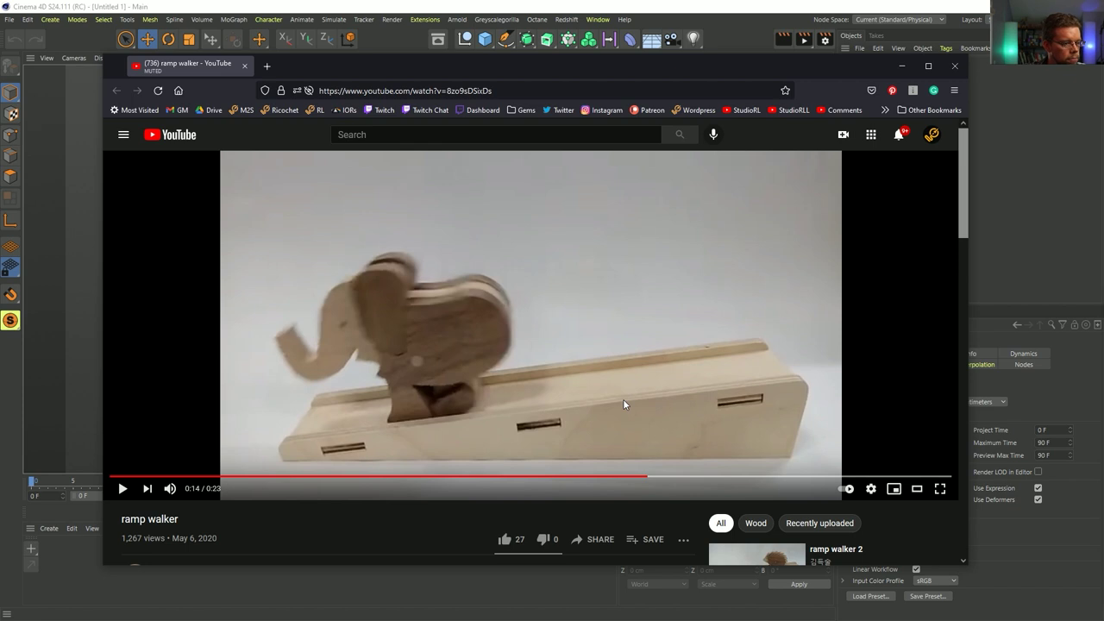
- Play the ramp walker video briefly from 0:14 and pause it to examine how the wooden elephant's legs move
left_click(519, 397)
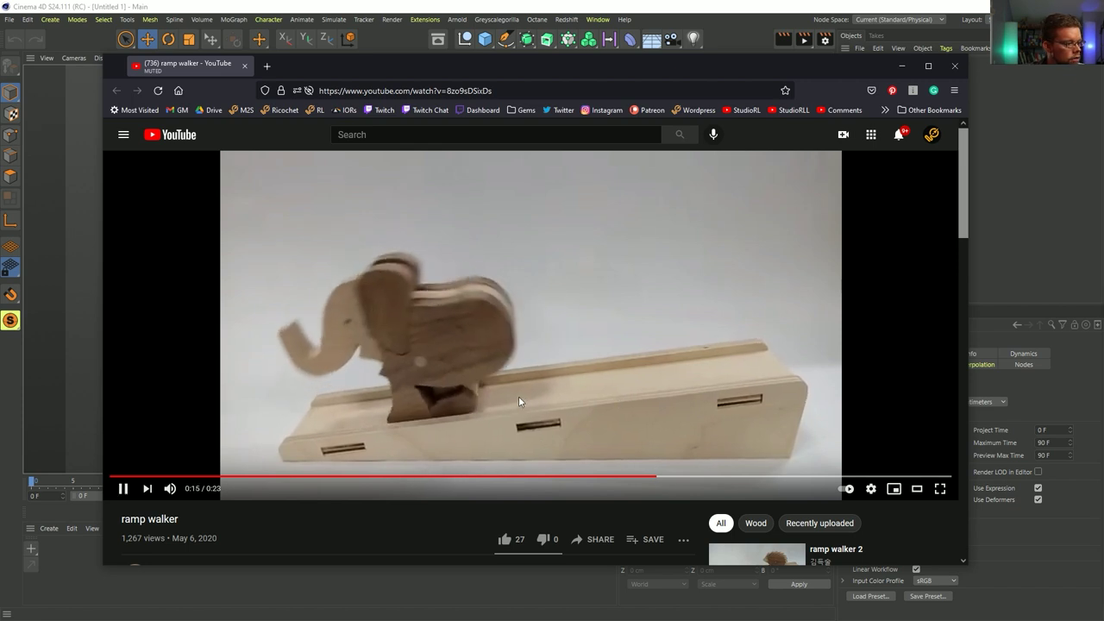
left_click(483, 399)
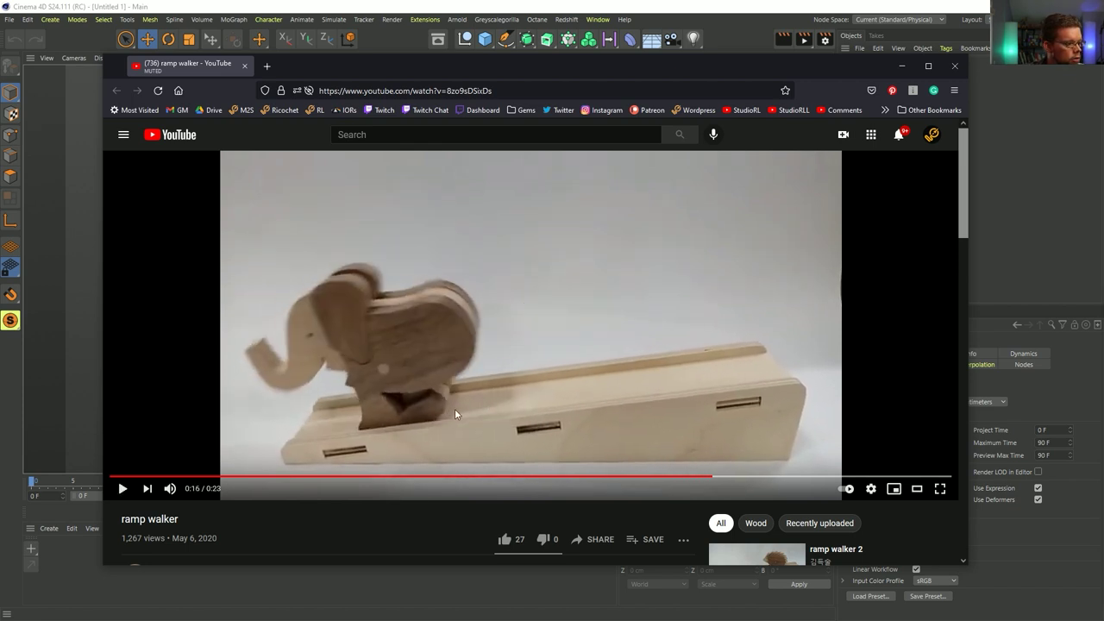
double_click(462, 393)
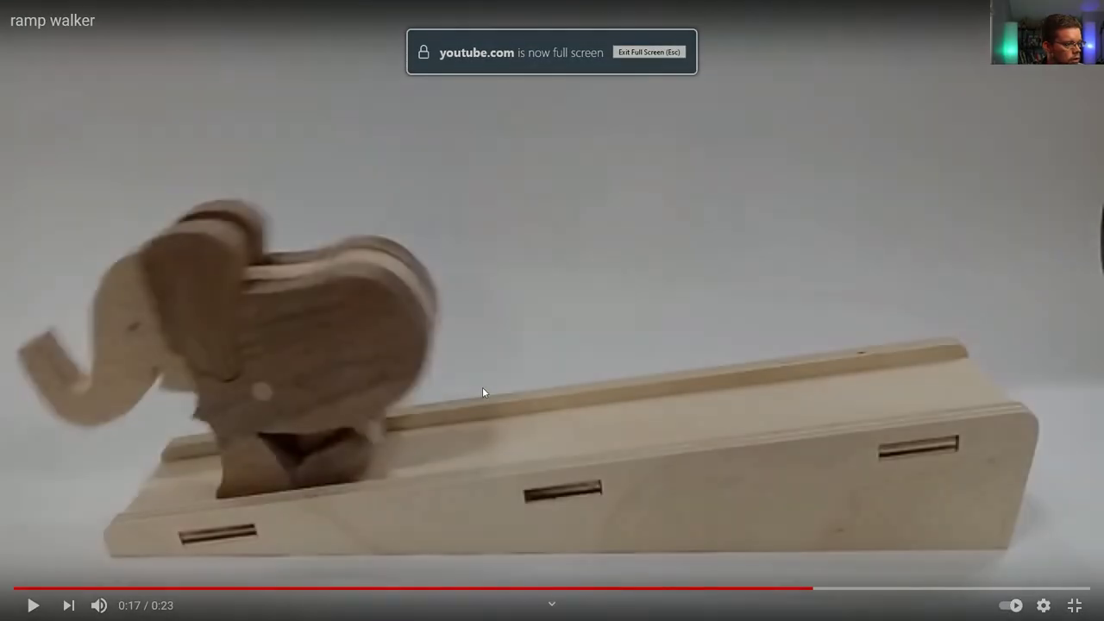
double_click(483, 393)
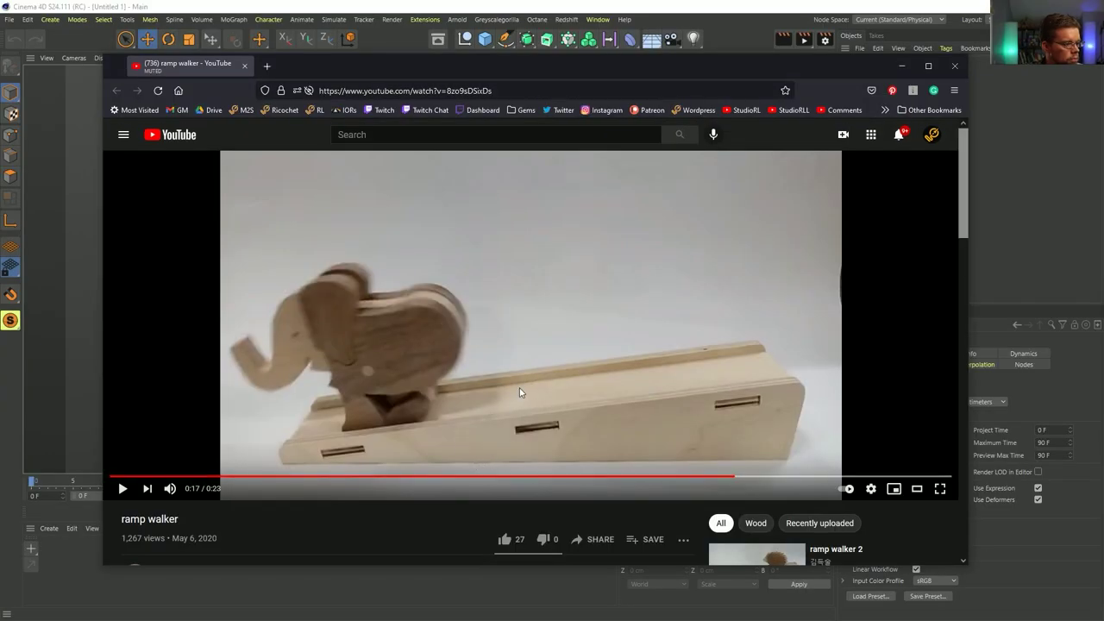
- Restart the ramp walker video from the beginning and play its first two seconds in short bursts to study the elephant's gait
key("0")
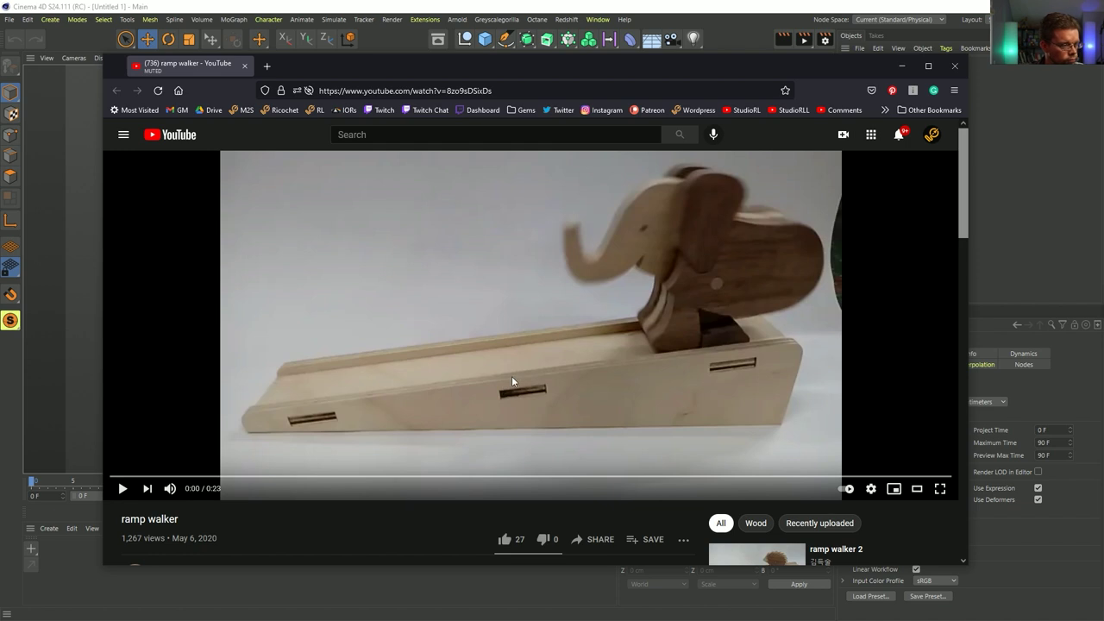
left_click(514, 375)
left_click(652, 349)
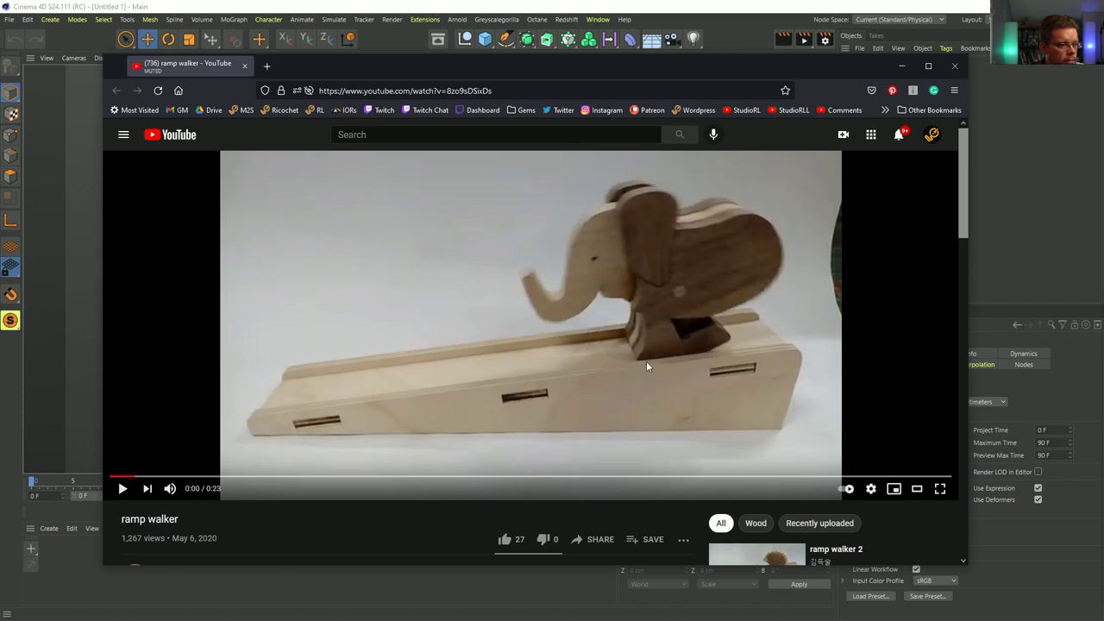
left_click(630, 390)
left_click(630, 390)
left_click(629, 389)
left_click(647, 389)
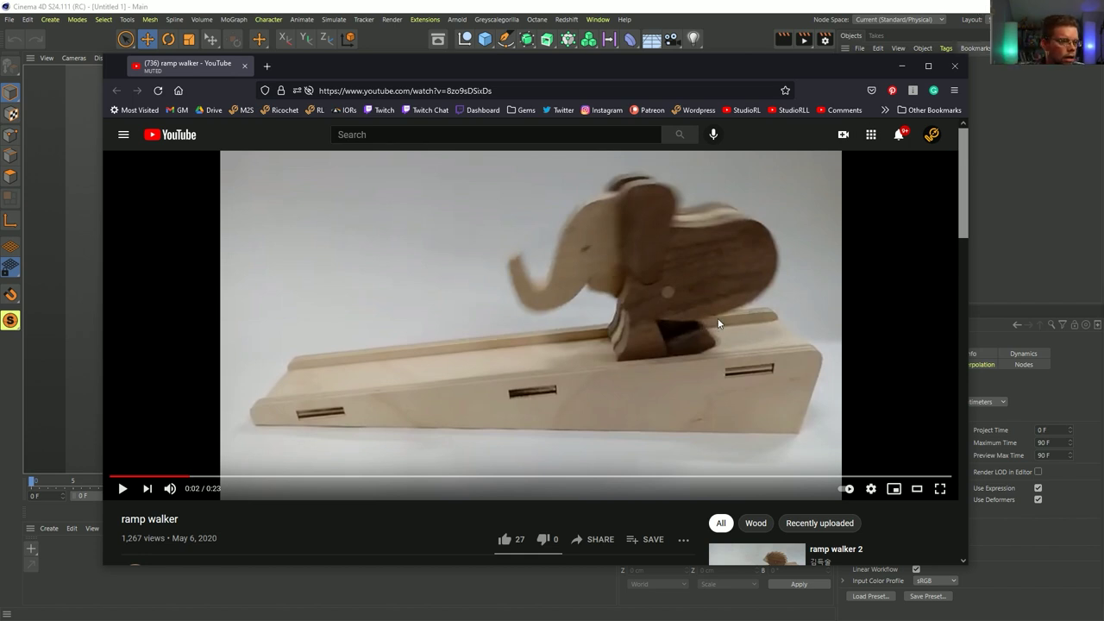
- Continue the elephant video in short bursts up to about 0:06, pausing to examine the swing of body and legs
left_click(555, 316)
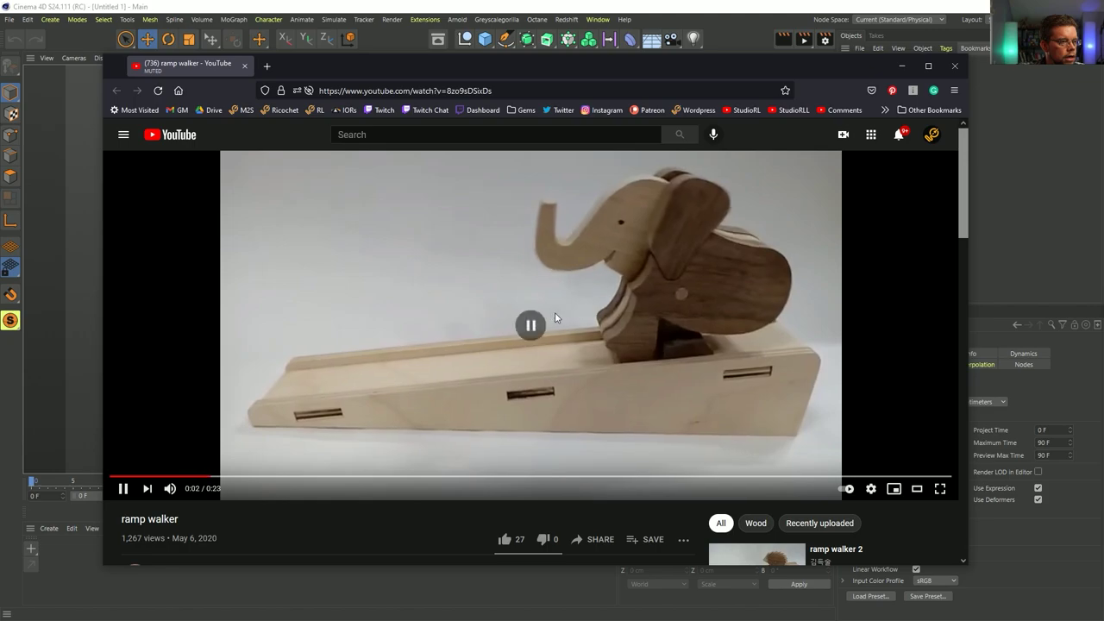
left_click(554, 317)
double_click(554, 317)
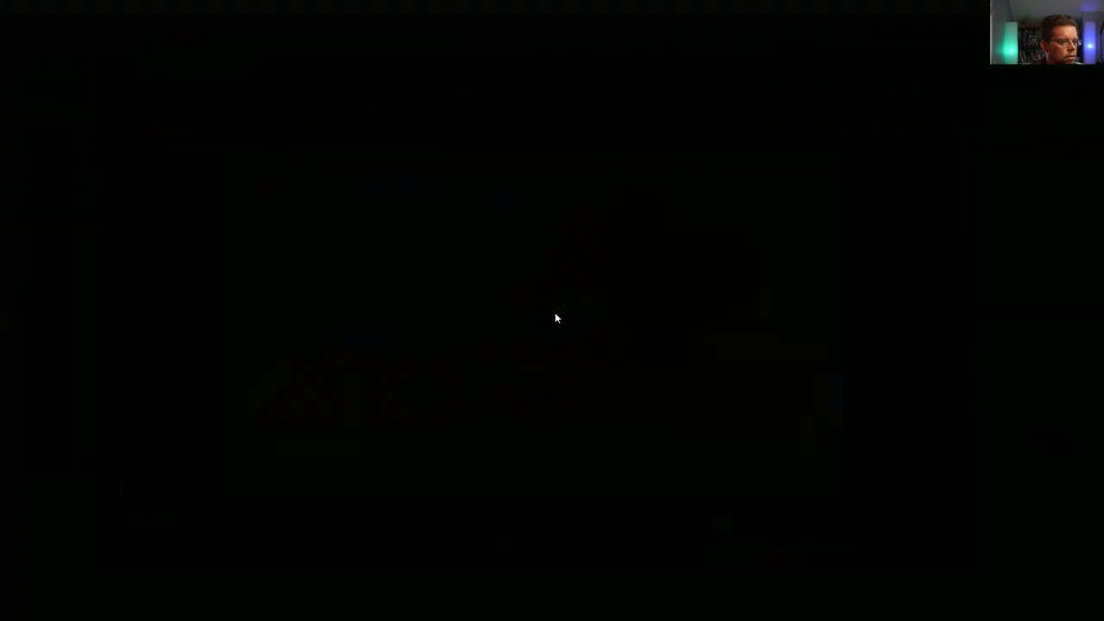
key("Escape")
key("space")
key("space")
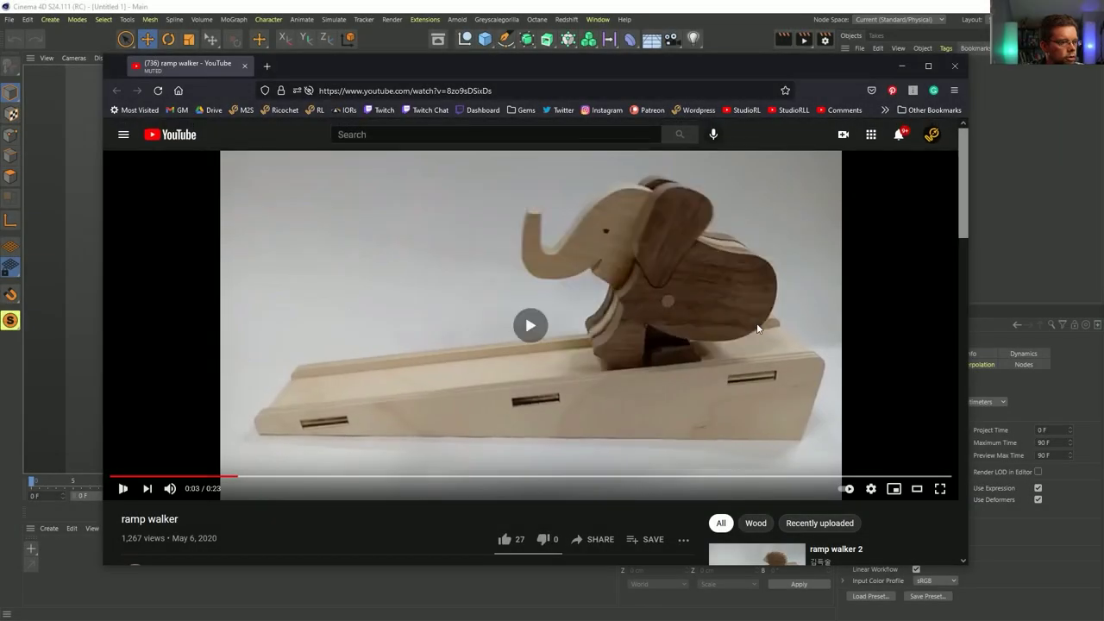
left_click(859, 324)
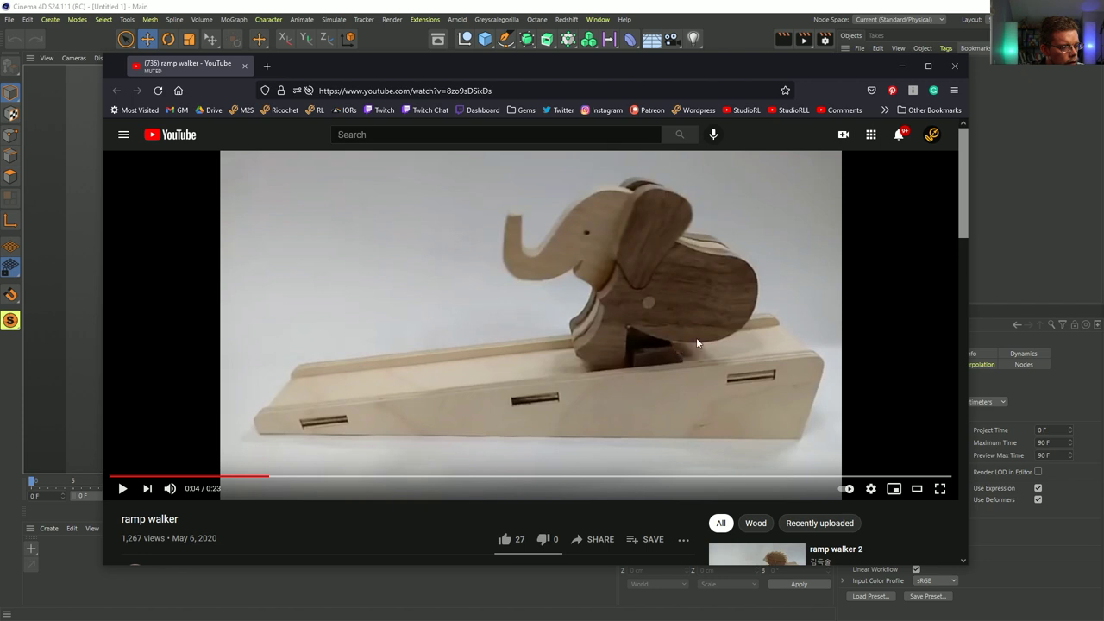
left_click(669, 353)
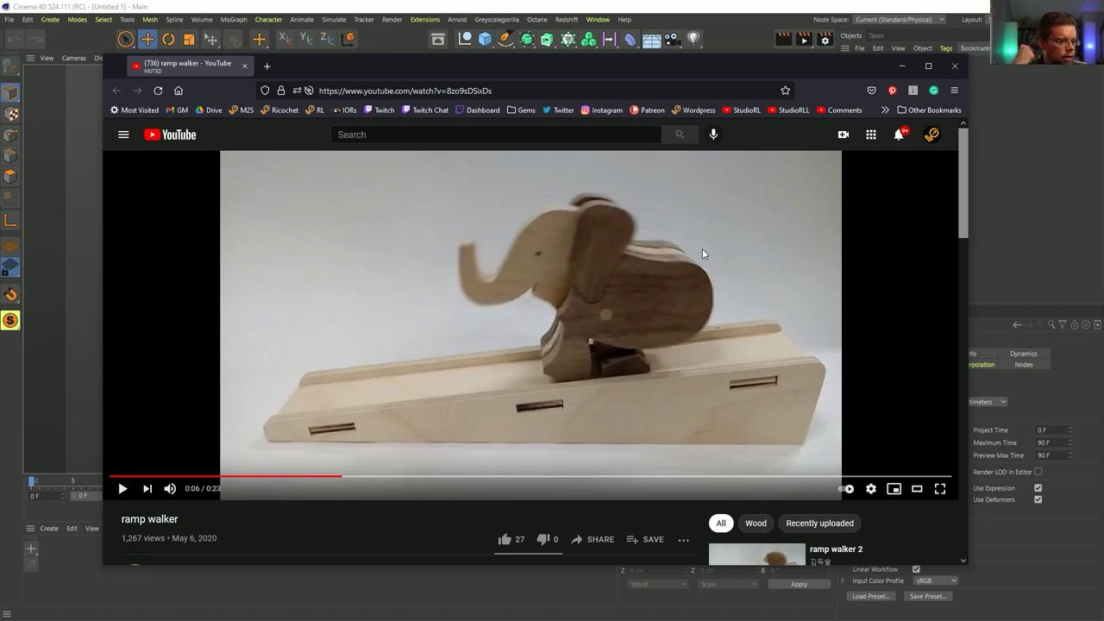
- Open the related video "ramp walker 2" and skip through it to about 0:56 to view the hedgehog walkers
scroll(740, 194, "down", 3)
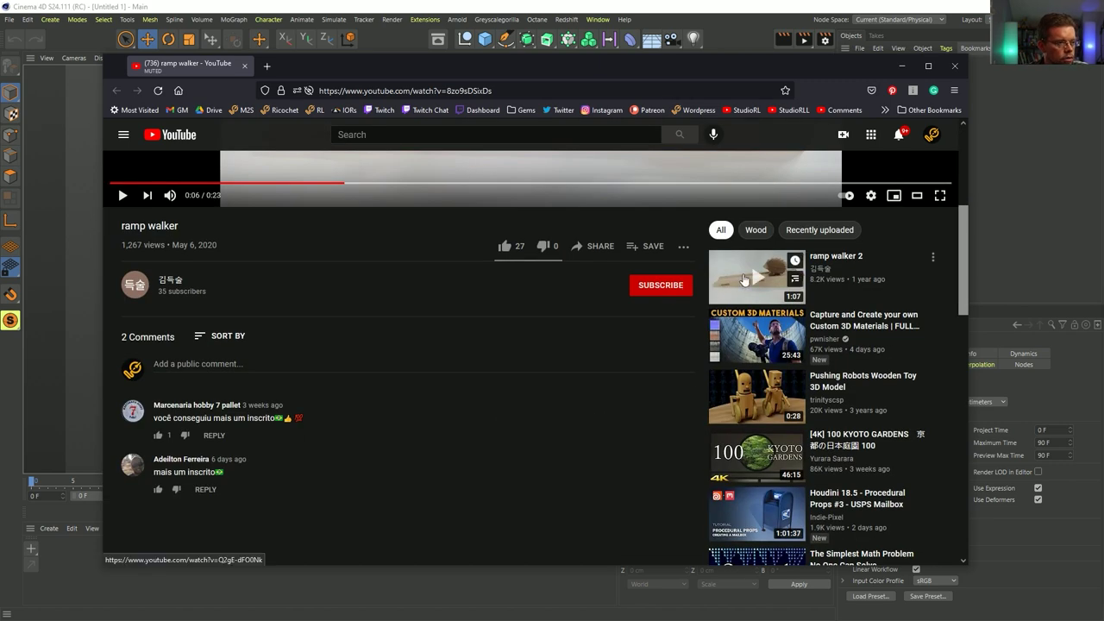
left_click(742, 280)
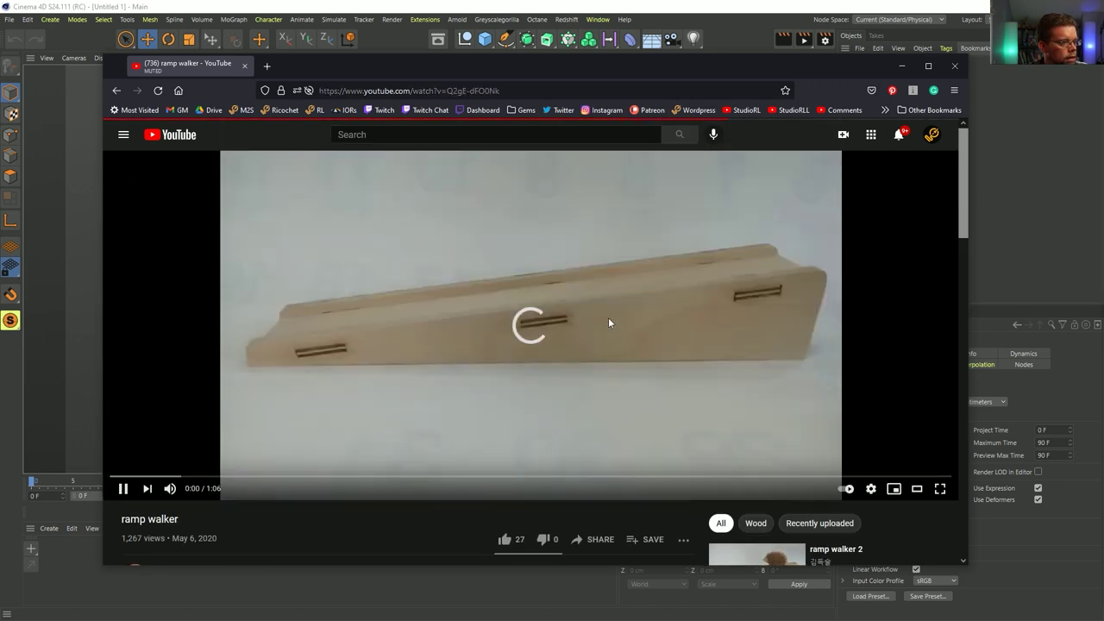
left_click(411, 387)
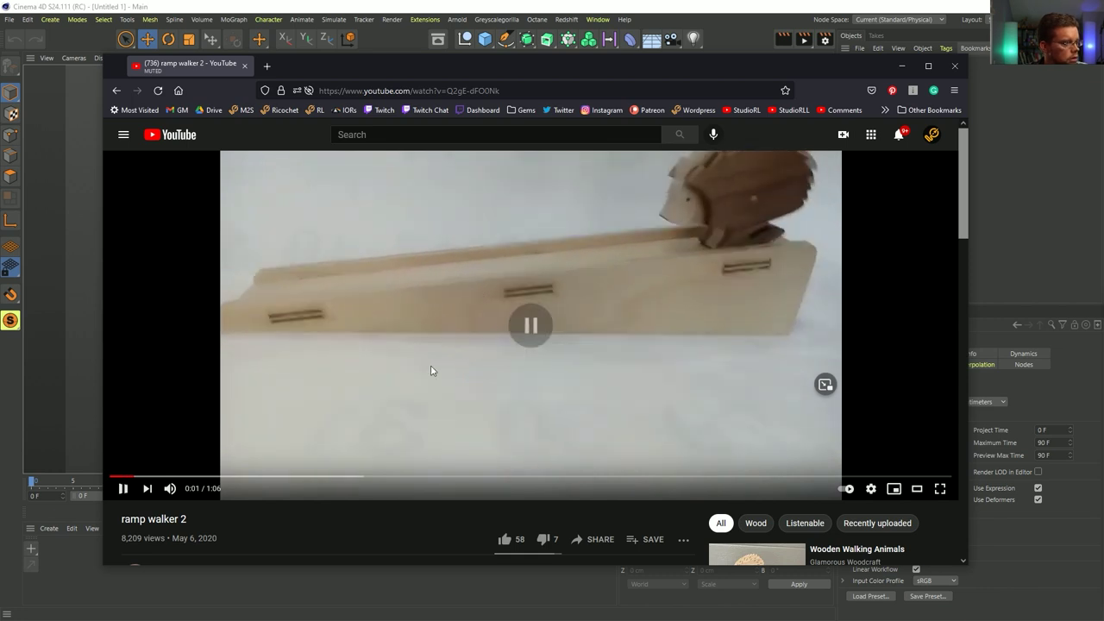
left_click(492, 271)
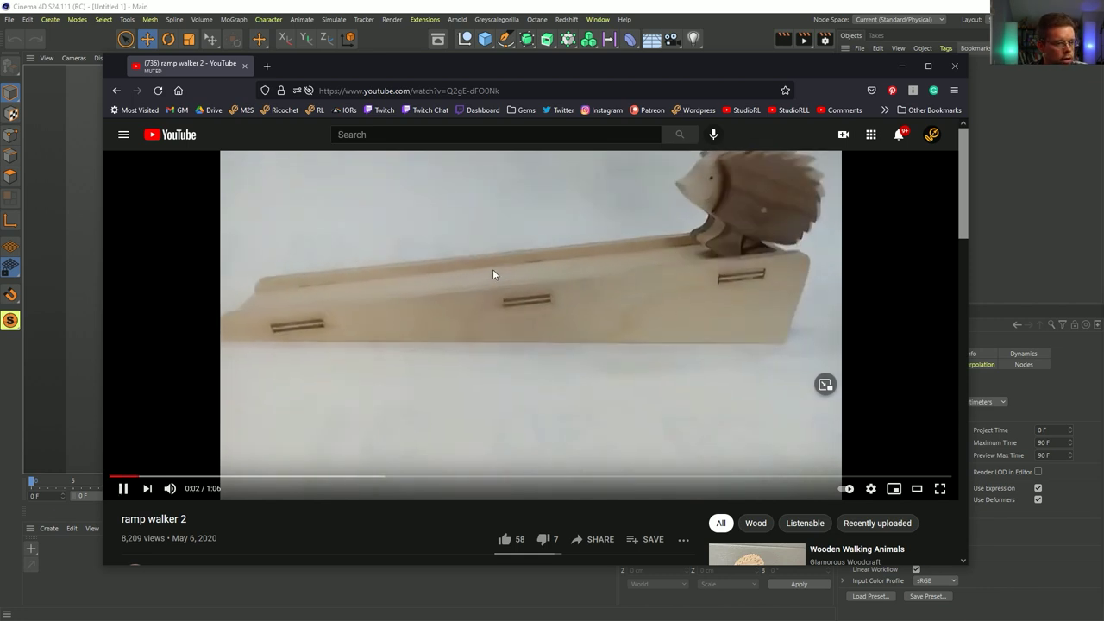
key("l")
key("l")
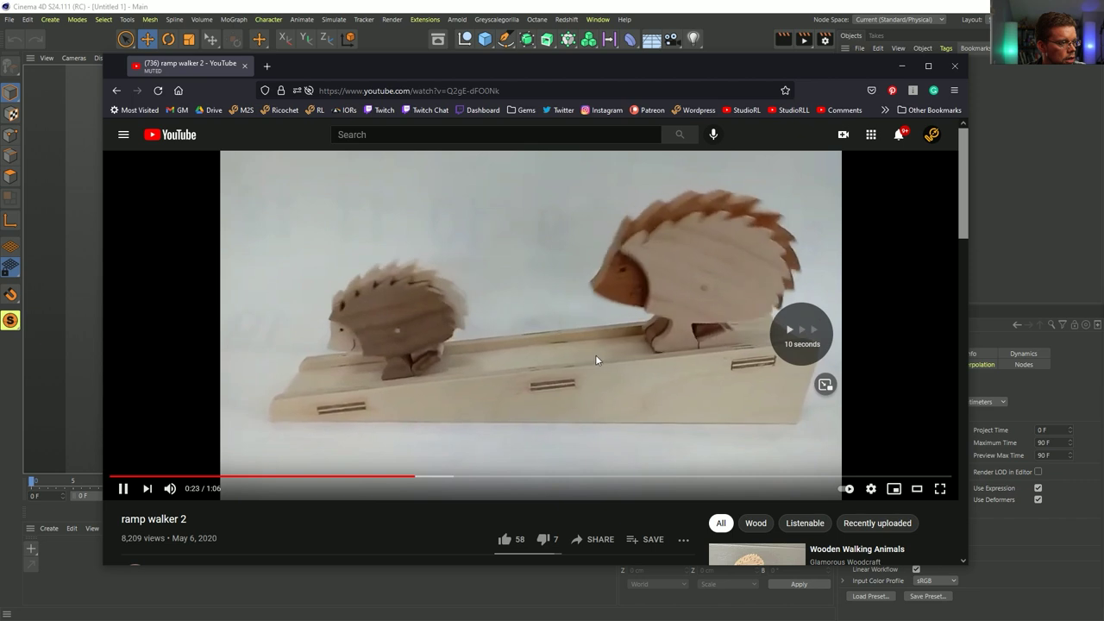
key("l")
key("l")
key("l")
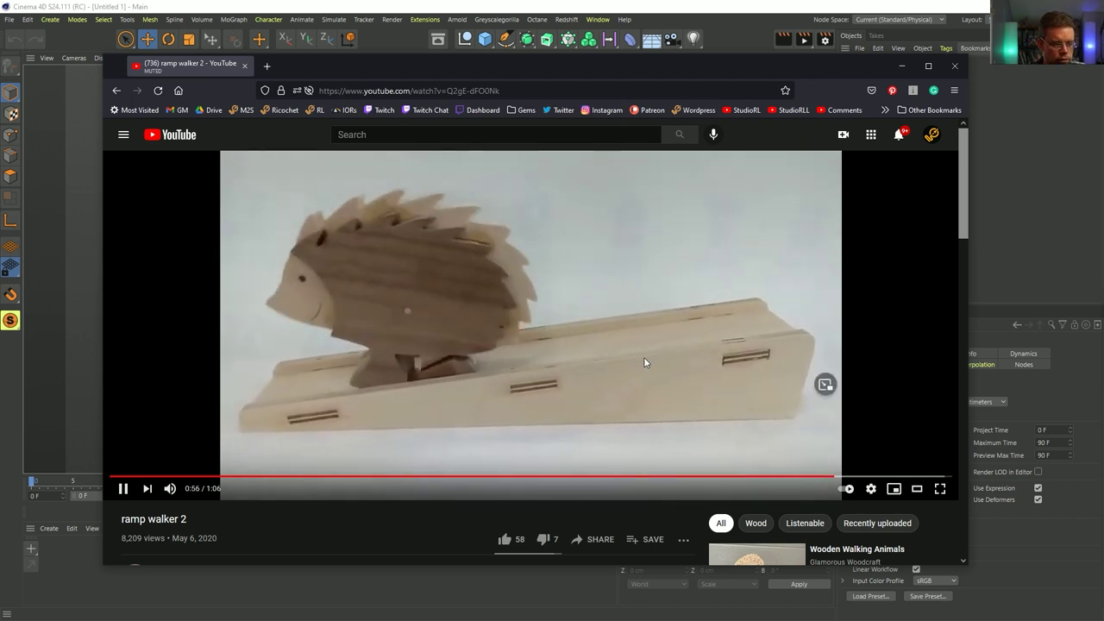
- Pause the hedgehog video, open the related video "MEAM 248: Passive Dynamic Walker" and mute it
scroll(679, 361, "down", 3)
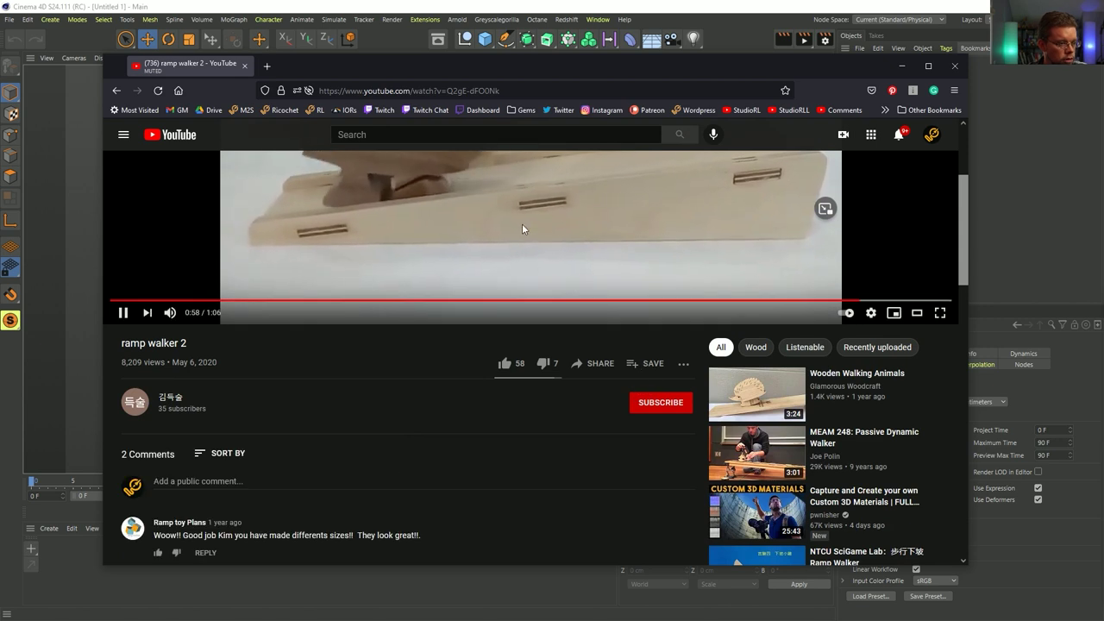
key("k")
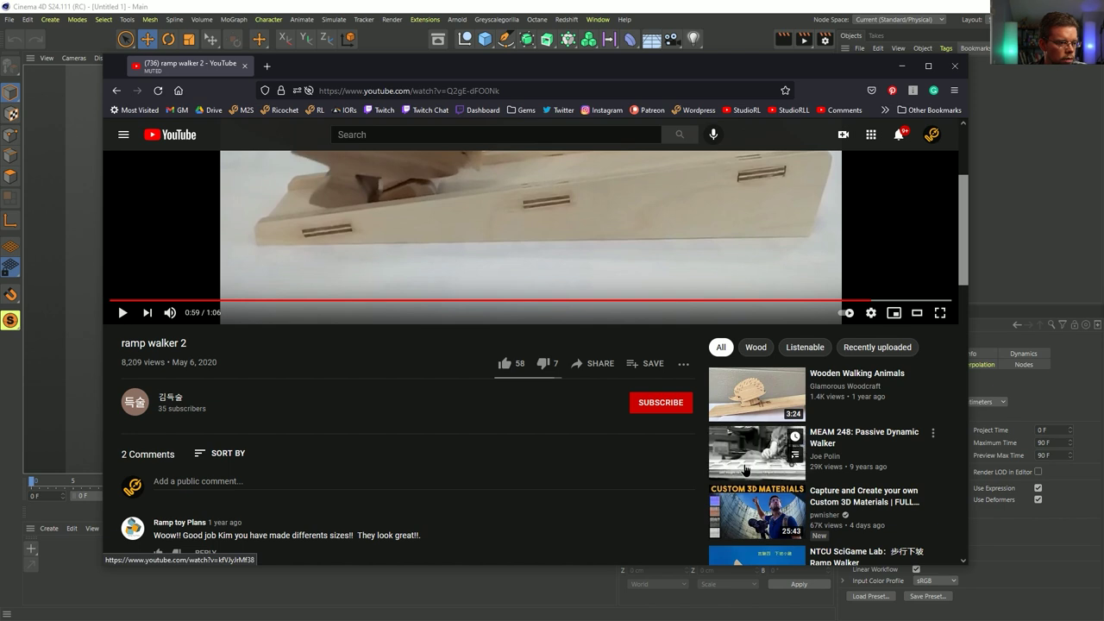
left_click(746, 469)
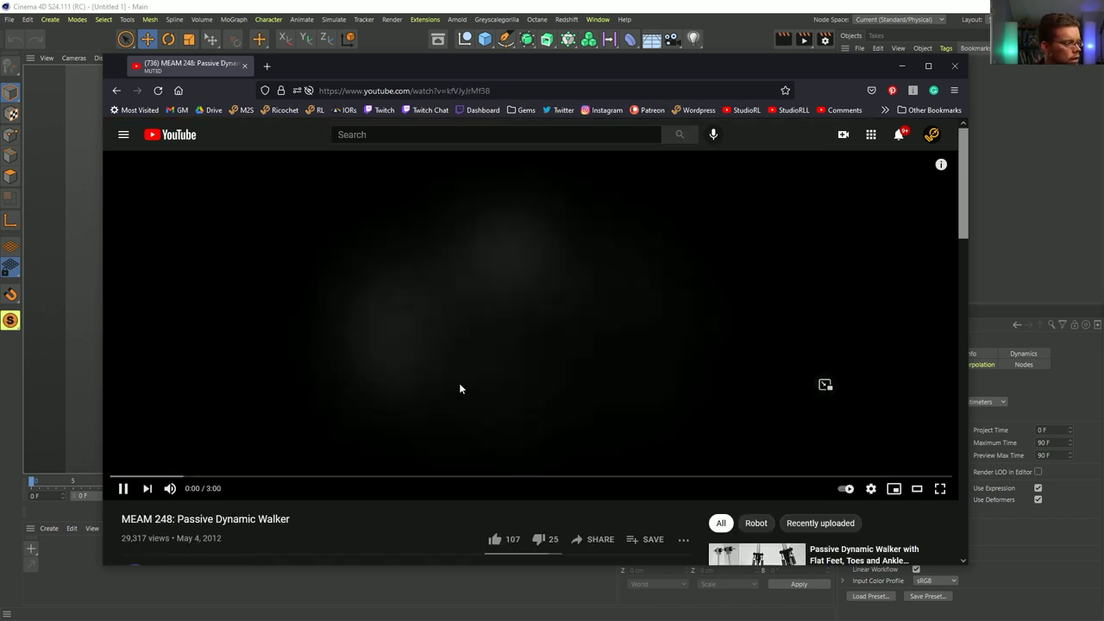
left_click(170, 488)
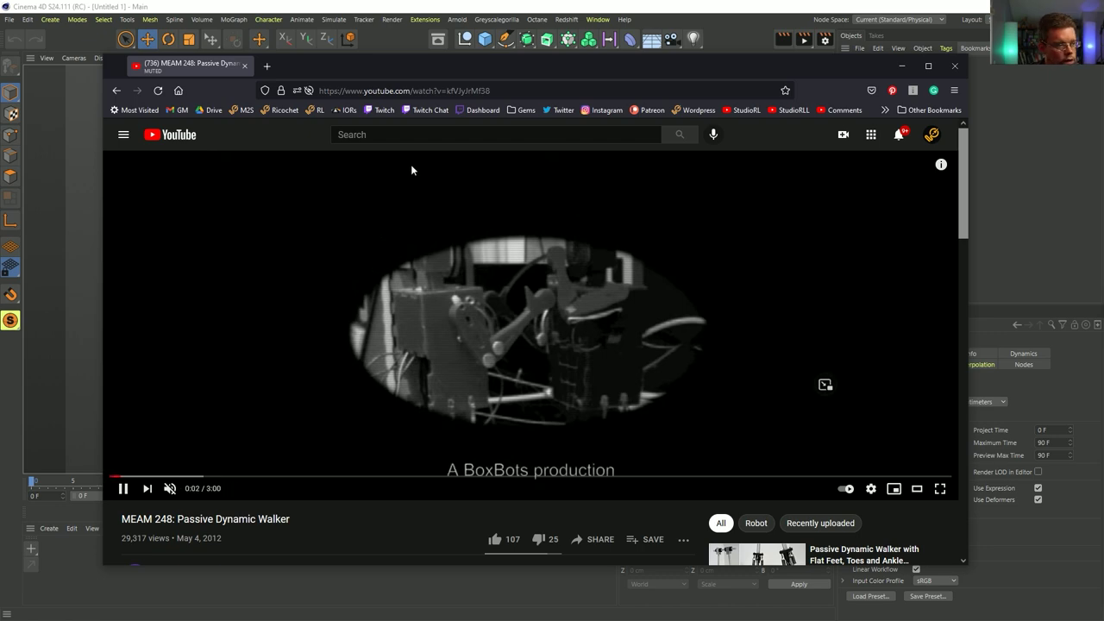
- Skim the first half of the Passive Dynamic Walker video and rewind to the walker test footage at about 0:39
key("Right")
key("Right")
key("Right")
key("Right")
key("Right")
key("Right")
key("Right")
key("Right")
key("Right")
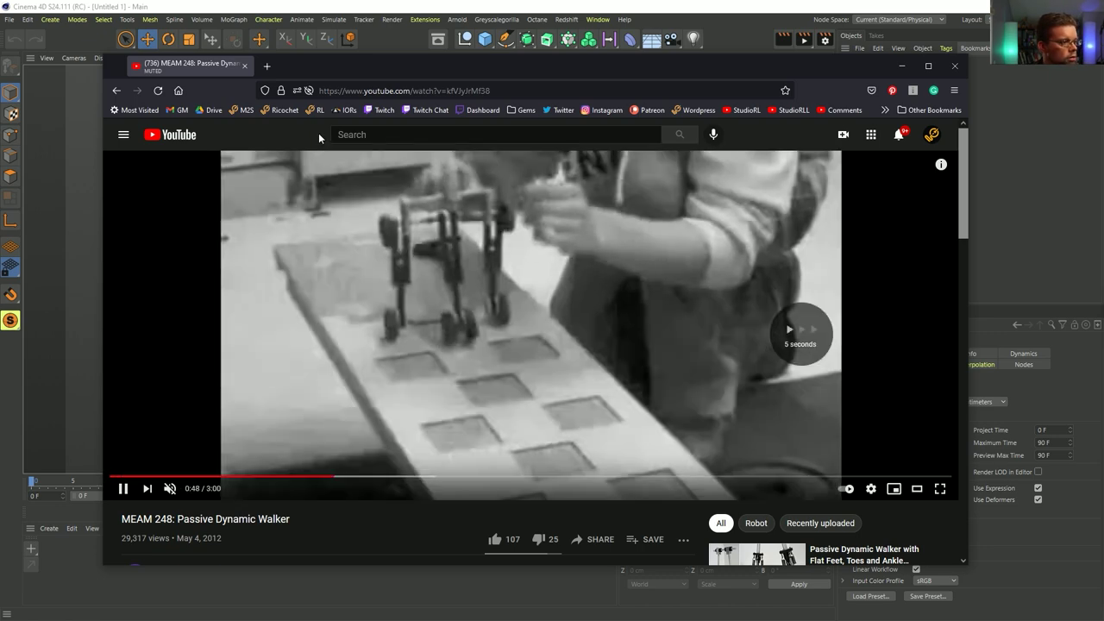
key("Right")
key("Right")
key("Right")
key("Right")
key("Right")
key("Right")
key("Right")
key("Left")
key("Left")
key("Left")
key("Left")
key("Left")
key("Left")
key("Left")
key("Left")
key("Left")
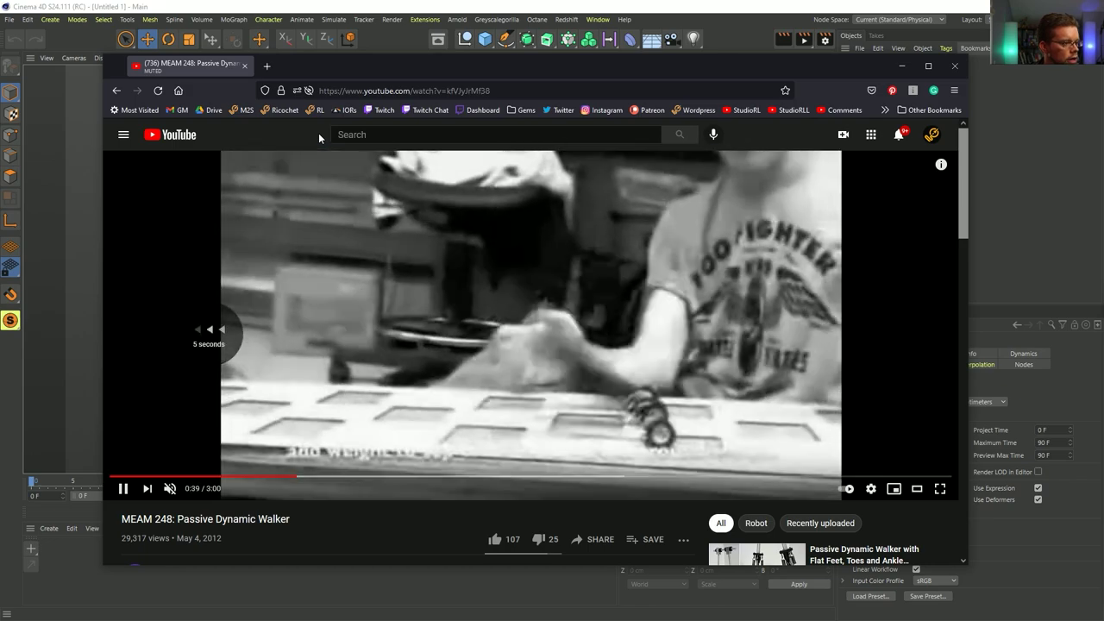
- Skip ahead past the equations to the simulation plot at about 1:32 and examine the stick-figure walking cycle
key("Right")
key("Right")
key("Right")
key("Right")
key("Right")
key("Right")
key("Right")
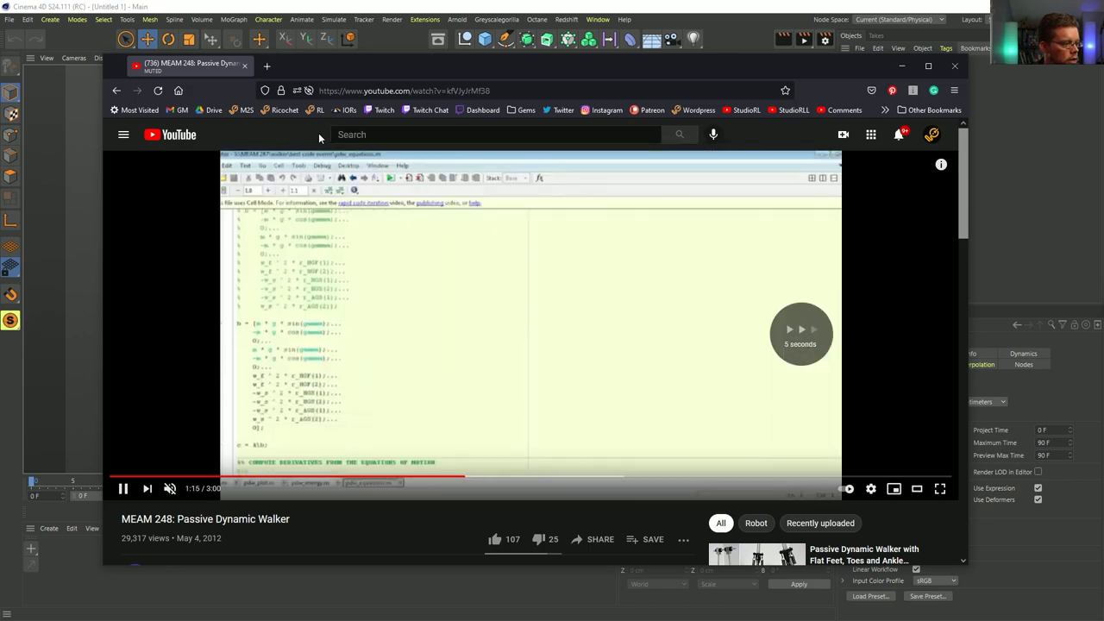
key("Right")
key("Right")
key("Left")
key("Right")
key("Right")
key("Right")
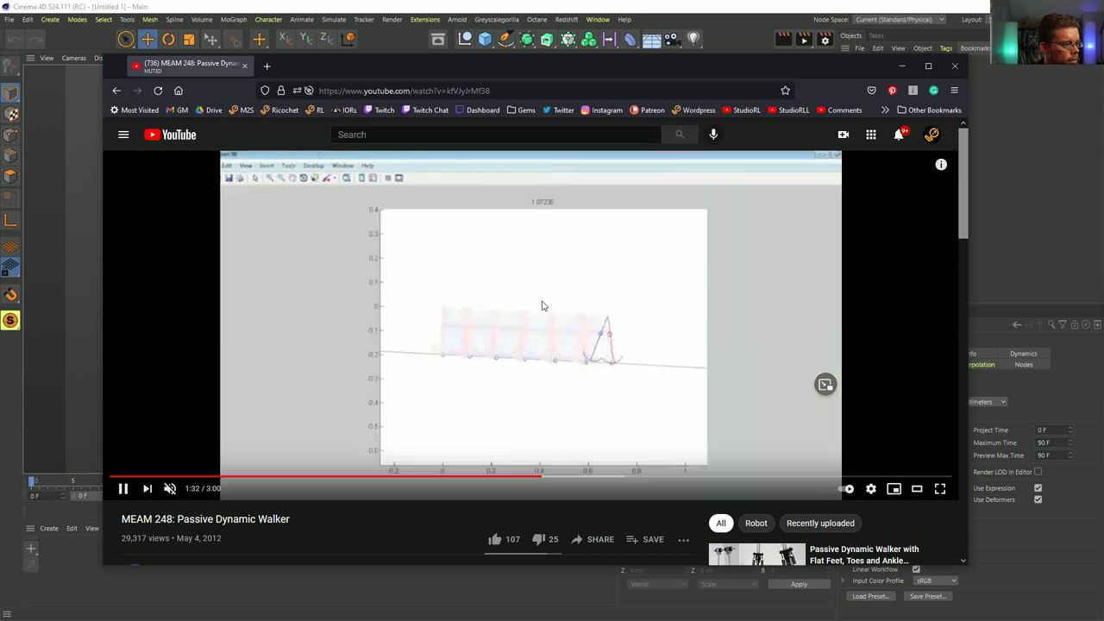
key("Left")
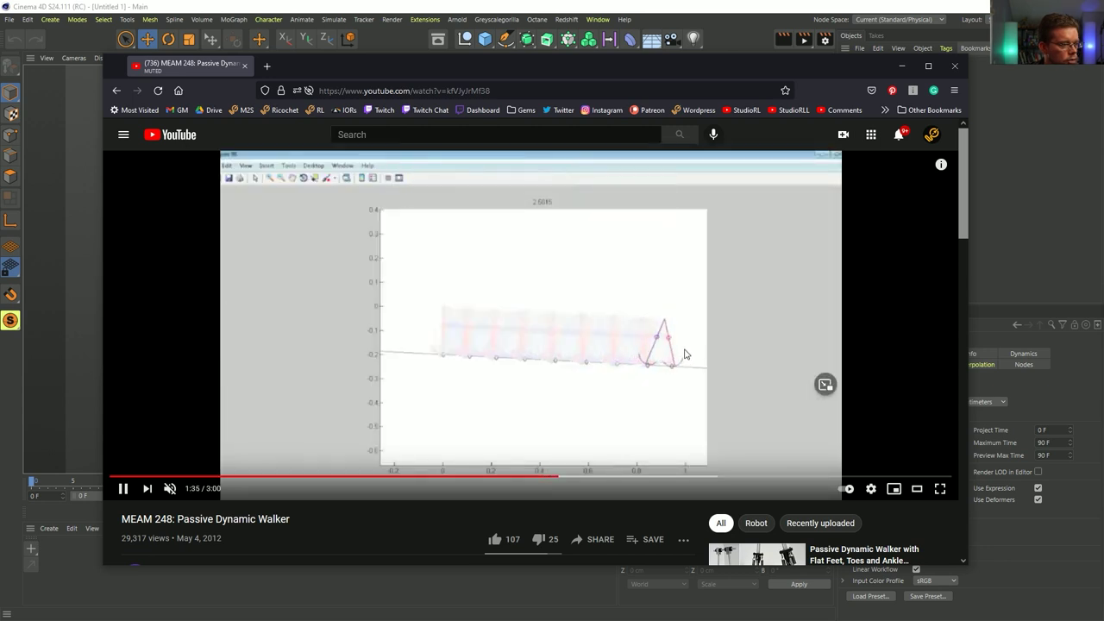
- Skip past the Walker Design section to the ramp trials between about 2:20 and 2:39 to examine the real walker's motion
key("Right")
key("Right")
key("Right")
key("Right")
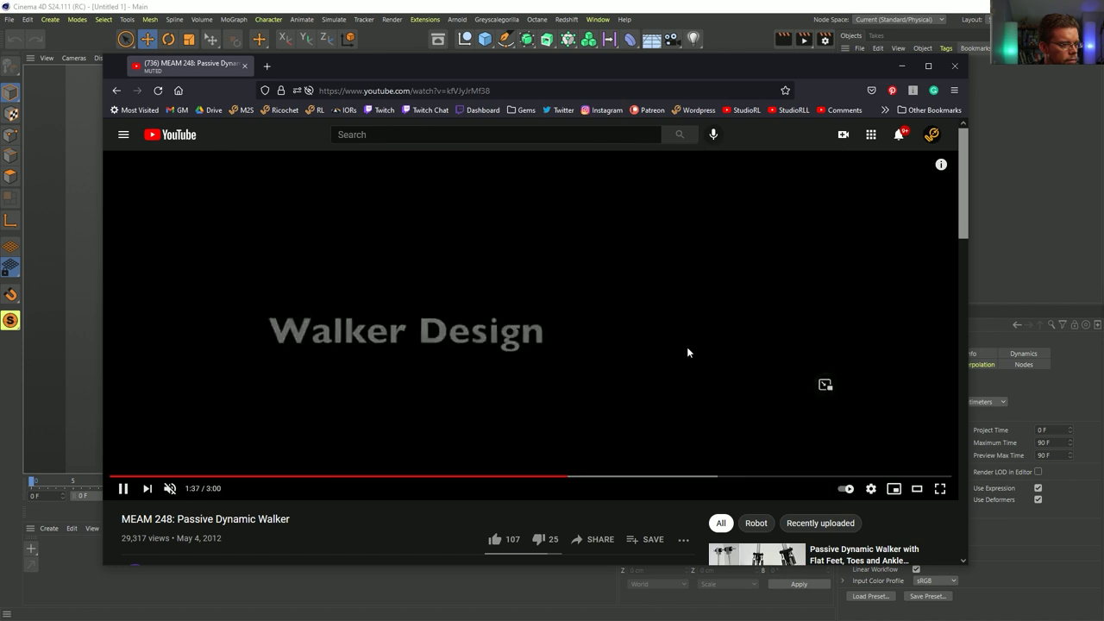
key("Right")
key("Right")
key("Right")
key("Right")
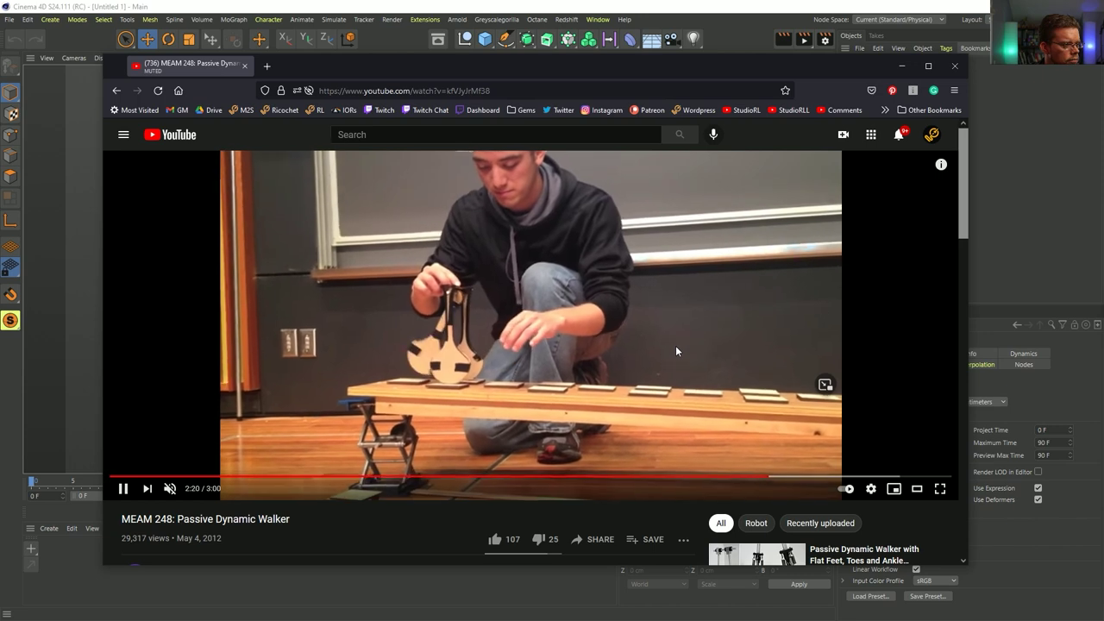
key("Right")
key("Right")
key("Right")
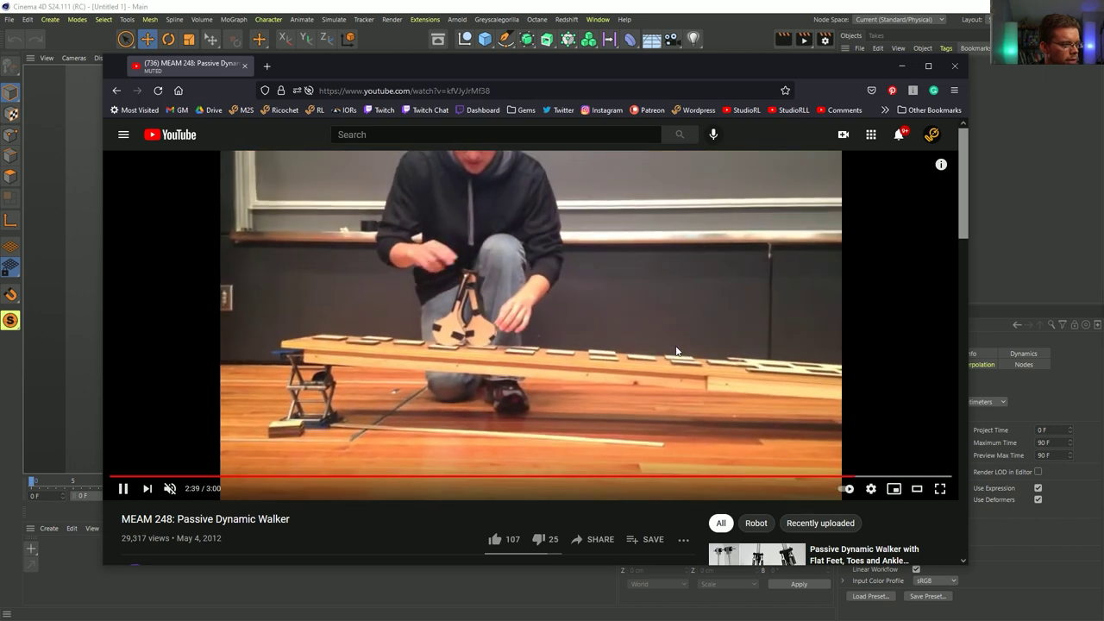
- Skim to the closing credits, go back to the ramp trial and pause the video at 2:43
key("Right")
key("Right")
key("Right")
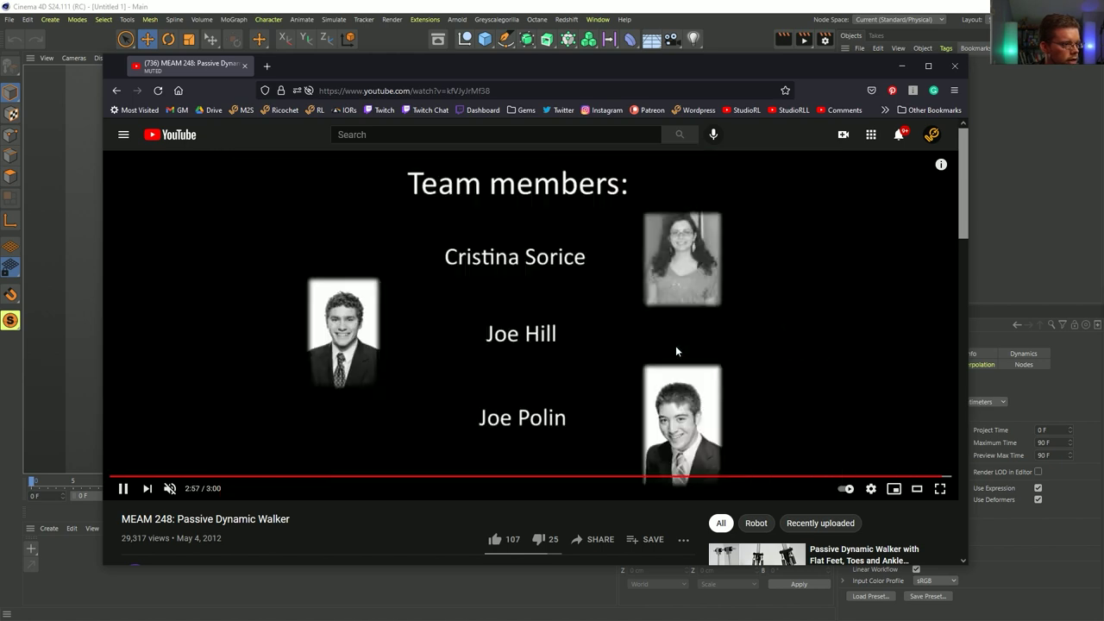
key("Left")
key("Left")
key("Left")
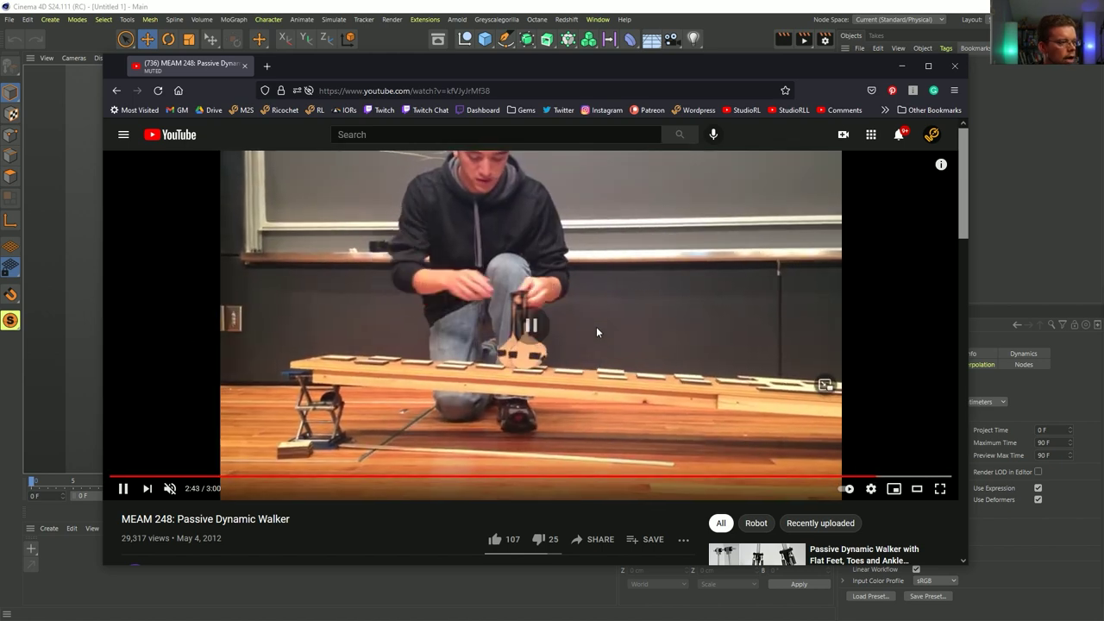
key("space")
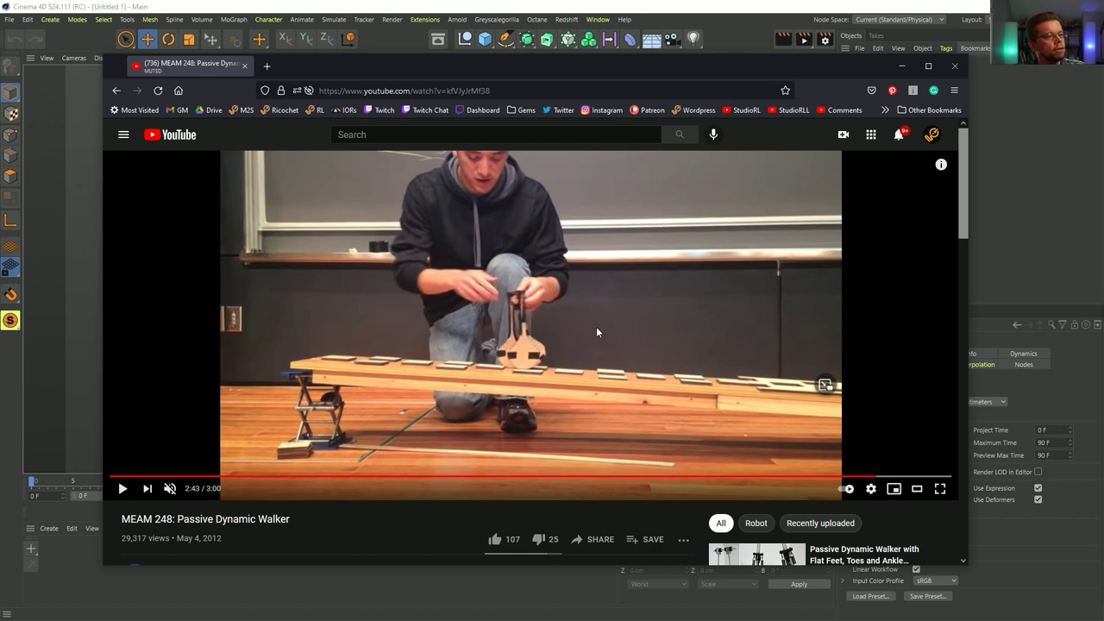
- Switch from the browser to the empty untitled scene in Cinema 4D
left_click(694, 5)
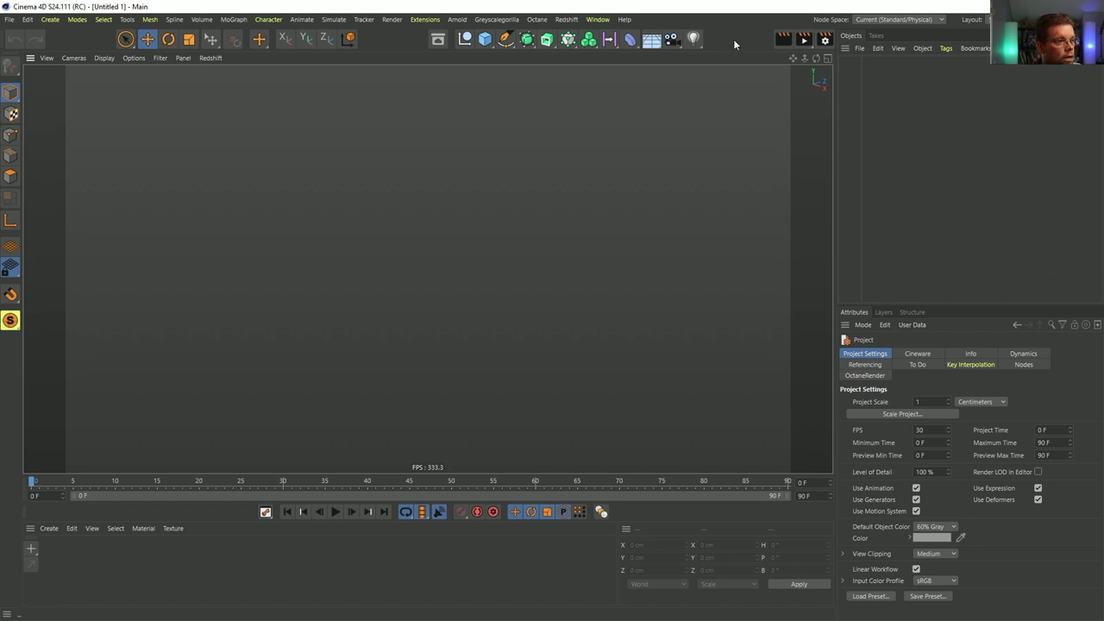
left_click(493, 43)
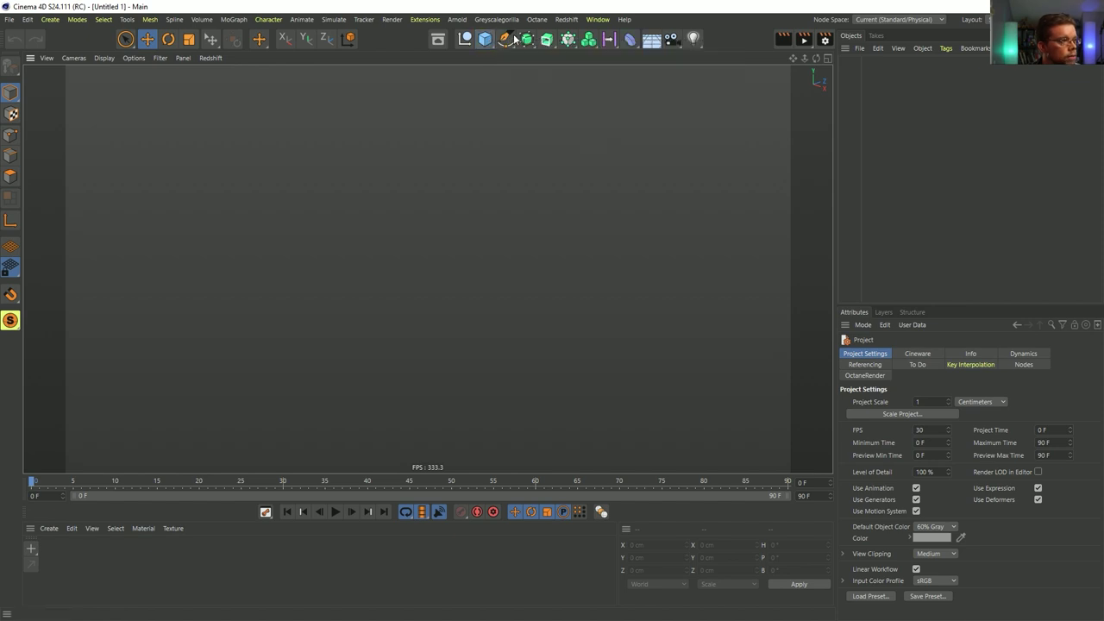
- Add a Floor object and tilt it to a 20° bank rotation to form a sloping ramp
left_click(651, 38)
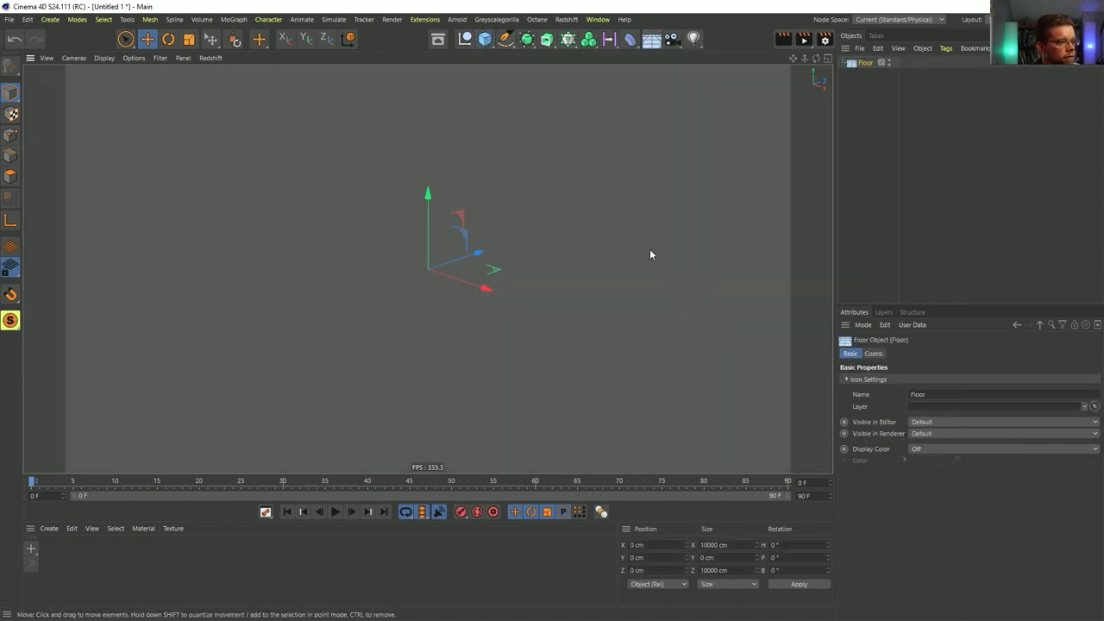
key("r")
left_click_drag(440, 228, 518, 281)
middle_click(535, 285)
middle_click(559, 319)
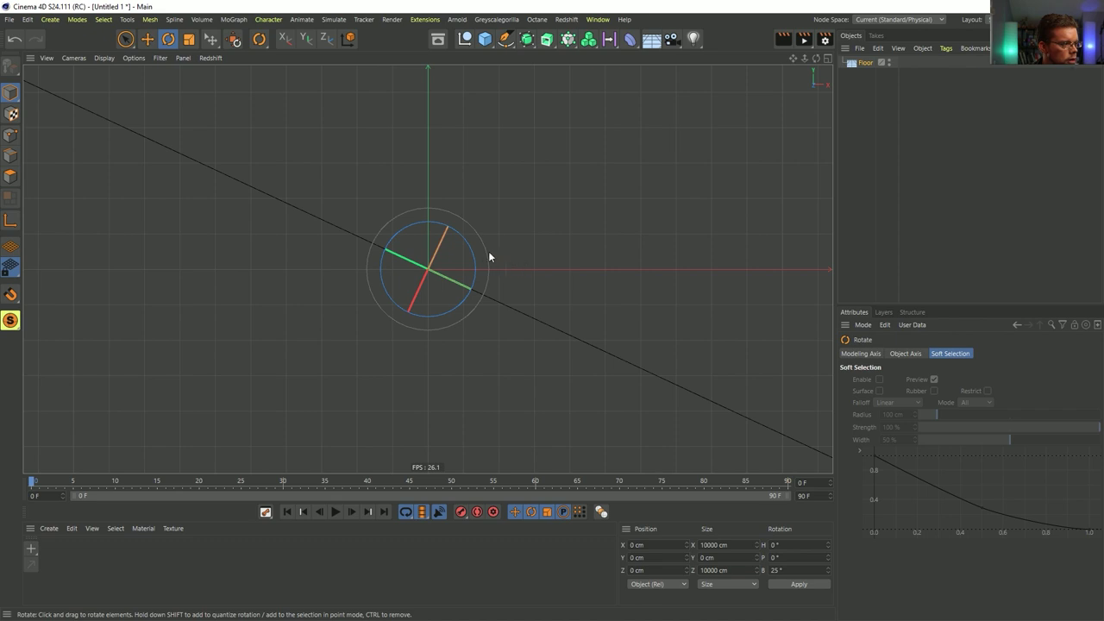
mouse_move(468, 242)
left_mouse_down()
mouse_move(481, 251)
mouse_move(487, 242)
mouse_move(466, 247)
mouse_move(455, 236)
mouse_move(470, 249)
mouse_move(465, 240)
left_mouse_up()
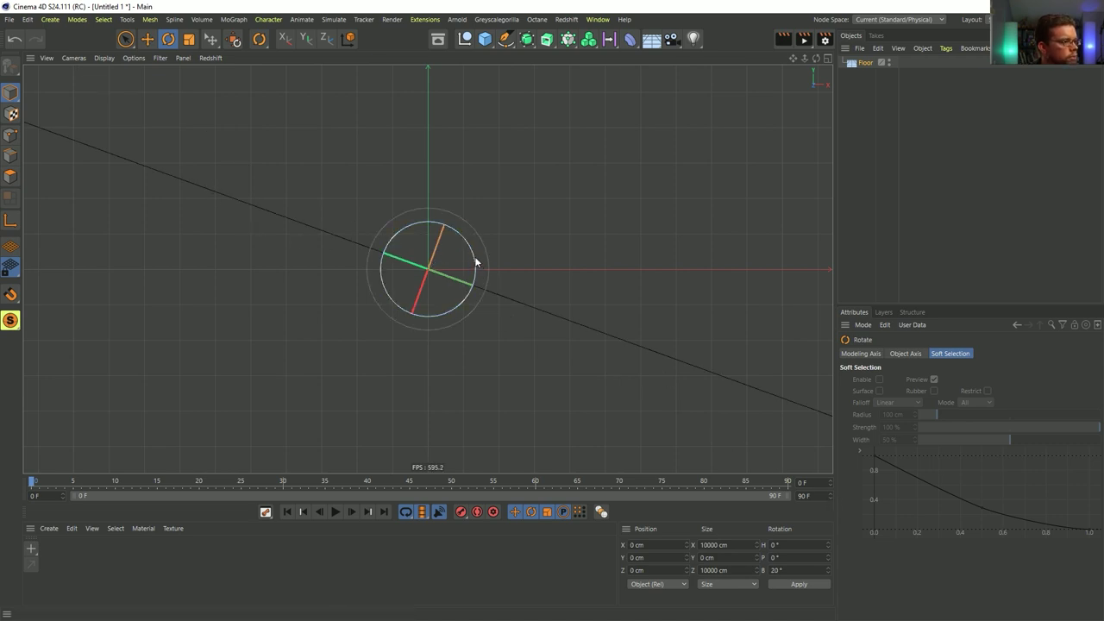
- Add a Cube and stretch it into an upright slab about 996 × 522 × 39 cm
middle_click(407, 216)
middle_click(352, 200)
left_click_drag(550, 250, 509, 287, "alt")
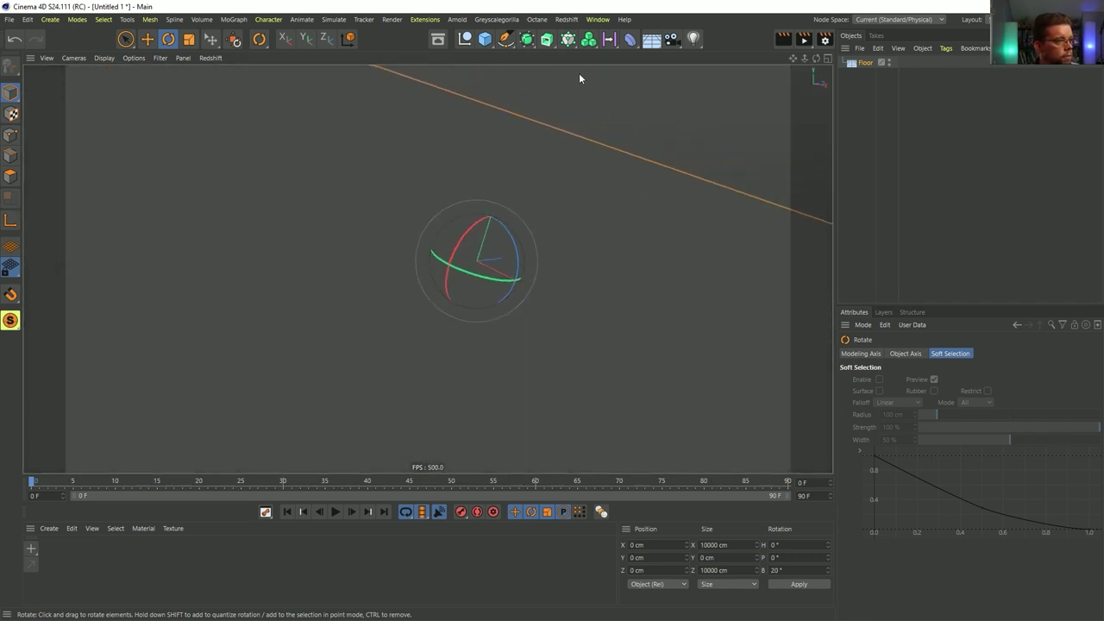
left_click(485, 38)
left_click(528, 54)
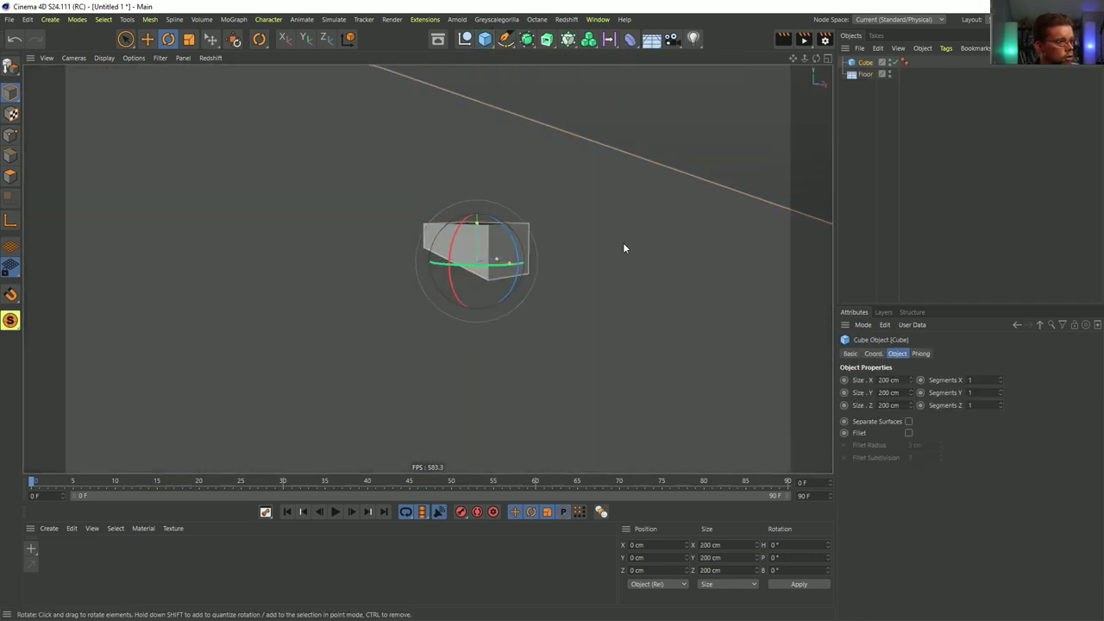
left_click_drag(510, 264, 665, 301)
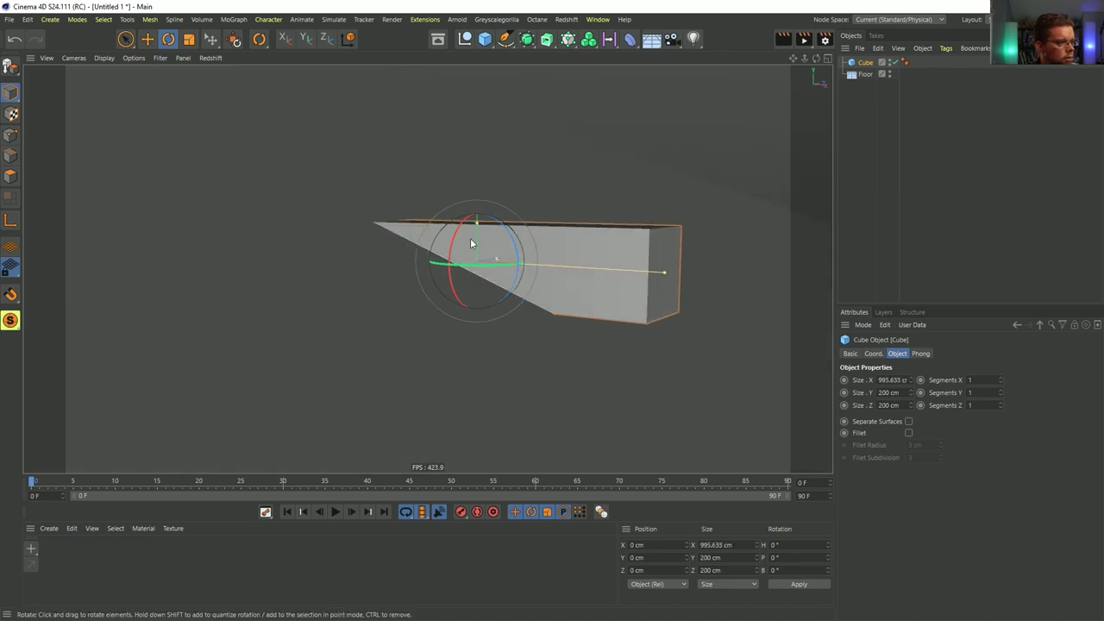
left_click_drag(475, 227, 498, 162)
left_click_drag(499, 258, 482, 270)
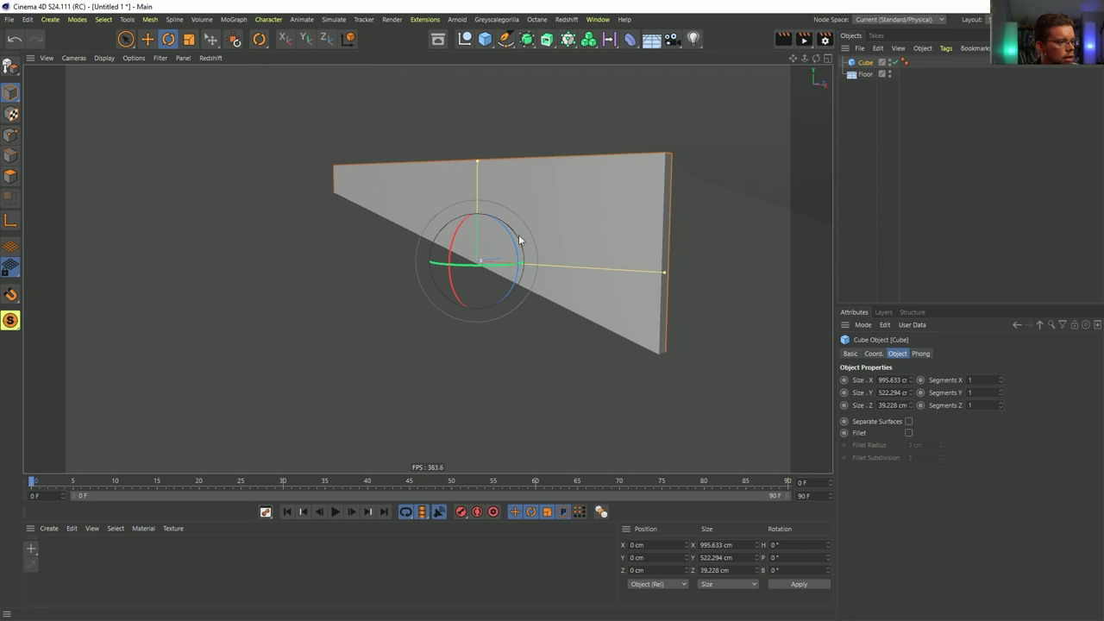
- Put the slab in a grid-array Cloner with counts of 1, 1 and 2 to make two parallel rails
left_click_drag(579, 183, 581, 215, "alt")
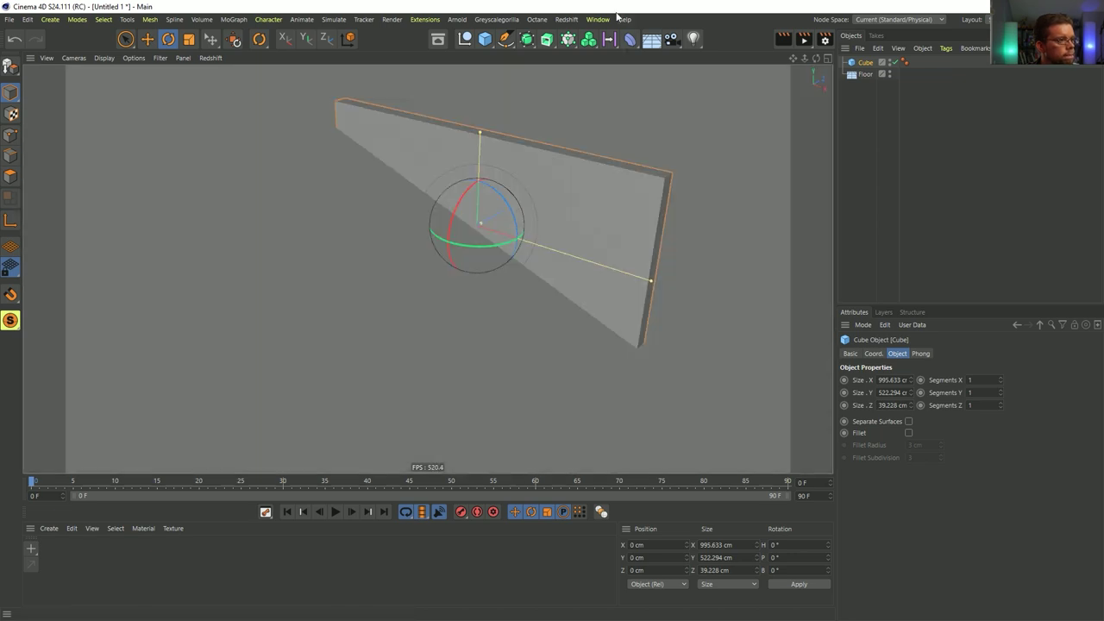
left_click(526, 38)
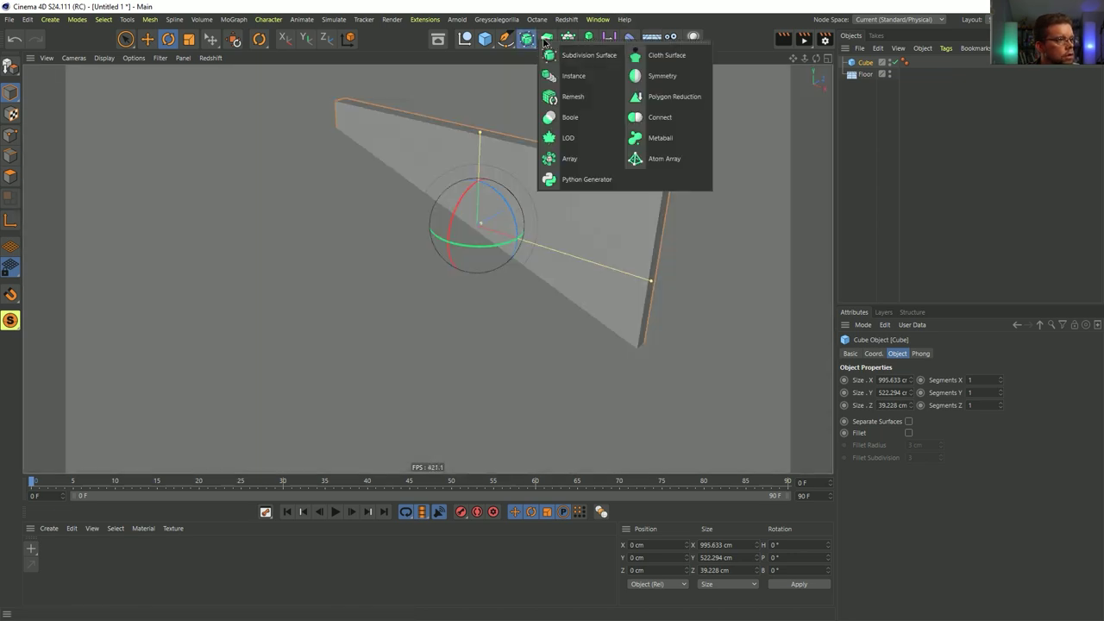
left_click(567, 39, "alt")
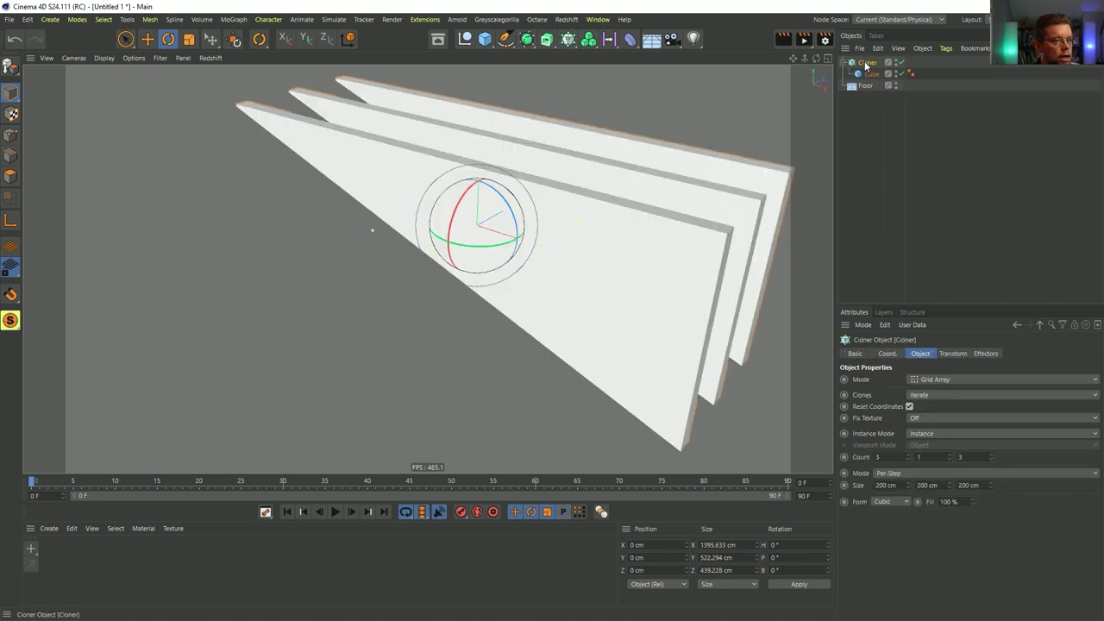
left_click(907, 459)
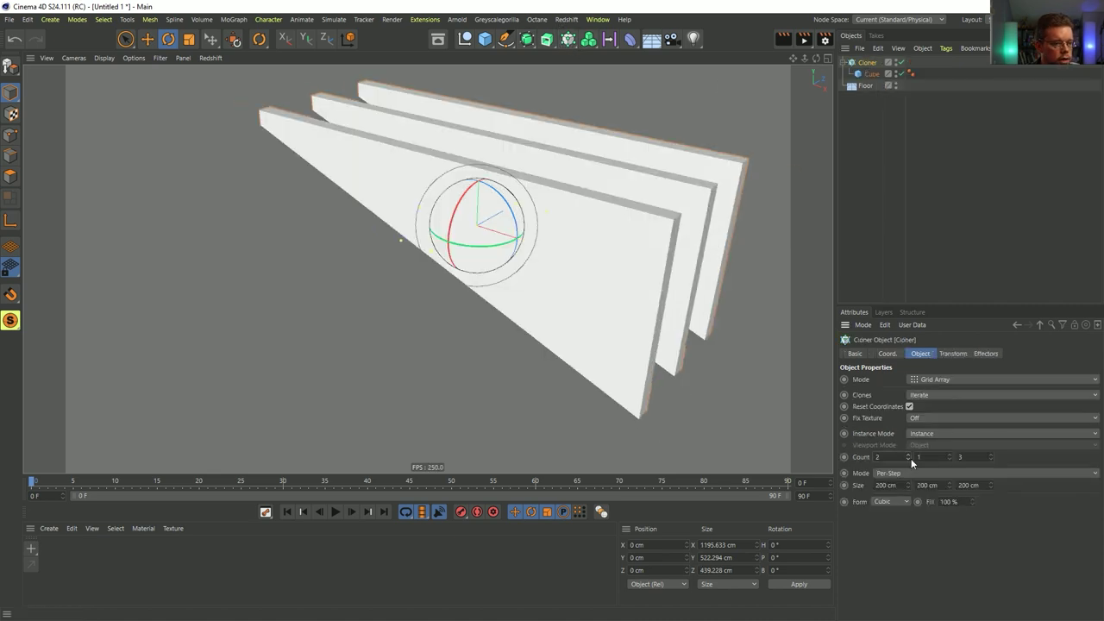
double_click(990, 460)
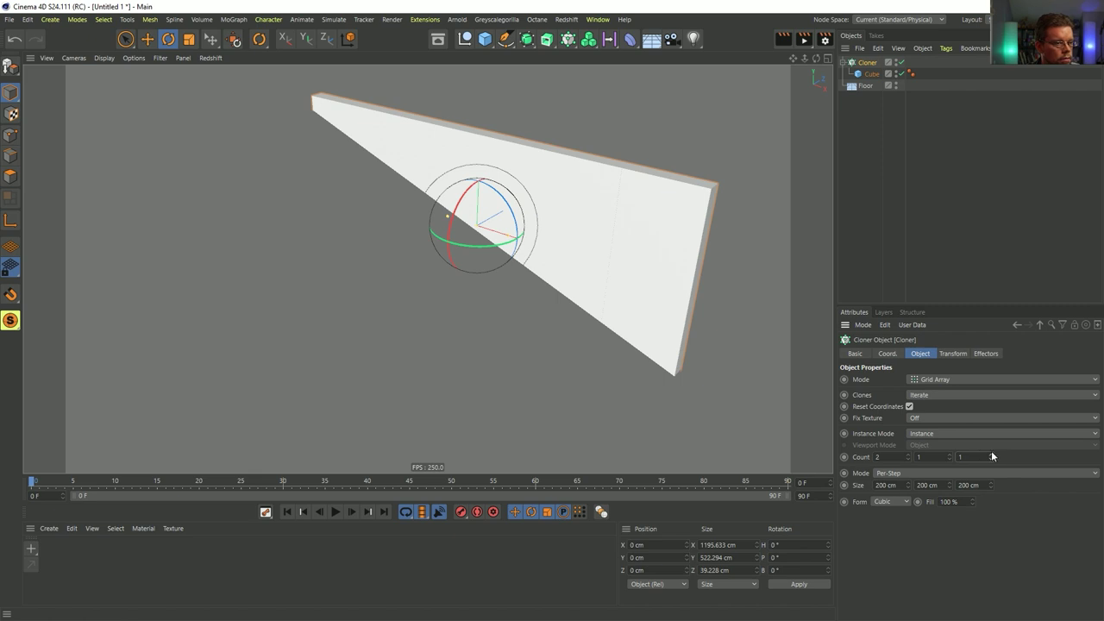
left_click(990, 455)
left_click(907, 458)
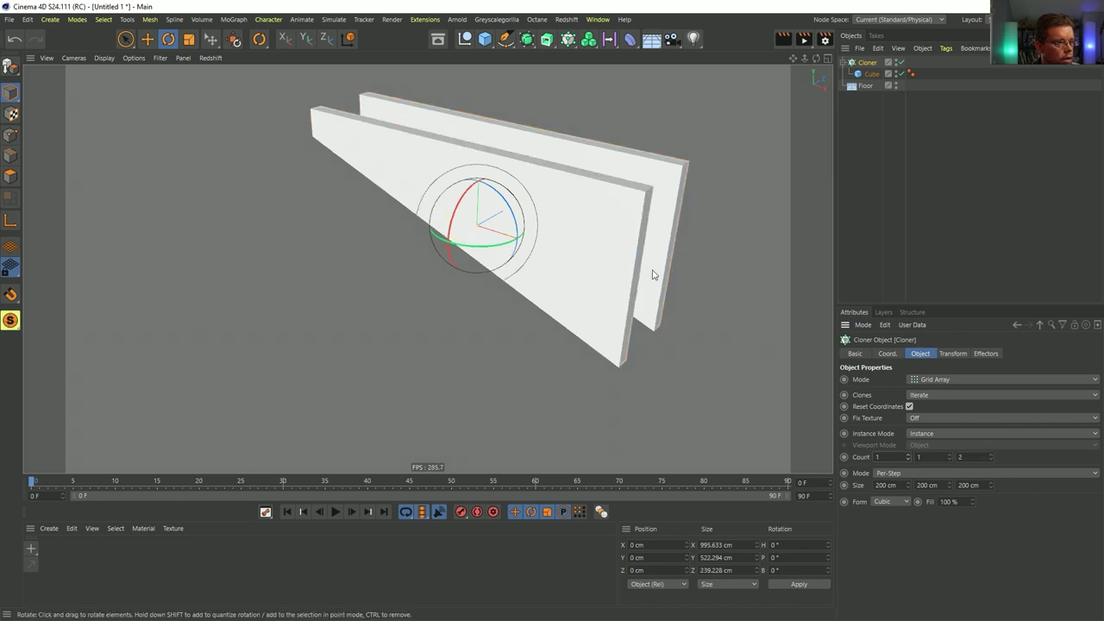
- Rotate the Cloner to a 20° bank and lower it to about X -80 cm, Y -221 cm so the rails barely protrude from the floor
key("r")
mouse_move(498, 201)
left_mouse_down()
mouse_move(508, 216)
mouse_move(487, 200)
mouse_move(463, 245)
left_mouse_up()
key("e")
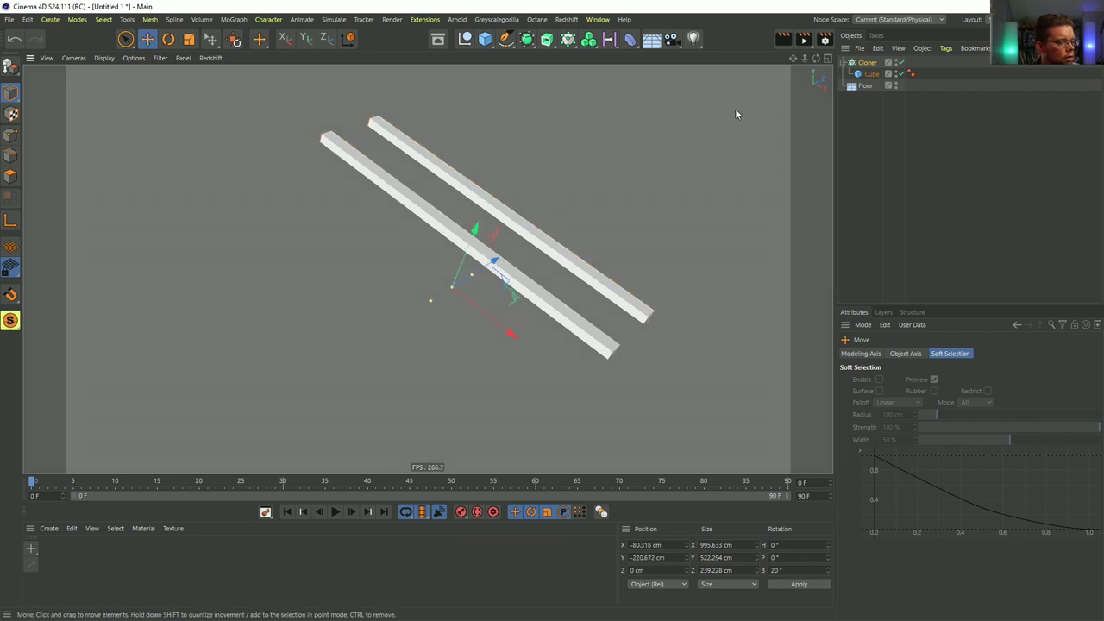
- Lengthen the cloned cube to about 1740 cm in X and adjust the viewport display options
left_click(862, 76)
left_click_drag(594, 394, 749, 456)
left_click_drag(523, 244, 500, 229, "alt")
middle_click_drag(500, 230, 499, 320, "alt")
left_click_drag(500, 319, 483, 316, "alt")
left_click(113, 57)
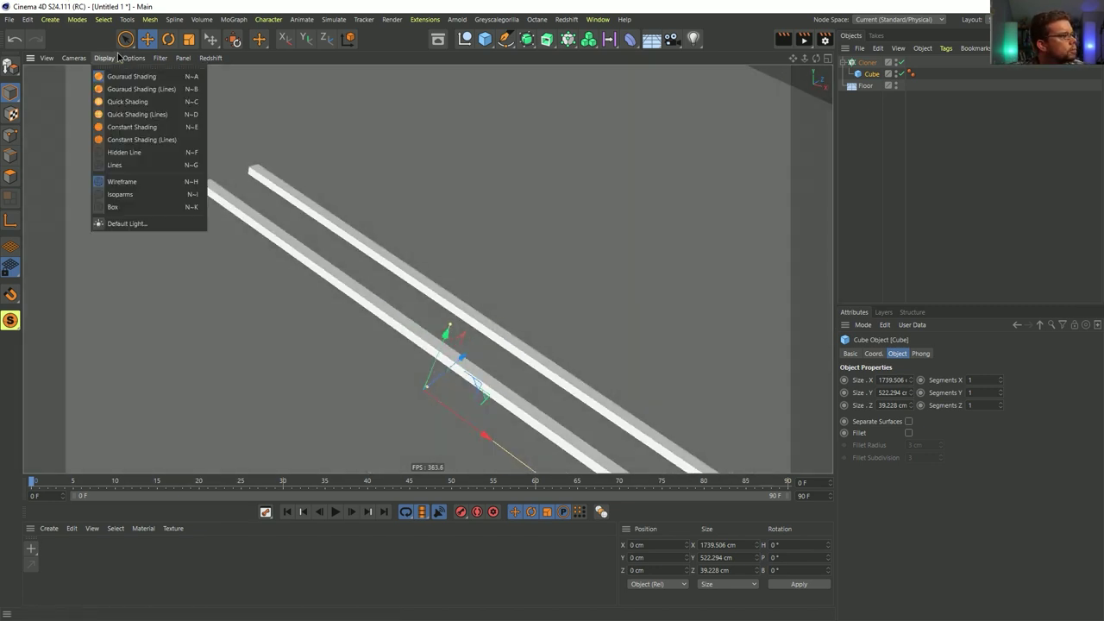
mouse_move(145, 60)
left_click(163, 223)
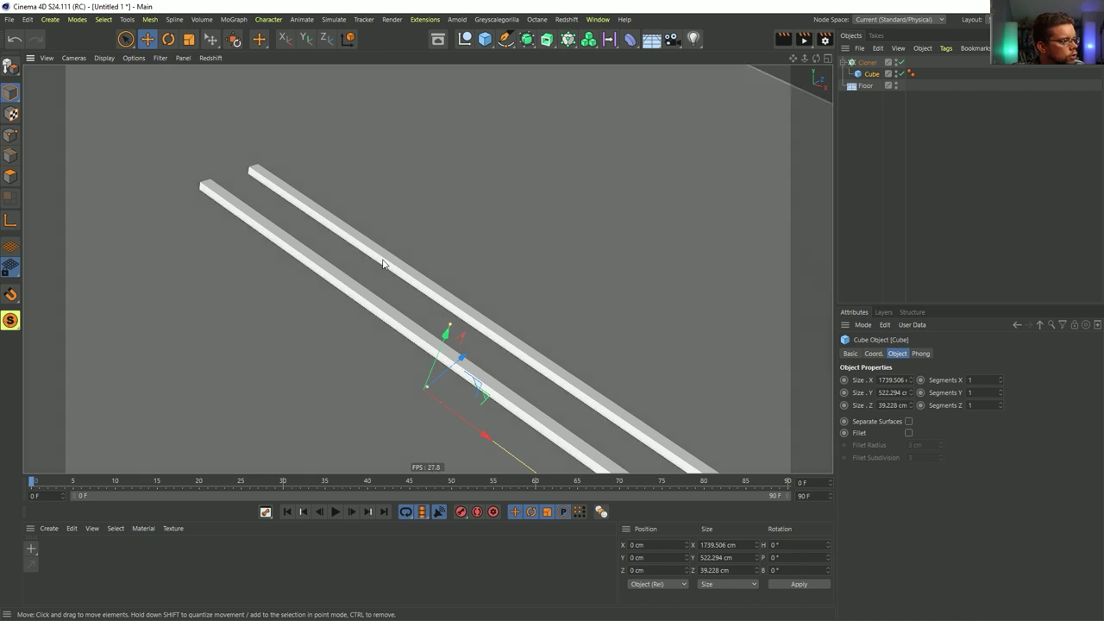
left_click_drag(266, 222, 342, 224, "alt")
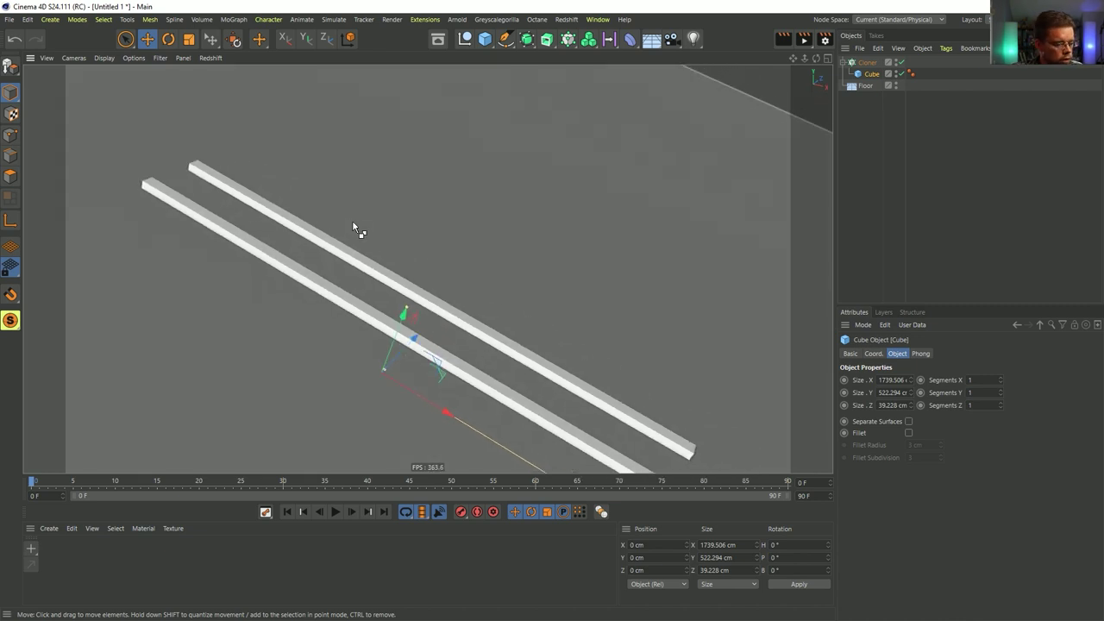
- Save the scene as [1a]DynamicWalker.c4d in the SceneFiles folder
key("ctrl+s")
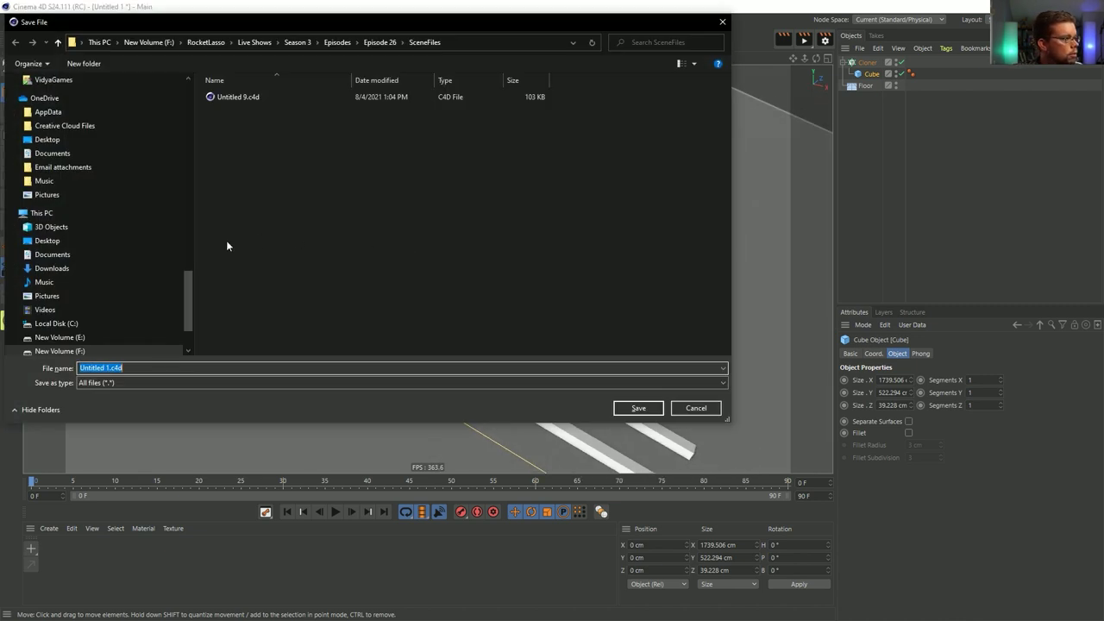
left_click_drag(190, 294, 190, 279)
left_click(106, 368)
left_click_drag(107, 368, 45, 360)
key("BackSpace")
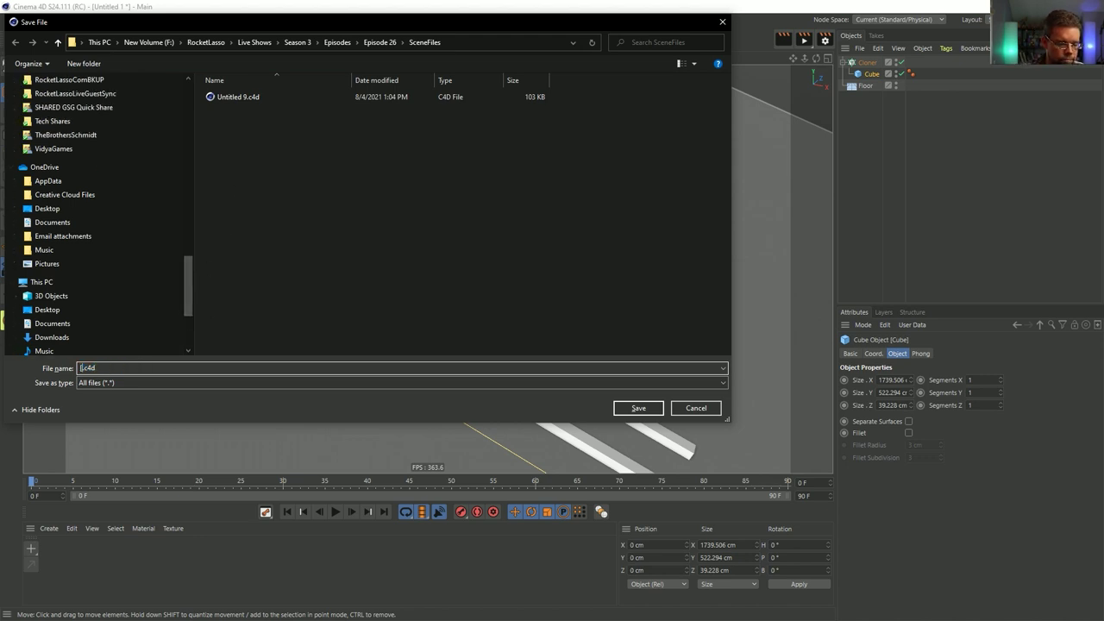
type("[1a]DyanmicWalker")
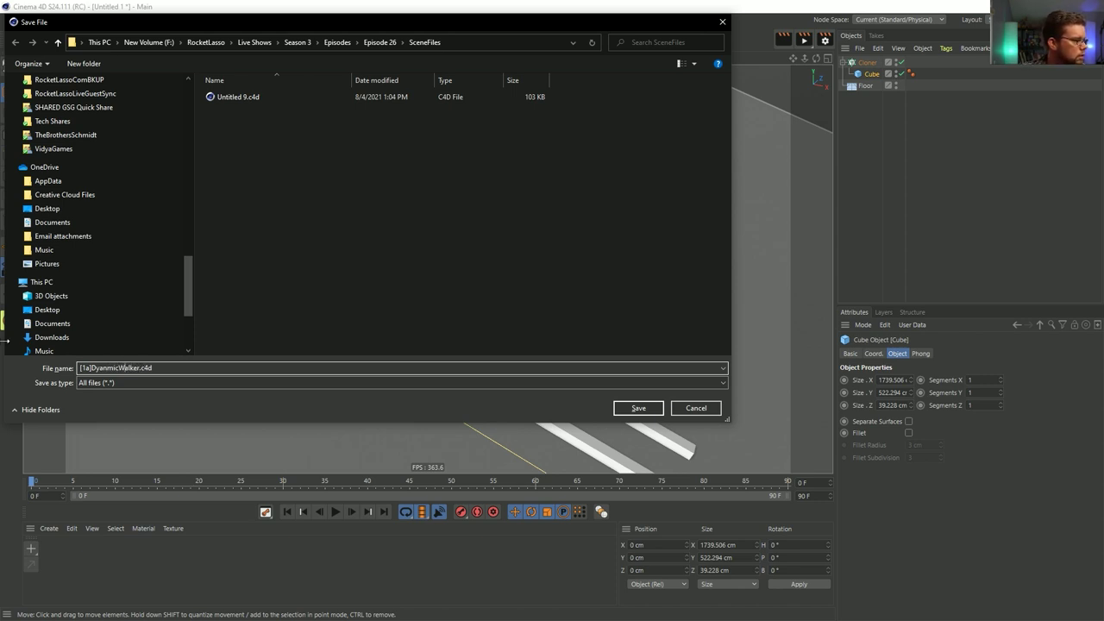
key("BackSpace")
key("Right")
type("a")
key("Return")
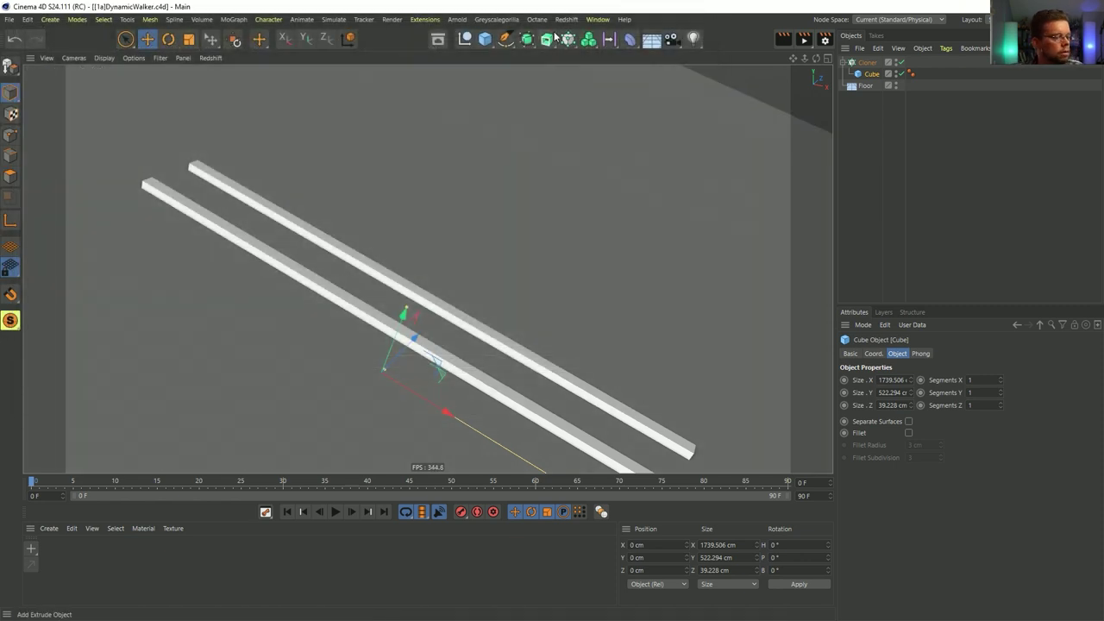
- Nest the Cloner under the Floor and reduce the Floor's bank rotation to 10°
left_click(870, 64)
left_click_drag(867, 83, 865, 63)
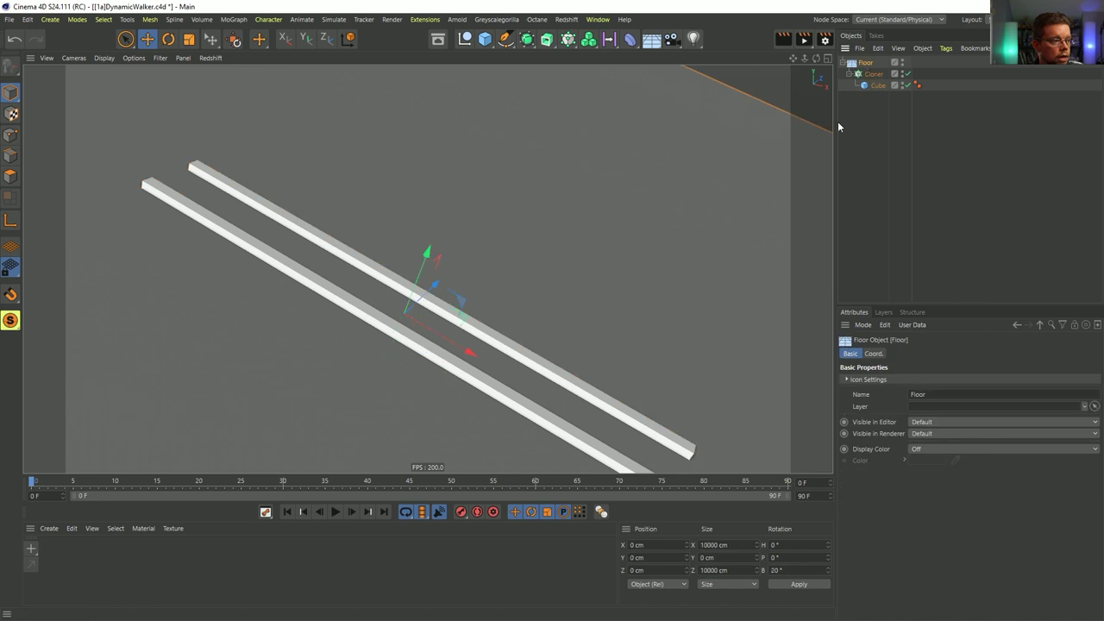
double_click(793, 570)
type("1")
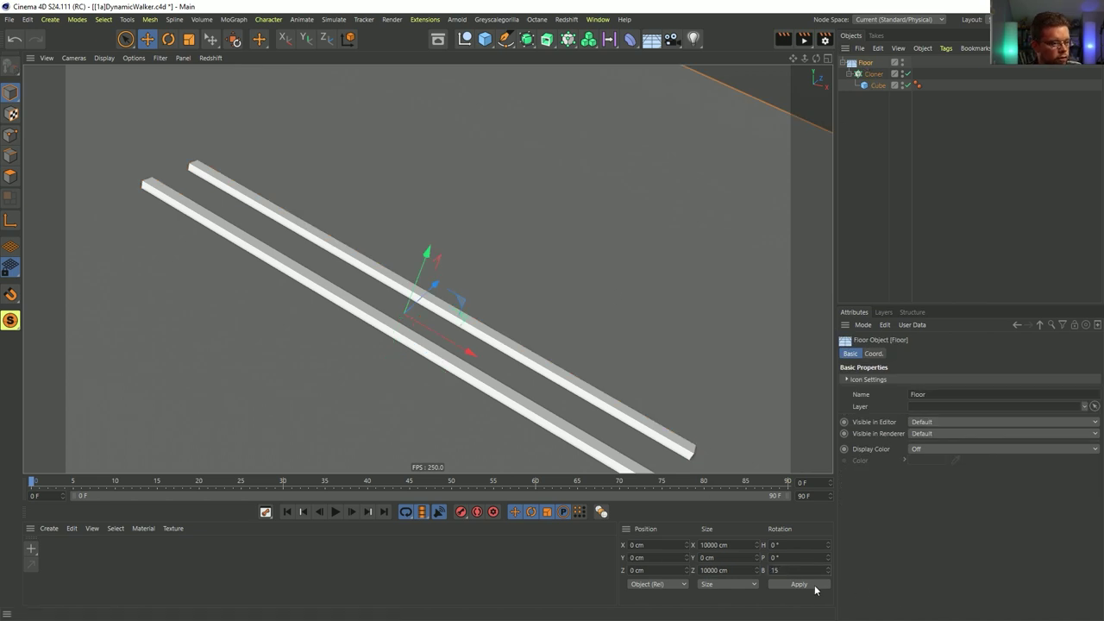
left_click(814, 586)
type("10")
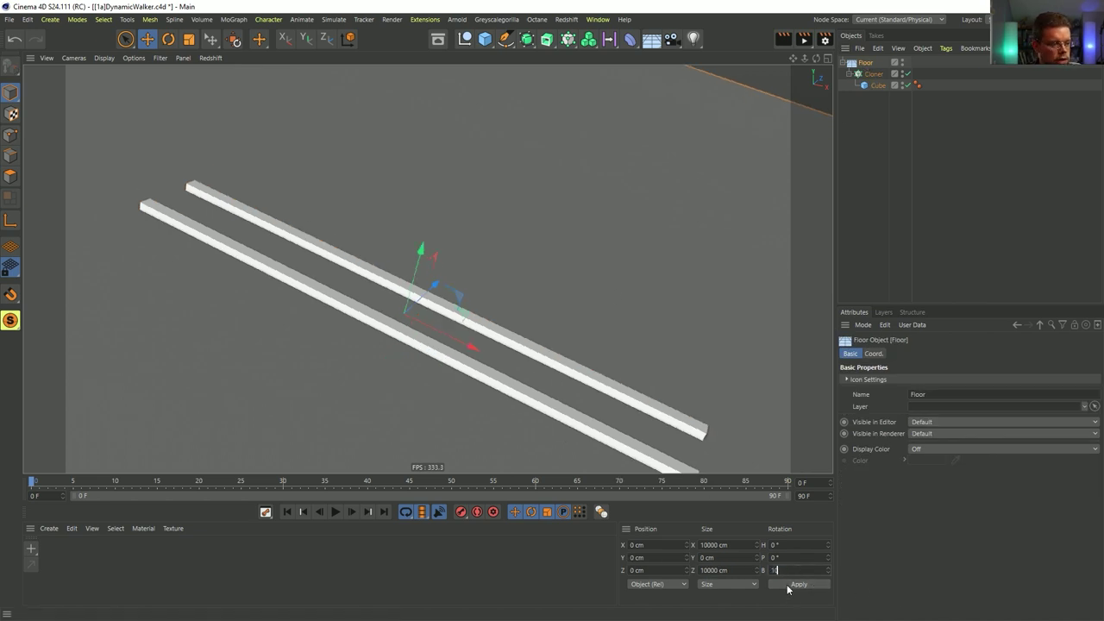
left_click(790, 586)
- Add a Cylinder oriented along +Z with a radius of about 128 cm and 32 rotation segments
left_click_drag(523, 393, 544, 382, "alt")
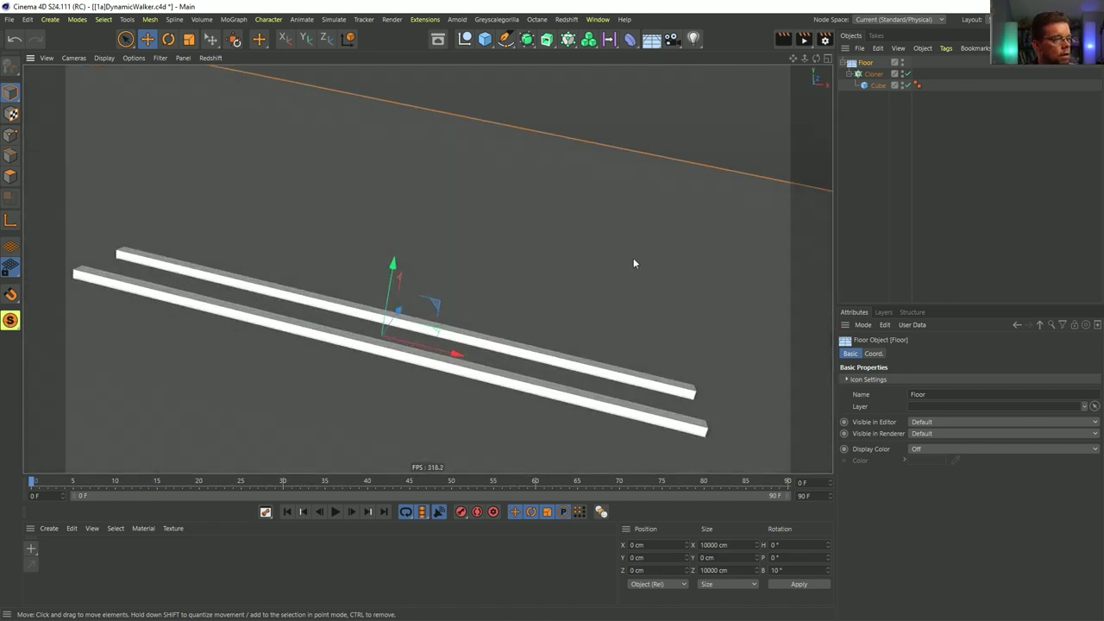
left_click(484, 39)
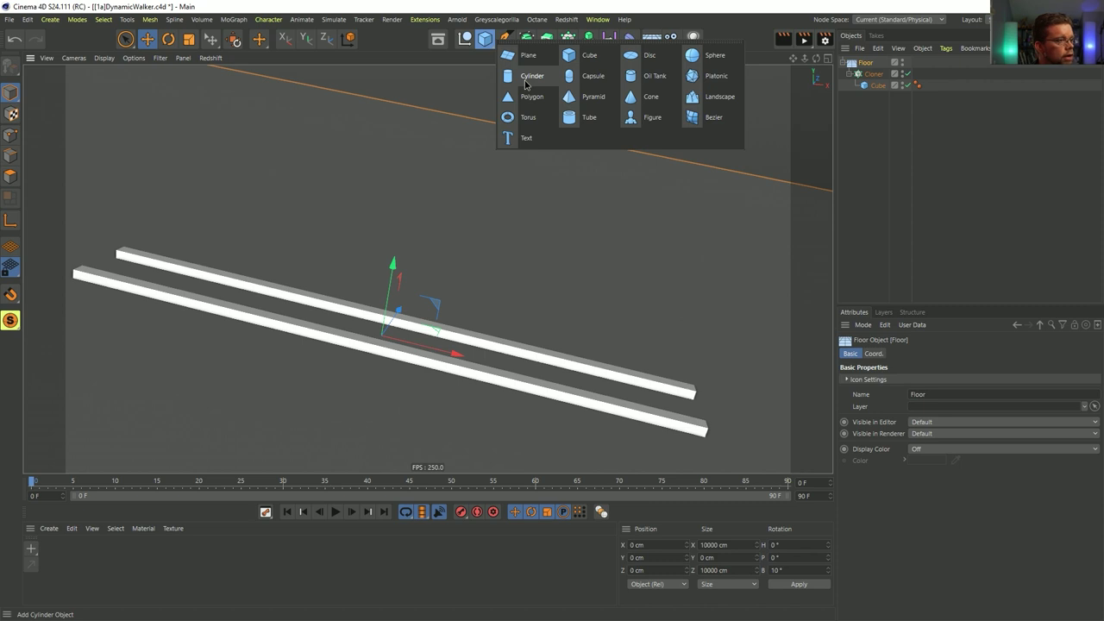
left_click(525, 77)
left_click(927, 429)
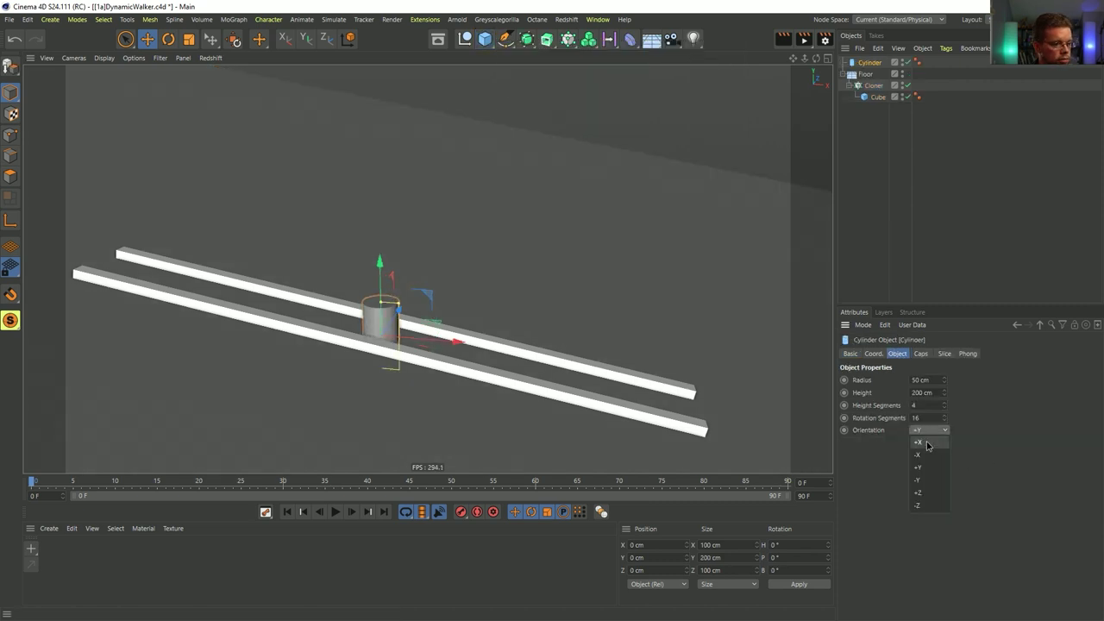
left_click(914, 496)
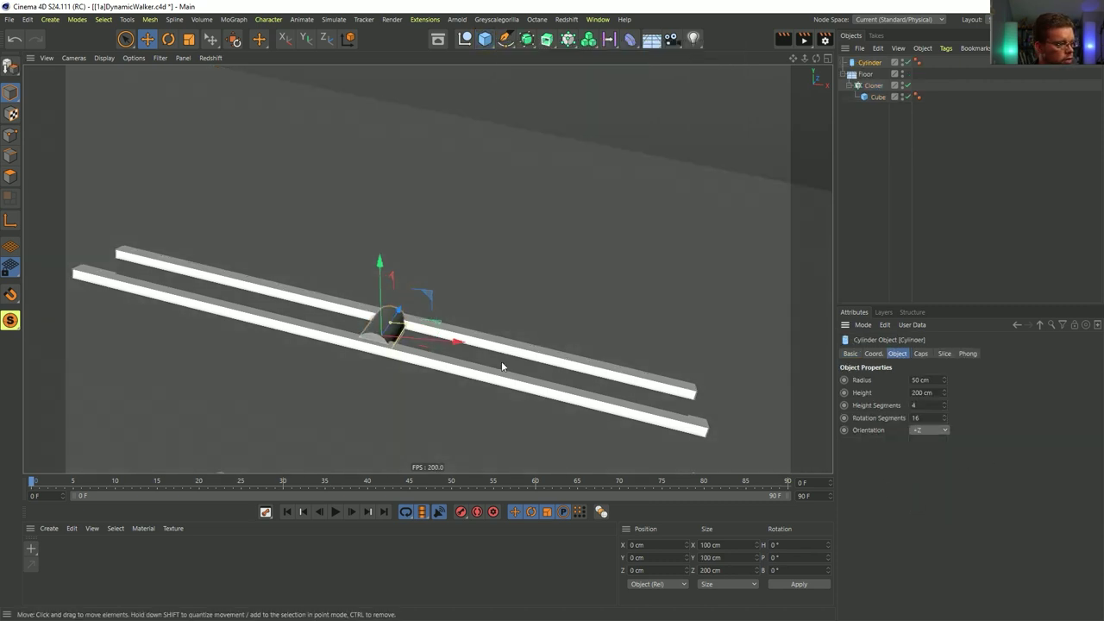
scroll(416, 339, "up", 5)
left_click_drag(418, 313, 456, 323)
left_click(930, 418)
type("32")
key("Return")
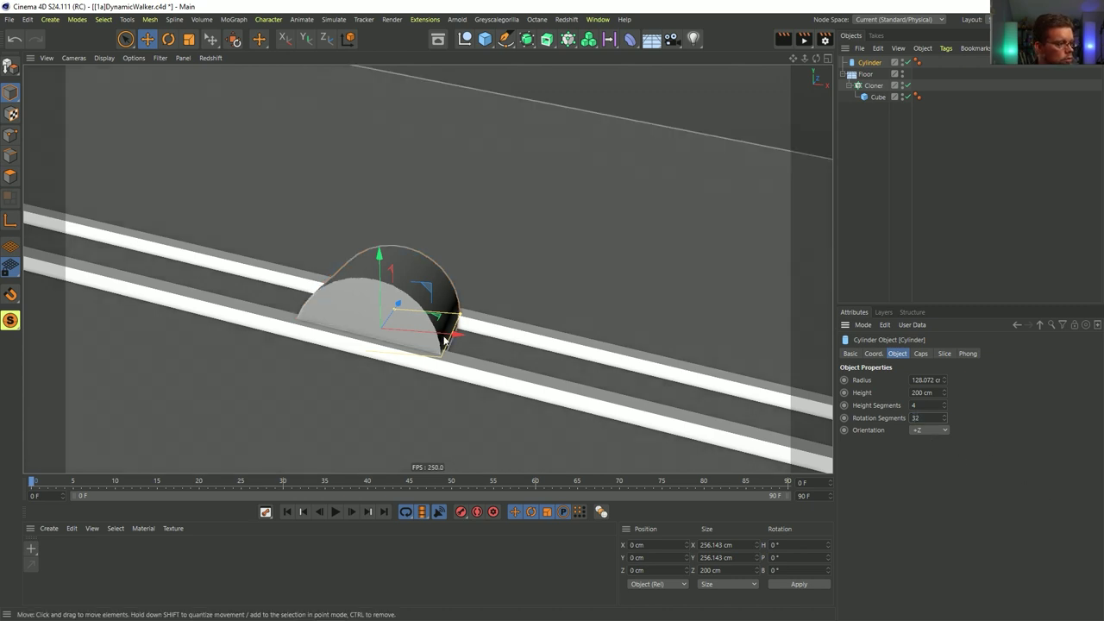
- Enlarge the cylinder's radius to about 227 cm in the front view
middle_click(437, 343)
middle_click(653, 360)
middle_click_drag(441, 234, 435, 282, "alt")
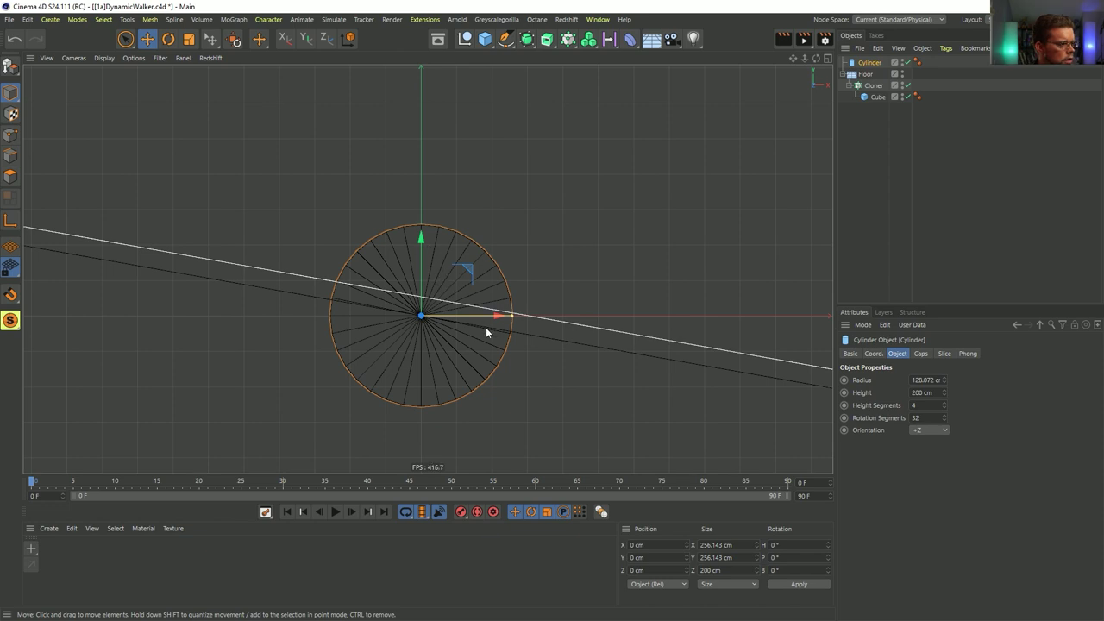
left_click_drag(514, 317, 582, 328)
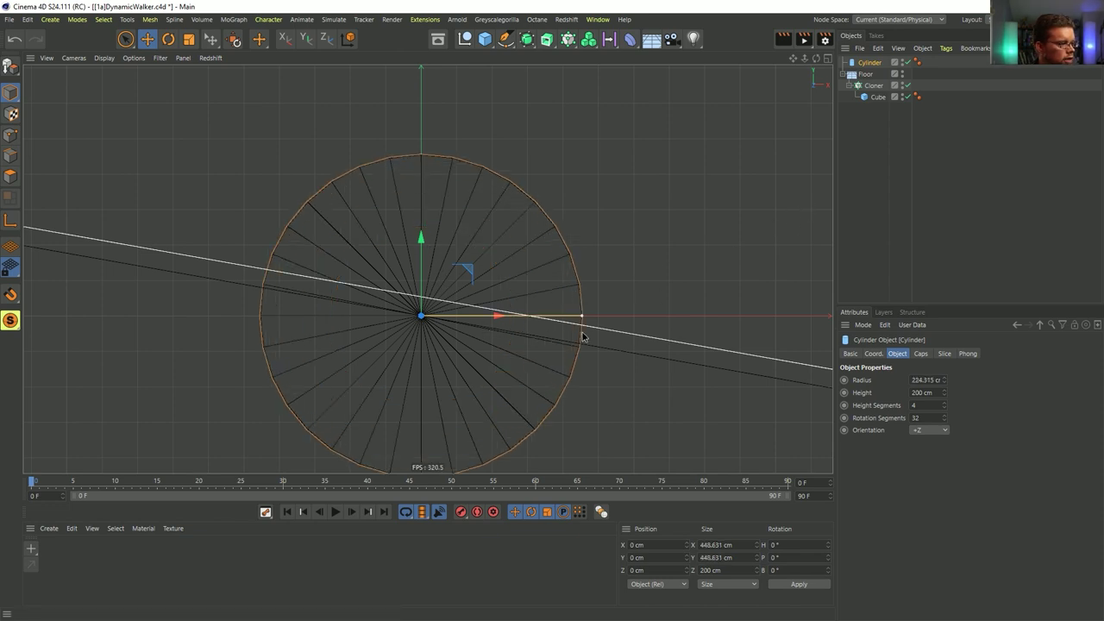
left_click(920, 354)
left_click(897, 354)
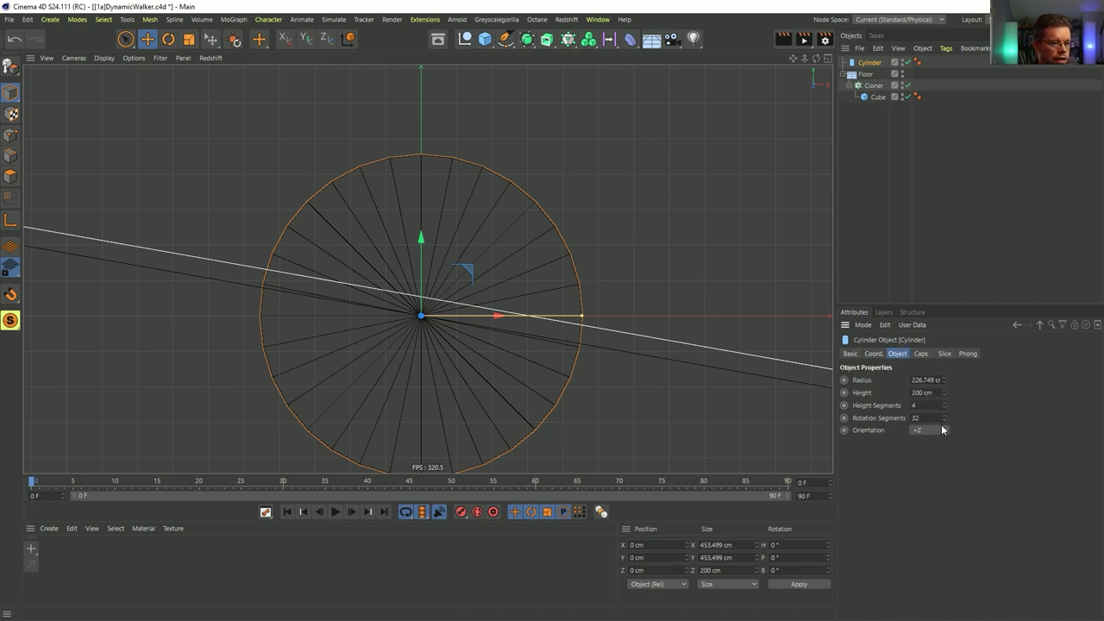
- Slice the cylinder into a wedge running from 90° to 142°
left_click(944, 353)
left_click(893, 379)
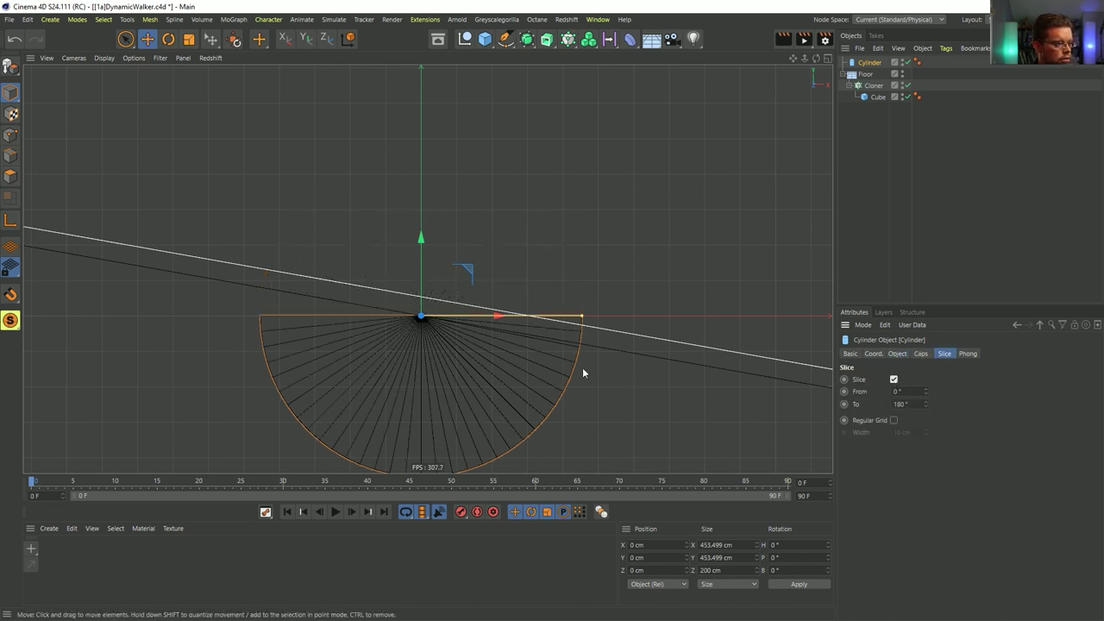
middle_click_drag(552, 340, 553, 291, "alt")
mouse_move(554, 286)
left_mouse_down("alt")
mouse_move(539, 318)
mouse_move(552, 289)
left_mouse_up("alt")
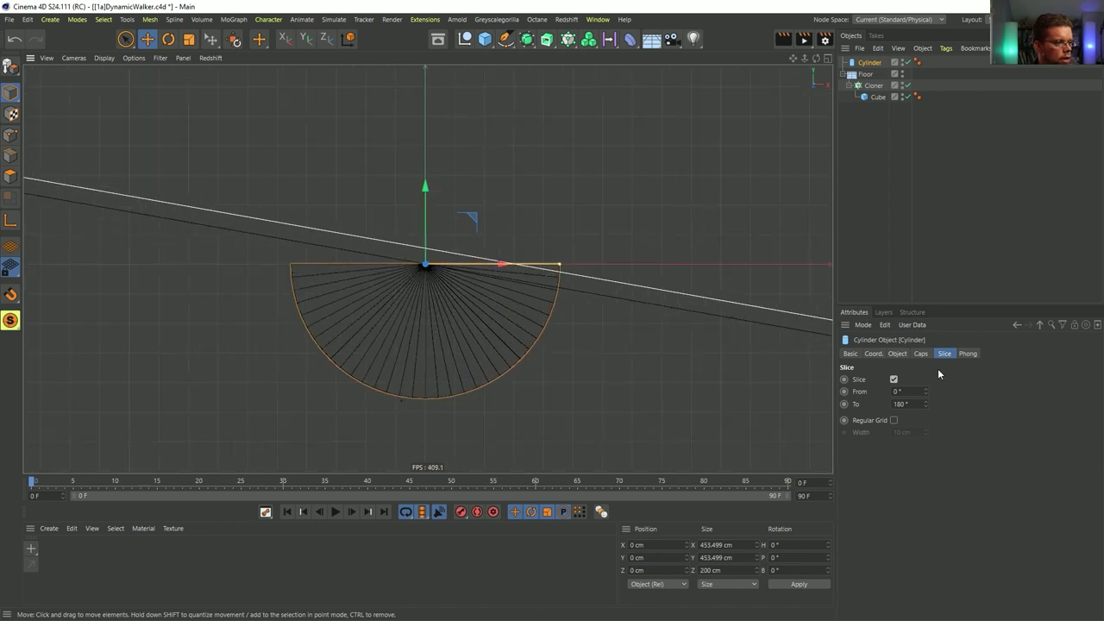
left_click_drag(925, 403, 925, 436)
left_click_drag(925, 393, 925, 362)
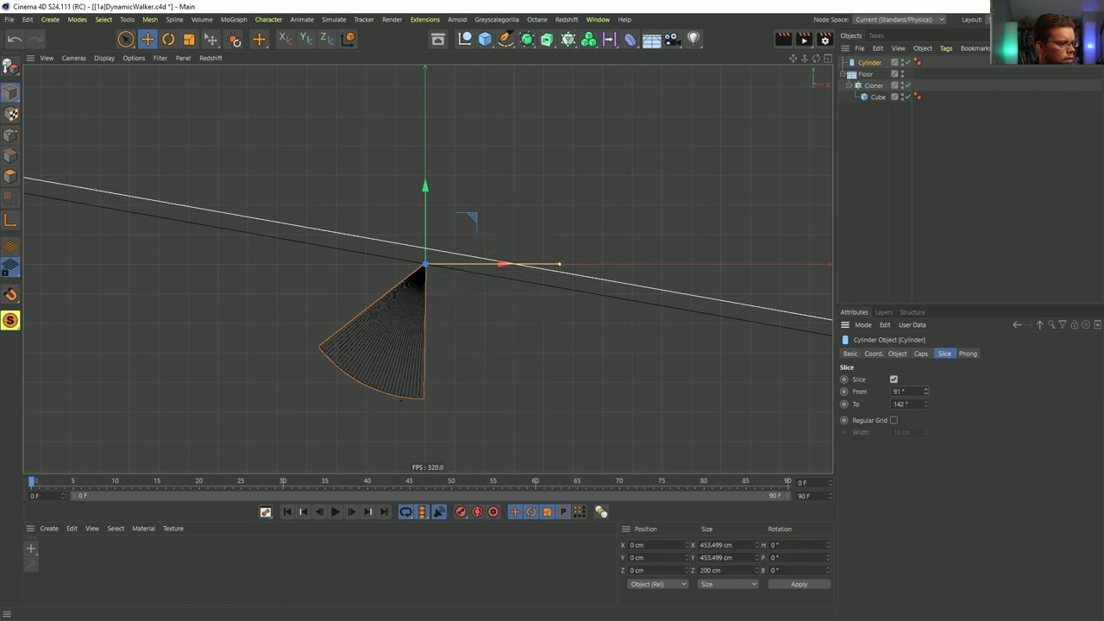
left_click(926, 394)
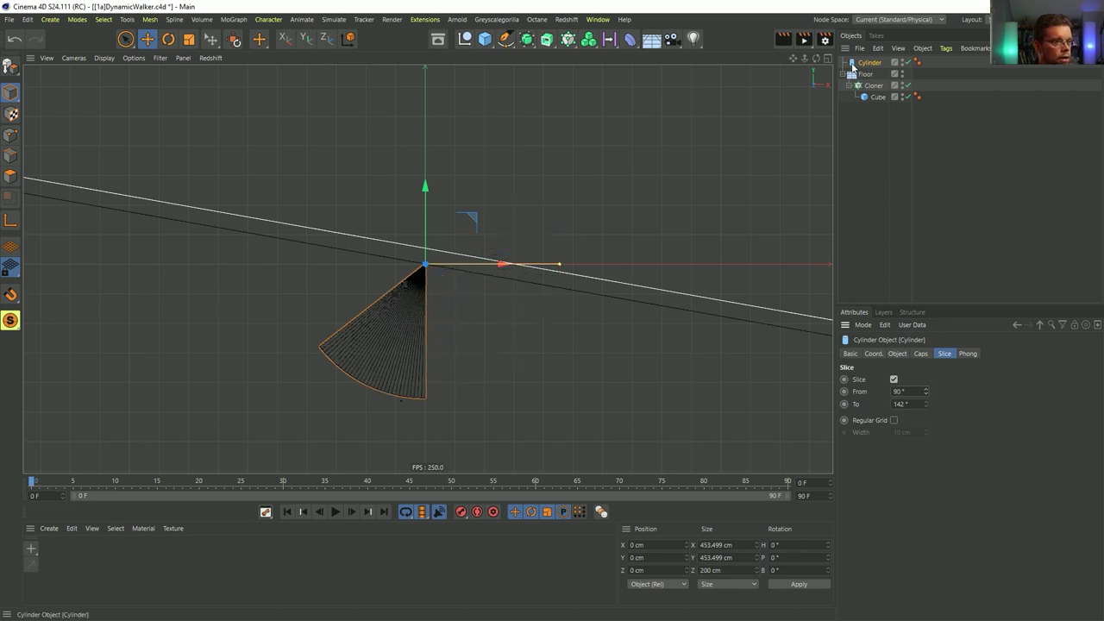
- Duplicate the cylinder wedge and set the duplicated pair's front wedge to slice from 37° to 90°
left_click_drag(868, 63, 866, 74)
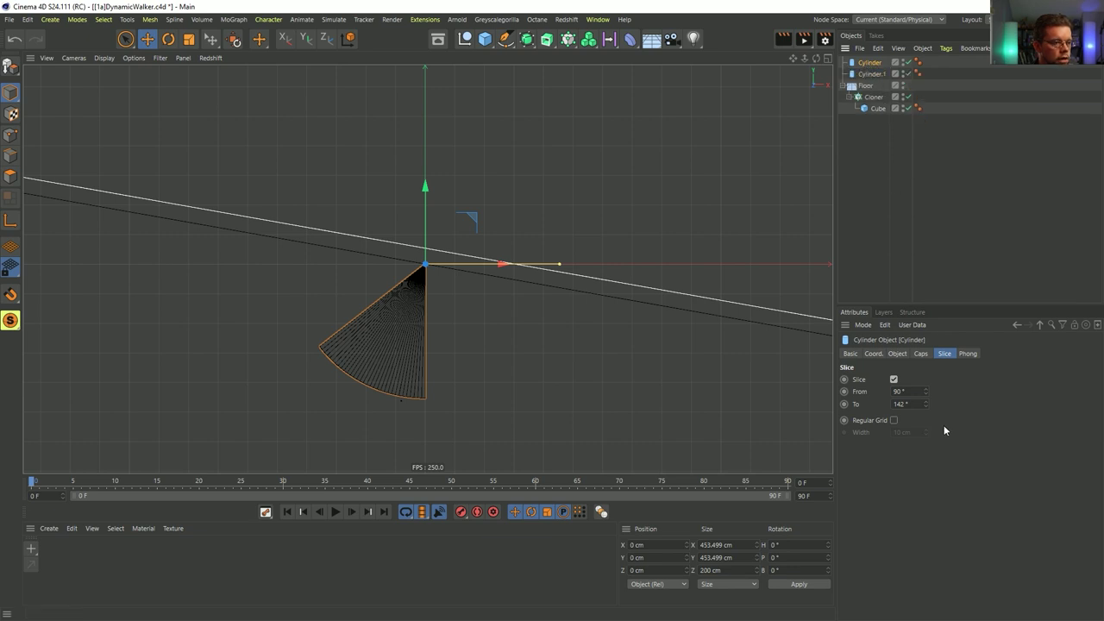
left_click_drag(930, 392, 891, 406)
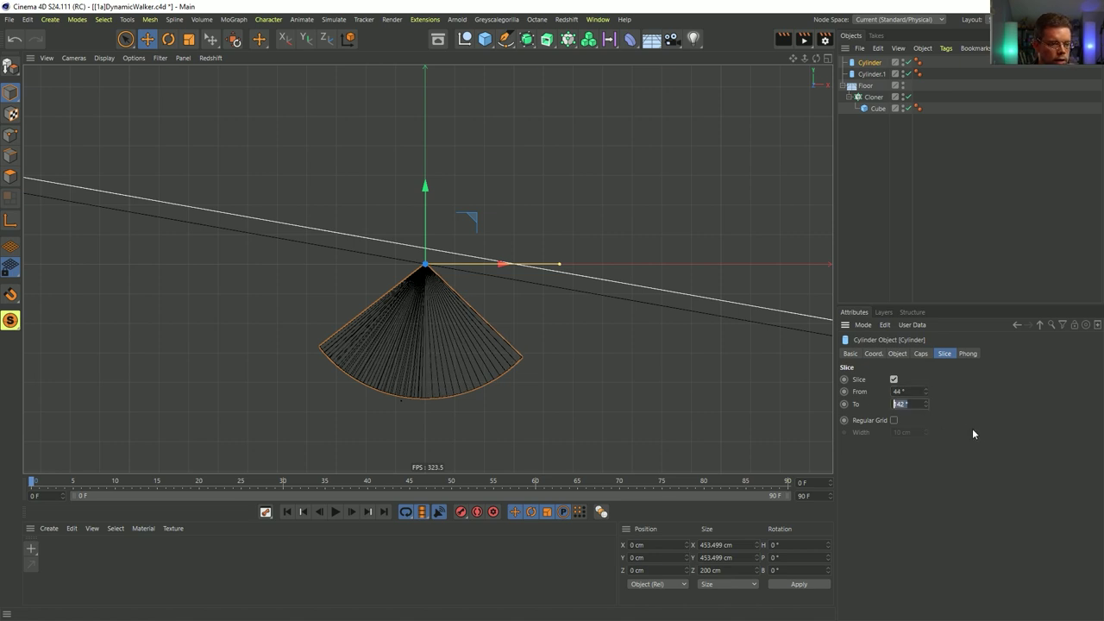
type("90")
key("Return")
left_click_drag(926, 389, 926, 402)
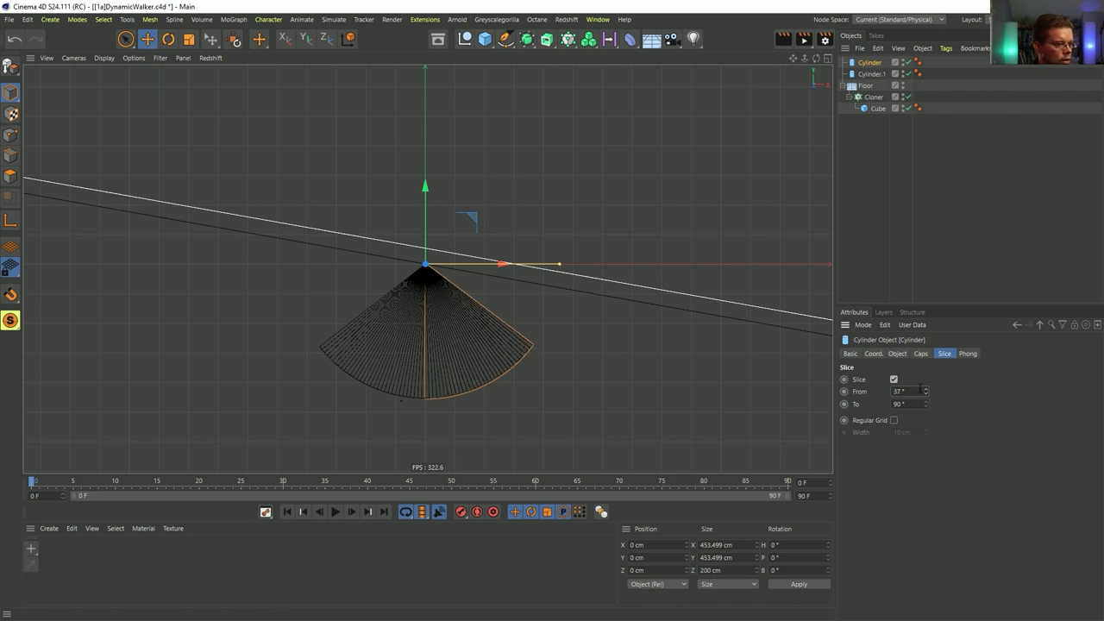
- Compare the slice angles of both wedges and set the front wedge's slice start to 39°
left_click(865, 76)
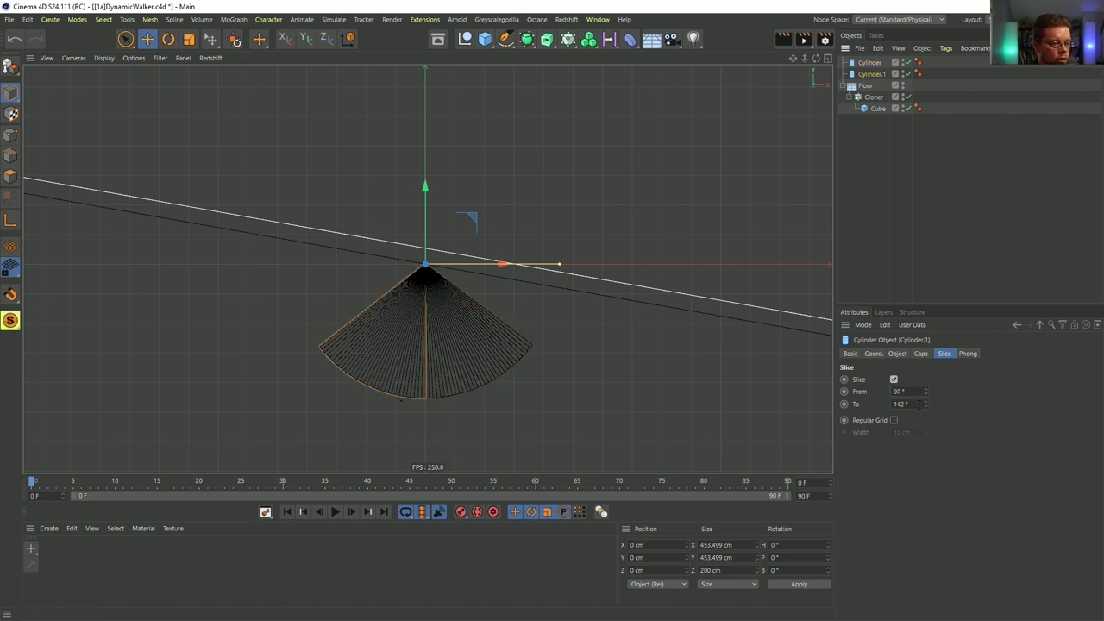
left_click_drag(918, 405, 903, 418)
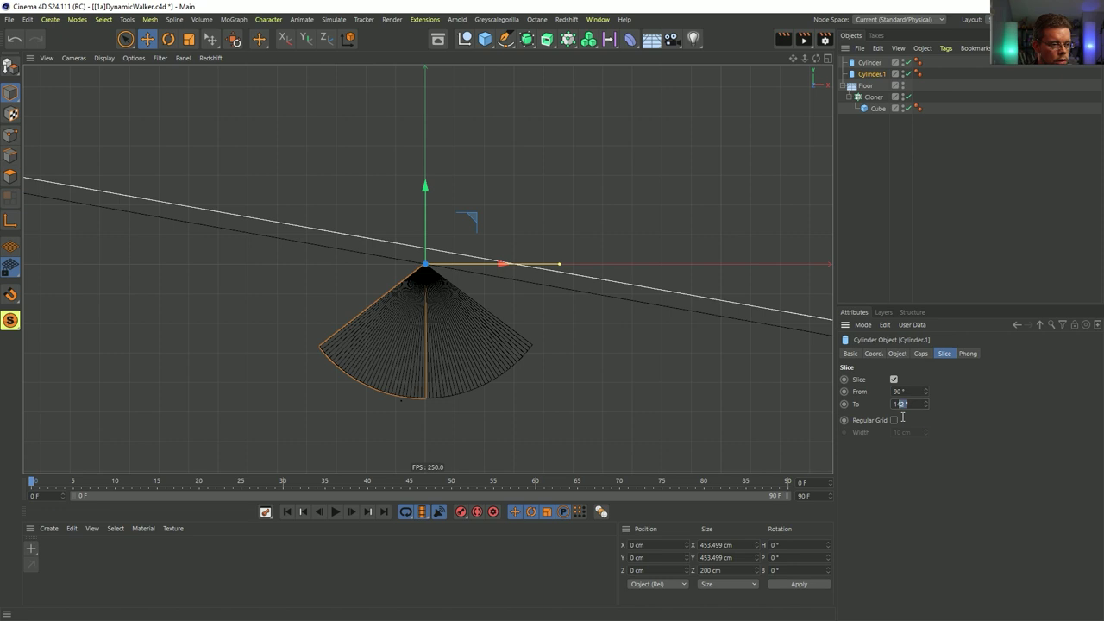
left_click(869, 63)
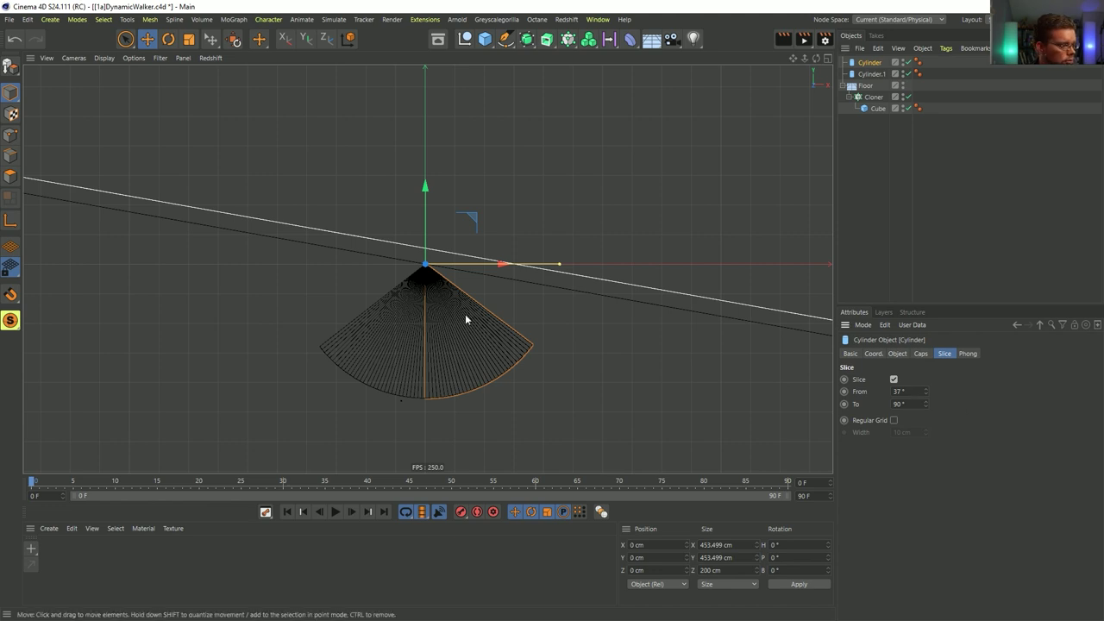
left_click(926, 394)
left_click(928, 390)
left_click(928, 391)
left_click(928, 391)
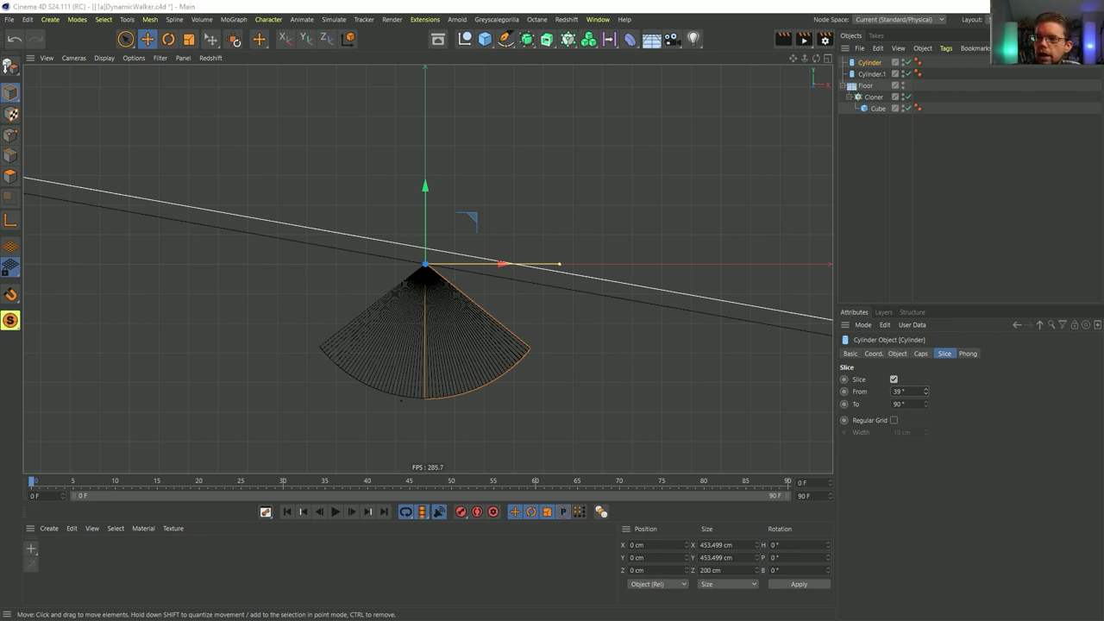
- Switch to the browser and examine the walker's feet in the ramp walker 2 video on YouTube, then return to Cinema 4D
key("alt+Tab")
left_click(116, 91)
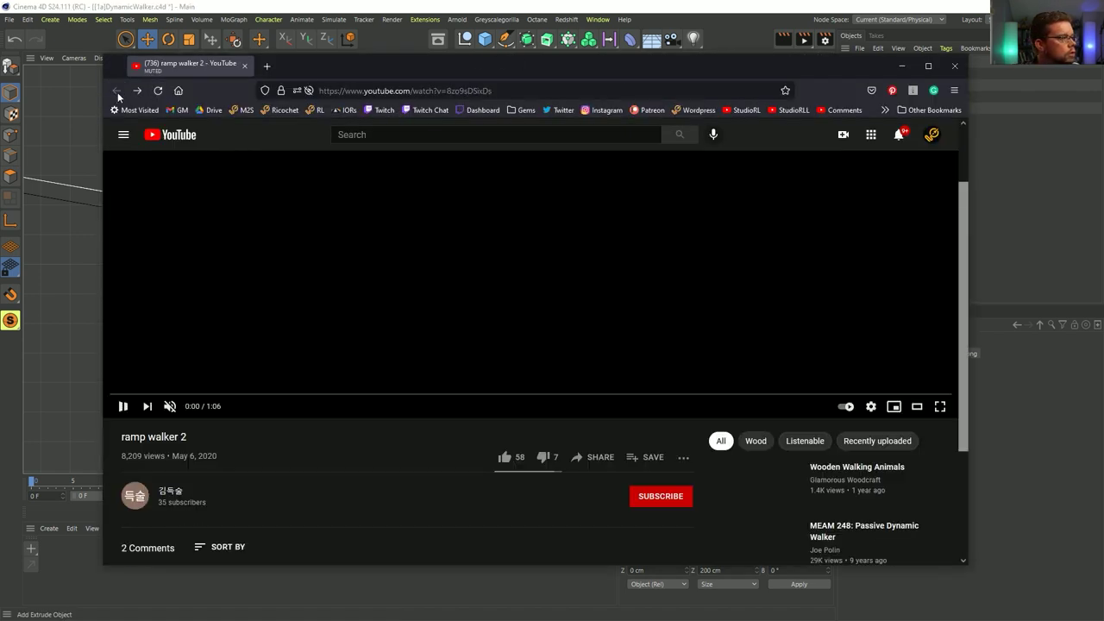
left_click(693, 276)
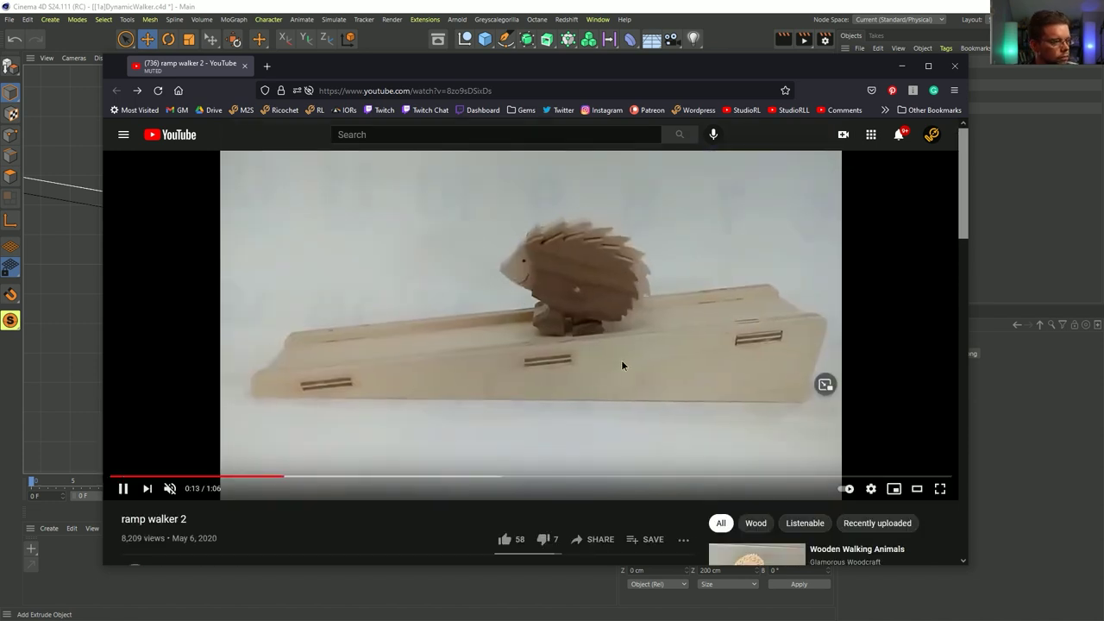
left_click(650, 366)
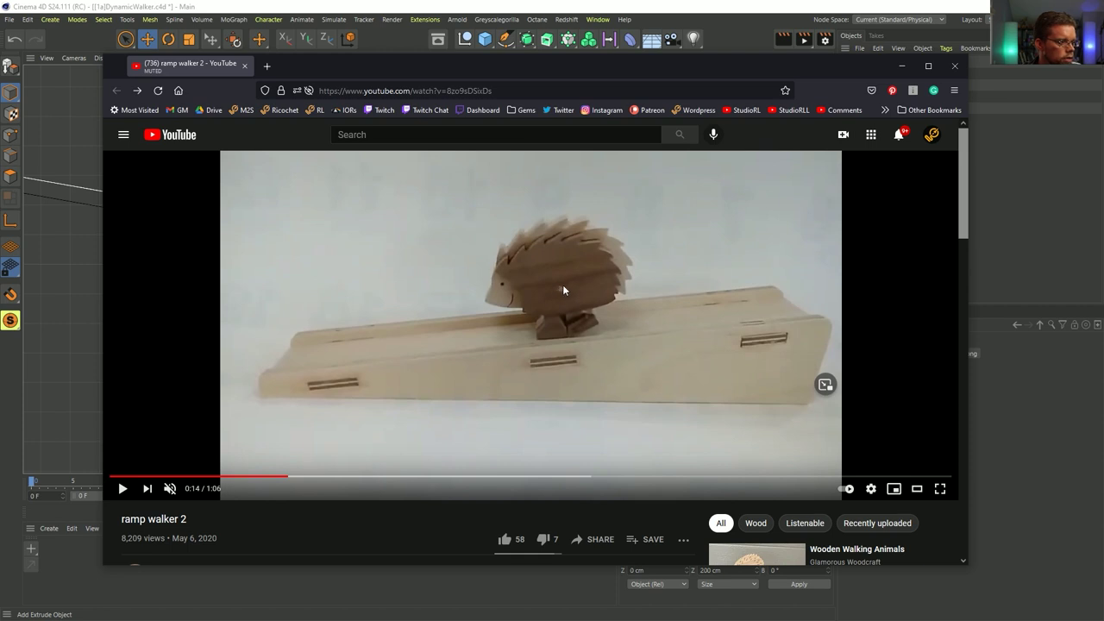
left_click(738, 23)
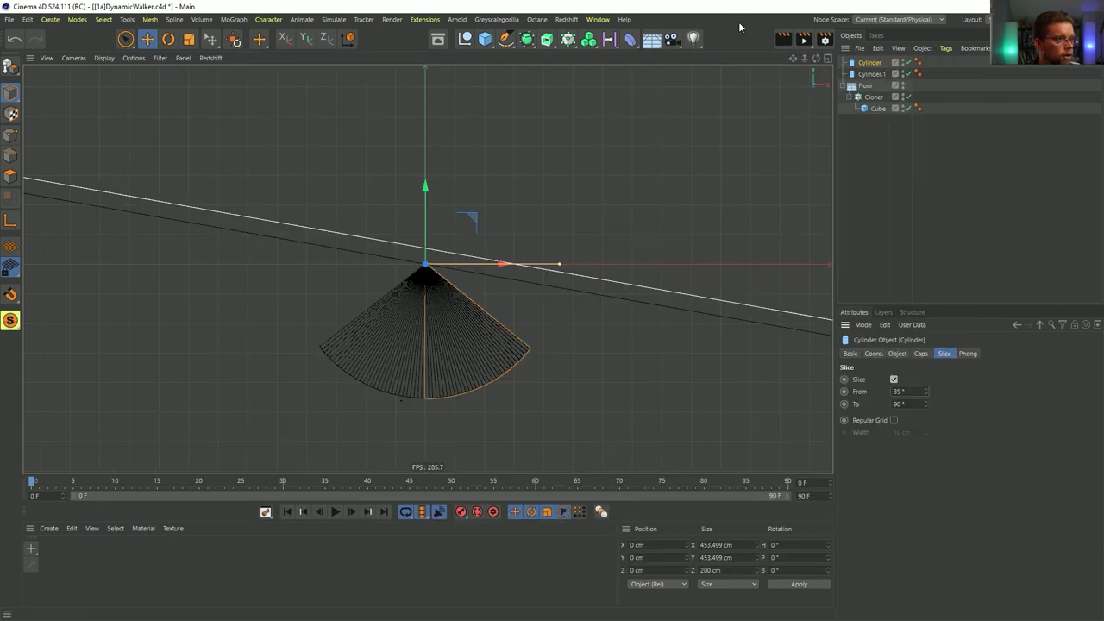
- Add a leg cube about 125 cm wide and 200 cm high above the front wedge, at about X 66 cm, Y -18 cm
left_click(871, 75, "ctrl")
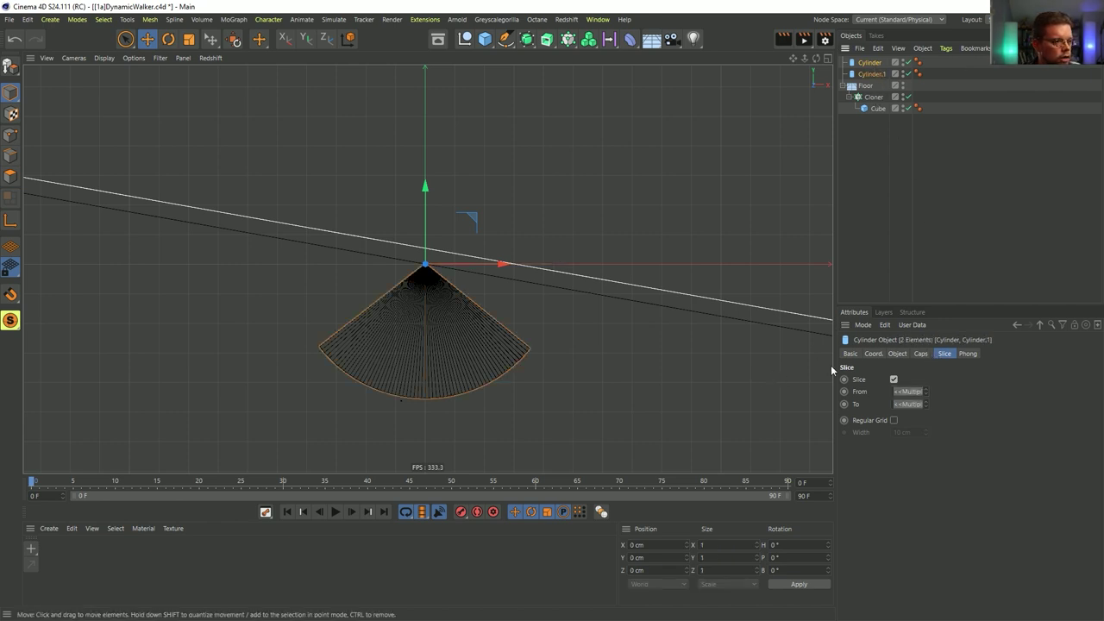
middle_click_drag(439, 296, 452, 334, "alt")
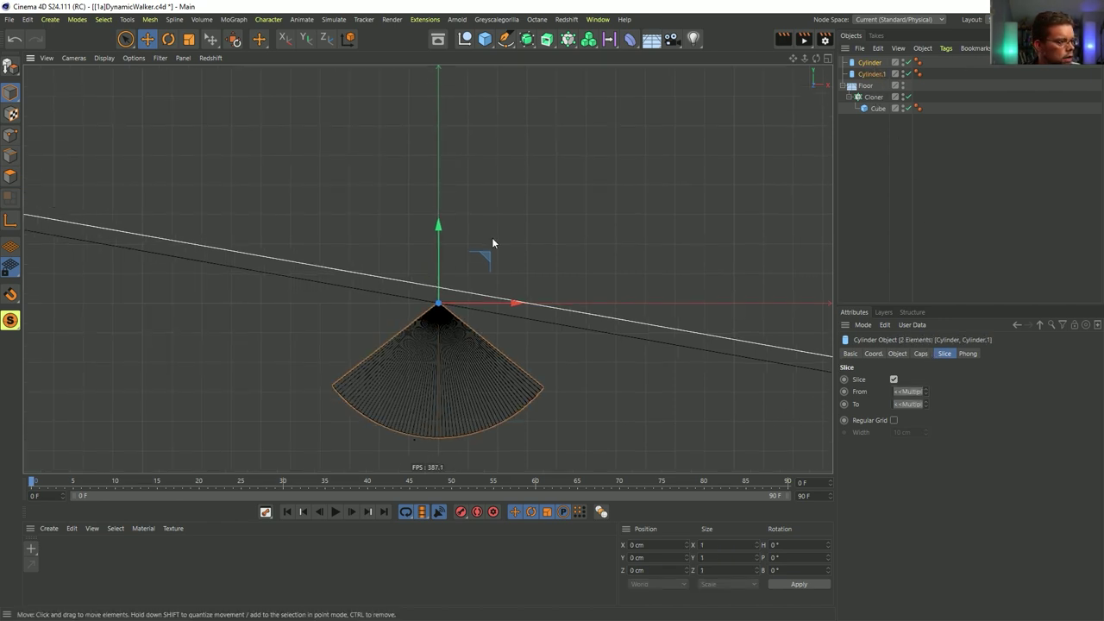
left_click_drag(489, 43, 590, 55)
left_click_drag(498, 303, 538, 306)
left_click_drag(500, 257, 501, 269)
left_click_drag(574, 313, 548, 314)
- Add a body cube about 679 cm wide and 292 cm high, centred above the legs at about Y 190 cm
left_click(485, 38)
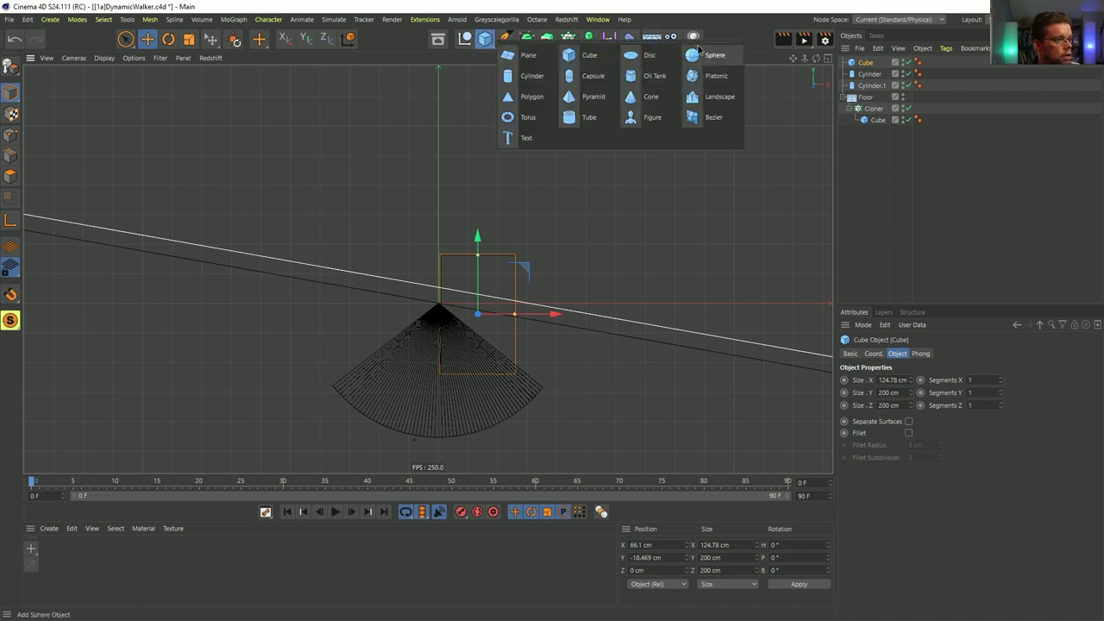
left_click(573, 56)
left_click_drag(438, 263, 438, 187)
left_click_drag(501, 229, 640, 227)
left_click_drag(438, 167, 445, 140)
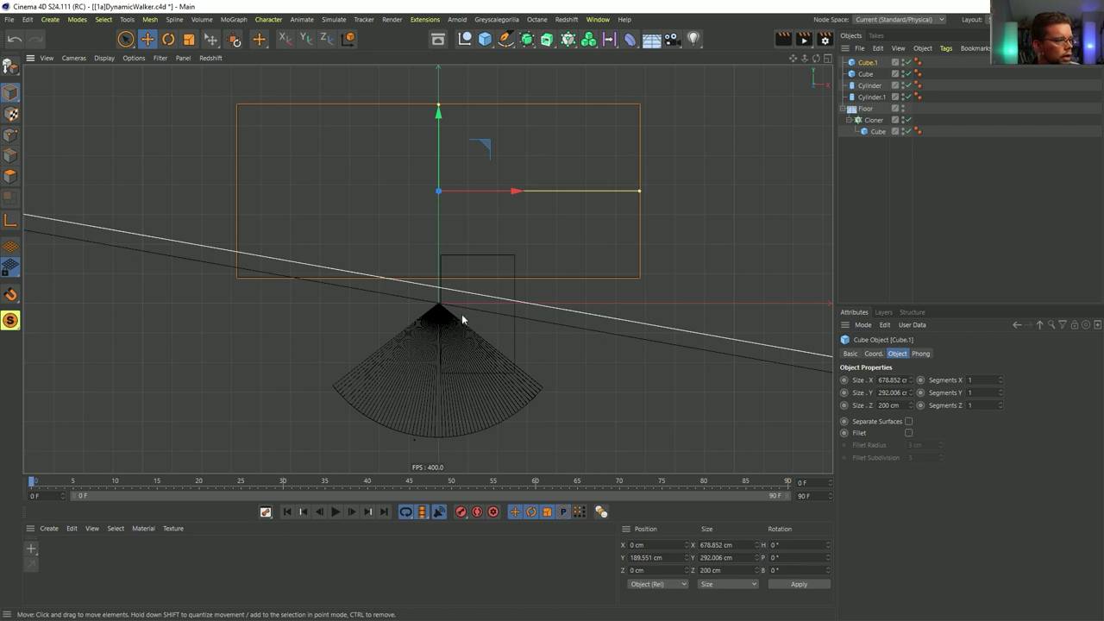
- Nest the front wedge, Cylinder, under the small leg cube
left_click(515, 285)
left_click(517, 381)
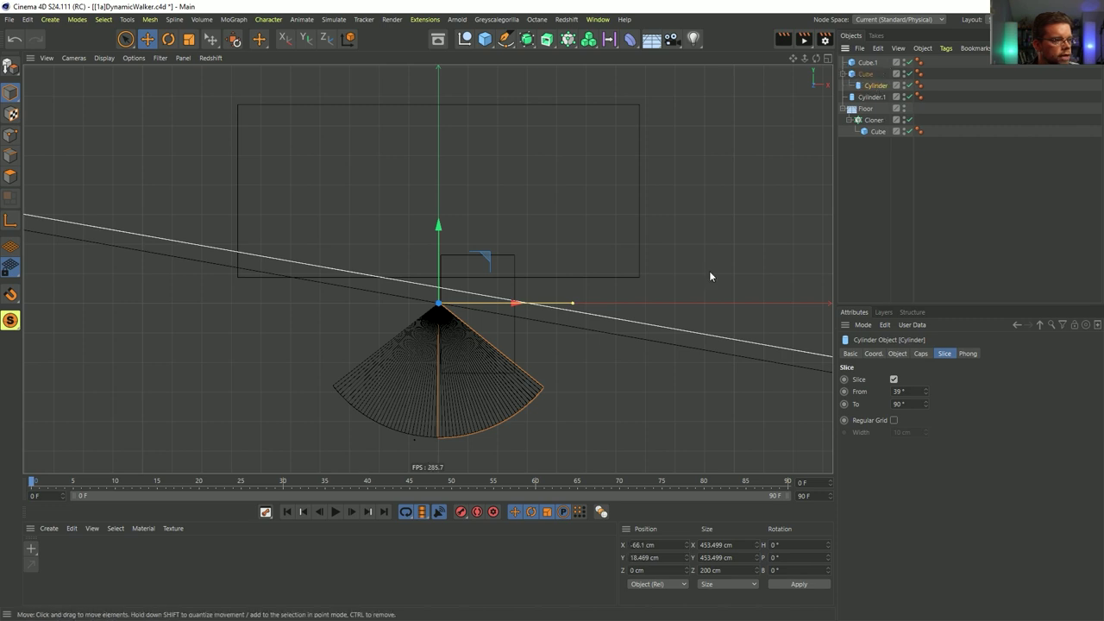
left_click(517, 337)
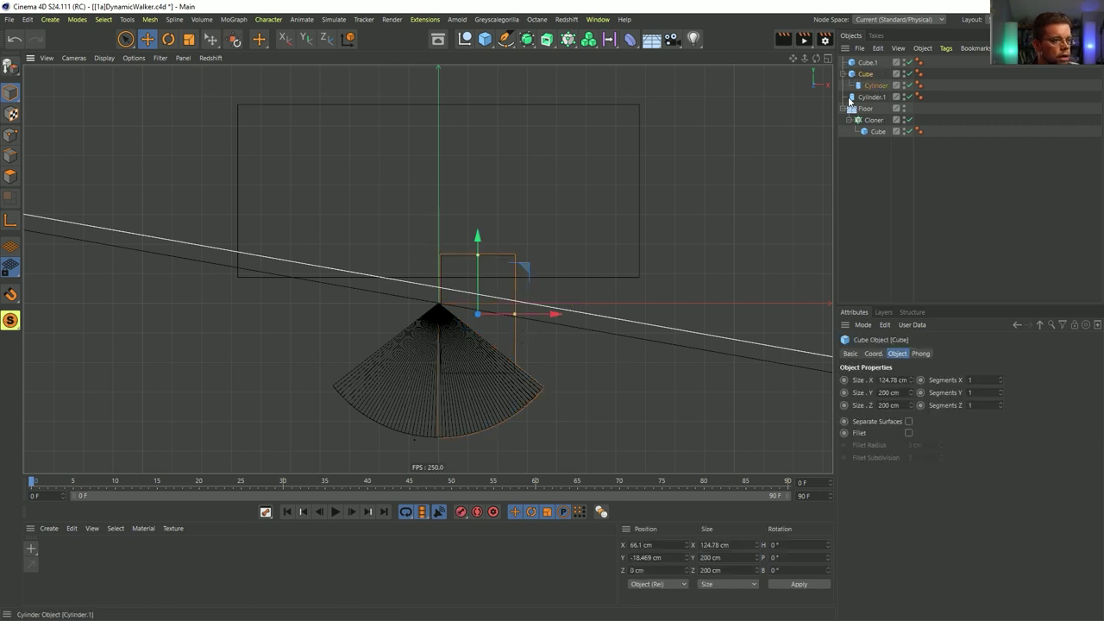
- Duplicate the leg cube without its wedge, place the copy at about X -64 cm, and nest Cylinder.1 under it
left_click(874, 85)
key("Delete")
left_click(869, 75)
left_click_drag(555, 324, 477, 312)
left_click_drag(873, 110, 867, 74)
- Rename the large cube Body, the rear leg cube Back Foot, and the front leg cube Front Foot
left_click(869, 63)
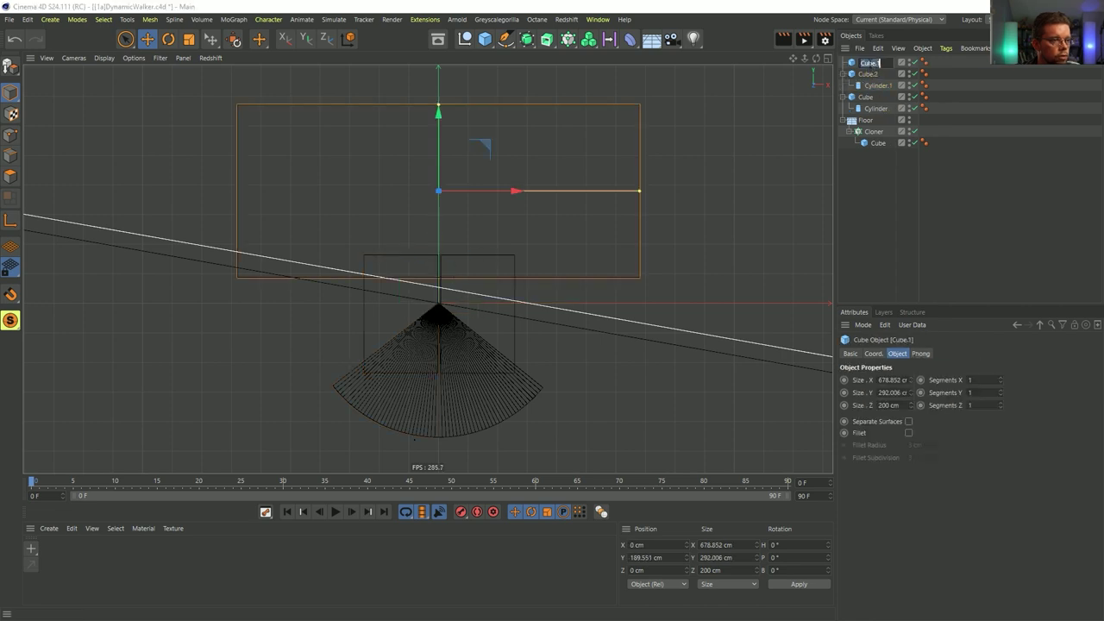
key("Down")
type("B")
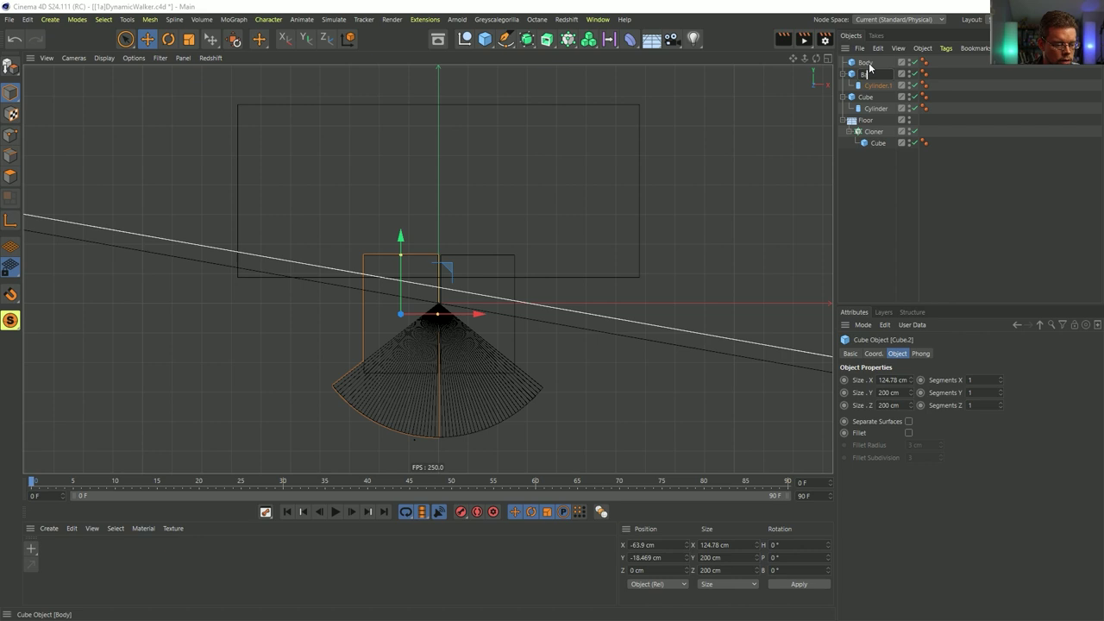
type("ack Foot")
key("Tab")
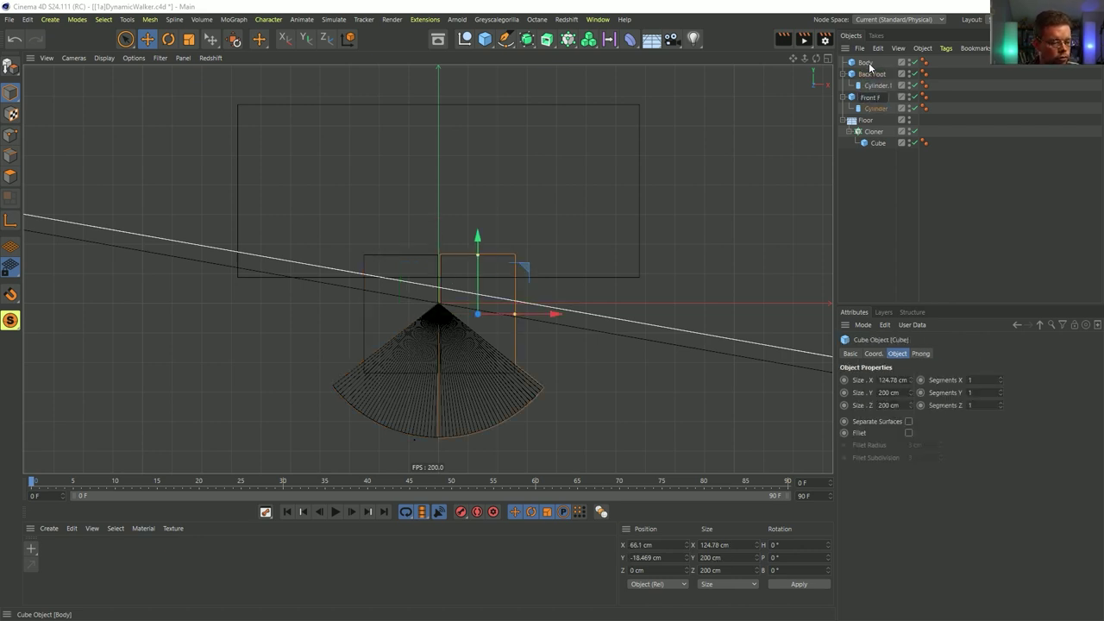
key("Return")
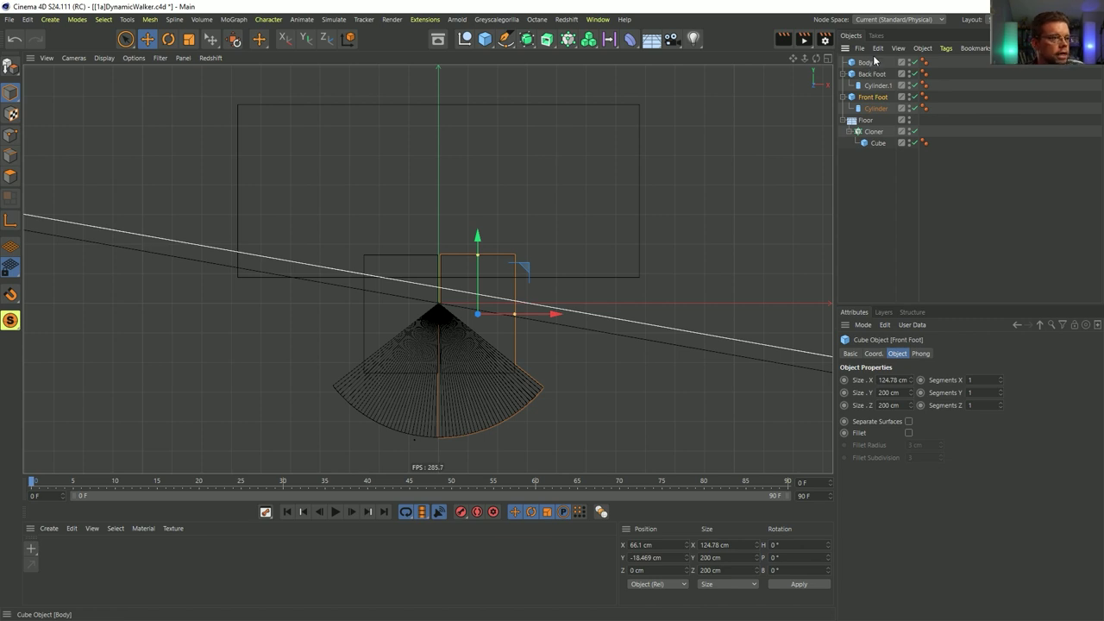
- Nest Front Foot under Body and add a Rigid Body tag to Body
left_click(871, 76)
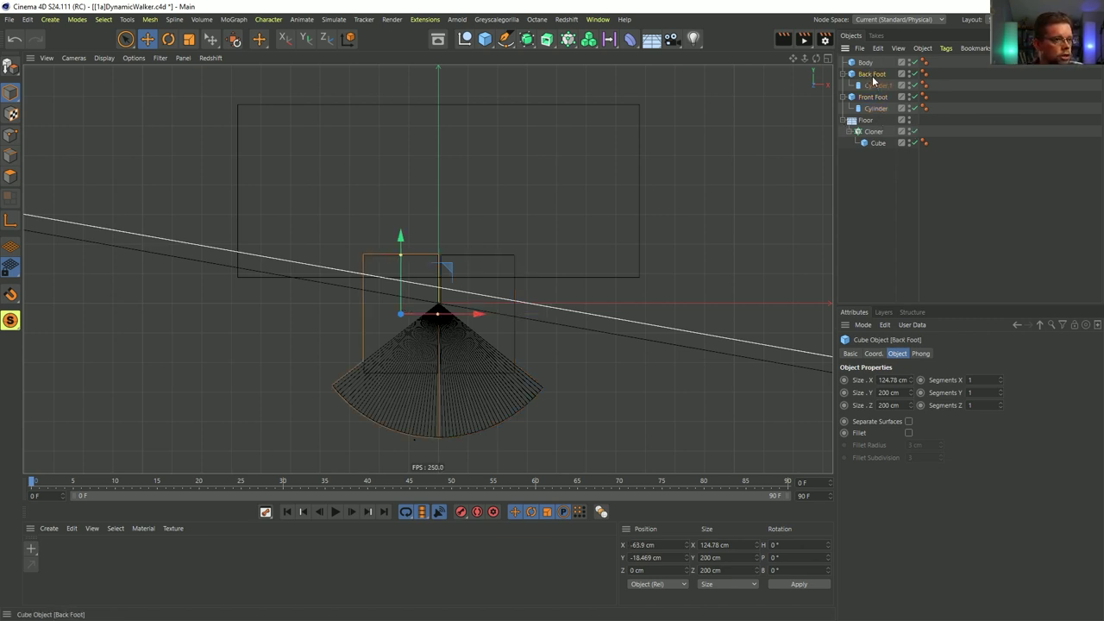
left_click_drag(875, 98, 869, 66)
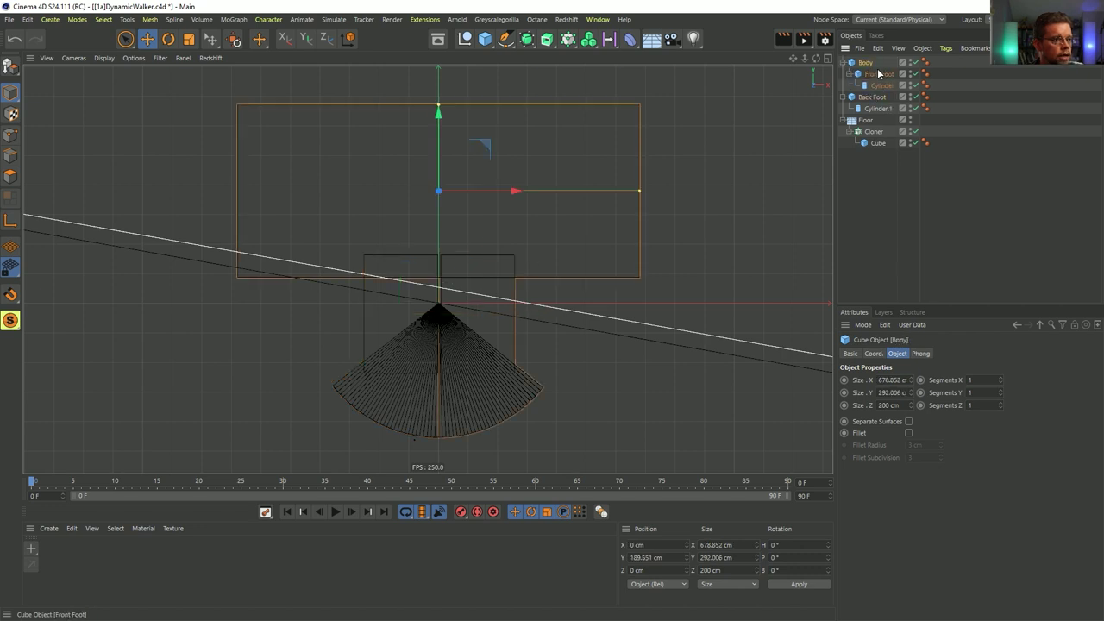
right_click(869, 65)
mouse_move(908, 179)
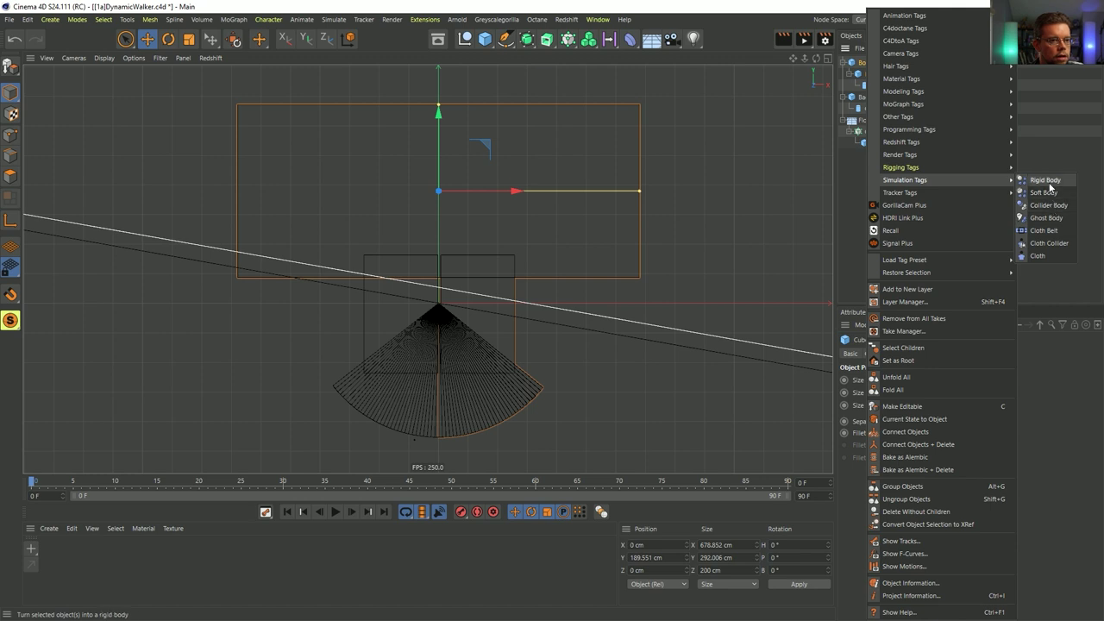
left_click(1045, 181)
- Set the Body's dynamics collision to inherit as Compound Collision Shape and its shape to Moving Mesh
left_click(952, 355)
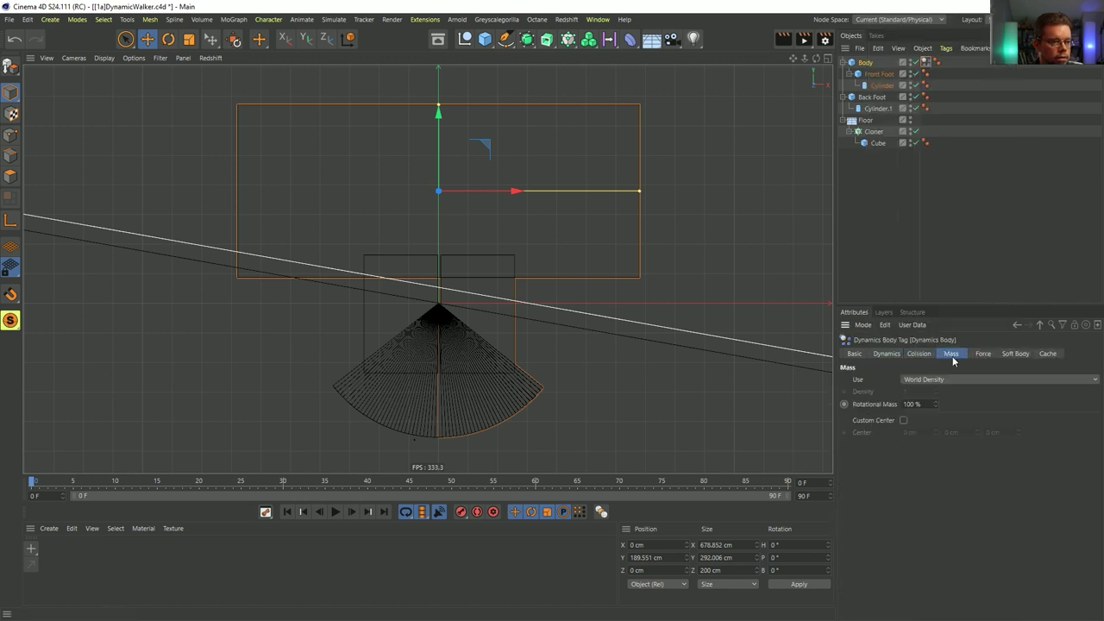
left_click(918, 357)
left_click(924, 393)
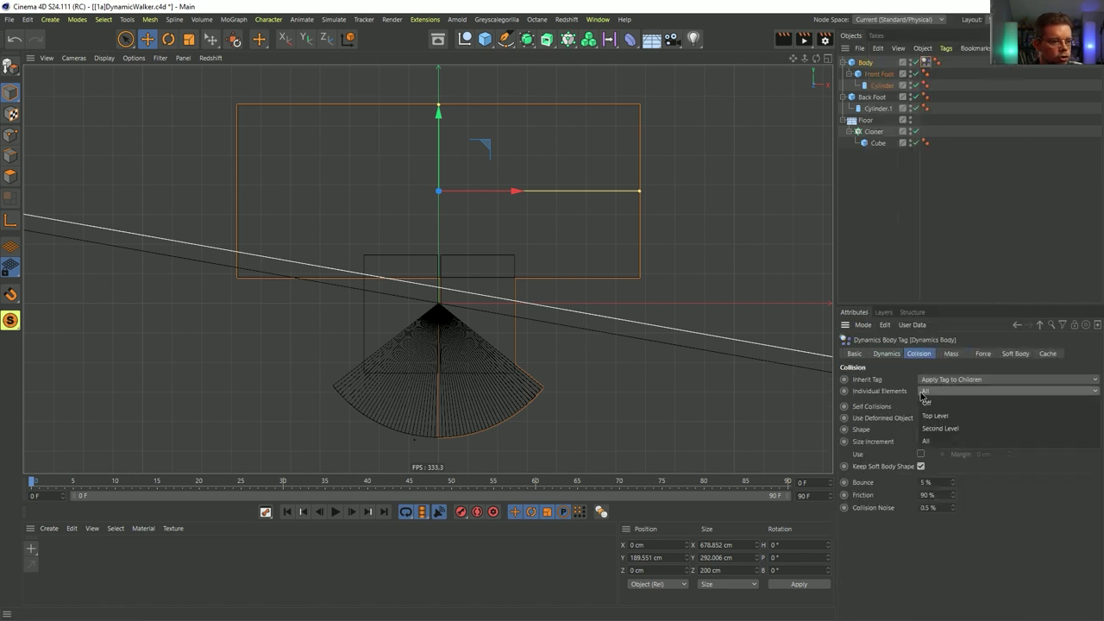
left_click(882, 390)
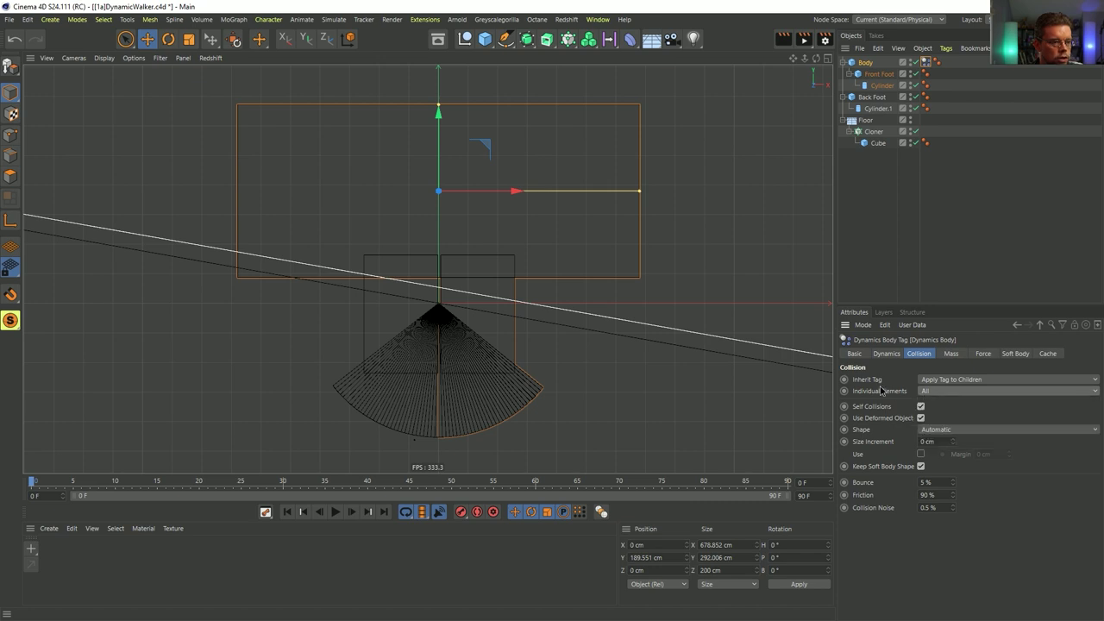
left_click(955, 380)
left_click(960, 417)
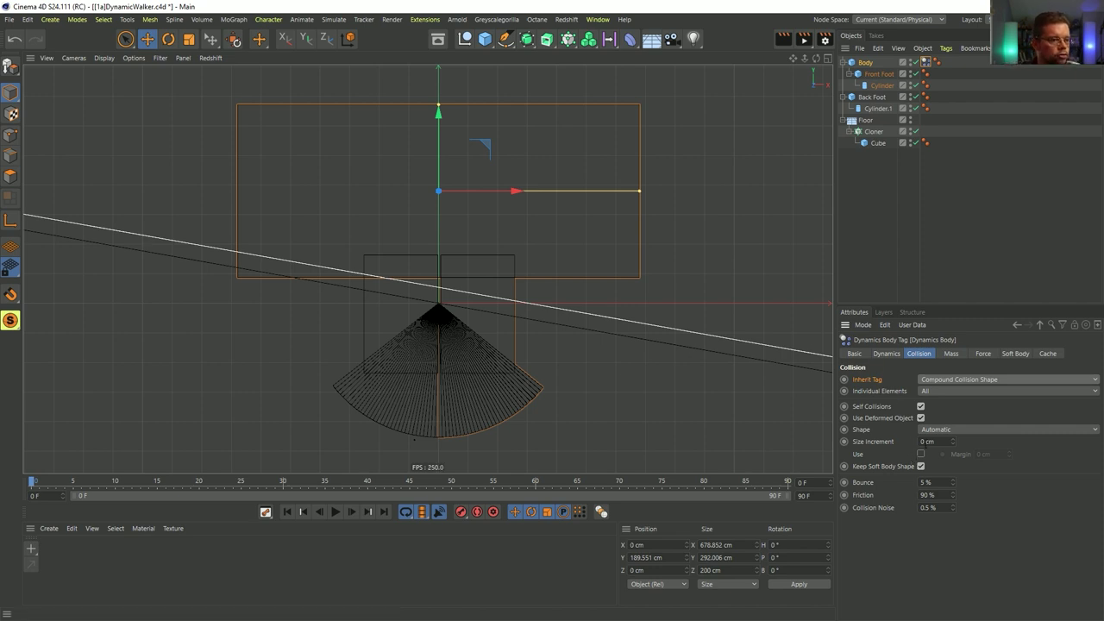
left_click(938, 429)
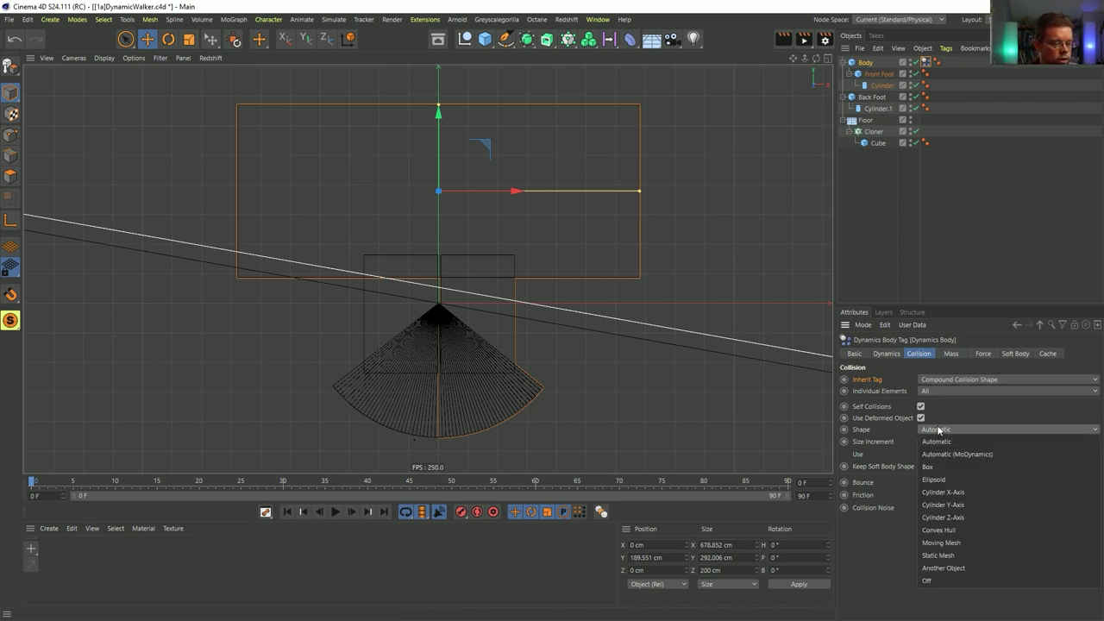
left_click(961, 544)
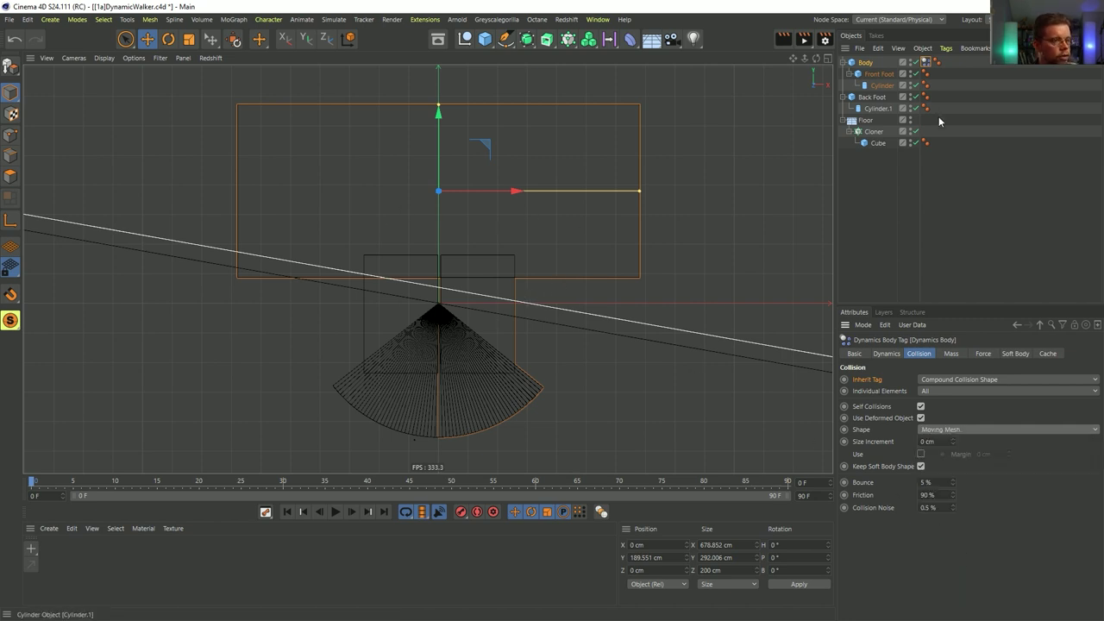
- Stretch the Back Foot cube to about 329 cm tall and raise it to about Y 42 cm
left_click(875, 97)
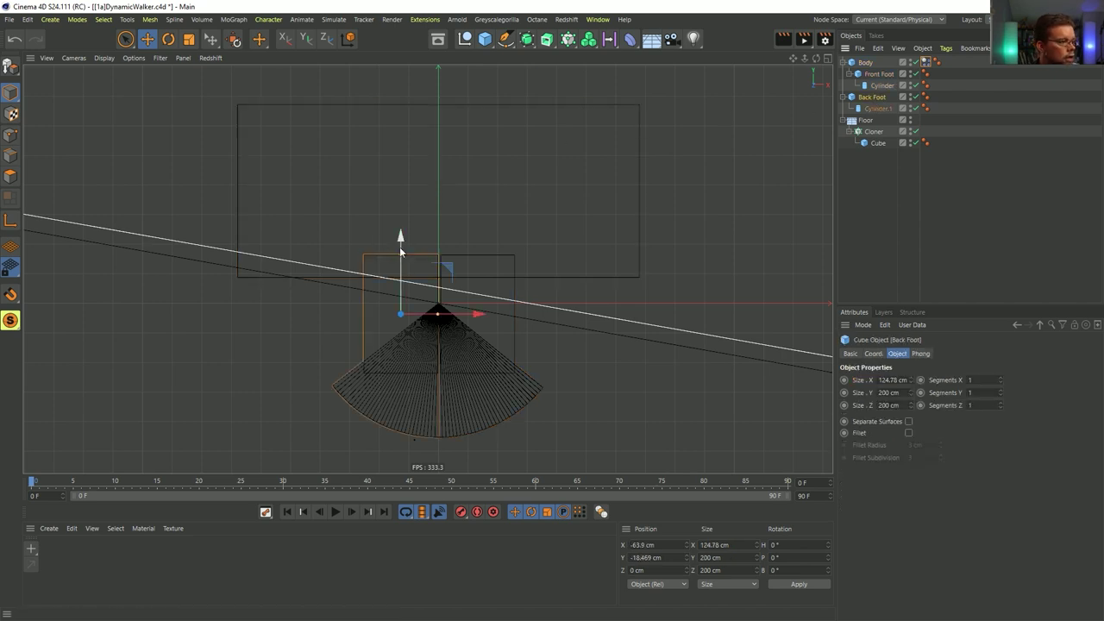
left_click_drag(400, 256, 400, 222)
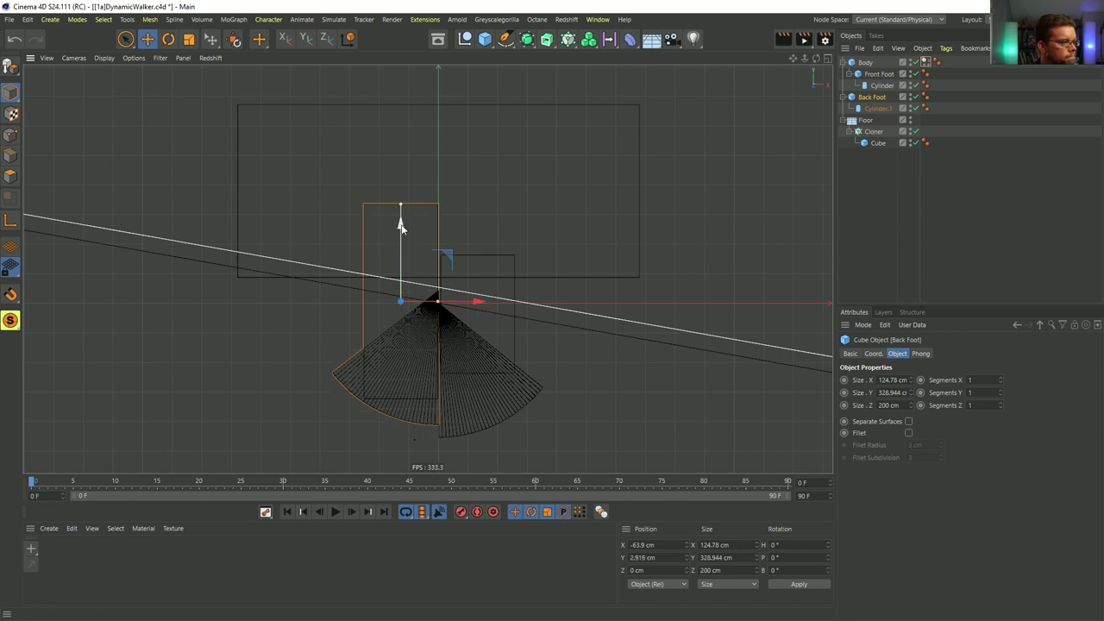
left_click_drag(399, 247, 399, 207)
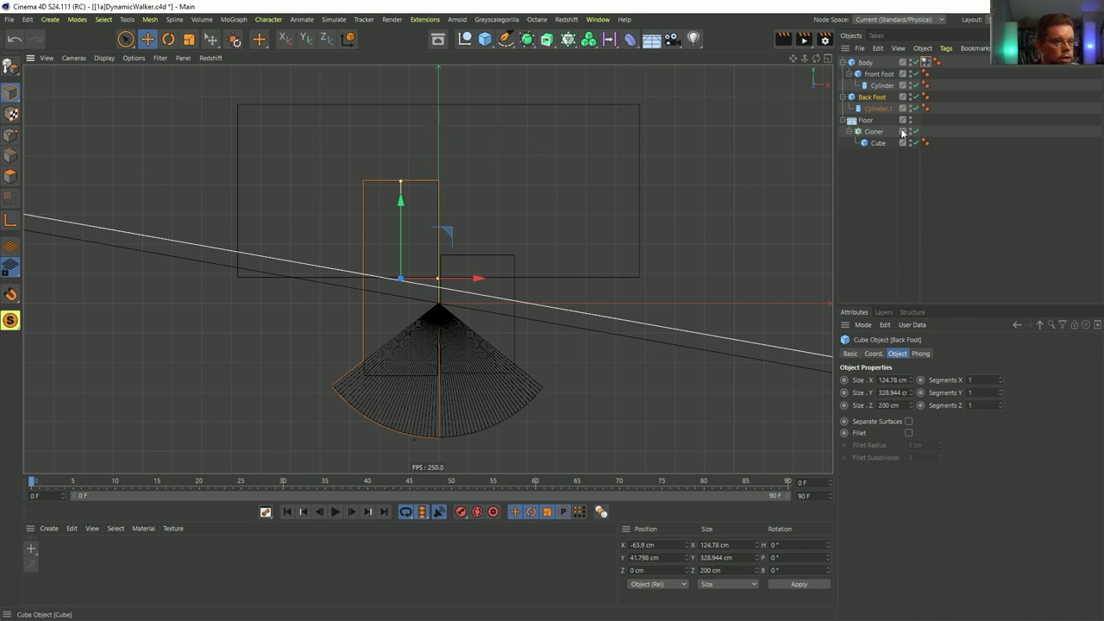
- Copy the Body's Dynamics Body tag onto Back Foot
right_click(879, 99)
left_click(878, 100)
left_click_drag(923, 62, 934, 98)
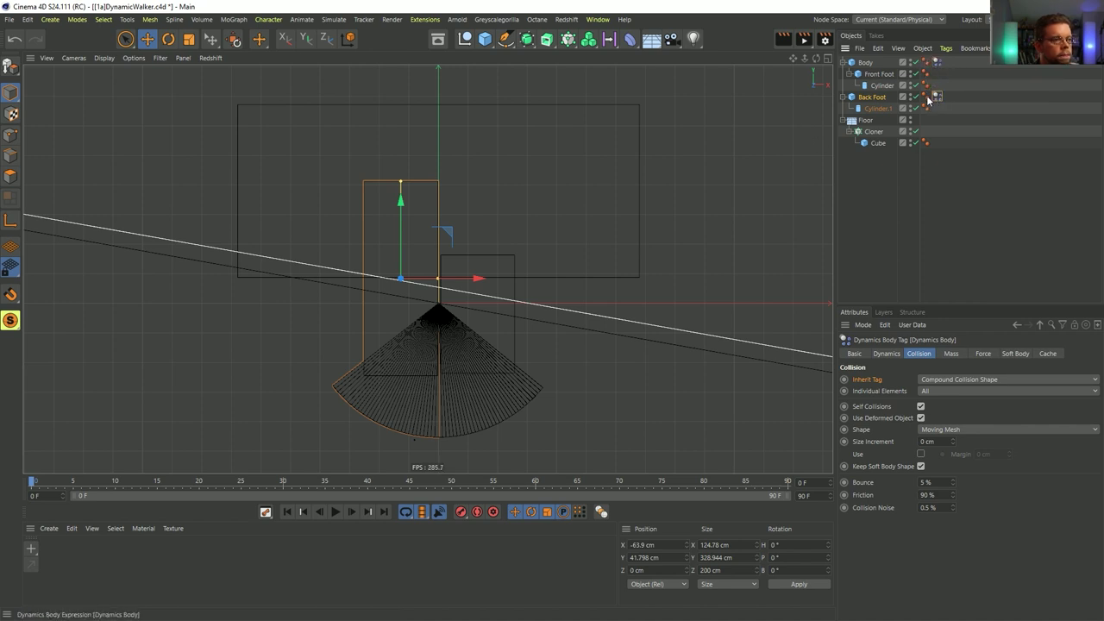
left_click(870, 97)
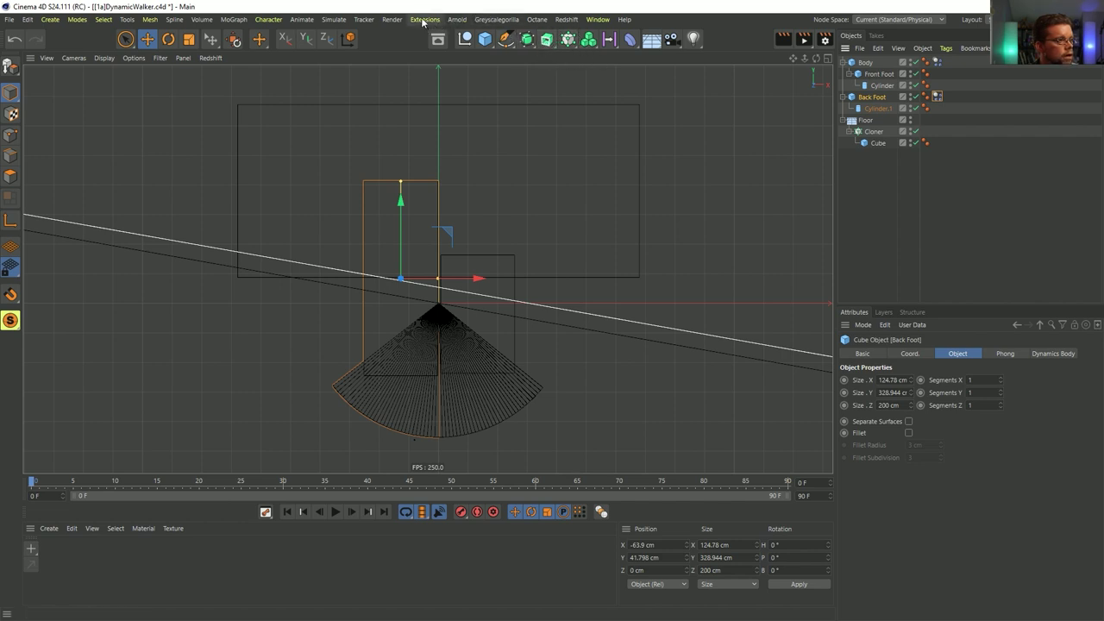
- Add a dynamics Connector, raise it to Y 150 cm, and nest it under Body
left_click(333, 19)
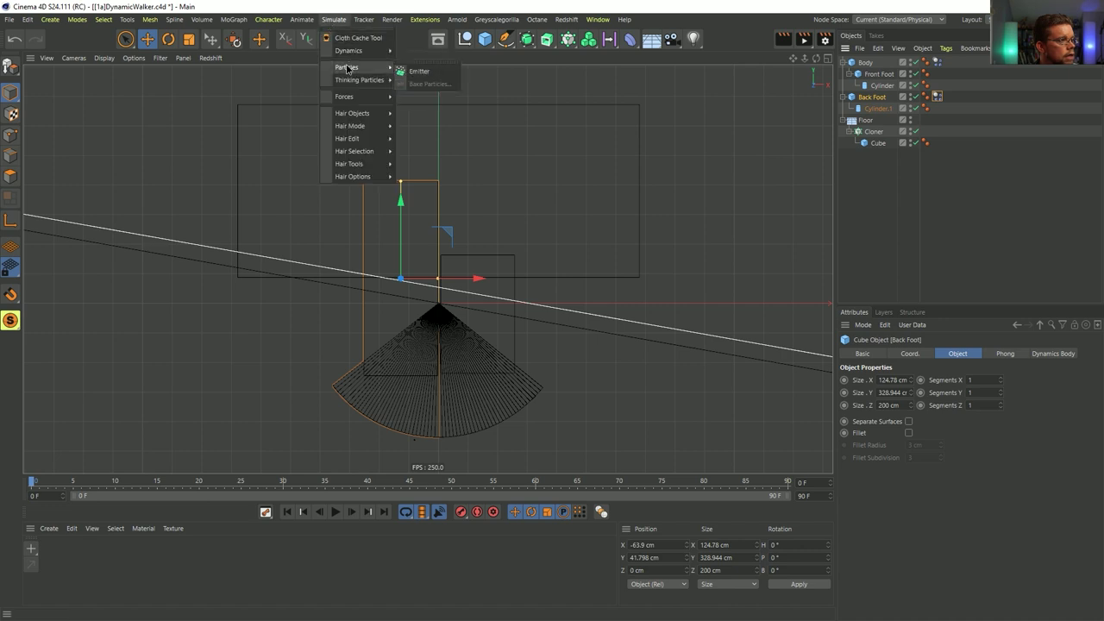
mouse_move(355, 58)
left_click(427, 55)
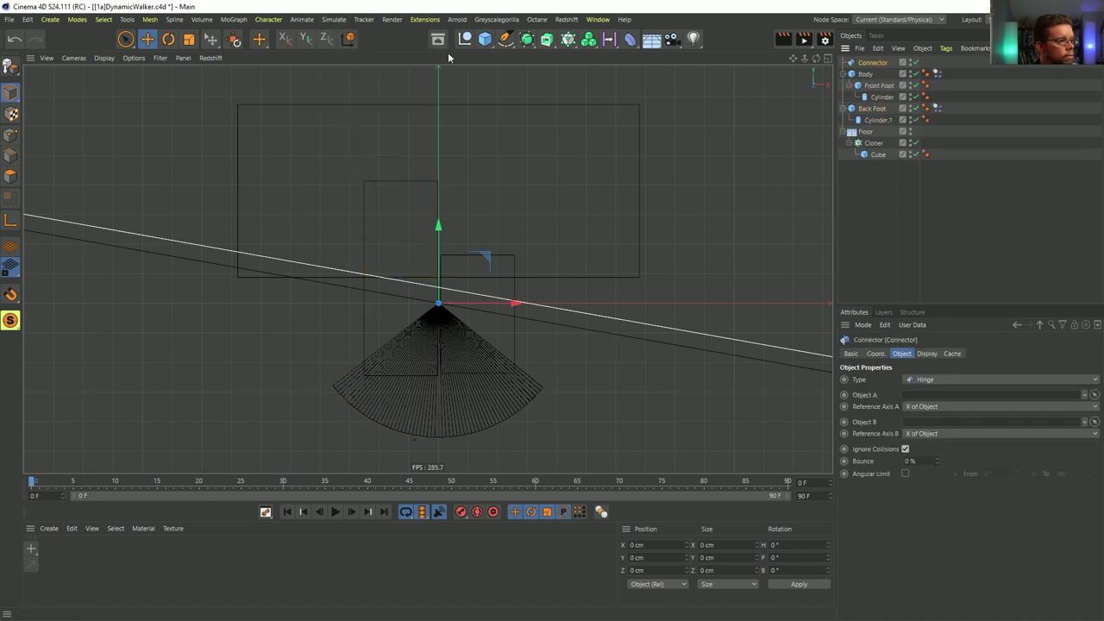
left_click_drag(438, 228, 440, 170)
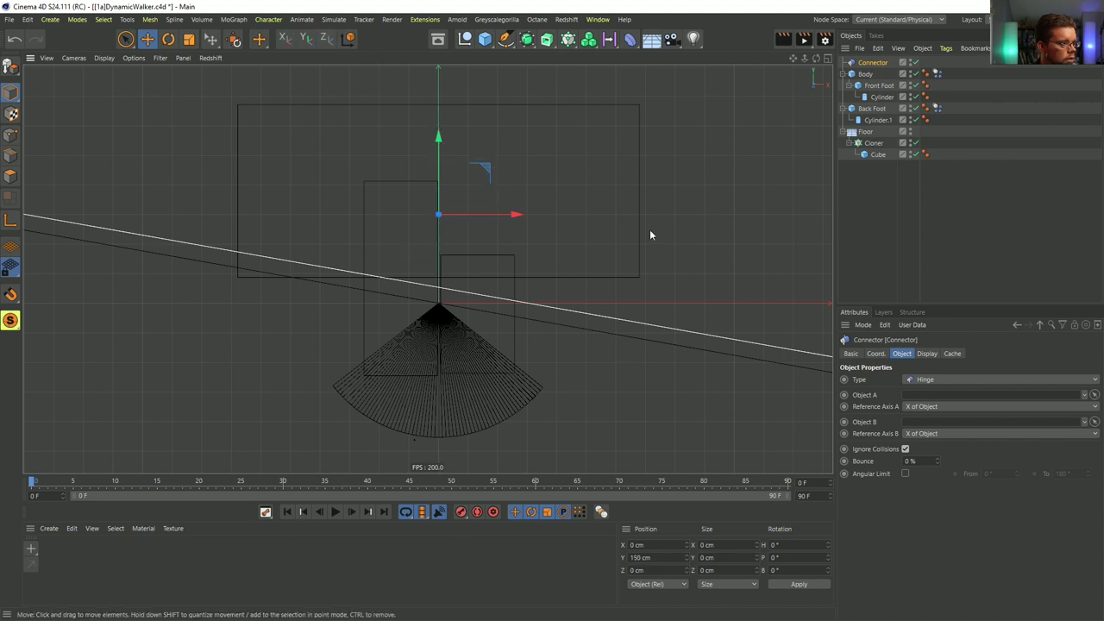
left_click_drag(870, 63, 870, 100)
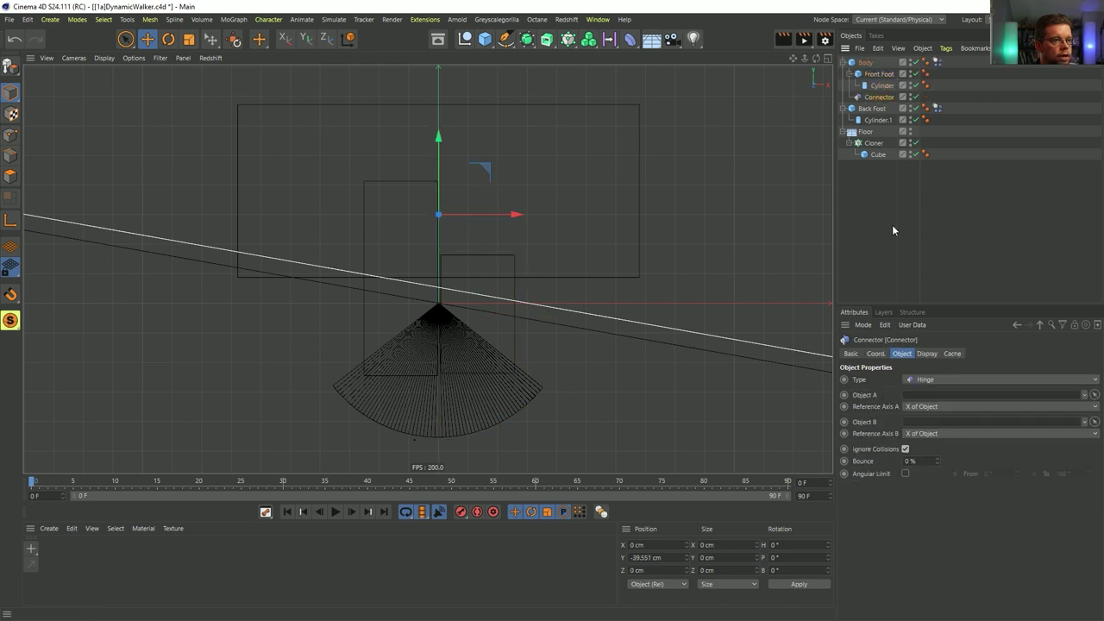
- Set the Connector's display draw size to 363 cm
middle_click(494, 215)
middle_click(404, 214)
left_click_drag(469, 284, 416, 283, "alt")
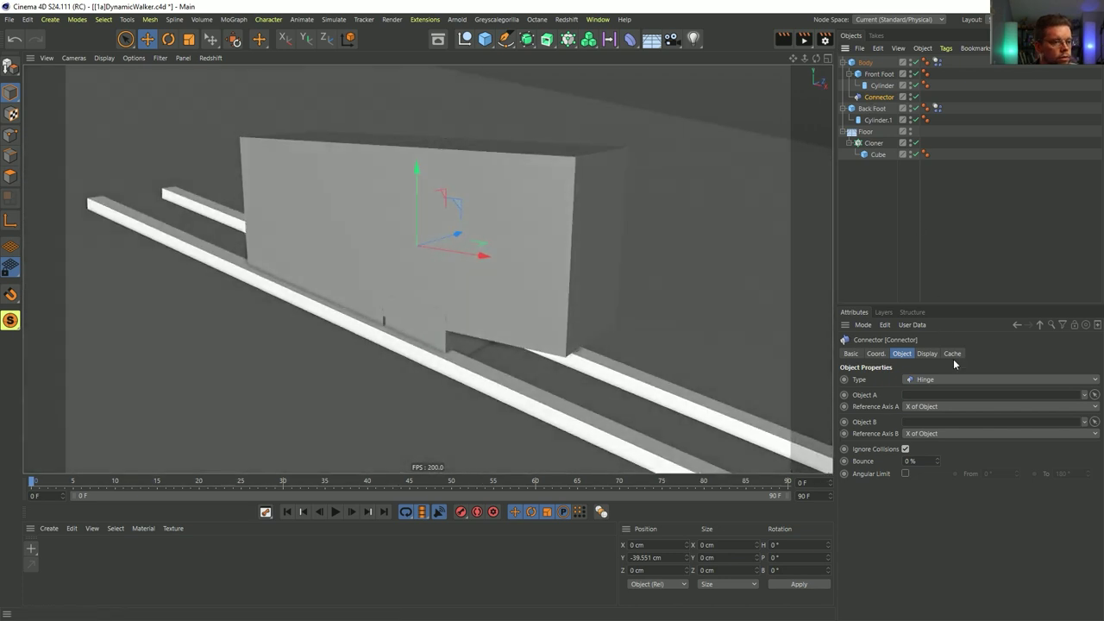
left_click(926, 354)
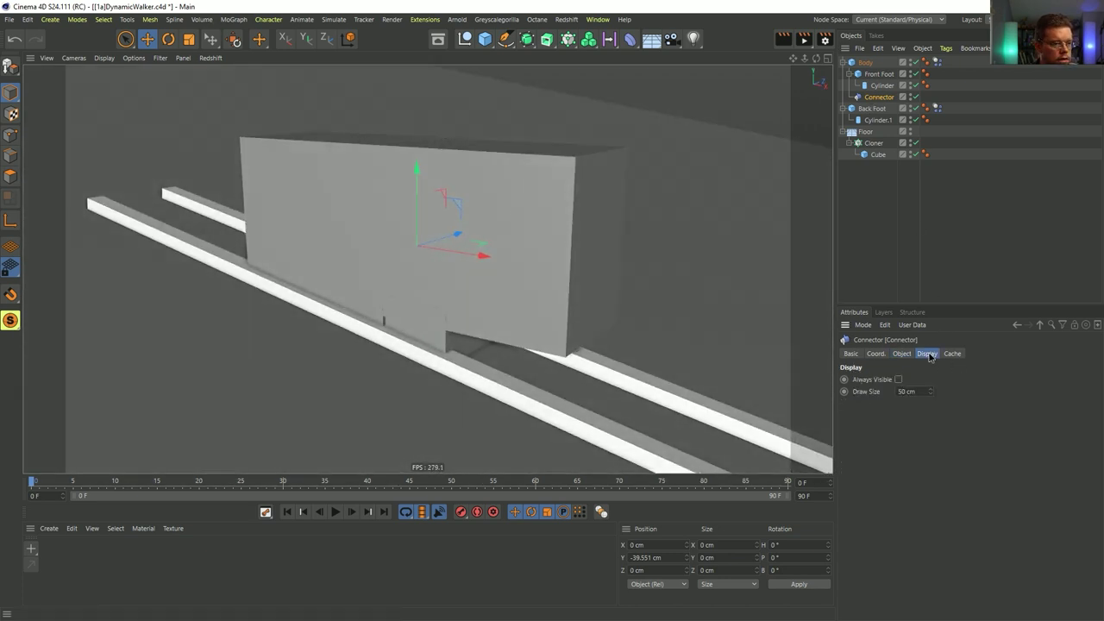
left_click_drag(929, 393, 959, 361)
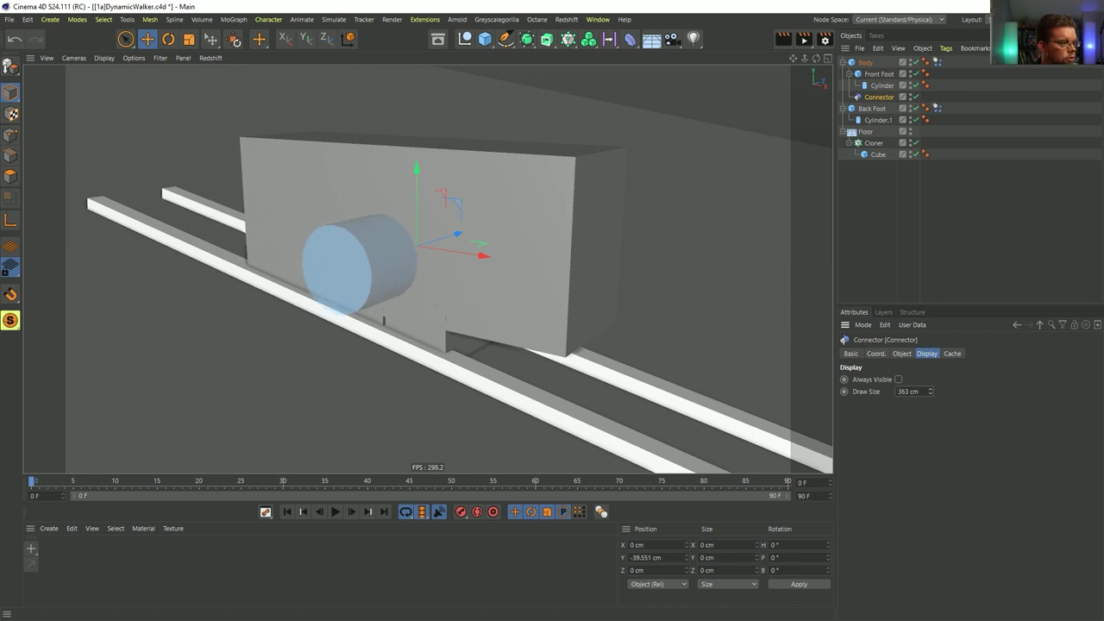
- Assign Body as Object A and Back Foot as Object B of the hinge Connector
left_click(901, 354)
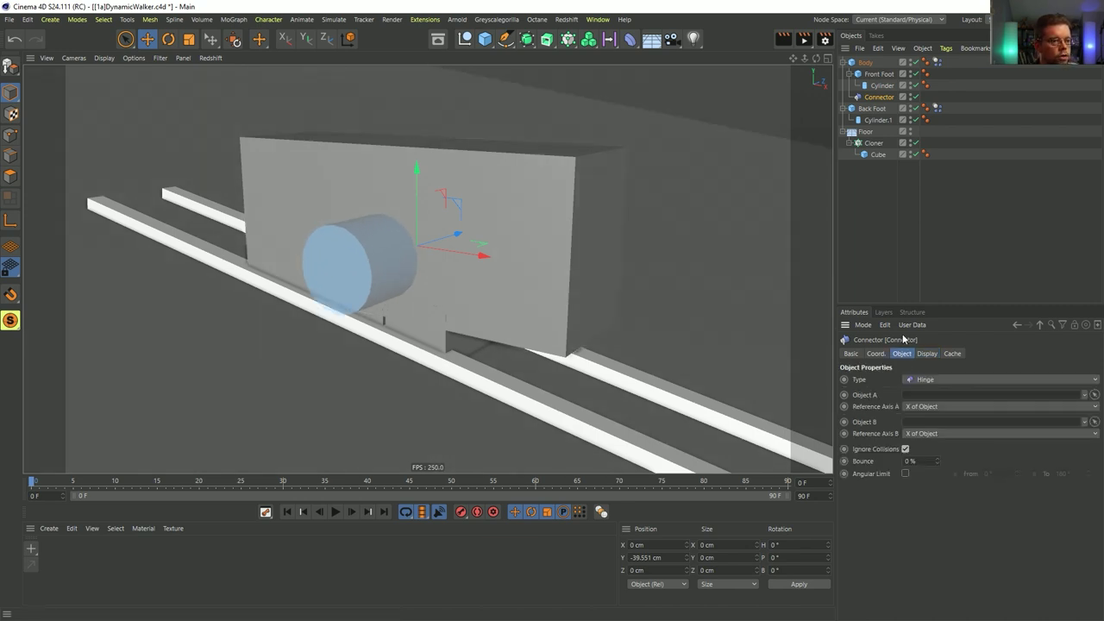
left_click_drag(865, 63, 919, 397)
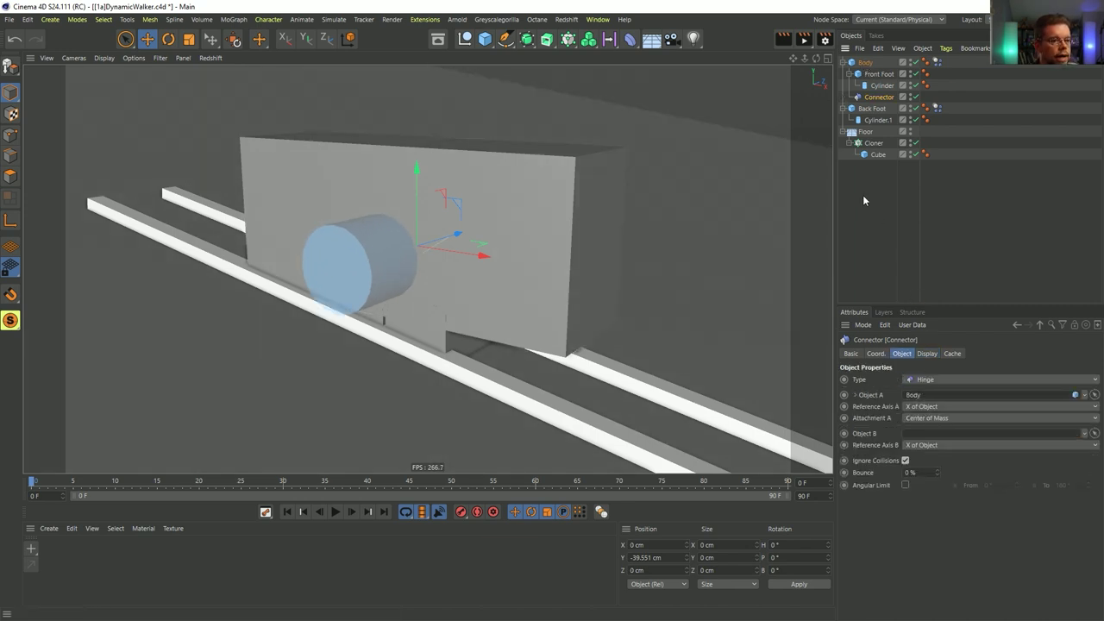
left_click_drag(873, 108, 933, 432)
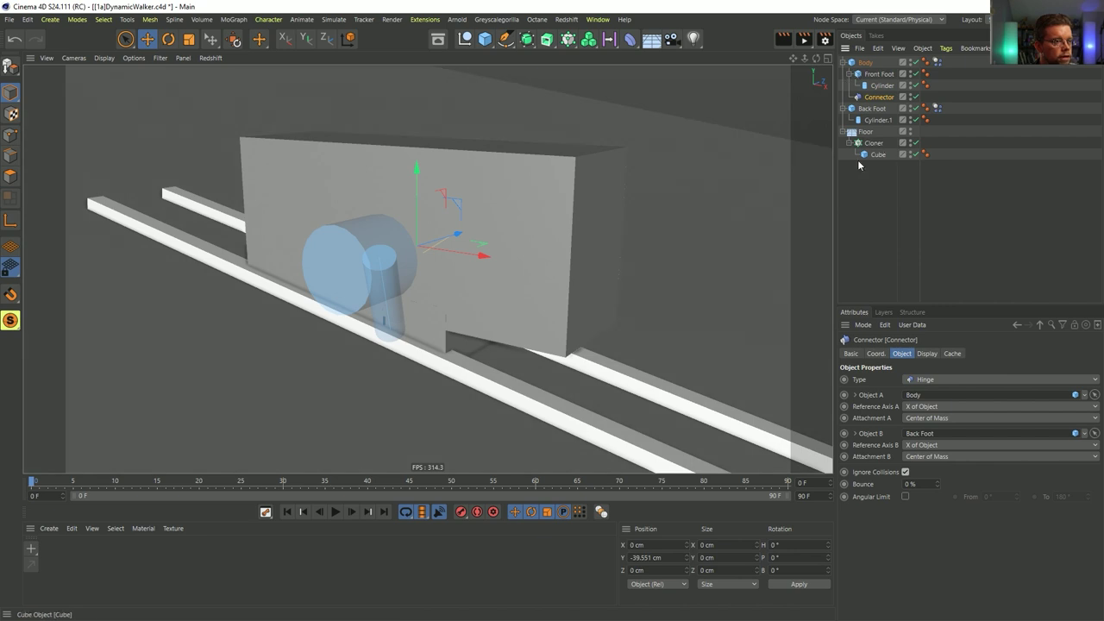
- Scale Body and Back Foot down together until the Back Foot cube is about 88 cm wide
mouse_move(573, 269)
right_mouse_down("alt")
mouse_move(535, 284)
mouse_move(561, 272)
right_mouse_up("alt")
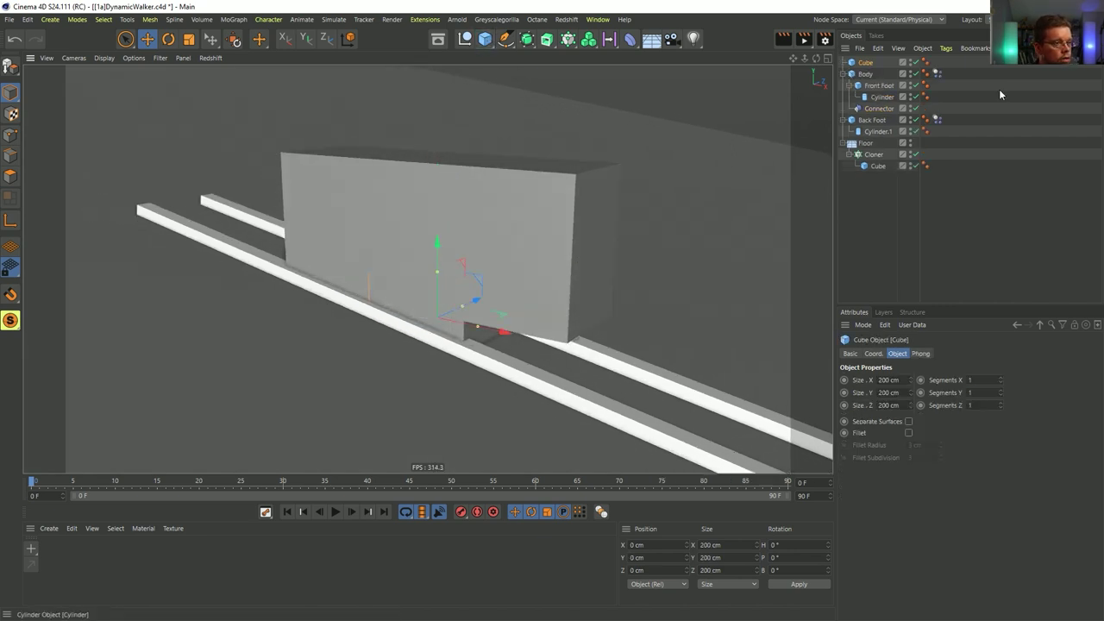
left_click(871, 63)
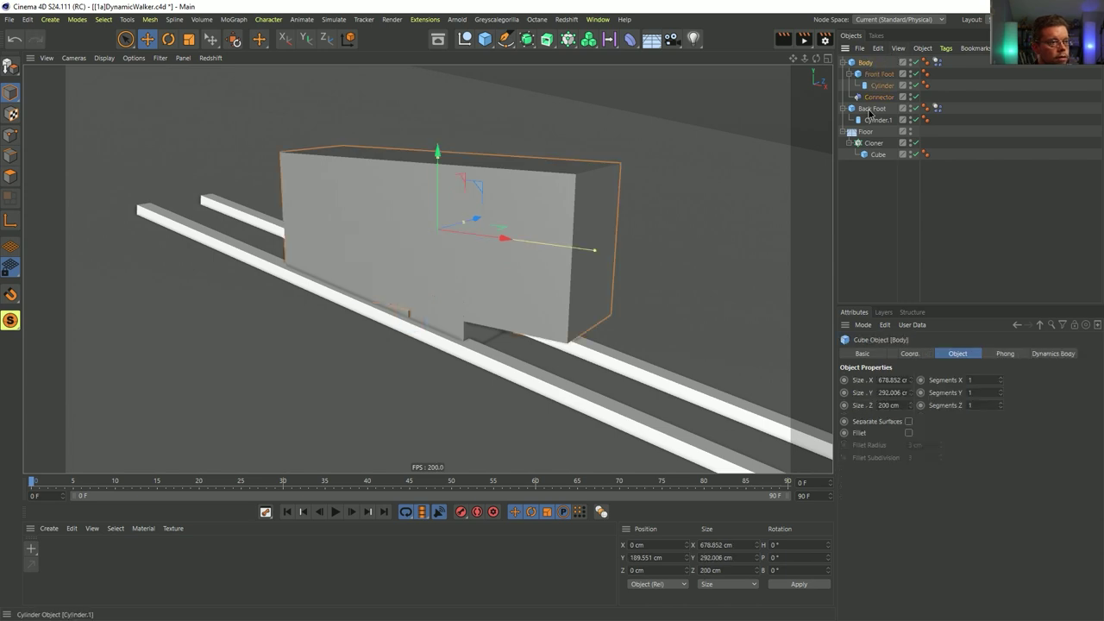
key("t")
left_click_drag(649, 152, 555, 226)
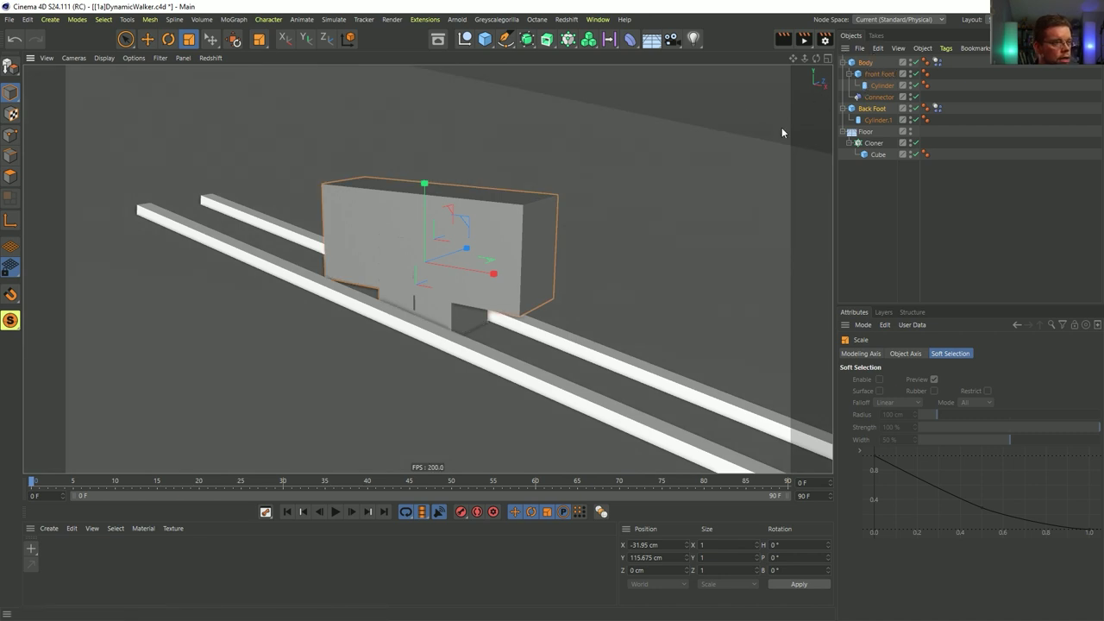
- Lower the Floor with its rails to about Y -151 cm along the world axis, just beneath the feet
key("e")
left_click(864, 134)
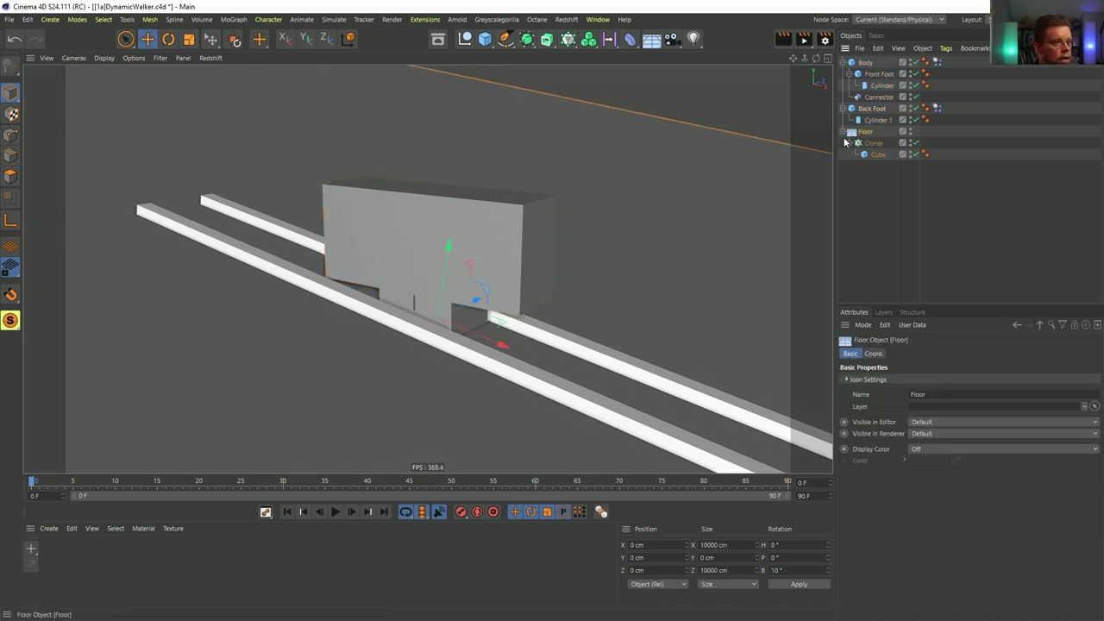
left_click(348, 38)
left_click_drag(472, 267, 549, 347)
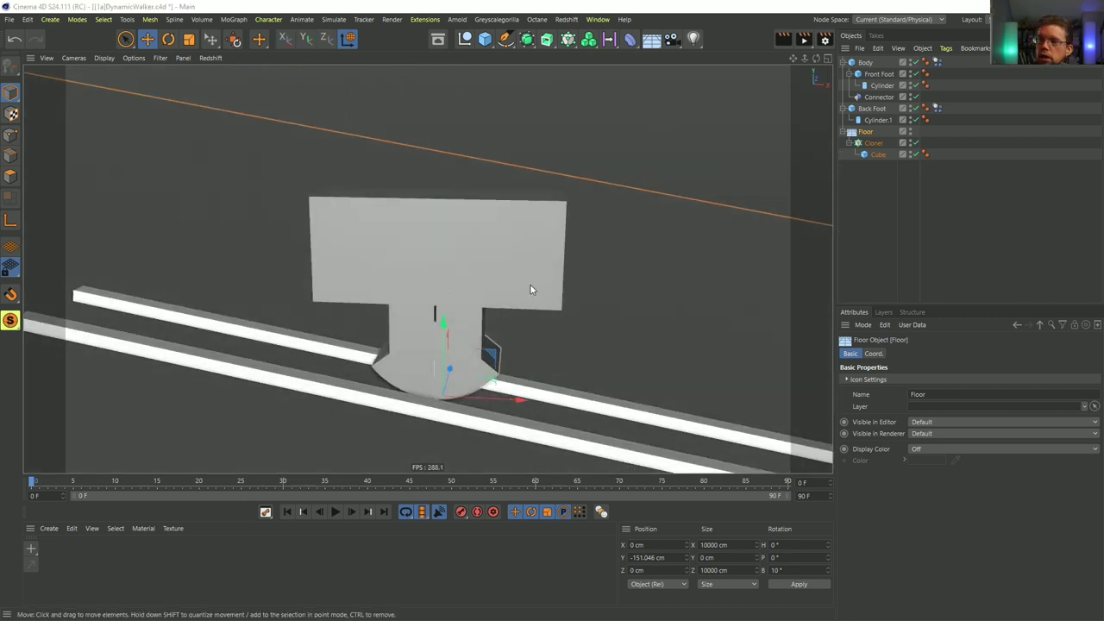
- Switch to the browser, play a short stretch of the "ramp walker 2" video to examine the legs, and return to Cinema 4D
key("alt+Tab")
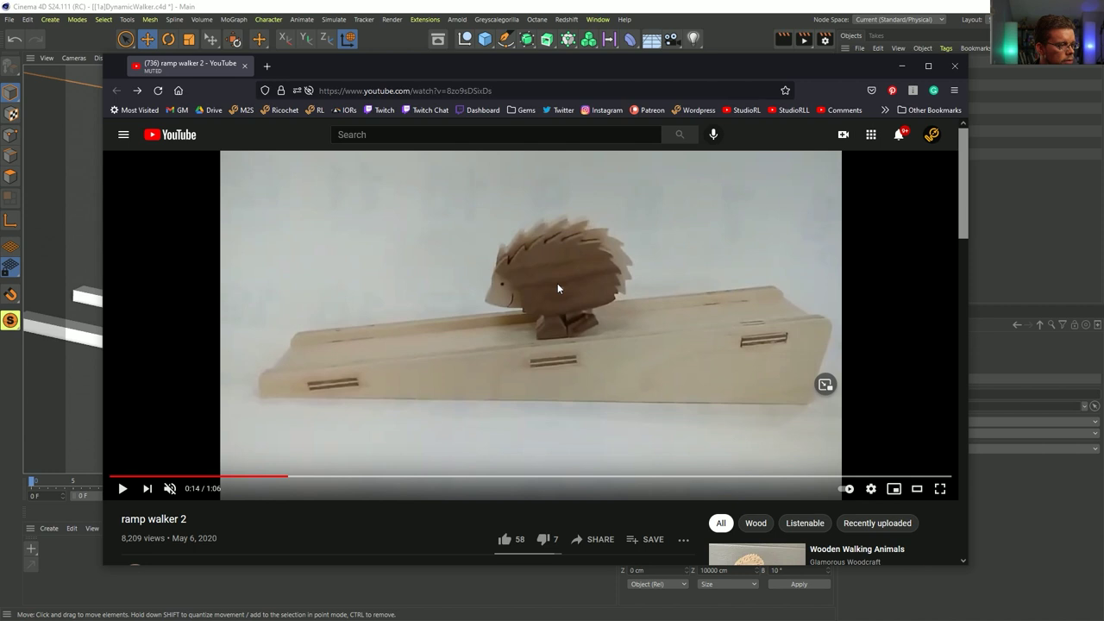
left_click(537, 374)
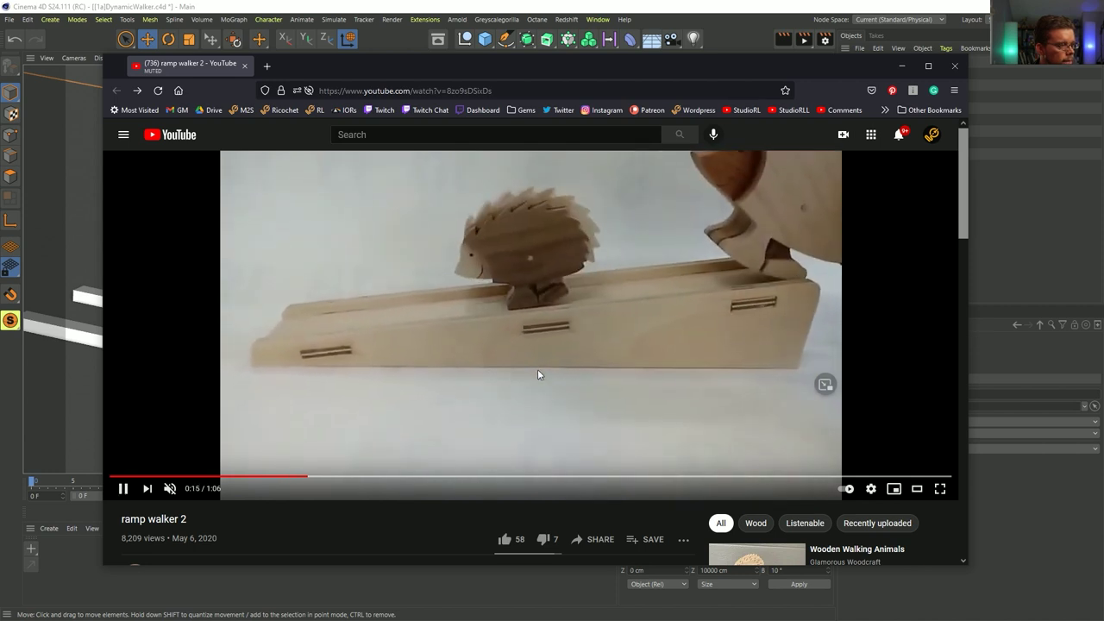
left_click(510, 185)
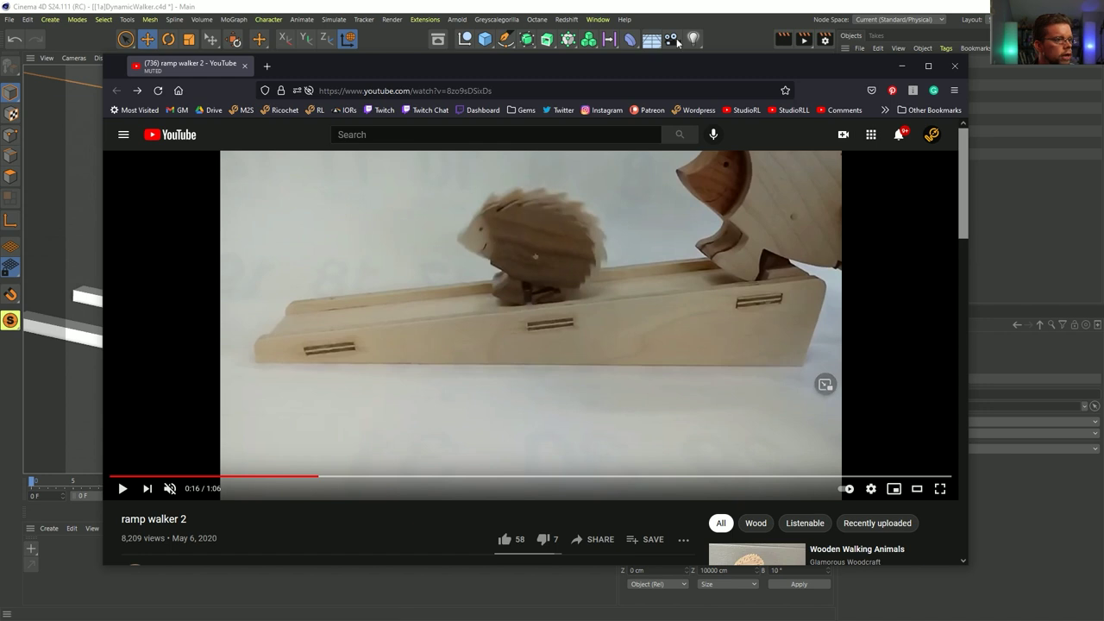
left_click(751, 7)
- Reduce the Z size of the Front Foot and Back Foot cubes together to 81.2 cm
left_click_drag(507, 302, 416, 323, "alt")
left_click(467, 318)
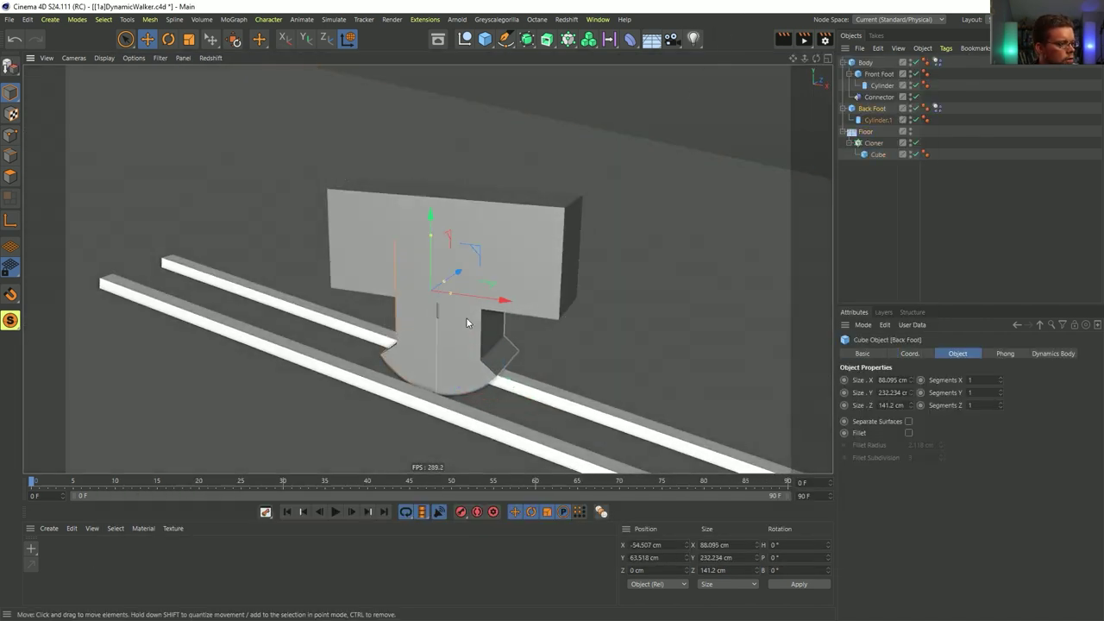
left_click(880, 120)
left_click(874, 109)
left_click(880, 74, "ctrl")
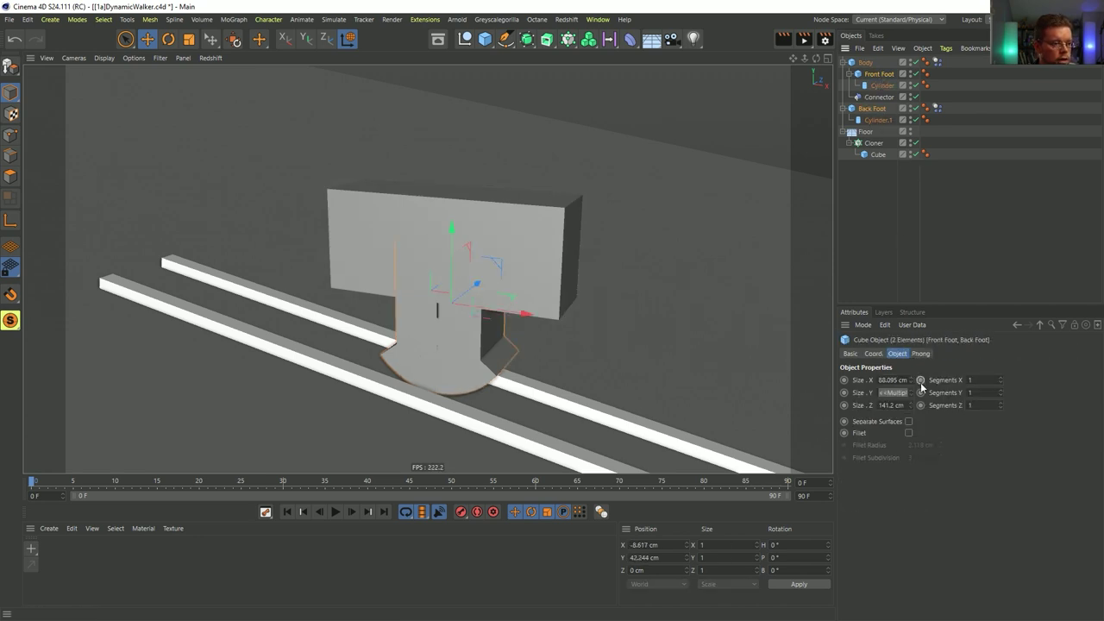
left_click_drag(911, 405, 911, 457)
mouse_move(451, 341)
left_mouse_down("alt")
mouse_move(476, 331)
mouse_move(440, 331)
mouse_move(477, 330)
left_mouse_up("alt")
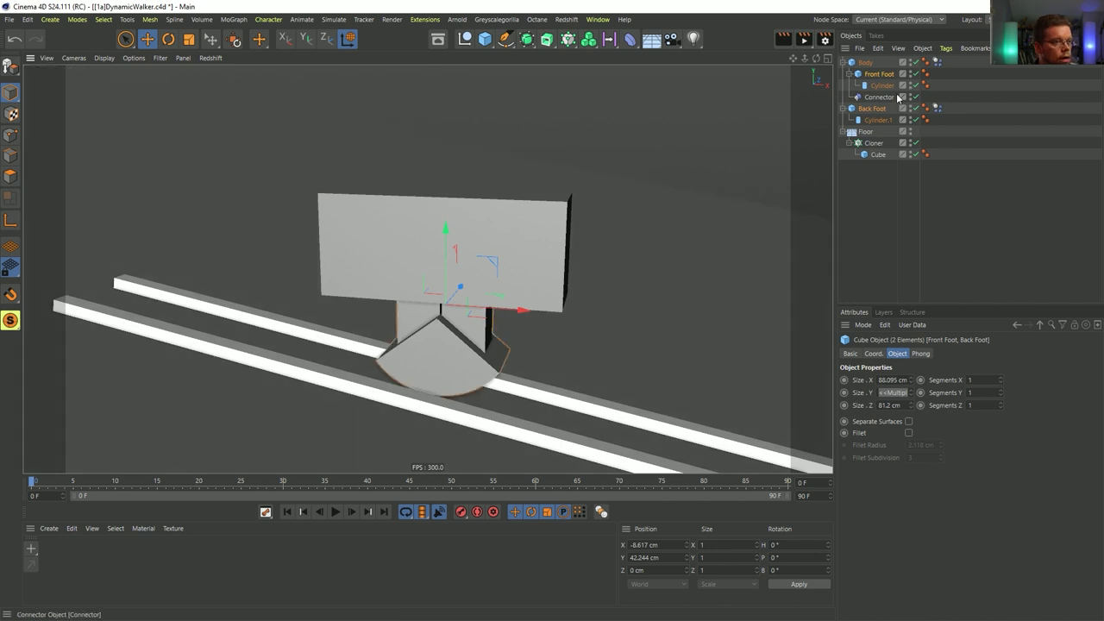
- Compare the Connector's position with the pivot in the browser's "ramp walker 2" video, and play it in short bursts to examine the leg motion
left_click(878, 96)
key("alt+Tab")
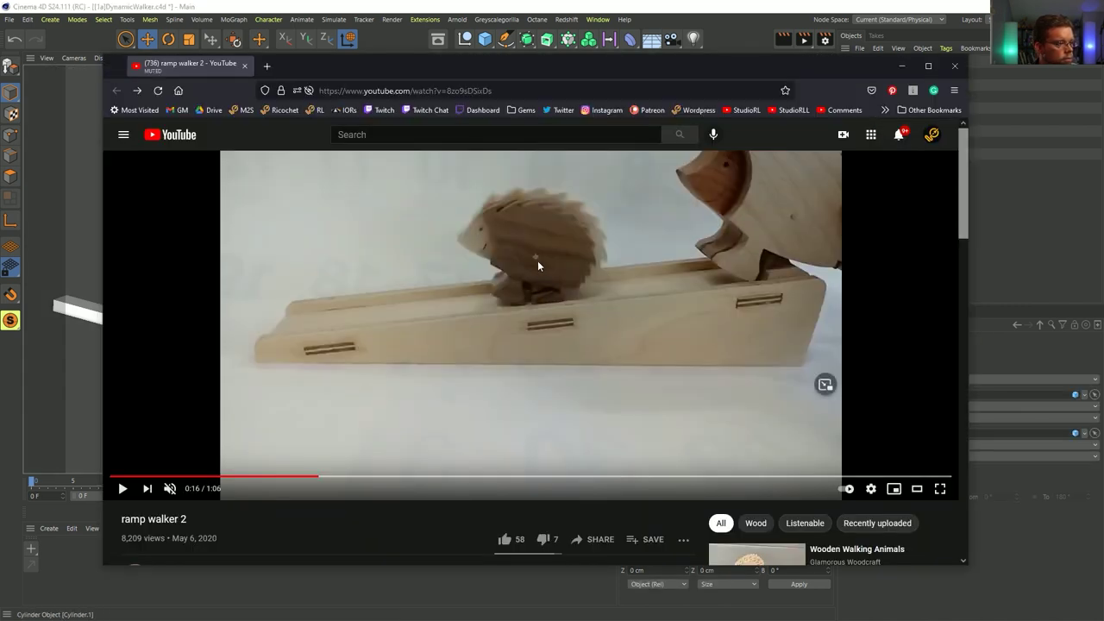
key("alt+Tab")
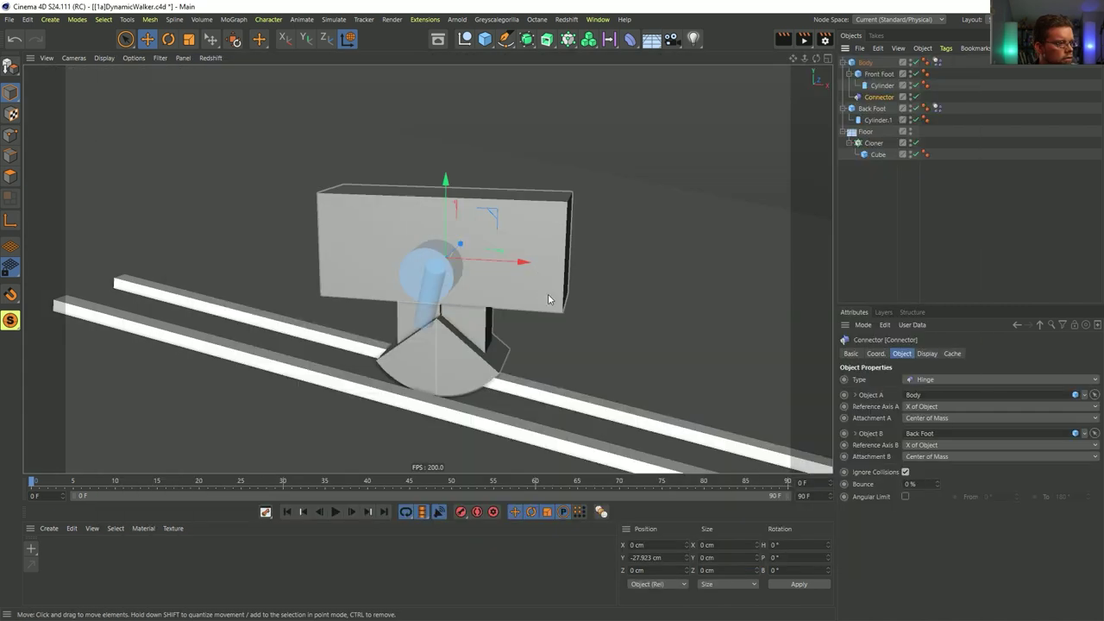
key("alt+Tab")
left_click(543, 282)
left_click(595, 308)
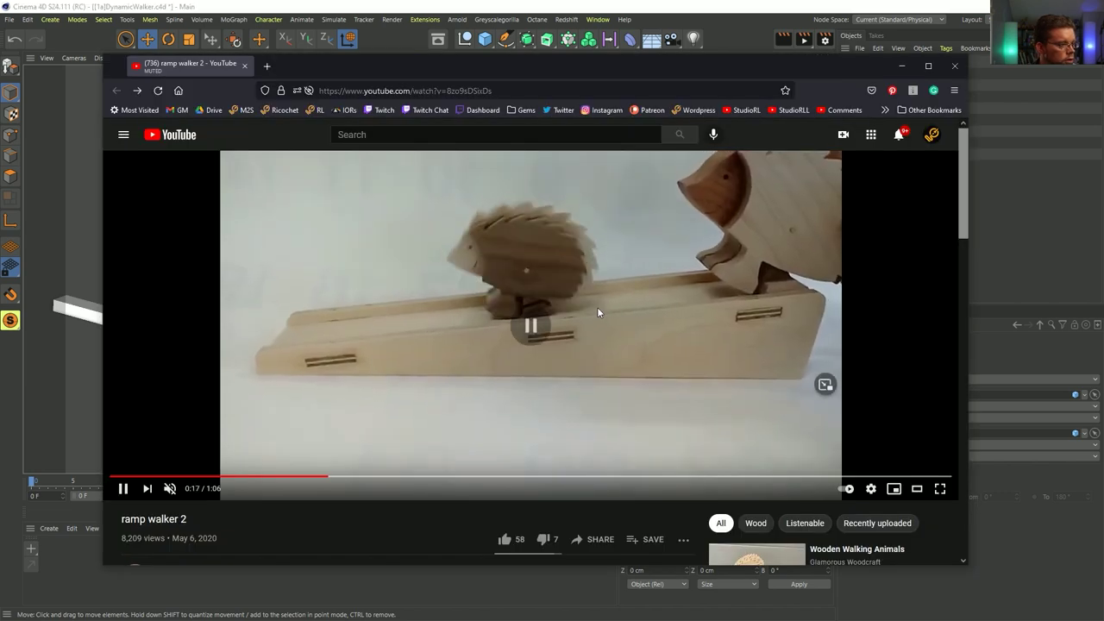
double_click(596, 307)
double_click(596, 307)
key("space")
key("space")
key("space")
key("space")
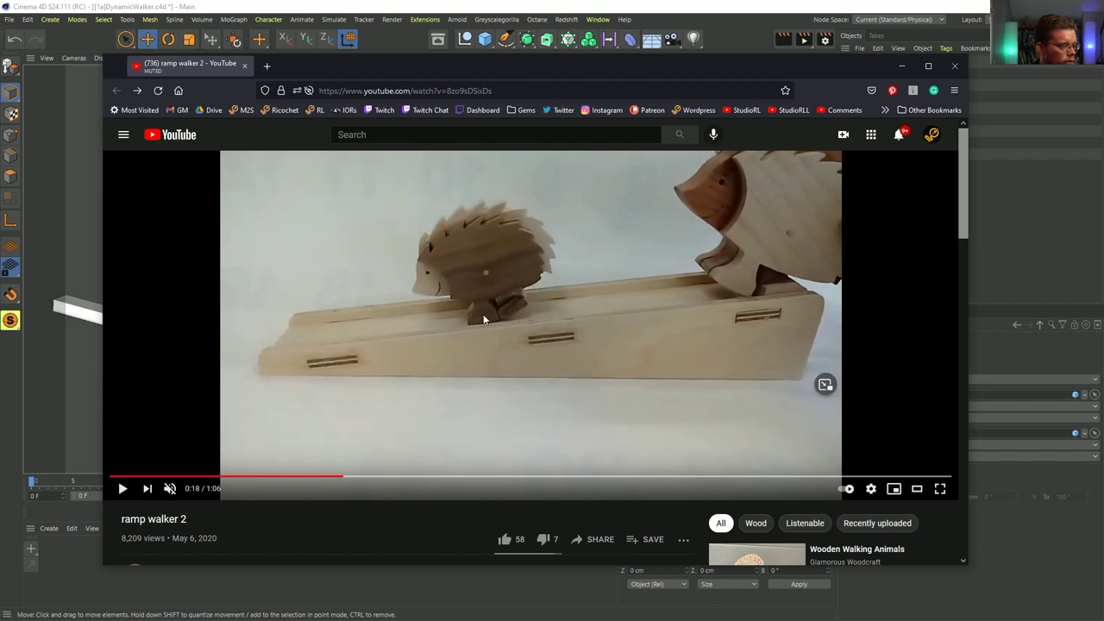
left_click(505, 317)
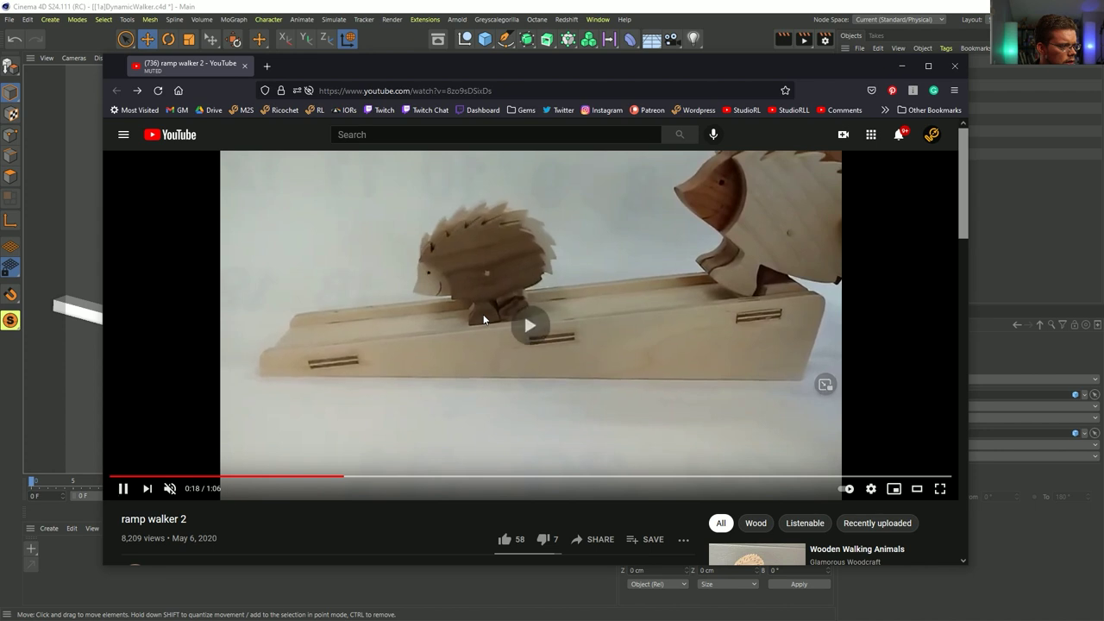
left_click(513, 310)
left_click(518, 311)
left_click(541, 302)
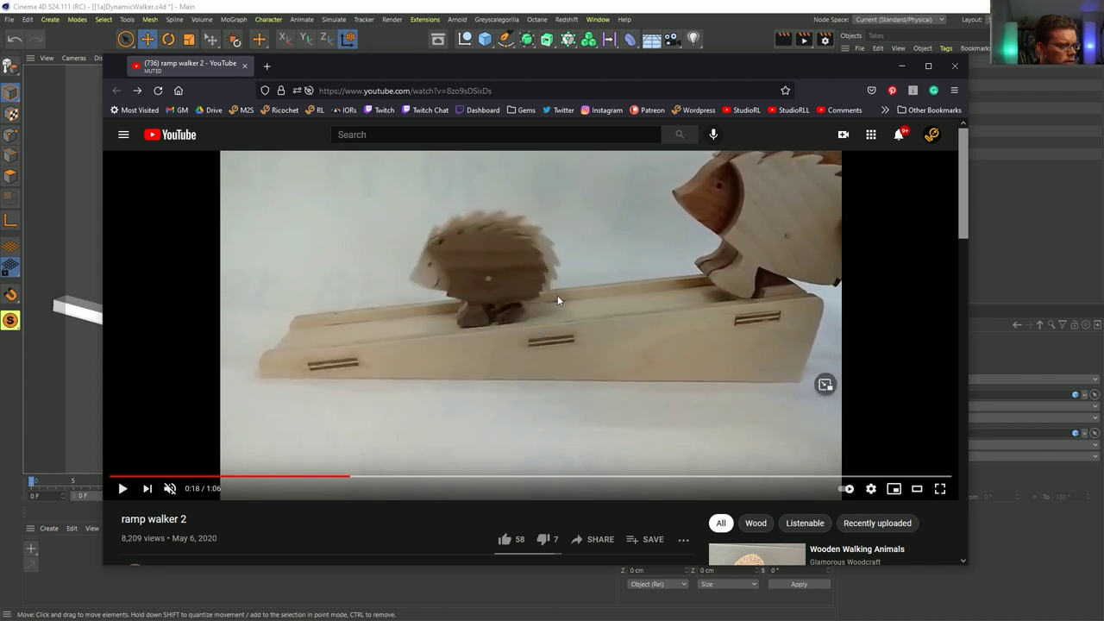
- Return to Cinema 4D, play the walker simulation, and rewind it to the first frame
left_click(731, 15)
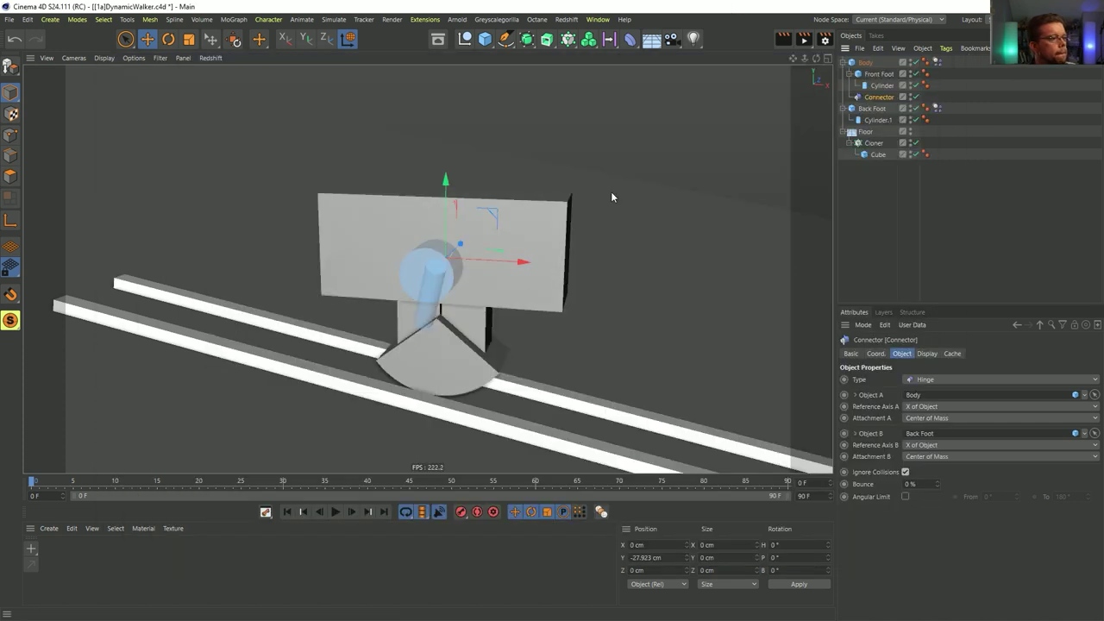
left_click(335, 512)
left_click(287, 511)
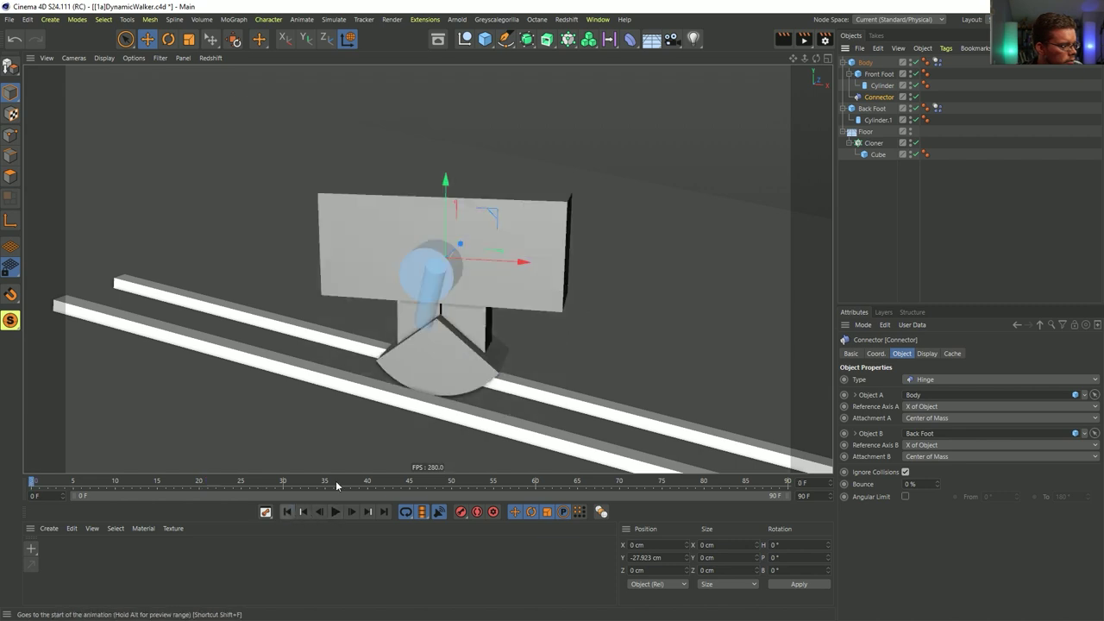
- Add a Collider Body simulation tag to the Floor, play the walker simulation, and rewind it to the first frame
mouse_move(919, 194)
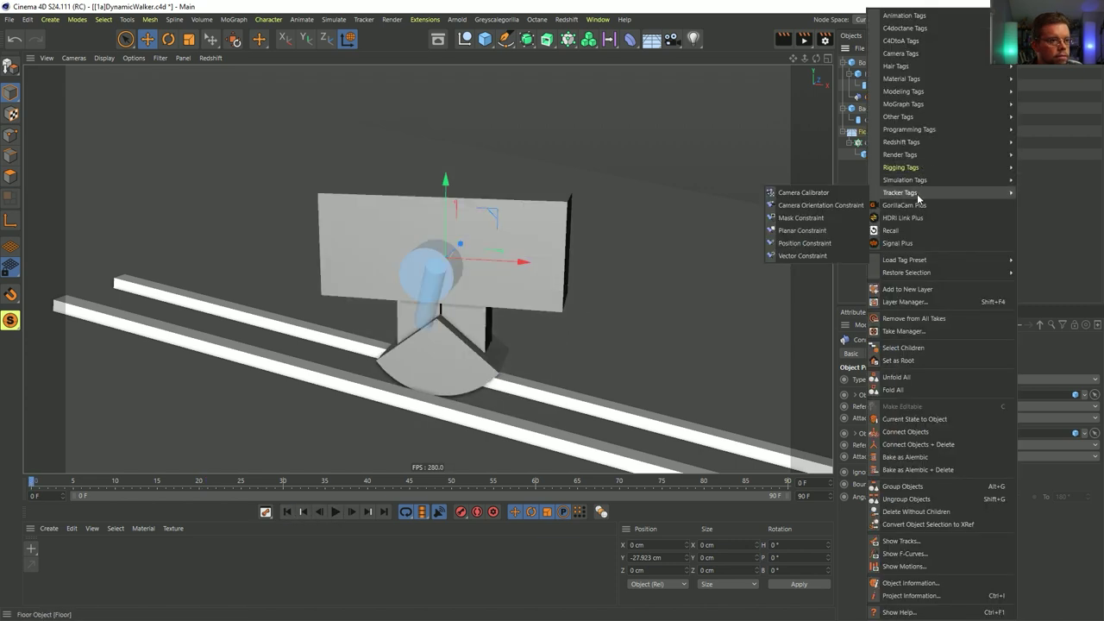
left_click(1044, 180)
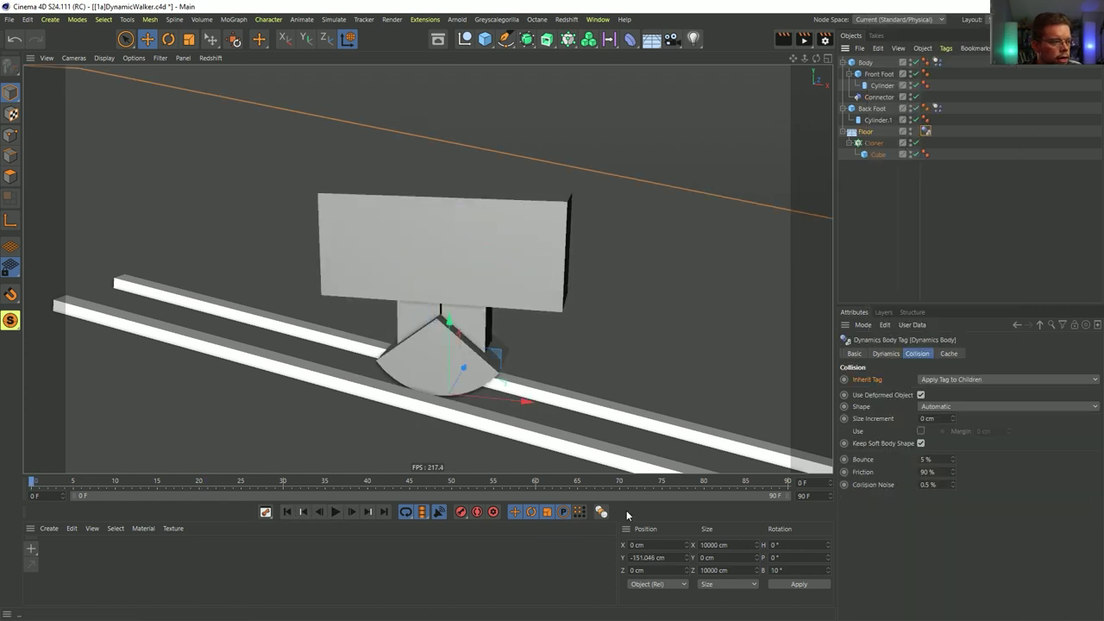
left_click(336, 511)
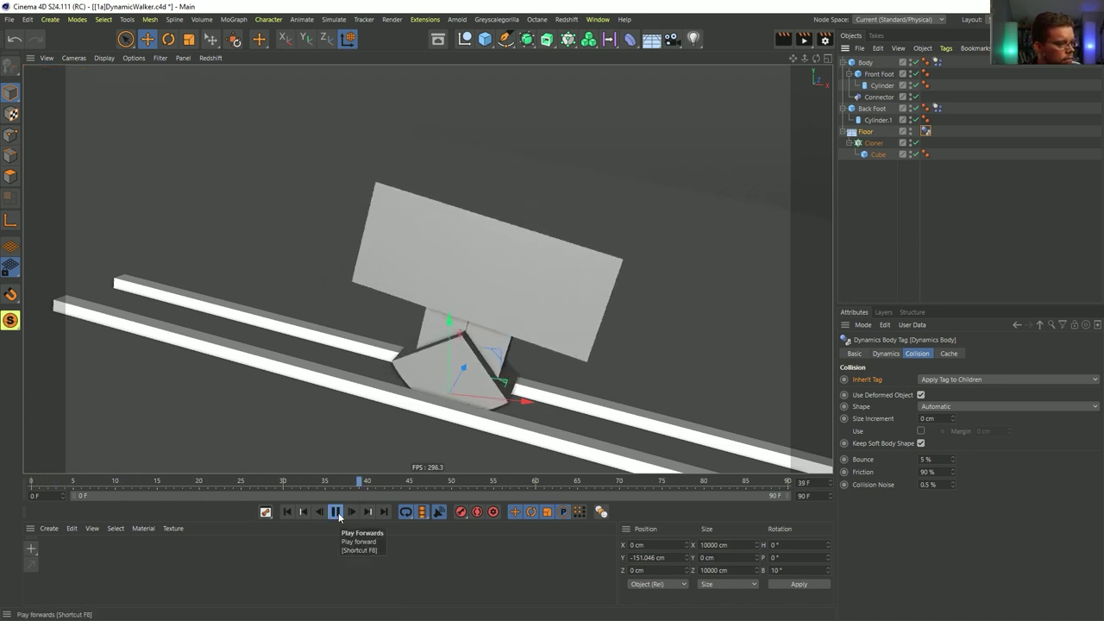
left_click(337, 515)
left_click(288, 513)
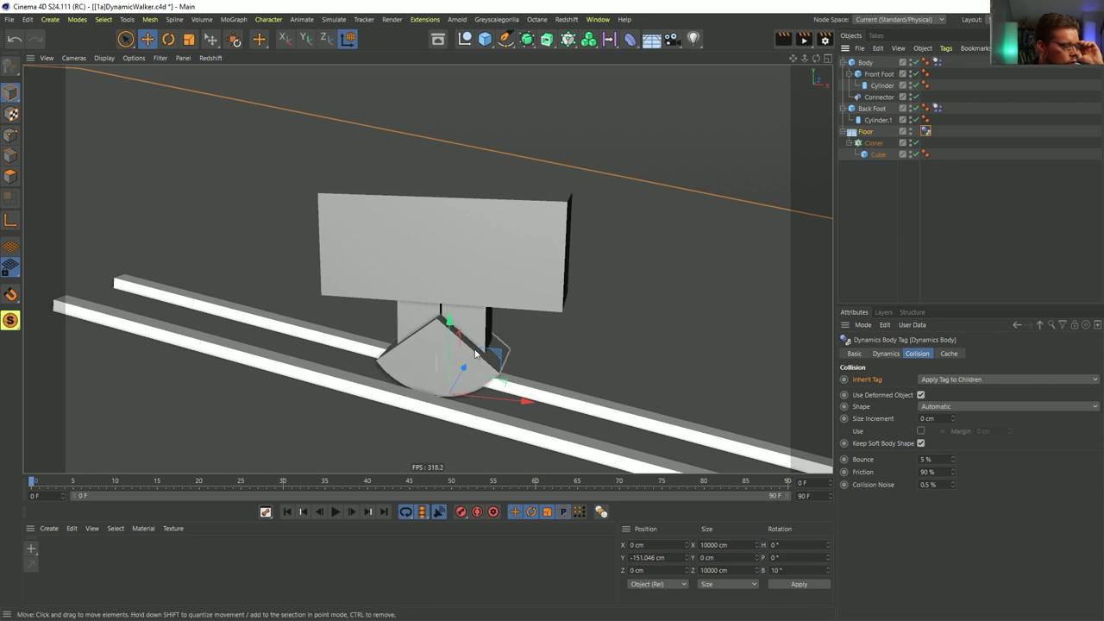
- Offset the Body cube alone along Z to about -66 cm, keeping its child objects in place
left_click(514, 265)
left_click_drag(440, 309, 619, 308, "alt")
left_click_drag(380, 257, 413, 256)
key("ctrl+z")
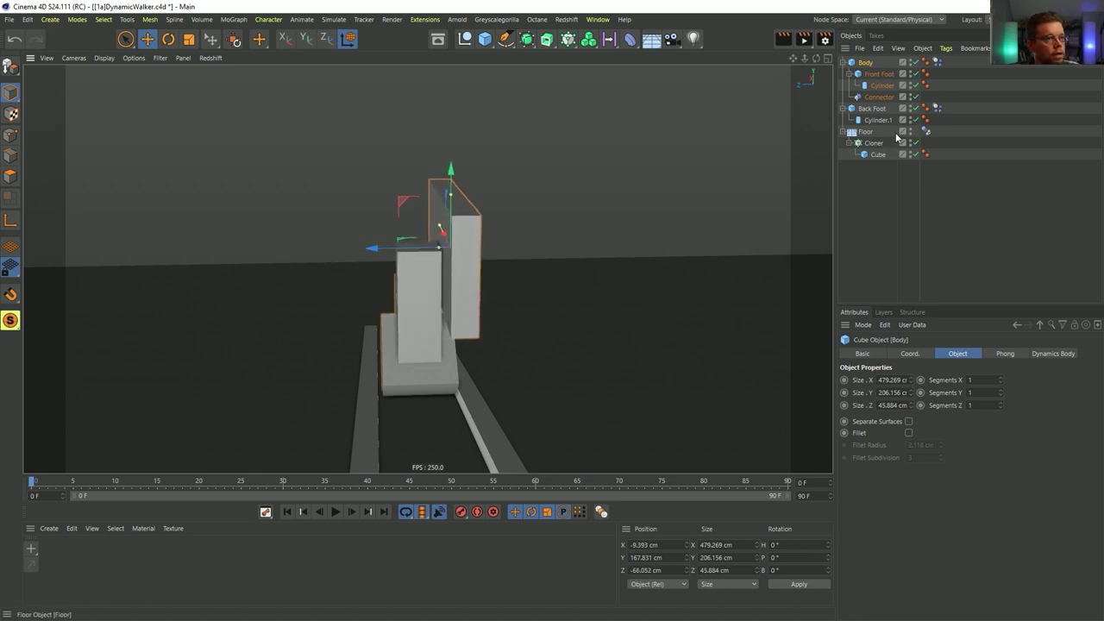
- Take the Front Foot and Connector out of the Body's hierarchy and make them top-level objects
left_click(872, 76)
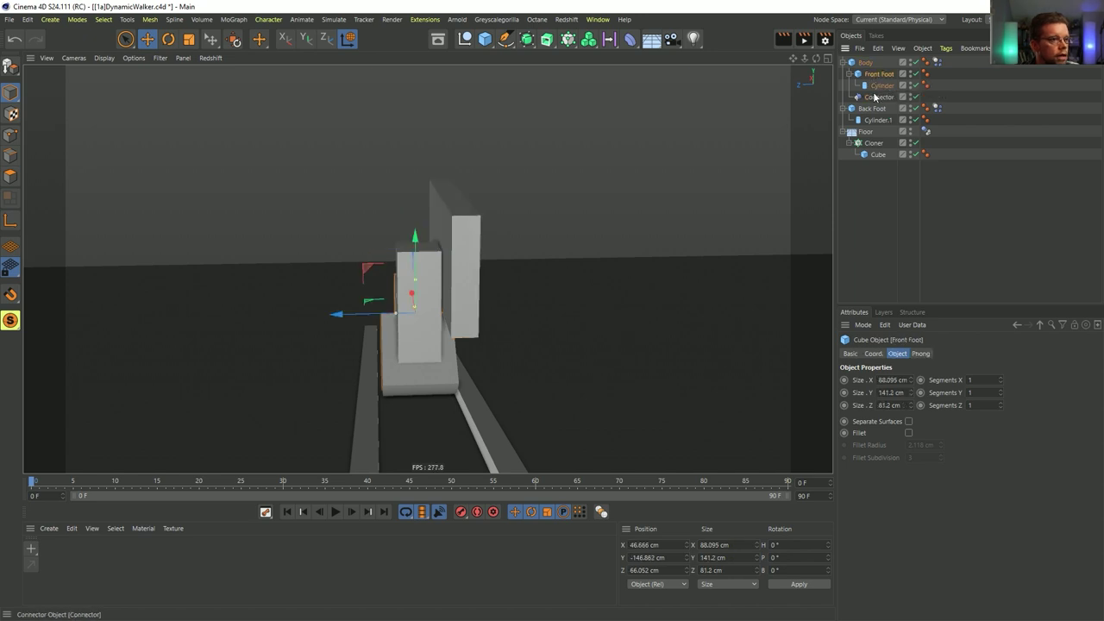
double_click(879, 96)
key("Return")
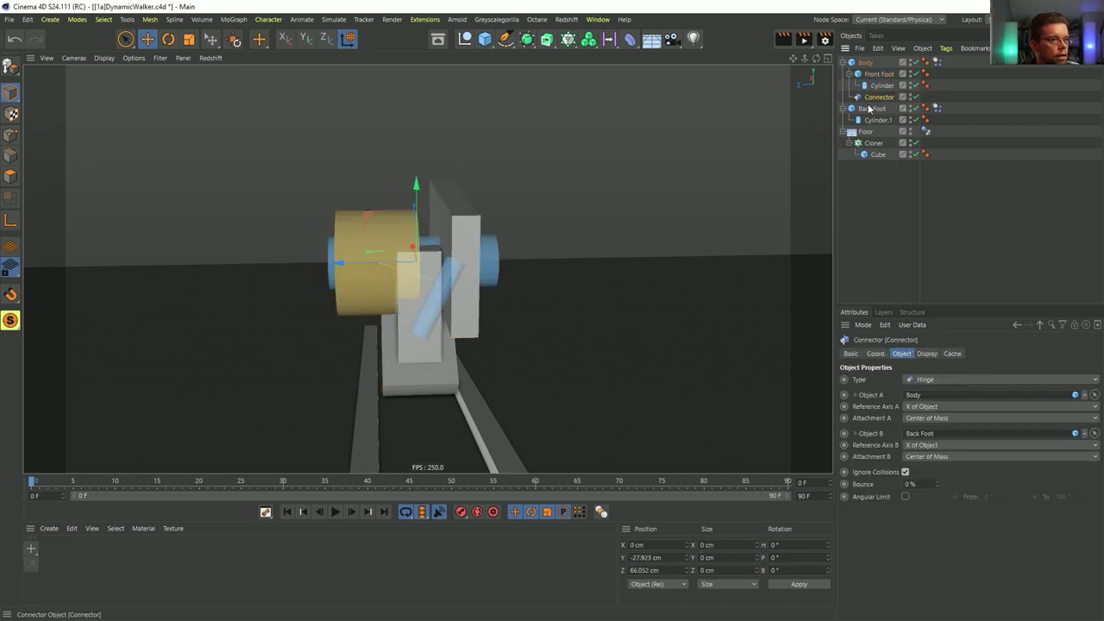
left_click(873, 143)
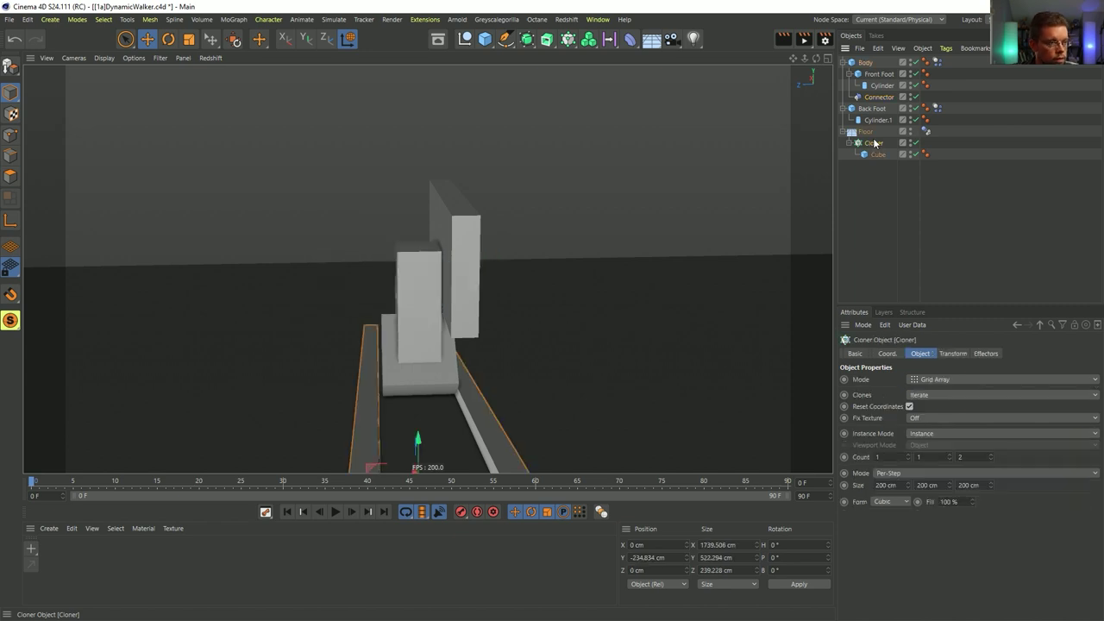
left_click(865, 65)
left_click(869, 76)
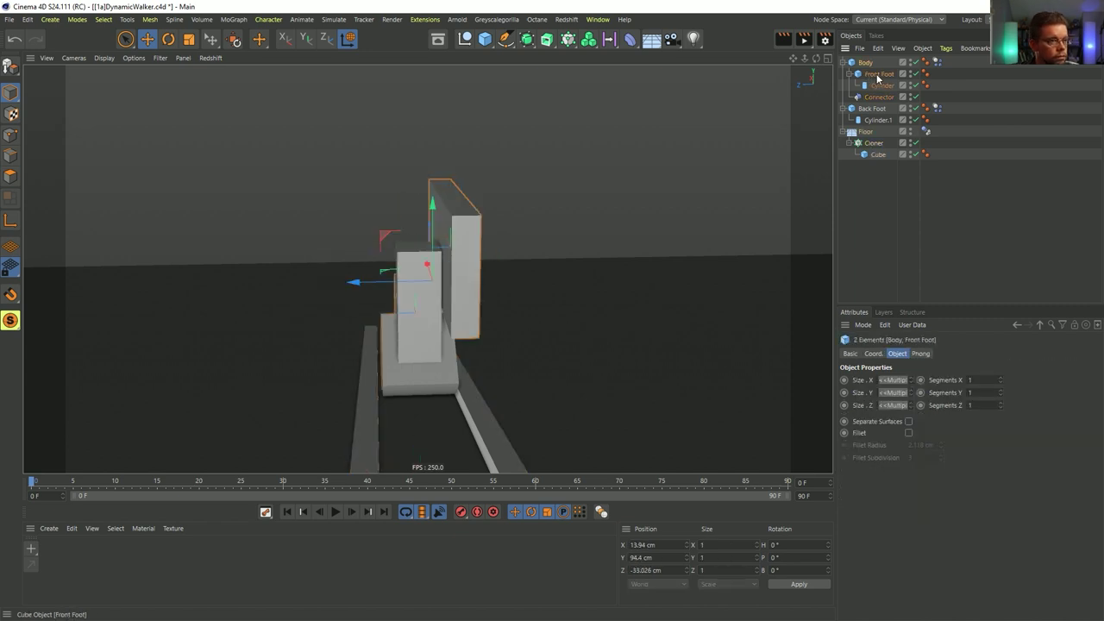
left_click(879, 97, "ctrl")
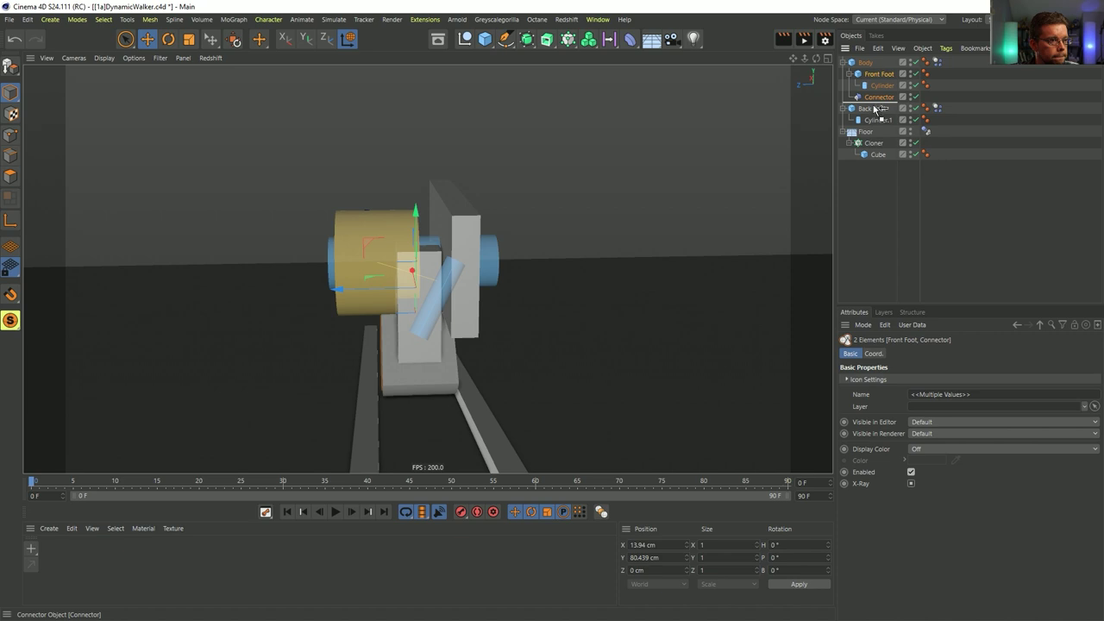
left_click_drag(874, 106, 873, 105)
- Wrap the Body in a Cloner and set the Cloner's Z position to 0 cm
left_click(865, 64)
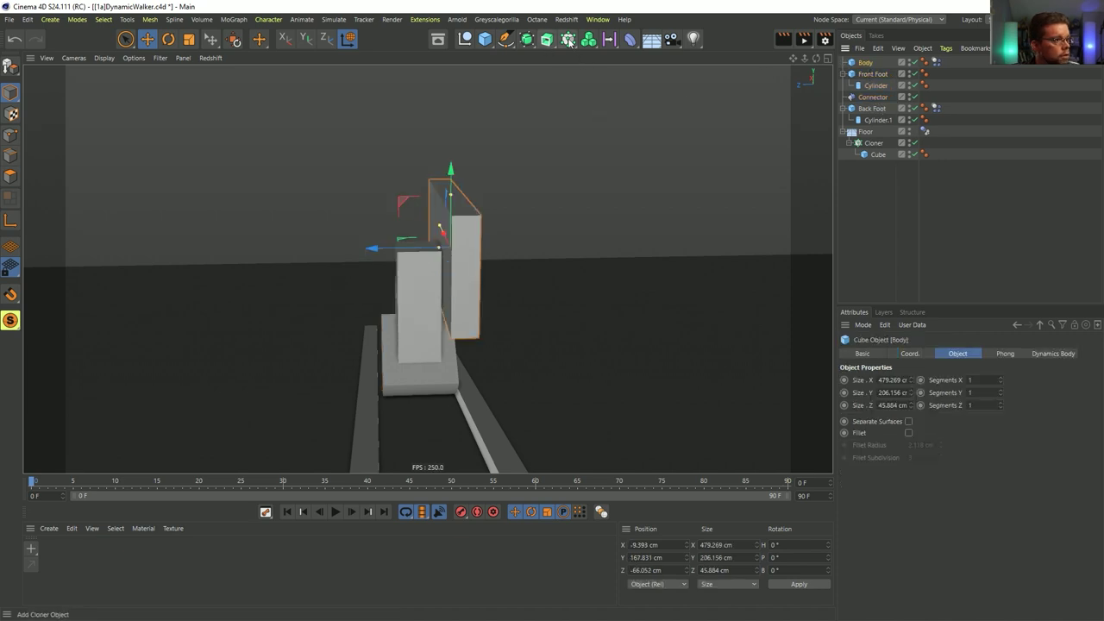
left_click(568, 40)
left_click(625, 54, "alt")
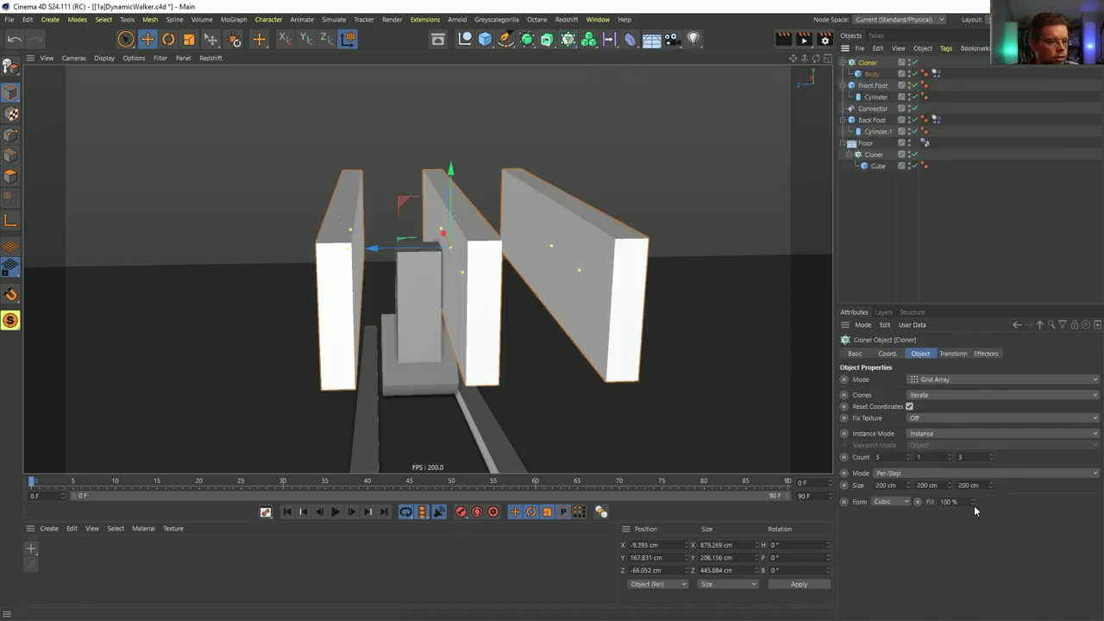
left_click(10, 220)
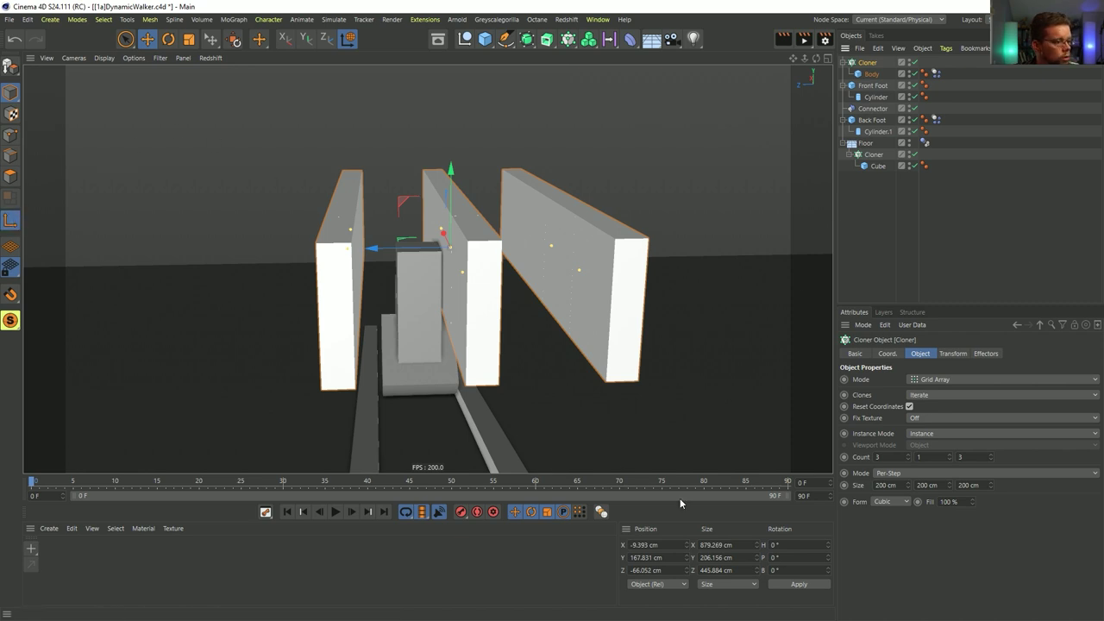
left_click(655, 570)
type("0")
key("Return")
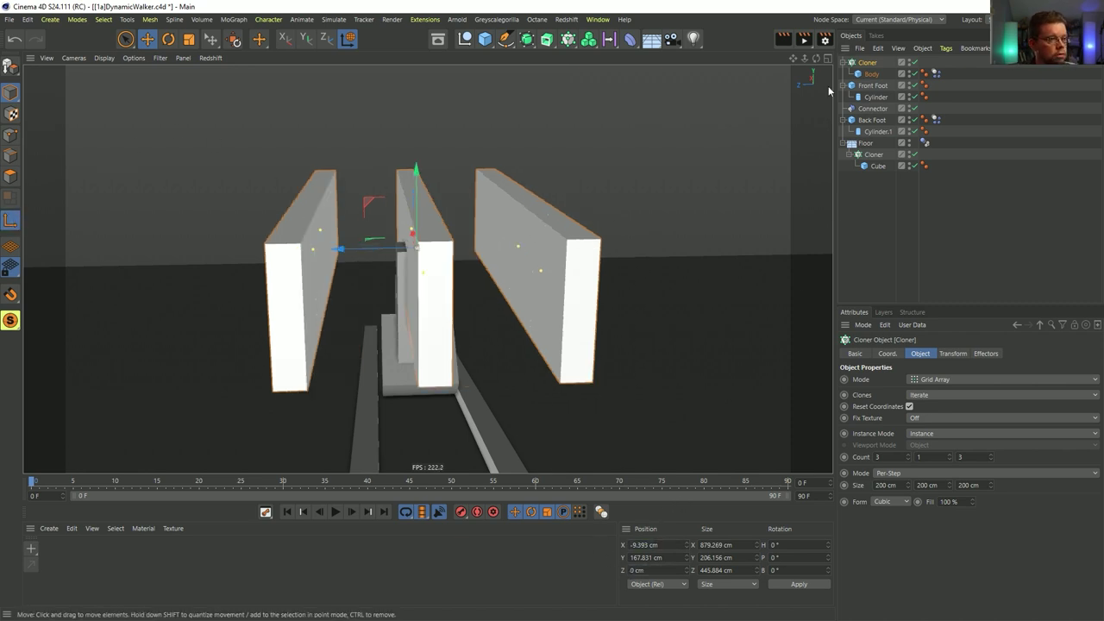
- Set the Body Cloner's grid count to 1, 1, 2 and reduce its Z spacing to about 137.5 cm
left_click(991, 459)
left_click_drag(908, 458, 908, 466)
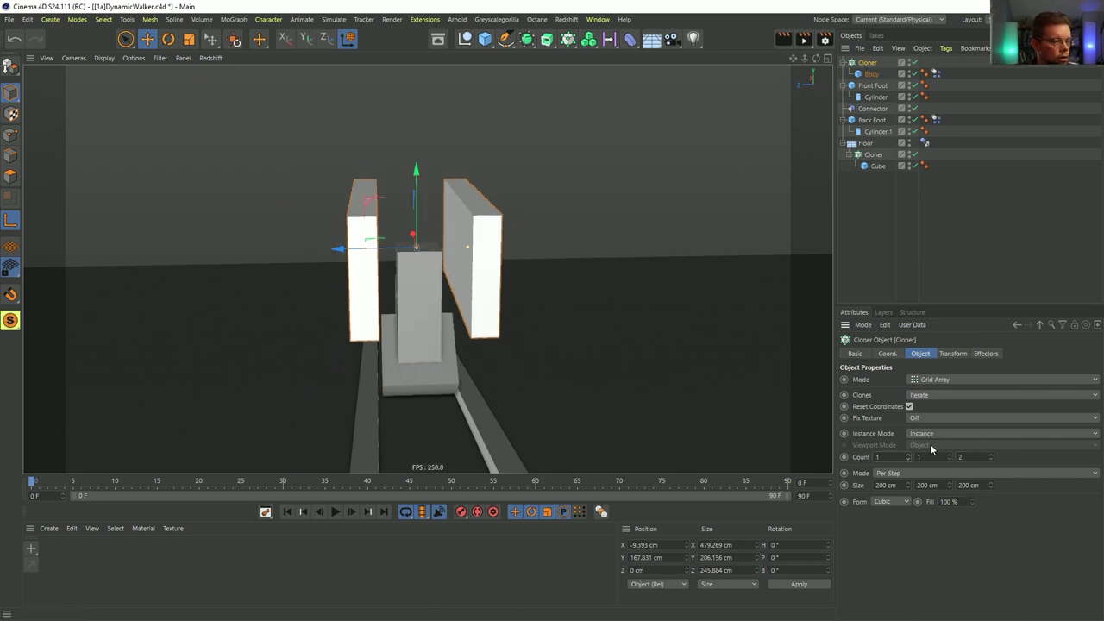
left_click_drag(466, 246, 424, 283)
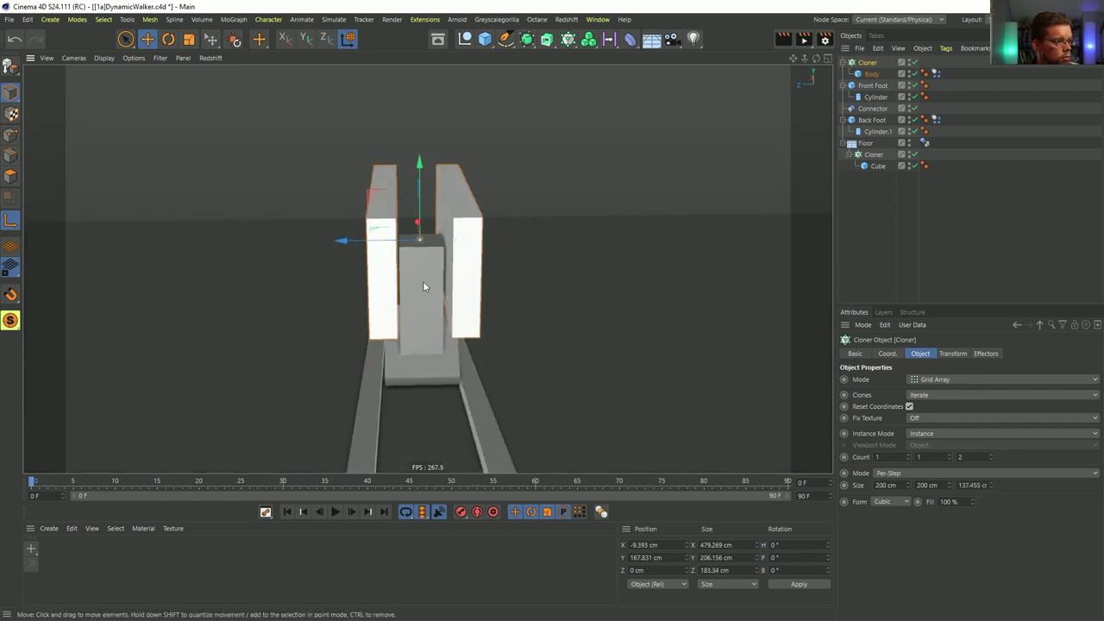
- Reduce the Z size of the Front Foot and Back Foot cubes together to 39.2 cm
left_click(873, 86)
left_click(872, 120, "ctrl")
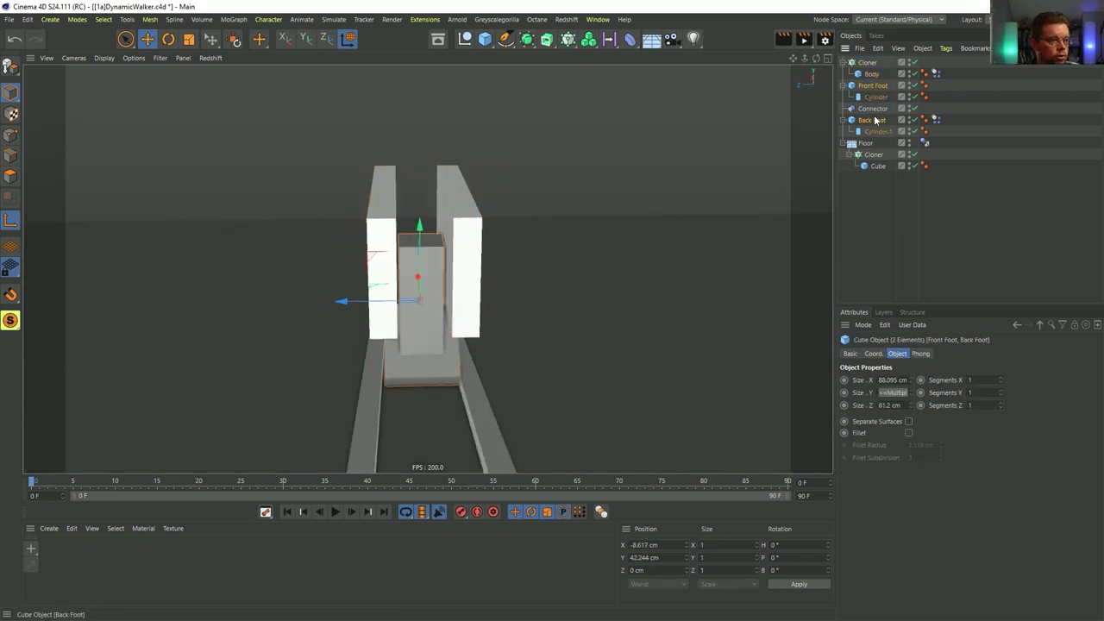
left_click_drag(913, 405, 897, 408)
- Thicken the Body cube along Z and reduce its Cloner's Z spacing to about 110.8 cm
left_click(867, 65)
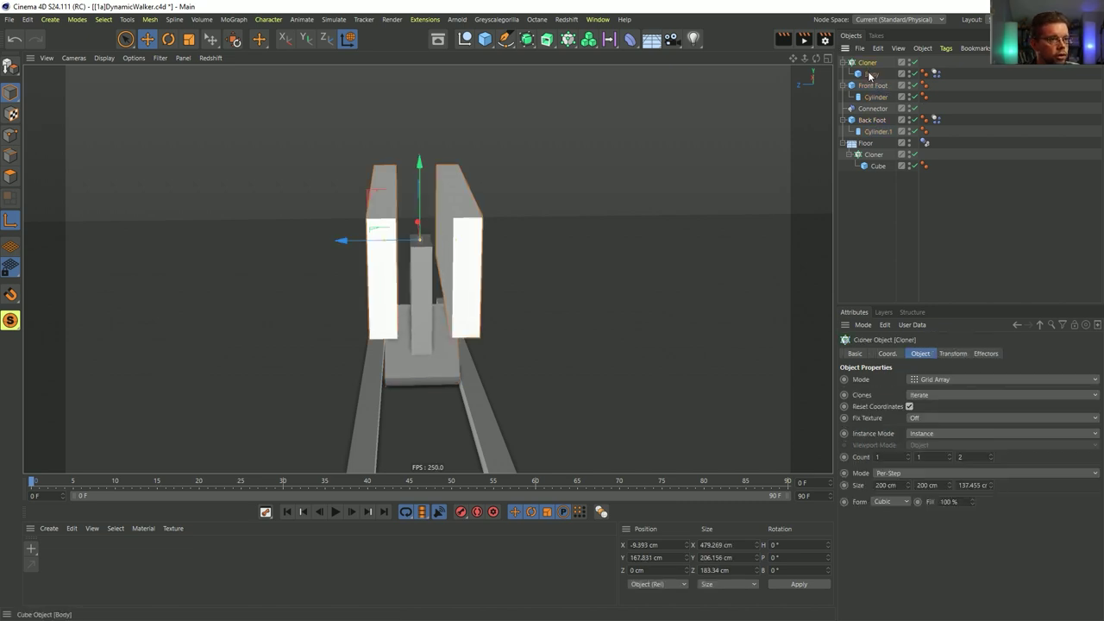
left_click(870, 75)
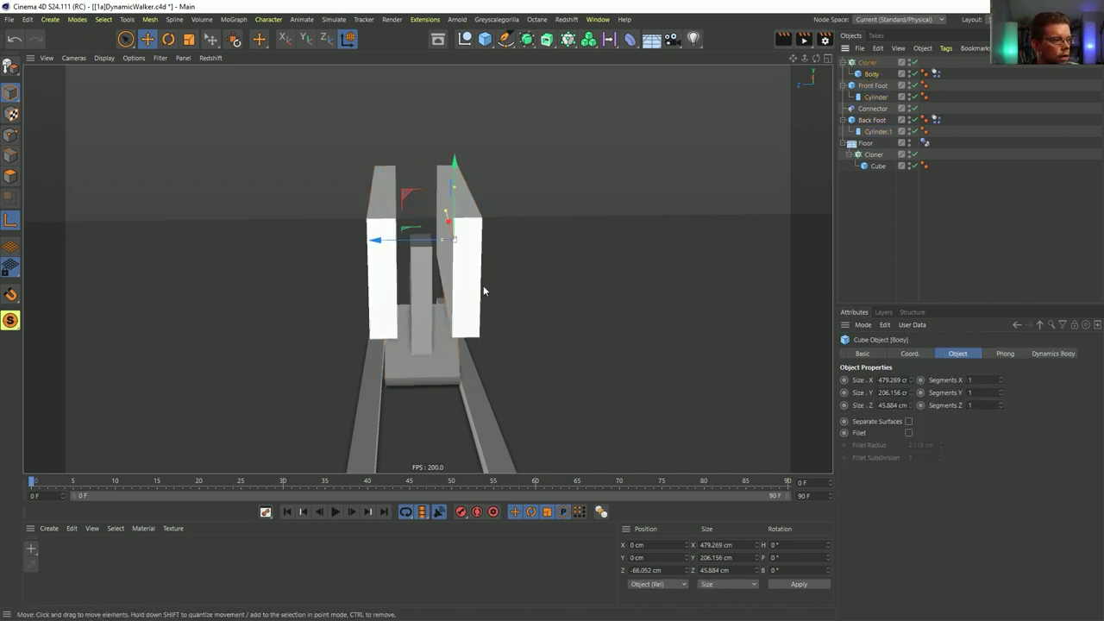
left_click(449, 254)
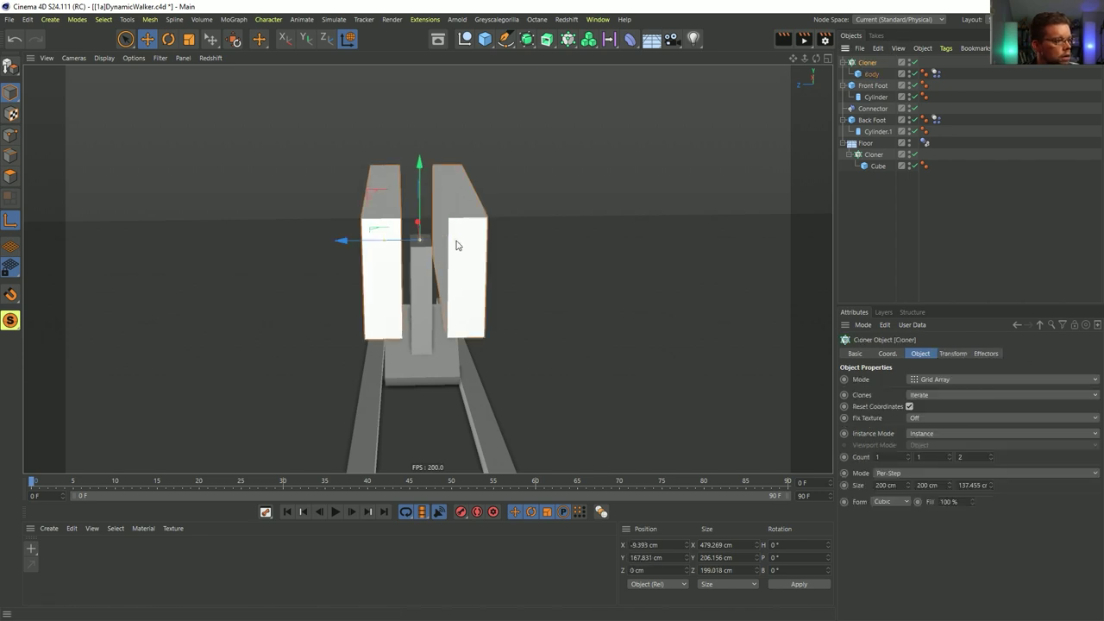
left_click_drag(447, 246, 398, 295)
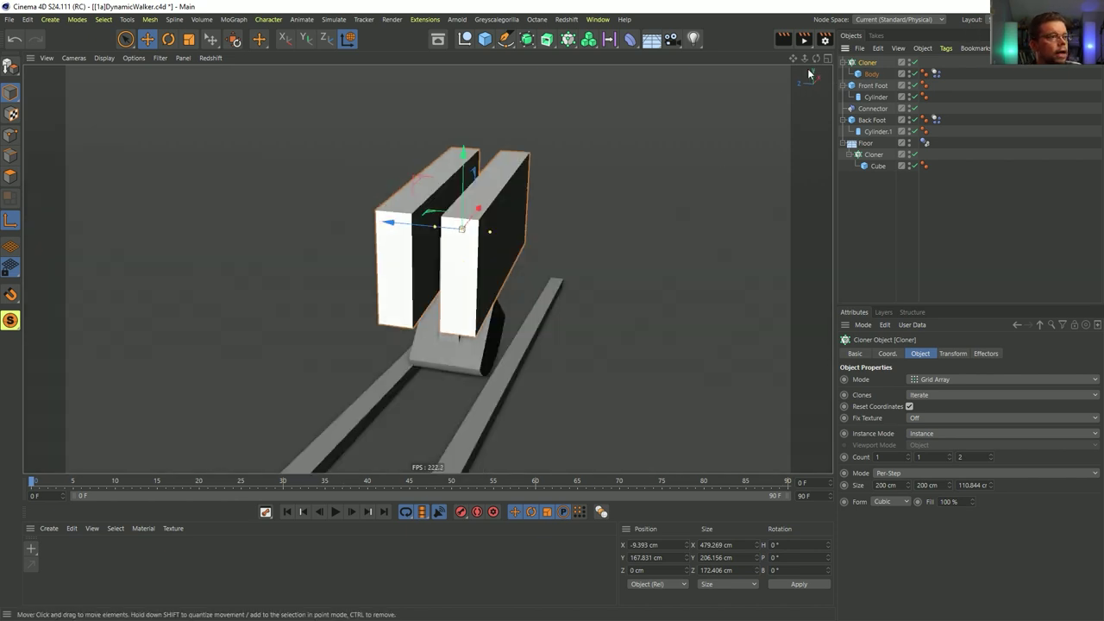
- Wrap the Body's Cloner in a Connect object and group that Connect object under a Null
left_click(527, 38)
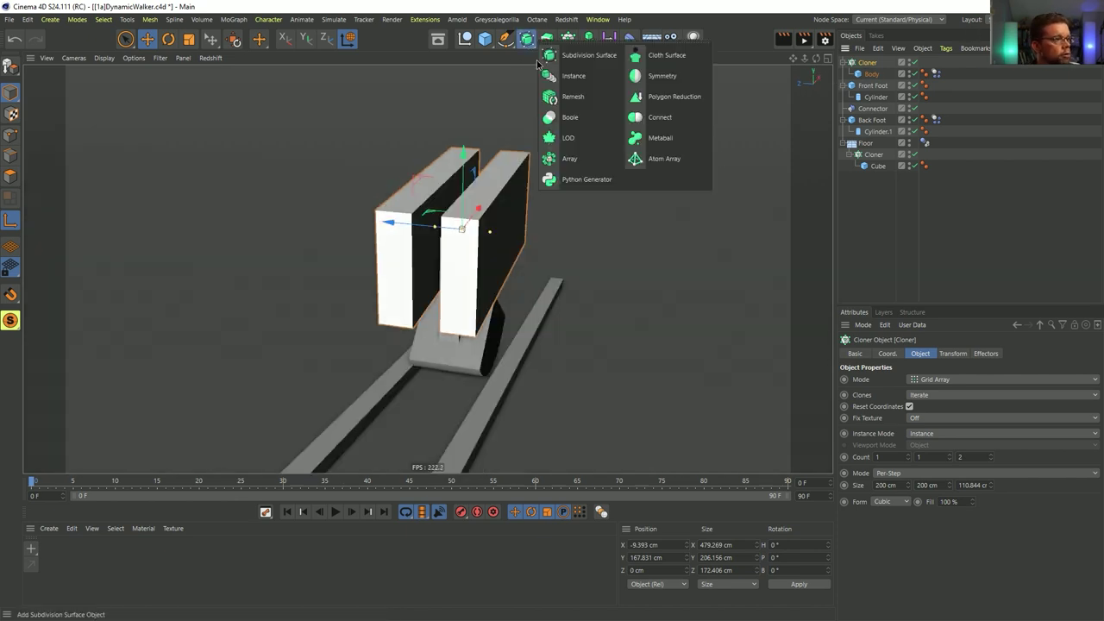
left_click(660, 118, "alt")
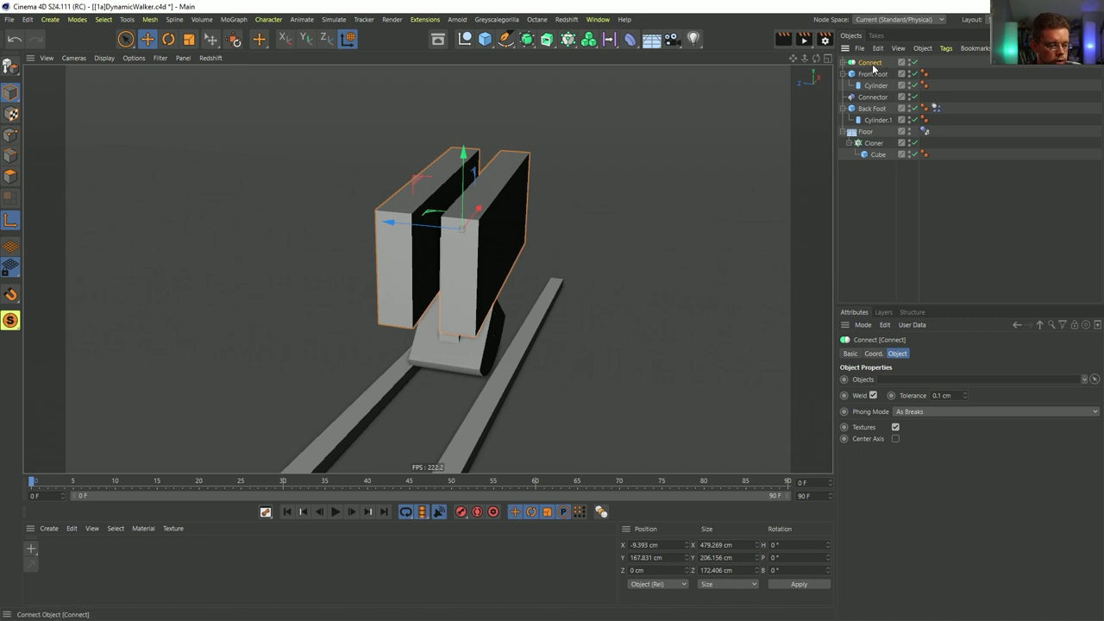
key("alt+g")
- Nest the Front Foot and Connector inside the Null with the Connector first, and transfer the Body's Dynamics Body tag to the Null
left_click_drag(870, 89, 878, 79)
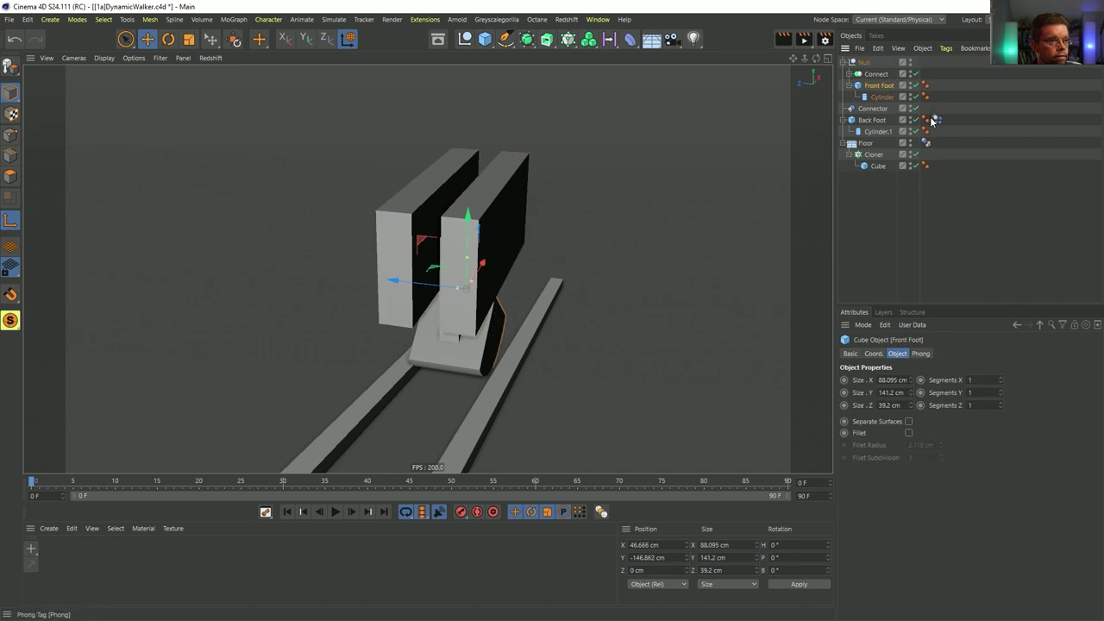
left_click_drag(874, 109, 877, 79)
left_click(850, 74)
left_click_drag(942, 95, 927, 63)
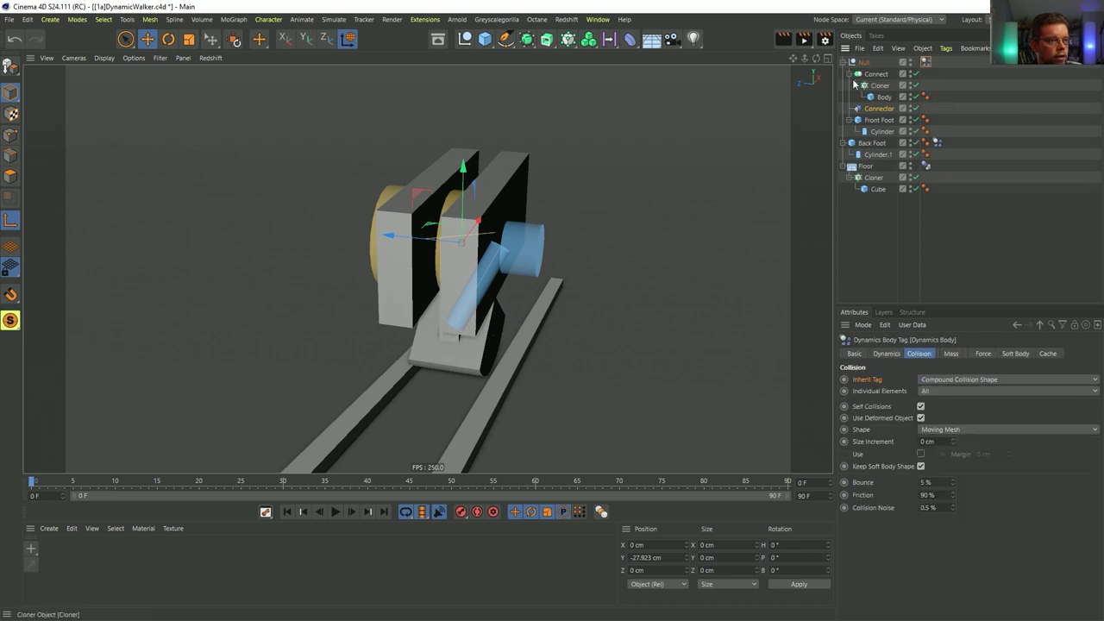
left_click_drag(877, 109, 871, 69)
left_click(849, 86)
- Turn off Ignore Collisions on the Connector and save the scene
left_click_drag(440, 320, 363, 259, "alt")
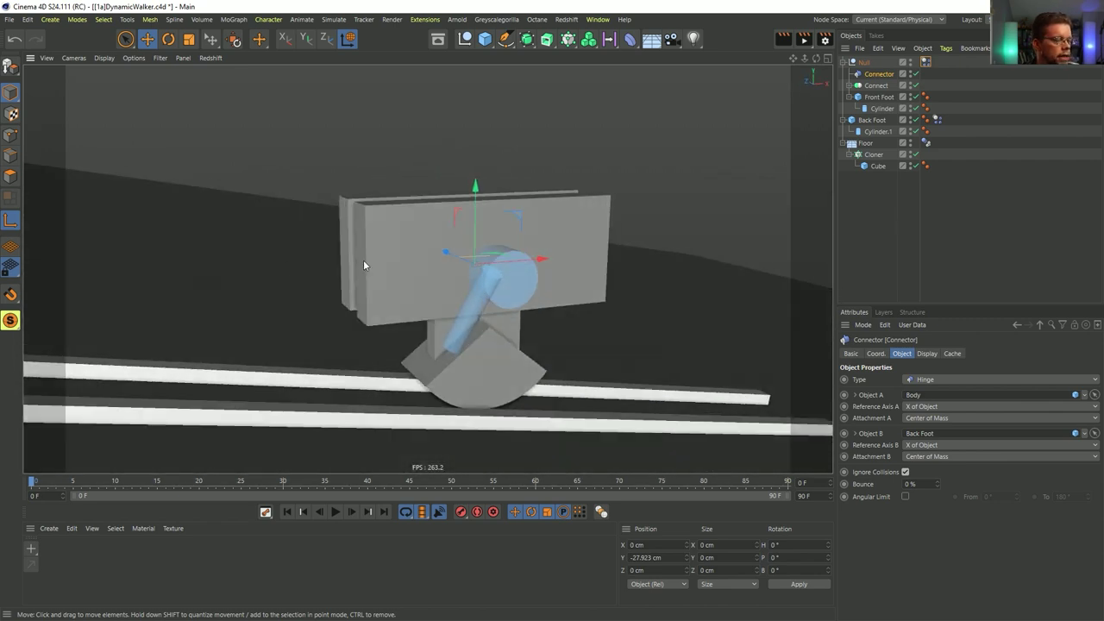
left_click(903, 471)
left_click_drag(636, 437, 489, 315, "alt")
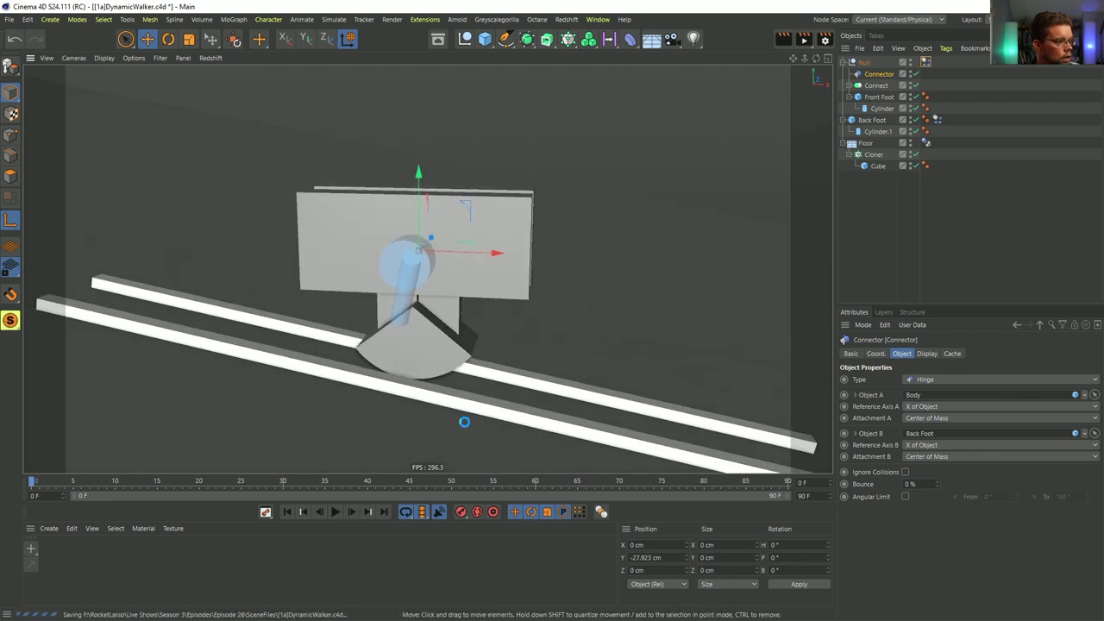
- Play and rewind the walker simulation, and assign the Null as the Connector's Object A
left_click(336, 512)
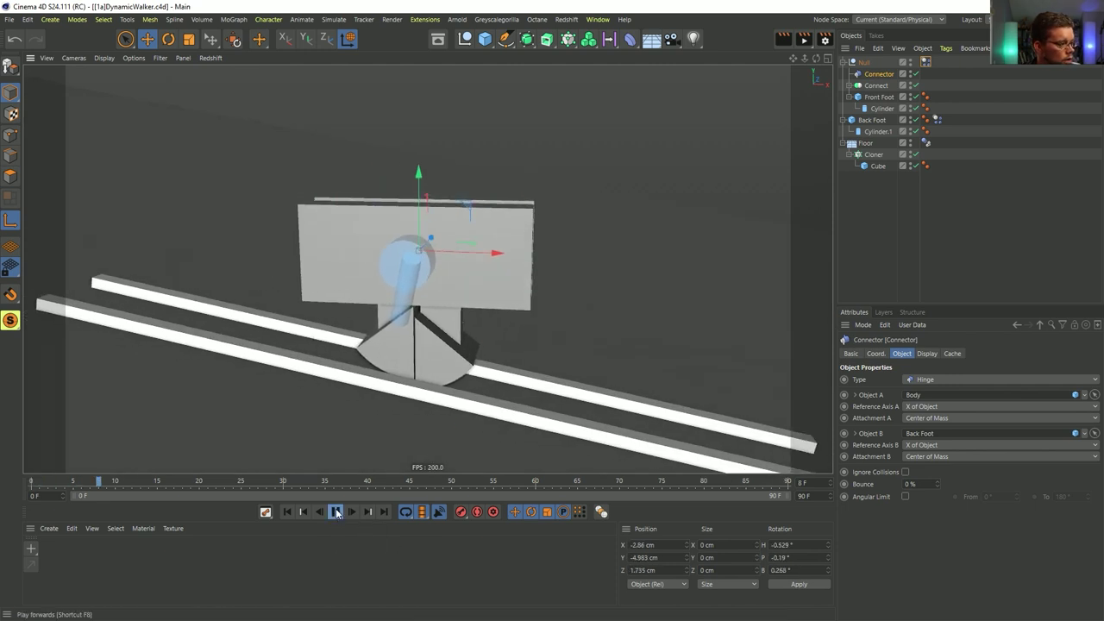
left_click(335, 511)
left_click(287, 511)
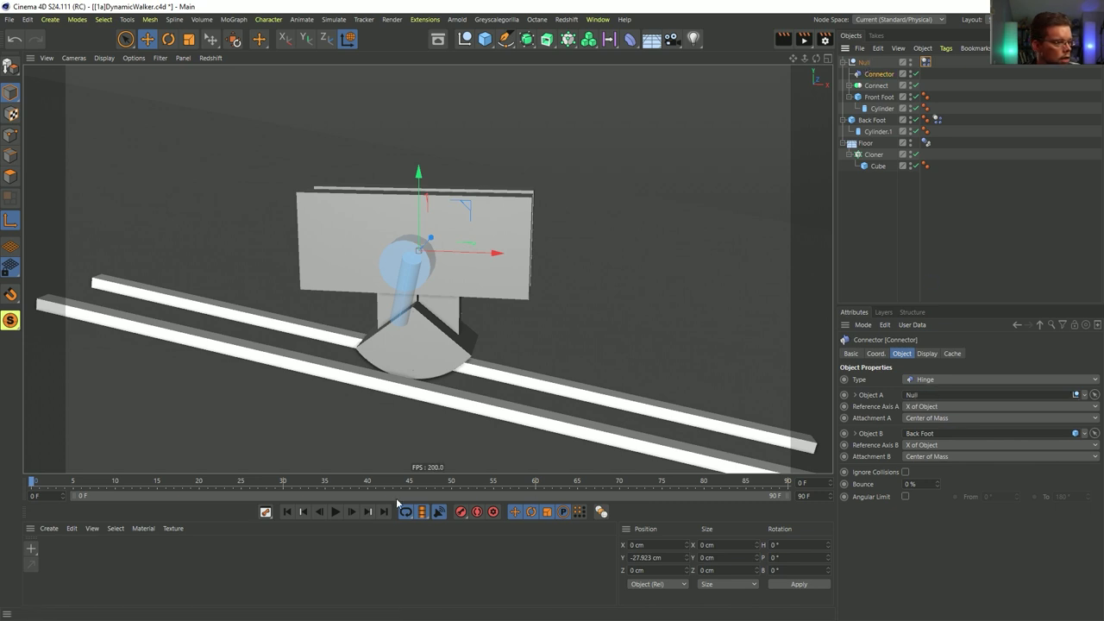
- Play and pause the simulation repeatedly to examine how the feet swing and the body tips, and rewind to the first frame
left_click(336, 511)
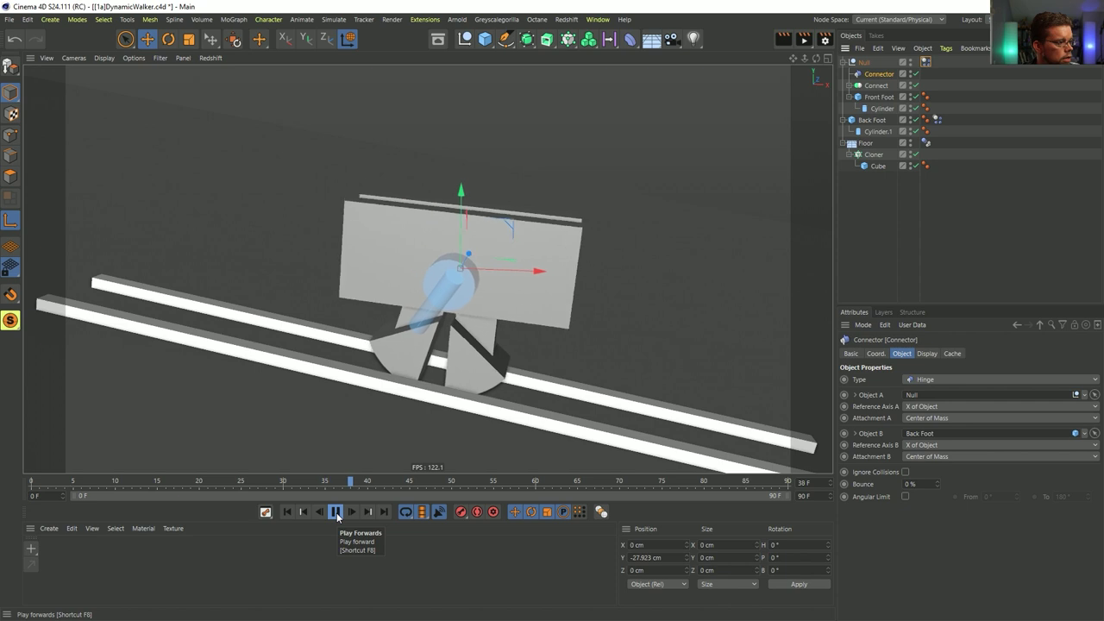
left_click(337, 512)
left_click(287, 513)
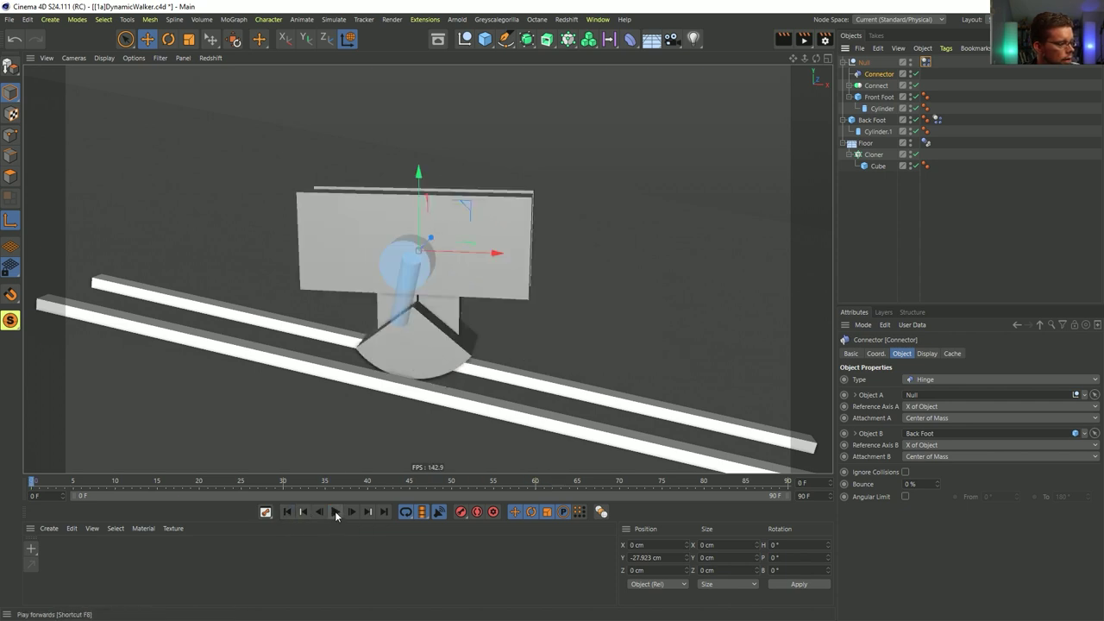
left_click(336, 512)
left_click(336, 512)
left_click(336, 512)
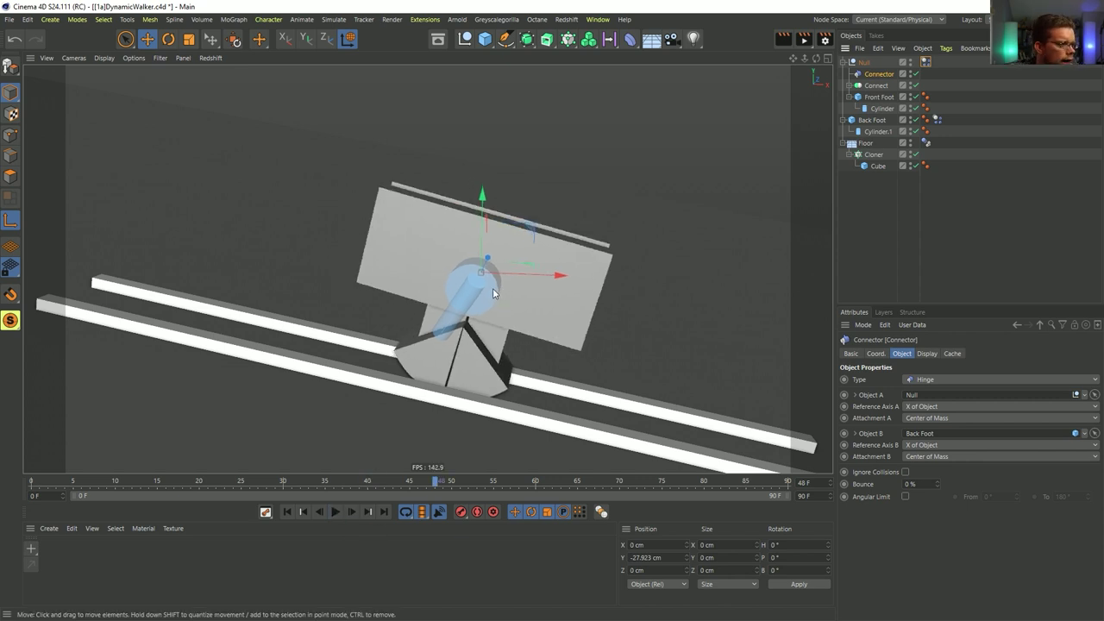
left_click(287, 512)
- Move the Connector along X to about -44.6 cm and play the simulation
key("e")
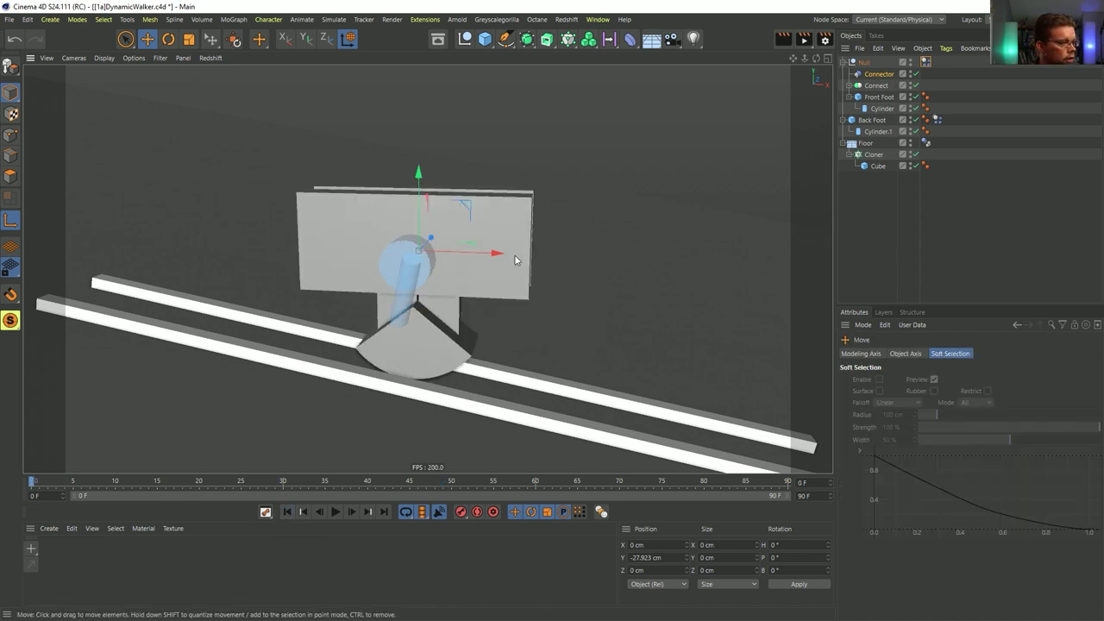
left_click_drag(500, 254, 479, 255)
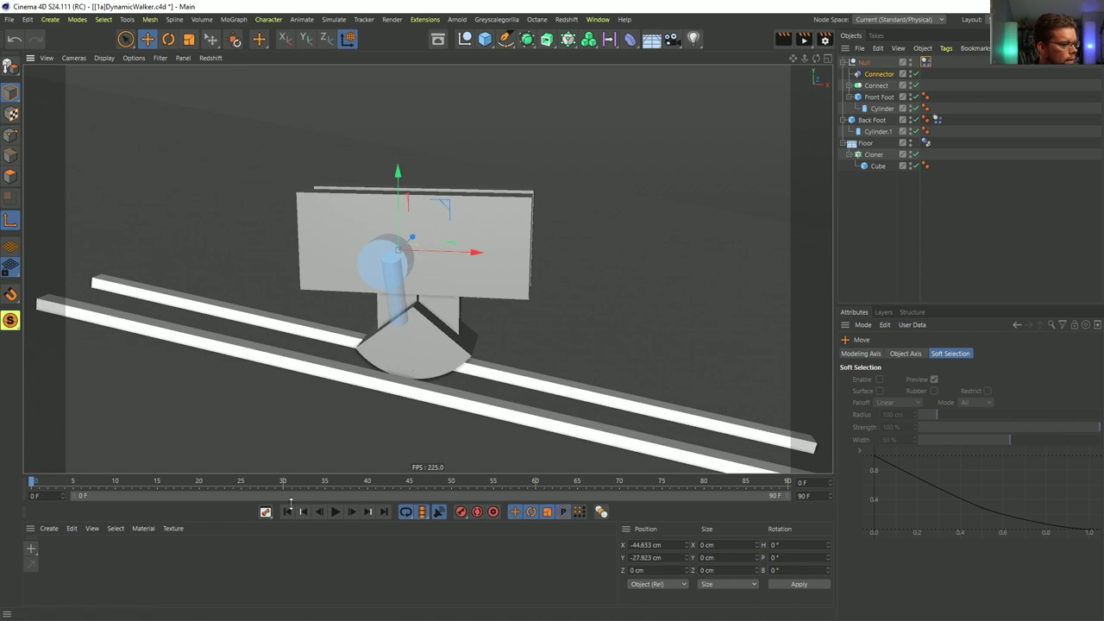
left_click(336, 511)
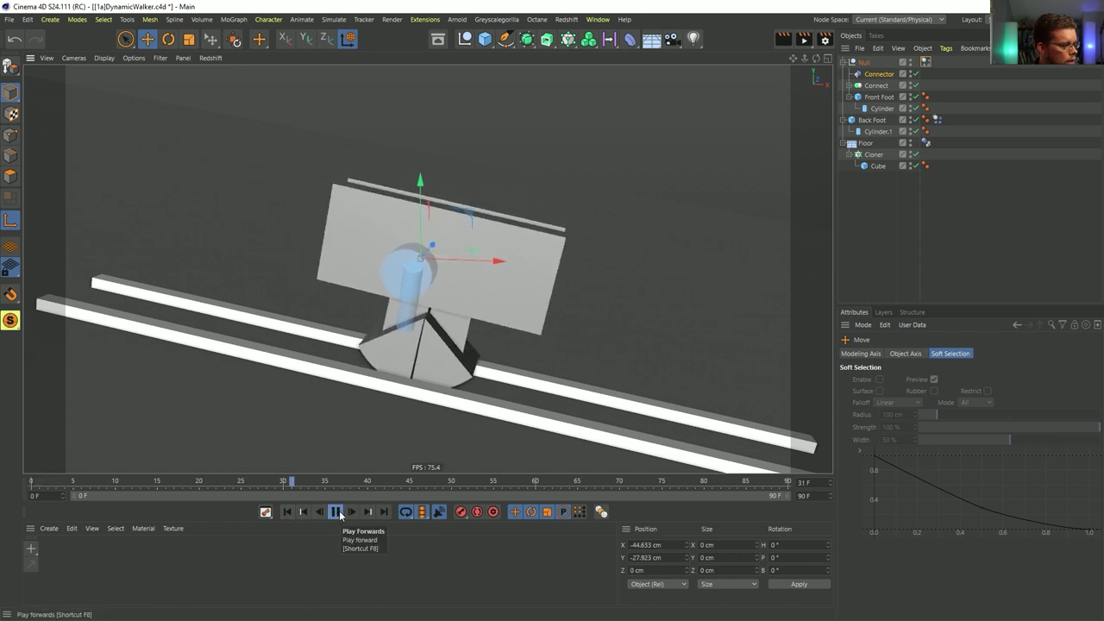
- Pause, rewind and replay the simulation to examine how the body tips with the Connector's current placement
left_click(337, 511)
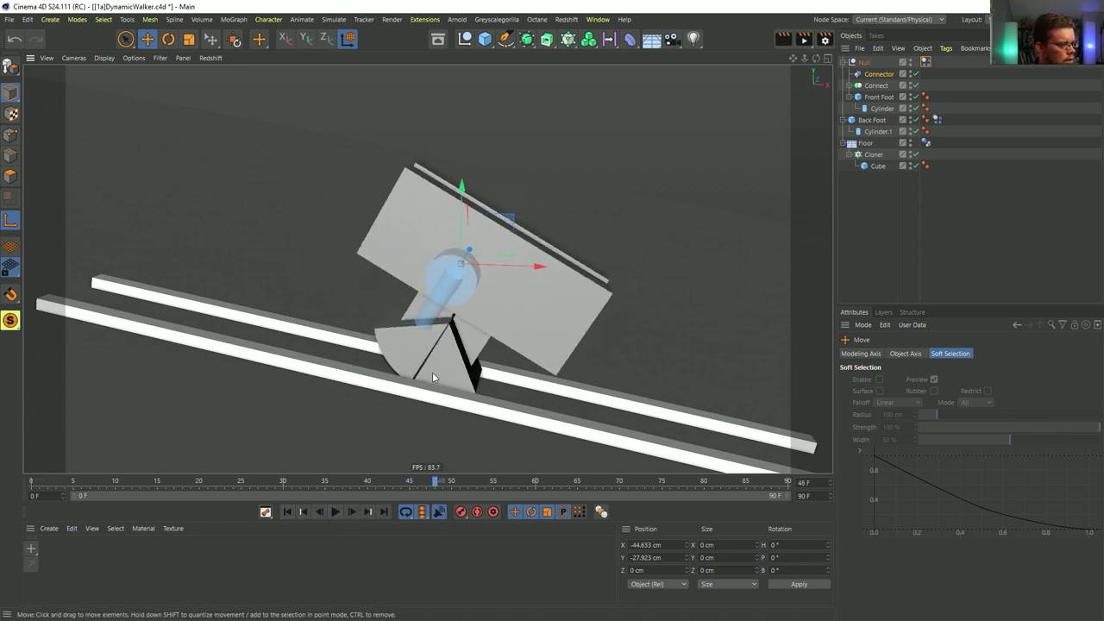
left_click(287, 512)
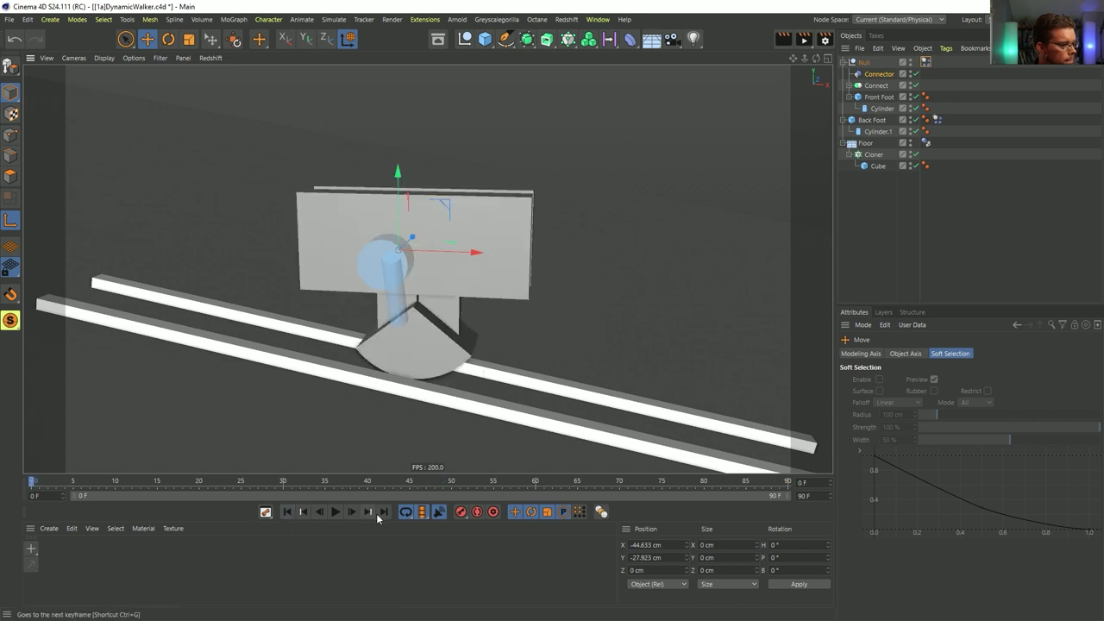
left_click(337, 511)
left_click(337, 511)
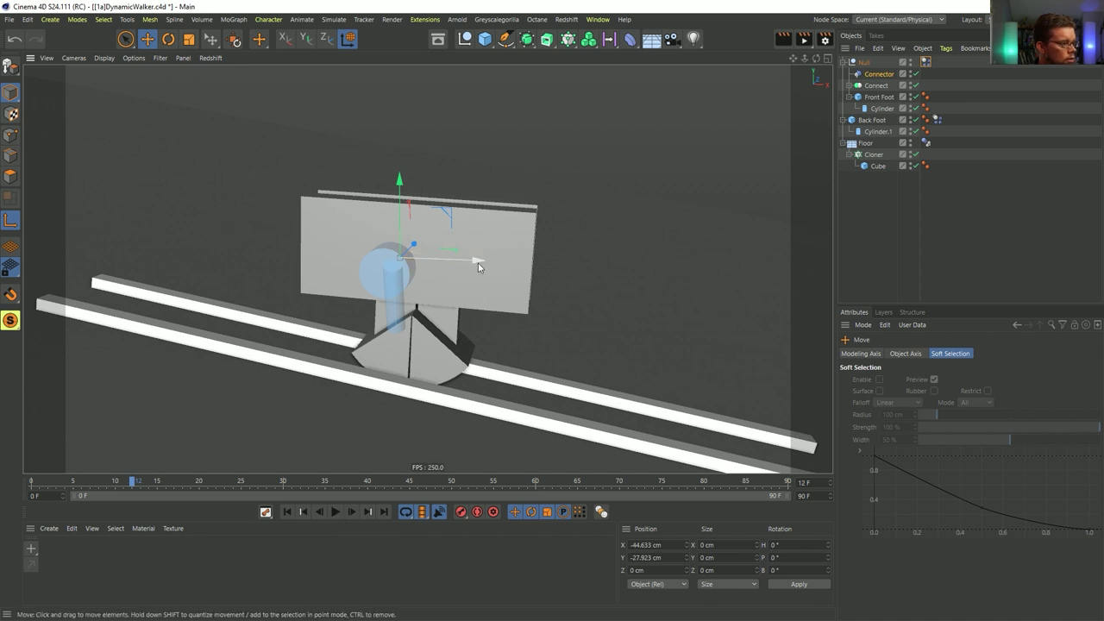
left_click(287, 512)
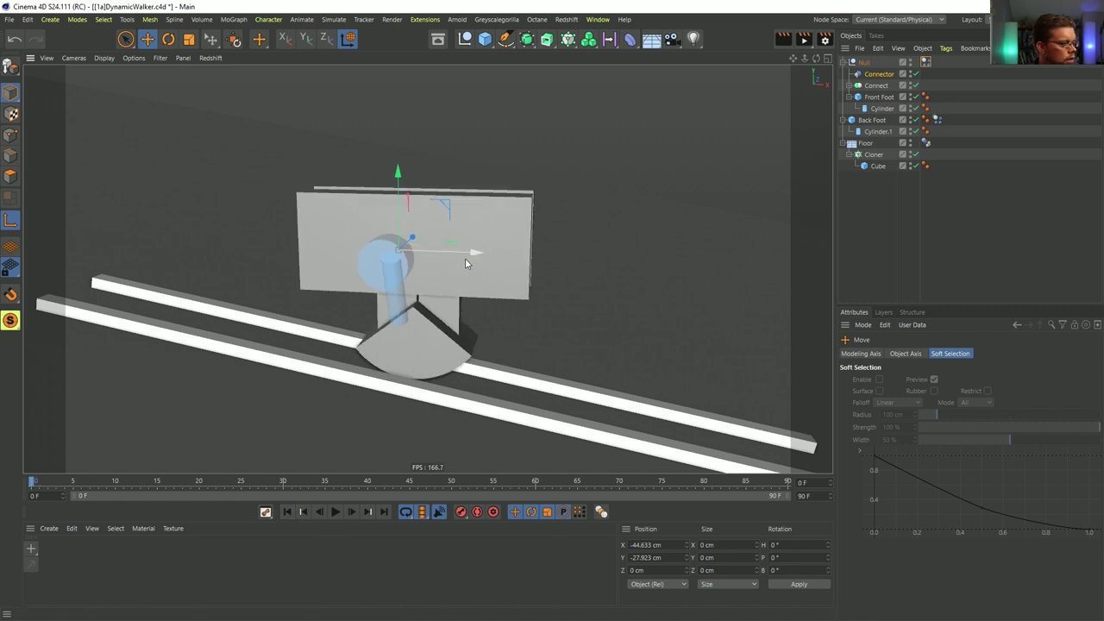
- Try the Connector at about 42 cm along X, play the simulation and undo the move
left_click_drag(472, 255, 512, 258)
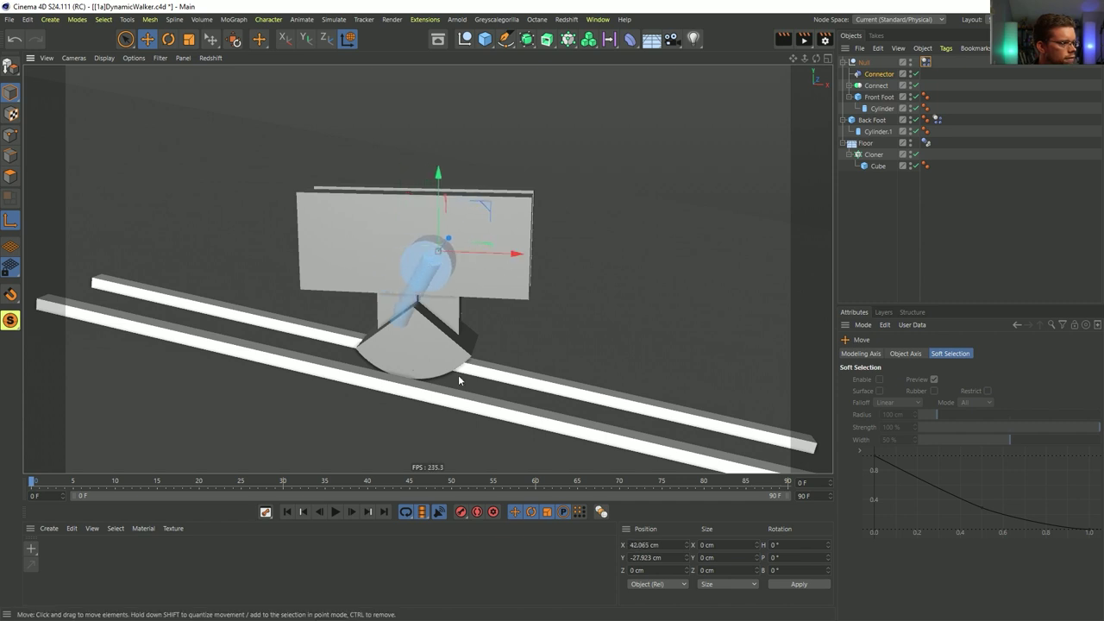
left_click(335, 513)
left_click(335, 512)
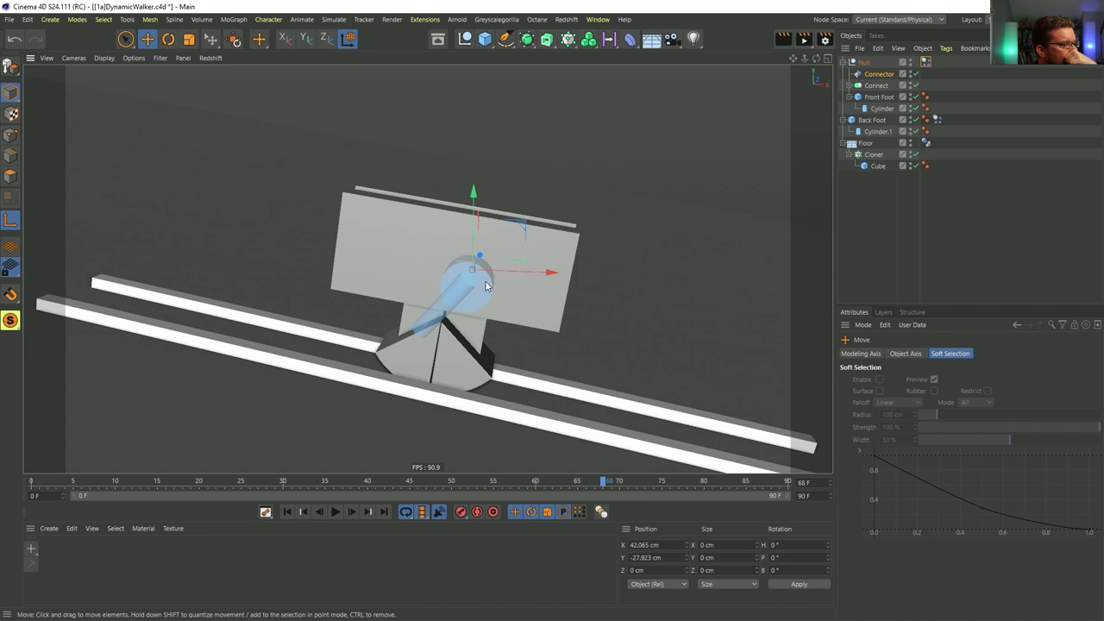
left_click(287, 512)
left_click(335, 513)
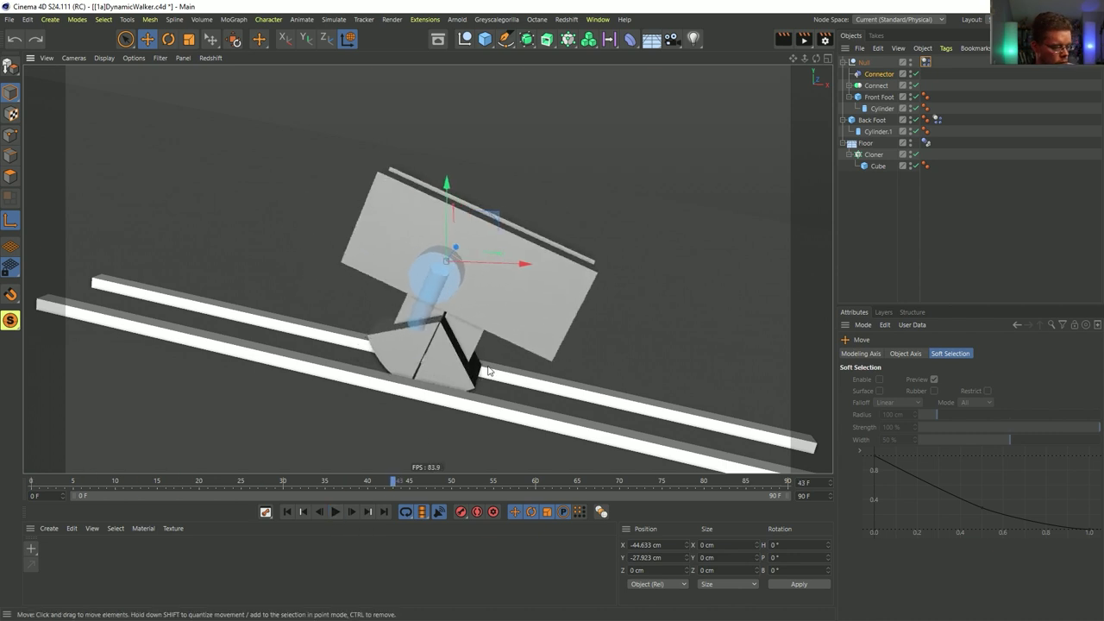
- Examine the walker from its other side and compare it with the YouTube ramp walker reference video, playing it in short bursts
left_click_drag(525, 305, 453, 318, "alt")
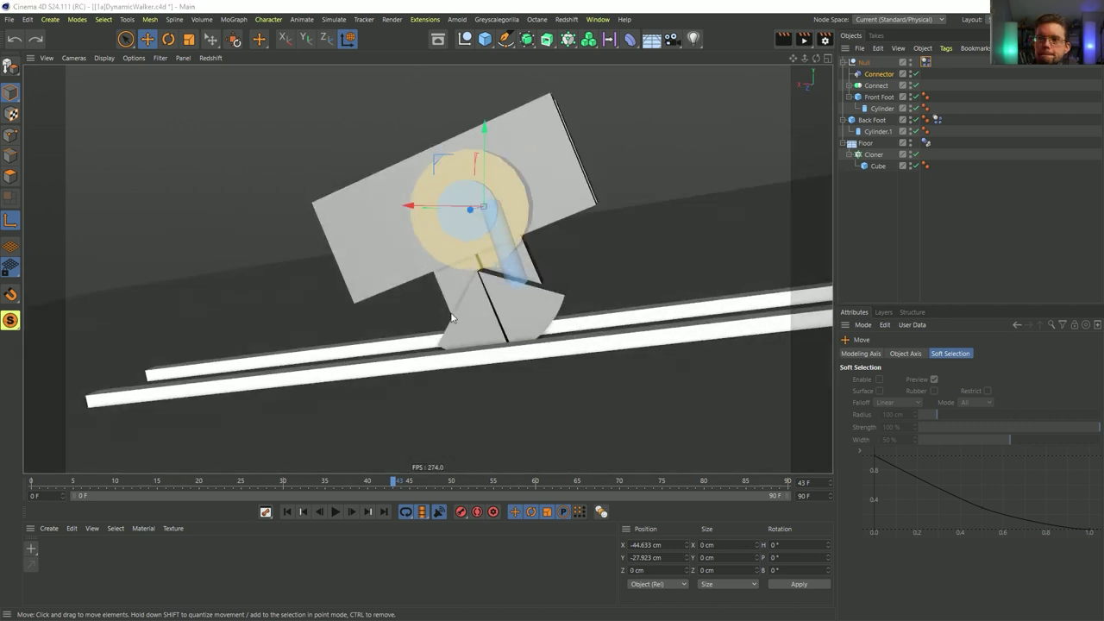
key("alt+Tab")
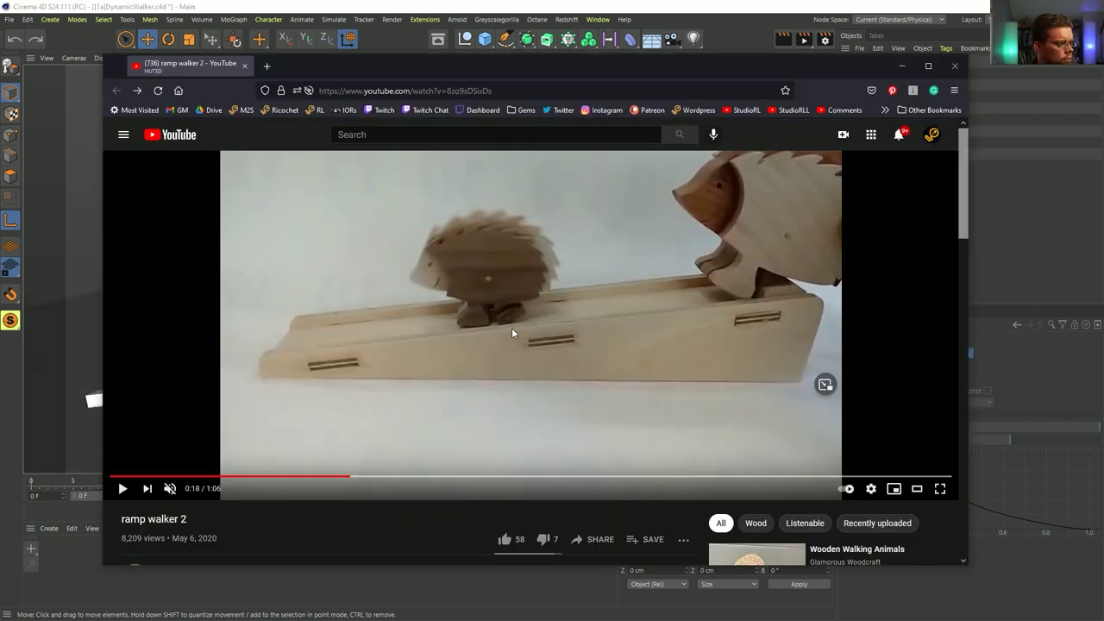
key("space")
key("space")
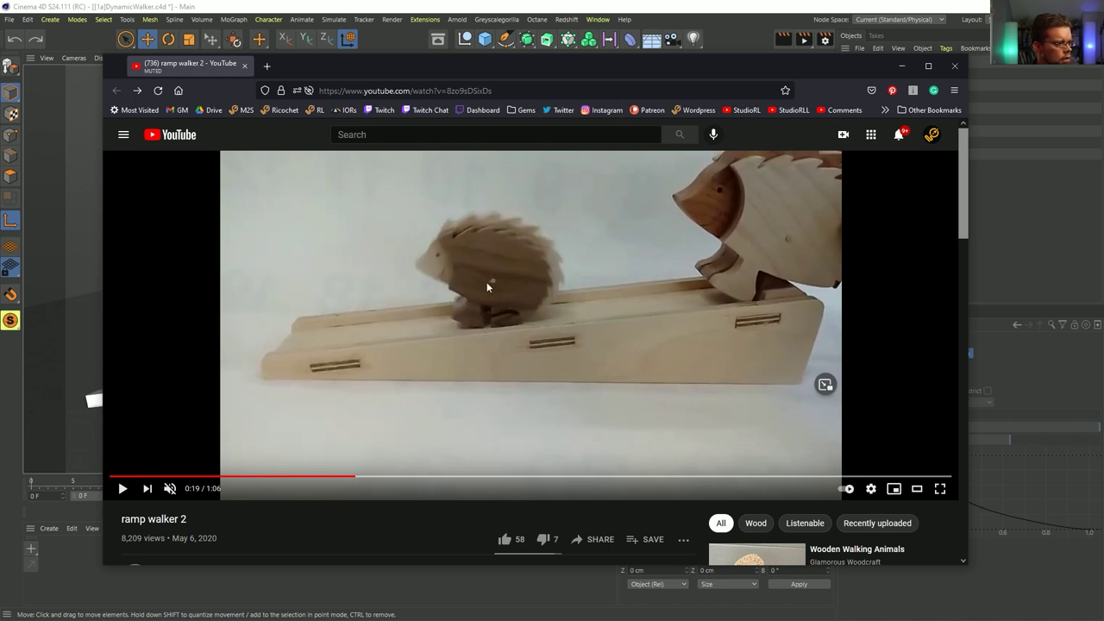
key("space")
key("space")
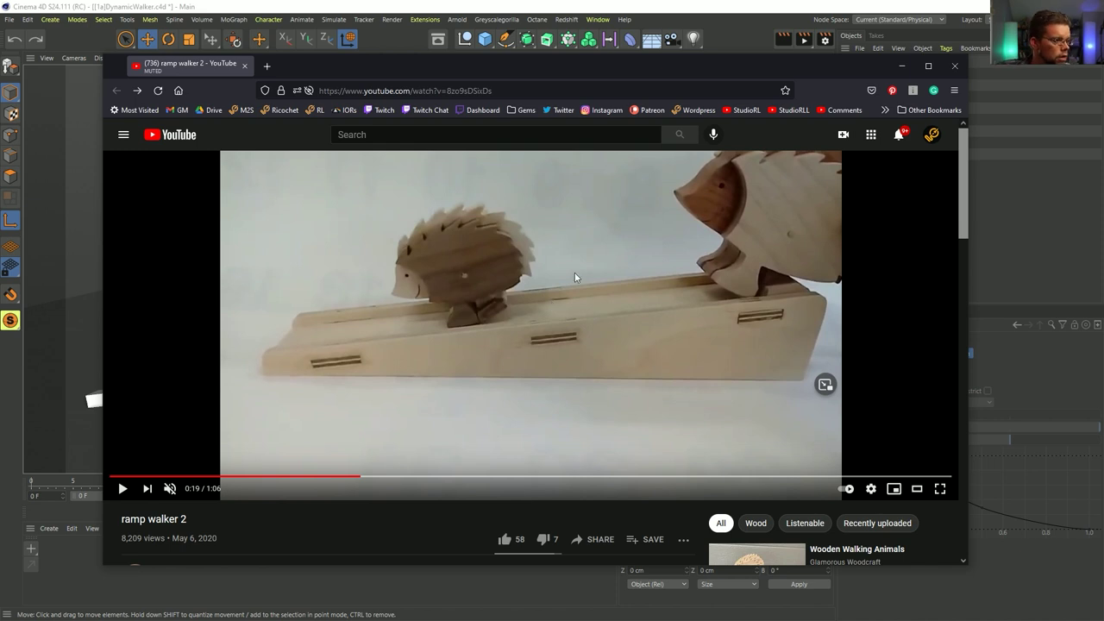
key("alt+Tab")
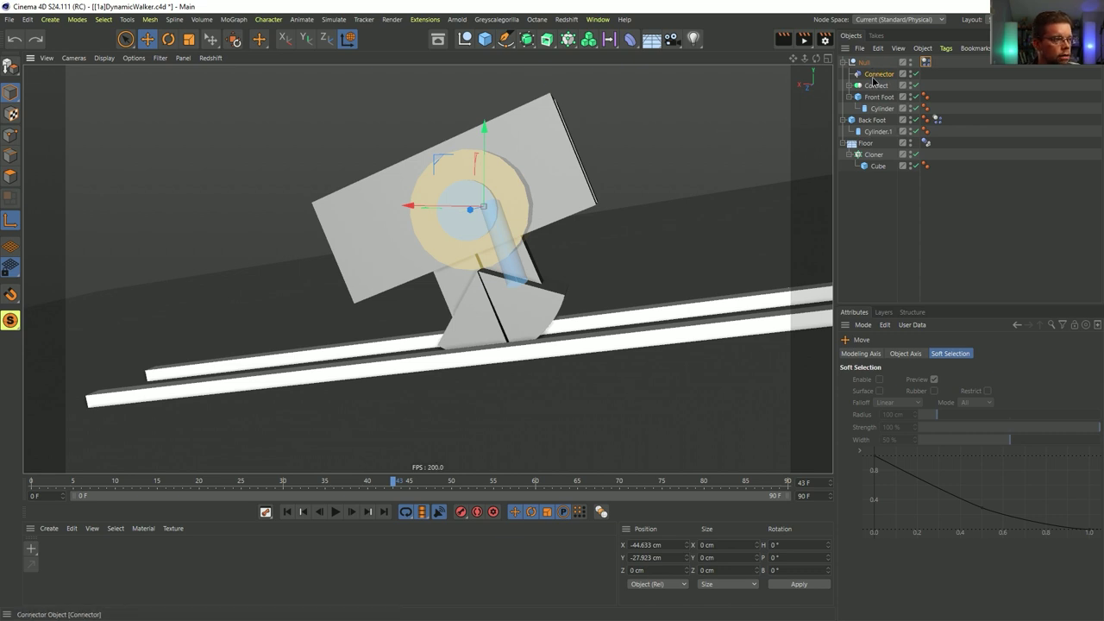
- Add a Cube scaled to 125 cm as a counterweight behind the body's upper end and nest it in the Null below the Connector
left_click(876, 75)
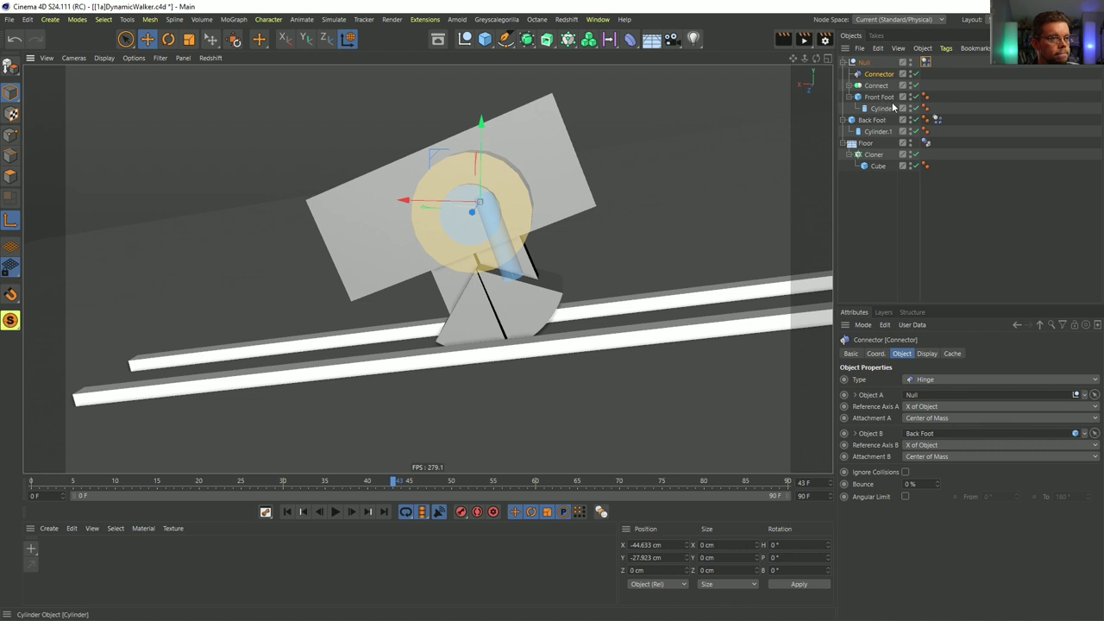
left_click(488, 44)
left_click(526, 54)
left_click_drag(463, 229, 567, 103)
key("t")
left_click_drag(611, 201, 584, 90)
key("e")
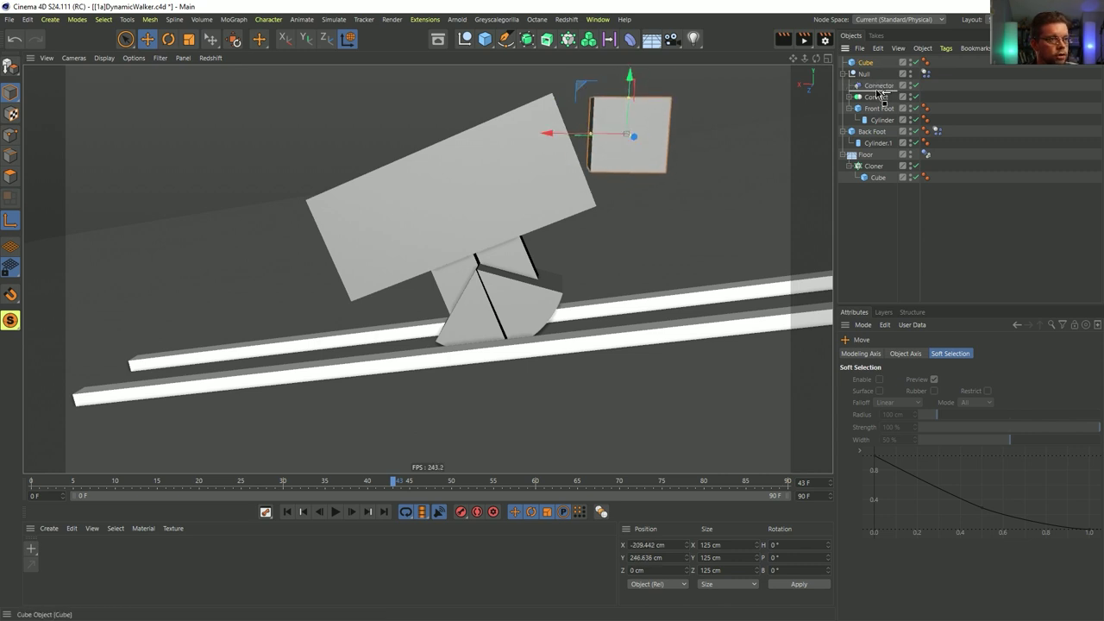
left_click_drag(877, 94, 878, 91)
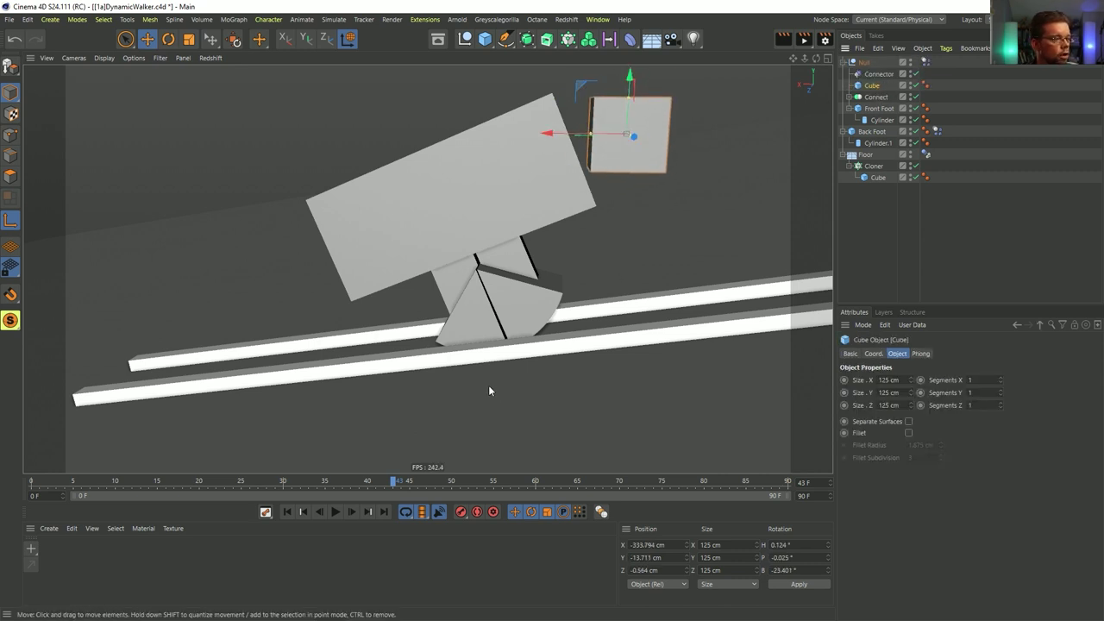
- Play and rewind the simulation repeatedly to examine how the counterweight Cube affects the walker's balance
left_click(335, 512)
left_click(287, 513)
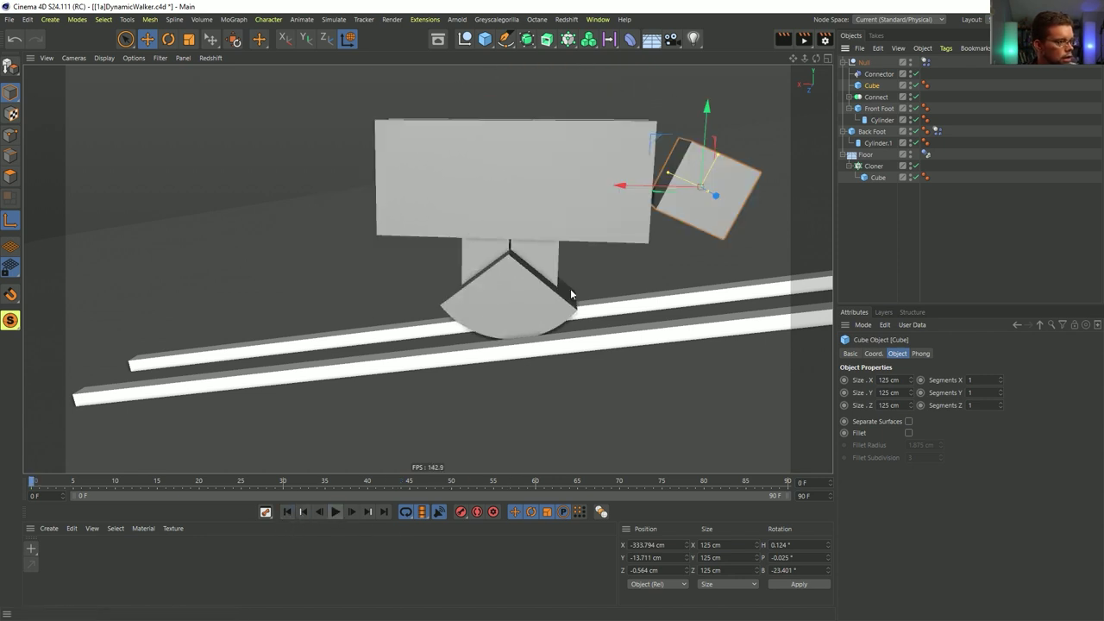
left_click(337, 513)
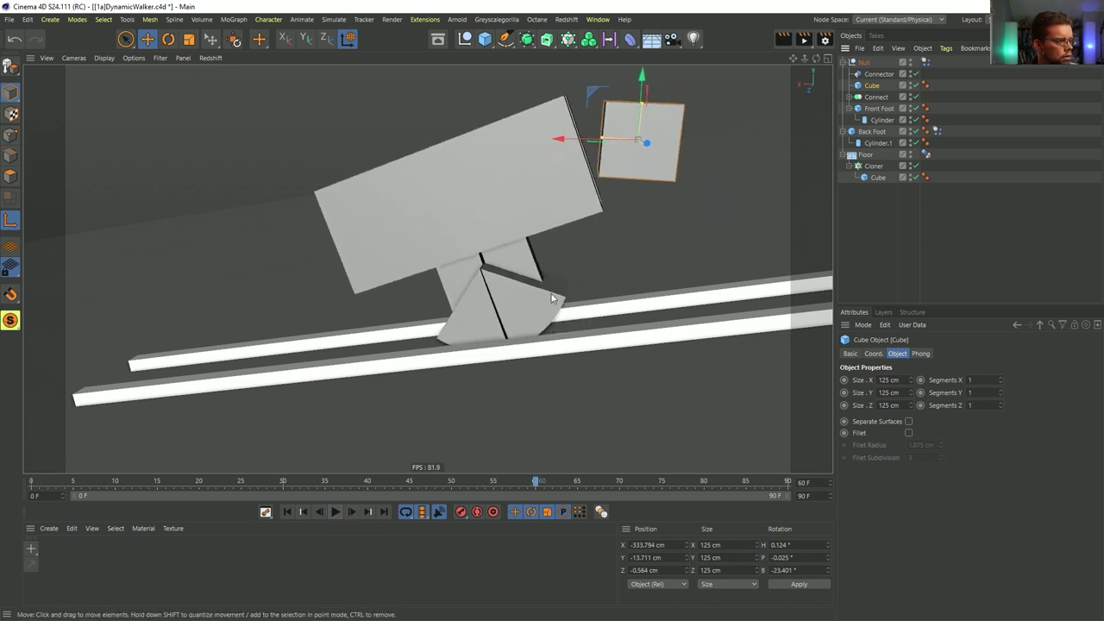
left_click(304, 512)
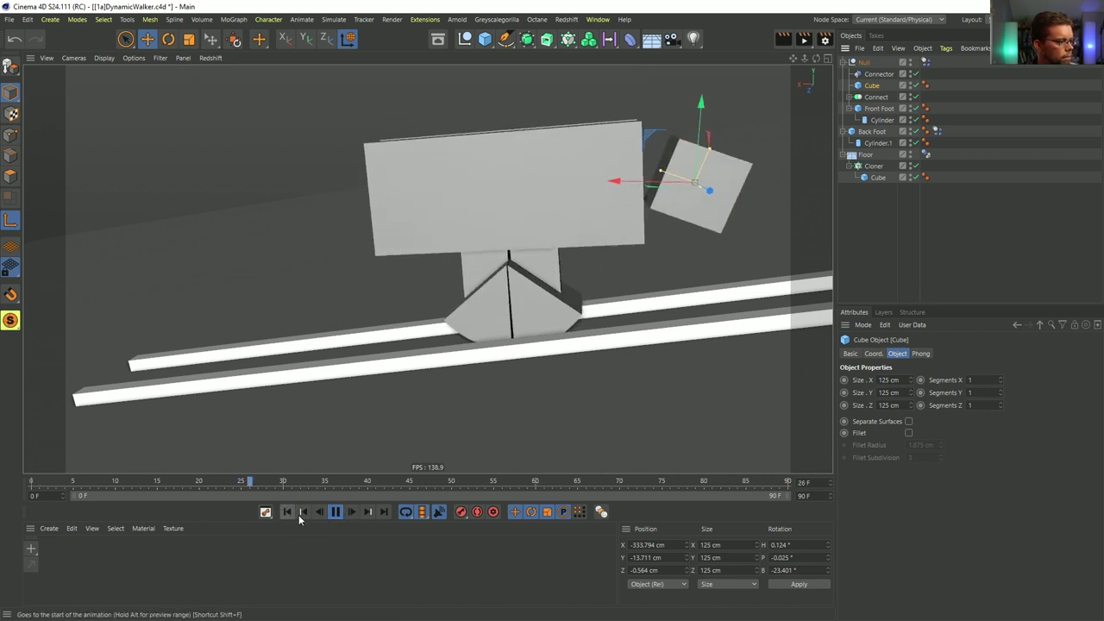
left_click(335, 512)
left_click(289, 511)
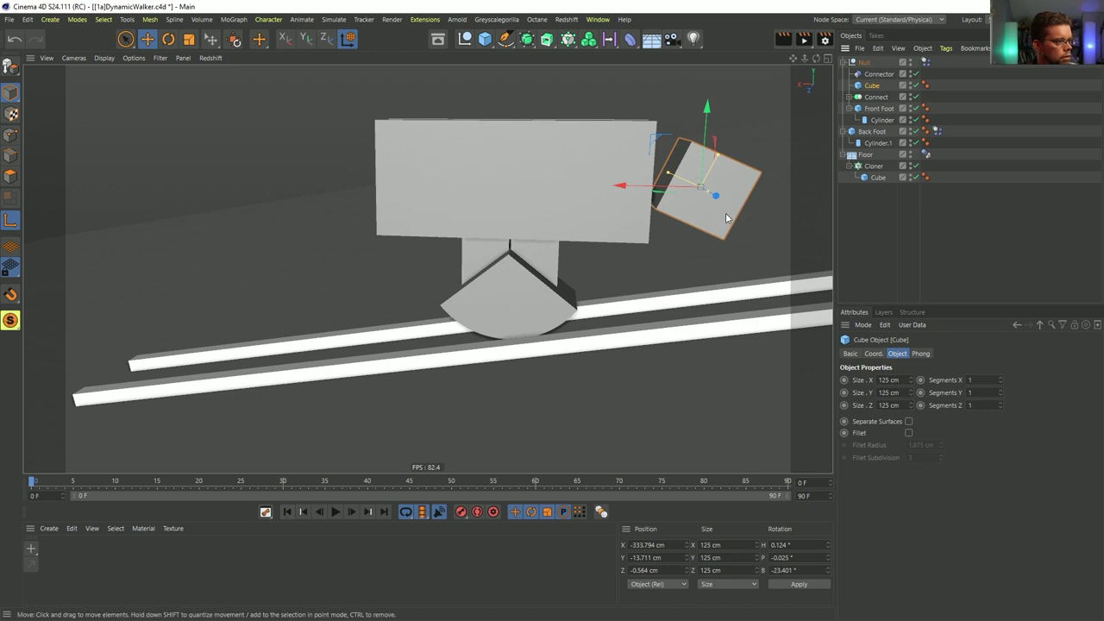
- Move the Cube farther from the body along X to about -414.6 cm, then play and rewind the simulation
left_click_drag(621, 186, 670, 188)
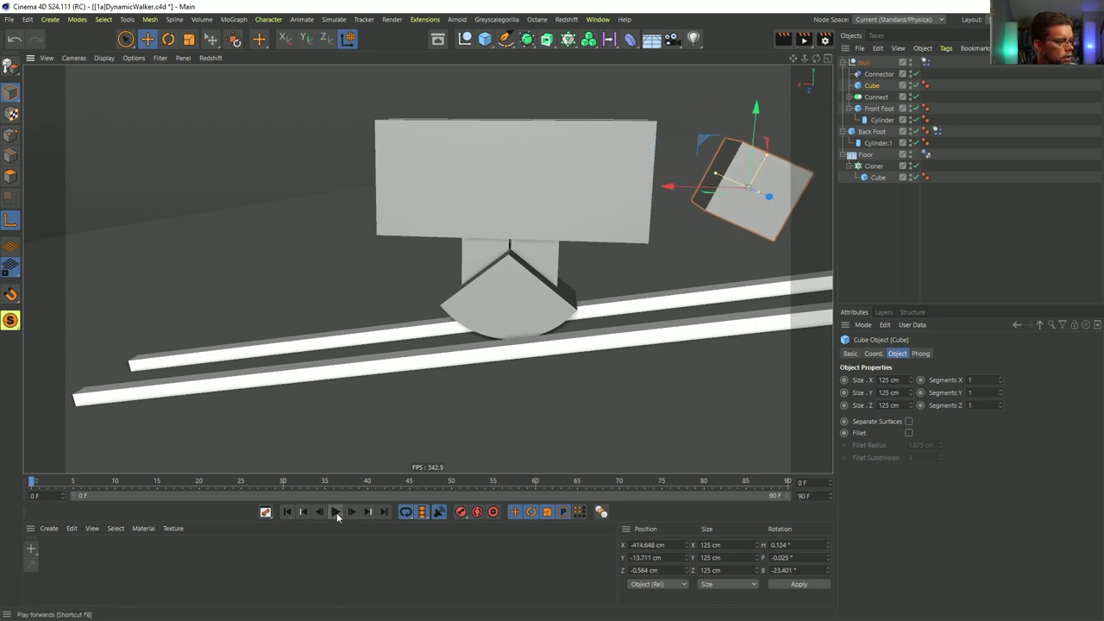
left_click(336, 512)
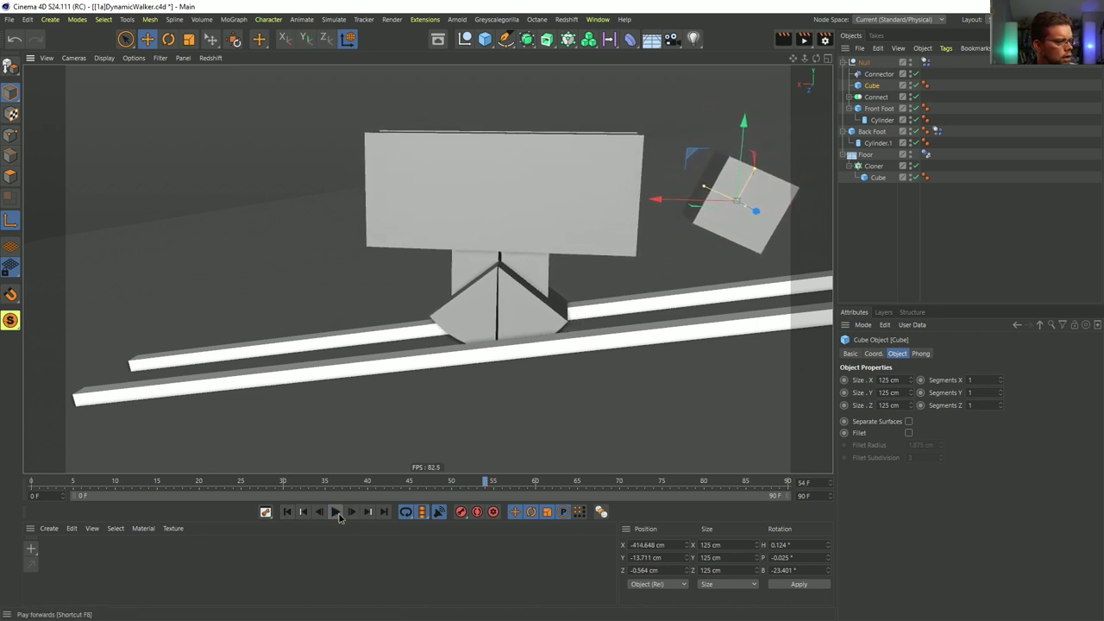
left_click(337, 512)
left_click(289, 512)
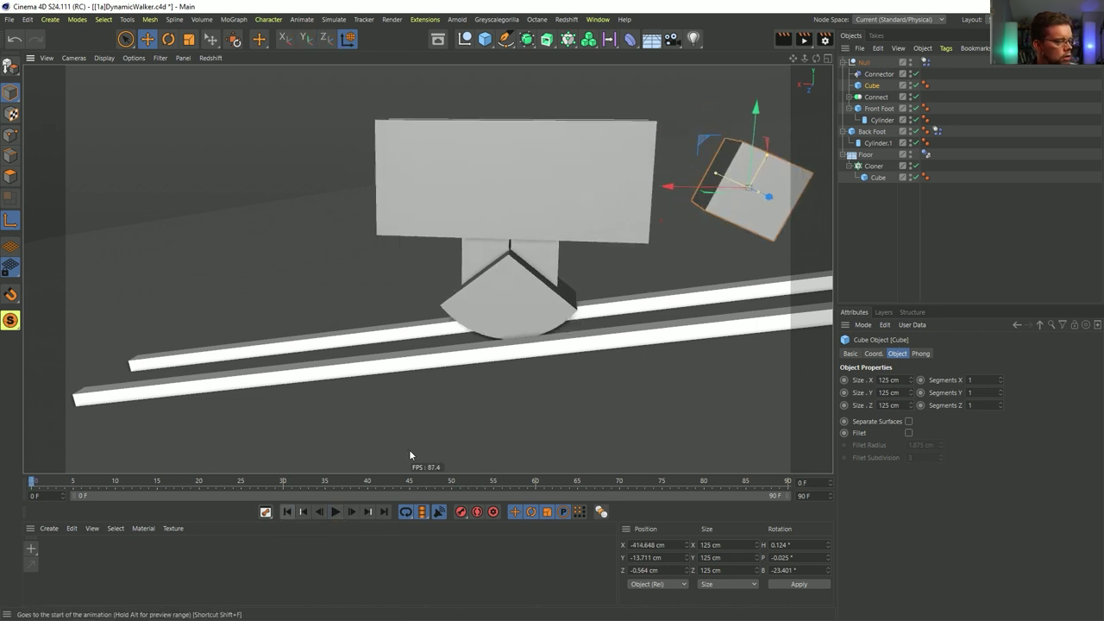
- Set the Floor's dynamics tag Friction to 222 %, then play and rewind the simulation
left_click(926, 154)
right_click(948, 466)
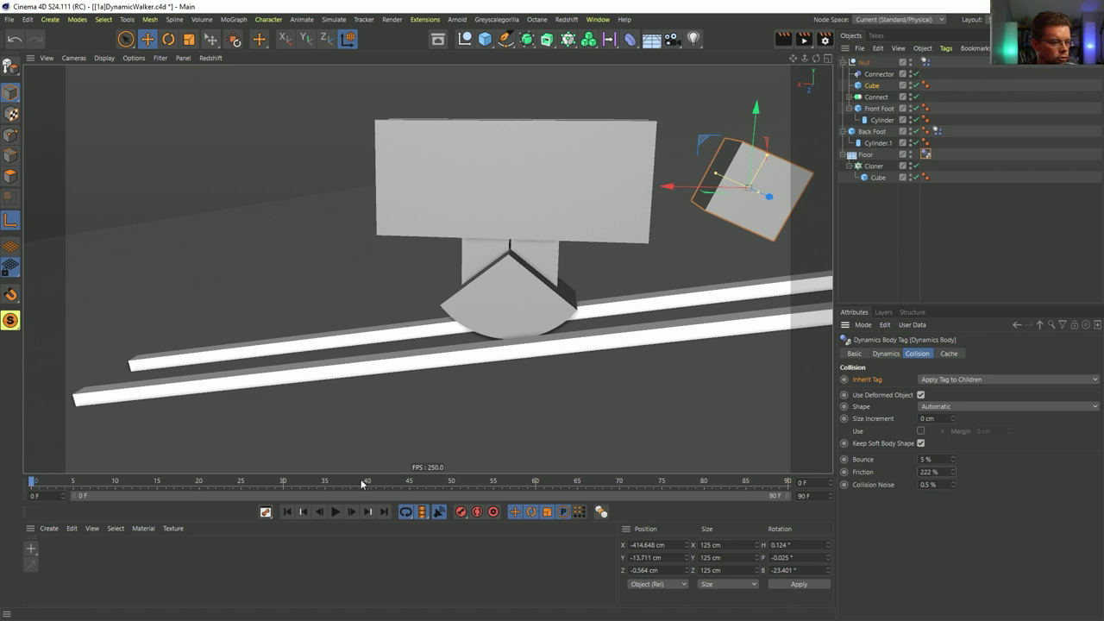
left_click(336, 511)
left_click(336, 514)
left_click(288, 513)
- Set Friction to 222 % on the Null, Back Foot and Floor dynamics tags together, then play and rewind the simulation
left_click(937, 131, "shift")
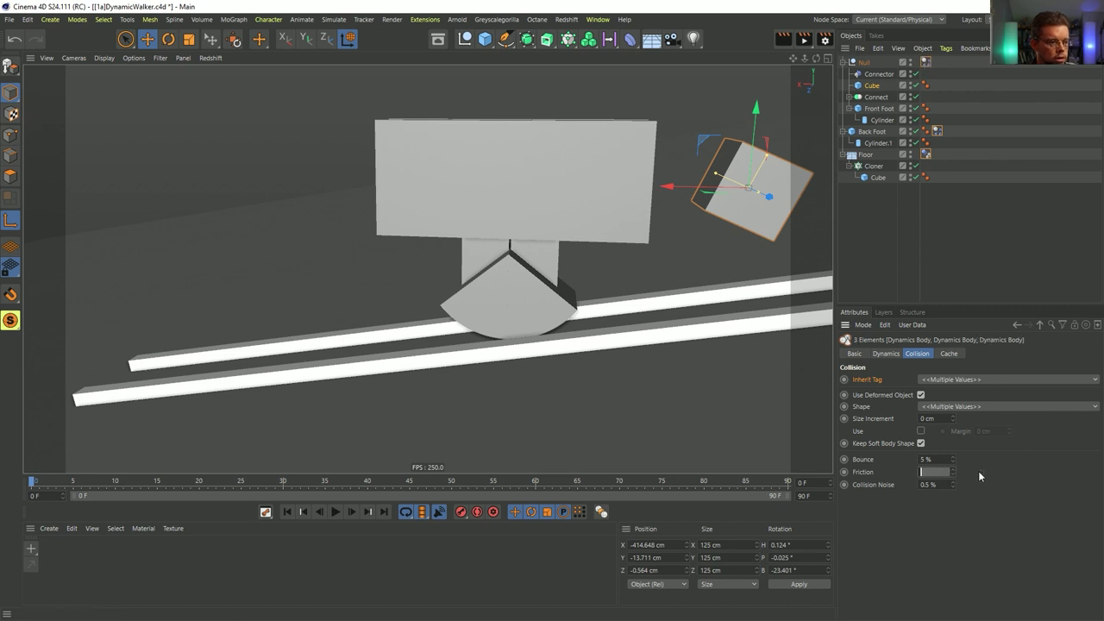
type("222")
key("Return")
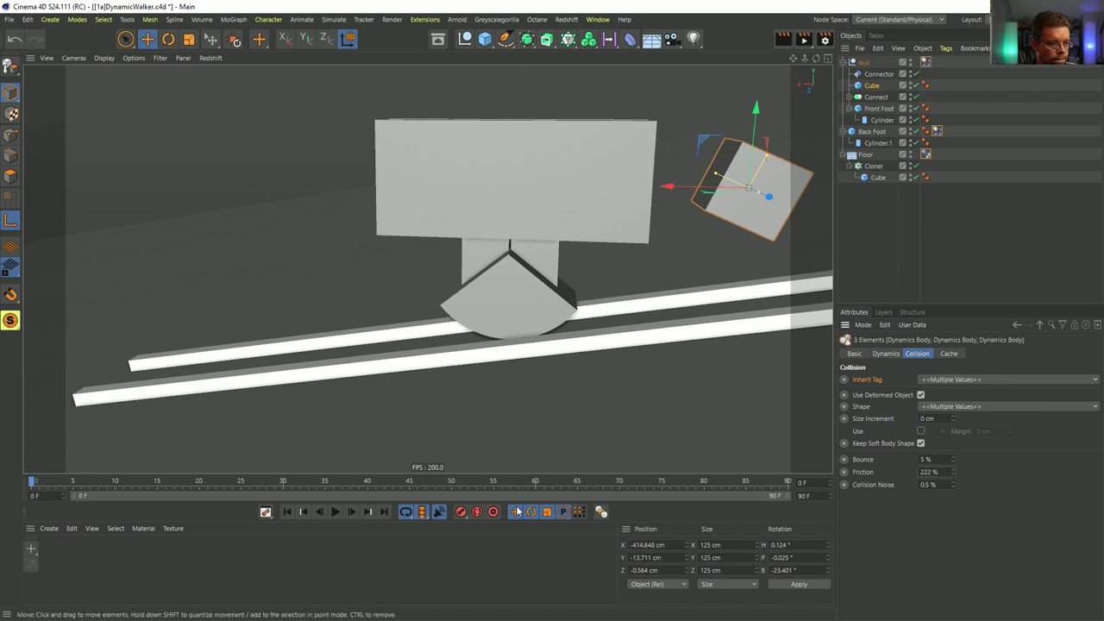
left_click(336, 512)
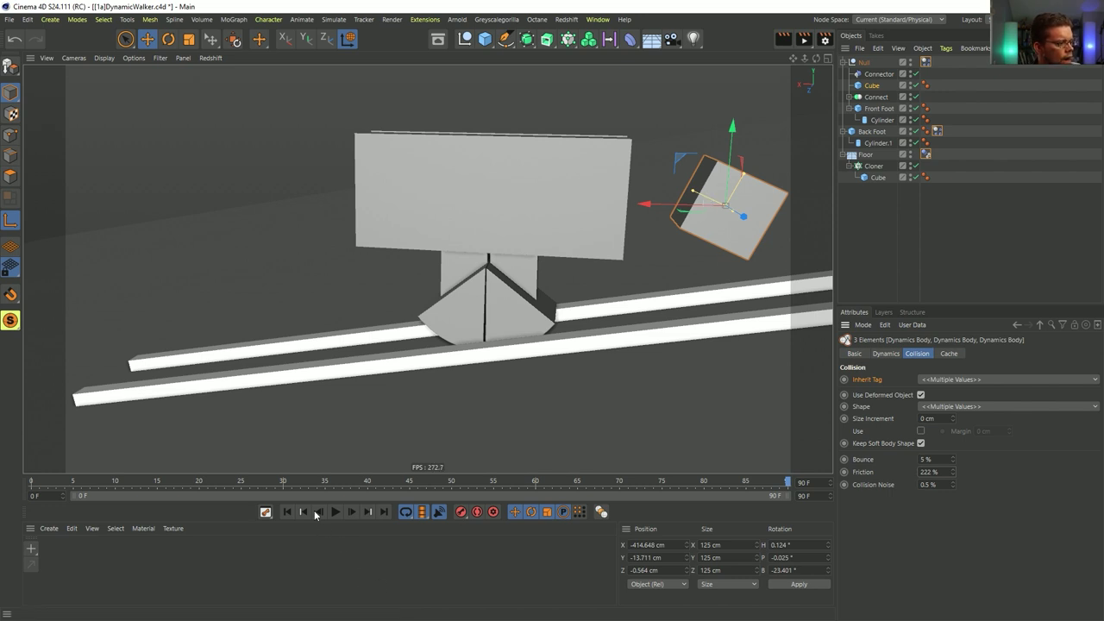
left_click(289, 511)
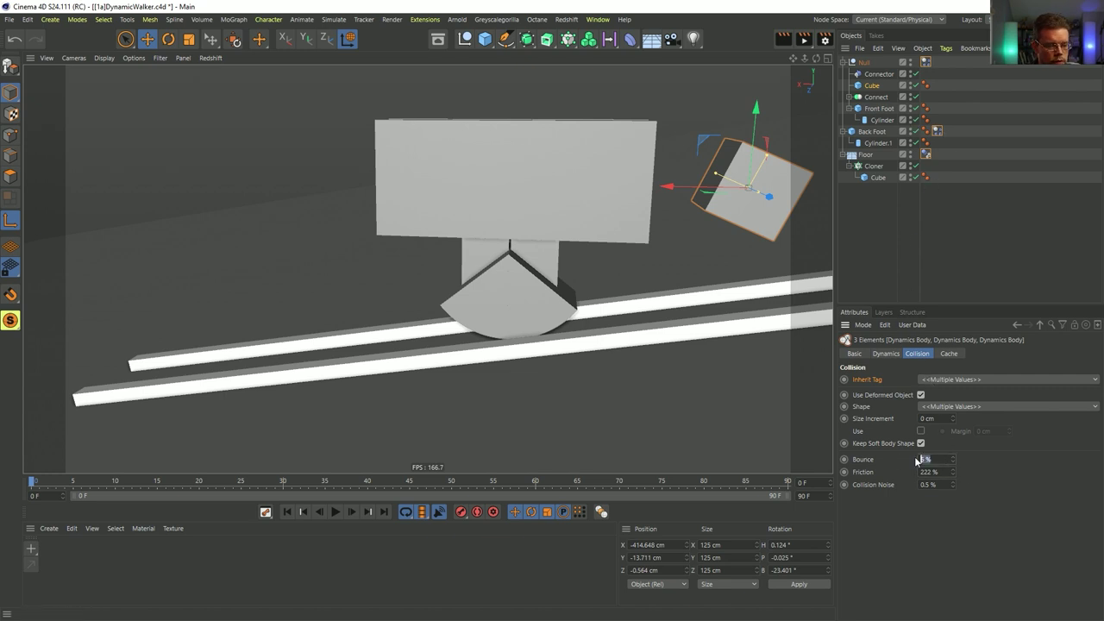
- Set Bounce to 0 % and Friction to 555 % on the Null, Back Foot and Floor dynamics tags
type("555")
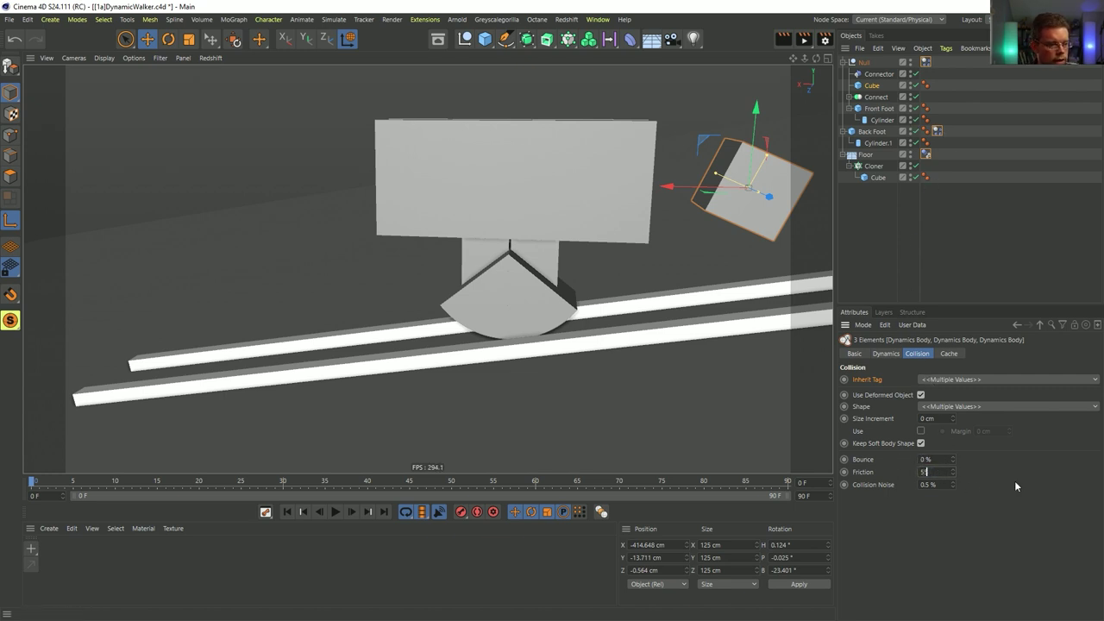
key("Return")
left_click(883, 354)
left_click(855, 354)
left_click(914, 356)
- Show the Dynamics settings of only the Null and Back Foot tags, and play the simulation to inspect the feet on the rails
left_click(925, 156, "ctrl")
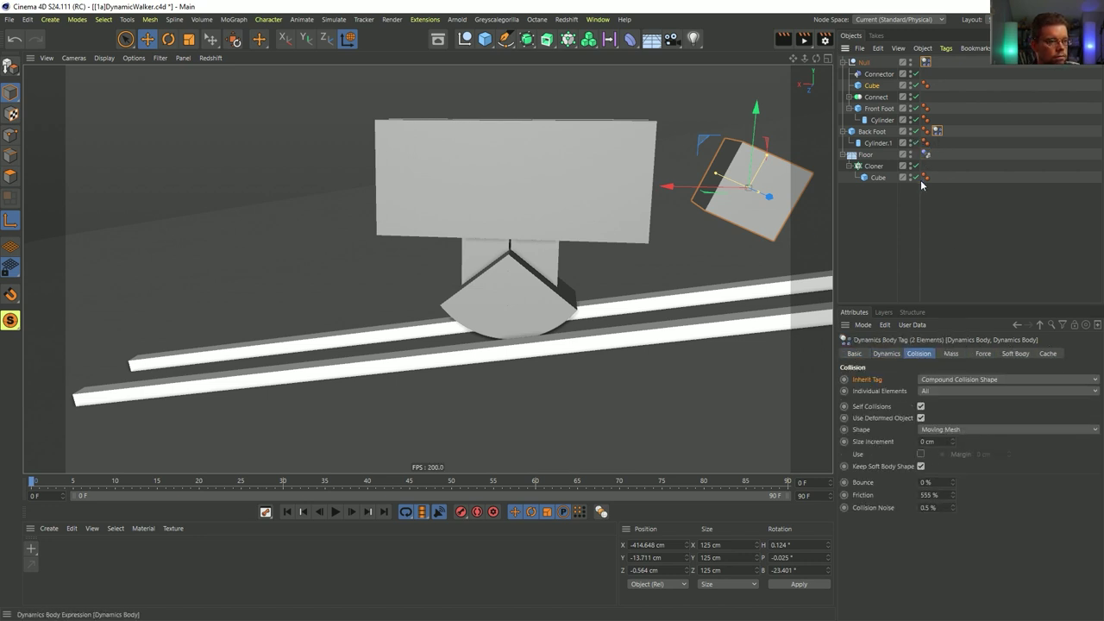
left_click(887, 354)
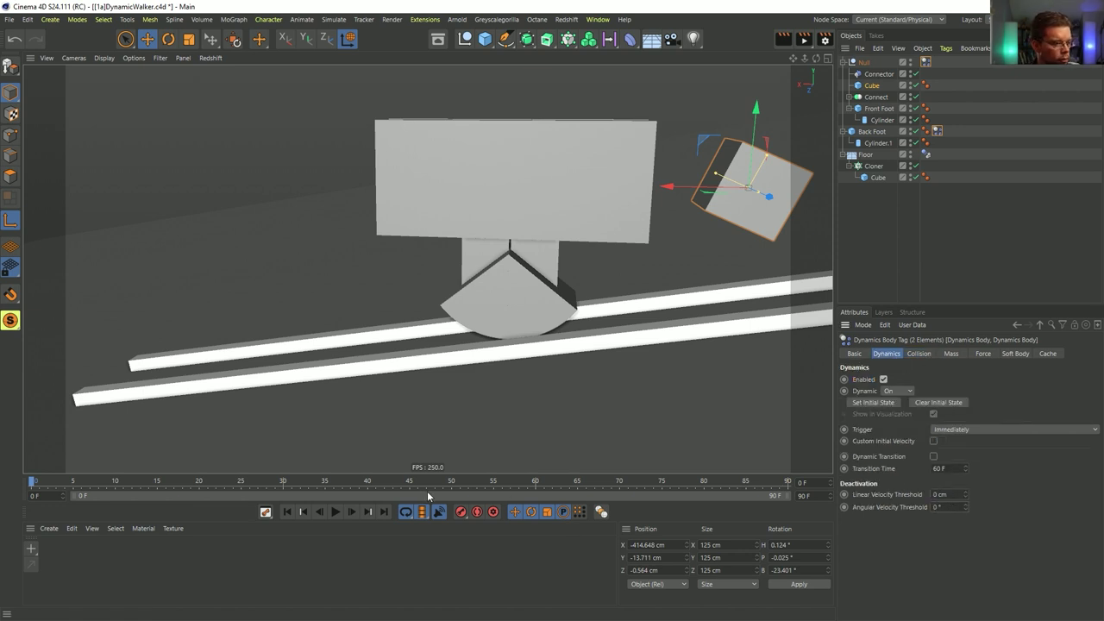
left_click(336, 512)
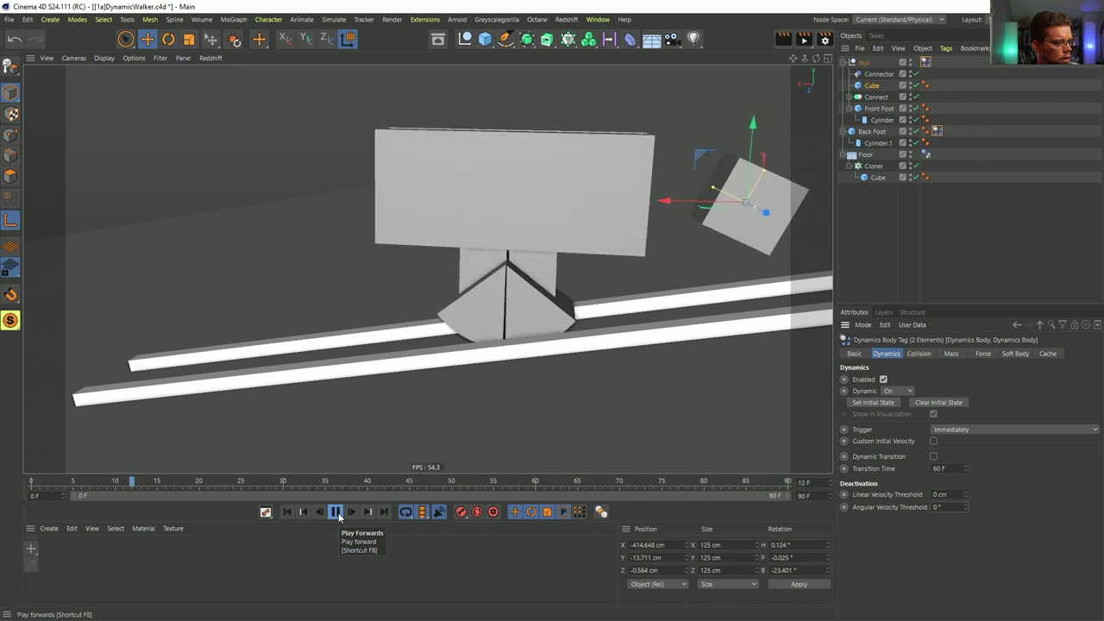
left_click(338, 517)
left_click_drag(493, 324, 530, 317, "alt")
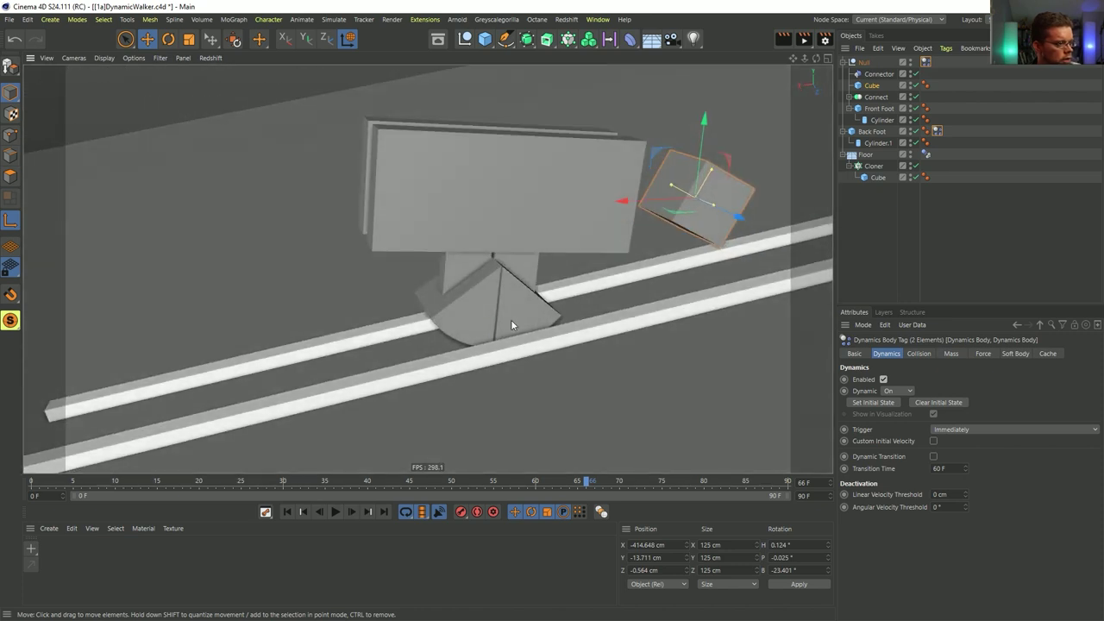
left_click(301, 512)
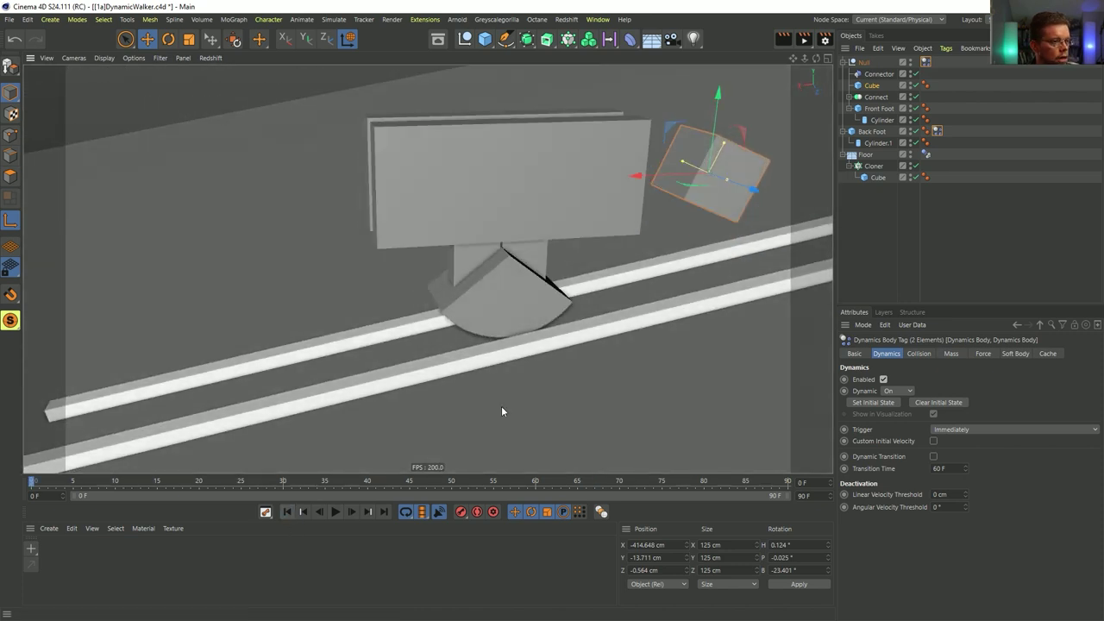
- Disable the Cloner that makes the rails and play the simulation without them
left_click(915, 169)
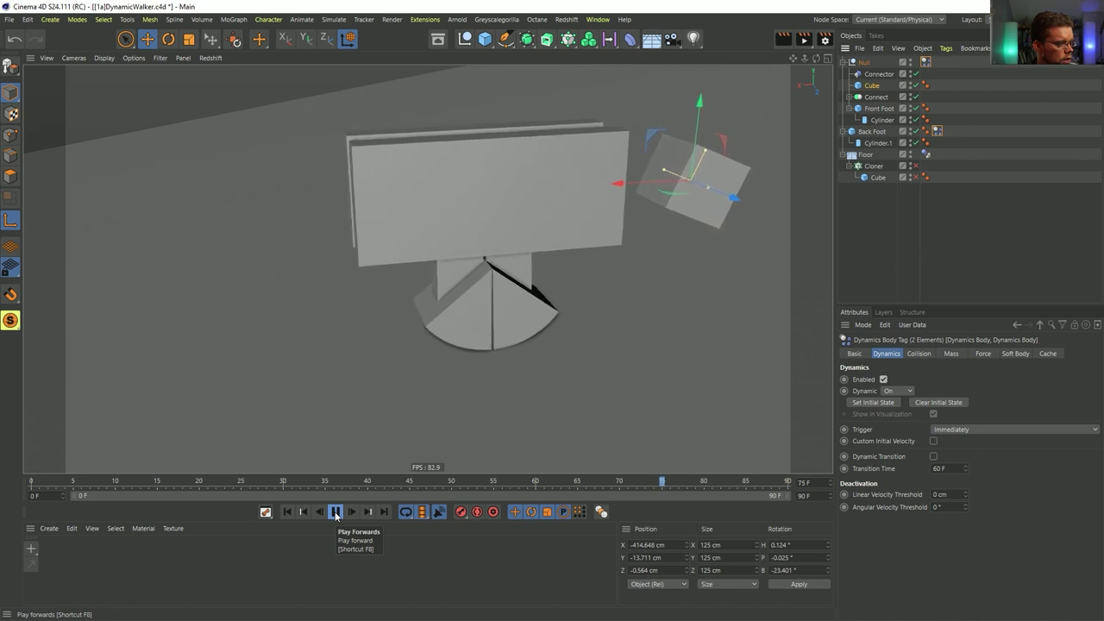
left_click(335, 511)
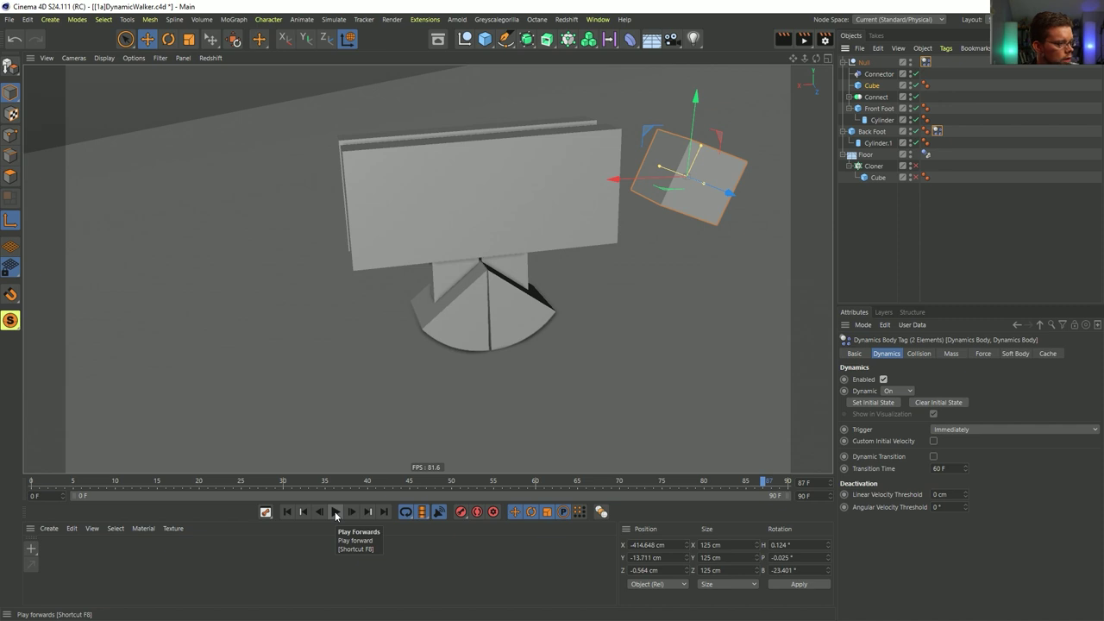
- Move the Connector hinge along X to about 5 cm, then play the simulation and rewind it
left_click_drag(491, 288, 473, 288, "alt")
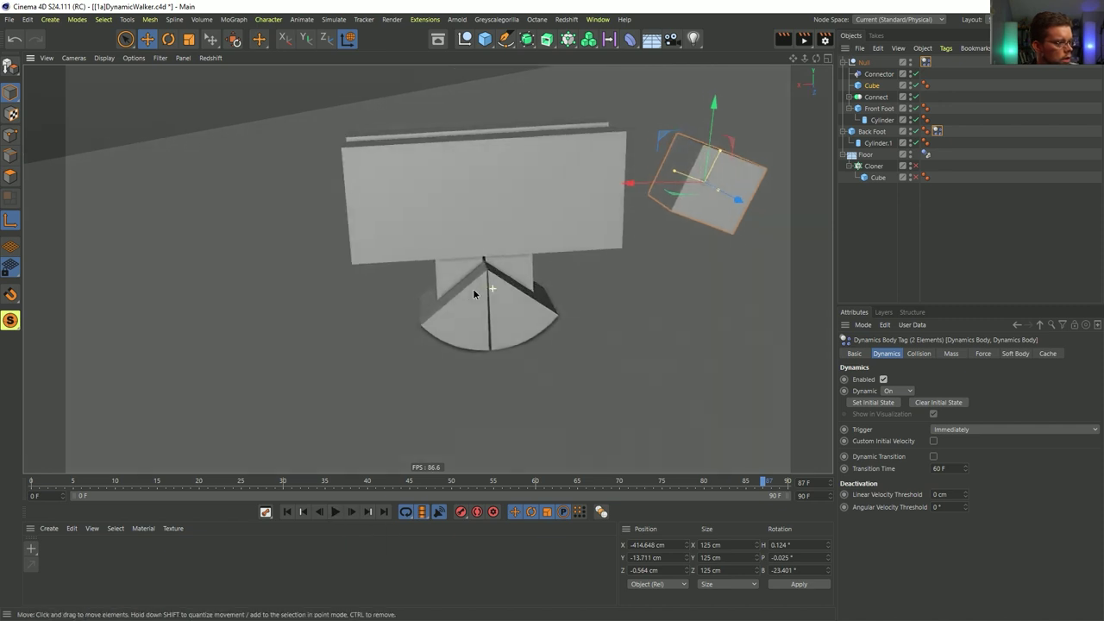
left_click(286, 511)
left_click(877, 74)
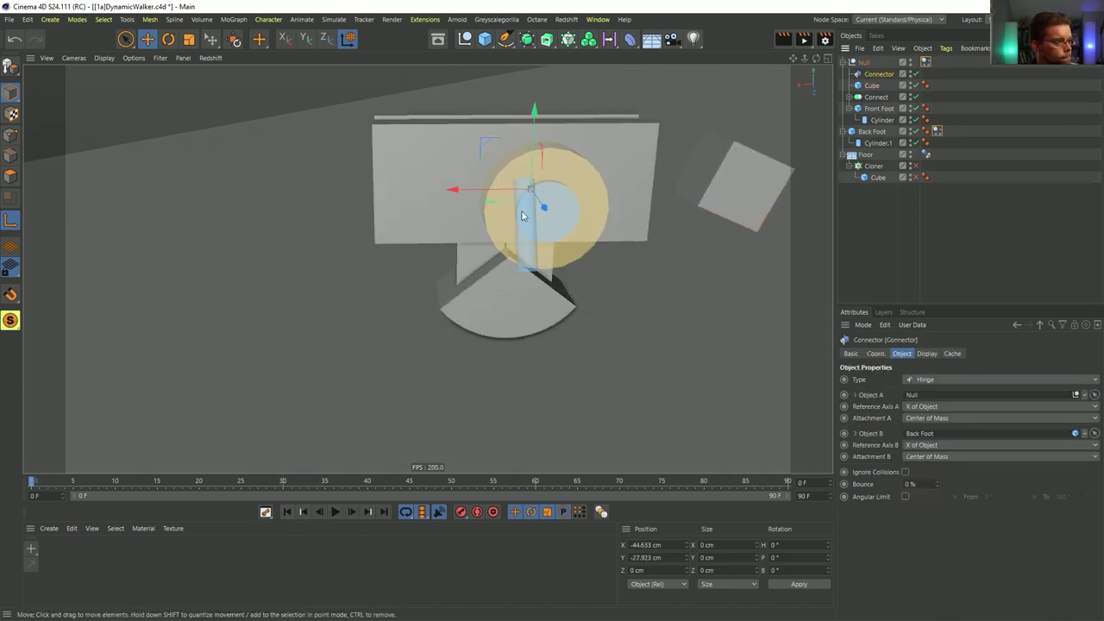
left_click_drag(486, 194, 462, 198)
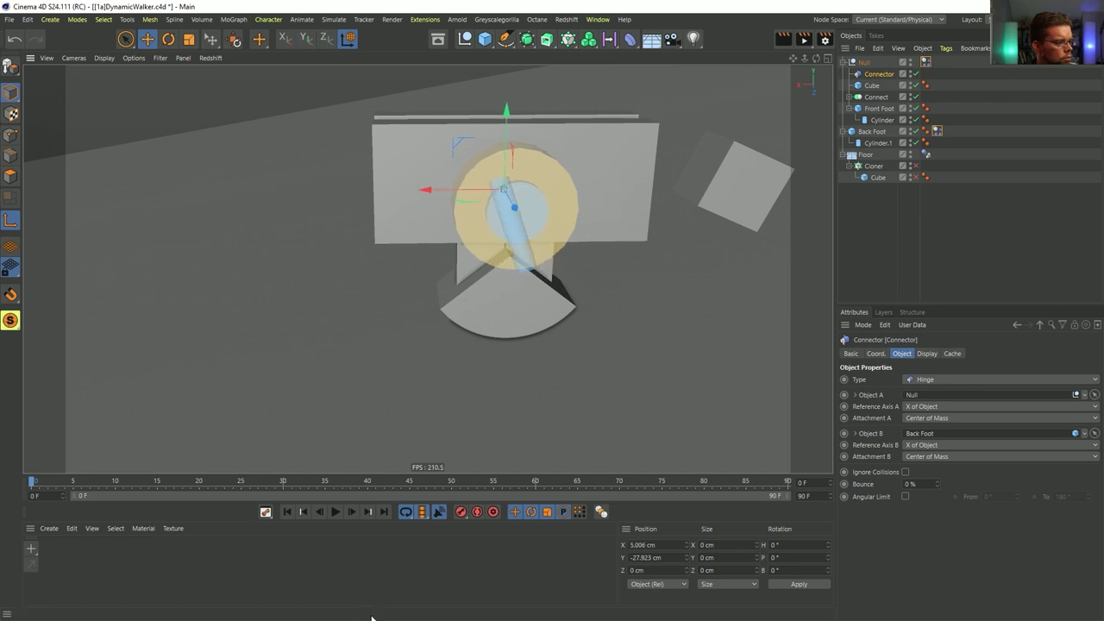
left_click(343, 514)
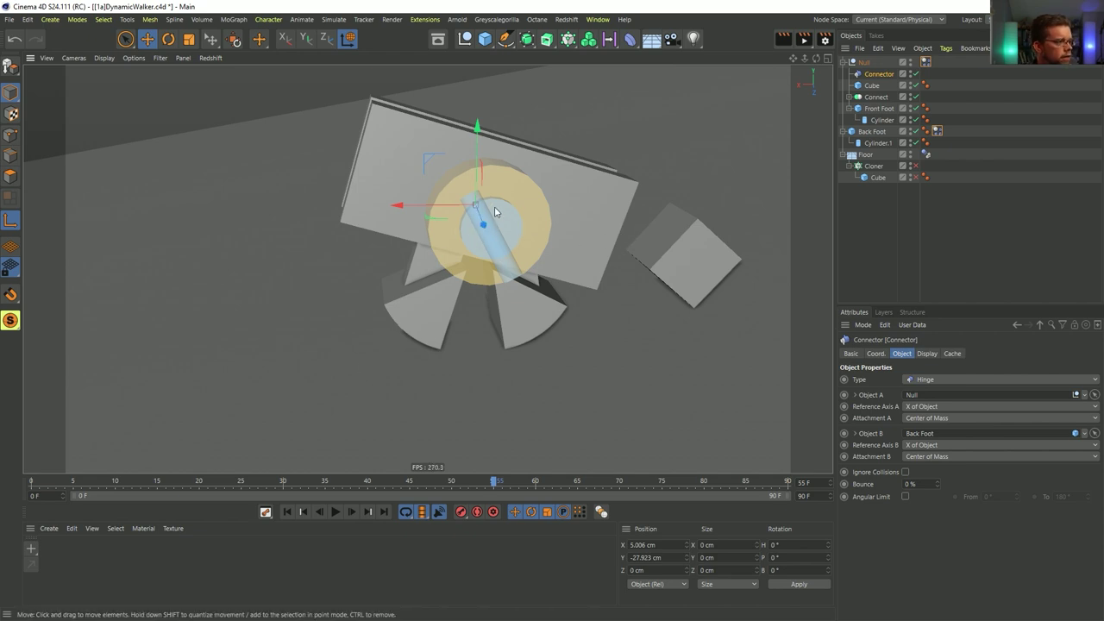
left_click(287, 511)
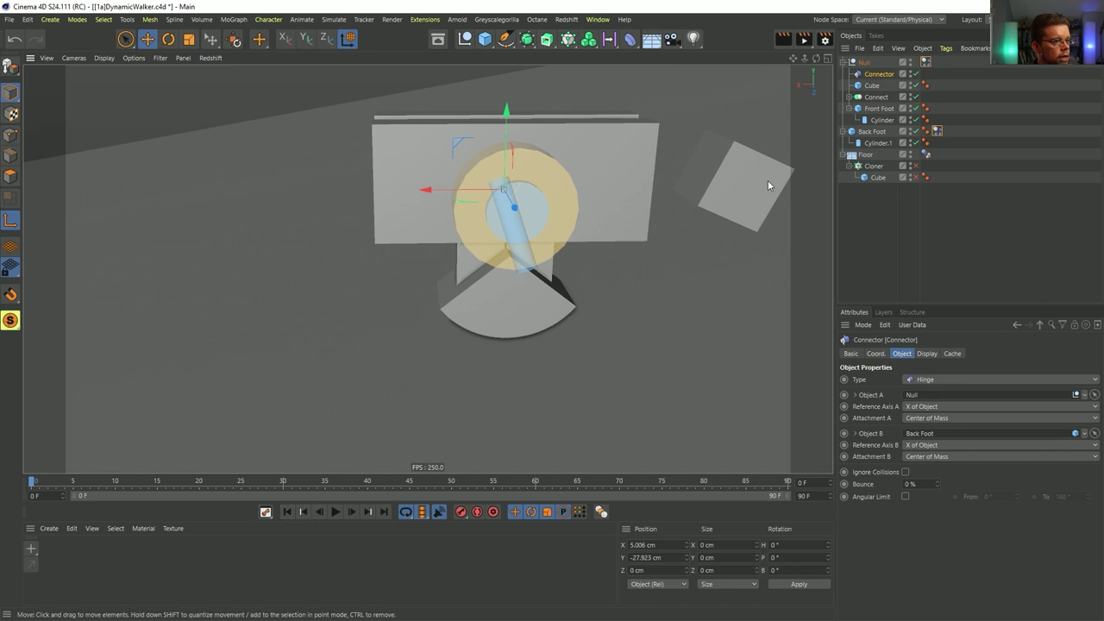
- Move the counterweight Cube under the Null to about X -361 cm and Y 1.3 cm, then play and rewind the simulation
left_click(742, 182)
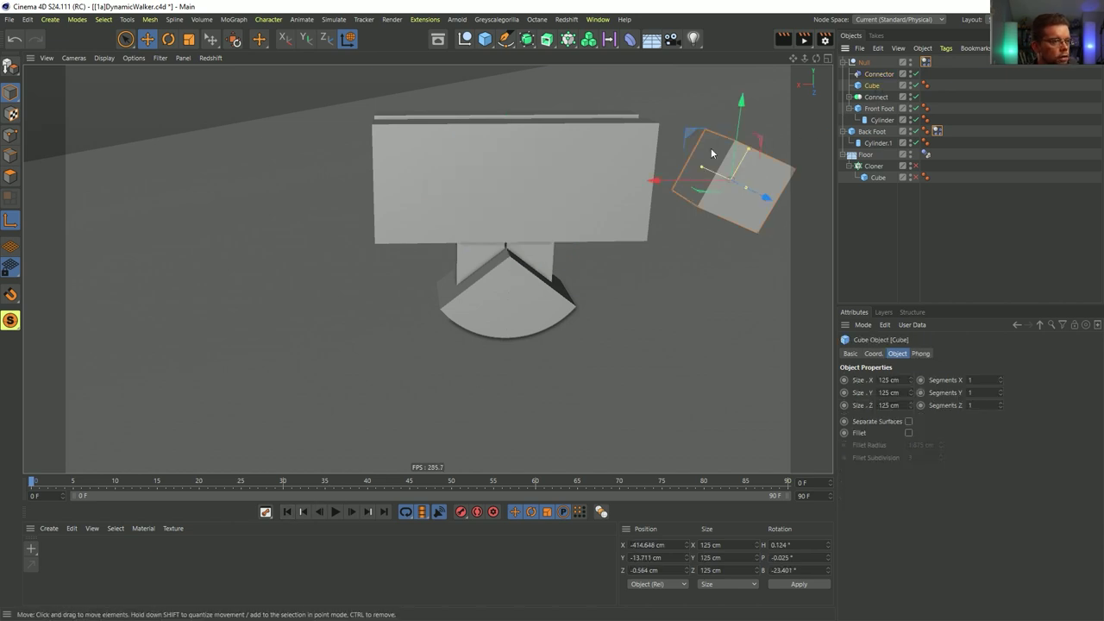
left_click_drag(692, 129, 664, 124)
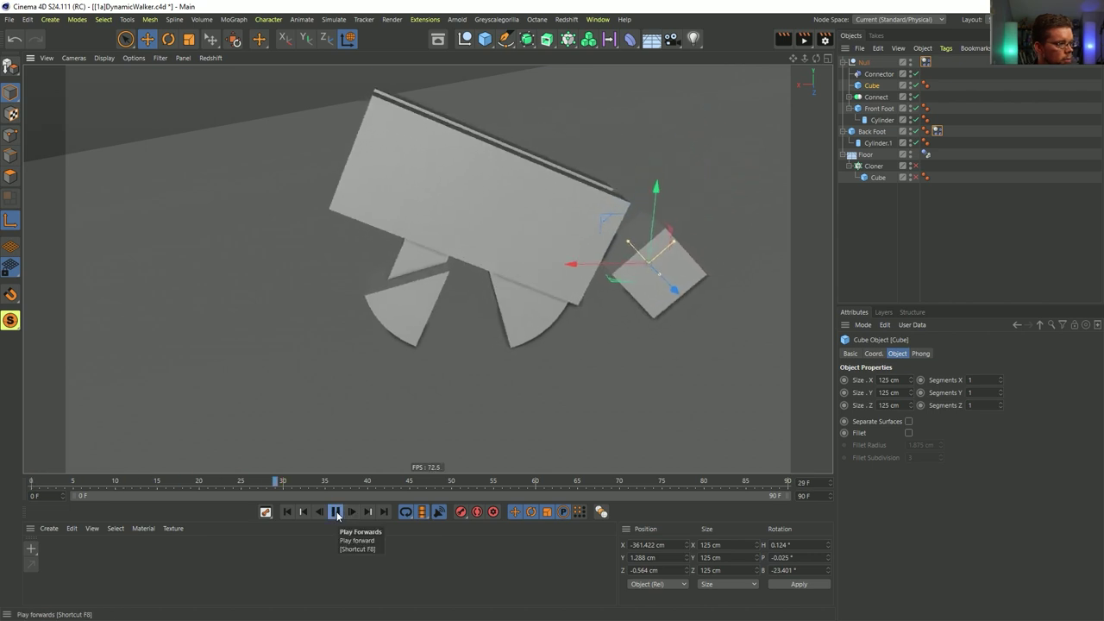
left_click(337, 511)
left_click(337, 512)
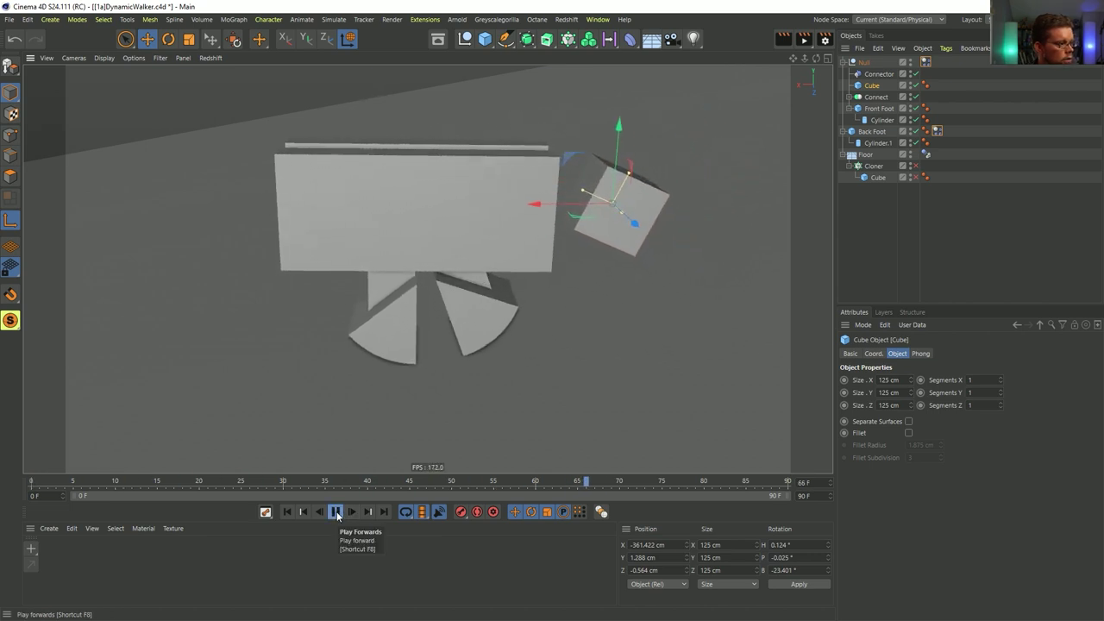
left_click(336, 513)
left_click(288, 513)
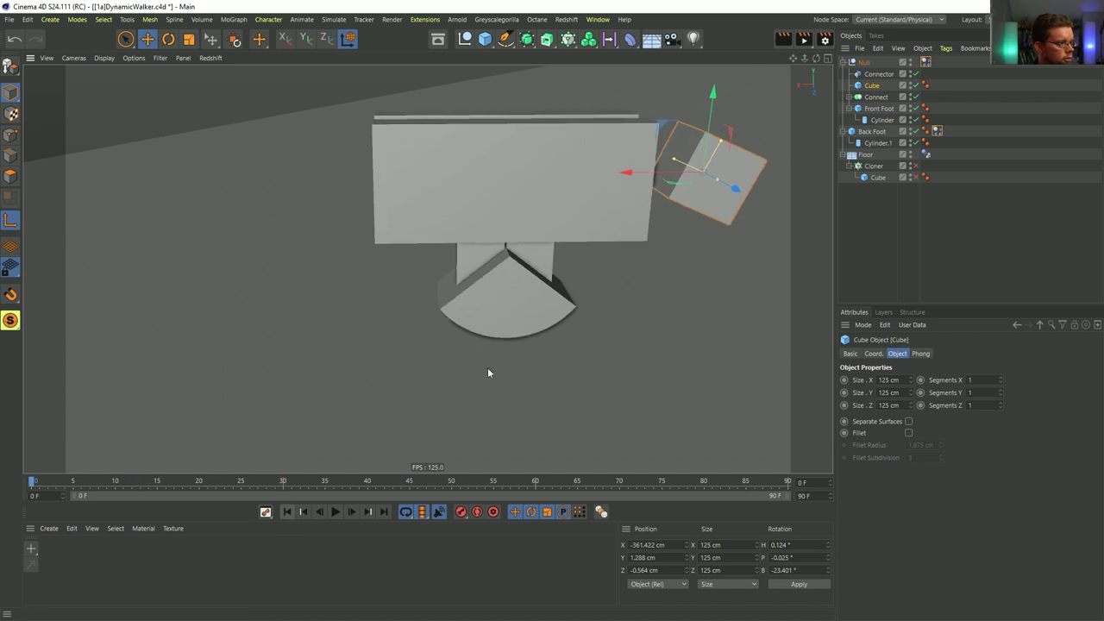
- Move the counterweight Cube along X to about -338 cm and play the simulation
left_click_drag(639, 170, 625, 171)
left_click(337, 512)
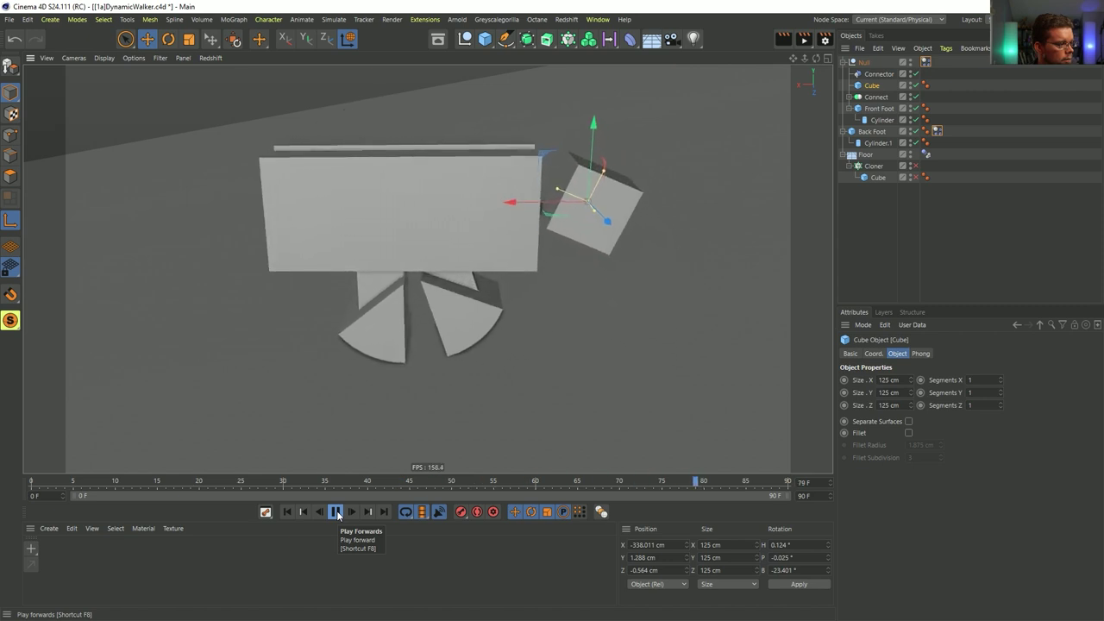
left_click(337, 512)
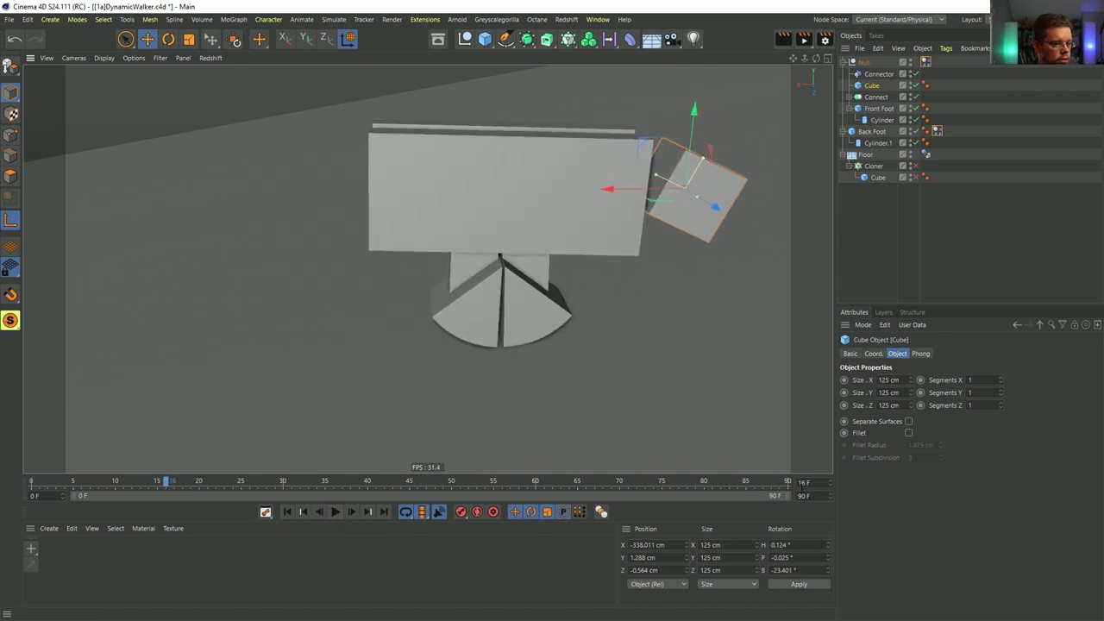
- Extend the timeline's end to 999 F and replay the walker simulation several times from the first frame
type("999")
key("Return")
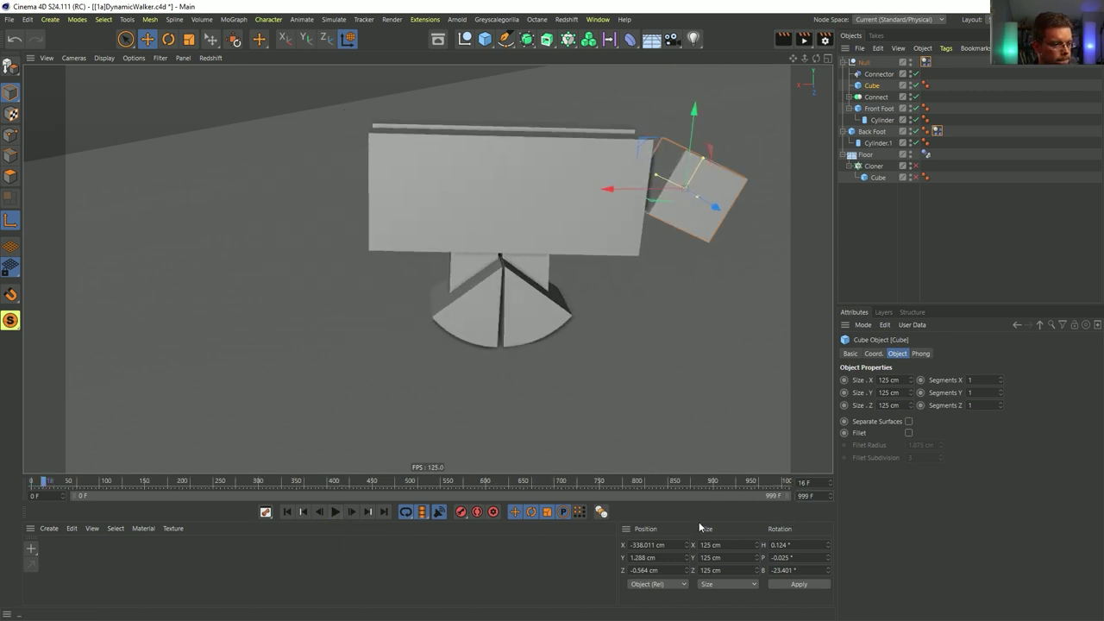
left_click(288, 512)
left_click(337, 511)
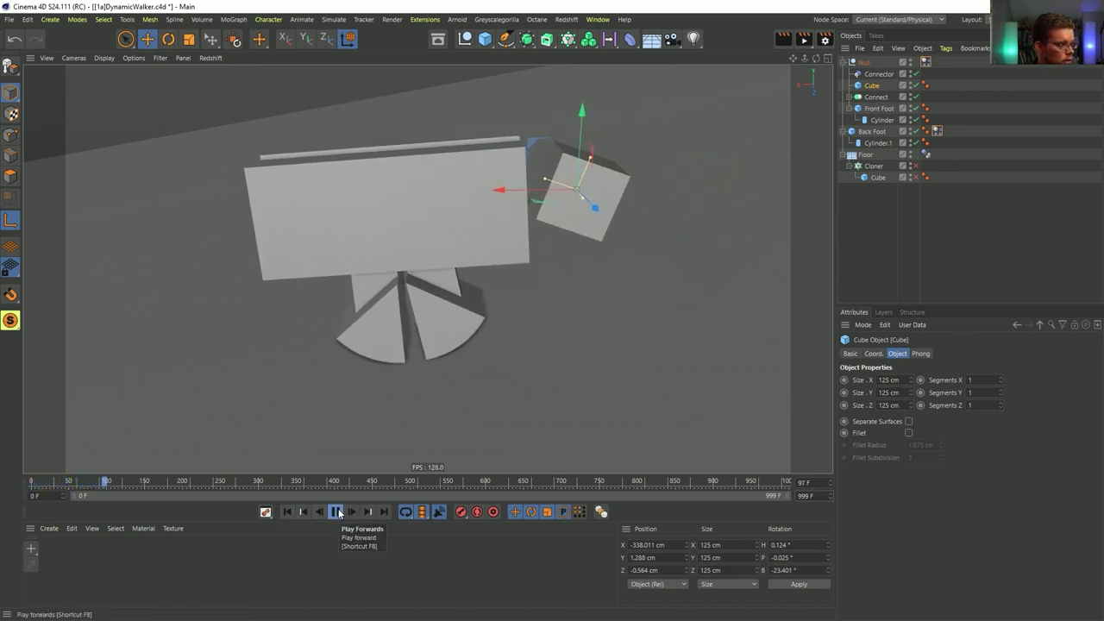
left_click(337, 512)
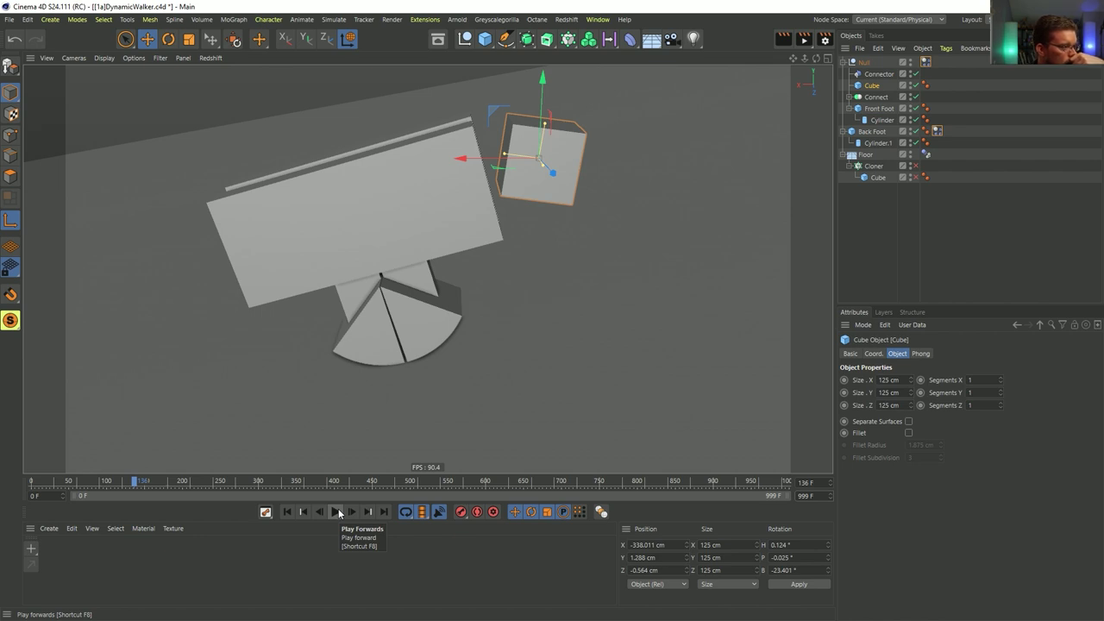
left_click(336, 511)
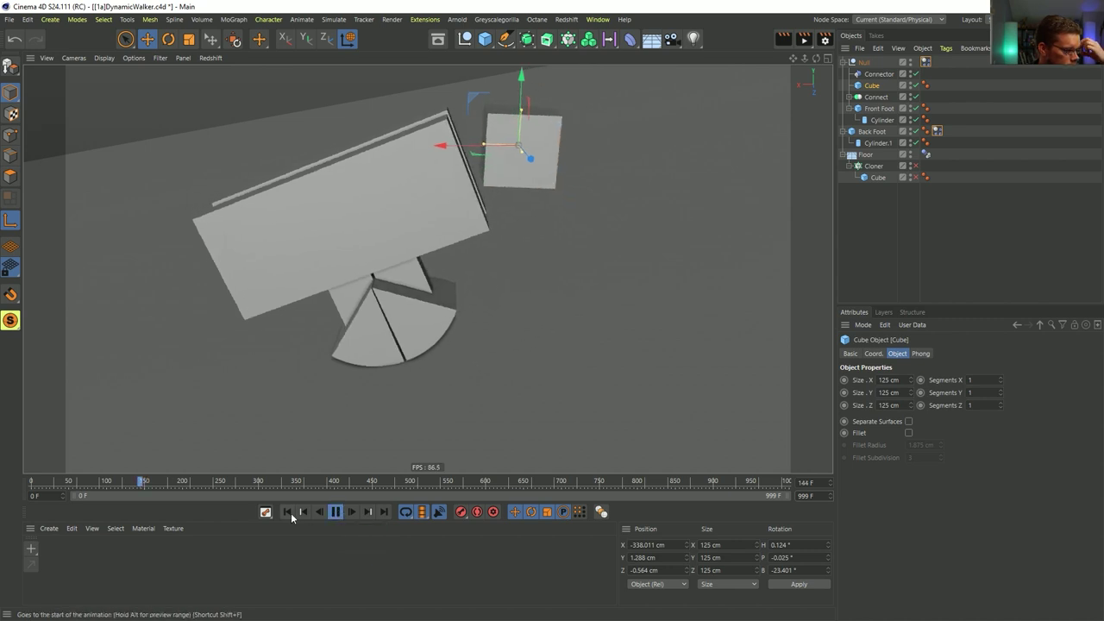
left_click(287, 511)
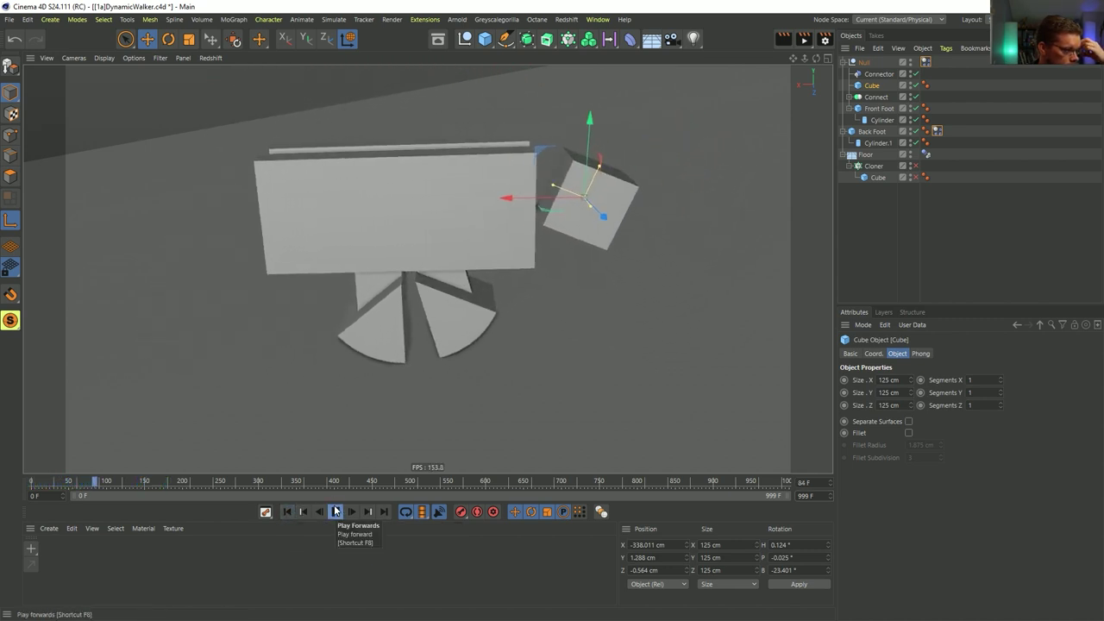
left_click(336, 512)
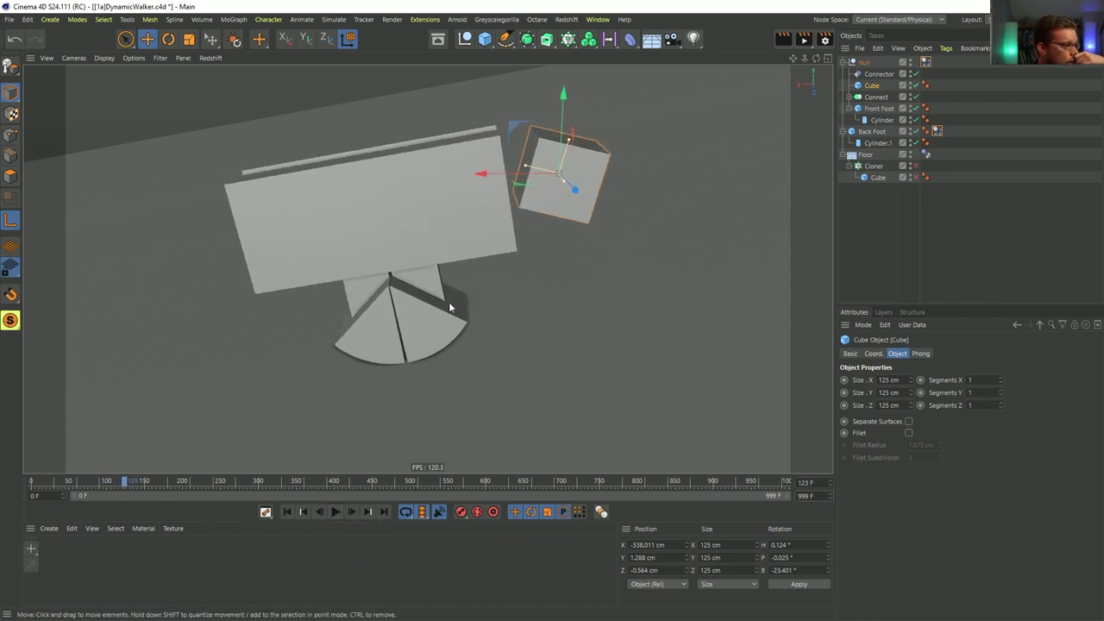
left_click(288, 511)
left_click(336, 512)
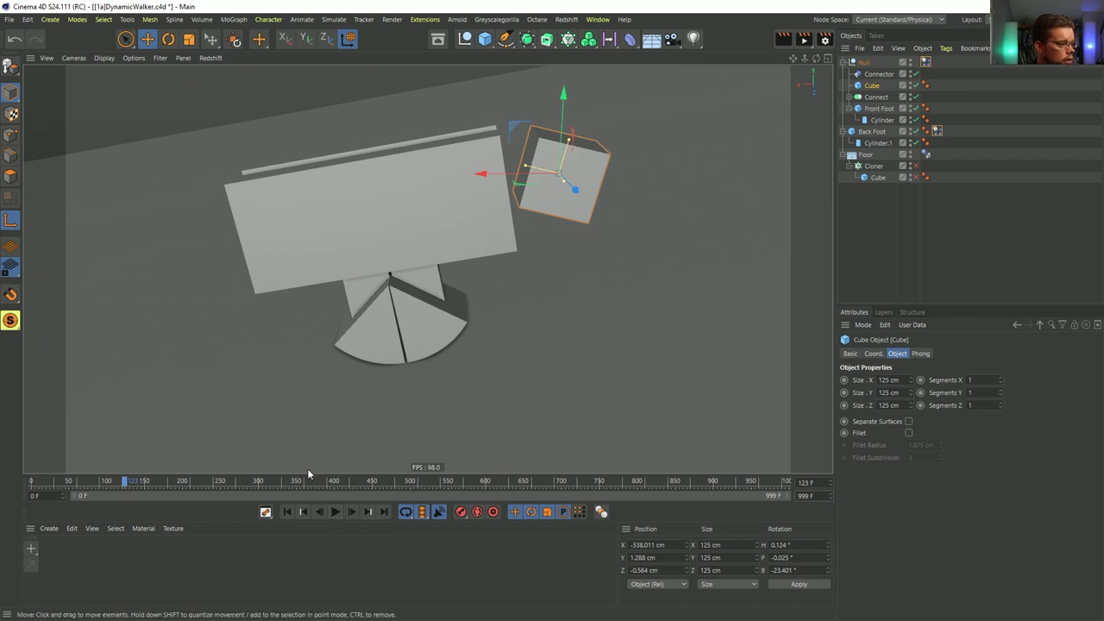
- Try the counterweight Cube at about -350 cm on X, playing the simulation and rewinding it
key("shift+f")
left_click_drag(641, 173, 647, 170)
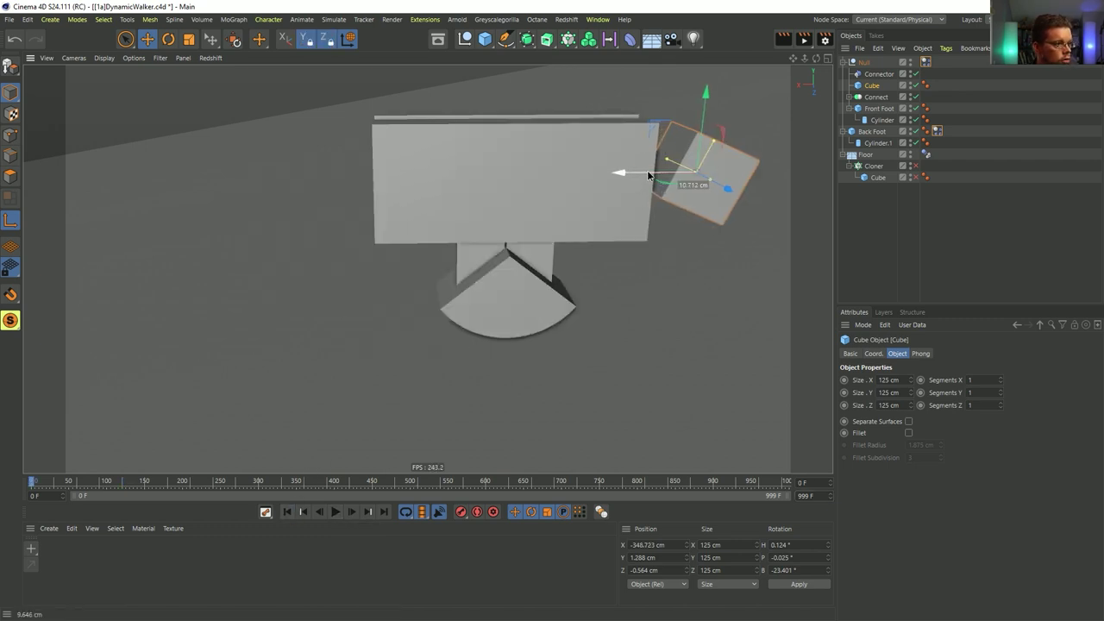
left_click(334, 513)
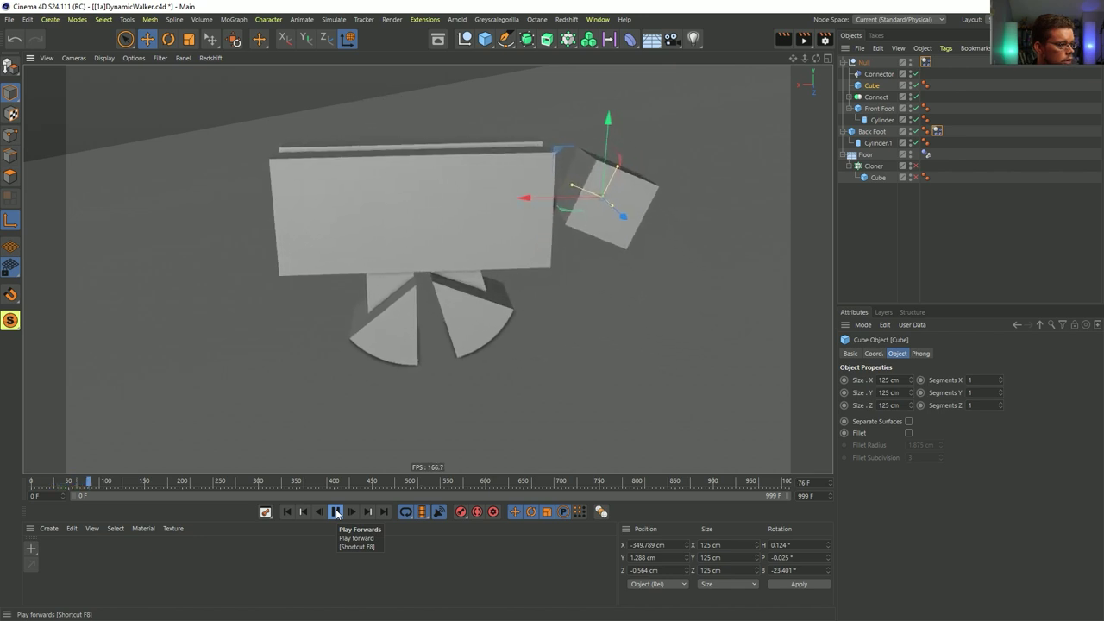
left_click(334, 512)
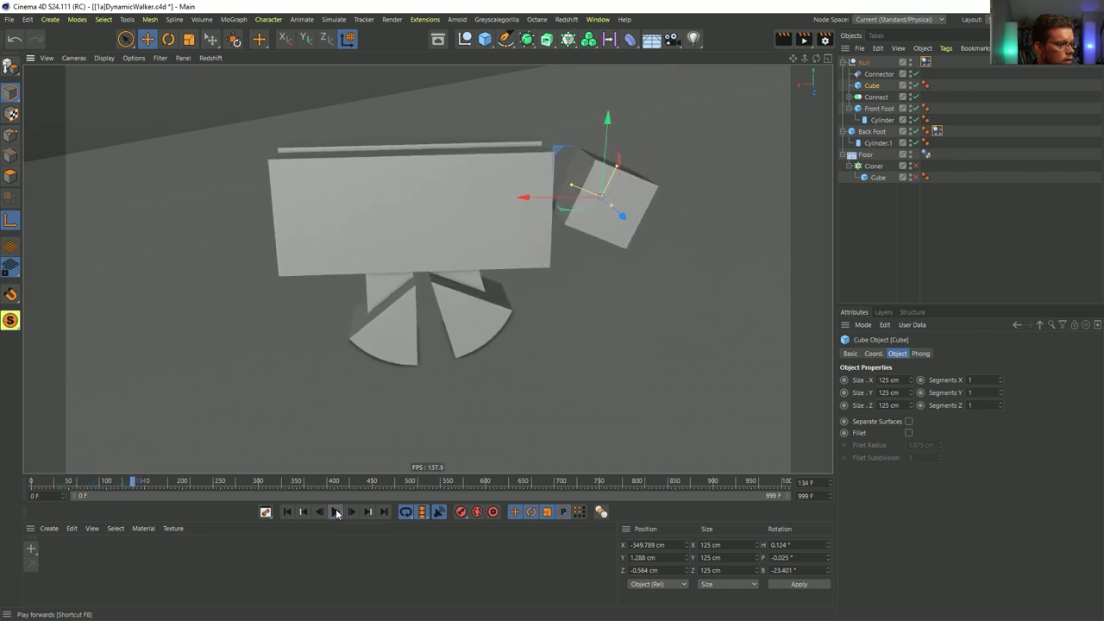
left_click(287, 512)
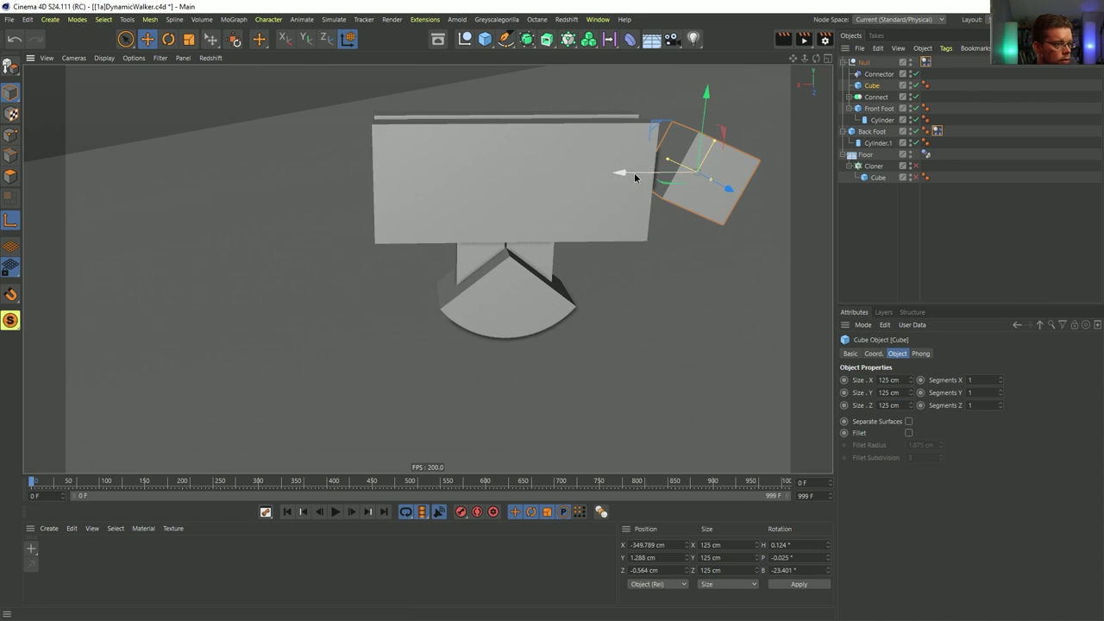
- Try the counterweight Cube at about -343 cm on X with another simulation run and rewind
left_click(335, 512)
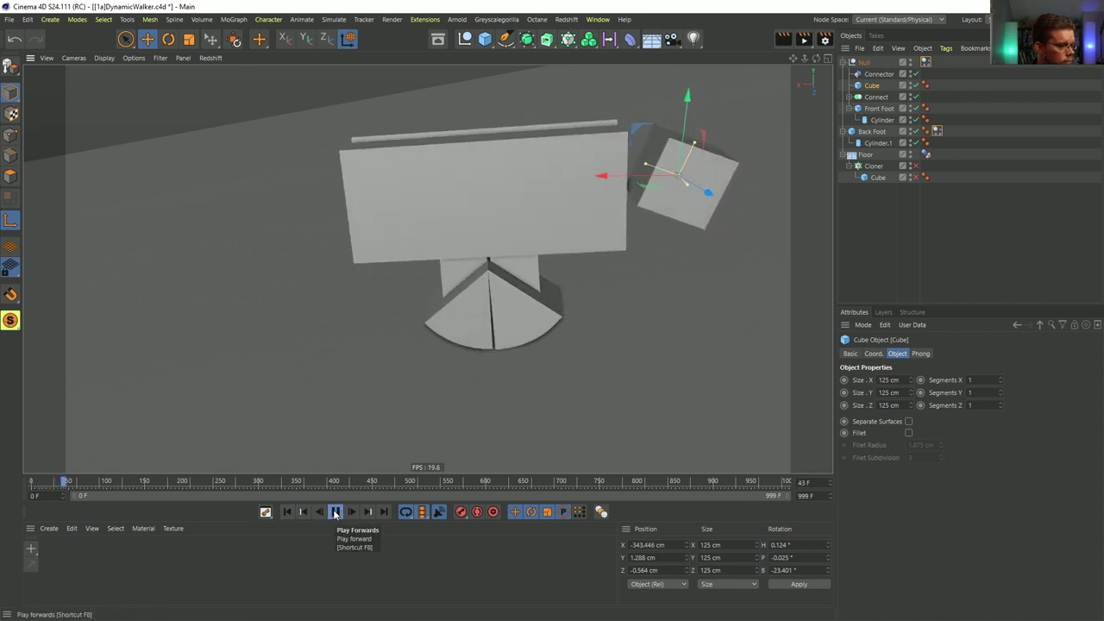
left_click(334, 513)
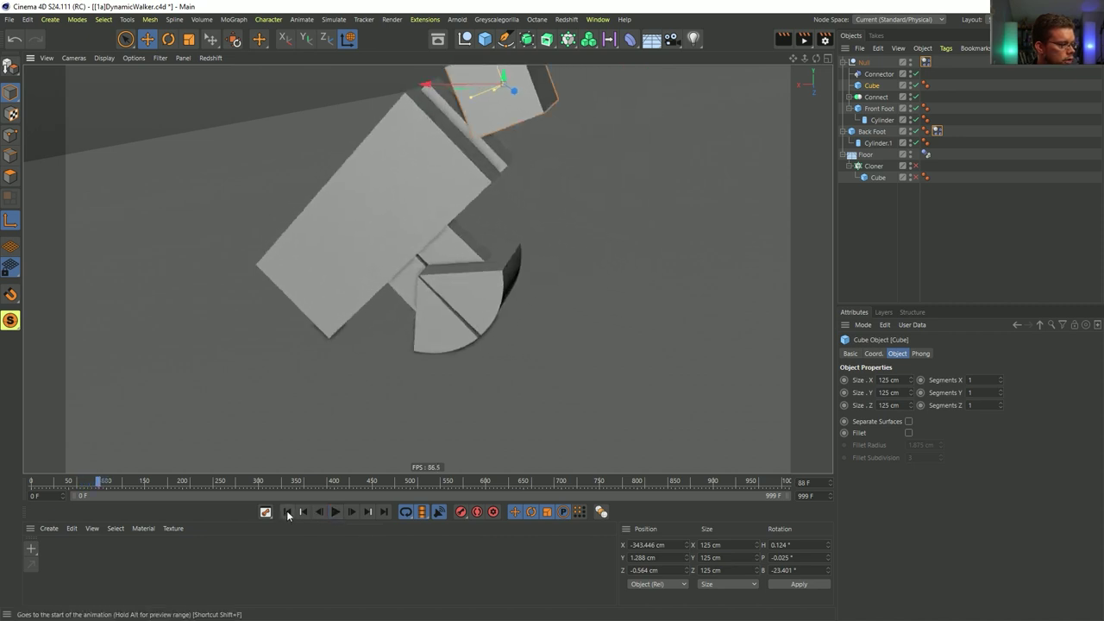
left_click(287, 513)
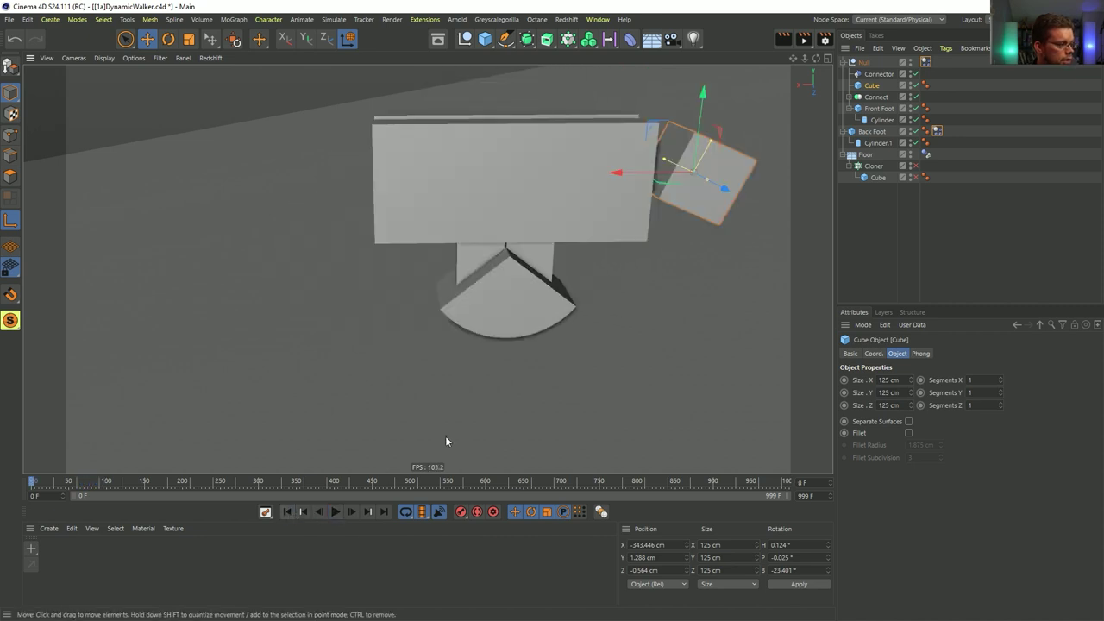
- Undo the last counterweight moves back to about -338 cm on X, then play and rewind the simulation
left_click(338, 512)
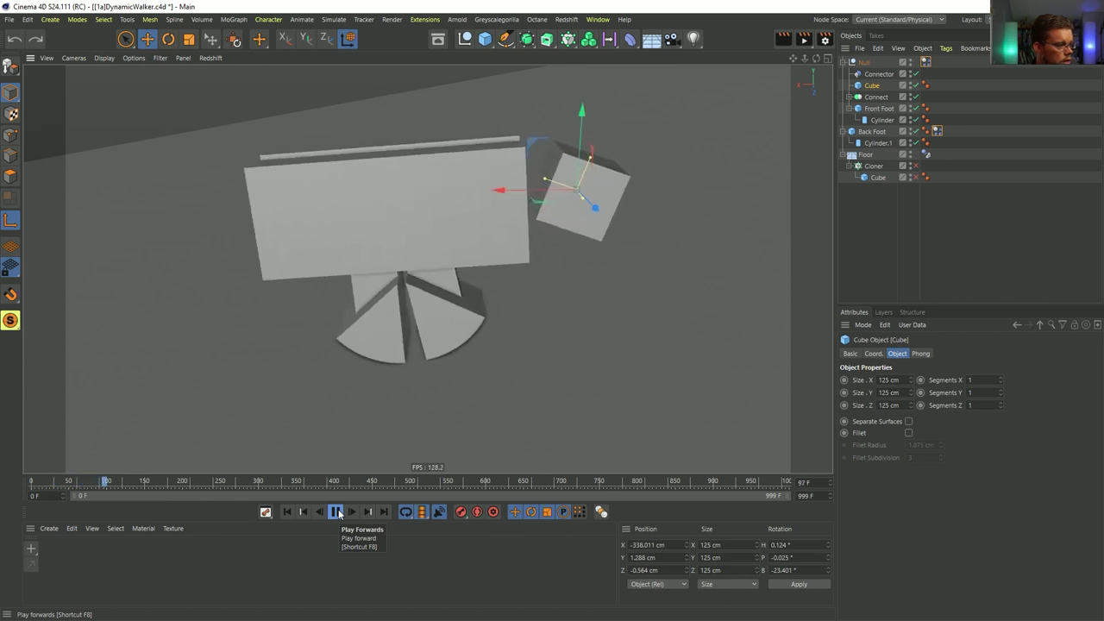
left_click(337, 511)
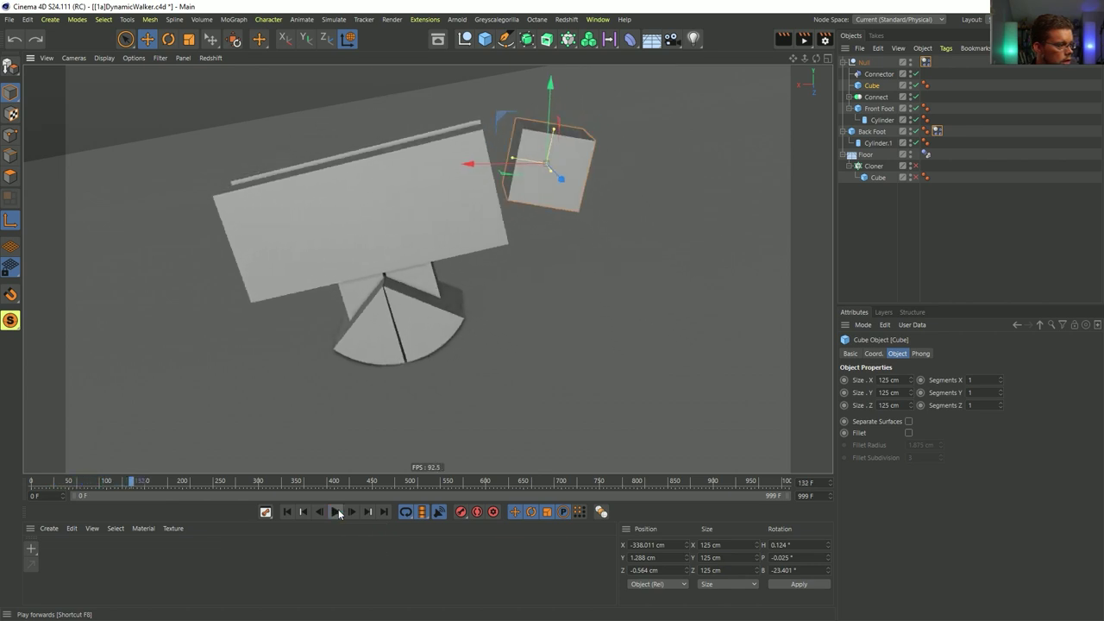
left_click(287, 512)
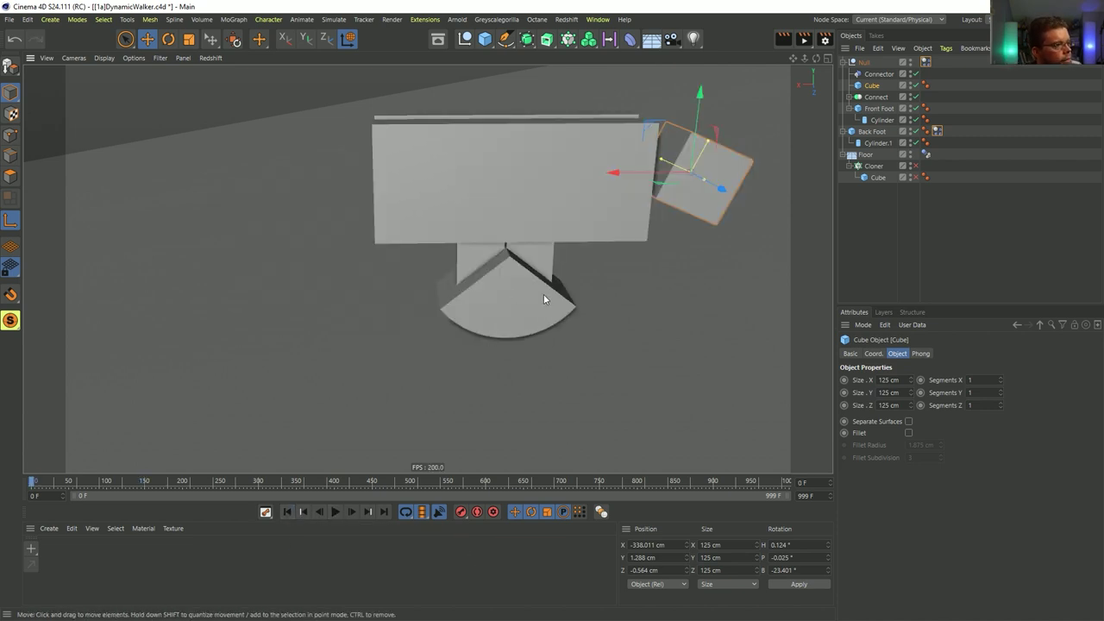
- Scale up both foot cylinders, Cylinder and Cylinder.1, together to a radius of about 363 cm and a height of about 320 cm
left_click(885, 120)
left_click(877, 143, "ctrl")
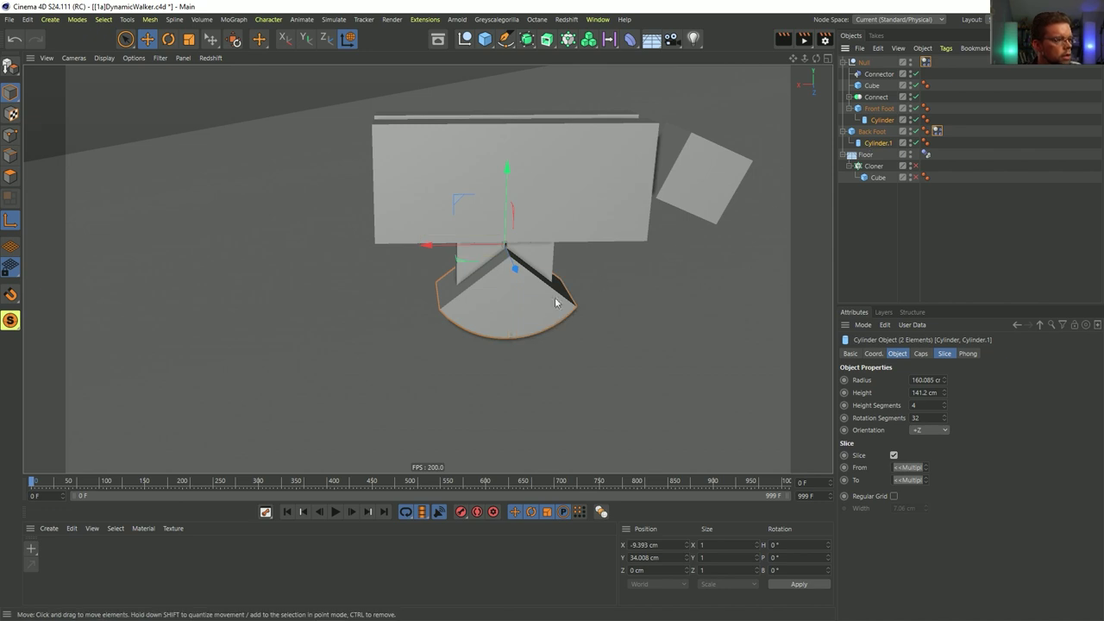
key("t")
mouse_move(458, 350)
left_mouse_down()
mouse_move(527, 293)
mouse_move(535, 313)
mouse_move(462, 345)
left_mouse_up()
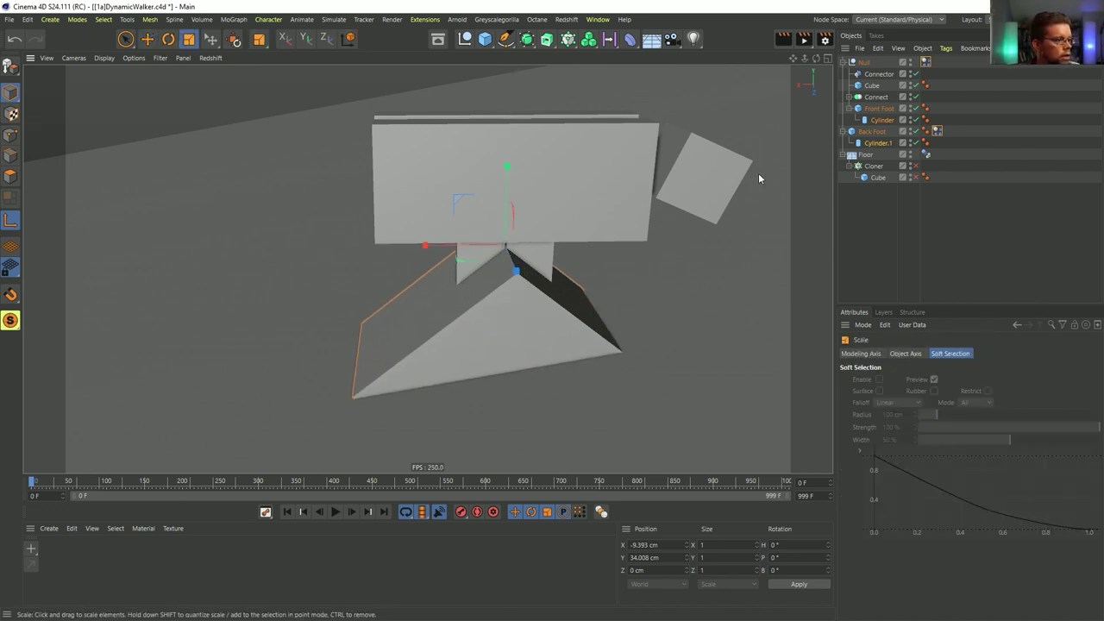
- Try raising both foot cylinders to about 217 cm on Y, and undo the move
key("e")
left_click_drag(508, 204, 516, 104)
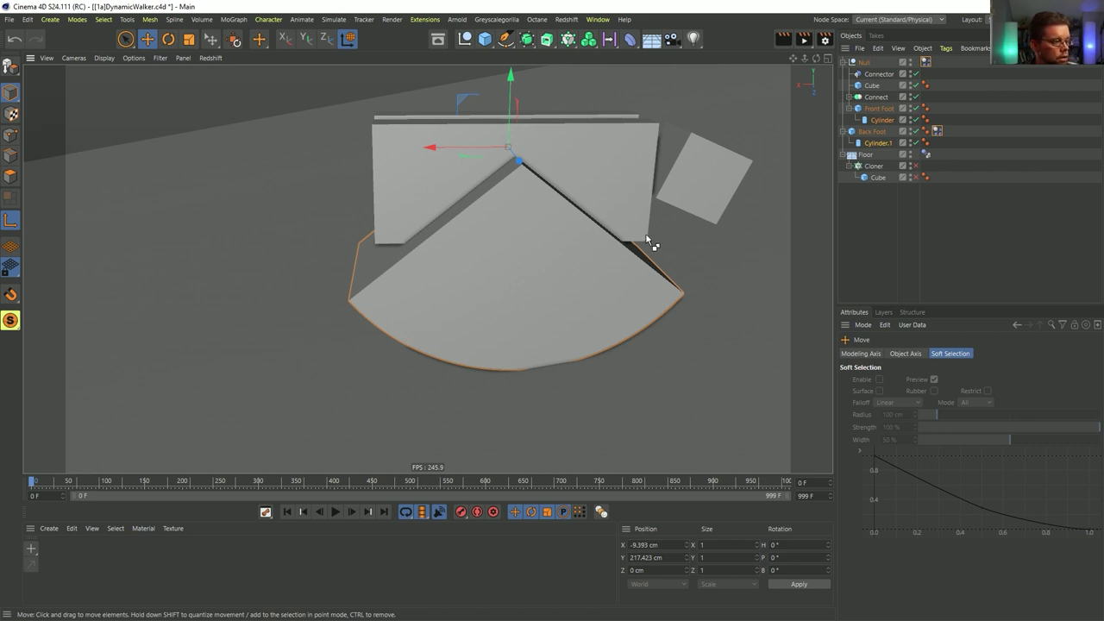
key("ctrl+z")
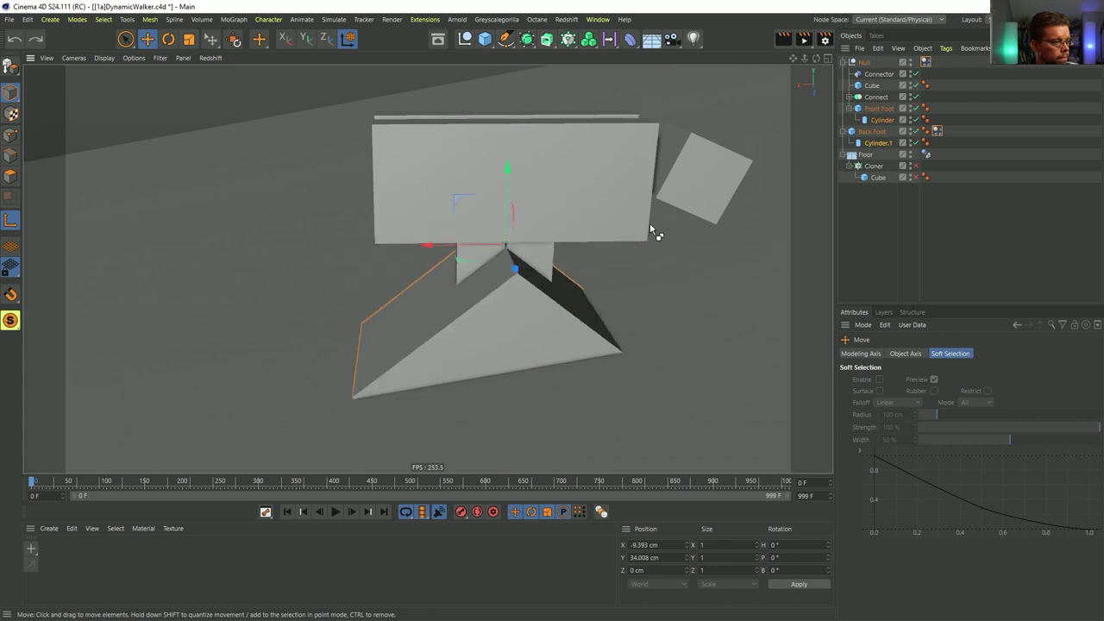
- Turn off Caps on both foot cylinders, Cylinder and Cylinder.1
left_click(883, 119)
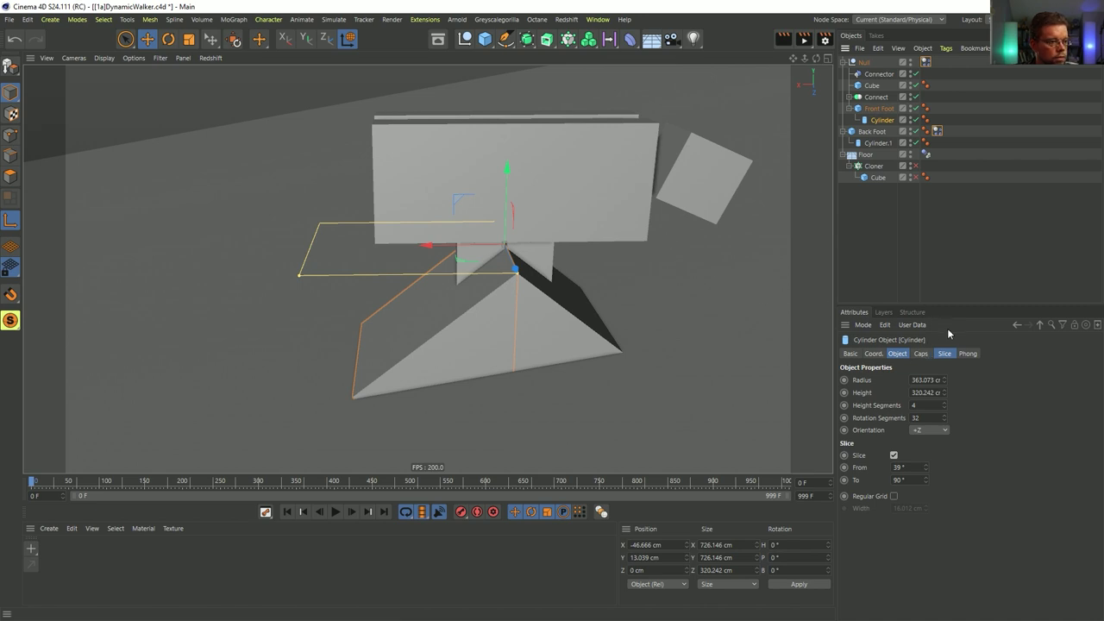
left_click(923, 353)
left_click(886, 380)
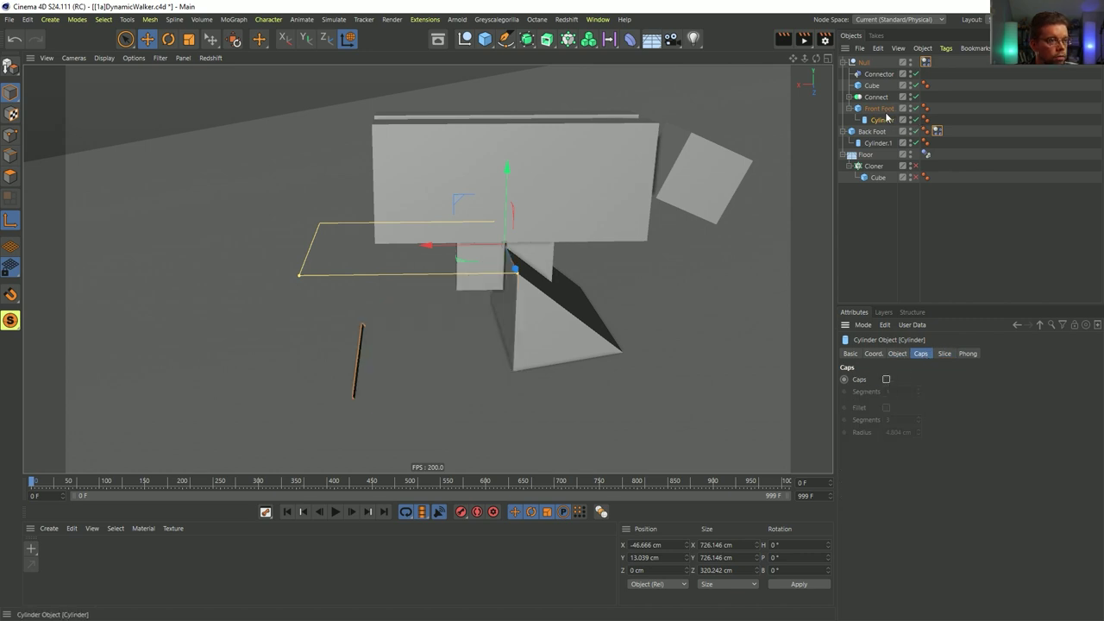
left_click(878, 142, "ctrl")
left_click(885, 379)
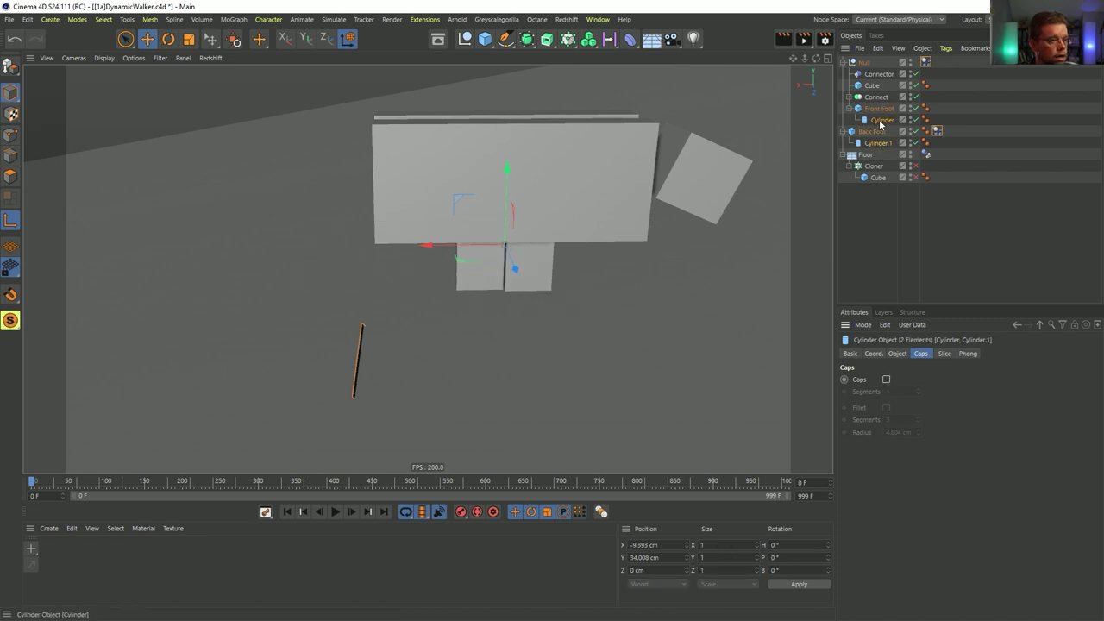
- Place each foot cylinder inside its own Cloth Surface, with Subdivisions 0 and Thickness about -134 cm
left_click(528, 43)
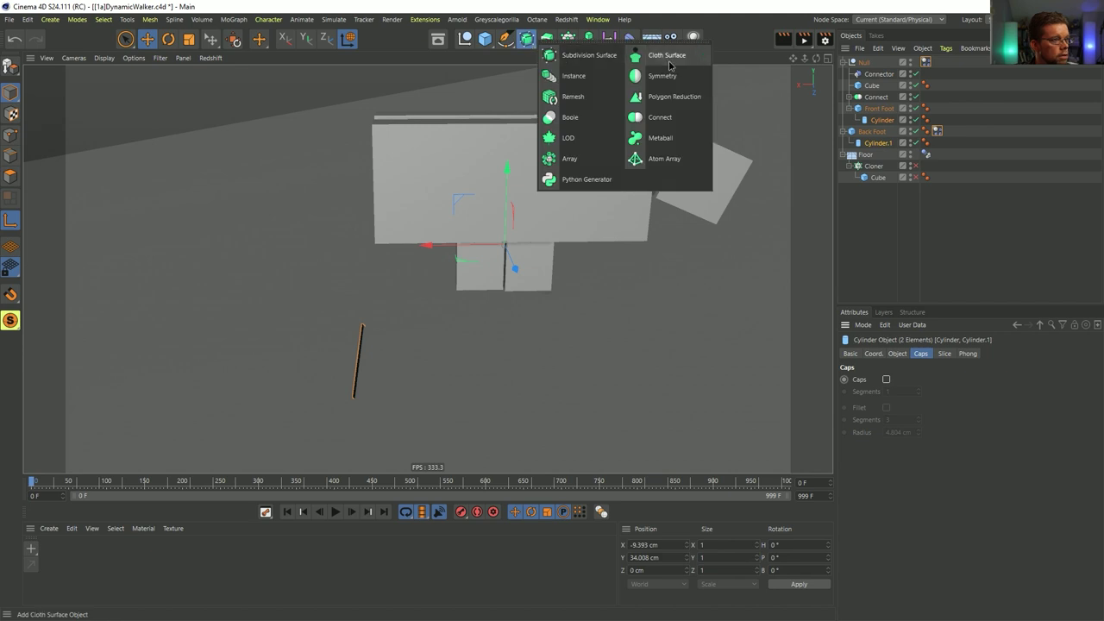
left_click(678, 58, "alt")
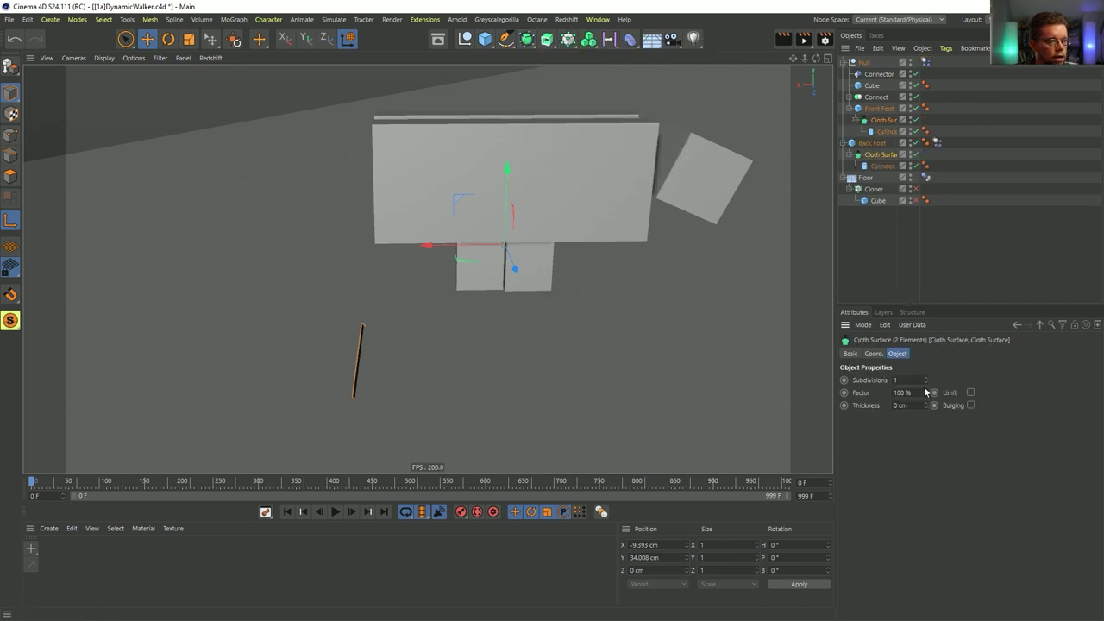
left_click_drag(927, 405, 926, 493)
left_click_drag(925, 443, 925, 437)
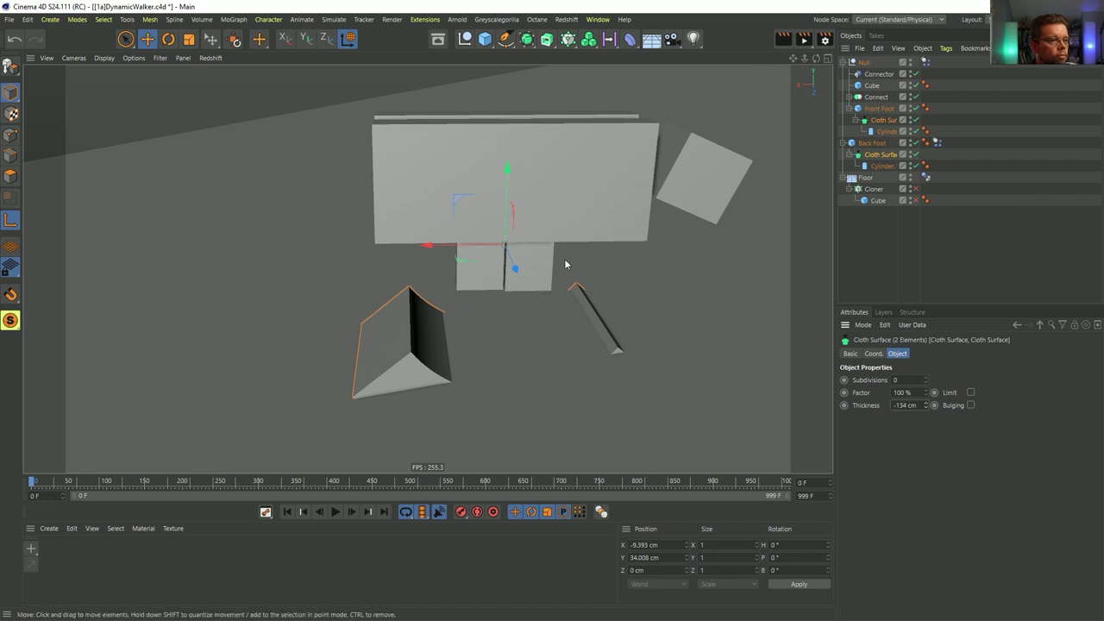
- Raise both Cloth Surface feet together to about 193 cm on Y
key("e")
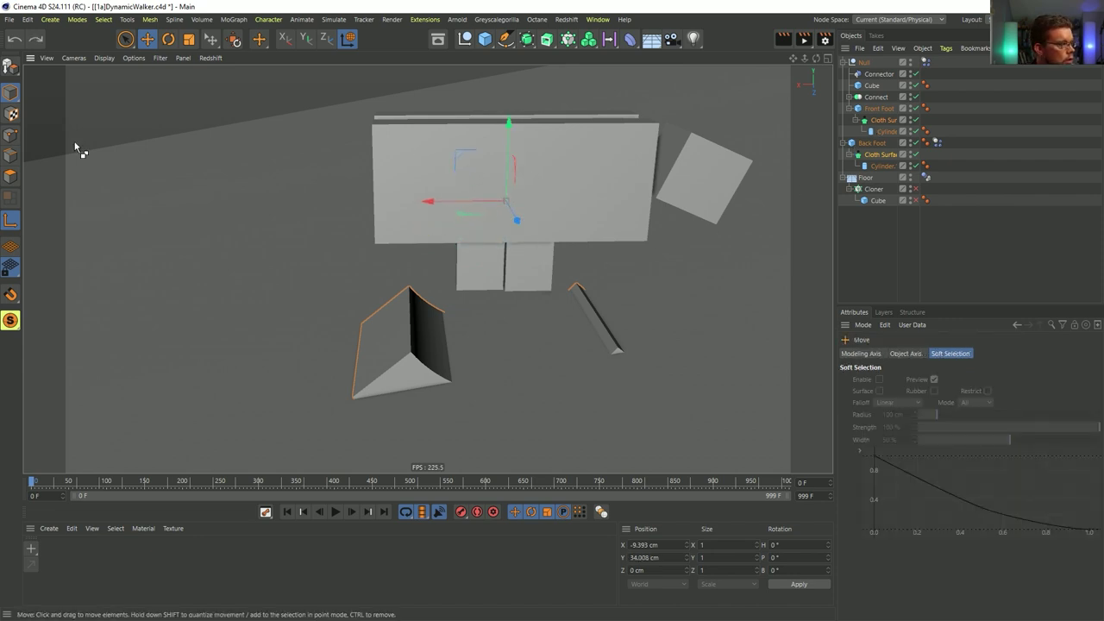
left_click_drag(506, 183, 517, 101)
mouse_move(503, 303)
left_mouse_down("alt")
mouse_move(547, 292)
mouse_move(510, 297)
left_mouse_up("alt")
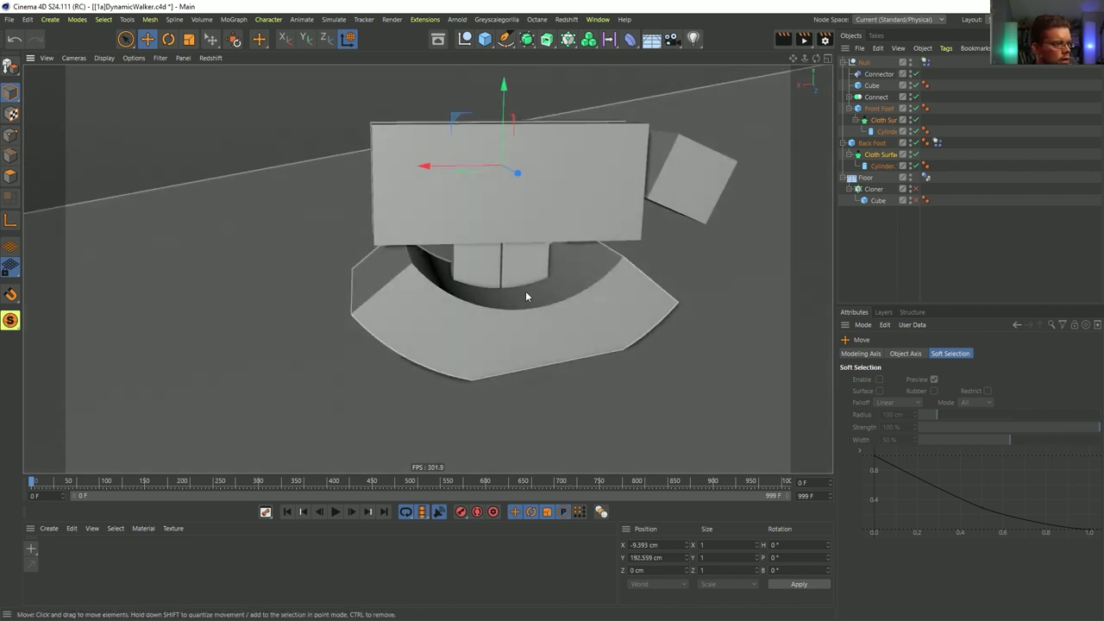
- Shorten both foot arcs by reducing Cylinder.1's slice end angle and setting Cylinder's slice start angle to 53°
left_click(885, 132)
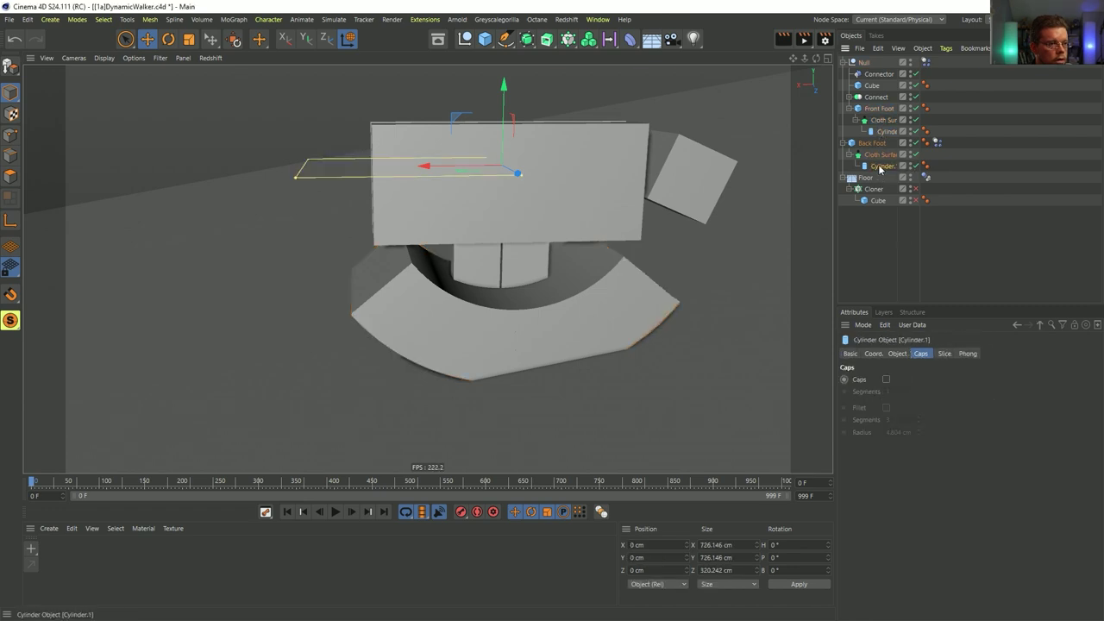
left_click(897, 353)
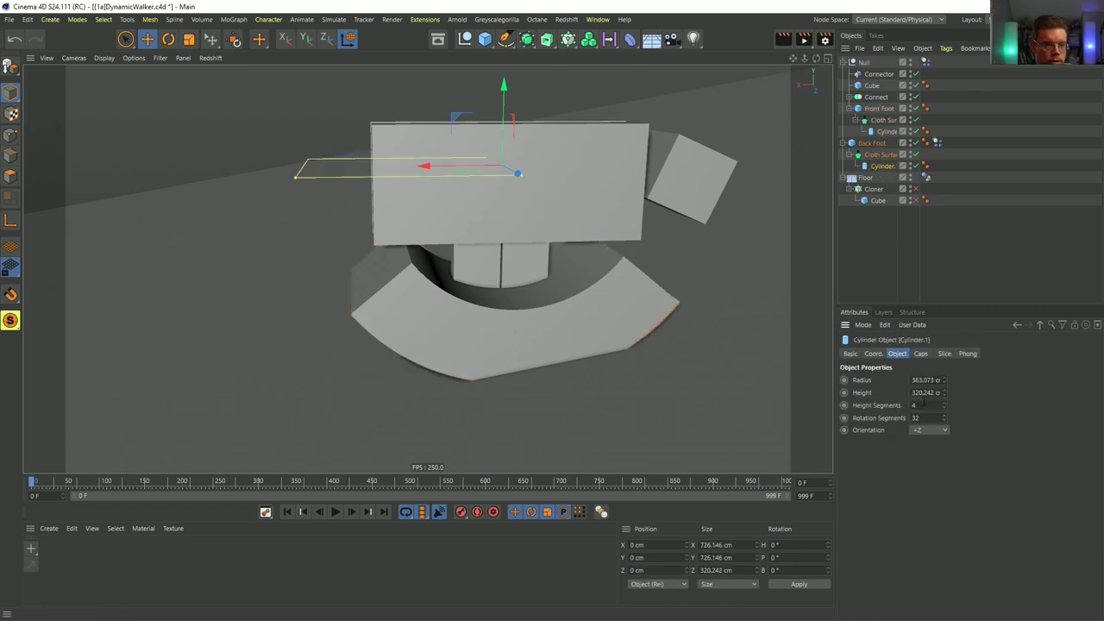
left_click(944, 353)
left_click_drag(926, 404, 925, 416)
left_click(886, 131)
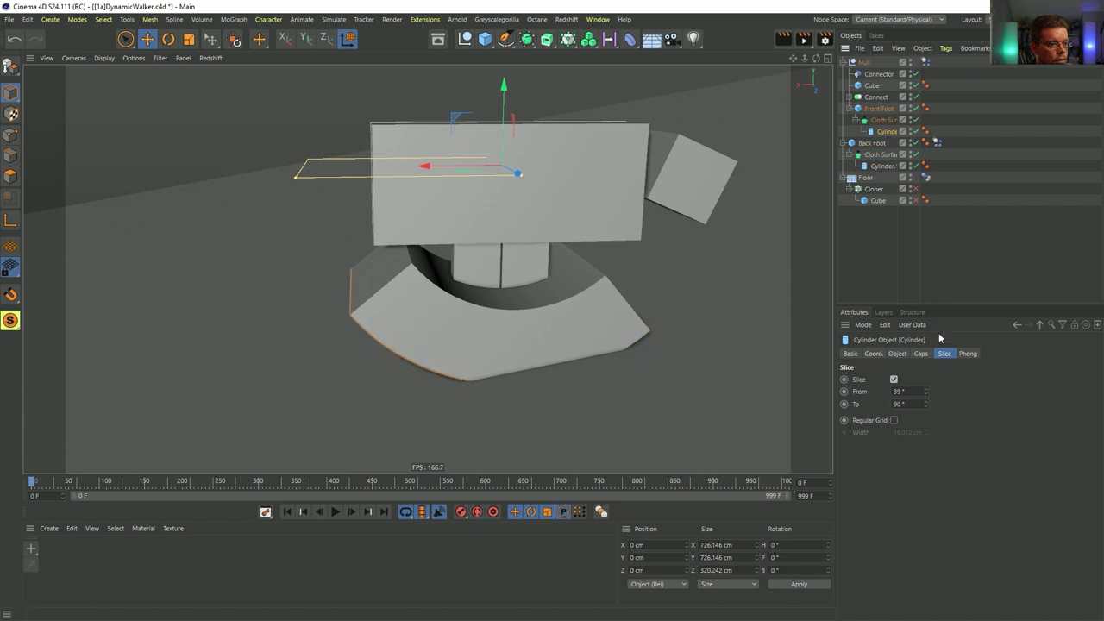
left_click_drag(925, 391, 925, 382)
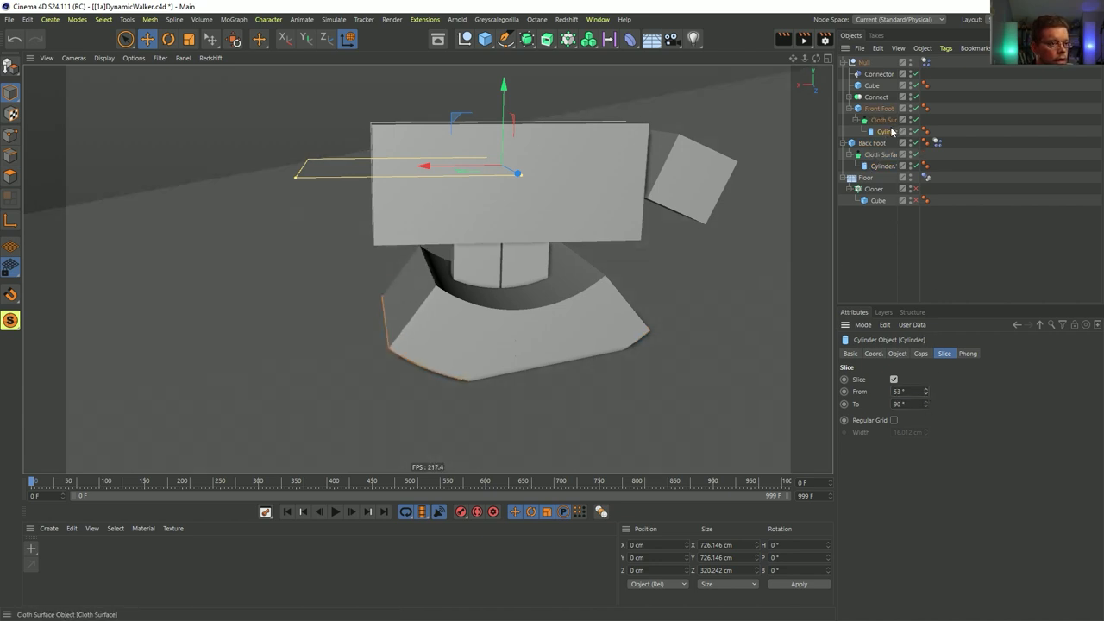
- Set the thickness of both Cloth Surfaces to about -81 cm and raise them to about 244 cm on Y
left_click(884, 154)
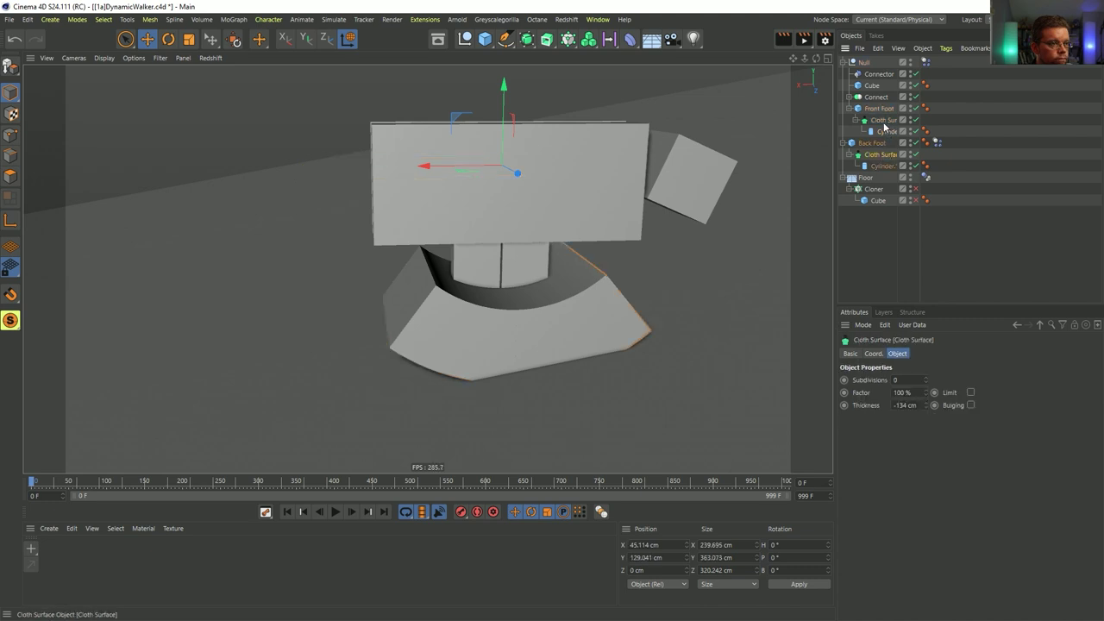
left_click(883, 120, "ctrl")
left_click_drag(927, 410, 927, 393)
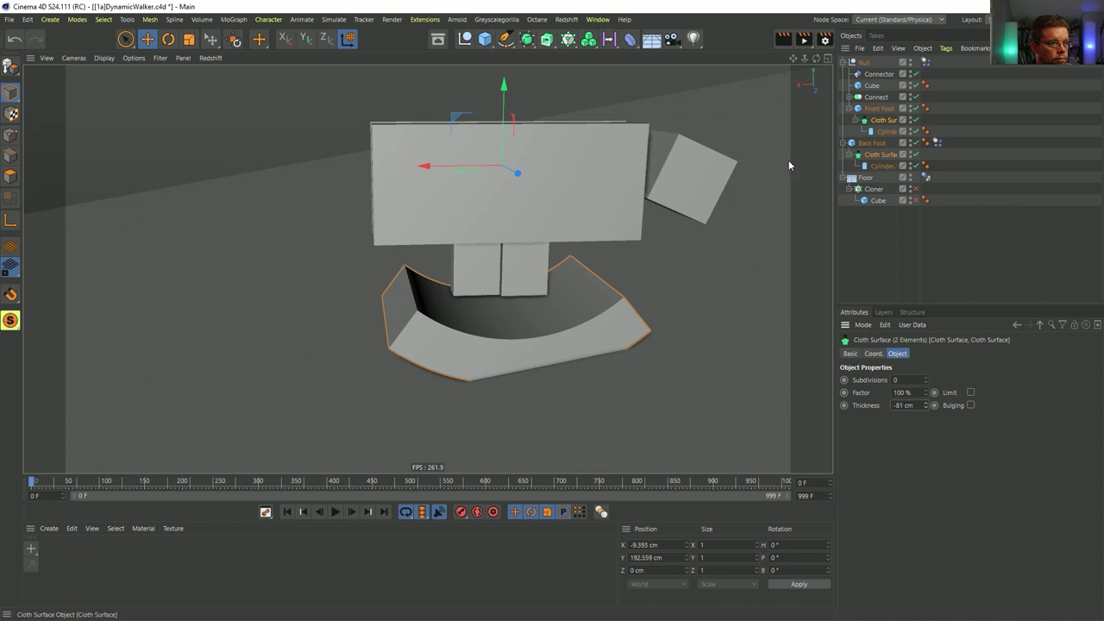
key("e")
left_click_drag(513, 120, 514, 91)
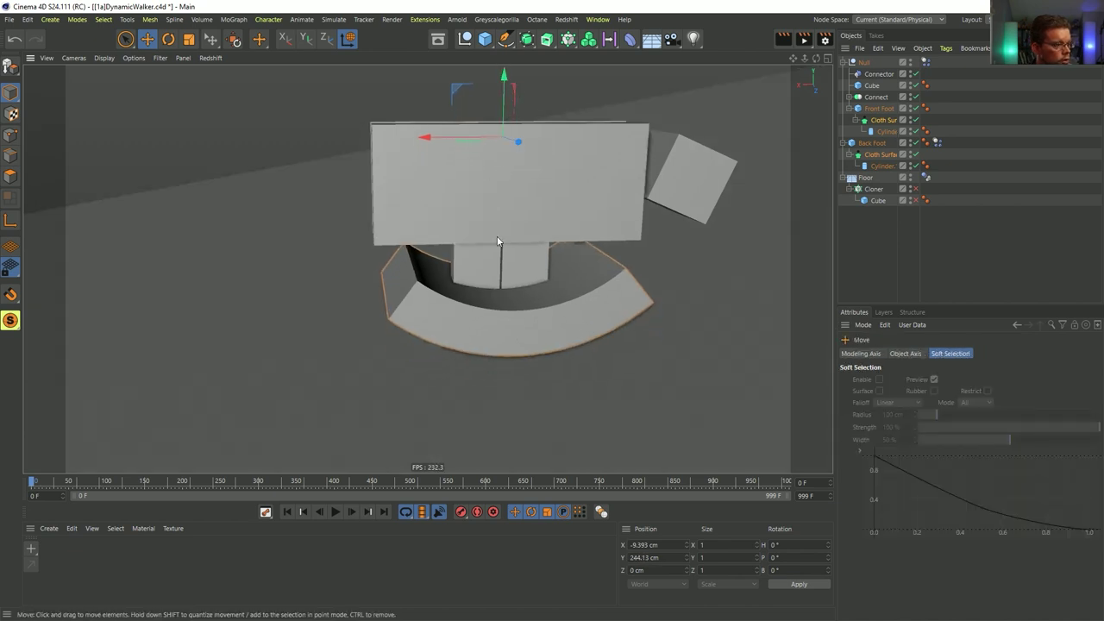
- Play the simulation to test the walker with the thinner curved feet, and rewind it to the start
left_click(335, 511)
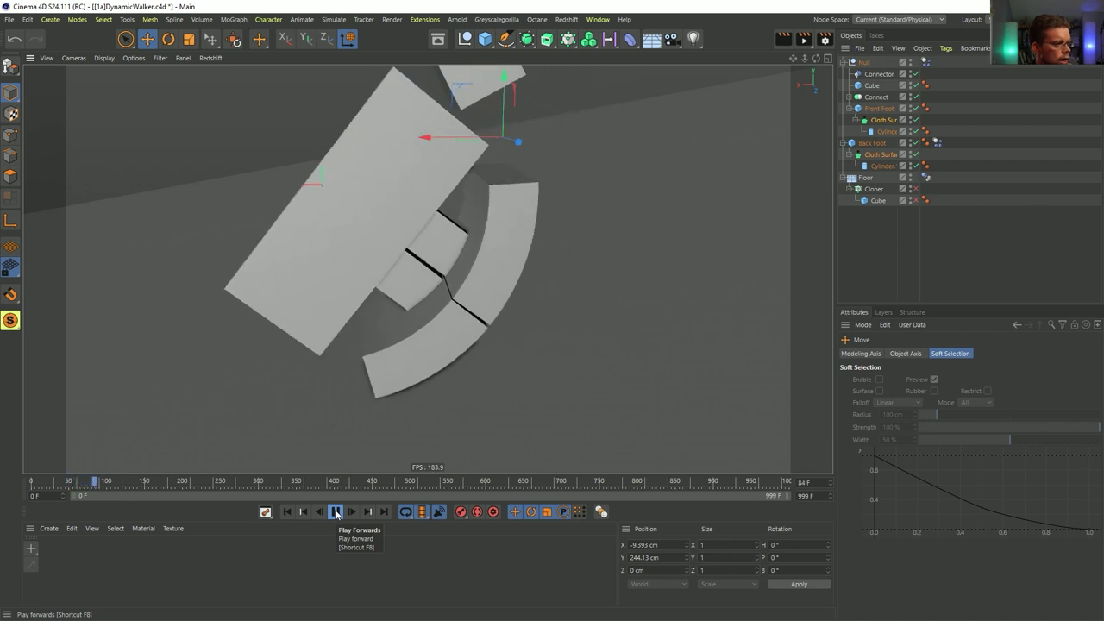
left_click(335, 511)
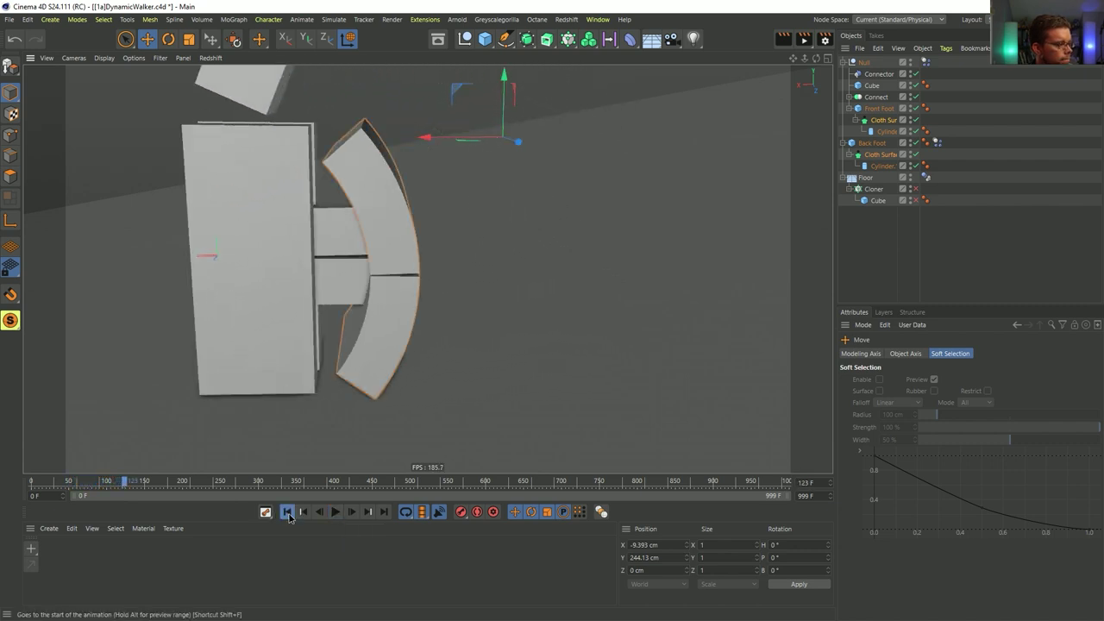
left_click(288, 512)
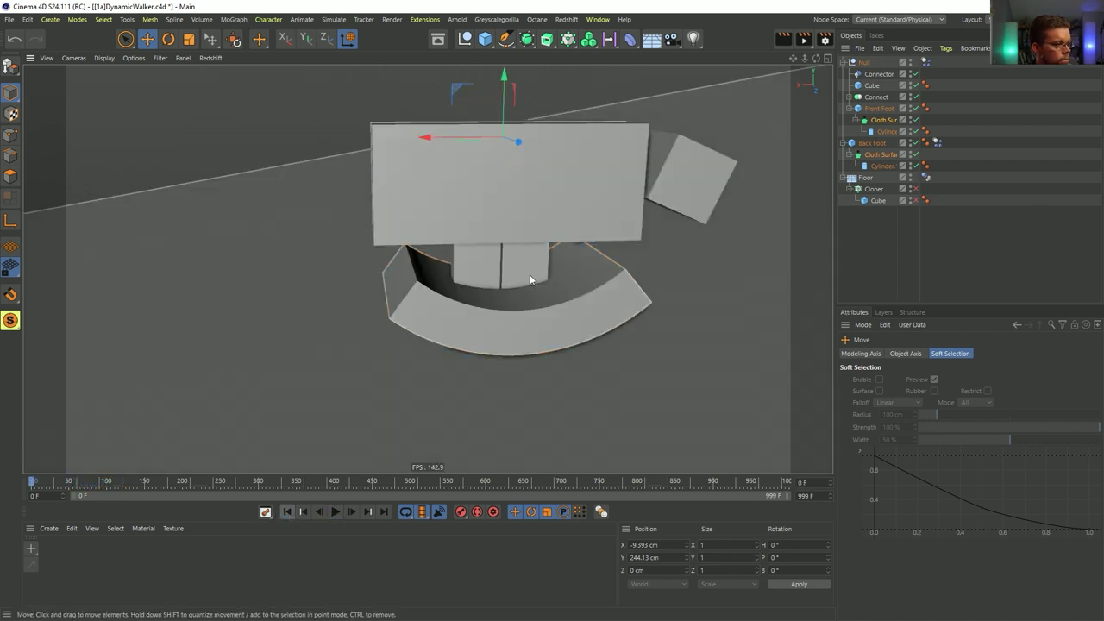
- Raise Connector, Cube and Connect together to about 211 cm on Y, and test the simulation twice, rewinding each time
left_click(877, 101, "shift")
left_click_drag(595, 118, 597, 83)
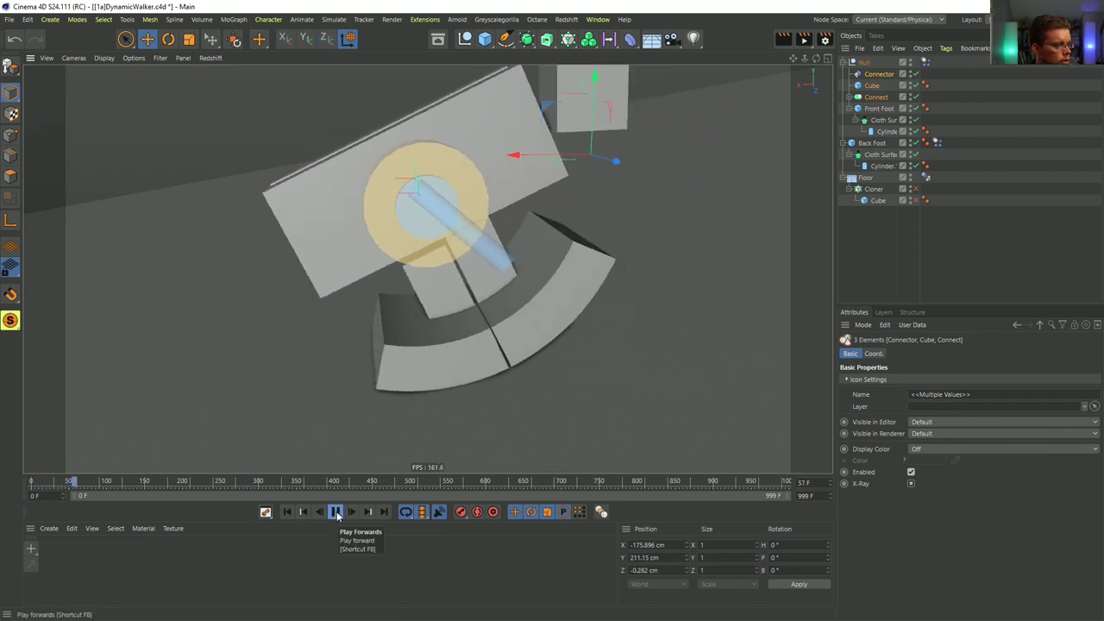
left_click(337, 511)
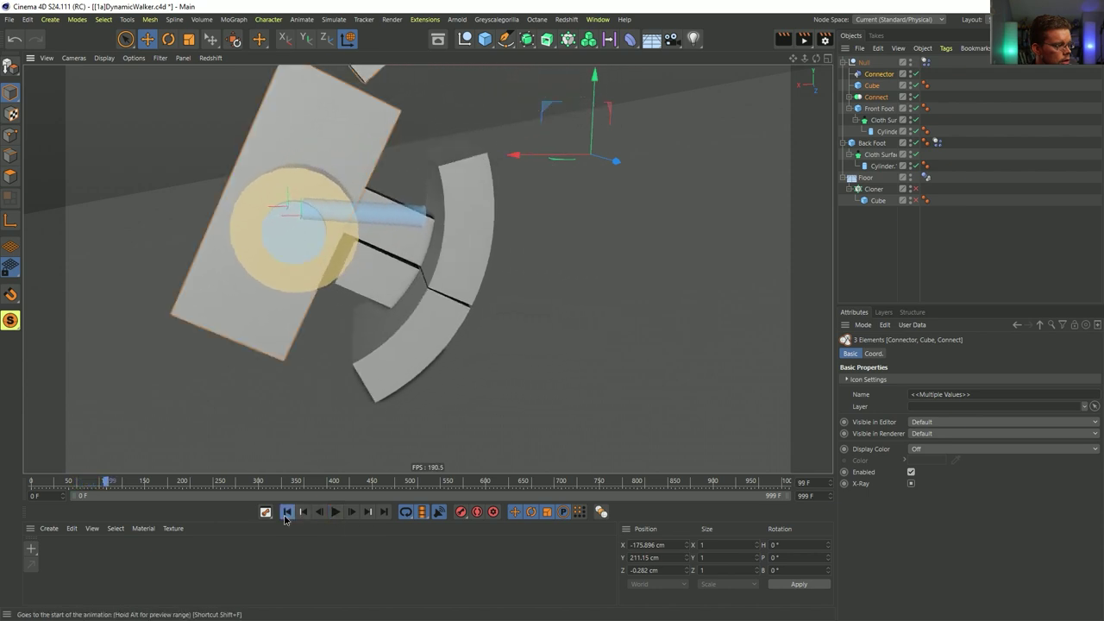
left_click(286, 513)
left_click(336, 511)
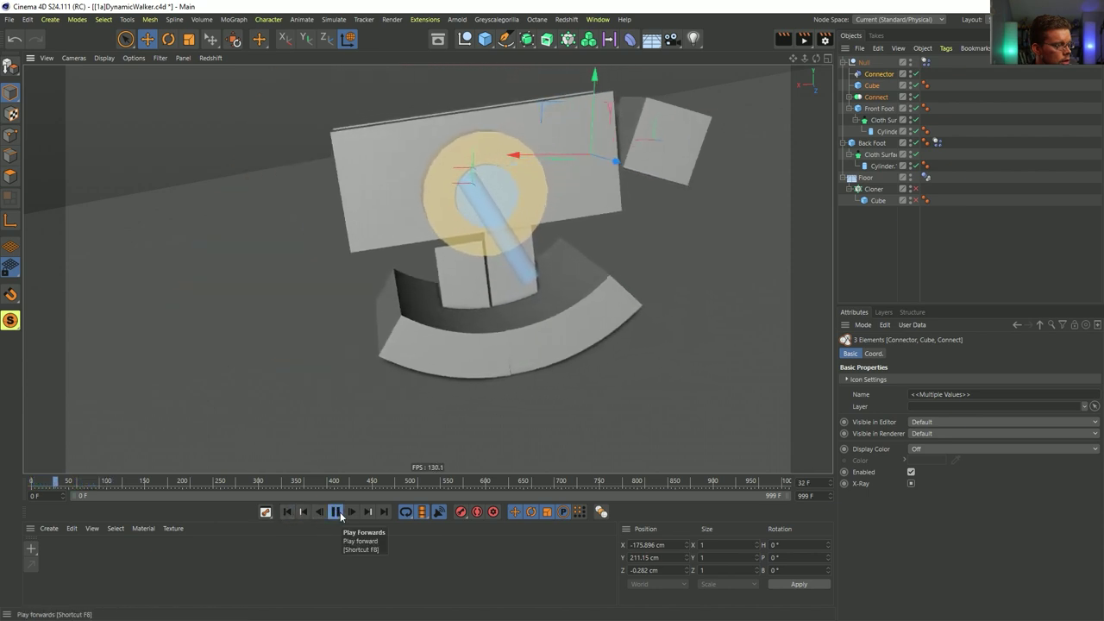
left_click(336, 511)
left_click(290, 513)
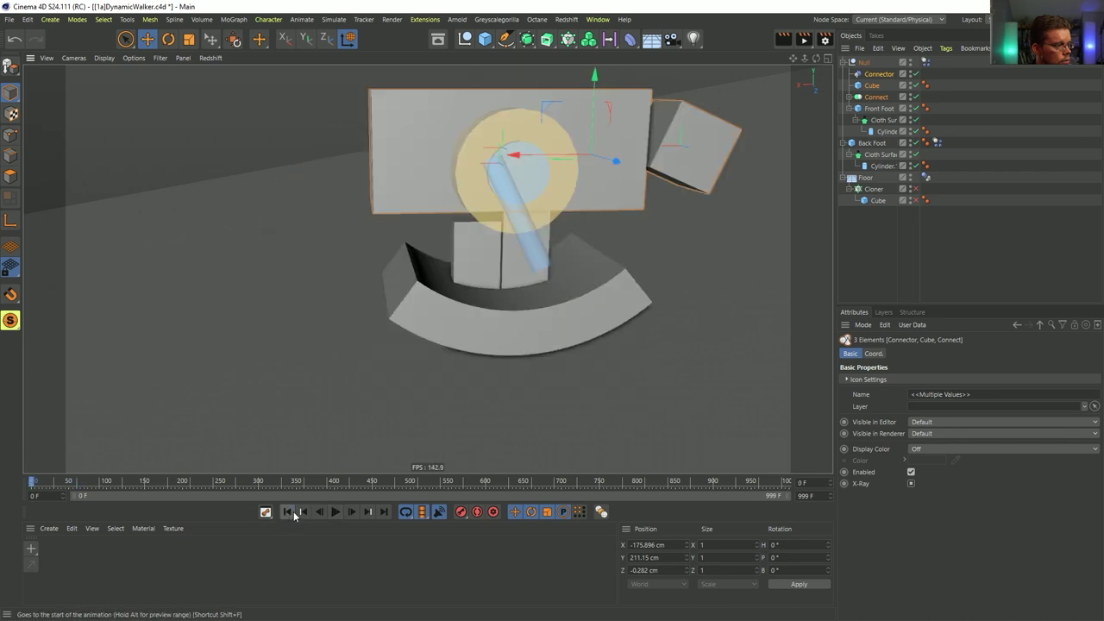
- Move the counterweight cube outward to about -415 cm and further to about -450 cm on X, testing the simulation between moves
left_click(692, 160)
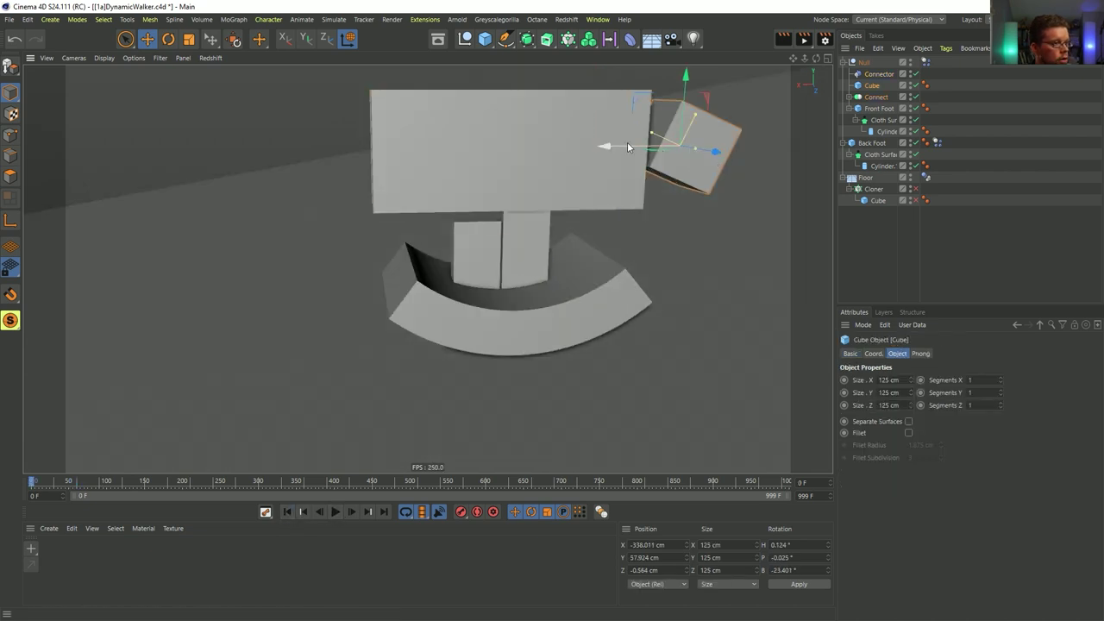
left_click(337, 511)
left_click(338, 514)
left_click(288, 512)
left_click_drag(655, 139, 681, 141)
left_click(337, 511)
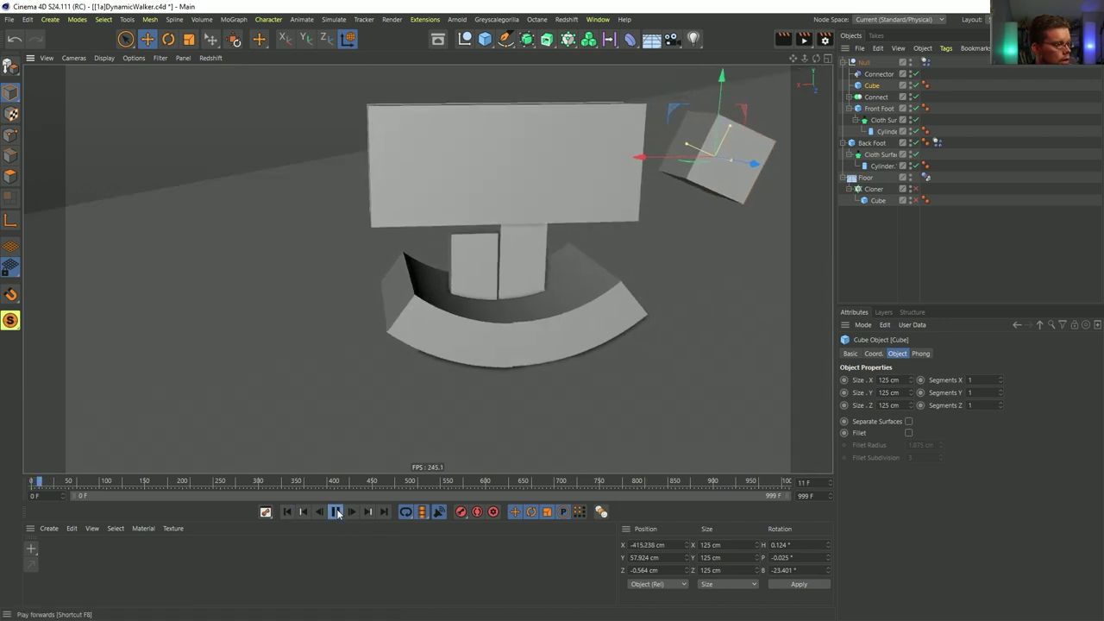
left_click(337, 511)
left_click(287, 511)
left_click_drag(645, 170, 670, 170)
left_click(336, 511)
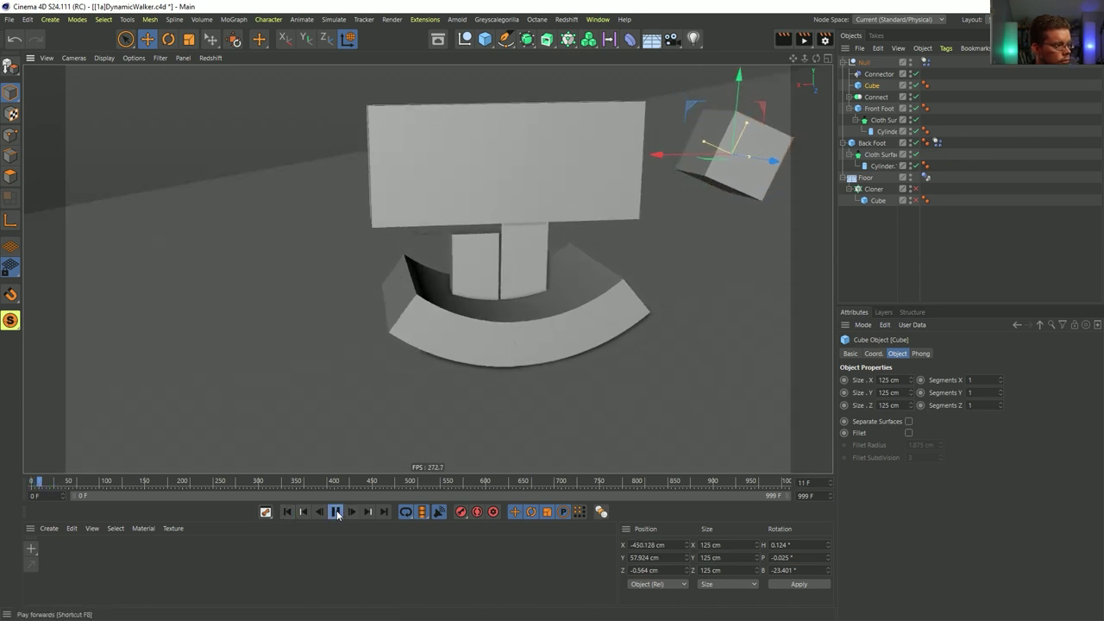
left_click(336, 511)
left_click(288, 512)
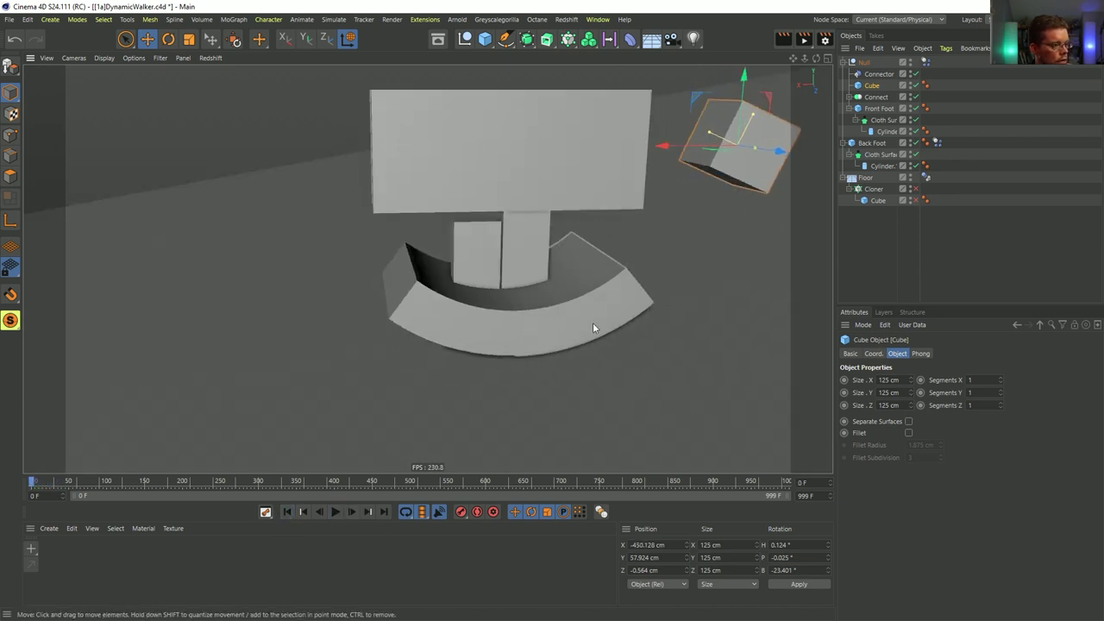
- Lower the whole walker, Null and Back Foot together, slightly towards the ramp floor
left_click(863, 65)
left_click(873, 144, "shift")
mouse_move(611, 121)
left_mouse_down()
mouse_move(613, 145)
mouse_move(622, 130)
left_mouse_up()
left_click(976, 151)
- Switch to the browser to check the "ramp walker 2" YouTube reference video, and return to Cinema 4D
left_click(878, 74)
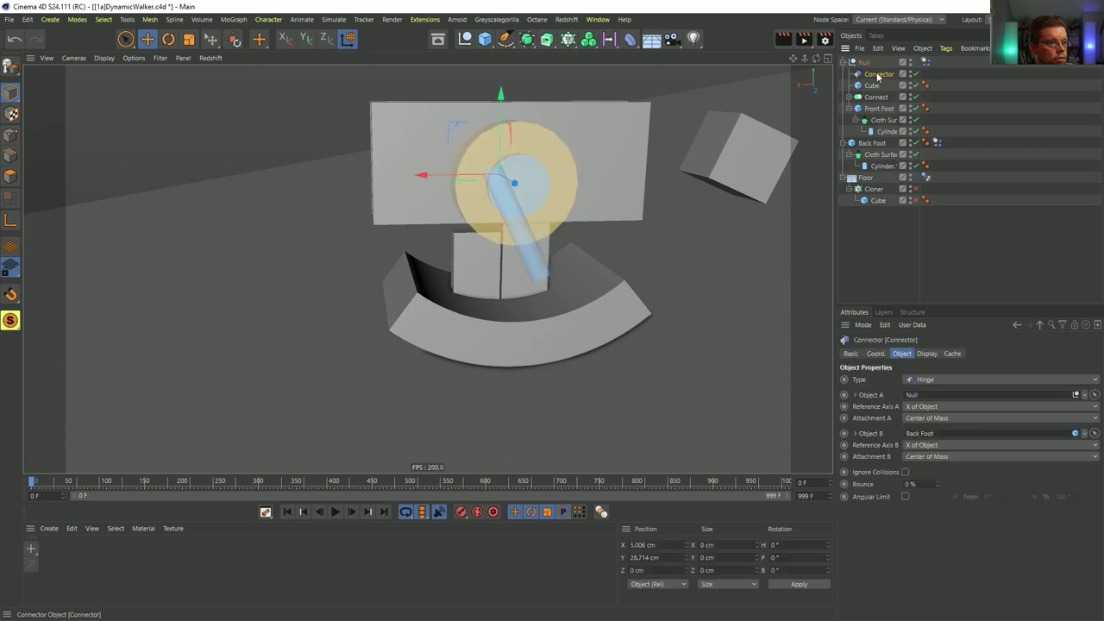
key("alt+Tab")
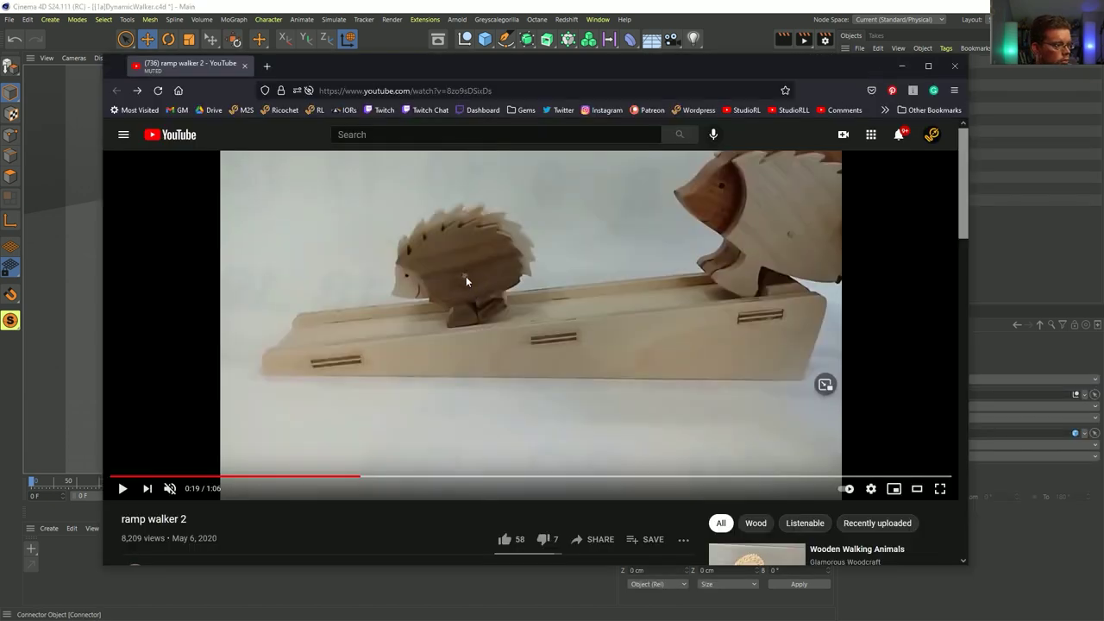
key("alt+Tab")
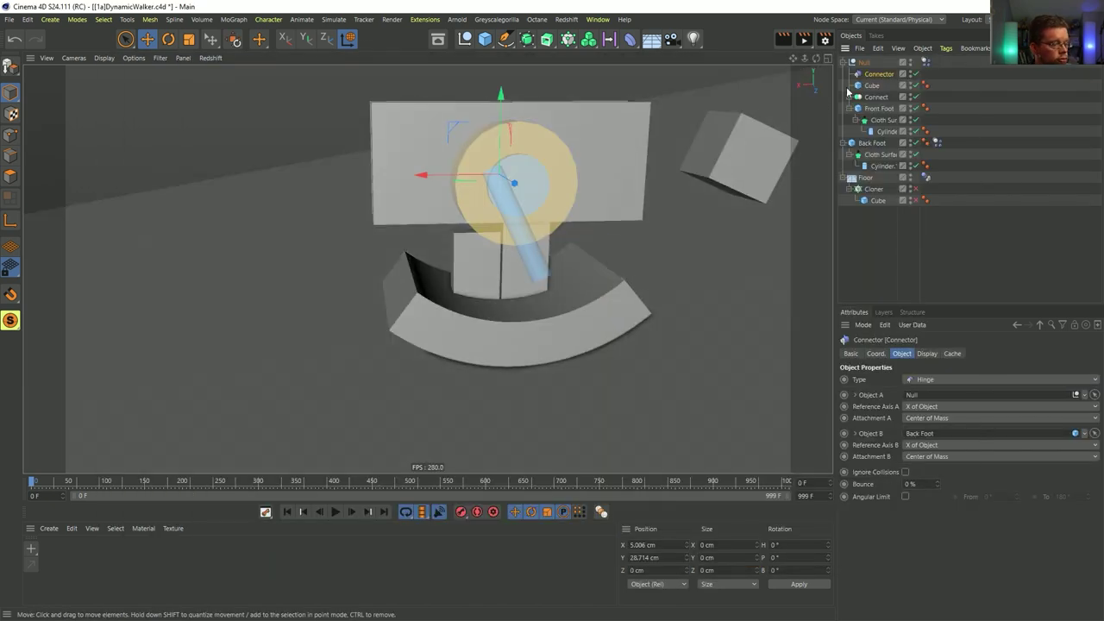
- Move the Connector hinge to about -30 cm on X, and play and rewind the simulation
left_click_drag(445, 176, 465, 180)
left_click(338, 511)
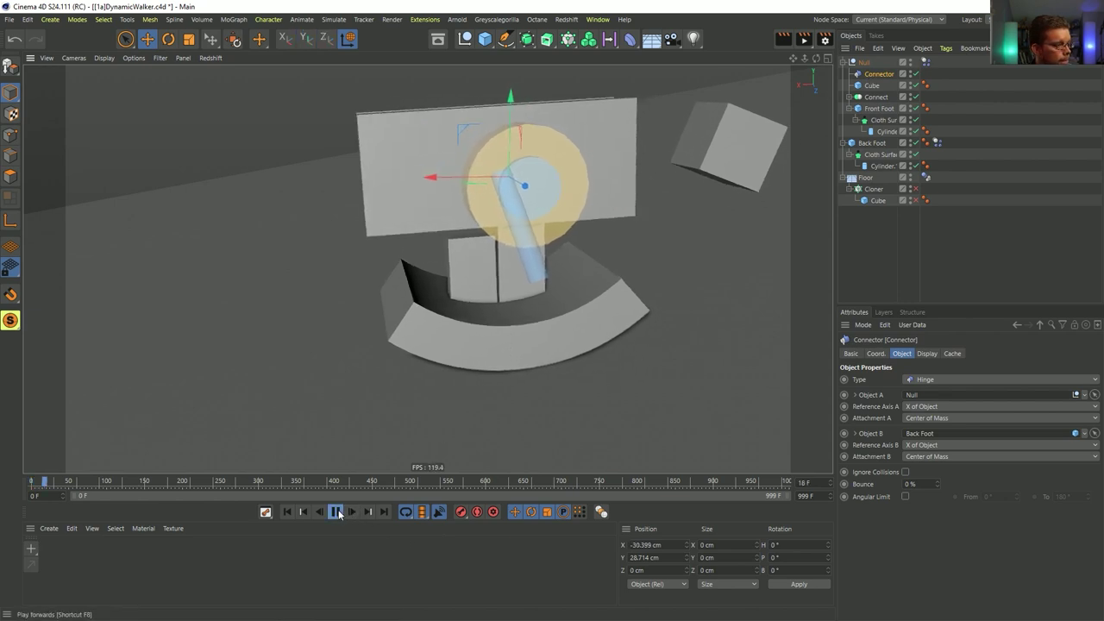
left_click(291, 515)
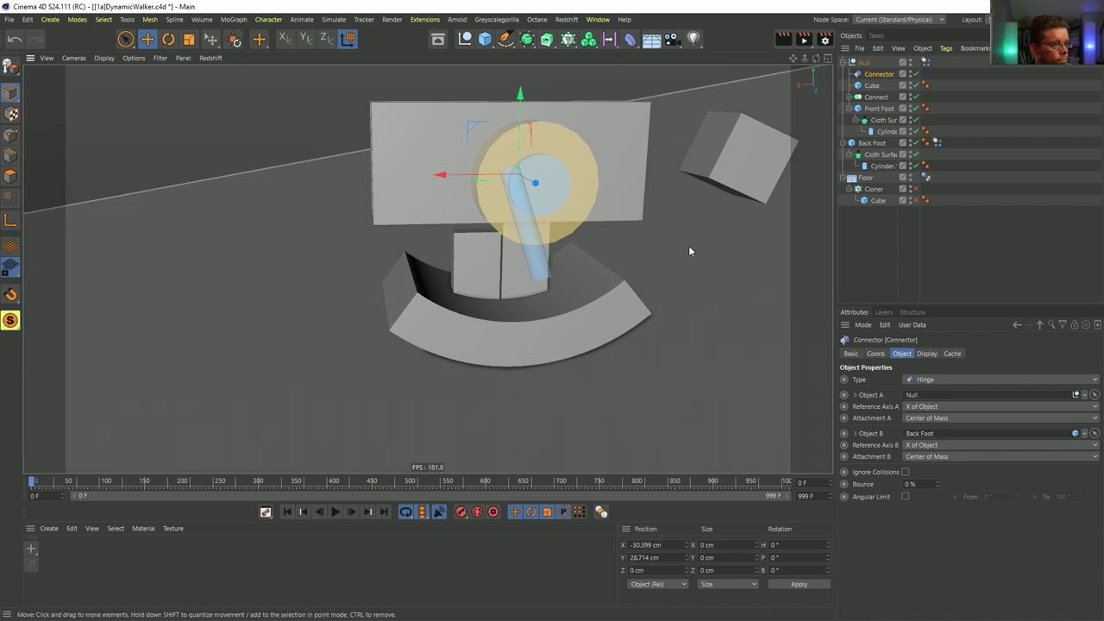
- Replay the simulation with the shifted hinge to examine how the curved feet roll, and rewind to the start
left_click(582, 336)
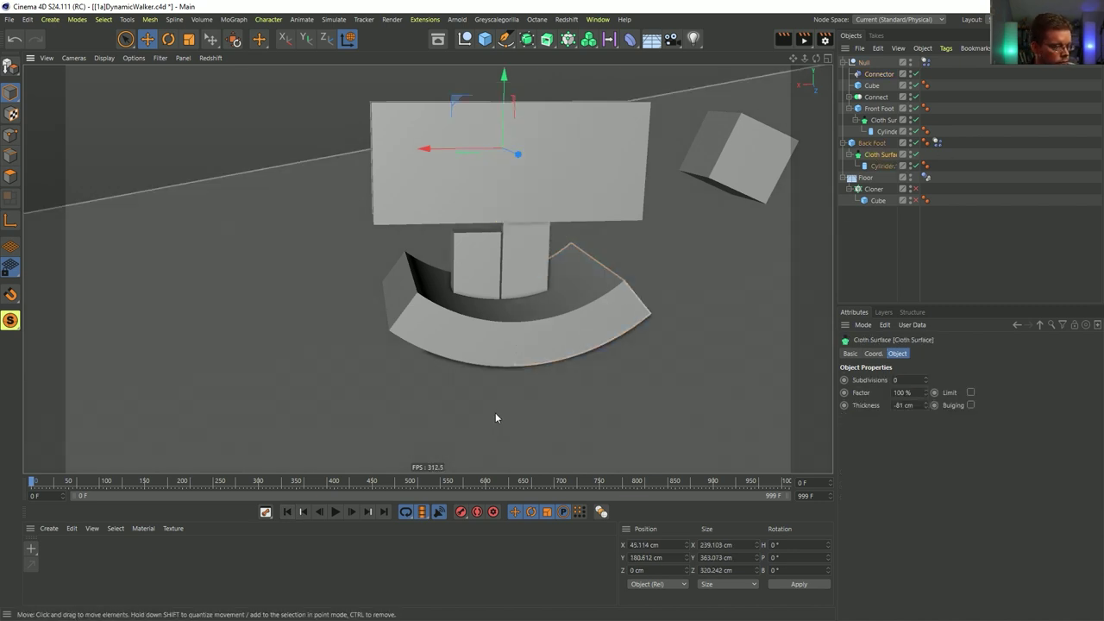
left_click(336, 511)
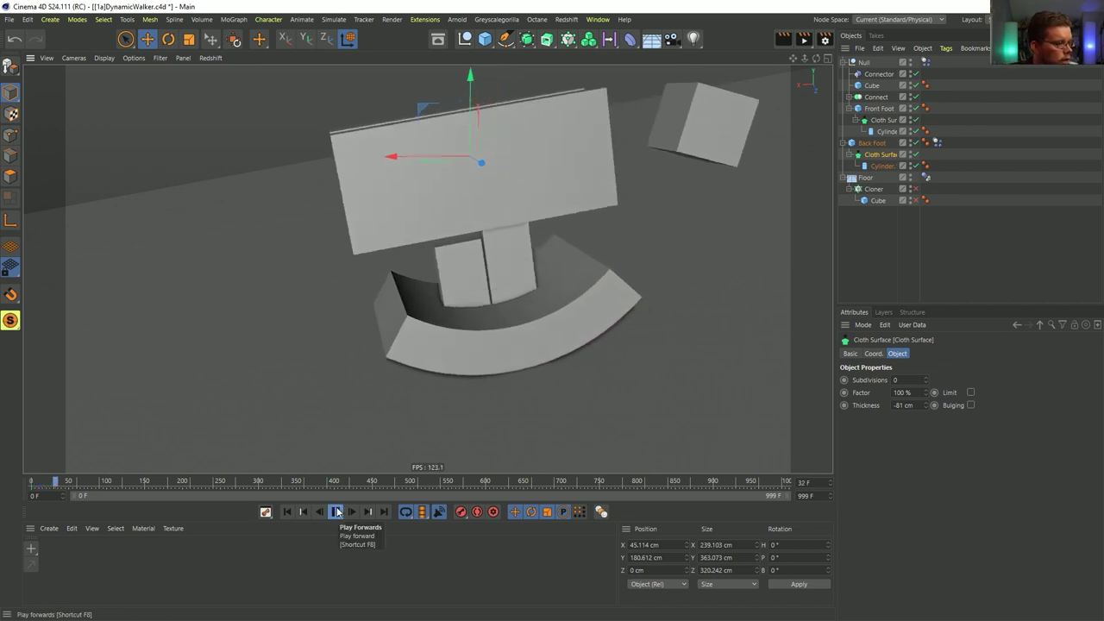
left_click(336, 512)
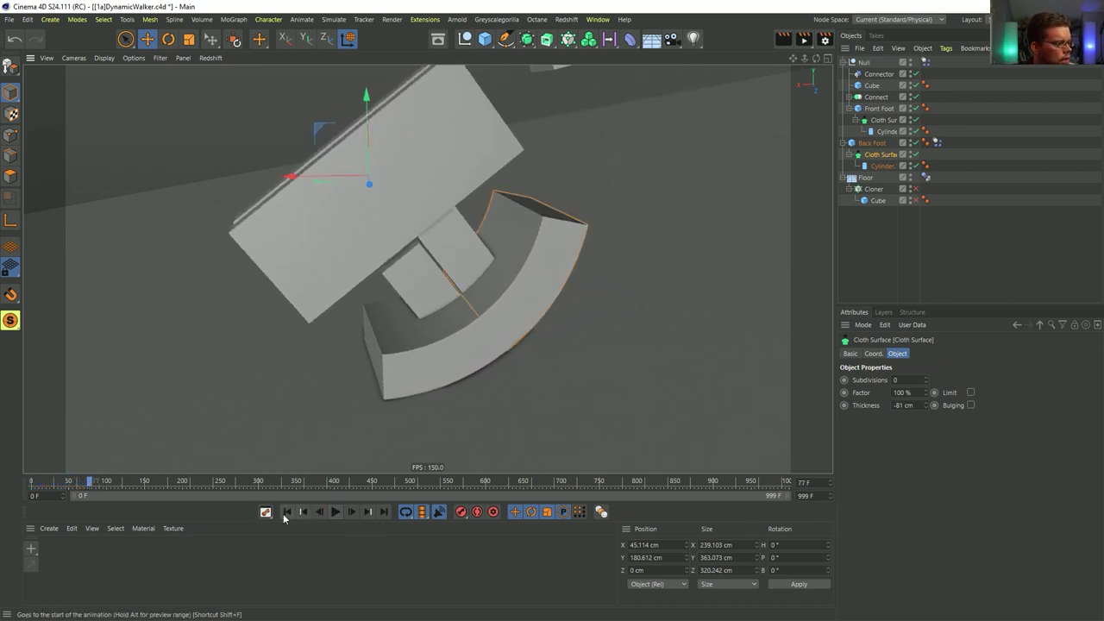
left_click(288, 512)
- Set the thickness of both feet's Cloth Surfaces to 56 cm and raise them slightly on Y
left_click(879, 109, "ctrl")
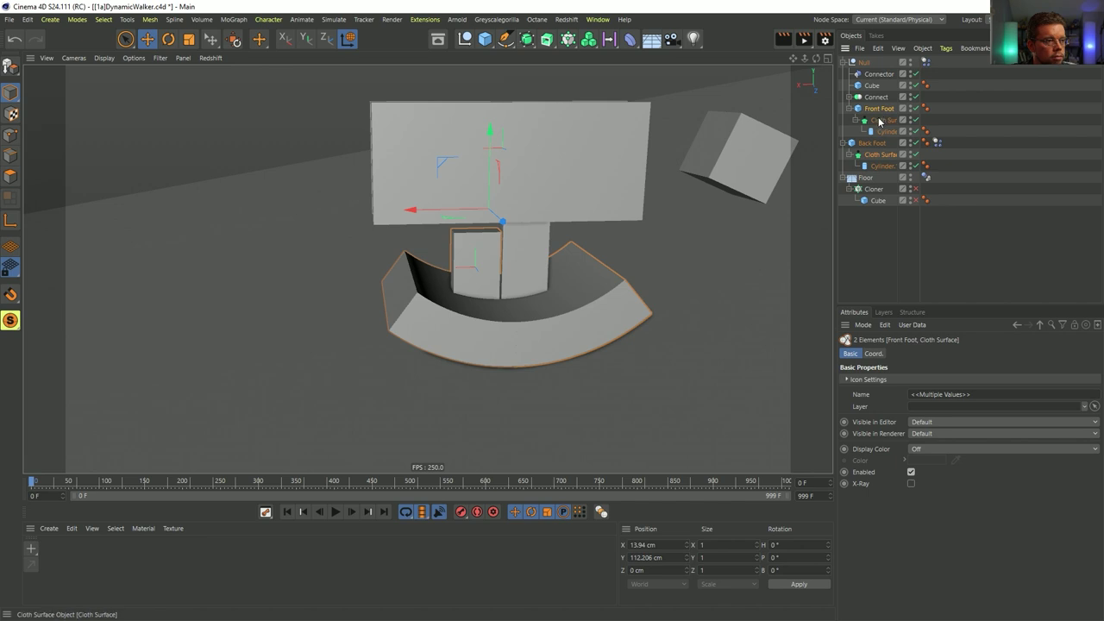
left_click(878, 119, "ctrl")
mouse_move(929, 405)
left_mouse_down()
mouse_move(964, 392)
mouse_move(926, 395)
left_mouse_up()
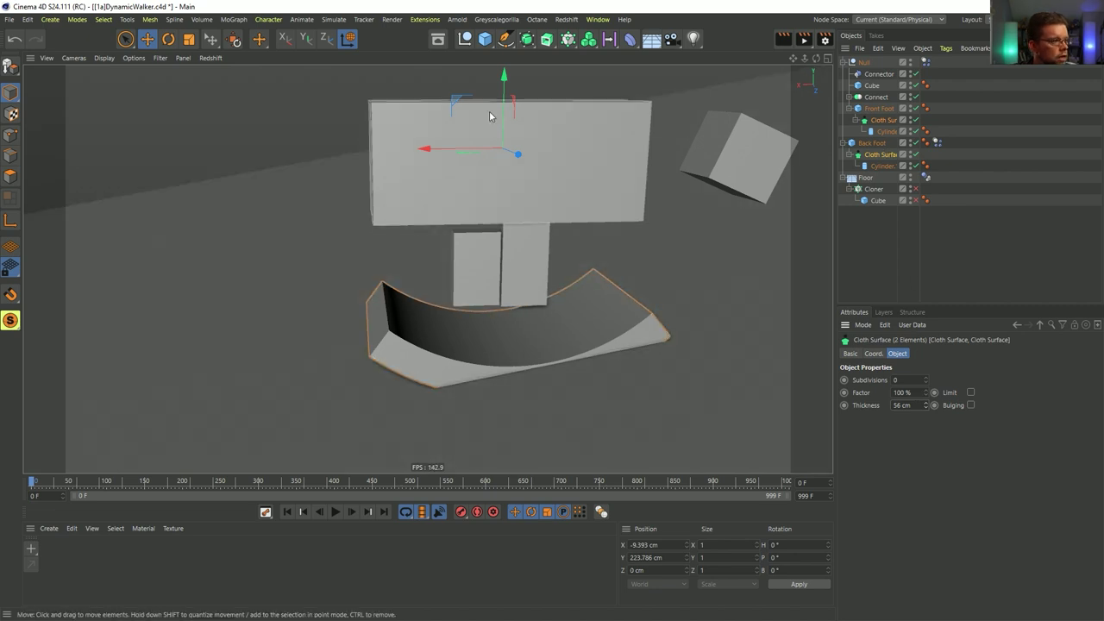
mouse_move(504, 79)
left_mouse_down()
mouse_move(505, 34)
mouse_move(504, 75)
left_mouse_up()
- Try moving Back Foot to about -60 cm on X, and undo the move
left_click_drag(535, 274, 468, 249, "alt")
left_click(521, 267)
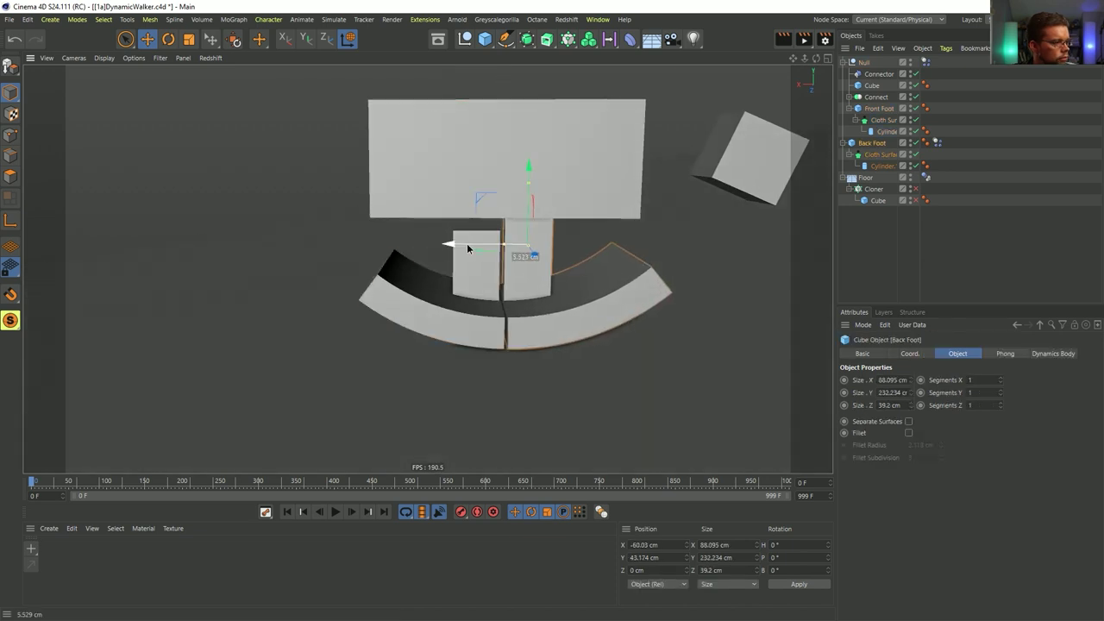
key("ctrl+z")
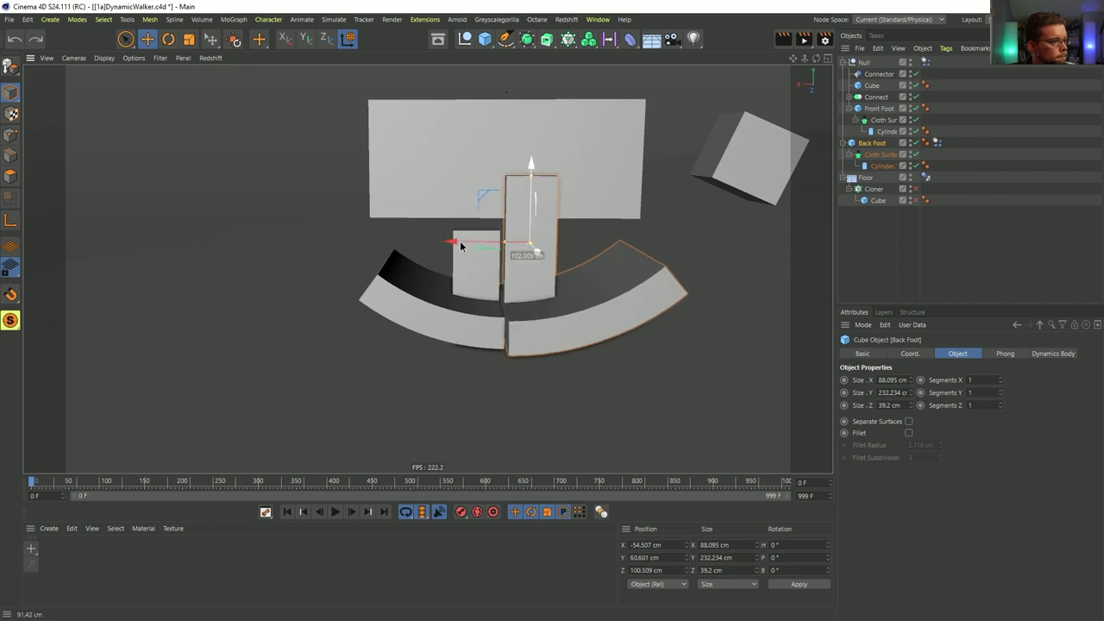
- Move Front Foot to about 62 cm on X, and play and rewind the simulation
mouse_move(461, 241)
left_mouse_down()
mouse_move(476, 213)
mouse_move(478, 231)
left_mouse_up()
left_click(483, 260)
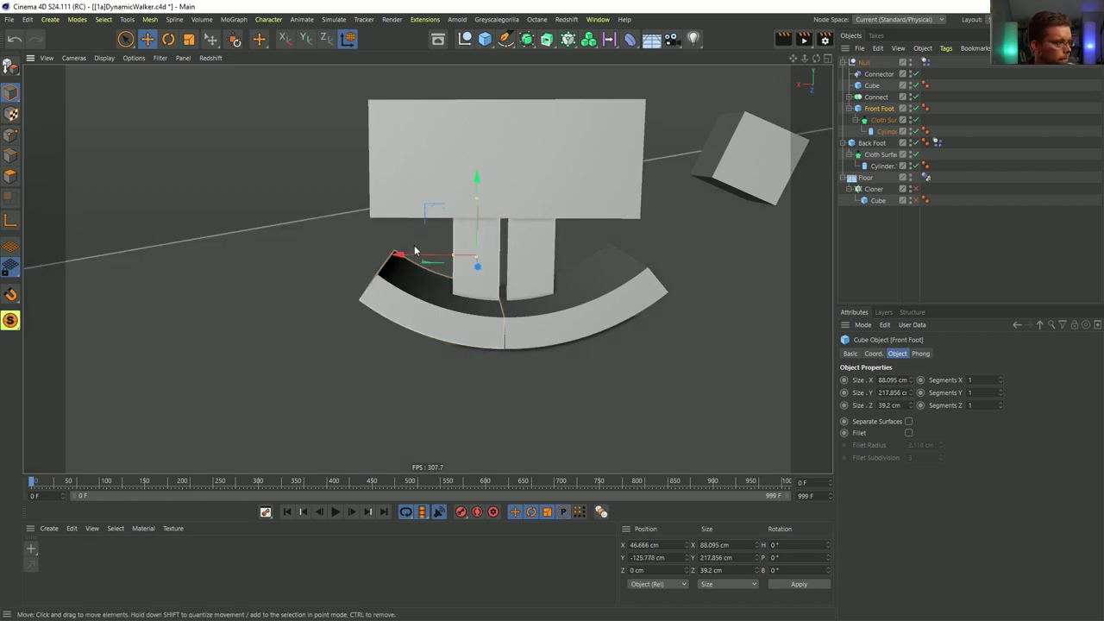
left_click_drag(414, 247, 406, 247)
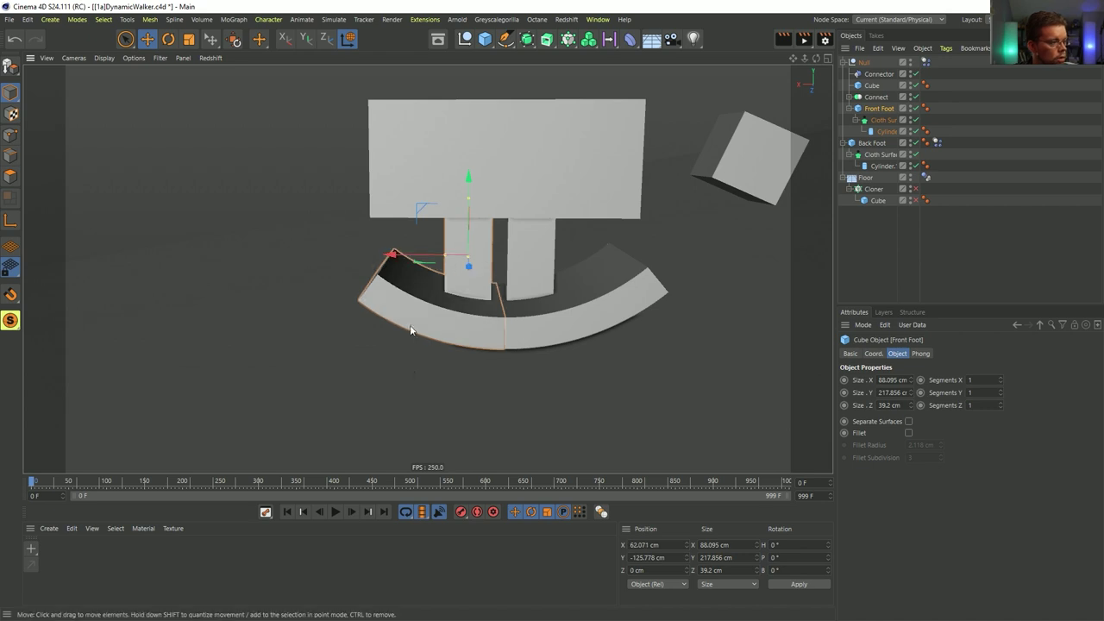
left_click(336, 512)
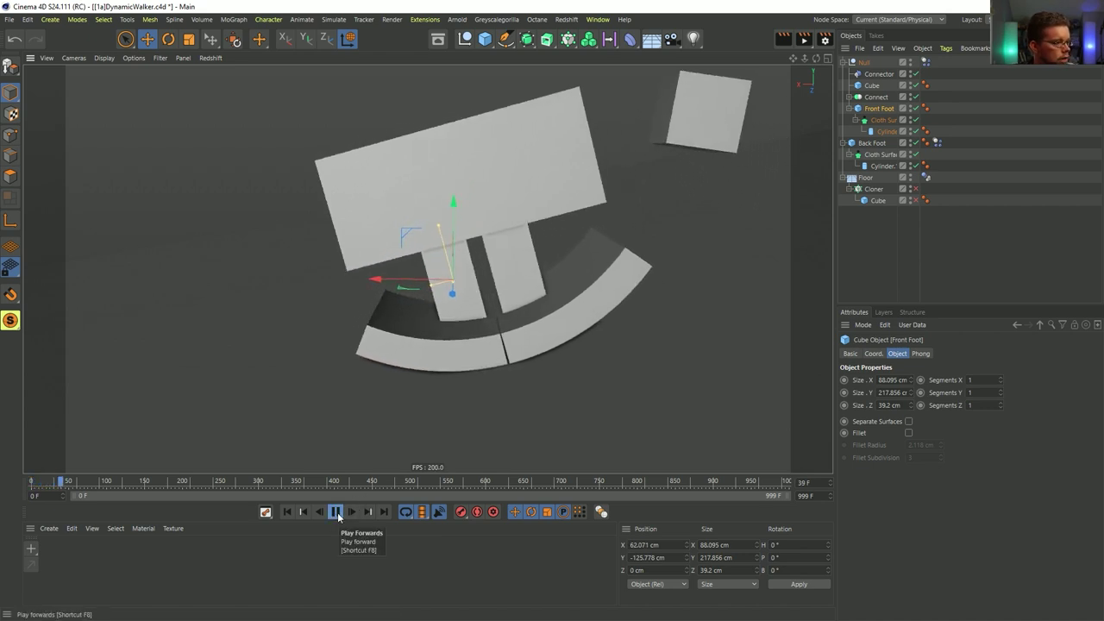
left_click(337, 512)
left_click(287, 511)
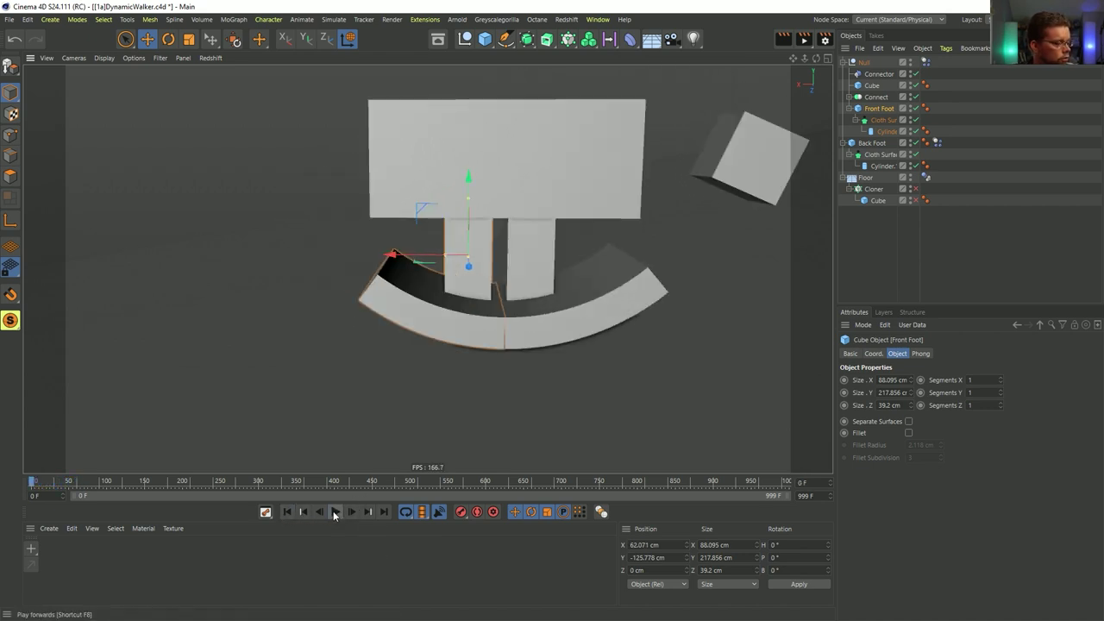
- Save the scene as a new version named [1b]DynamicWalker.c4d
key("ctrl+shift+s")
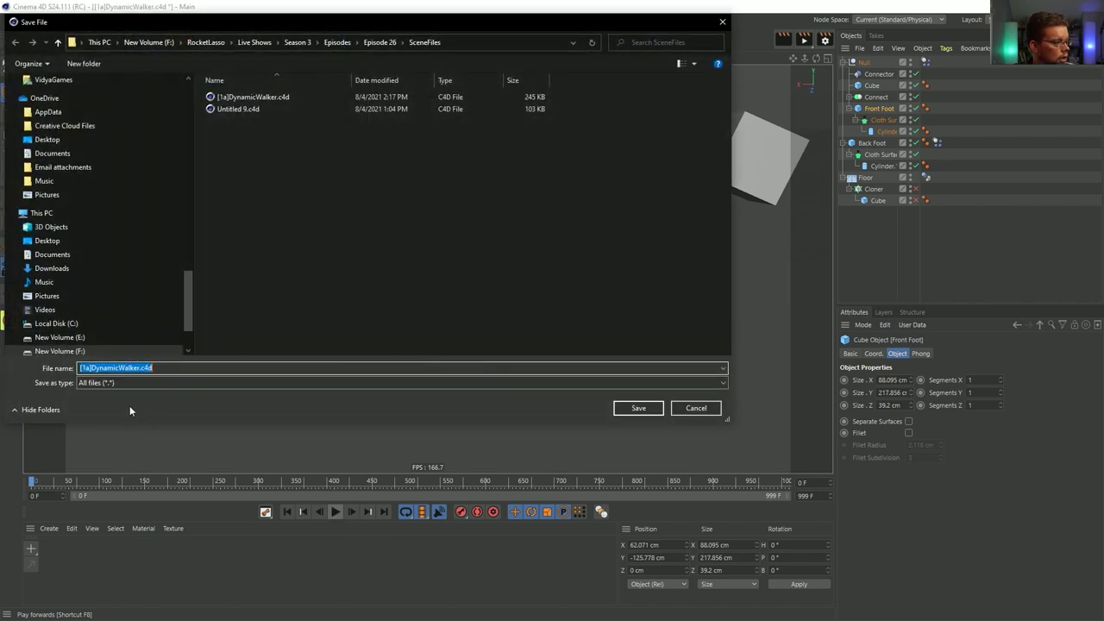
left_click(91, 367)
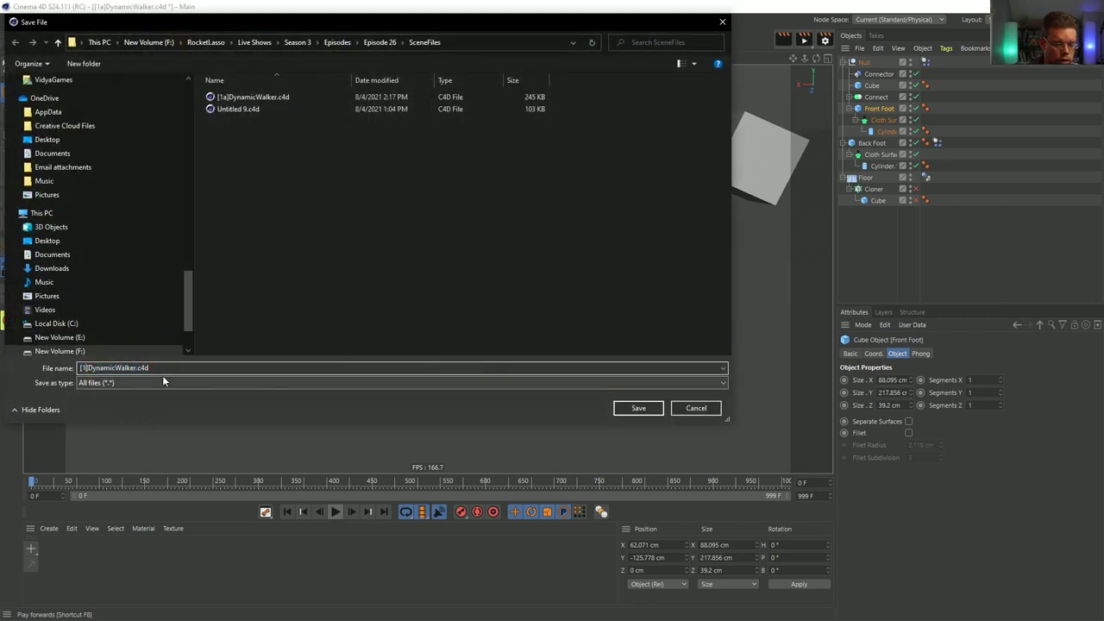
key("BackSpace")
type("b")
key("Return")
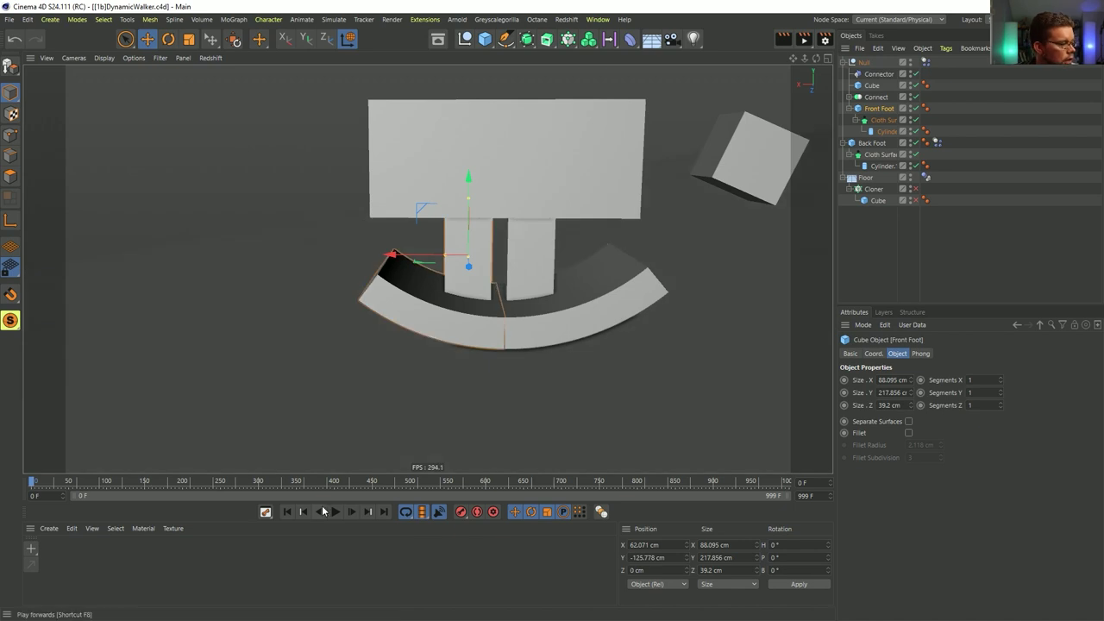
- Replay and rewind the simulation, and set the Floor's bank rotation to 5°
left_click(334, 512)
left_click(334, 511)
left_click(287, 511)
left_click(793, 249)
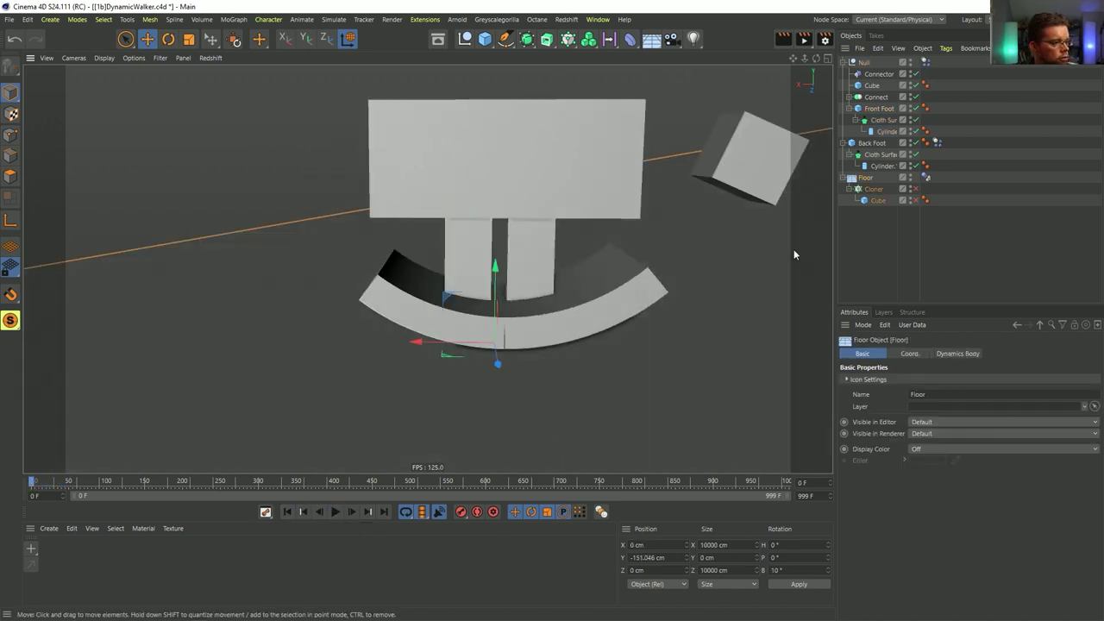
left_click(798, 585)
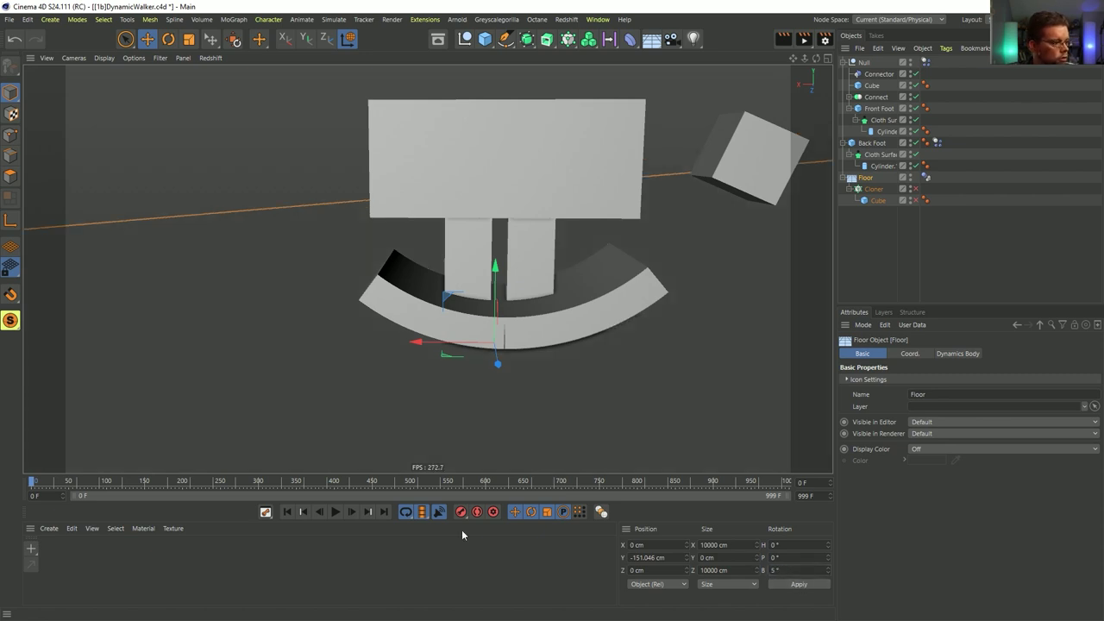
- Play the simulation on the 5° slope to examine how the walker rocks, and rewind to the start
left_click(337, 513)
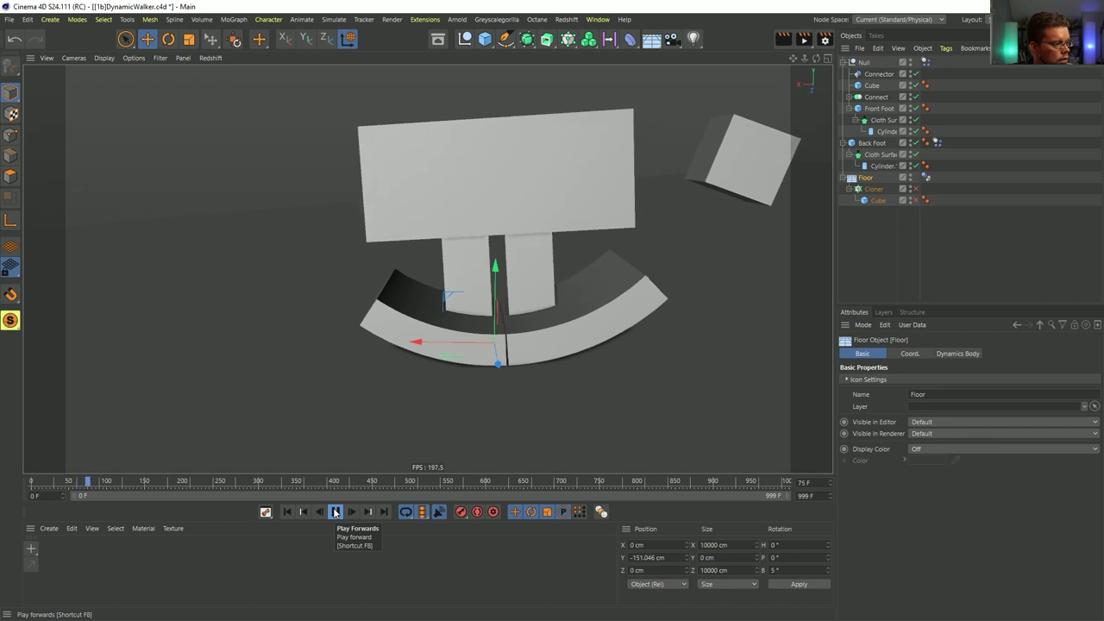
left_click(336, 513)
left_click(336, 512)
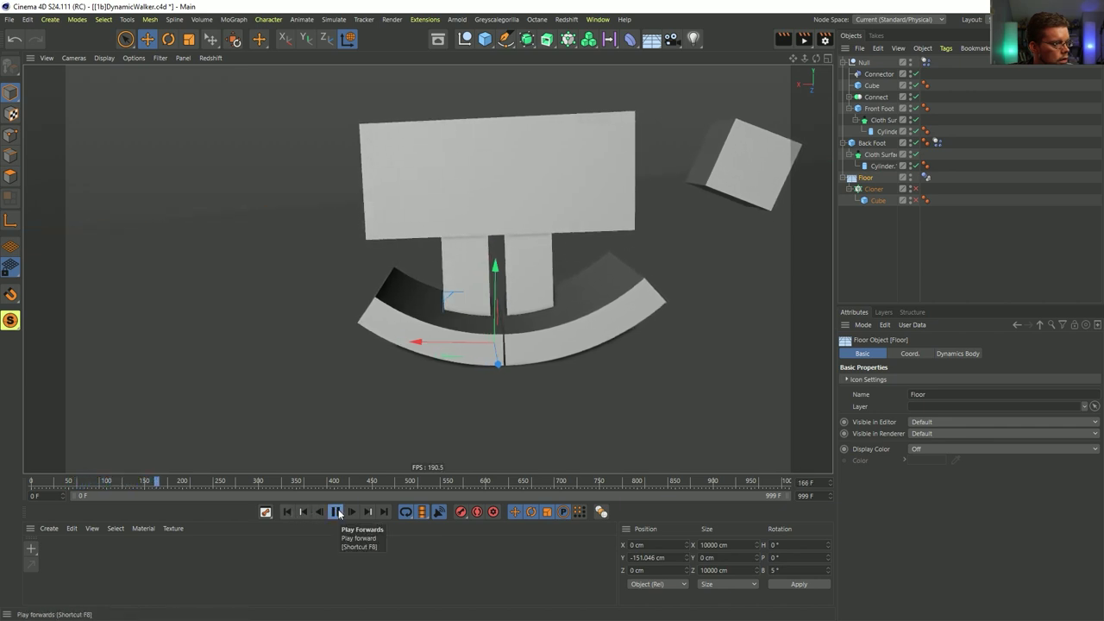
left_click(336, 512)
left_click(289, 512)
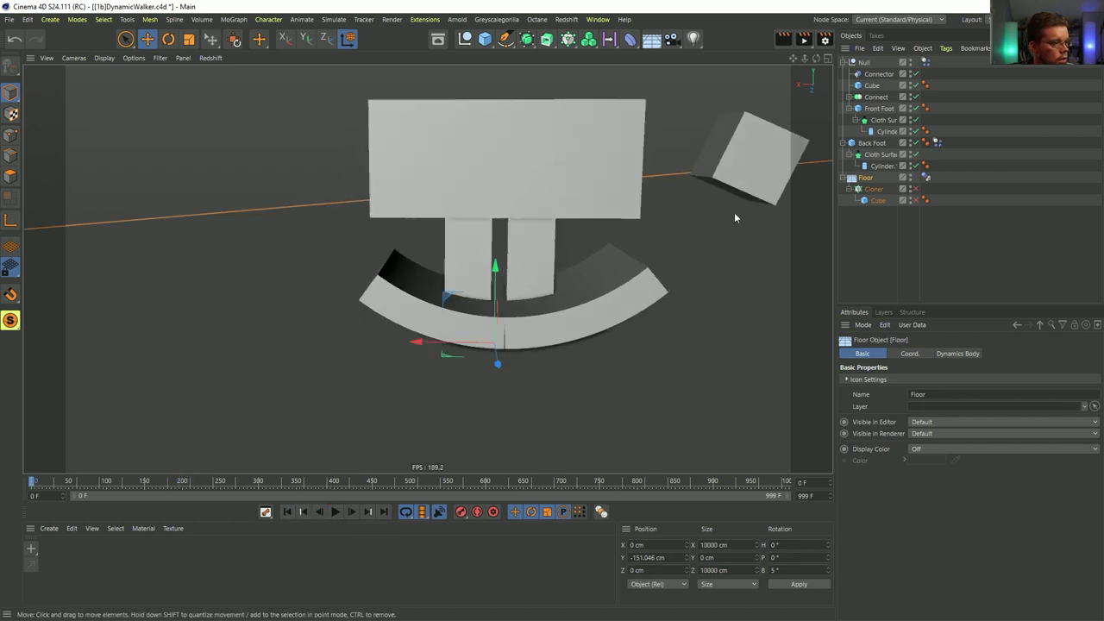
- Raise the Connector hinge to about 131 cm on Y, and play and rewind the simulation
left_click(750, 184)
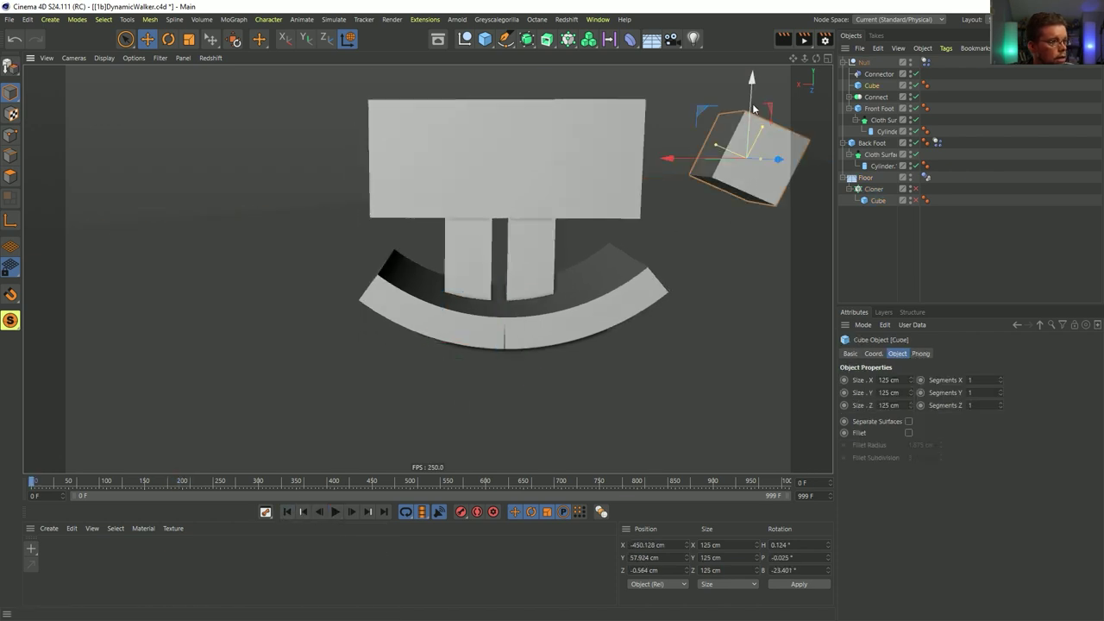
left_click(880, 75)
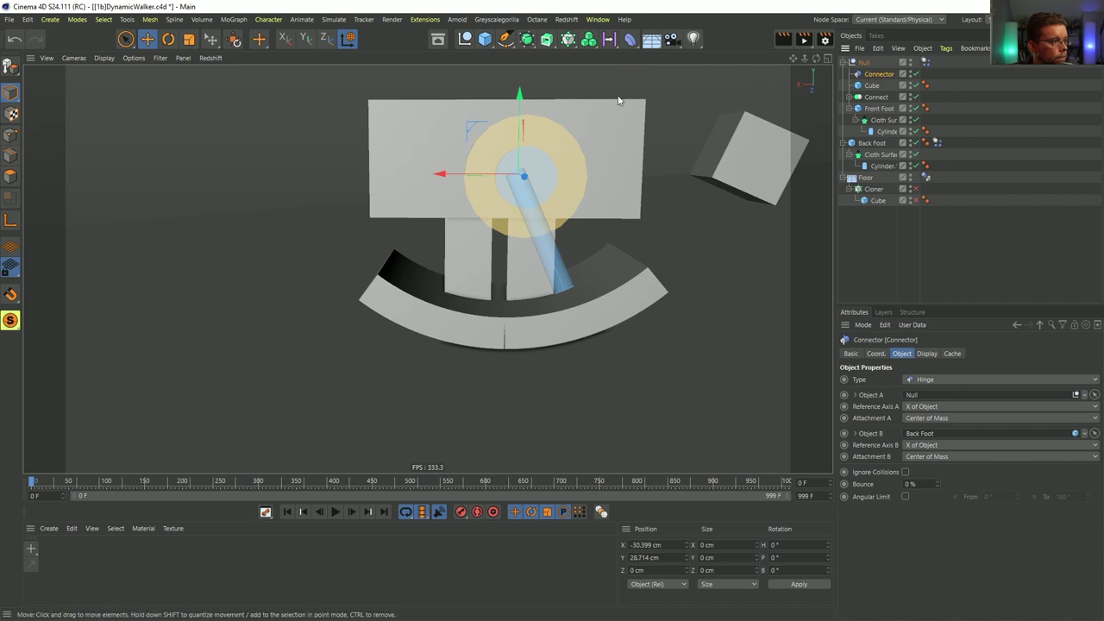
left_click_drag(517, 123, 518, 65)
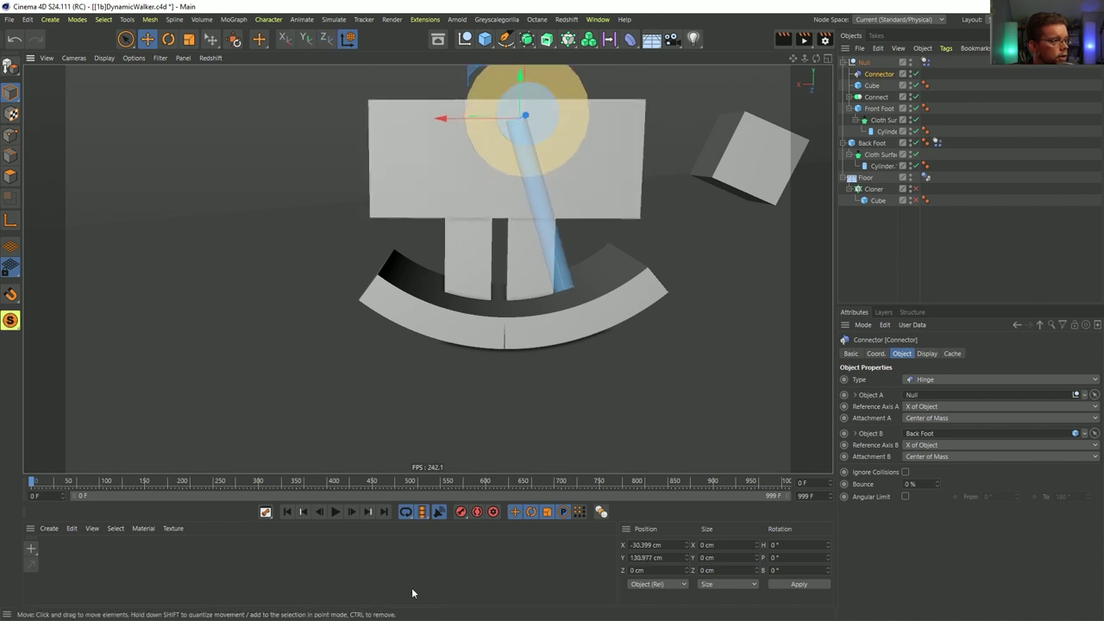
left_click(336, 511)
left_click(287, 511)
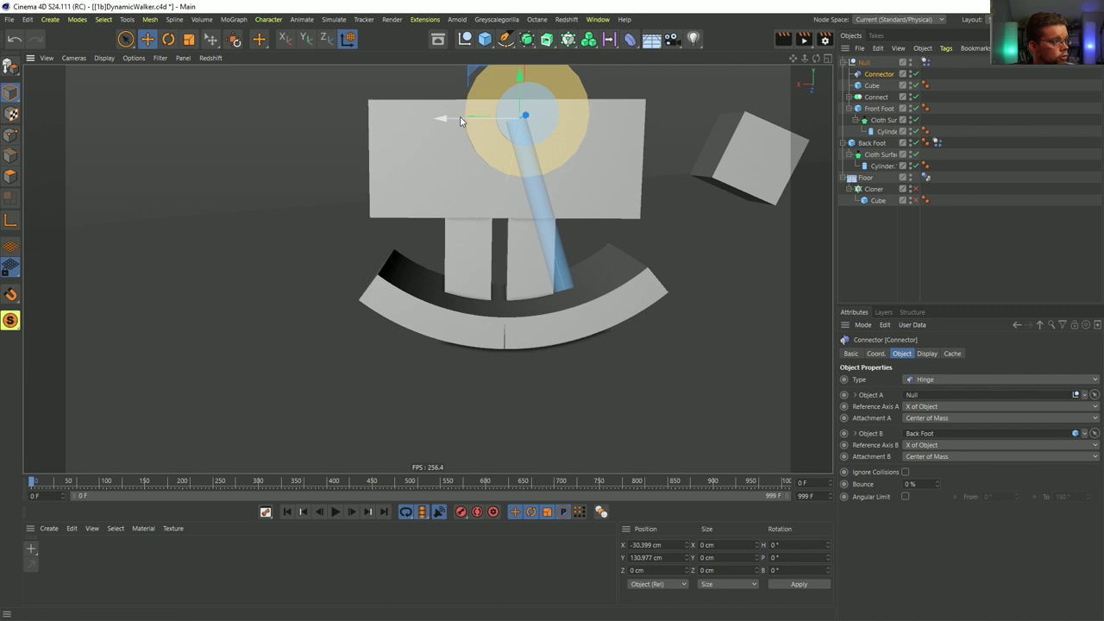
- Shift the Connector hinge to about 22 cm on X, and play and rewind the simulation
left_click_drag(457, 117, 415, 119)
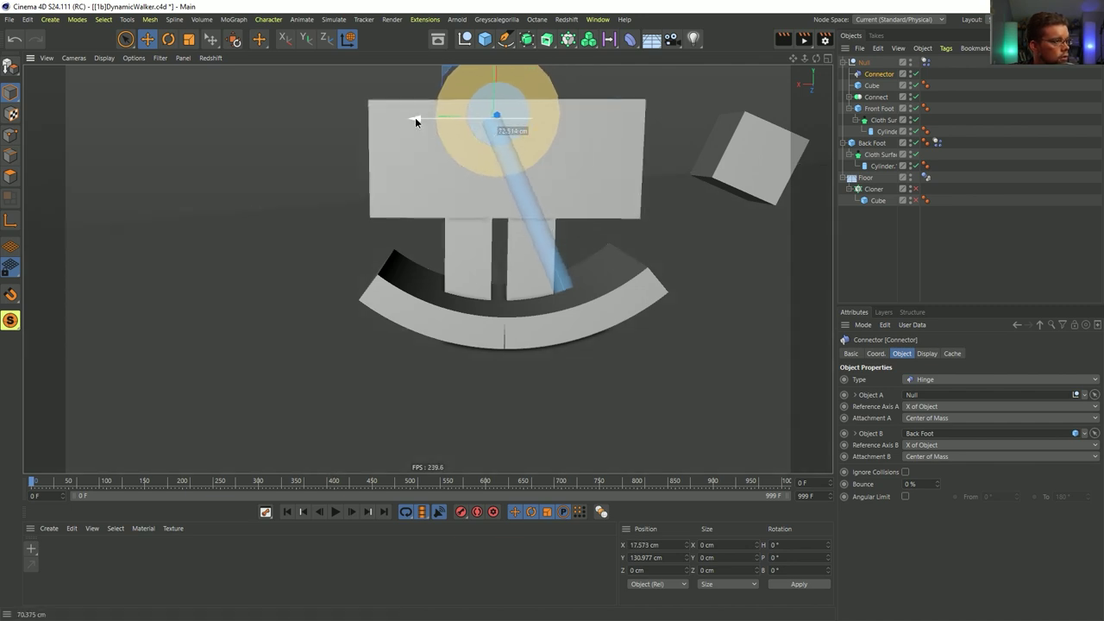
left_click(337, 511)
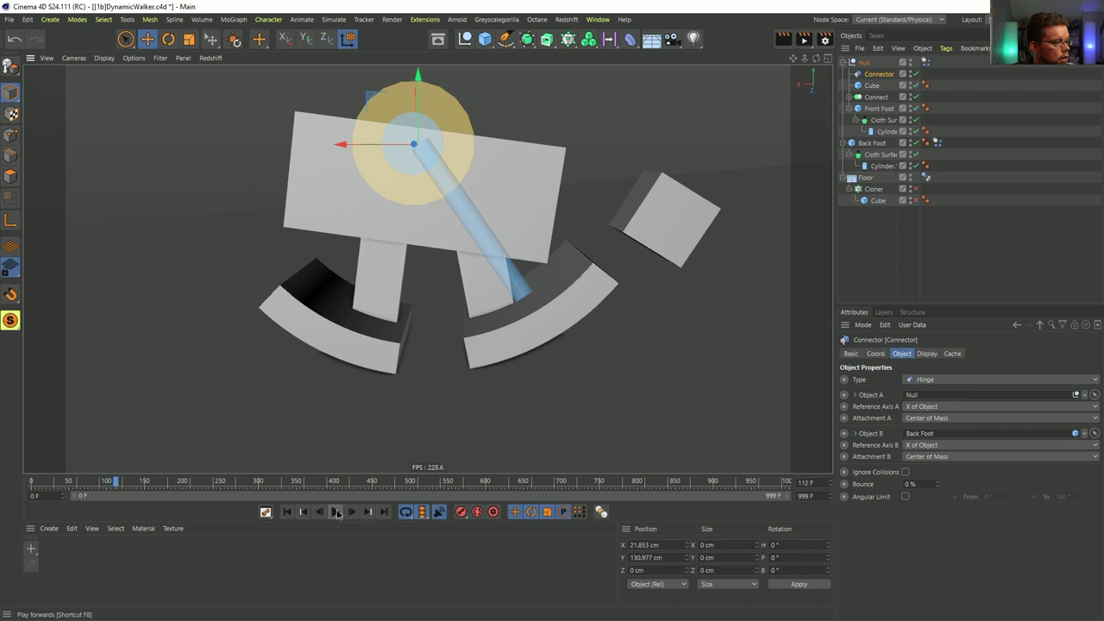
left_click(288, 512)
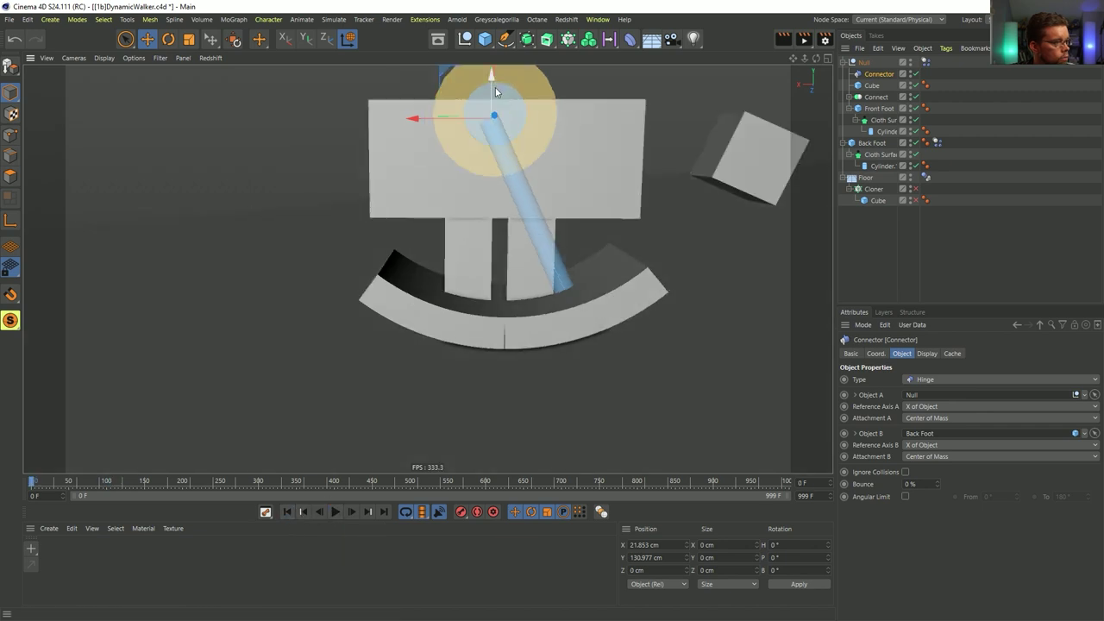
- Lower the Connector hinge to about 112 cm on Y and shift it to about 14 cm on X, testing the simulation after each change
left_click(336, 511)
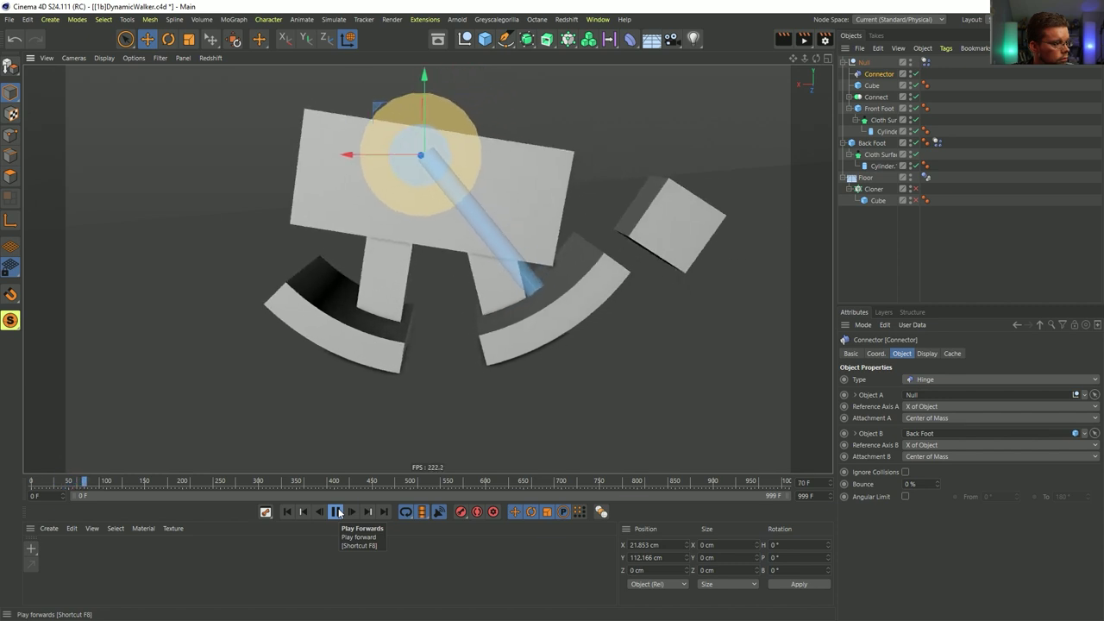
left_click(287, 513)
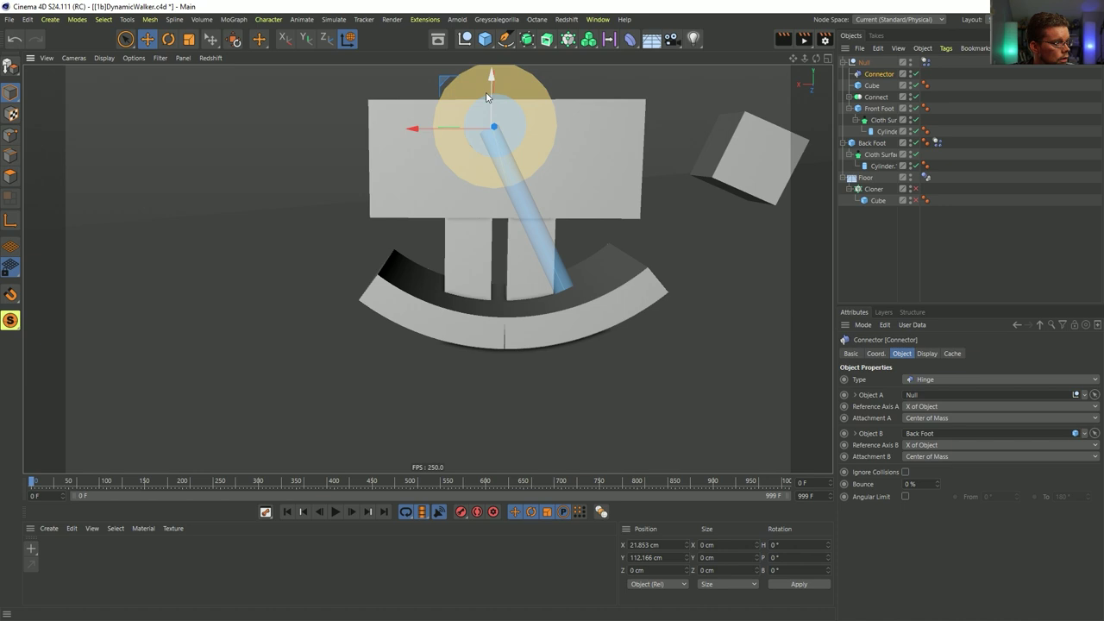
left_click(337, 511)
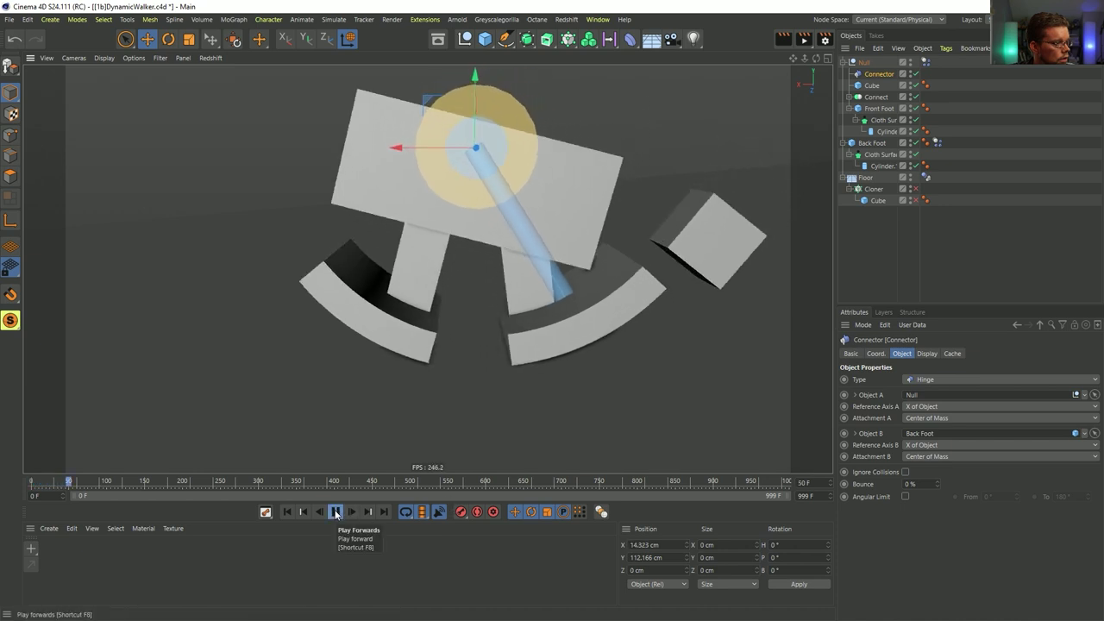
left_click(289, 512)
- Move the counterweight Cube to about -423 cm on X, and play and rewind the simulation
left_click(738, 172)
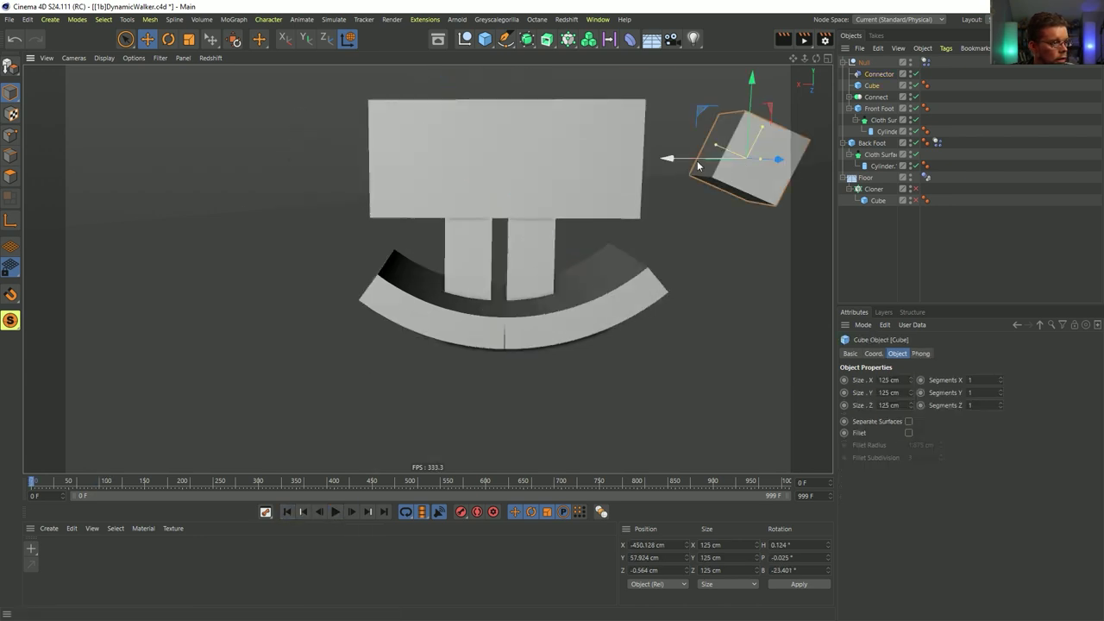
left_click_drag(699, 166, 681, 166)
left_click(335, 512)
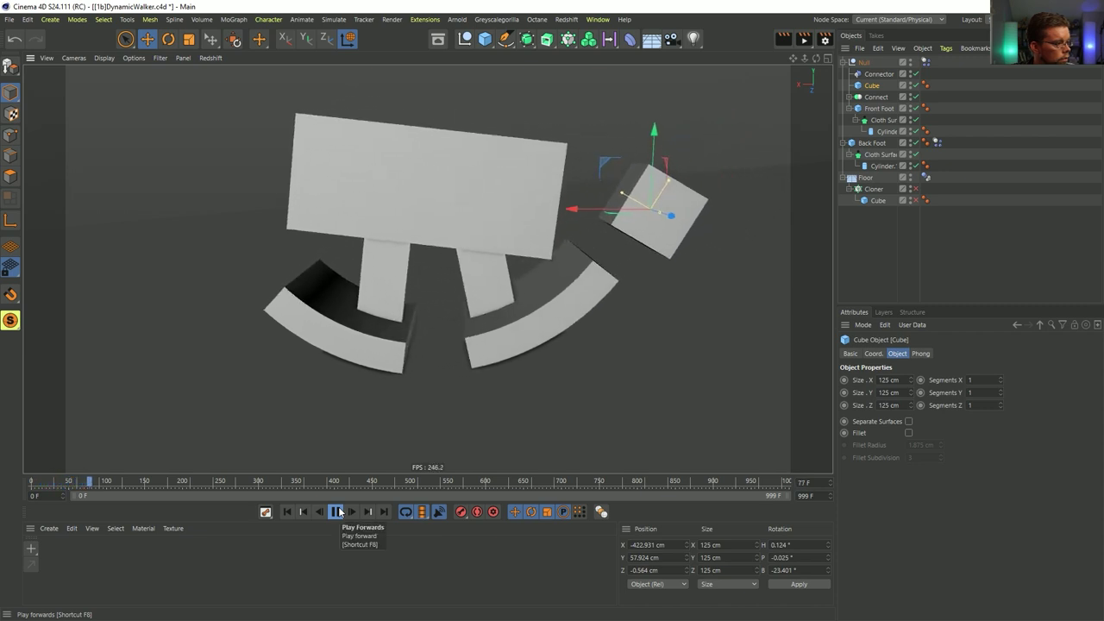
left_click(287, 512)
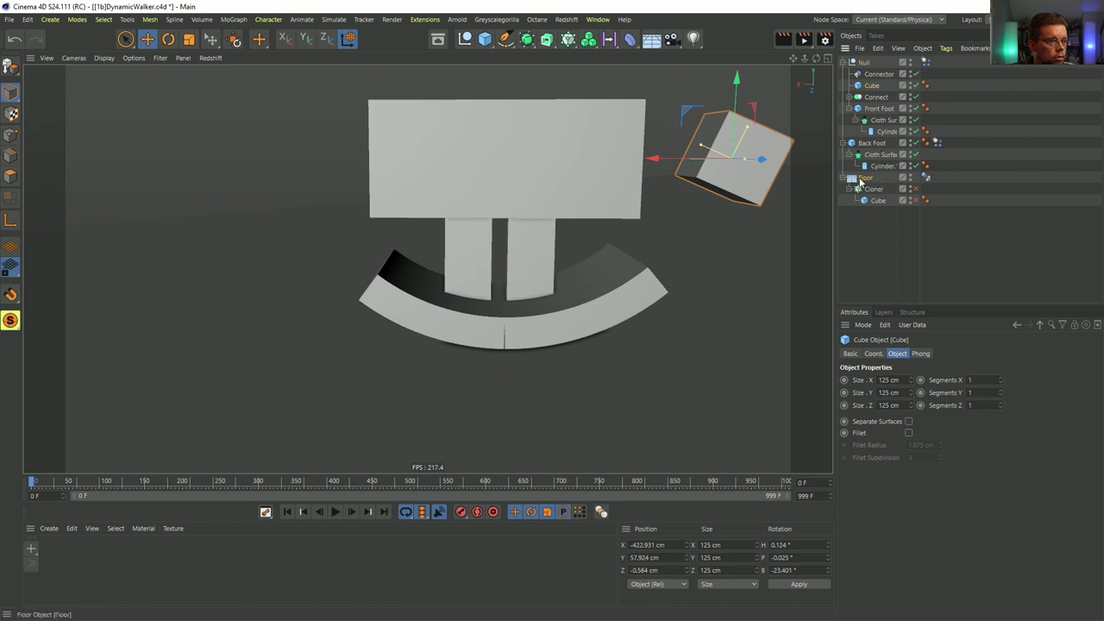
- Set the Floor's bank rotation to 10°, play the simulation while following the walker down the slope, and rewind
left_click(862, 178)
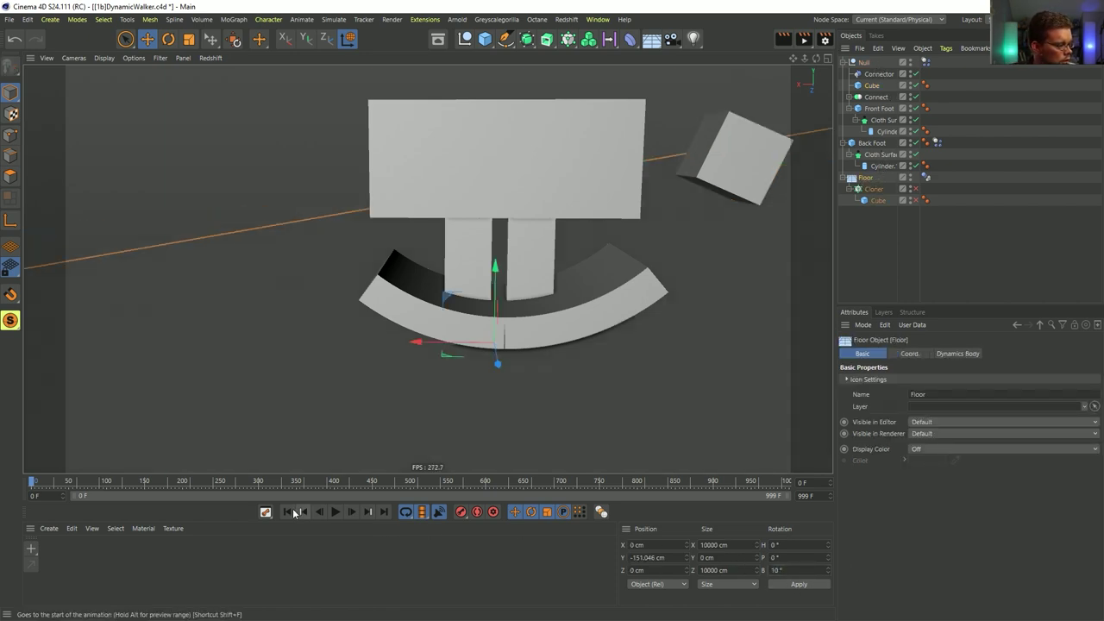
left_click(336, 512)
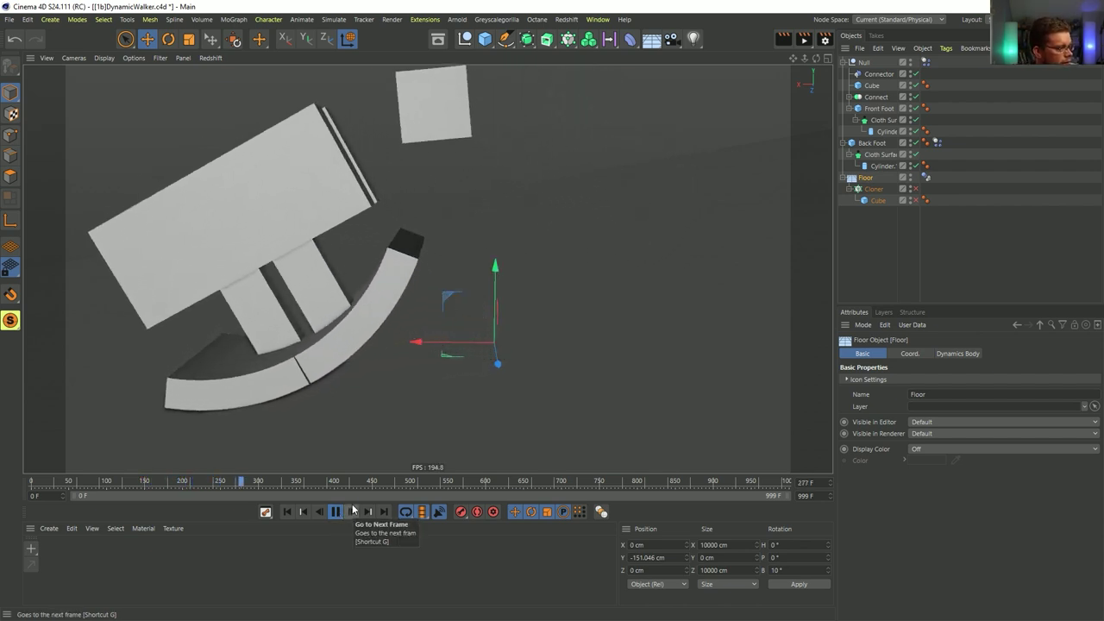
middle_click_drag(409, 319, 546, 316, "alt")
left_click_drag(546, 317, 618, 316, "alt")
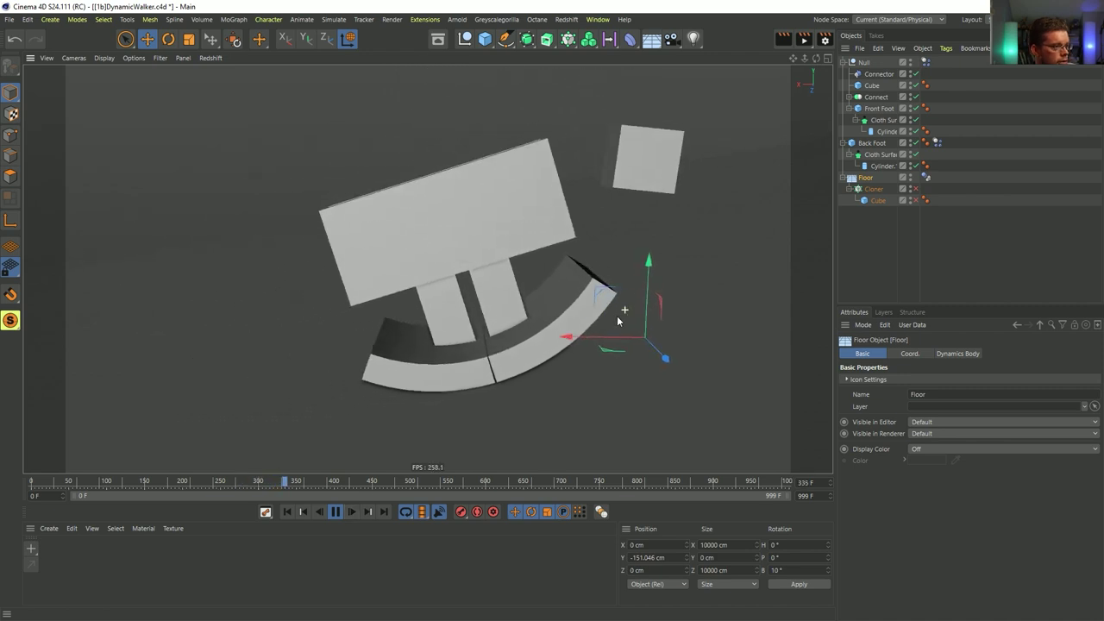
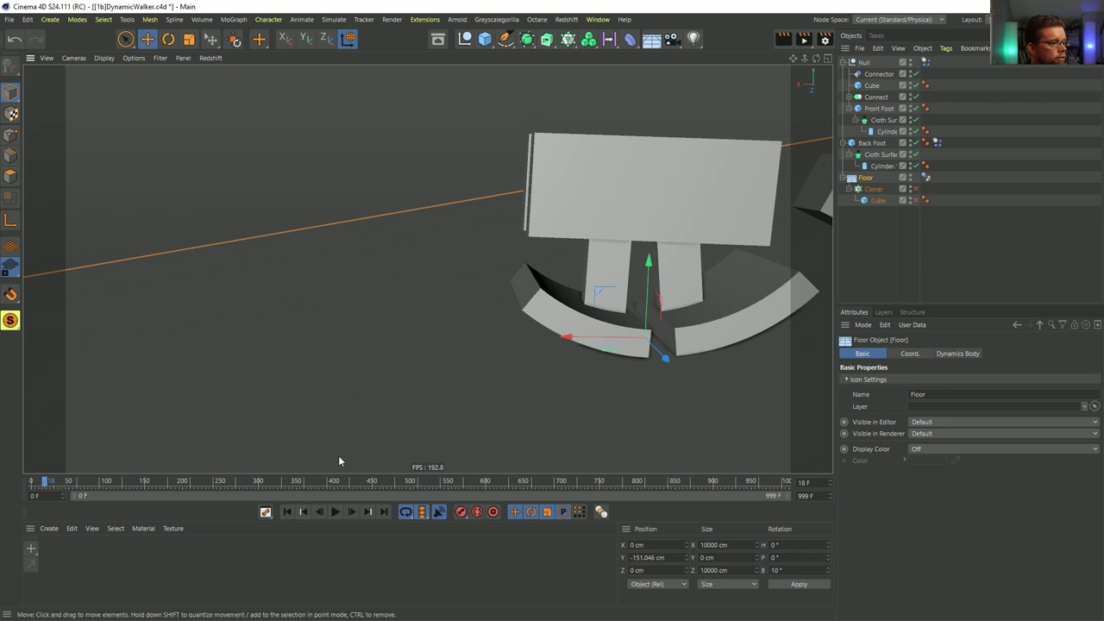
left_click(289, 513)
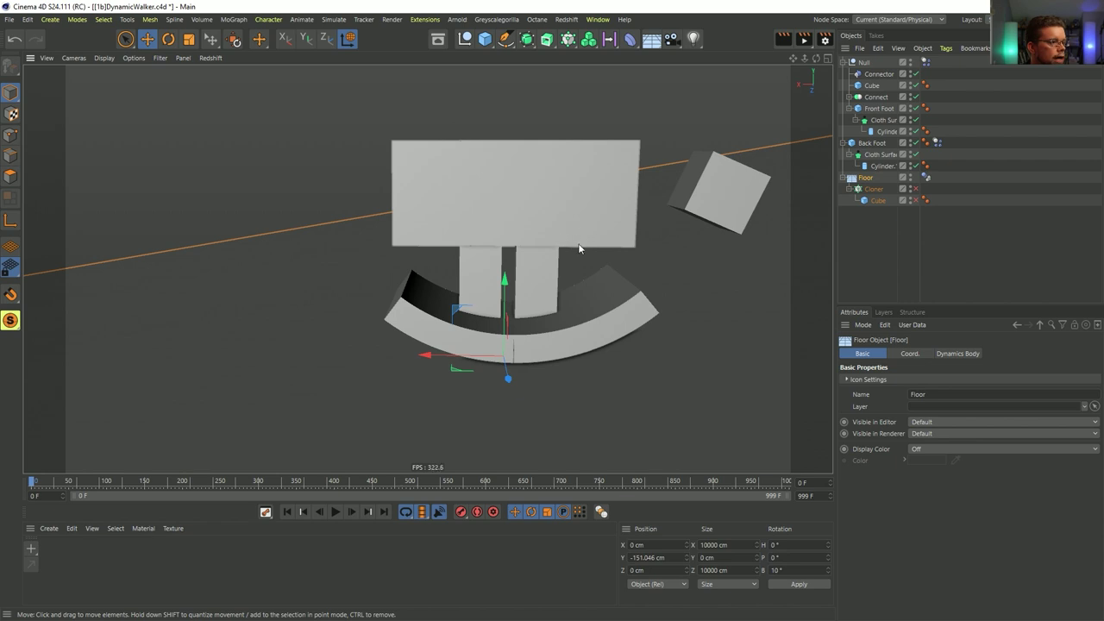
- Replay the simulation several times from the start to examine how the two feet swing and land on the 10° slope
left_click(336, 511)
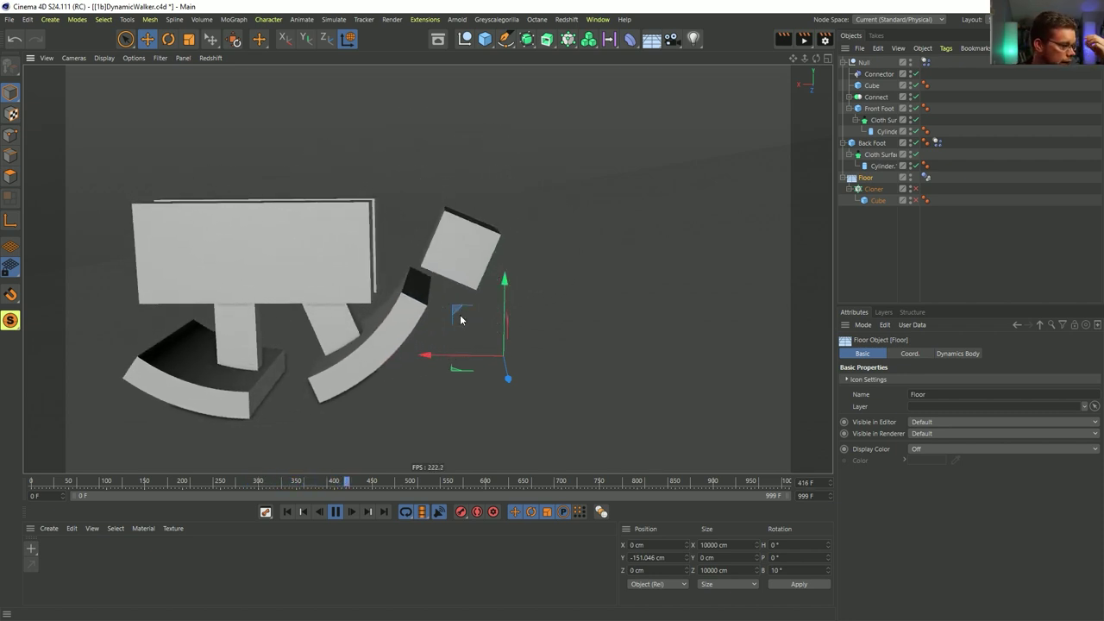
left_click(336, 512)
left_click(304, 511)
left_click(336, 512)
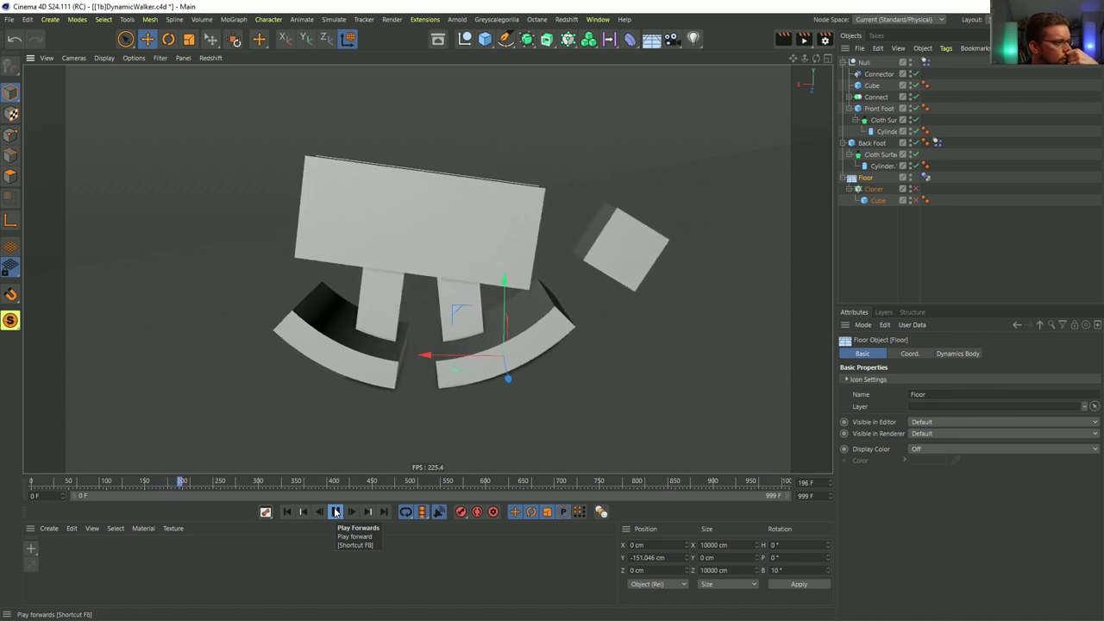
left_click(336, 511)
left_click(286, 511)
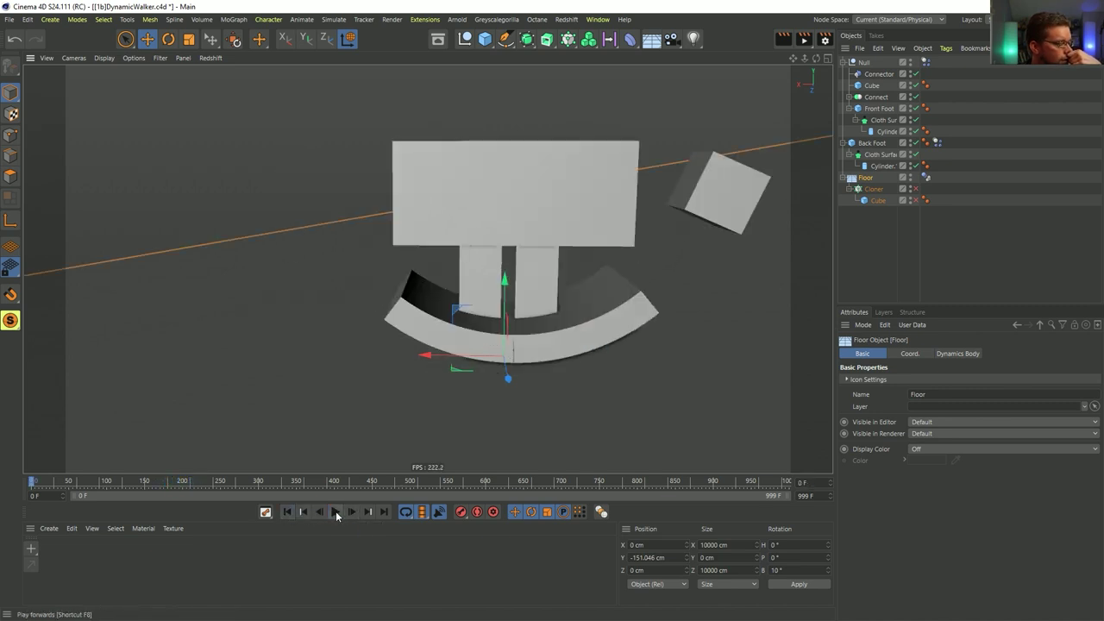
left_click(336, 511)
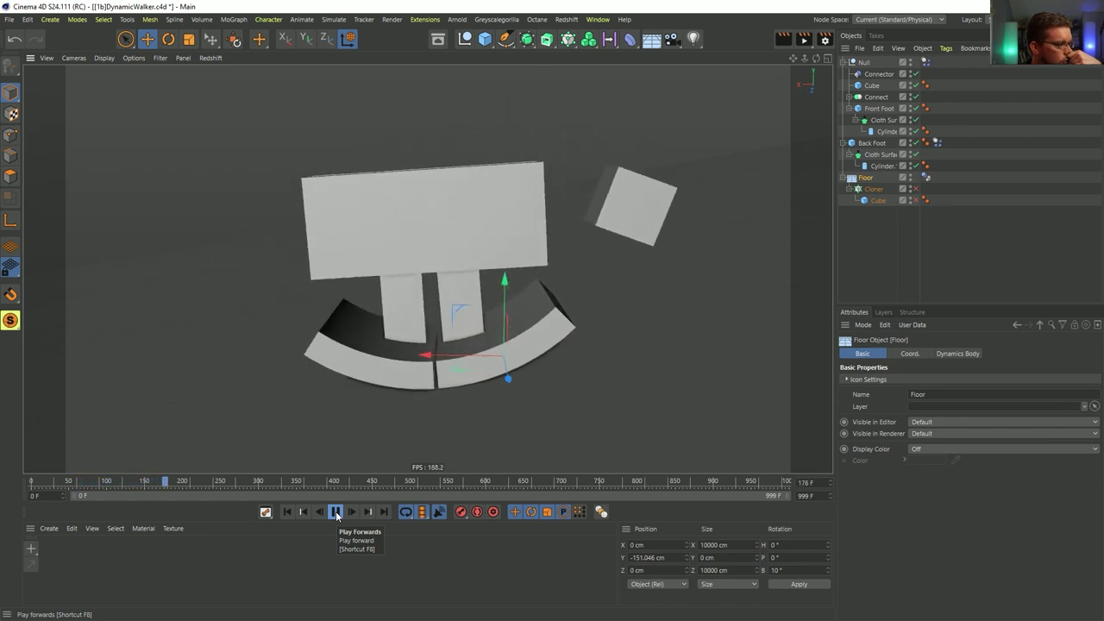
left_click(336, 512)
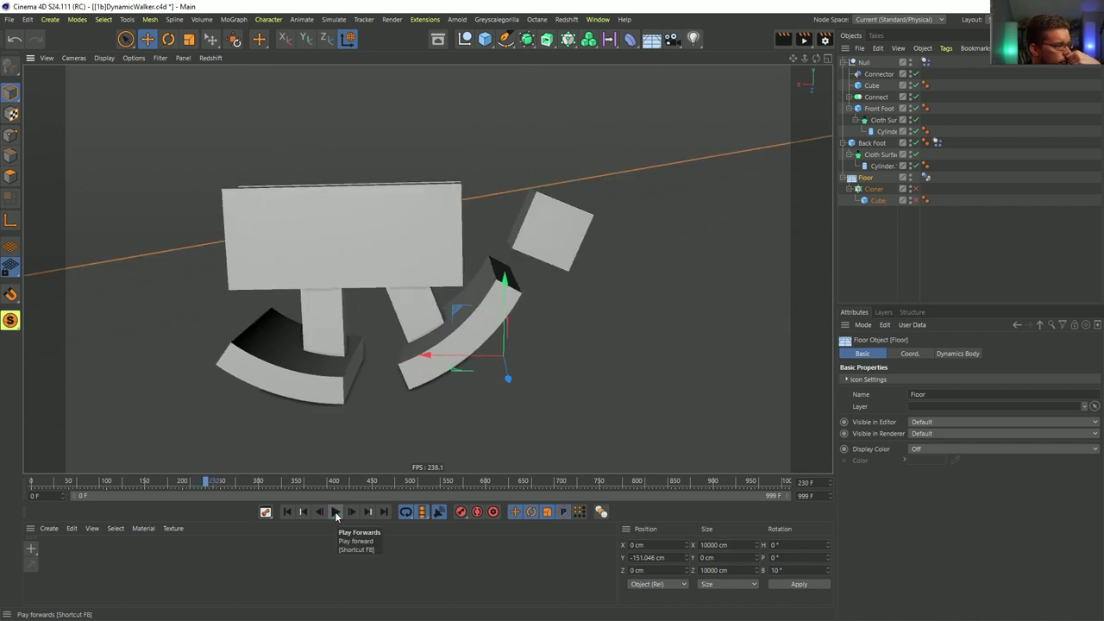
- Duplicate the counterweight Cube as a 30.9 × 50.9 × 125 cm block at about X -178, Y -51 cm, and test the simulation
left_click(287, 512)
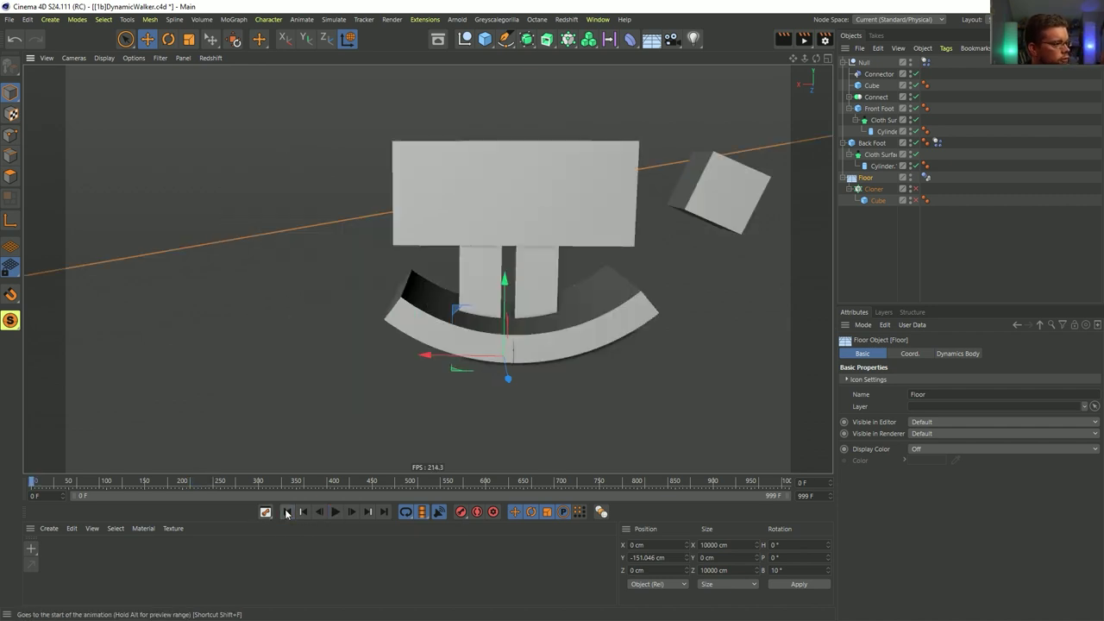
left_click(733, 193)
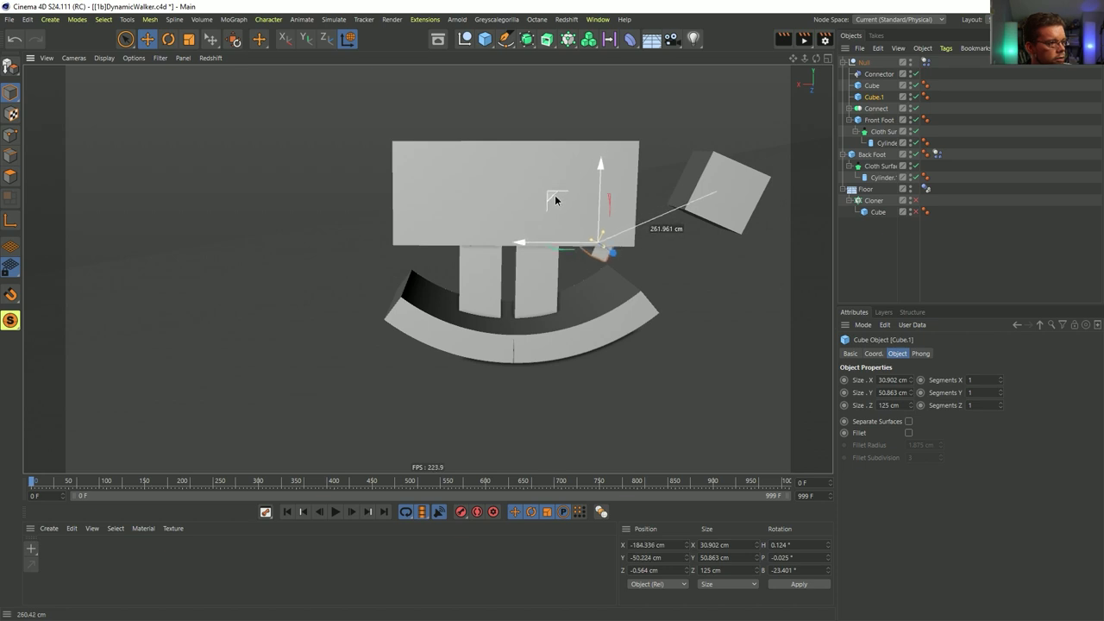
left_click(335, 511)
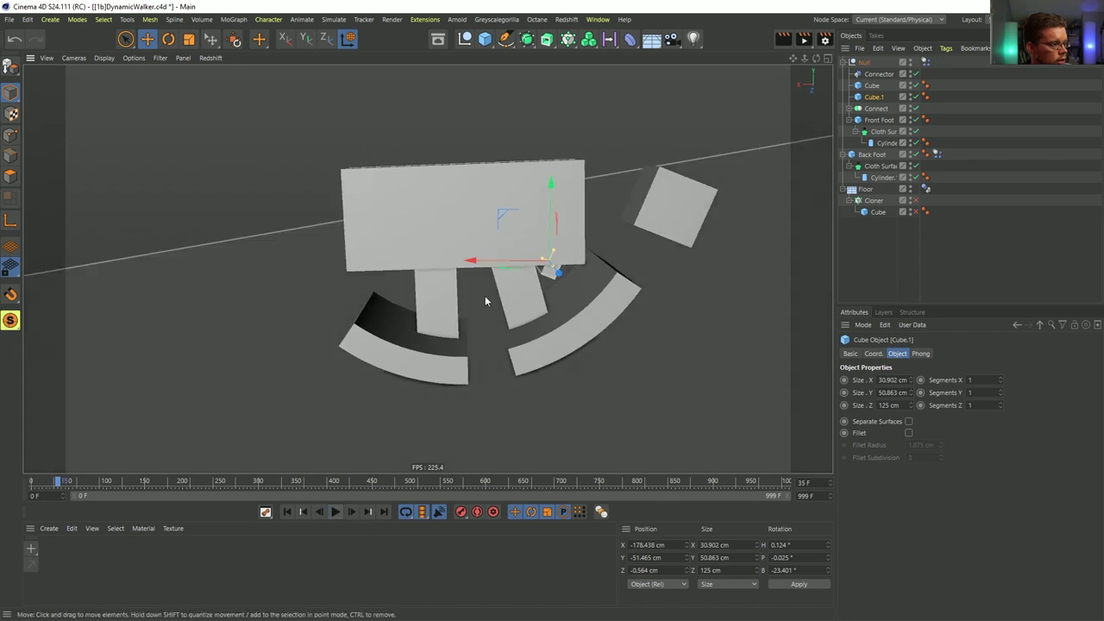
left_click(337, 512)
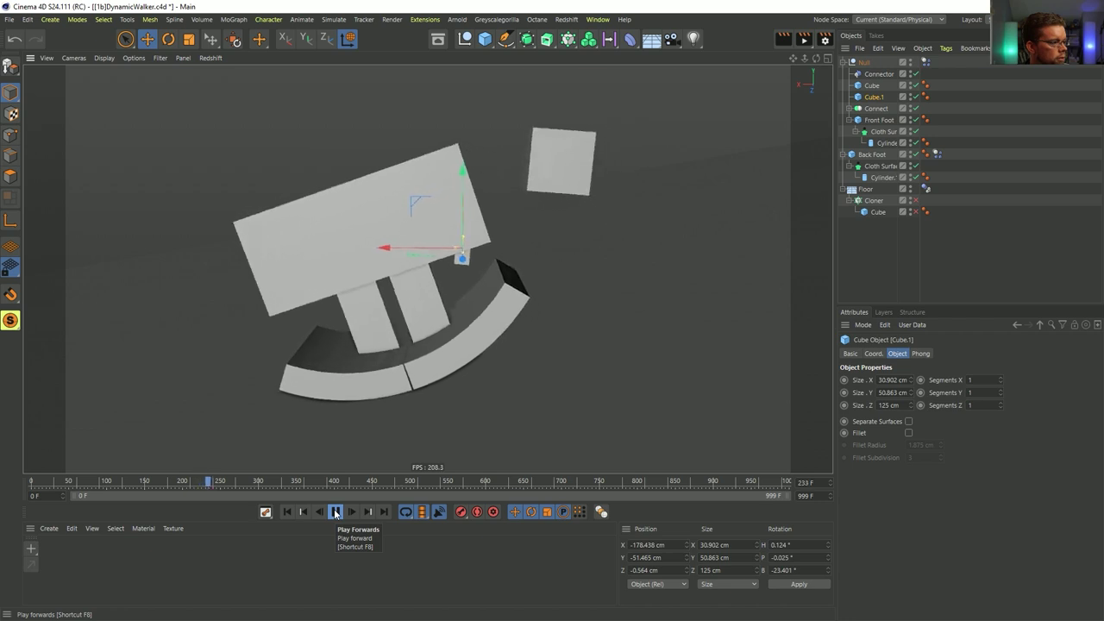
left_click(335, 512)
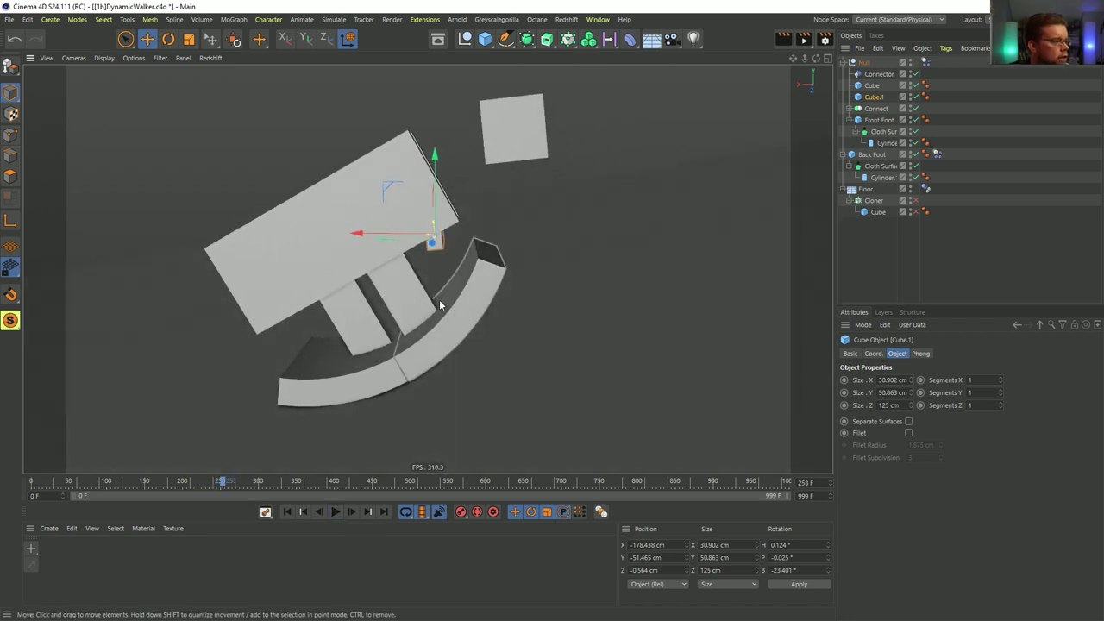
left_click(286, 512)
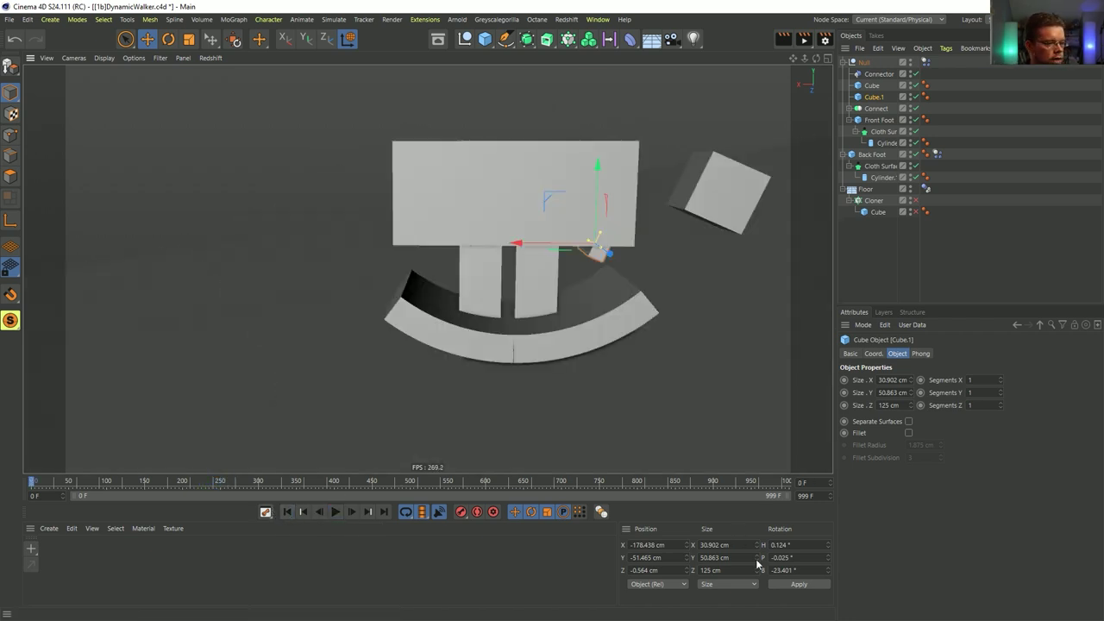
- Set the Floor's bank rotation to 8°, play the simulation, and rewind to the start
left_click(865, 189)
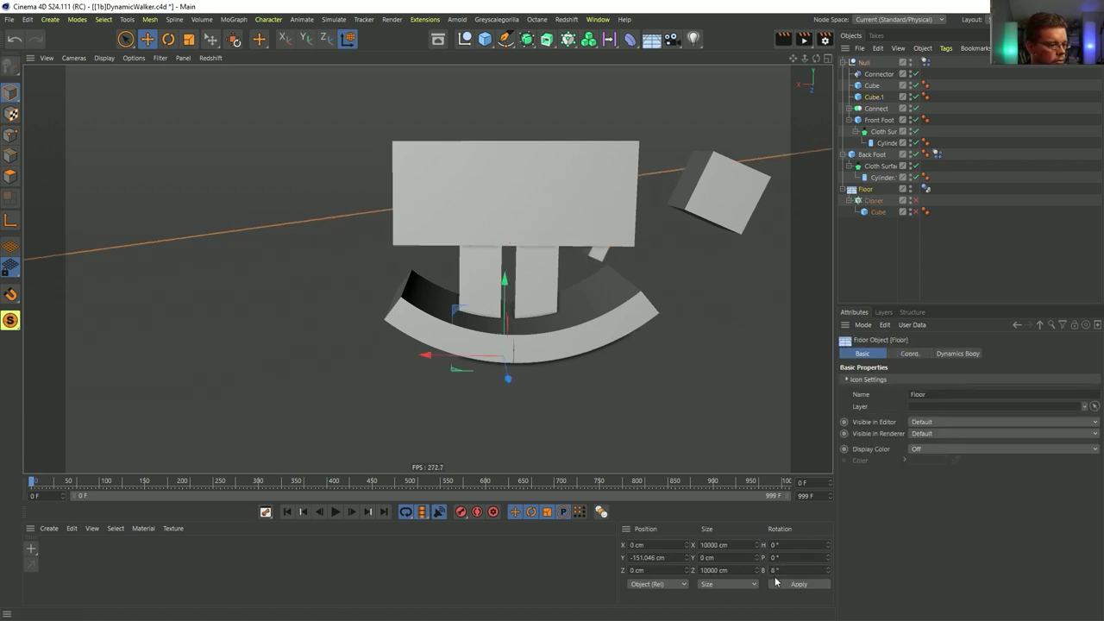
left_click(334, 512)
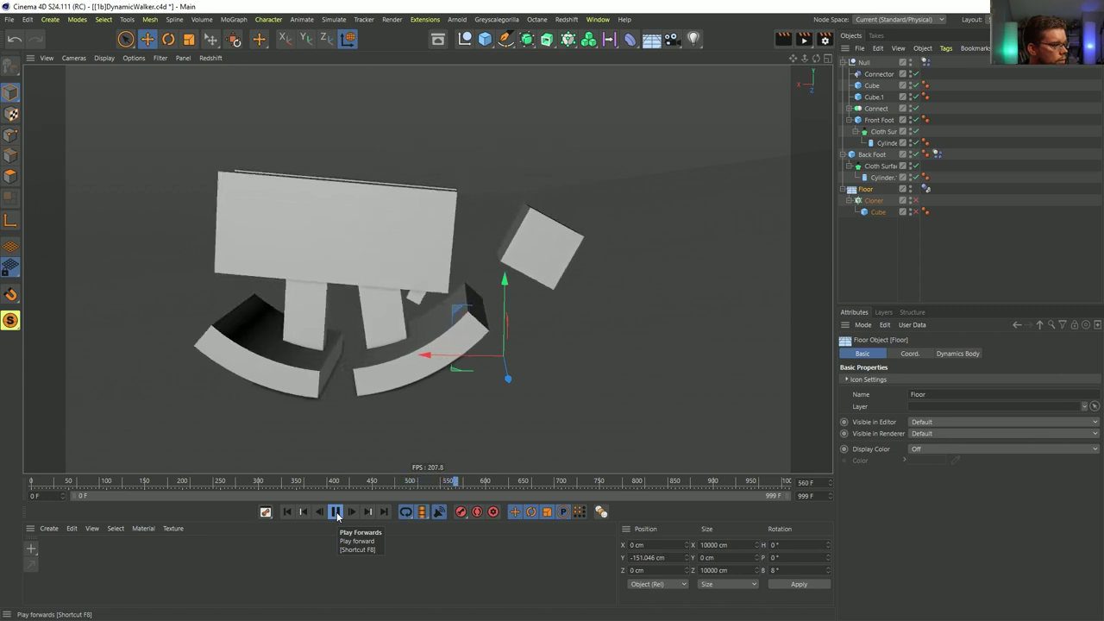
left_click(289, 512)
- Move the large counterweight Cube to about -435 cm on X, and play and rewind the simulation
left_click(702, 190)
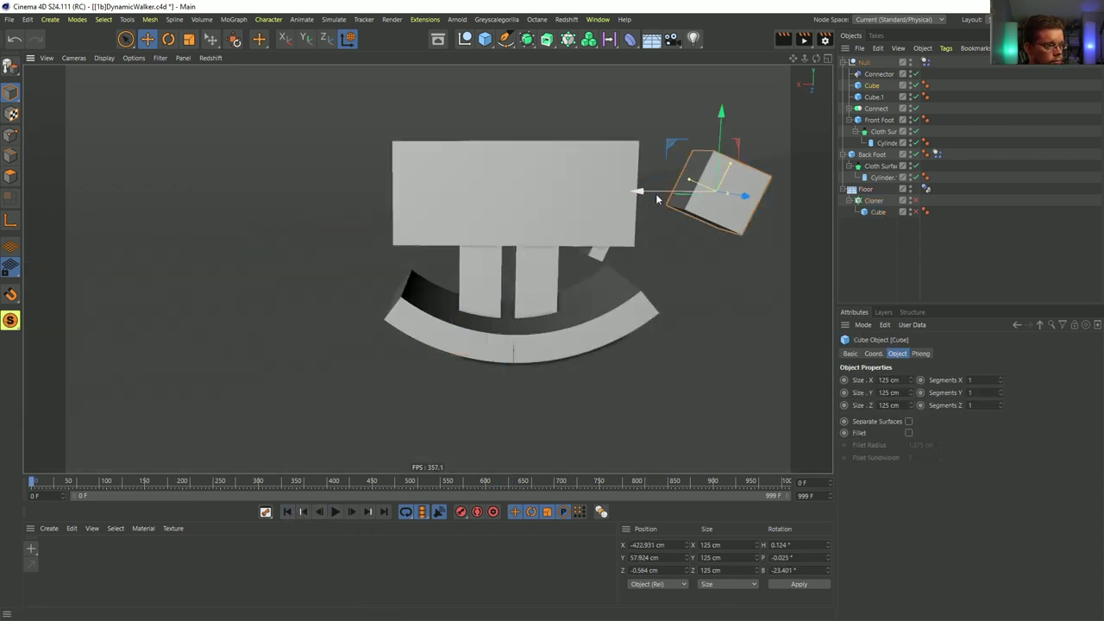
left_click_drag(657, 197, 666, 198)
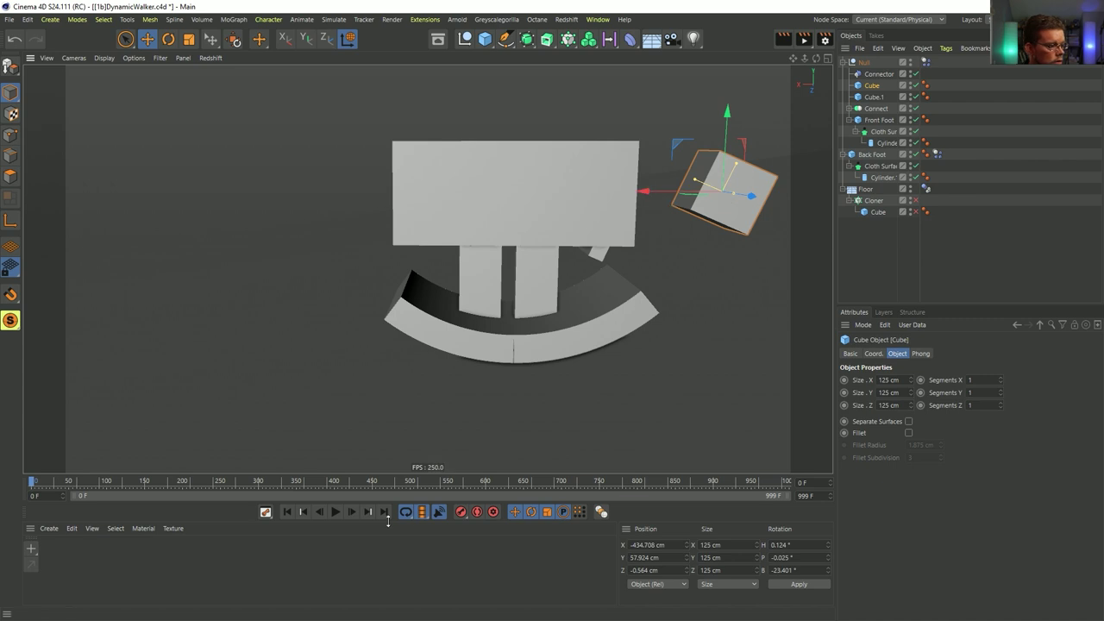
left_click(335, 512)
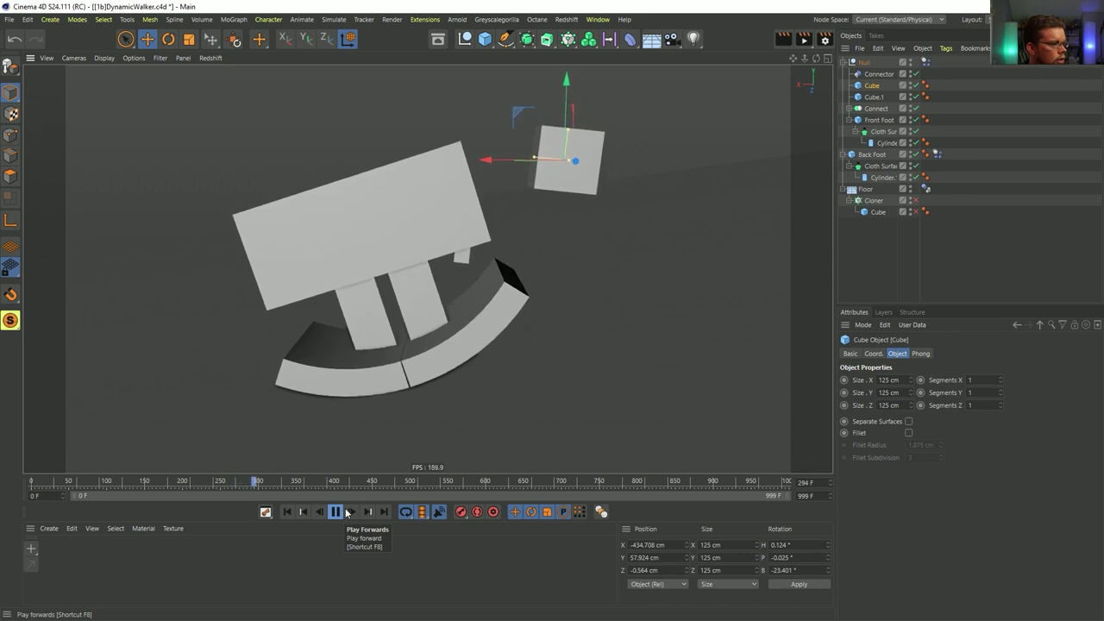
left_click(335, 513)
left_click(287, 511)
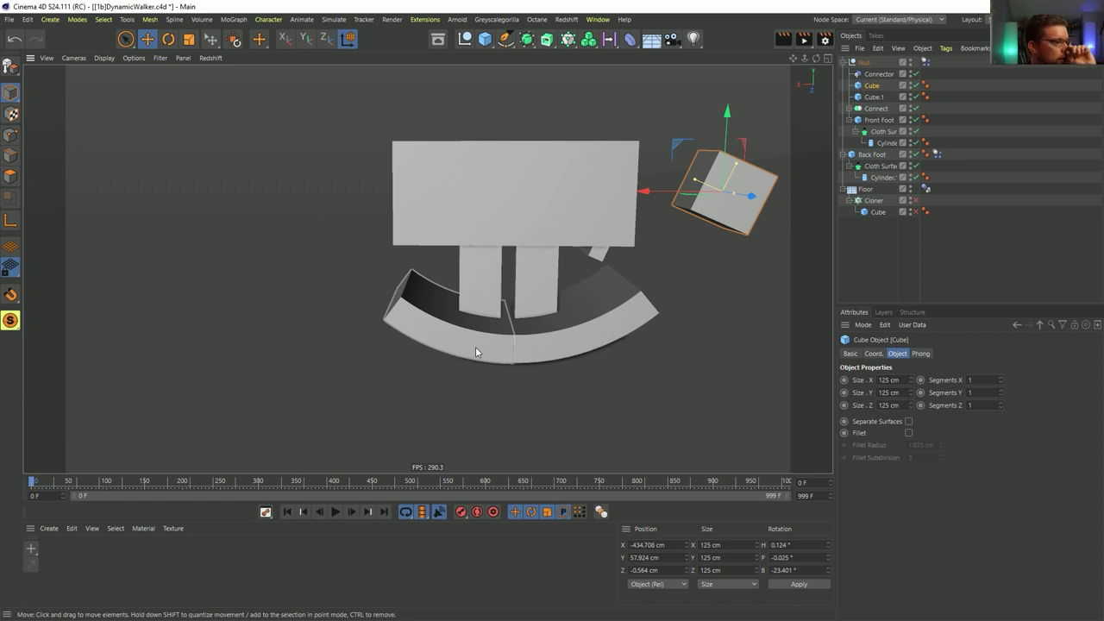
- Try banking the Front Foot about 11.5° and shifting it, and undo both changes
left_click(877, 165)
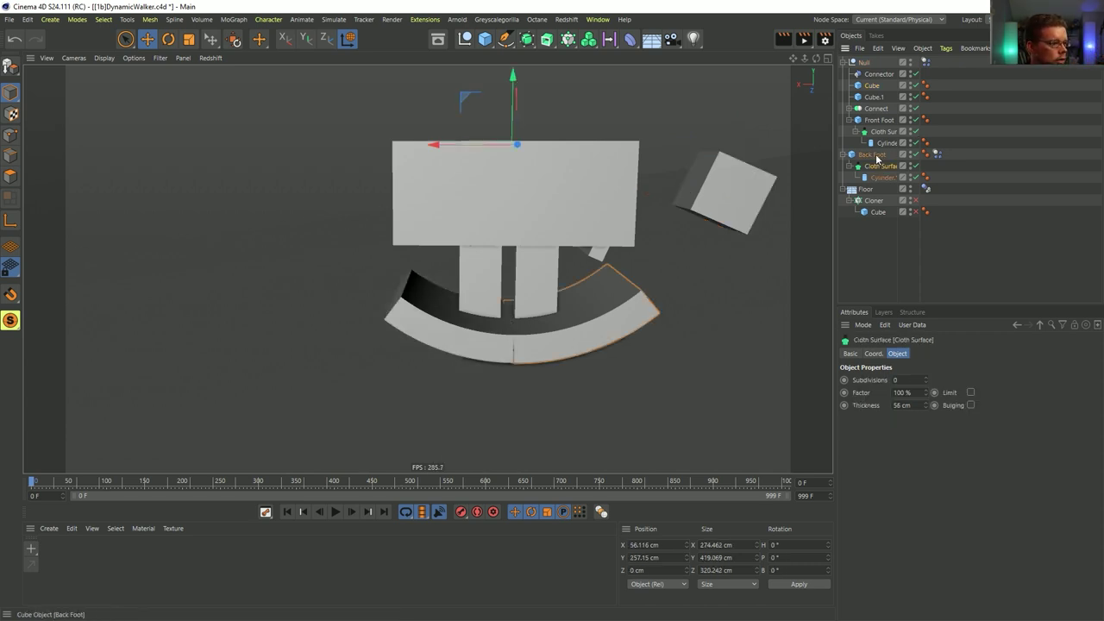
left_click(880, 142)
key("r")
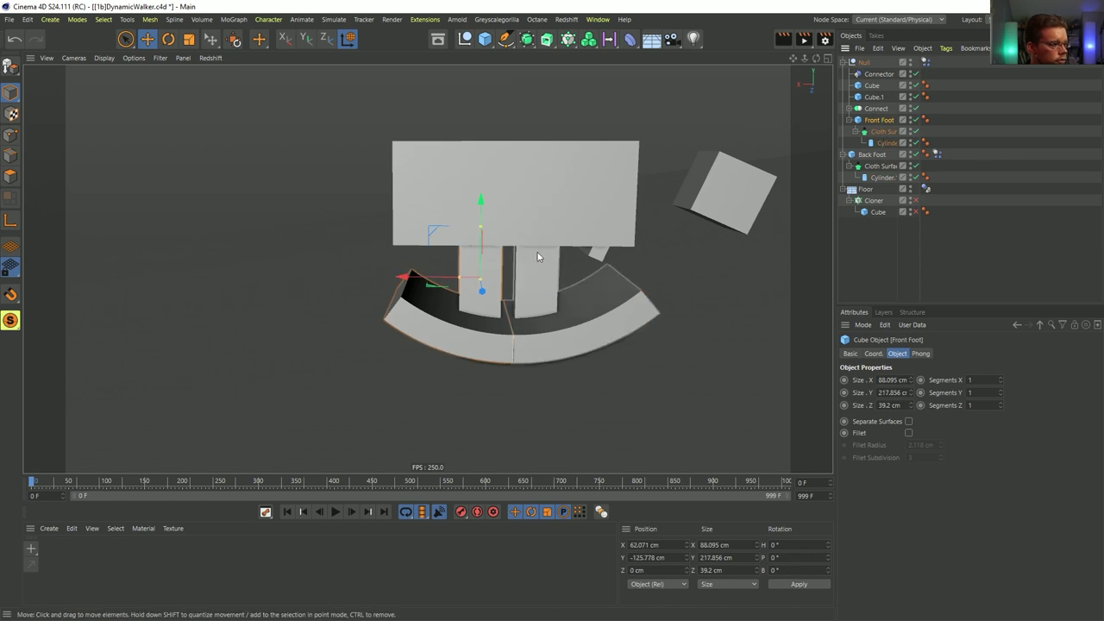
left_click_drag(515, 252, 506, 250)
key("e")
key("w")
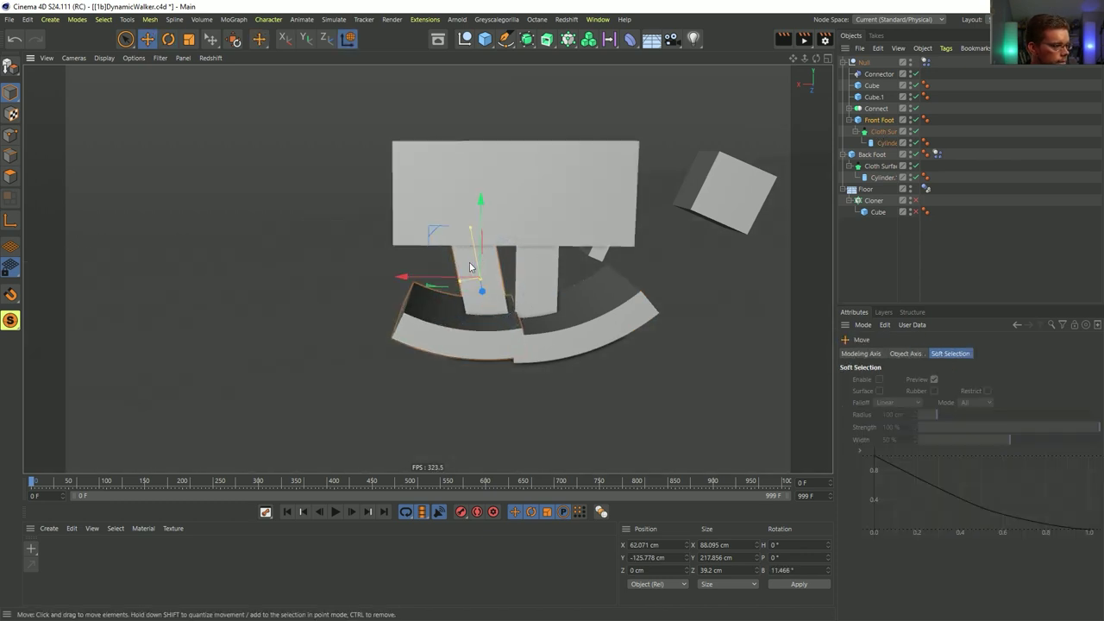
left_click_drag(435, 232, 421, 239)
key("ctrl+z")
key("ctrl+z")
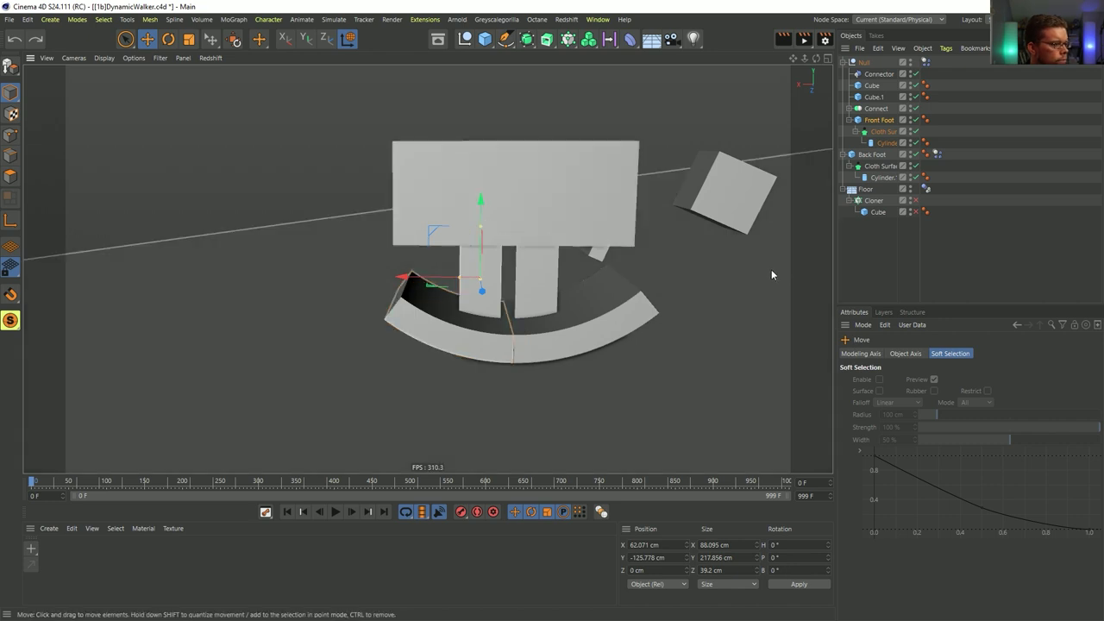
- Increase the Front Foot cylinder's radius to about 940 cm and raise the cylinder to about 576 cm on Y
left_click(886, 142)
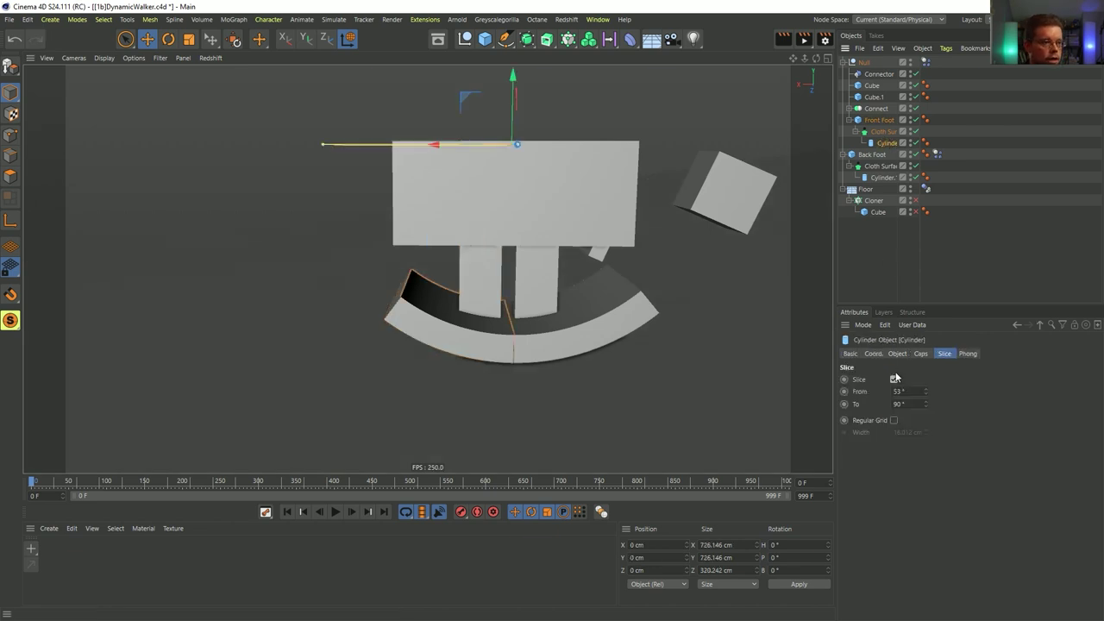
left_click(898, 353)
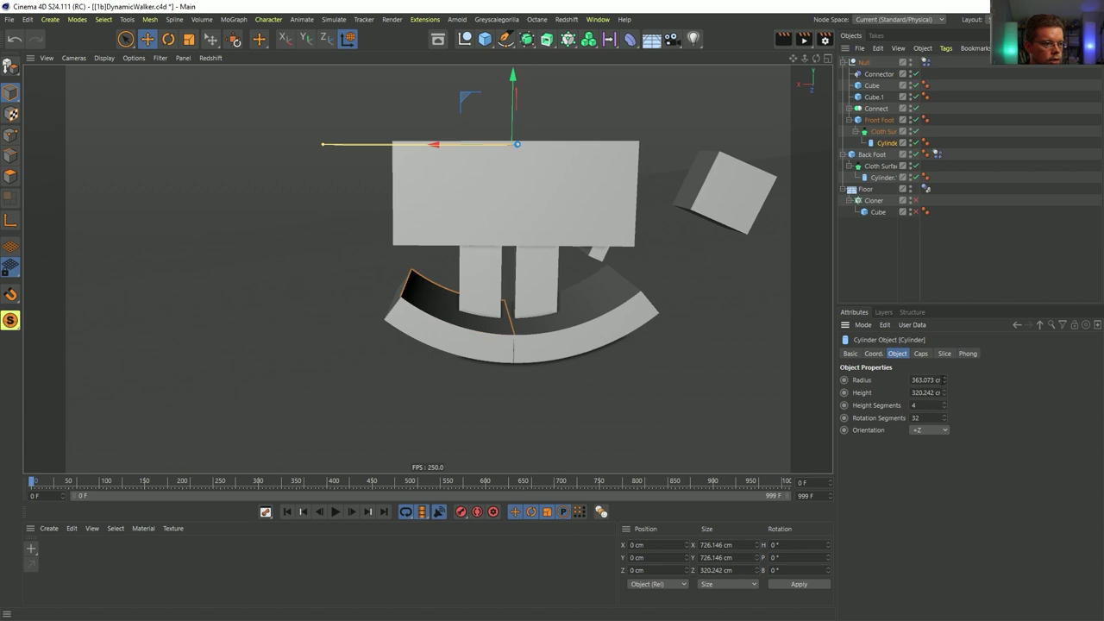
left_click_drag(944, 382, 945, 308)
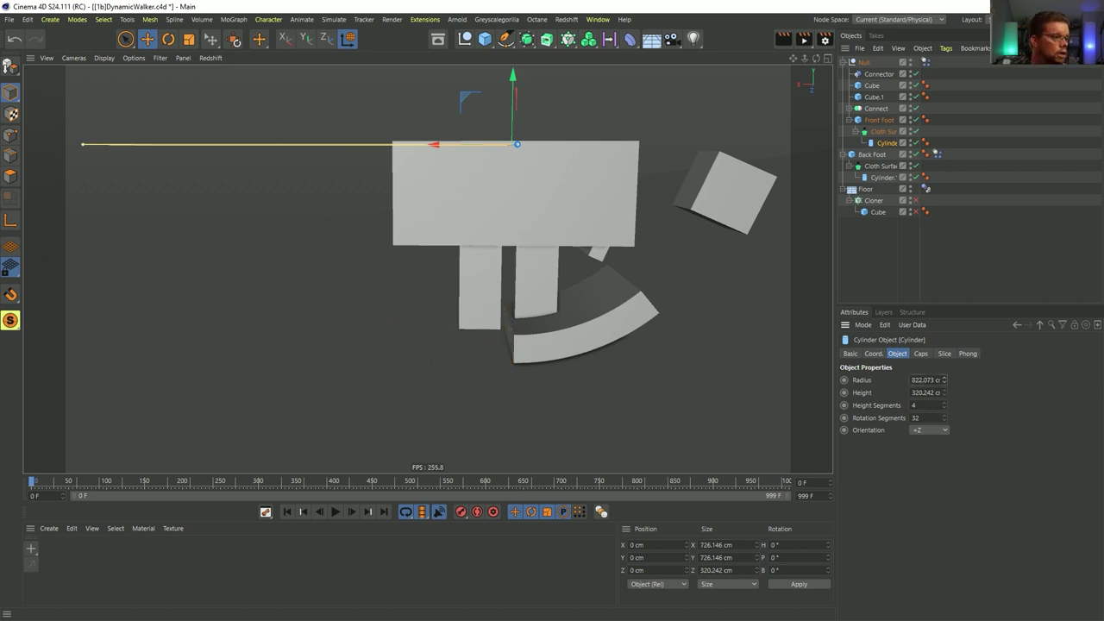
left_click_drag(507, 94, 514, 64)
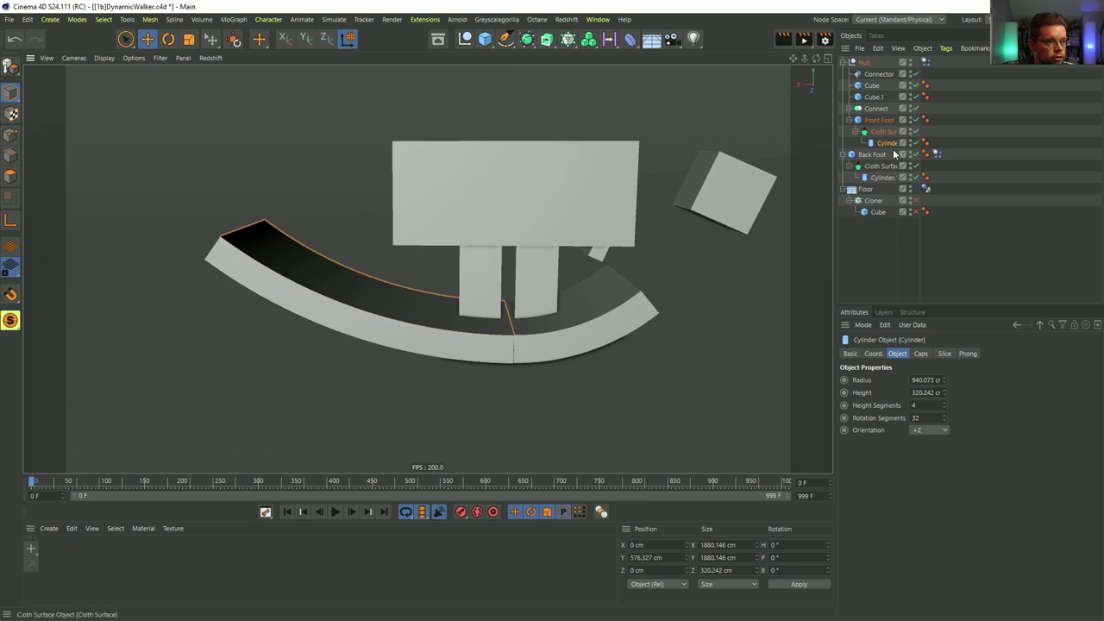
- Set the Front Foot cylinder's slice start angle to 73°, and play and rewind the simulation
left_click(944, 354)
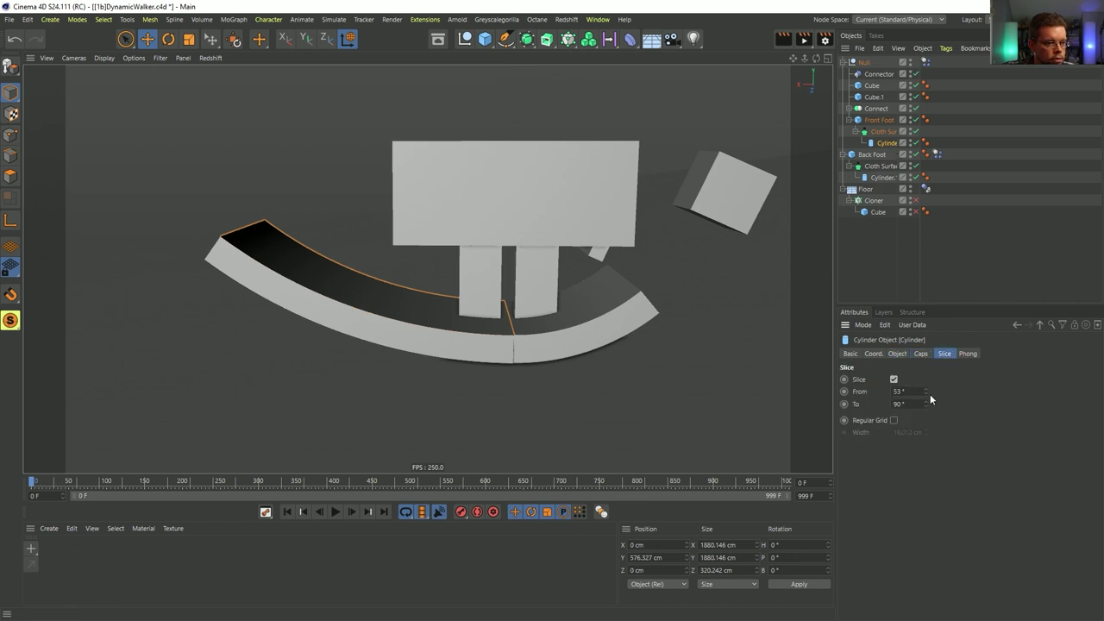
left_click_drag(926, 390, 938, 390)
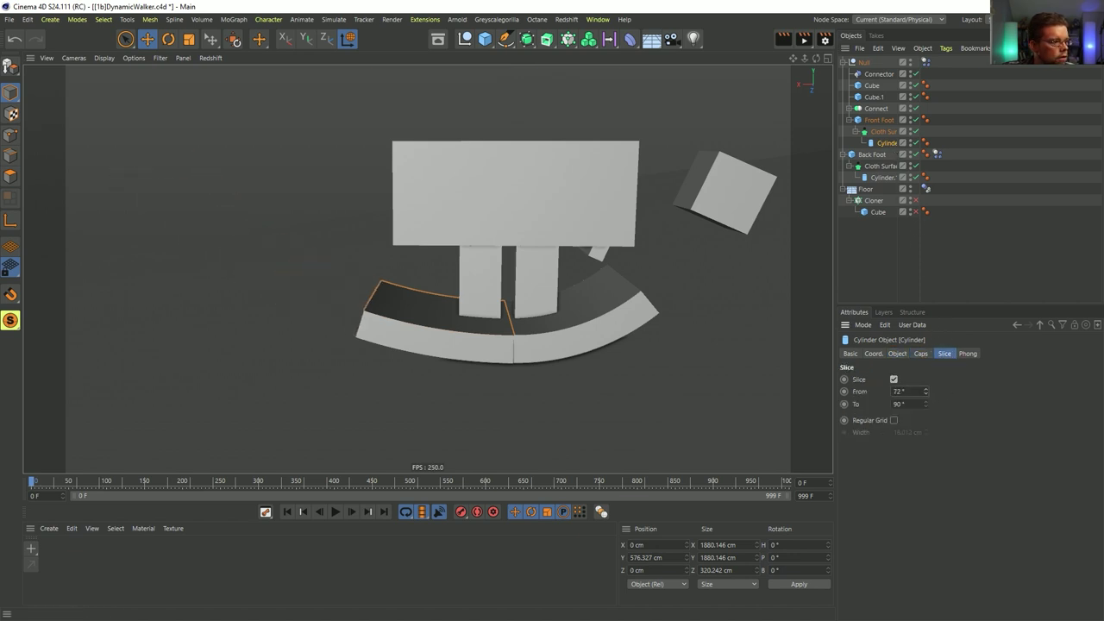
left_click(336, 512)
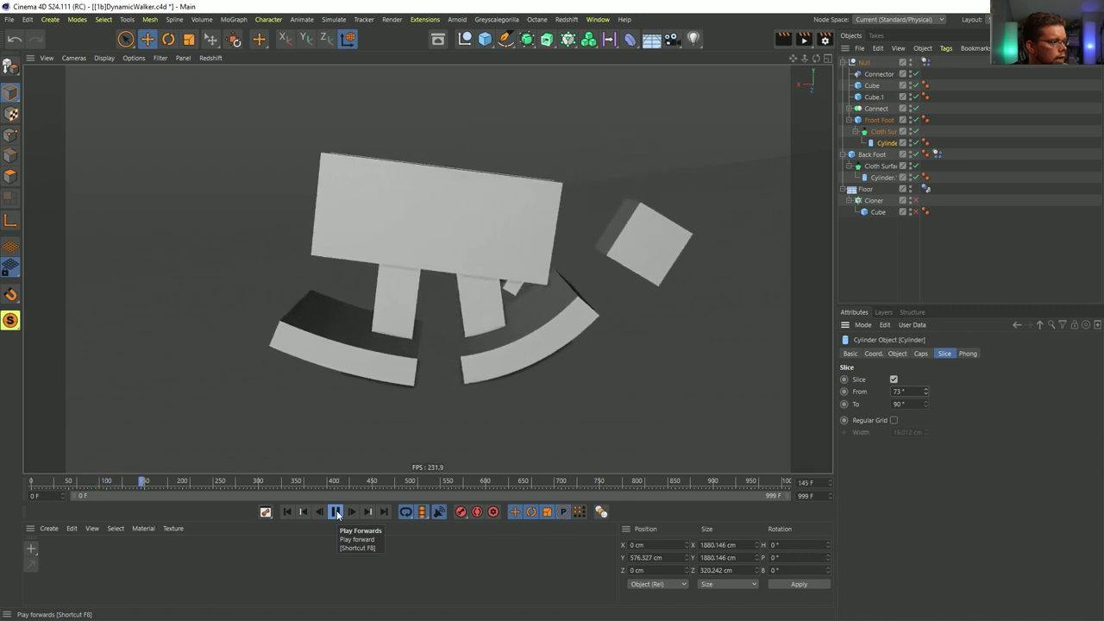
left_click(336, 512)
left_click(288, 512)
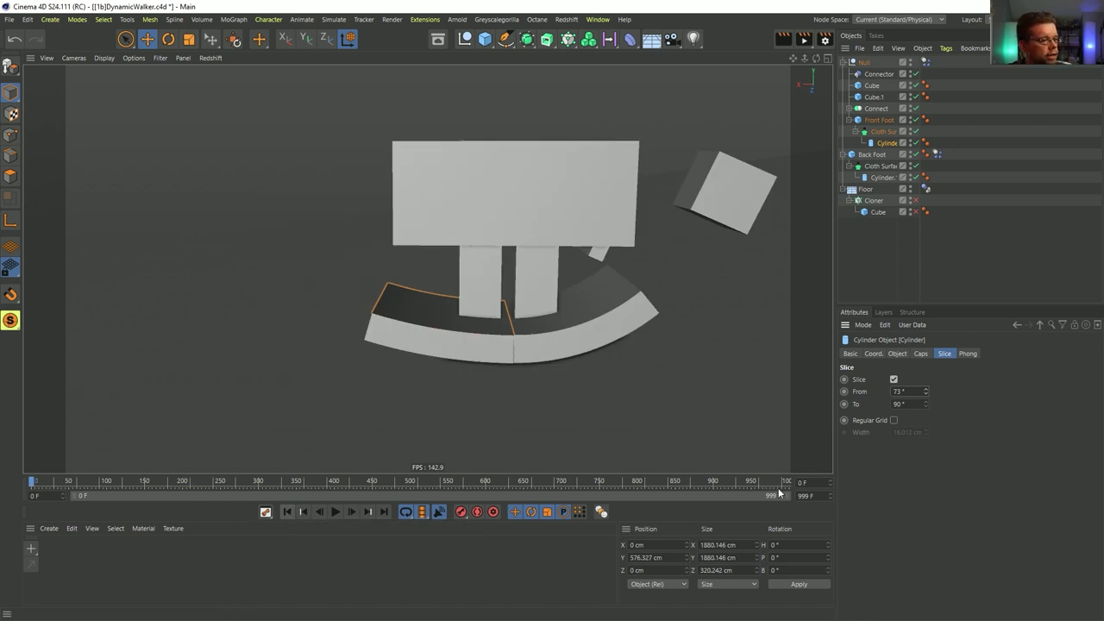
- Increase the Front Foot cylinder's radius to about 2222 cm and activate the Move tool
left_click(904, 355)
left_click_drag(947, 378, 947, 344)
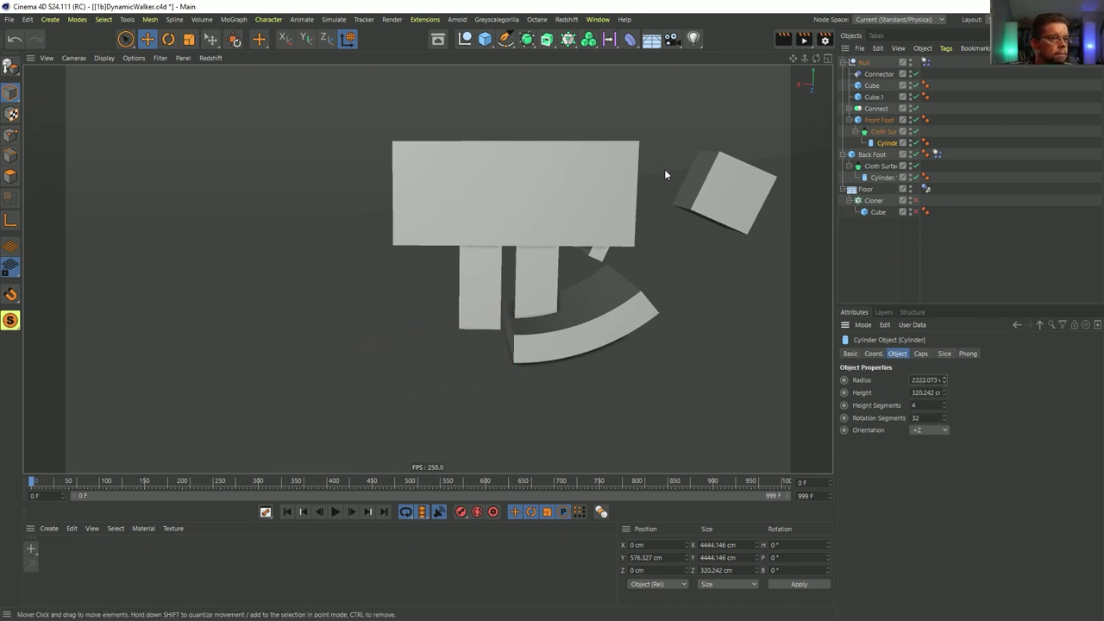
left_click(147, 39)
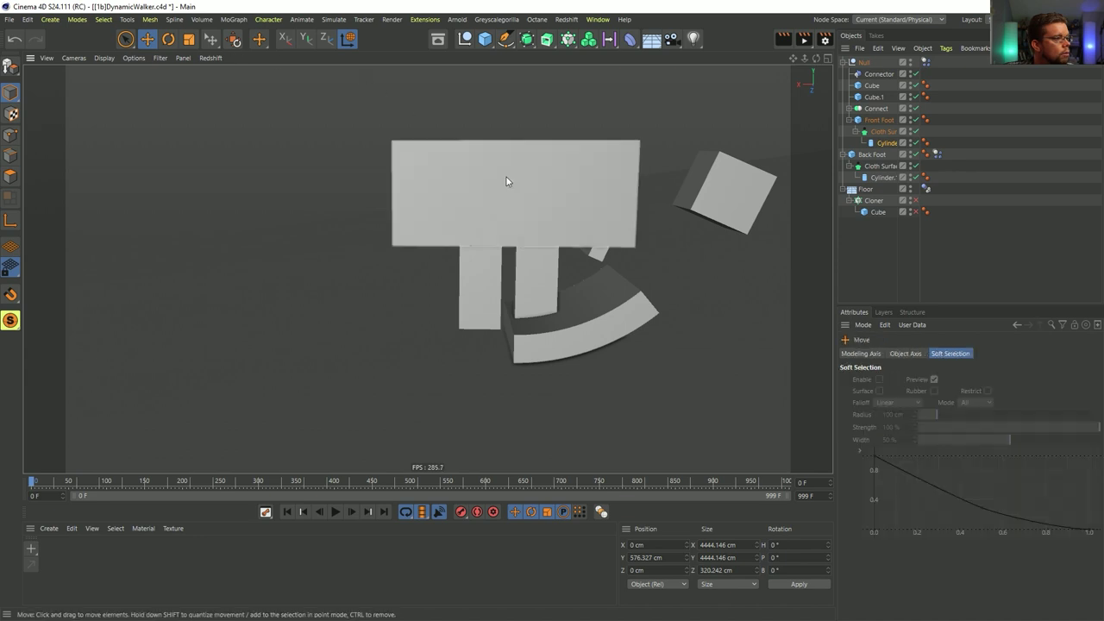
- Try moving the Front Foot cylinder in the perspective view with its Y axis locked, and undo the move
left_click(308, 42)
left_click(344, 41)
left_click_drag(406, 213, 389, 139)
left_click_drag(477, 143, 474, 370)
left_click_drag(559, 95, 568, 93)
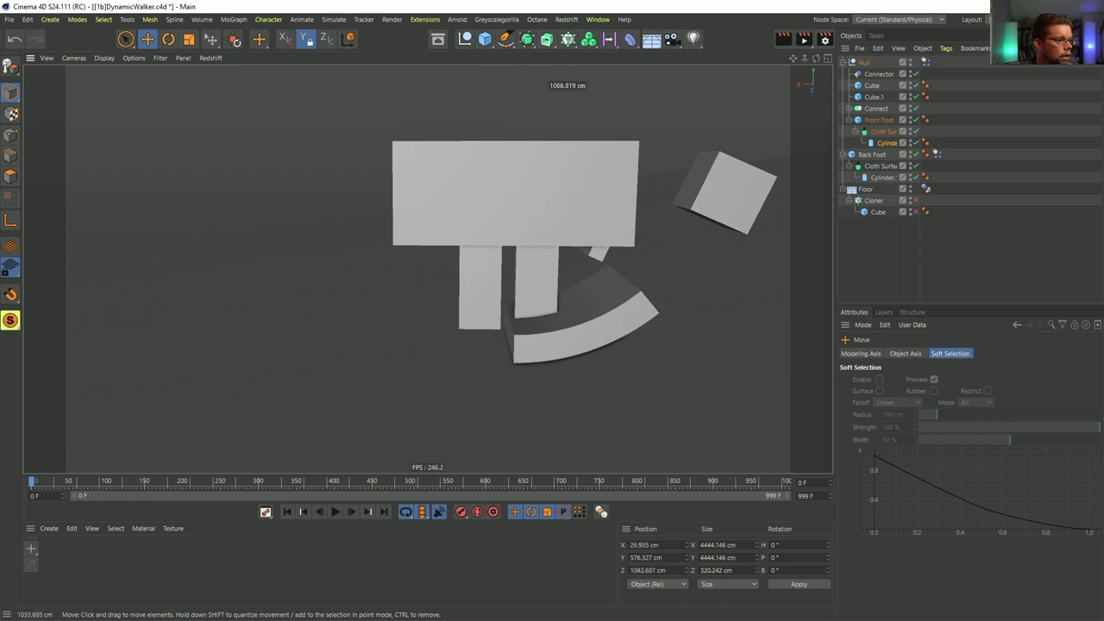
key("ctrl+z")
- Switch to the enlarged front view and raise the Front Foot cylinder to about 1856 cm on Y
middle_click(590, 323)
middle_click(603, 381)
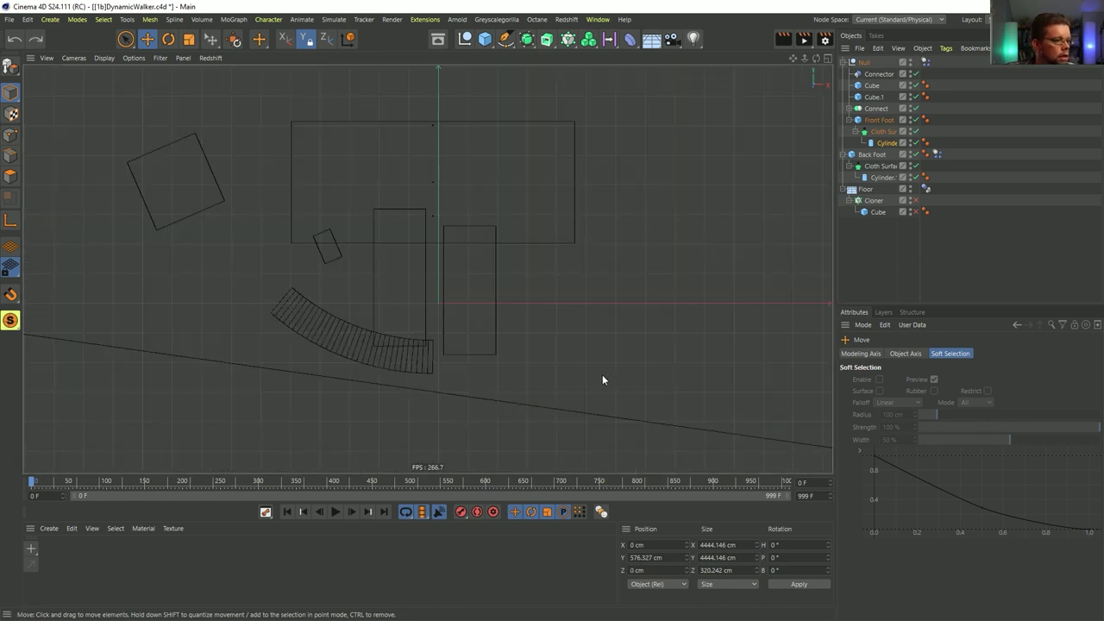
scroll(512, 238, "down", 12)
scroll(512, 238, "up", 7)
left_click_drag(639, 227, 704, 227)
key("ctrl+z")
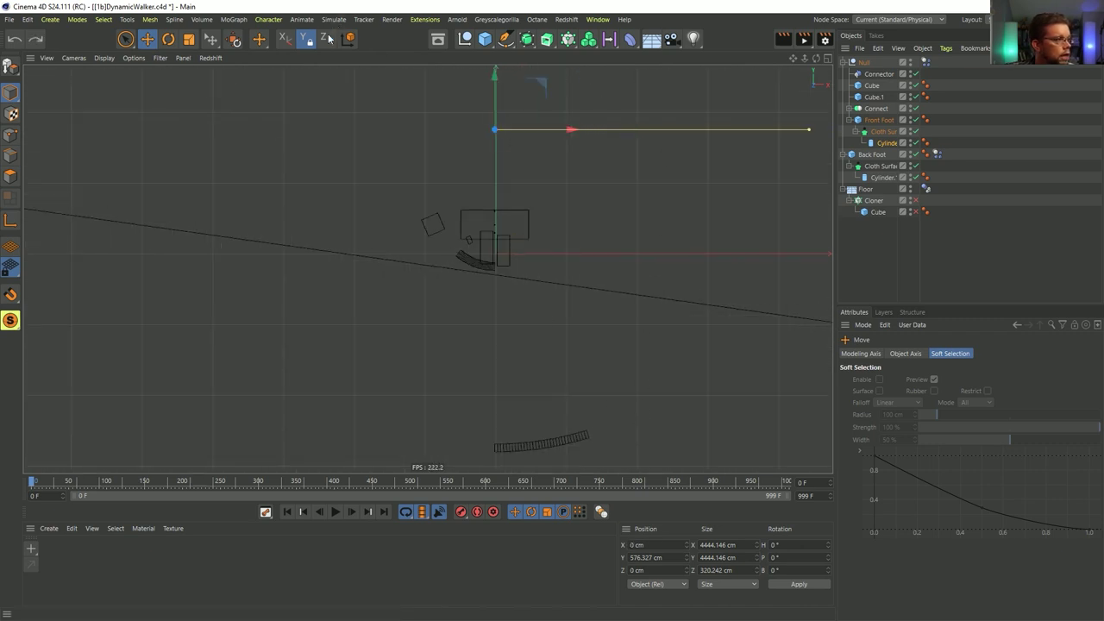
left_click_drag(494, 93, 494, 71)
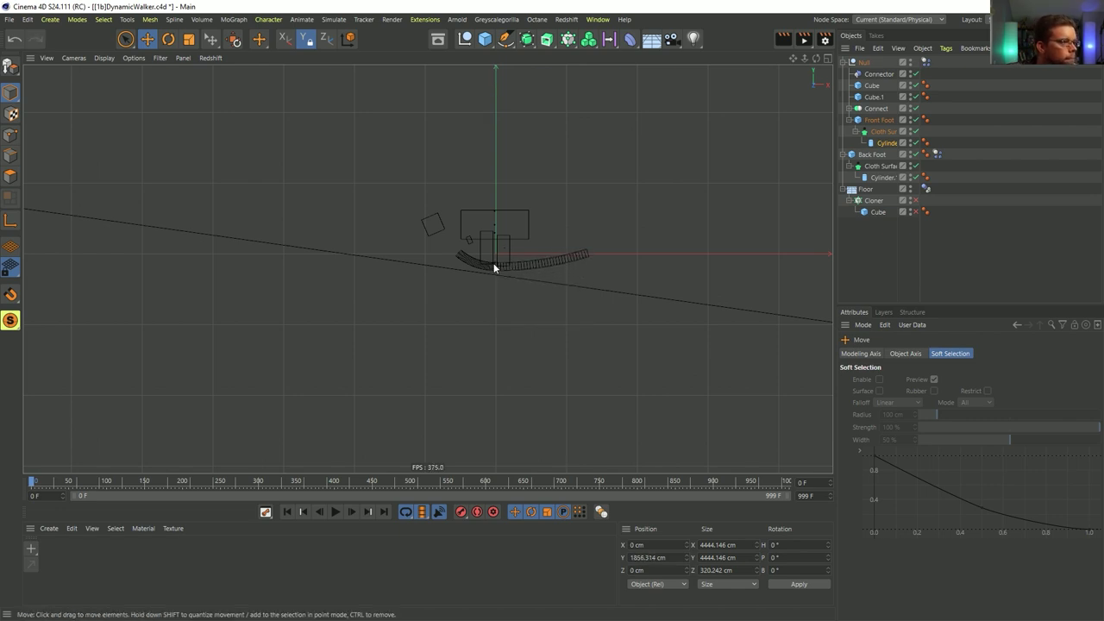
- Try repositioning the Front Foot cylinder in the front view with only the Z axis locked
scroll(493, 269, "up", 5)
scroll(492, 263, "down", 6)
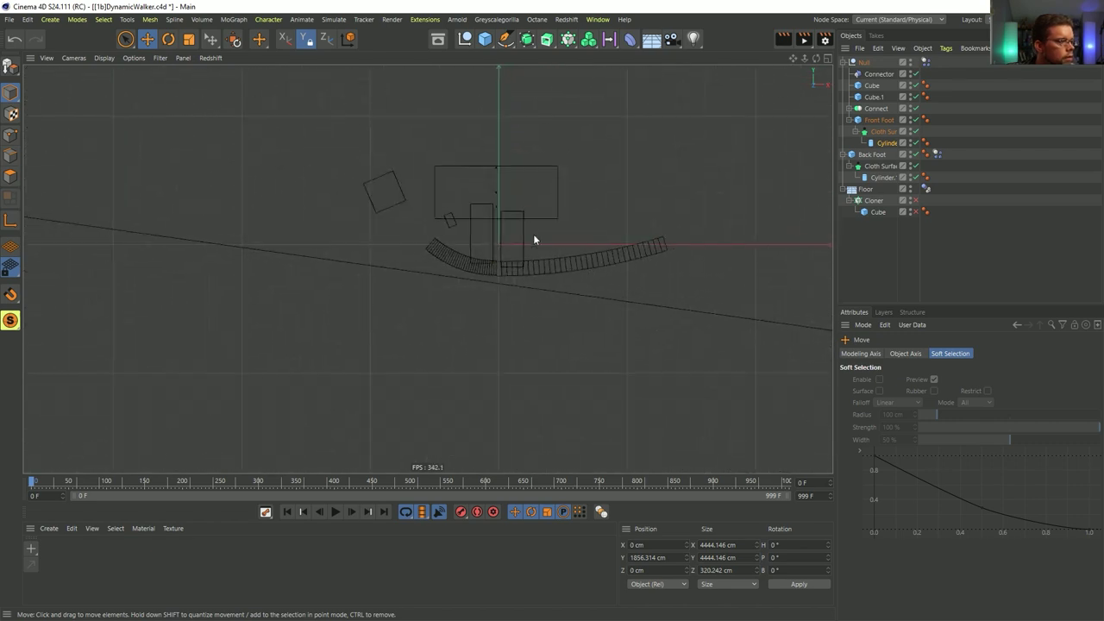
scroll(535, 249, "up", 2)
scroll(498, 216, "down", 6)
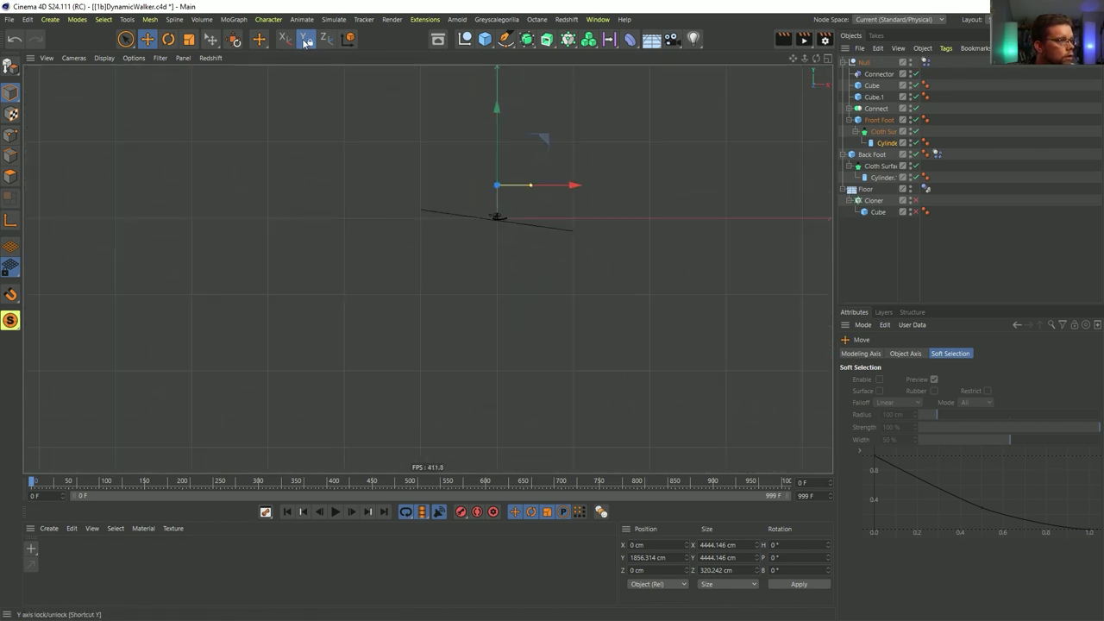
mouse_move(398, 230)
left_mouse_down()
mouse_move(396, 197)
mouse_move(390, 224)
left_mouse_up()
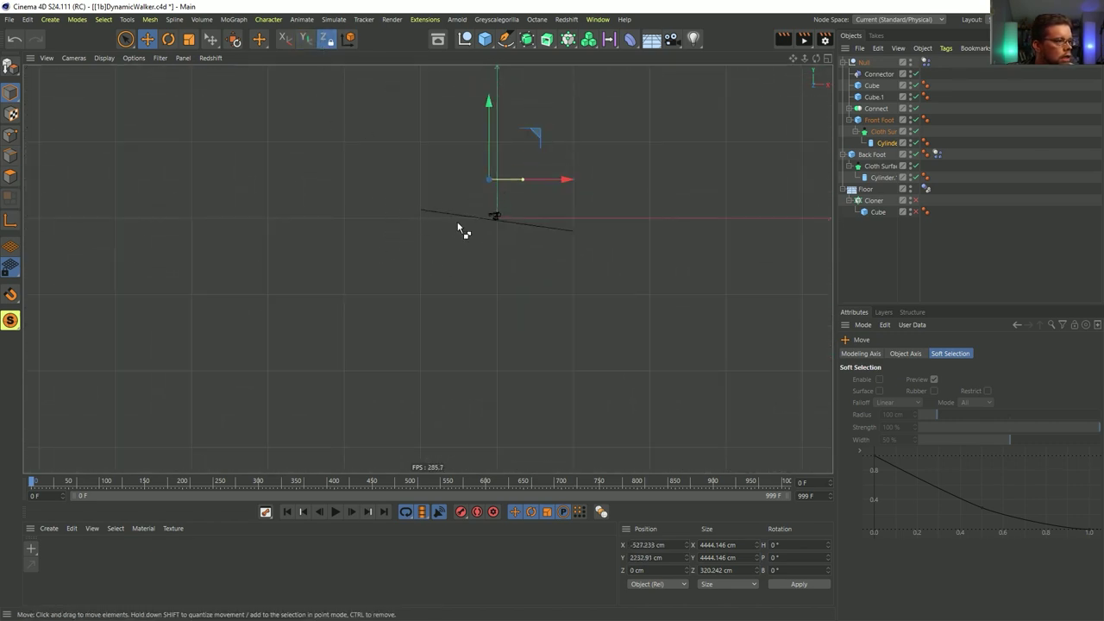
scroll(480, 223, "up", 6)
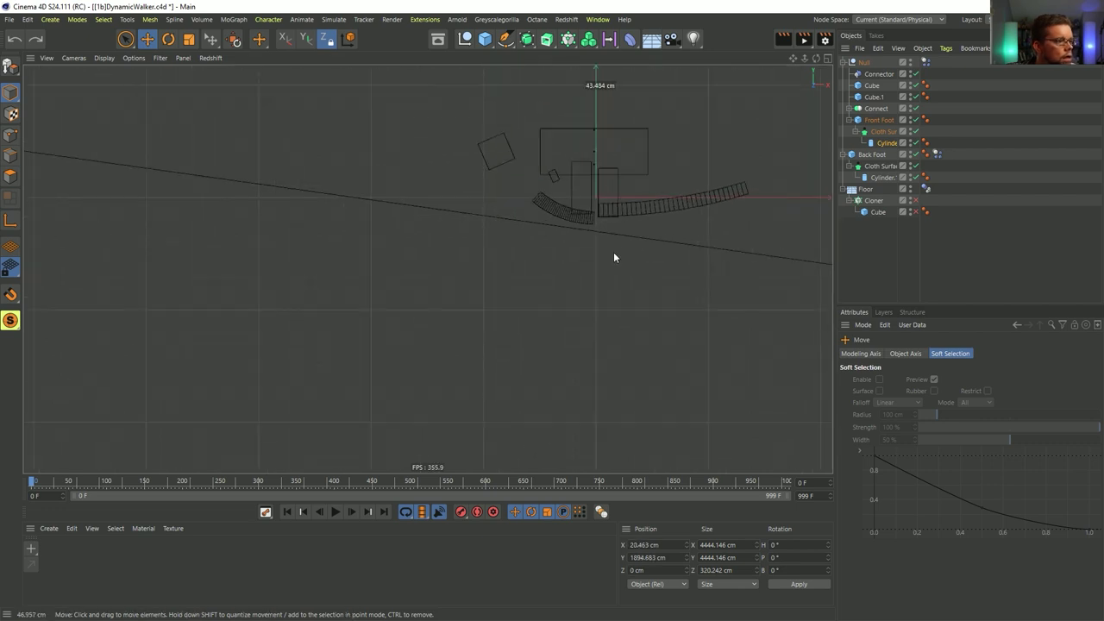
- Lock the X and Z axes and fine-tune the Front Foot cylinder's height to about 1859 cm, aligning it with the back foot's sole
left_click(327, 41)
left_click(285, 39)
left_click_drag(557, 266, 550, 271)
right_click_drag(598, 221, 740, 197, "alt")
left_click_drag(591, 220, 589, 227)
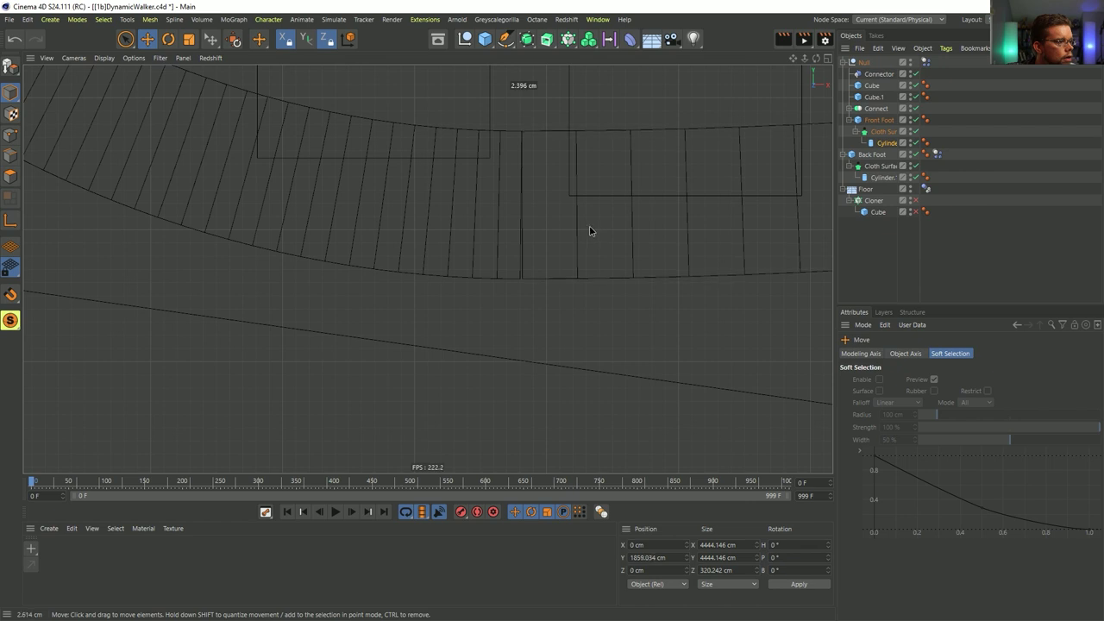
- Return to the enlarged perspective view and set the Front Foot cylinder's slice start angle to 84°
middle_click(589, 230)
middle_click(375, 180)
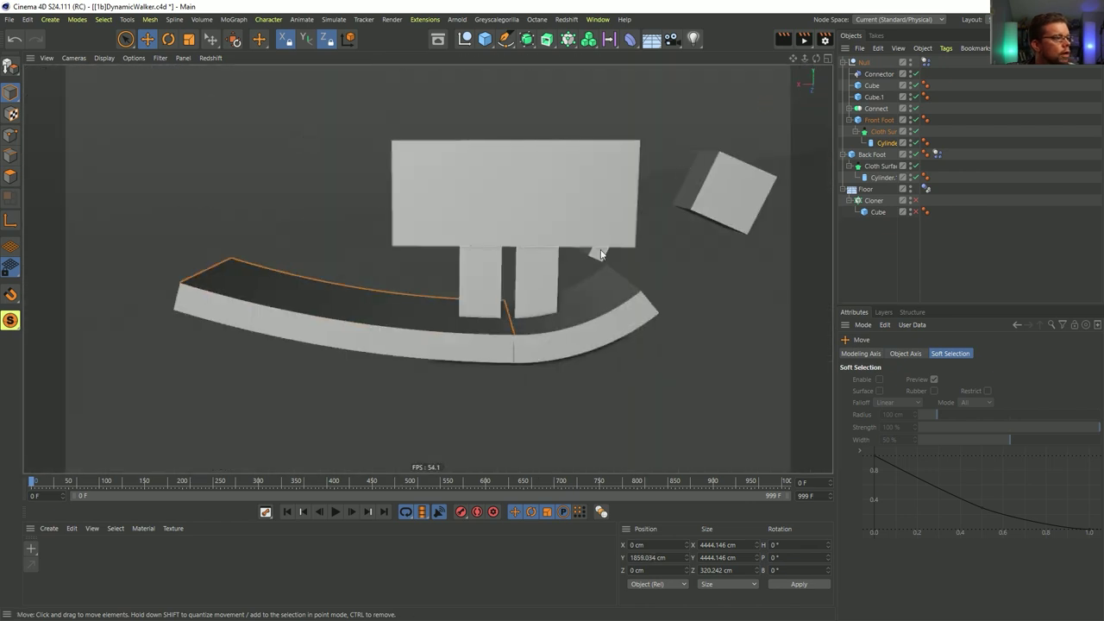
left_click(875, 131)
left_click(878, 142)
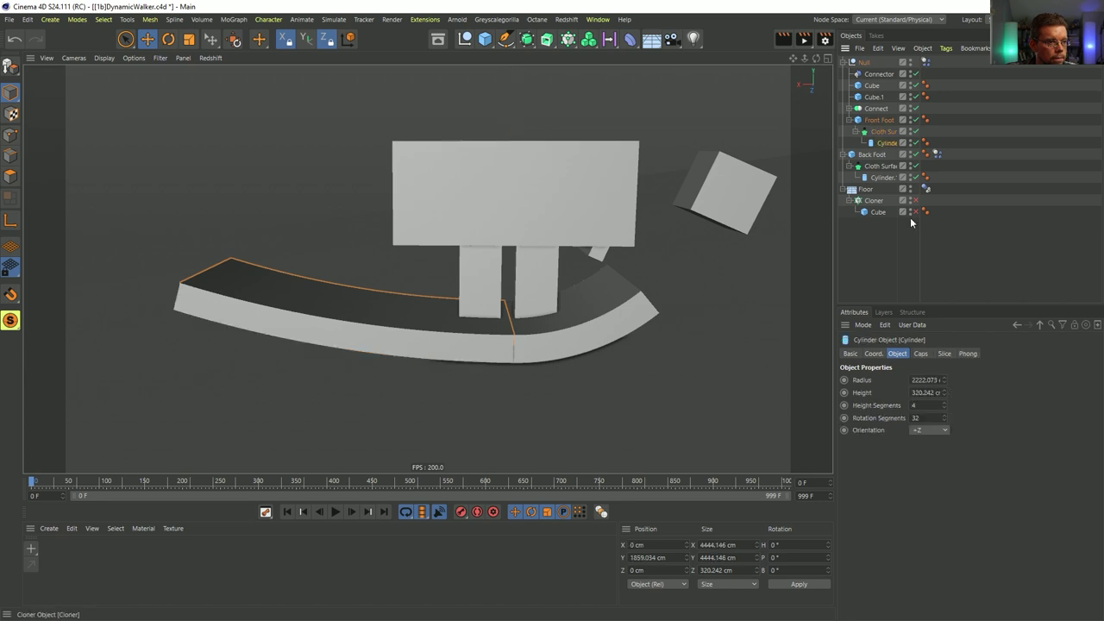
left_click(921, 353)
left_click_drag(927, 391, 934, 382)
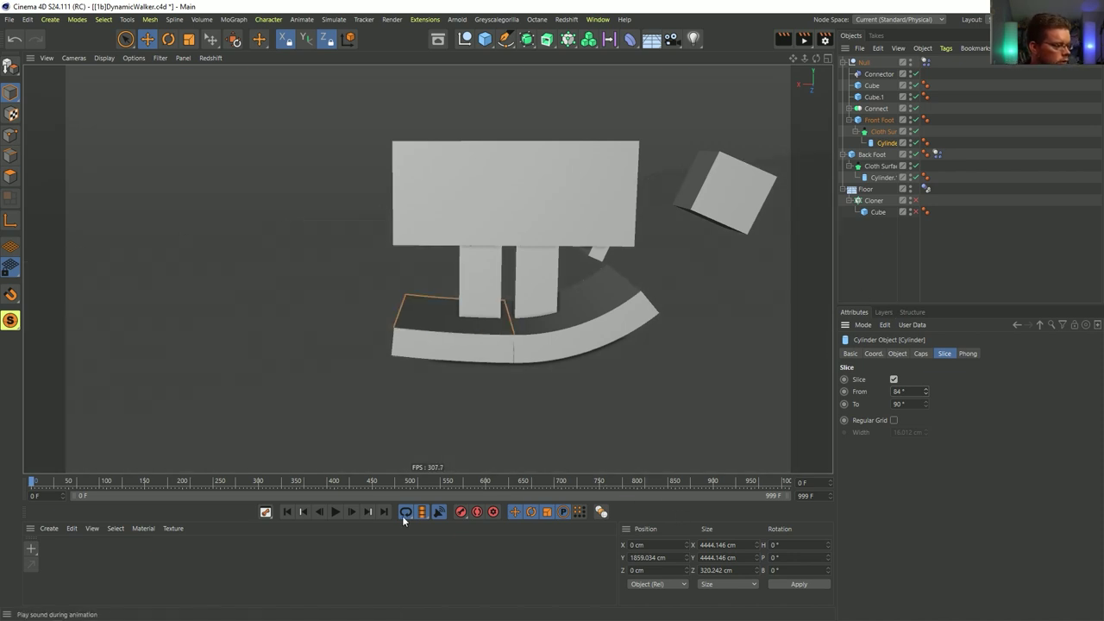
- Play the simulation to test the shortened front foot, stop it and return to frame 0
key("F8")
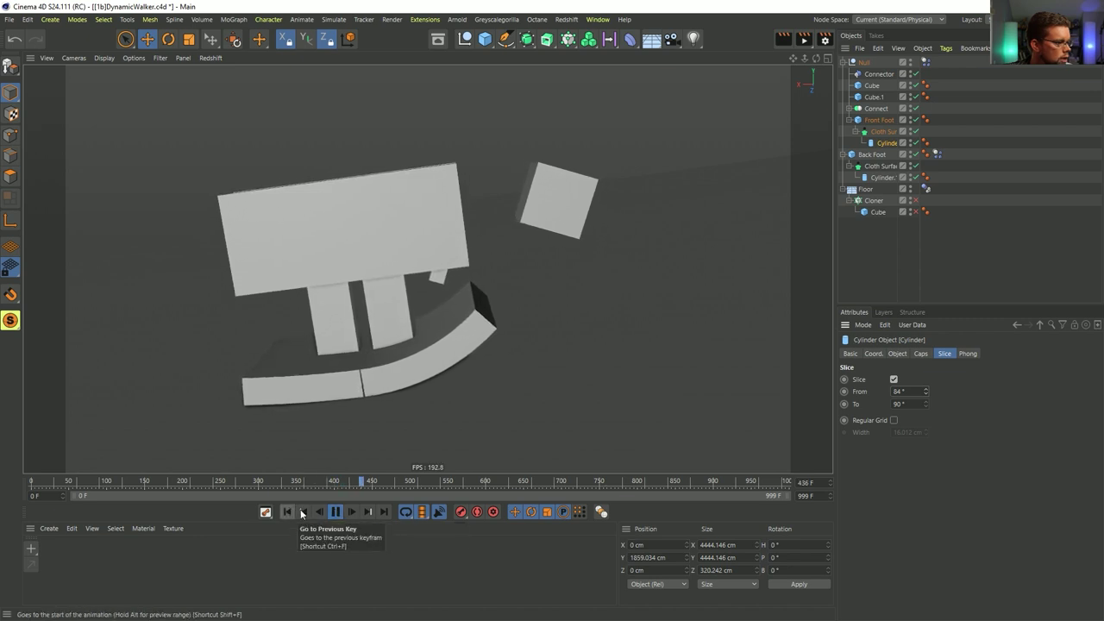
left_click(335, 512)
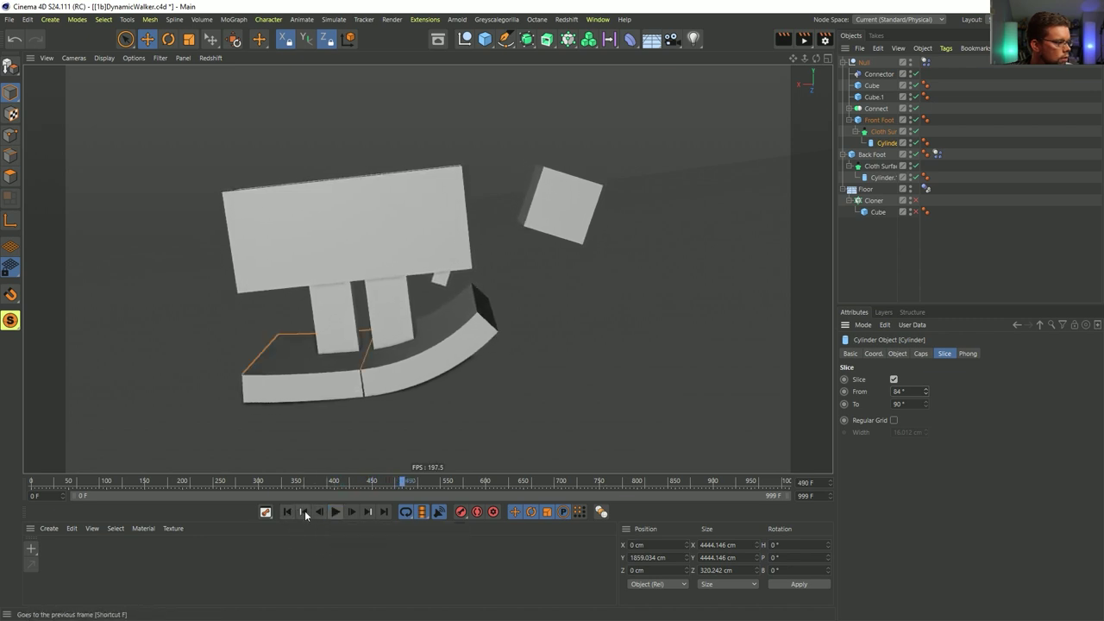
left_click(289, 512)
- Set the Floor's bank rotation to 10° and run the simulation twice from the first frame, pausing it partway through the second run
left_click(748, 377)
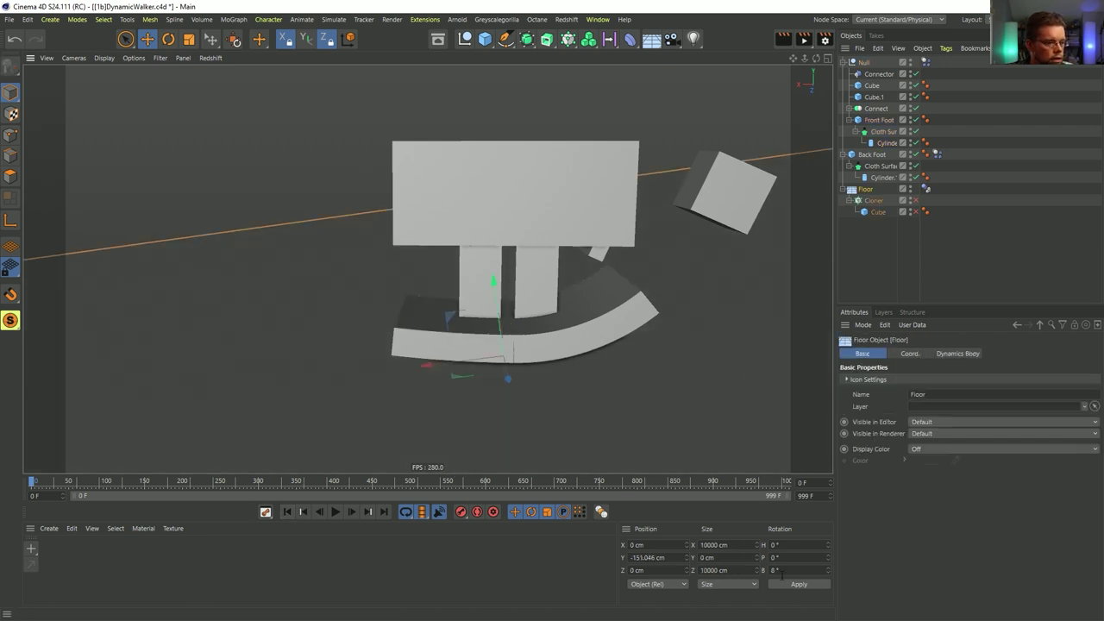
left_click(798, 584)
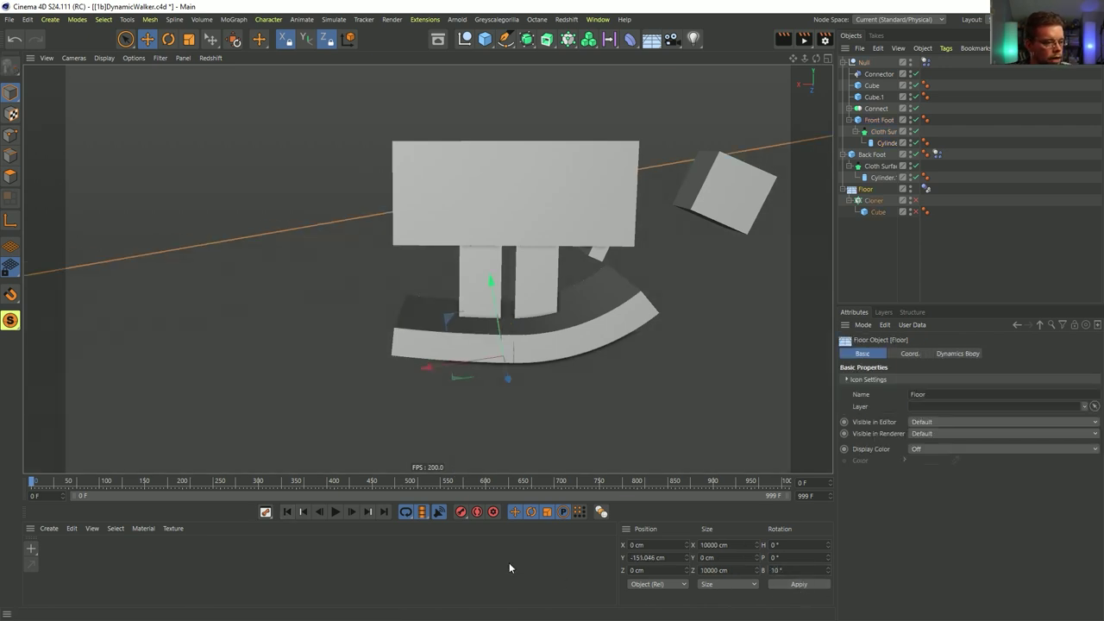
left_click(337, 512)
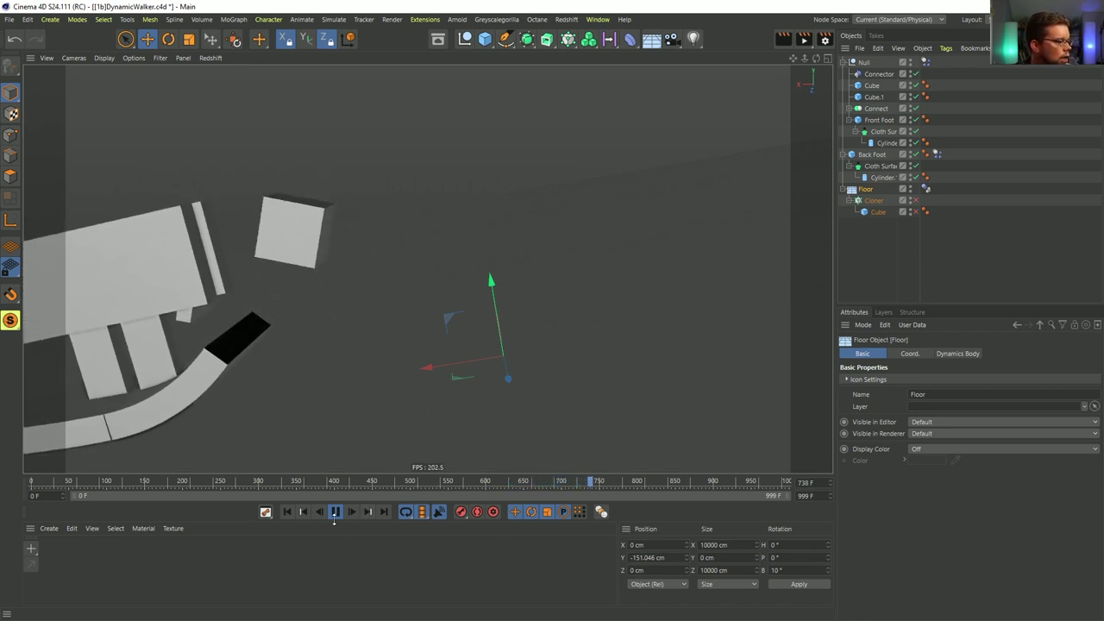
left_click(287, 511)
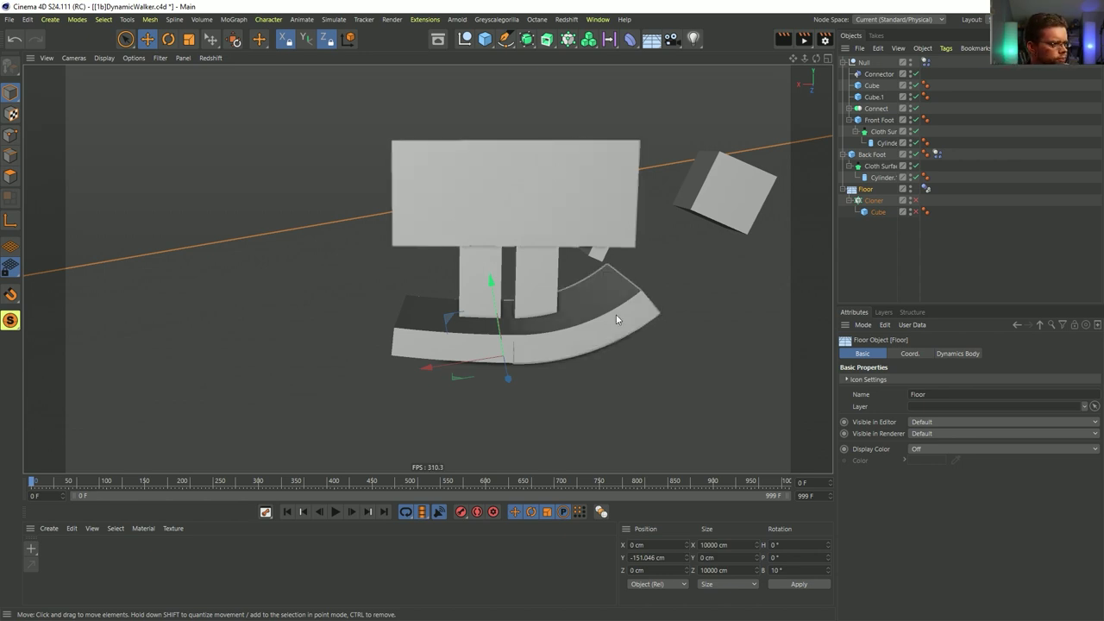
left_click(337, 512)
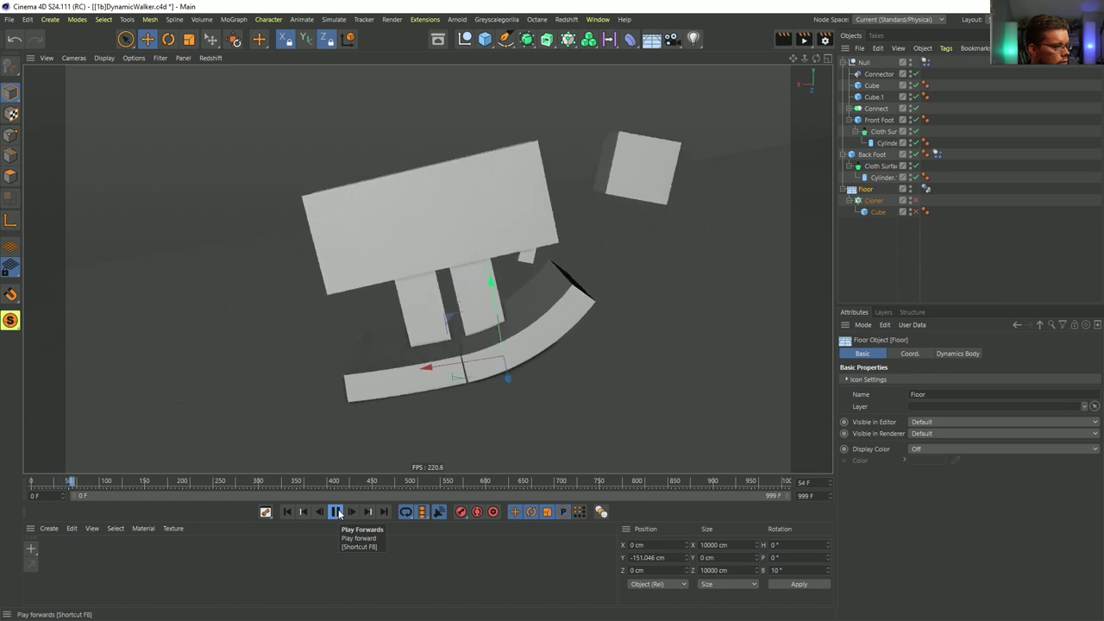
left_click(336, 512)
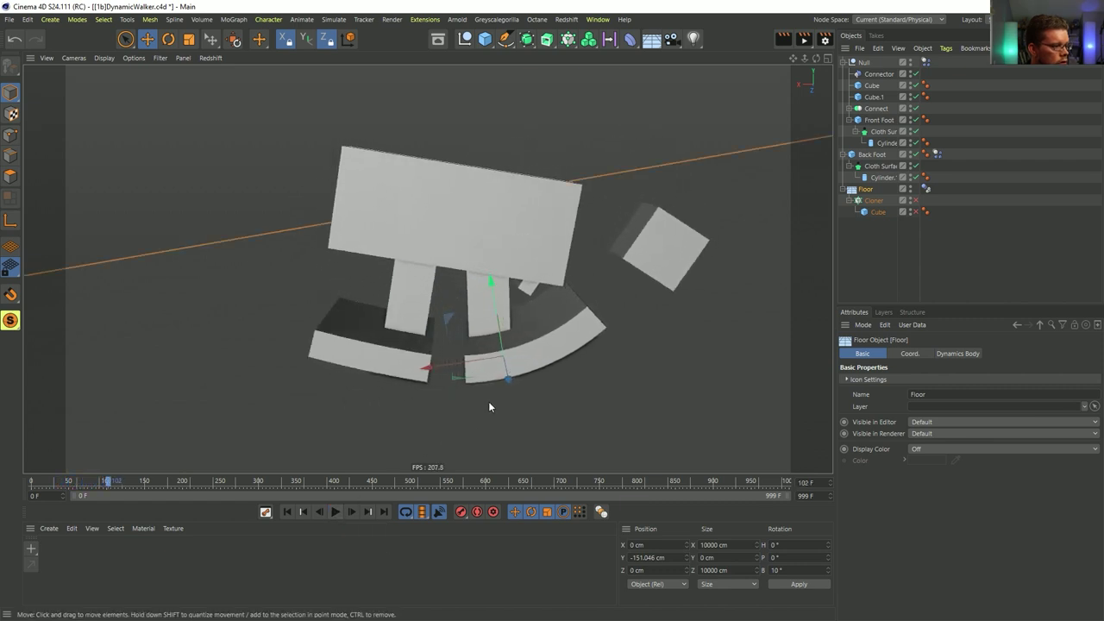
- Try a slice start angle of 78° on the Front Foot cylinder and undo the change
left_click(885, 133)
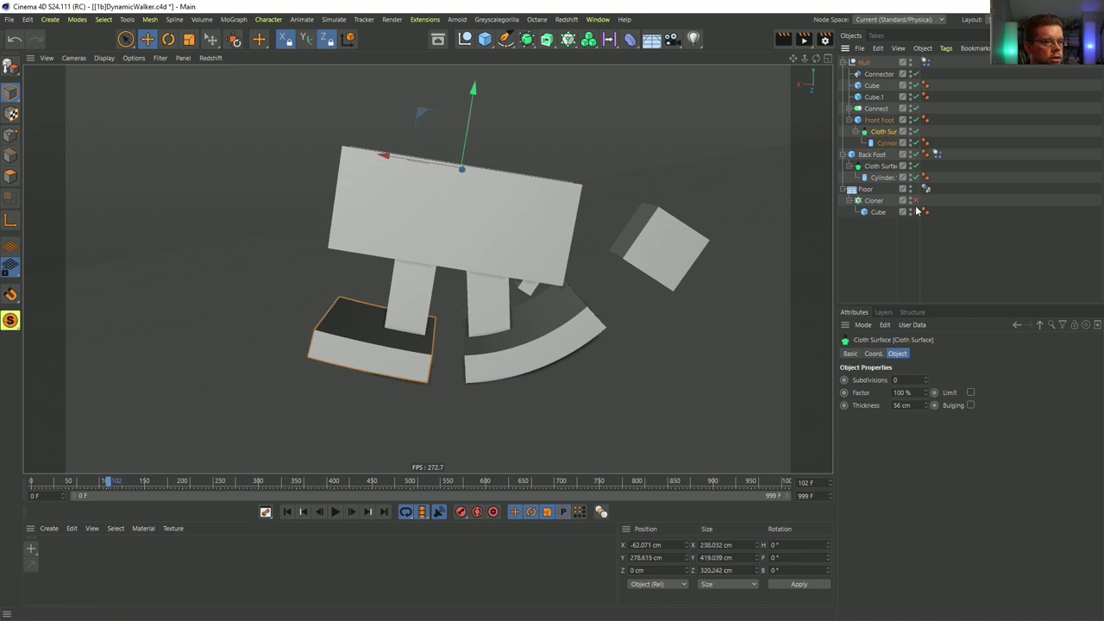
left_click(893, 144)
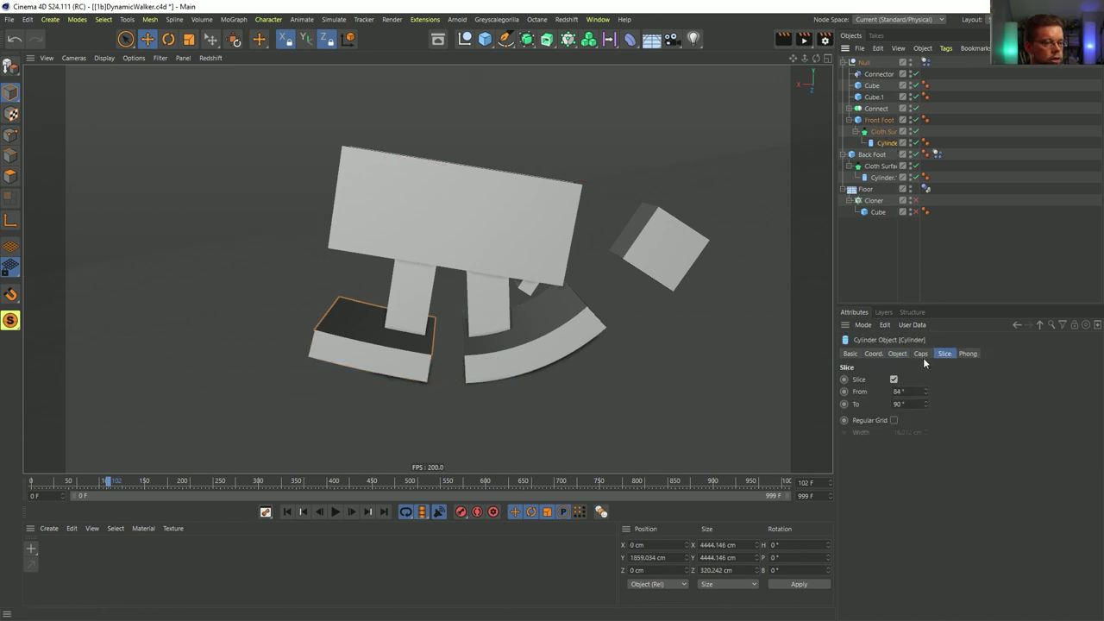
left_click(897, 353)
left_click(925, 354)
left_click(901, 354)
left_click(944, 354)
left_click_drag(926, 391, 923, 395)
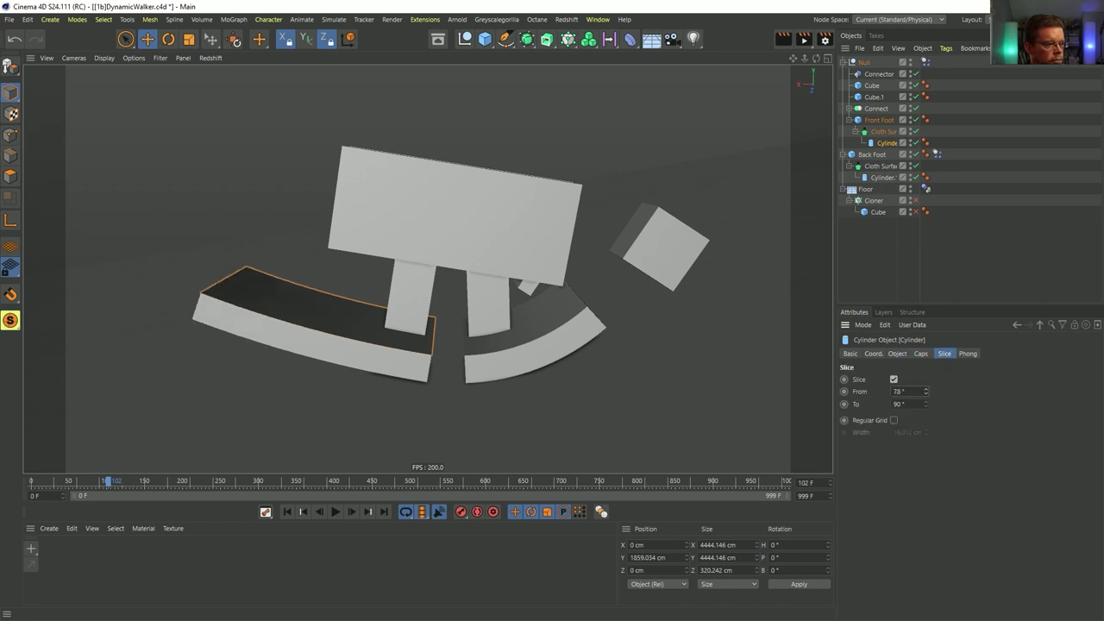
key("ctrl+z")
- Set the Back Foot cylinder's slice end angle to 115°, replay the simulation from the start and rewind it
left_click(883, 178)
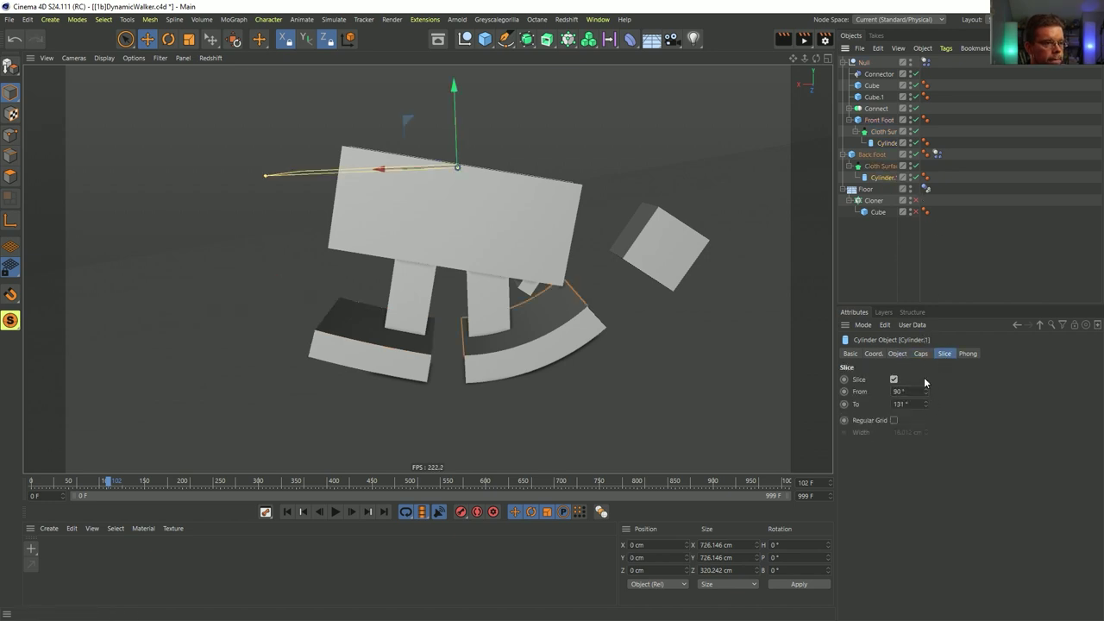
left_click_drag(924, 404, 925, 416)
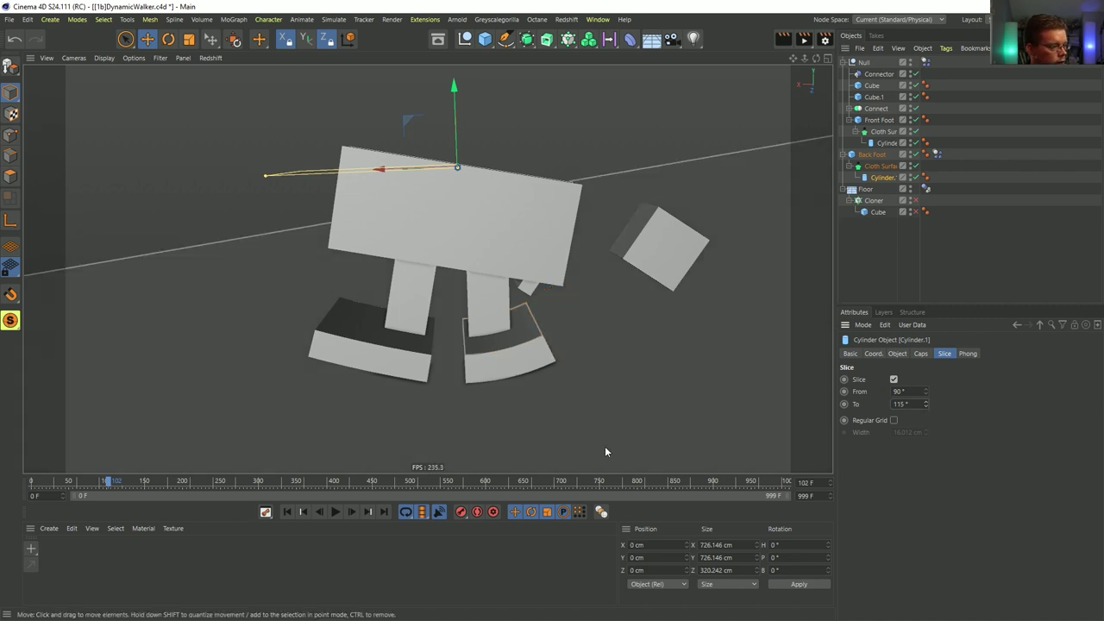
left_click(288, 511)
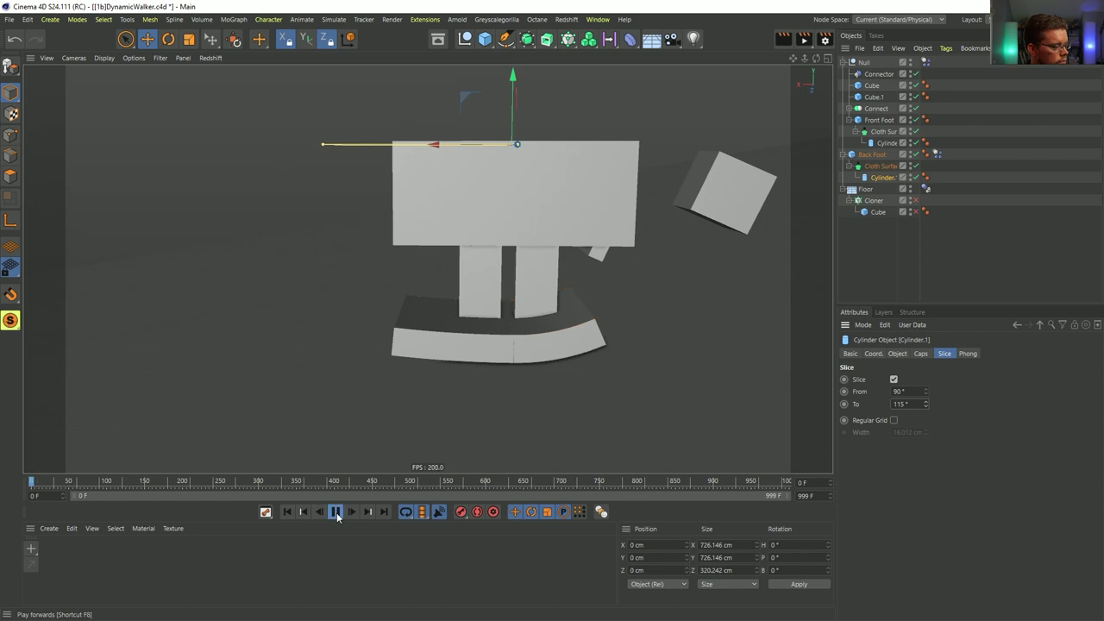
left_click(336, 511)
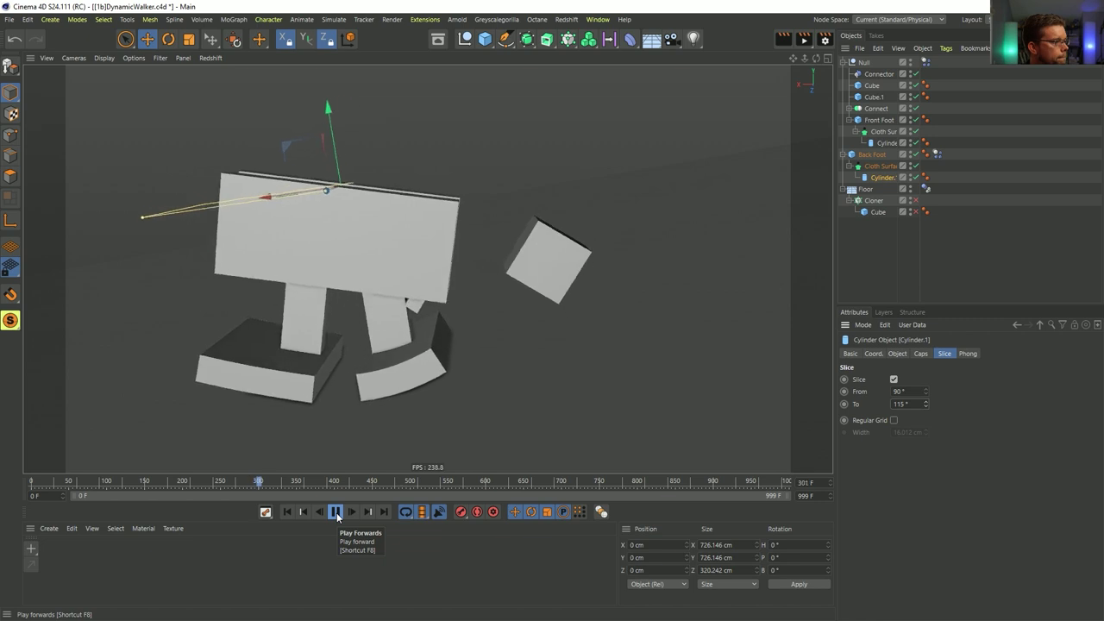
left_click(337, 512)
left_click(288, 512)
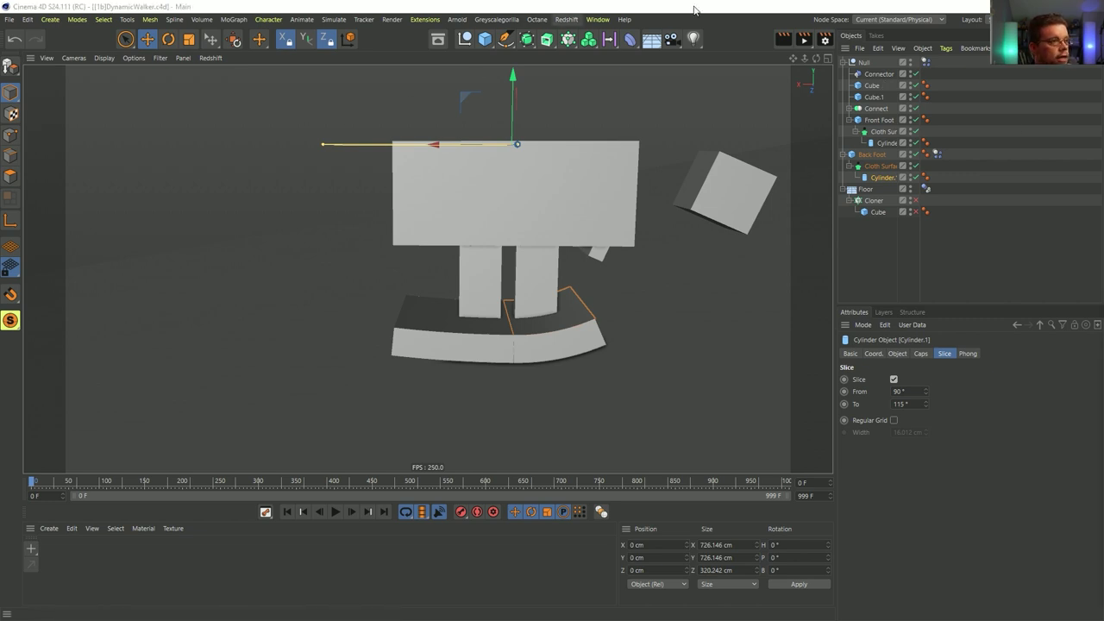
- Switch to the browser to study the "ramp walker 2" reference video page, and return to Cinema 4D
key("alt+Tab")
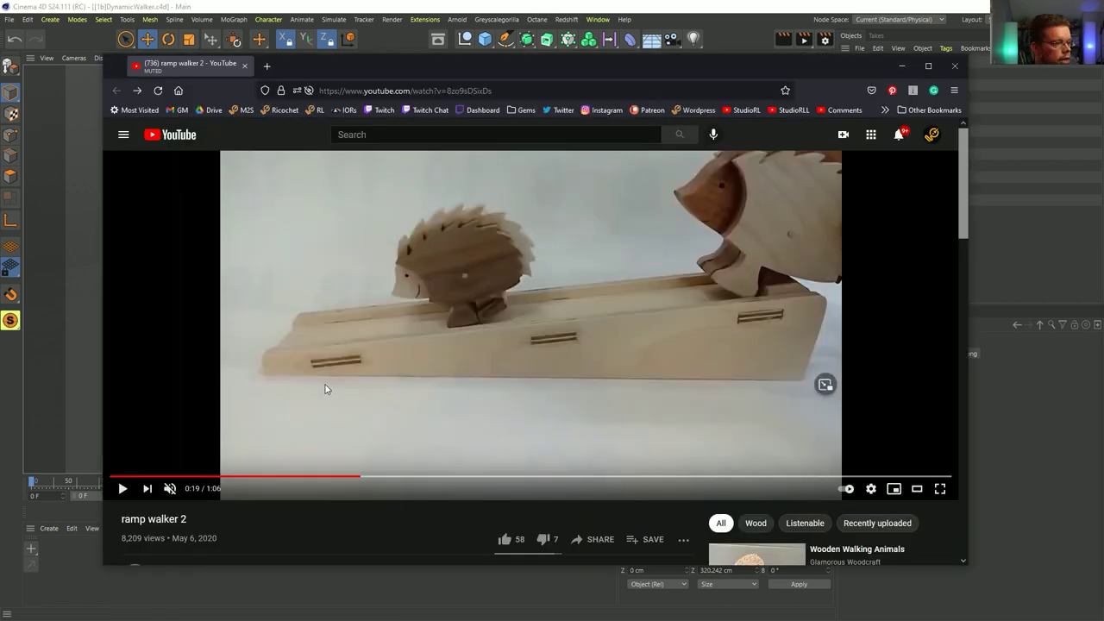
scroll(364, 374, "down", 3)
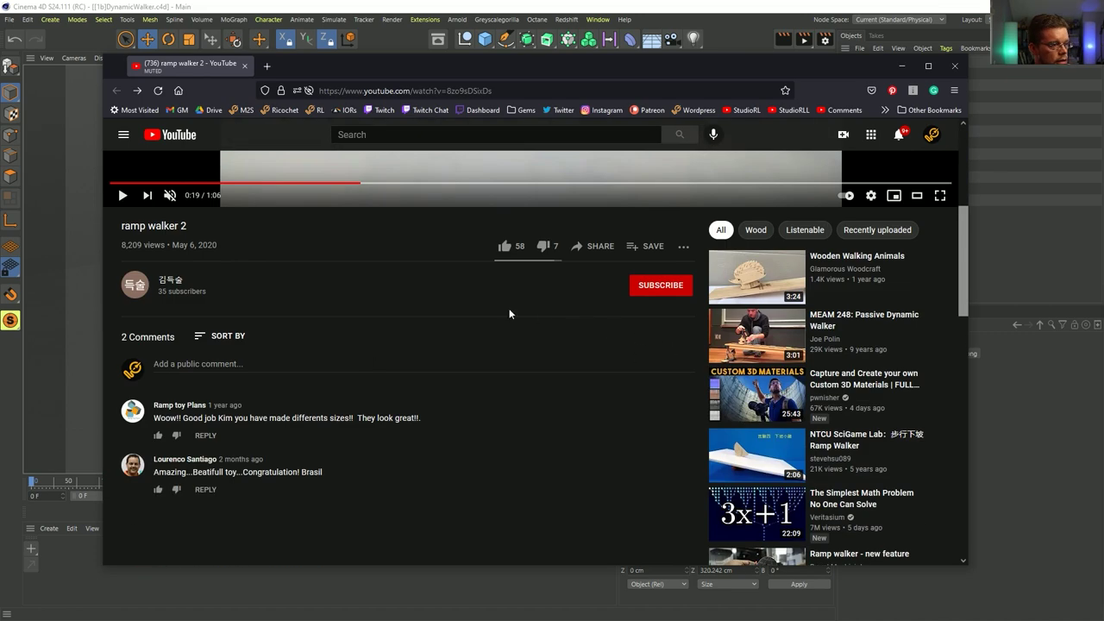
scroll(541, 318, "up", 3)
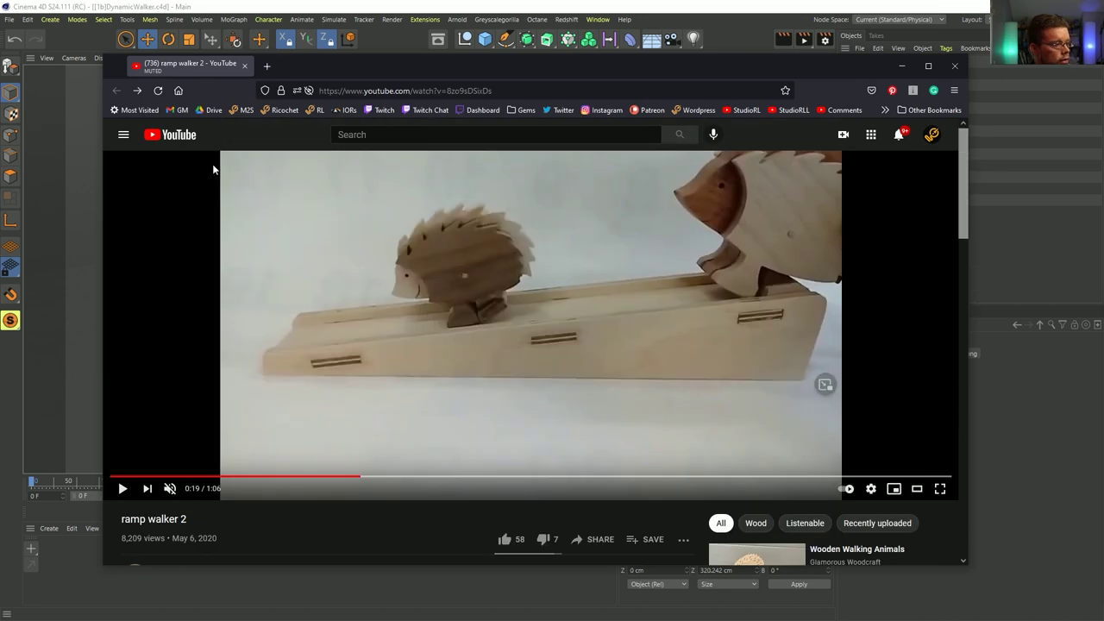
left_click(676, 10)
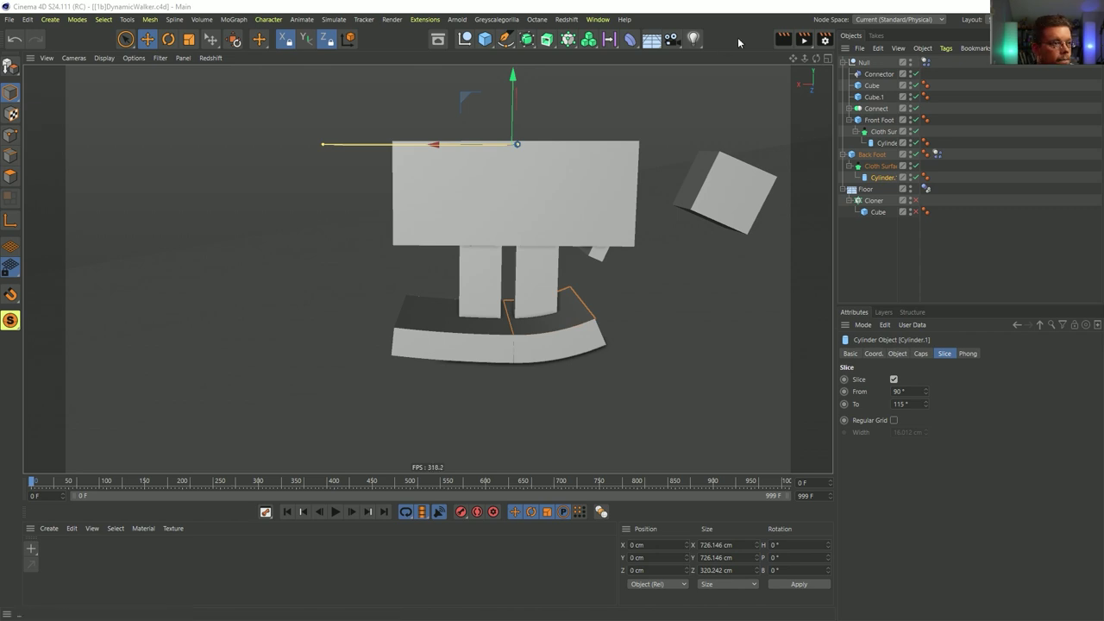
- Examine the walker's proportions in the enlarged front view and select the large counterweight cube behind the body
middle_click(596, 267)
middle_click(564, 290)
right_click_drag(545, 218, 433, 261, "alt")
middle_click_drag(483, 206, 422, 272, "alt")
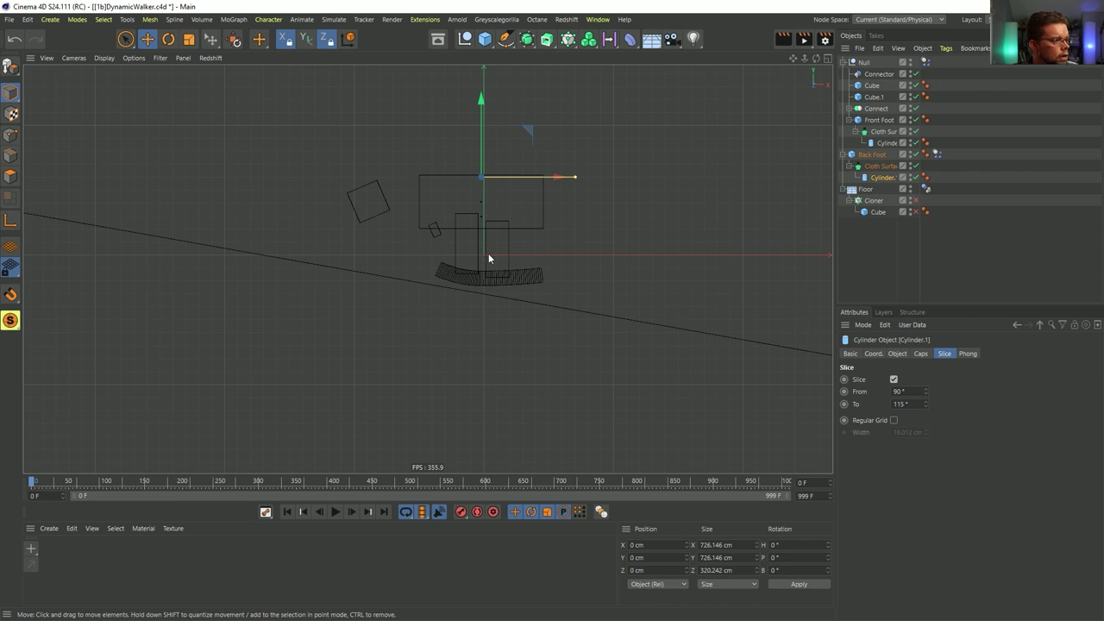
scroll(488, 253, "up", 3)
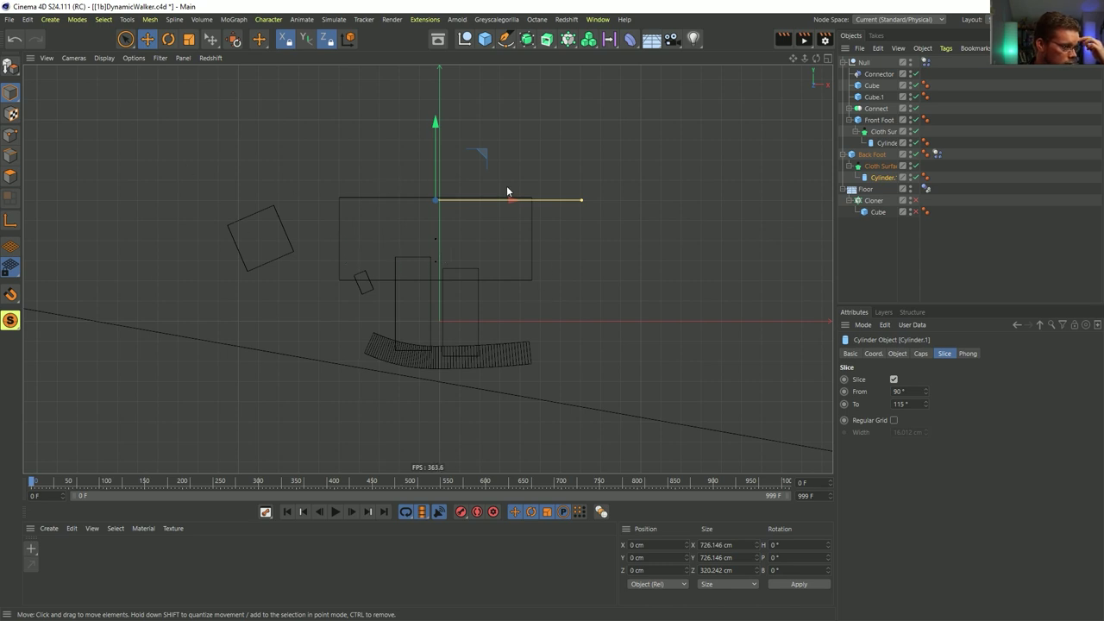
left_click(292, 245)
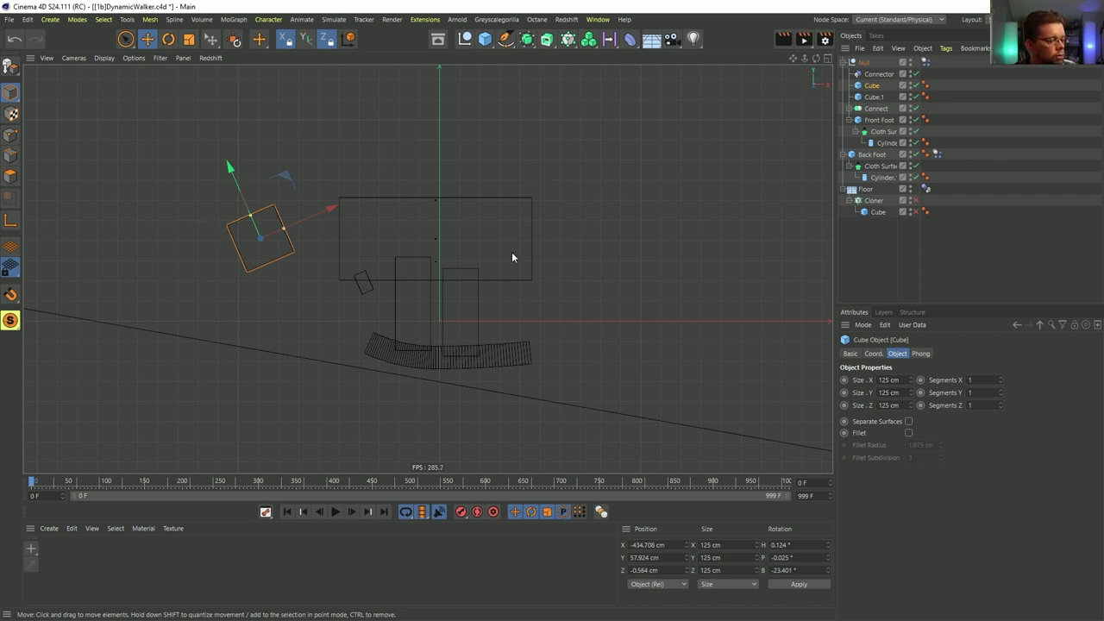
middle_click(549, 217)
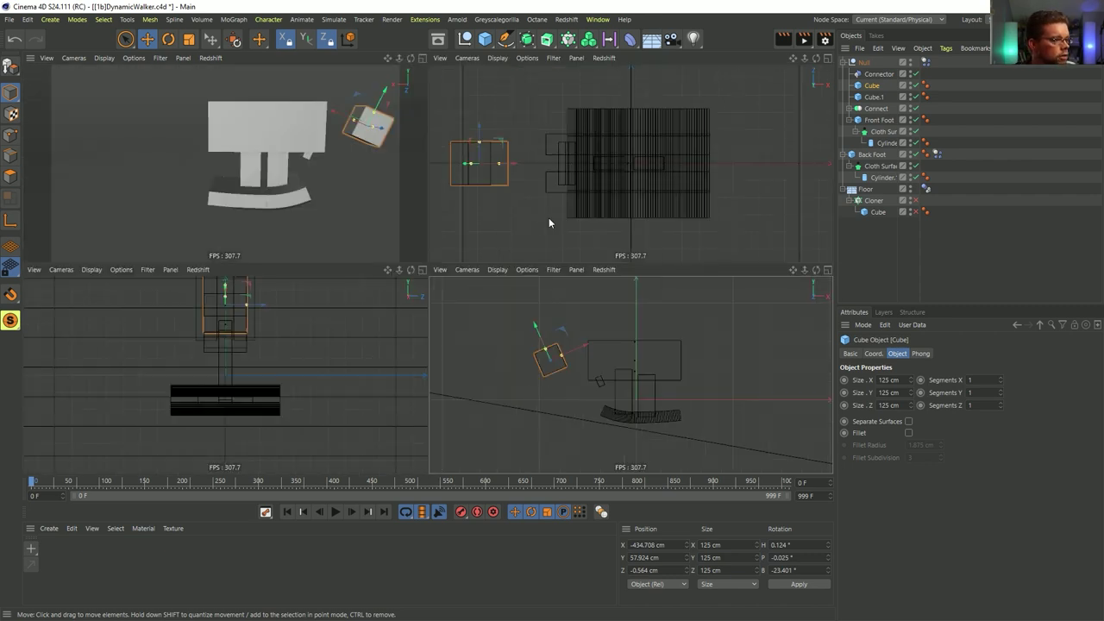
middle_click(340, 212)
middle_click(548, 241)
key("F1")
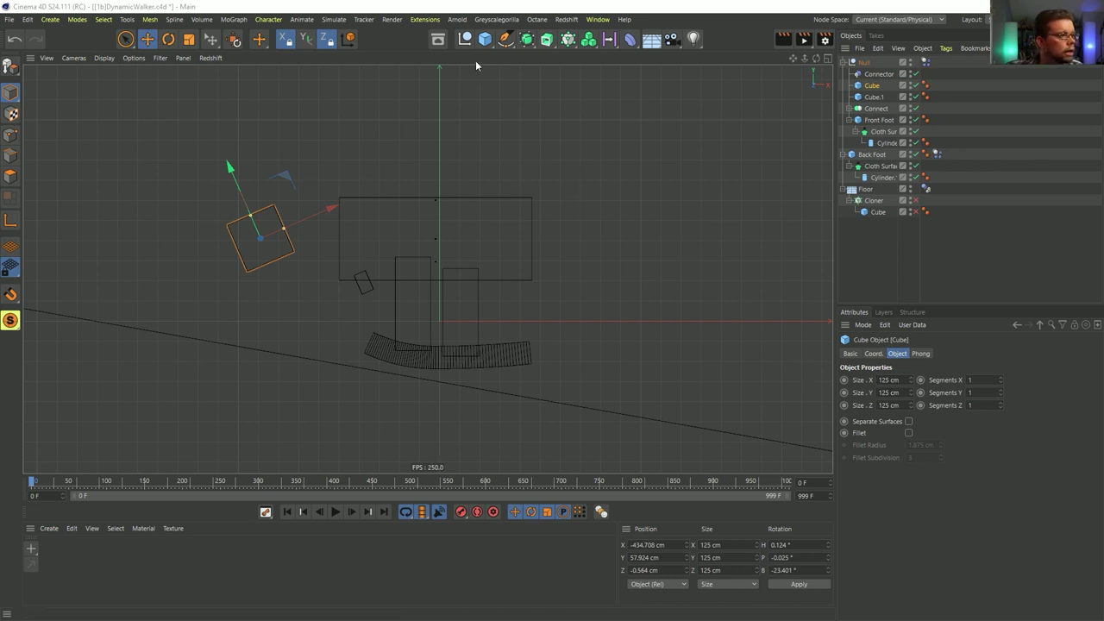
- Draw a Bezier spline with the Spline Pen for a duck's upper beak, rounded head and back of the neck above the walker
left_click(507, 47)
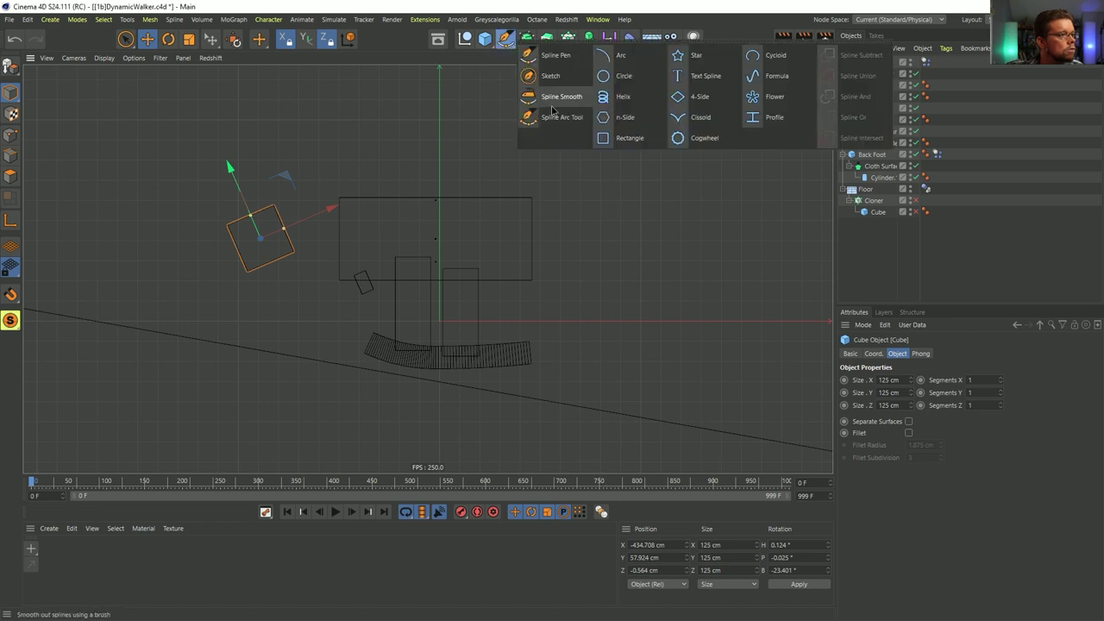
left_click(557, 55)
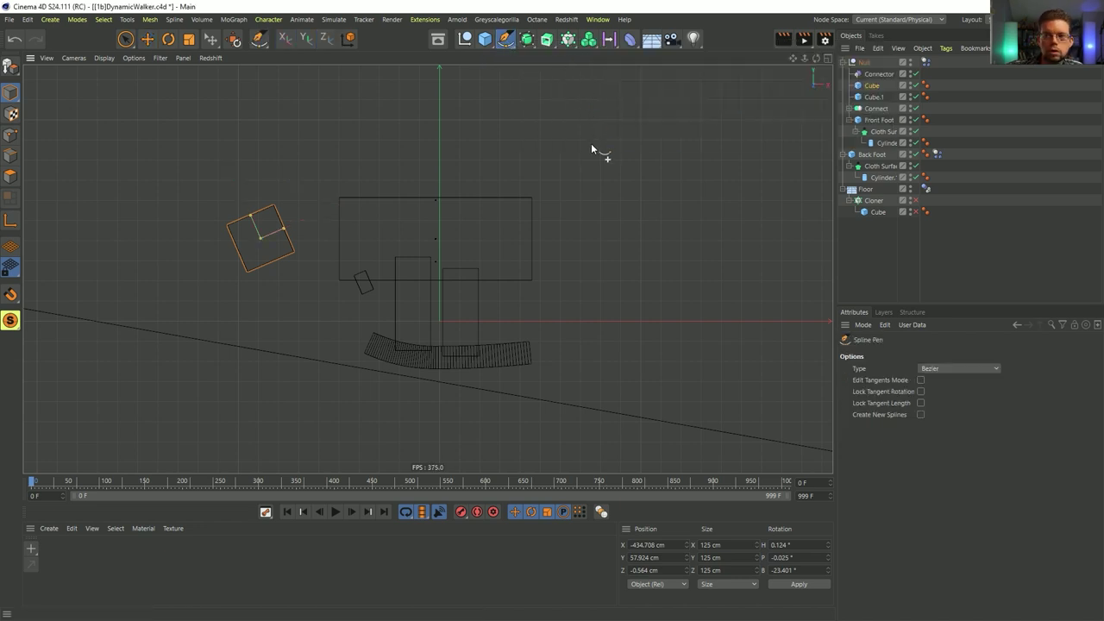
left_click(640, 138)
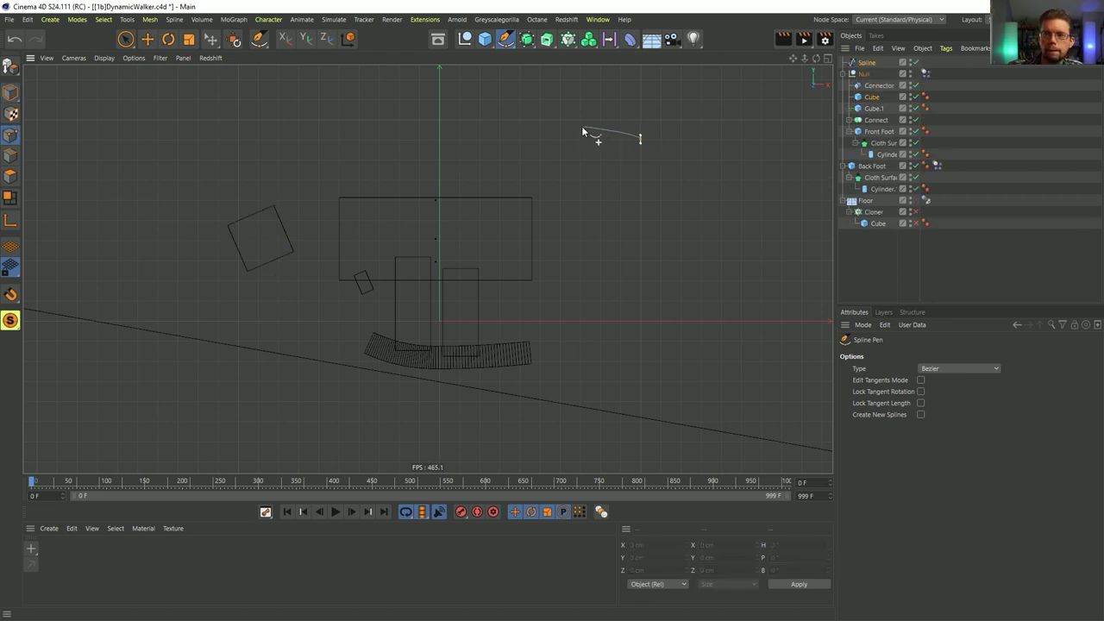
left_click(564, 126)
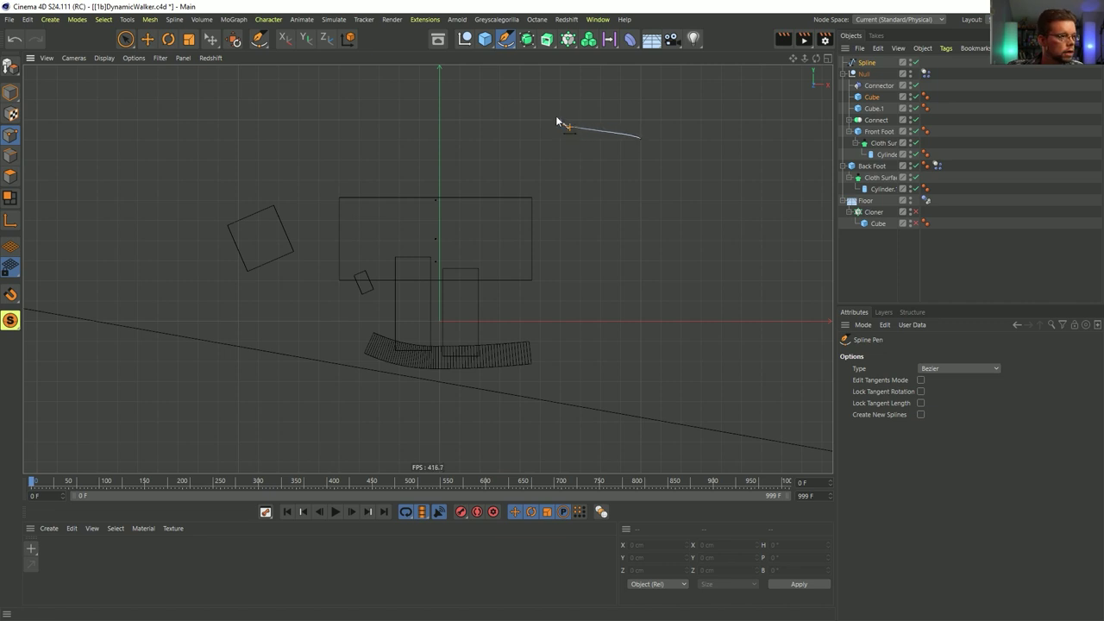
left_click(557, 93)
left_click(546, 76)
left_click(495, 68)
left_click(488, 75)
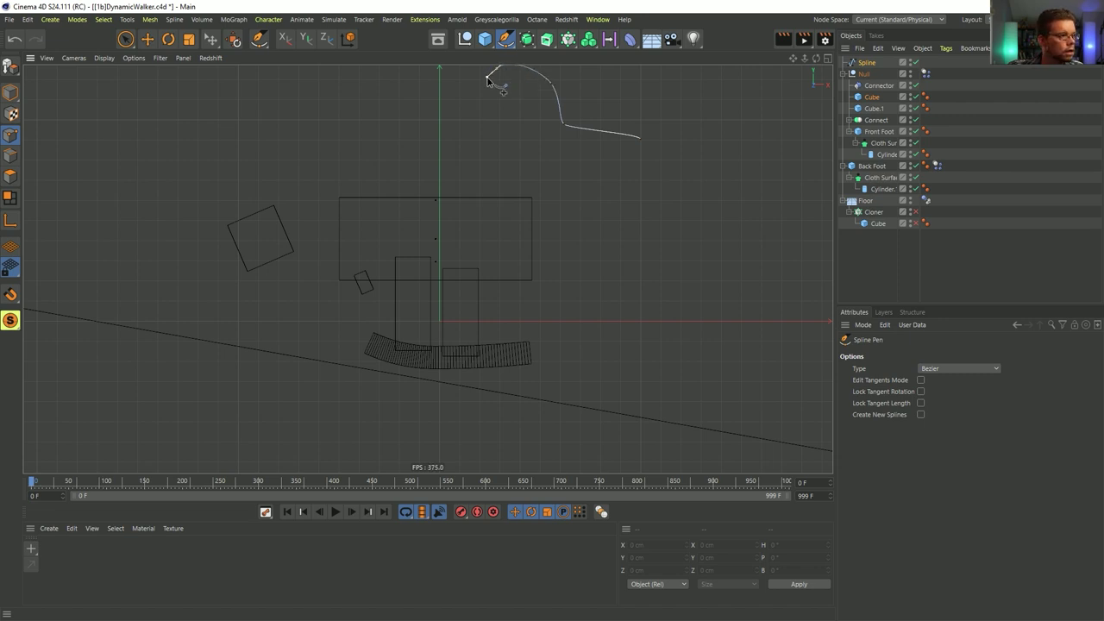
left_click_drag(472, 129, 483, 148)
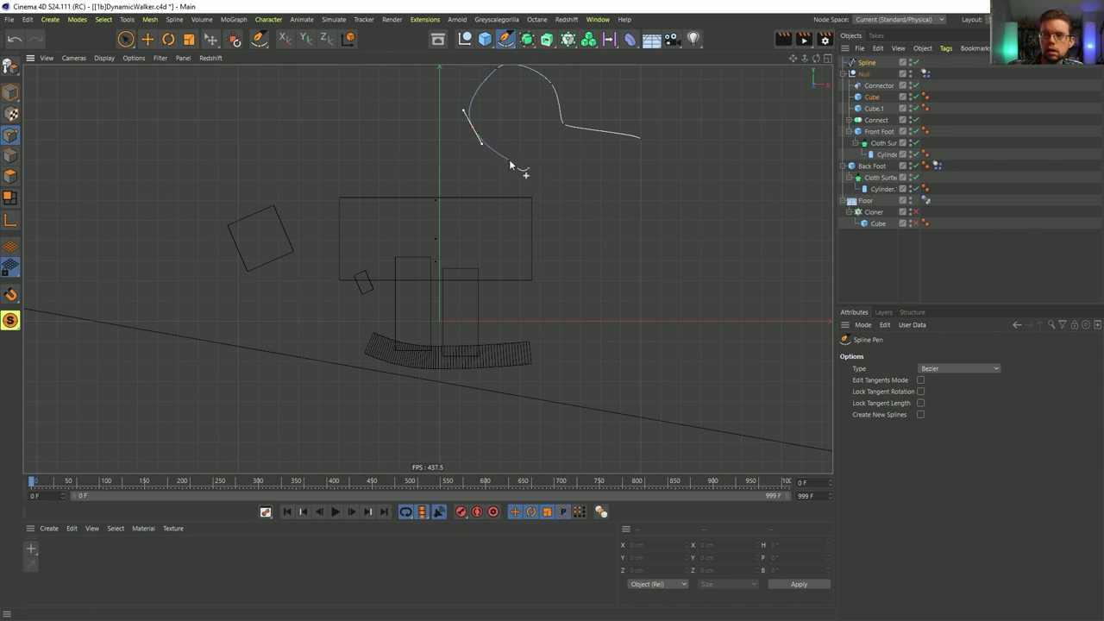
left_click(494, 170)
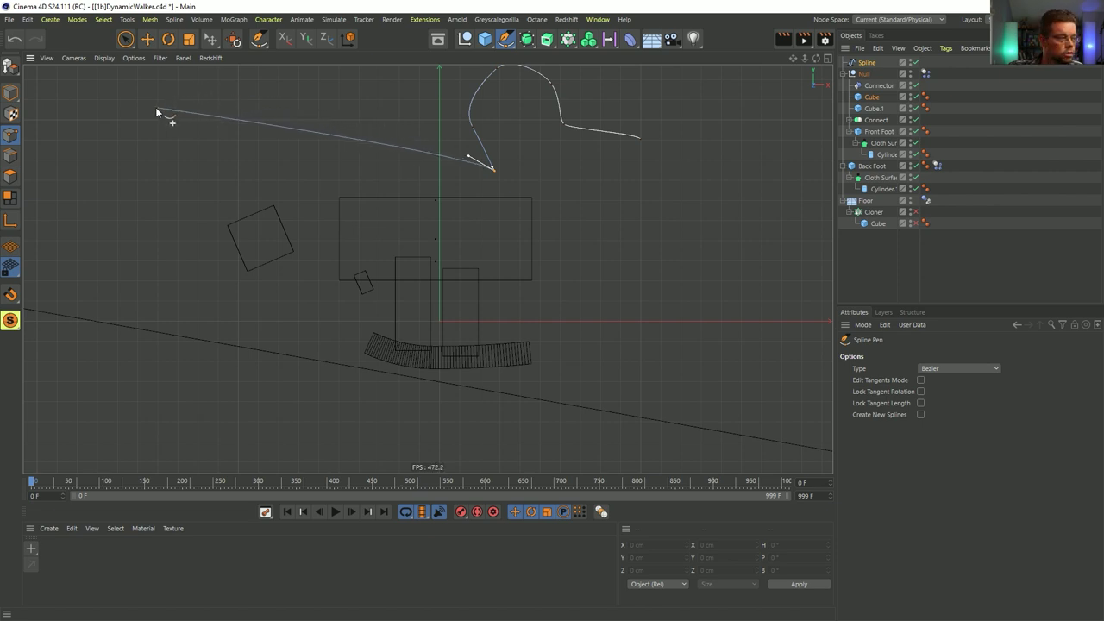
- Continue the spline along the duck's back and shape three pointed tail feathers behind and above the counterweight cube
left_click_drag(155, 107, 217, 148)
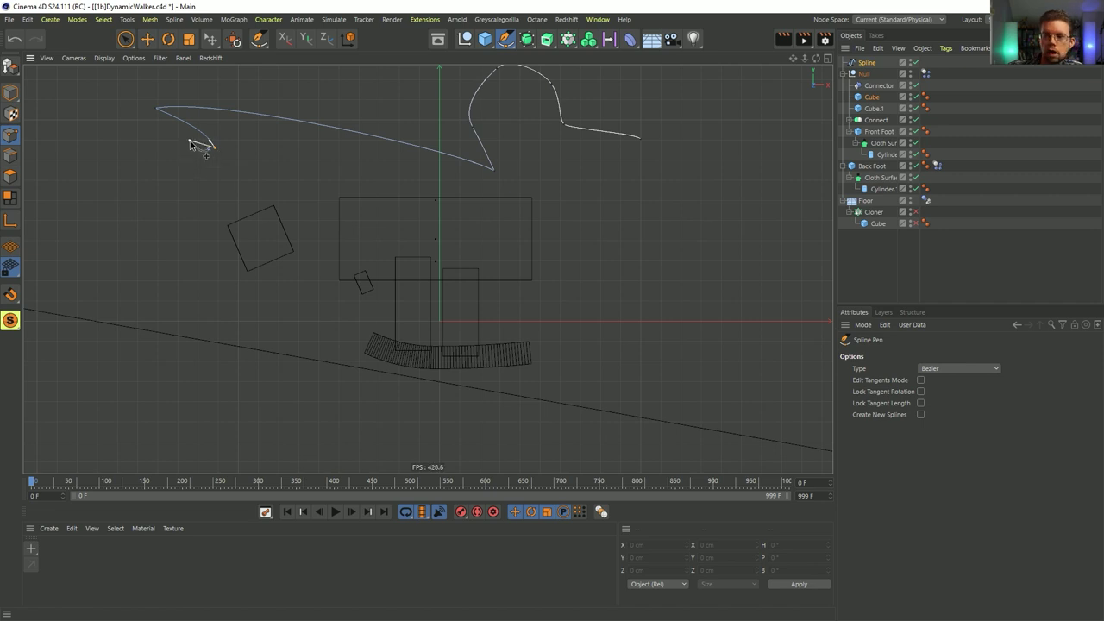
left_click_drag(108, 117, 139, 145)
left_click_drag(205, 184, 128, 158)
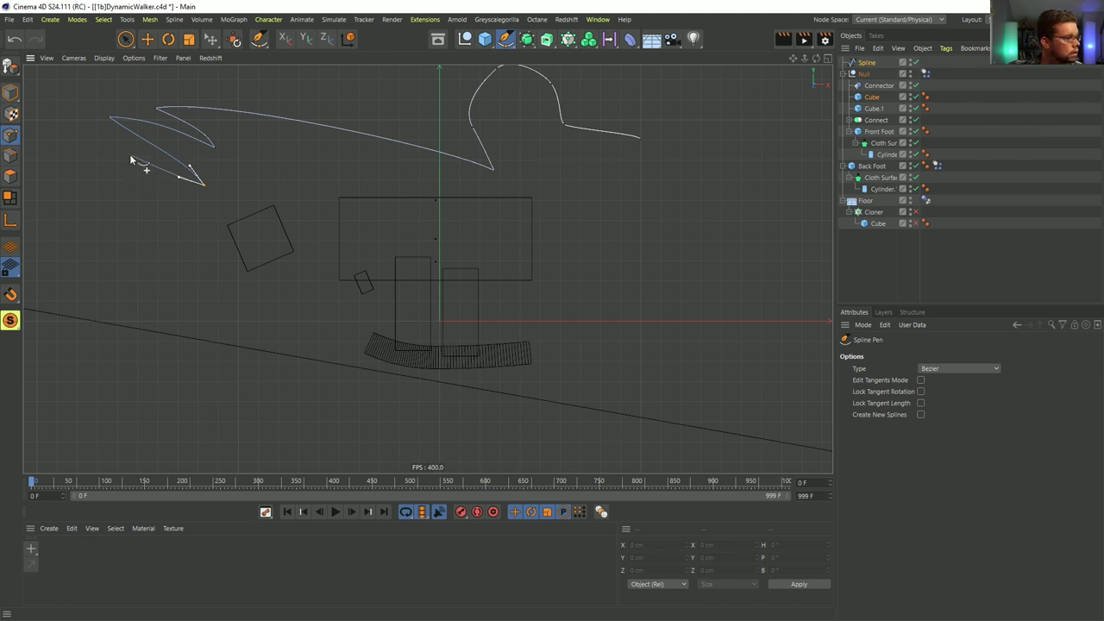
left_click_drag(115, 144, 127, 181)
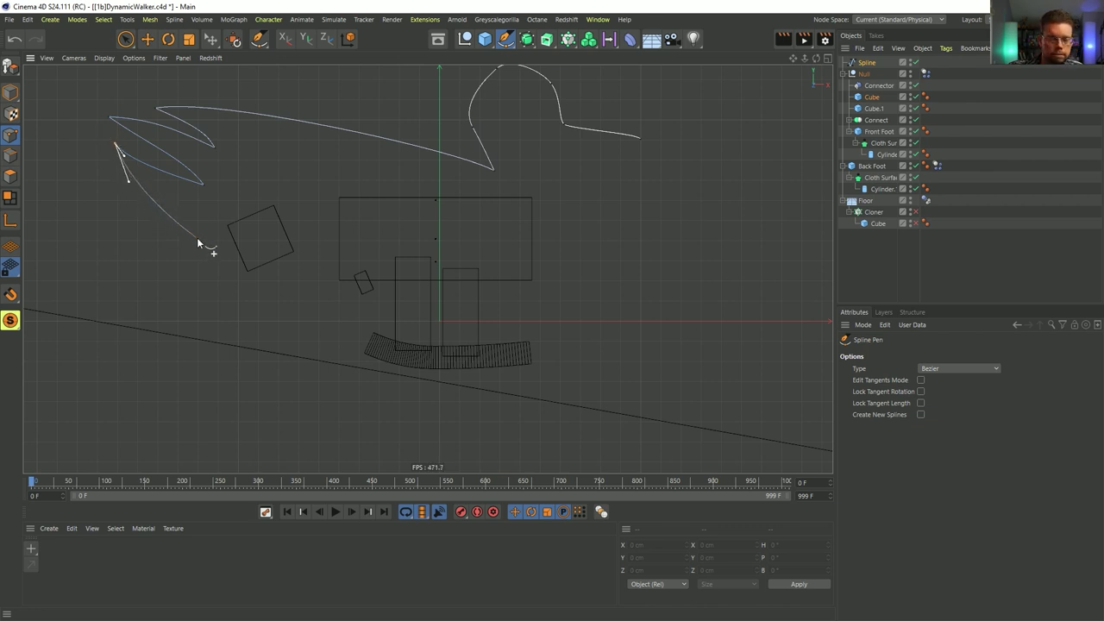
- Curve the spline around the belly and chest, add the throat and lower beak, and join it at the beak tip
left_click_drag(222, 267, 283, 289)
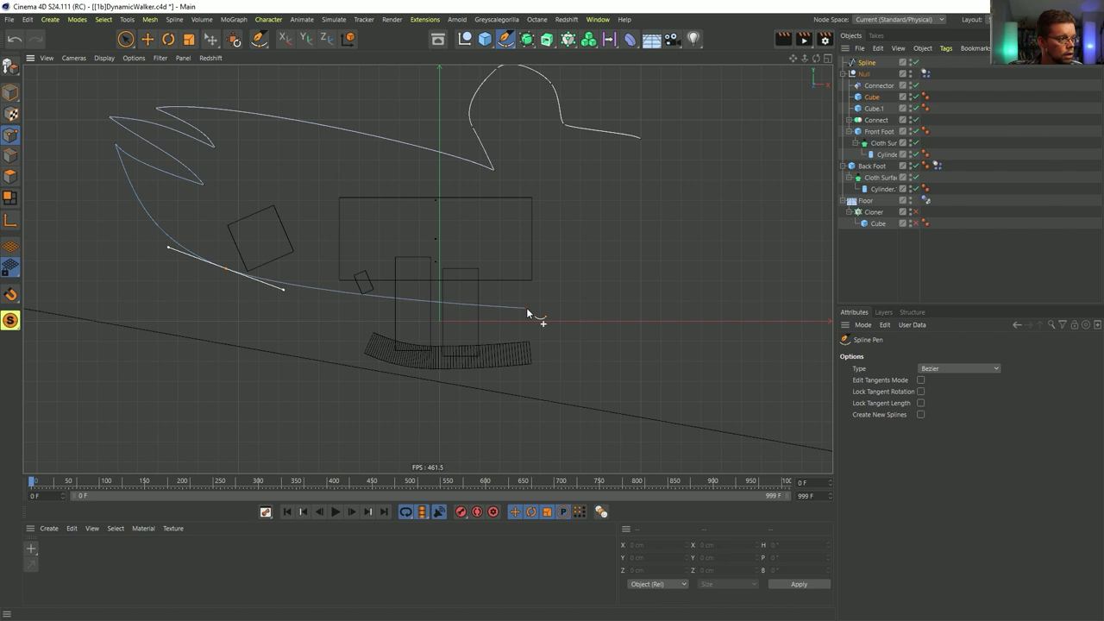
left_click_drag(529, 322, 620, 286)
left_click_drag(576, 192, 547, 164)
key("ctrl+z")
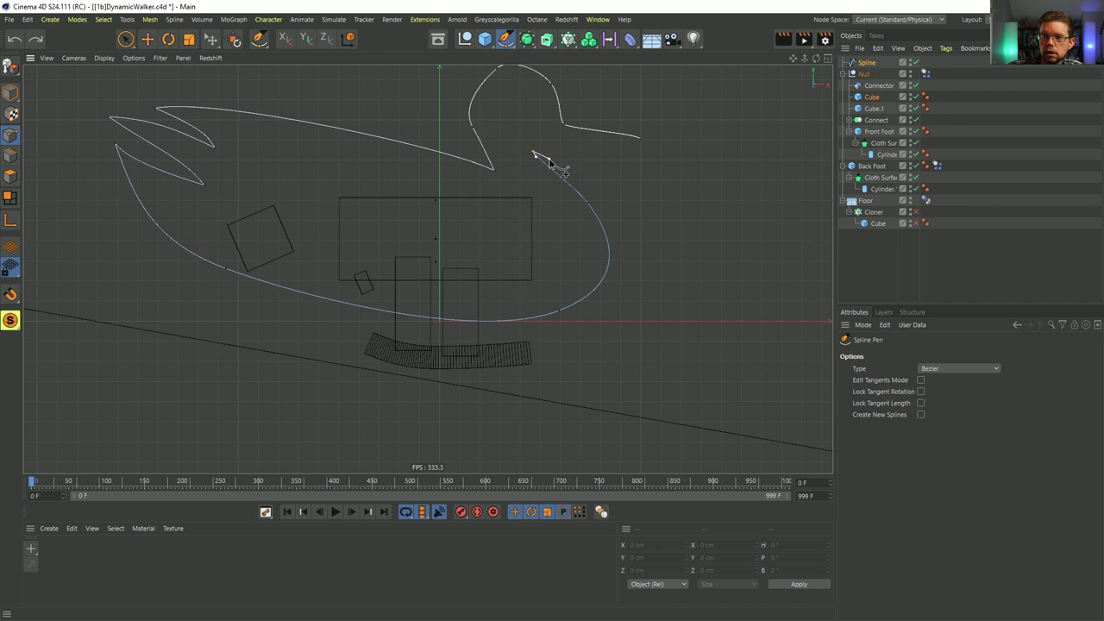
left_click_drag(549, 162, 552, 156, "shift")
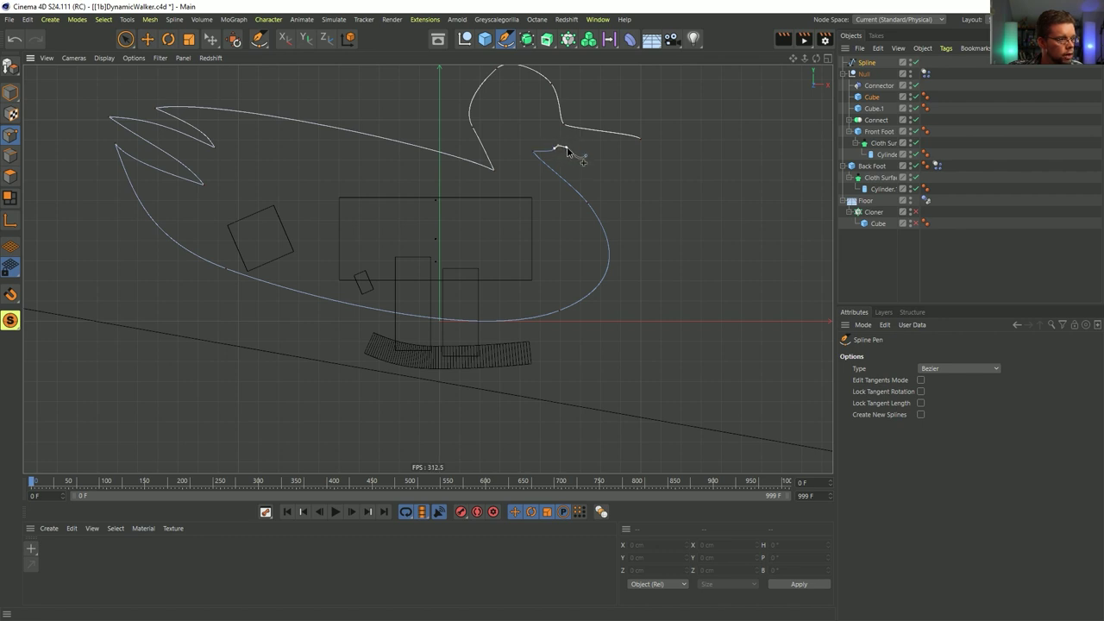
left_click(643, 146)
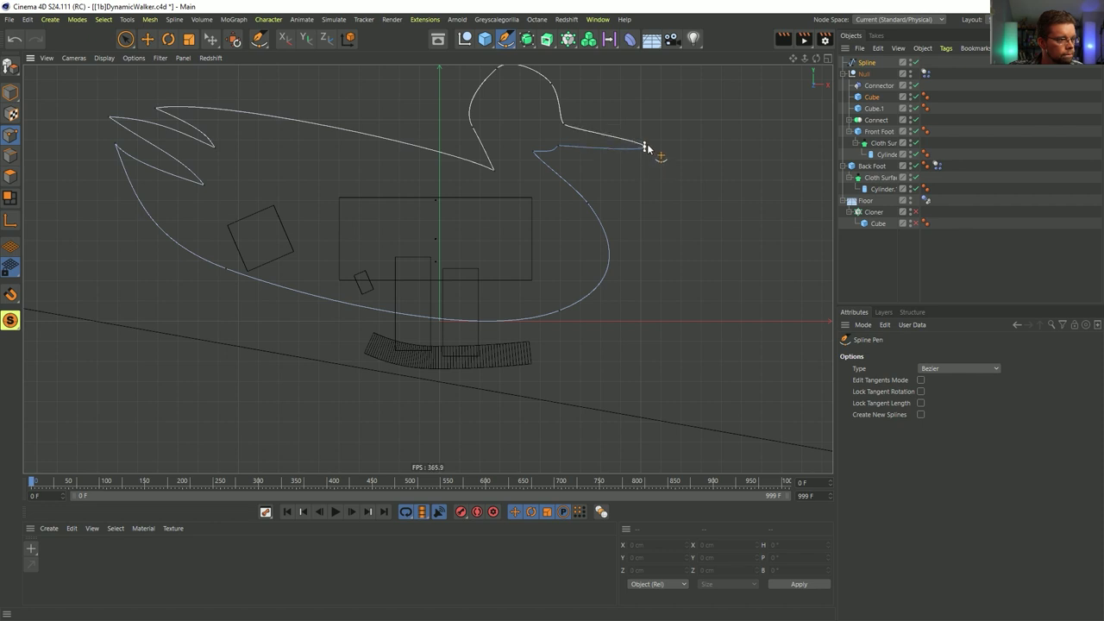
- Raise the point at the duck's beak tip slightly with the Move tool
key("e")
scroll(644, 144, "up", 6)
left_click_drag(645, 145, 645, 134)
left_click_drag(697, 104, 701, 70)
scroll(686, 85, "down", 6)
scroll(592, 226, "down", 3)
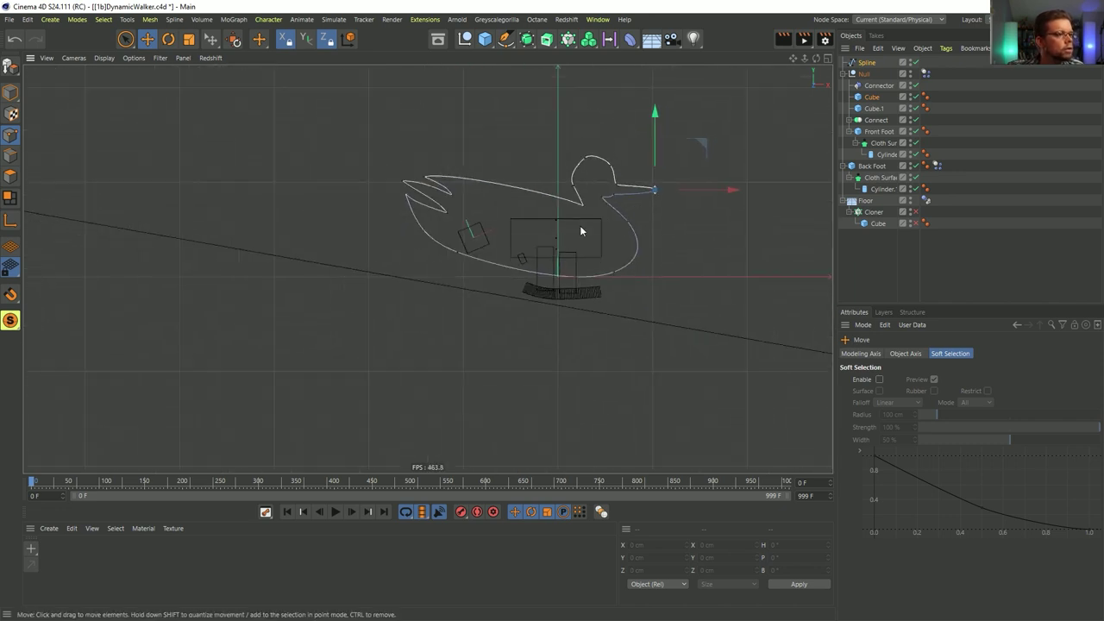
- Select the tail and belly points, scale them down and move them closer to the walker's body
key("9")
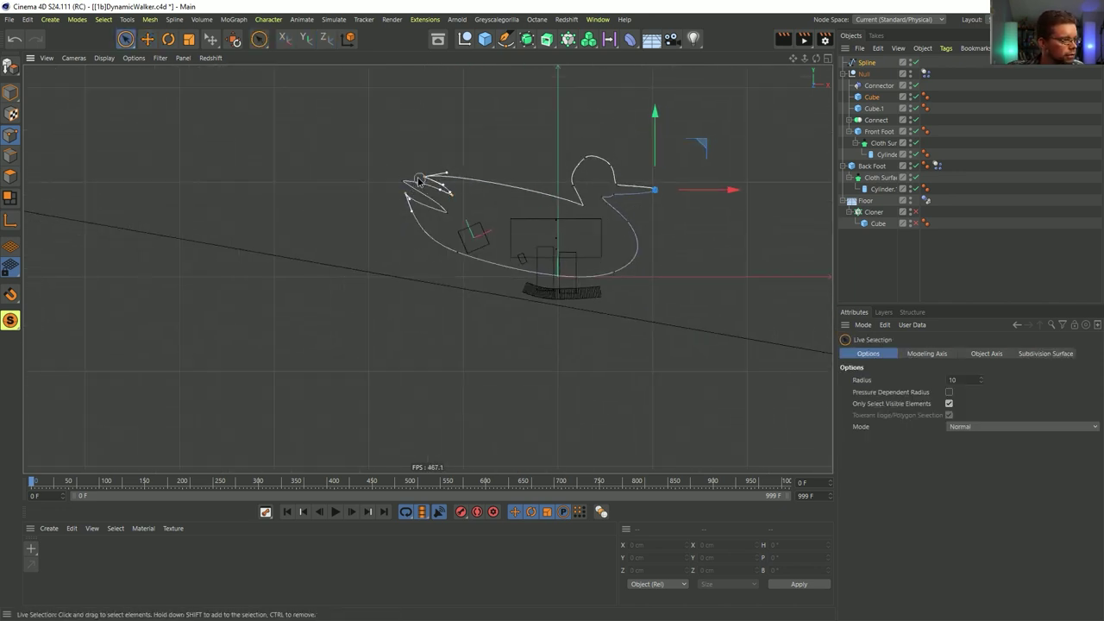
mouse_move(609, 277)
left_mouse_down()
mouse_move(631, 255)
mouse_move(558, 273)
left_mouse_up()
key("t")
key("e")
left_click_drag(559, 199, 588, 200)
- Select the tail feather points and lower them toward the counterweight cube
key("9")
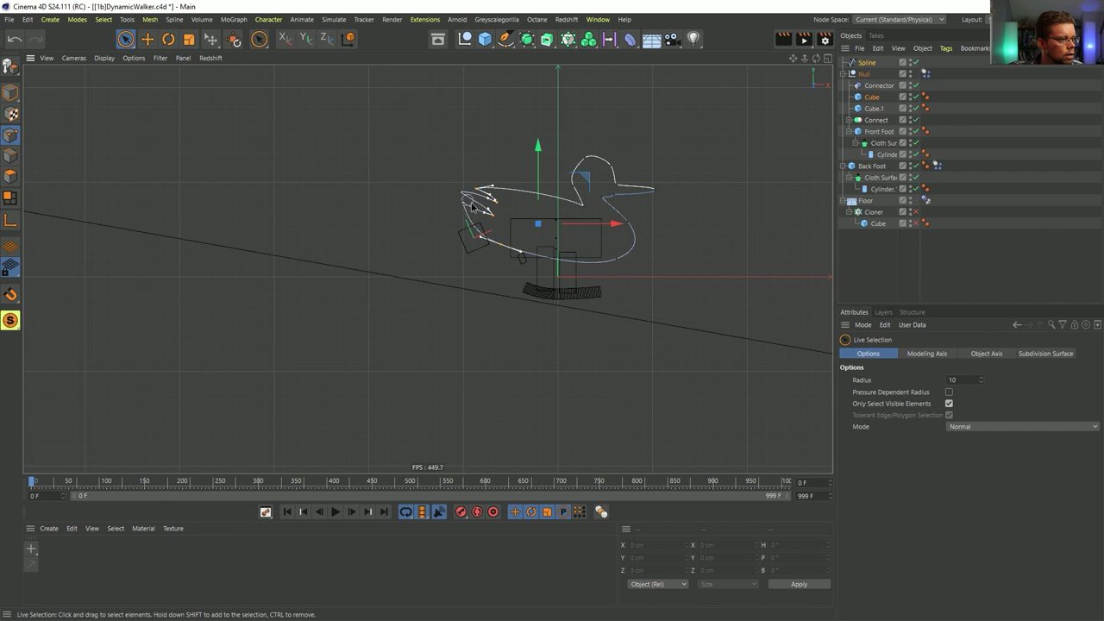
left_click_drag(463, 195, 478, 188)
left_click_drag(482, 149, 481, 168)
- Shift the lowest tail tip, the notch above it and the rear belly point toward the body, and select the upper notch
right_click_drag(538, 215, 598, 214, "alt")
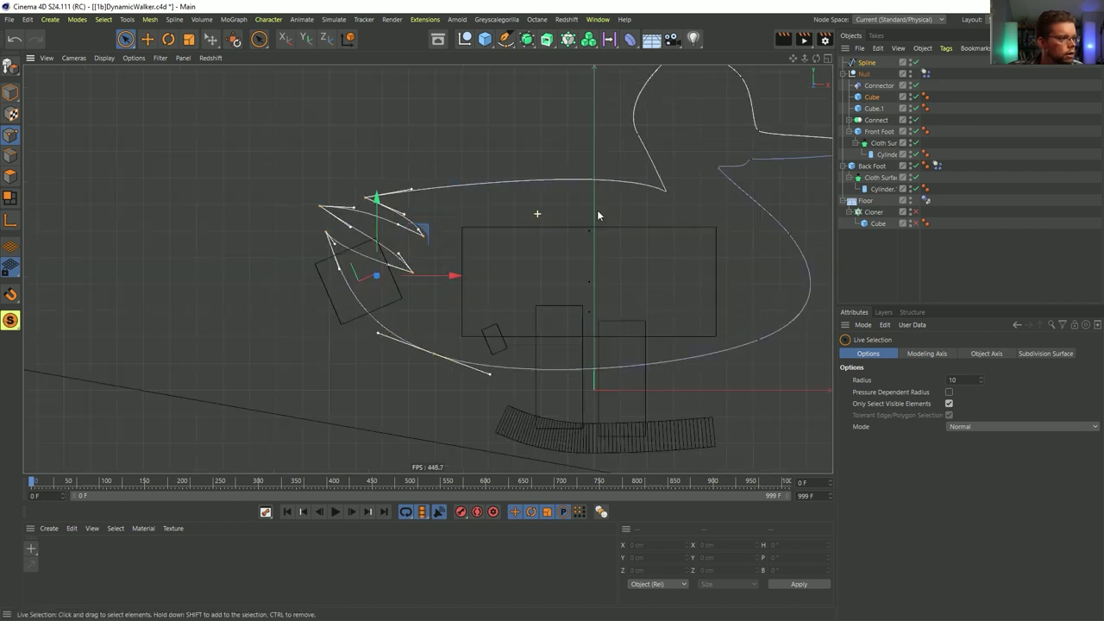
mouse_move(426, 234)
left_mouse_down()
mouse_move(409, 272)
mouse_move(436, 355)
left_mouse_up()
left_click(328, 234)
left_click_drag(458, 295, 495, 295)
left_click(414, 234)
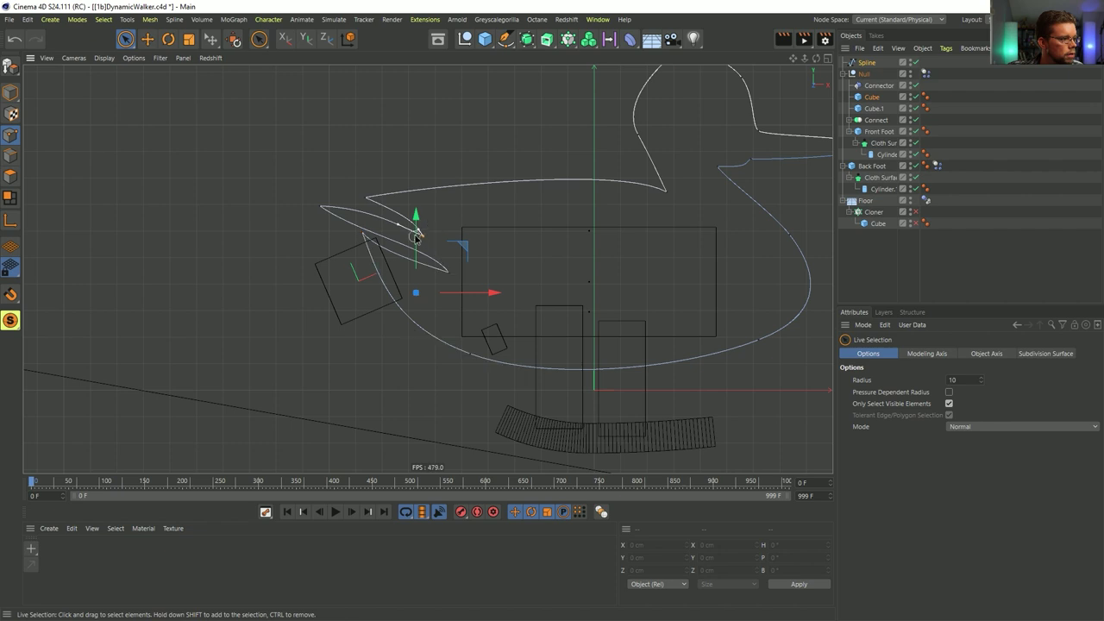
- Select the upper tail points of the duck spline and move them up and away from the body
left_click_drag(316, 206, 326, 207)
left_click(323, 207, "shift")
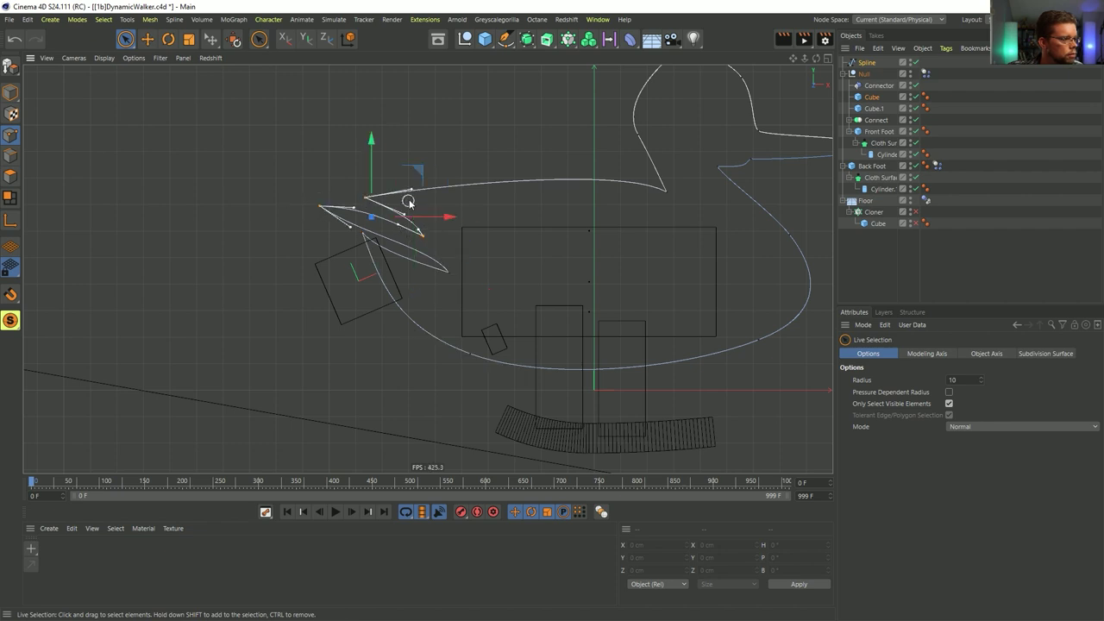
left_click_drag(413, 175, 379, 129)
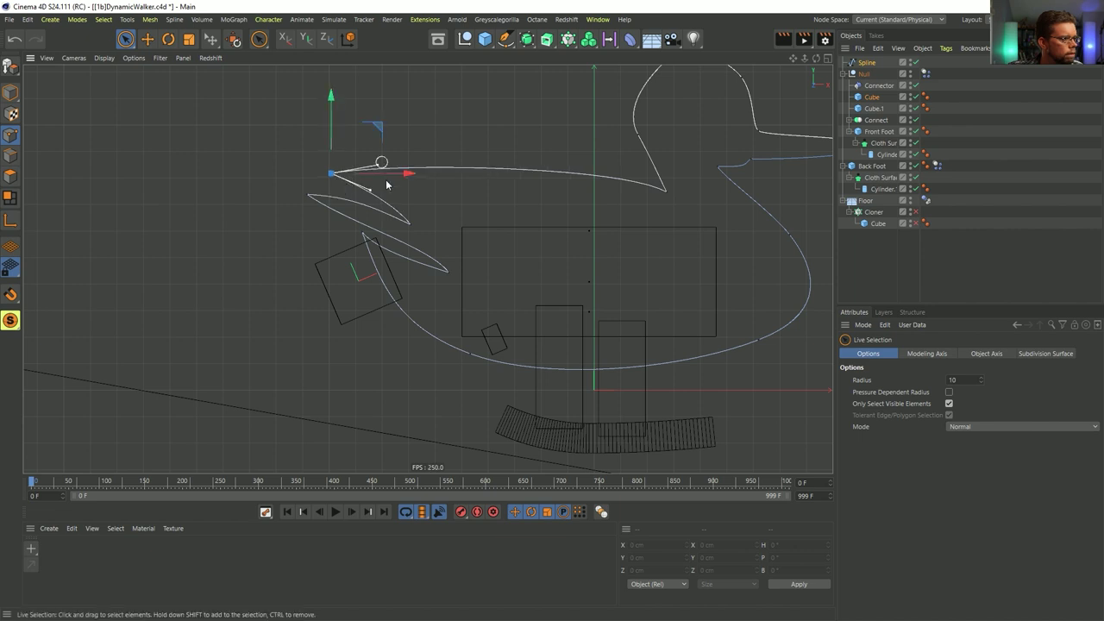
- Rotate the tangent of the lowest tail tip slightly and shift the point down
left_click(363, 233)
key("r")
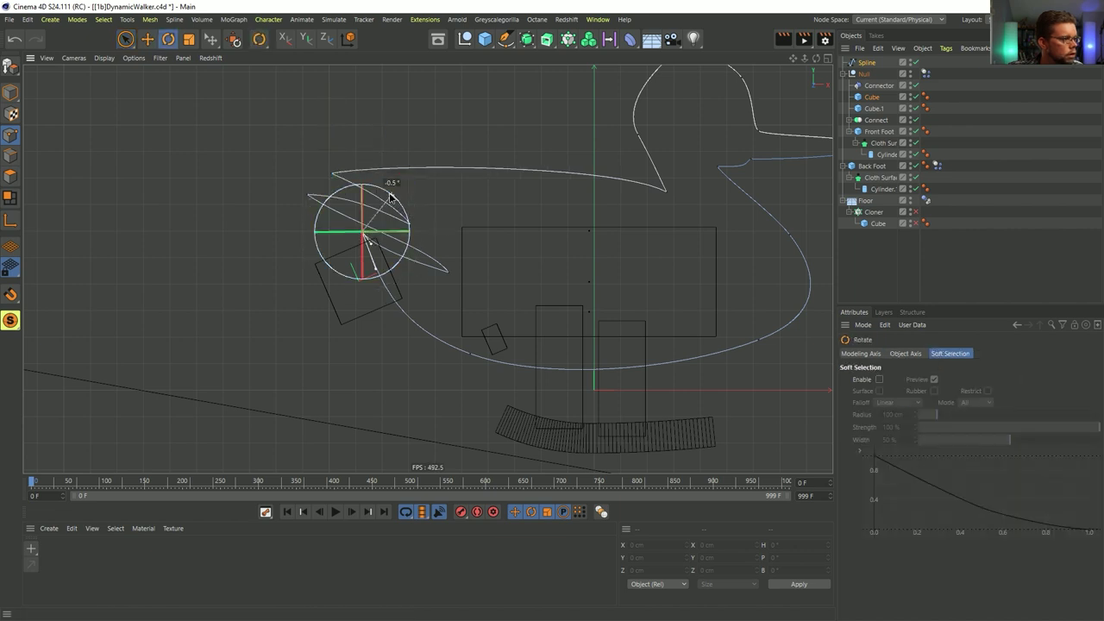
key("e")
left_click_drag(411, 187, 407, 196)
middle_click_drag(614, 259, 464, 311, "alt")
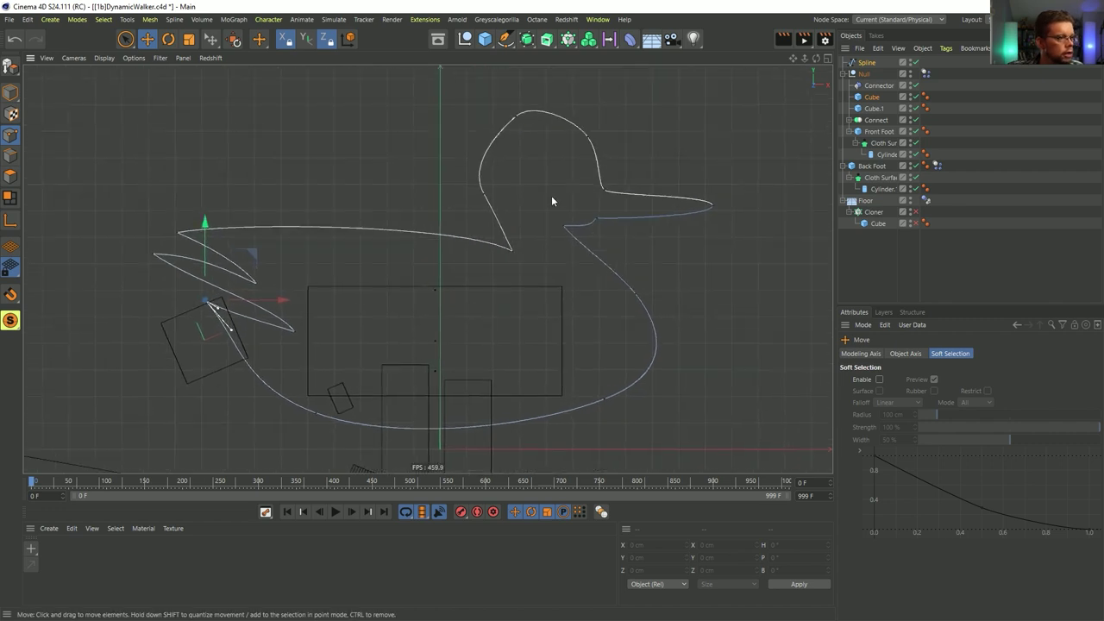
- Rotate the tangent of the point on the upper back of the head and move the point forward to round the head
key("9")
left_click(516, 117)
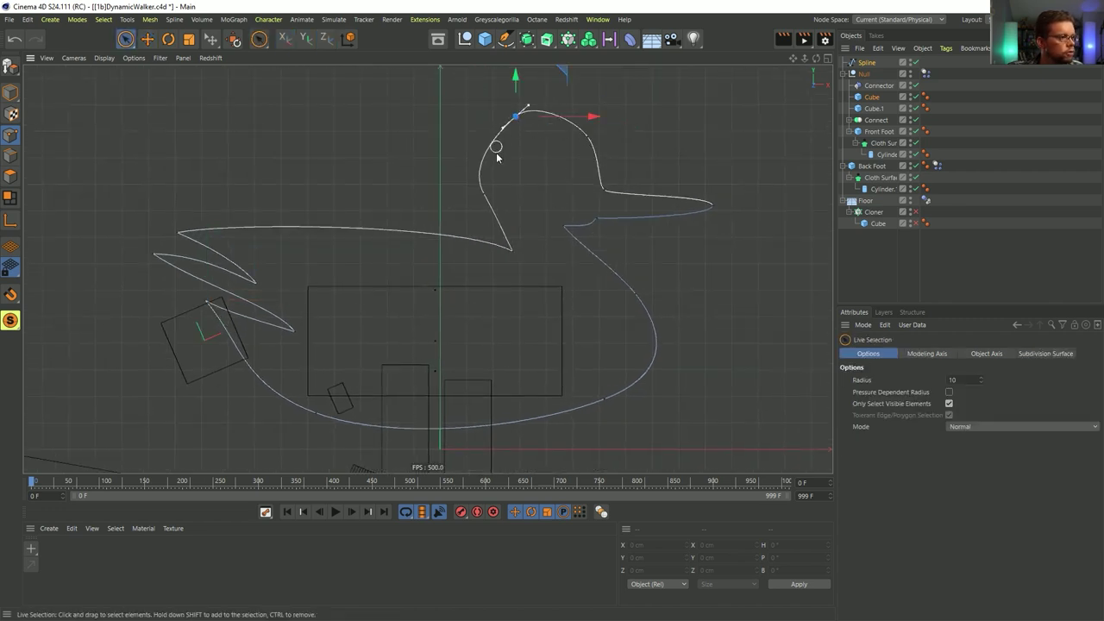
key("r")
left_click_drag(553, 86, 570, 71)
key("e")
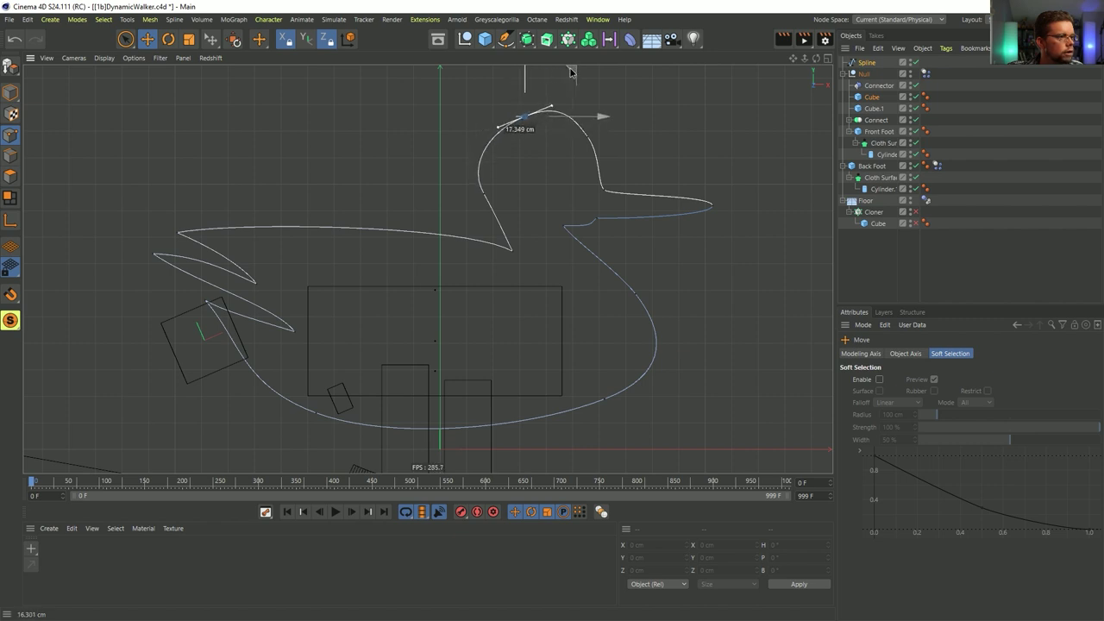
- Scale up the tangent handles of the corner point where the neck meets the back
key("9")
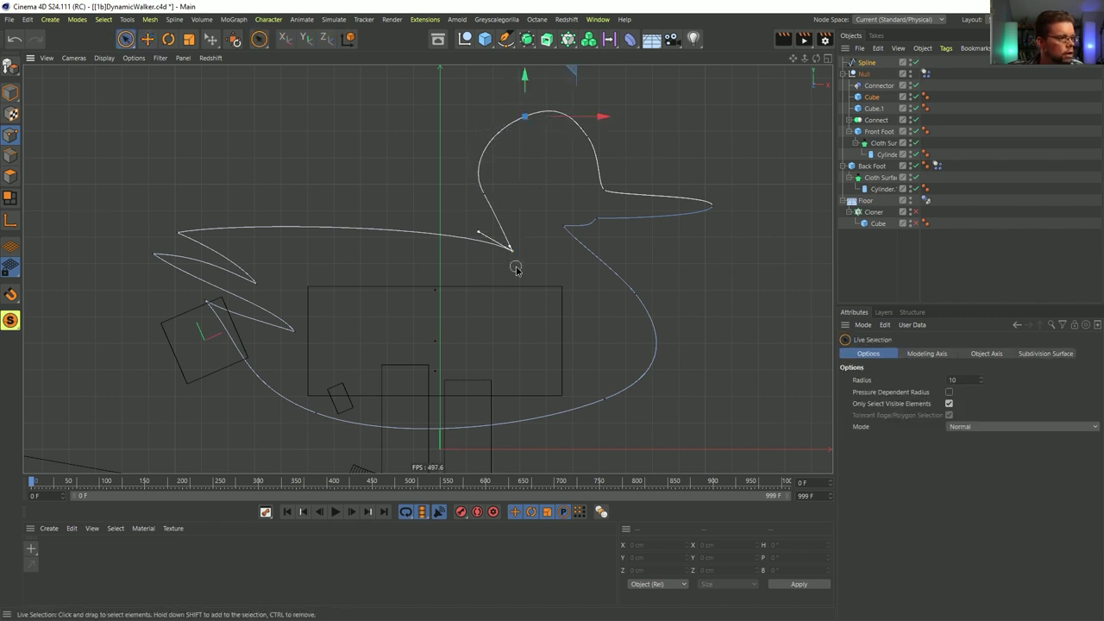
left_click(512, 251)
key("t")
left_click_drag(512, 301, 705, 251)
- Select the duck's chest points and scale their curve down to pull the breast inward
key("9")
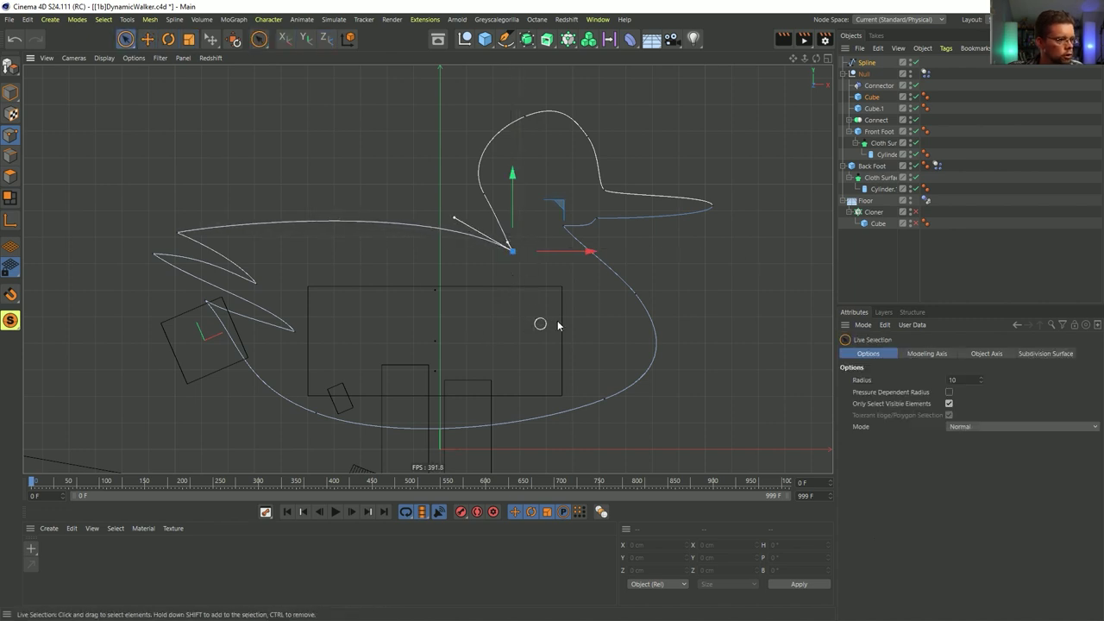
left_click_drag(641, 295, 599, 401)
key("t")
left_click_drag(690, 347, 659, 349)
key("e")
- Select the points of the bill and move them up toward the head
key("9")
left_click(710, 207)
left_click_drag(654, 177, 655, 161)
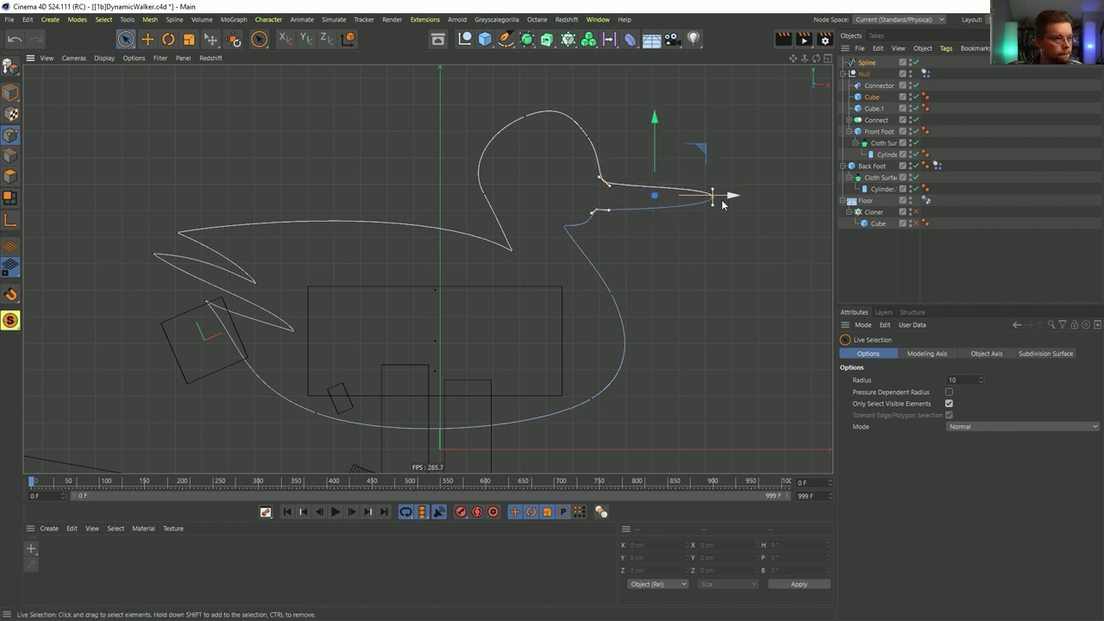
mouse_move(723, 204)
left_mouse_down()
mouse_move(739, 200)
mouse_move(730, 195)
mouse_move(813, 222)
mouse_move(626, 204)
mouse_move(729, 212)
left_mouse_up()
- Cut a new point into the upper edge of the bill with the Knife tool and move it slightly down
left_click(591, 183)
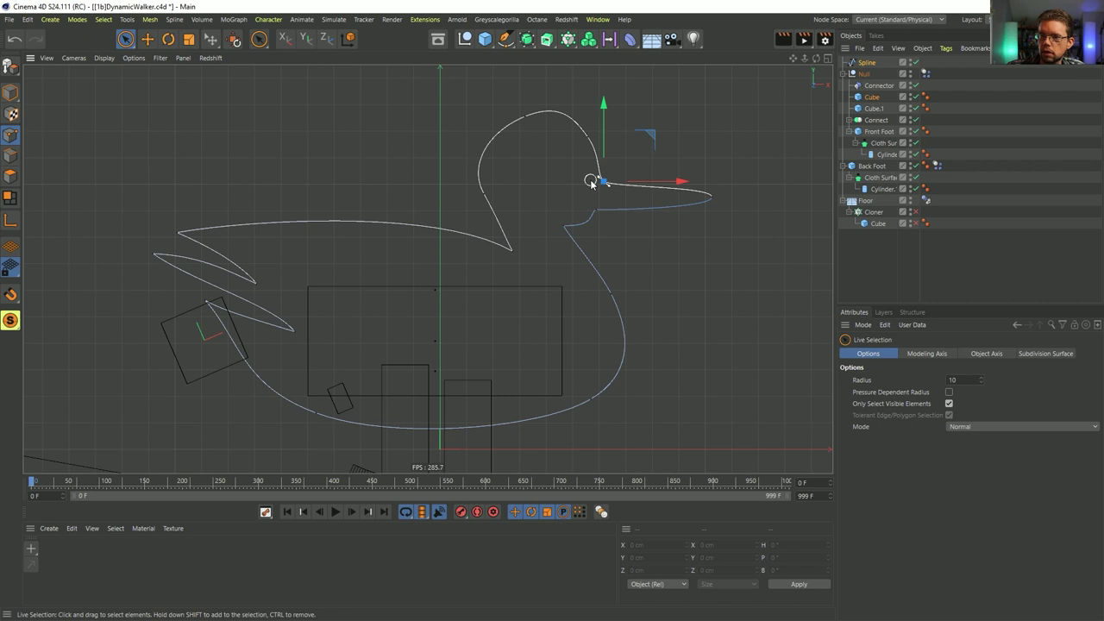
key("k")
key("k")
left_click(652, 166)
key("space")
left_click(647, 187)
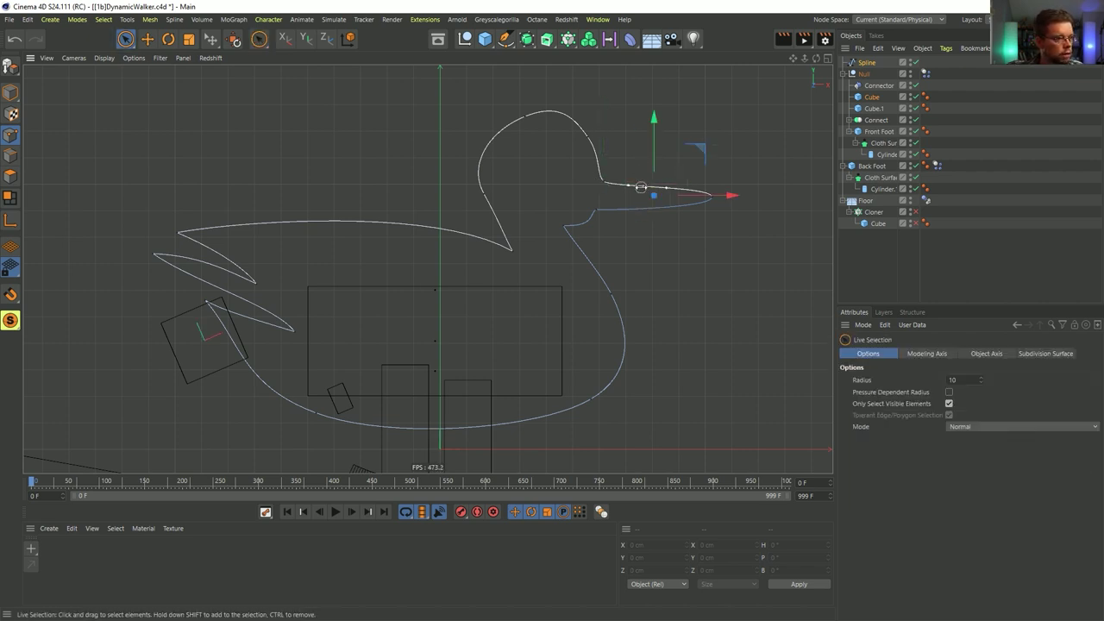
left_click_drag(647, 142, 647, 149)
- Select the bill's upper and lower base points and scale them vertically to thicken its base
left_click(596, 211)
left_click_drag(602, 180, 715, 196, "shift")
key("t")
left_click_drag(653, 160, 656, 143)
- Shrink the tangents of the bill tip and move the tip back toward the head to shorten the bill
key("space")
left_click(714, 203)
key("t")
key("e")
left_click_drag(714, 161, 713, 159)
left_click_drag(774, 195, 736, 199)
left_click(733, 277)
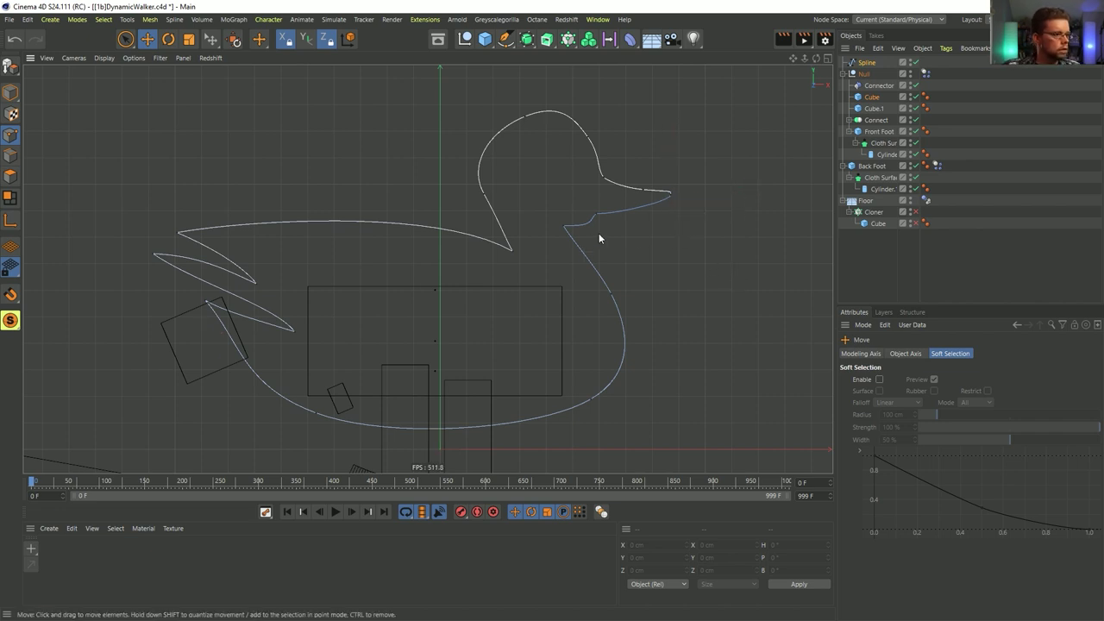
- Select the tail and belly points without the neck corner and squeeze them horizontally to bring the tail closer to the body
key("space")
left_click_drag(516, 245, 469, 252)
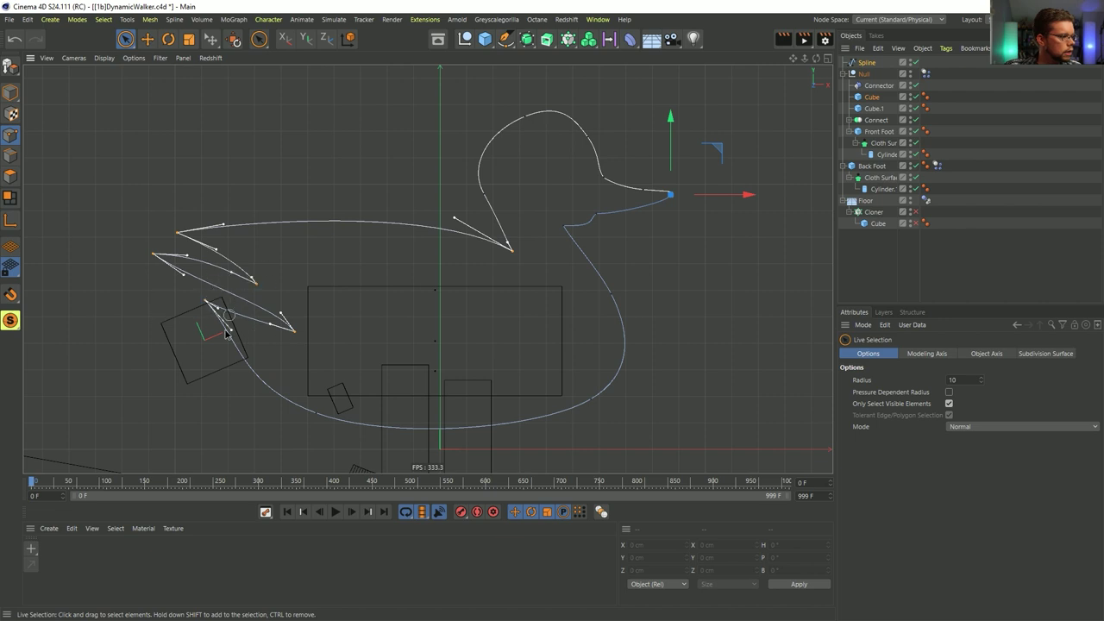
key("ctrl+a")
key("t")
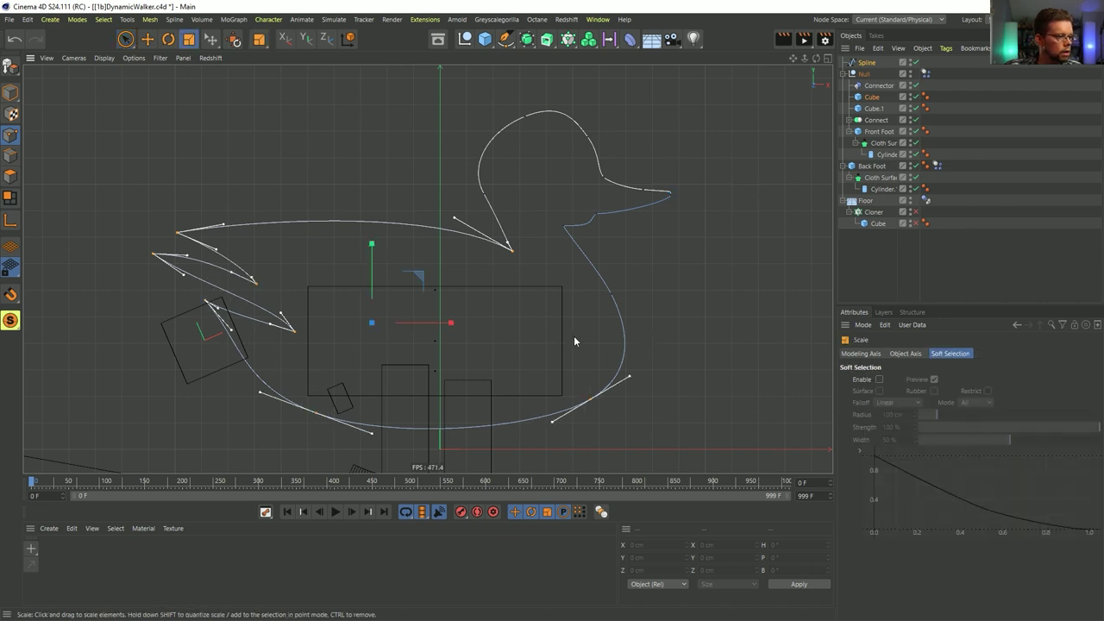
left_click_drag(444, 322, 503, 323)
key("ctrl+z")
key("space")
left_click(511, 253, "ctrl")
key("space")
key("e")
- Select the corner point at the back of the neck and move it slightly forward
key("9")
left_click(484, 194)
left_click(504, 251)
left_click(514, 252)
mouse_move(556, 255)
left_mouse_down()
mouse_move(580, 256)
mouse_move(569, 255)
left_mouse_up()
- Scale down the tangents of the point at the lower base of the bill
left_click(566, 227)
left_click(596, 216)
key("t")
left_click_drag(716, 271, 601, 336)
- Shrink the tangents of the throat point beneath the bill and move the point slightly up
key("space")
left_click(565, 228)
key("t")
left_click_drag(651, 262, 504, 329)
key("e")
mouse_move(613, 177)
left_mouse_down()
mouse_move(623, 198)
mouse_move(614, 176)
left_mouse_up()
left_click(671, 152)
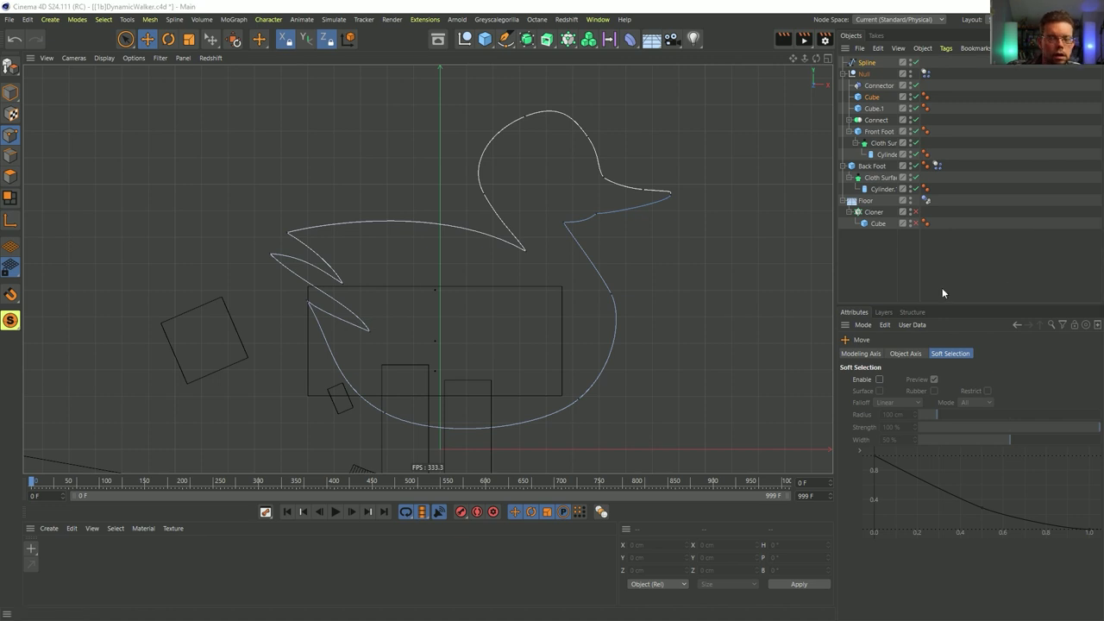
- Switch to model mode and move the duck spline to about X -53 cm, Y -45 cm over the walker body
middle_click_drag(527, 299, 473, 226, "alt")
right_click_drag(509, 259, 505, 303, "alt")
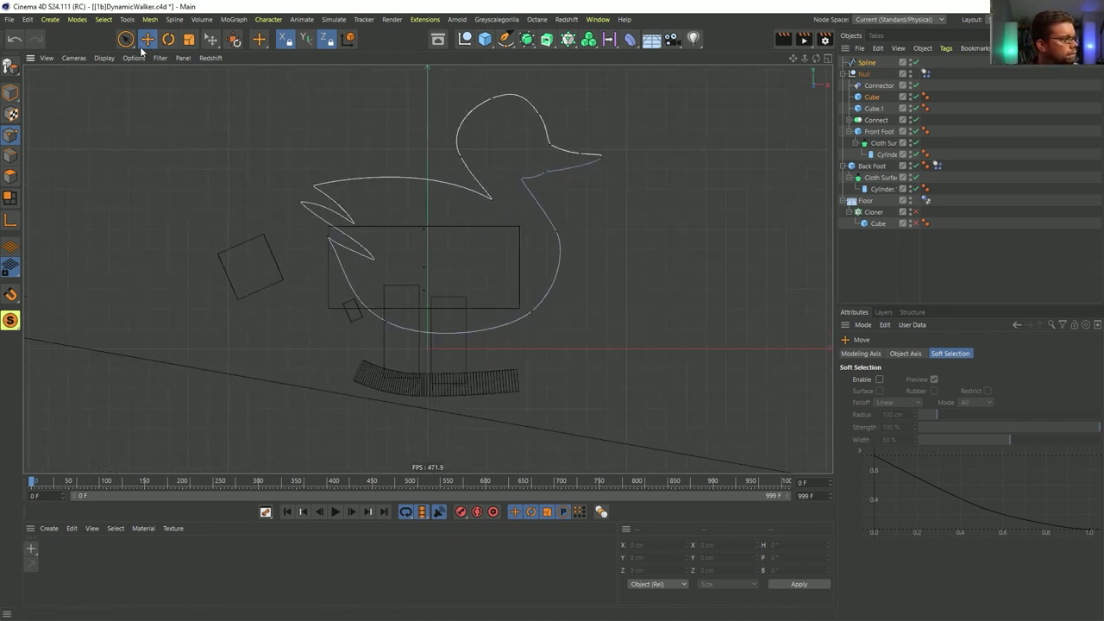
left_click(11, 93)
scroll(444, 240, "up", 2)
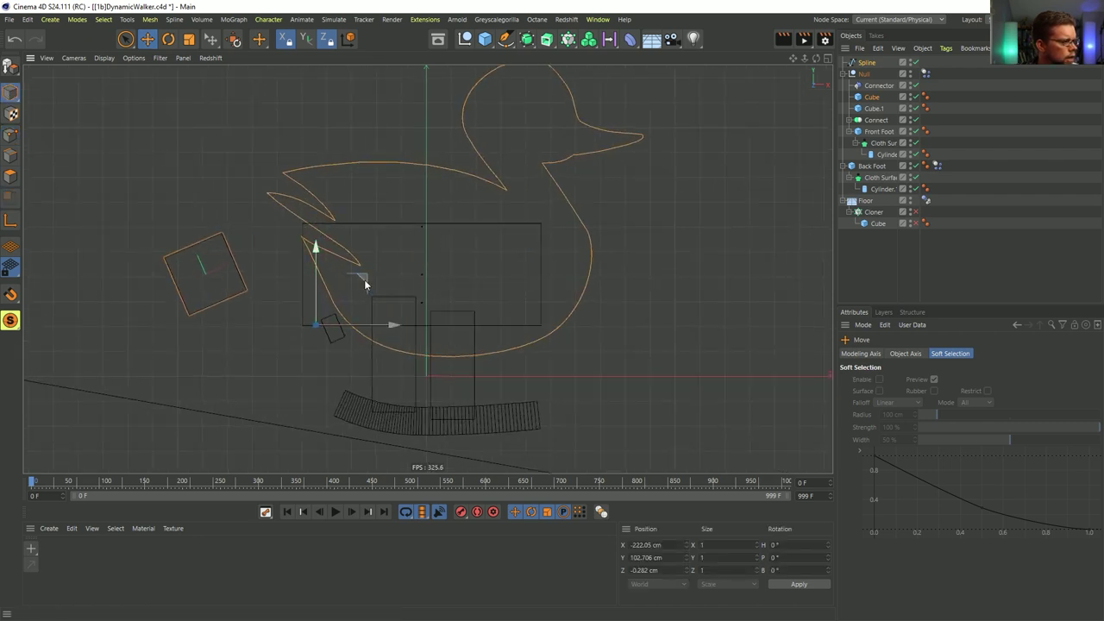
left_click(857, 63)
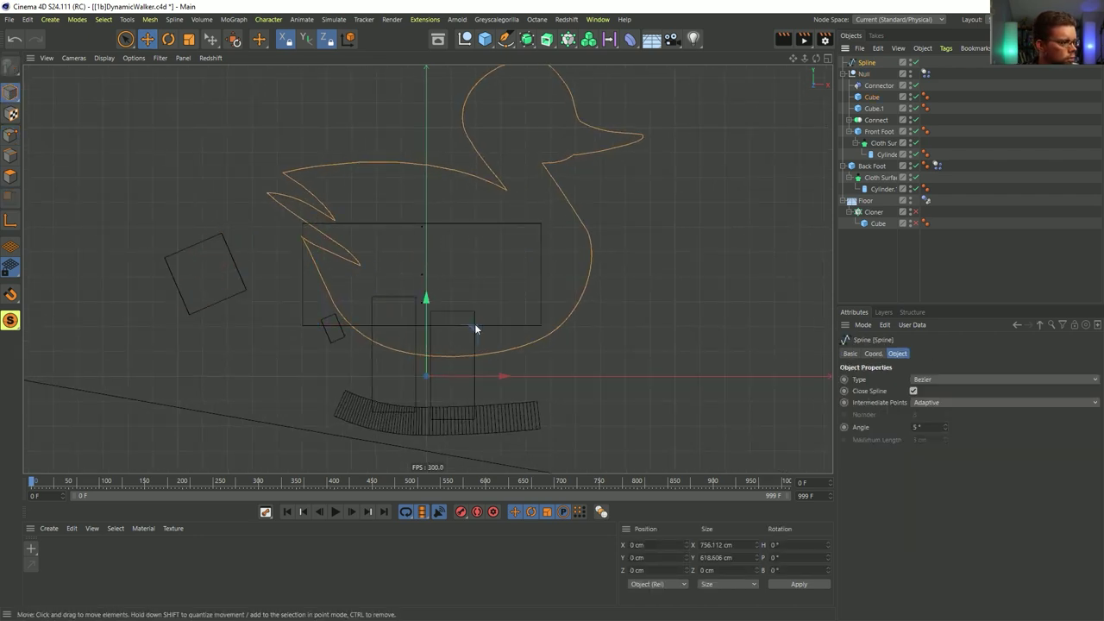
left_click_drag(476, 329, 451, 354)
- Place the duck spline under a new Extrude object in the perspective view
middle_click(420, 304)
middle_click(355, 185)
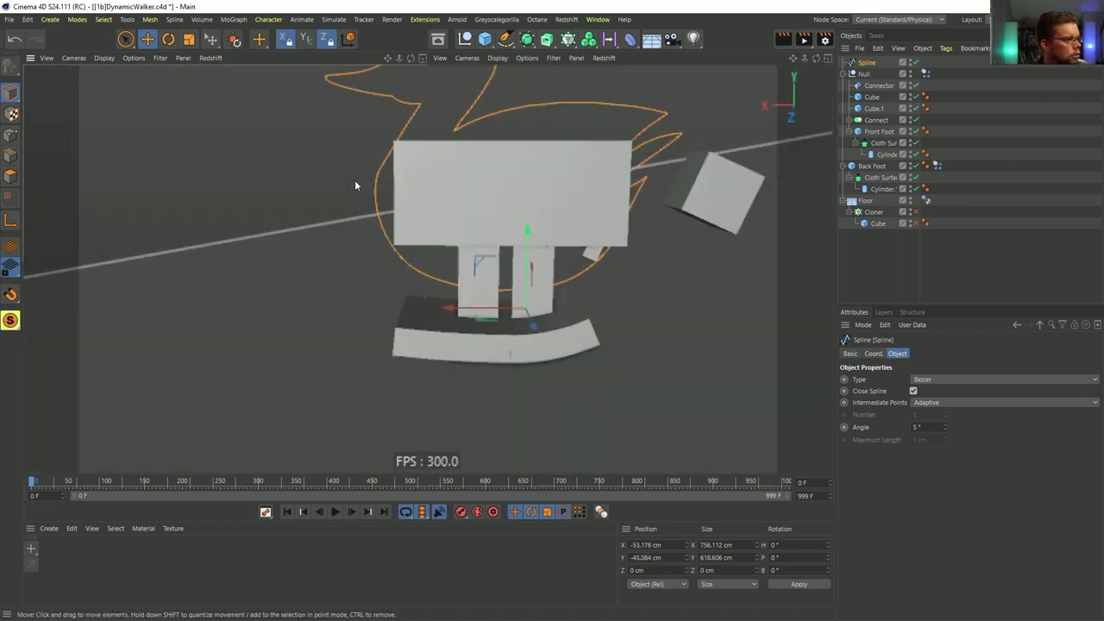
left_click_drag(523, 202, 604, 222, "alt")
middle_click_drag(604, 222, 626, 373, "alt")
right_click_drag(626, 373, 555, 340, "alt")
left_click_drag(545, 331, 569, 307, "alt")
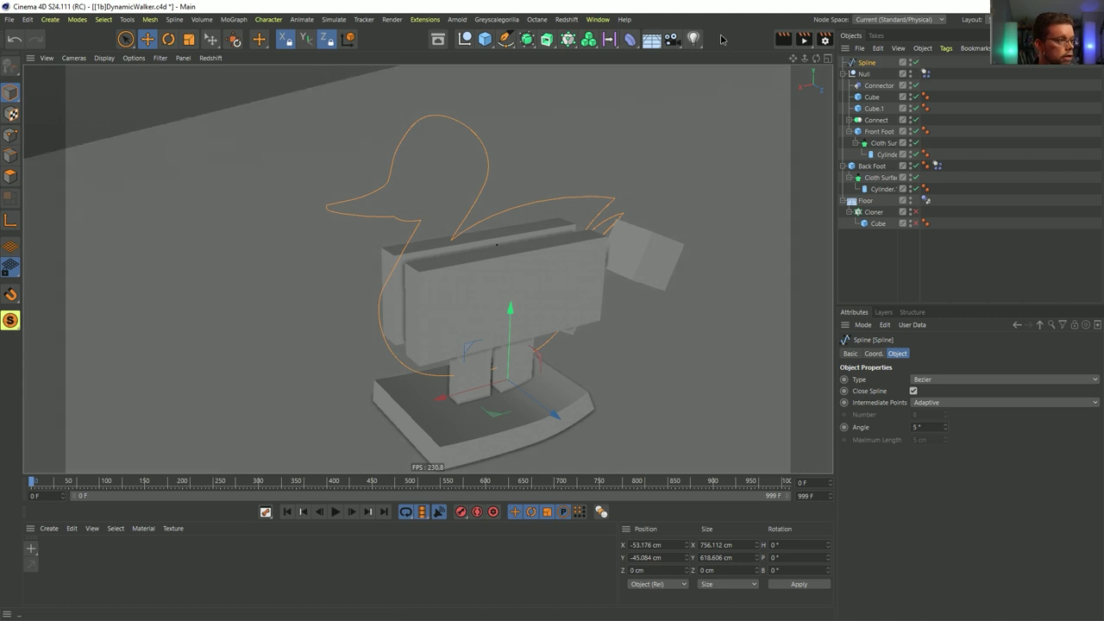
left_click(550, 41, "alt")
left_click_drag(500, 221, 673, 223, "alt")
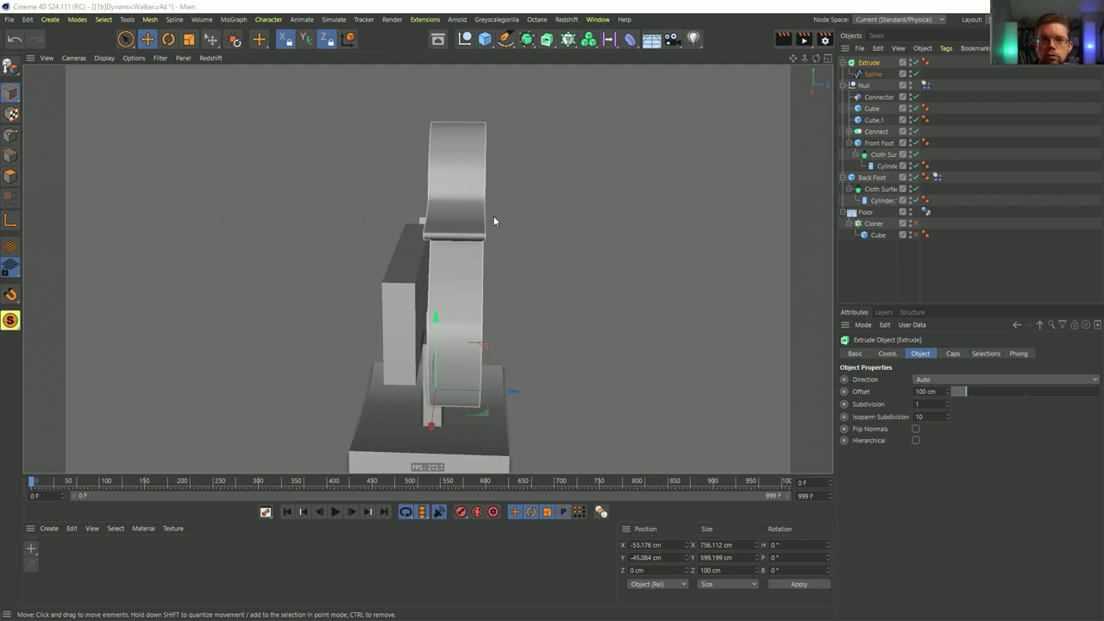
- Switch to the browser to check the wooden ramp walker reference video, and return to the Cinema 4D scene
key("alt+Tab")
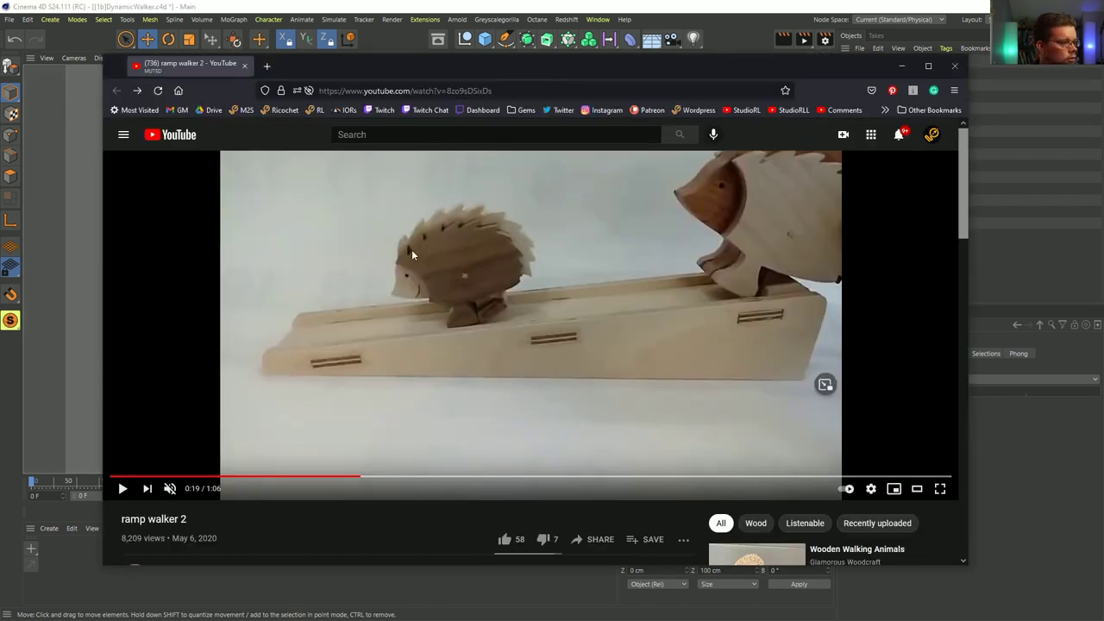
key("alt+Tab")
left_click_drag(495, 231, 644, 204, "alt")
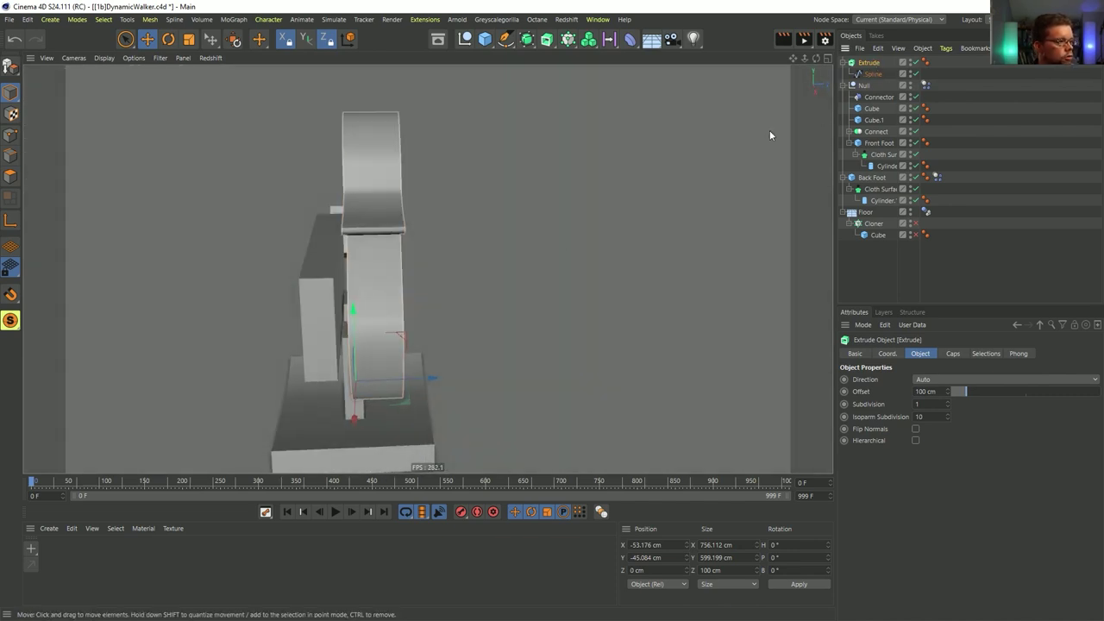
- Set the duck spline's adaptive intermediate point angle to 15°
left_click_drag(406, 234, 385, 265, "alt")
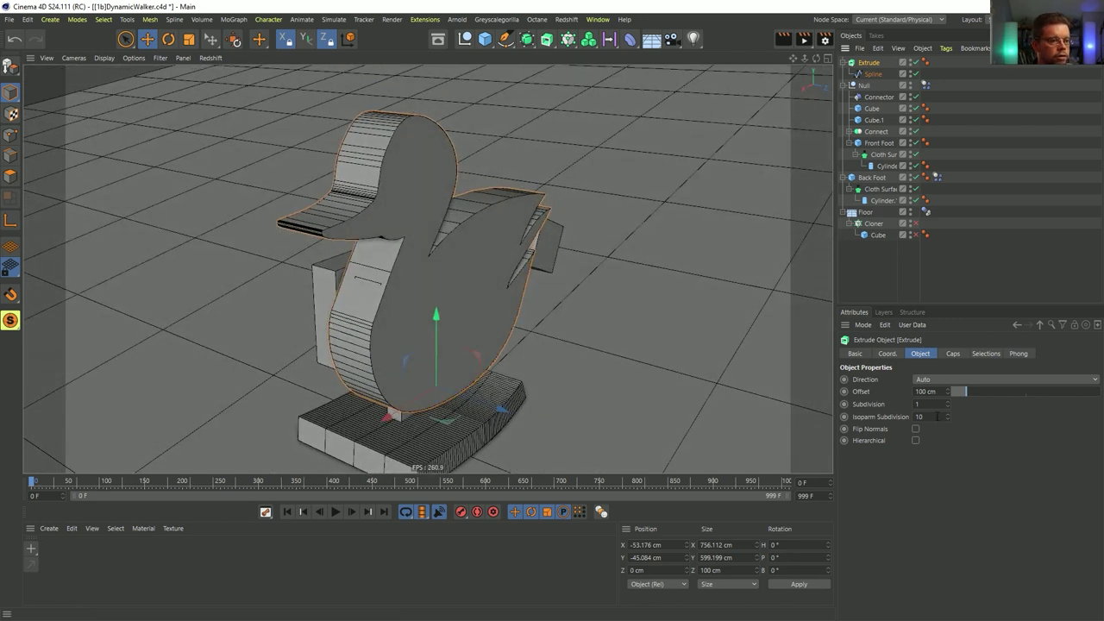
left_click(875, 75)
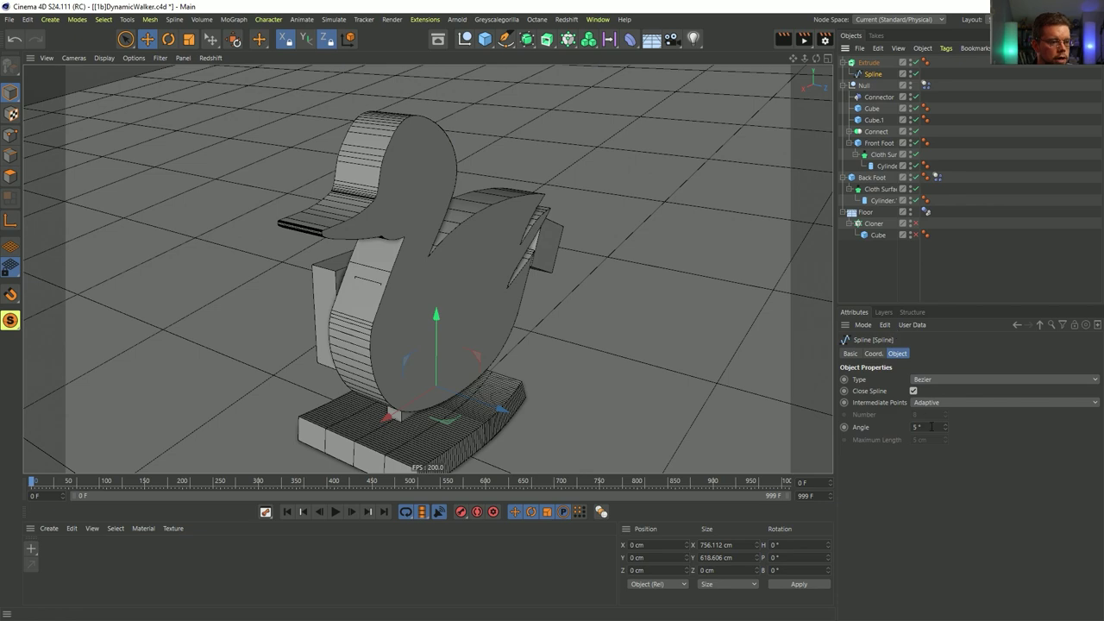
type("15")
key("Return")
- Set the duck Extrude's direction to Z and its offset to 50 cm
left_click_drag(462, 231, 496, 269, "alt")
left_click(869, 64)
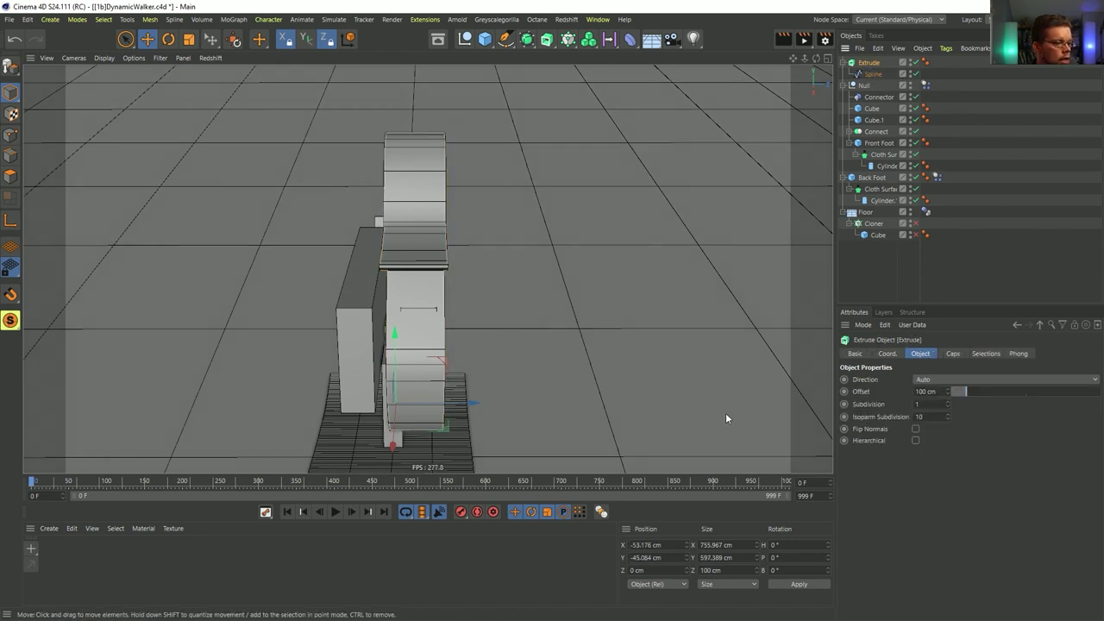
left_click(949, 379)
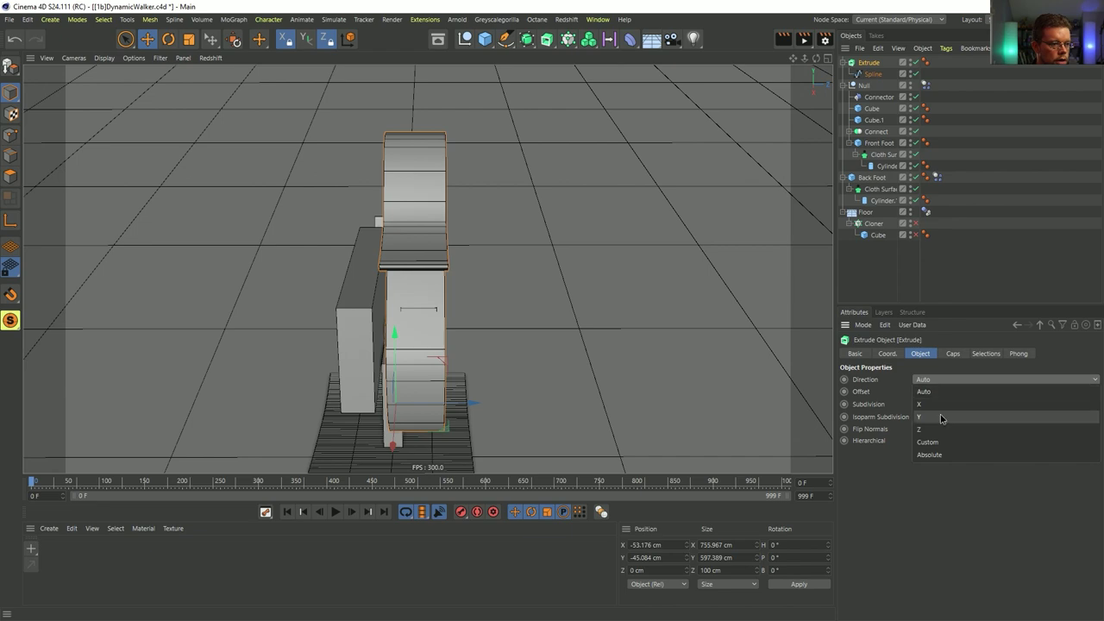
left_click(921, 429)
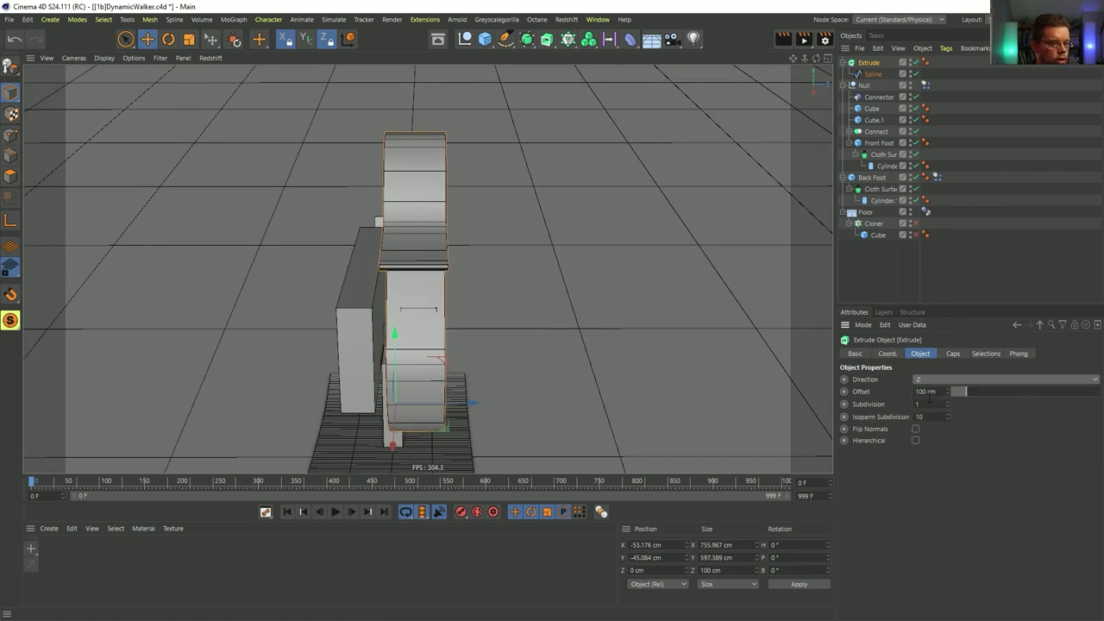
left_click_drag(425, 386, 475, 370, "alt")
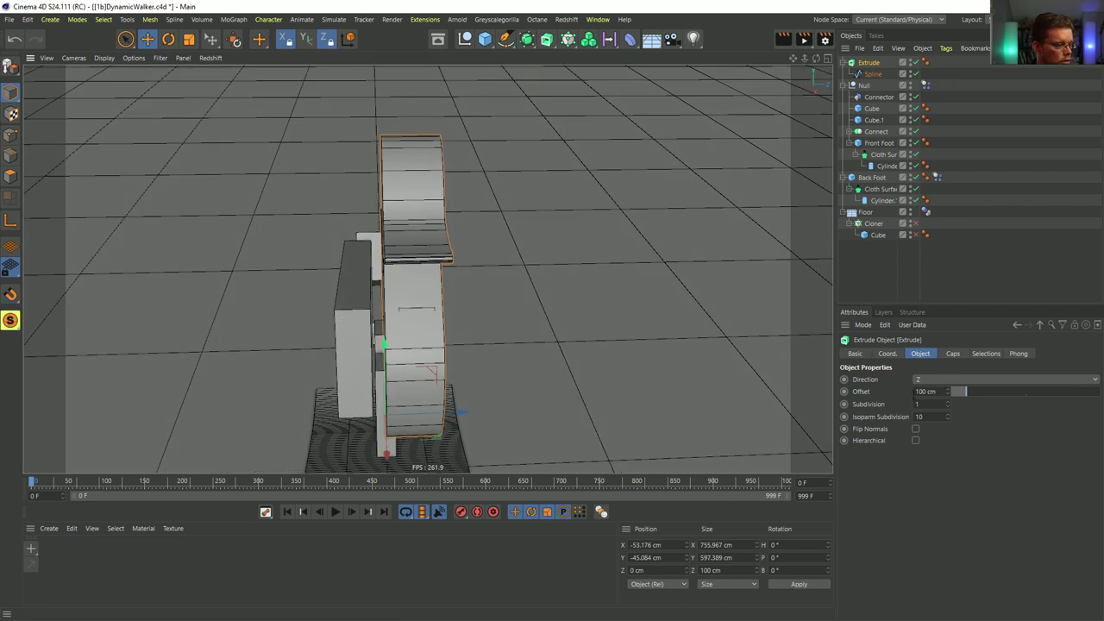
type("50")
key("Return")
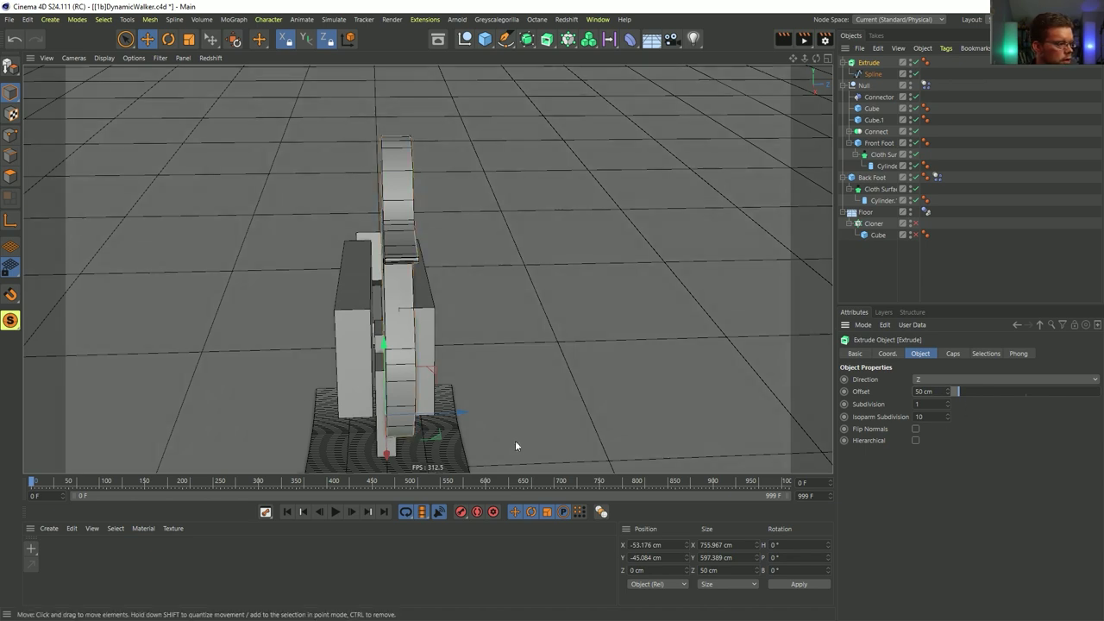
- Set the duck extrusion's Z position to -25 cm to centre it on the walker
left_click_drag(453, 413, 584, 541)
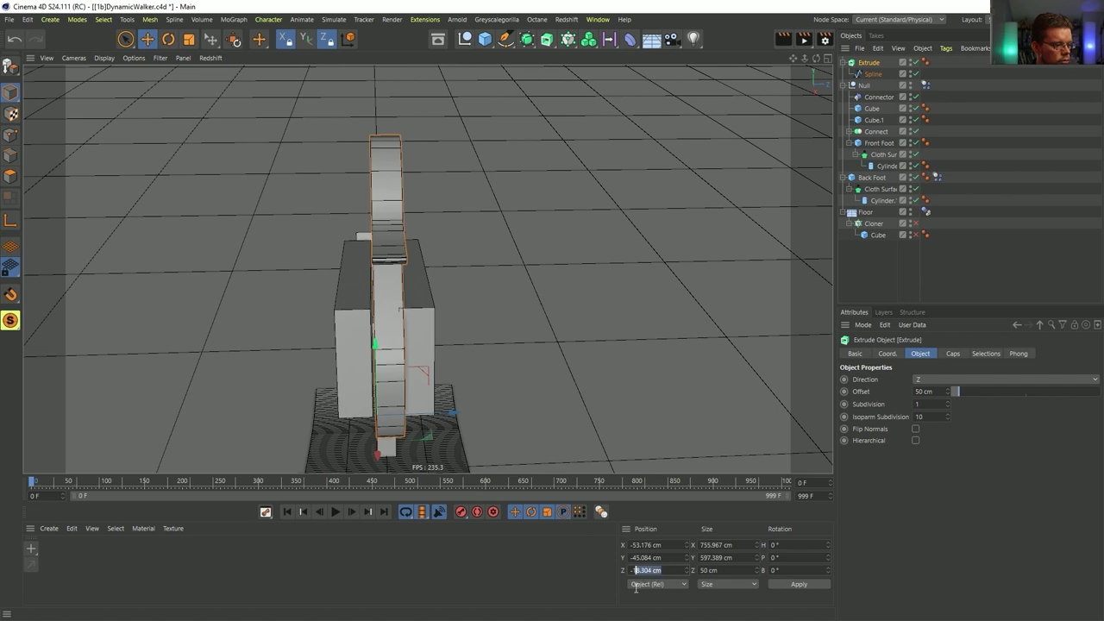
type("5")
left_click(798, 584)
left_click_drag(606, 389, 564, 321, "alt")
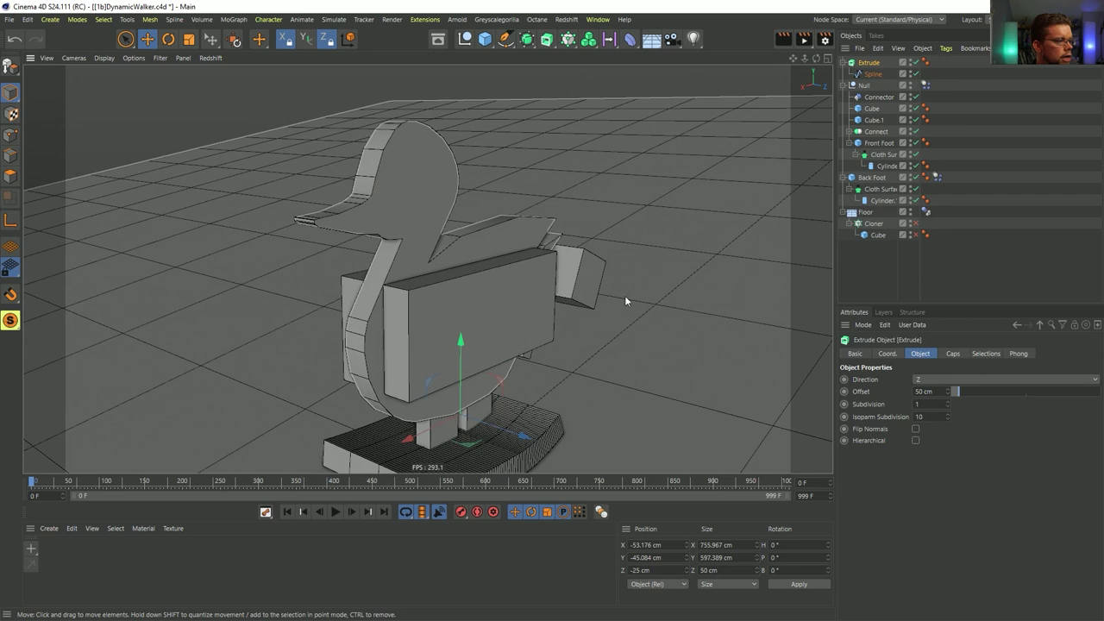
- Duplicate the duck extrusion and move the copy along Z to 25 cm, beside the original
key("ctrl+c")
key("ctrl+v")
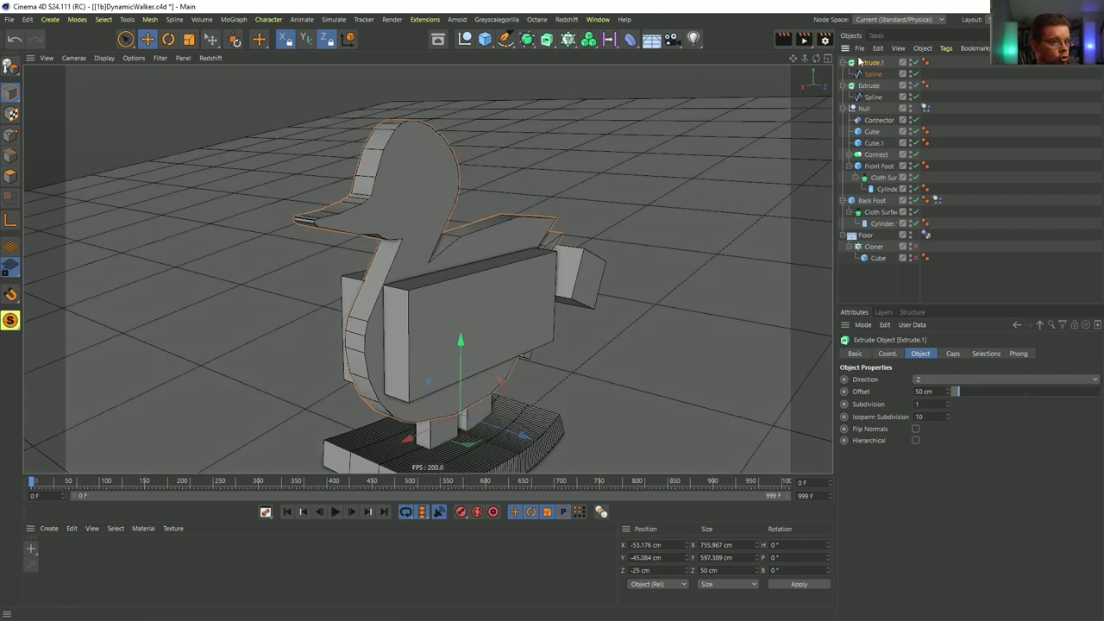
left_click_drag(513, 436, 532, 439)
left_click_drag(477, 366, 433, 380, "alt")
- Delete the head, beak and neck points from the duplicated duck extrusion's spline, leaving only the body and tail outline
middle_click(611, 220)
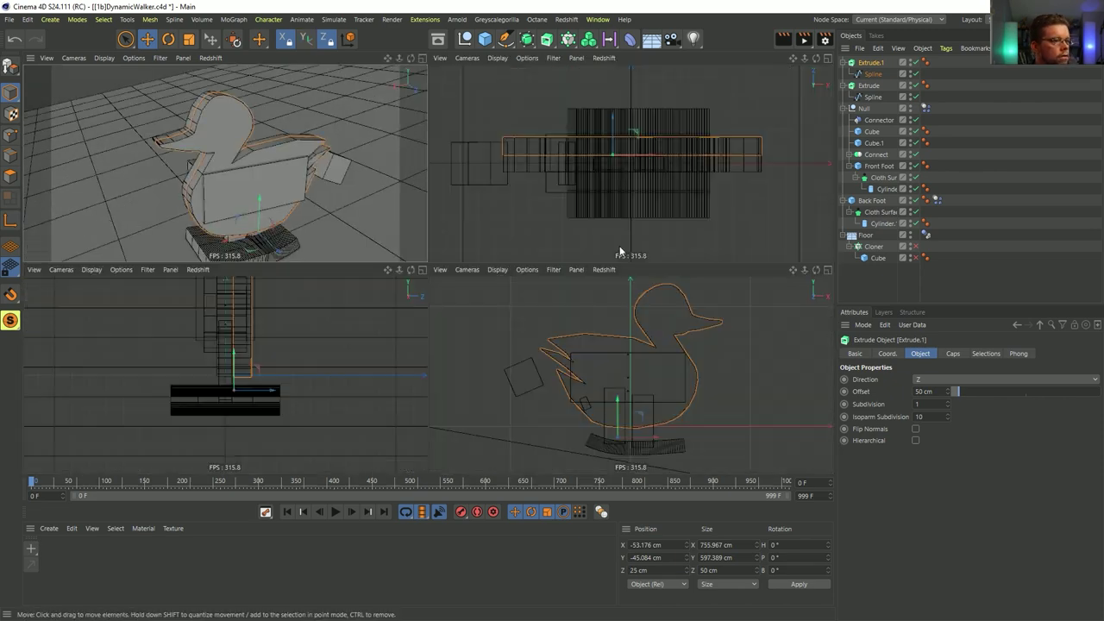
middle_click(622, 283)
left_click(880, 74)
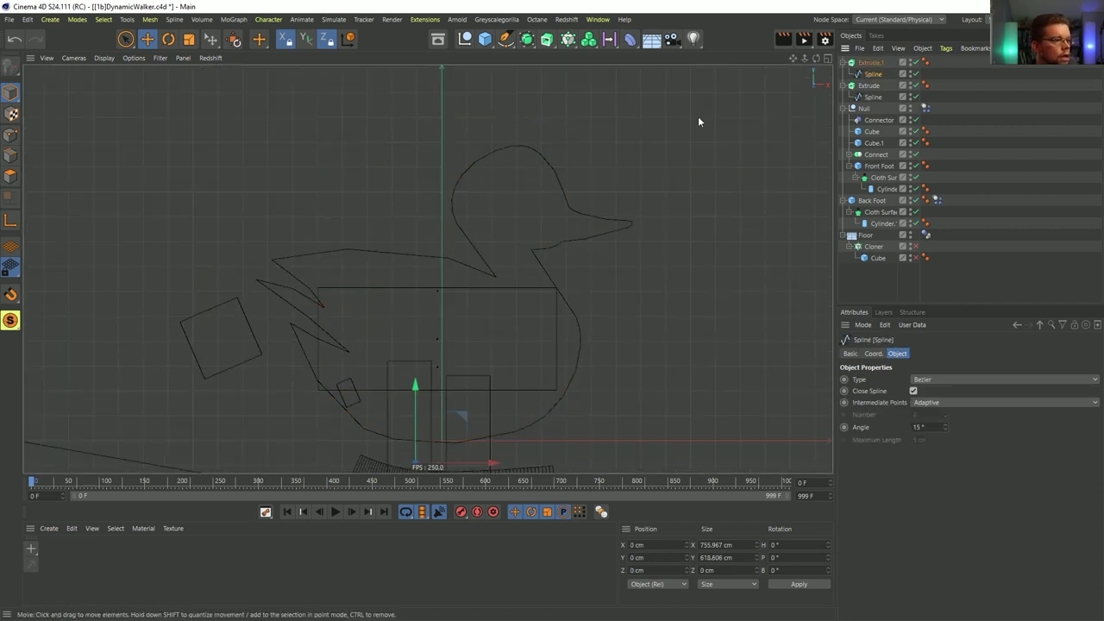
left_click(11, 135)
key("9")
left_click(632, 222)
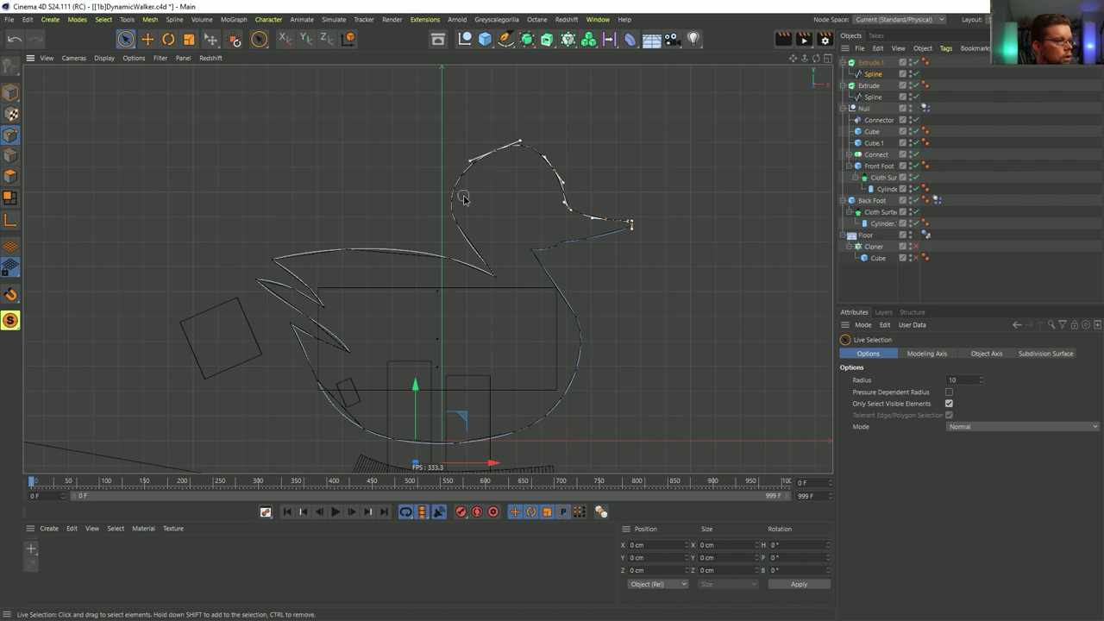
mouse_move(520, 250)
left_mouse_down()
mouse_move(530, 239)
mouse_move(614, 231)
left_mouse_up()
key("Delete")
left_click(559, 246)
key("Delete")
- Apply soft interpolation to the spline point at the base of the neck and rotate its tangents to follow the back
left_click(497, 276)
right_click(499, 294)
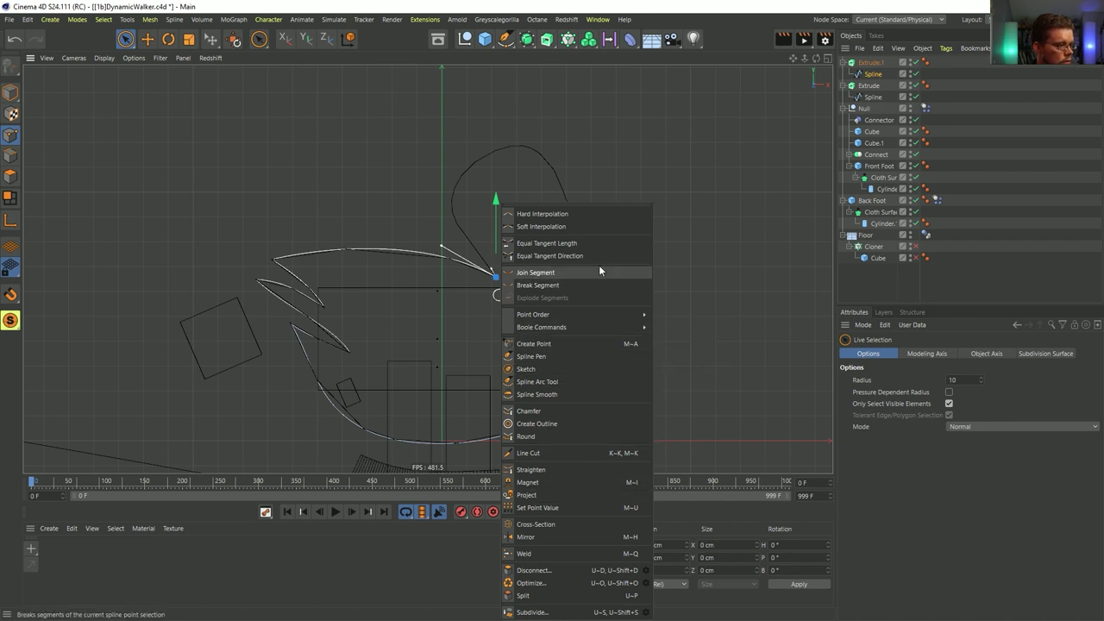
left_click(578, 226)
key("r")
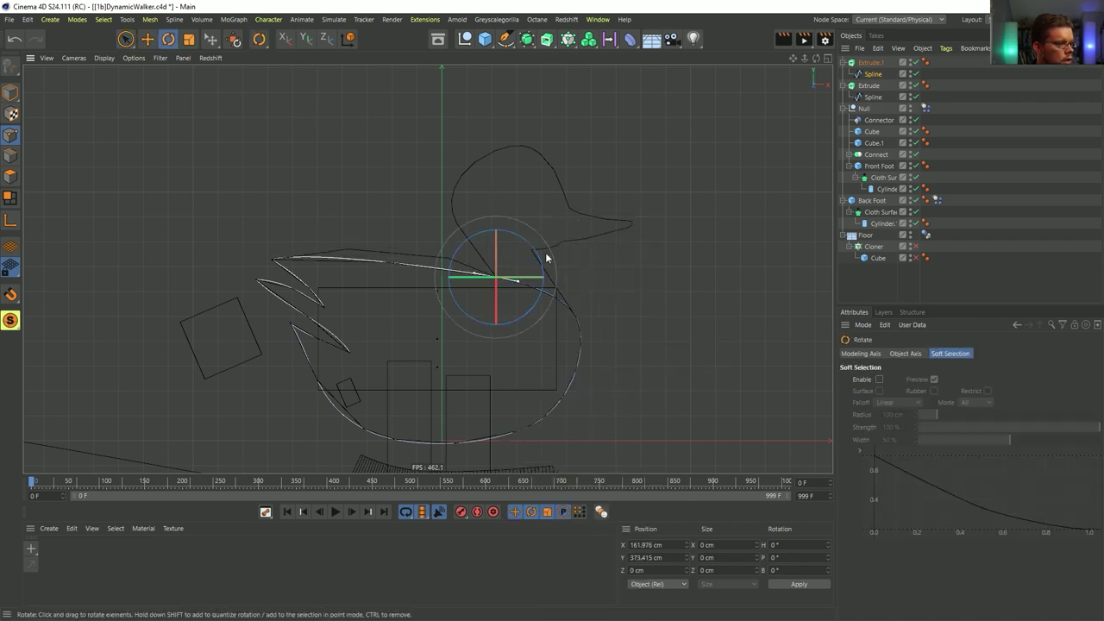
left_click_drag(536, 252, 547, 259)
key("space")
- Scale all points of the copied body spline down to about 604 by 319 cm, inside the duck outline
left_click(592, 330)
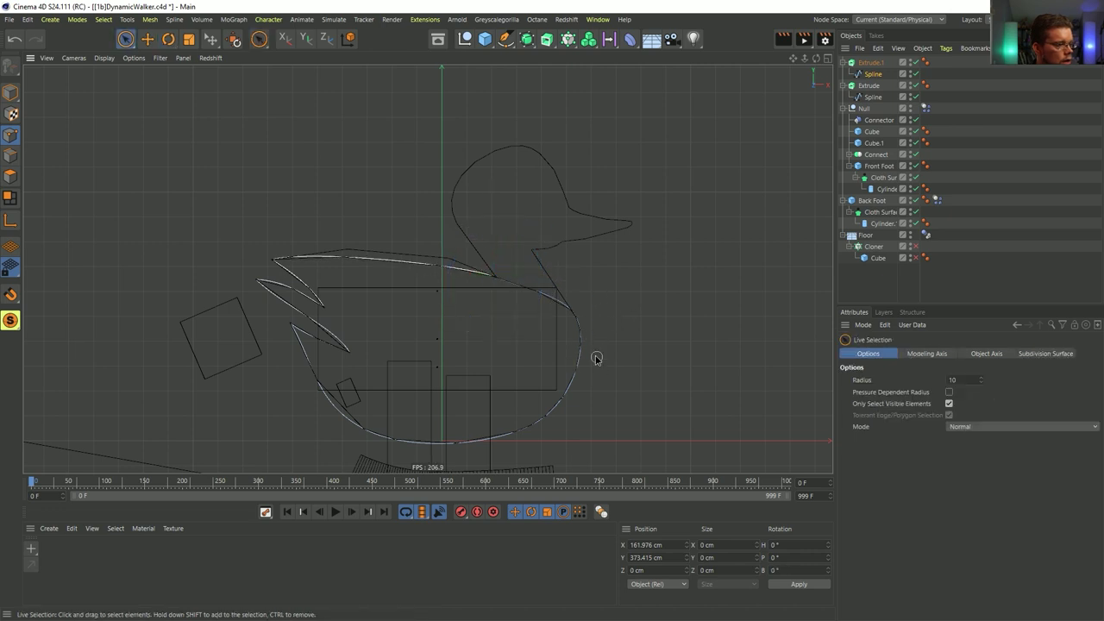
left_click(579, 319)
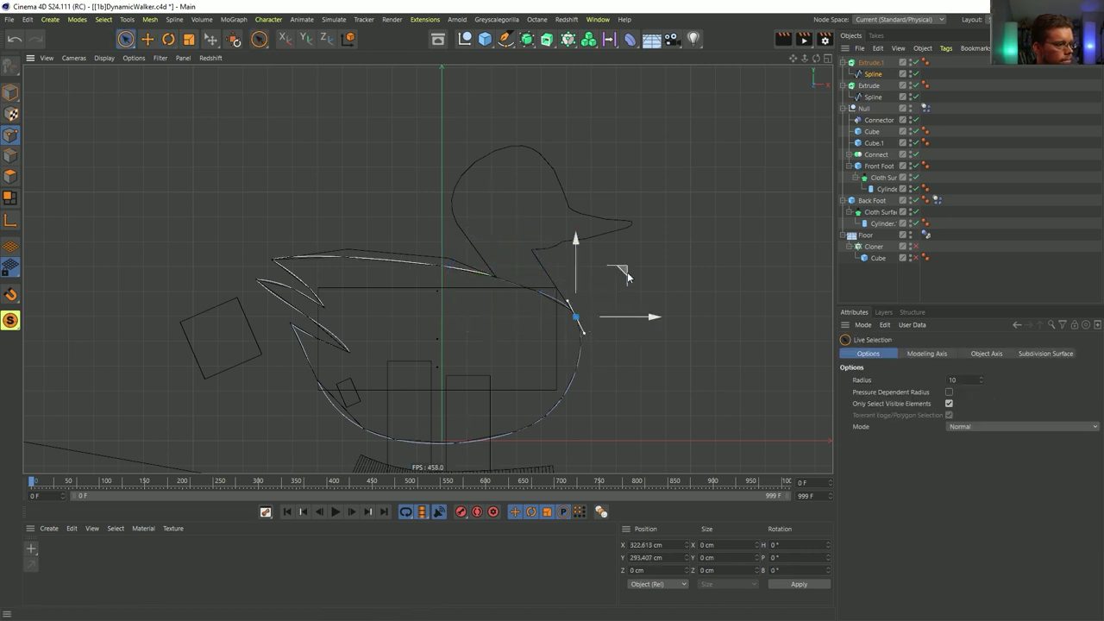
key("t")
key("ctrl+a")
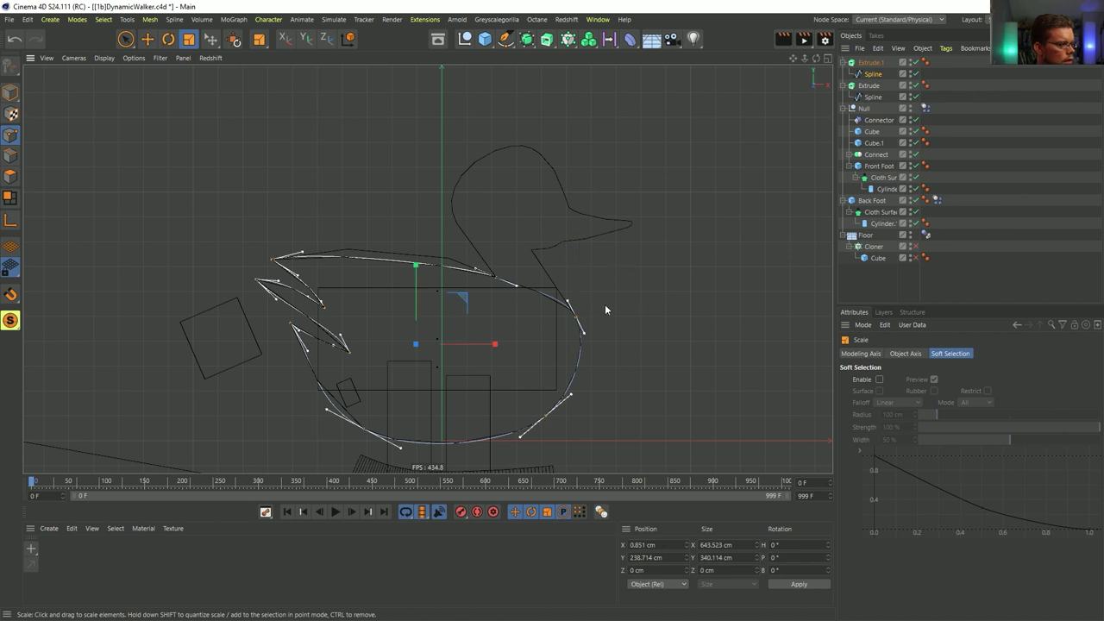
left_click_drag(581, 301, 560, 309)
key("space")
- Move the upper tail feather points of the copied spline inward from the original duck's tail
left_click(282, 264)
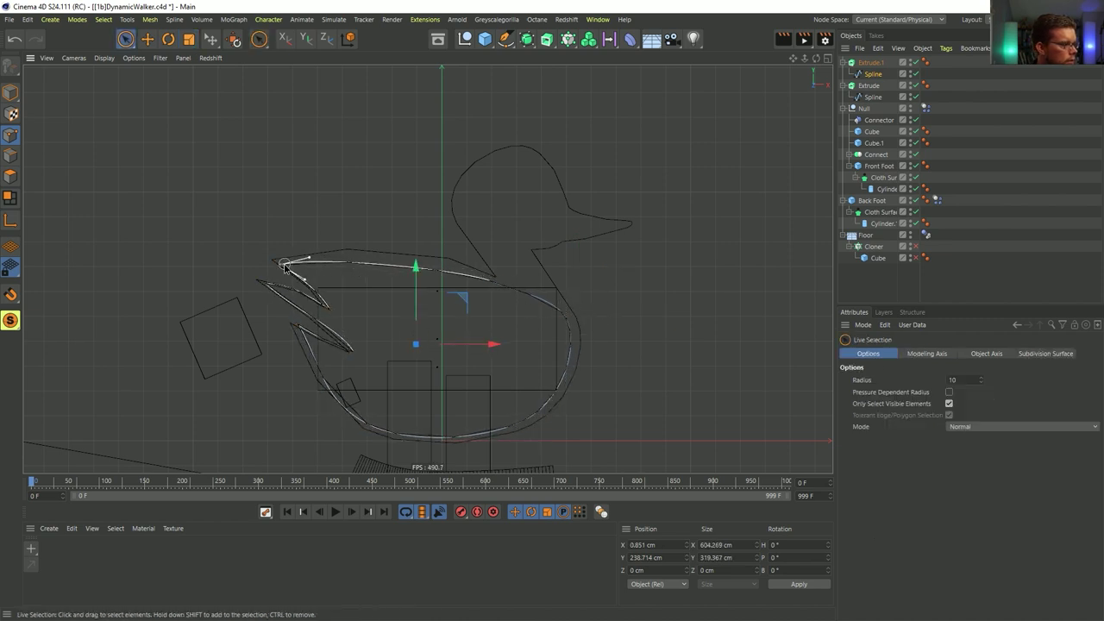
left_click_drag(324, 222, 376, 274)
left_click(267, 282)
key("t")
key("e")
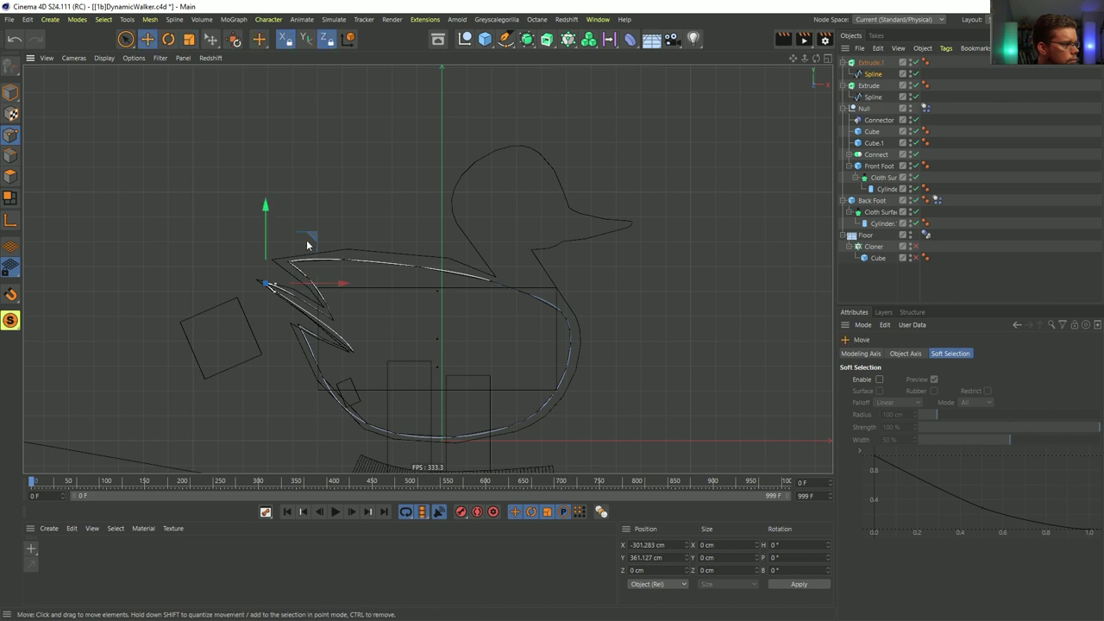
left_click_drag(316, 240, 338, 251)
- Move the lower tail feather points and the lower rear belly point of the copied spline inward
left_click_drag(297, 326, 416, 321)
left_click(353, 351)
key("9")
left_click(367, 424)
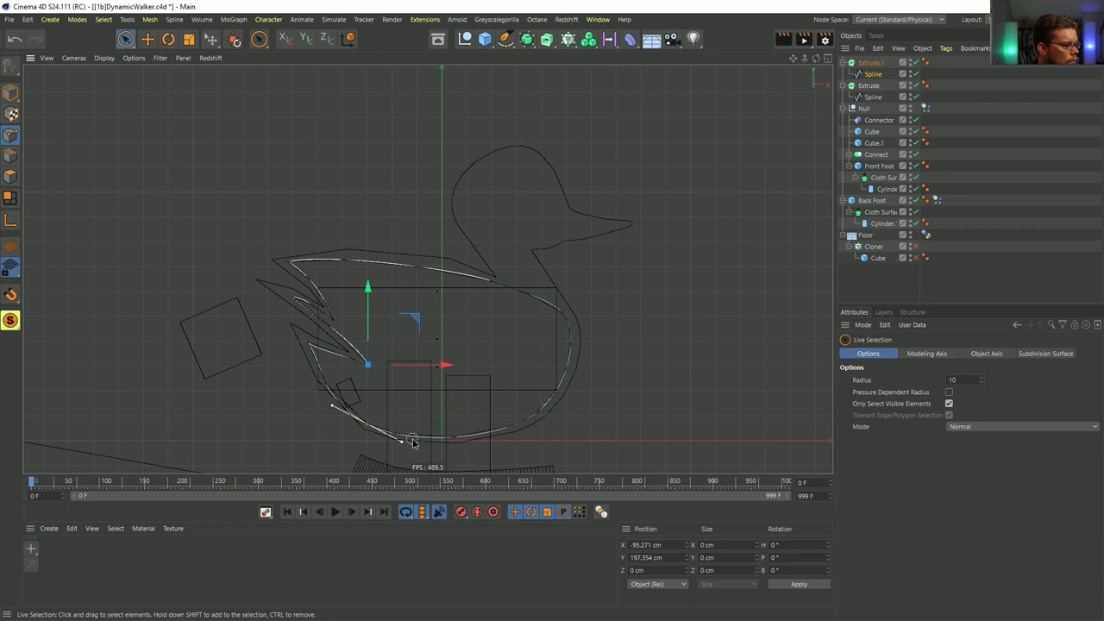
left_click_drag(417, 382, 424, 373)
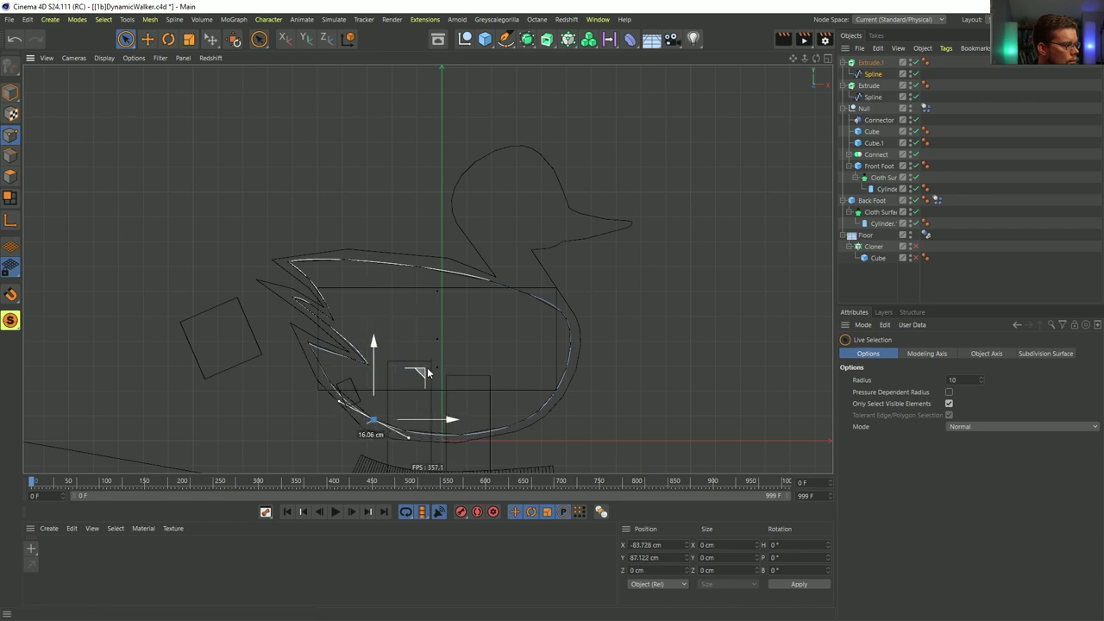
- Create a Null and nest the copied body extrusion inside it
middle_click(304, 156)
middle_click(305, 159)
left_click_drag(584, 251, 597, 246, "alt")
left_click(871, 63)
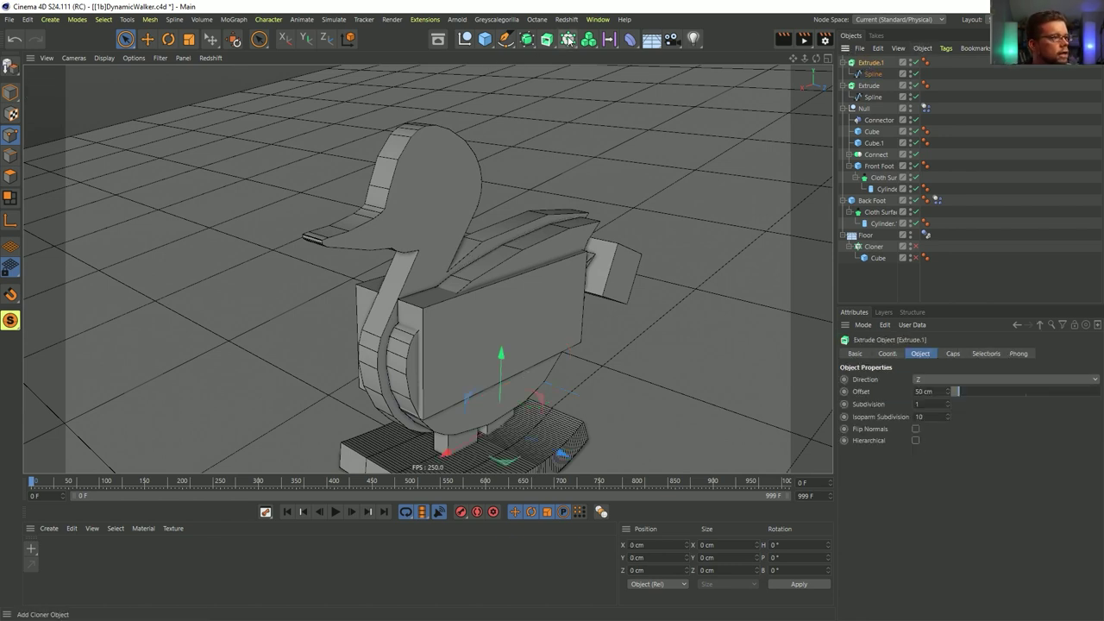
left_click_drag(522, 267, 552, 259, "alt")
left_click(57, 20)
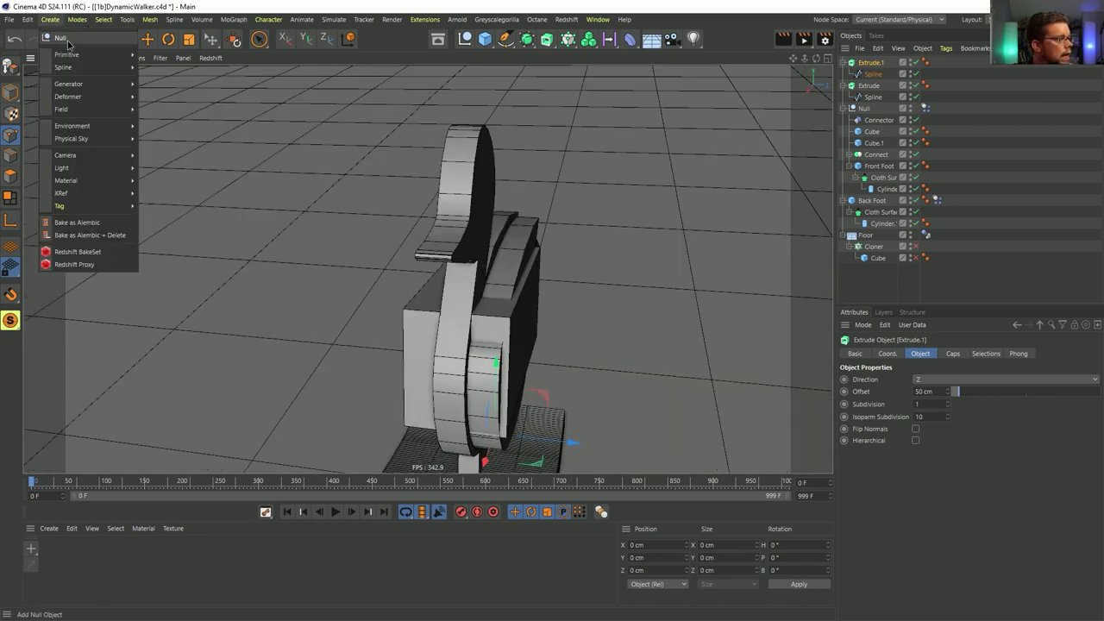
left_click(67, 41)
left_click_drag(865, 76, 865, 63)
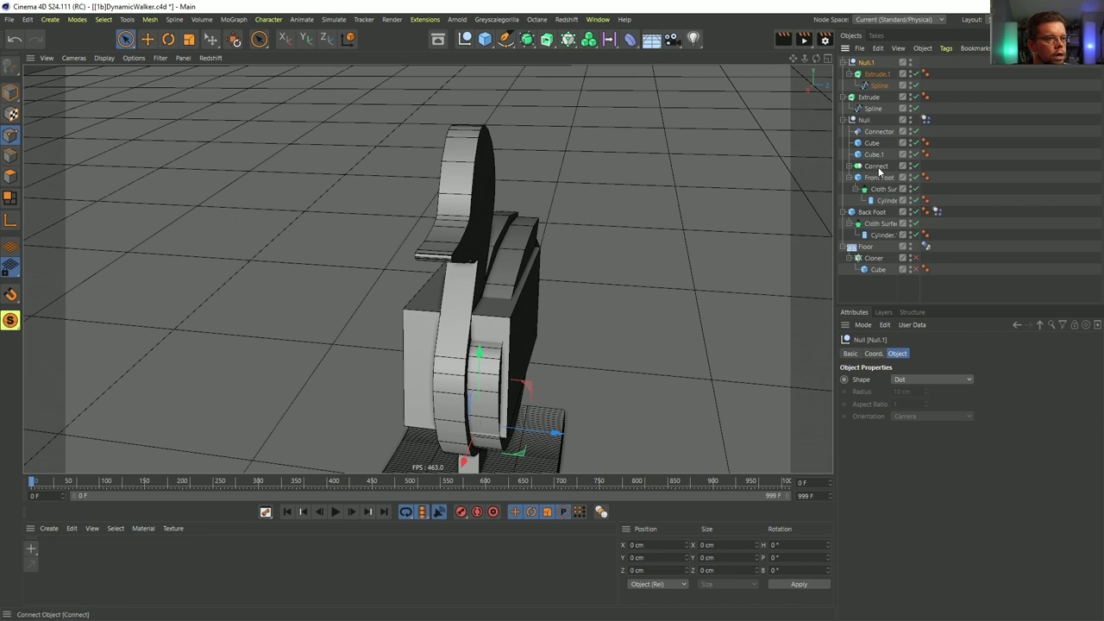
- Try to clone the body extrusion by copying the floor's Cloner, deleting its Cube and nesting the new Null inside
left_click(871, 259)
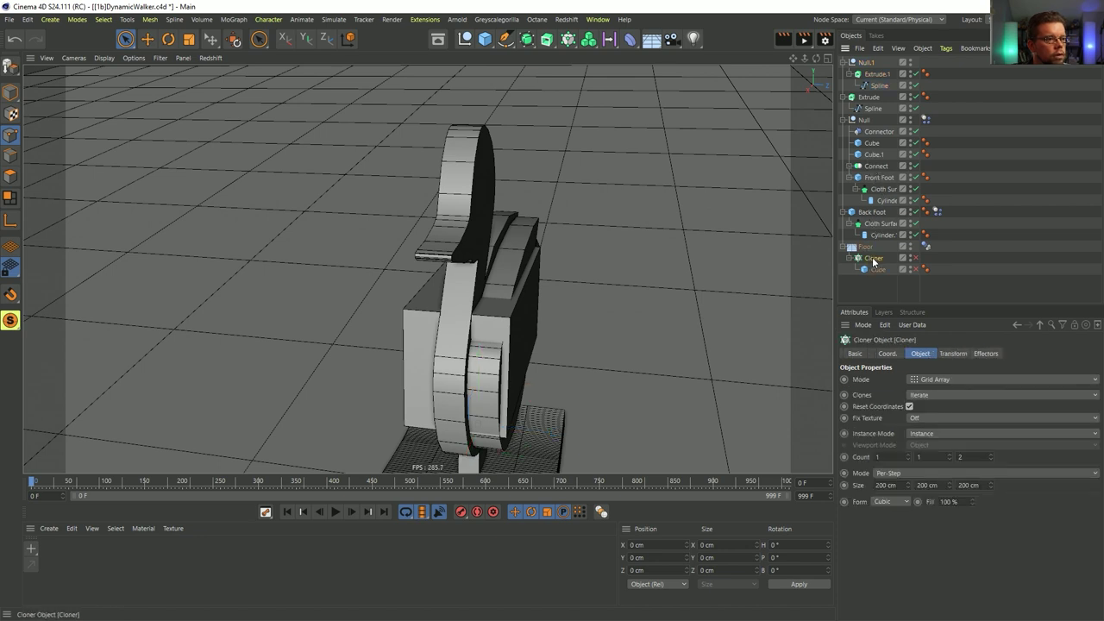
key("ctrl+c")
key("ctrl+v")
left_click(878, 75)
key("Delete")
left_click(870, 64)
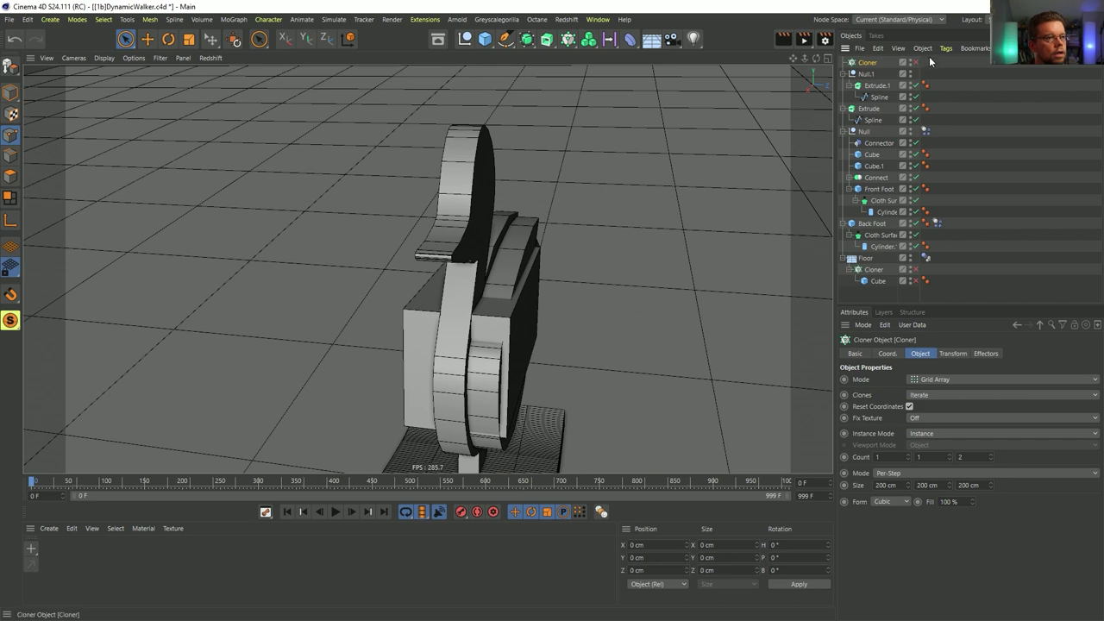
left_click_drag(870, 76, 866, 63)
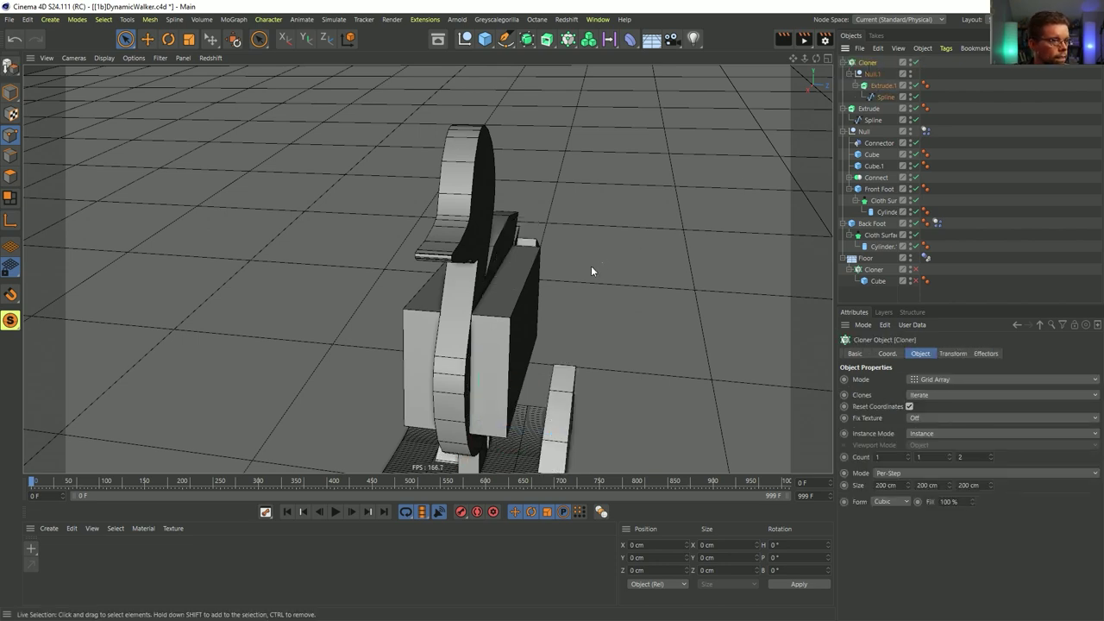
- Undo nesting the Null in the copied Cloner and delete that Cloner
middle_click_drag(597, 263, 663, 159, "alt")
middle_click_drag(673, 201, 622, 259, "alt")
left_click(871, 75)
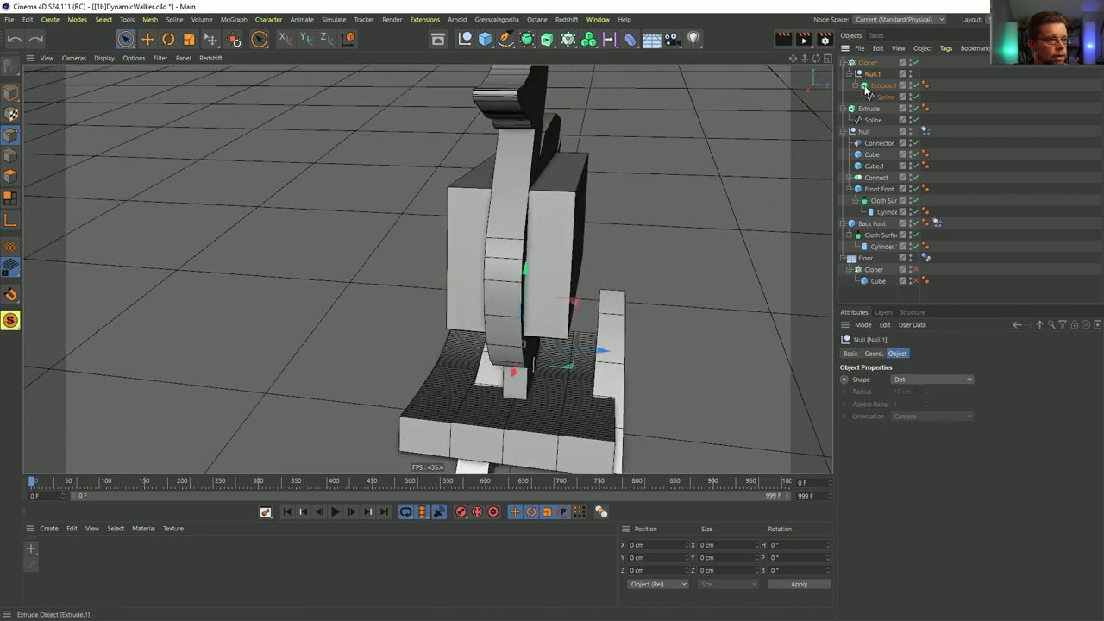
key("ctrl+z")
key("ctrl+z")
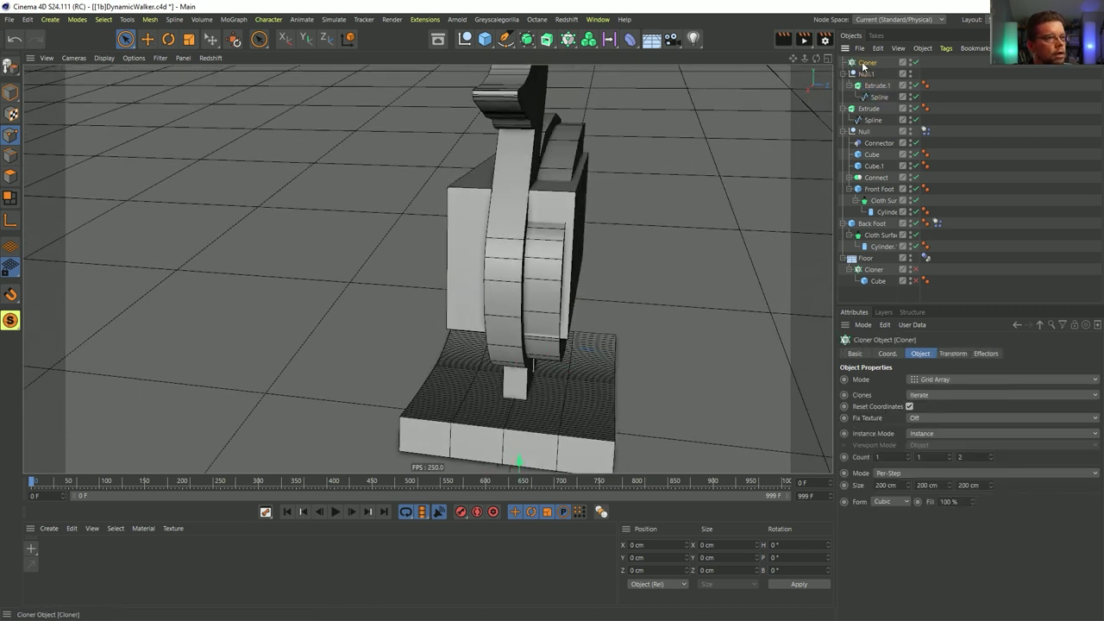
key("Delete")
- Add a Symmetry object as parent of the body extrusion's Null with mirror plane XY, and collapse the Symmetry and Extrude hierarchies
left_click(864, 64)
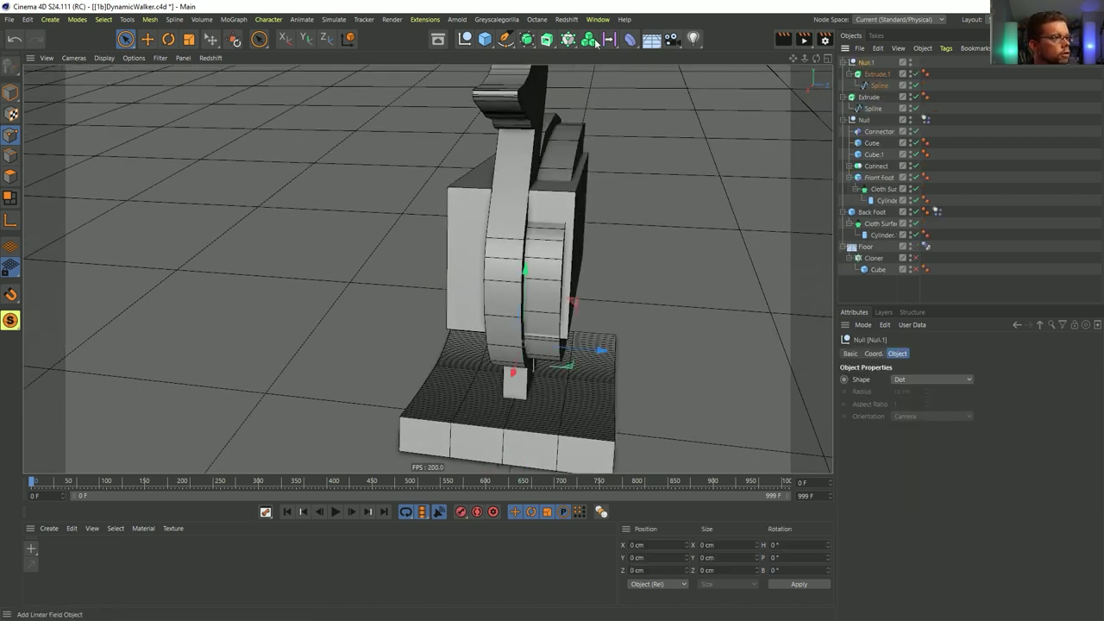
left_click(527, 39)
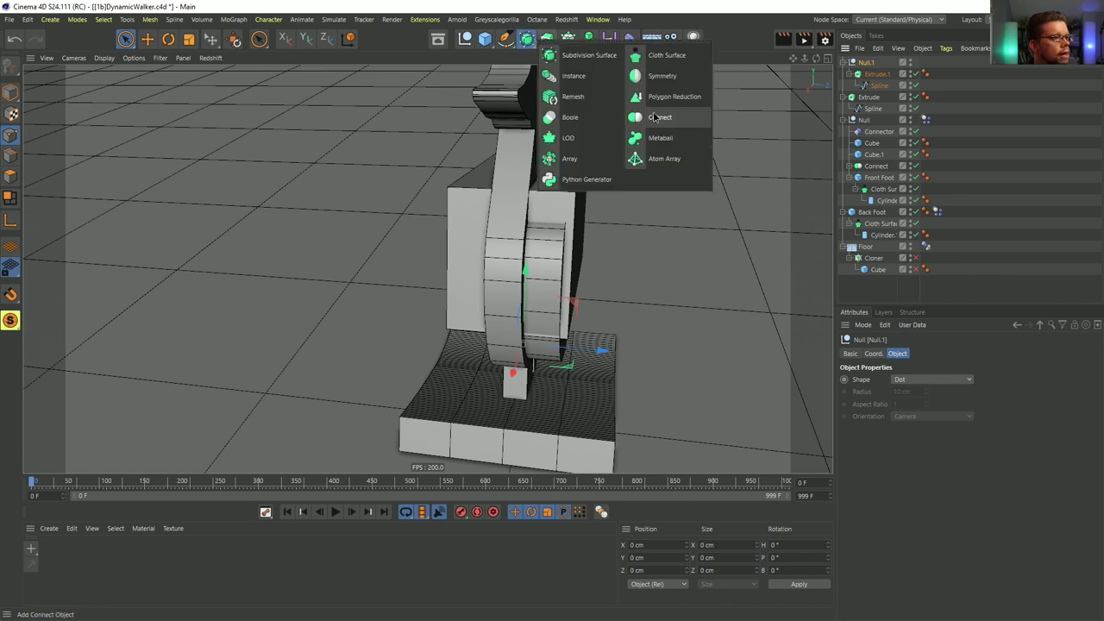
left_click(651, 78, "alt")
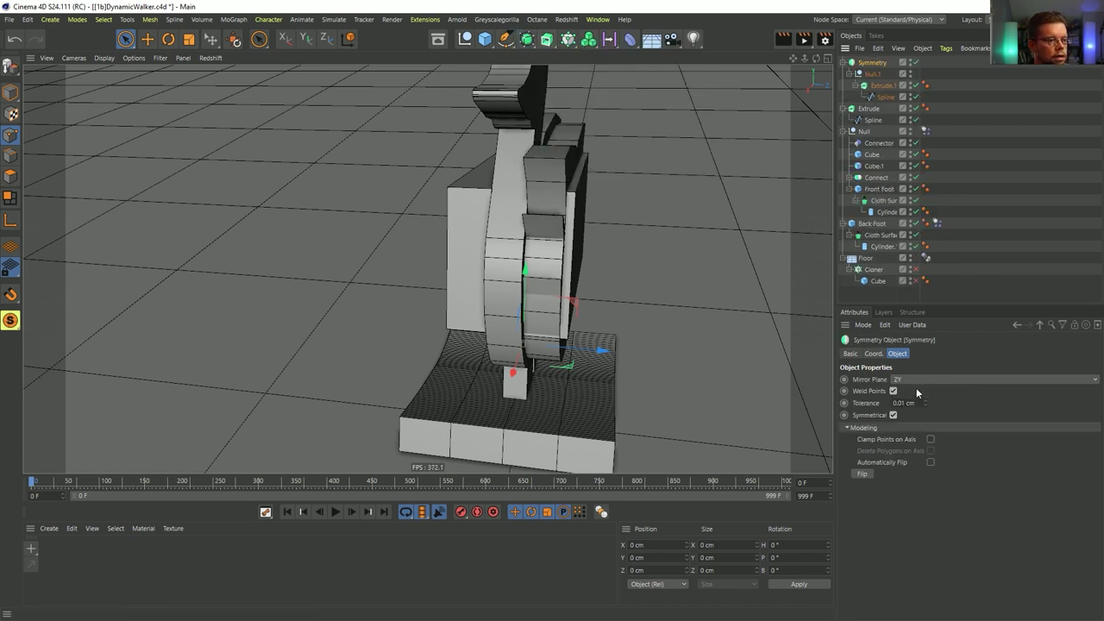
scroll(913, 382, "down", 1)
scroll(913, 382, "up", 2)
left_click_drag(595, 233, 552, 293, "alt")
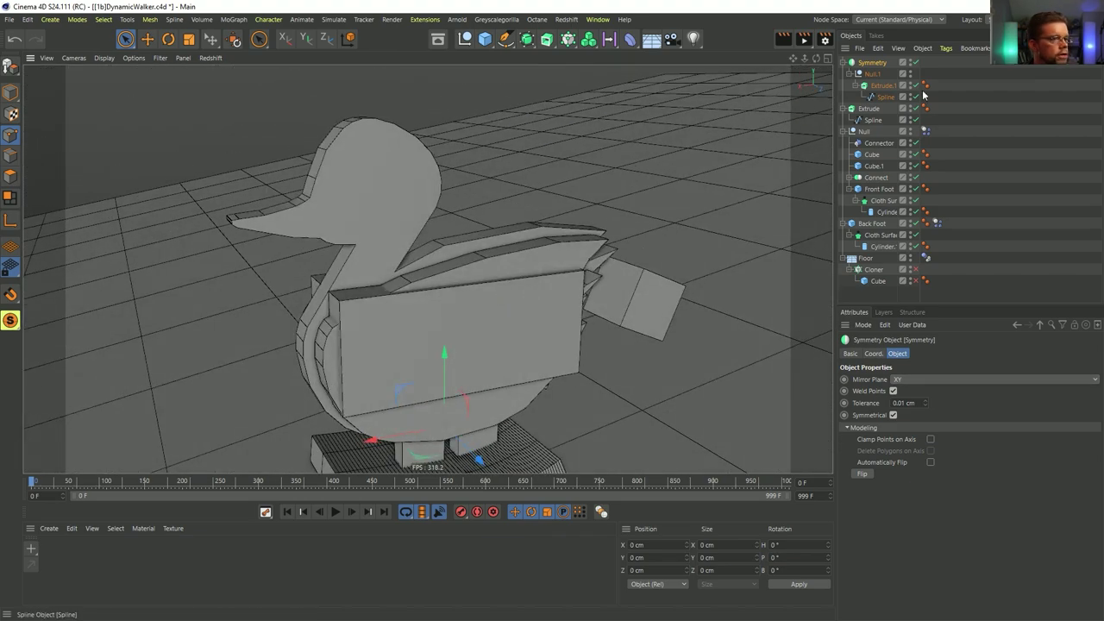
left_click(844, 63)
left_click(852, 74)
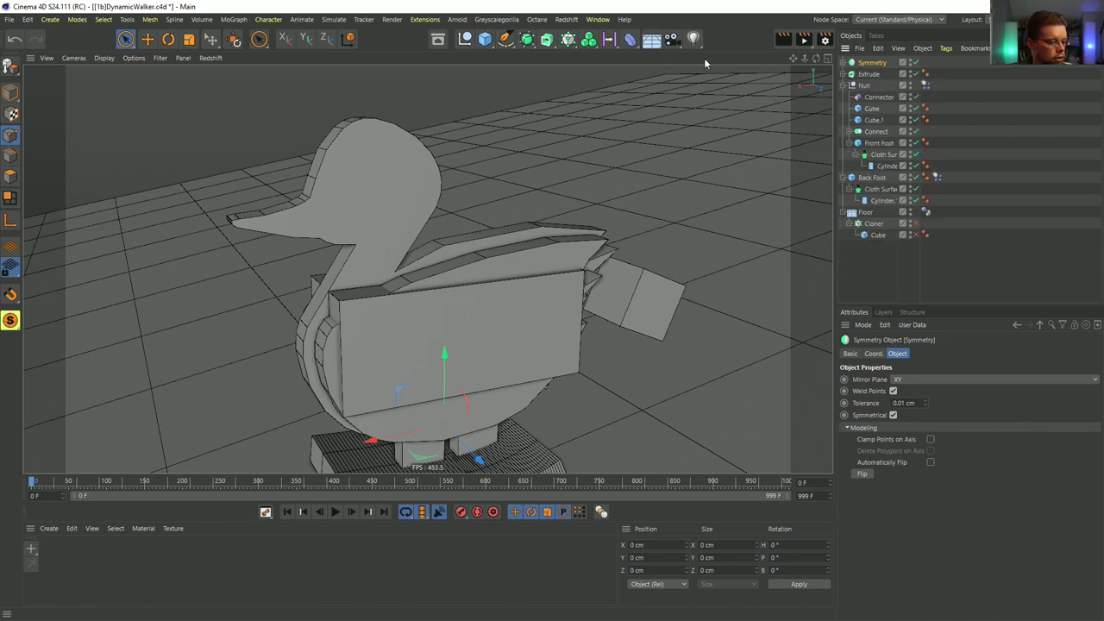
- Save the scene as a new version named [1c]DynamicWalker.c4d
key("ctrl+shift+s")
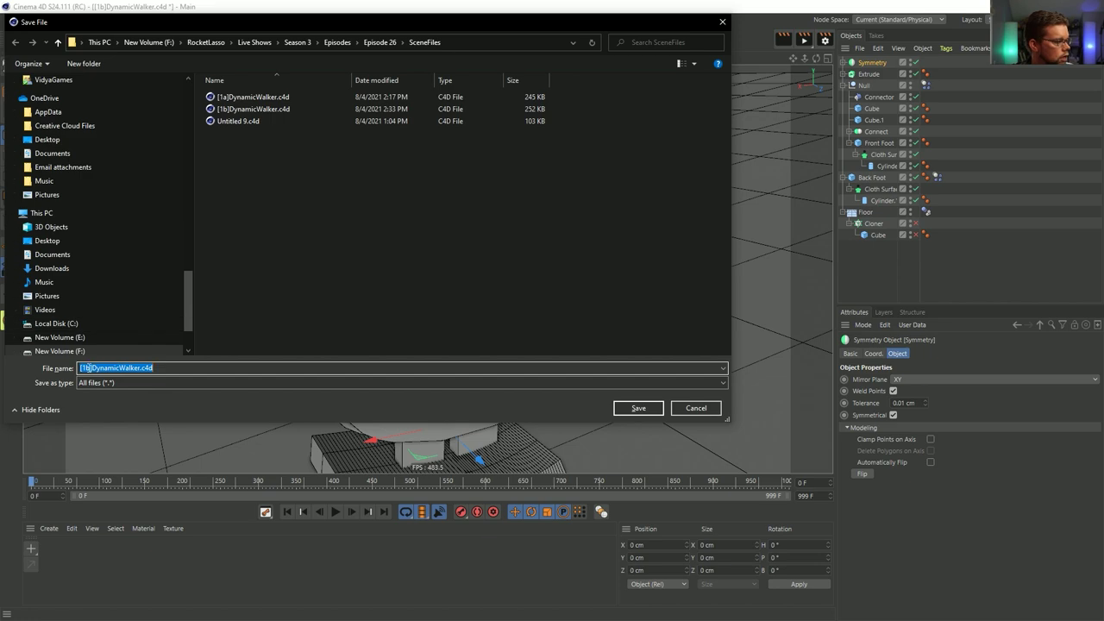
left_click(90, 368)
key("BackSpace")
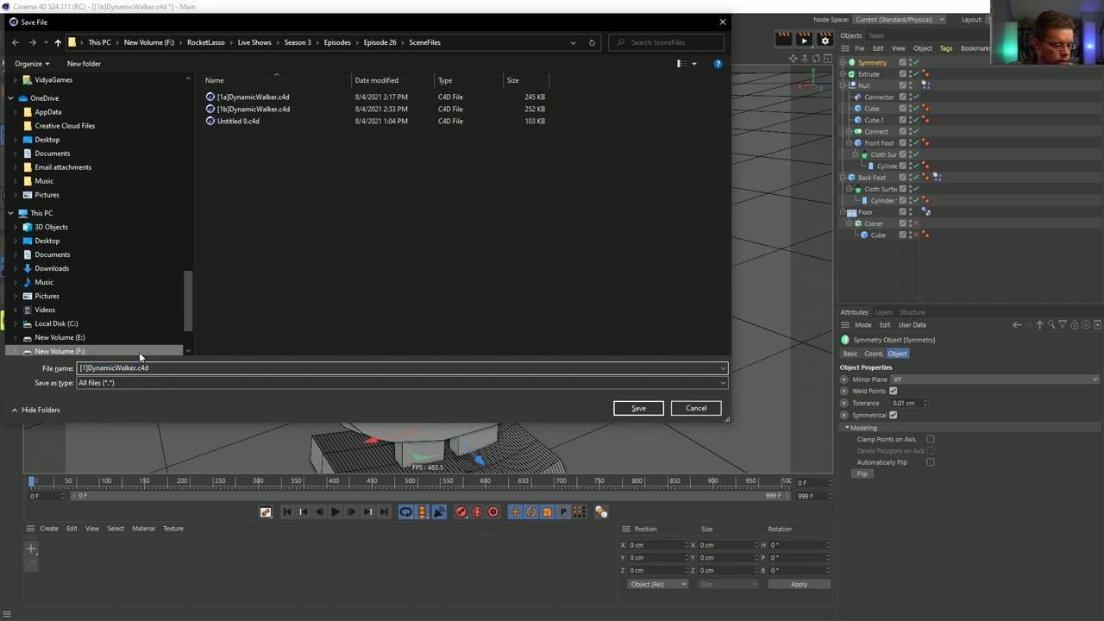
type("c")
key("Return")
- Move the Symmetry and the main duck Extrude into the walker's Null, below the Connector
left_click_drag(510, 352, 499, 335, "alt")
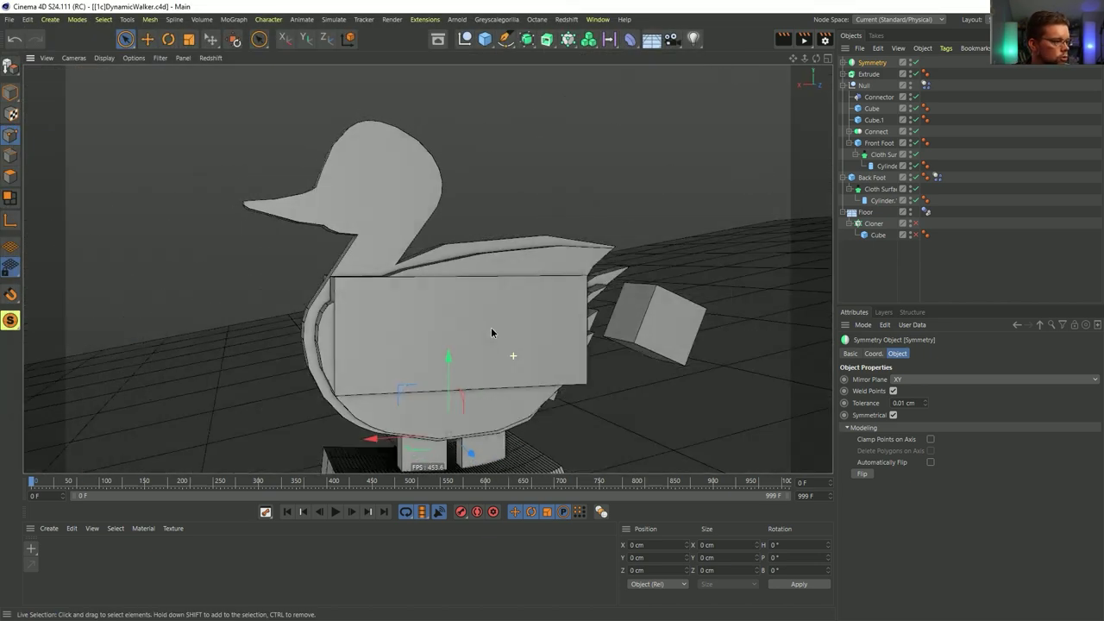
middle_click_drag(499, 336, 523, 292, "alt")
mouse_move(531, 305)
left_mouse_down("alt")
mouse_move(524, 347)
mouse_move(505, 351)
mouse_move(527, 286)
left_mouse_up("alt")
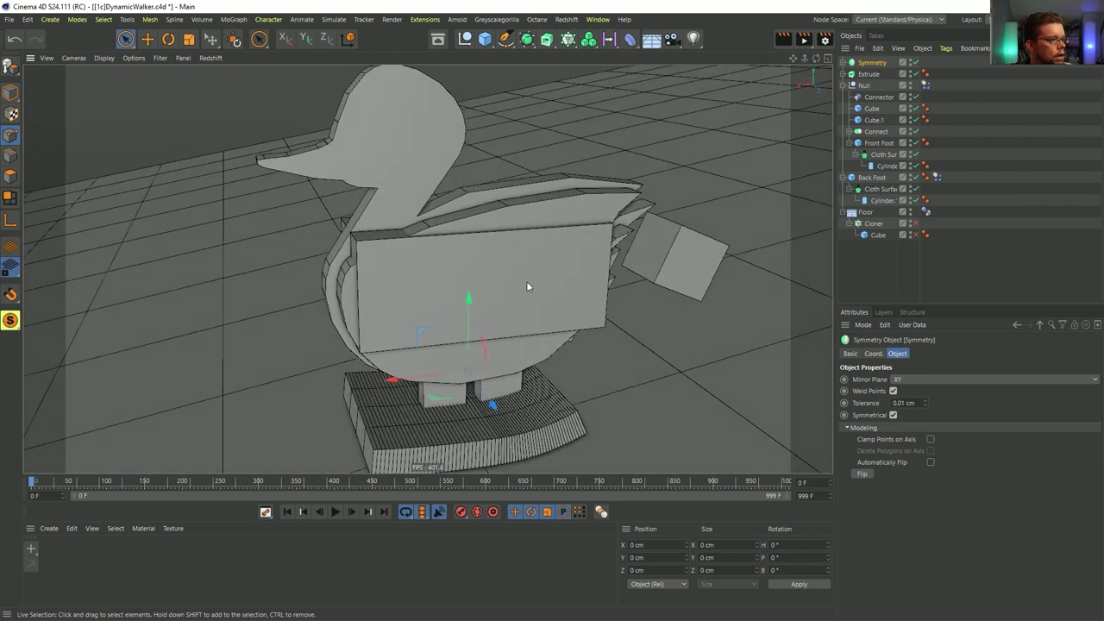
left_click(872, 74, "shift")
left_click_drag(881, 102, 883, 105)
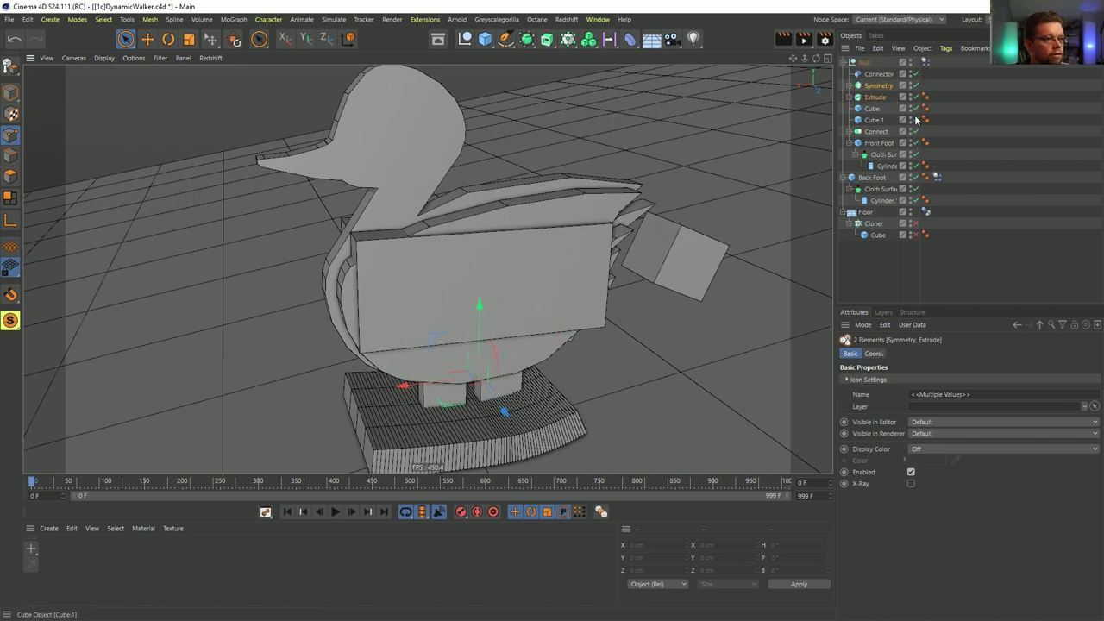
- Disable the Cube in the walker's Null and rename Cube.1 to Blocker
left_click(915, 119)
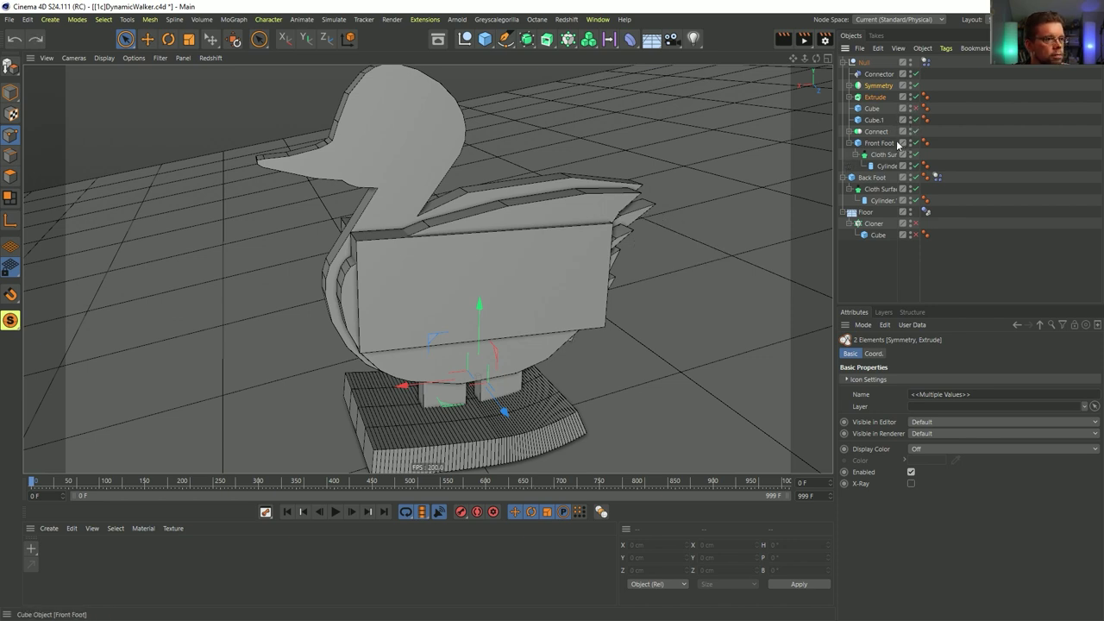
double_click(874, 119)
type("Blocker")
key("Return")
- Disable the Connect object so the box sides no longer cover the duck body
left_click(876, 131)
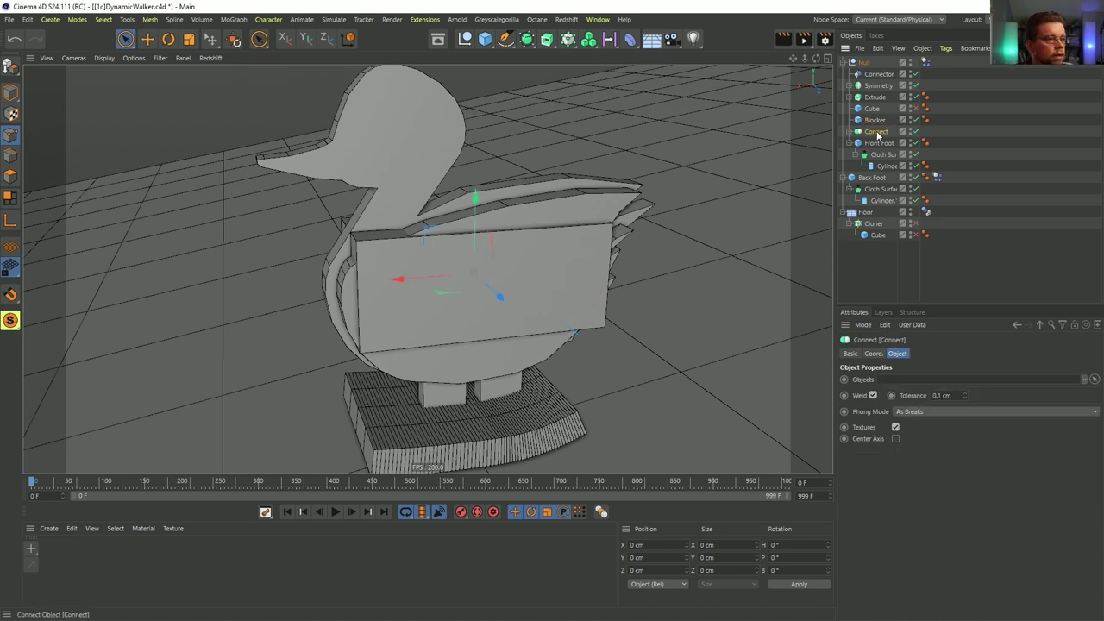
left_click(850, 132)
left_click(850, 132)
left_click(915, 132)
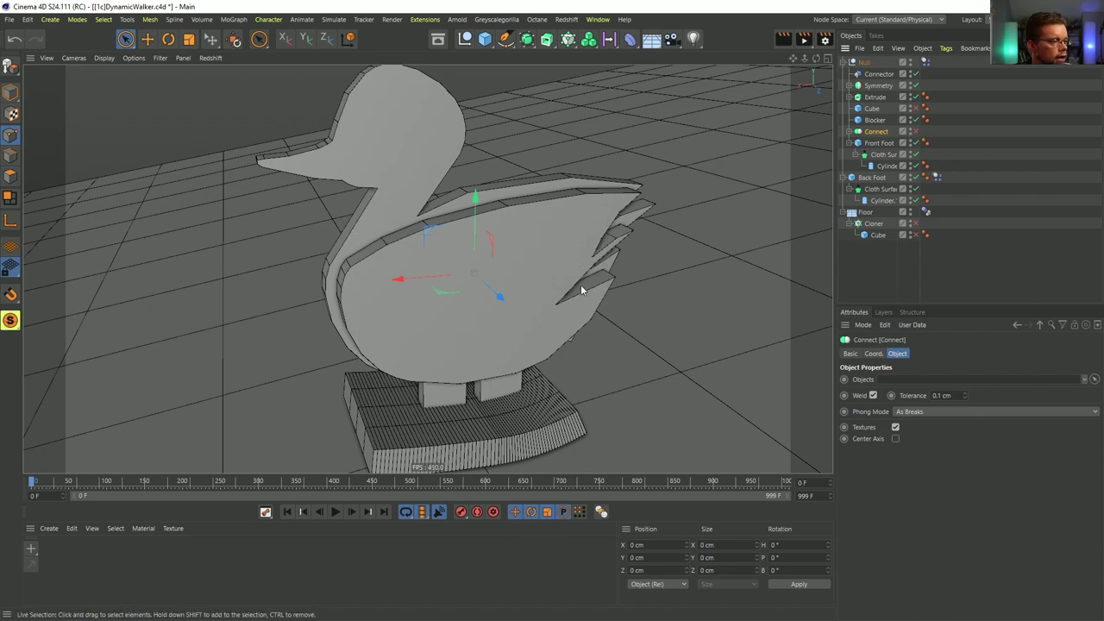
left_click_drag(518, 301, 505, 267, "alt")
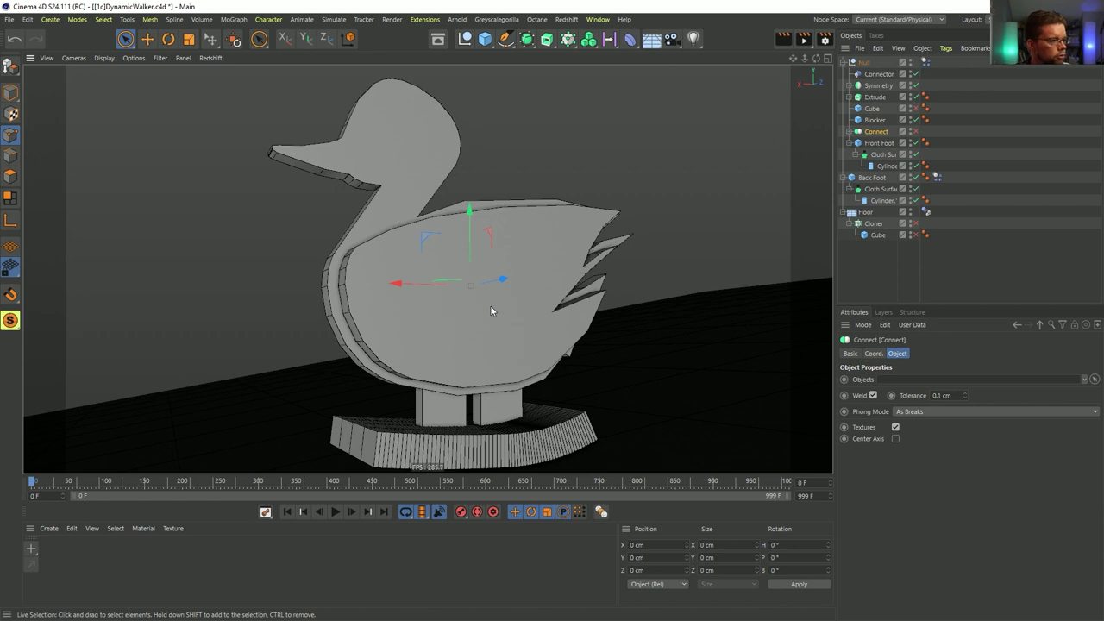
- Rename the main duck Extrude to Mid and the Symmetry object to Feathers
left_click(848, 97)
left_click(871, 110)
double_click(878, 98)
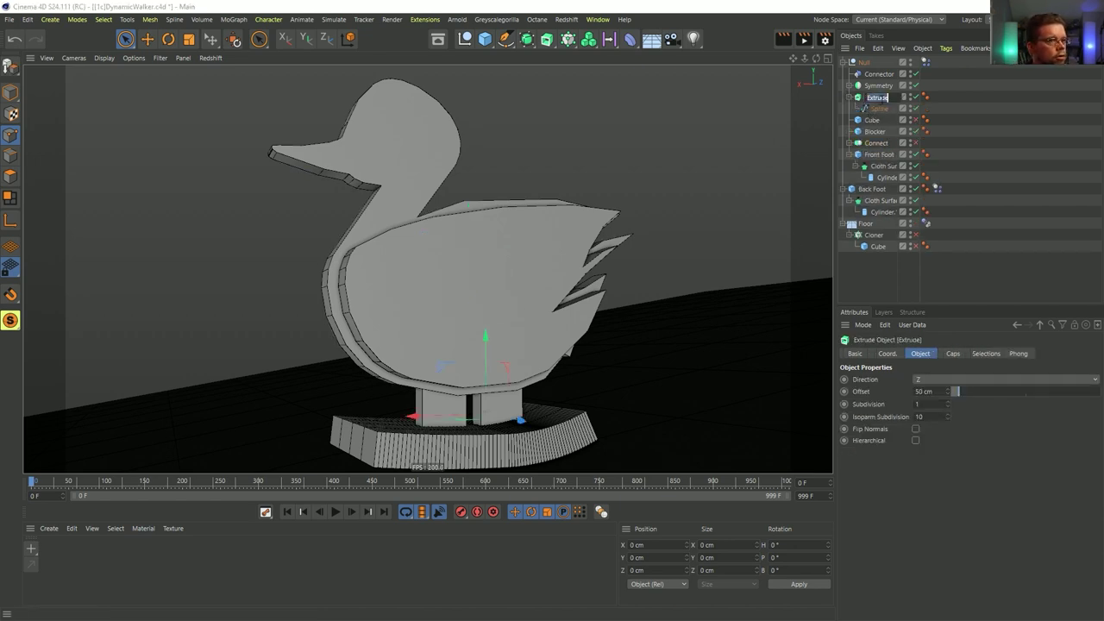
type("Mid")
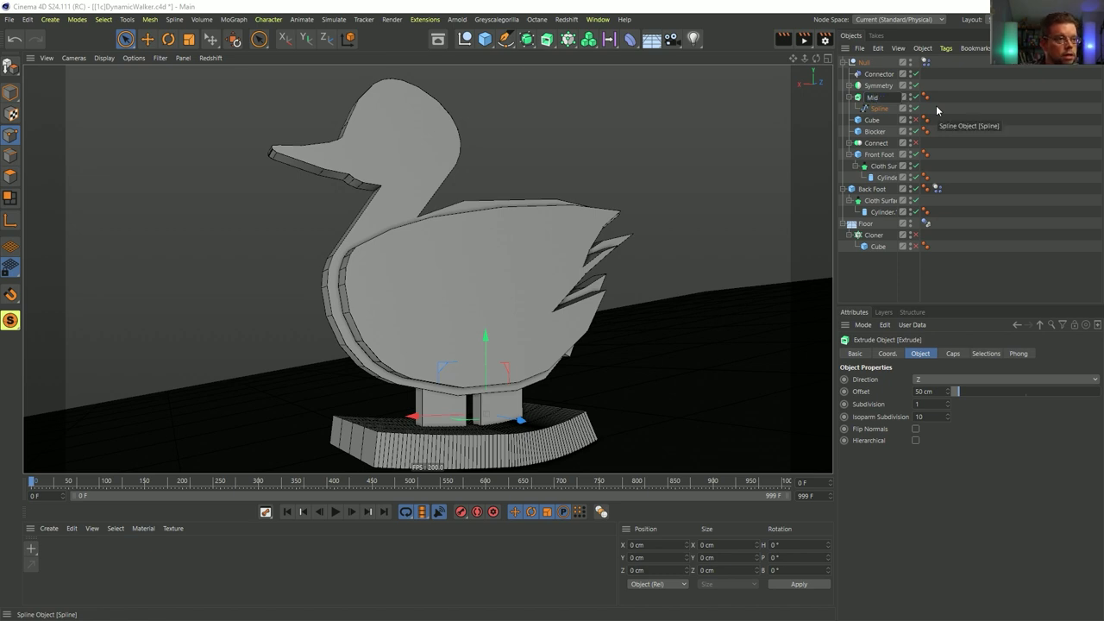
key("shift+Tab")
type("Feathers")
key("Left")
key("Left")
key("Left")
key("Left")
key("Left")
type("a")
key("End")
key("Return")
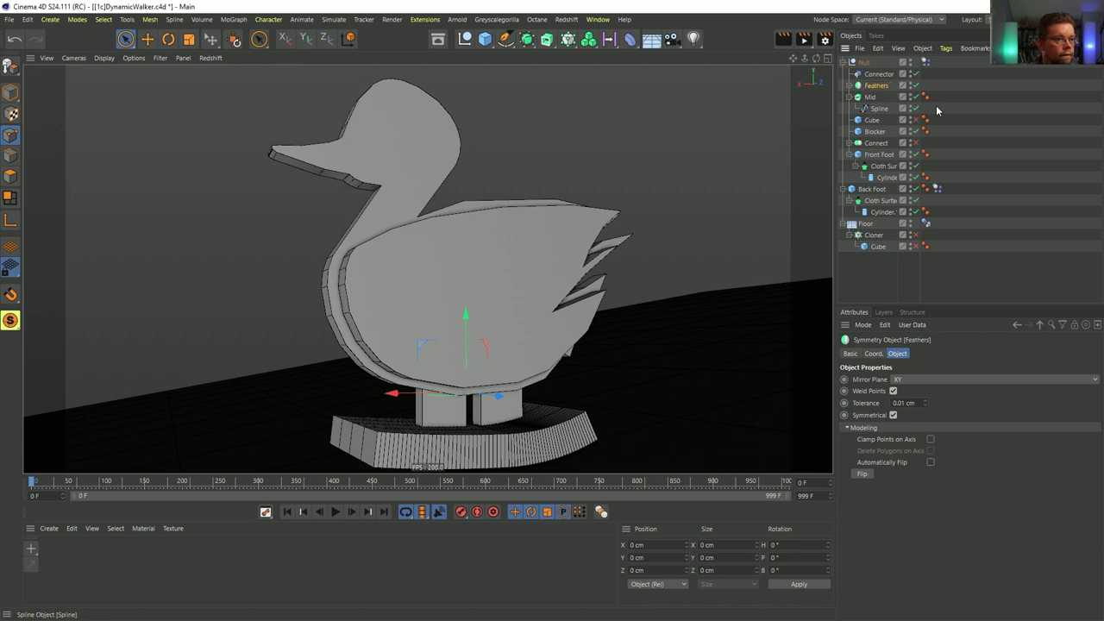
- Line-cut the Mid spline's belly edge in the front view, on both sides of the tail-side leg
left_click(879, 108)
middle_click(651, 323)
middle_click(662, 376)
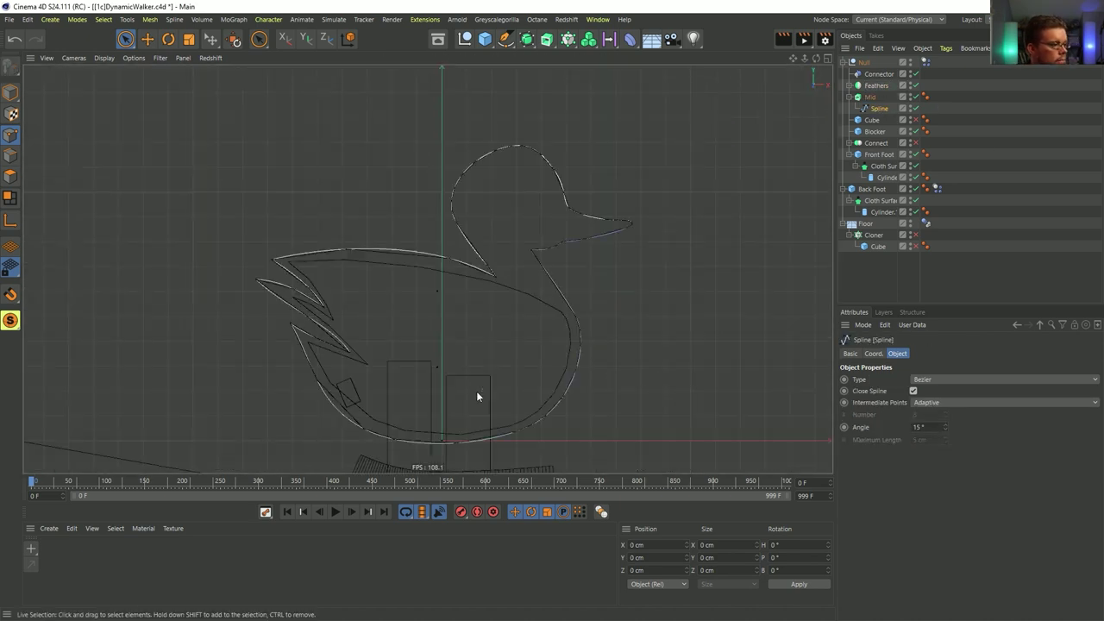
scroll(465, 348, "up", 4)
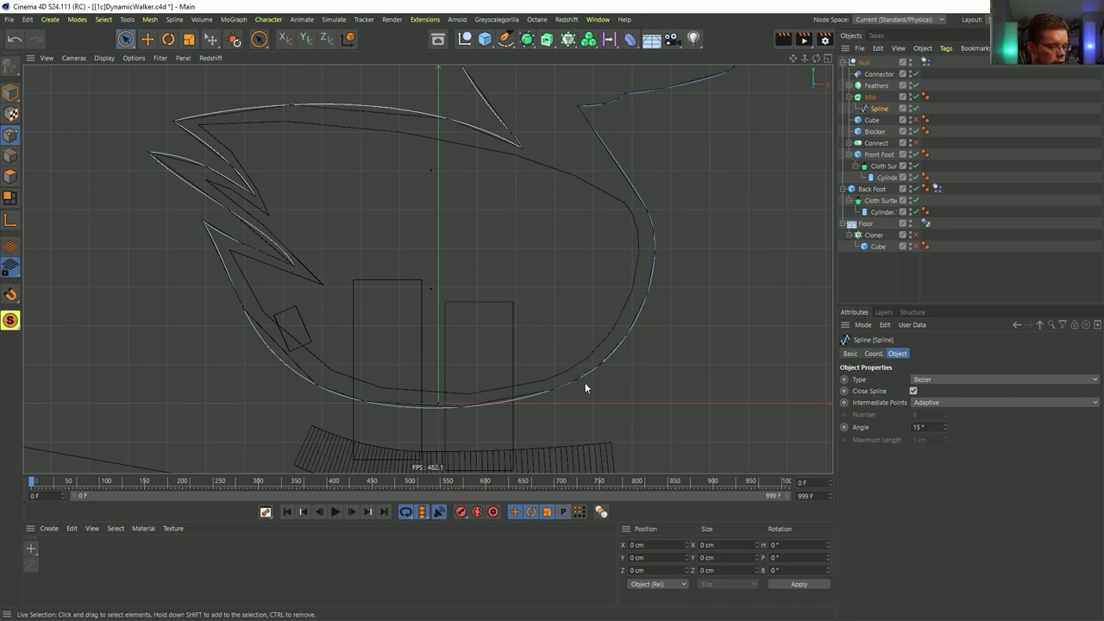
key("k")
key("k")
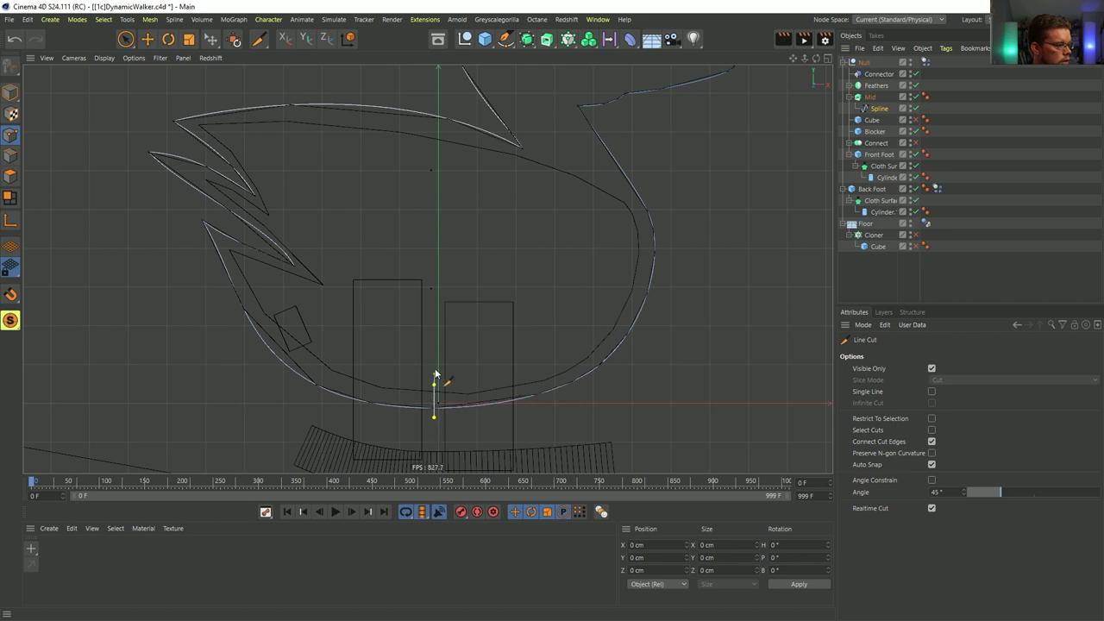
left_click(331, 273)
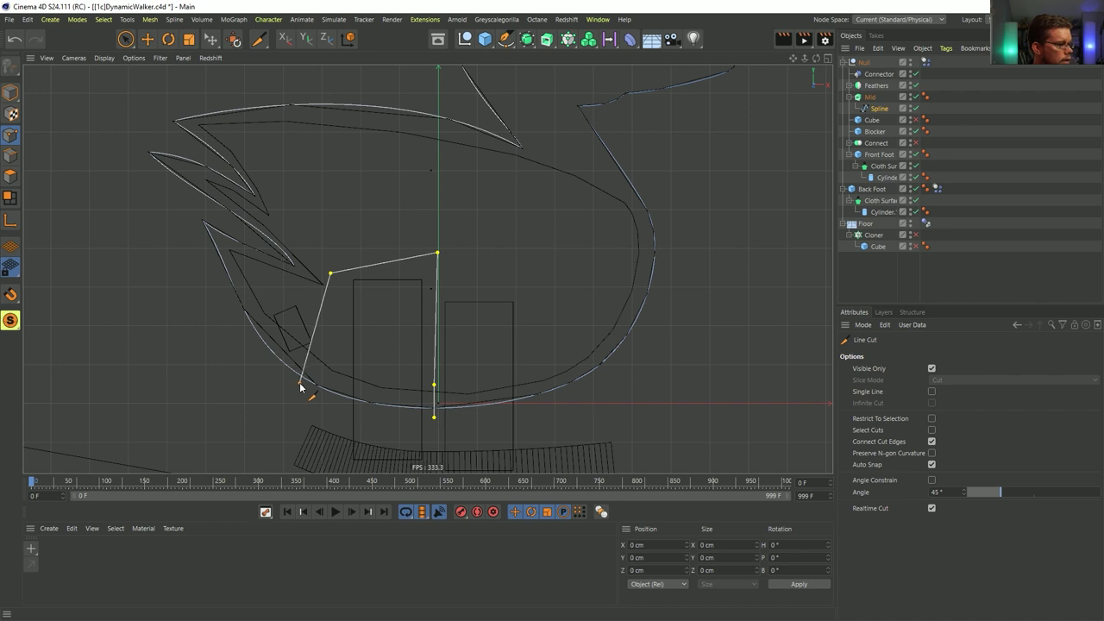
left_click(299, 383)
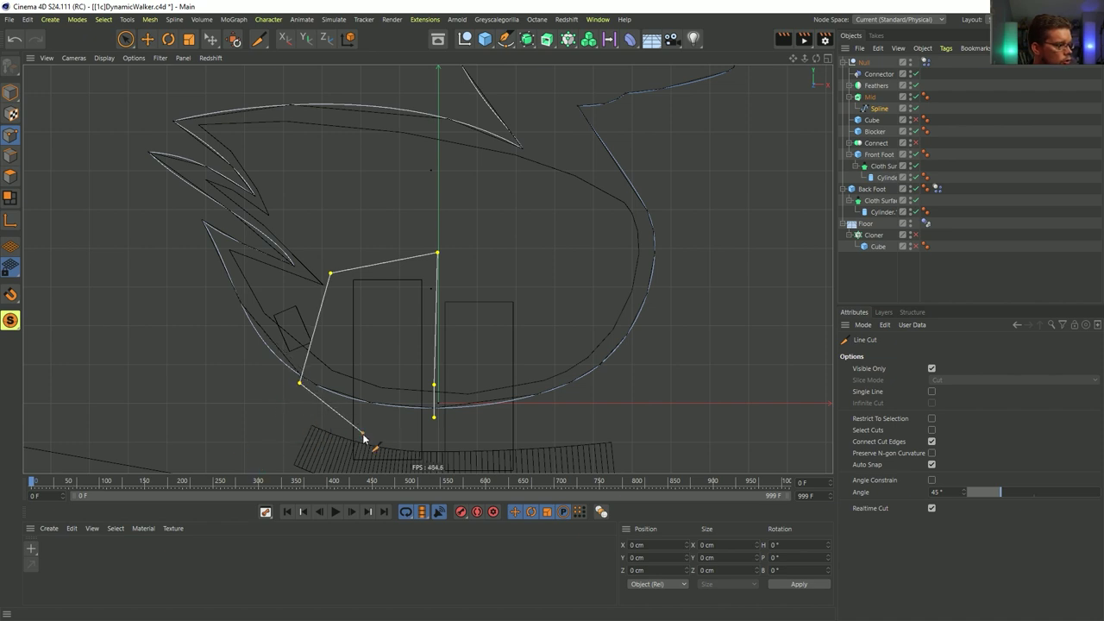
key("space")
key("space")
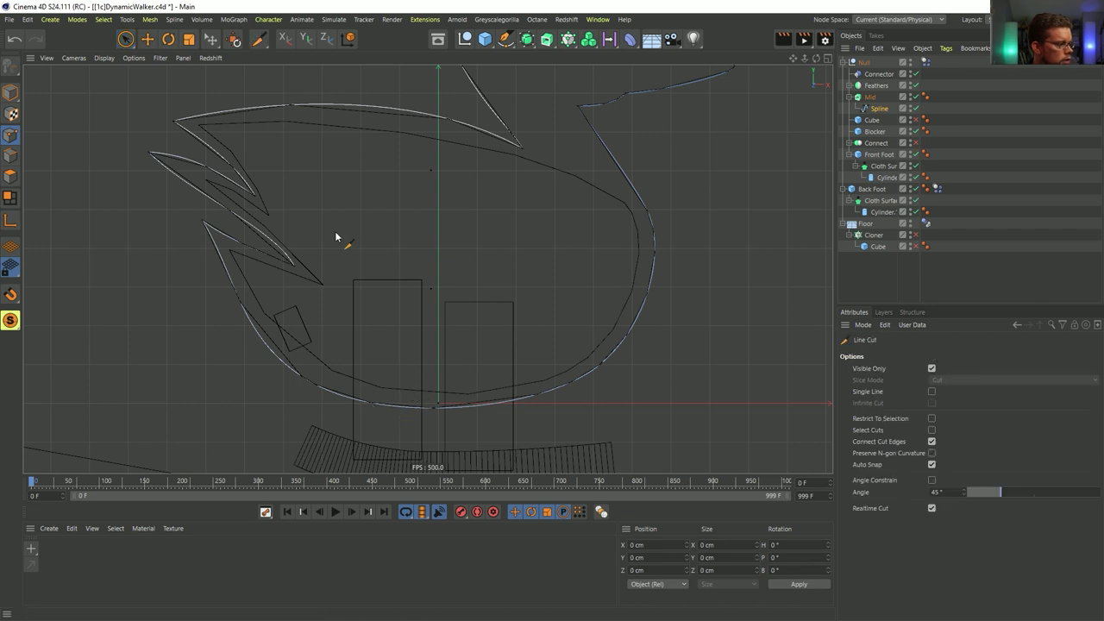
- Line-cut two further points into the Mid spline's belly edge, between the existing cuts beside the tail-side leg
left_click(125, 40)
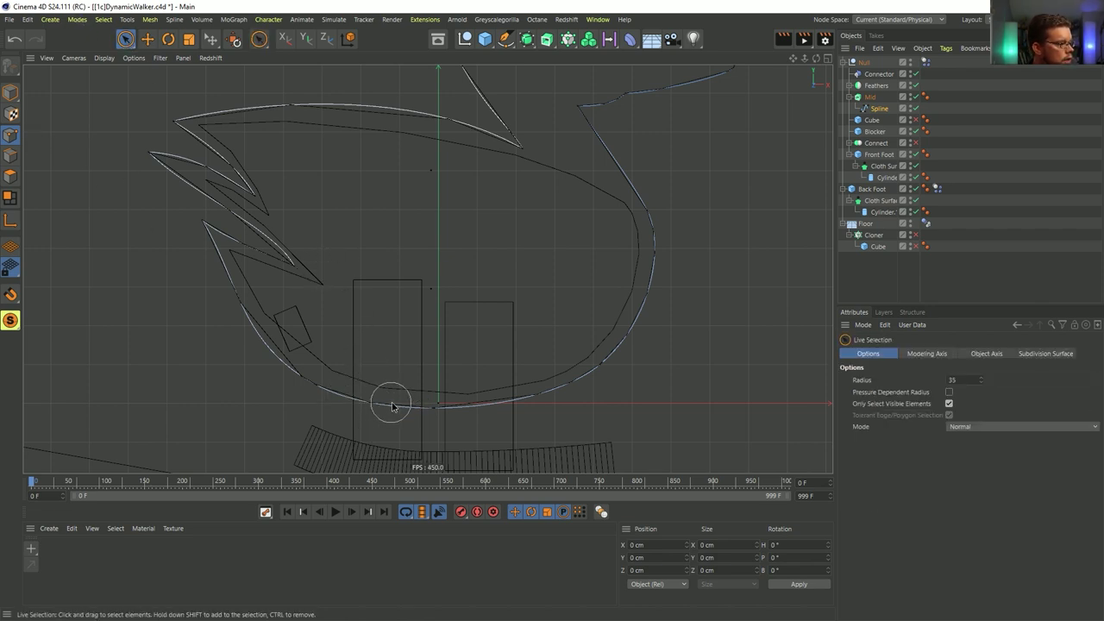
key("k")
key("k")
left_click(409, 344)
left_click(407, 418)
left_click(308, 409)
left_click(346, 359)
key("space")
- Raise the inner belly points above the tail-side leg to form a notch, and shift the chest-side corner towards the chest
mouse_move(333, 390)
left_mouse_down()
mouse_move(407, 415)
mouse_move(357, 387)
left_mouse_up()
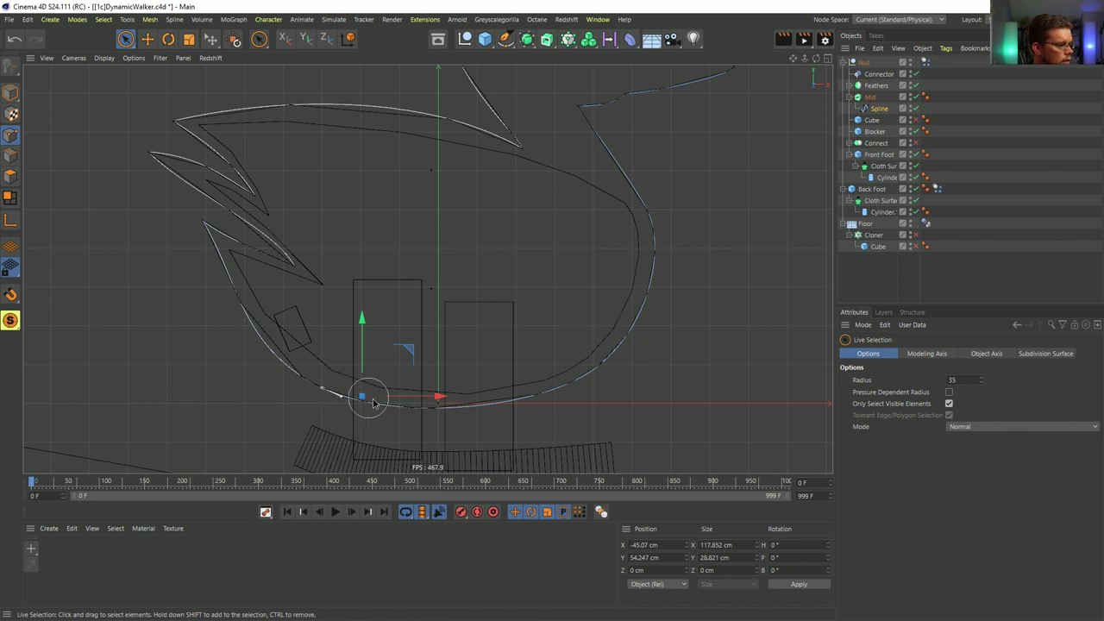
left_click_drag(365, 319, 402, 185)
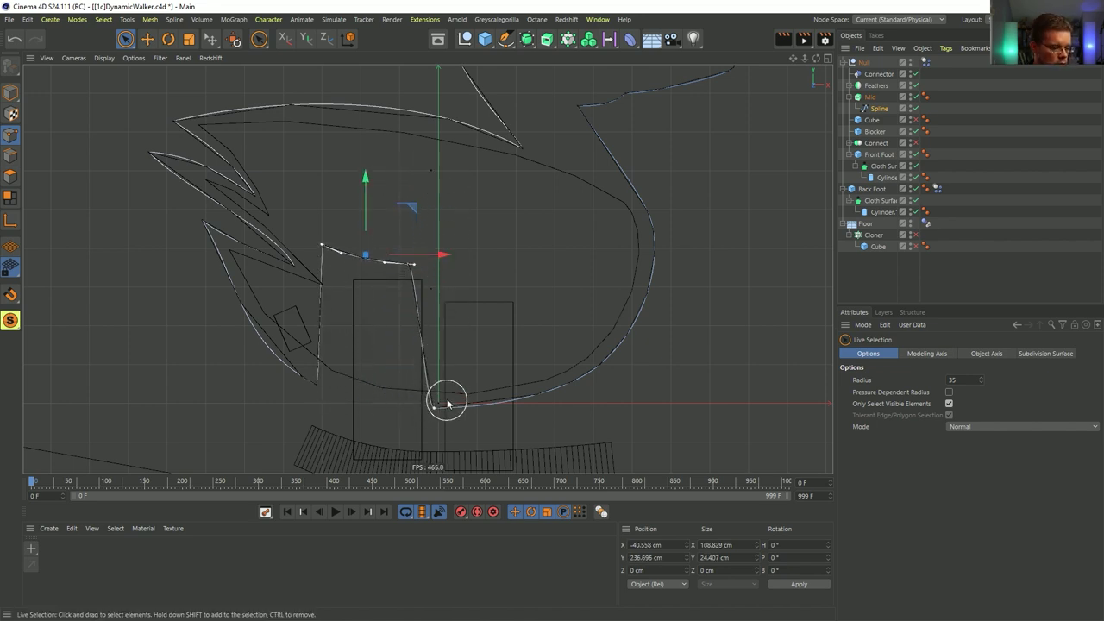
left_click(408, 263)
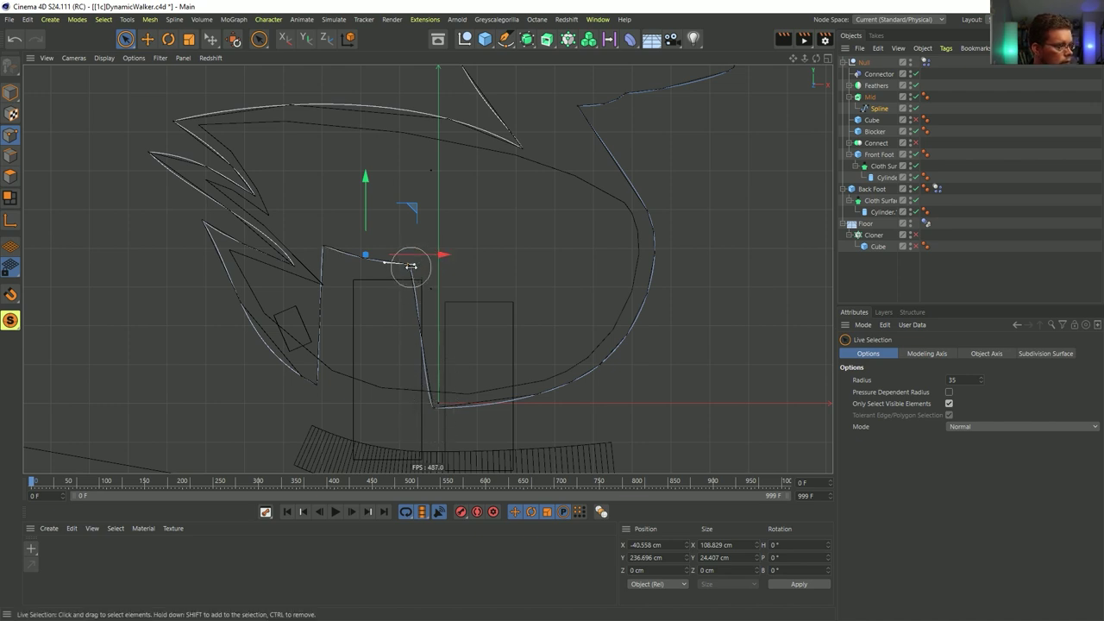
- Select both upper corner points of the notch and set them to Hard Interpolation
left_click(324, 248)
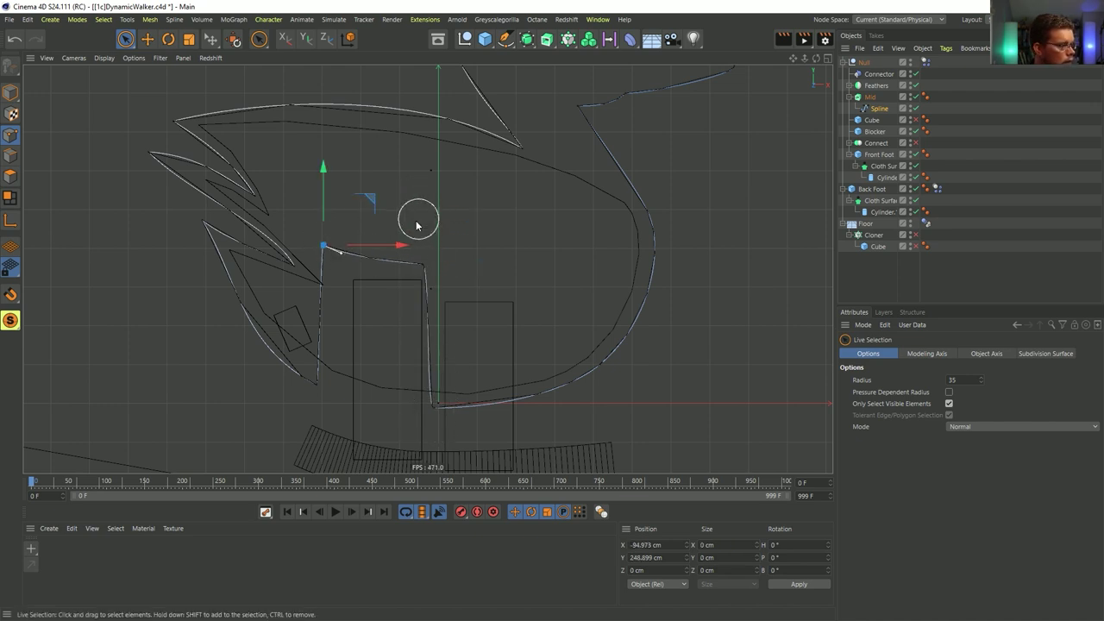
left_click(423, 263, "shift")
right_click(406, 282)
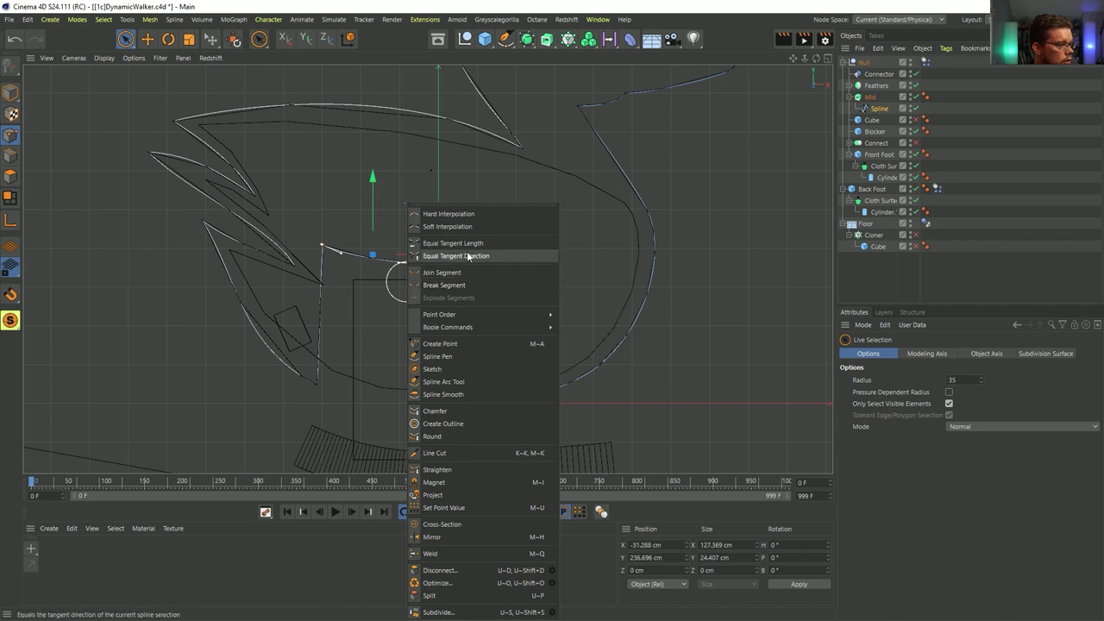
left_click(467, 248)
right_click(416, 256)
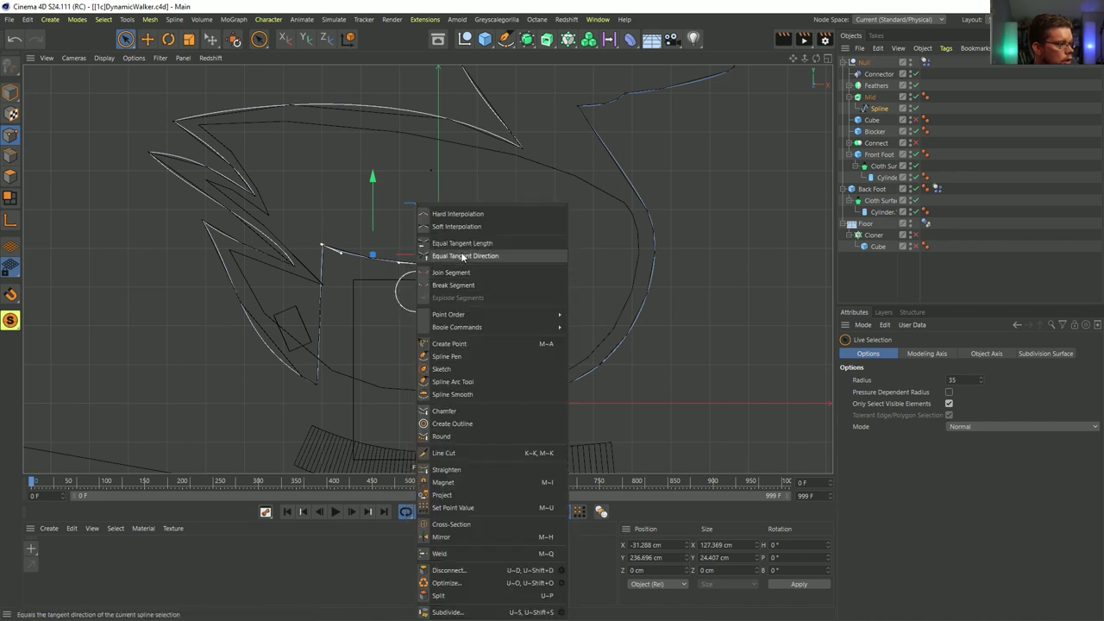
left_click(461, 226)
- Reposition the notch's two upper corners so its top edge runs closely above the tail-side leg
left_click(423, 263)
left_click(333, 259)
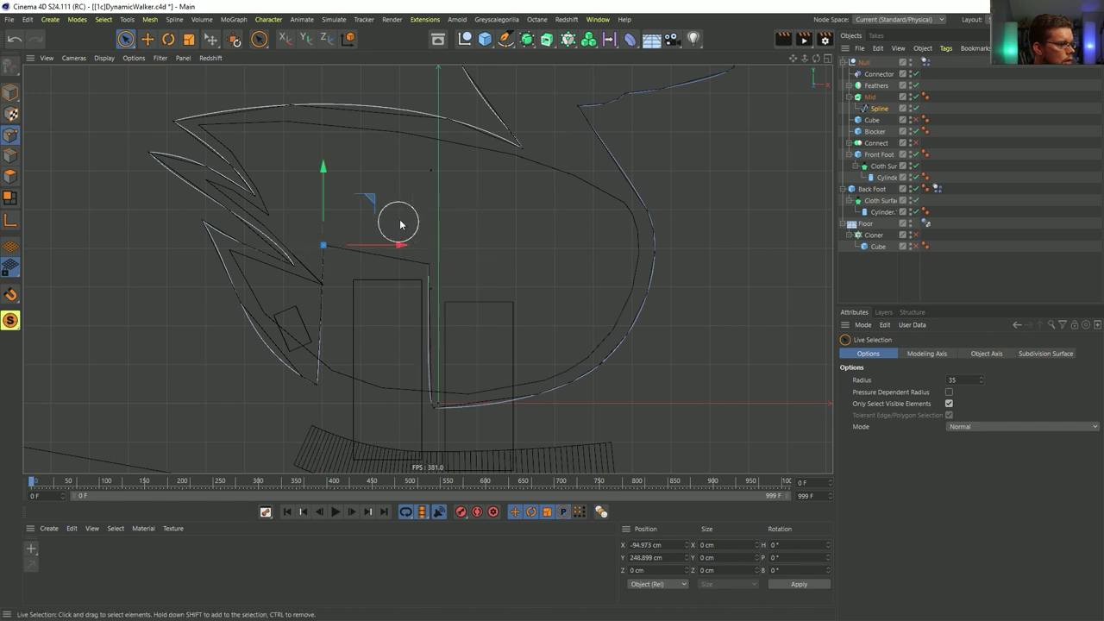
left_click_drag(365, 199, 396, 220)
- Clean up the notch's lower tail-side corner by cutting the spline there and removing the surplus points, leaving one straight slanted edge
left_click(319, 390)
left_click(294, 371)
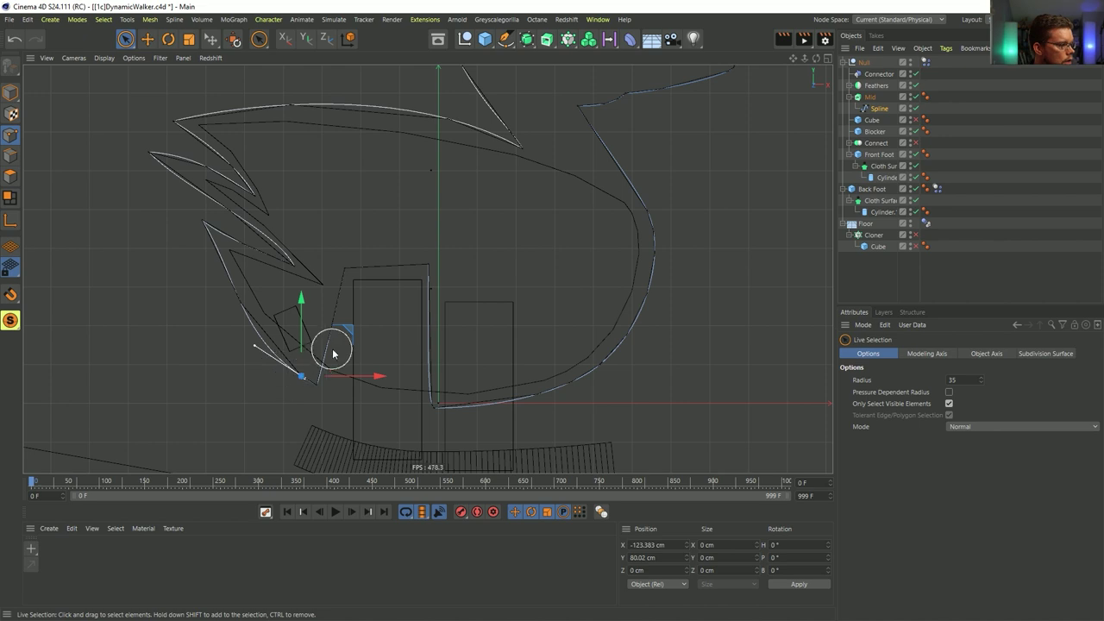
key("k")
key("k")
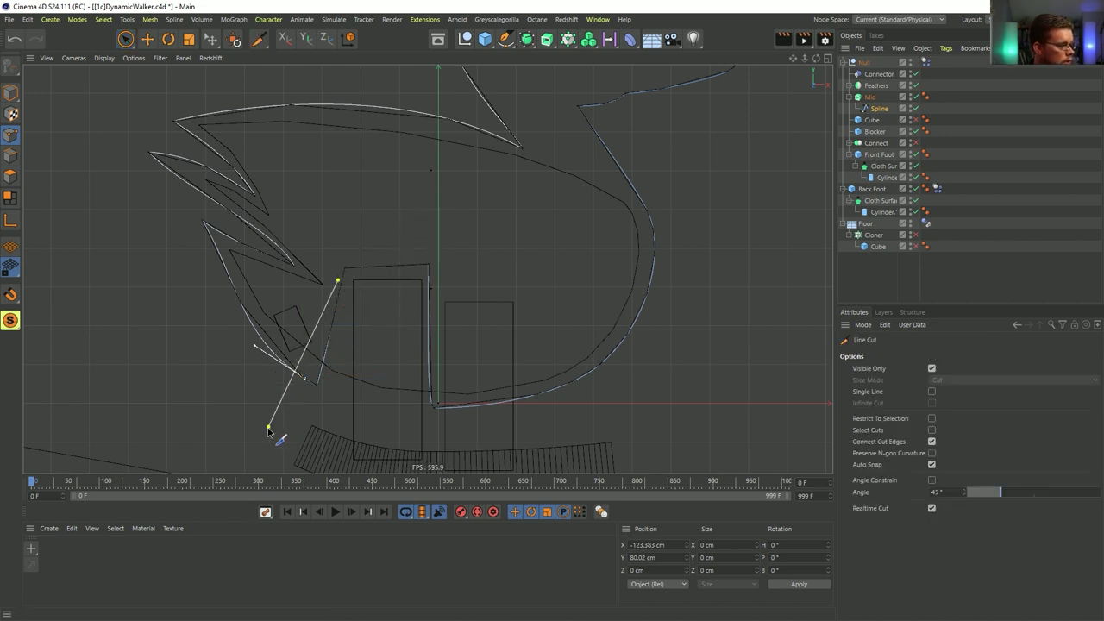
key("space")
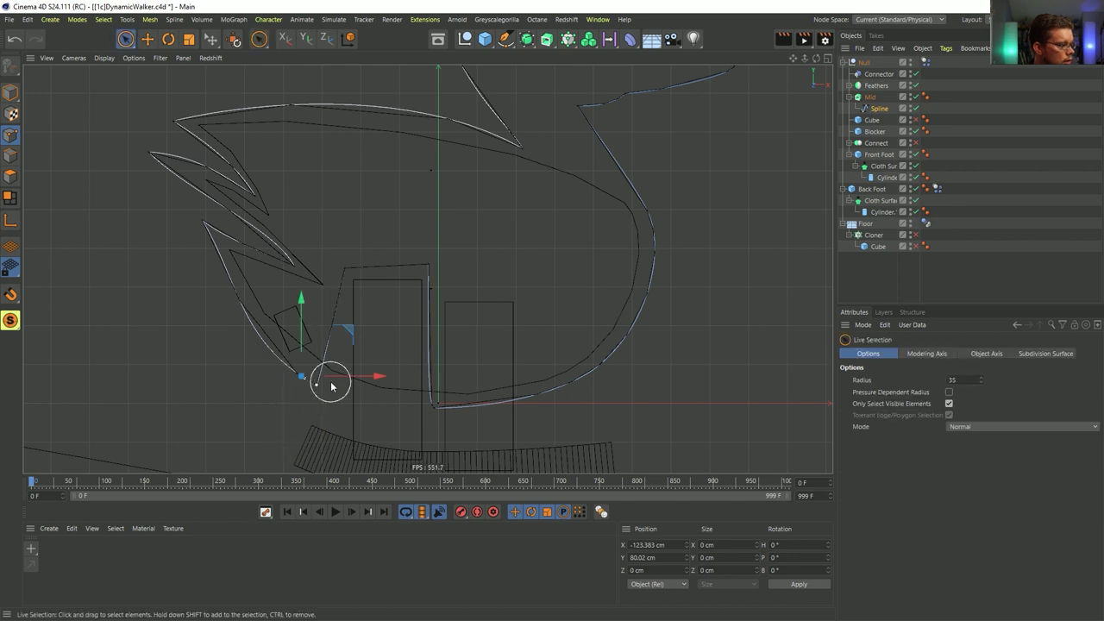
left_click(370, 395)
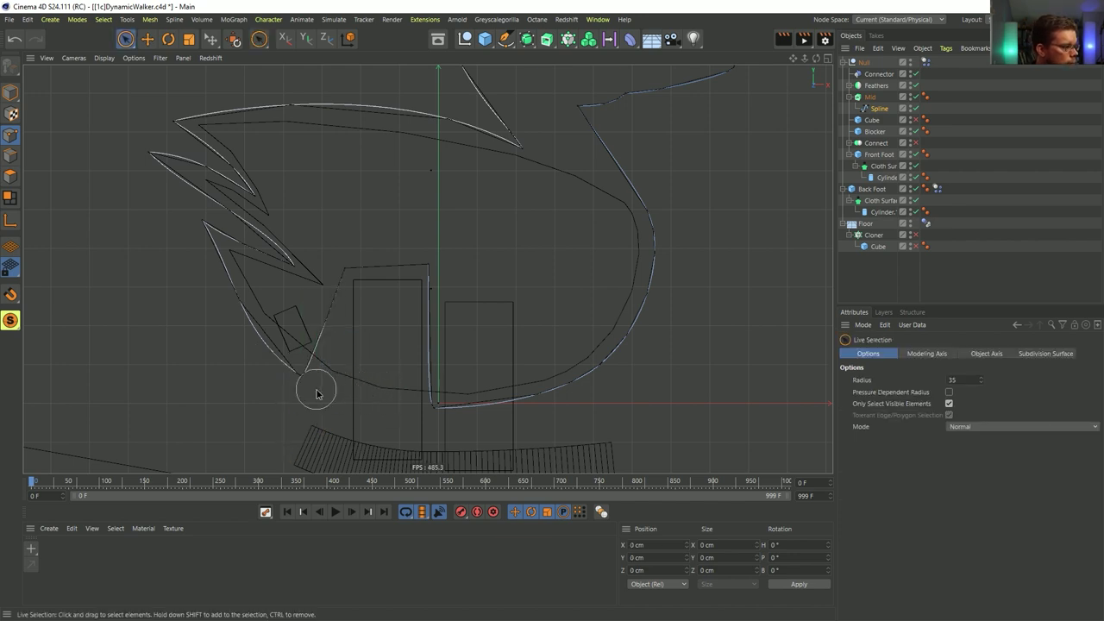
left_click(369, 403)
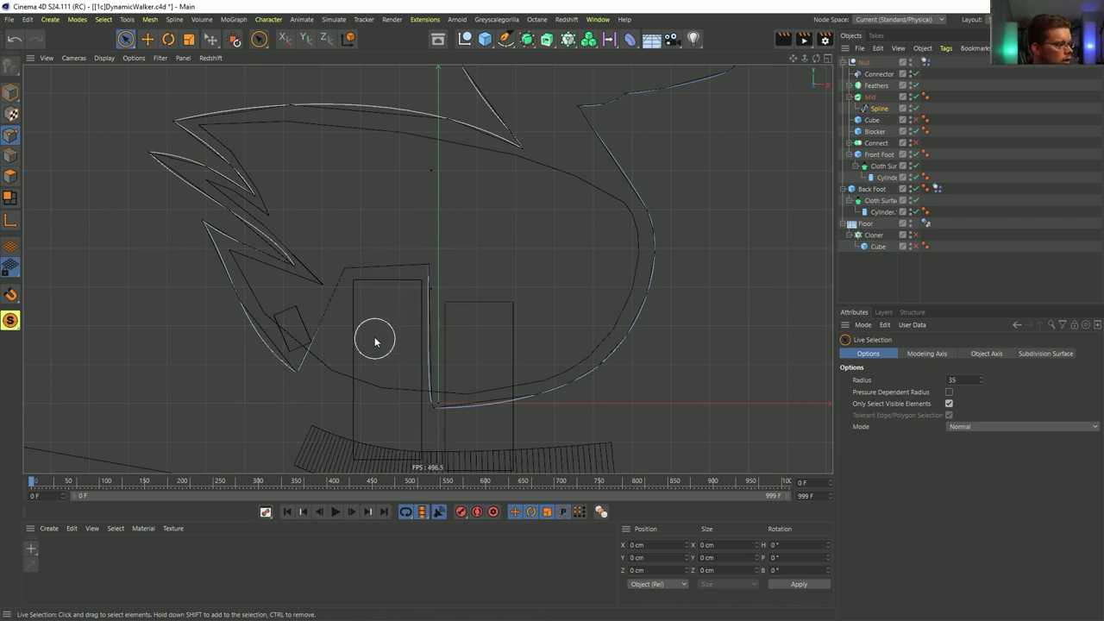
- Leave point editing for Model mode, return to the perspective view and disable the Blocker cube
left_click(10, 93)
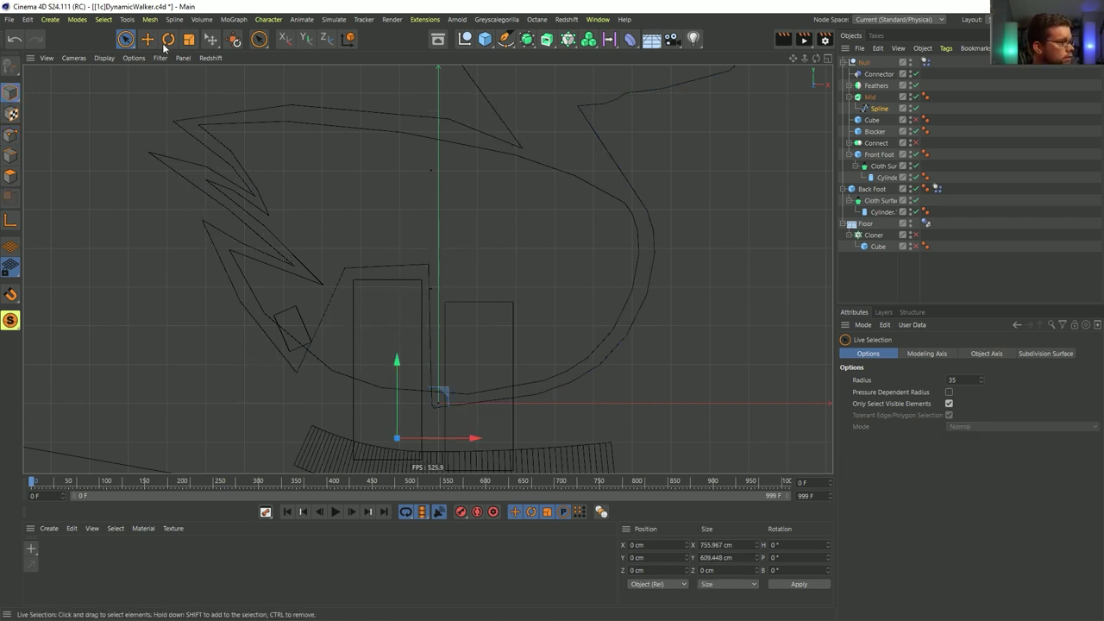
left_click(147, 39)
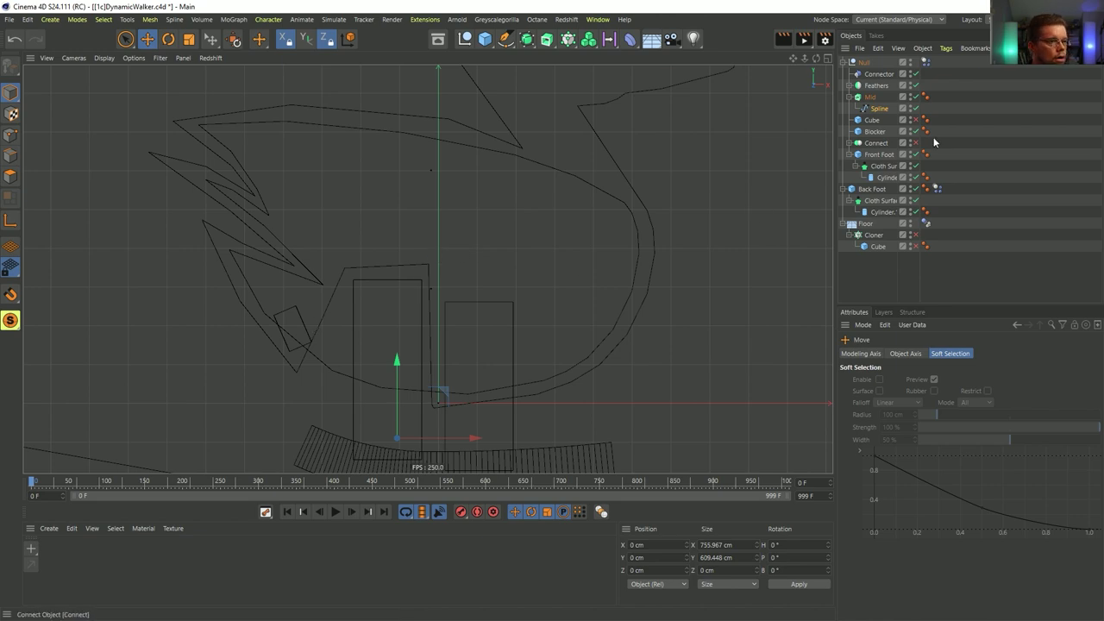
middle_click(647, 294)
middle_click(345, 205)
left_click_drag(538, 278, 505, 289, "alt")
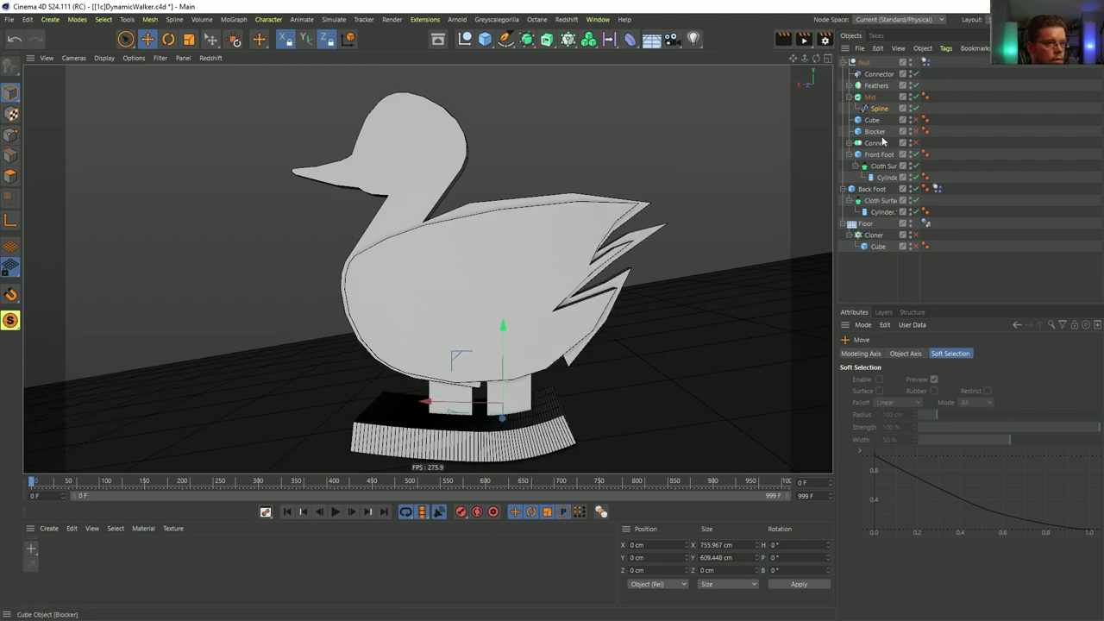
left_click_drag(573, 308, 656, 284, "alt")
- Set the Rotation Segments of both foot cylinders to 8
left_click(887, 176)
left_click(882, 211, "ctrl")
left_click(897, 354)
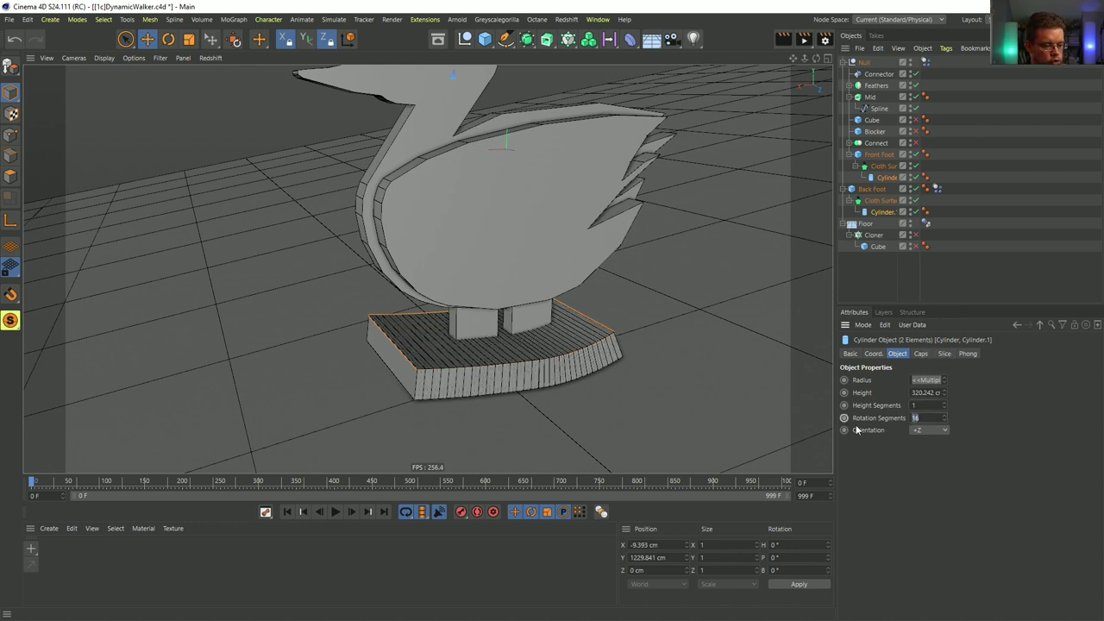
key("Return")
- Play the simulation to check the duck's walk with the notched body, and rewind to the first frame
left_click_drag(550, 249, 509, 311, "alt")
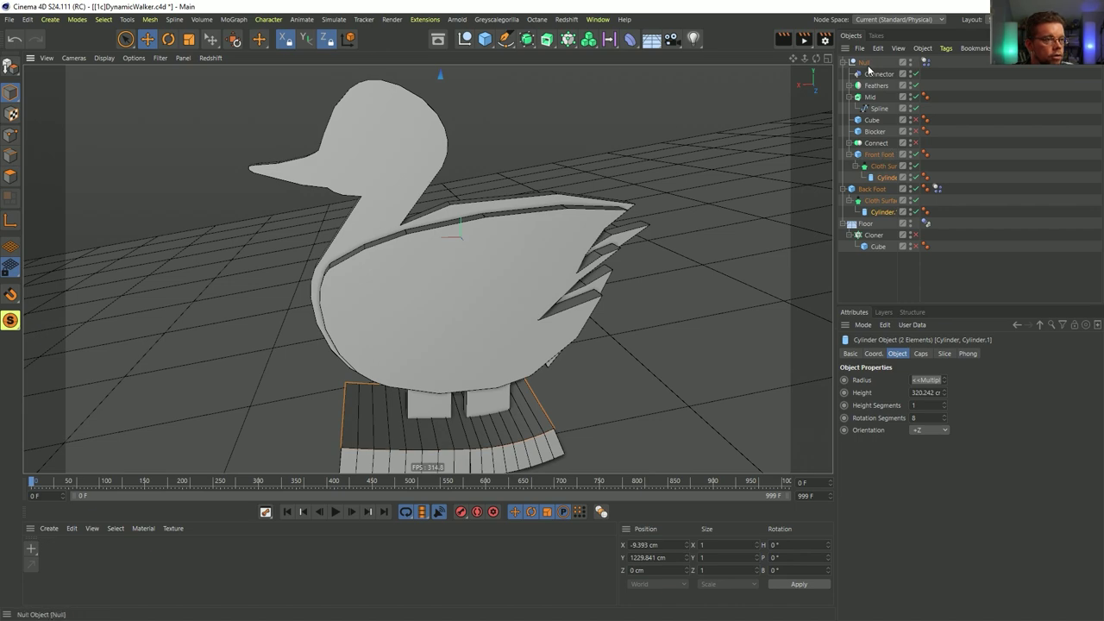
left_click_drag(512, 313, 512, 268, "alt")
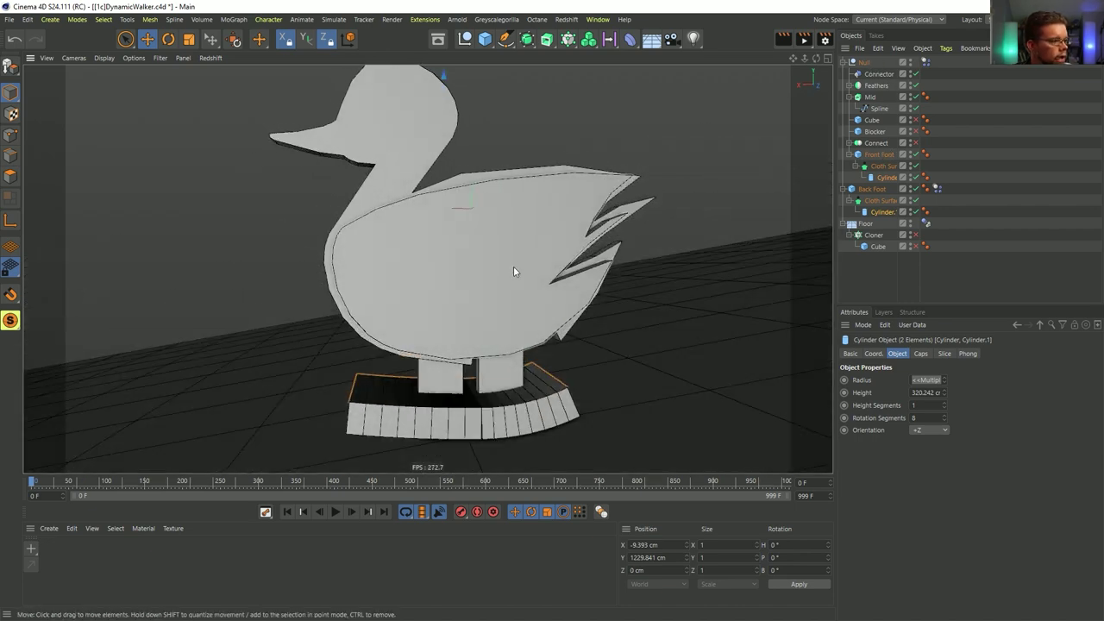
left_click(539, 232)
left_click_drag(720, 206, 462, 471, "alt")
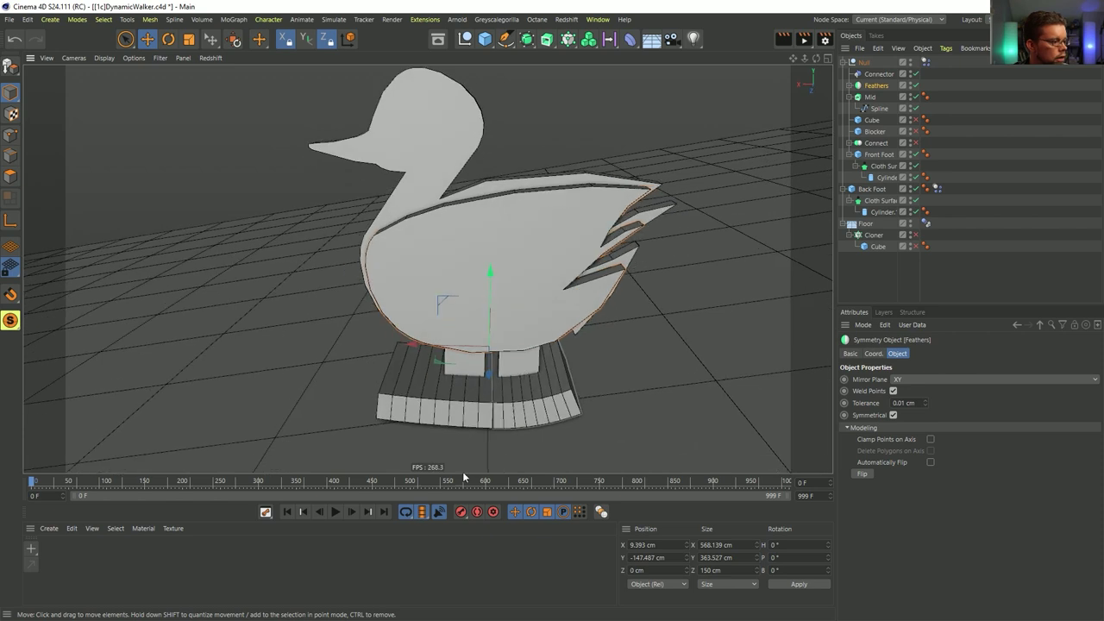
left_click(338, 515)
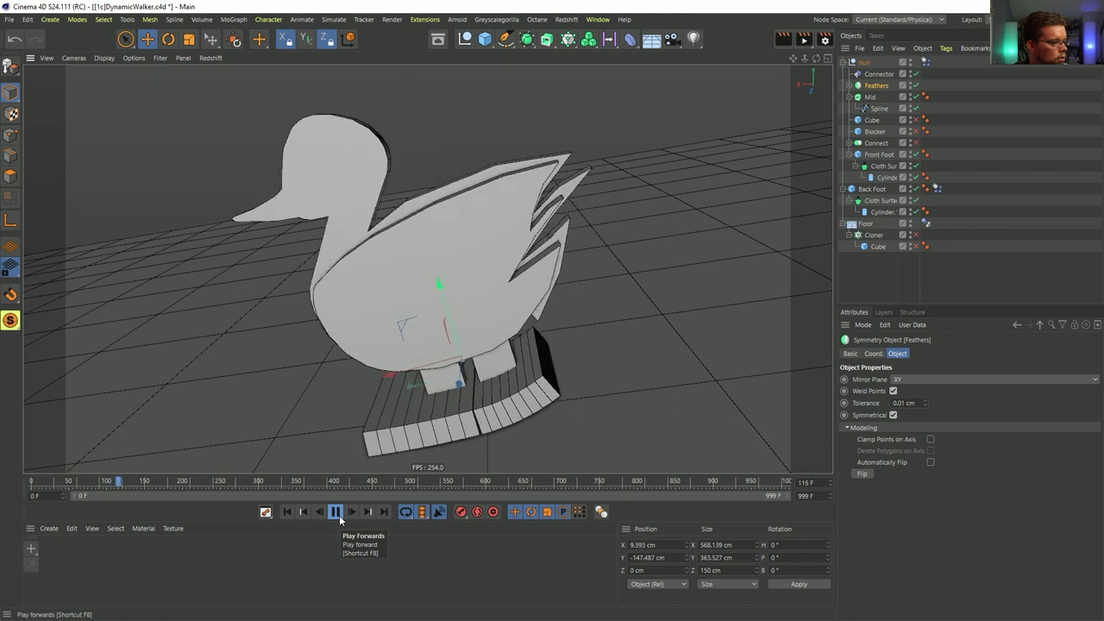
left_click(339, 515)
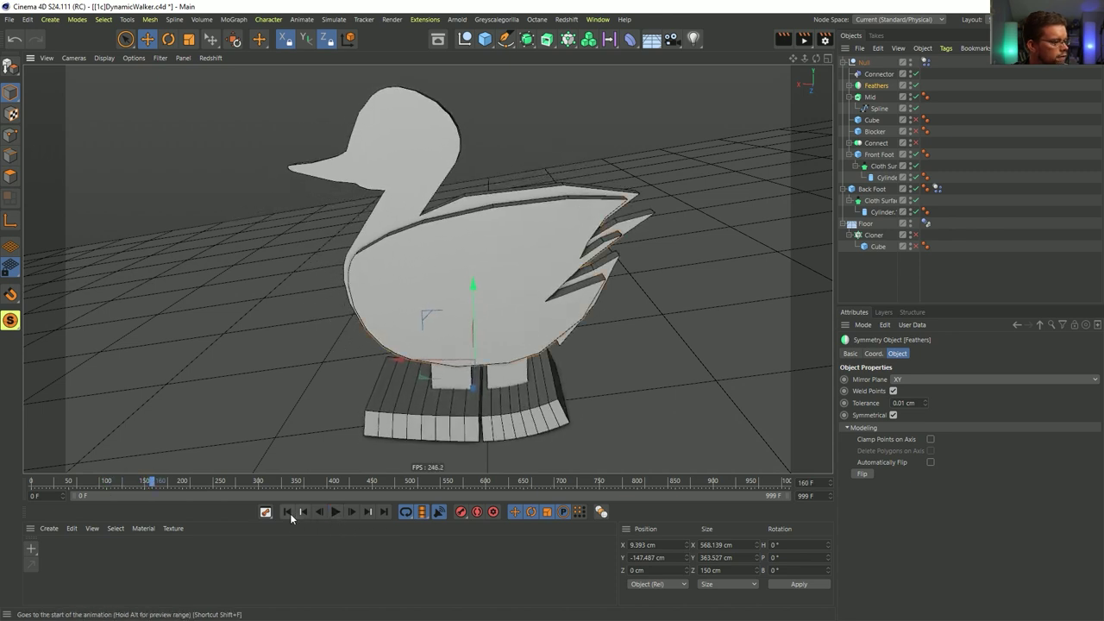
left_click(290, 513)
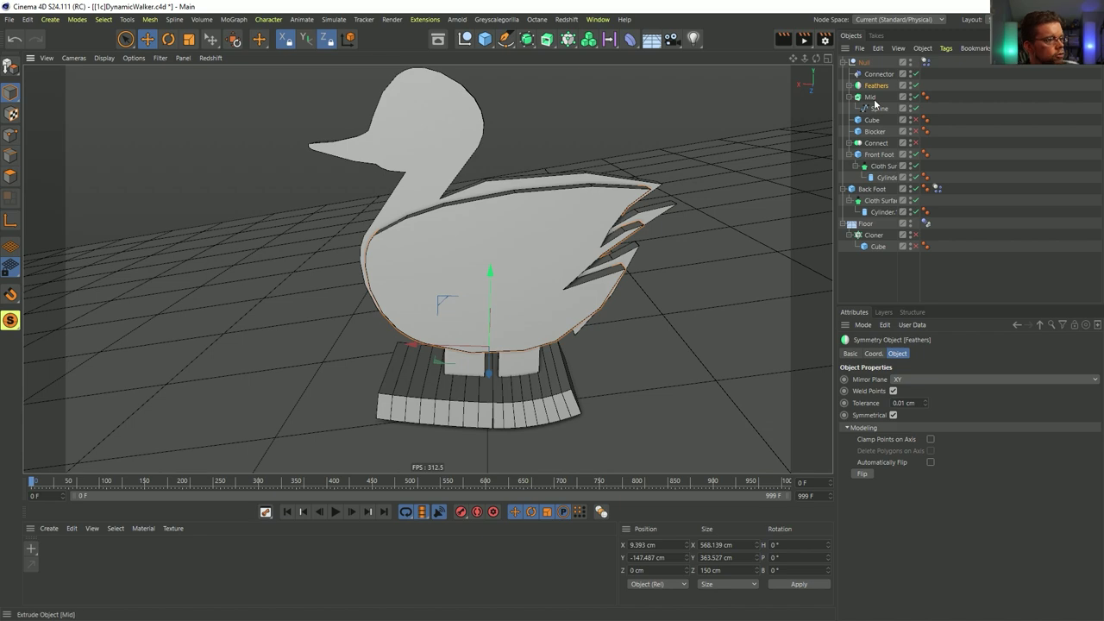
- Shift the Feathers and Mid objects together along X toward the tail, to about -57 cm
left_click_drag(650, 233, 567, 291, "alt")
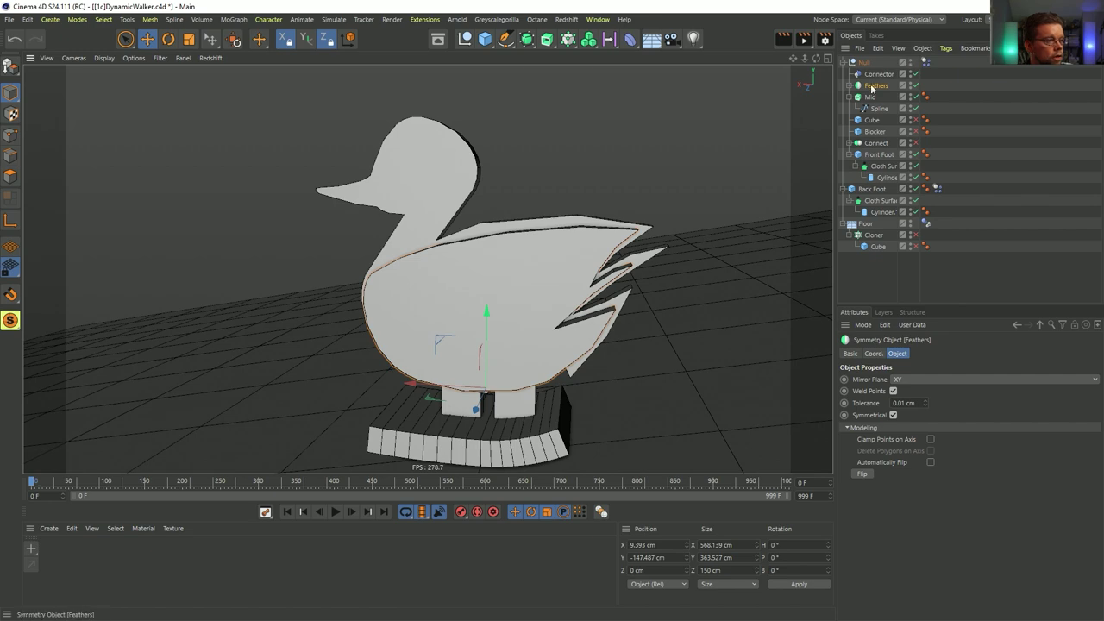
left_click_drag(709, 242, 583, 316, "alt")
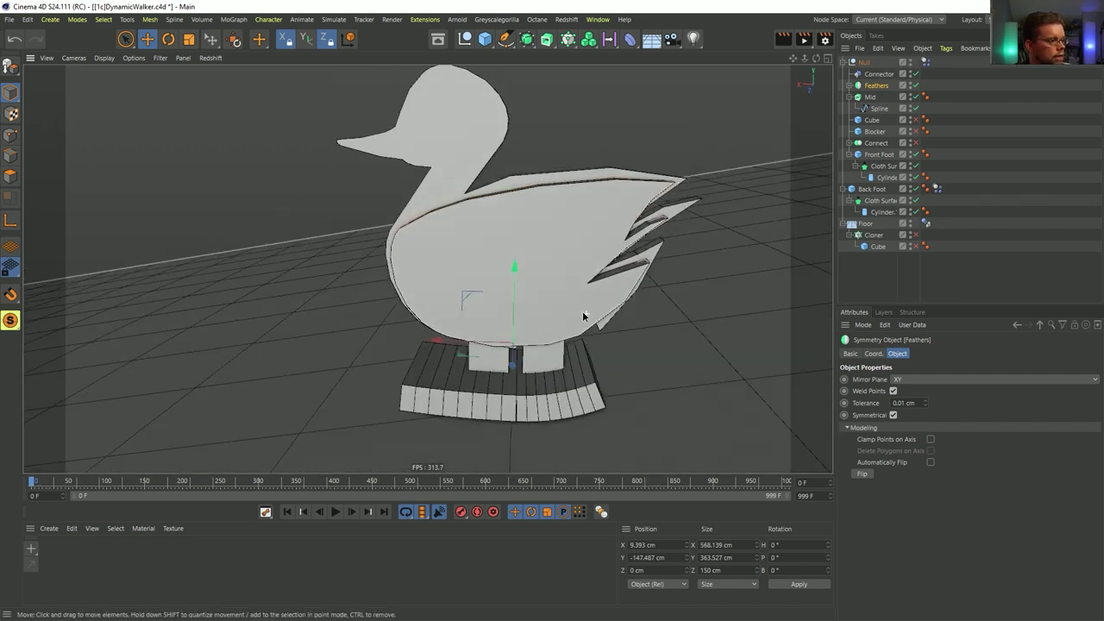
left_click(869, 97, "ctrl")
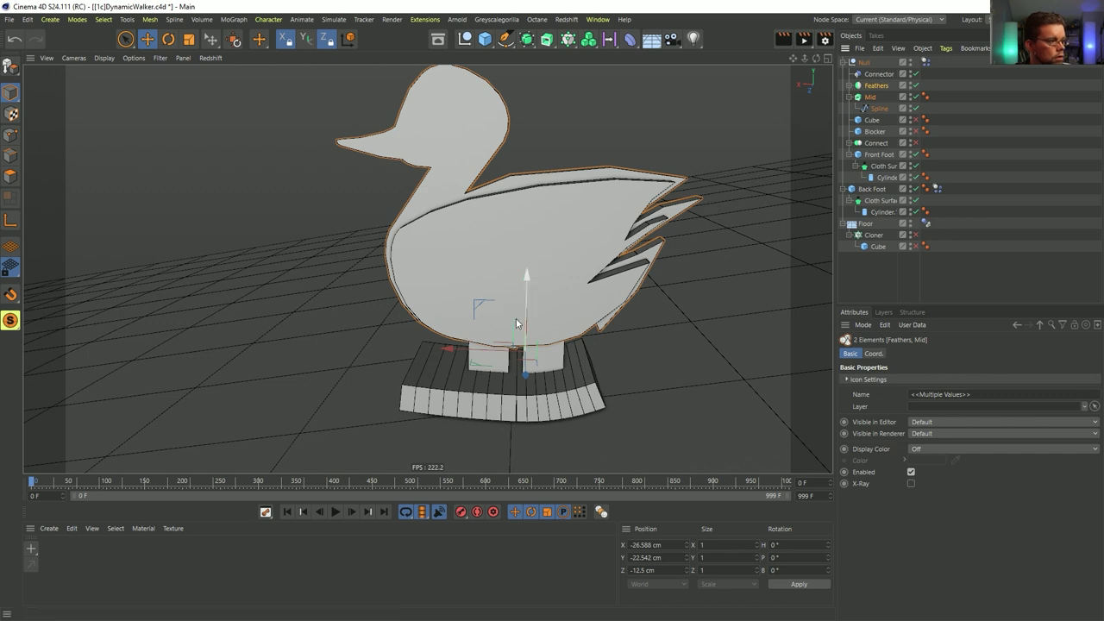
left_click_drag(451, 348, 469, 356)
- In the front view, select the four notch points of Mid's spline and shift them along X toward the duck's chest
key("F4")
middle_click_drag(437, 257, 525, 260, "alt")
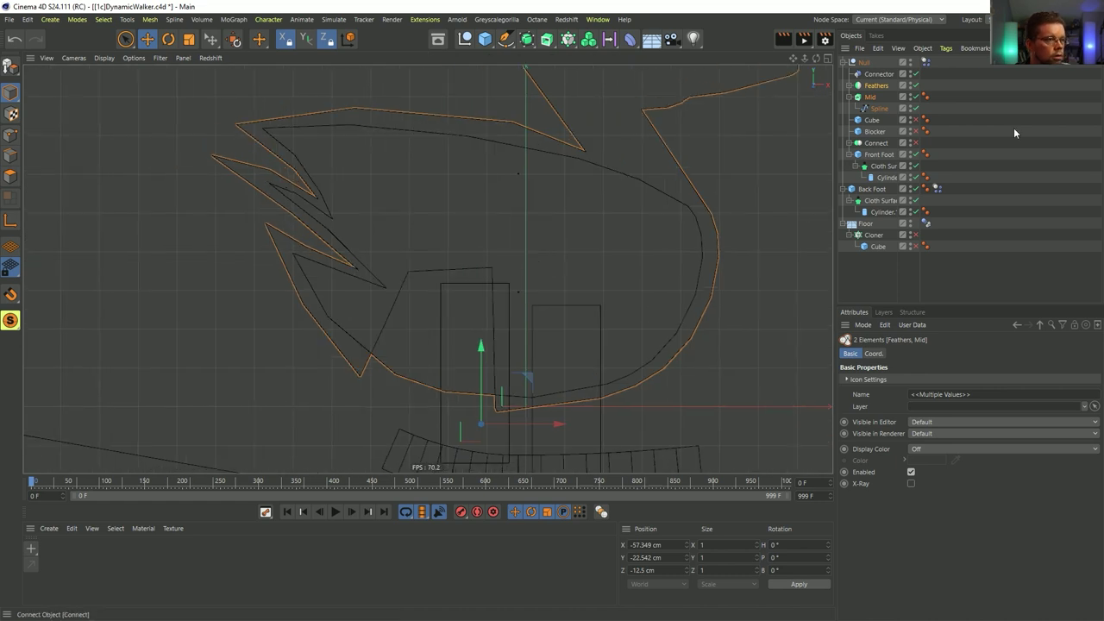
left_click(878, 109)
left_click(8, 141)
left_click(125, 40)
left_click(494, 415)
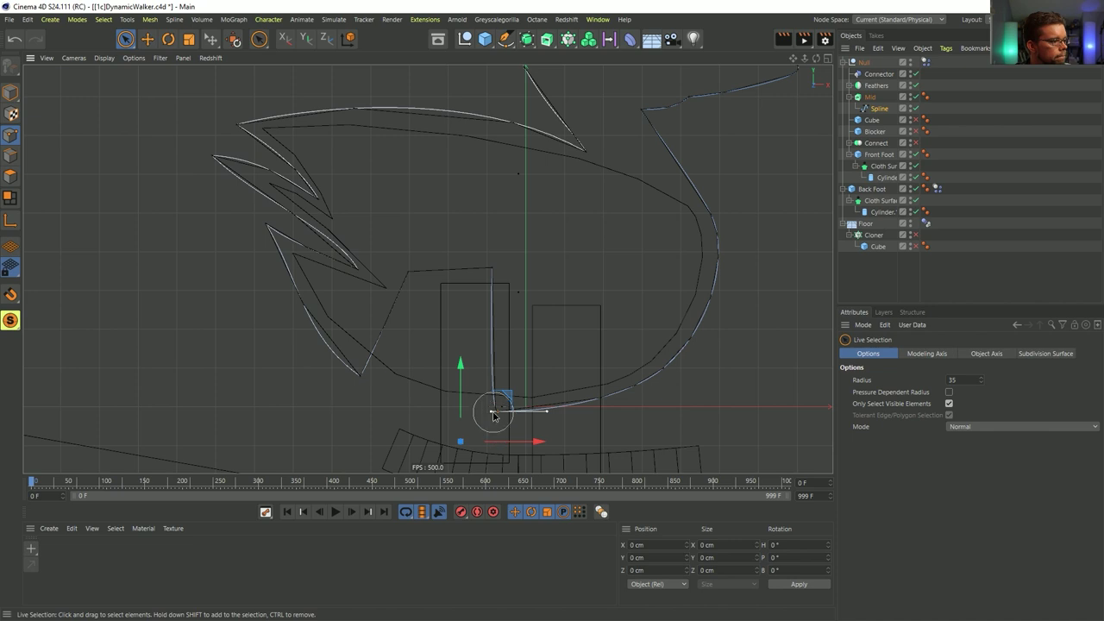
key("ctrl+a")
left_click_drag(510, 337, 531, 341)
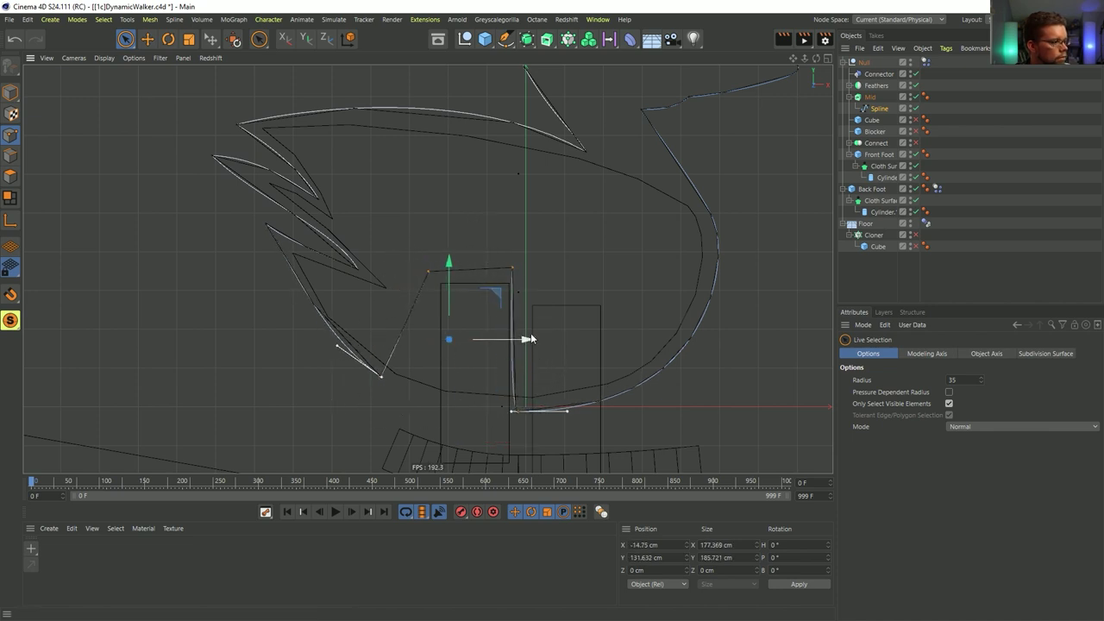
- Play the simulation in the perspective view to check the walk with the repositioned body, and rewind to the first frame
middle_click(446, 259)
middle_click(320, 204)
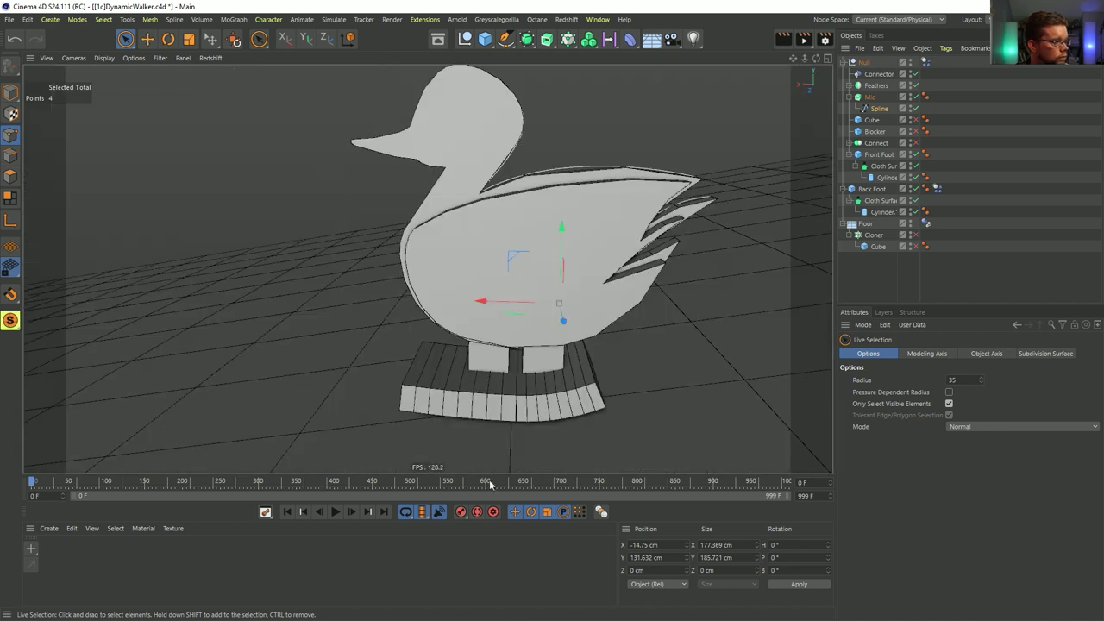
left_click(335, 511)
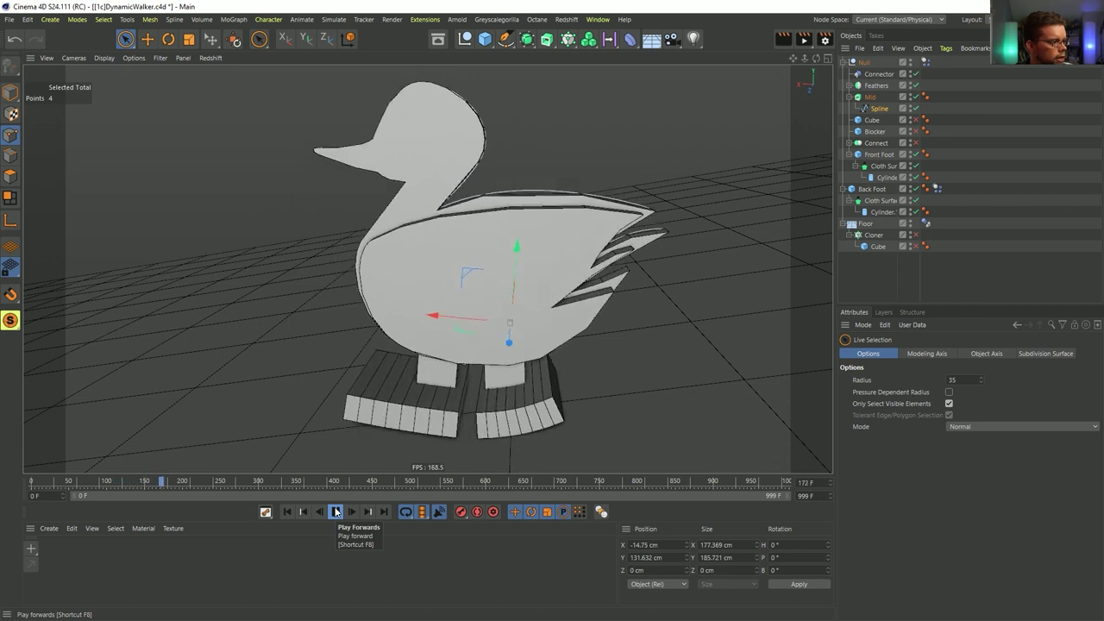
left_click(335, 511)
left_click(287, 511)
- Move the notch's upper tail-side corner to about X -70 cm, Y 236 cm, and test the leg clearance in the front view
middle_click(424, 322)
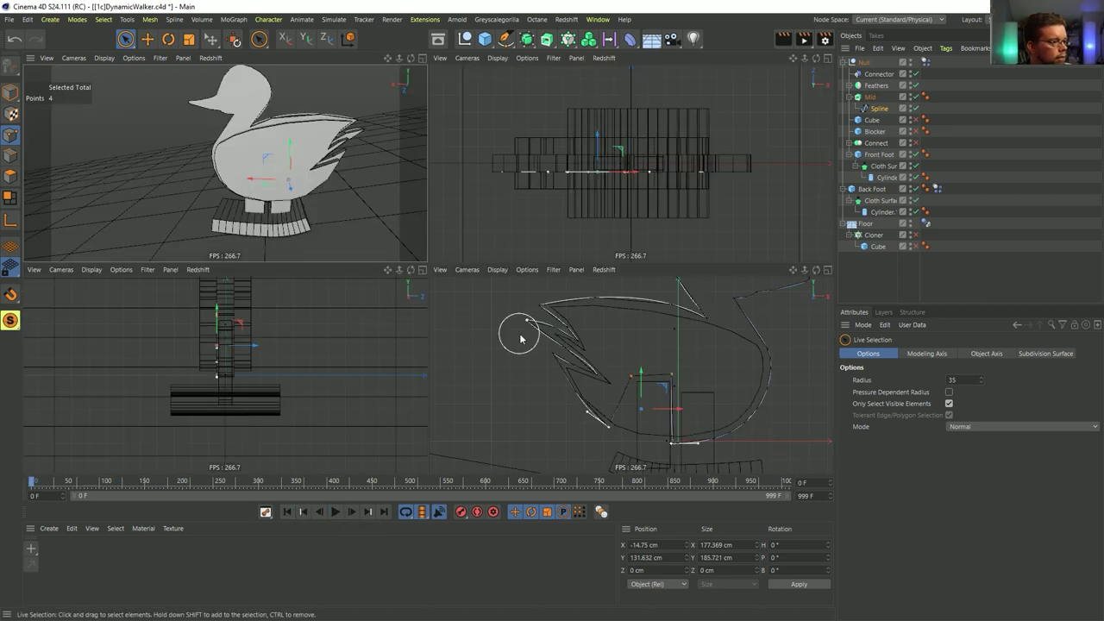
middle_click(519, 338)
left_click_drag(443, 259, 378, 376)
left_click_drag(480, 326, 480, 324)
left_click(434, 271)
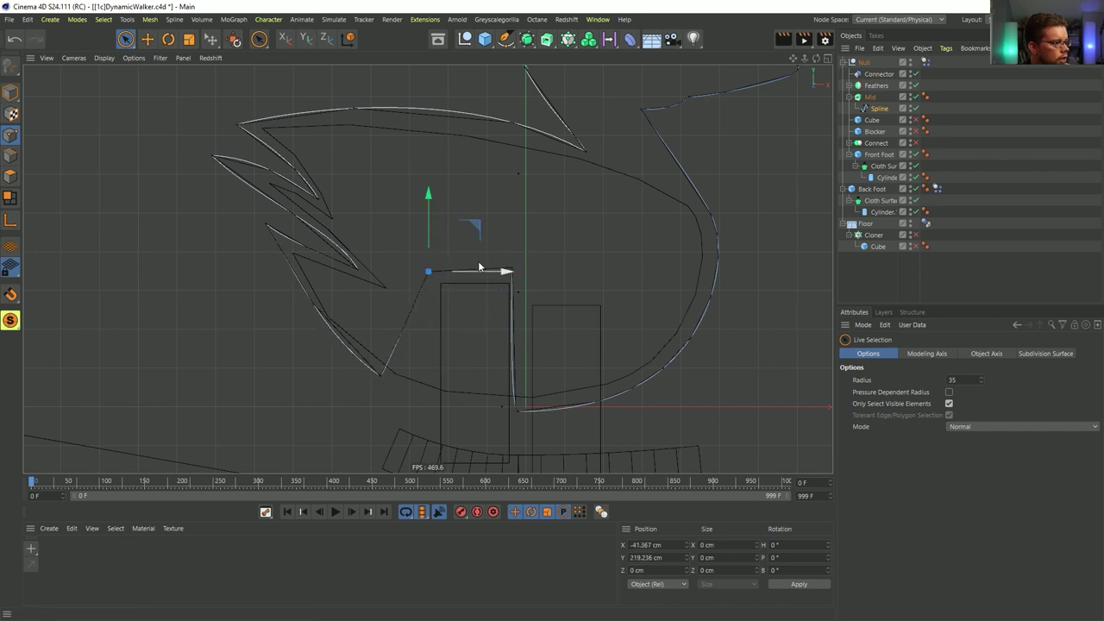
left_click_drag(477, 226, 454, 213)
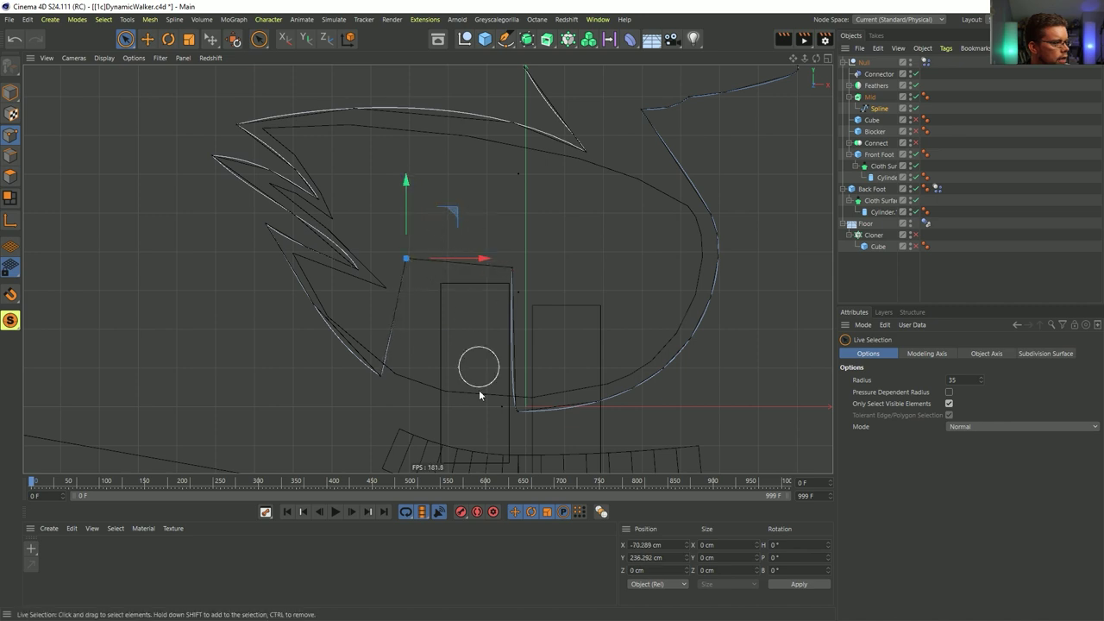
left_click(335, 512)
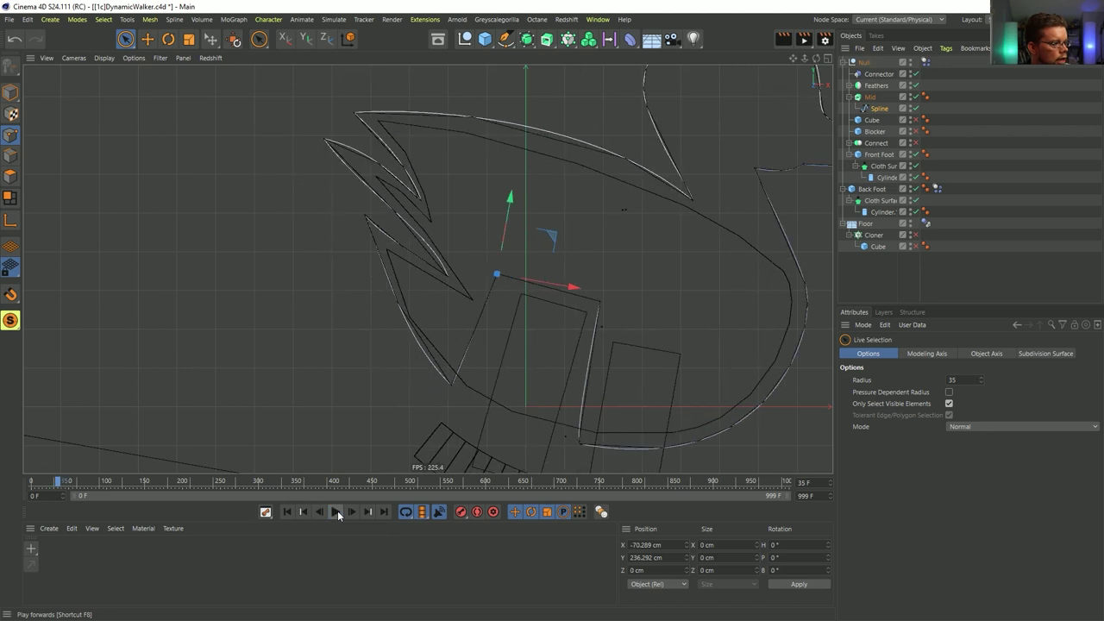
left_click(286, 513)
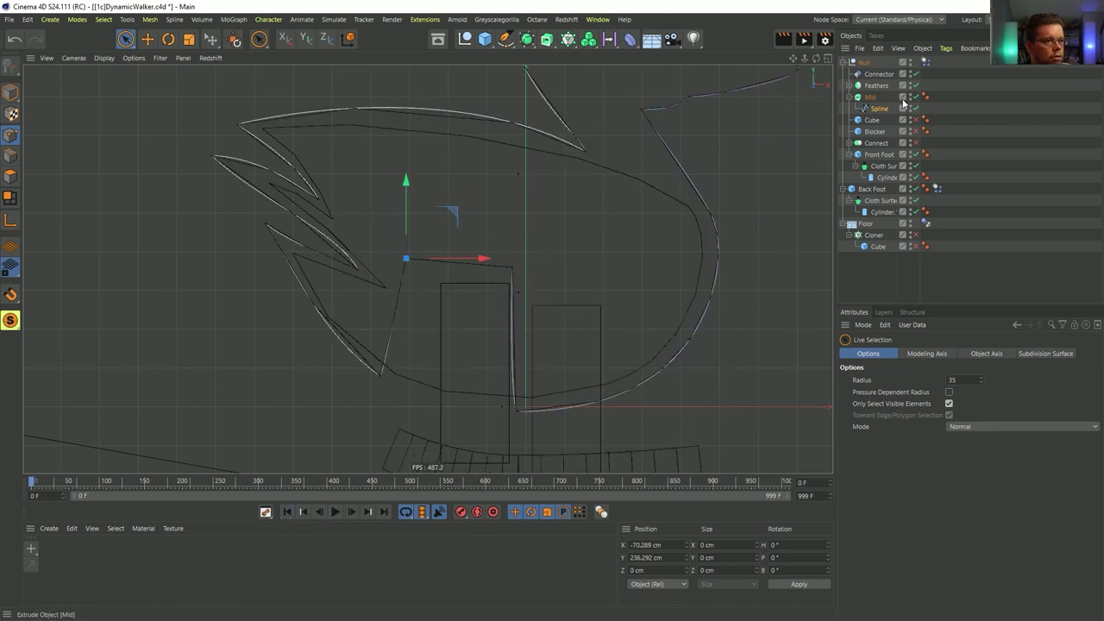
- Raise the notch's two top corner points to about Y 285 cm
left_click_drag(525, 279, 407, 253)
left_click(453, 181)
left_click_drag(557, 282, 558, 283)
left_click_drag(460, 186, 459, 145)
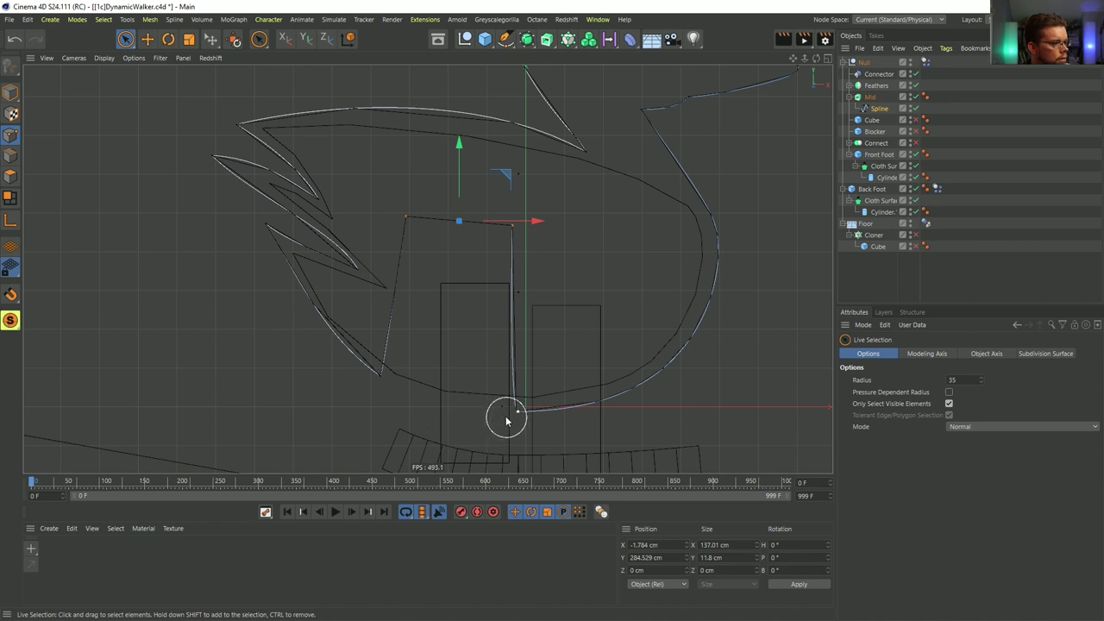
- Play the simulation with the taller notch in front and perspective views, and rewind to the first frame
left_click(335, 512)
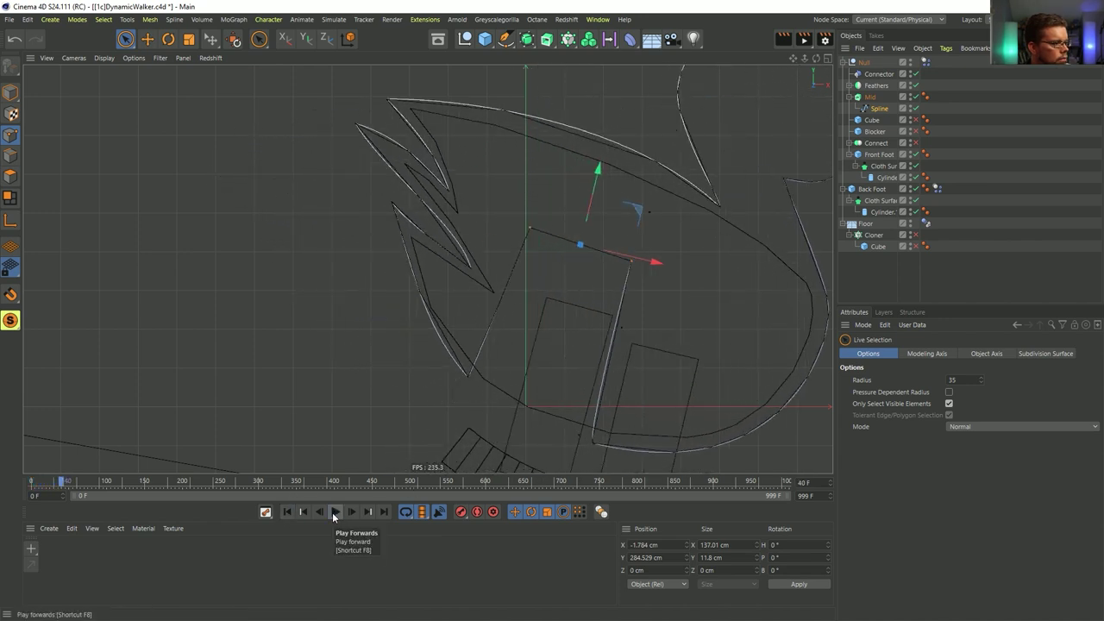
middle_click(489, 341)
middle_click(219, 203)
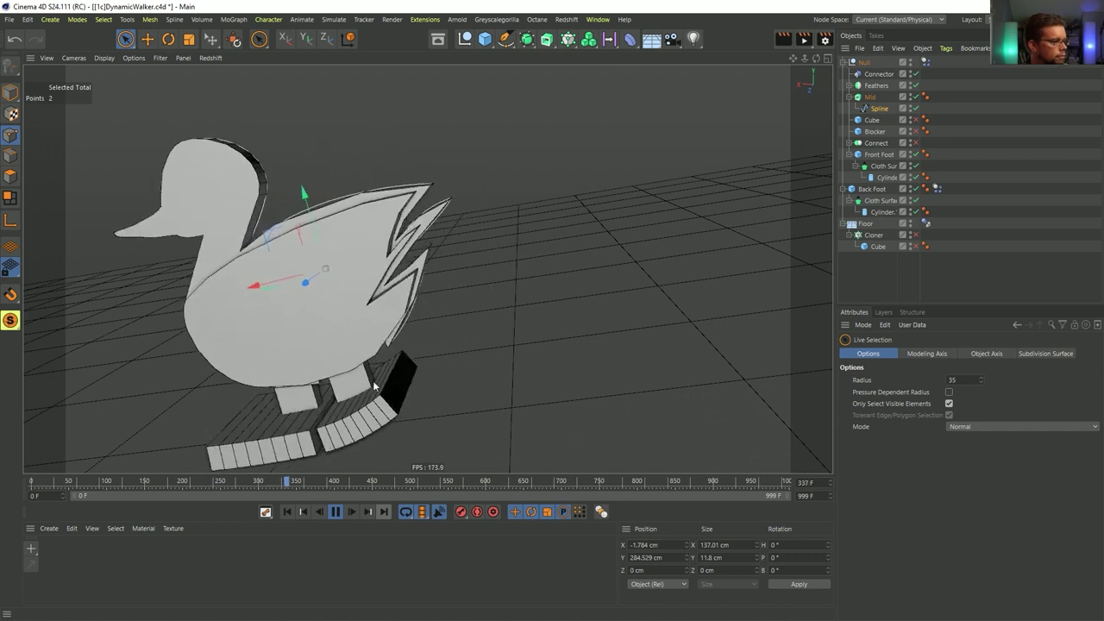
left_click(336, 511)
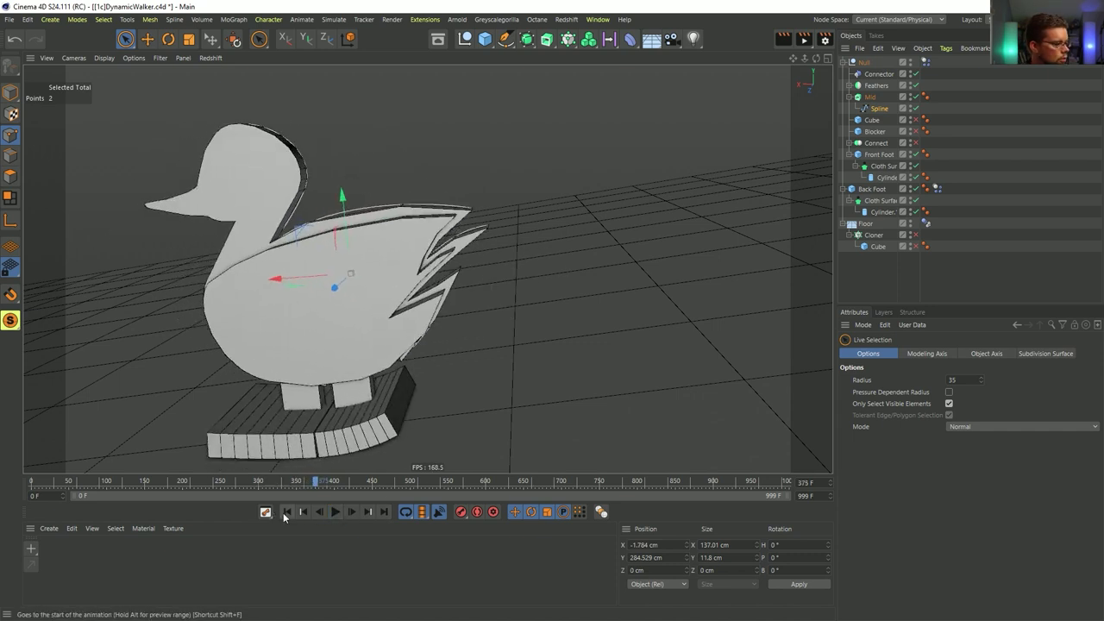
left_click(285, 512)
- Delete the disabled Cube, Blocker and Connect objects from the Null group
middle_click_drag(507, 234, 489, 295, "alt")
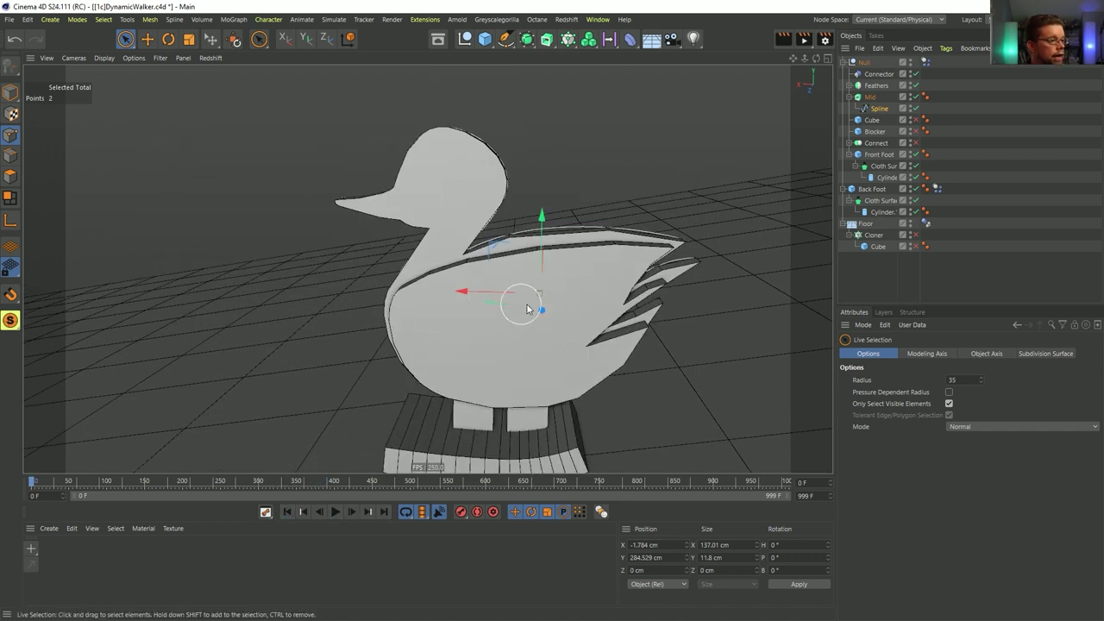
left_click(869, 121)
key("Delete")
left_click(870, 122)
key("Delete")
left_click(869, 122)
key("Delete")
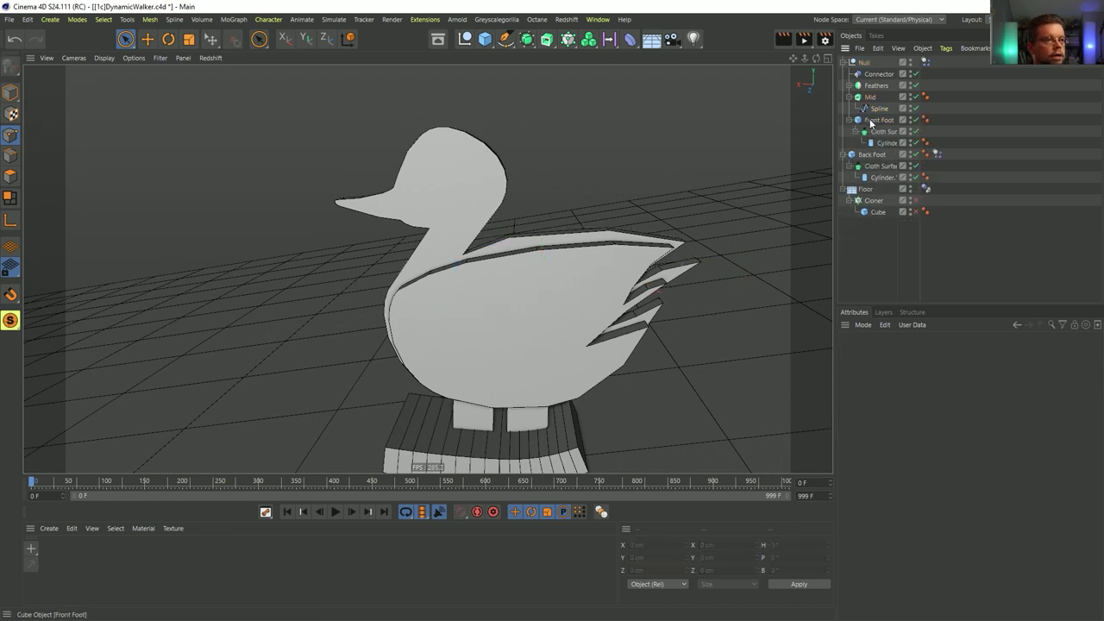
- Examine the Connector's hinge position relative to the legs and body in the front and perspective views
left_click(879, 74)
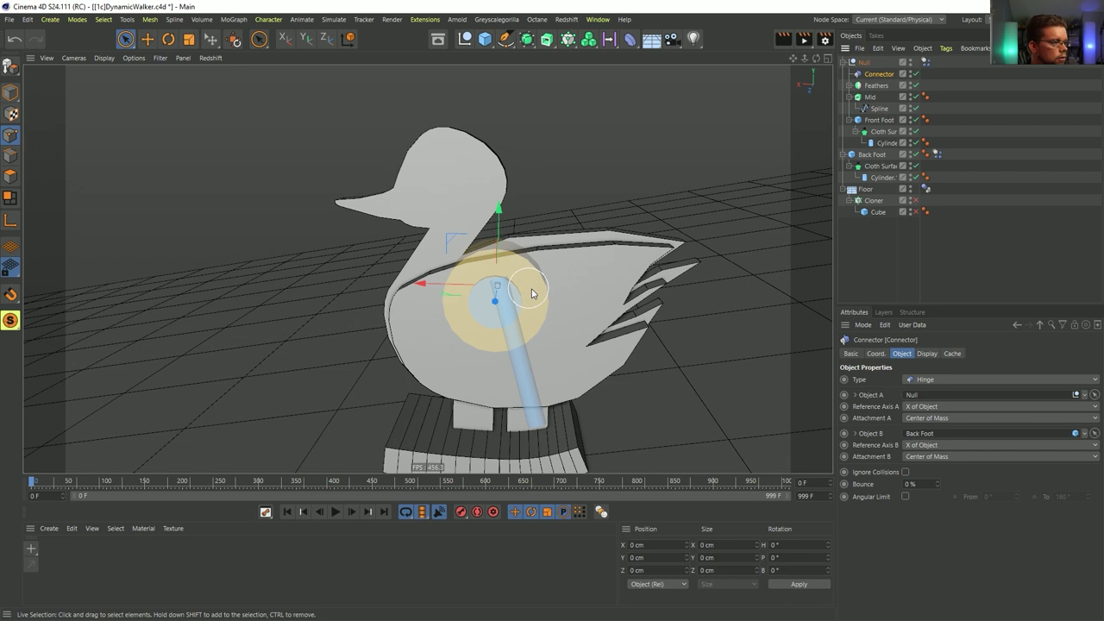
middle_click(550, 317)
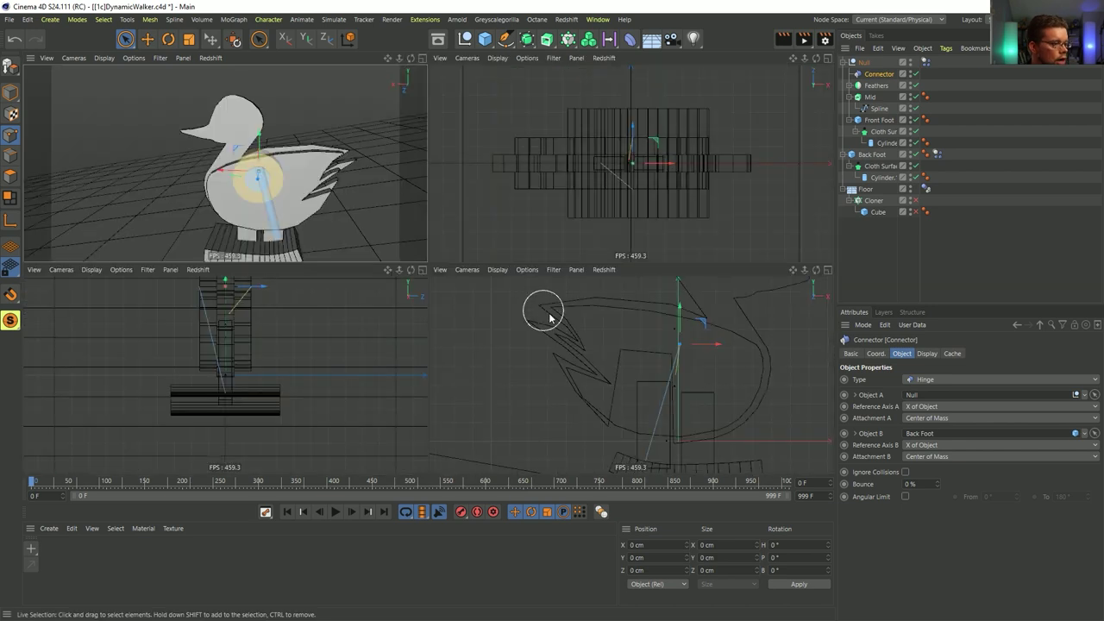
middle_click(613, 359)
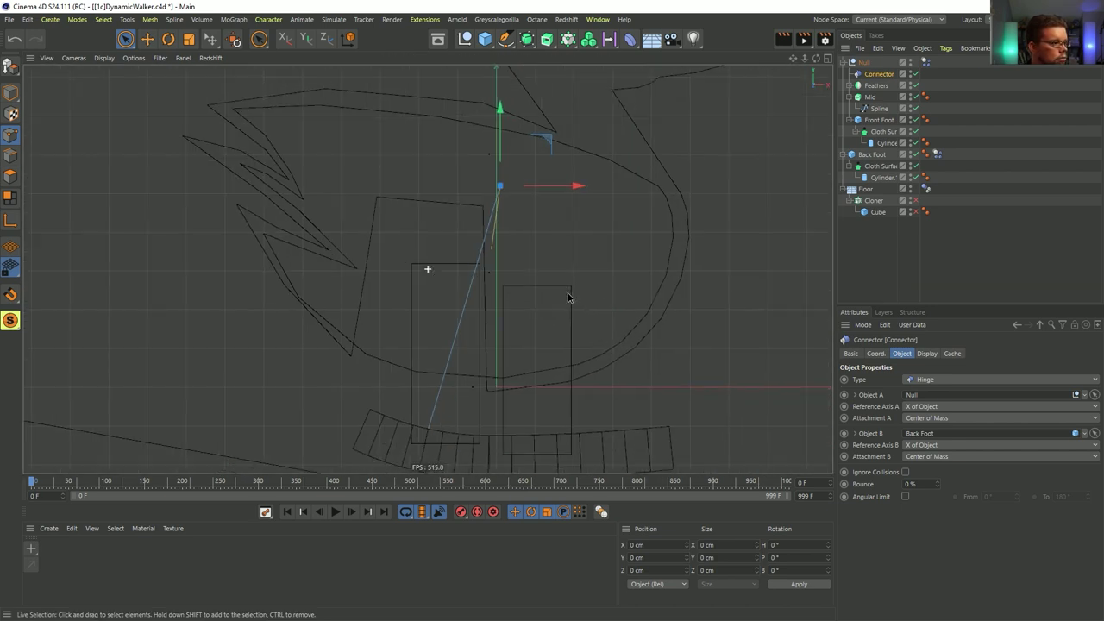
middle_click(582, 328)
middle_click(419, 213)
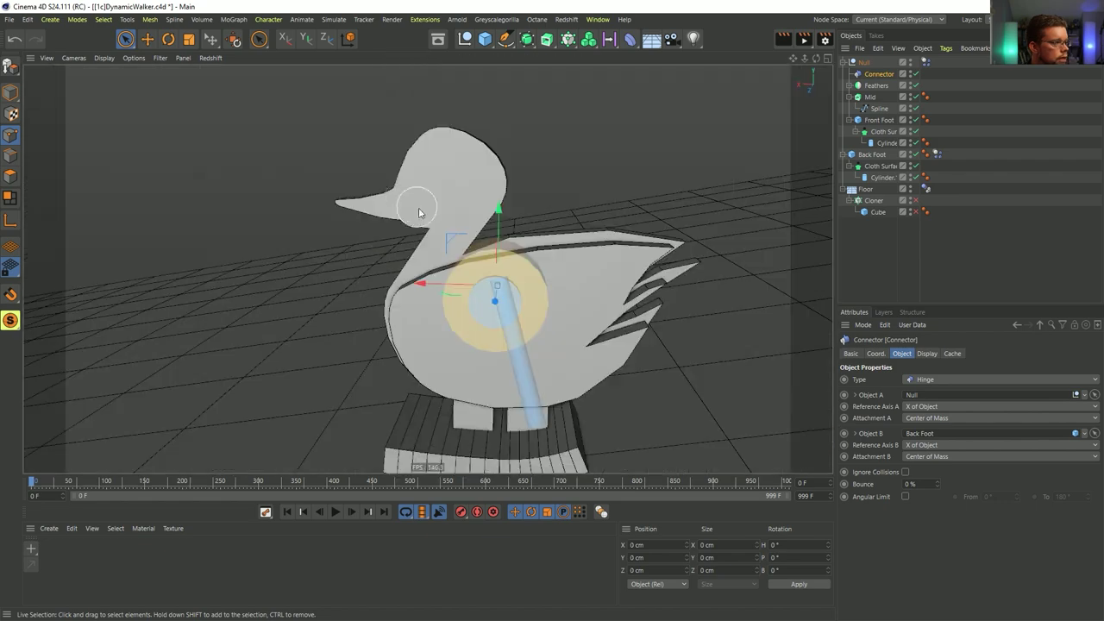
left_click(148, 39)
left_click_drag(514, 340, 548, 256)
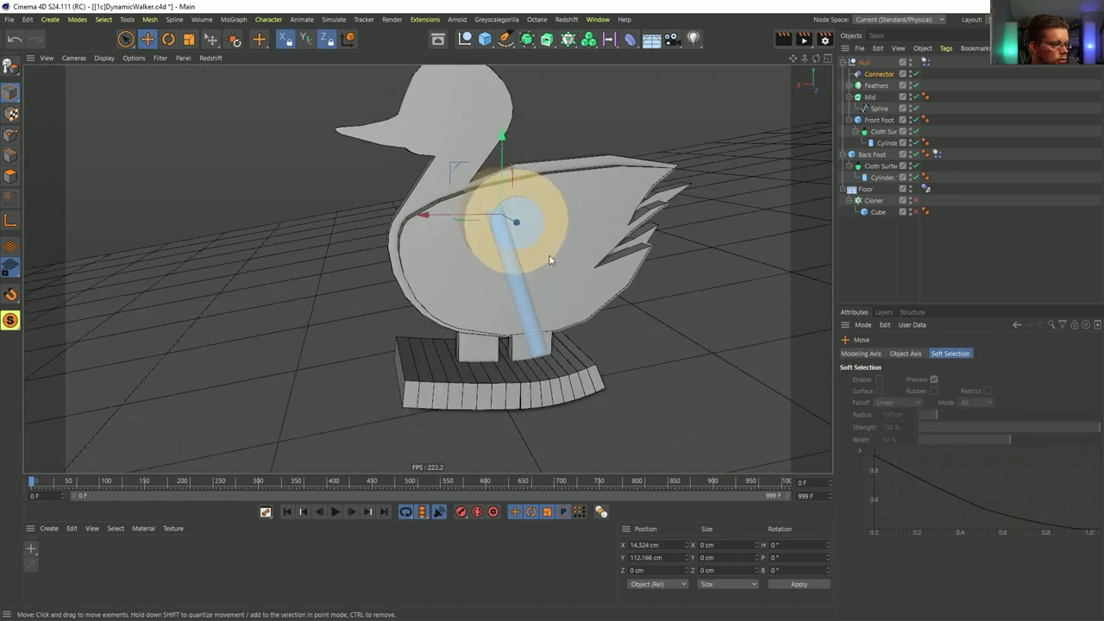
- Reduce the Height of both foot cylinders to about 147 cm
left_click(878, 176)
left_click(884, 143, "ctrl")
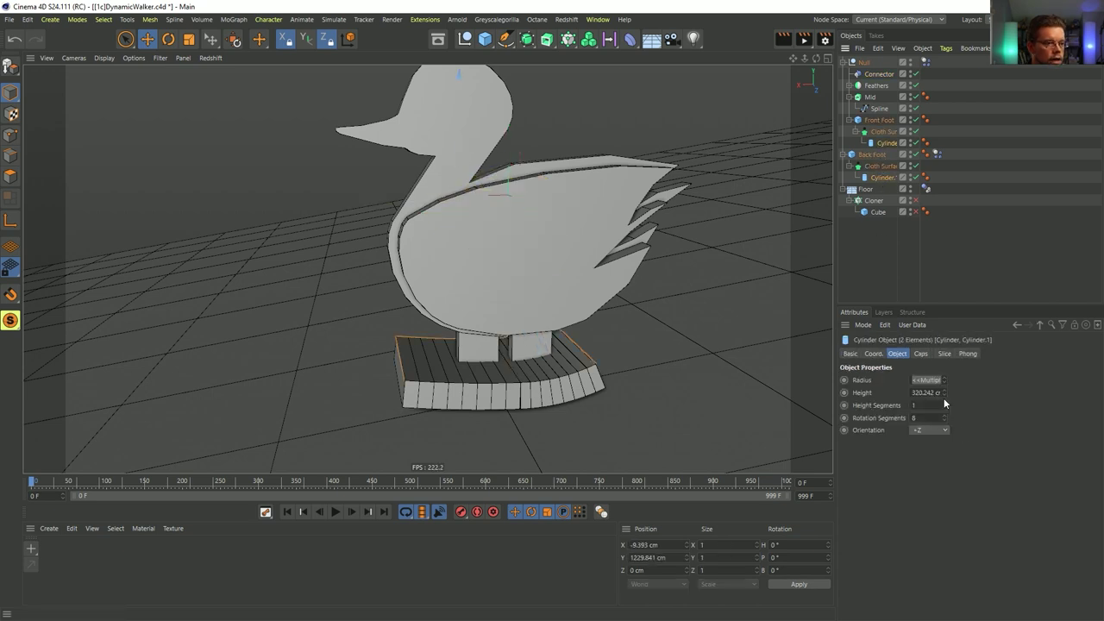
left_click_drag(945, 398, 945, 470)
- Play the simulation to check the walk with the narrower feet, and rewind to the first frame
left_click(335, 513)
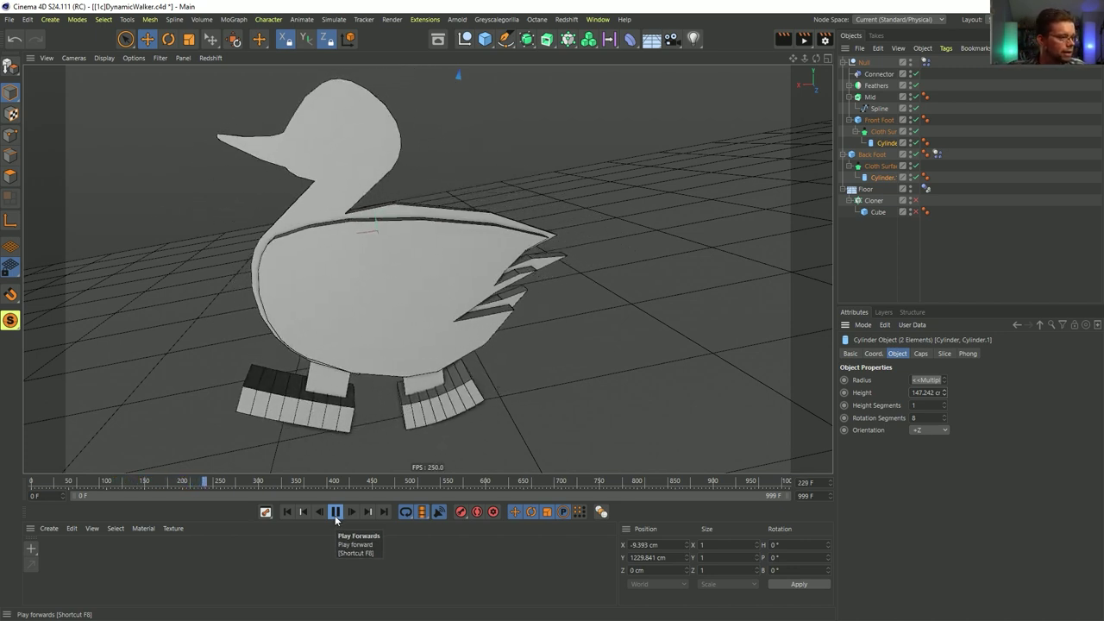
left_click(335, 514)
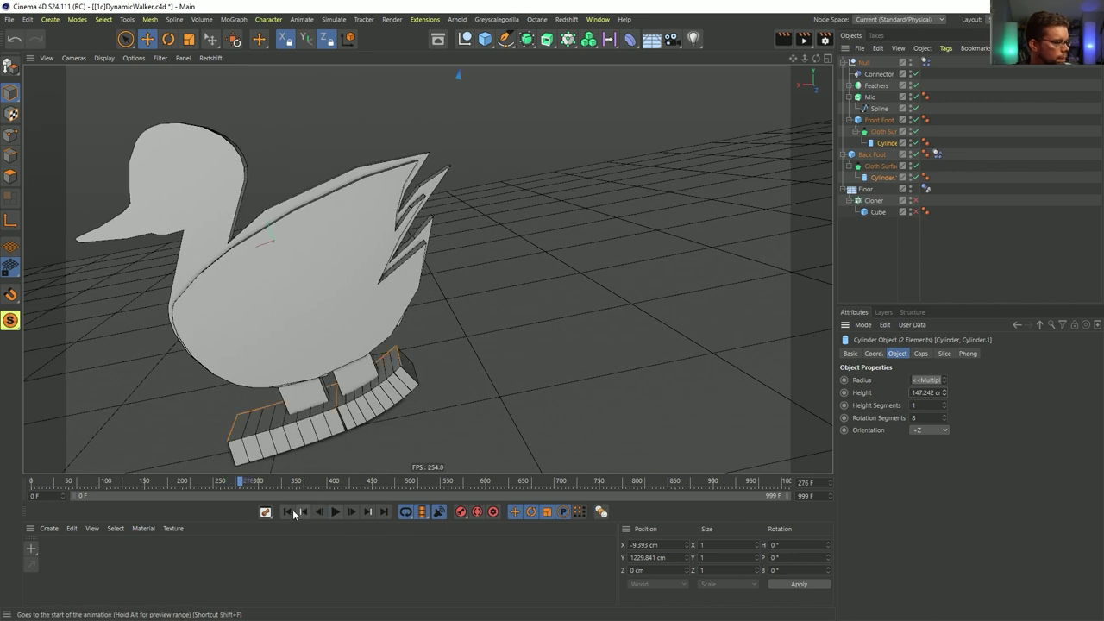
left_click(287, 511)
- Add a Cube and stretch its X size to about 2952 cm as a long ramp
scroll(560, 226, "down", 5)
left_click_drag(523, 257, 620, 316, "alt")
left_click(625, 312)
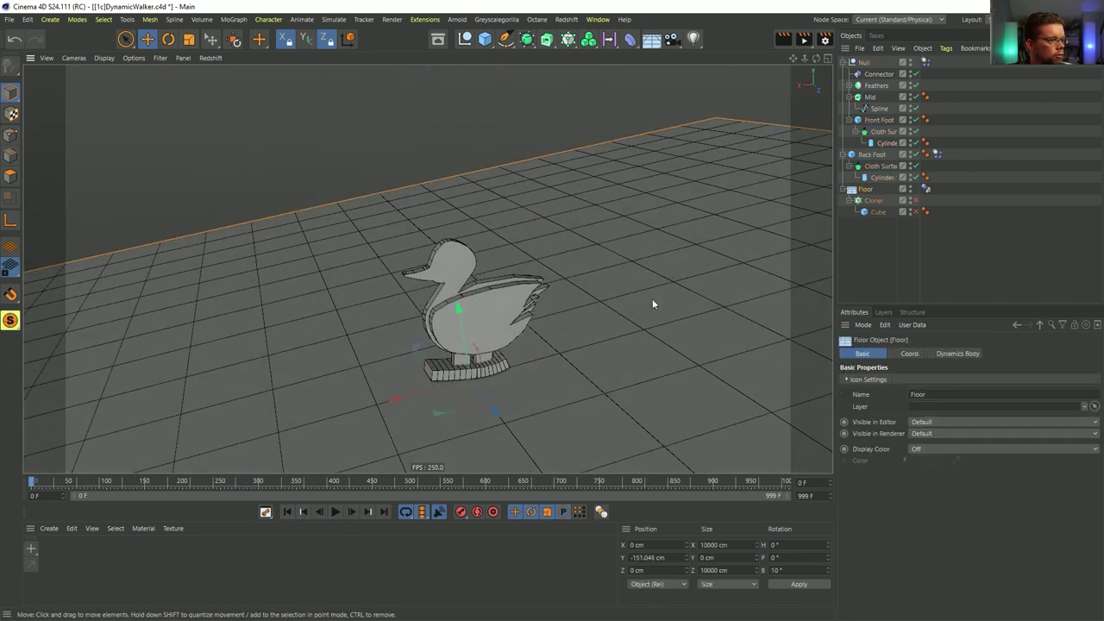
left_click(485, 39)
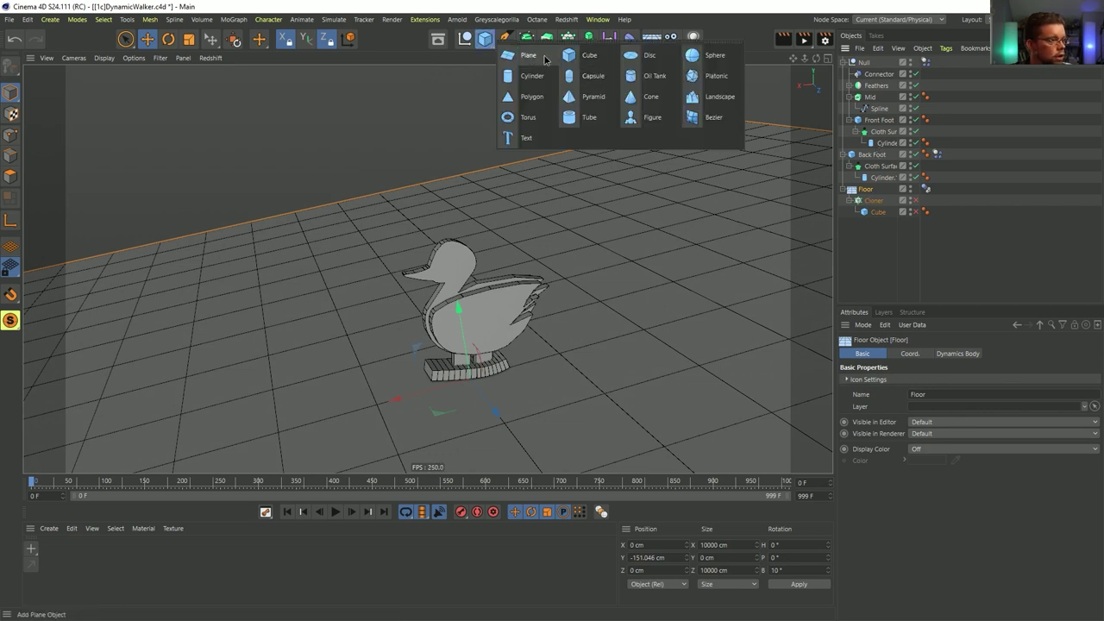
left_click(589, 57)
left_click_drag(450, 356, 166, 379)
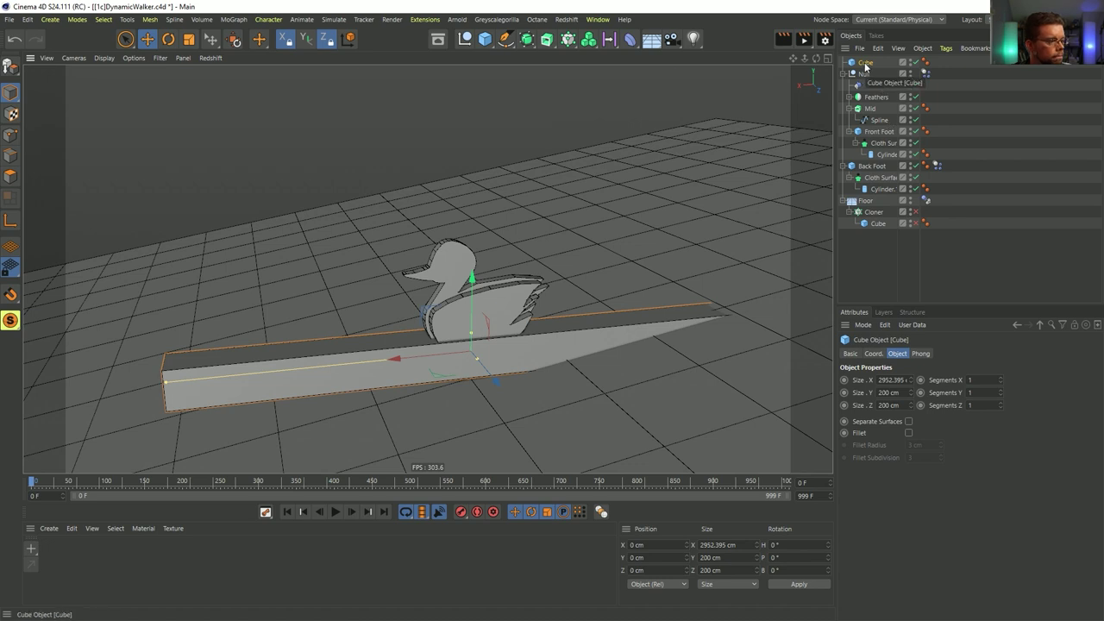
- Match the new Cube to the Floor's slope with a bank rotation of 10° and lower it beneath the duck's feet
left_click(866, 201)
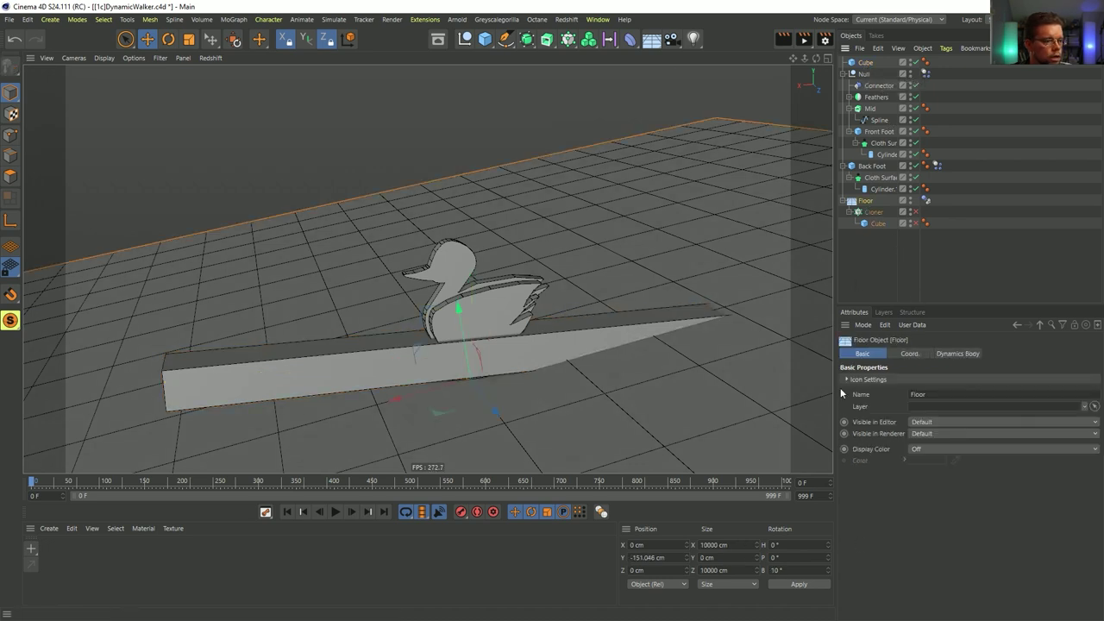
left_click(866, 63)
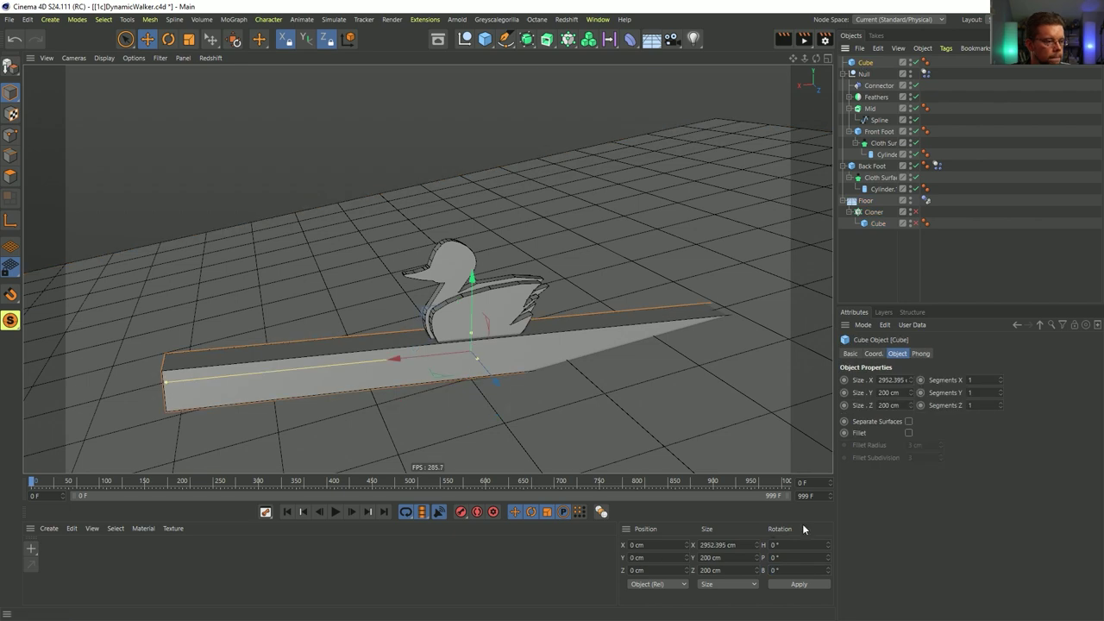
double_click(803, 571)
type("10")
left_click(790, 586)
left_click_drag(455, 283, 473, 321)
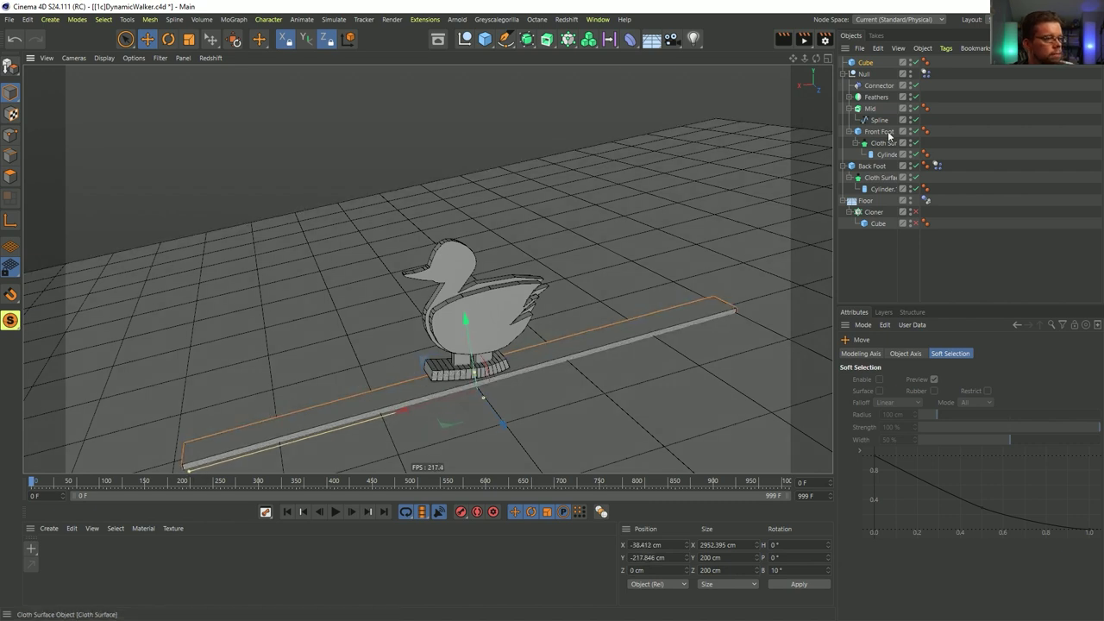
- Make the ramp Cube editable and switch to Point mode in the front view
left_click(865, 65)
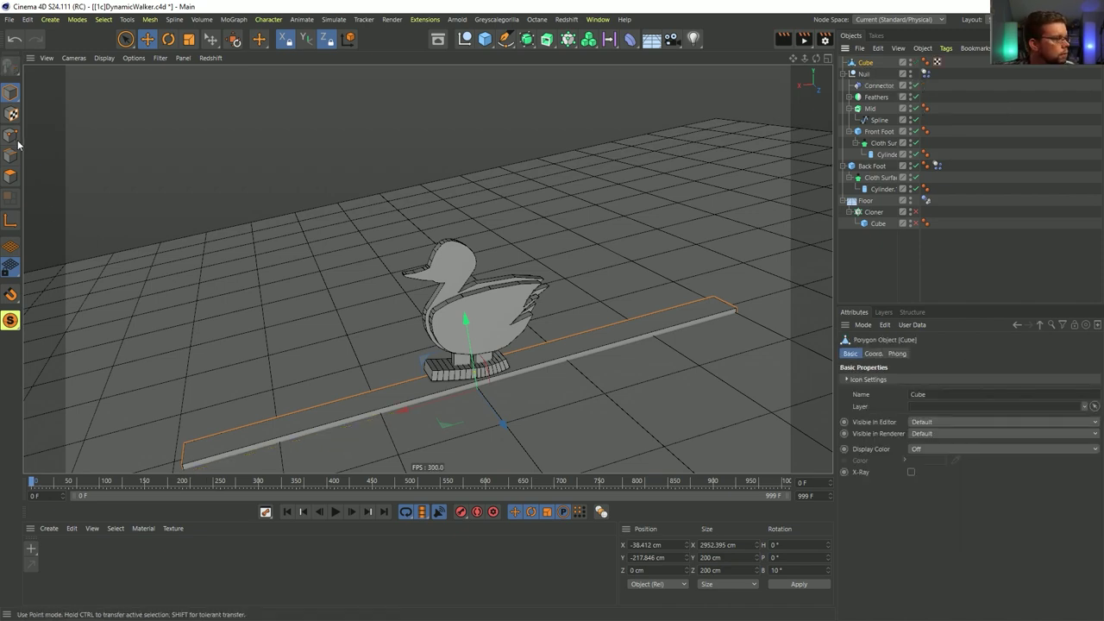
middle_click(501, 344)
middle_click(585, 367)
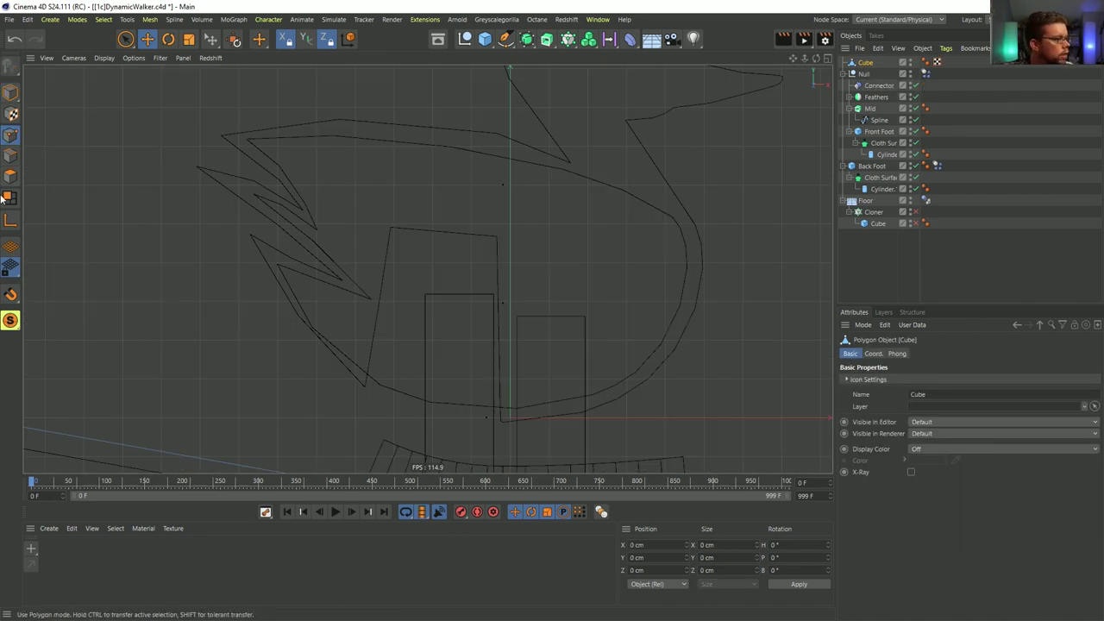
- Zero the bank rotation of only the ramp Cube's axis, leaving its geometry sloped, and return to Point mode
left_click(10, 223)
scroll(552, 233, "down", 5)
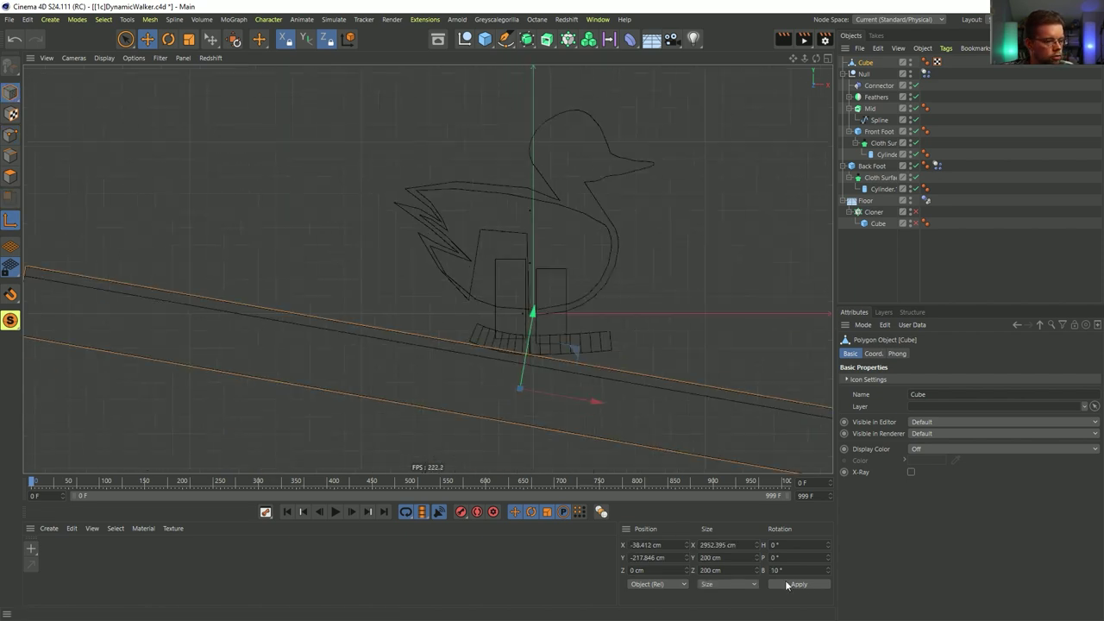
key("Return")
left_click(10, 136)
- Try setting the Y position of the point at the ramp's lower uphill corner to 0 cm, and undo it
scroll(552, 259, "down", 5)
middle_click_drag(555, 315, 501, 303, "alt")
key("space")
left_click(311, 281)
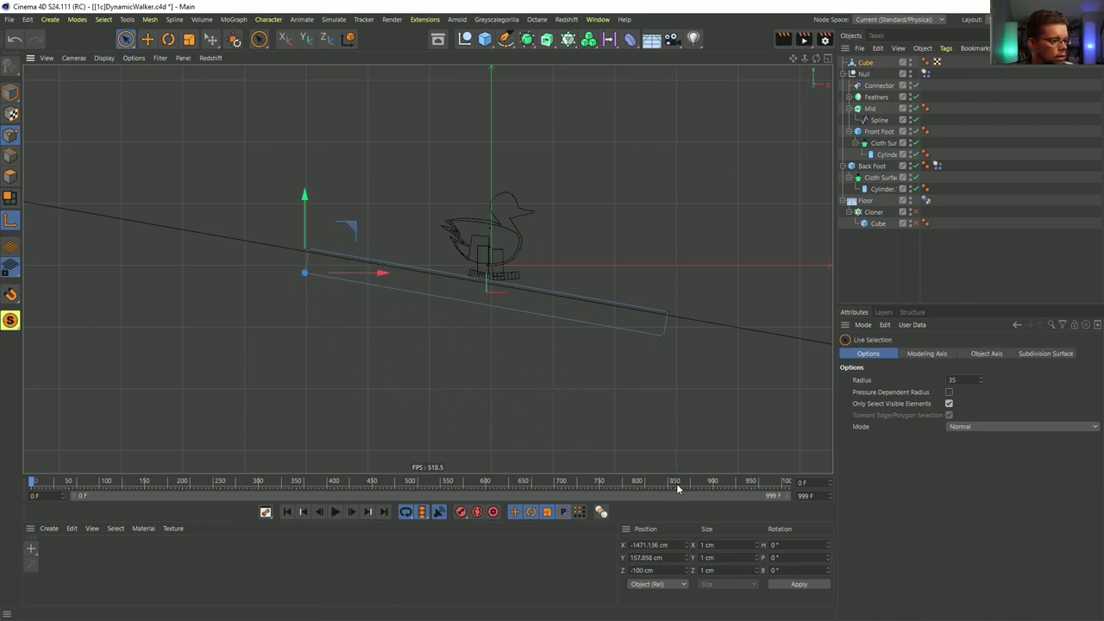
type("0")
key("Return")
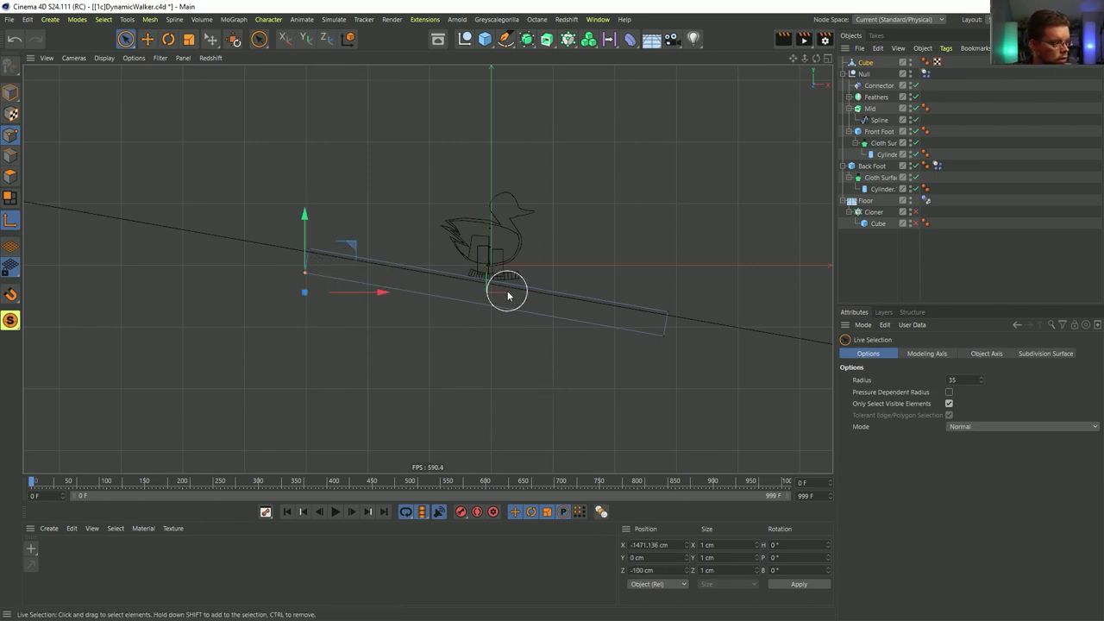
key("ctrl+z")
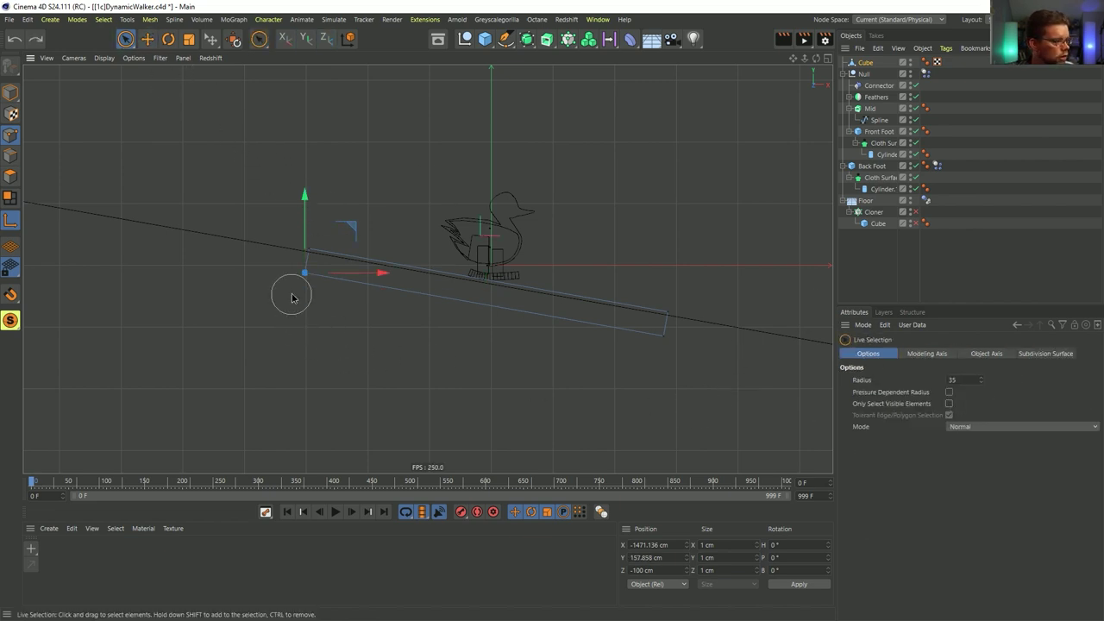
- Select all of the ramp's bottom points and flatten them to one level by scaling them to zero in Y
key("ctrl+a")
key("t")
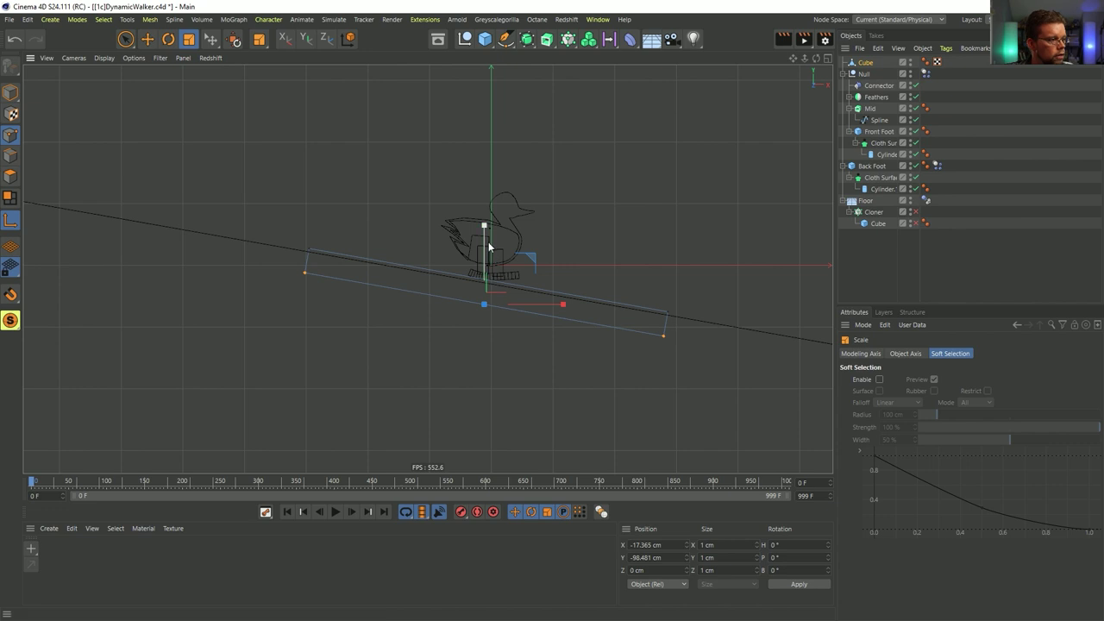
left_click_drag(488, 315, 489, 315)
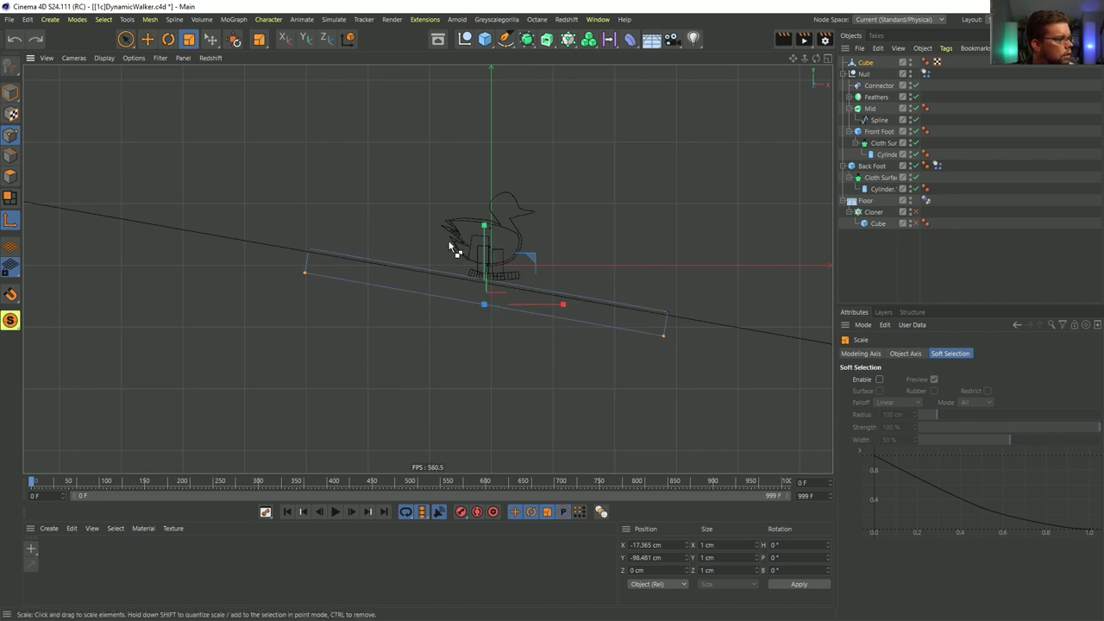
left_click_drag(484, 227, 488, 304)
- Move the ramp's flattened bottom points to Y -157.858 cm, level with its top downhill points
key("e")
key("x")
key("z")
left_click_drag(483, 249, 485, 263)
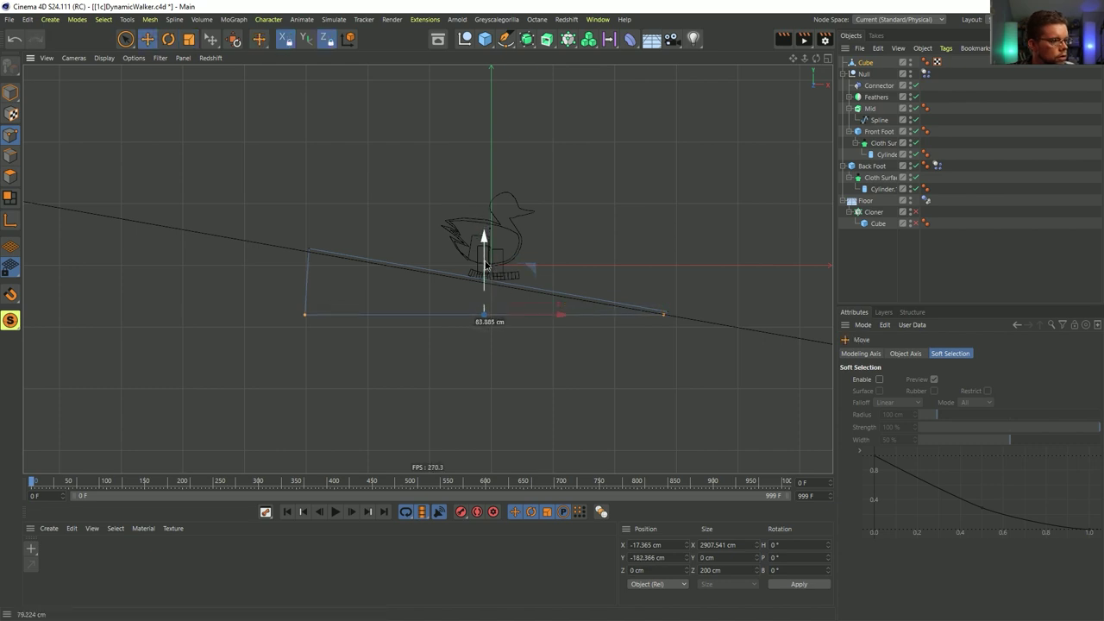
scroll(588, 307, "up", 4)
left_click_drag(344, 263, 342, 255)
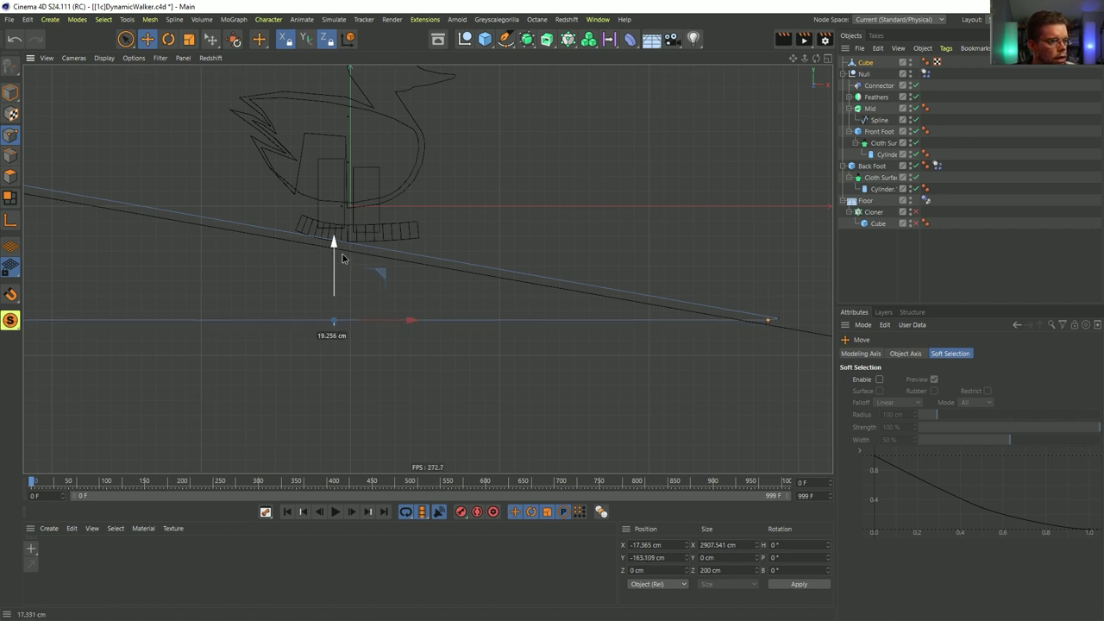
key("9")
left_click(790, 313)
left_click(799, 311)
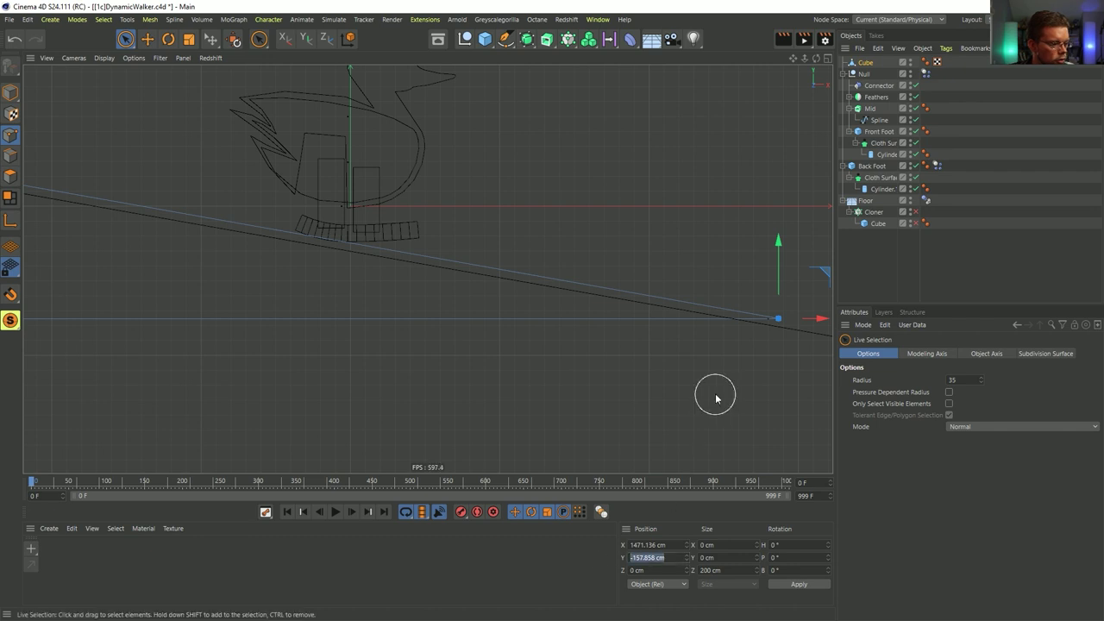
middle_click_drag(393, 303, 572, 301, "alt")
left_click(151, 325, "shift")
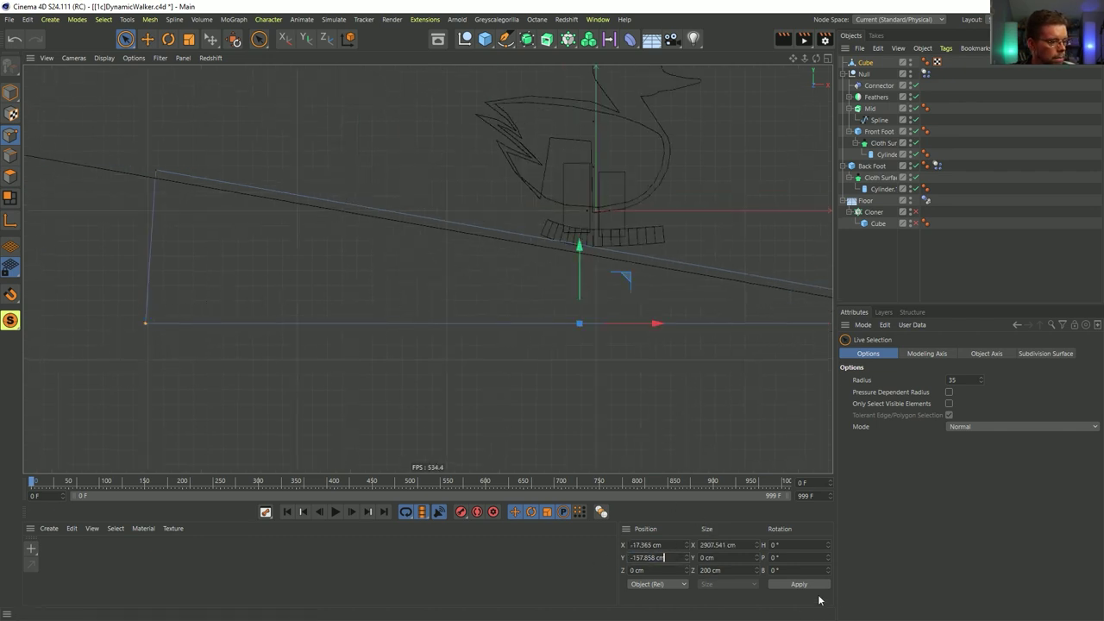
- Try to disconnect the two bottom points at the ramp's downhill tip
middle_click_drag(732, 330, 507, 349, "alt")
left_click(768, 352)
right_click(763, 351)
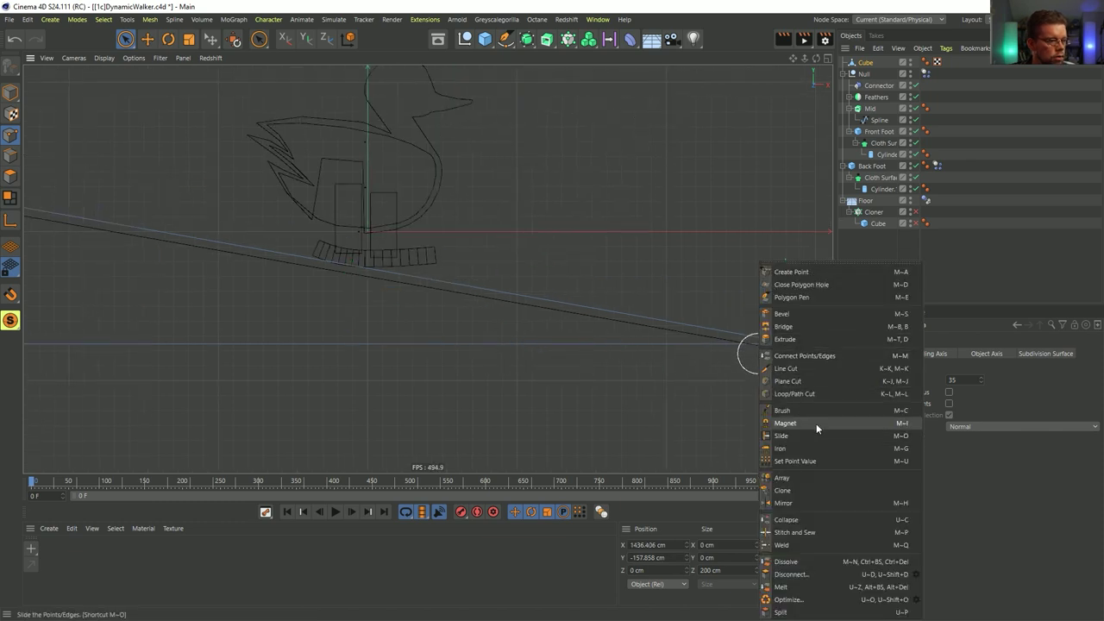
left_click(792, 574)
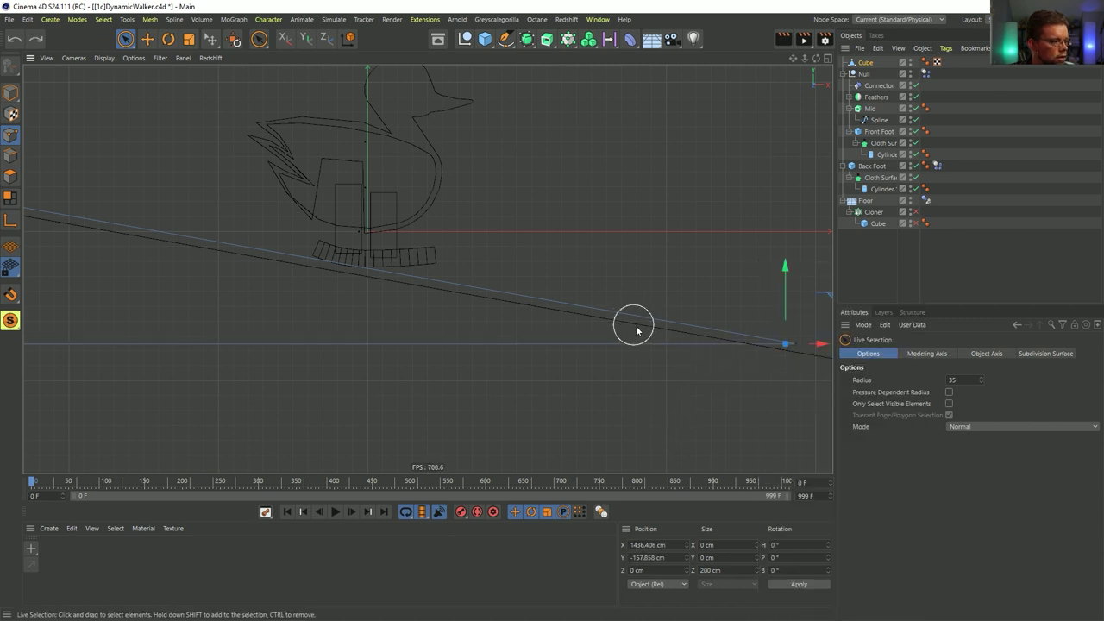
right_click(763, 373)
left_click(535, 288)
- Make the ramp's uphill end vertical by scaling its points to zero width in X with the modeling axis X at 100%
middle_click(458, 265)
middle_click(358, 235)
middle_click_drag(466, 294, 511, 236, "alt")
middle_click_drag(717, 273, 578, 283, "alt")
middle_click(637, 295)
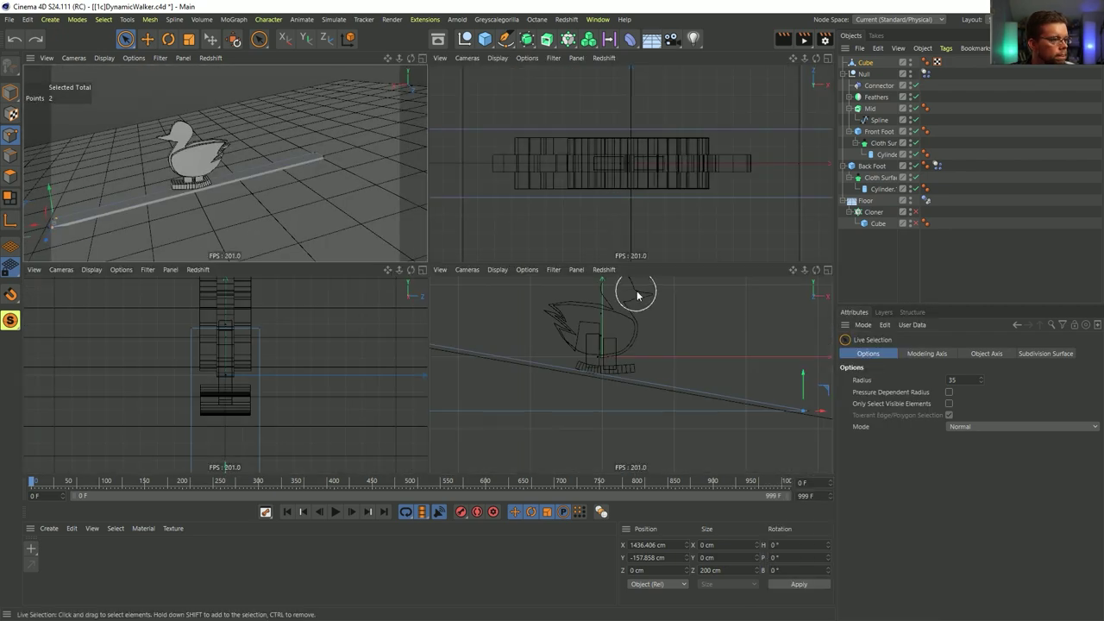
middle_click(599, 344)
scroll(558, 315, "down", 4)
scroll(661, 345, "up", 5)
key("e")
key("space")
left_click_drag(636, 232, 624, 395)
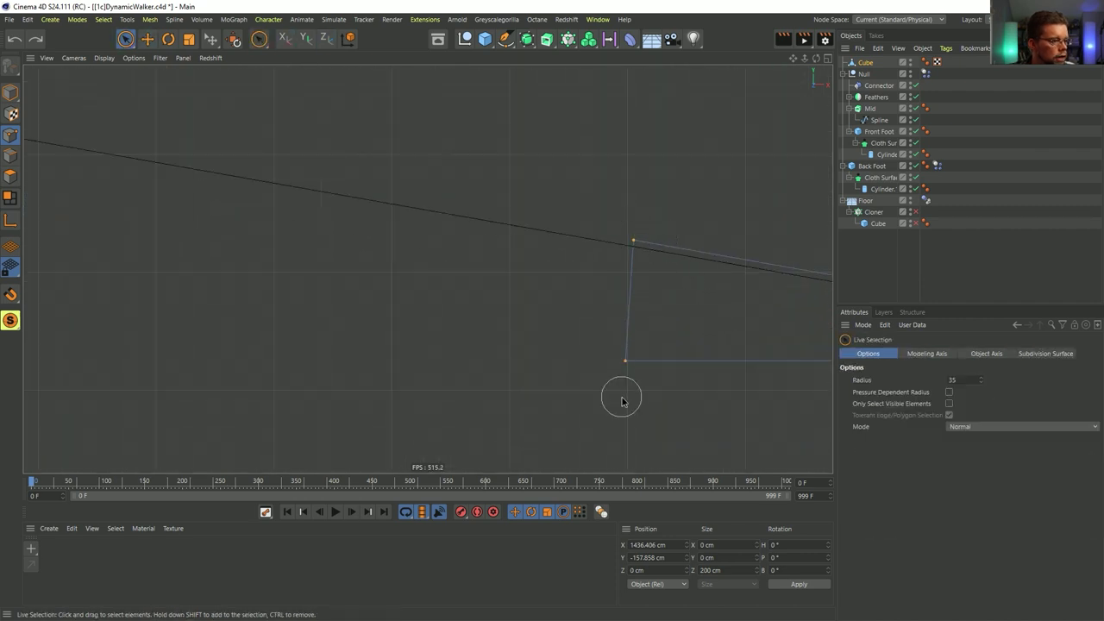
key("t")
left_click(862, 353)
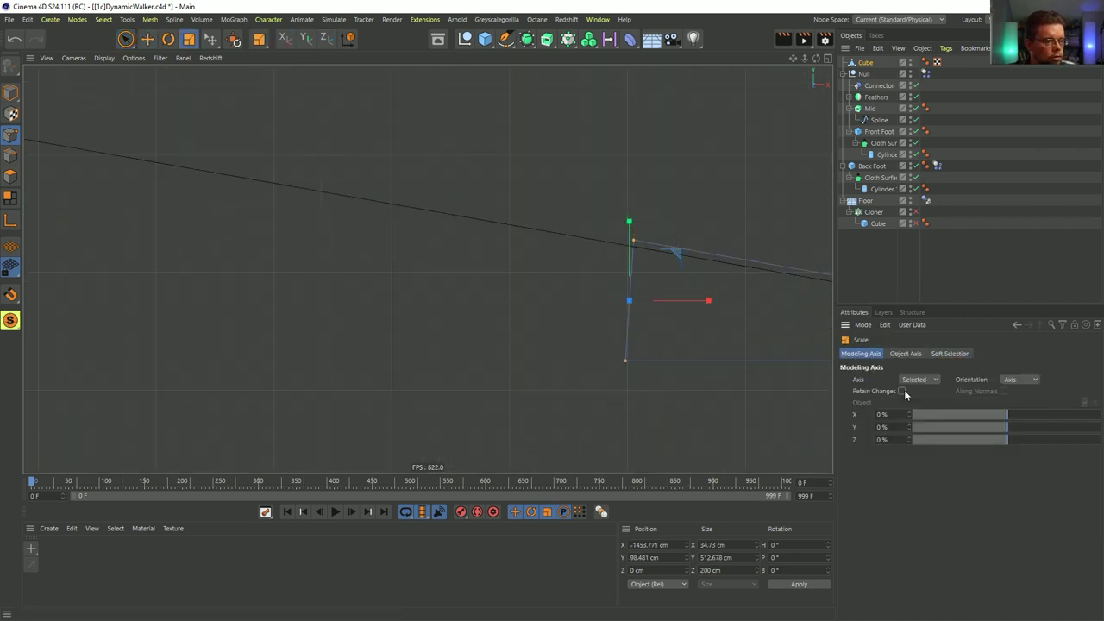
left_click_drag(986, 418, 1100, 416)
left_click_drag(713, 302, 633, 314)
- Move the Floor's Dynamics Body tag onto the ramp Cube and rename the Cube as Ramp
middle_click(633, 314)
middle_click(328, 201)
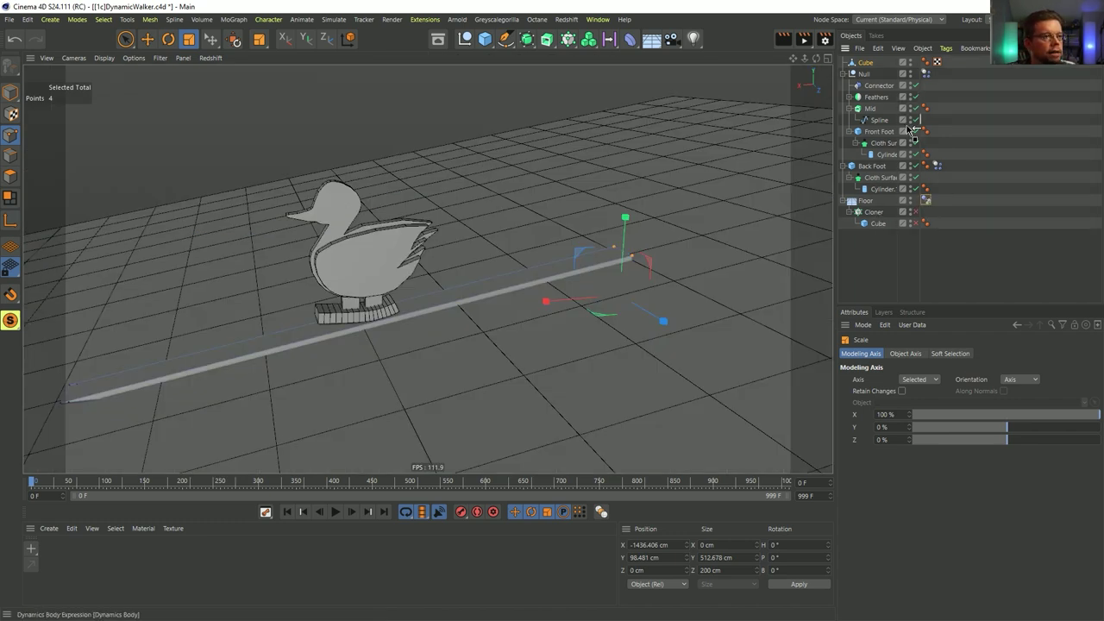
double_click(866, 62)
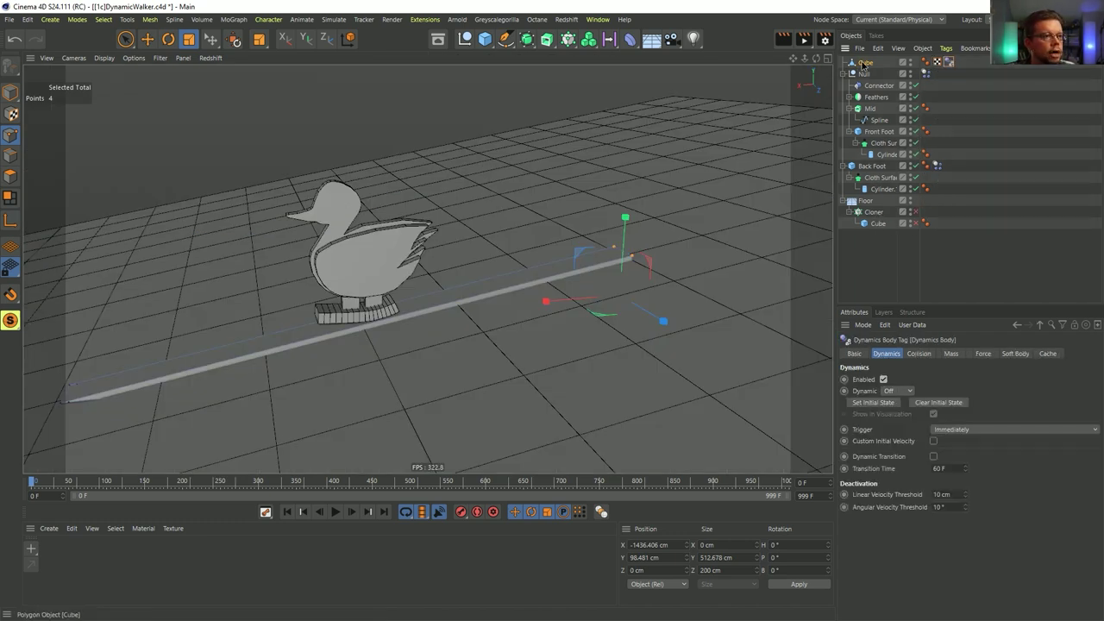
type("Ramp")
key("Return")
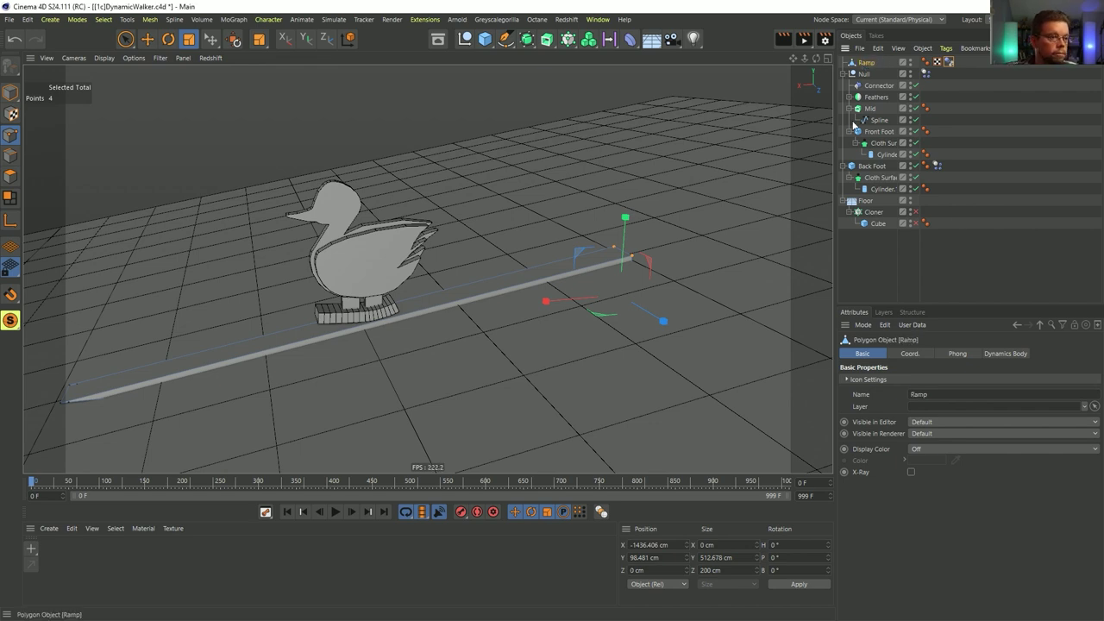
- Delete the old Floor together with its disabled Cloner
left_click(862, 201)
key("Delete")
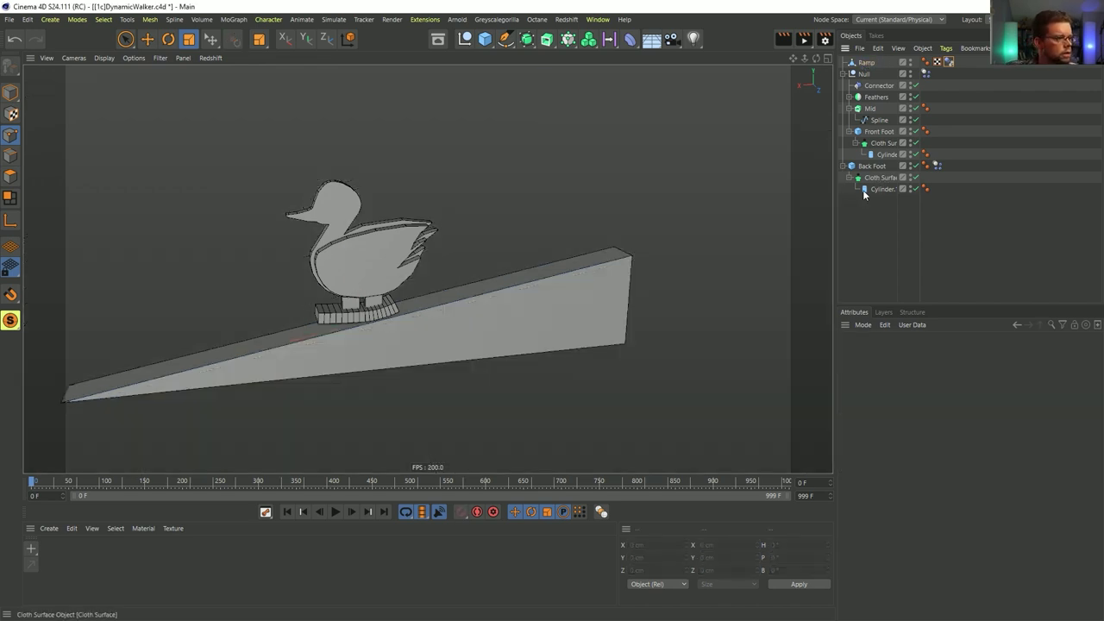
middle_click_drag(512, 327, 661, 318, "alt")
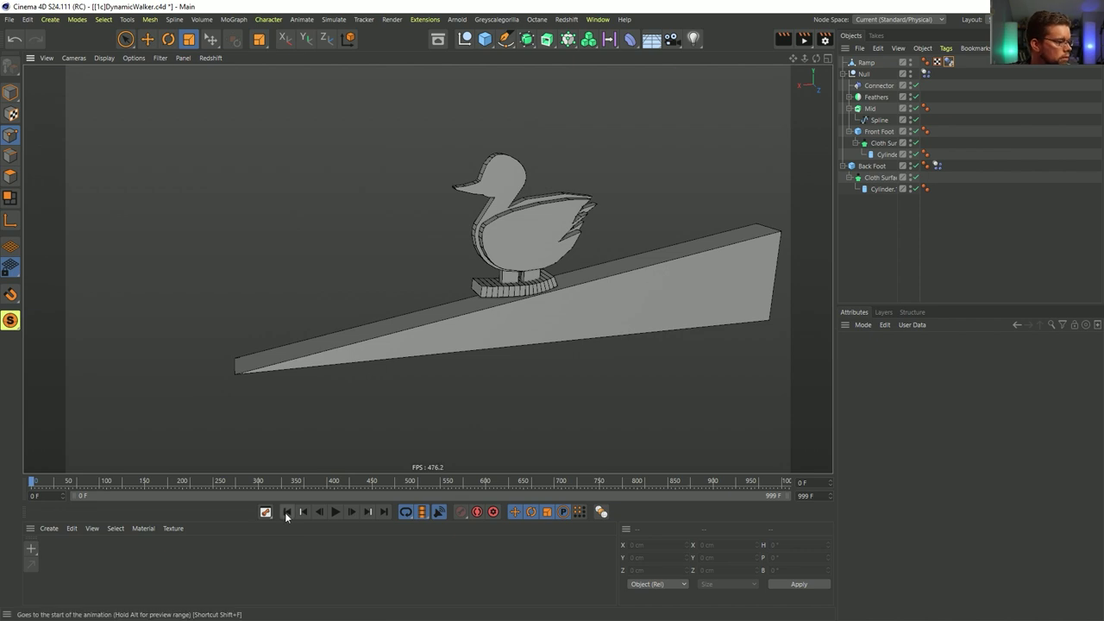
- Group the duck's Null under a new parent Null and lower only the parent's axis to the soles, at about Y -119 cm
left_click(863, 73)
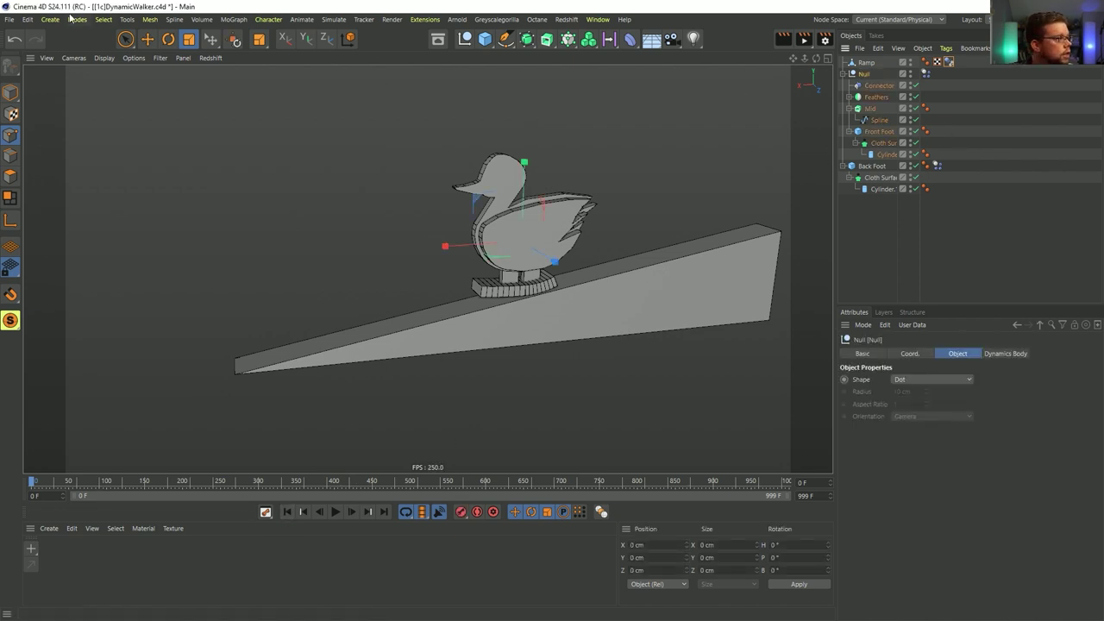
key("alt+g")
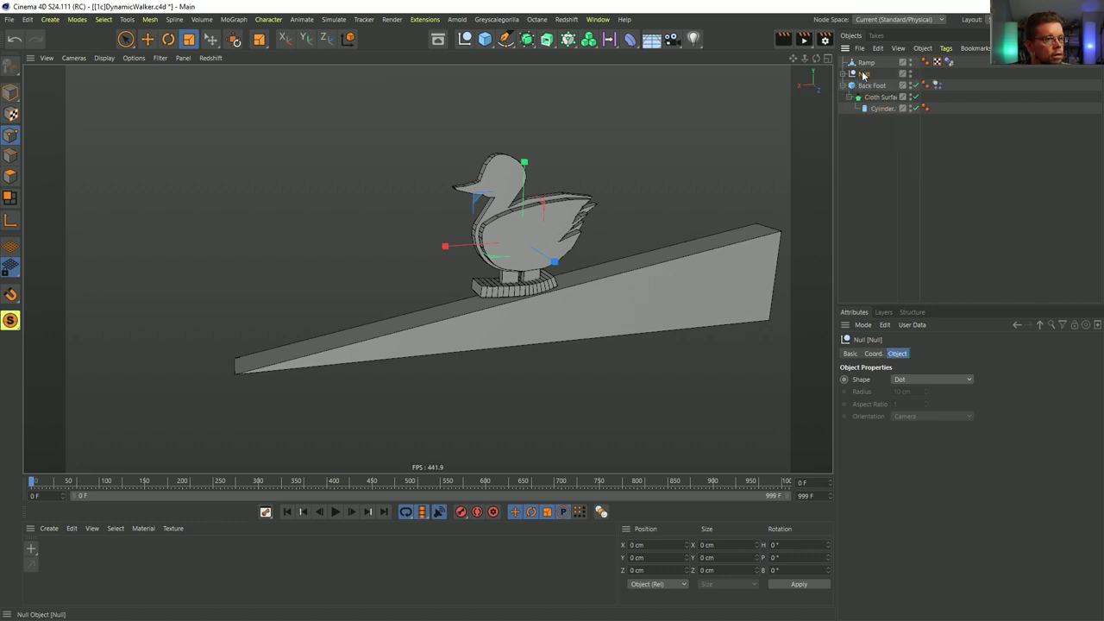
middle_click(641, 325)
middle_click(636, 324)
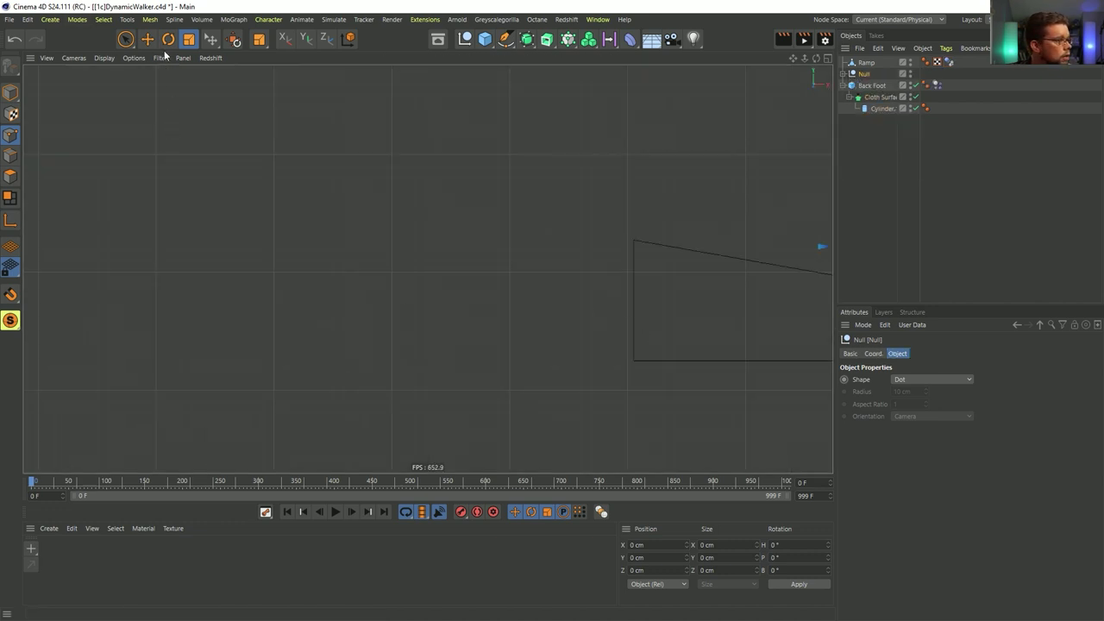
key("e")
middle_click_drag(740, 224, 544, 224, "alt")
scroll(598, 258, "down", 6)
scroll(611, 256, "up", 10)
middle_click_drag(611, 256, 248, 340, "alt")
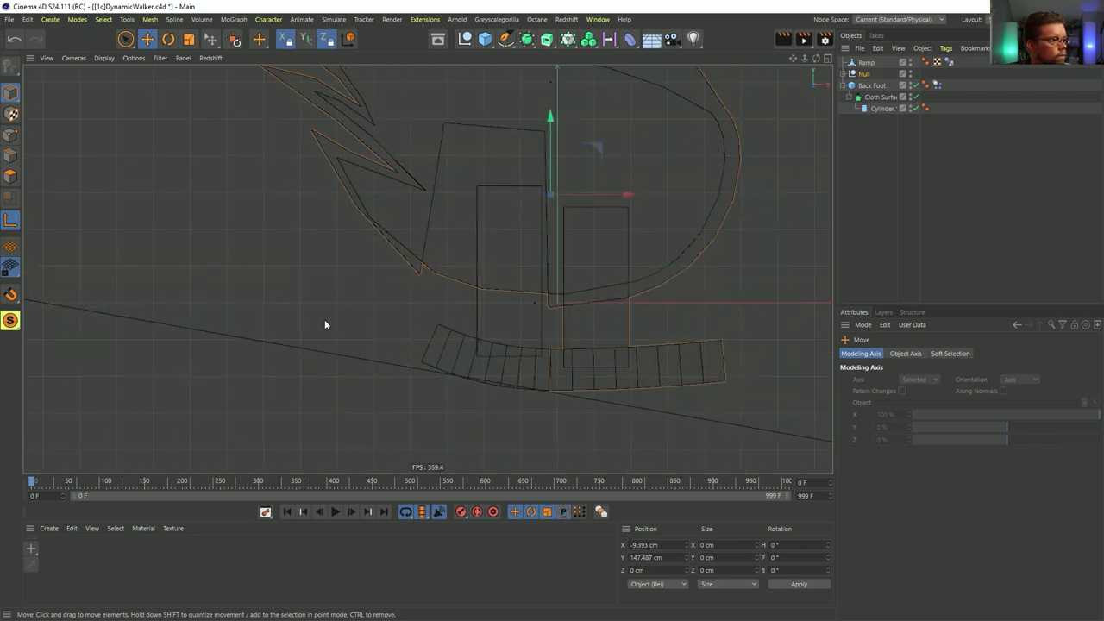
left_click_drag(552, 150, 535, 337)
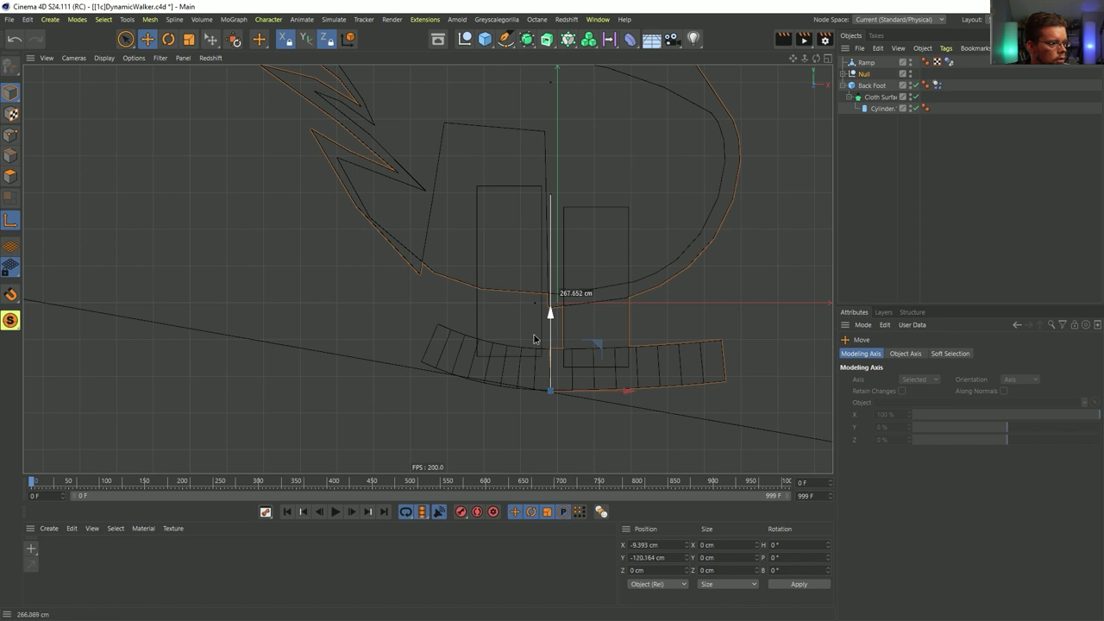
- Nest Back Foot inside the new parent Null and rename the inner Null as Body
key("F1")
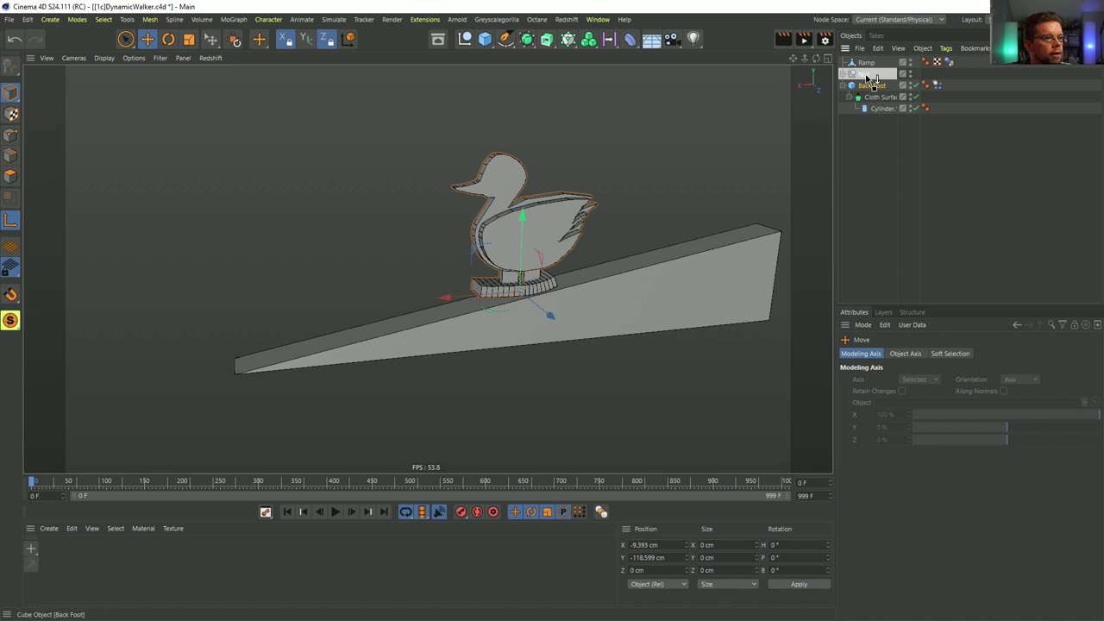
left_click_drag(868, 79, 868, 76)
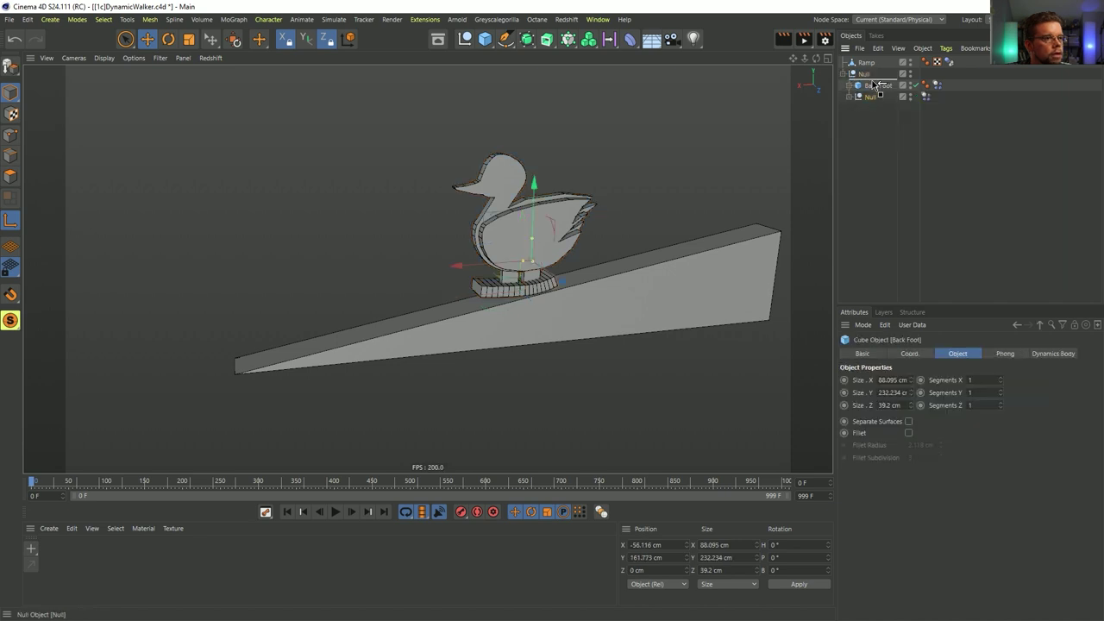
double_click(874, 85)
type("Body")
key("Return")
- Rename the parent Null as Duck and save the project
left_click(866, 73)
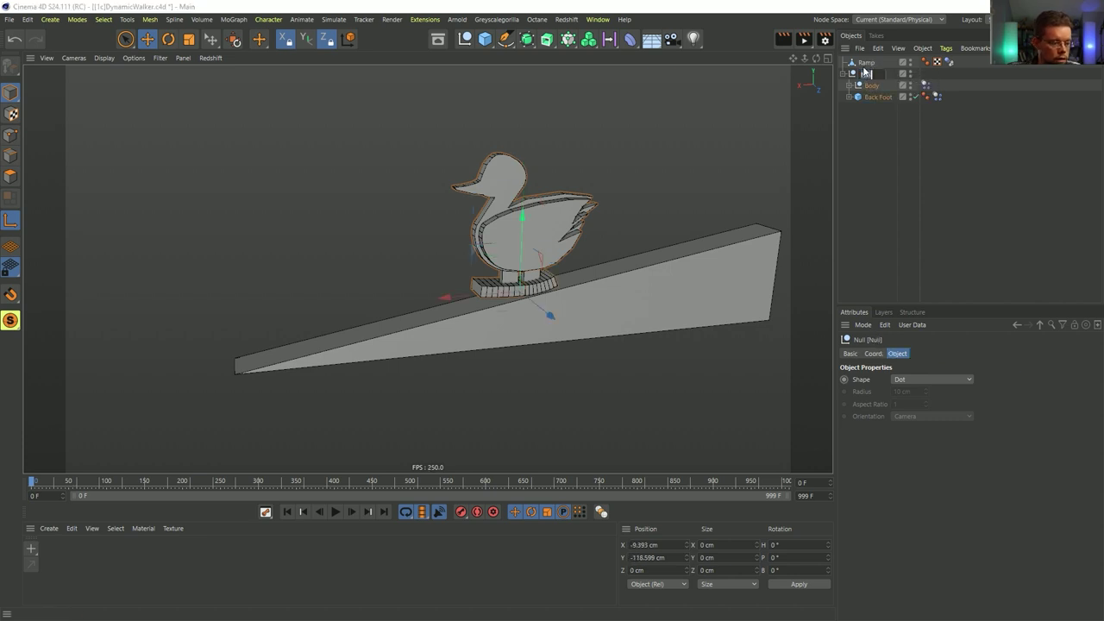
type("Duck")
key("Return")
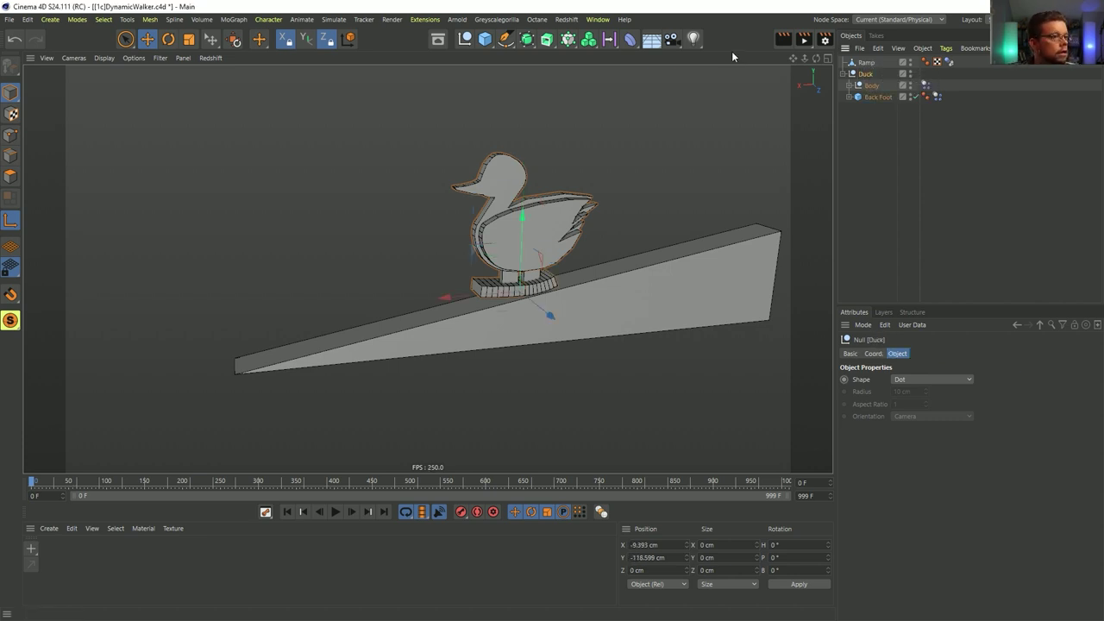
key("ctrl+s")
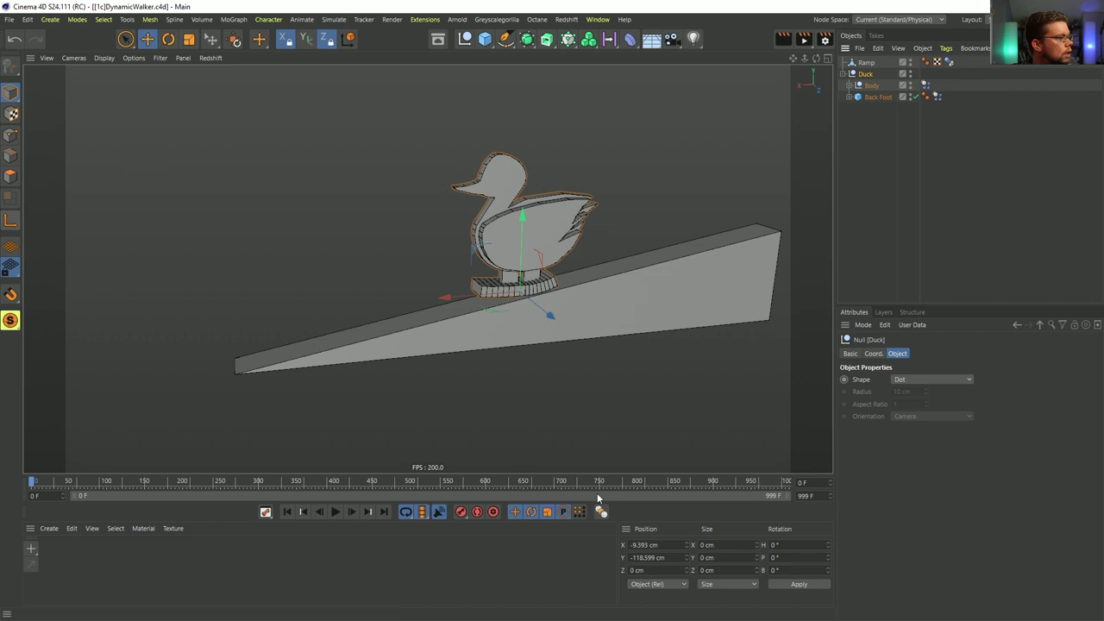
- Move the Duck to the ramp's uphill end, about X -1349 cm and Y 129 cm, and play the simulation to check the walk
left_click(867, 63)
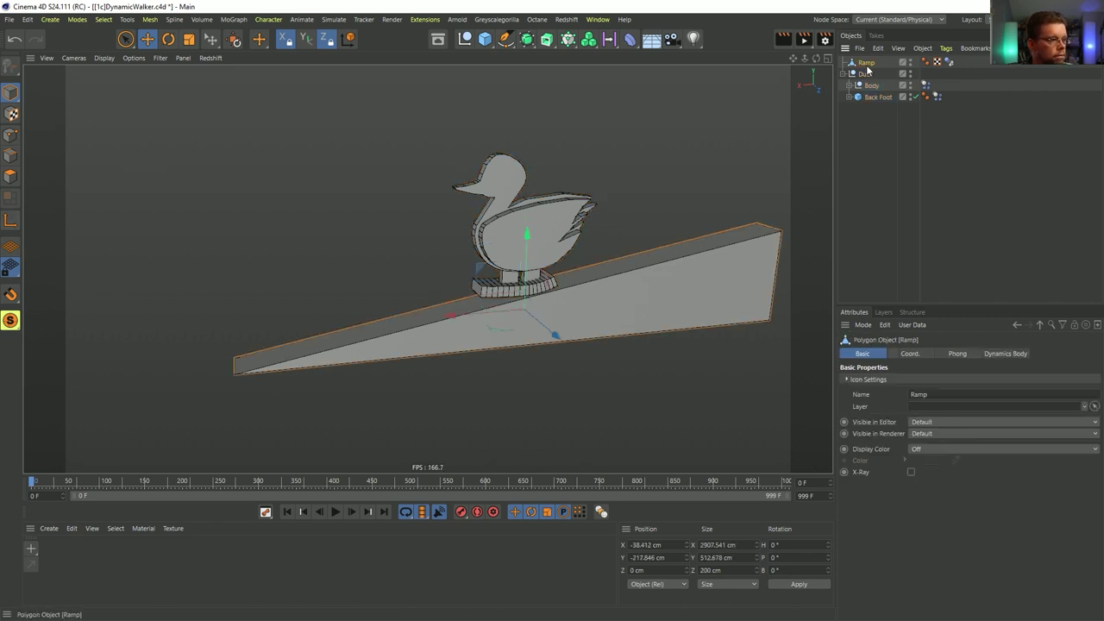
left_click(864, 75)
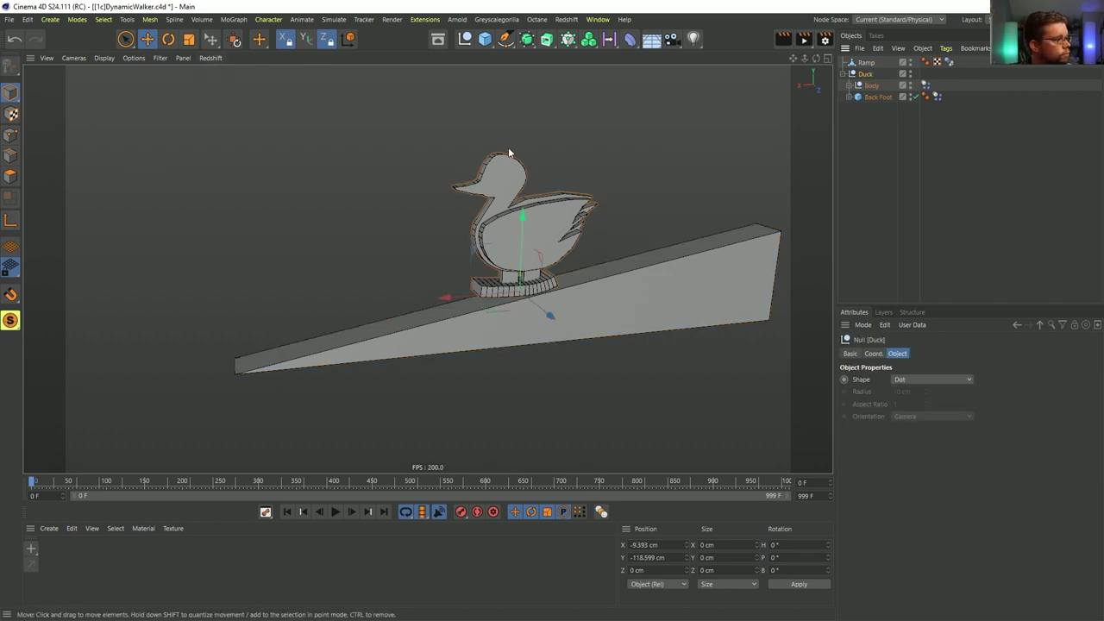
left_click_drag(540, 284, 715, 186)
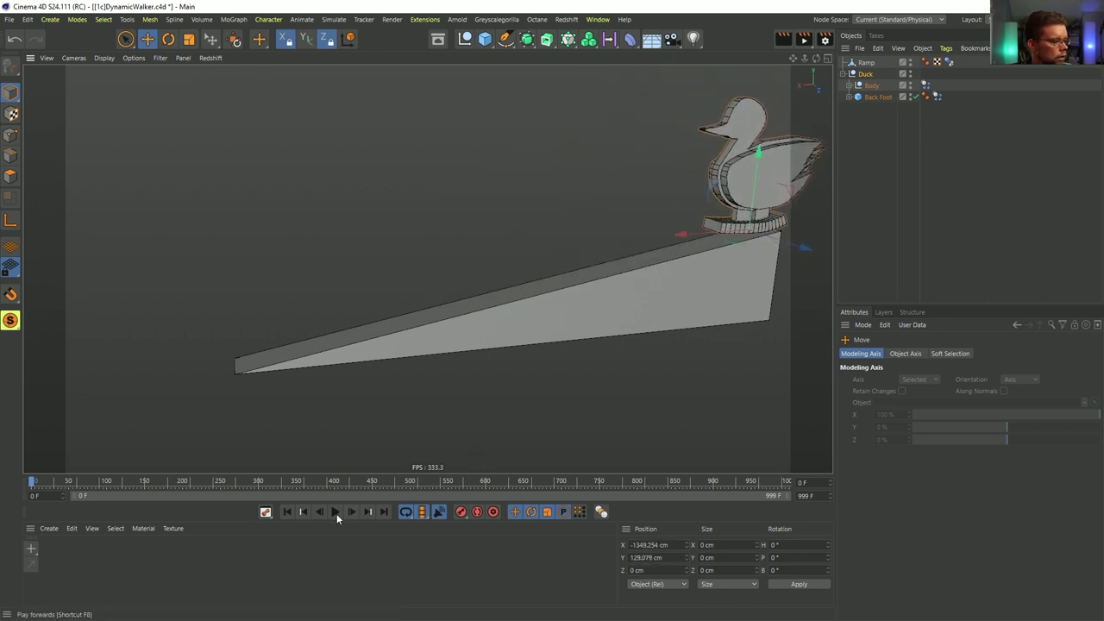
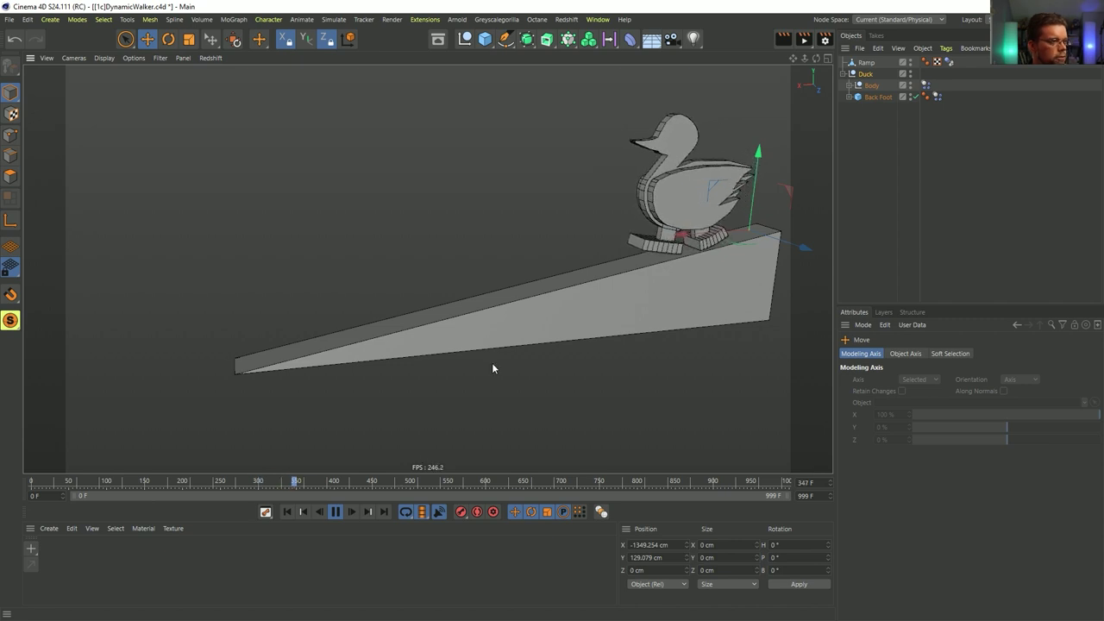
left_click_drag(556, 326, 529, 342, "alt")
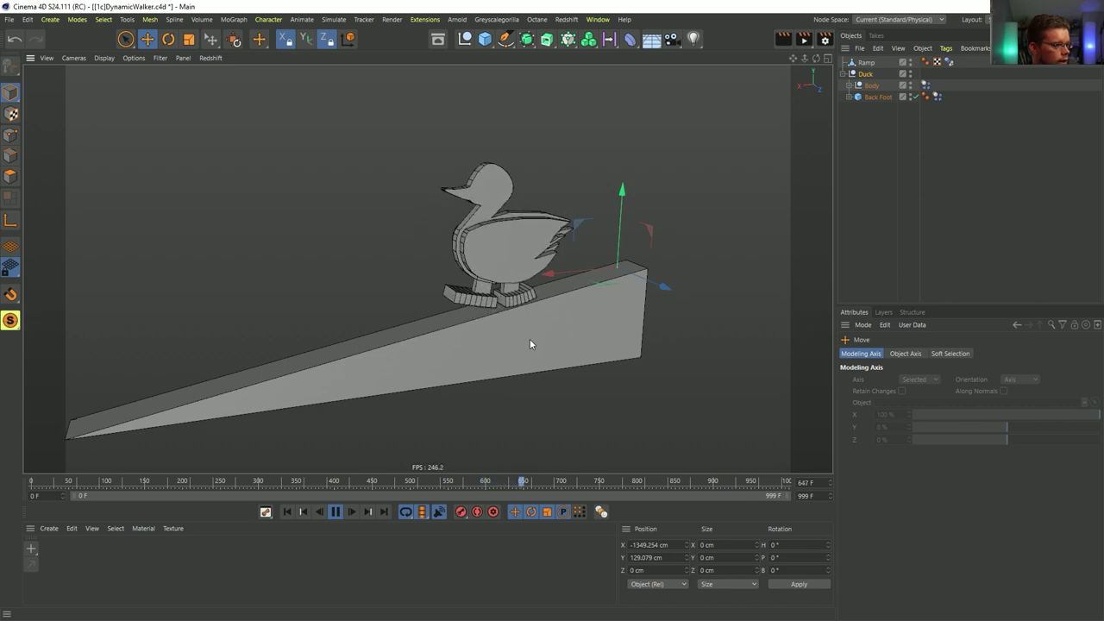
- Stop and rewind the simulation, add a Figure primitive as a size reference, replay briefly, and reset the Figure to the world origin
left_click(336, 512)
left_click(287, 512)
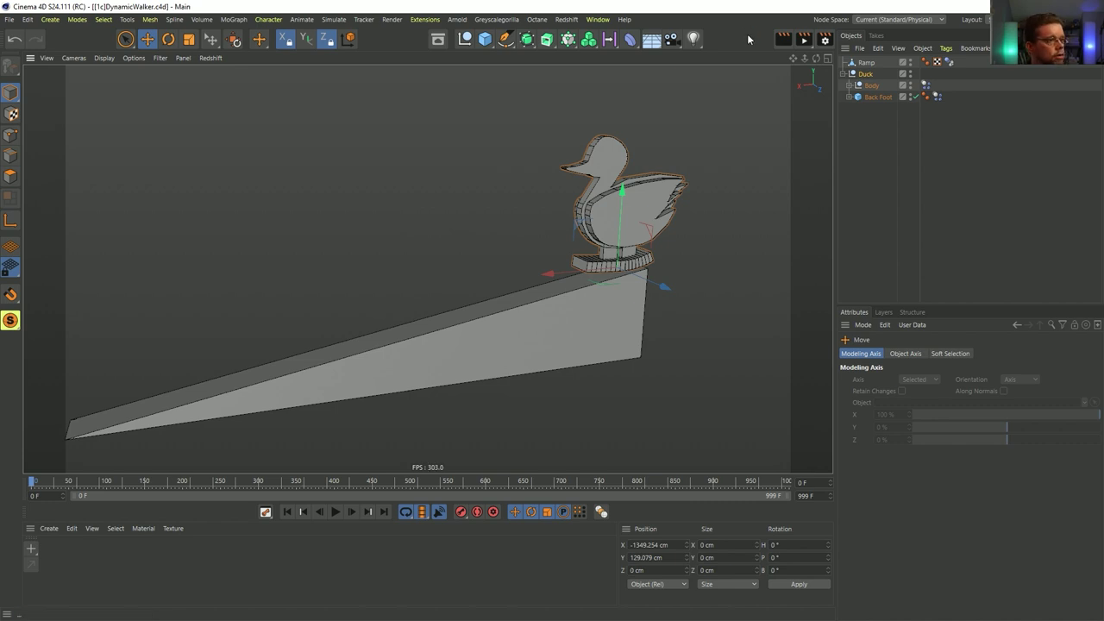
left_click(471, 44)
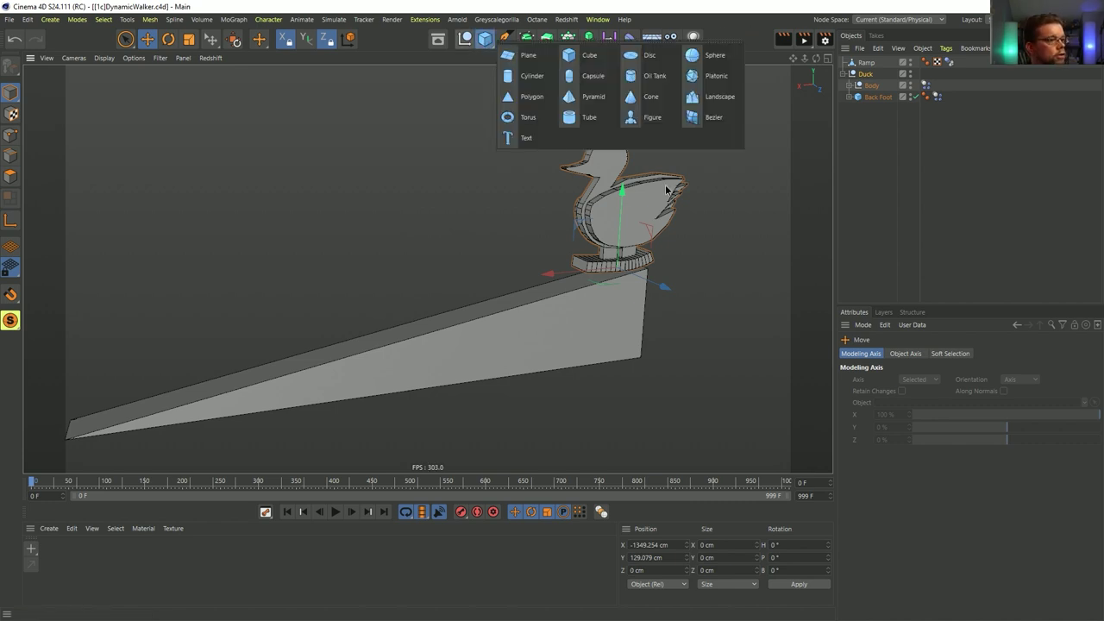
left_click(644, 119)
left_click_drag(371, 313, 481, 255, "alt")
left_click(335, 511)
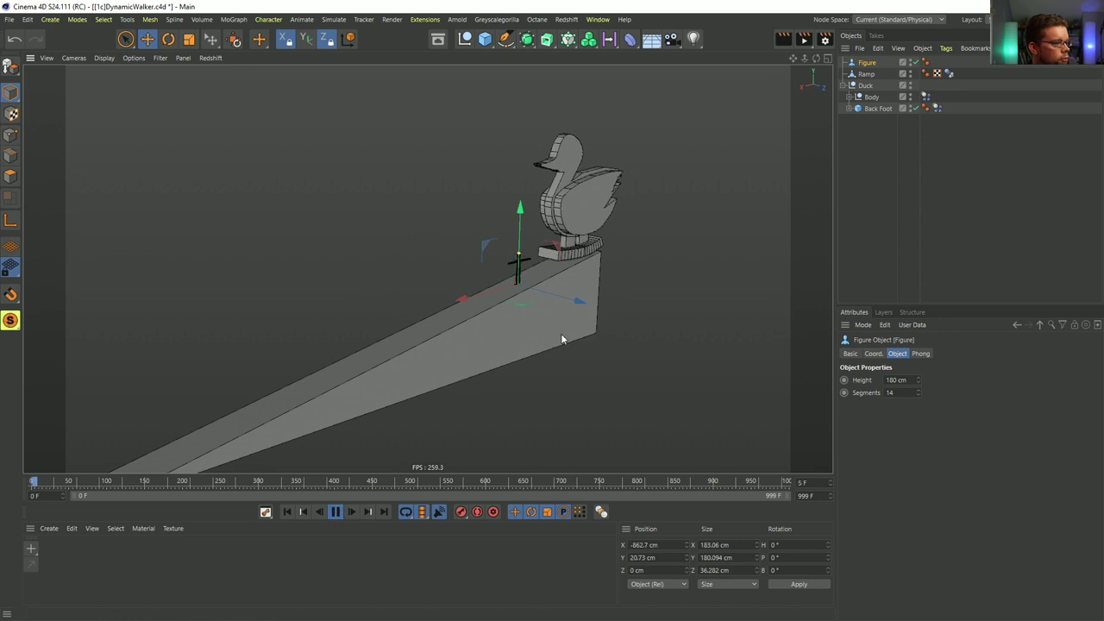
left_click(334, 511)
left_click(287, 512)
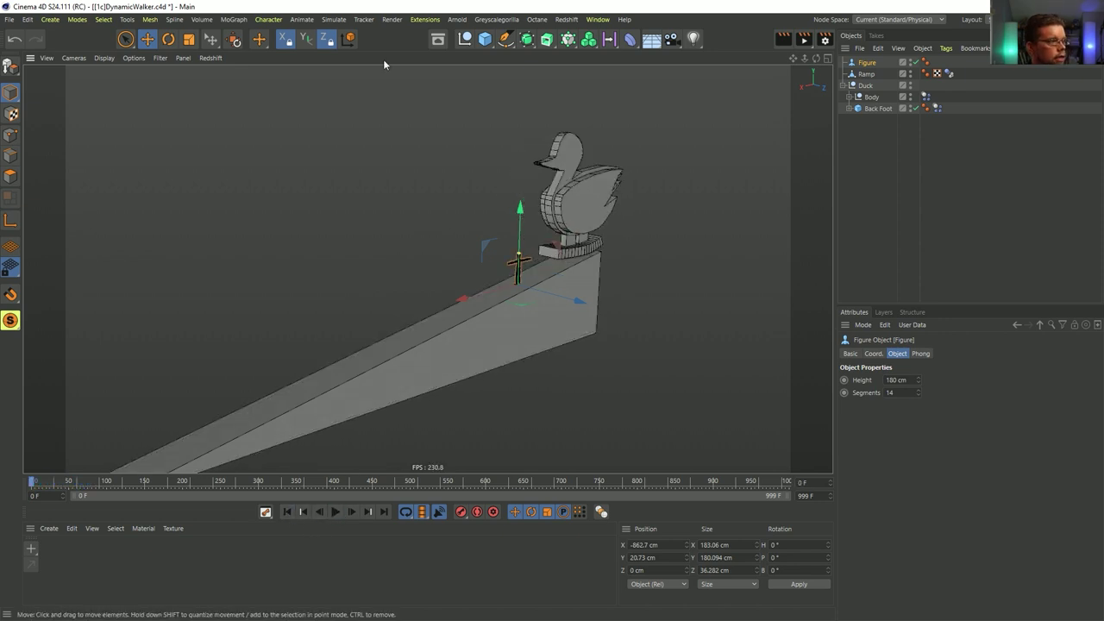
left_click(258, 43)
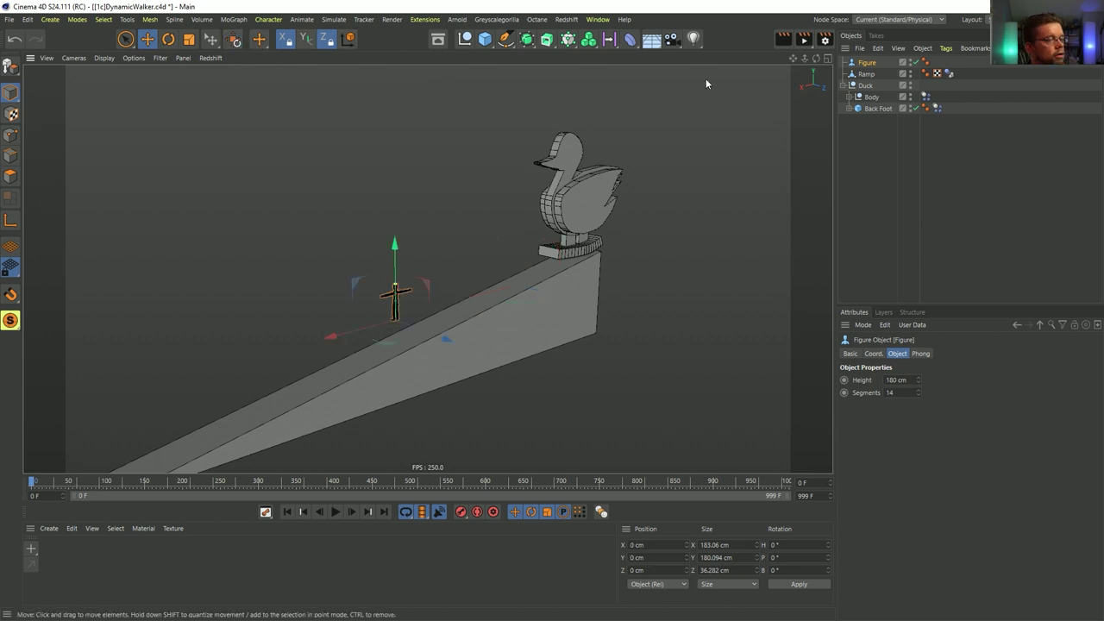
- Select everything except the Figure, scale the ramp and duck down together, and move them next to the Figure in the front view
middle_click(657, 214)
middle_click(628, 365)
right_click_drag(584, 261, 533, 298, "alt")
middle_click_drag(533, 298, 450, 334, "alt")
right_click_drag(469, 323, 489, 320, "alt")
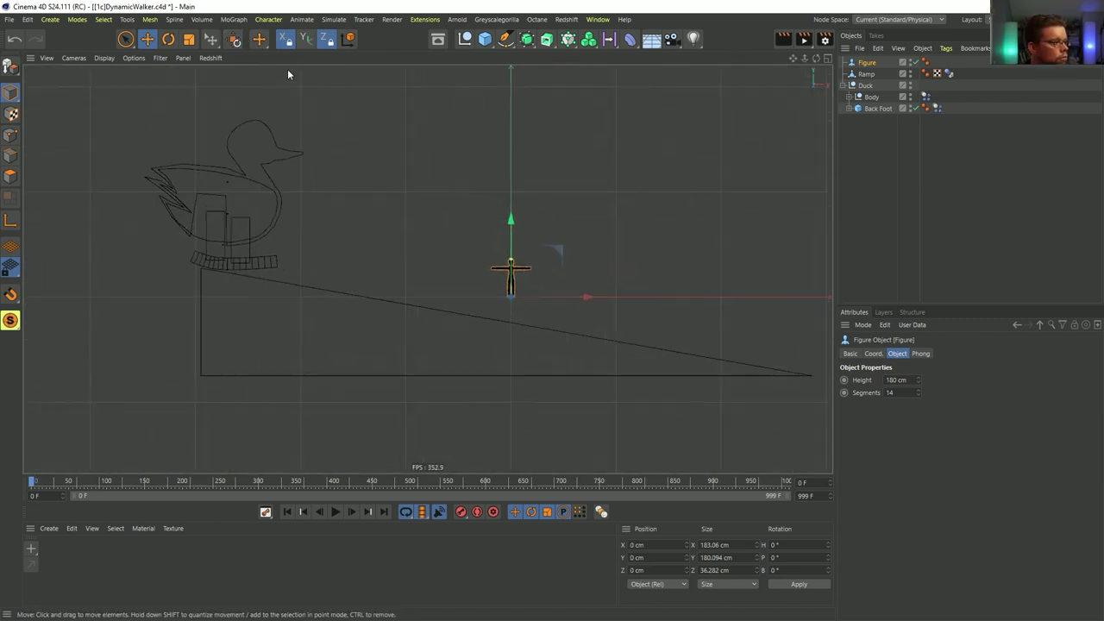
key("ctrl+a")
left_click(868, 63, "ctrl")
key("t")
left_click_drag(642, 185, 224, 302)
key("e")
middle_click_drag(422, 161, 427, 231, "alt")
left_click_drag(406, 98, 548, 298)
scroll(576, 330, "up", 5)
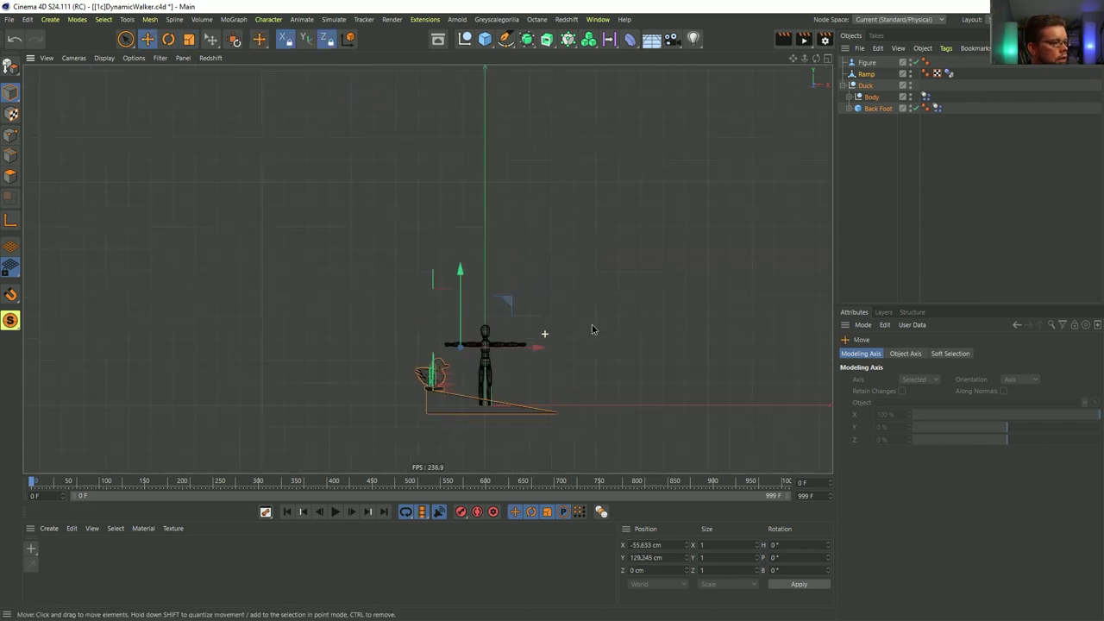
- Scale the ramp and duck down further and lower them until the ramp's base meets the Figure's feet, about Y 44 cm
key("t")
left_click_drag(525, 378, 325, 418)
middle_click_drag(412, 381, 456, 290, "alt")
key("e")
left_click_drag(479, 237, 480, 308)
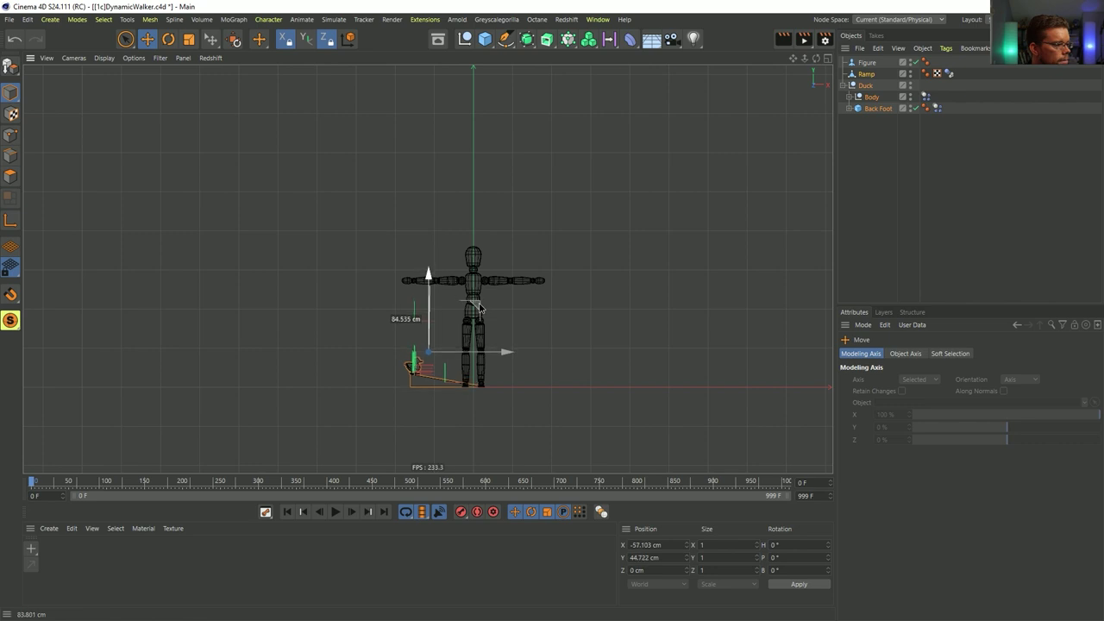
- Play the simulation in the perspective view to check how the scaled-down duck walks, and rewind to the start
key("o")
left_click_drag(358, 74, 357, 79)
middle_click(350, 93)
middle_click(268, 184)
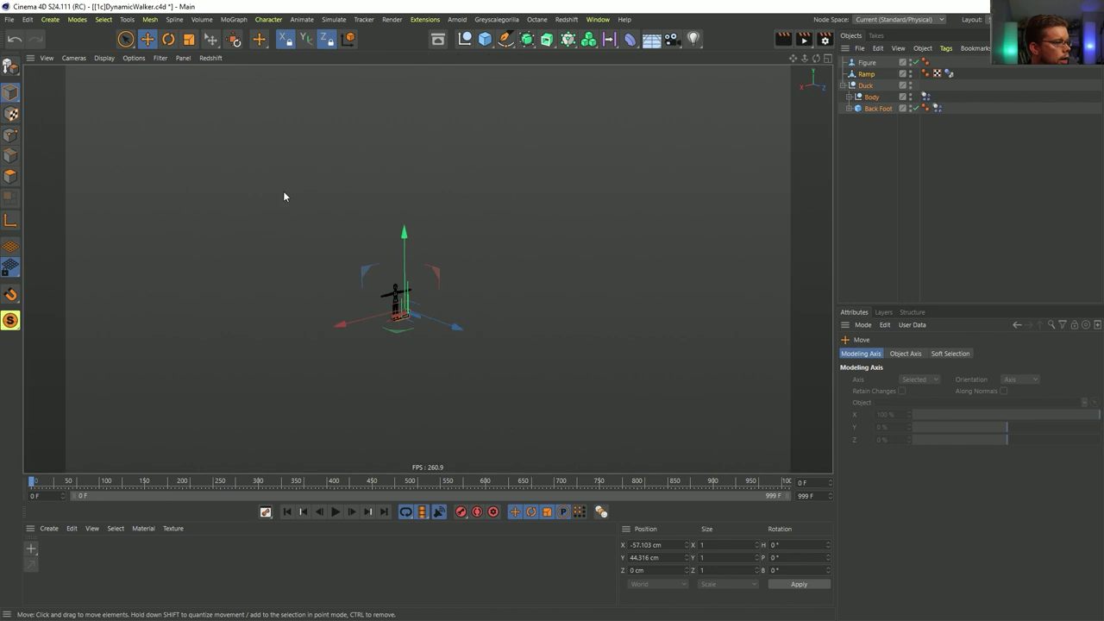
right_click_drag(412, 332, 617, 243, "alt")
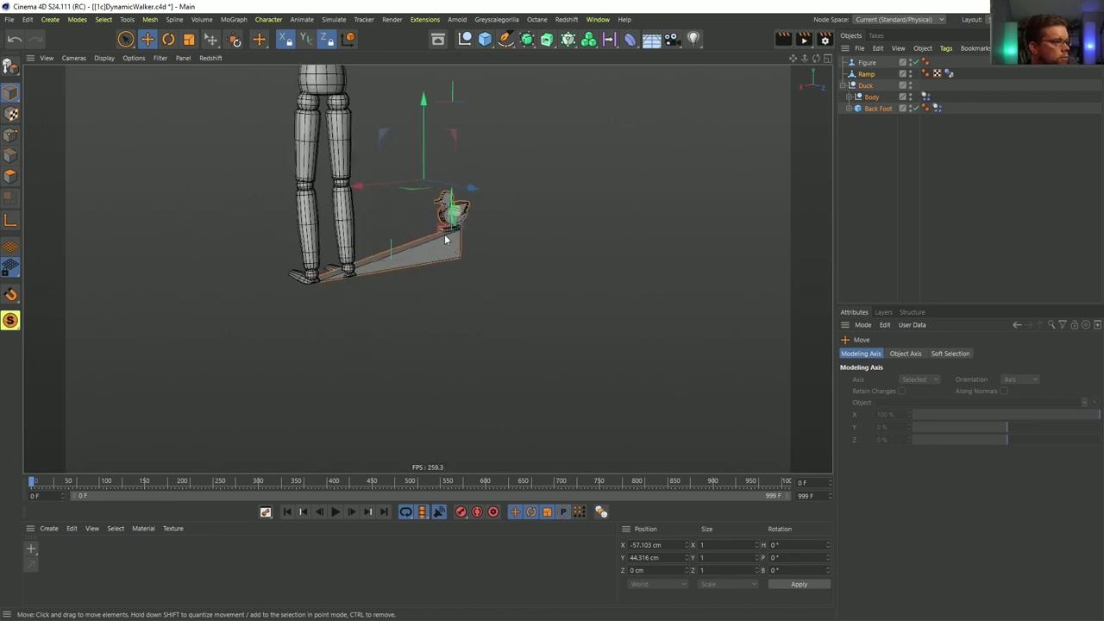
middle_click_drag(445, 242, 469, 350, "alt")
scroll(470, 353, "up", 6)
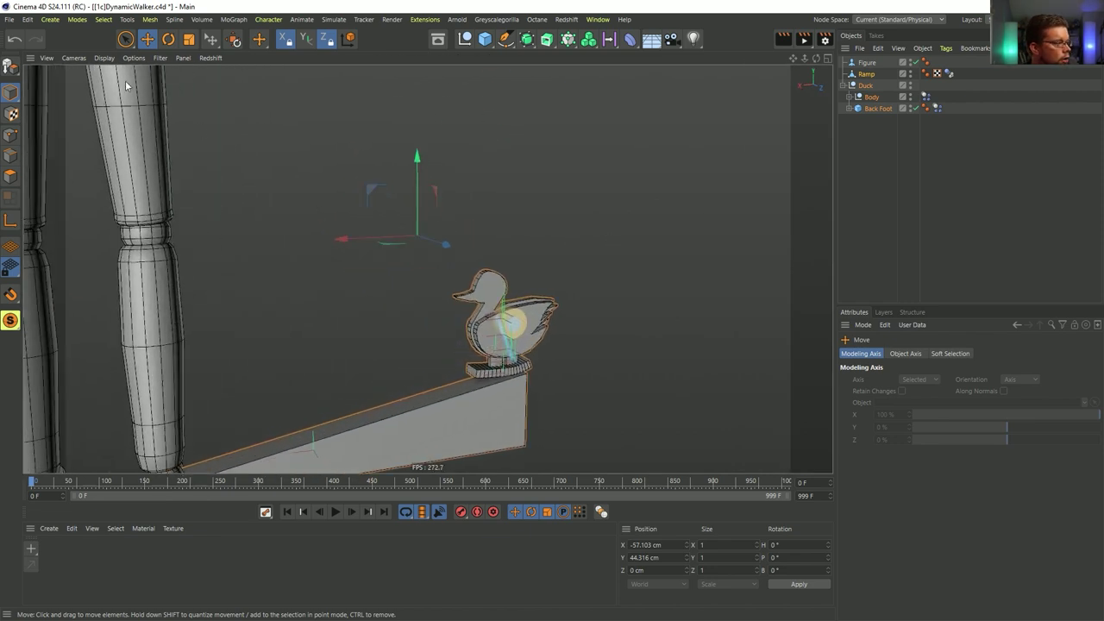
left_click(856, 175)
left_click_drag(431, 361, 443, 358, "alt")
middle_click_drag(443, 362, 556, 344, "alt")
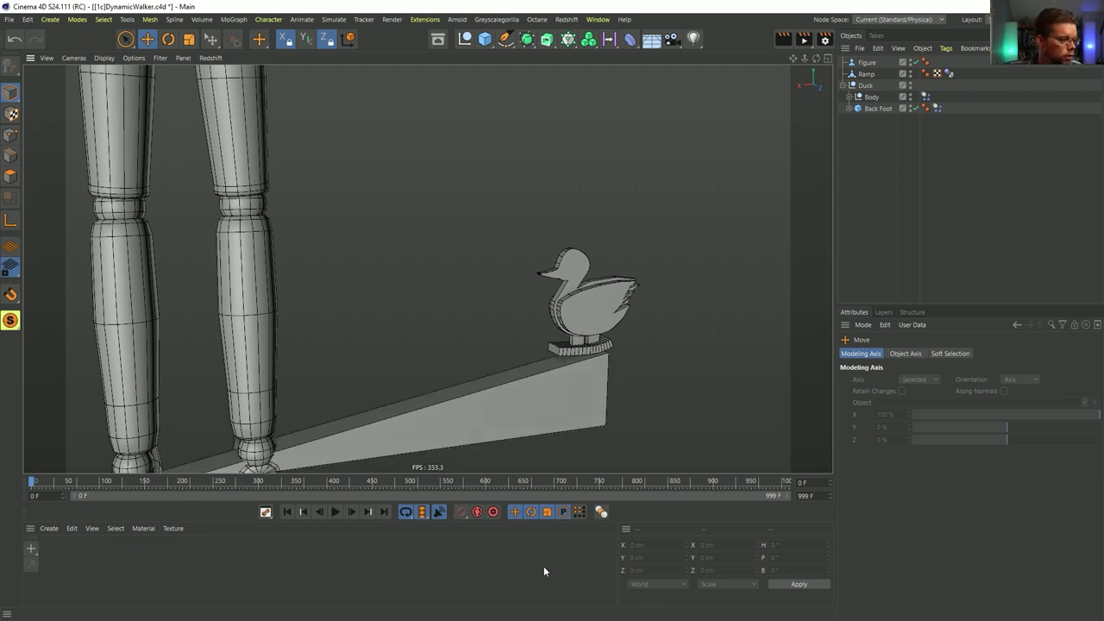
left_click(335, 511)
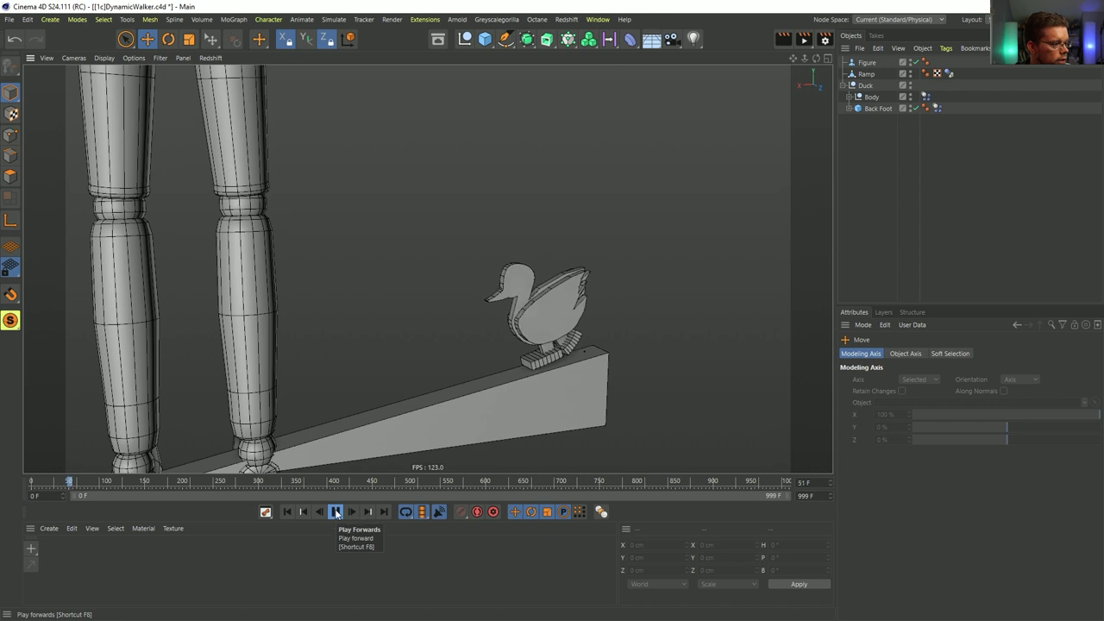
left_click(334, 511)
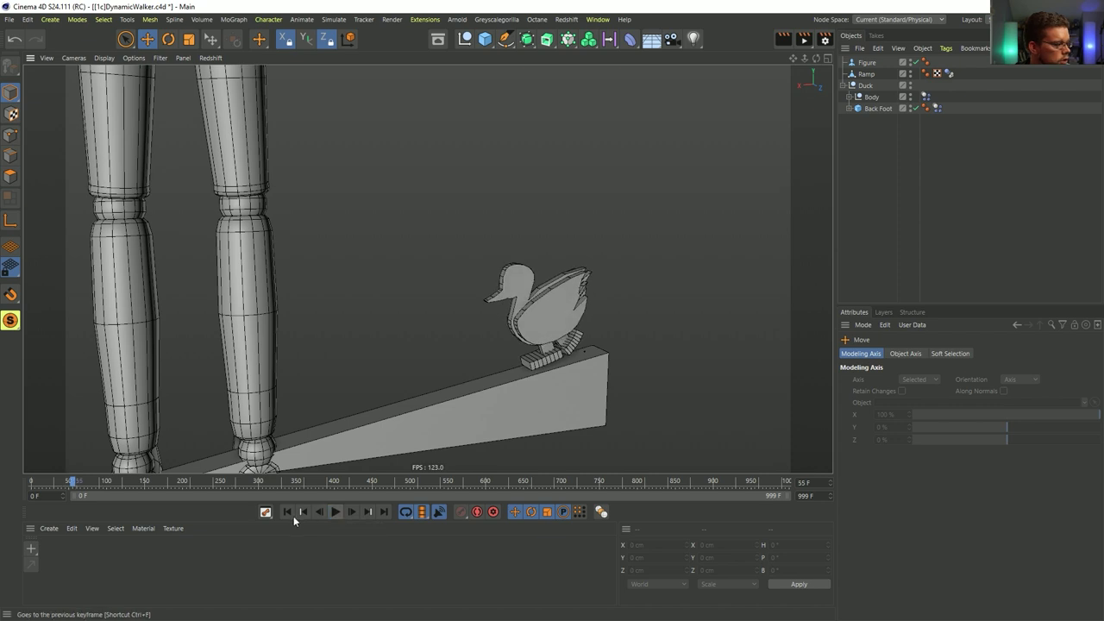
left_click(288, 511)
- Set the project's expert Dynamics Collision Margin to 0.1 cm, test the walk, and rewind
key("ctrl+d")
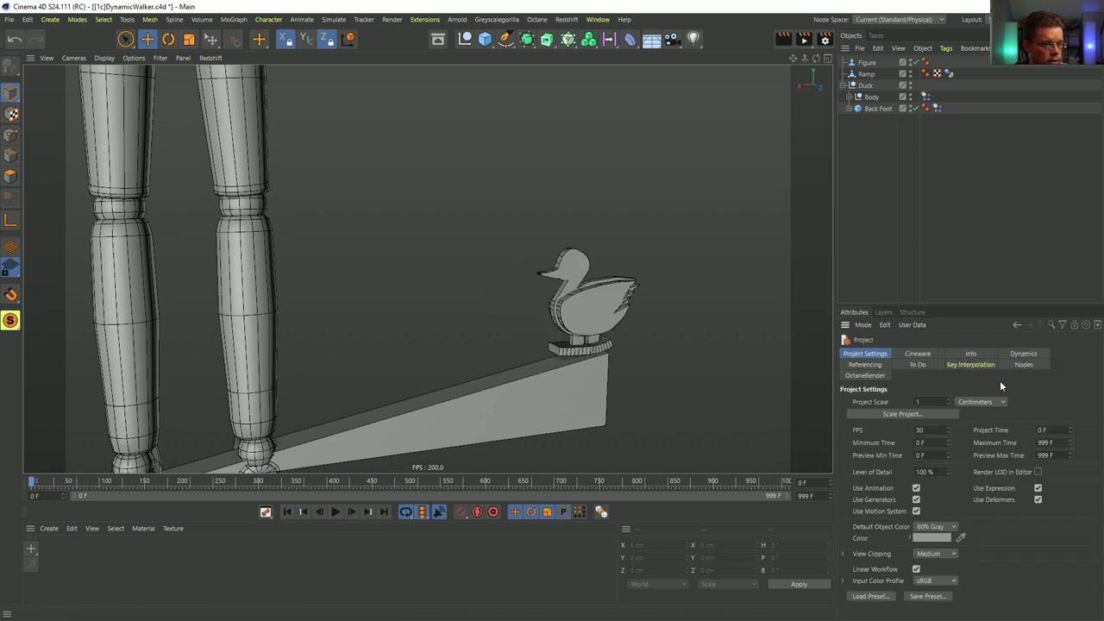
left_click(1026, 360)
left_click(937, 401)
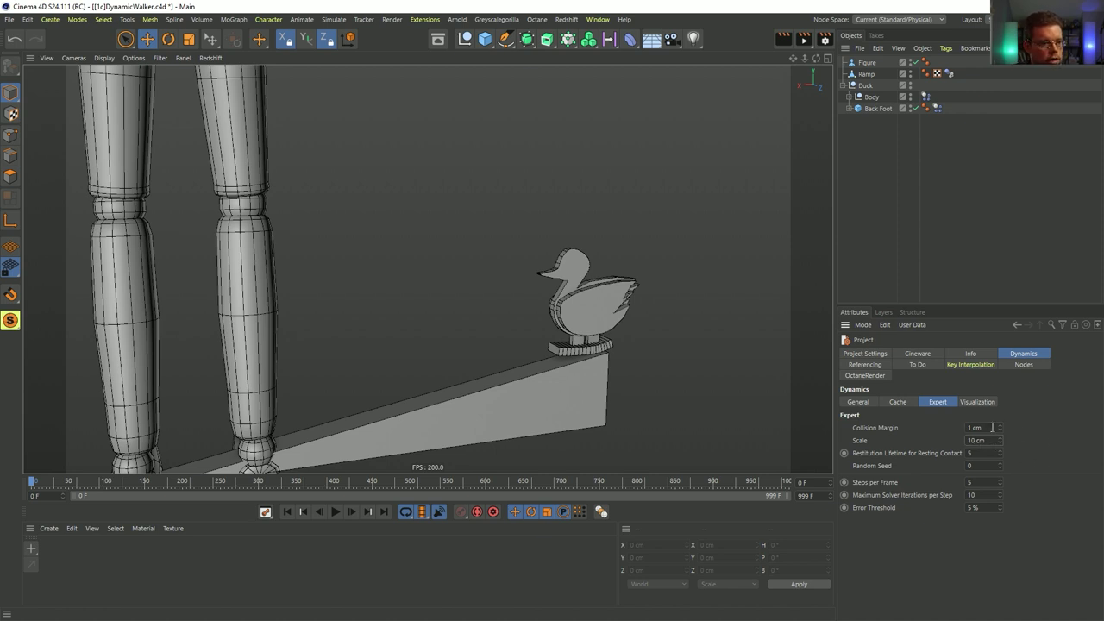
type("0.1")
key("Return")
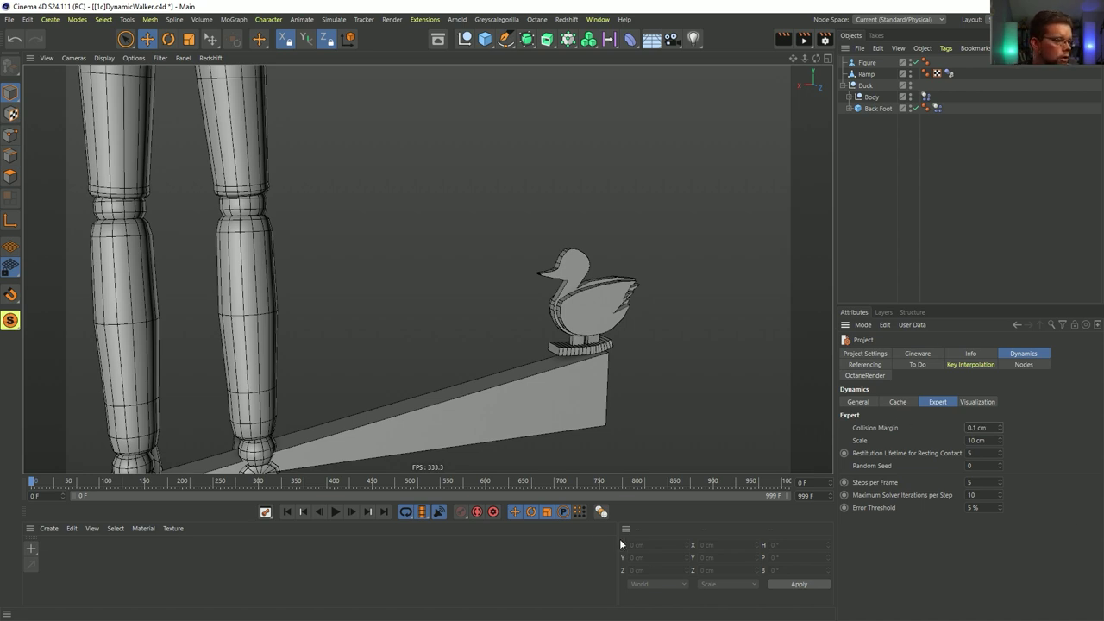
left_click(335, 512)
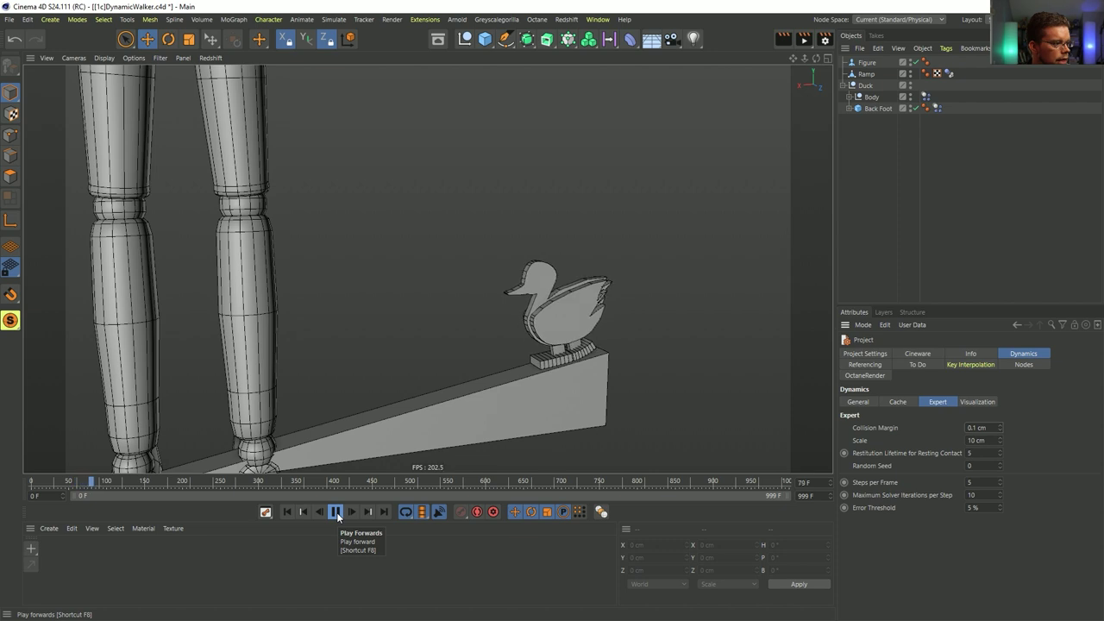
left_click(336, 513)
left_click(288, 512)
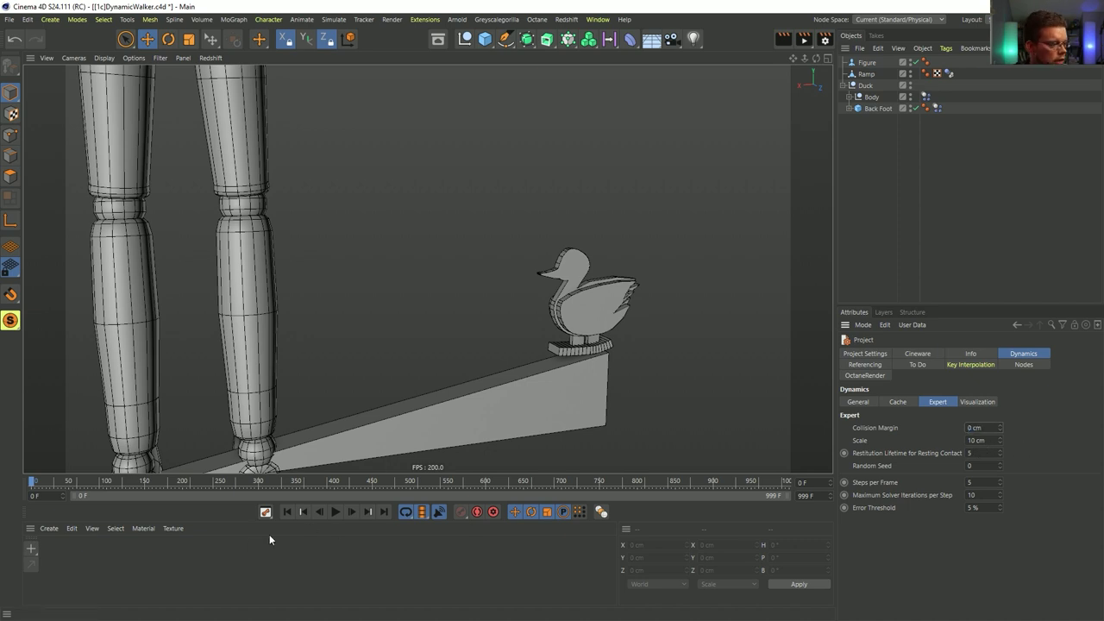
- Try a Collision Margin of 0 cm and a dynamics Scale of 1 cm, replaying the walk to test each
left_click(337, 512)
left_click(337, 511)
left_click(288, 511)
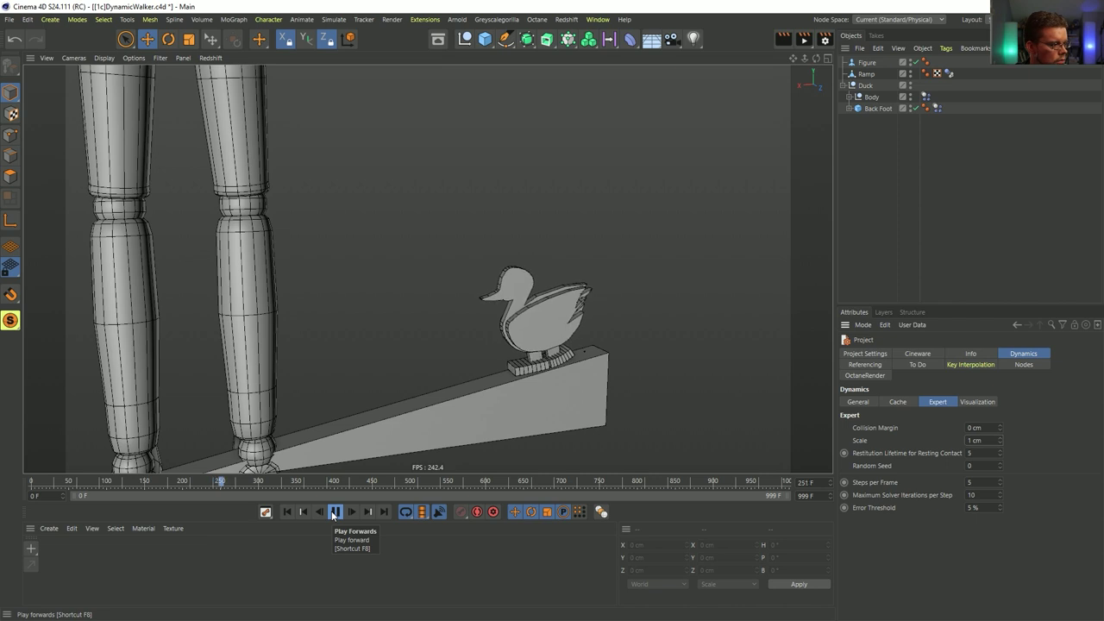
left_click(334, 511)
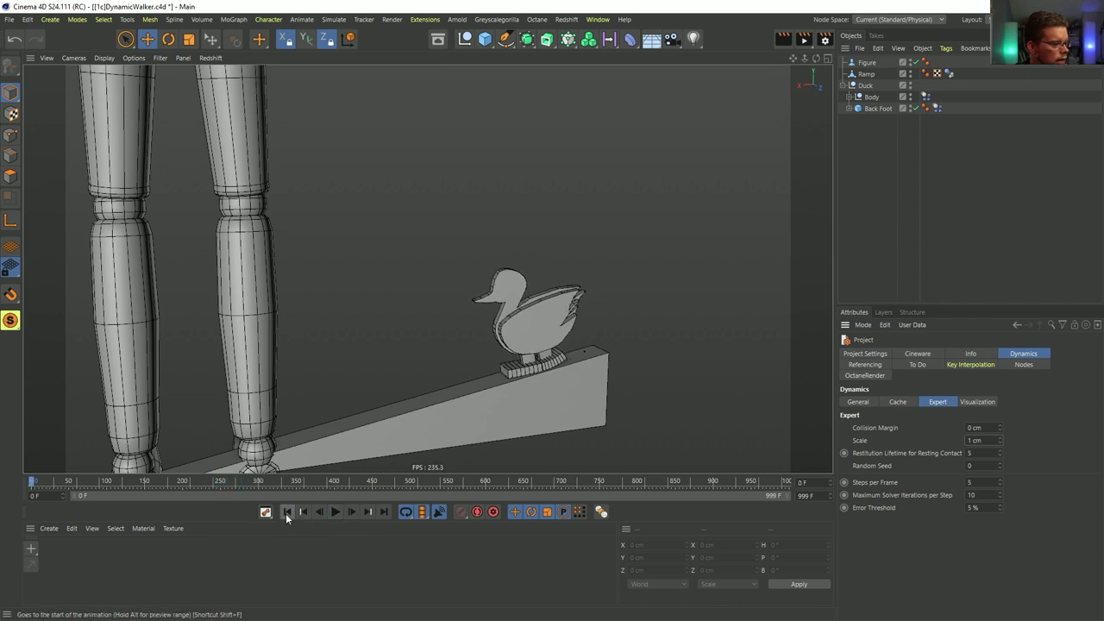
left_click(287, 512)
- Try 25 Steps per Frame for the project dynamics, replay the walk to test it, and rewind
type("25")
key("Return")
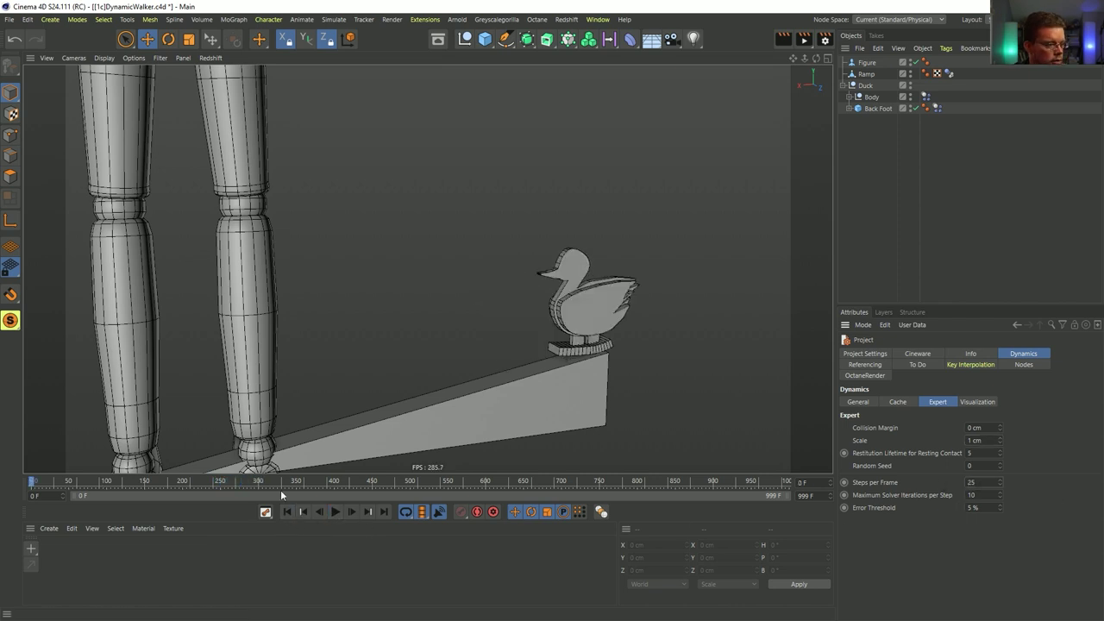
left_click(335, 511)
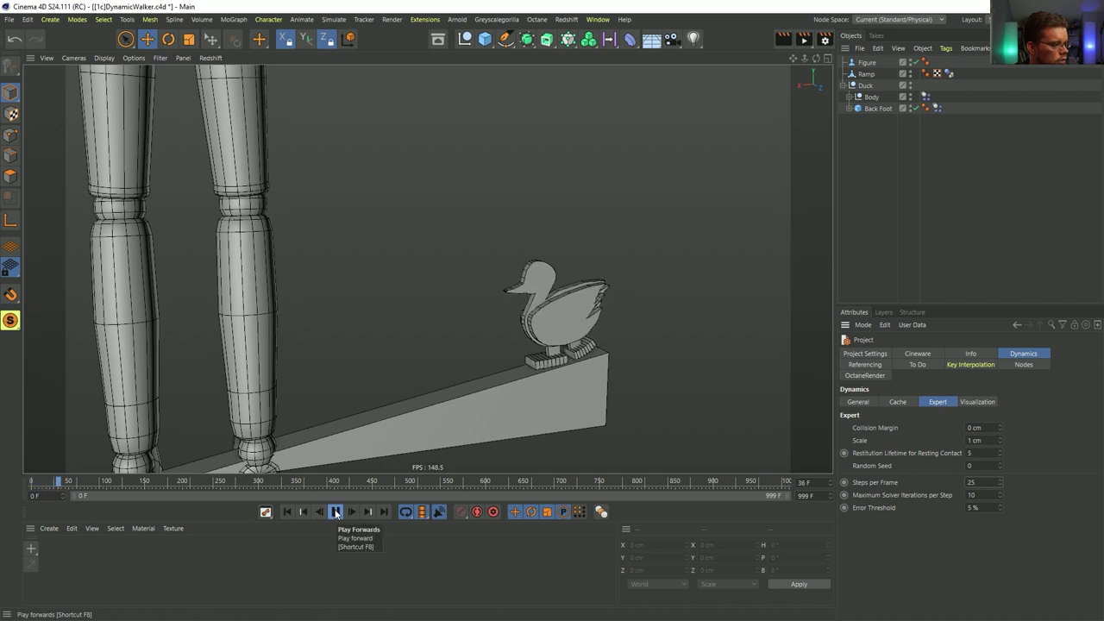
left_click(334, 511)
left_click(288, 512)
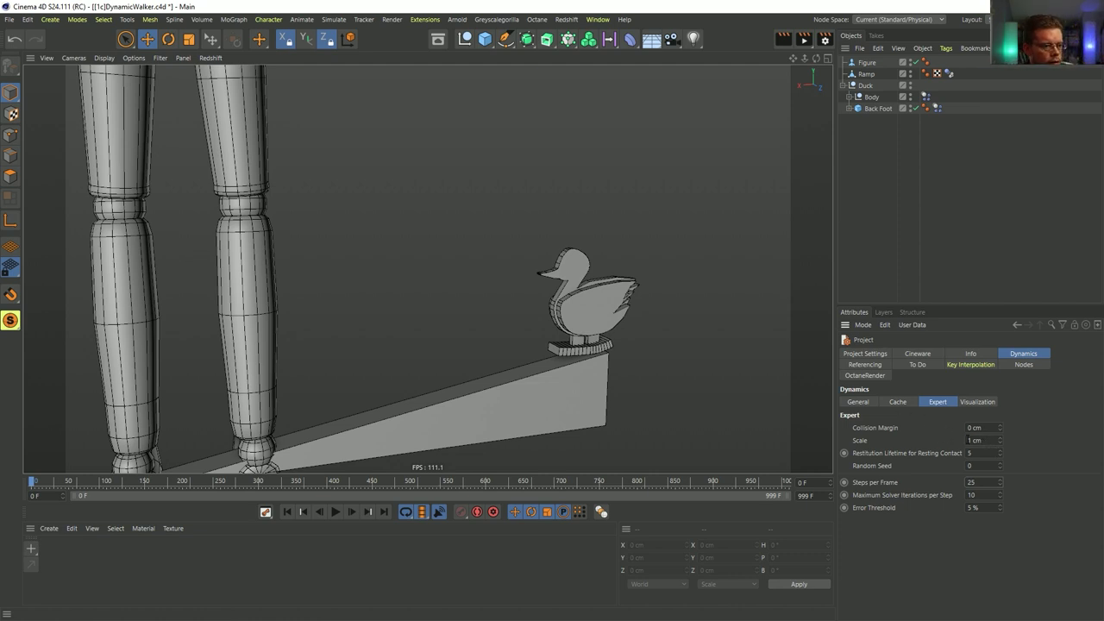
left_click(335, 512)
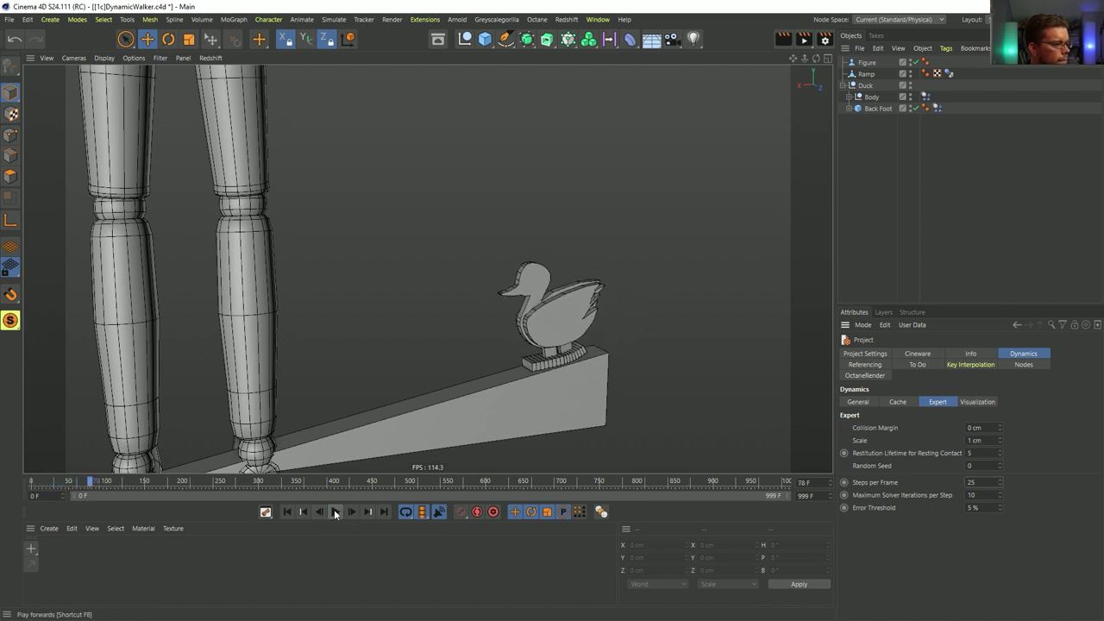
left_click(288, 513)
- Set the dynamics Scale to 10 cm, replay the walk with the duck in close-up, and rewind
right_click_drag(583, 355, 617, 358, "alt")
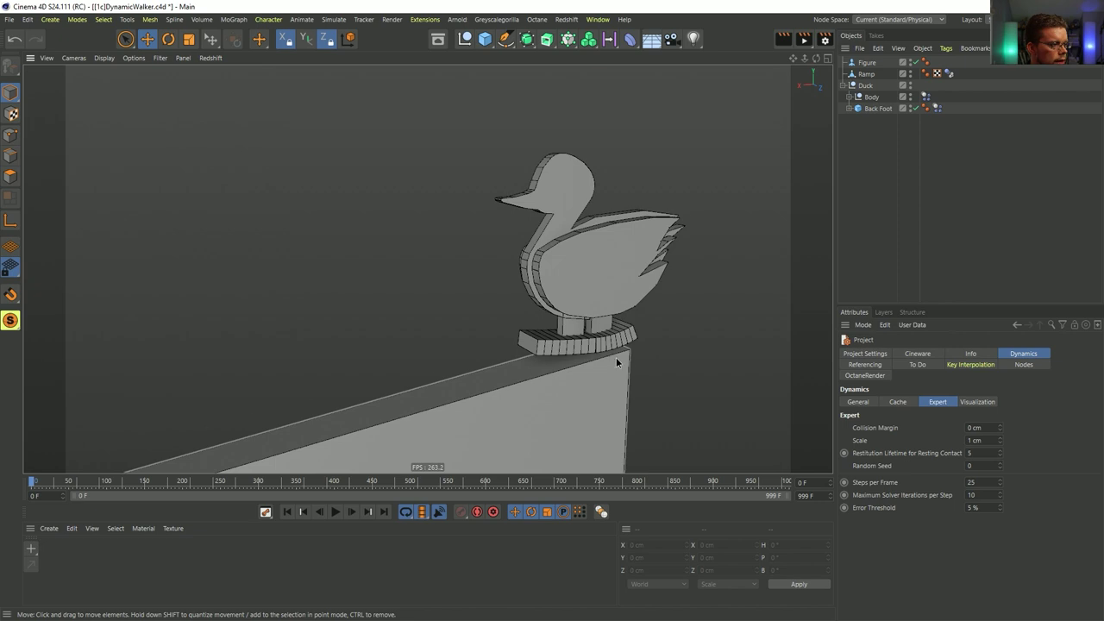
left_click_drag(617, 357, 573, 349, "alt")
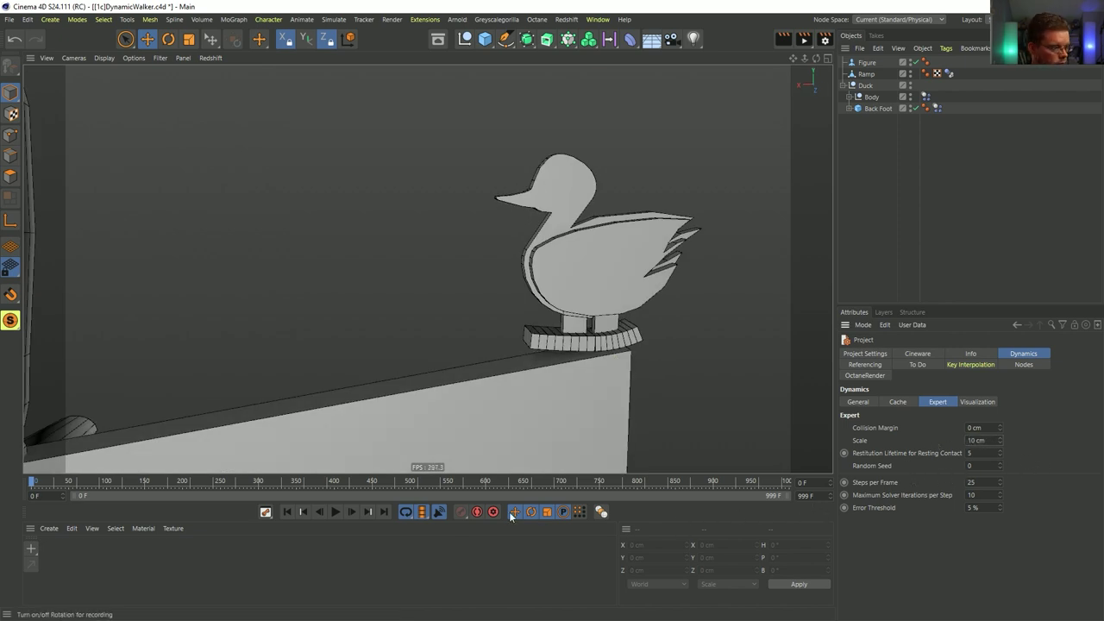
left_click(334, 511)
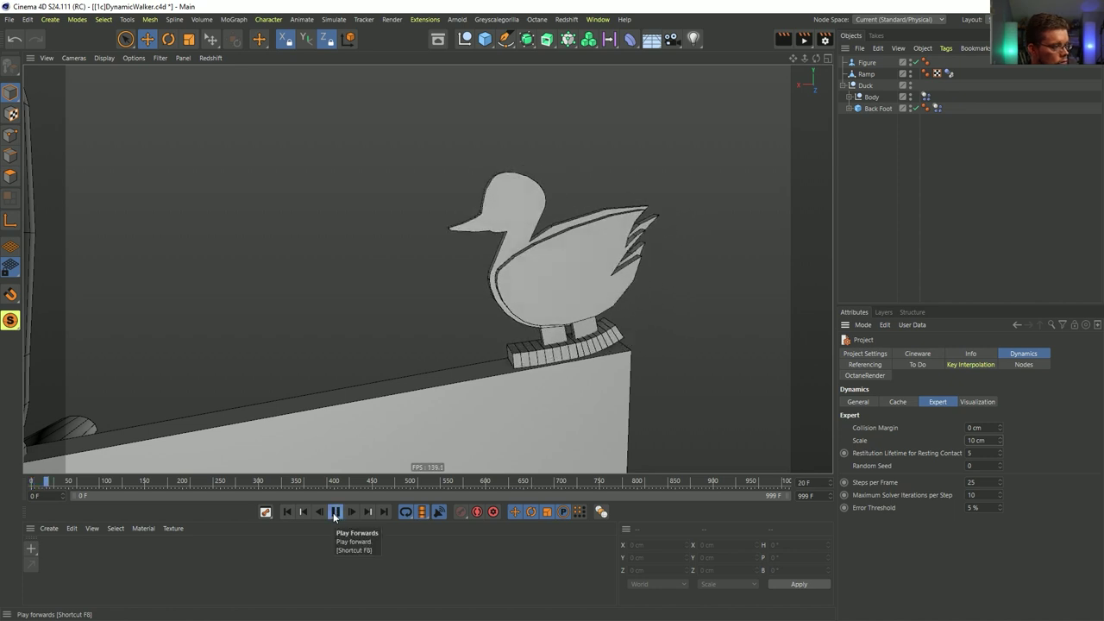
left_click(335, 511)
left_click(287, 512)
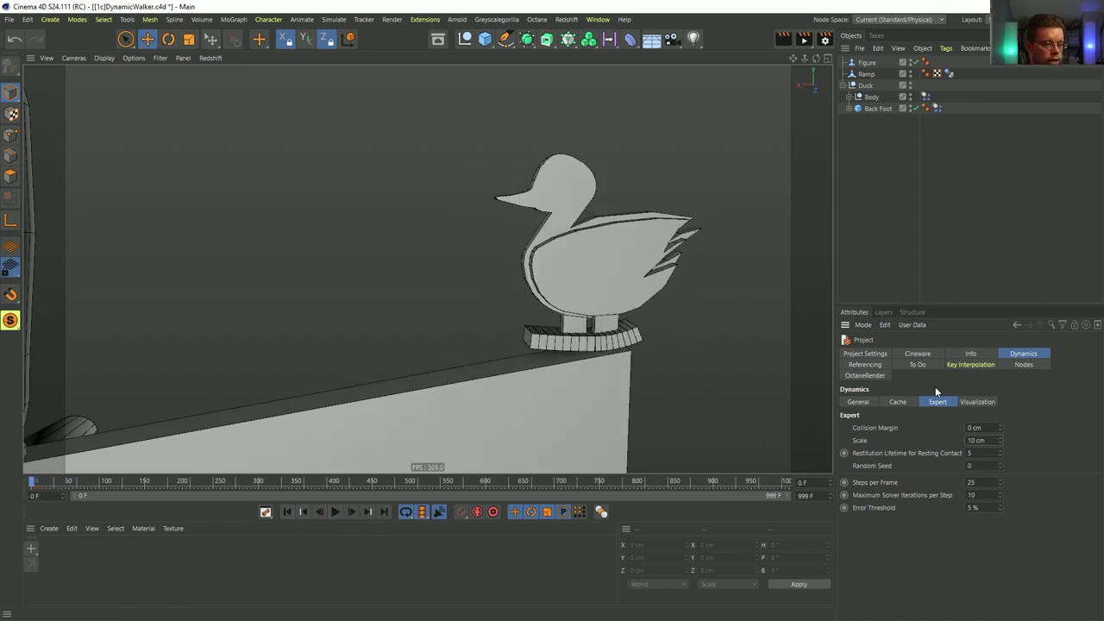
- Reduce the dynamics Steps per Frame to 10, replay the walk, and rewind
left_click(334, 511)
left_click(336, 511)
left_click(288, 512)
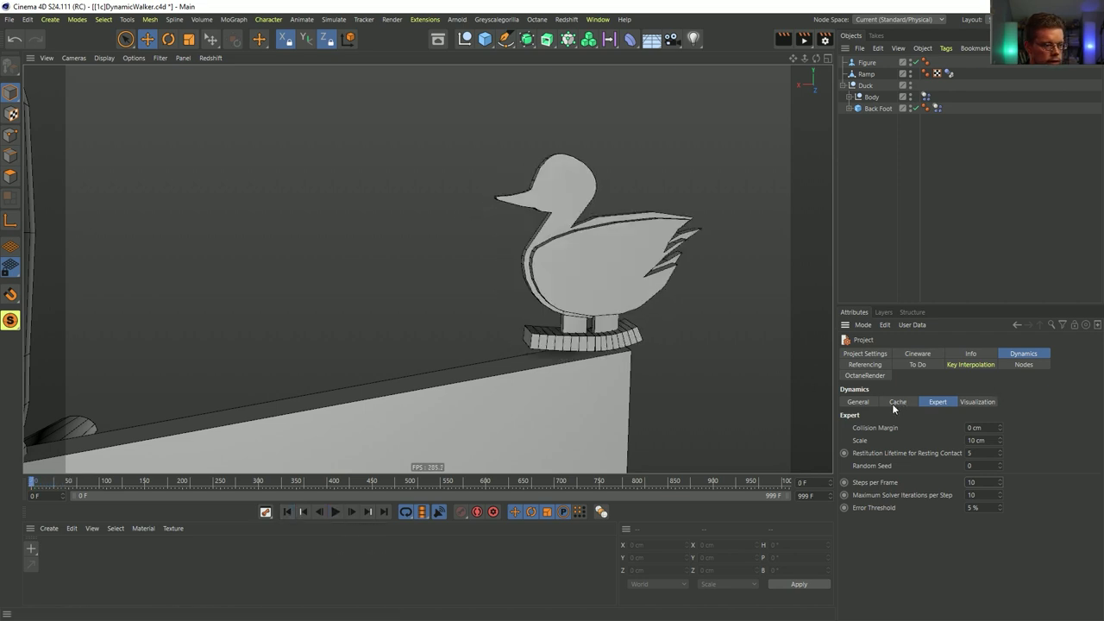
- Set the dynamics Collision Margin to 0.01 cm and play the simulation to test the walk
left_click(853, 402)
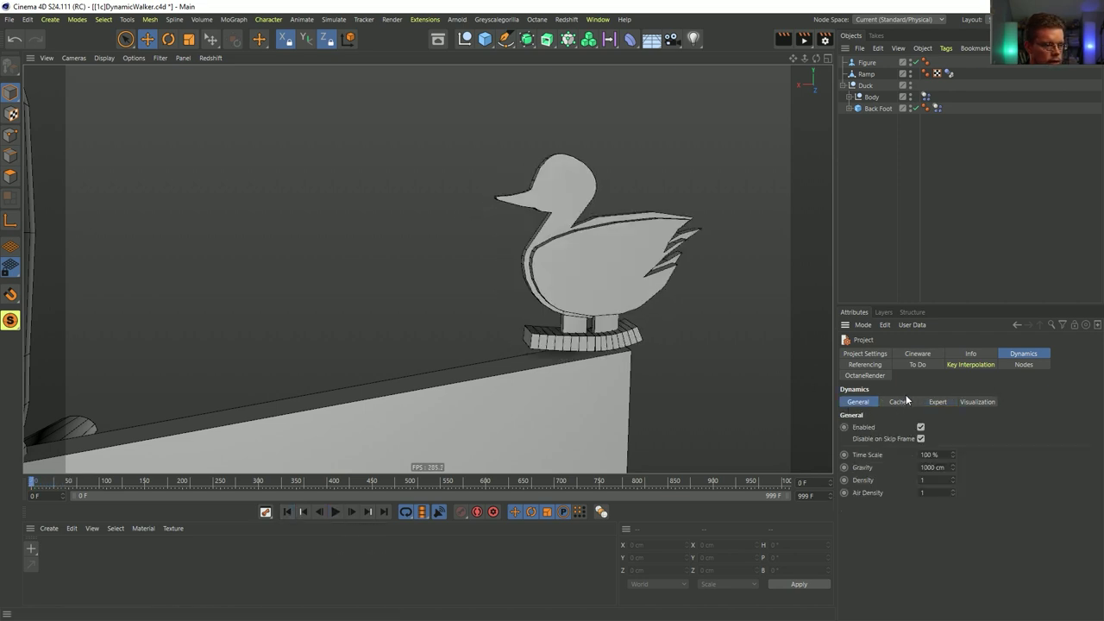
left_click(938, 402)
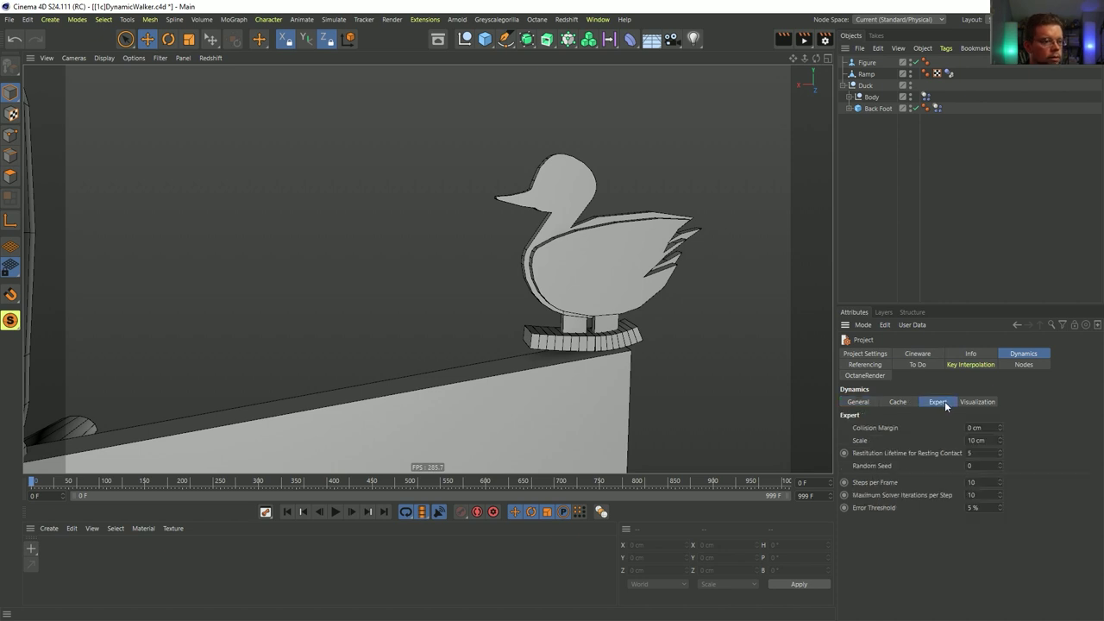
type("0.01")
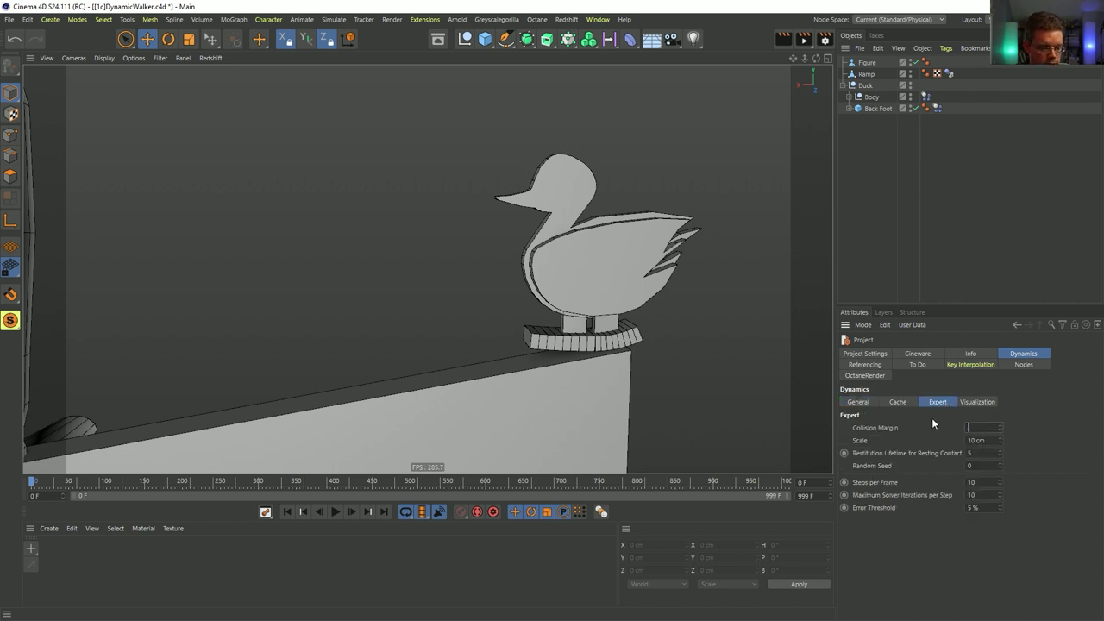
key("Return")
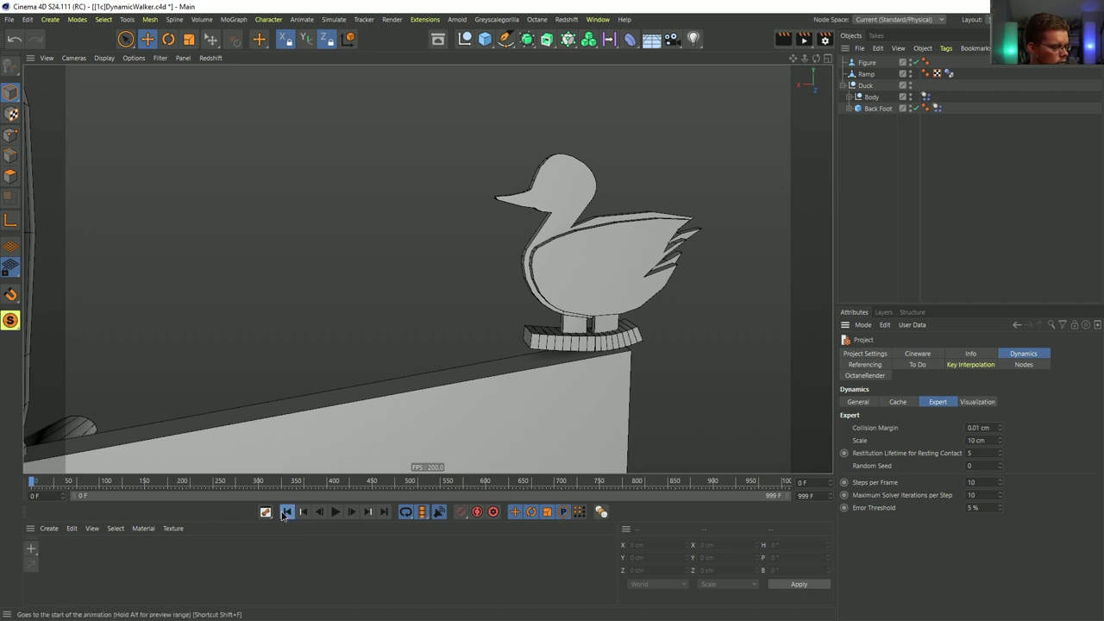
left_click(336, 512)
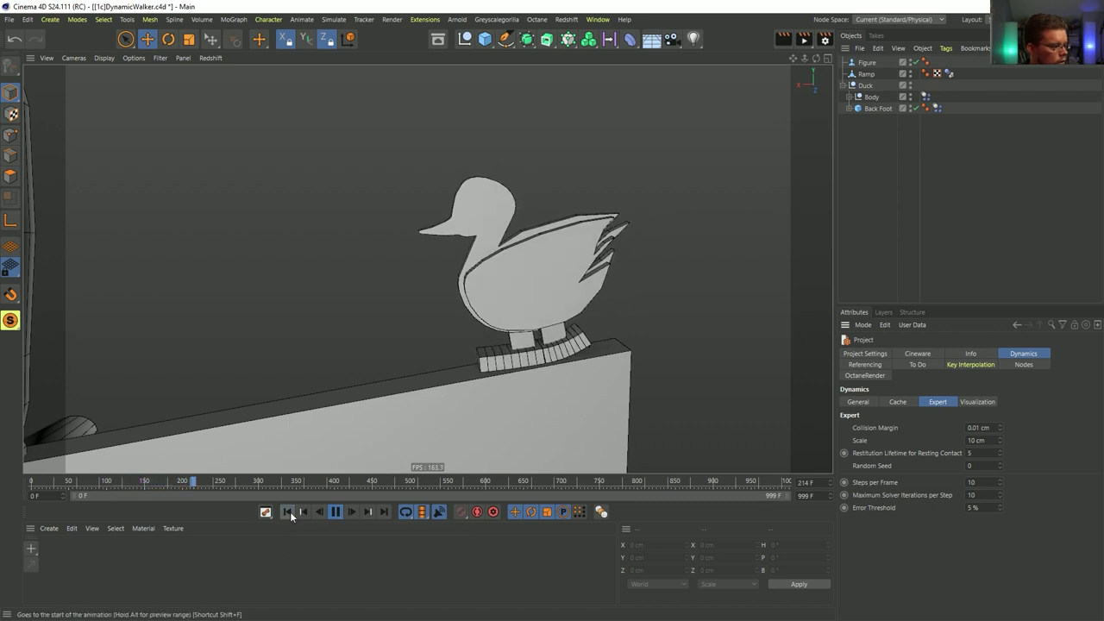
- Stop and rewind the simulation, replay the duck's first steps with the ramp in view, and rewind
left_click(337, 511)
left_click(288, 511)
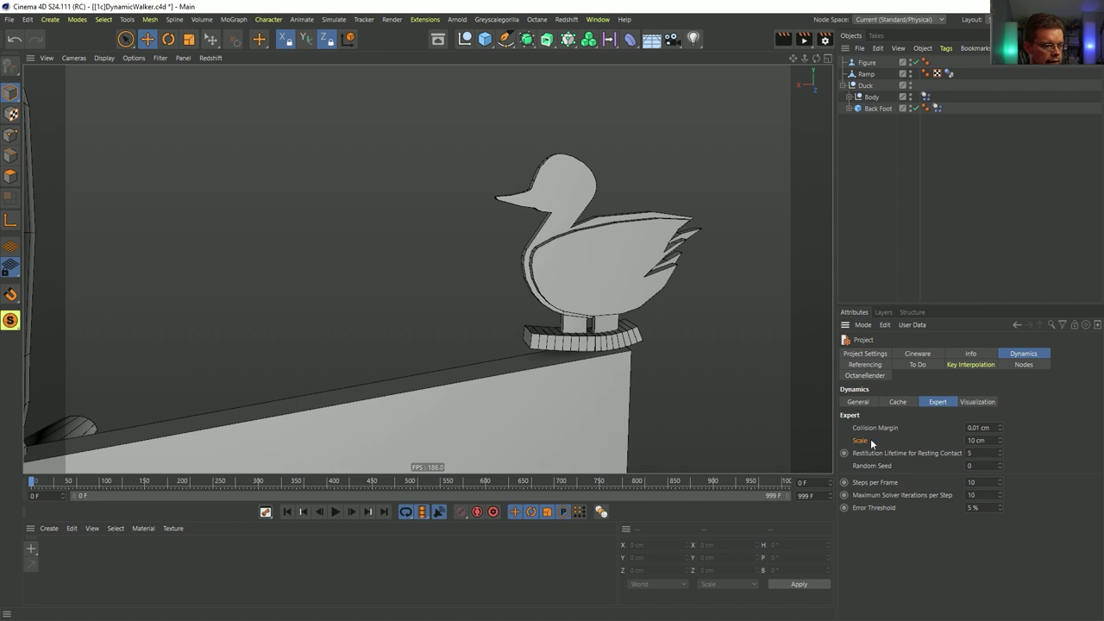
left_click(336, 511)
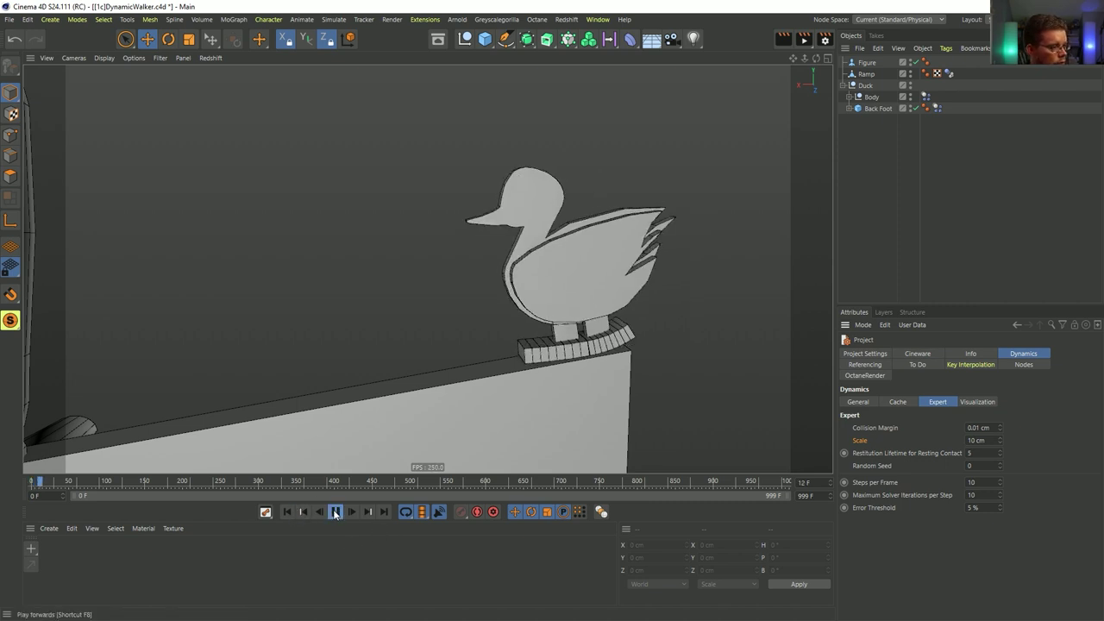
left_click(336, 511)
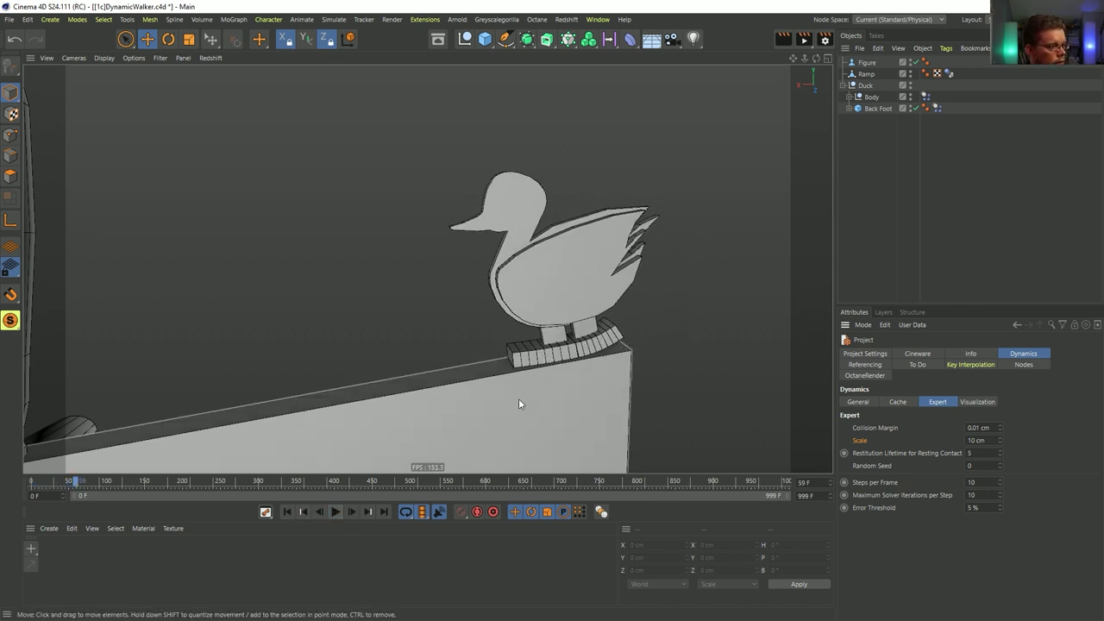
right_click_drag(527, 397, 471, 412, "alt")
left_click_drag(470, 411, 528, 413, "alt")
right_click_drag(528, 414, 592, 390, "alt")
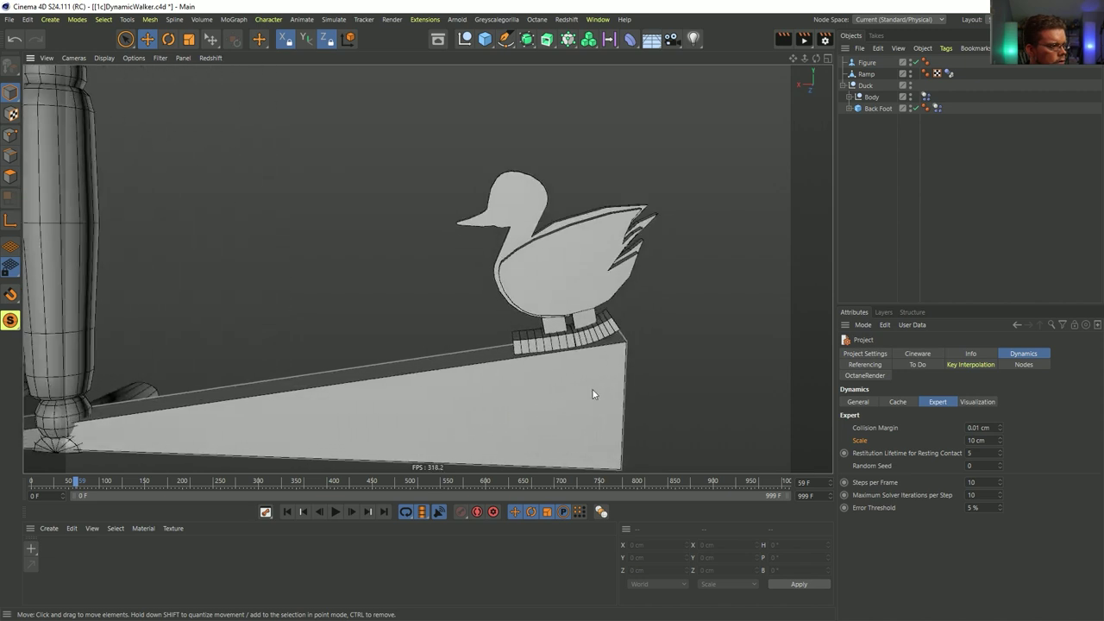
middle_click_drag(591, 390, 584, 401, "alt")
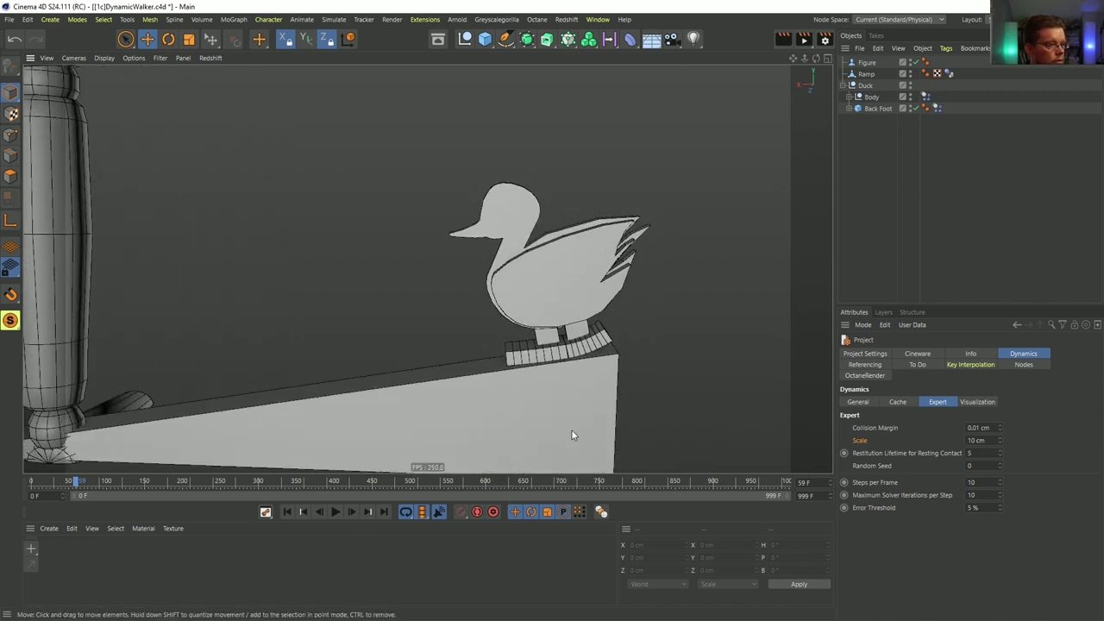
key("shift+f")
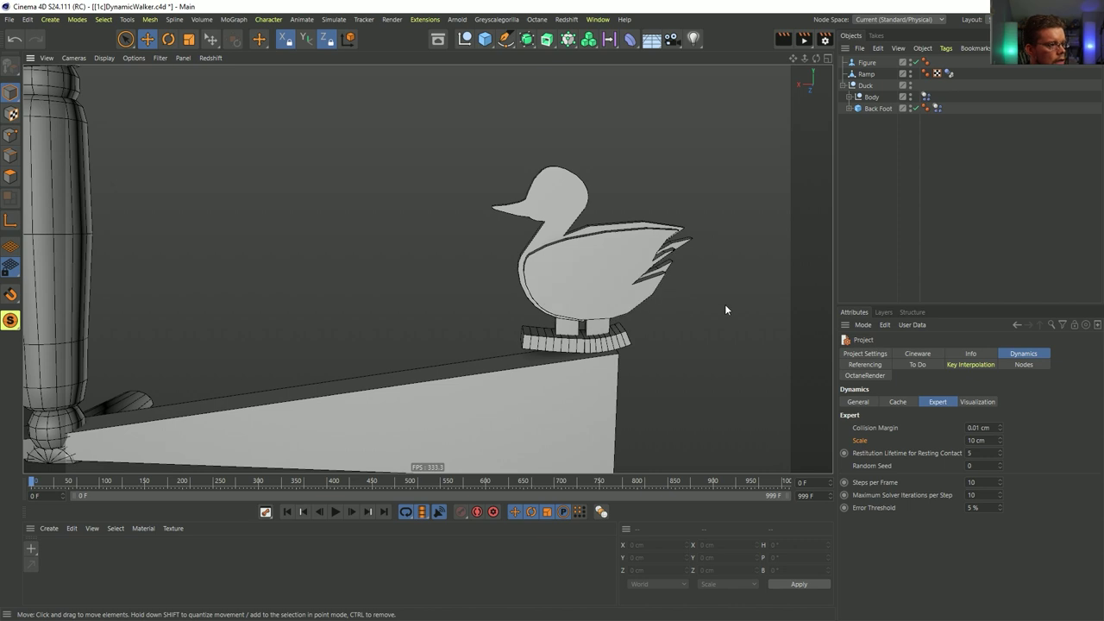
- Raise the Duck group above the ramp to a Y position of 16.922 cm, replay the walk, and rewind
left_click(867, 86)
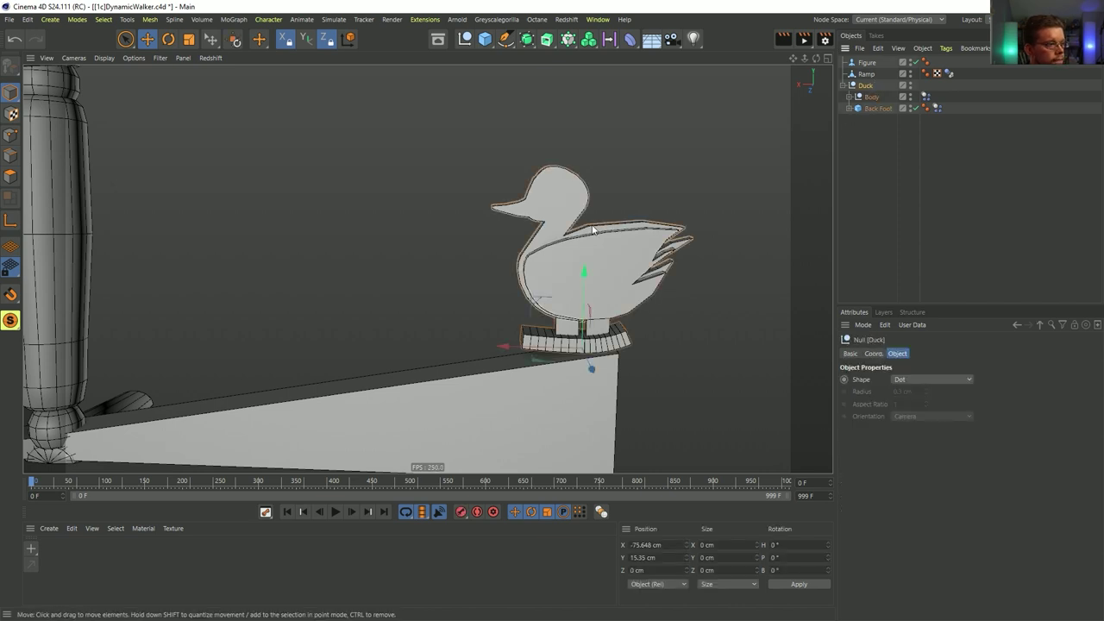
left_click(335, 512)
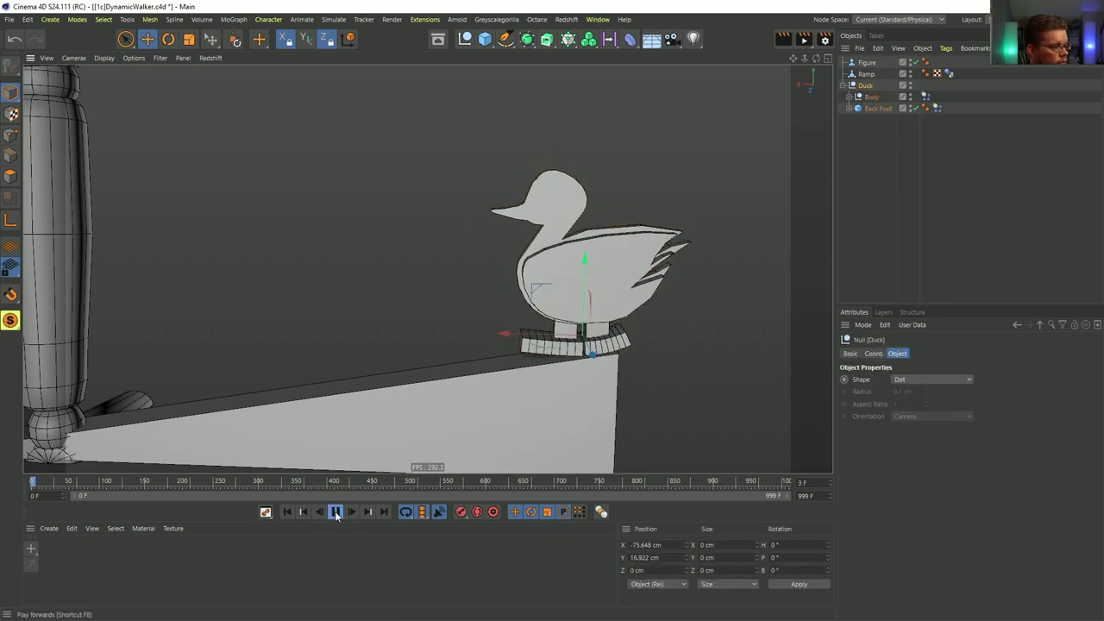
left_click(288, 511)
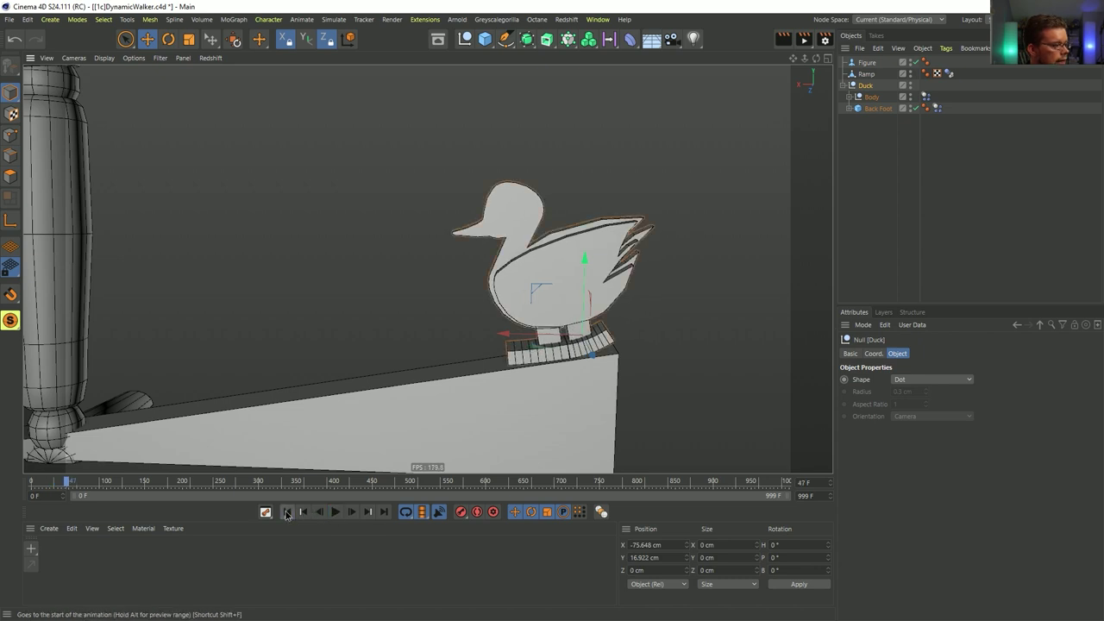
scroll(720, 141, "down", 6)
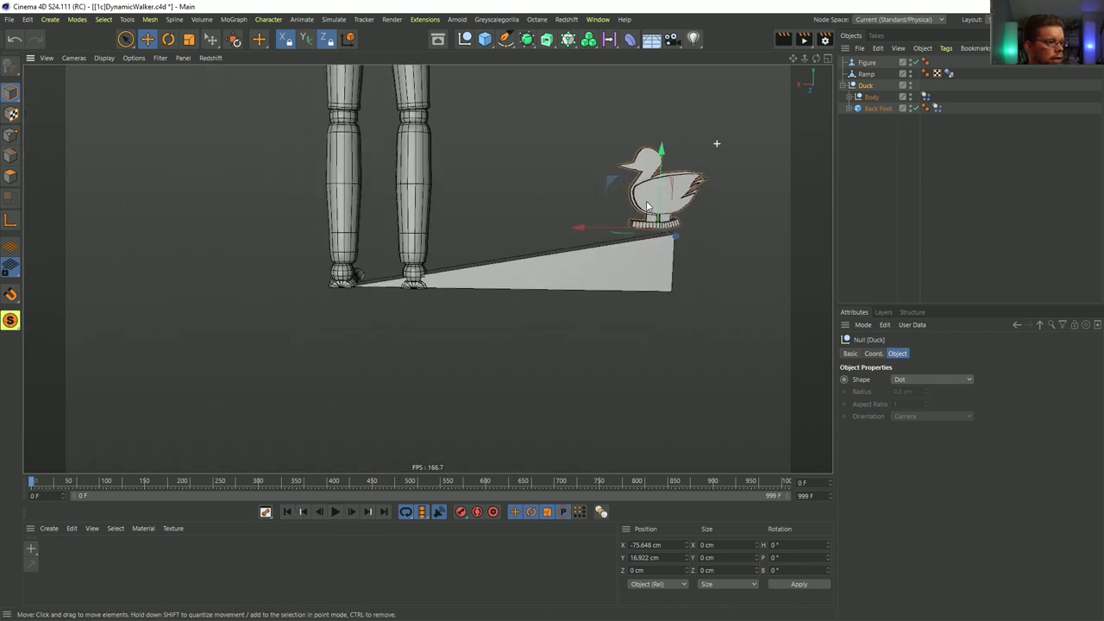
middle_click_drag(652, 220, 554, 331, "alt")
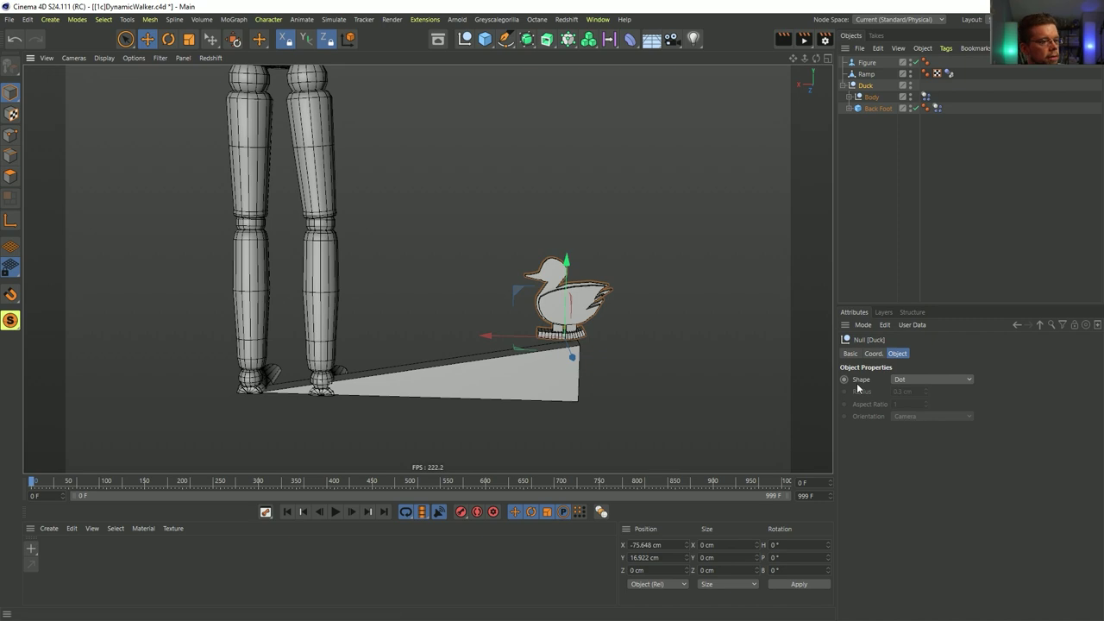
- Reopen the last saved version of [1c]DynamicWalker.c4d and delete the Figure object from the scene
left_click(9, 19)
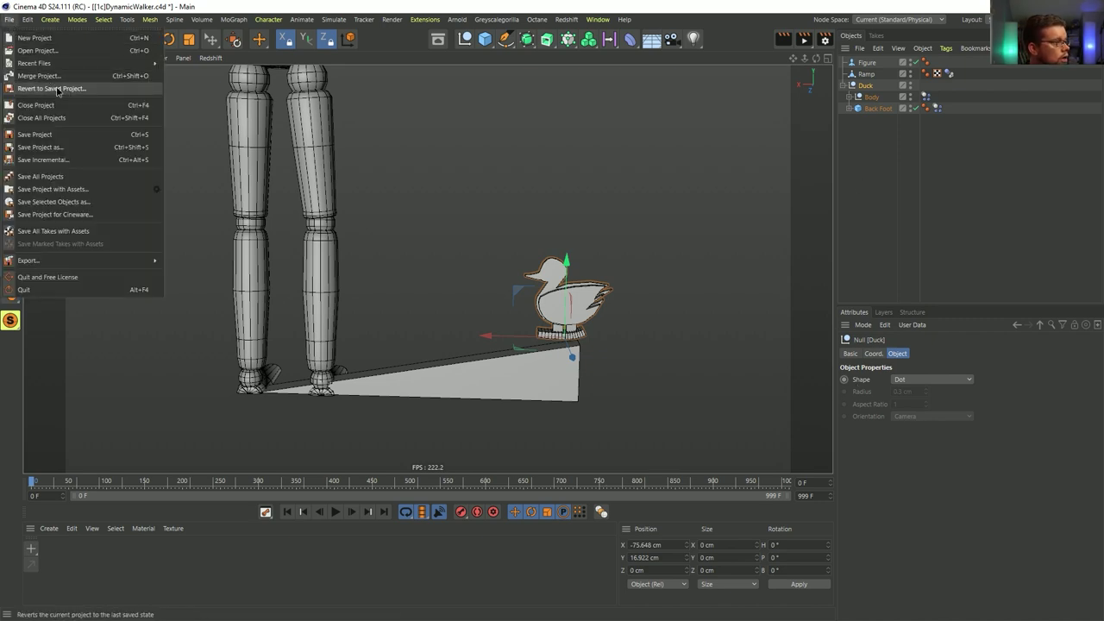
mouse_move(49, 65)
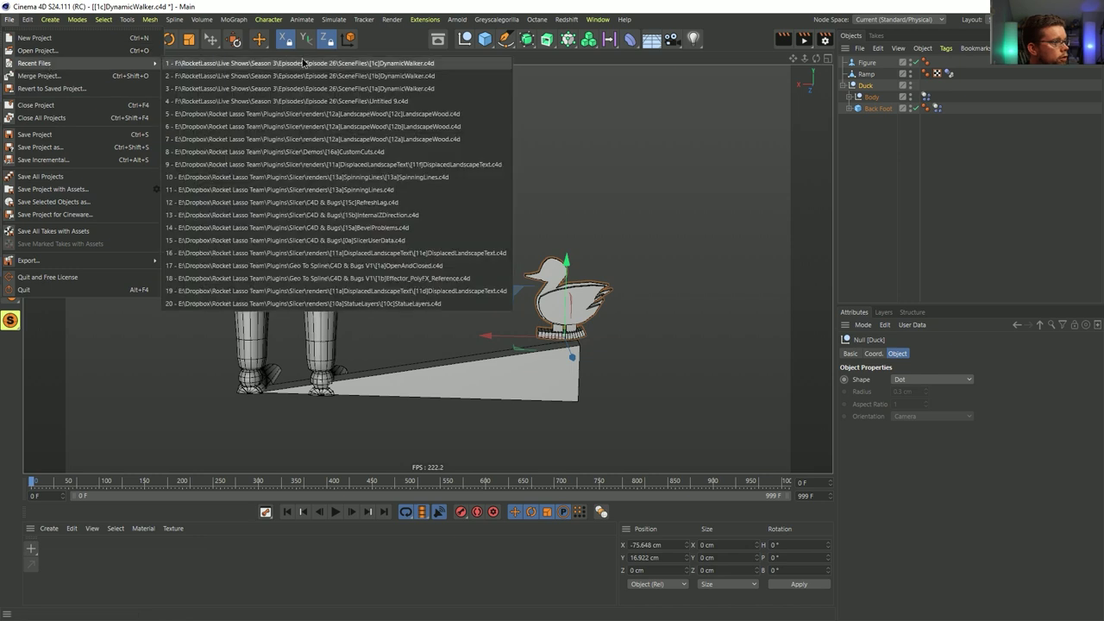
left_click(304, 63)
left_click(537, 357)
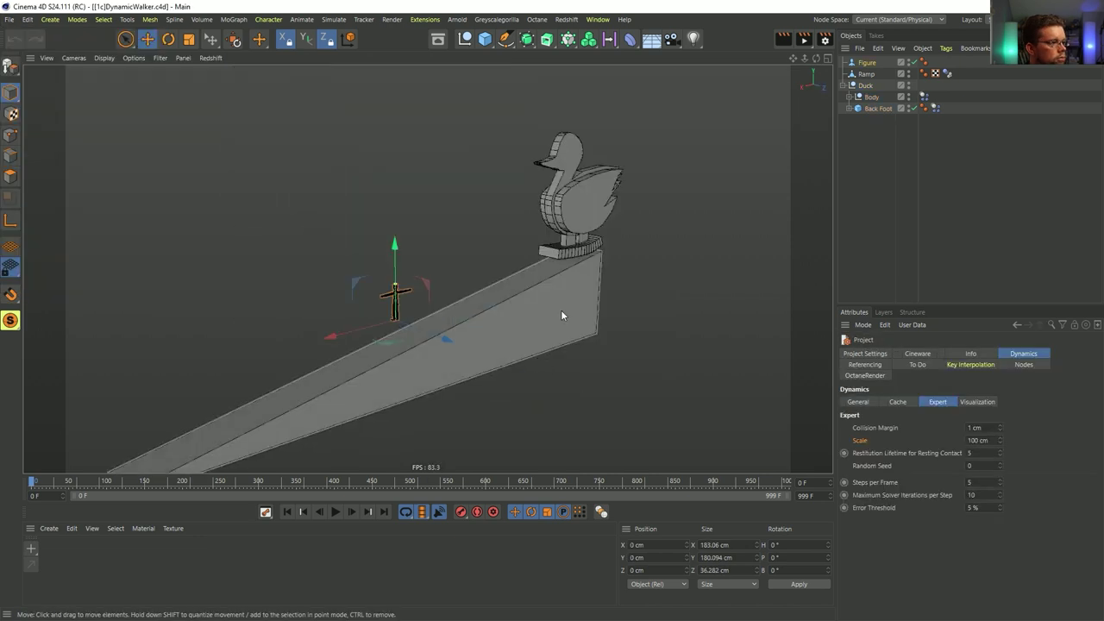
left_click_drag(561, 314, 529, 316, "alt")
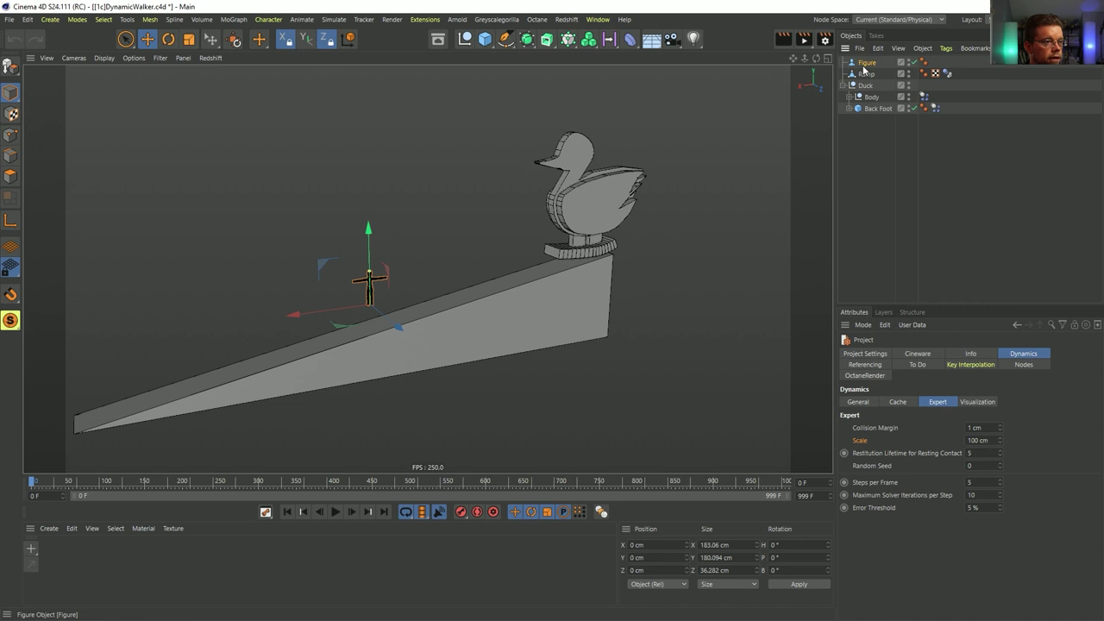
key("Delete")
- Play the original-size duck's walk down the ramp to test it, and rewind to frame 0
left_click(337, 512)
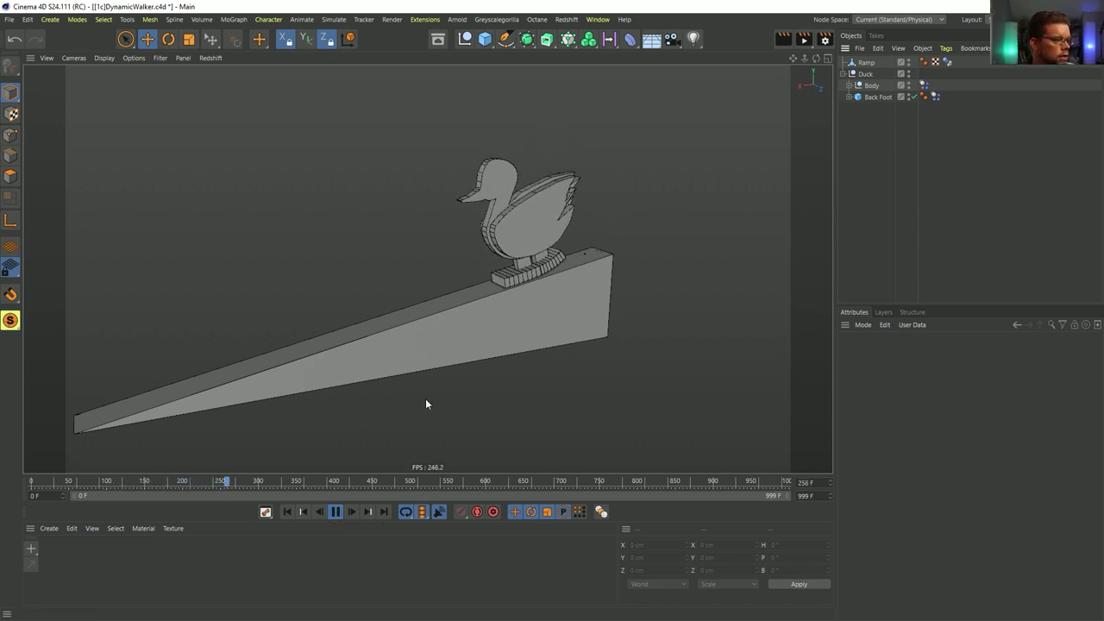
left_click(335, 511)
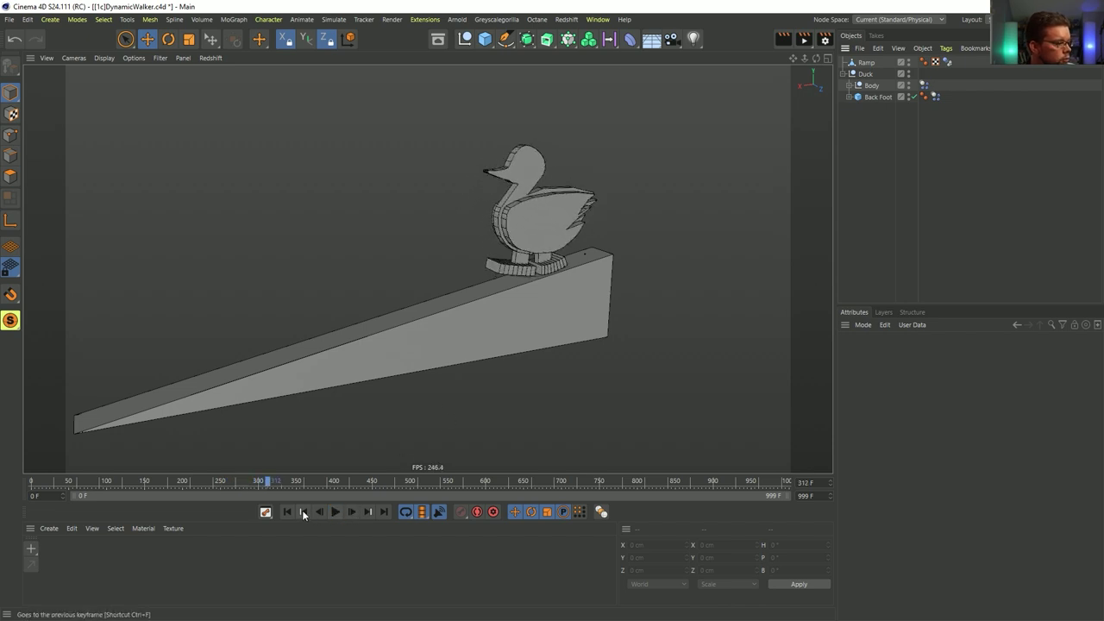
left_click(287, 511)
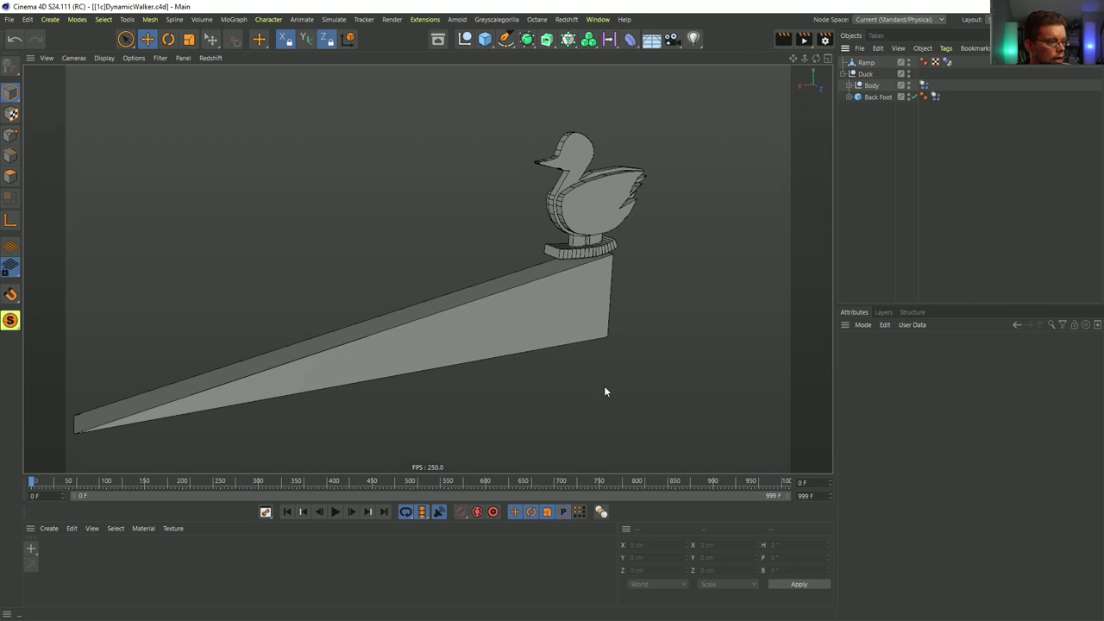
- Save the project as a new file named [1d_Redshift]DynamicWalker.c4d in the SceneFiles folder
key("ctrl+shift+s")
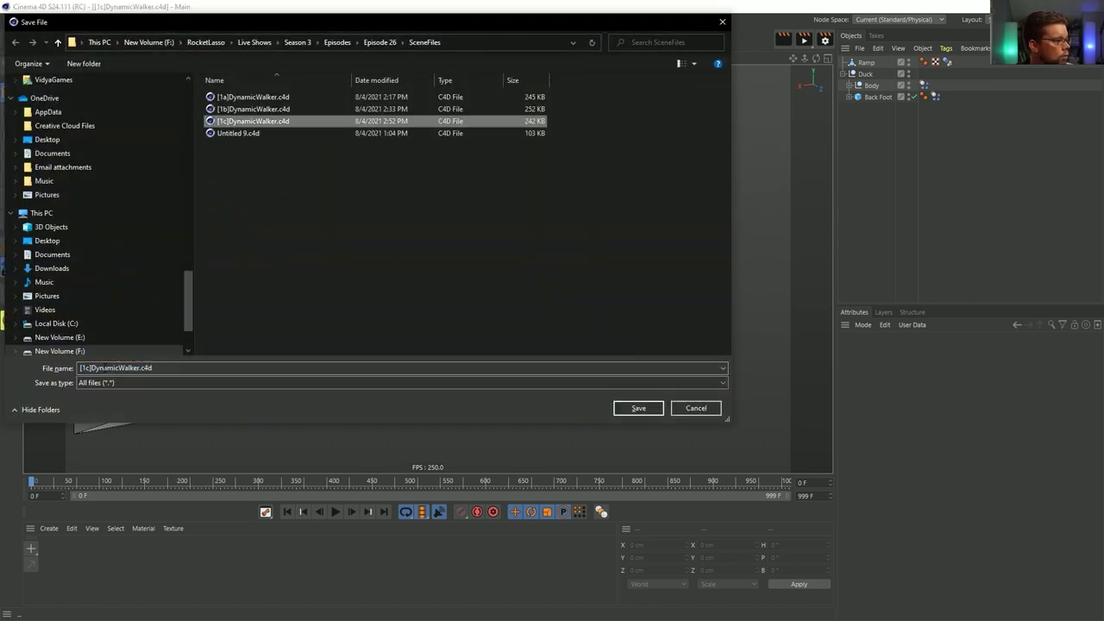
left_click(177, 367)
key("BackSpace")
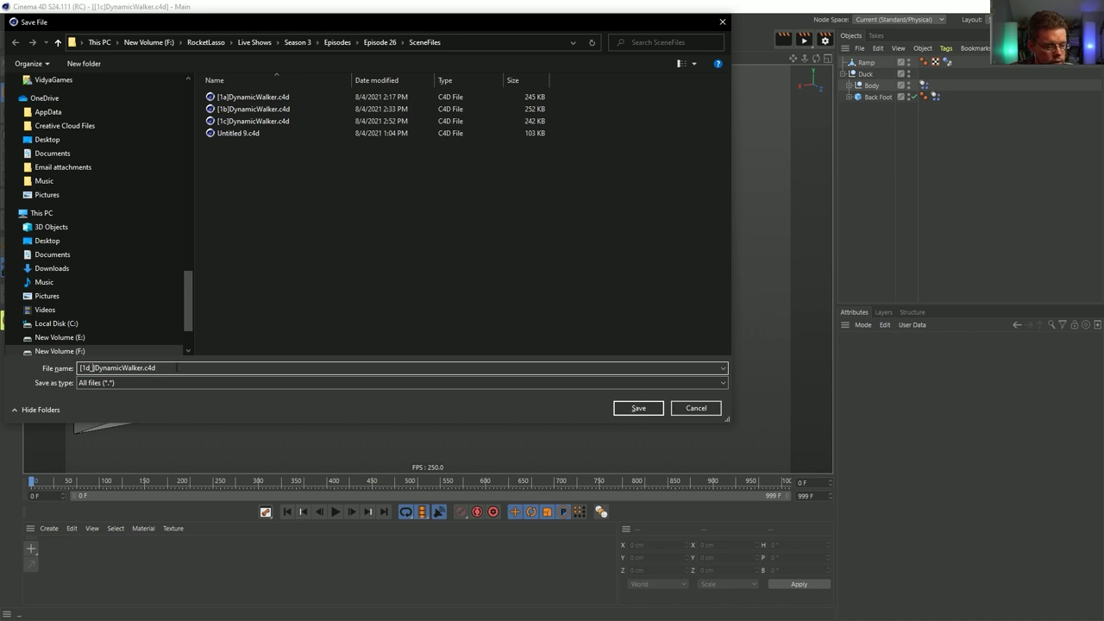
type("d_Redshfit")
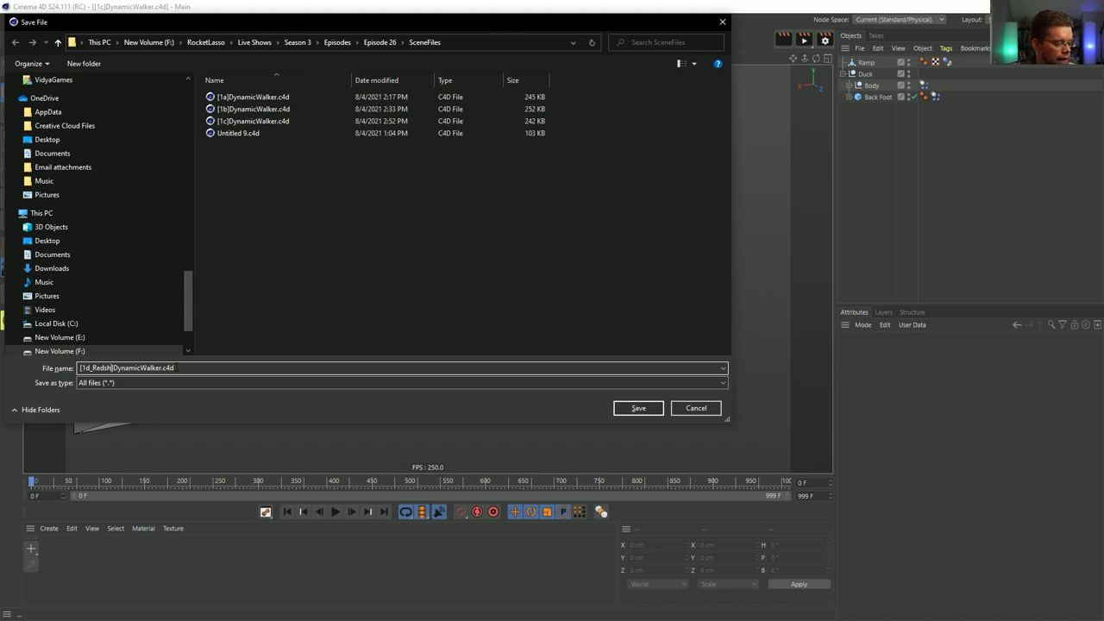
type("ft")
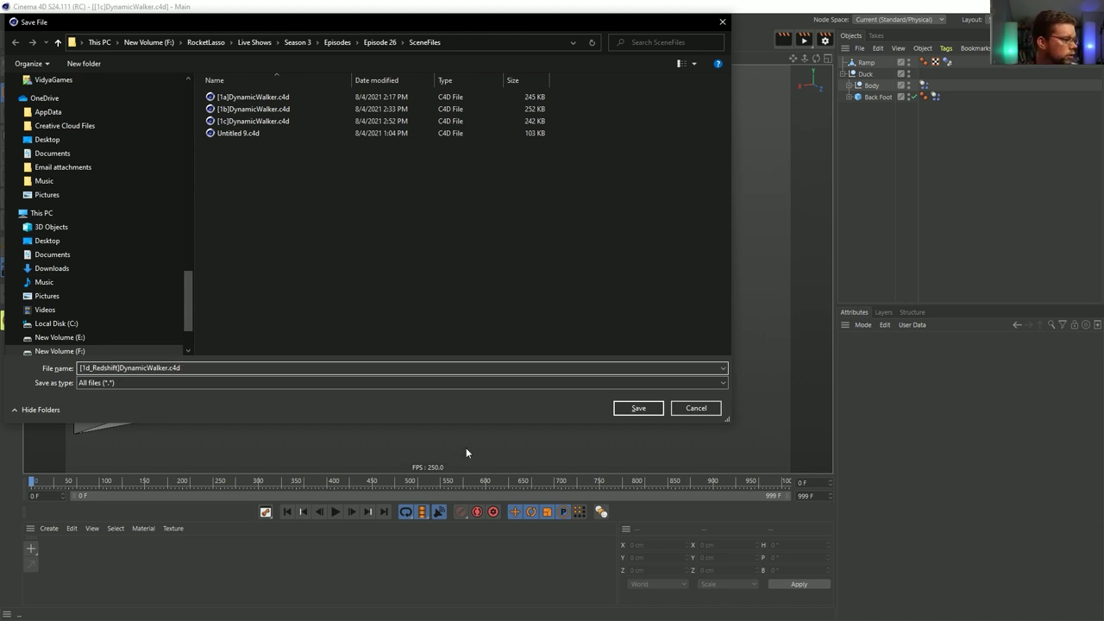
left_click(639, 410)
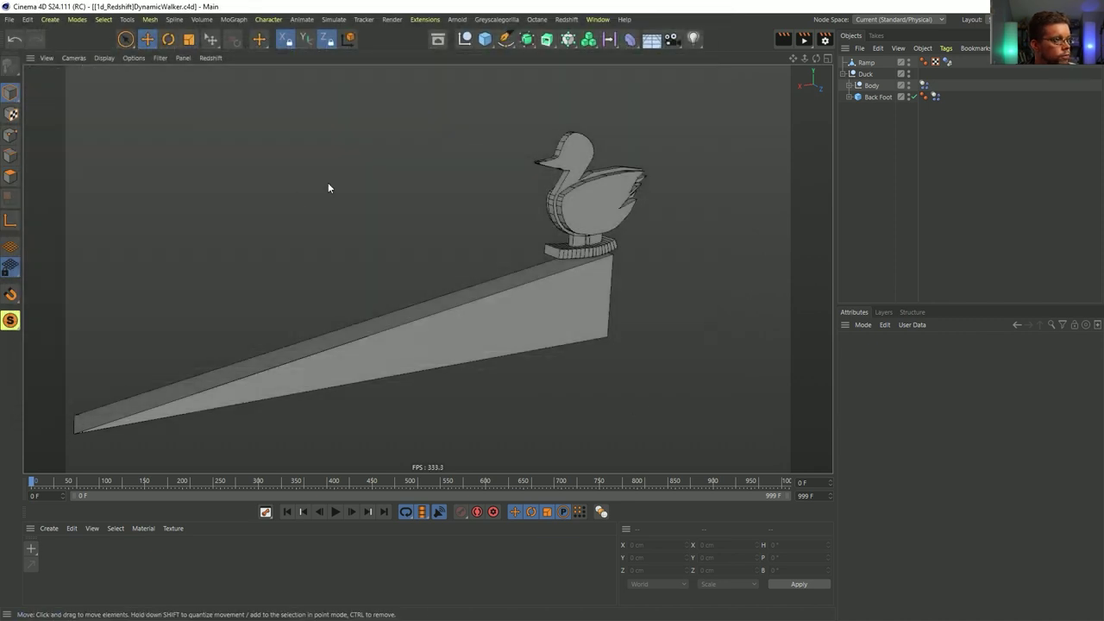
left_click(491, 20)
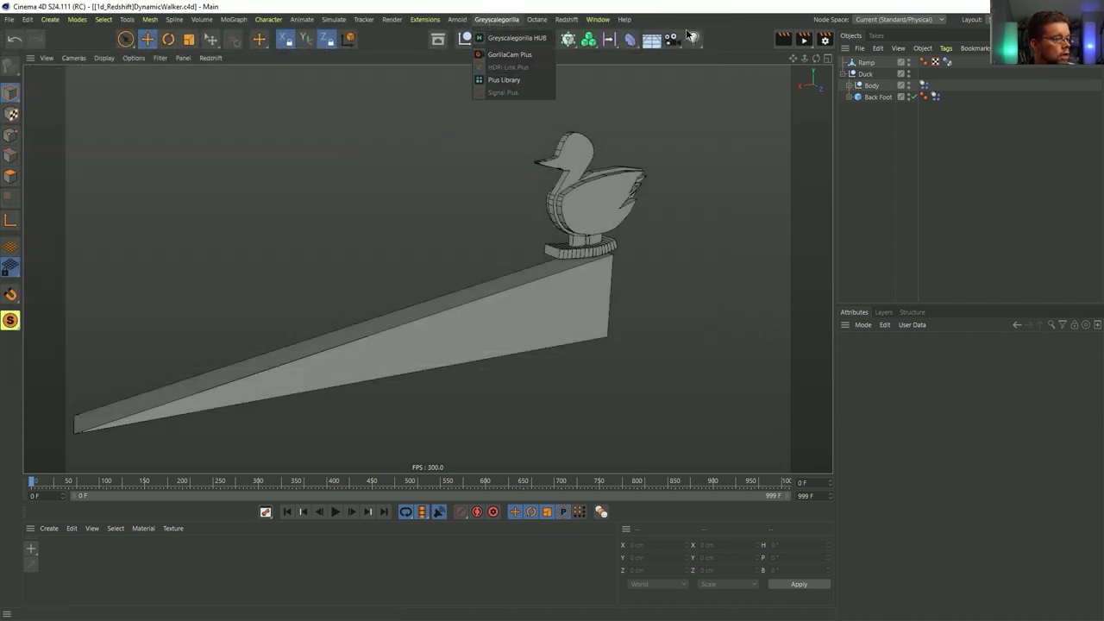
left_click(723, 8)
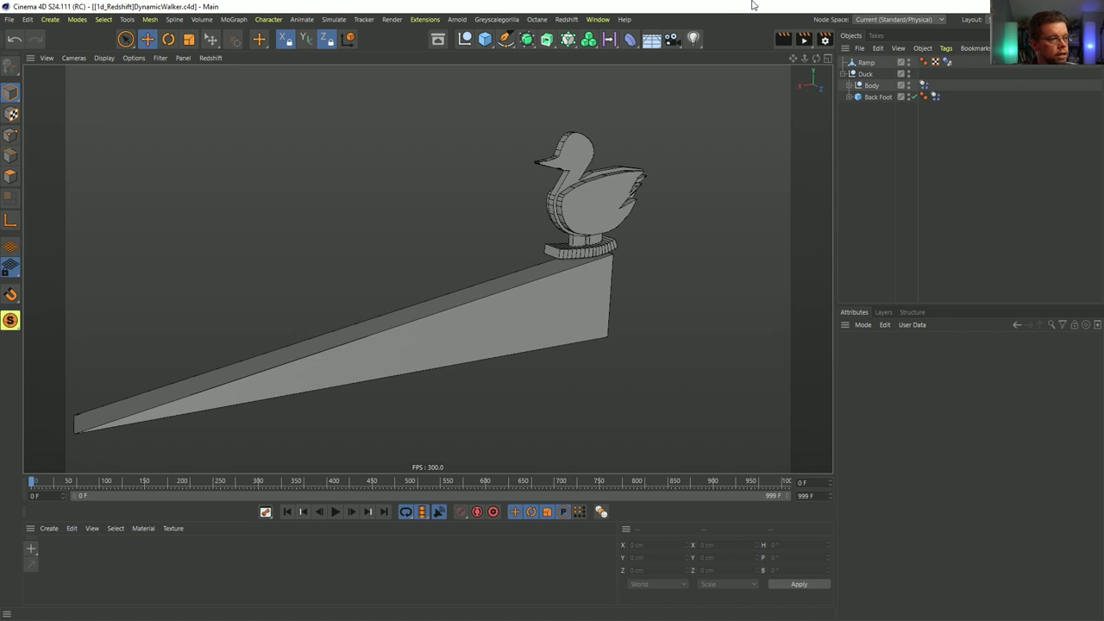
- Give the caps of the duck's Mid and feather Extrude.1 objects a Round bevel of 5.85 cm with 3 segments
scroll(585, 213, "up", 5)
right_click_drag(587, 226, 634, 218, "alt")
left_click_drag(523, 259, 549, 235, "alt")
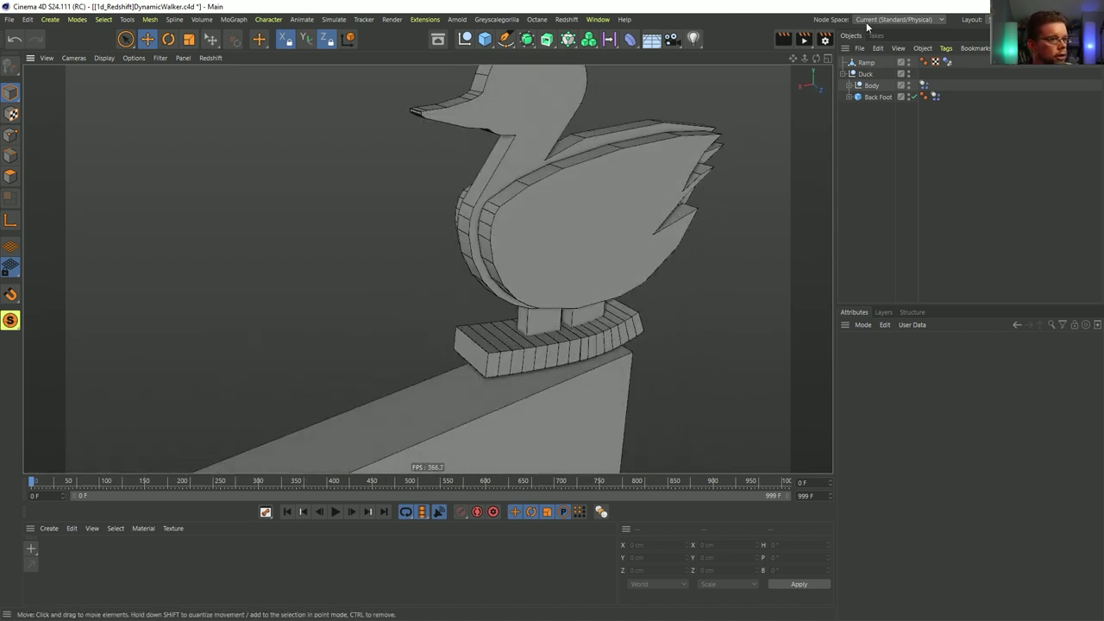
middle_click_drag(599, 157, 588, 204, "alt")
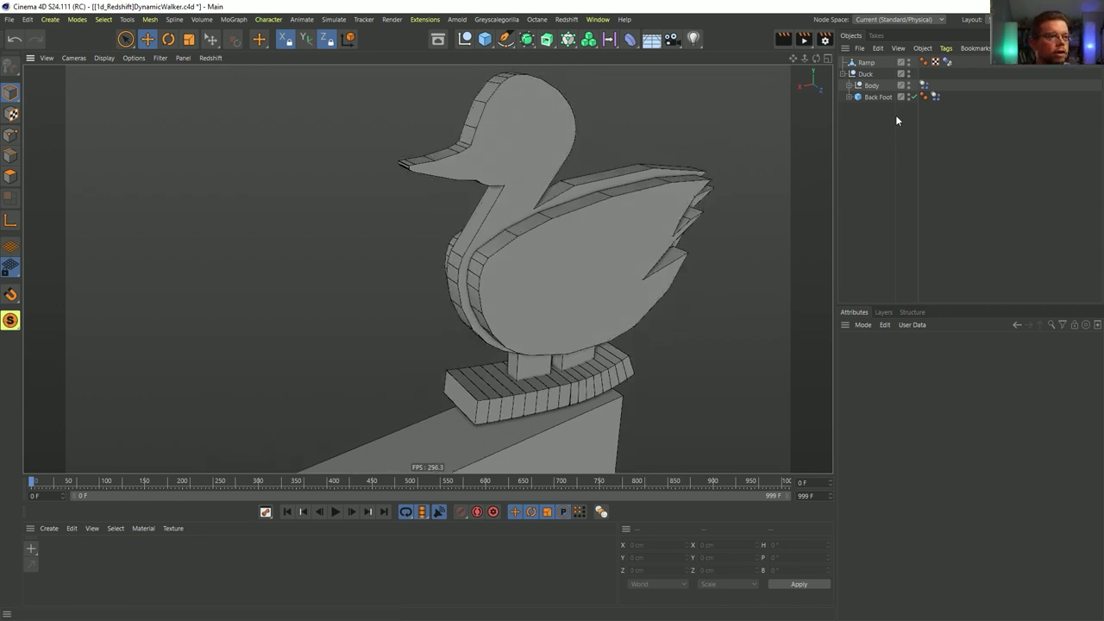
left_click(650, 218)
left_click(550, 156, "shift")
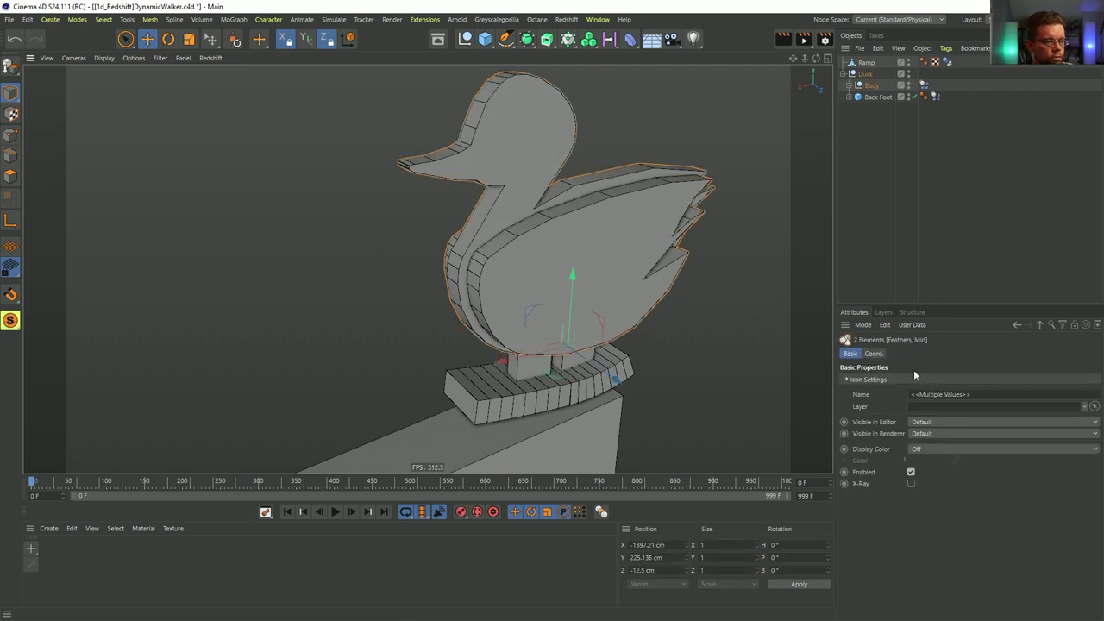
left_click(849, 86)
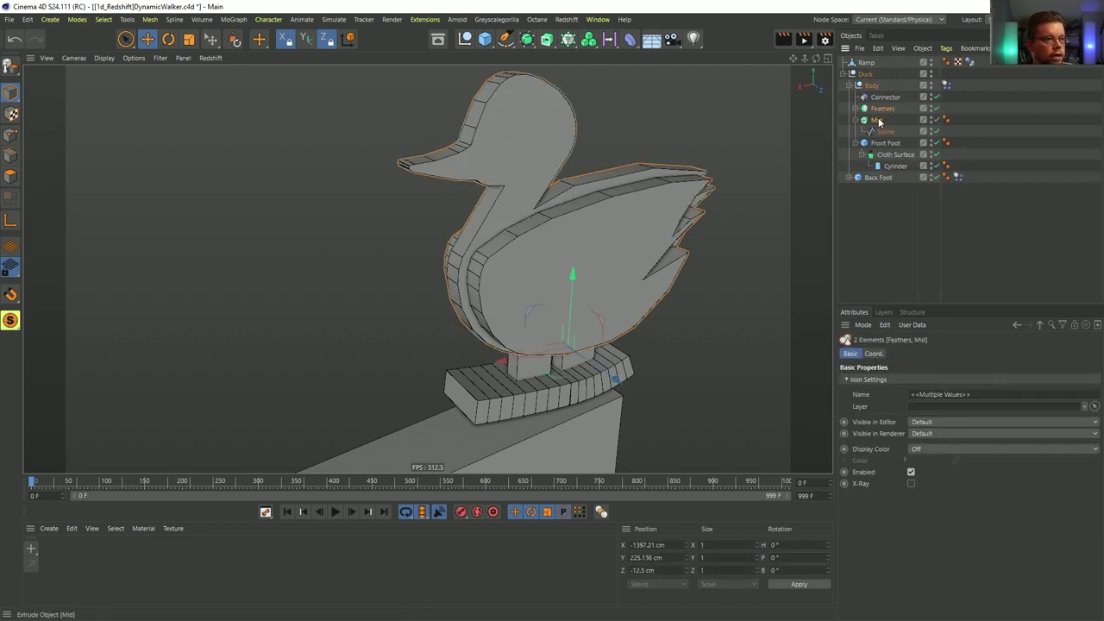
left_click(878, 121)
left_click(855, 108)
left_click(888, 132, "ctrl")
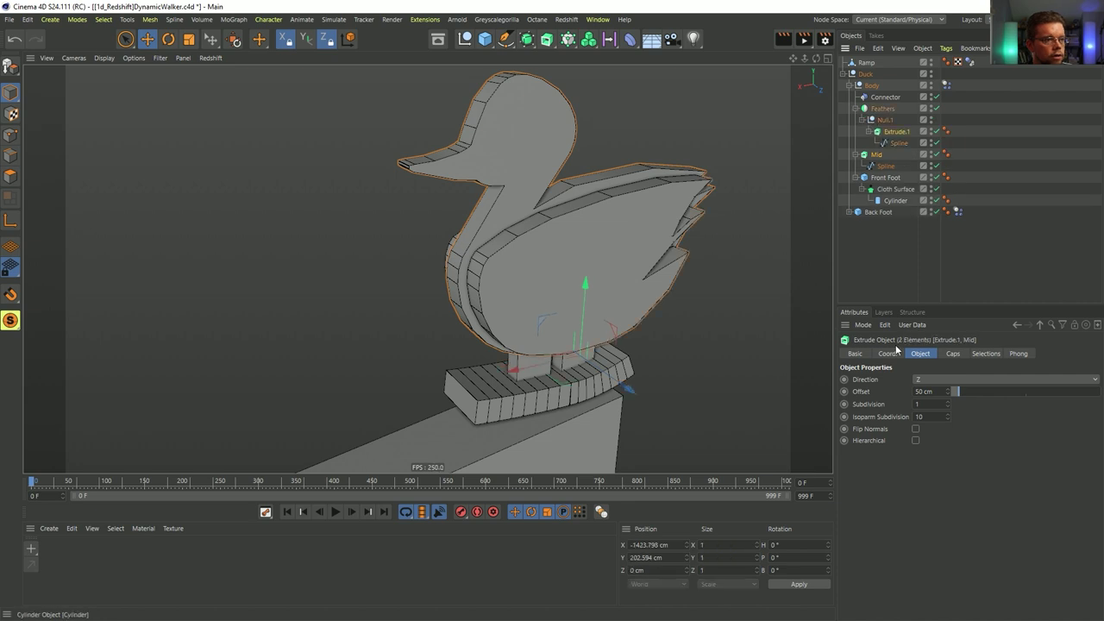
left_click(954, 355)
left_click_drag(500, 281, 540, 301, "alt")
scroll(540, 302, "up", 3)
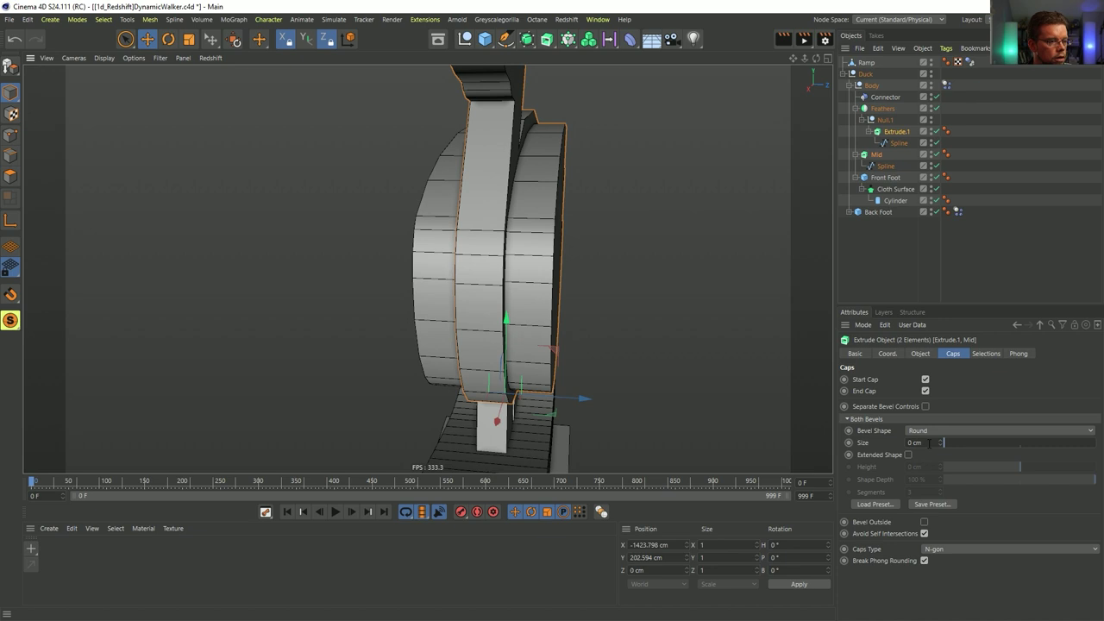
left_click_drag(946, 447, 954, 444)
left_click_drag(573, 295, 530, 267, "alt")
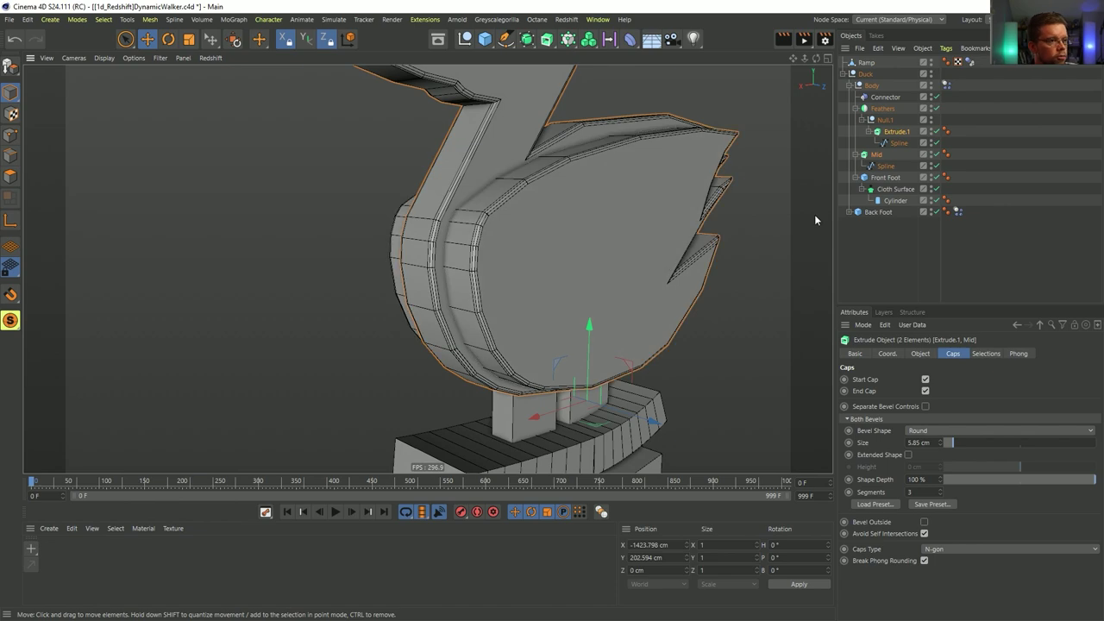
- Set the Adaptive intermediate point angle to 5° on the splines of both the feathers and the Mid extrude
left_click(898, 142)
left_click(885, 166, "ctrl")
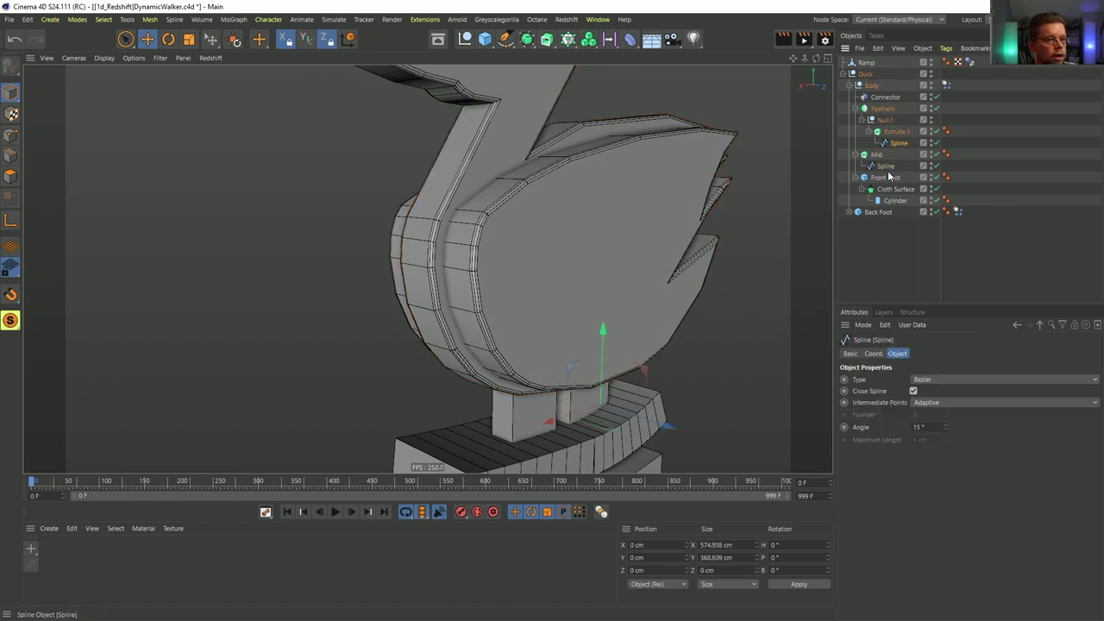
double_click(936, 427)
type("5")
key("Return")
- Inspect the smoothed duck up close, play the simulation to check the walk, and rewind
mouse_move(645, 294)
left_mouse_down("alt")
mouse_move(621, 296)
mouse_move(636, 289)
left_mouse_up("alt")
right_click_drag(636, 289, 613, 302, "alt")
left_click_drag(611, 302, 582, 359, "alt")
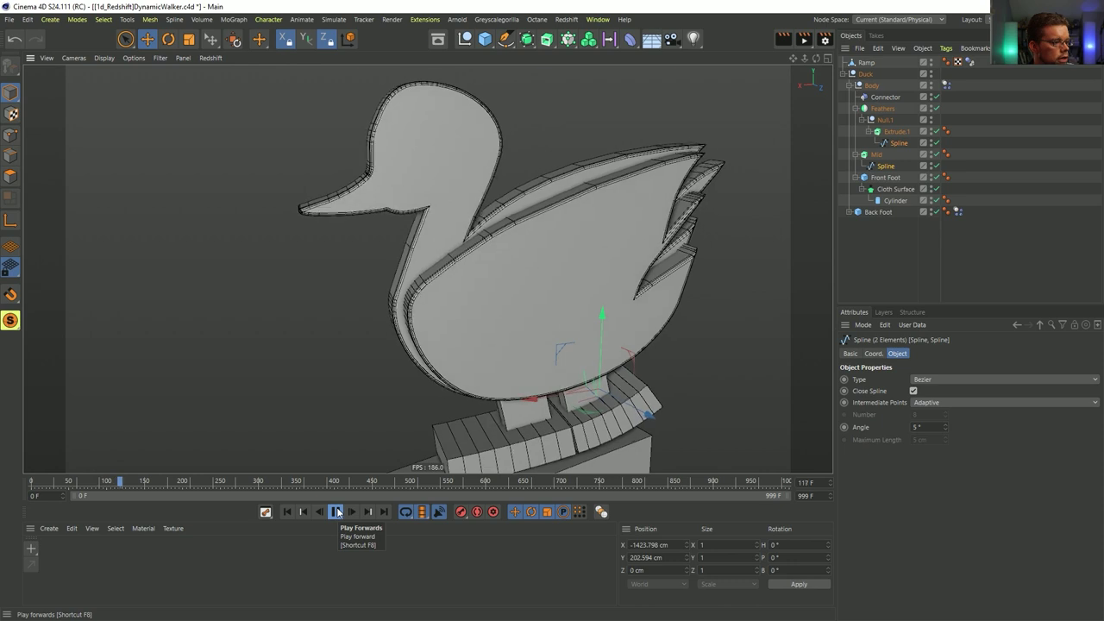
left_click(337, 511)
left_click(288, 511)
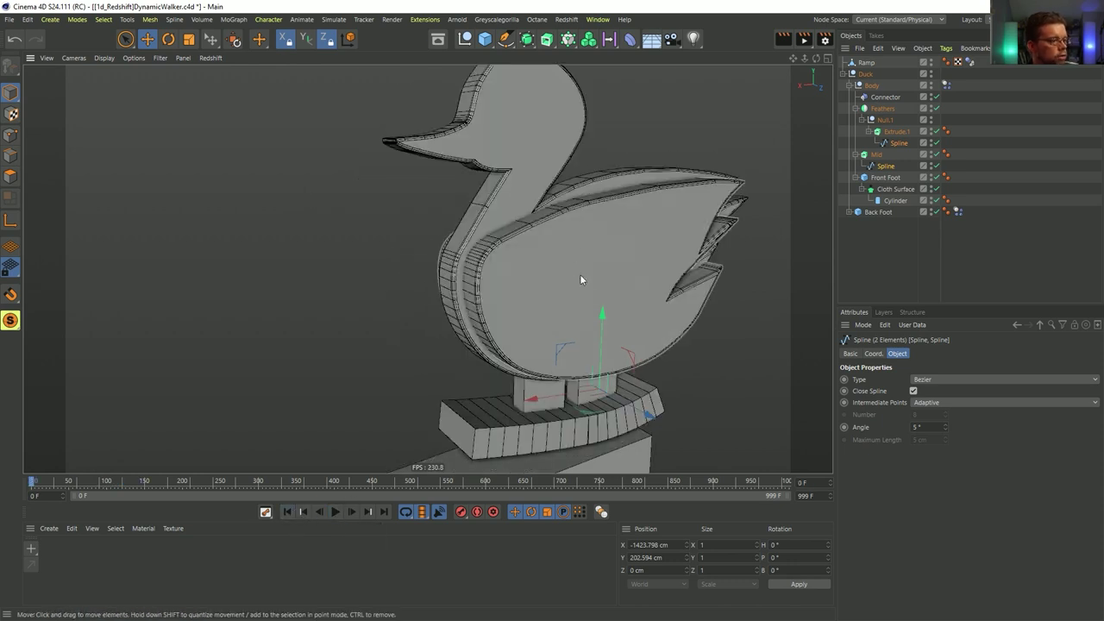
- Move the feather Extrude.1 outward from the duck's middle to a Z position of 37.29 cm
middle_click(627, 269)
middle_click(634, 343)
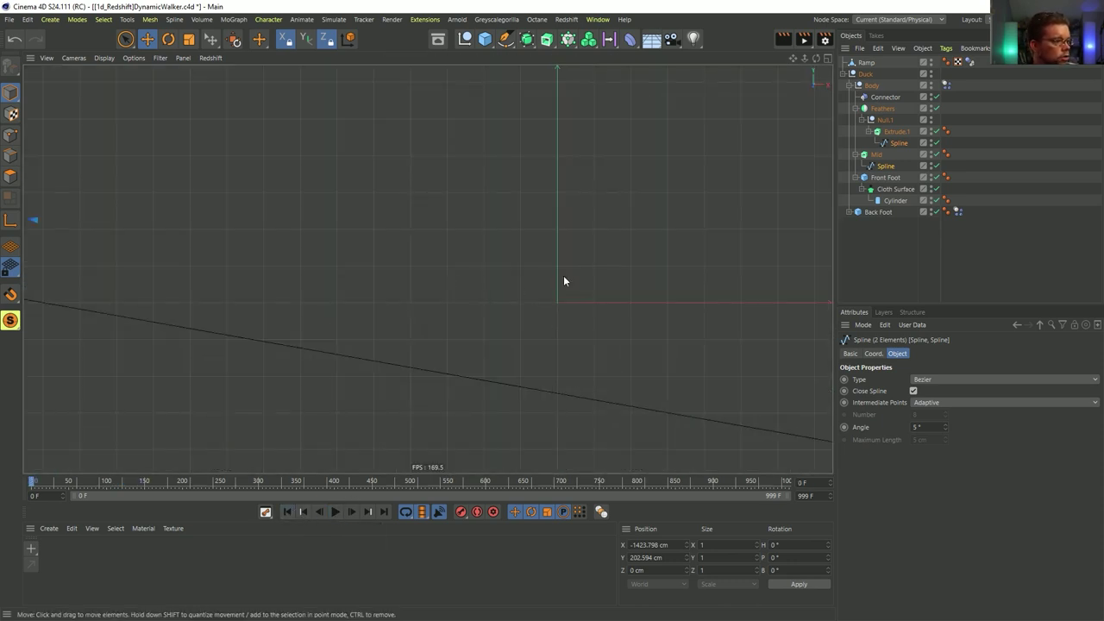
key("s")
middle_click(526, 323)
middle_click(373, 370)
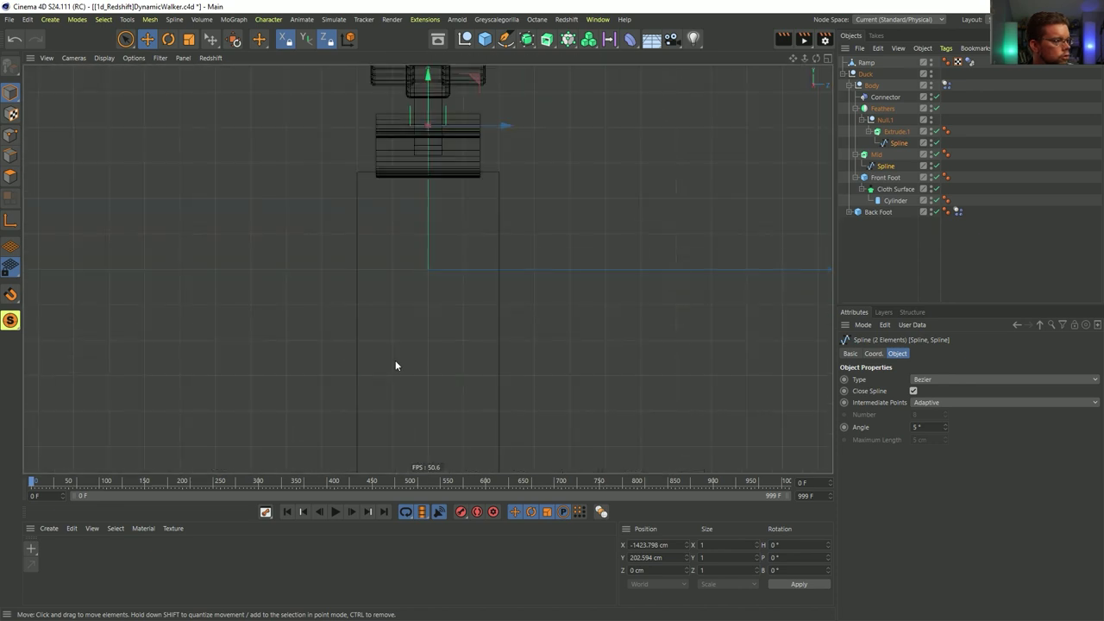
key("s")
right_click_drag(481, 288, 503, 282, "alt")
middle_click_drag(480, 281, 506, 181, "alt")
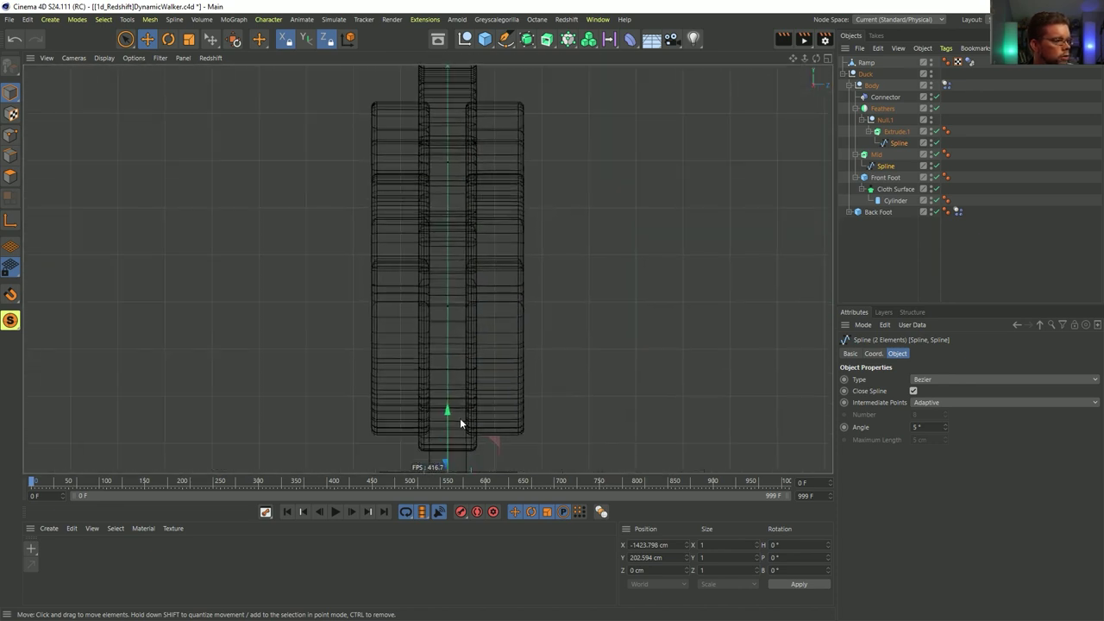
left_click(897, 132)
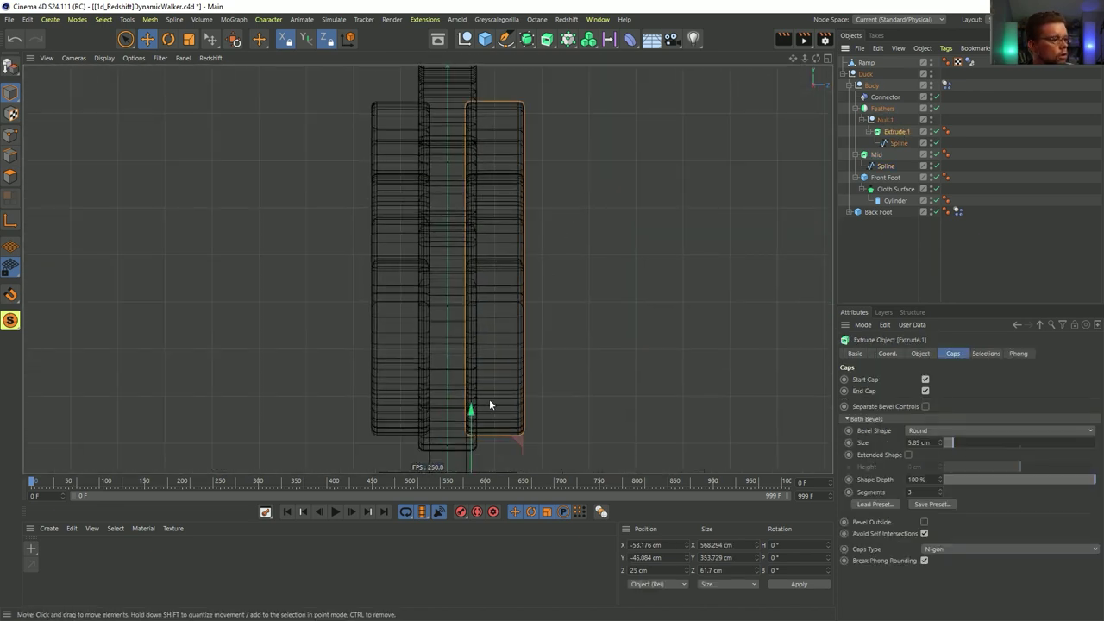
middle_click_drag(507, 423, 513, 346, "alt")
right_click_drag(513, 346, 496, 351, "alt")
left_click_drag(523, 401, 534, 399)
middle_click(484, 301)
middle_click(378, 239)
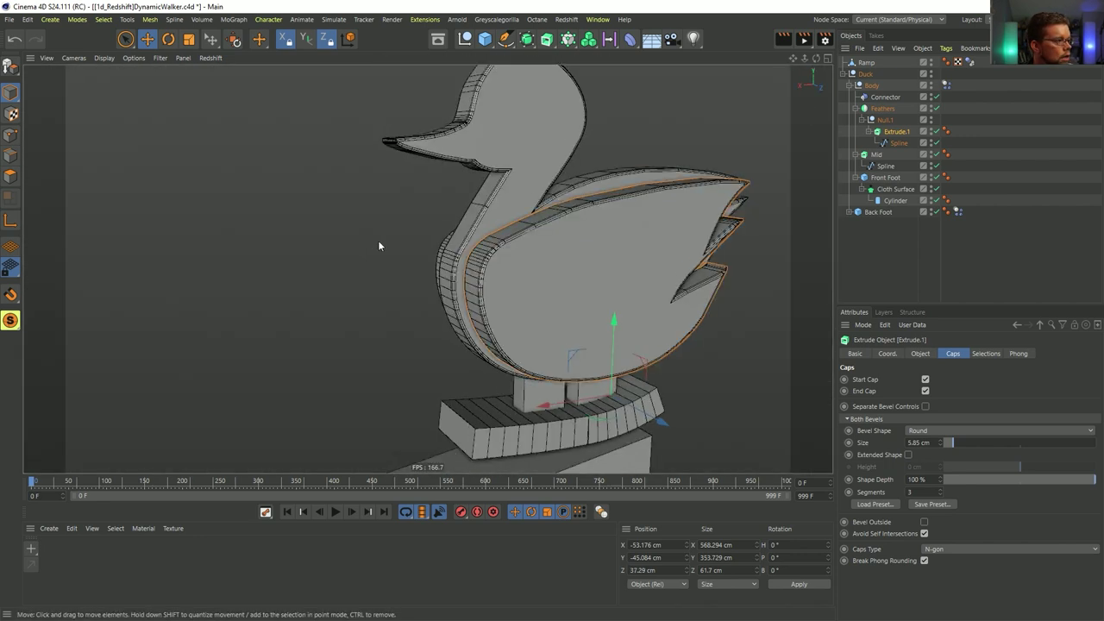
- Play the simulation to check the walk with the shifted feathers, and rewind to the start
left_click(336, 511)
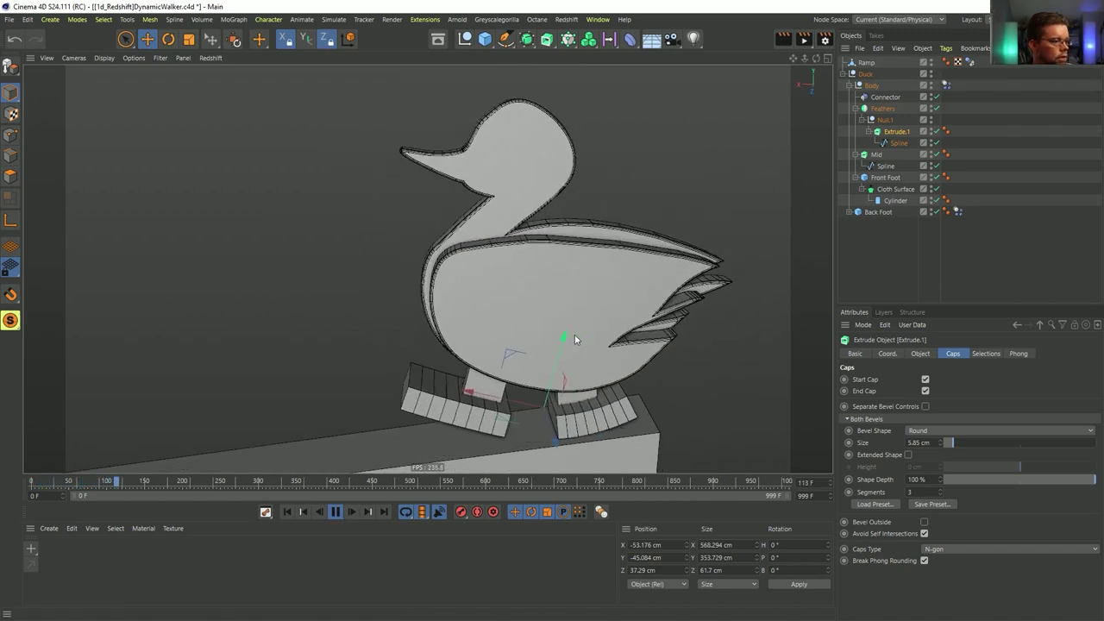
left_click(336, 512)
left_click(286, 512)
- Enable the fillet on both the Front Foot and Back Foot cubes with a fillet subdivision of 3
scroll(517, 324, "up", 6)
left_click(539, 324)
left_click(541, 317, "shift")
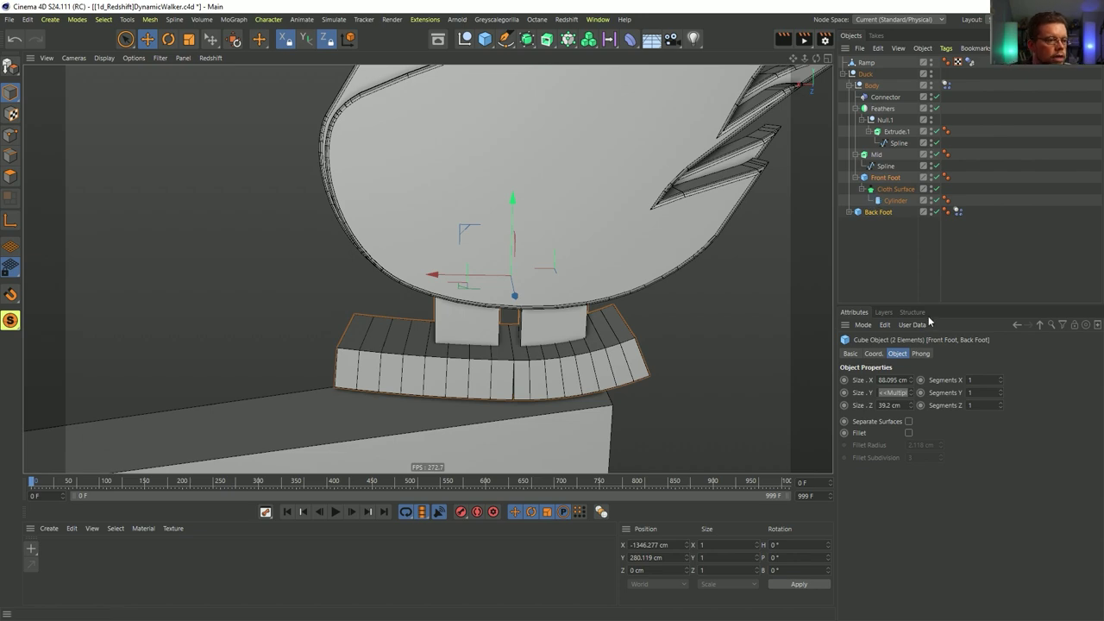
left_click(908, 433)
scroll(534, 353, "up", 4)
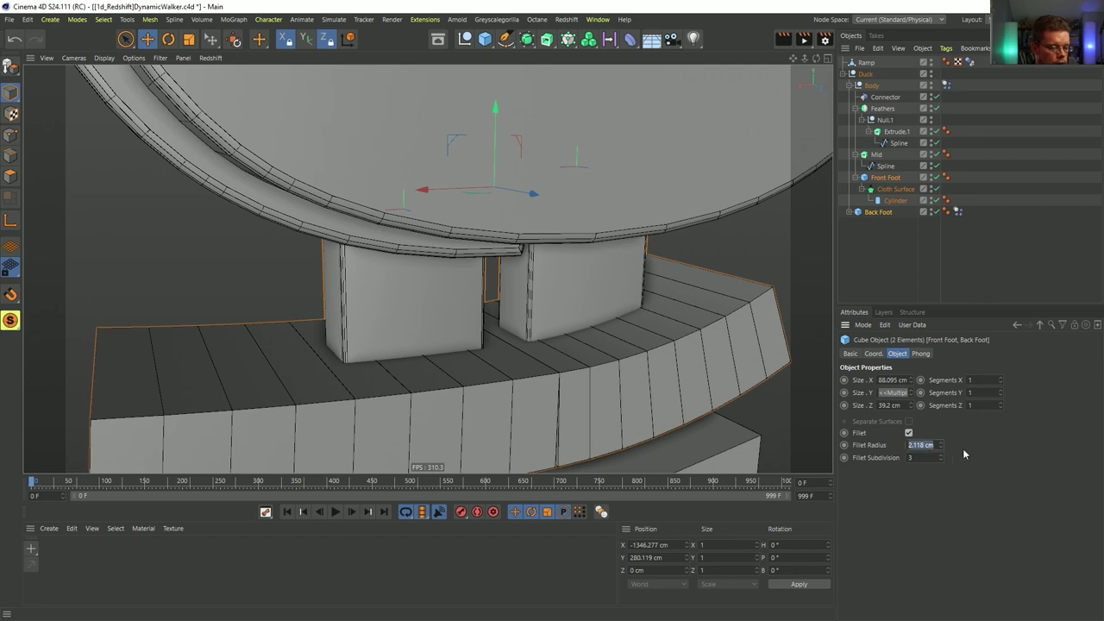
key("Return")
- Add a Bevel deformer with 5 cm offset and subdivision 2 under the Back Foot's Cloth Surface, and copy it to the Front Foot's Cloth Surface
left_click_drag(458, 281, 470, 250, "alt")
right_click_drag(520, 254, 403, 275, "alt")
middle_click_drag(521, 252, 447, 298, "alt")
left_click_drag(448, 299, 469, 350, "alt")
scroll(468, 347, "up", 3)
left_click(436, 338)
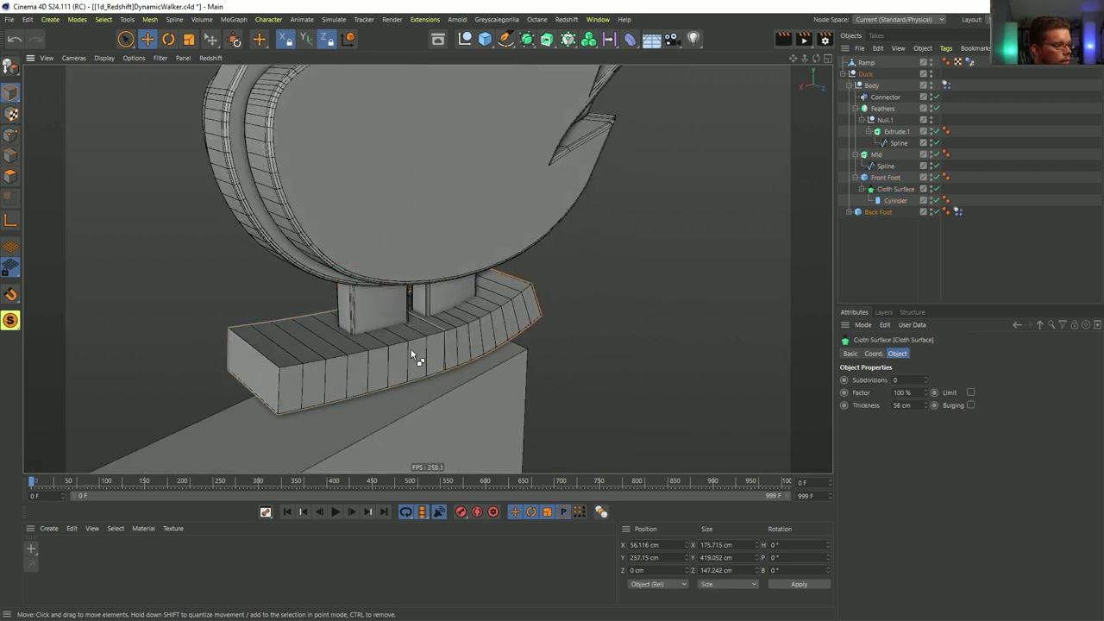
left_click(849, 213)
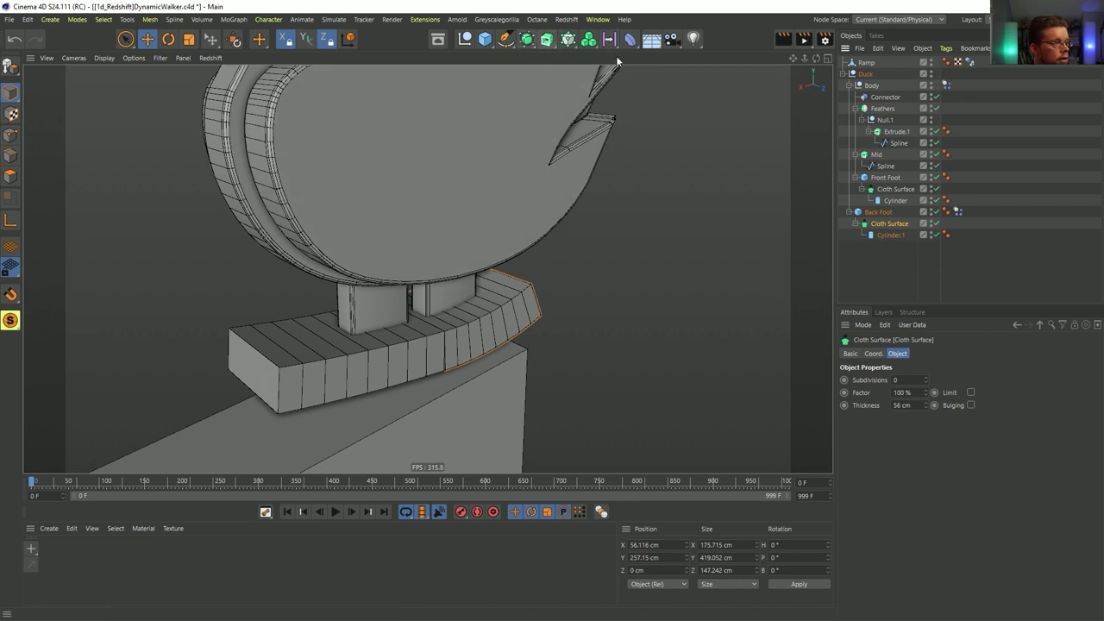
left_click(629, 39)
left_click(853, 200)
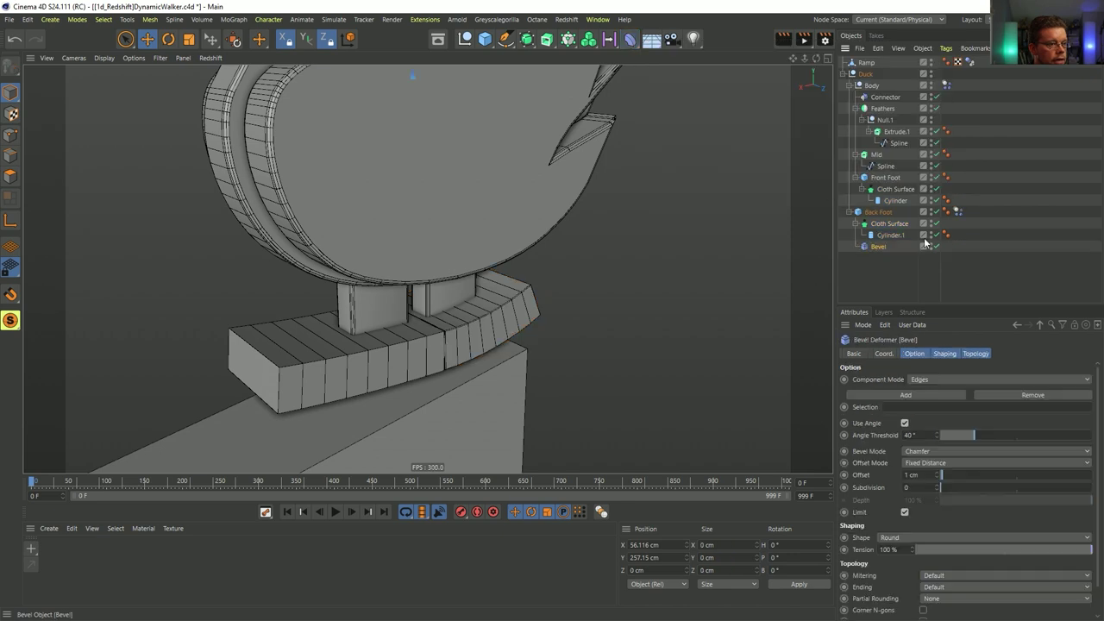
left_click_drag(881, 240, 889, 245)
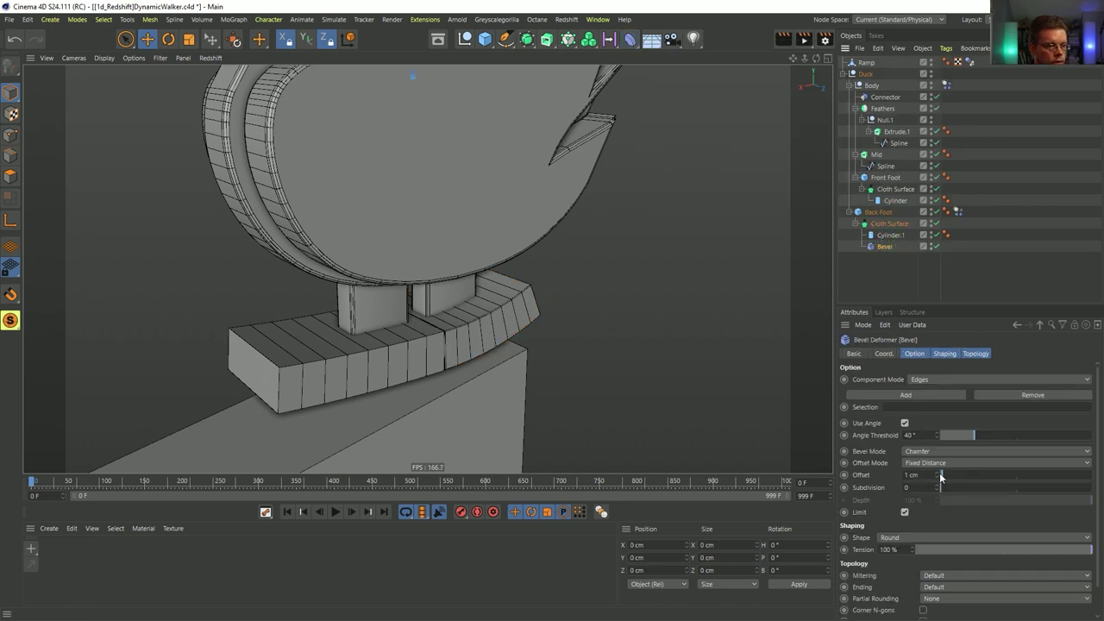
left_click_drag(939, 475, 936, 476)
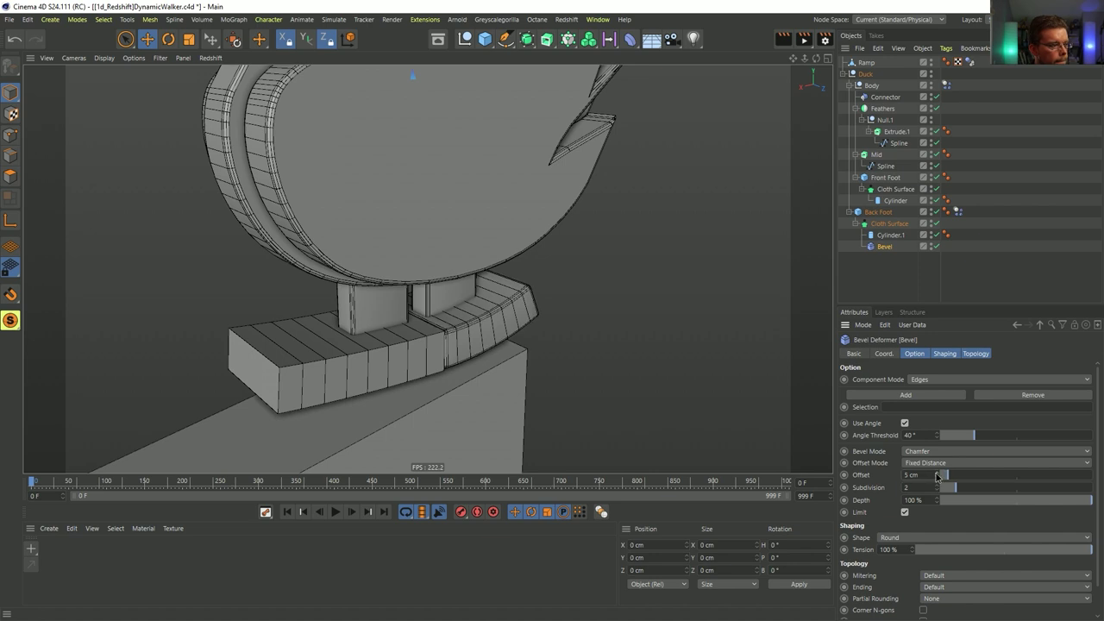
left_click_drag(885, 247, 893, 207, "ctrl")
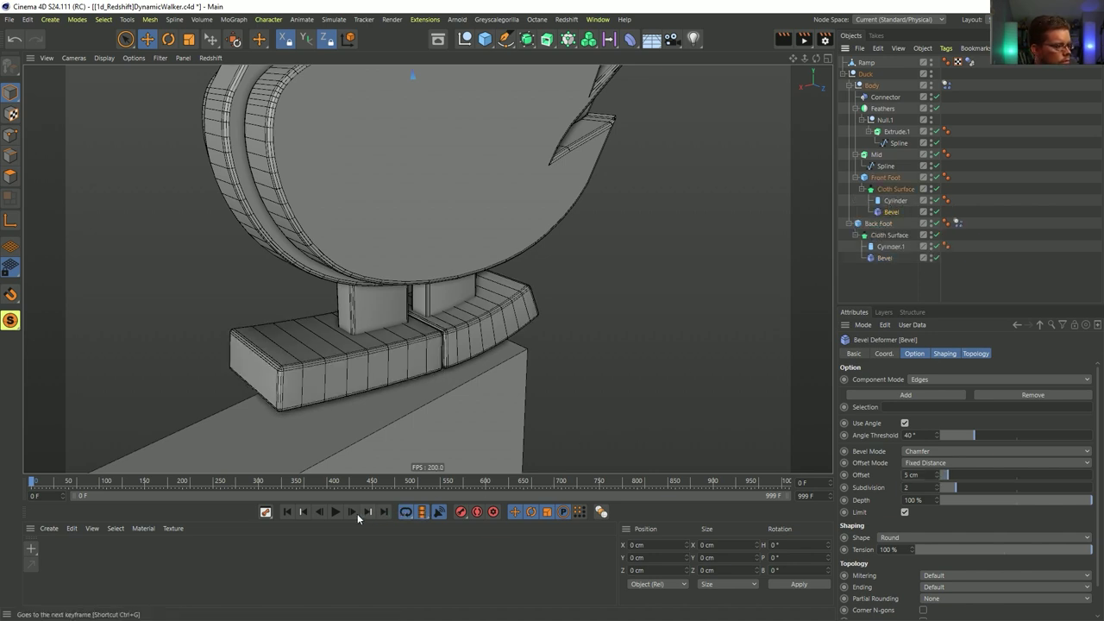
- Play the simulation to check the walk with the bevelled feet, and rewind to the start
left_click(335, 511)
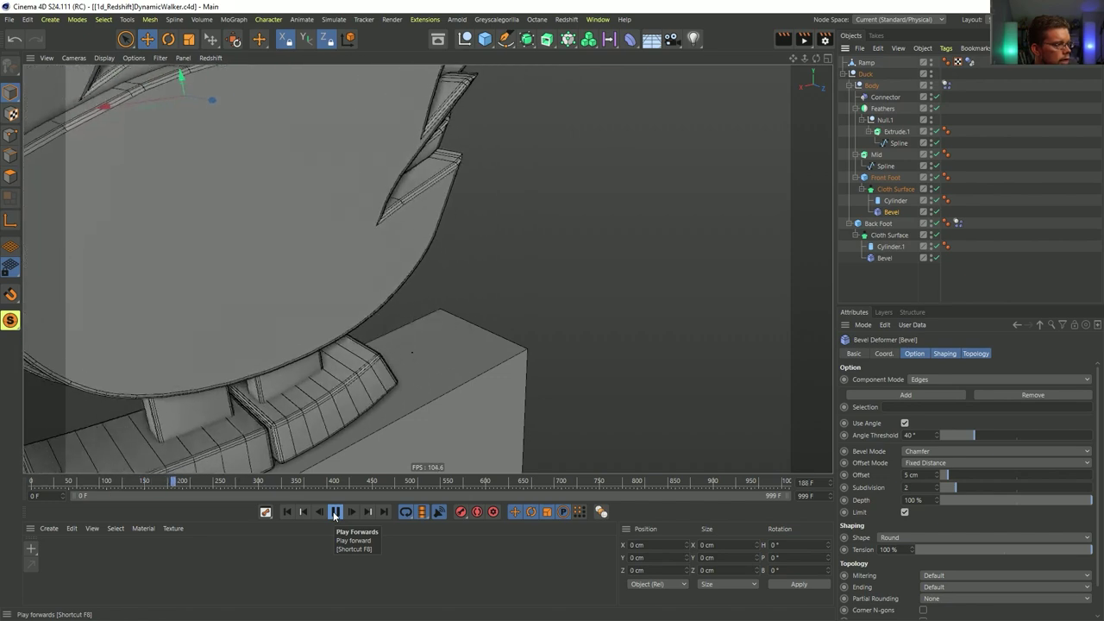
left_click(334, 515)
right_click_drag(485, 298, 412, 331, "alt")
middle_click_drag(402, 275, 474, 333, "alt")
left_click(287, 511)
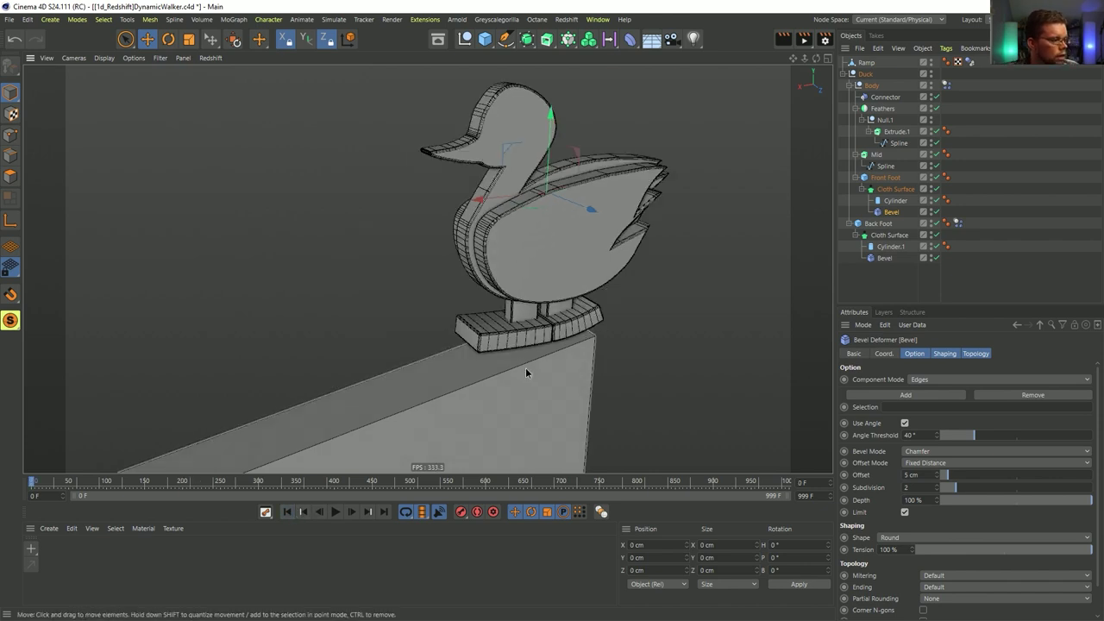
- Copy the foot's Bevel deformer under the Ramp object to bevel the ramp's edges
left_click(525, 371)
scroll(593, 313, "up", 3)
middle_click_drag(594, 313, 613, 289, "alt")
left_click_drag(891, 211, 873, 67, "ctrl")
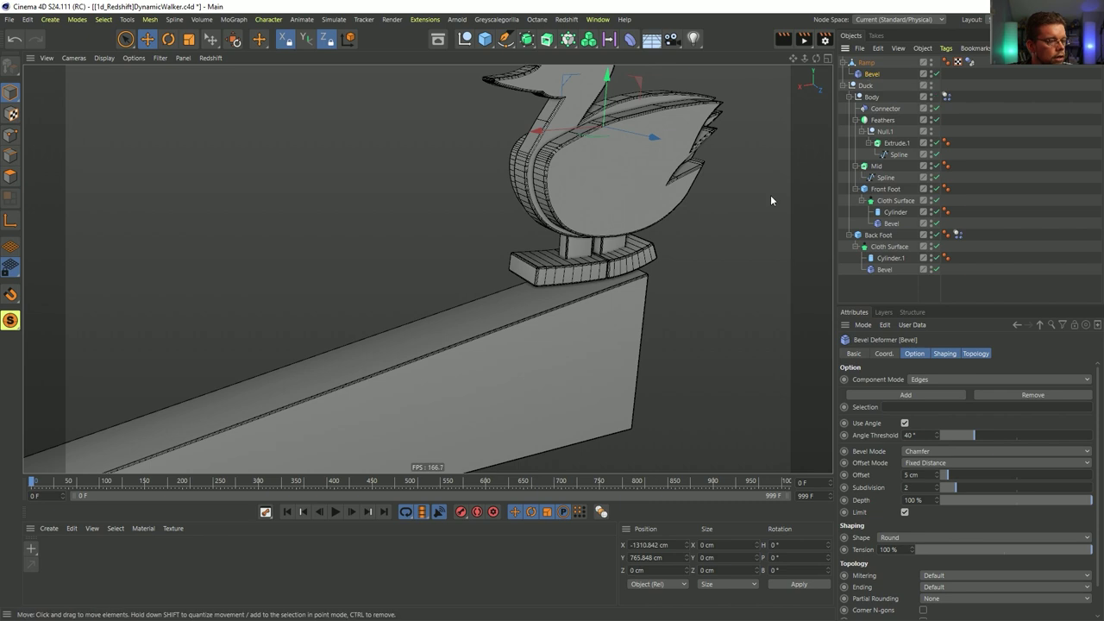
- Play the simulation to check the duck on the bevelled ramp, rewind, and view the whole setup
left_click(336, 511)
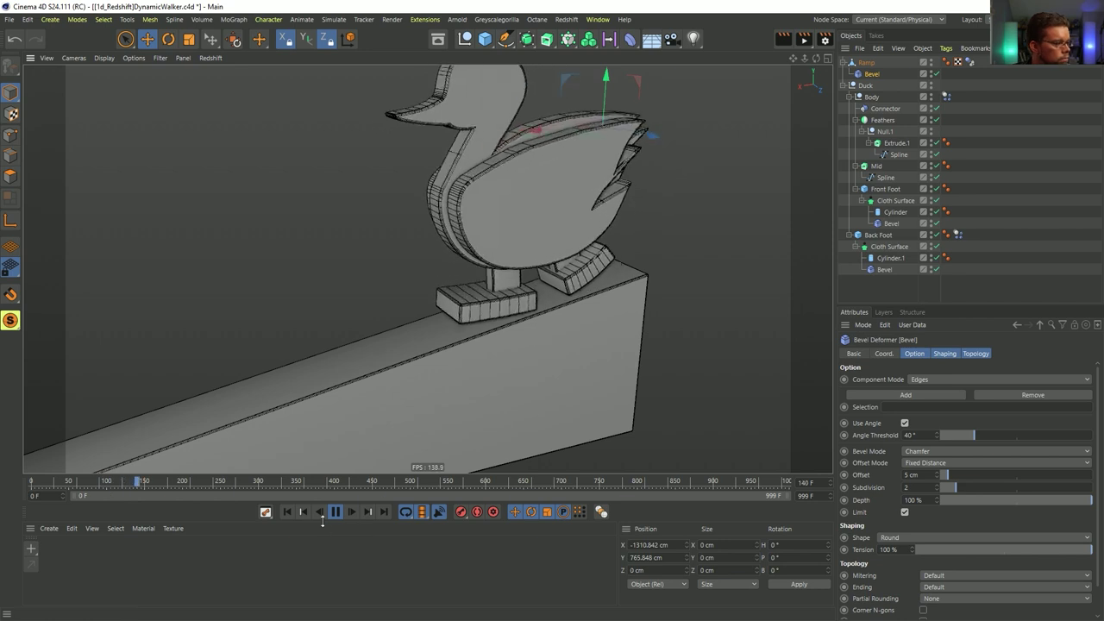
left_click(287, 511)
left_click_drag(557, 230, 679, 55, "alt")
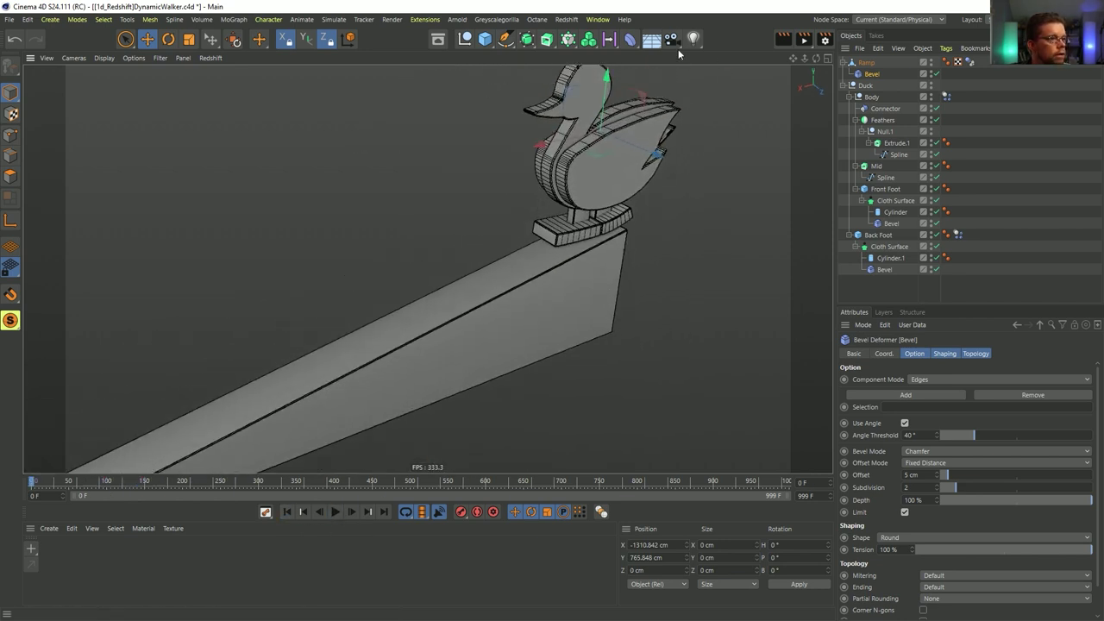
left_click(506, 40)
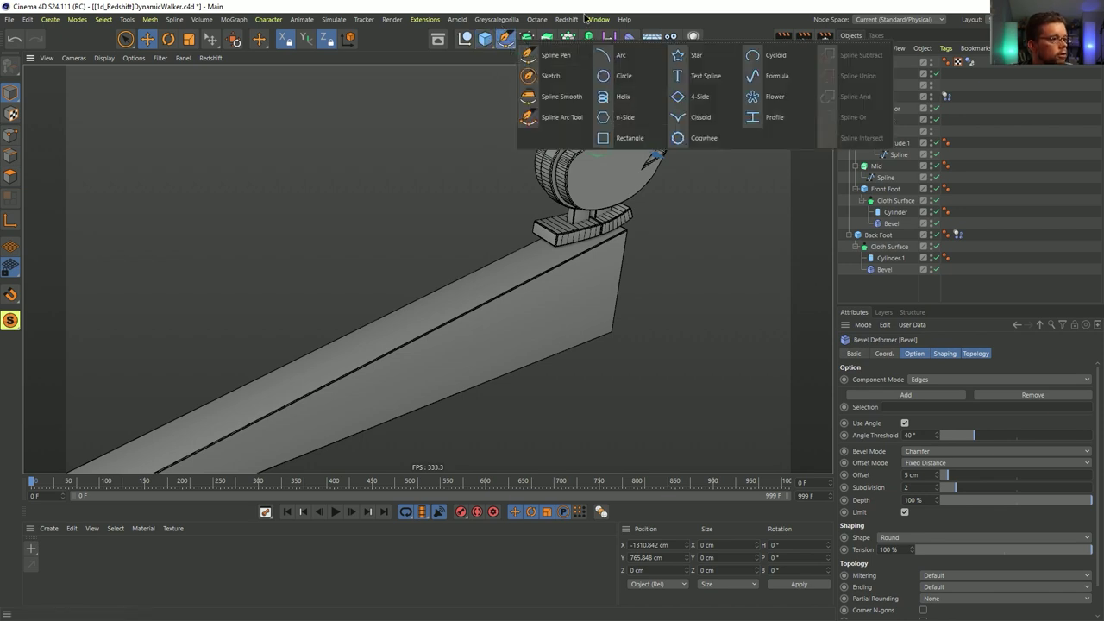
left_click(495, 20)
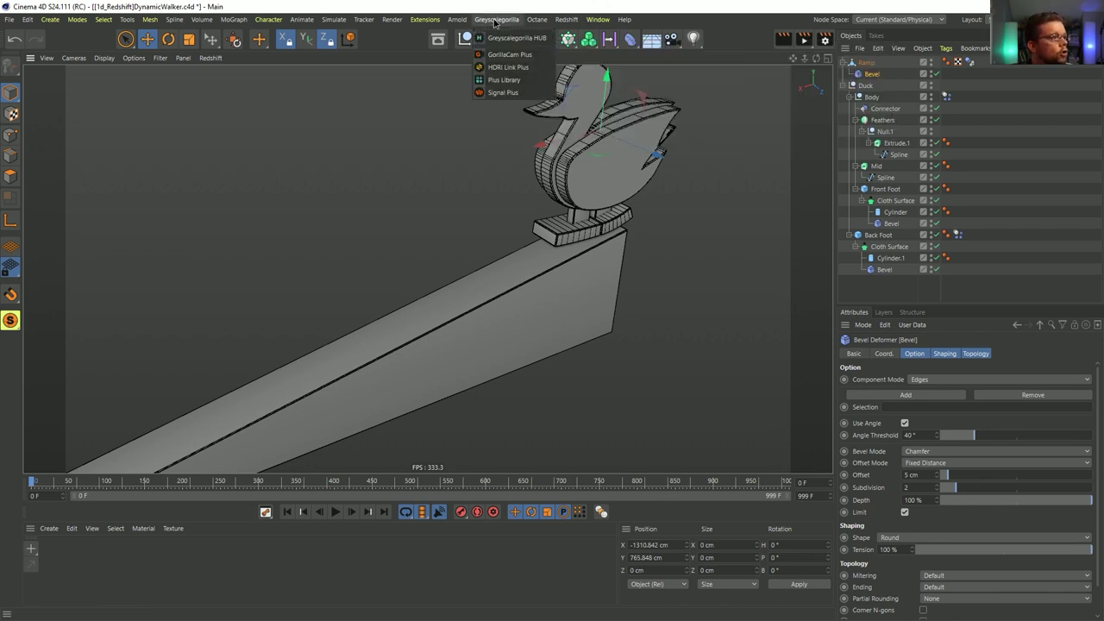
key("Escape")
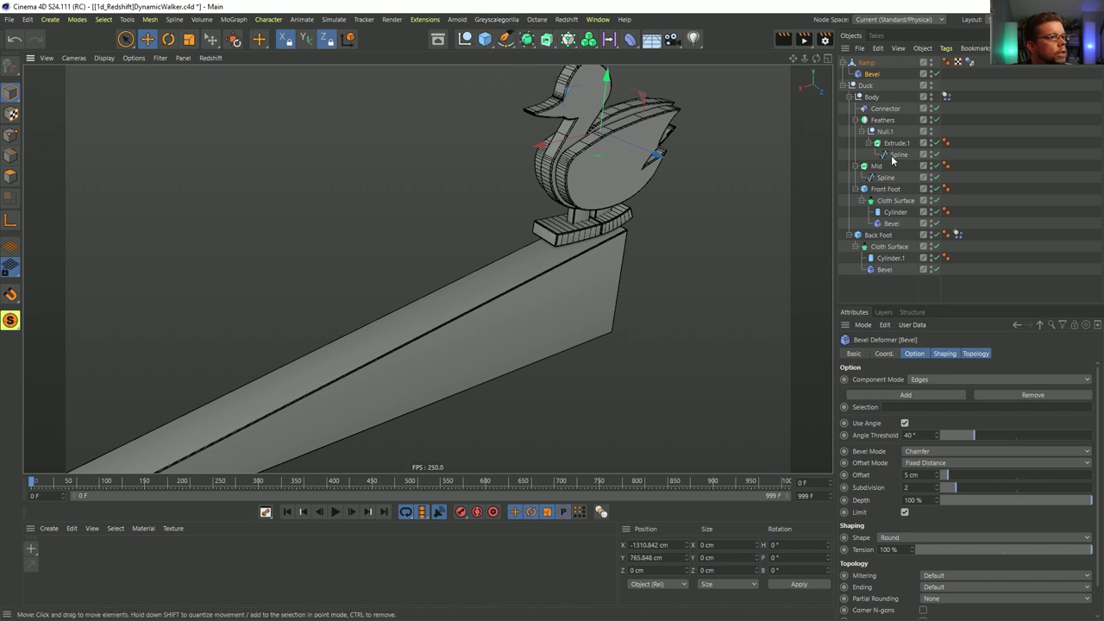
- Collapse the Ramp and Duck hierarchies and start a live render in the Redshift RenderView beside the duck
left_click(843, 63)
left_click(843, 74)
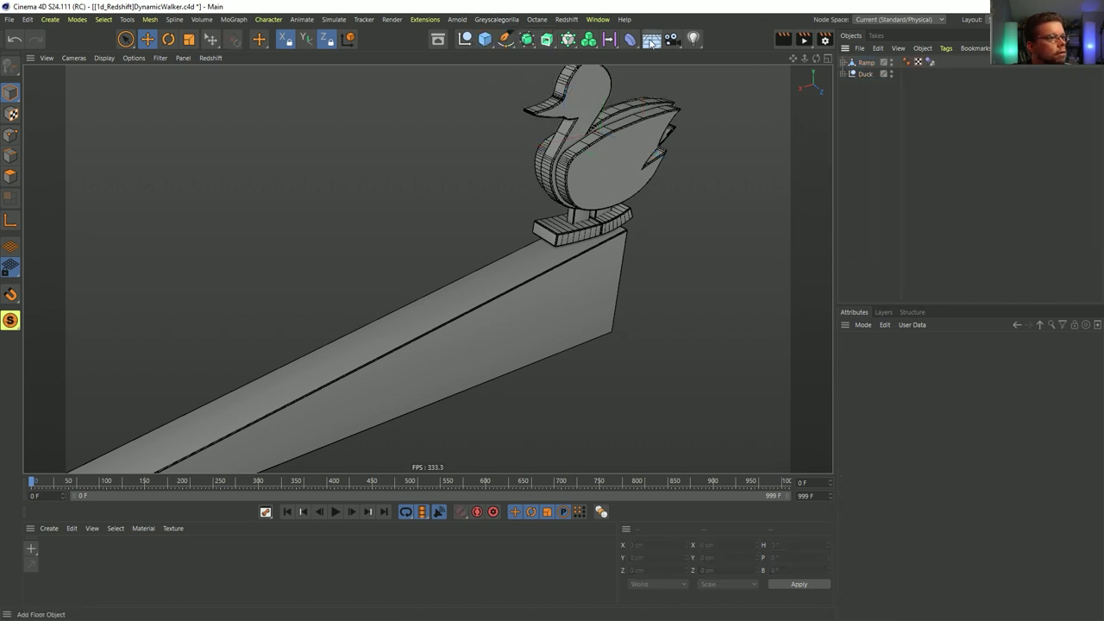
left_click(561, 21)
left_click(483, 12)
left_click(566, 19)
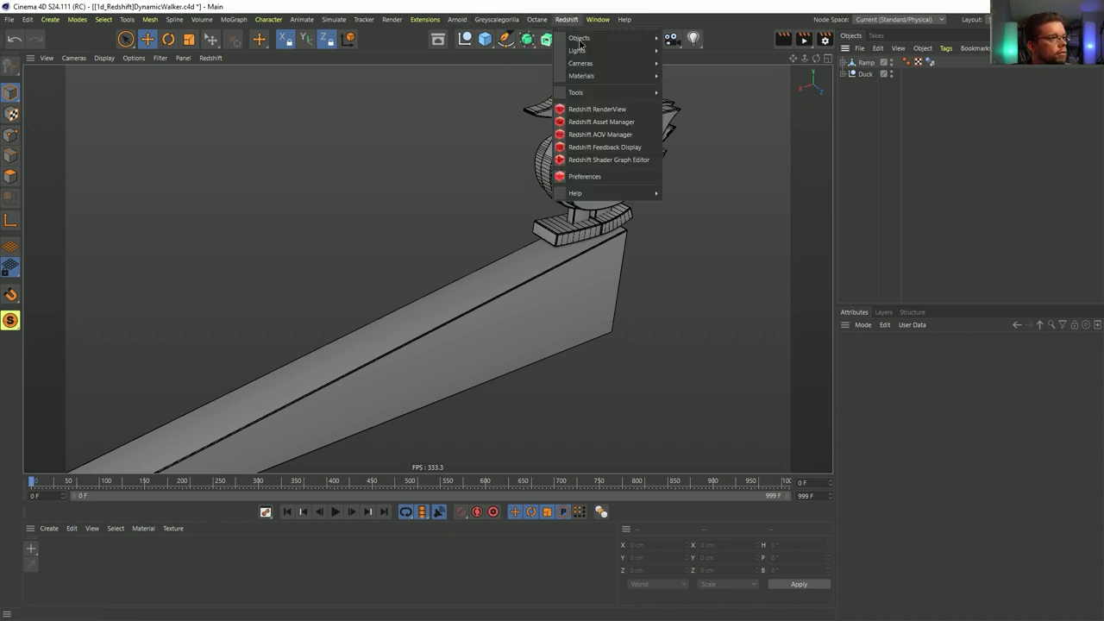
left_click(632, 109)
left_click_drag(499, 7, 142, 136)
left_click(54, 180)
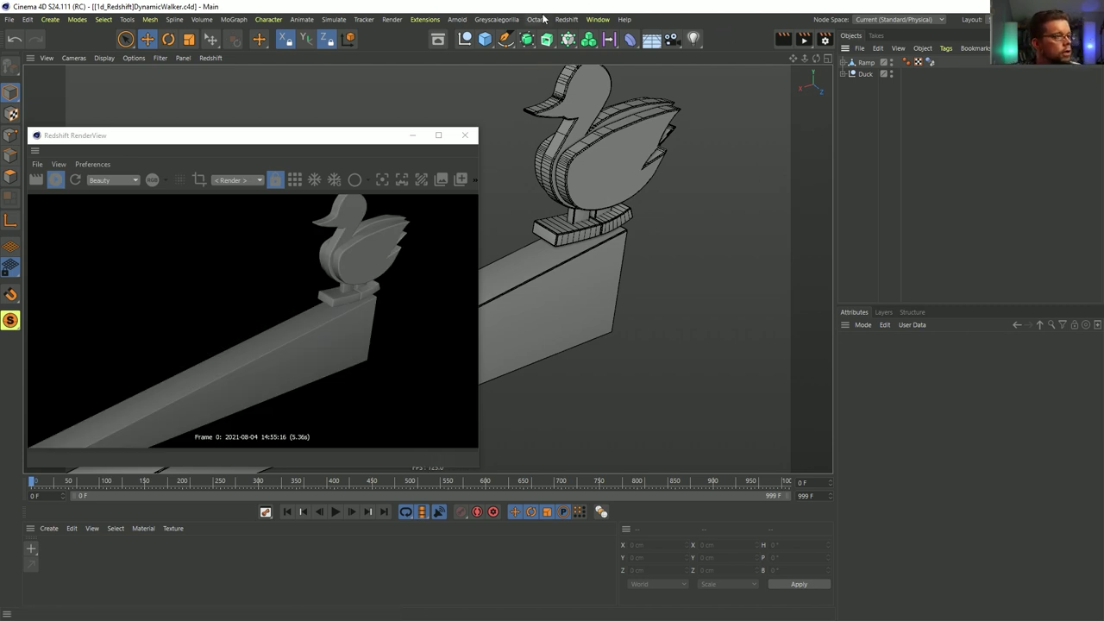
- Add a Disc primitive as the ground and set its outer radius to 10000 cm
left_click(508, 44)
left_click(485, 39)
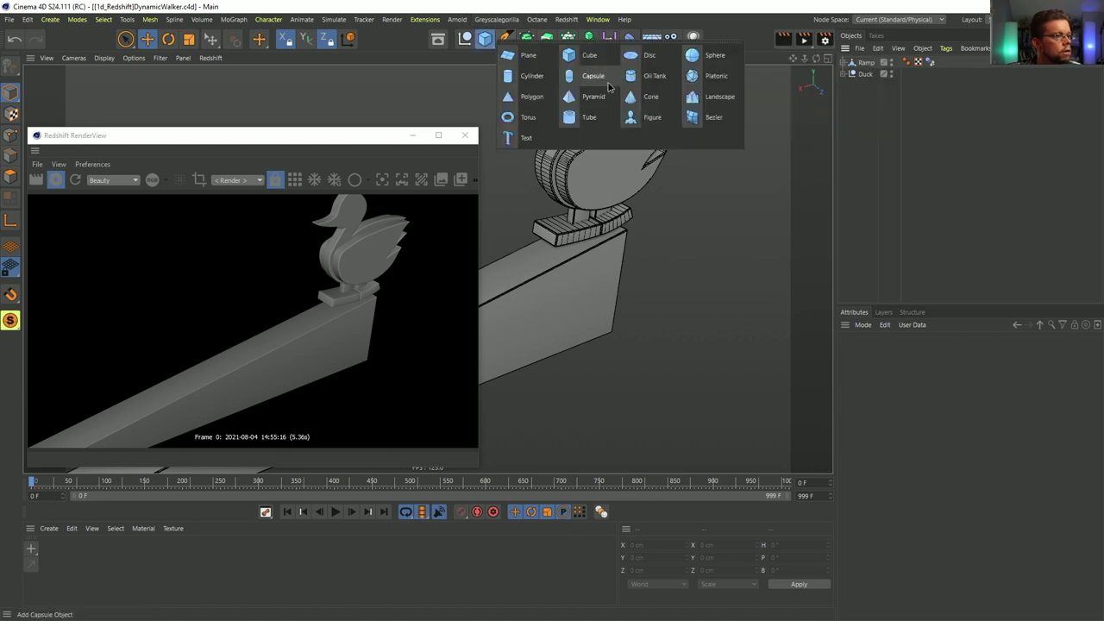
left_click(643, 52)
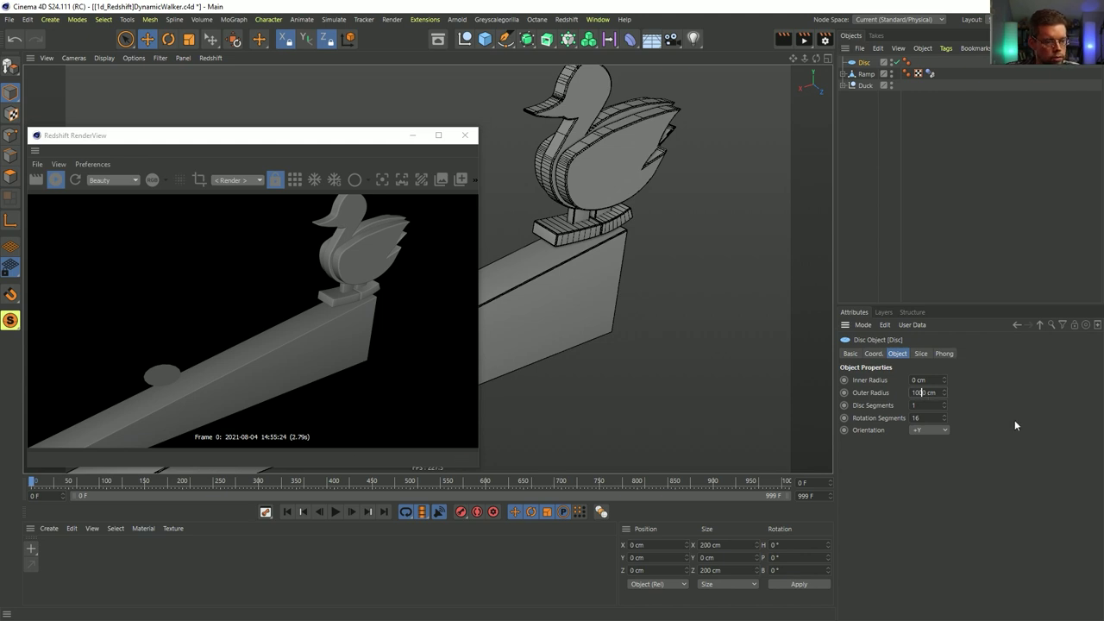
type("0")
key("Return")
key("Return")
- Lower the ground disc beneath the ramp to a Y position of about -376 cm
middle_click(585, 300)
middle_click(581, 302)
key("s")
right_click_drag(627, 261, 581, 260, "alt")
middle_click_drag(581, 260, 611, 268, "alt")
right_click_drag(611, 268, 676, 239, "alt")
left_click_drag(550, 185, 552, 216)
key("F5")
key("F1")
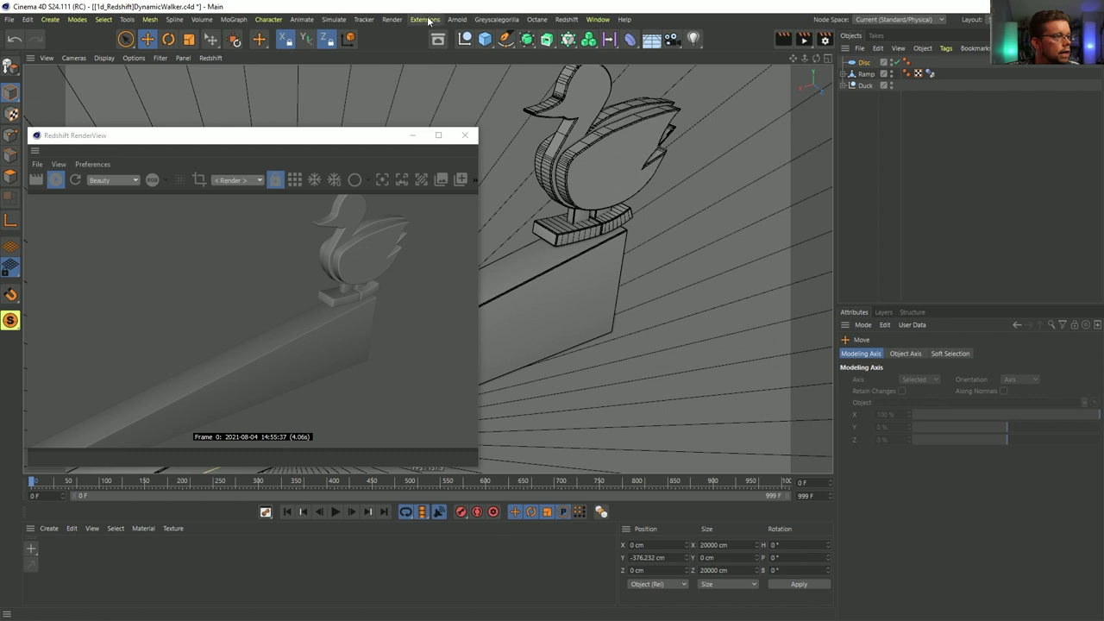
- Add a Redshift Dome Light to the scene
left_click(565, 21)
mouse_move(602, 52)
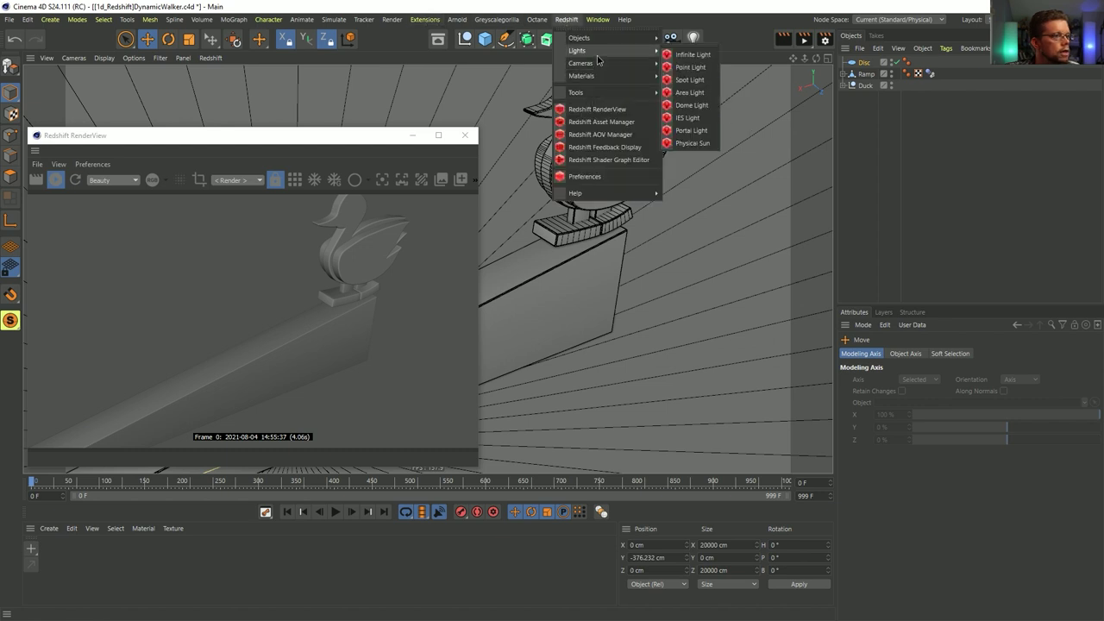
left_click(694, 105)
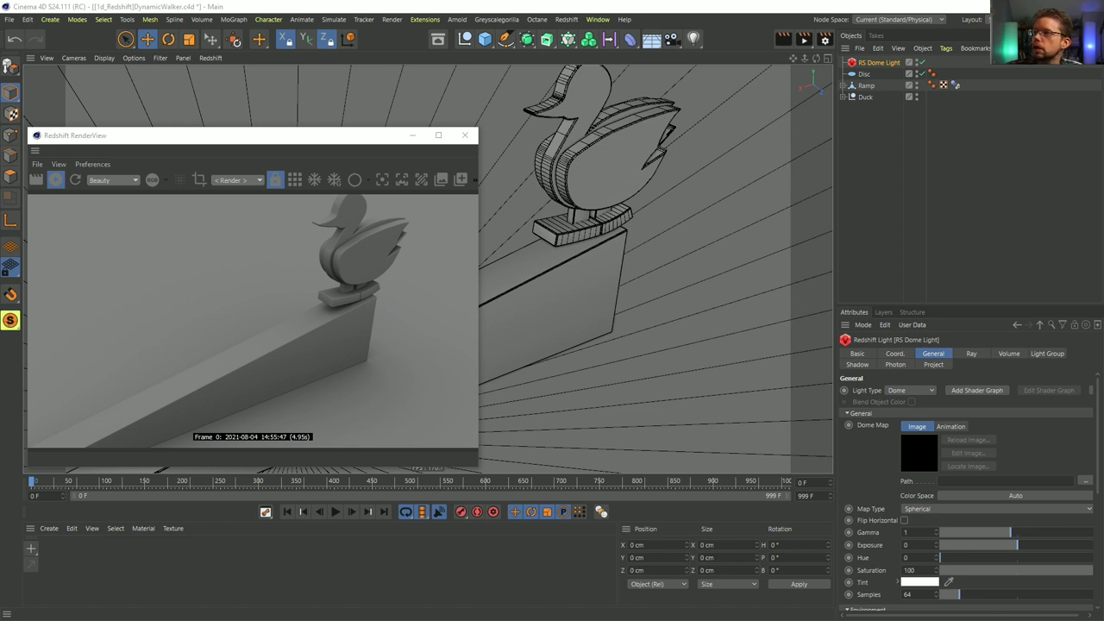
- Switch to Firefox, search for "hdri haven" in a new tab, and open the Poly Haven site in a maximized window
key("alt+Tab")
left_click(265, 88)
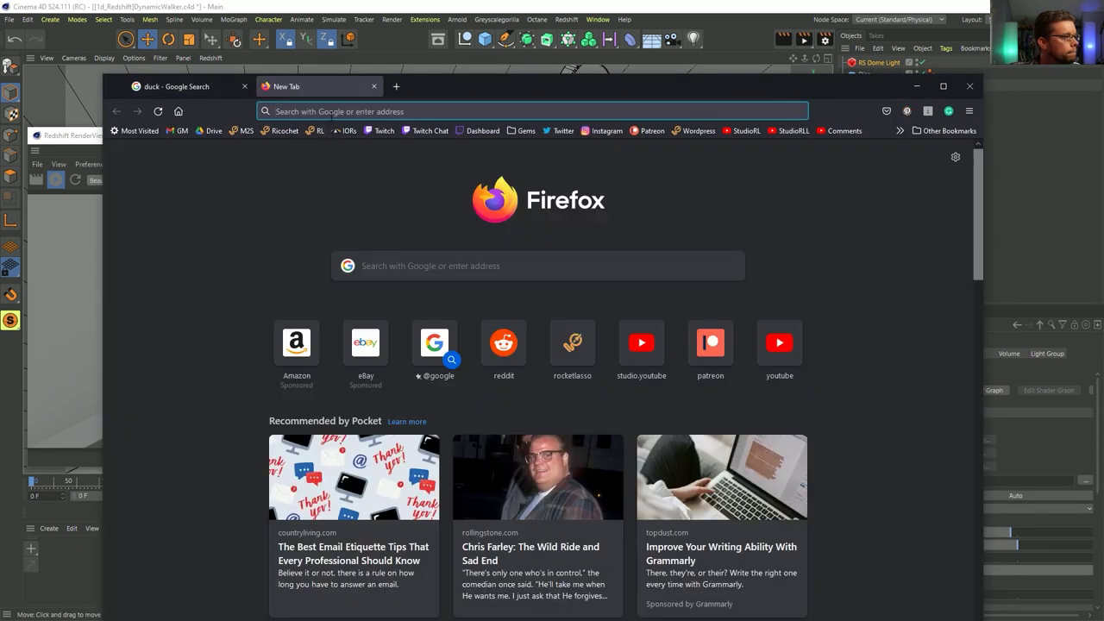
left_click(332, 113)
type("hdri haven")
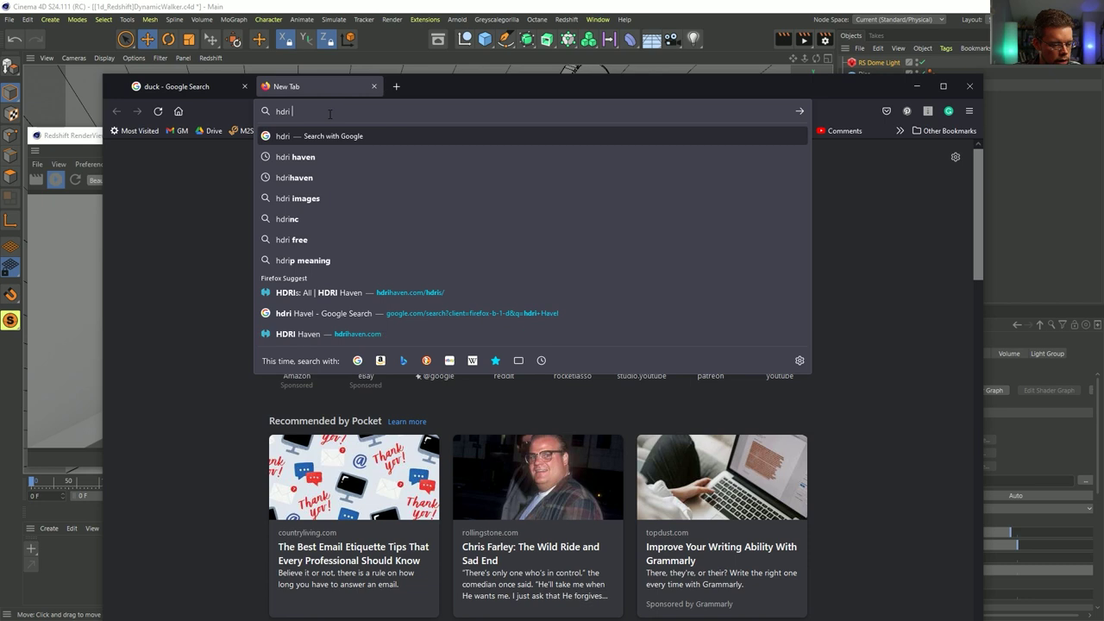
key("Return")
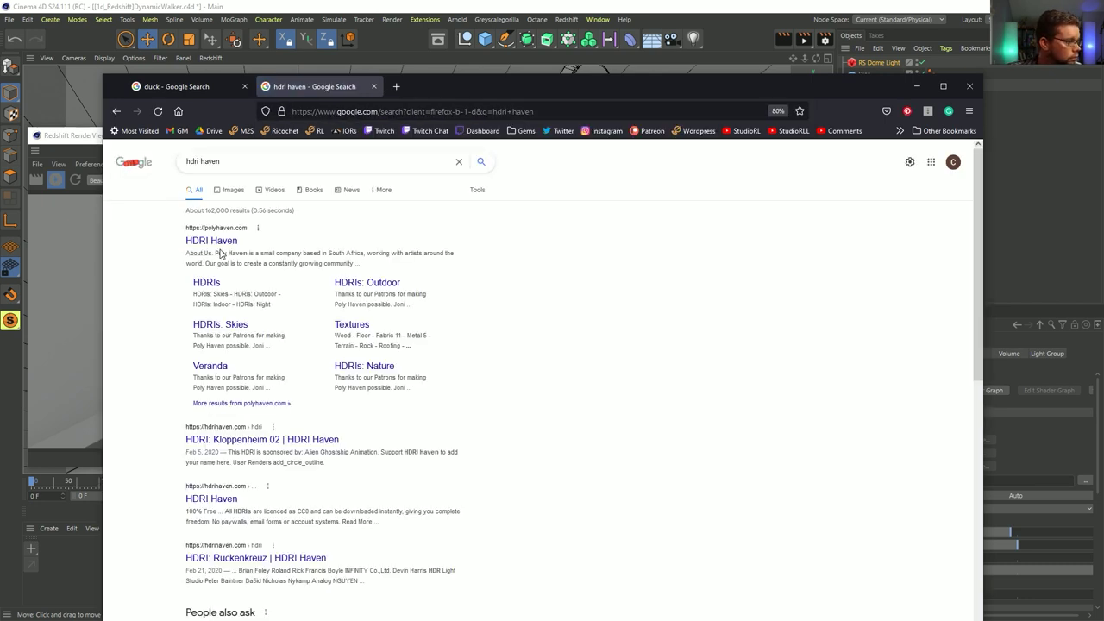
left_click(213, 241)
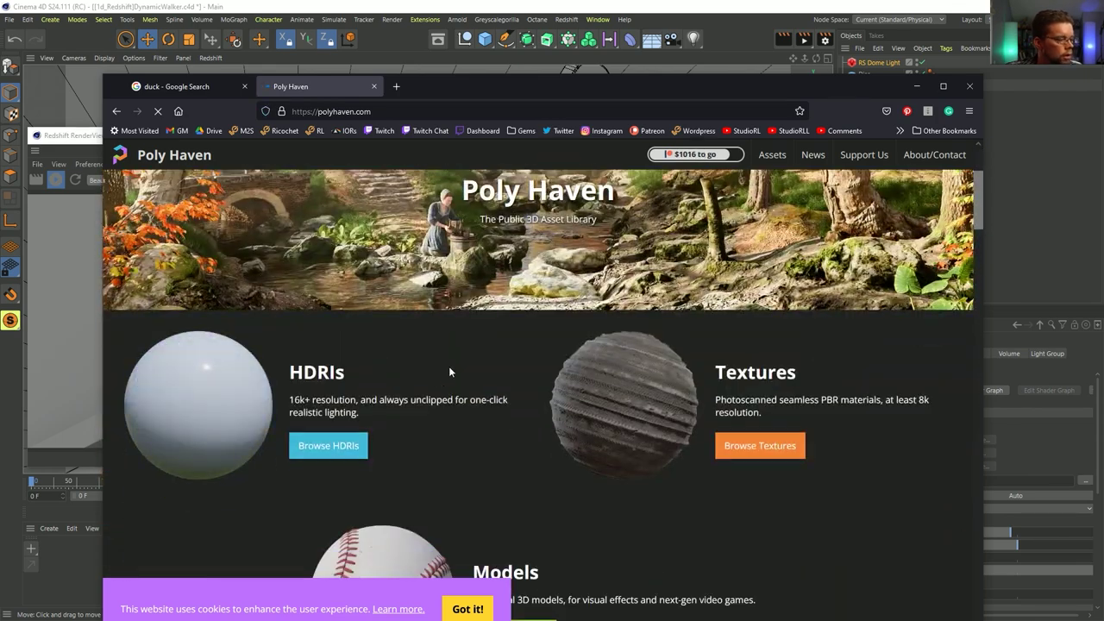
double_click(455, 83)
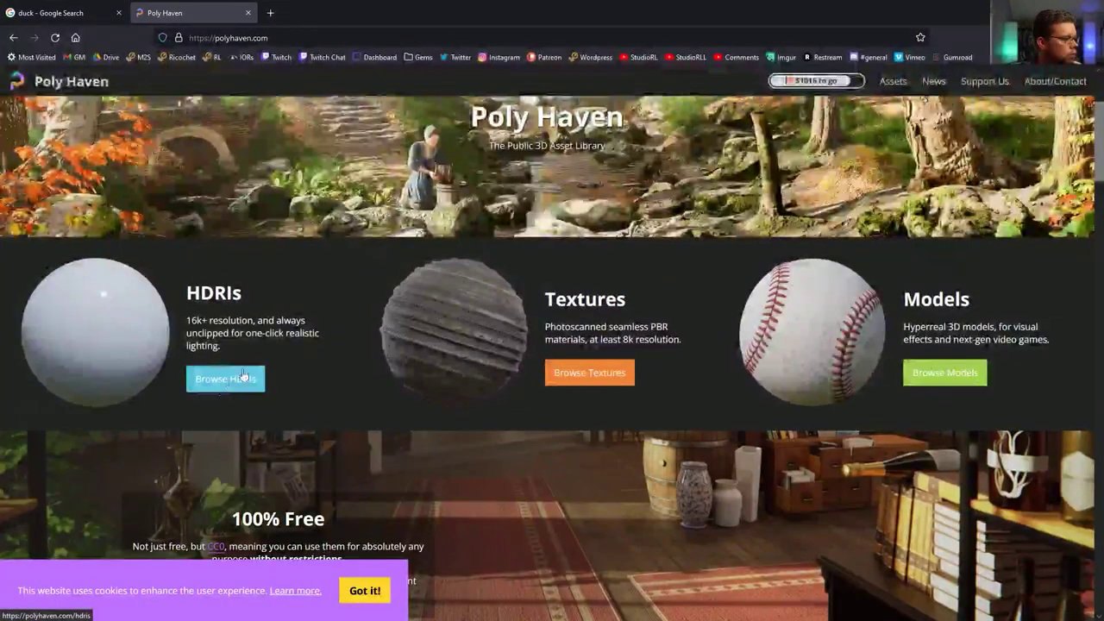
- Accept the cookie notice on Poly Haven and open the site's HDRIs page in a new tab
left_click(365, 594)
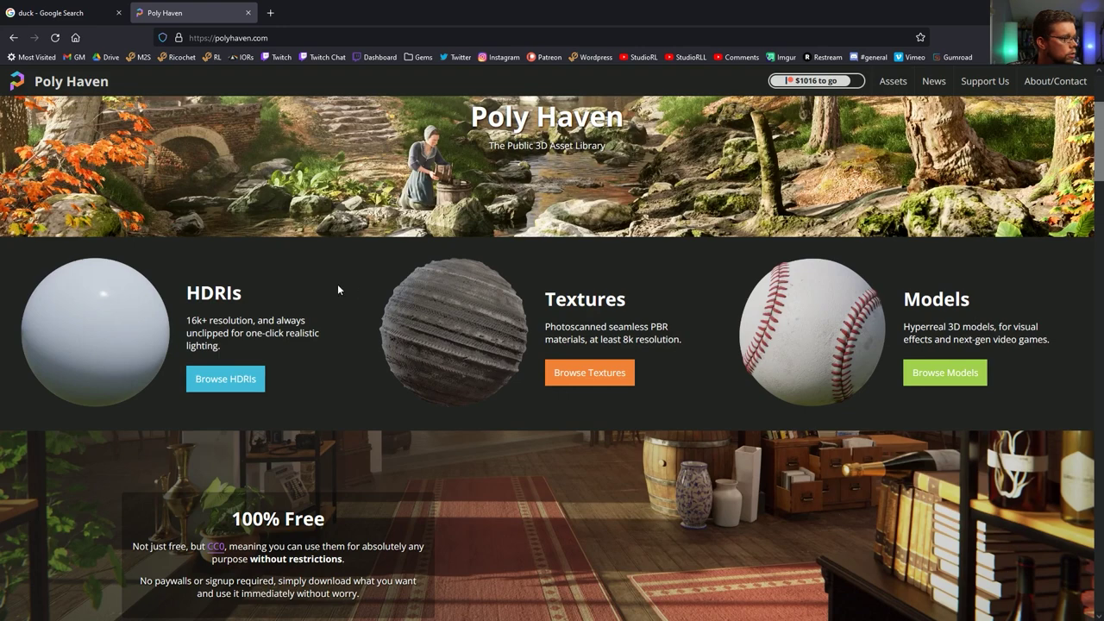
scroll(338, 284, "down", 3)
scroll(337, 284, "up", 4)
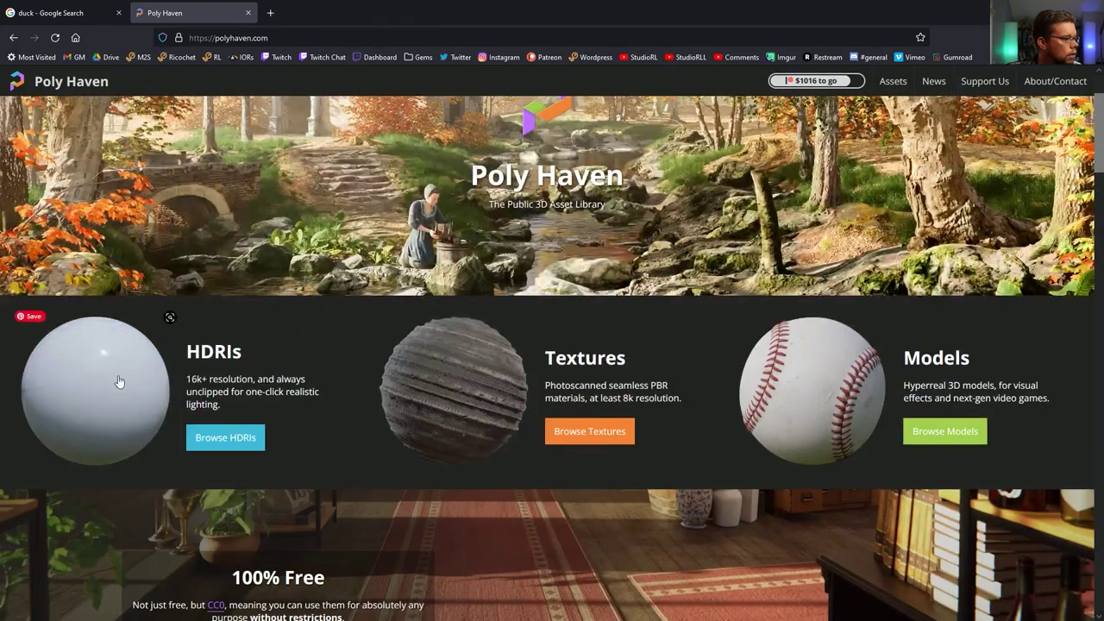
left_click(318, 13)
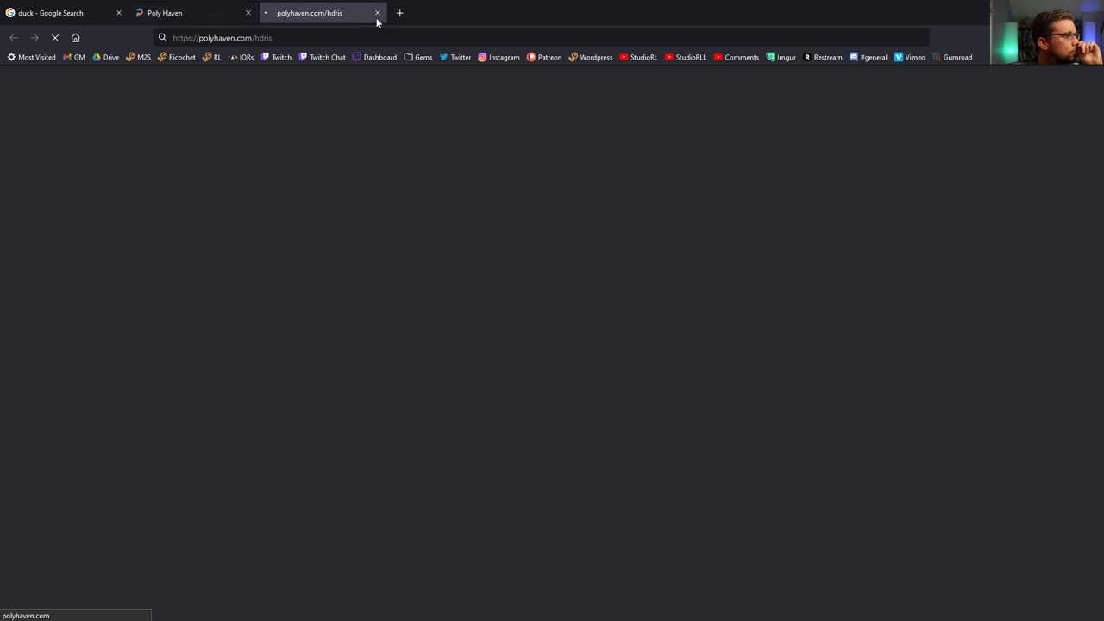
left_click(200, 12)
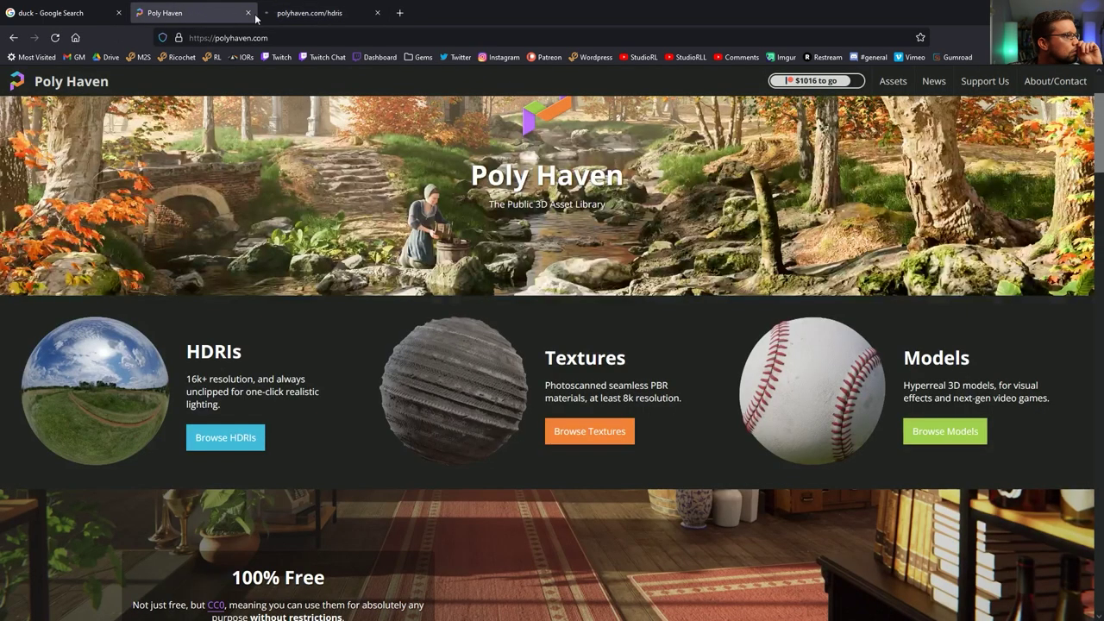
left_click(308, 13)
- Check page loading by opening a new tab and reloading the duck image search, and switch back to Cinema 4D
left_click_drag(420, 9, 524, 35)
left_click(515, 32)
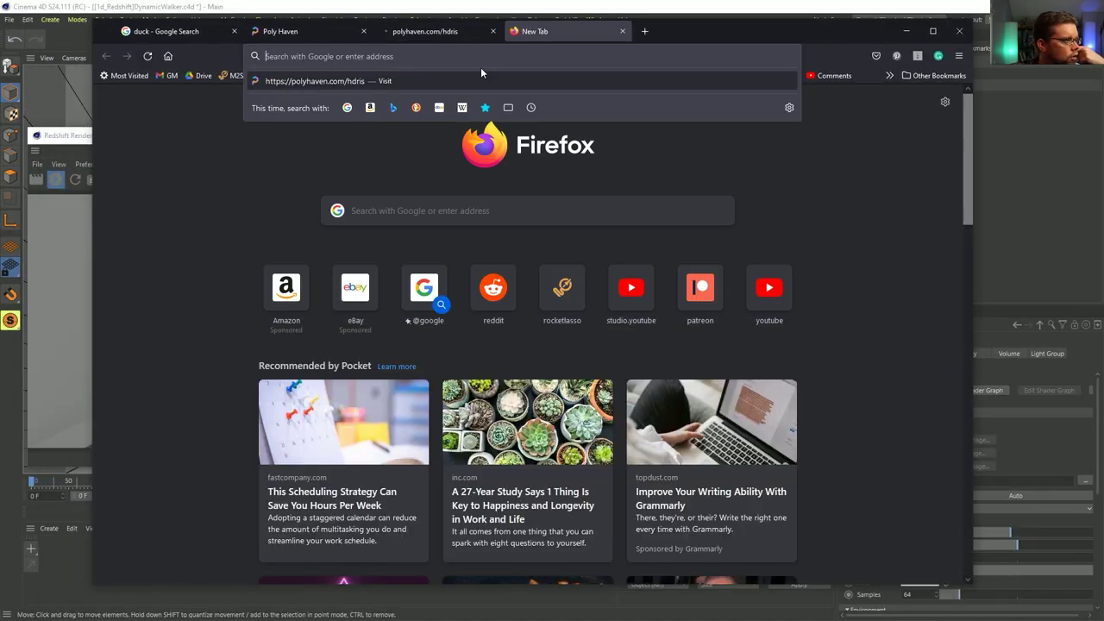
left_click(173, 34)
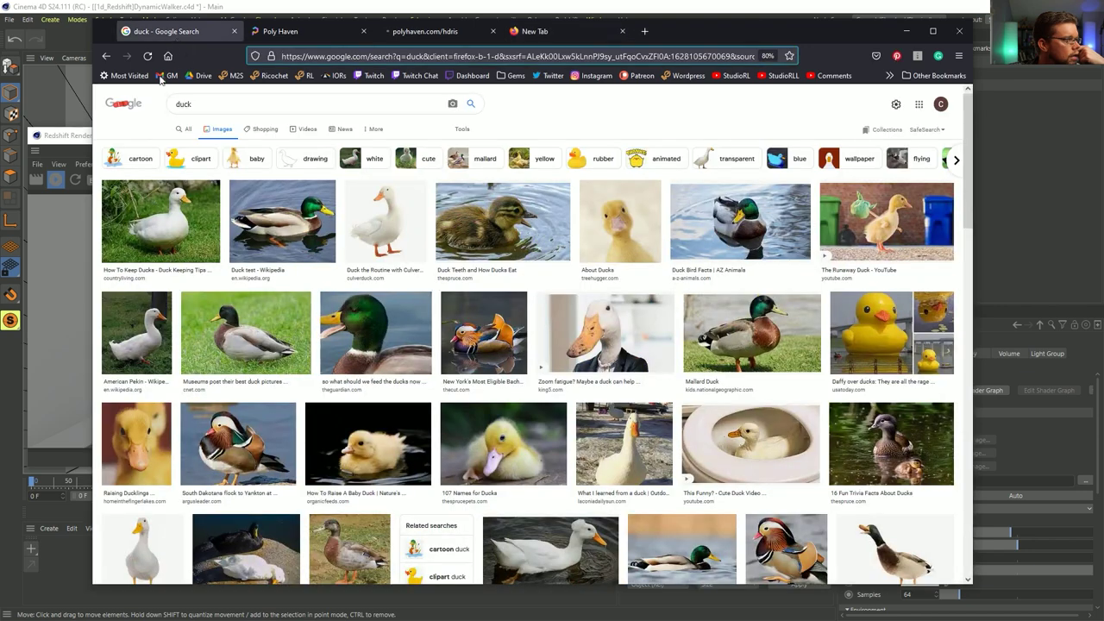
left_click(150, 56)
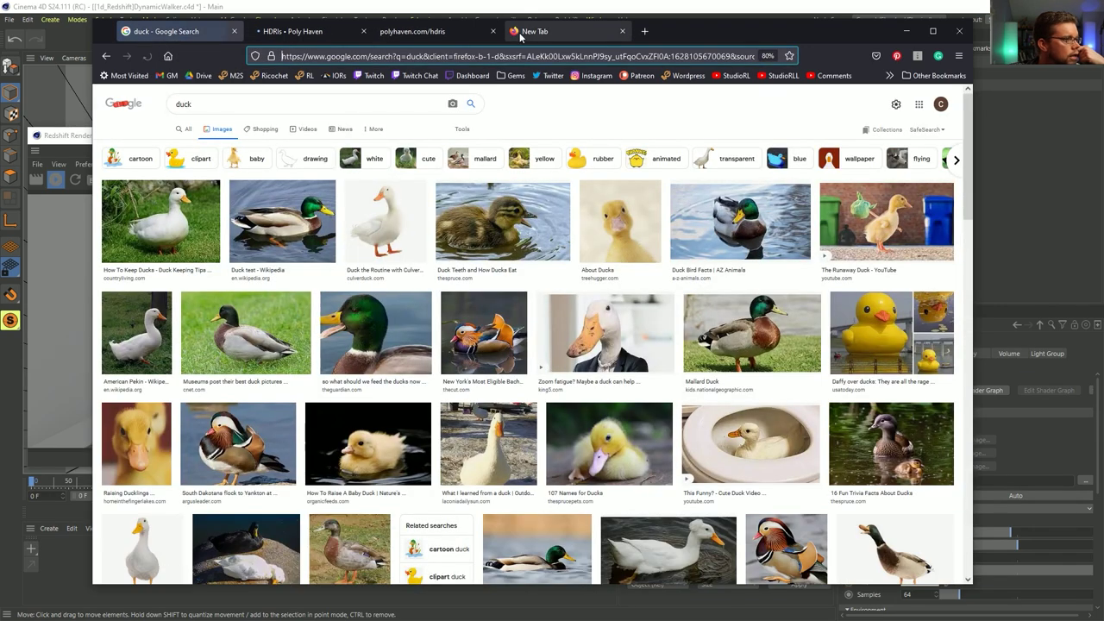
left_click(457, 35)
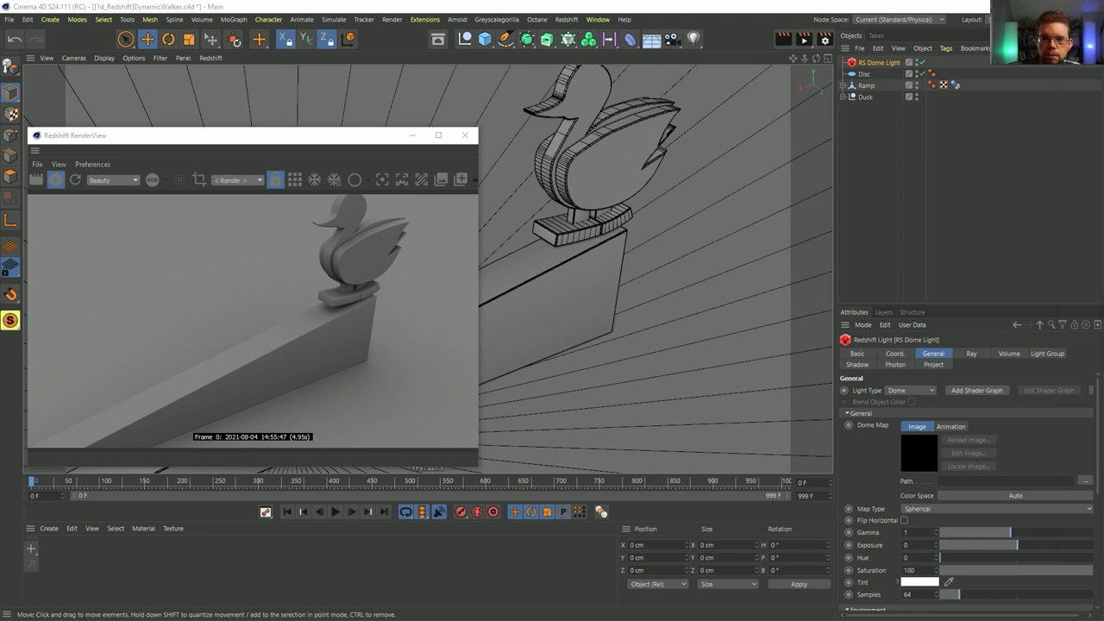
- Attach an HDRI Link Plus tag to the RS Dome Light
left_click_drag(588, 271, 599, 262, "alt")
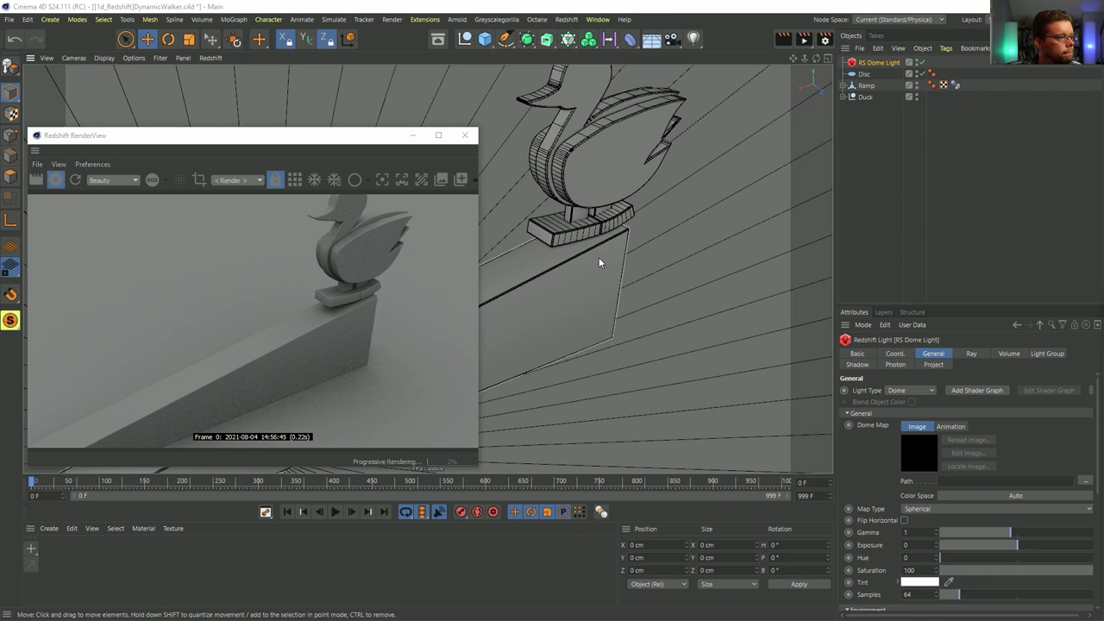
right_click(876, 62)
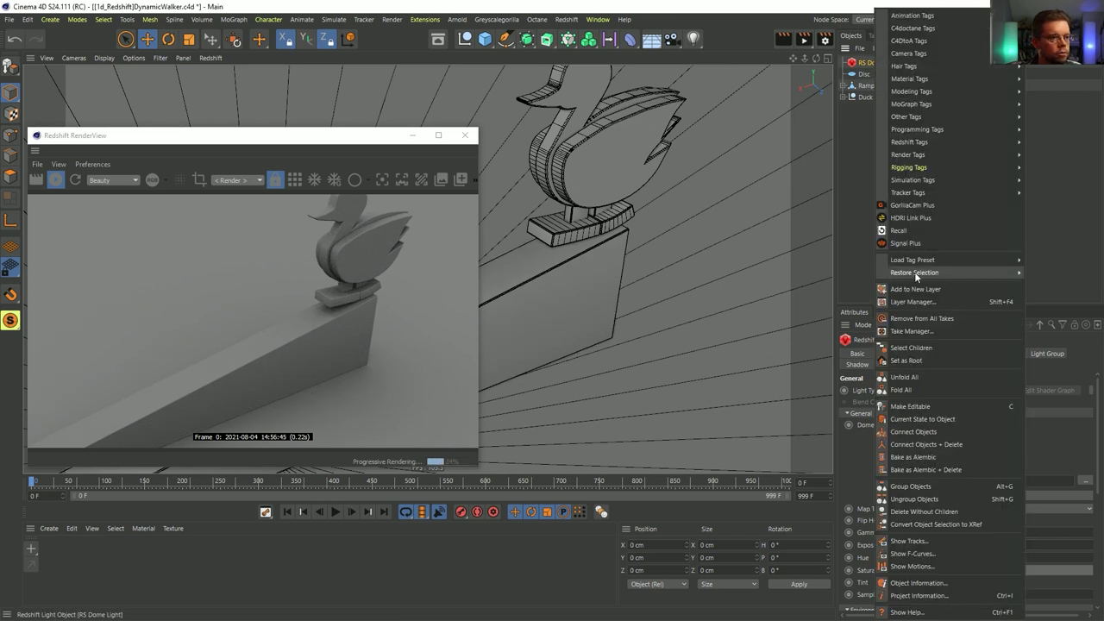
left_click(903, 218)
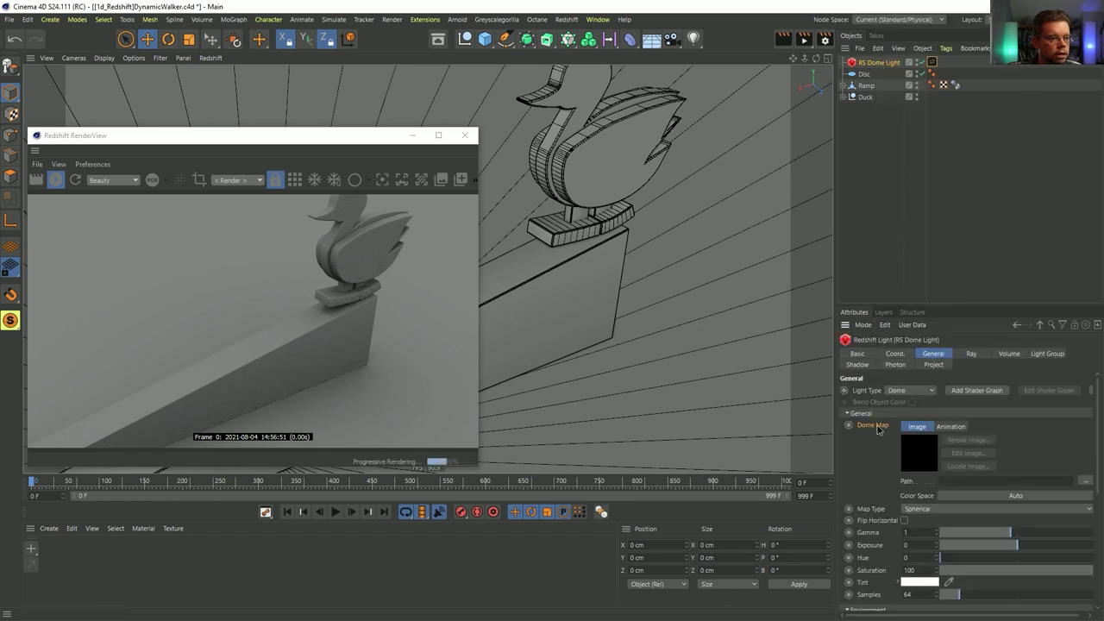
- Set the dome map resolution of the HDRI Link Plus tag to Preview
left_click(932, 63)
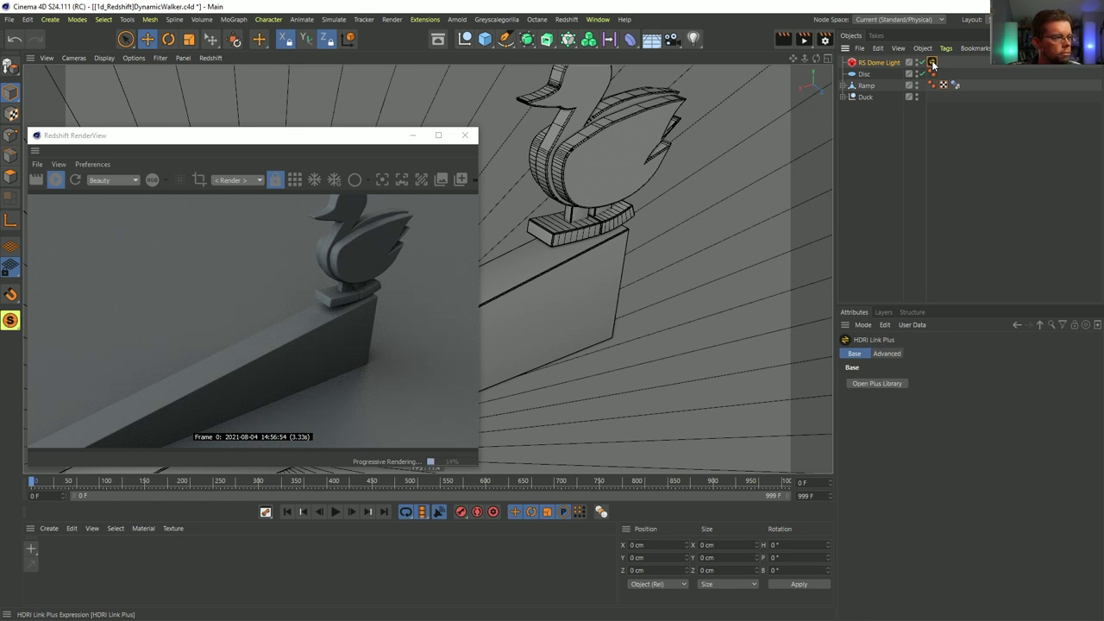
left_click(879, 383)
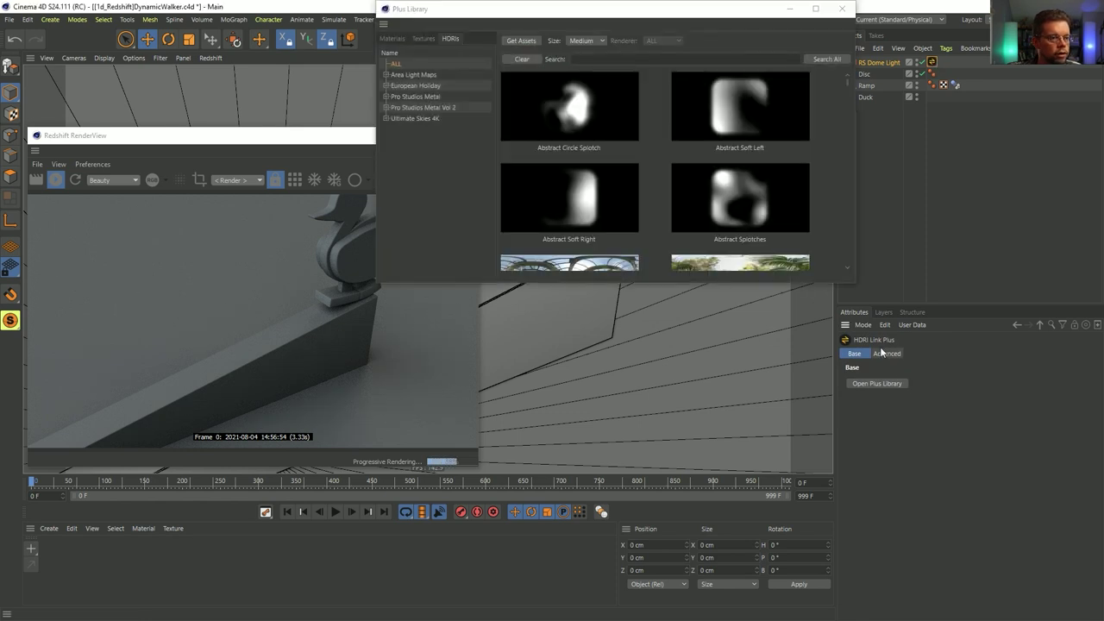
left_click(841, 9)
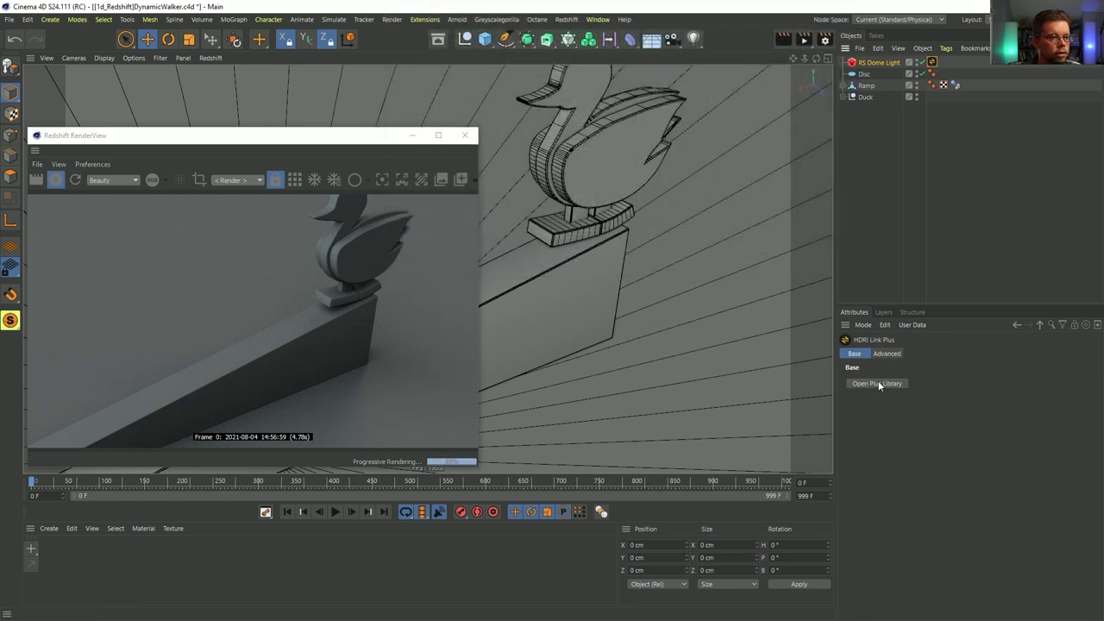
left_click(901, 403)
left_click(901, 424)
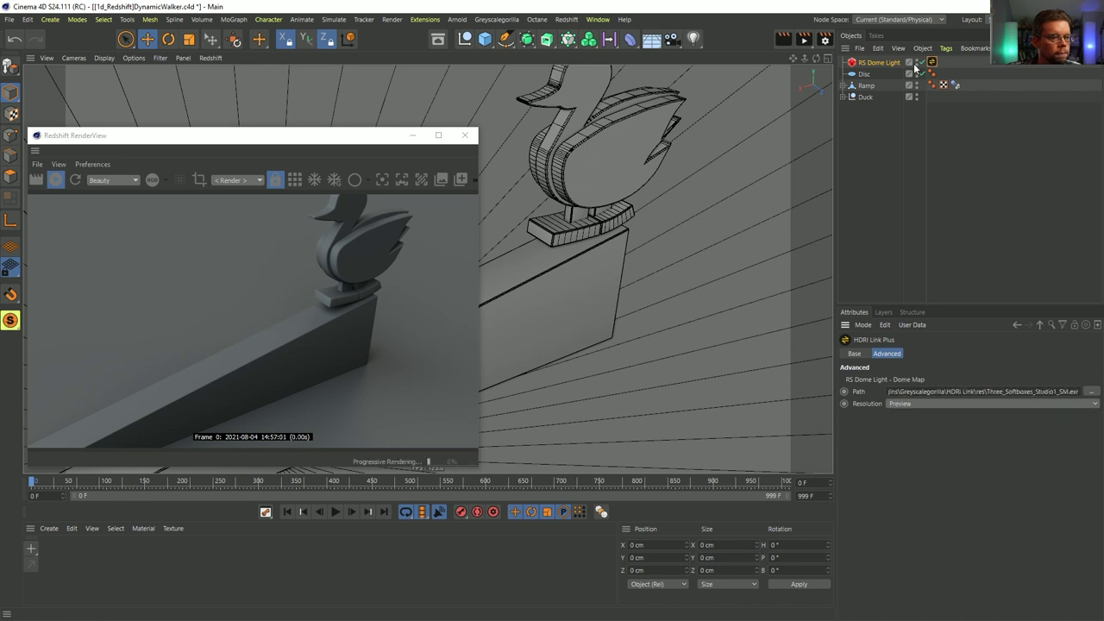
- Open and enlarge the Plus Library from the HDRI Link tag, and try Derelict 1, Grafitti and GSG PRO STUDIOS METAL 005 as dome maps
double_click(933, 63)
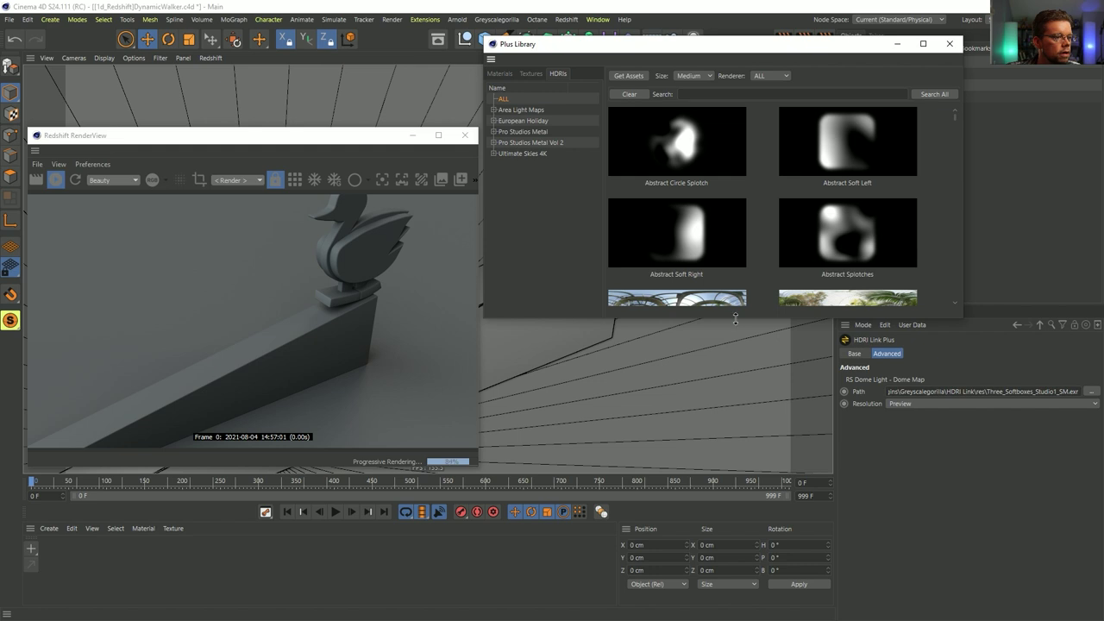
left_click_drag(736, 320, 737, 519)
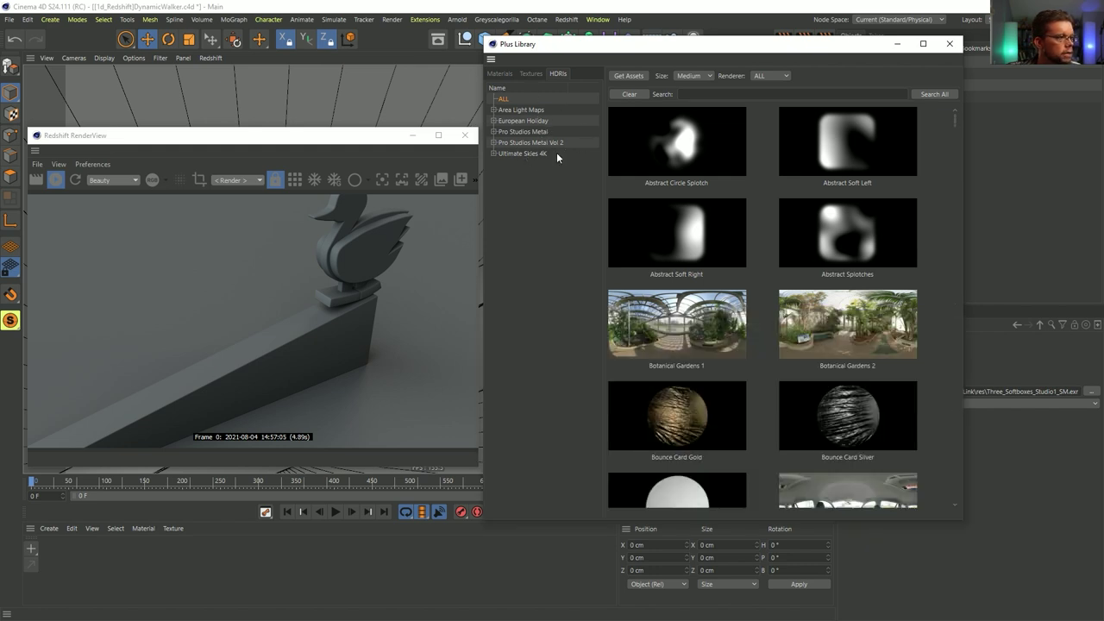
left_click(509, 120)
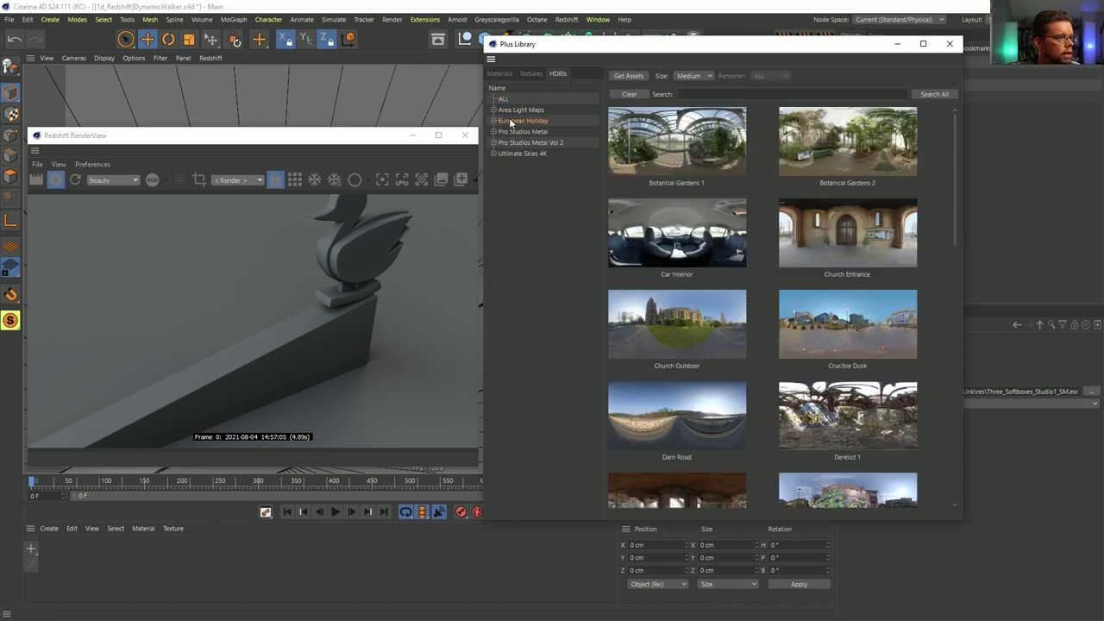
scroll(763, 328, "down", 1)
left_click(846, 355)
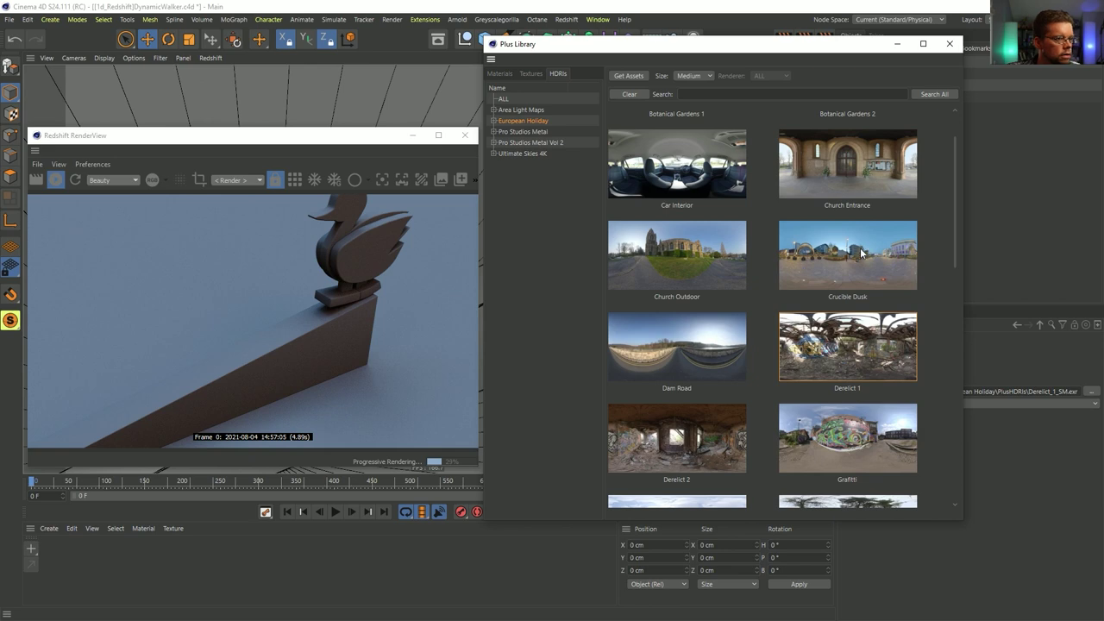
left_click(833, 420)
left_click(543, 131)
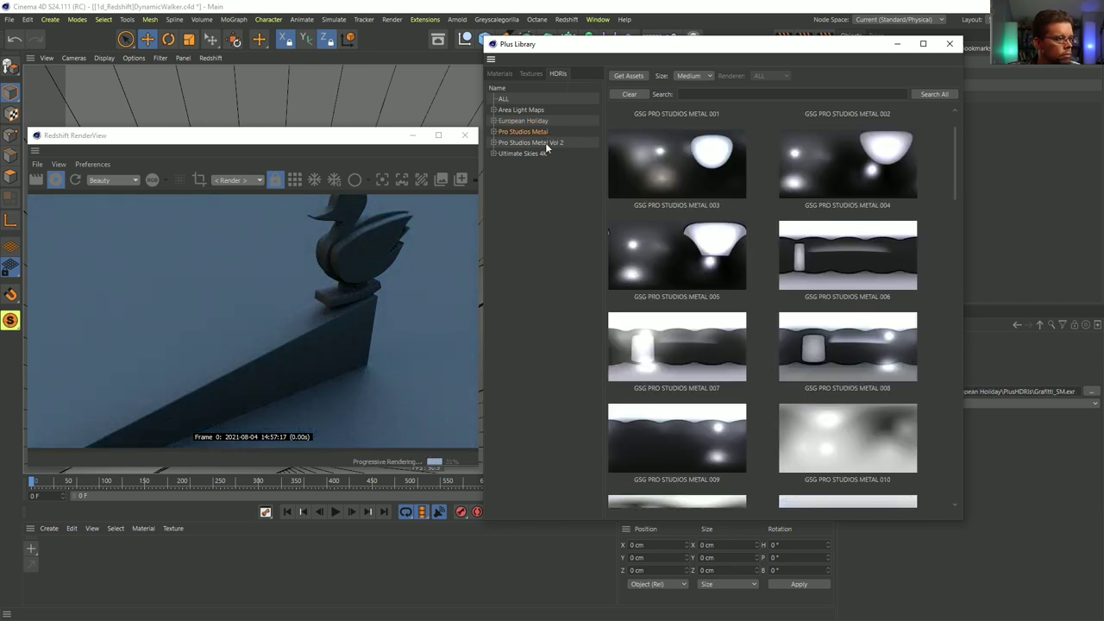
left_click(671, 217)
- Try several Pro Studios Metal Vol 2 HDRIs on the dome light, settle on GSG ProStudiosMetal Vol2 18 Env, and close the library
left_click(541, 142)
scroll(711, 269, "down", 4)
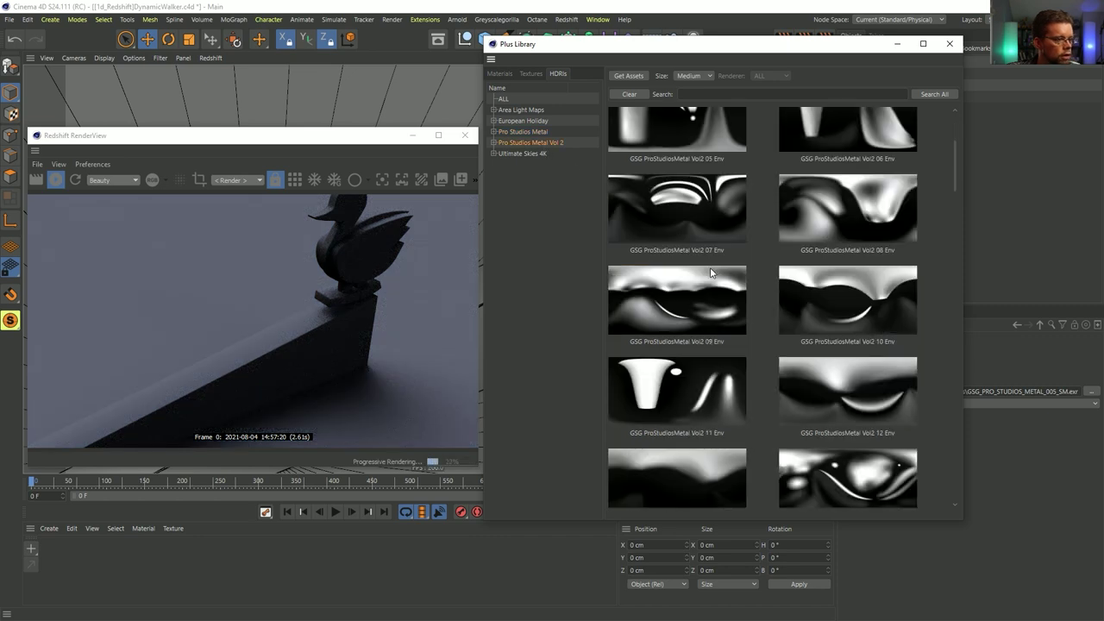
left_click(680, 176)
left_click(690, 272)
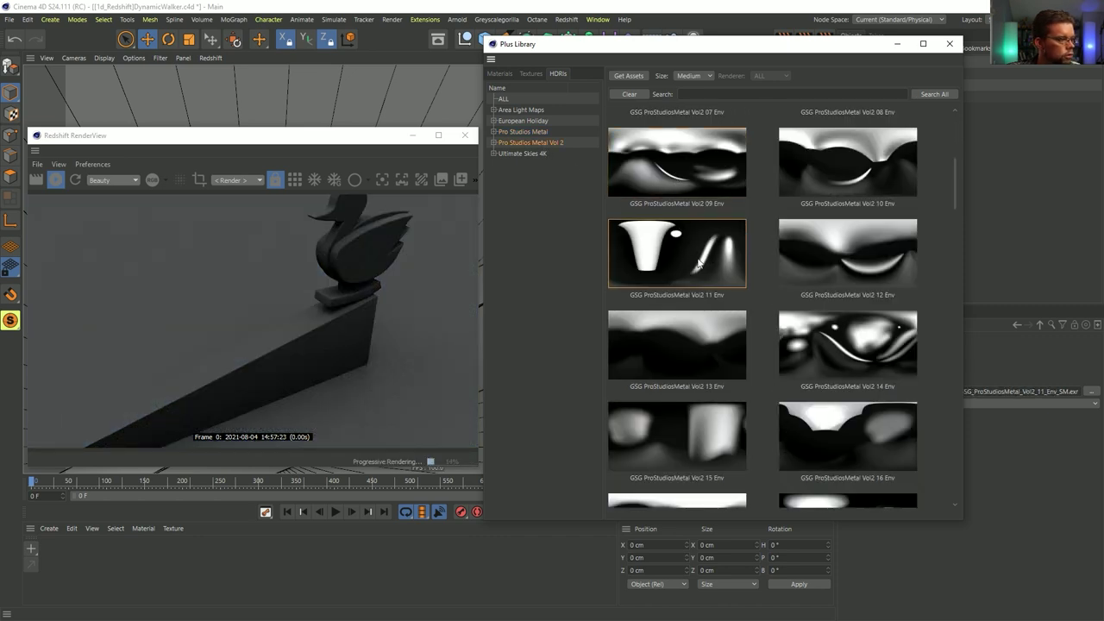
left_click(842, 358)
left_click(721, 417)
scroll(754, 407, "down", 2)
left_click(826, 354)
left_click(840, 410)
left_click(840, 319)
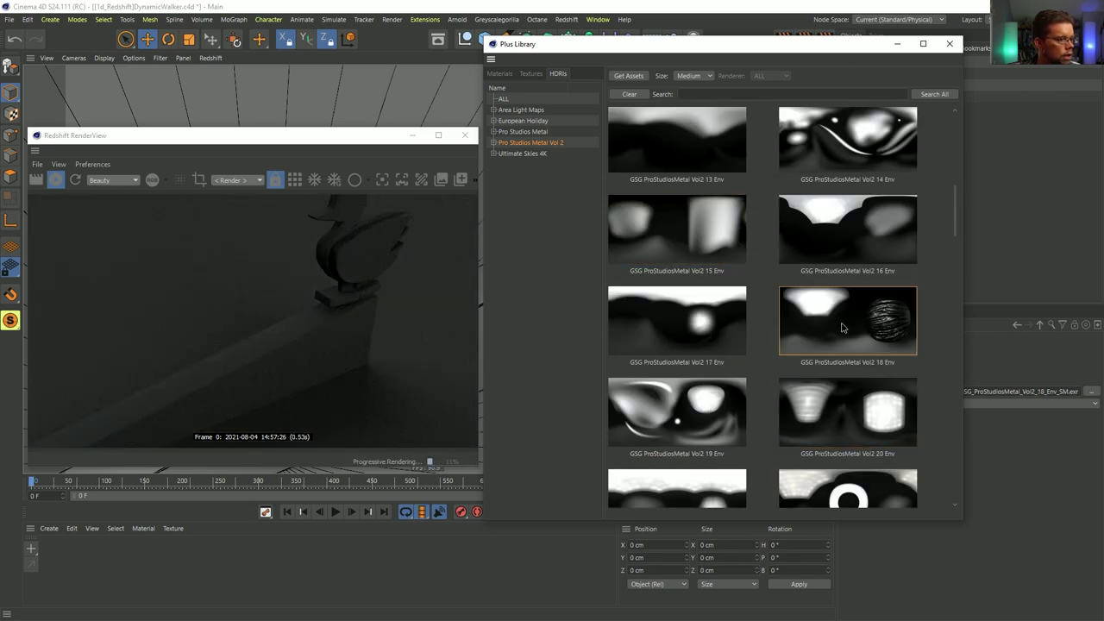
left_click(942, 47)
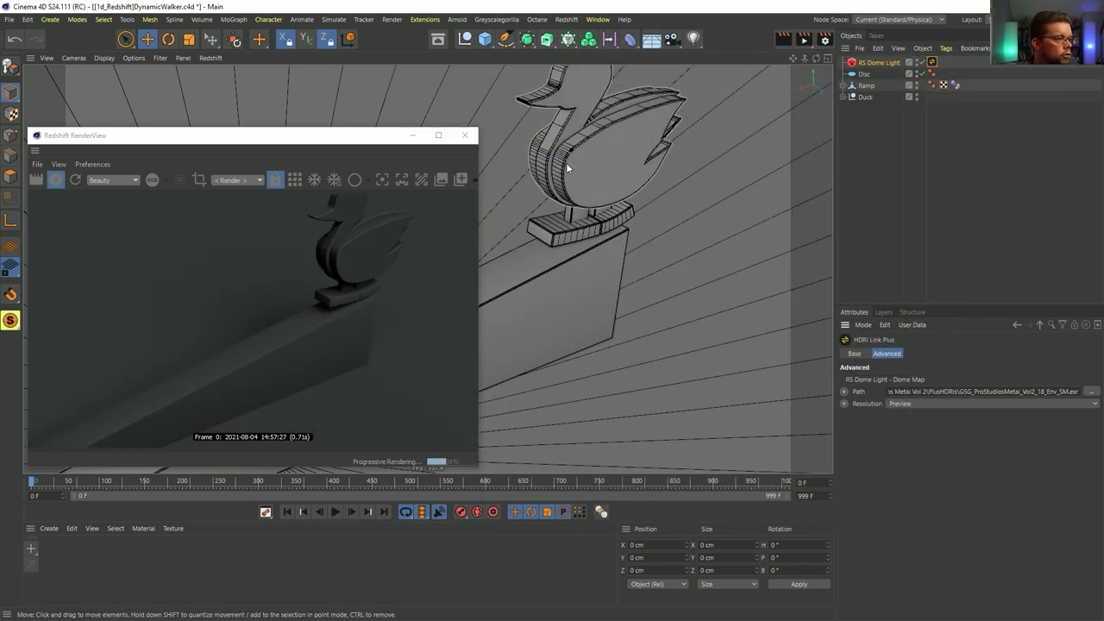
- Reopen the Plus Library and display the Wood - Redshift materials of the EMC - Redshift collection
left_click_drag(356, 145, 351, 143)
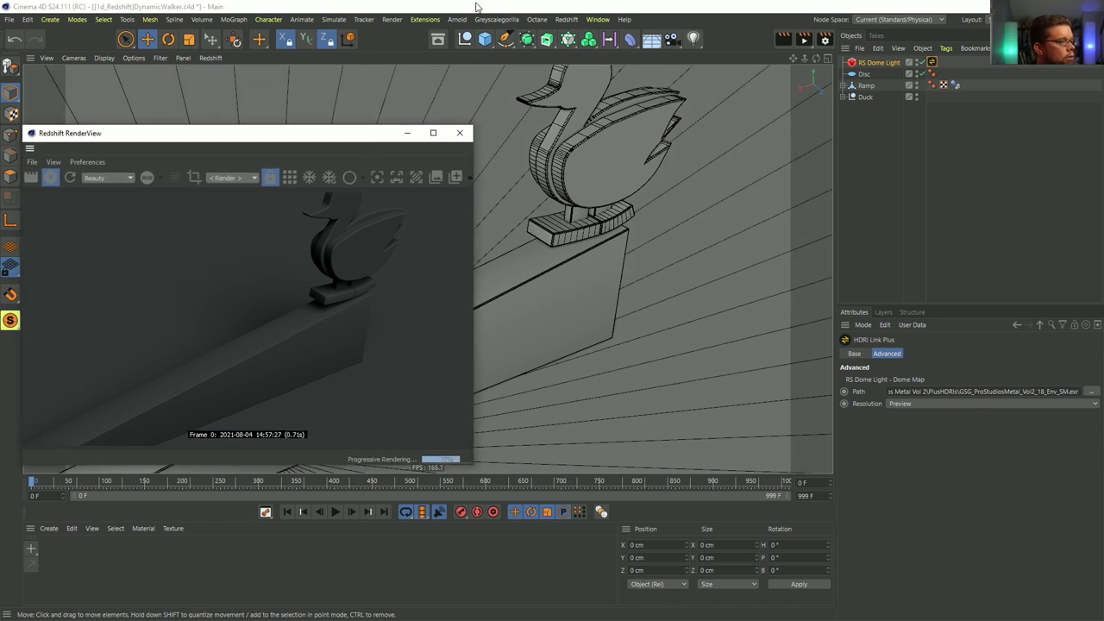
left_click(497, 19)
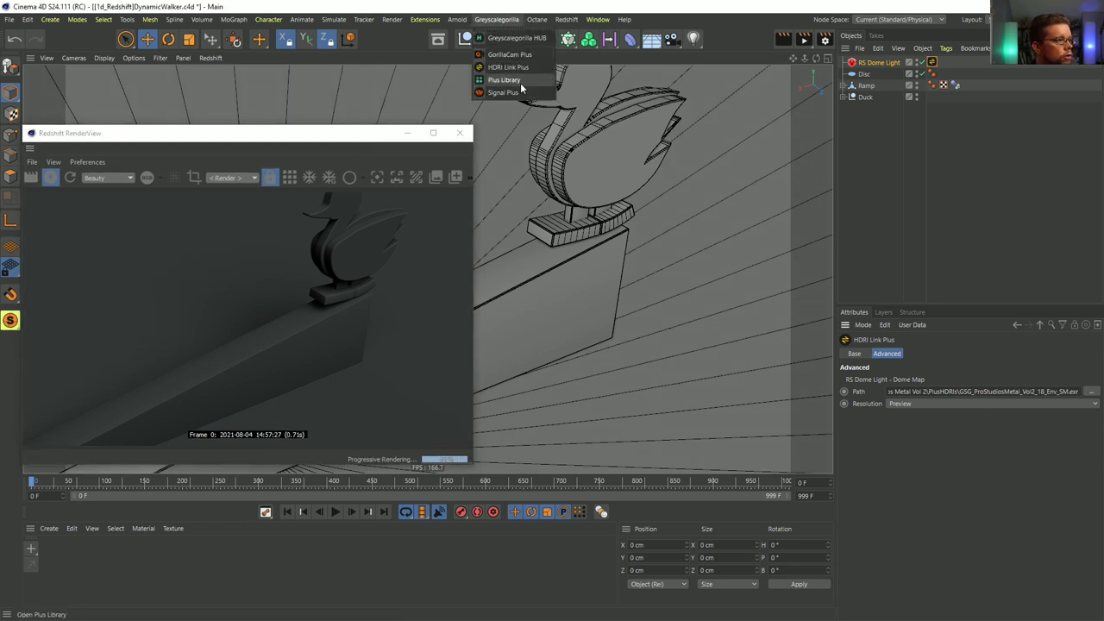
left_click(520, 79)
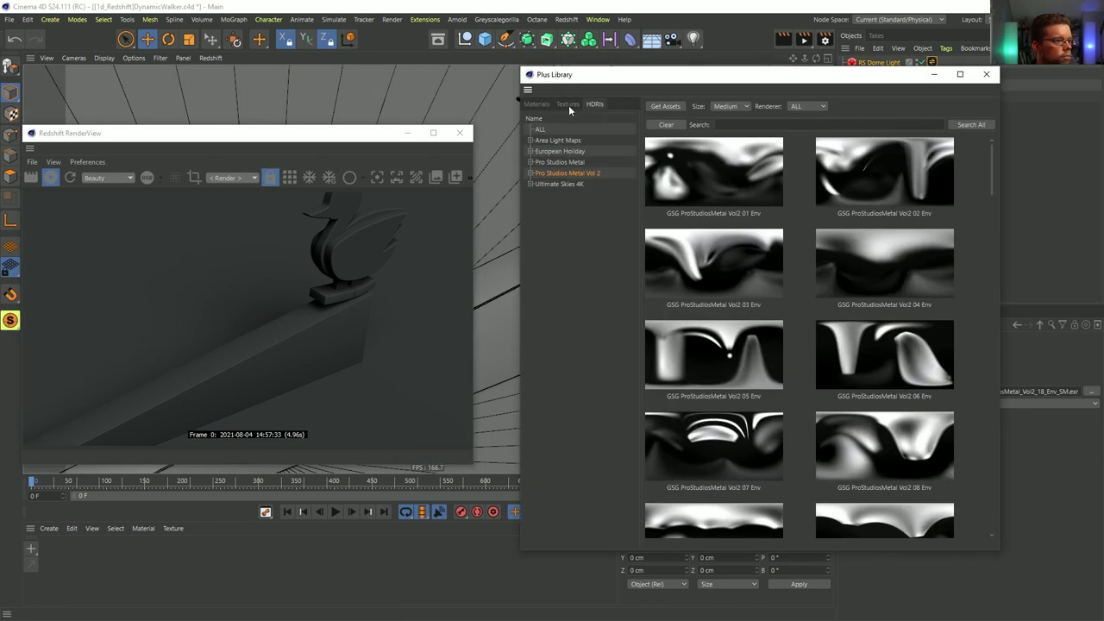
left_click(539, 104)
left_click_drag(521, 68, 399, 44)
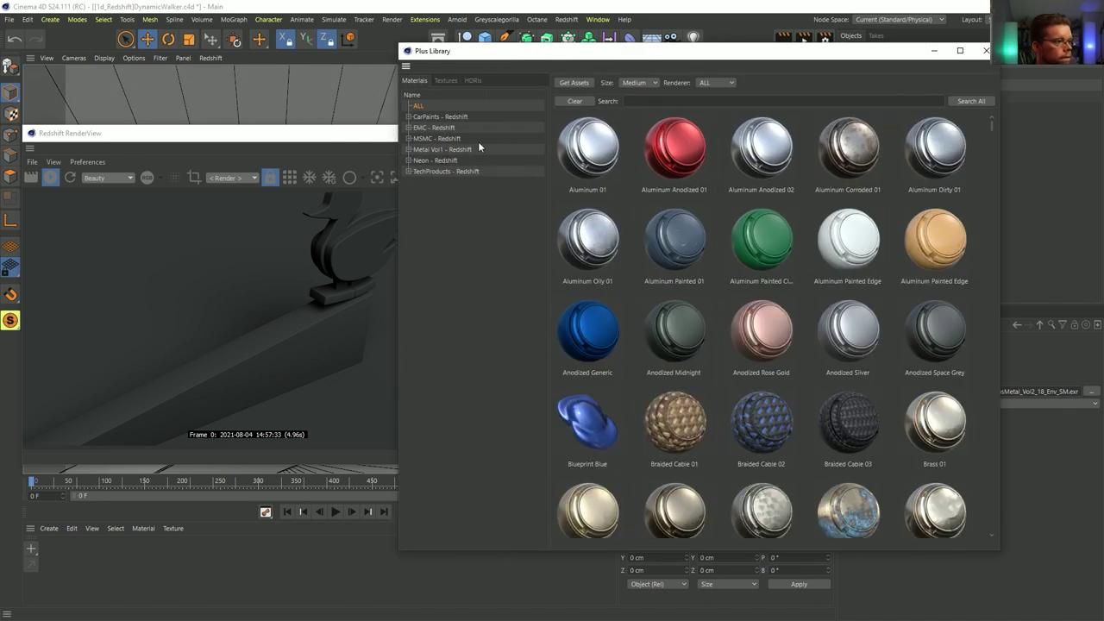
left_click(408, 127)
left_click(440, 237)
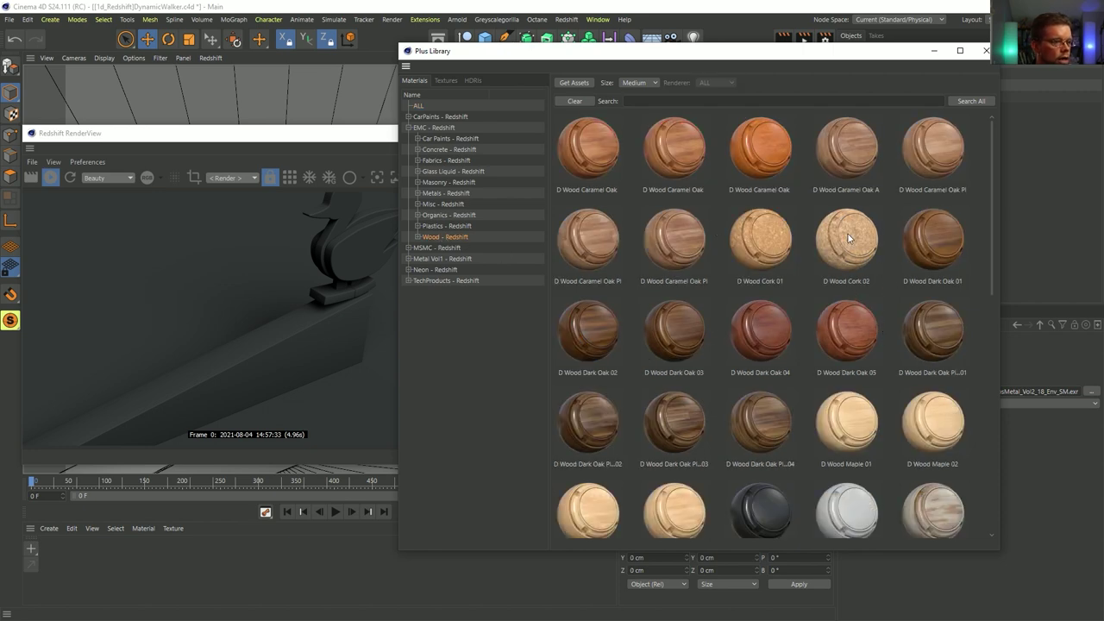
- Add the D Wood Dark Oak 03, D Wood Maple 02 and D Wood Dark Oak 04 materials to the scene
scroll(818, 284, "down", 3)
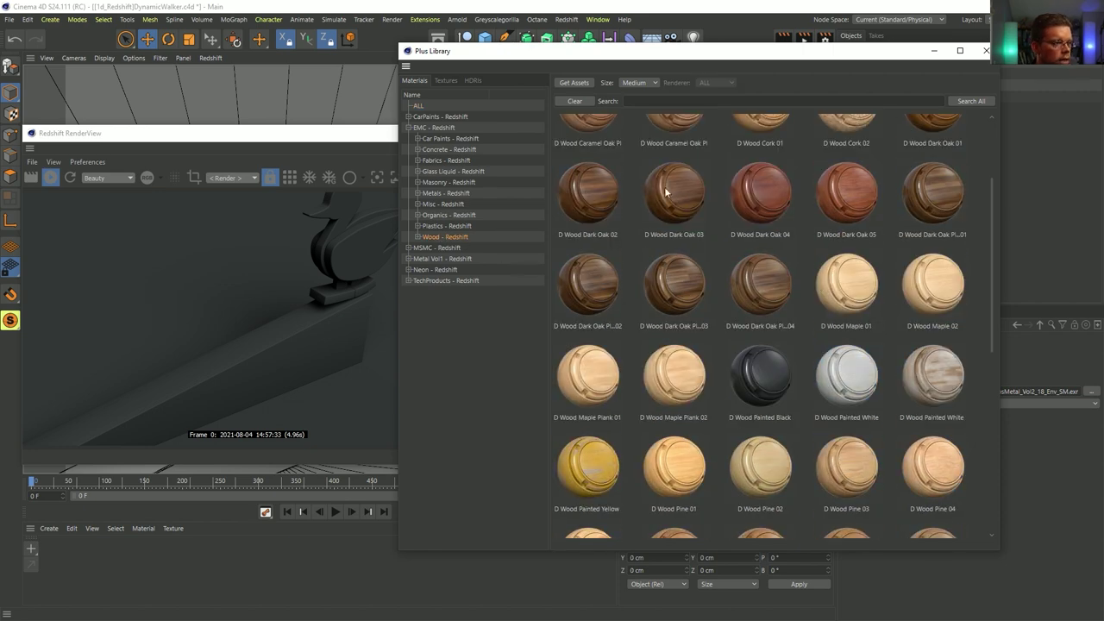
left_click_drag(675, 199, 94, 561)
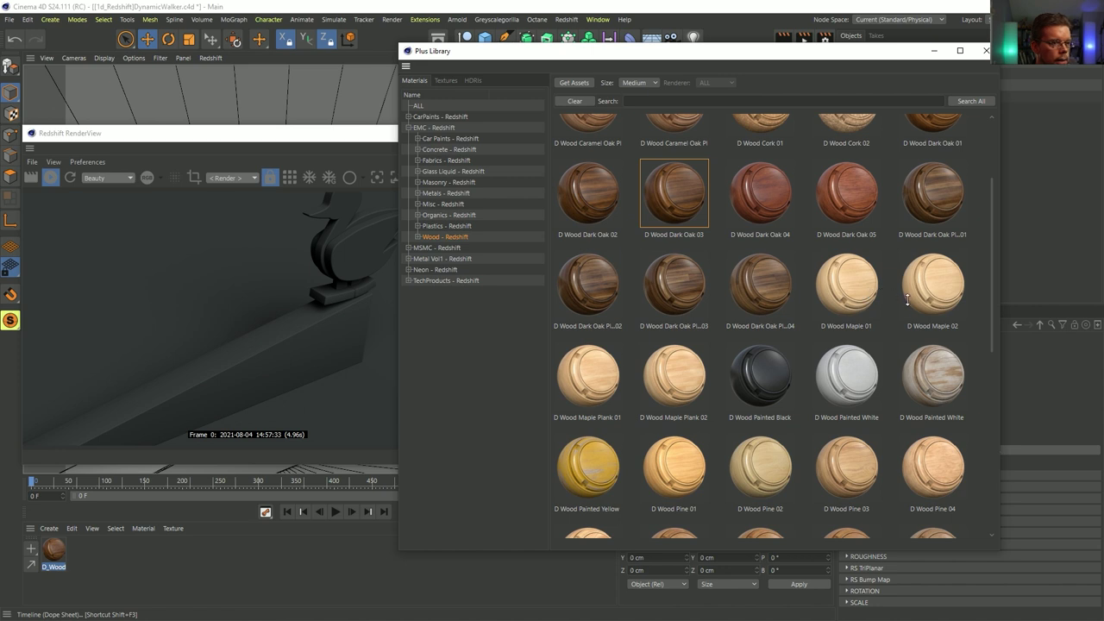
left_click_drag(945, 291, 130, 587)
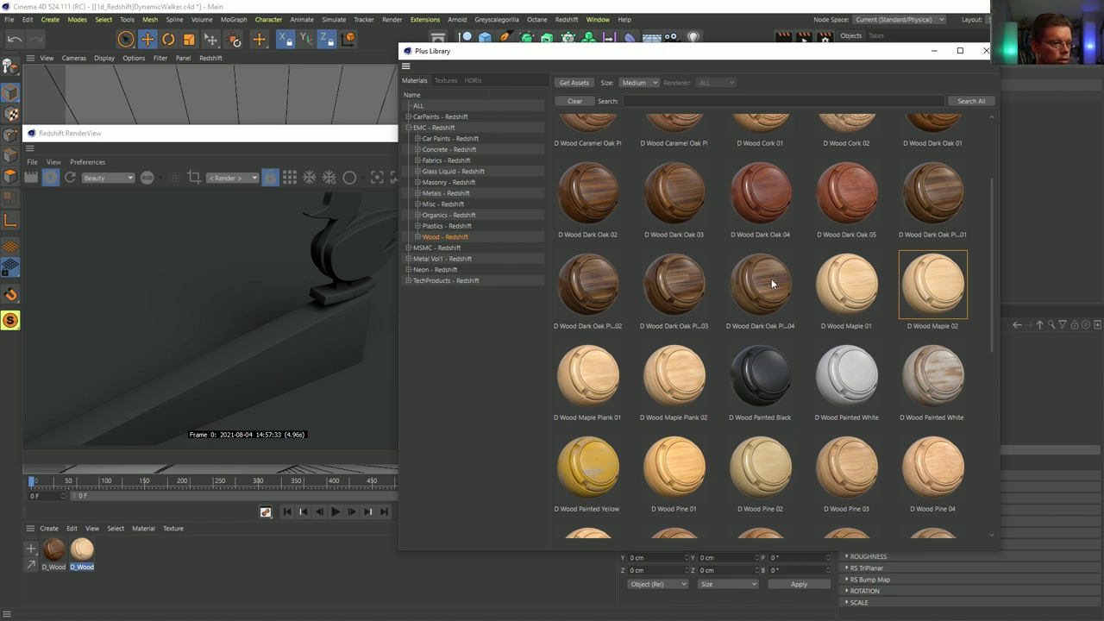
left_click_drag(761, 198, 121, 565)
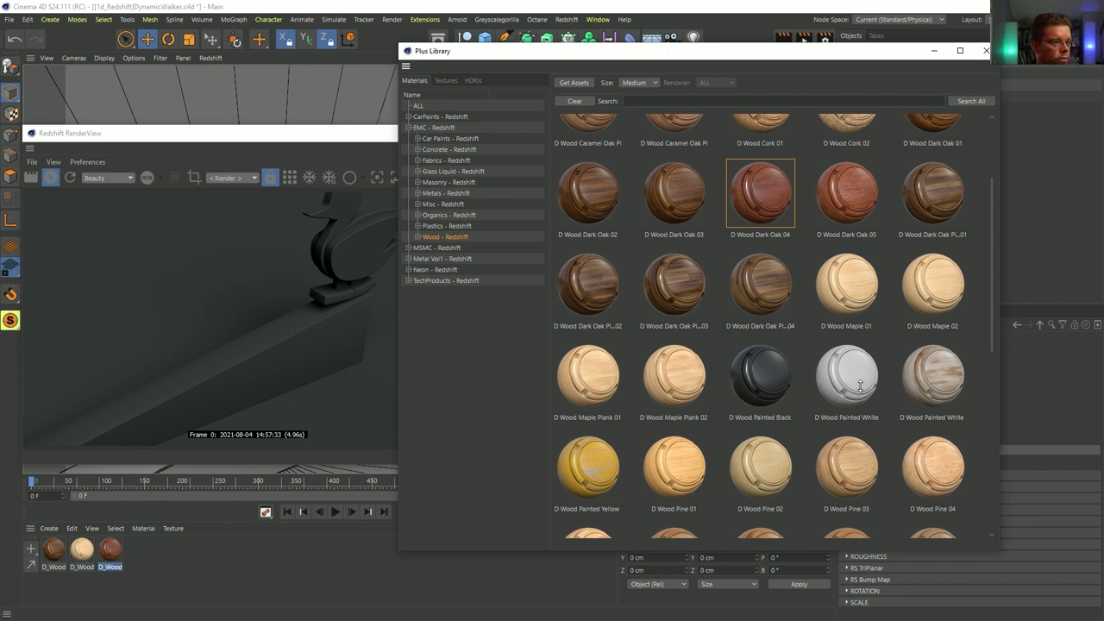
- Add the D_Wood_Red_Oak_Plank_01 material from the wood collection to the scene and close the Plus Library
scroll(794, 292, "up", 3)
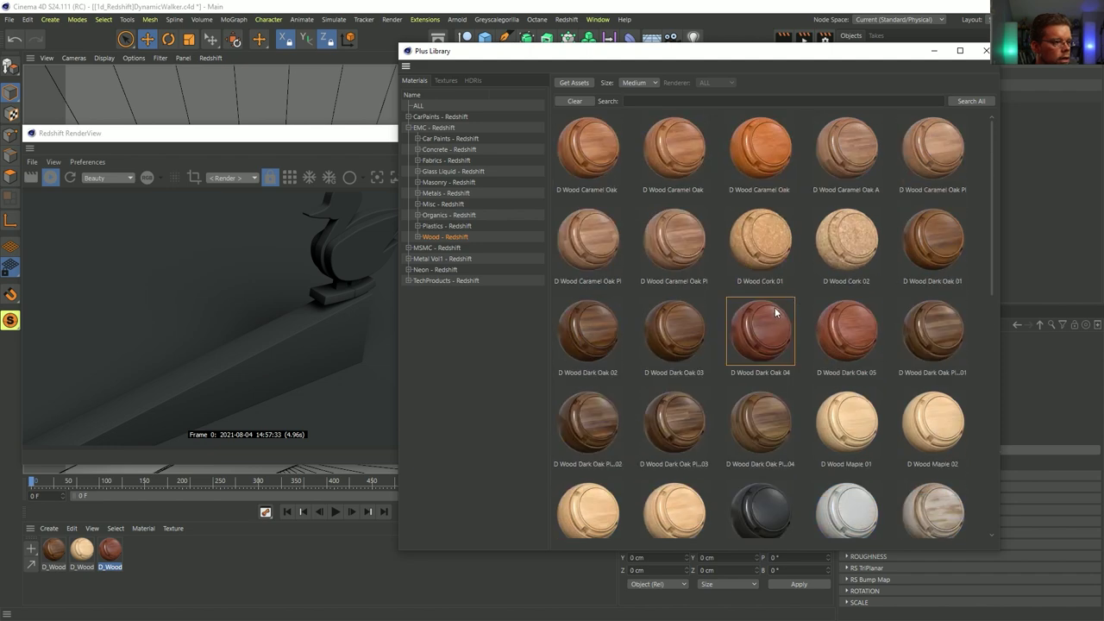
scroll(830, 320, "down", 8)
scroll(831, 320, "down", 5)
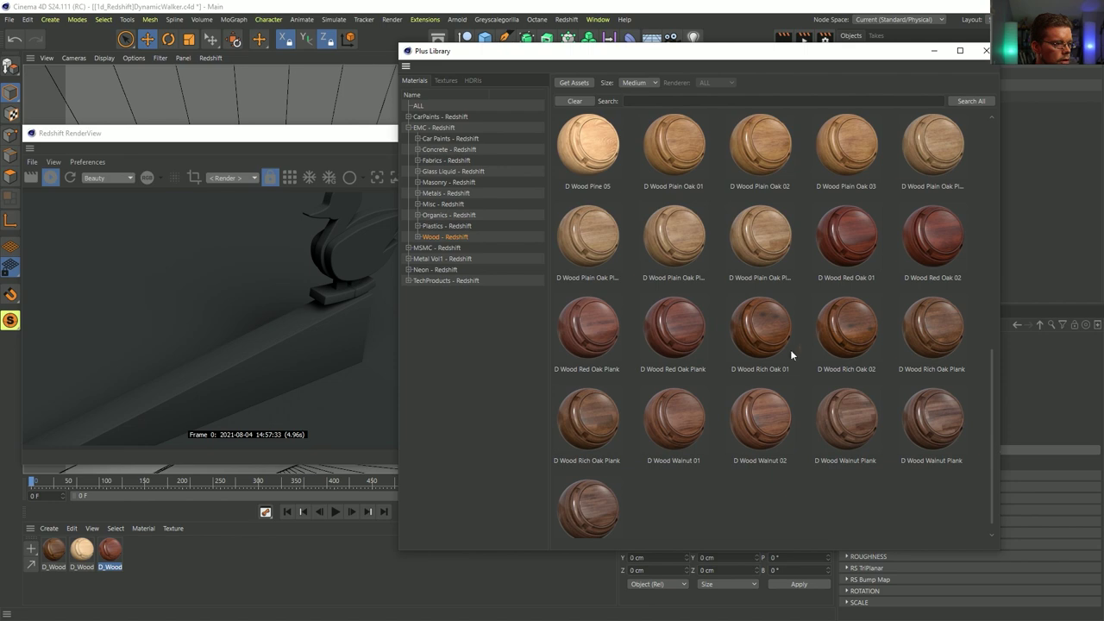
left_click_drag(588, 328, 225, 557)
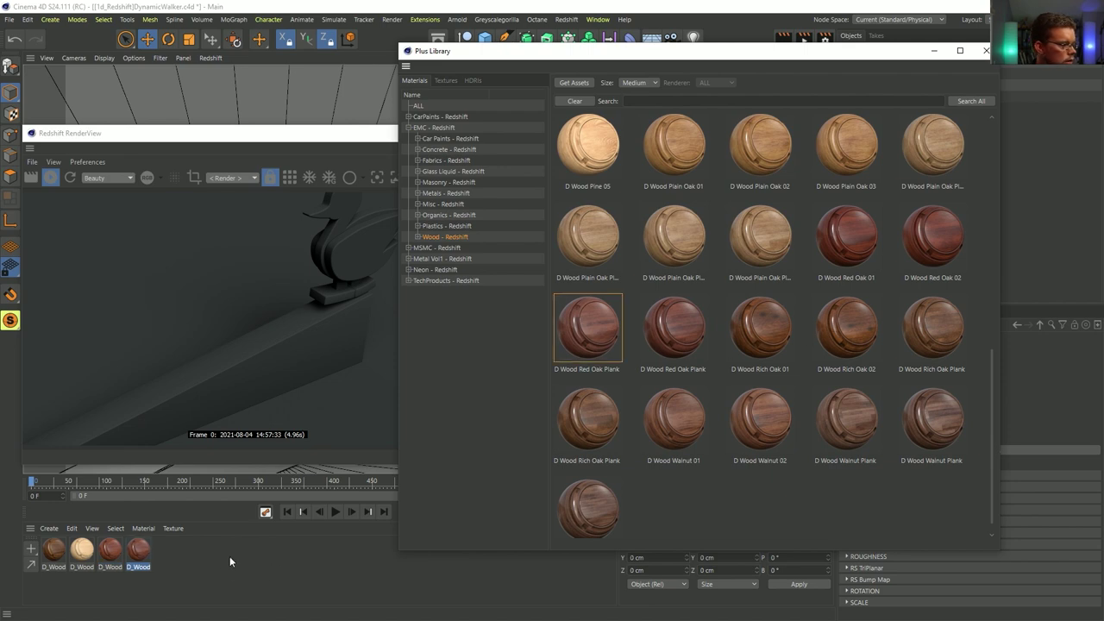
left_click(985, 50)
- Apply the D_Wood_Red_Oak_Plank_01 material to the Ramp, try Frontal projection, and settle on Cubic
left_click_drag(144, 550, 865, 86)
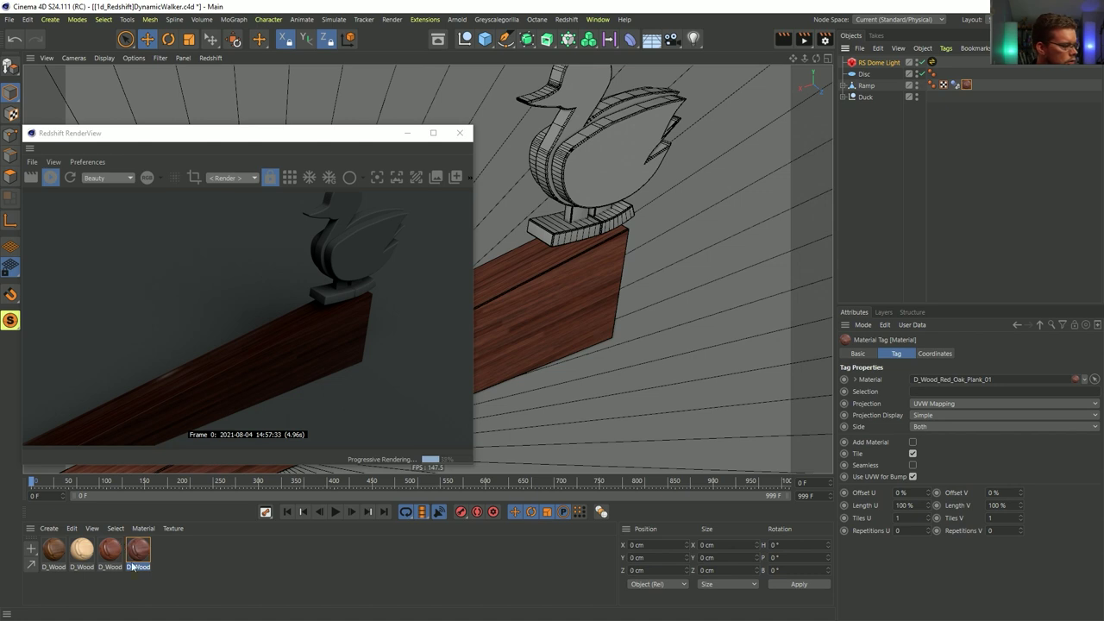
left_click(967, 405)
left_click(949, 453)
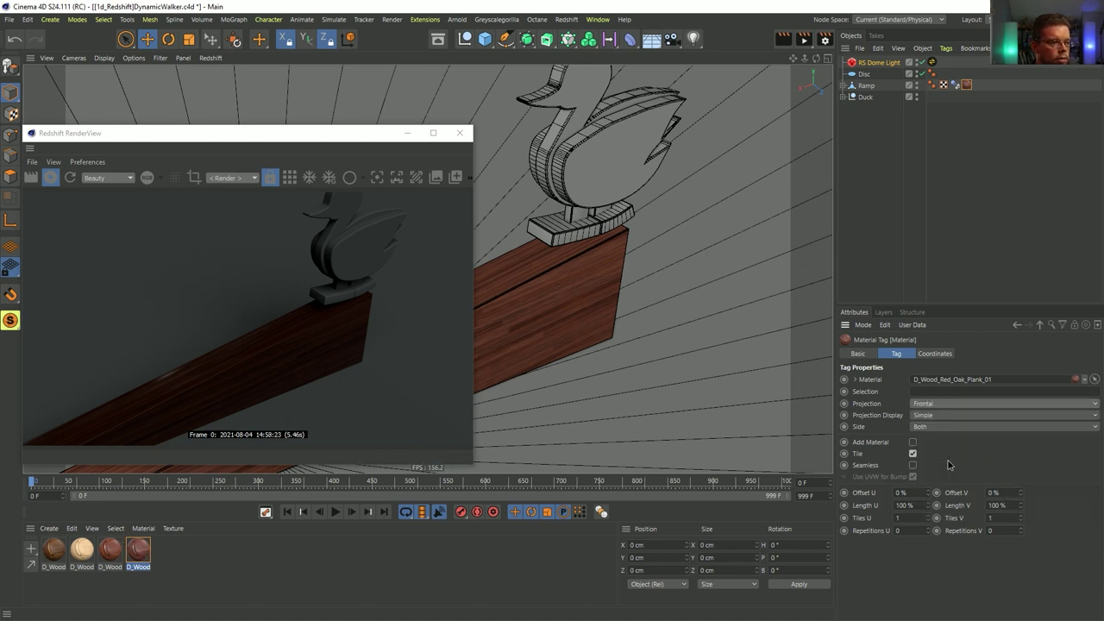
left_click(925, 404)
left_click(931, 444)
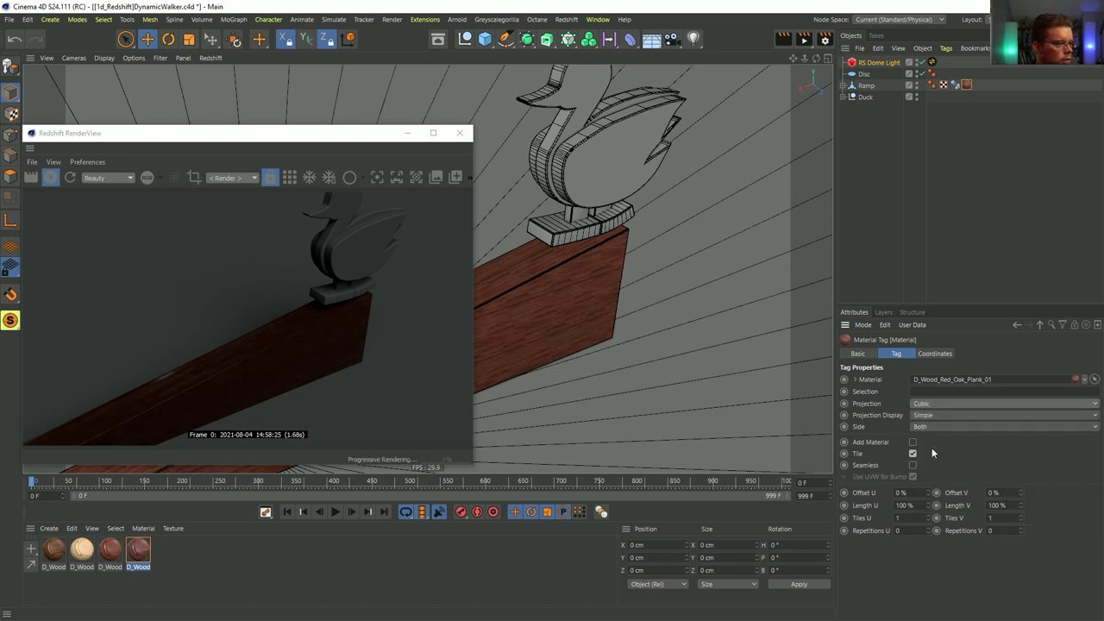
- Set the ramp material tag's texture scale to 1000 cm in X, Y and Z
left_click(935, 353)
left_click(944, 381)
type("0")
left_click(945, 393)
type("00")
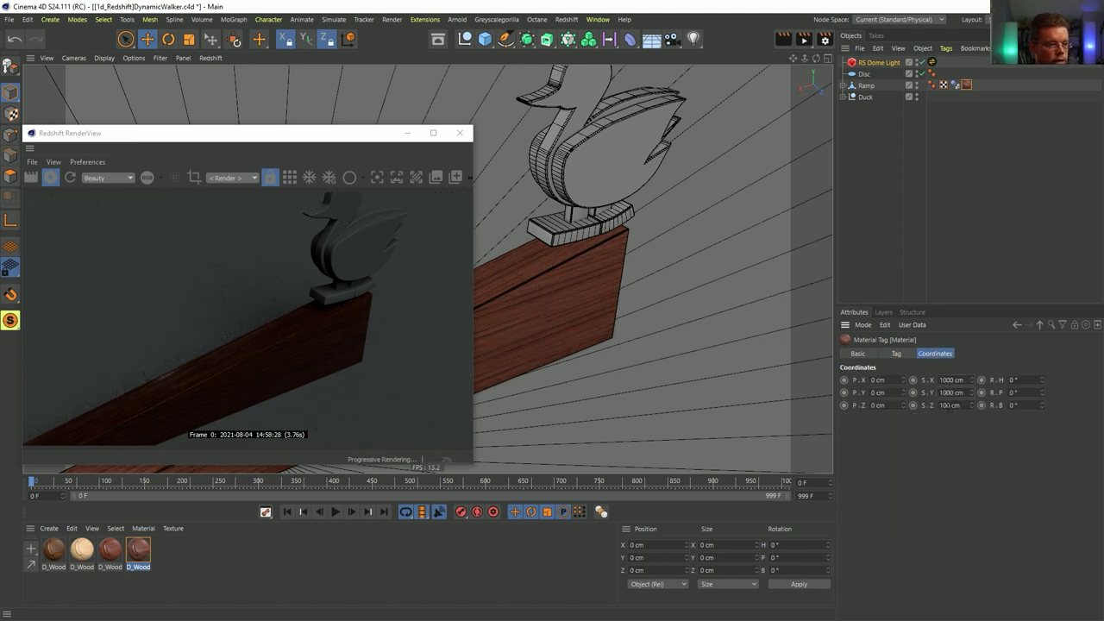
double_click(948, 404)
type("1000")
key("Return")
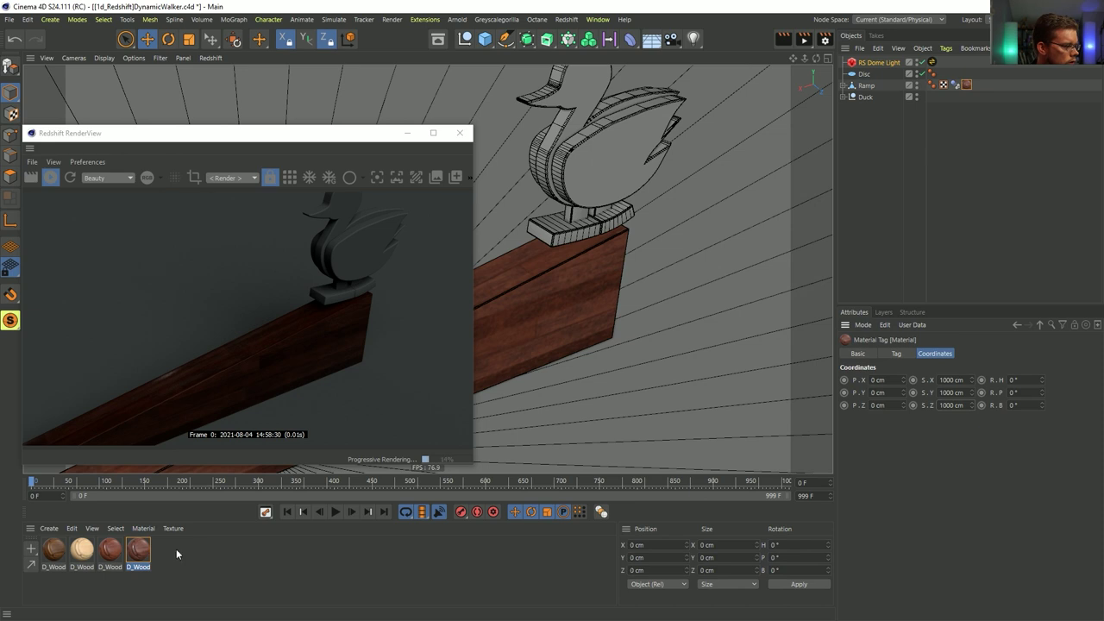
- Copy the ramp's red oak plank material tag to the duck's Body and Back Foot
left_click(843, 98)
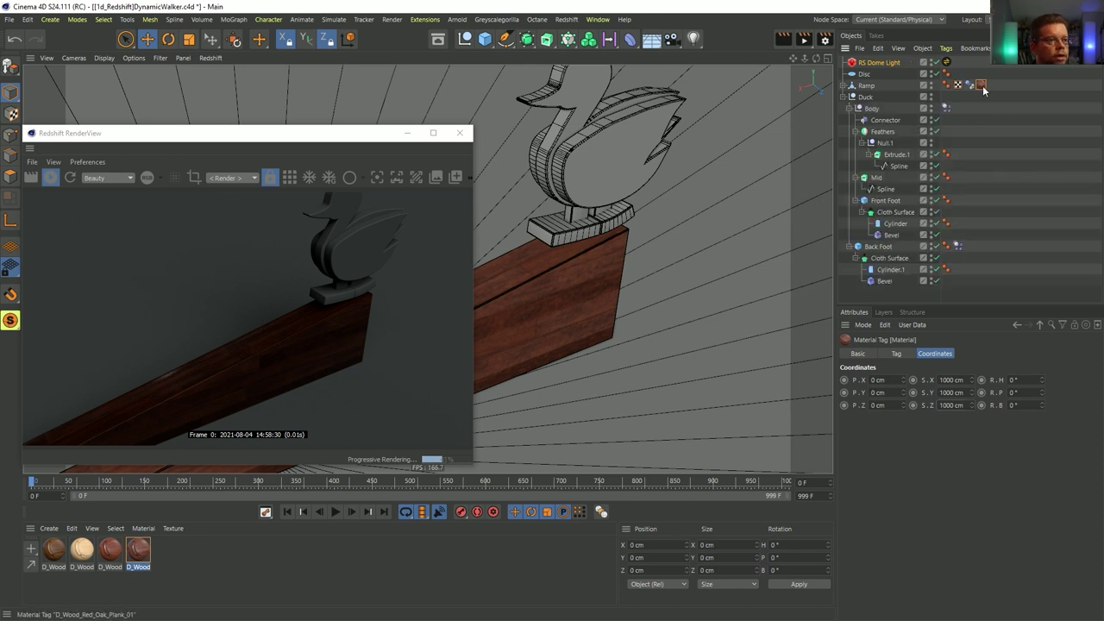
left_click_drag(968, 113, 971, 204, "ctrl")
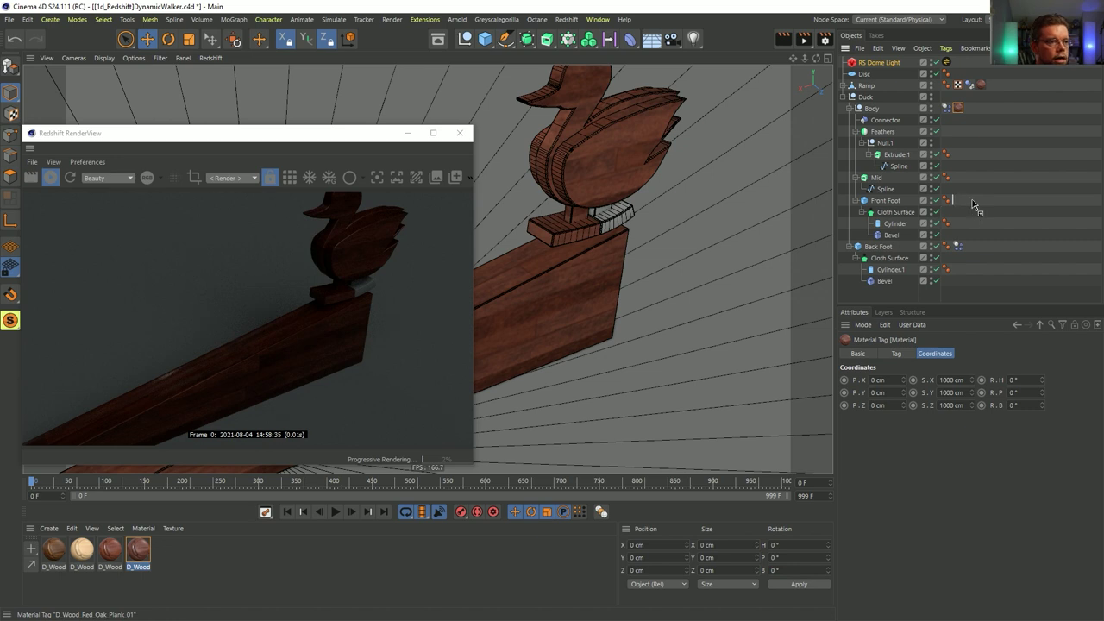
left_click_drag(971, 246, 969, 246, "ctrl")
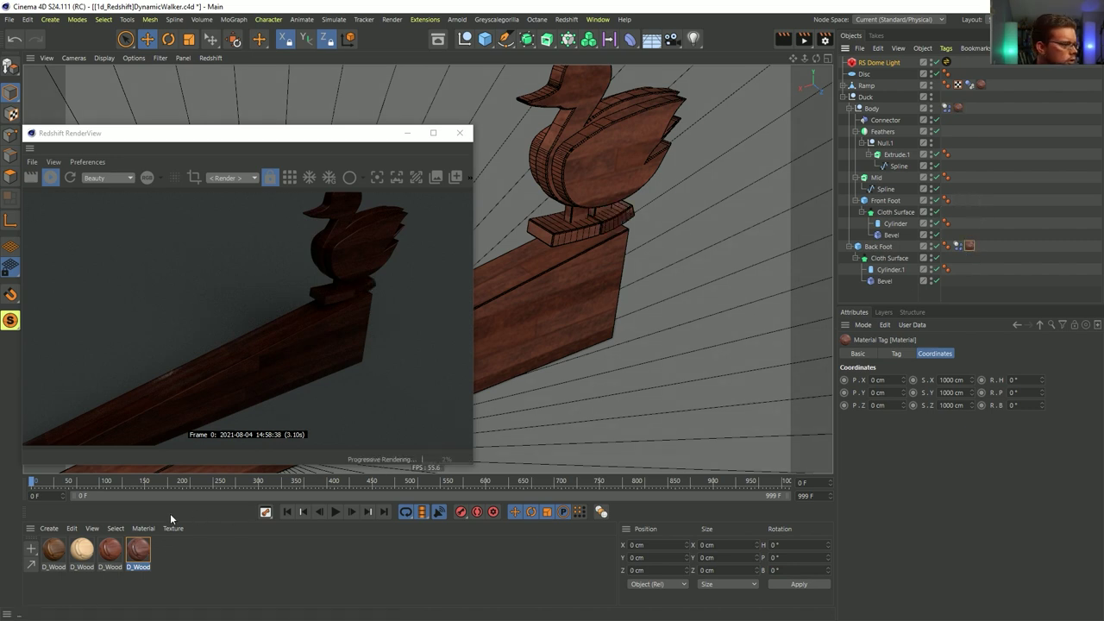
- Reassign the duck's materials, with light maple on Feathers and red oak plank on Mid and Front Foot
left_click_drag(870, 192, 955, 110)
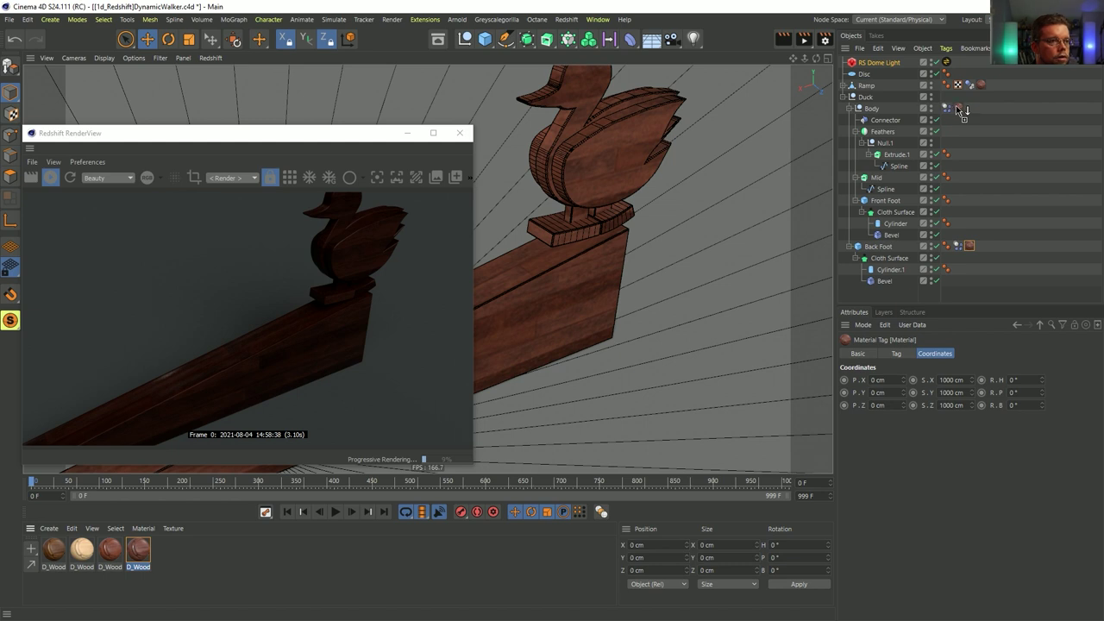
left_click_drag(956, 111, 963, 177)
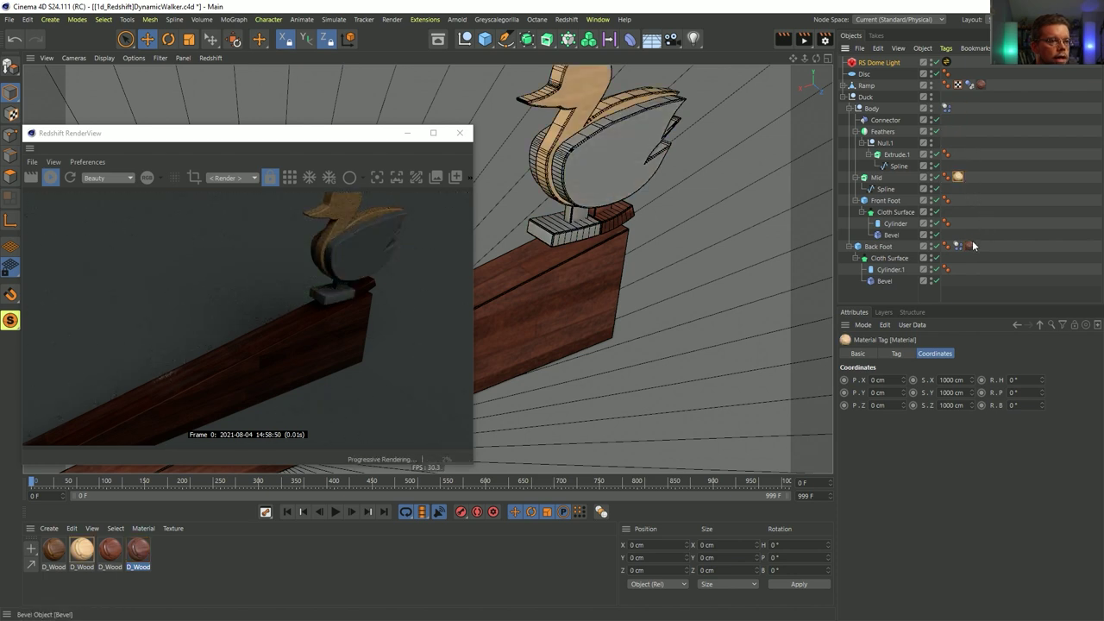
left_click_drag(955, 132, 975, 176)
left_click_drag(959, 176, 954, 132)
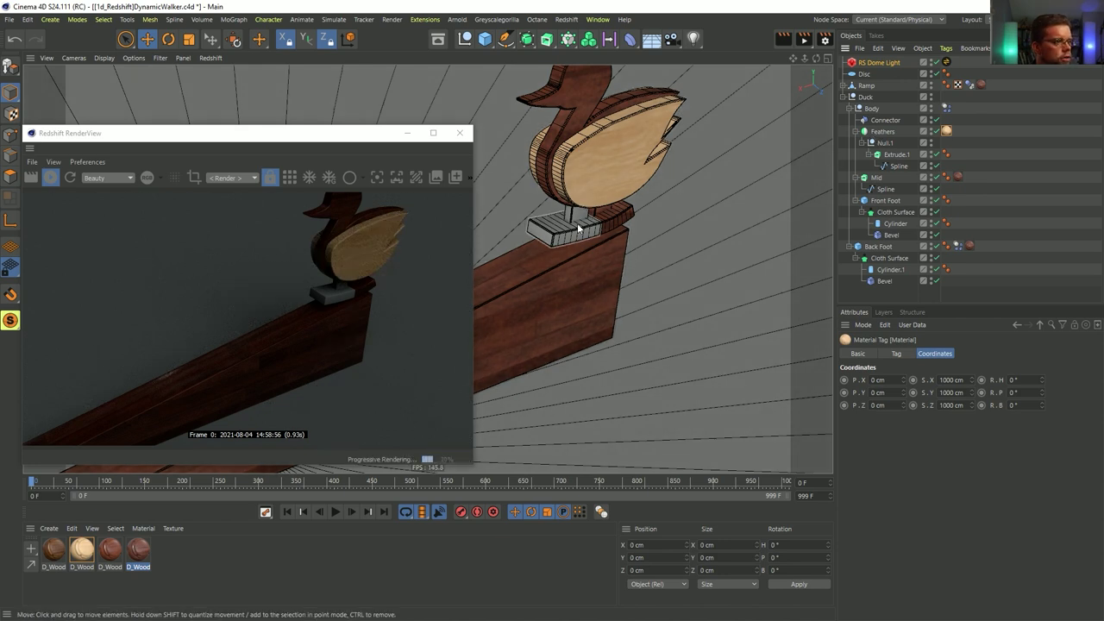
left_click(923, 212)
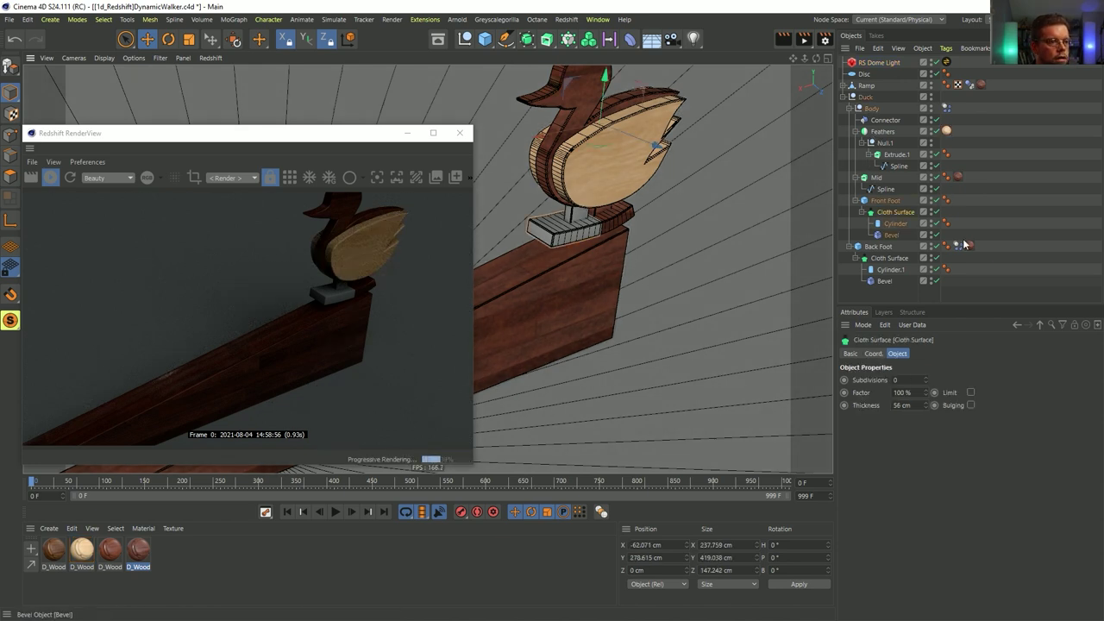
left_click_drag(970, 246, 959, 201)
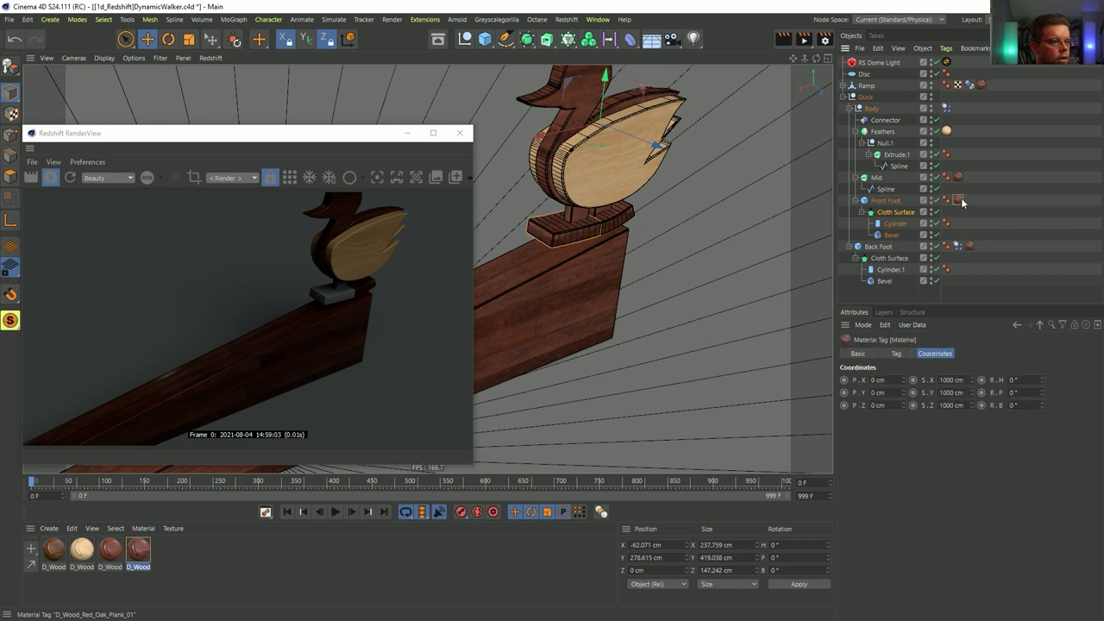
- Replace the material on the duck's Mid and Front Foot with D_Wood_Dark_Oak_03
left_click_drag(565, 302, 584, 320, "alt")
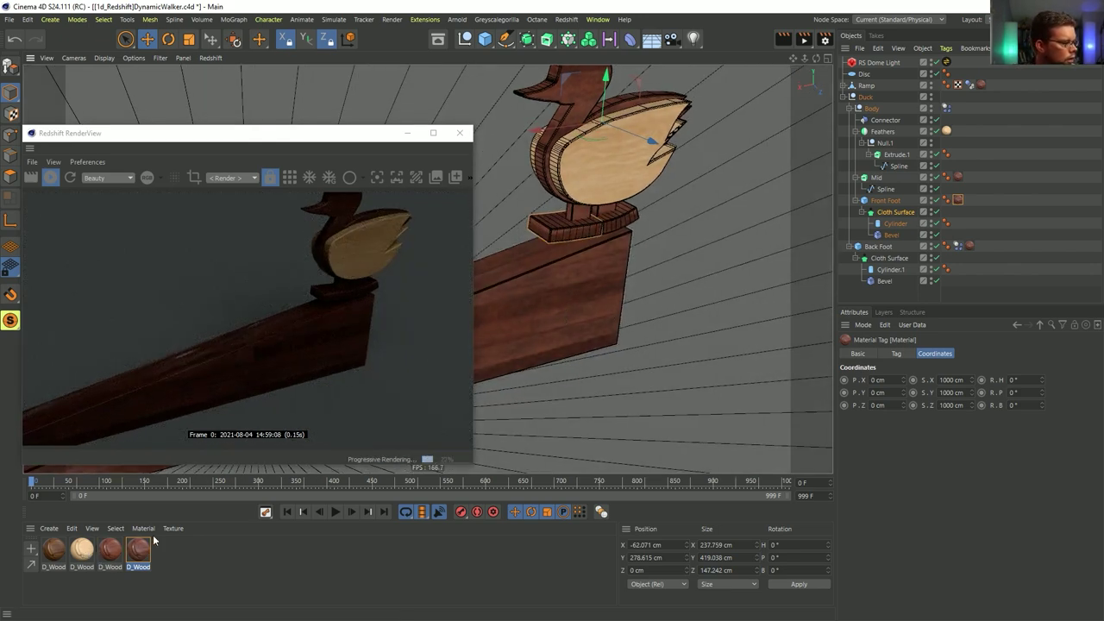
left_click_drag(61, 557, 986, 146)
left_click_drag(963, 206, 960, 203)
left_click_drag(56, 556, 1020, 150)
left_click_drag(967, 172, 959, 179)
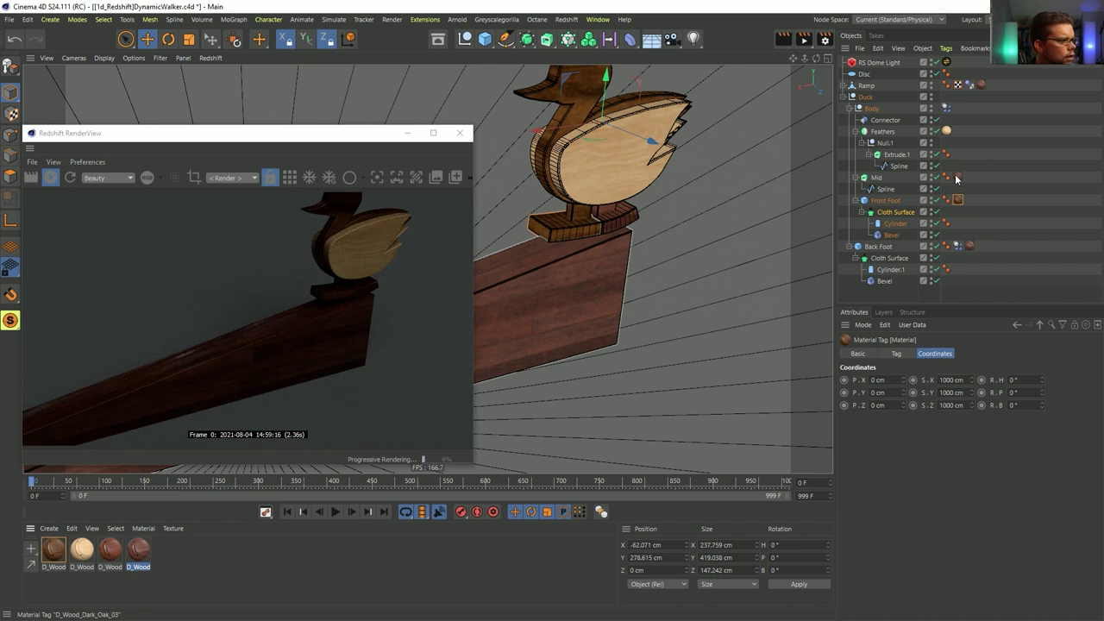
- Raise the RS Dome Light's dome map exposure to about 1.1
left_click(865, 74)
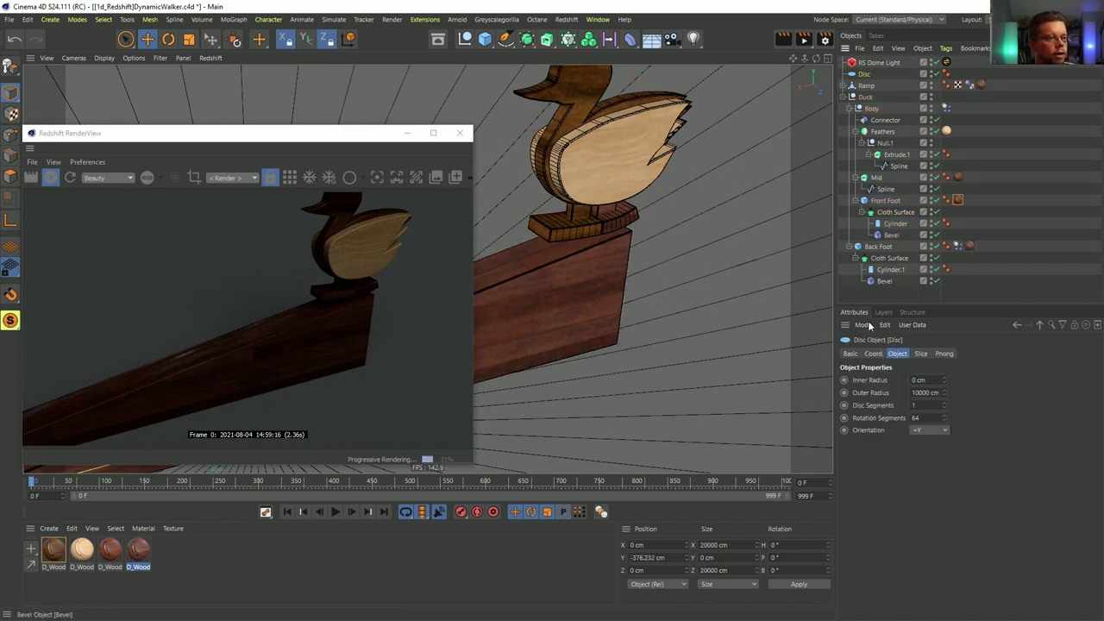
left_click(946, 62)
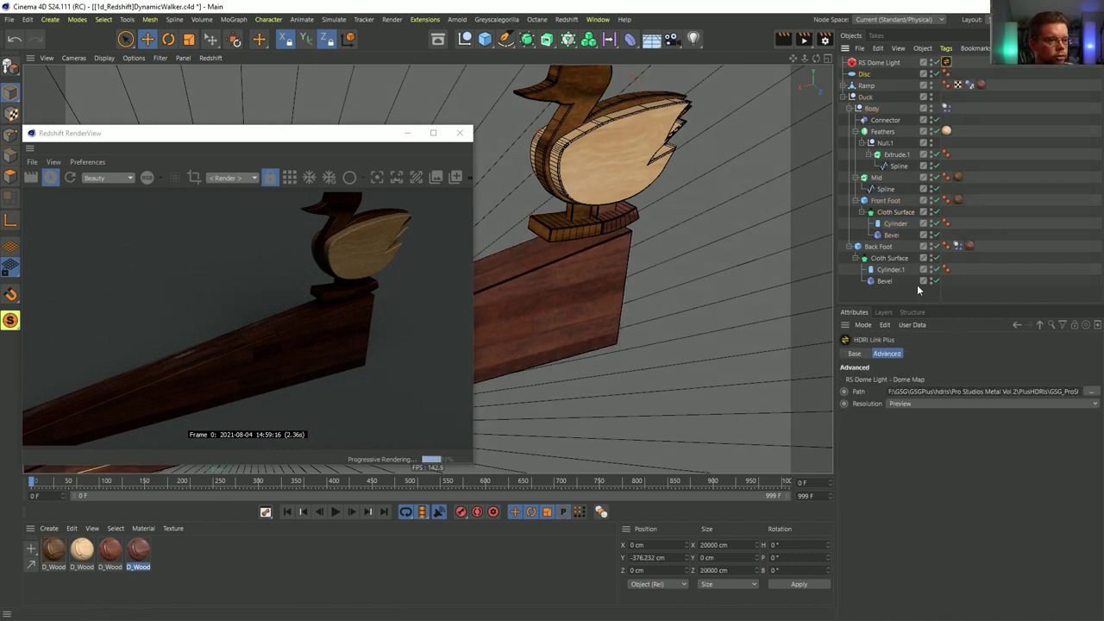
left_click(880, 63)
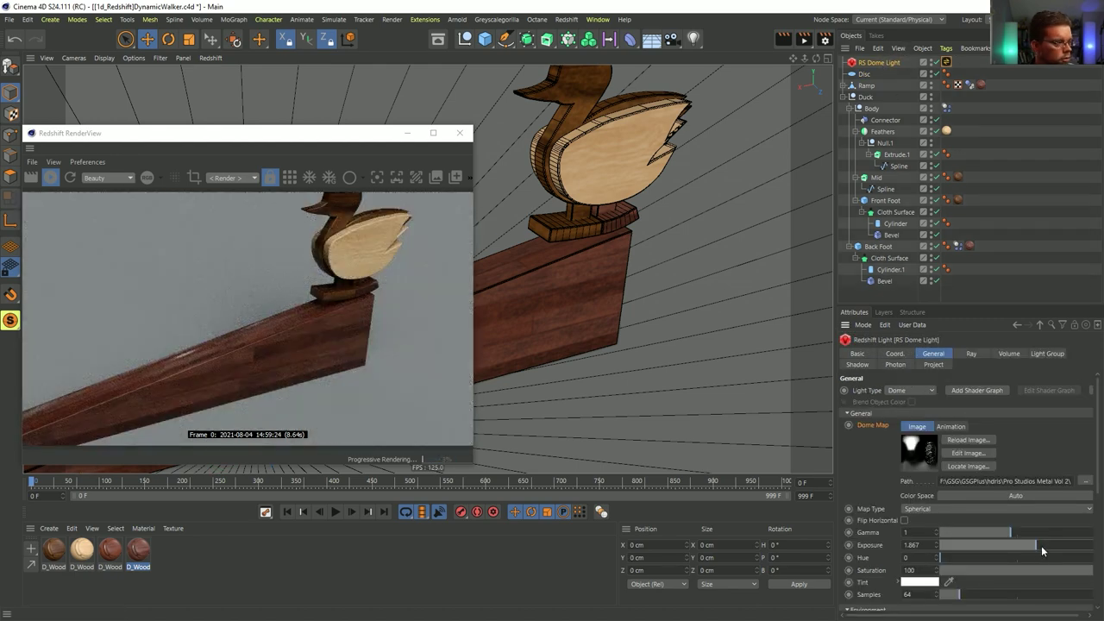
left_click(1025, 544)
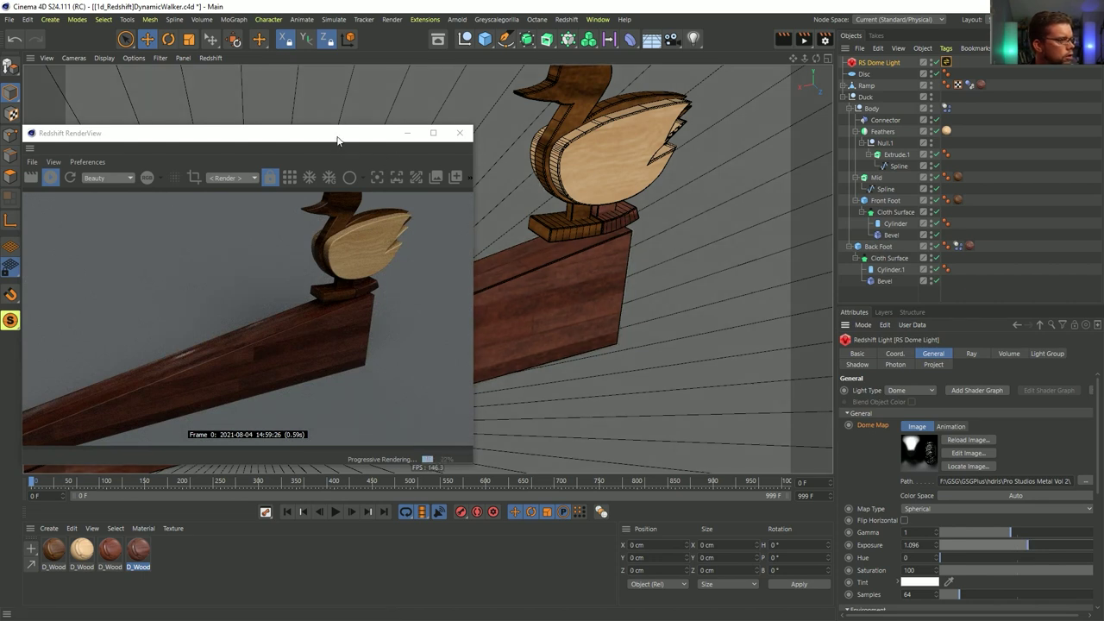
- Add a Redshift area light and give it a Target tag
left_click_drag(336, 141, 486, 93)
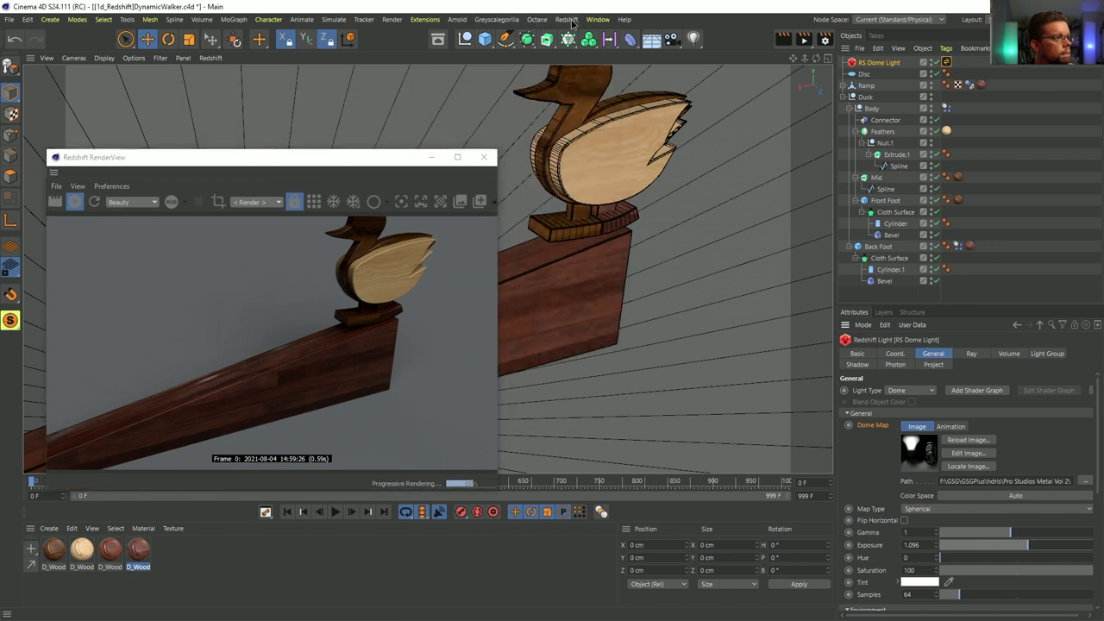
left_click(567, 19)
mouse_move(595, 50)
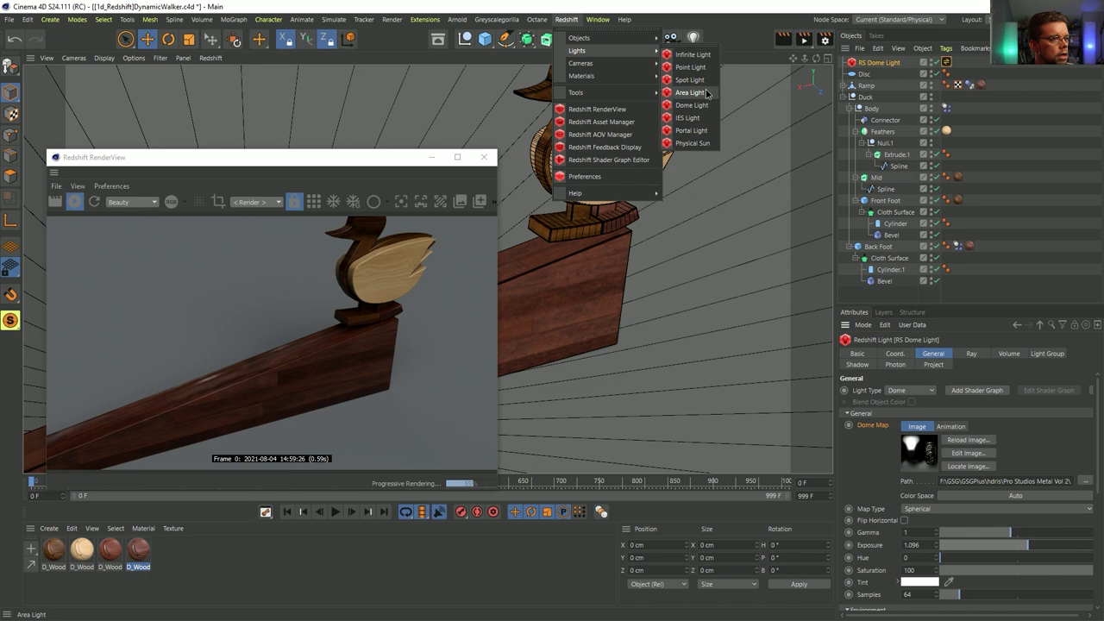
left_click(700, 92)
right_click(869, 63)
mouse_move(902, 15)
left_click(1040, 54)
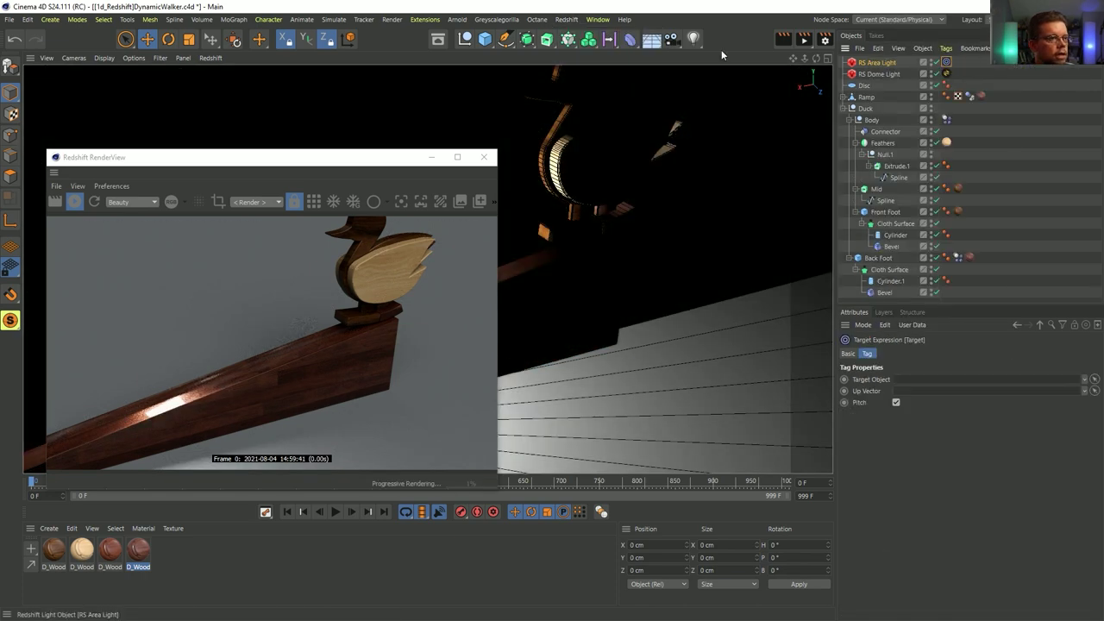
- Create a null named Targ and assign it as the area light's target object
left_click(465, 39)
left_click(946, 75)
left_click_drag(864, 63, 929, 380)
left_click(865, 63)
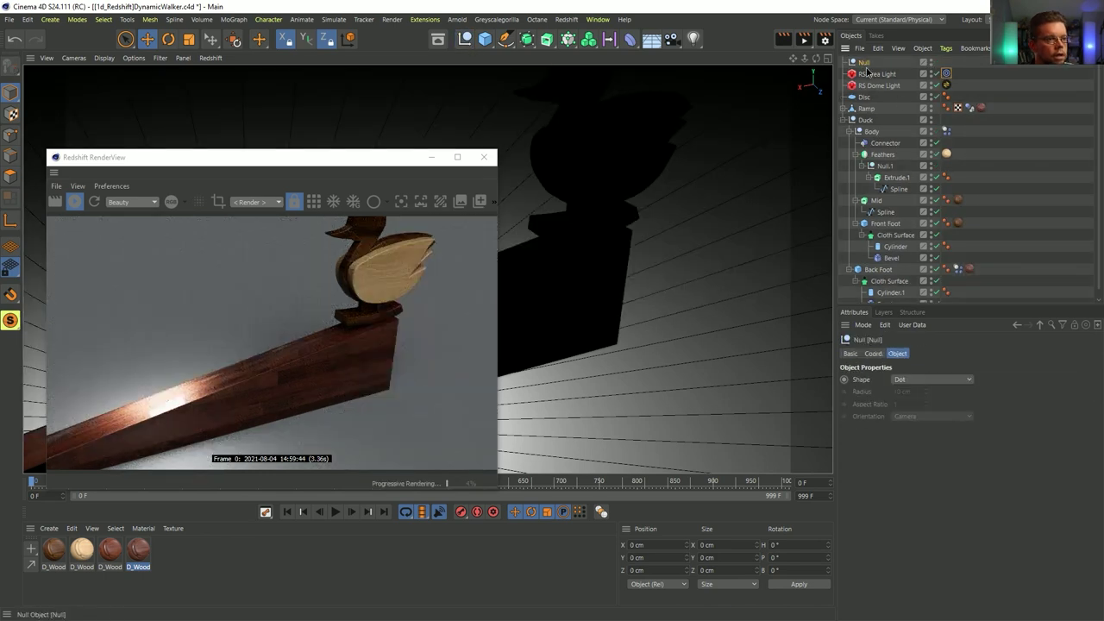
type("Targ")
key("Return")
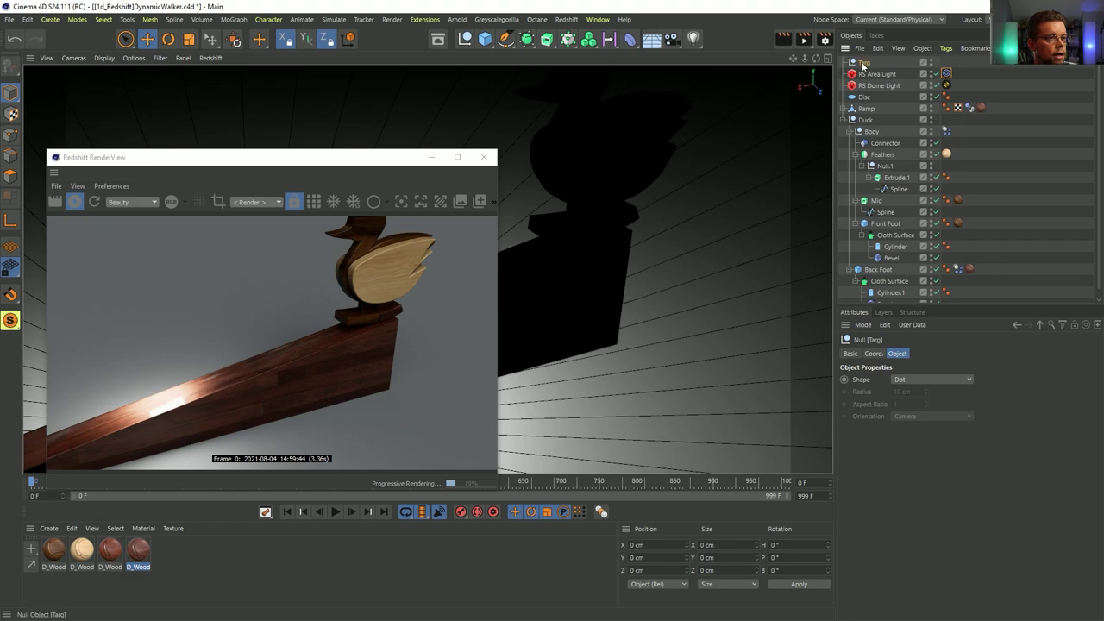
- Unlock the movement axes and move the area light high above the floor, to one side of the duck and ramp
left_click(876, 74)
left_click_drag(399, 159, 666, 474)
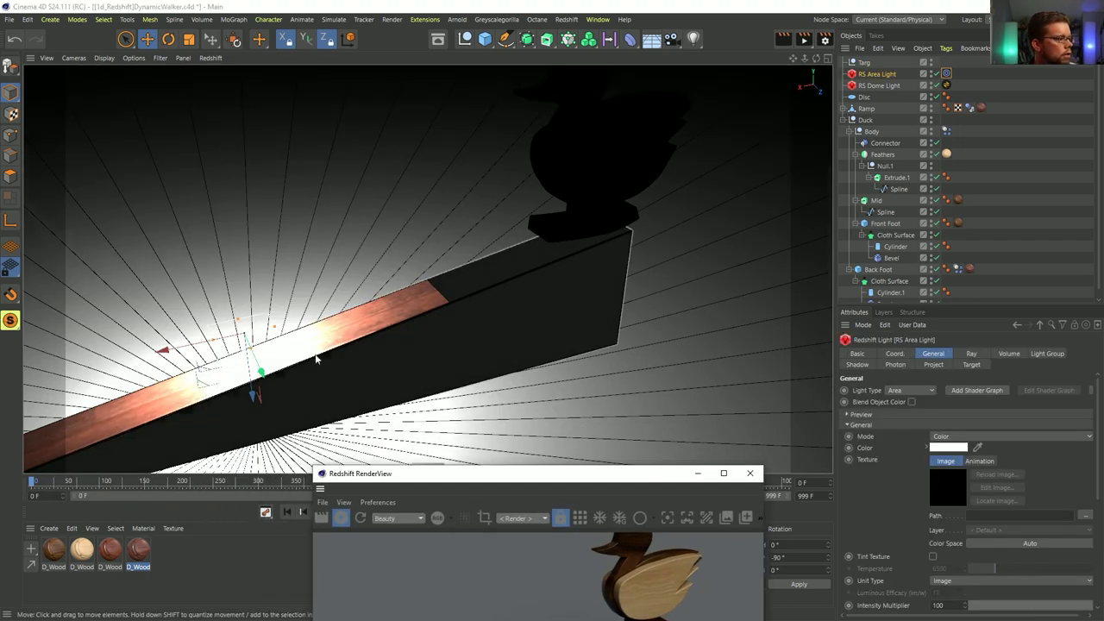
left_click_drag(235, 381, 854, 30, "alt")
left_click(865, 63)
left_click(874, 74)
right_click_drag(473, 323, 438, 383, "alt")
left_click_drag(570, 222, 595, 248, "alt")
left_click(326, 43)
left_click(290, 42)
mouse_move(551, 194)
left_mouse_down()
mouse_move(406, 143)
mouse_move(374, 94)
mouse_move(518, 212)
left_mouse_up()
- Enlarge the area light to a wide rectangle of about 2469 by 744 cm
mouse_move(534, 175)
left_mouse_down("alt")
mouse_move(495, 115)
mouse_move(382, 190)
mouse_move(384, 119)
mouse_move(407, 179)
mouse_move(473, 207)
mouse_move(494, 207)
mouse_move(511, 179)
left_mouse_up("alt")
left_click_drag(554, 132, 687, 142)
mouse_move(564, 150)
left_mouse_down()
mouse_move(554, 138)
mouse_move(572, 167)
left_mouse_up()
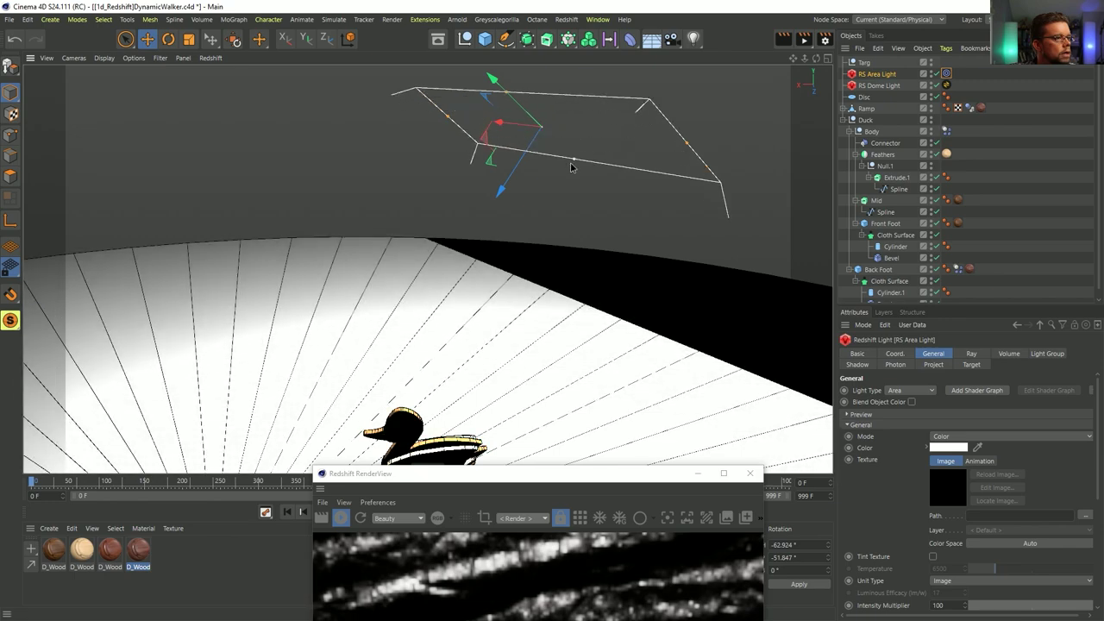
- Disable the RS Dome Light and lower the area light's intensity multiplier to about 41.6
left_click_drag(511, 479, 250, 121)
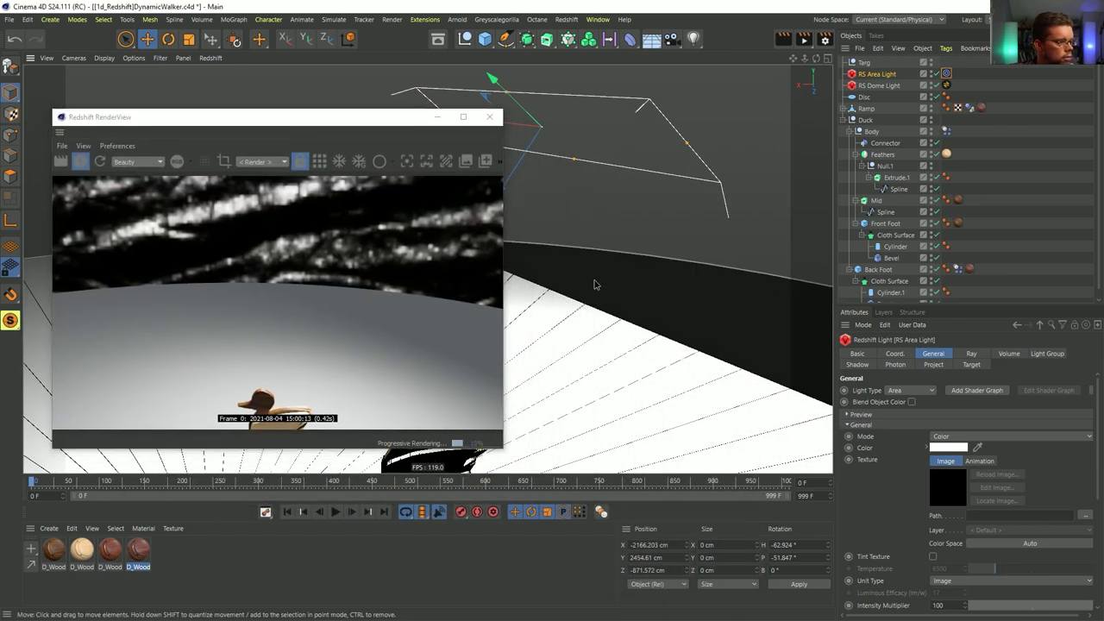
middle_click_drag(586, 336, 660, 130, "alt")
left_click_drag(535, 244, 590, 281, "alt")
mouse_move(590, 324)
left_mouse_down("alt")
mouse_move(595, 283)
mouse_move(596, 310)
left_mouse_up("alt")
left_click(875, 85)
left_click(876, 75)
scroll(889, 528, "down", 3)
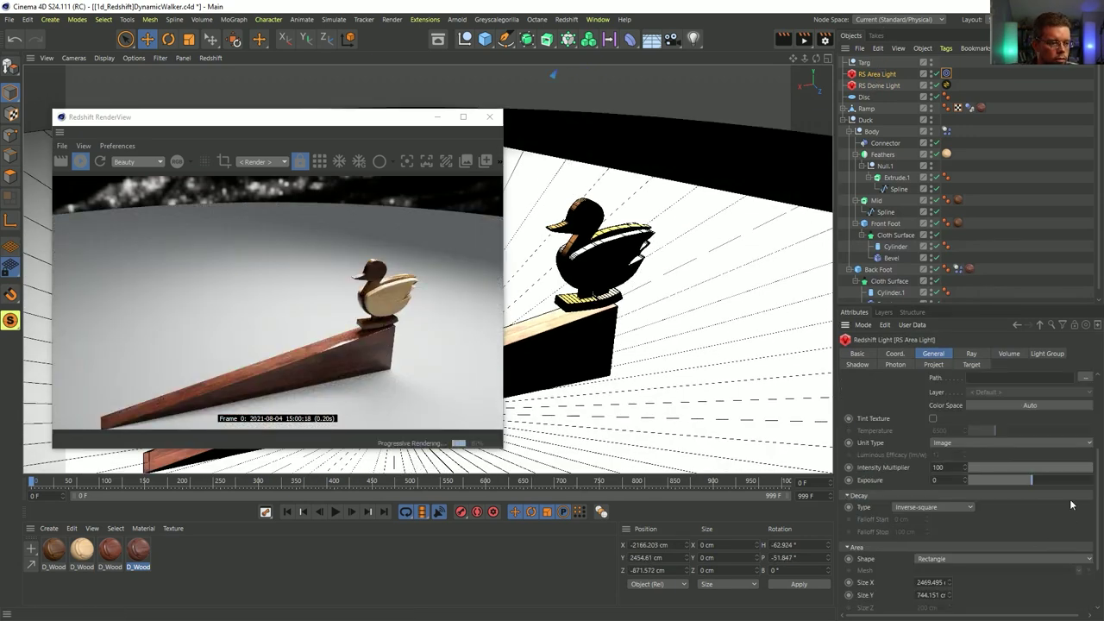
left_click_drag(1052, 473, 1014, 468)
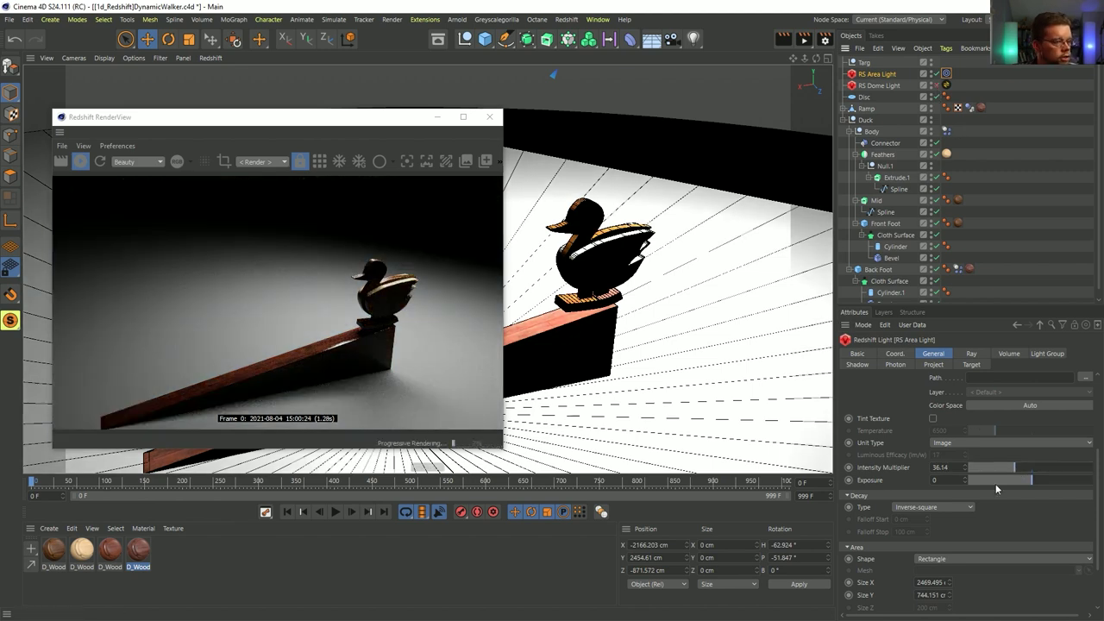
mouse_move(1000, 469)
left_mouse_down()
mouse_move(985, 465)
mouse_move(1022, 470)
left_mouse_up()
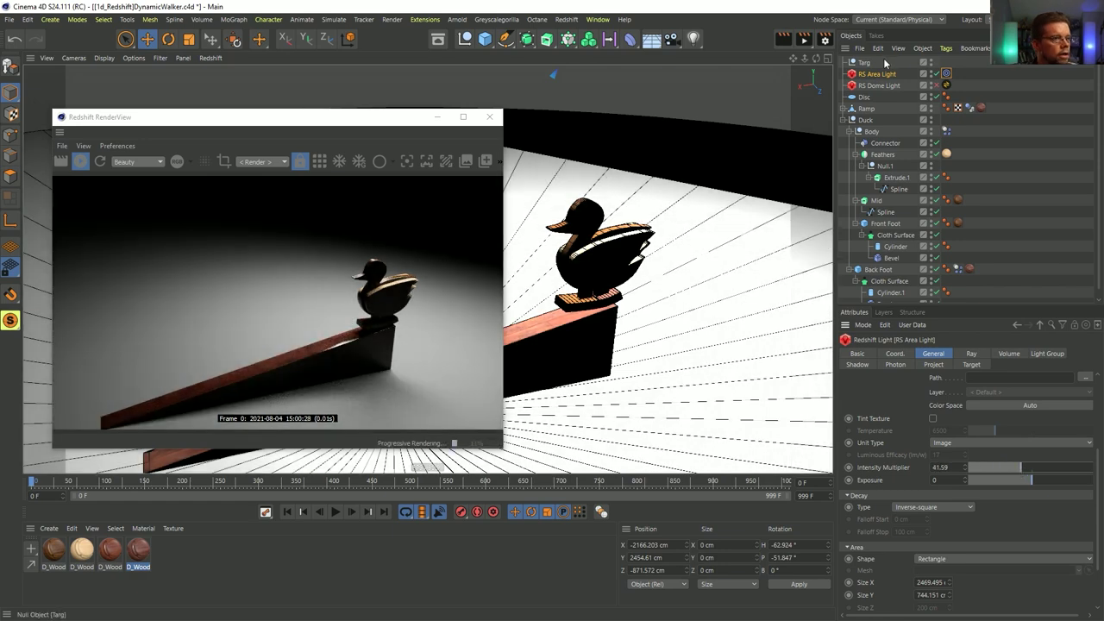
- Duplicate the area light and move the copy across the duck in the top view to about X 1551, Z 1984 cm
left_click_drag(869, 80, 868, 81, "ctrl")
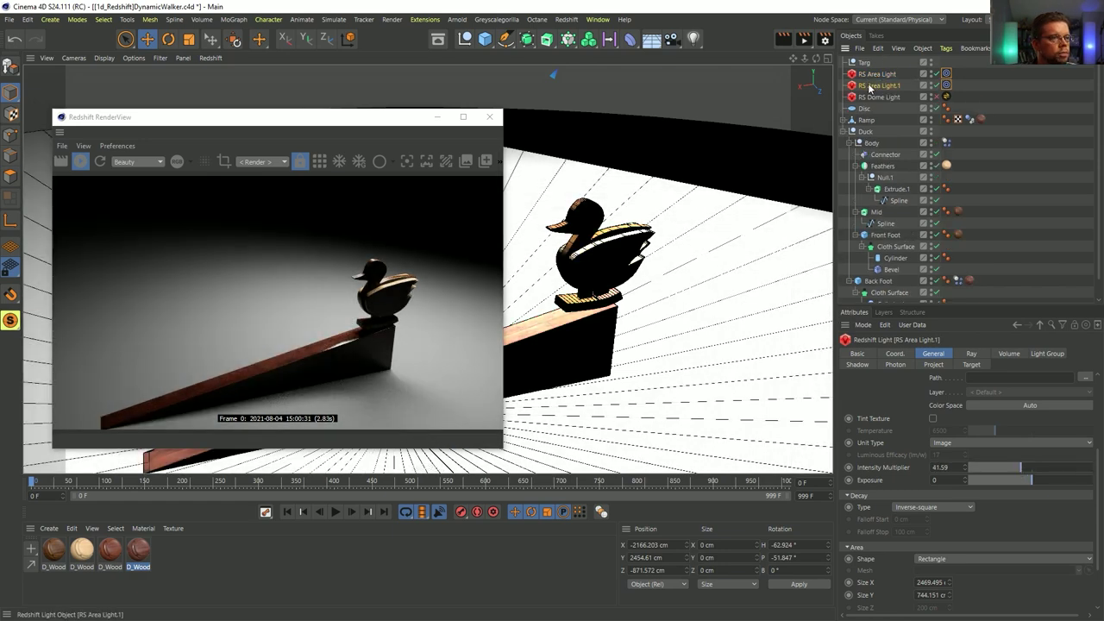
middle_click(654, 175)
middle_click(653, 177)
right_click_drag(697, 240, 585, 306, "alt")
left_click_drag(657, 298, 655, 178)
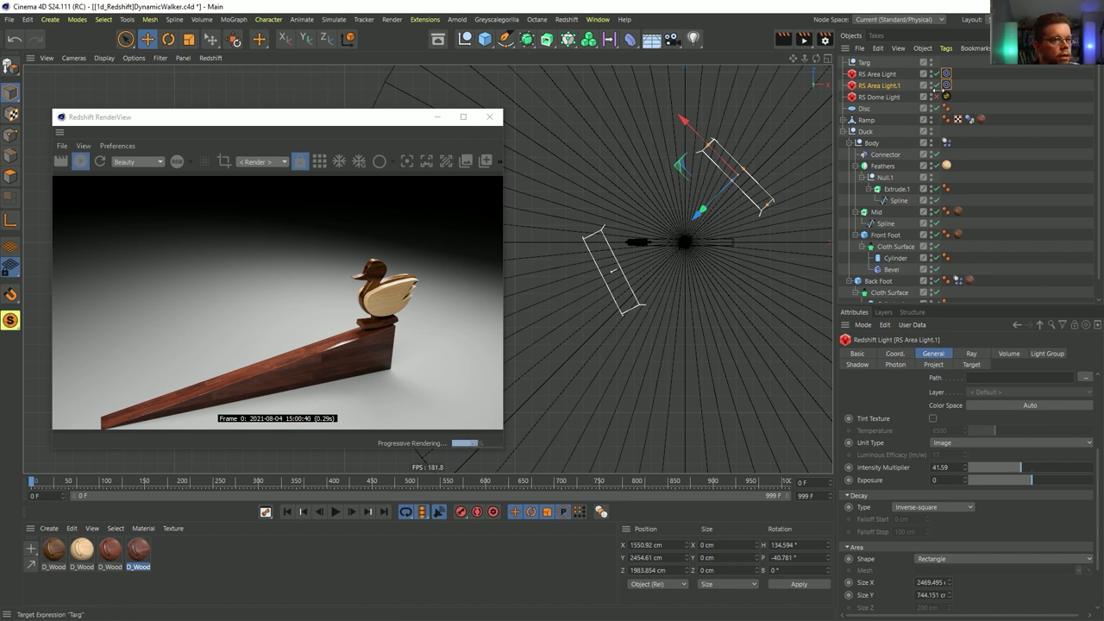
- Re-enable the RS Dome Light and tint the first RS Area Light a warm colour with hue 39° and saturation 32%
left_click(936, 96)
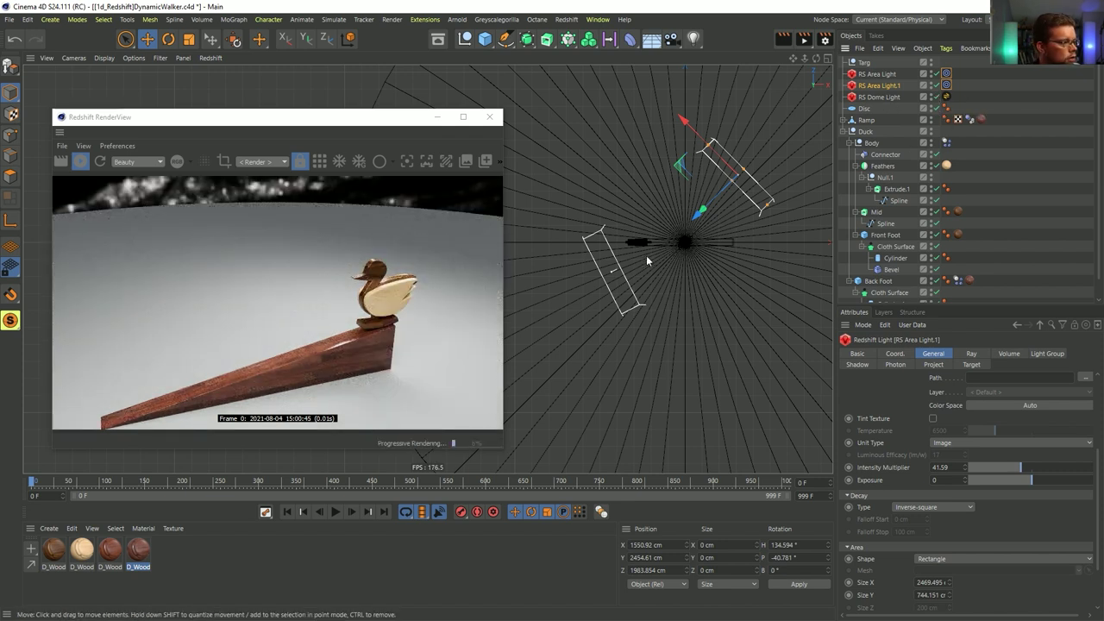
left_click(877, 75)
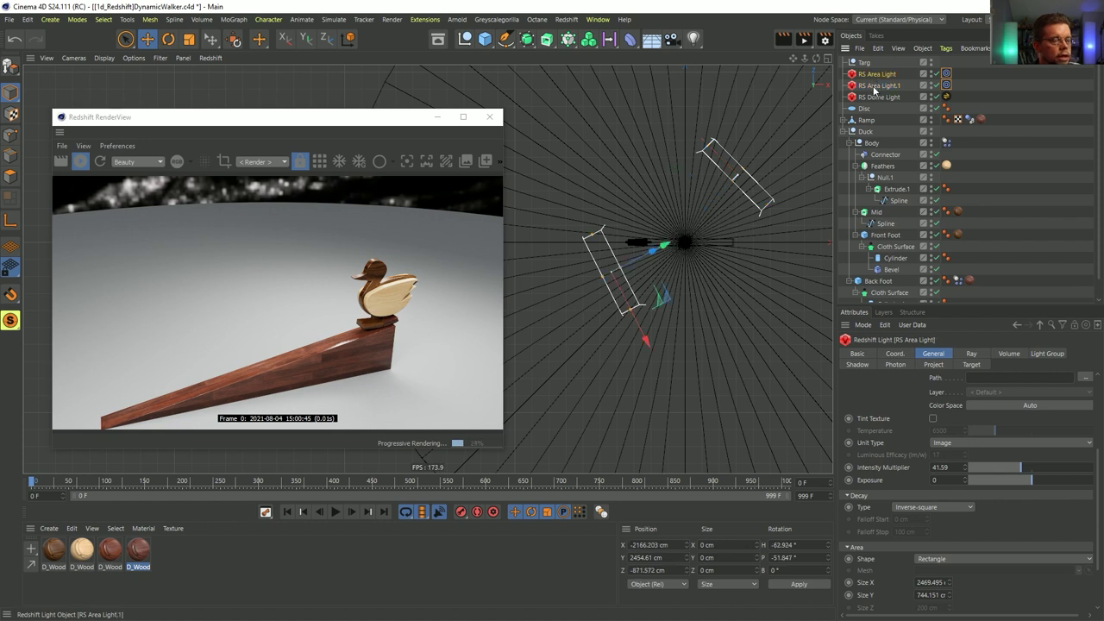
scroll(881, 440, "up", 4)
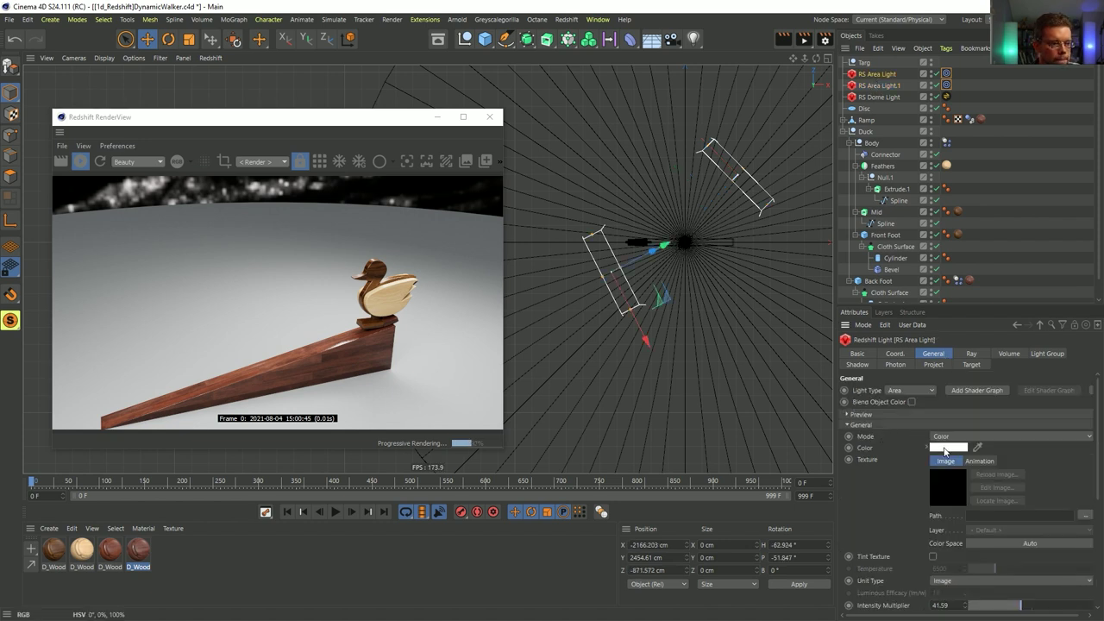
left_click(945, 448)
left_click(895, 445)
left_click(932, 457)
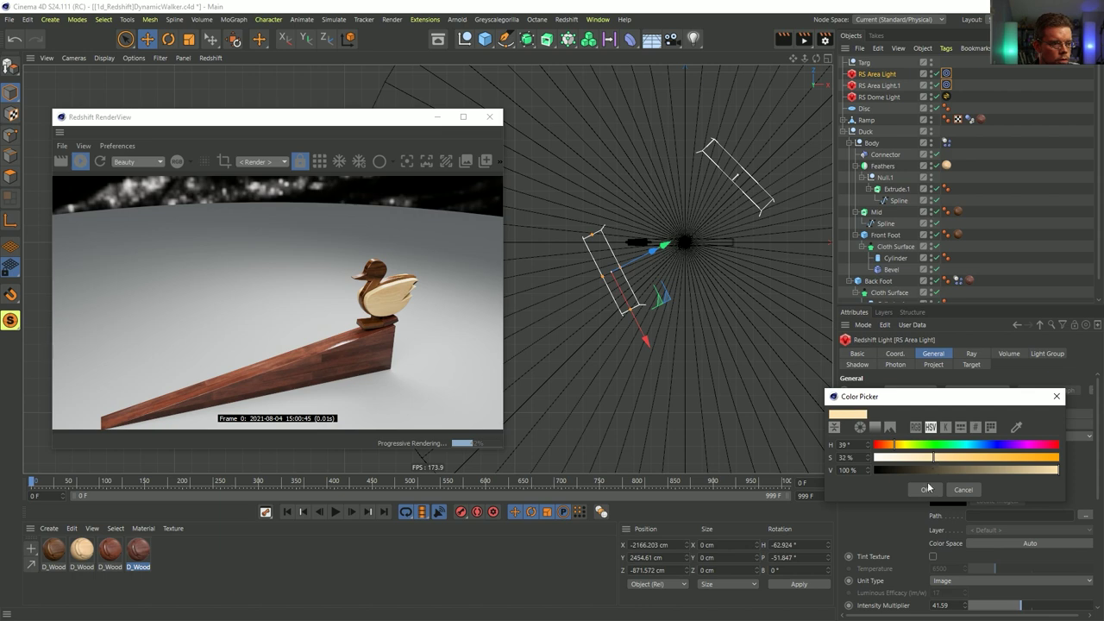
left_click(924, 489)
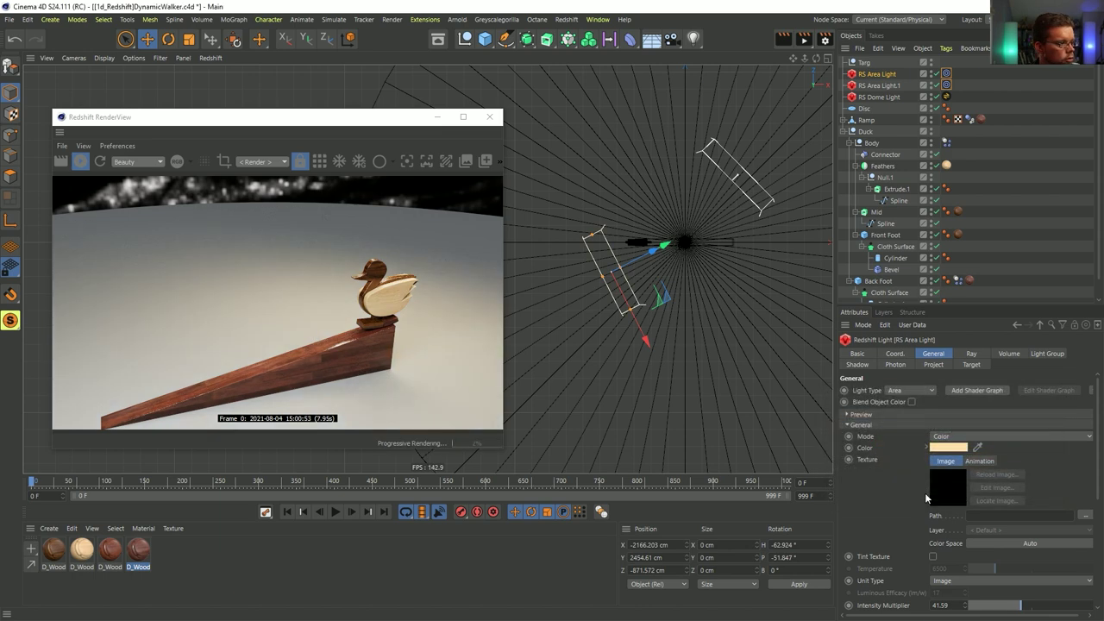
- Change the first RS Area Light's colour to a light blue with a hue of about 196°
left_click(948, 448)
left_click(1004, 446)
left_click_drag(1003, 447, 977, 448)
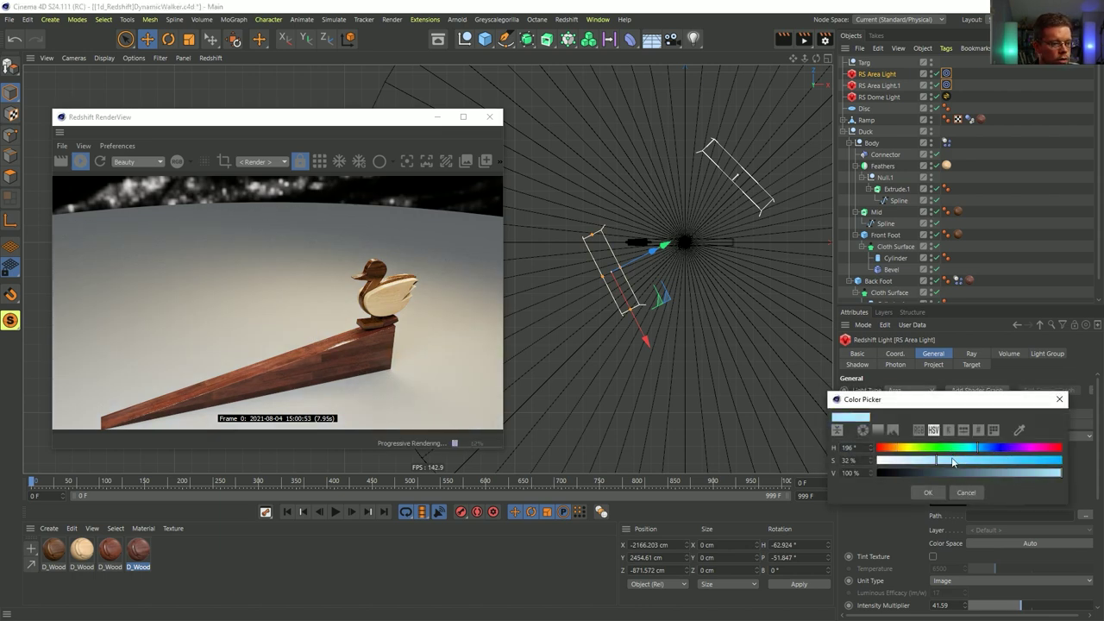
left_click(928, 493)
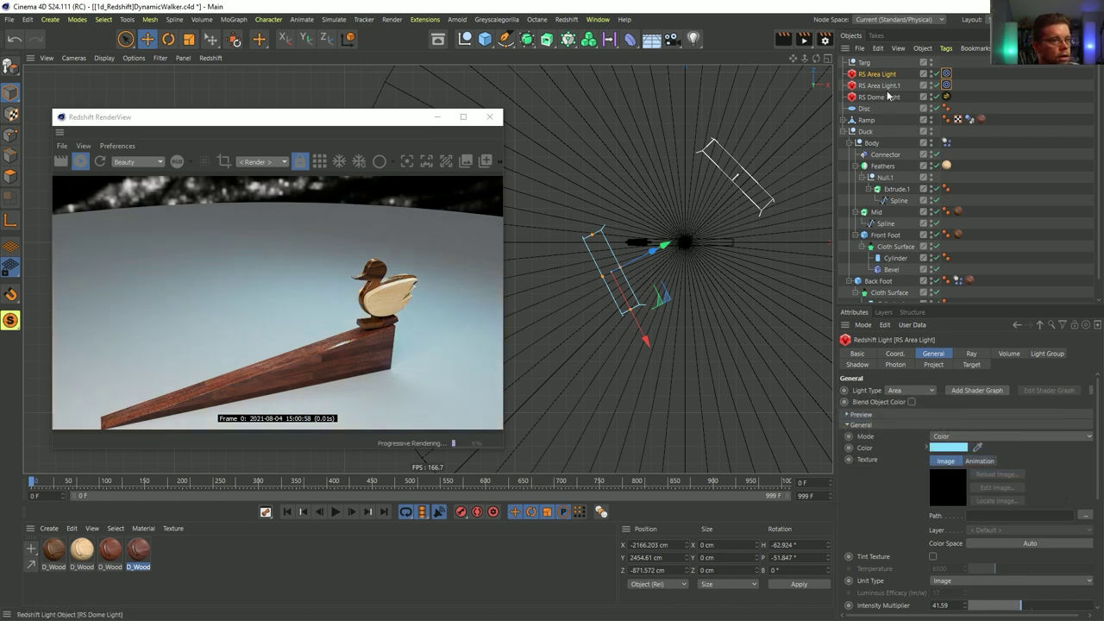
- Tint the duplicated light, RS Area Light.1, a warm peach-orange colour
key("Down")
left_click(946, 450)
left_click_drag(900, 447, 919, 461)
left_click(932, 491)
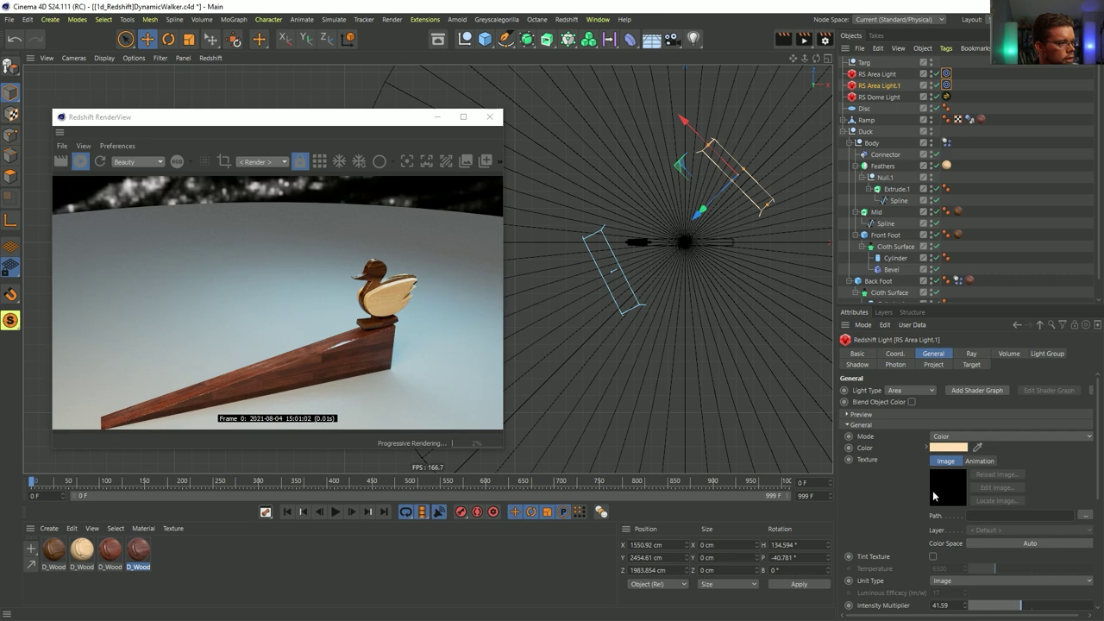
left_click(952, 449)
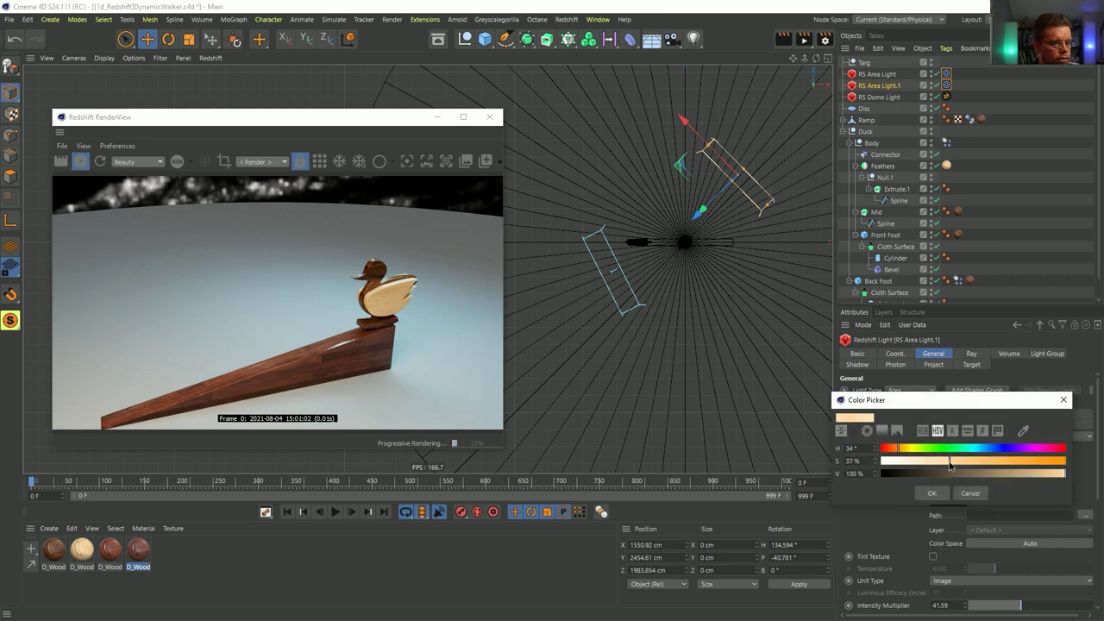
left_click(930, 495)
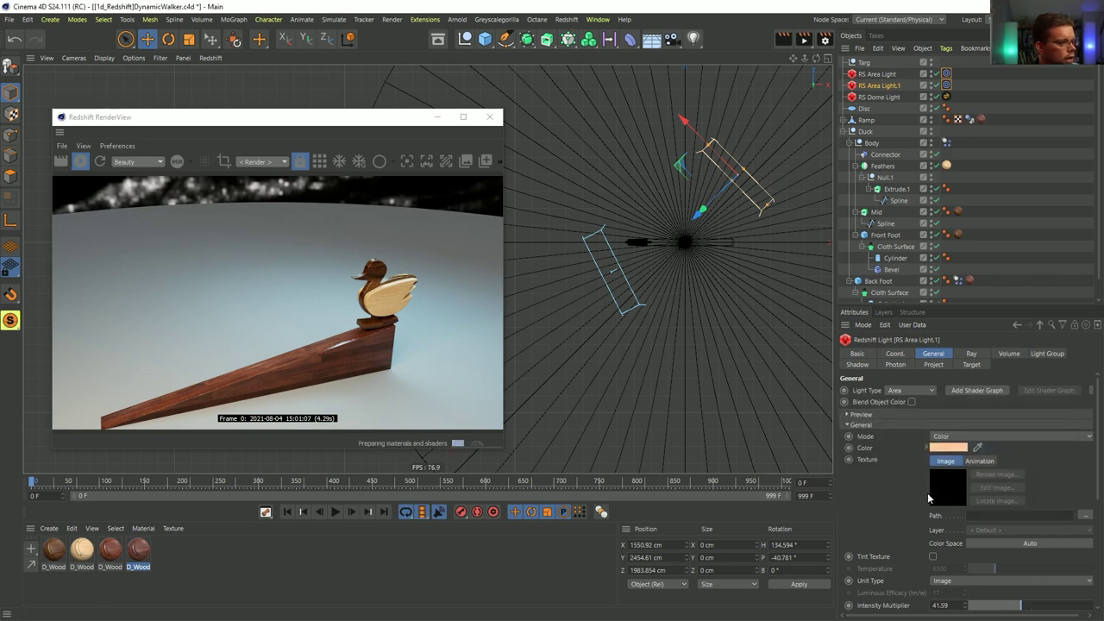
- Soften the first RS Area Light's colour to a pale blue with hue about 211° and saturation 21%
left_click(867, 76)
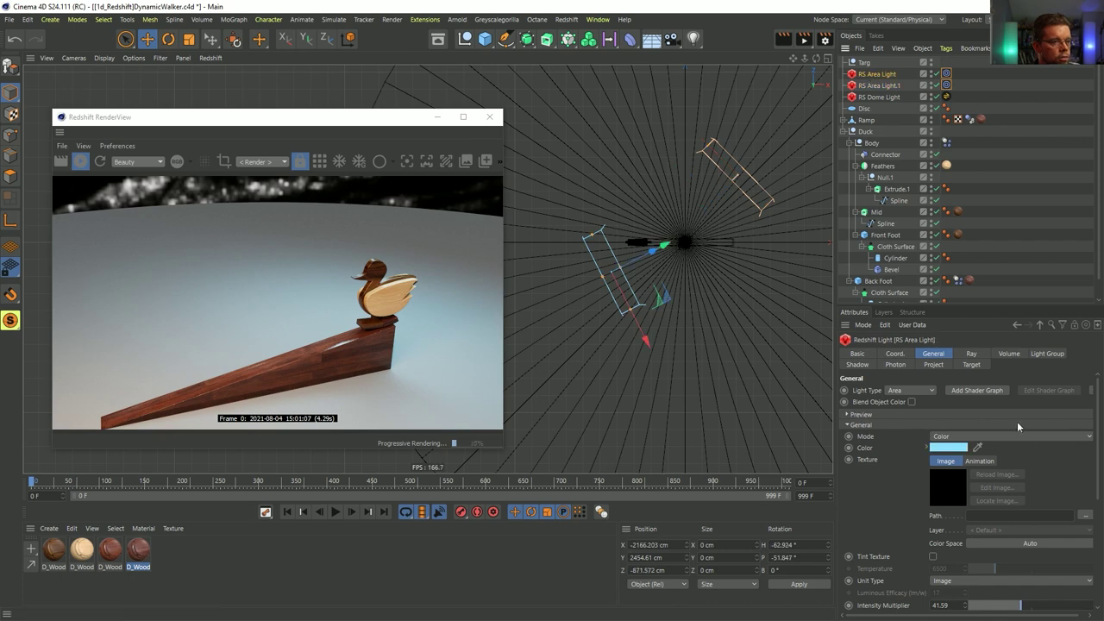
left_click(952, 450)
left_click_drag(975, 452, 989, 454)
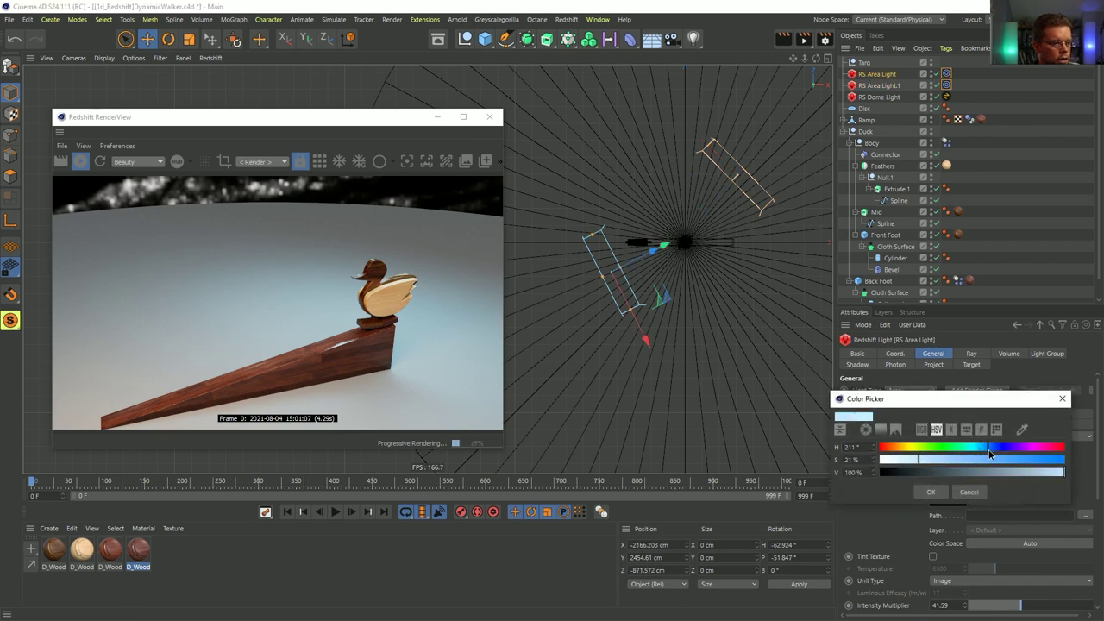
left_click(930, 492)
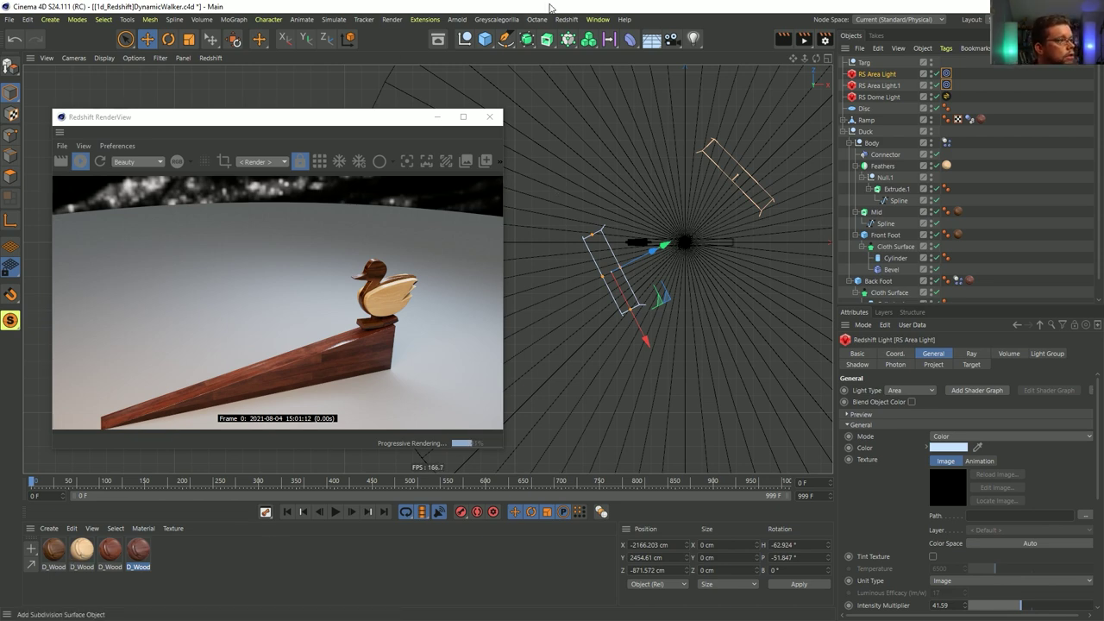
- Add the D Wood Cork 02 and D Wood Cork 01 materials from the Plus Library to the scene
left_click(495, 19)
left_click(509, 79)
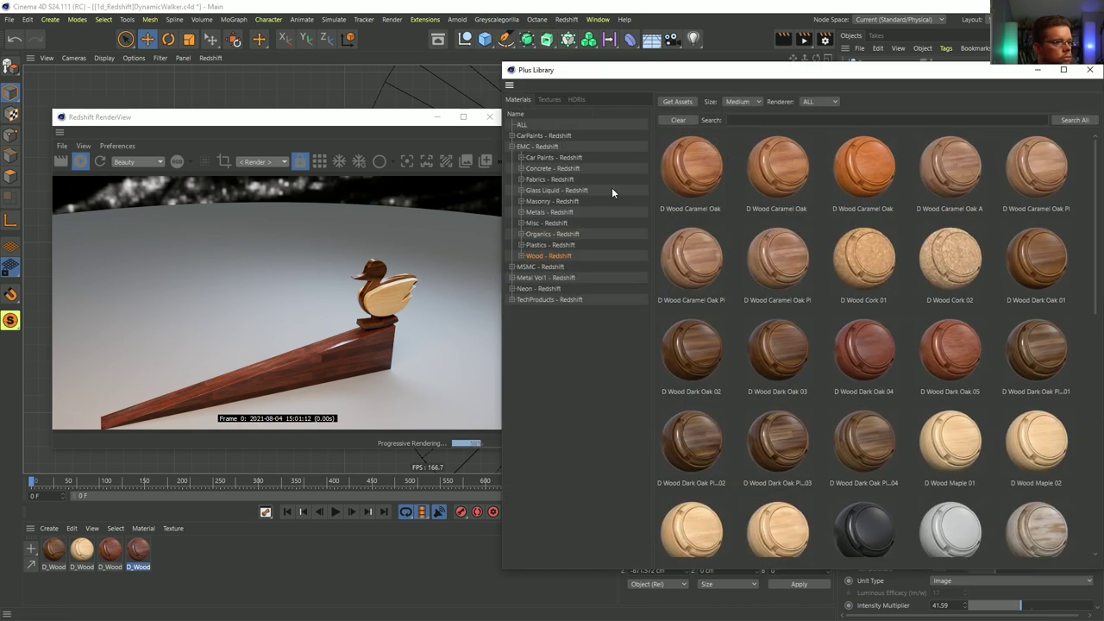
left_click_drag(957, 261, 345, 551)
left_click_drag(875, 260, 519, 532)
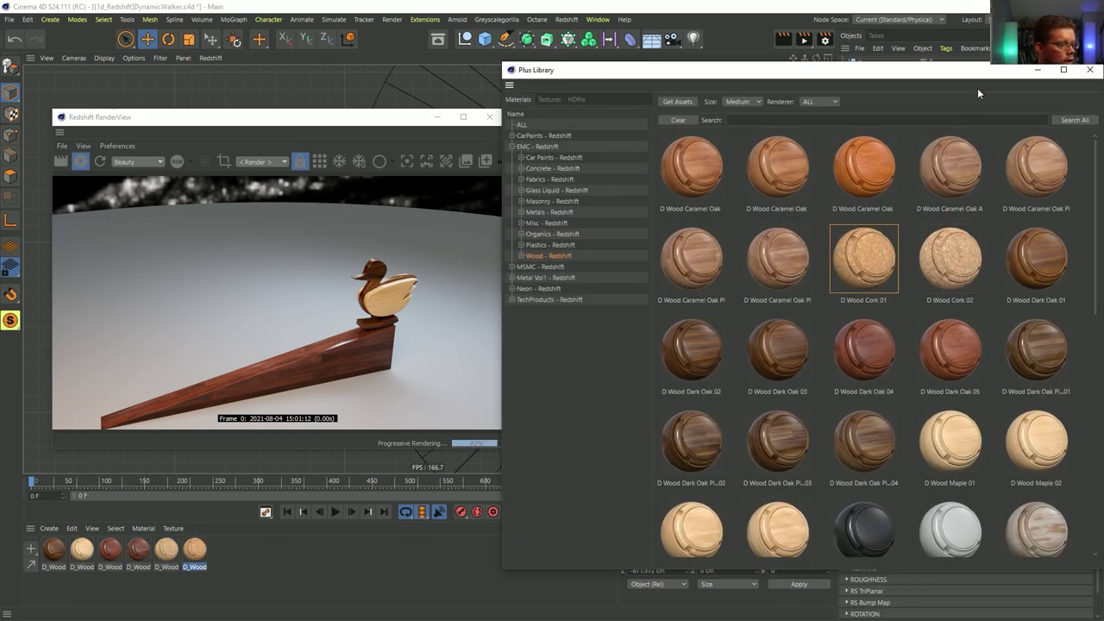
left_click(1089, 69)
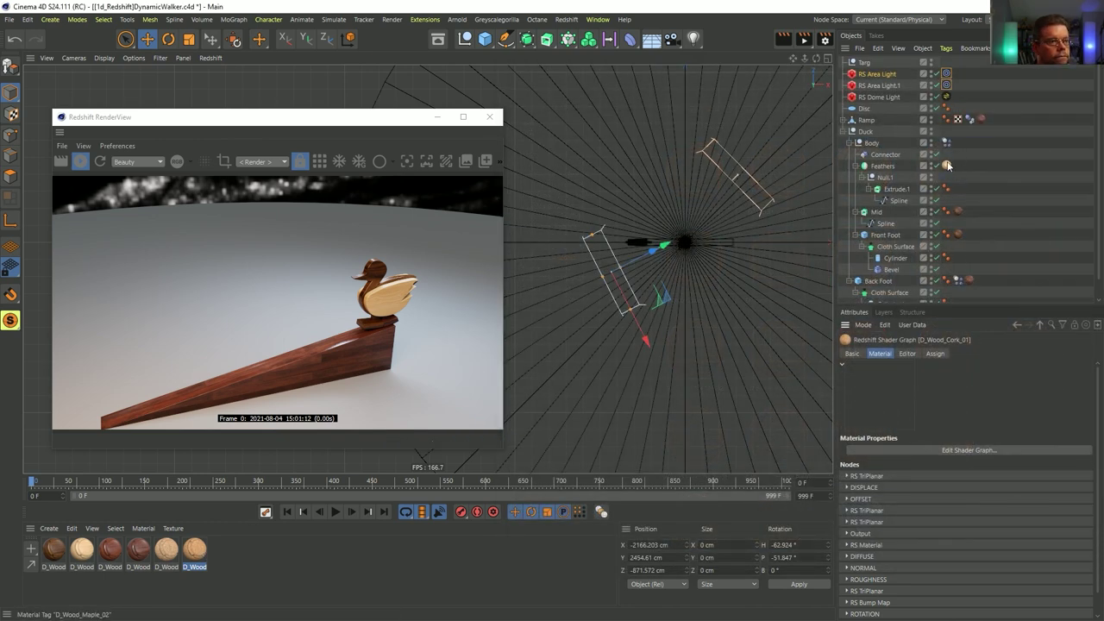
- Give the Disc a copy of the Feathers' material tag using D_Wood_Cork_01, scaled to 2222 cm on X, Y and Z
left_click_drag(947, 165, 958, 108, "ctrl")
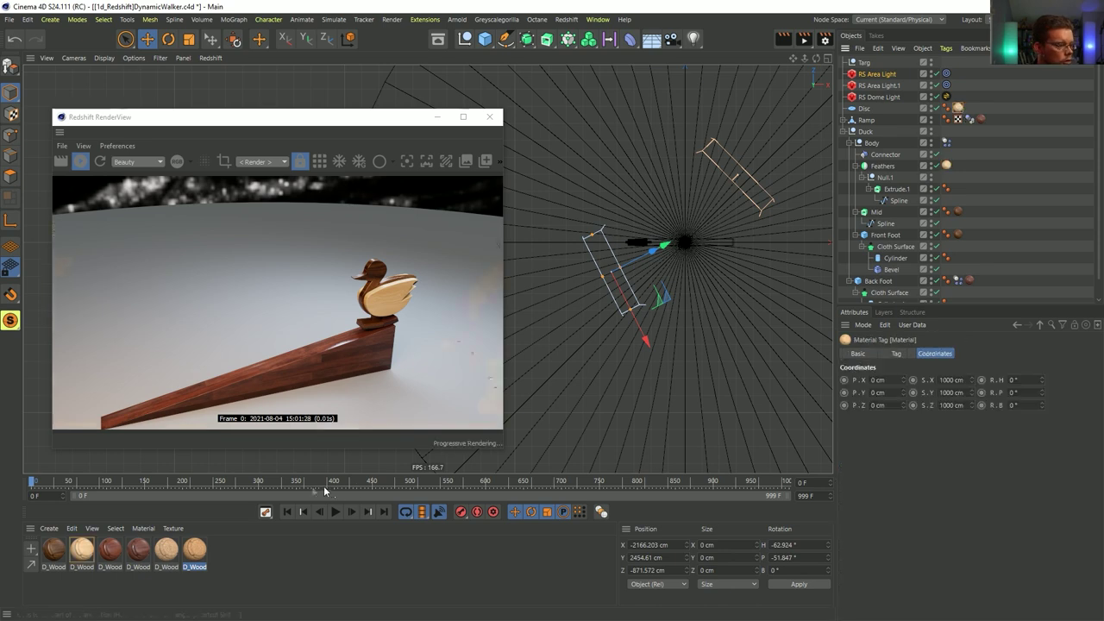
left_click_drag(197, 559, 957, 109)
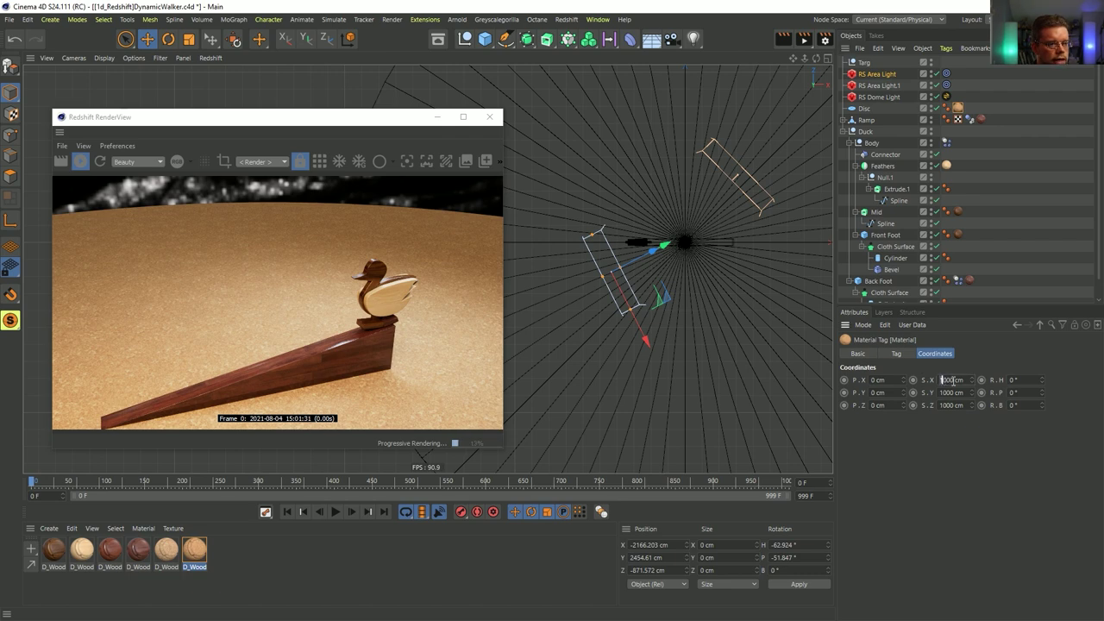
key("Tab")
type("2222")
key("Tab")
type("2222")
key("Return")
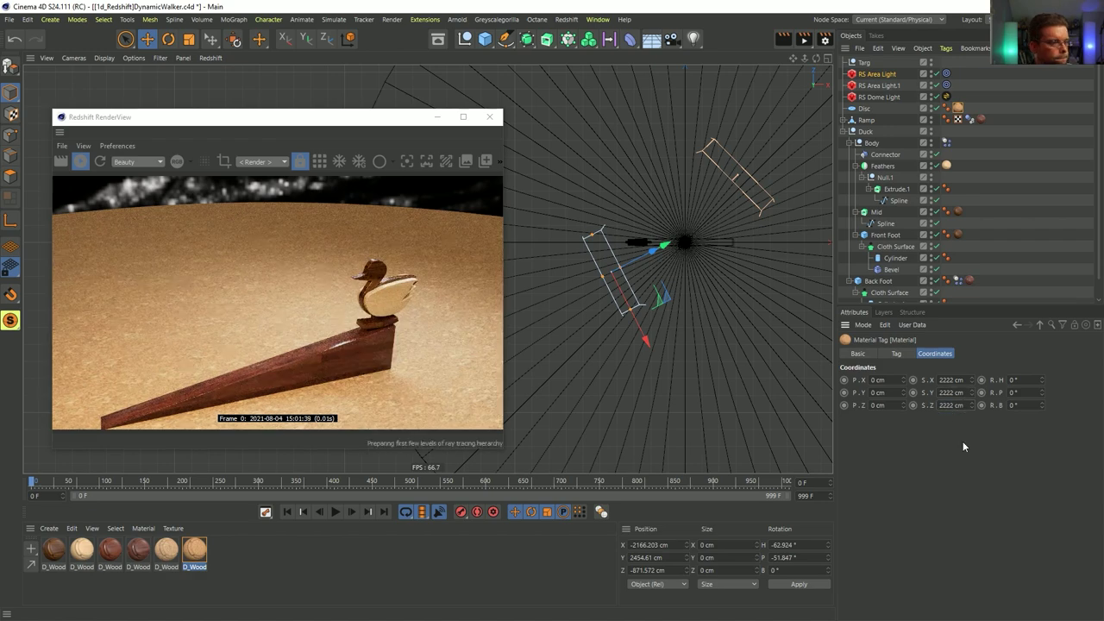
- Return to the perspective view and examine the duck, the ramp's high end and the cork floor from close up
middle_click(589, 328)
middle_click(301, 80)
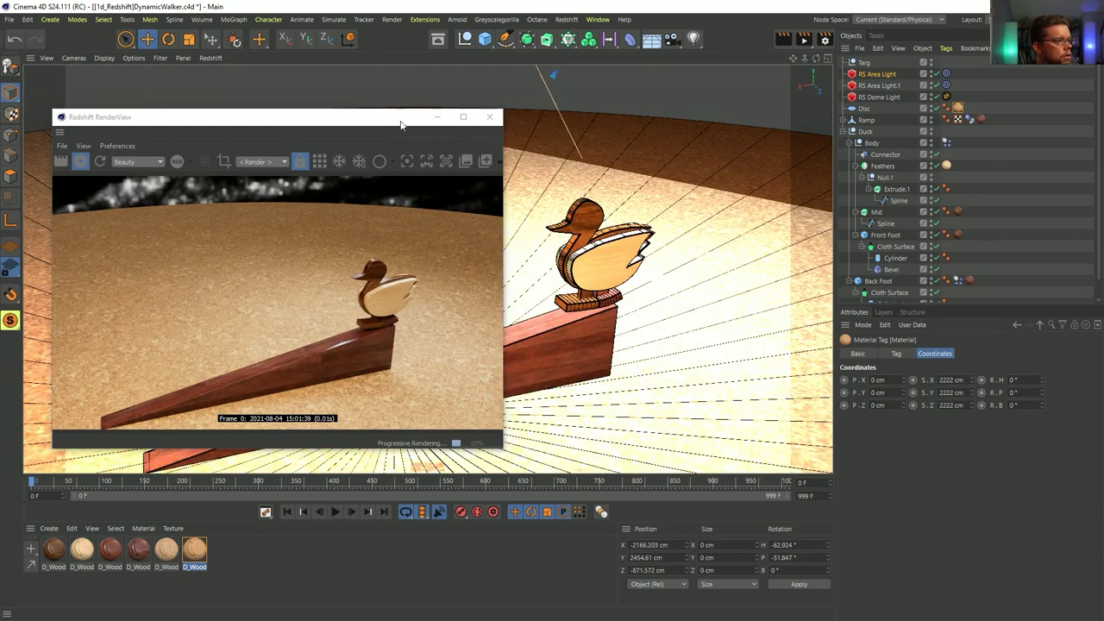
left_click_drag(611, 319, 616, 302, "alt")
right_click_drag(618, 301, 647, 298, "alt")
mouse_move(647, 298)
left_mouse_down("alt")
mouse_move(682, 301)
mouse_move(663, 300)
left_mouse_up("alt")
right_click_drag(662, 301, 674, 296, "alt")
left_click_drag(664, 289, 660, 251, "alt")
left_click(867, 112)
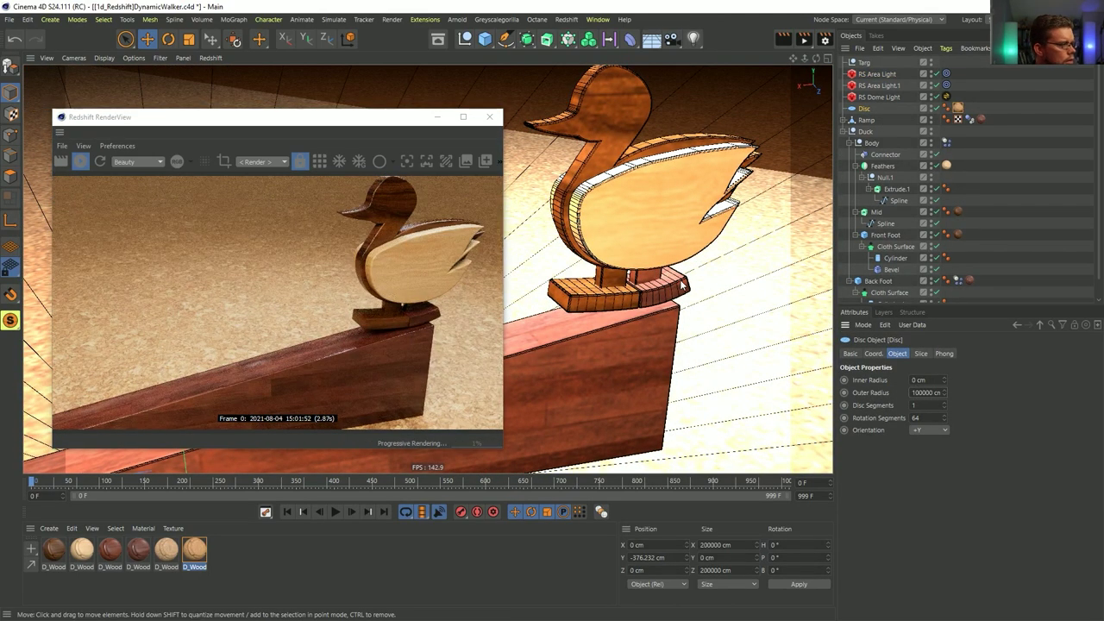
left_click_drag(603, 311, 620, 315, "alt")
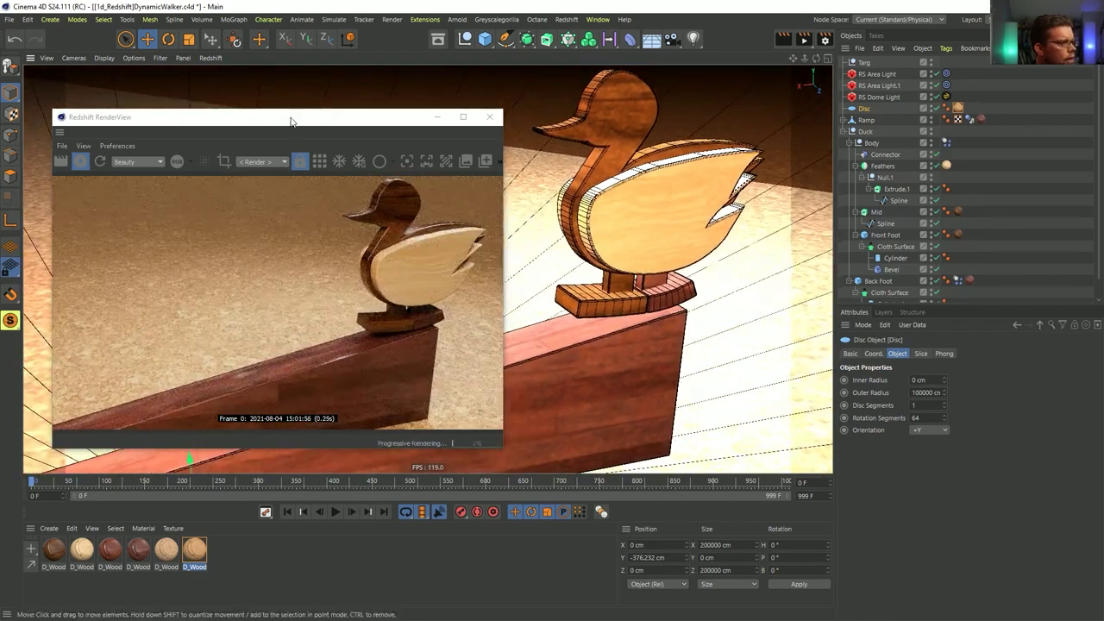
- Replace the Ramp's dark wood material with the light maple used on the duck's feathers
left_click_drag(290, 116, 289, 83)
left_click(601, 373)
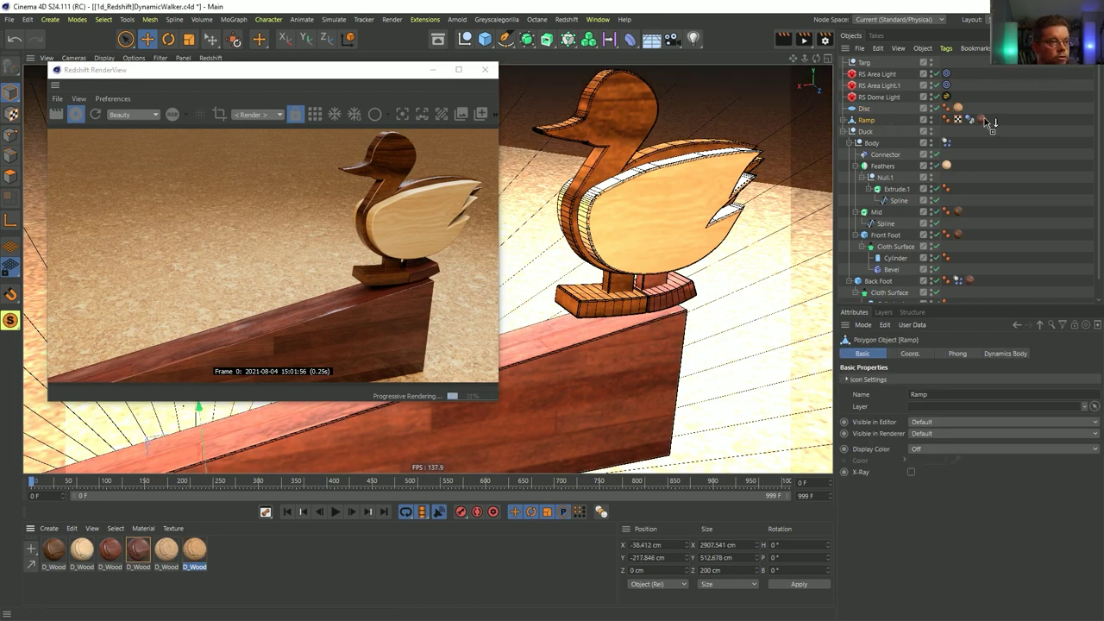
left_click_drag(991, 123, 983, 121)
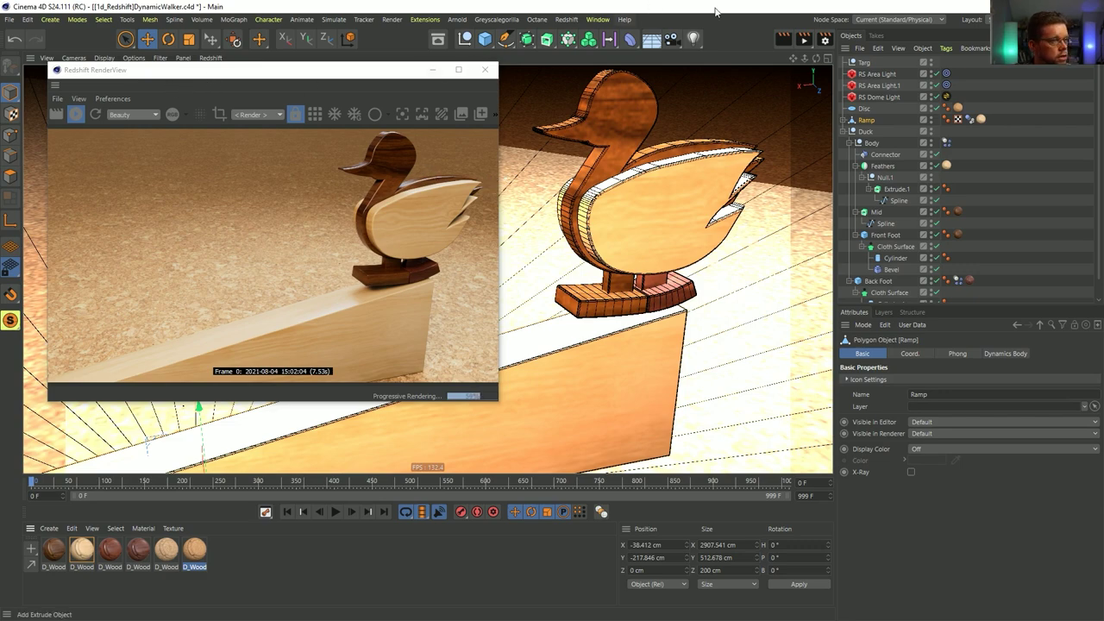
- Set the render output size to 1920 by 1080 pixels
key("ctrl+b")
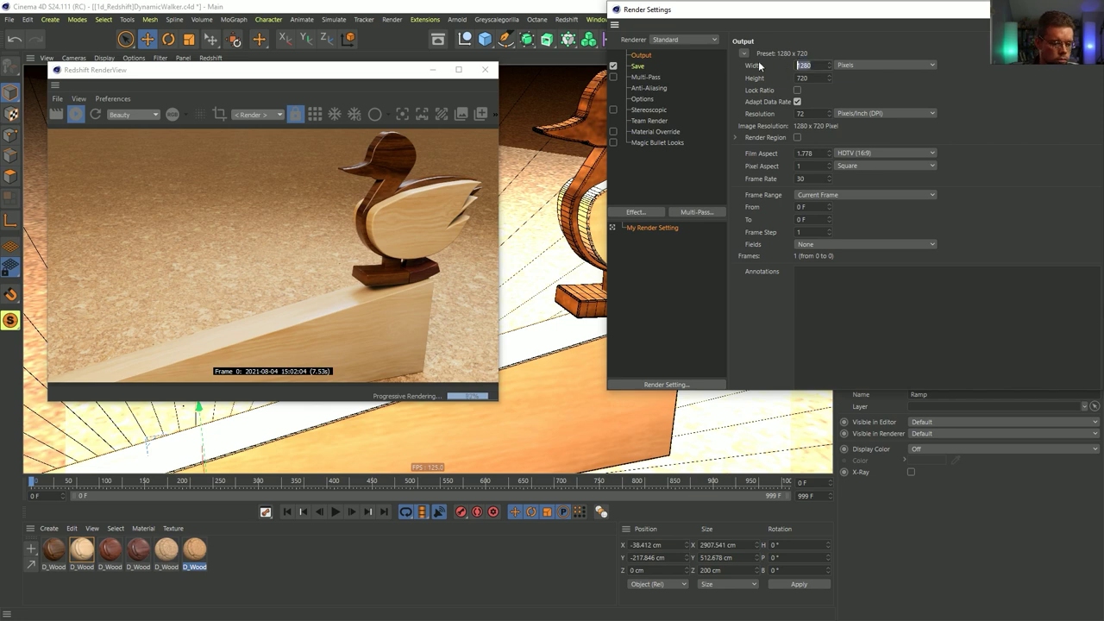
type("19020")
key("Return")
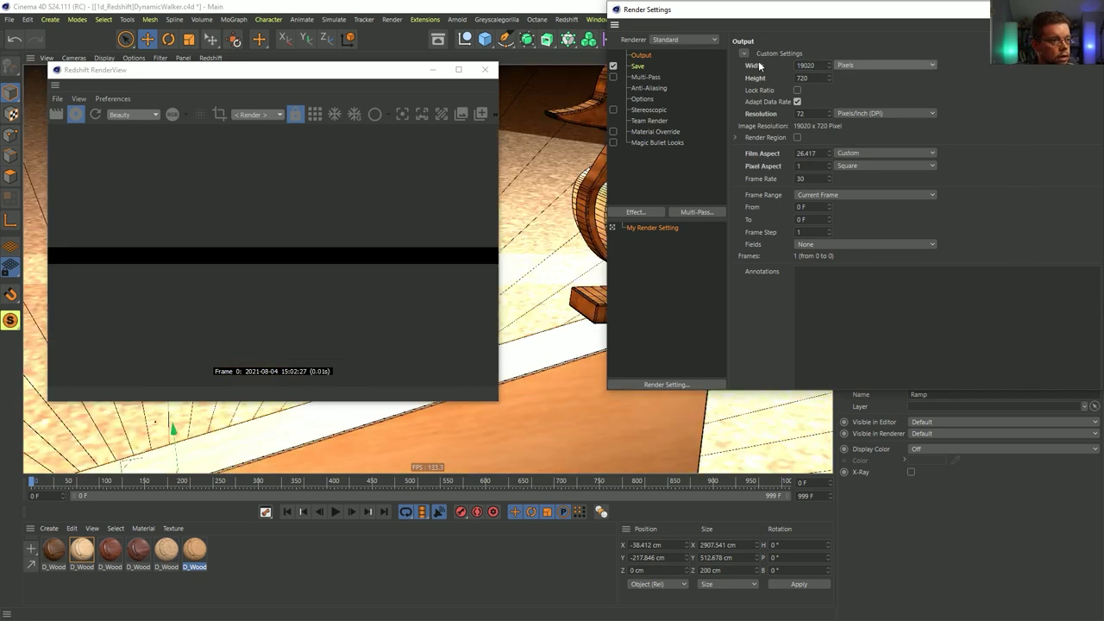
left_click(807, 66)
key("BackSpace")
left_click_drag(811, 78, 759, 79)
type("1080")
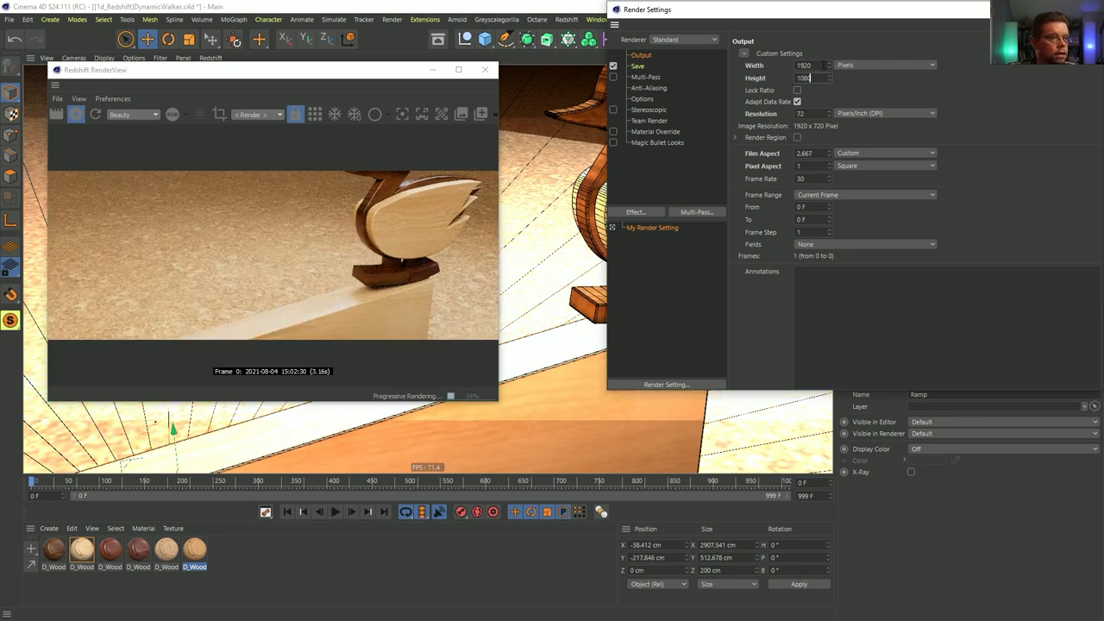
key("Return")
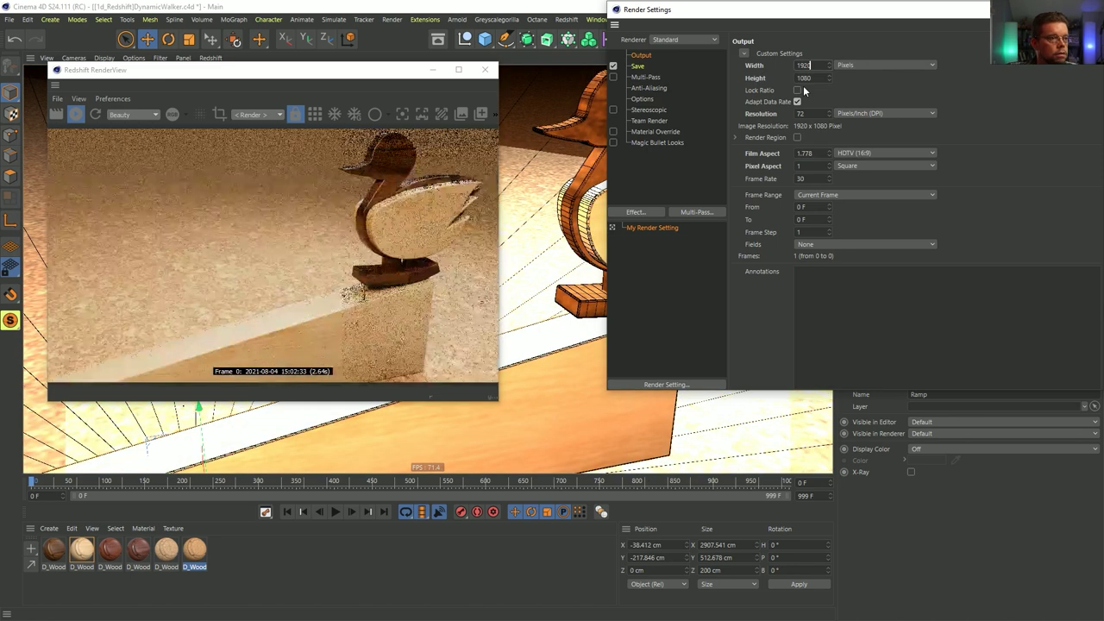
- Lock the output ratio and halve the width with 1920/2, and adjust the frame range
type("/2")
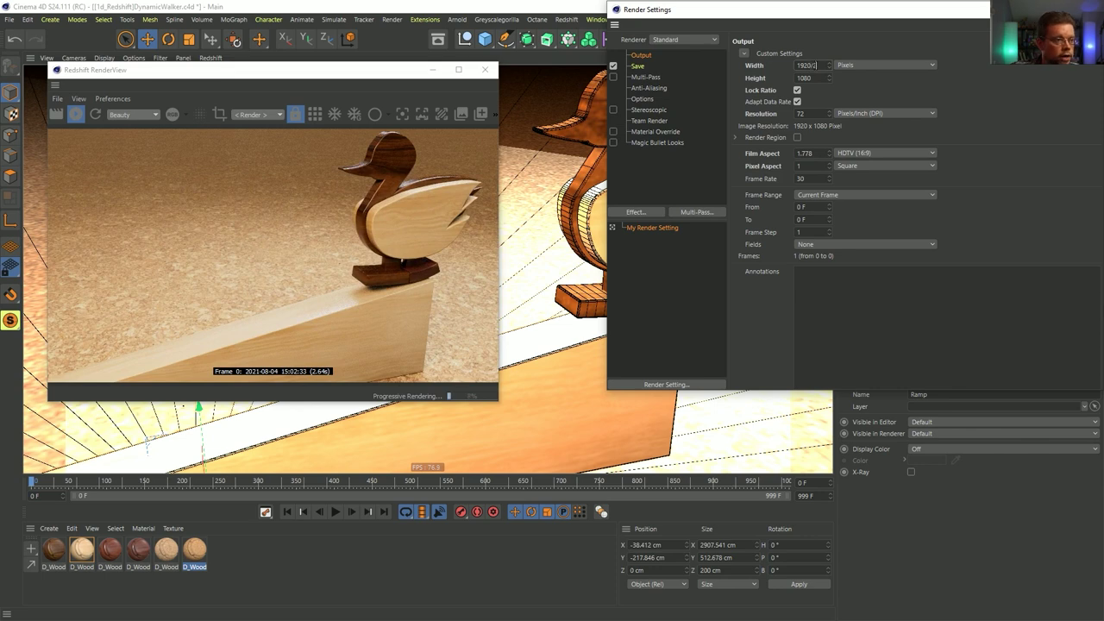
left_click(968, 66)
left_click(862, 194)
left_click(819, 218)
- Browse for the render's save location and go to the Renders folder of Episode 26
left_click(638, 68)
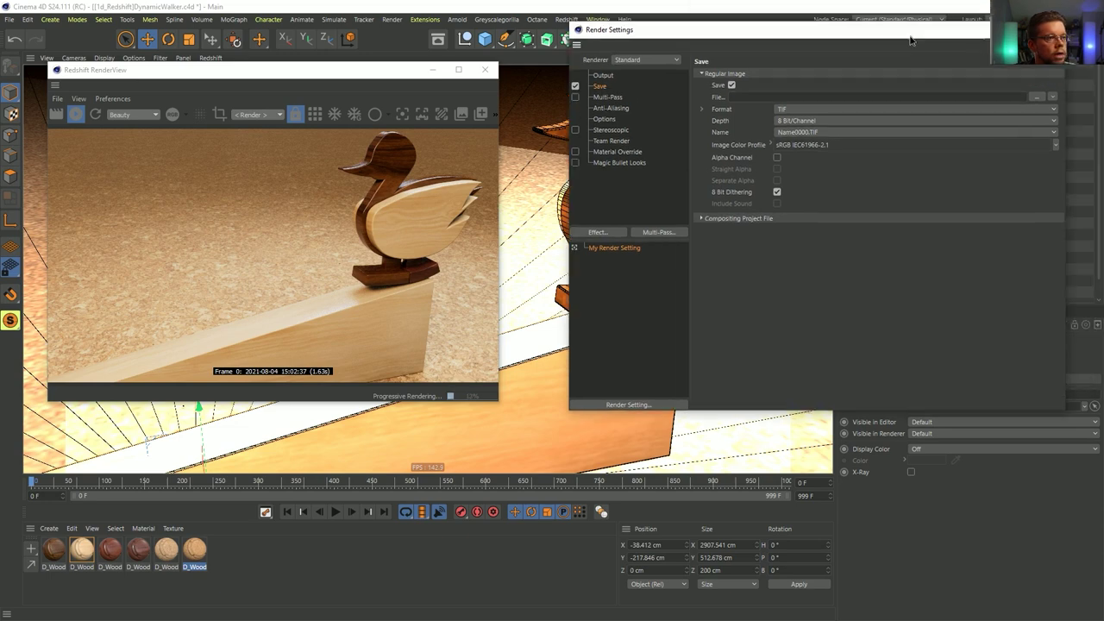
left_click(1029, 97)
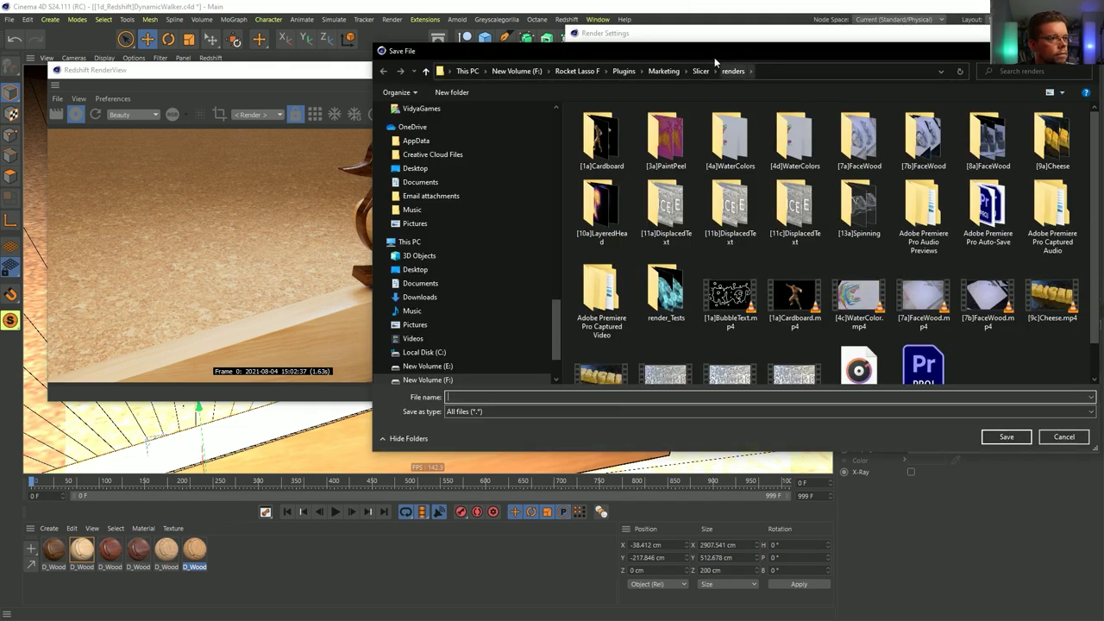
left_click_drag(554, 310, 554, 121)
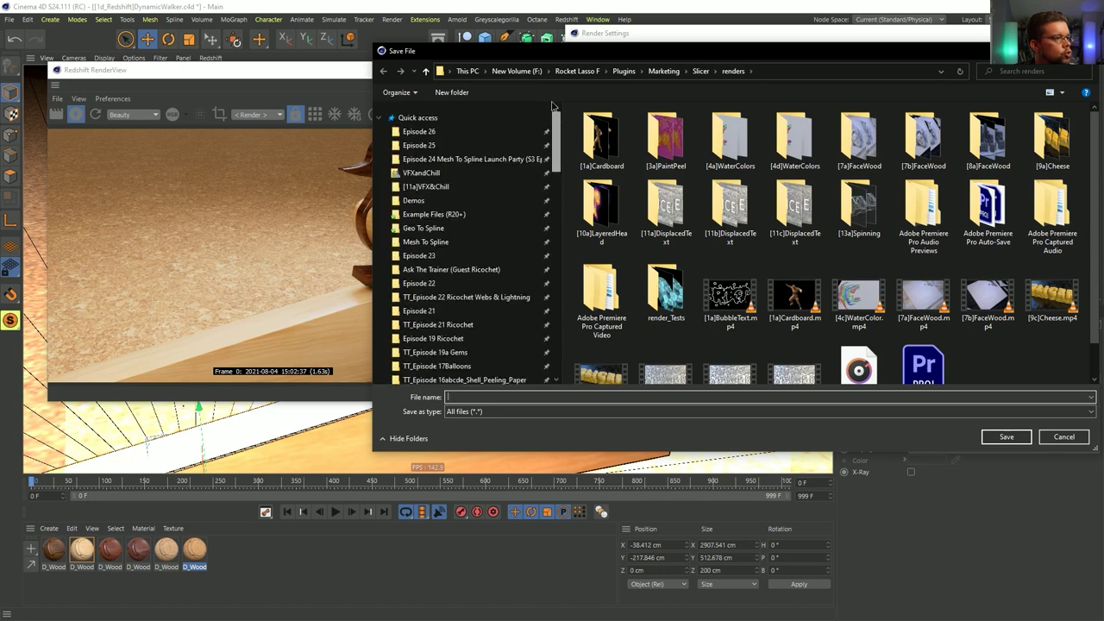
left_click(477, 130)
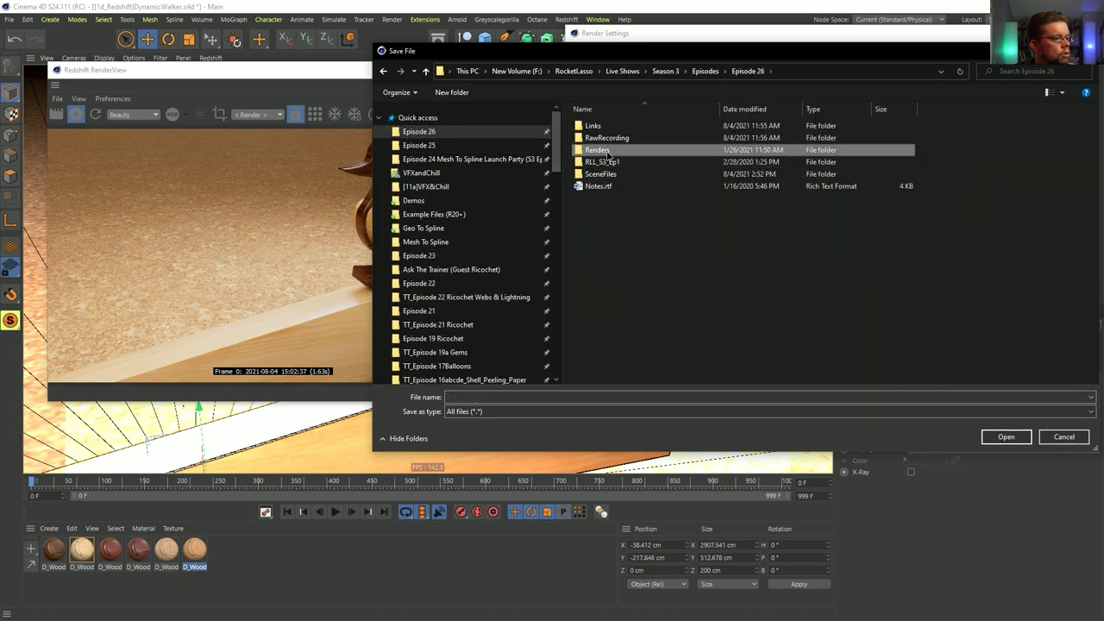
double_click(609, 151)
- Create a new folder named [1a]Duck inside the Renders folder
left_click(452, 91)
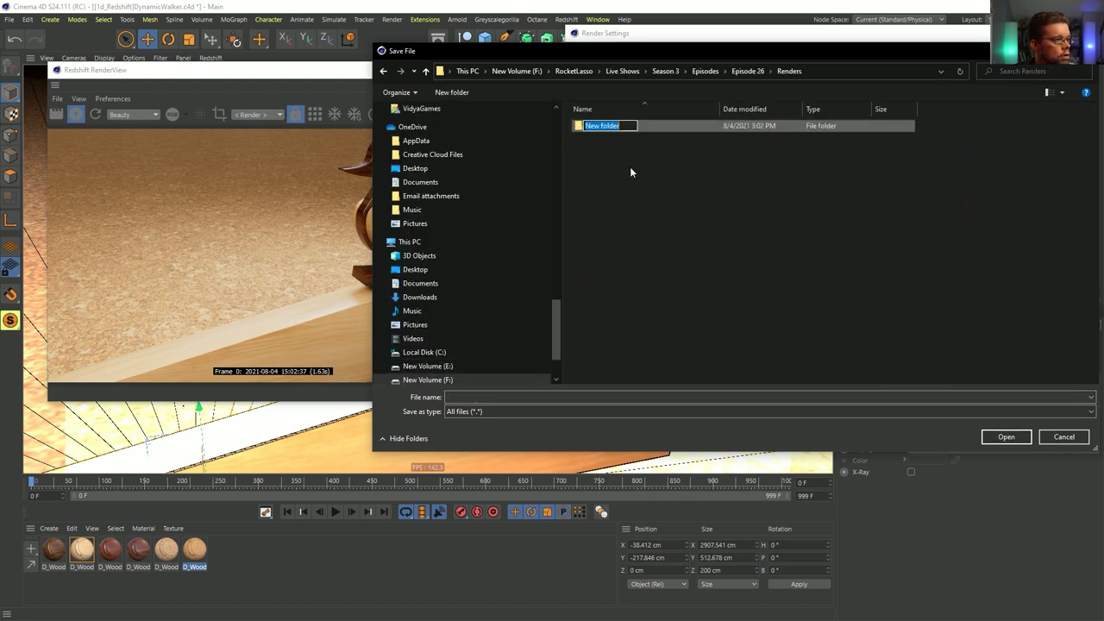
type("Du")
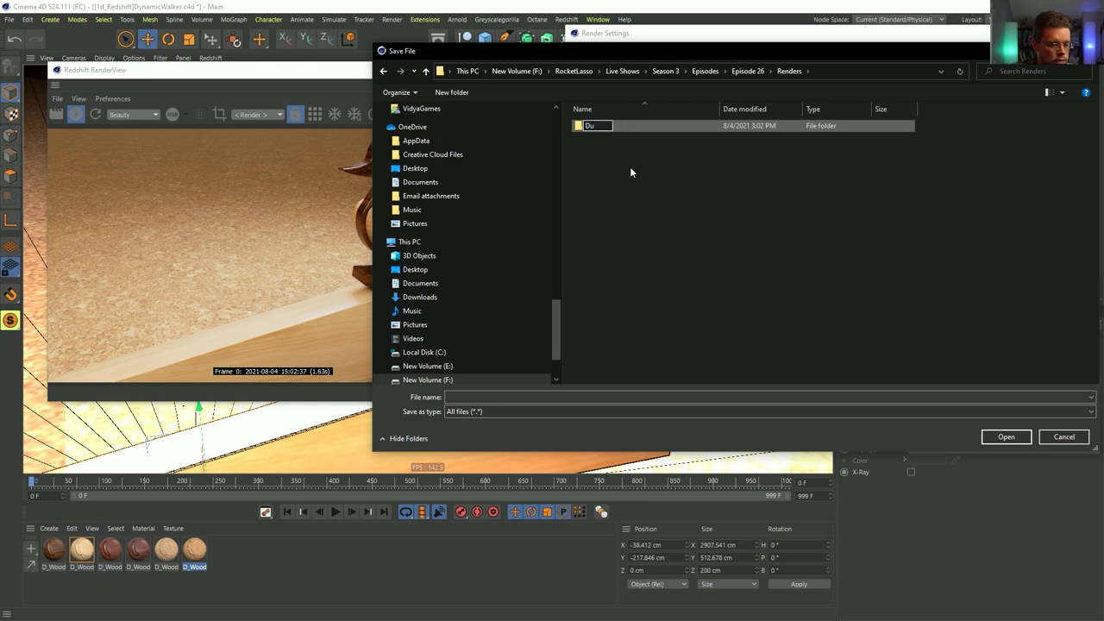
key("BackSpace")
key("BackSpace")
type("[1a]Ducxk")
key("BackSpace")
key("BackSpace")
type("k")
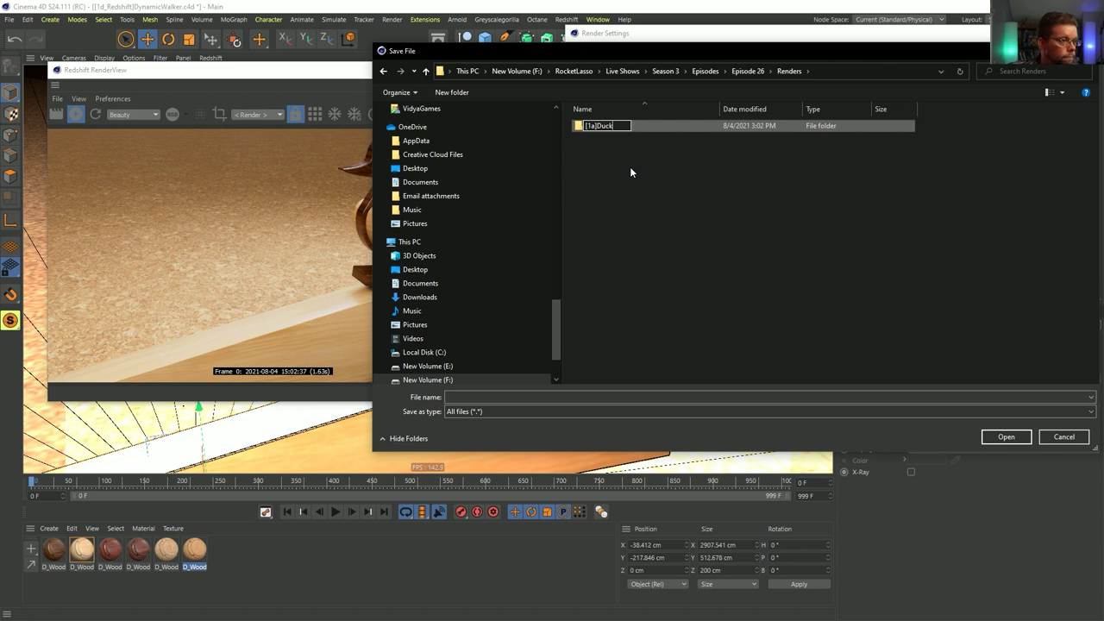
- Set the render output file to [1a]Duck inside the new [1a]Duck folder
double_click(583, 127)
type("[1a]Duck")
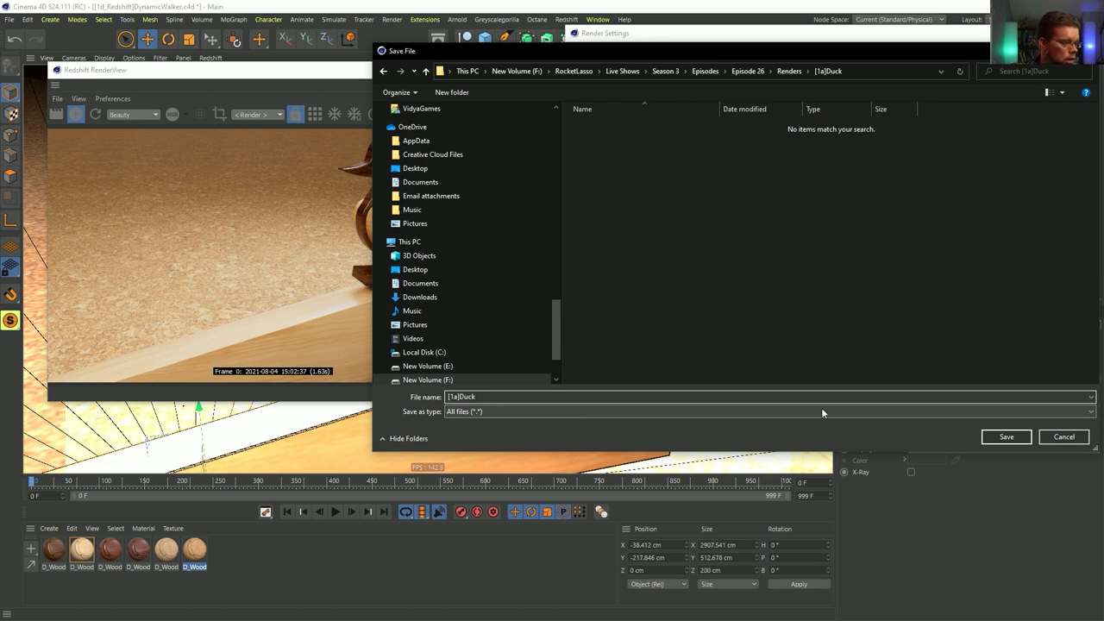
left_click(994, 438)
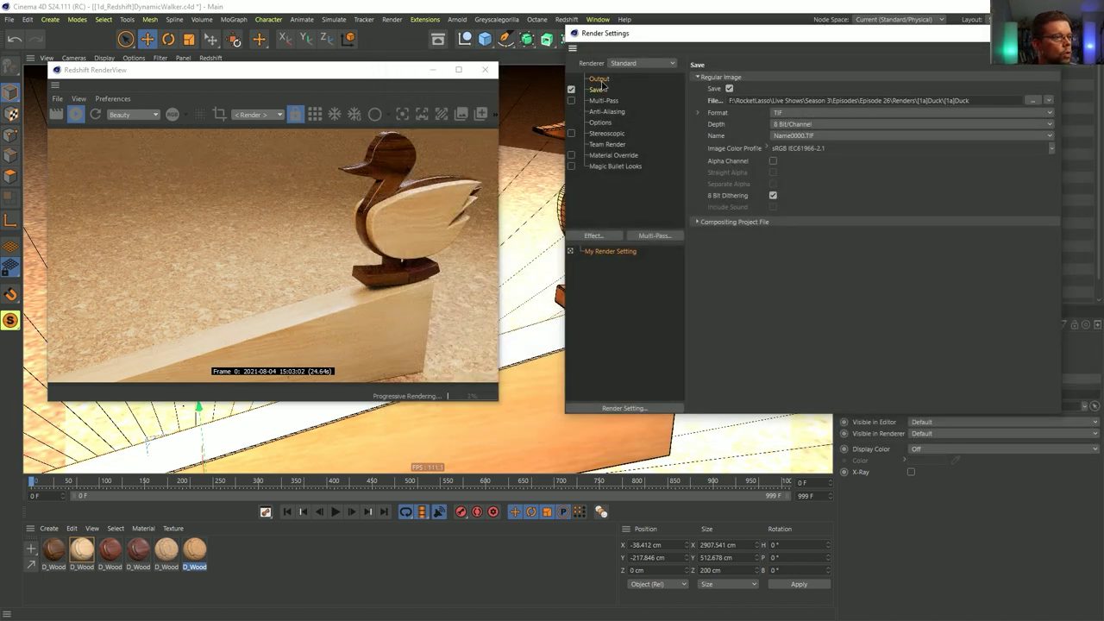
- Switch the renderer to Redshift and set its unified sampling threshold to 0.1 in the advanced settings
left_click(600, 79)
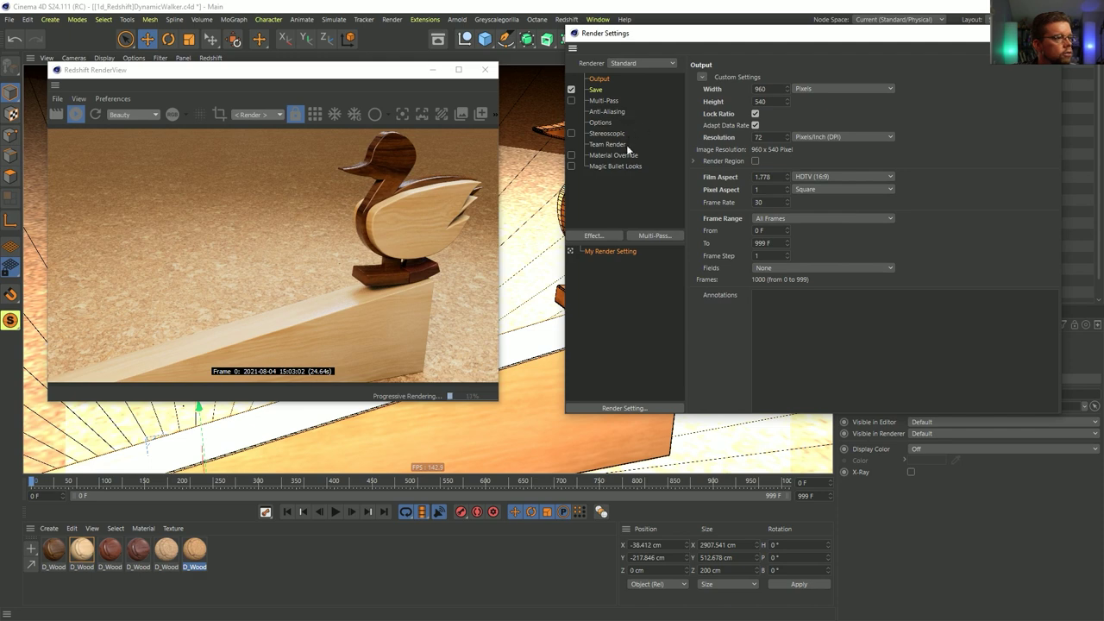
left_click(642, 63)
left_click(640, 114)
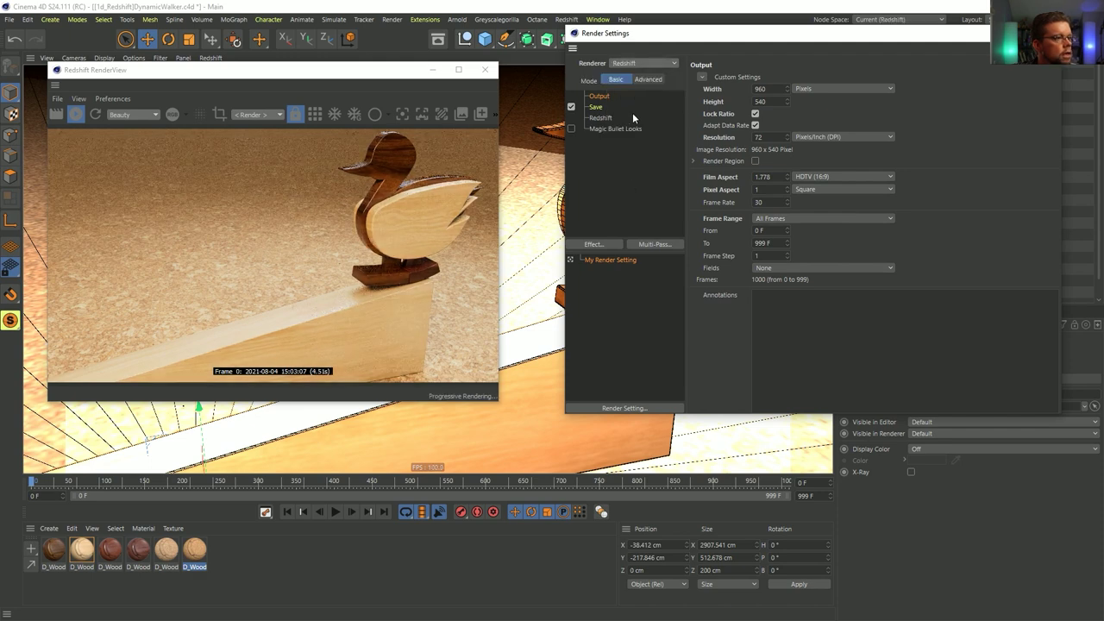
left_click(604, 117)
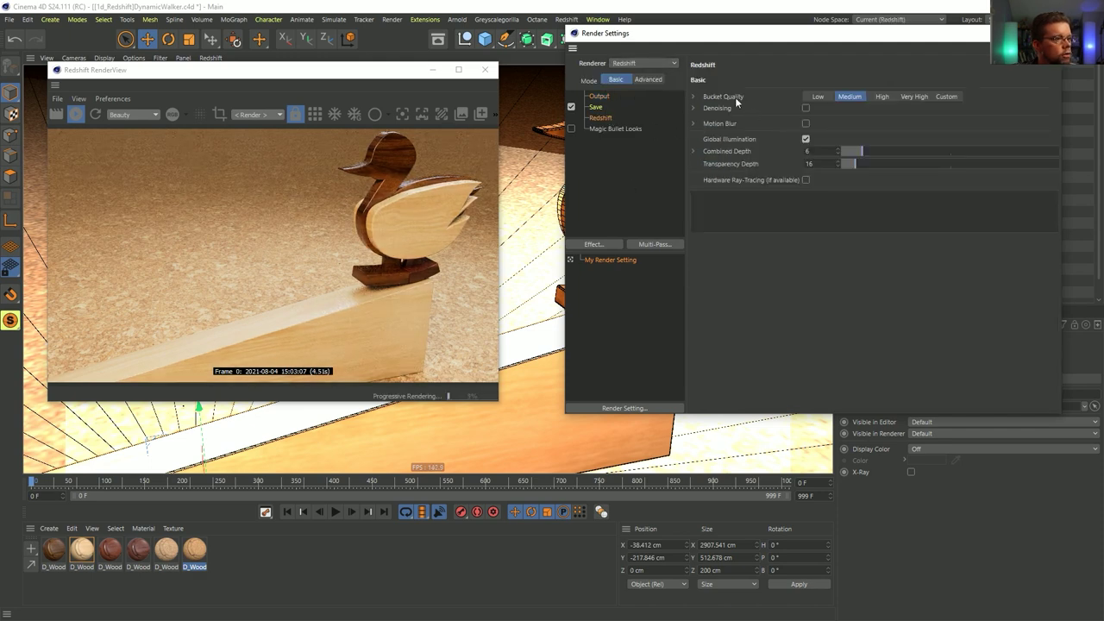
left_click(648, 80)
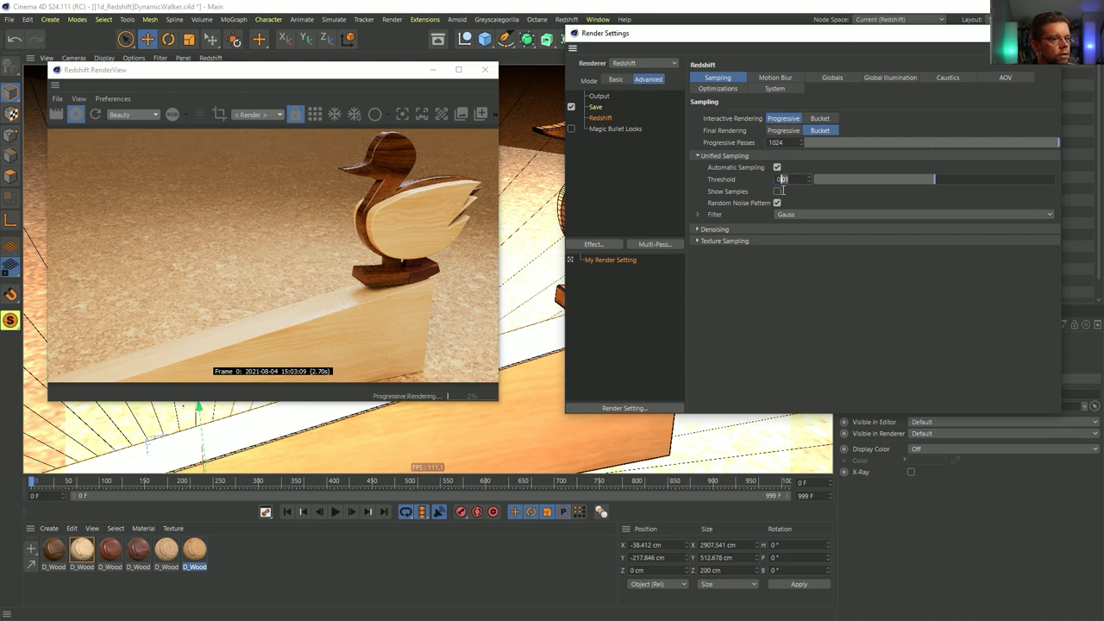
type("0.1")
key("Return")
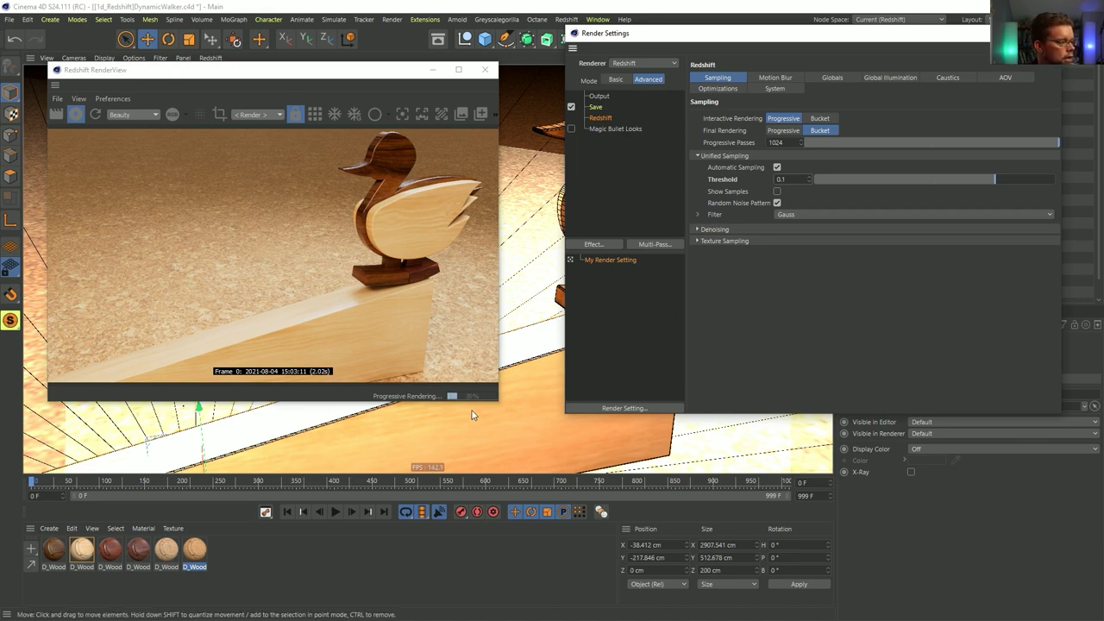
- Add Redshift Post-Effects to the render settings, enable Bloom and lower its threshold to about 4.69
middle_click_drag(523, 413, 473, 421, "alt")
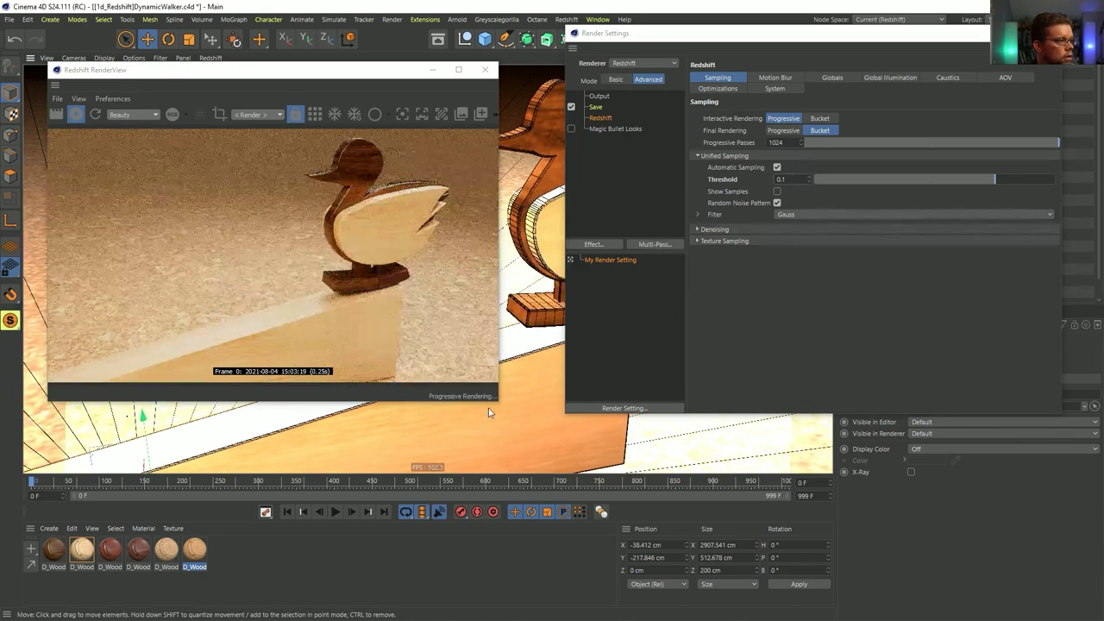
scroll(487, 413, "up", 2)
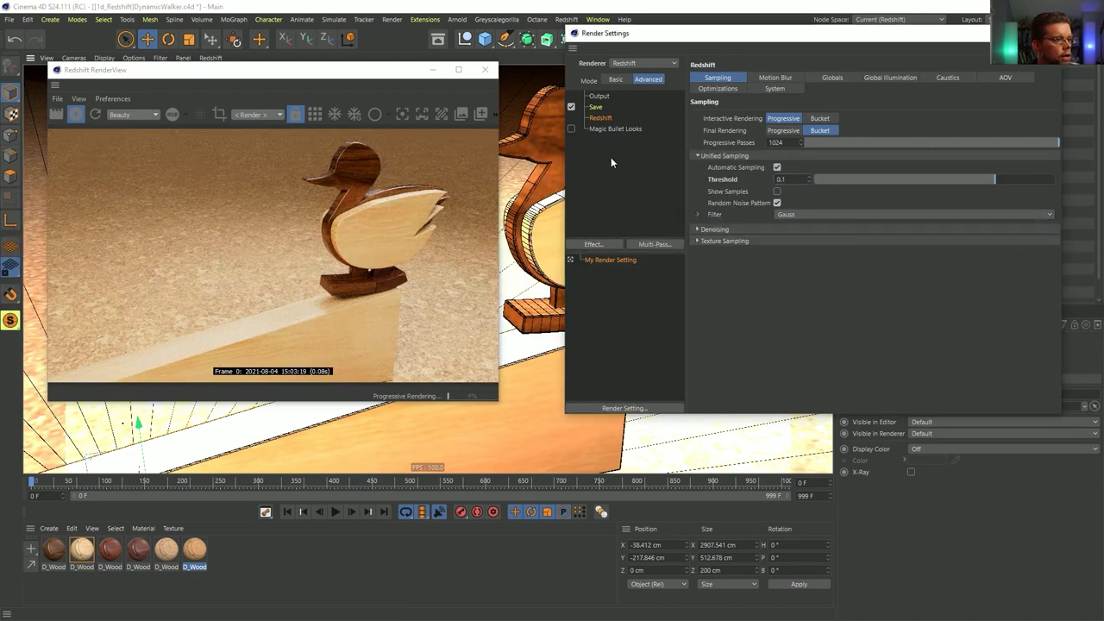
right_click(622, 184)
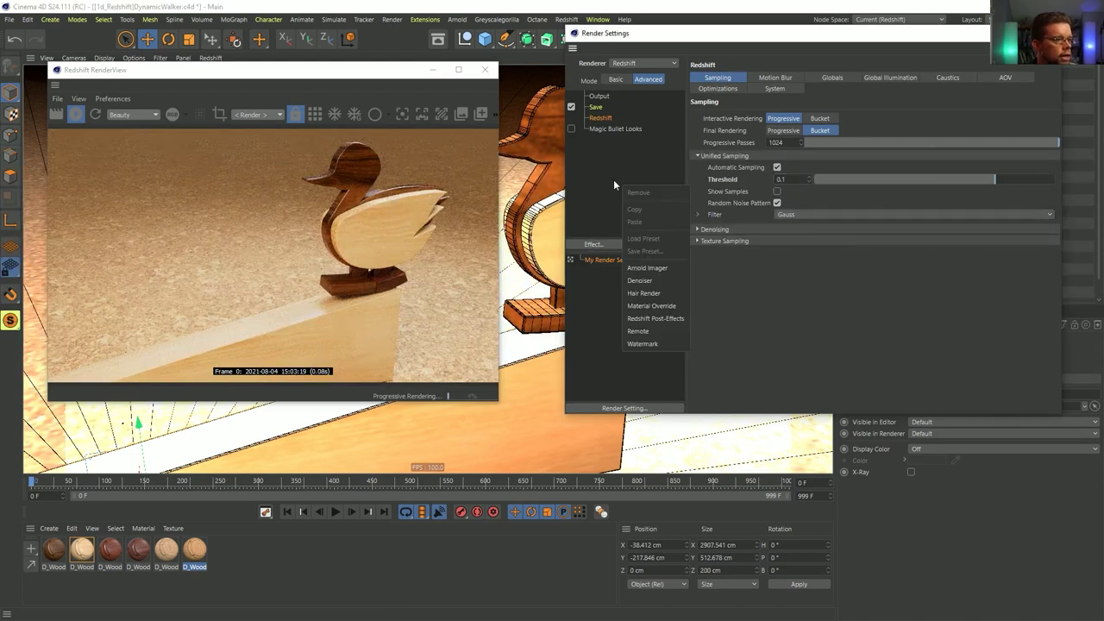
left_click(663, 319)
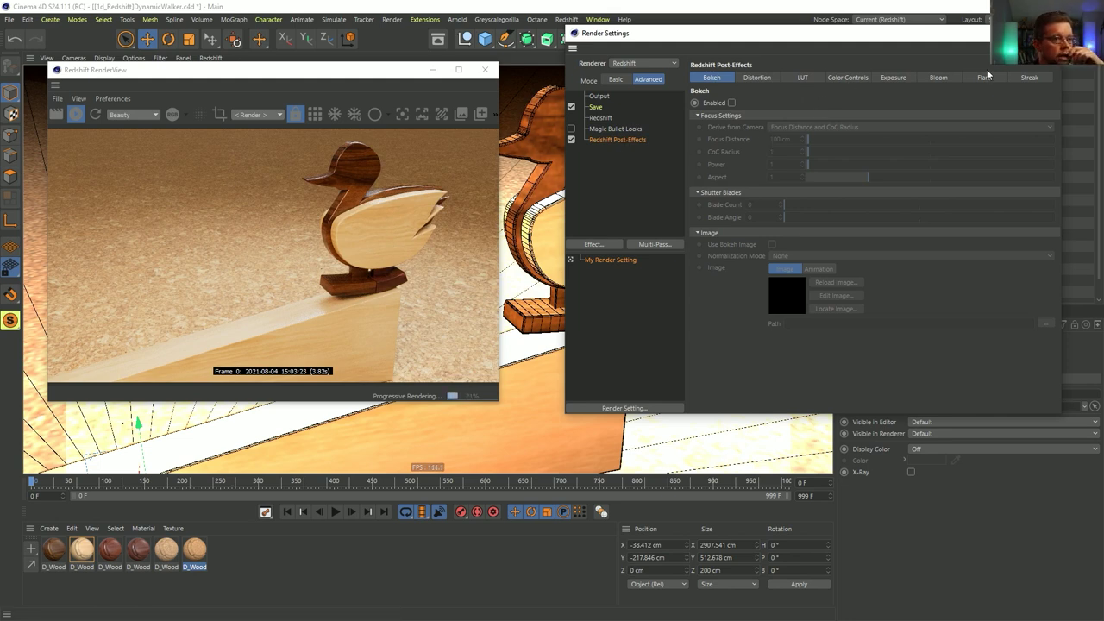
left_click(937, 77)
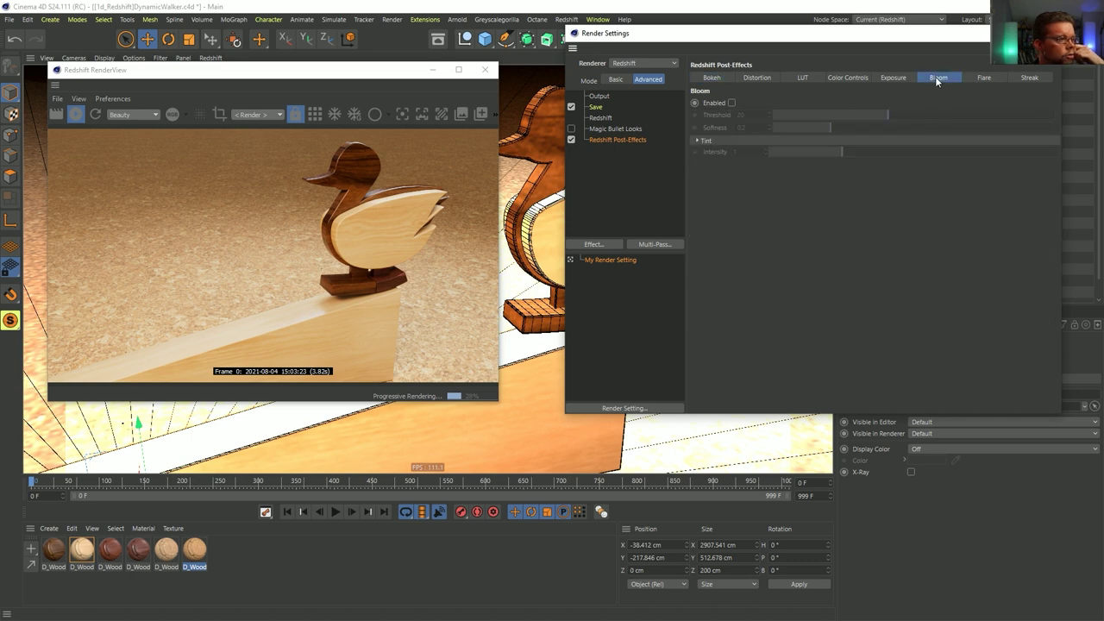
left_click(733, 103)
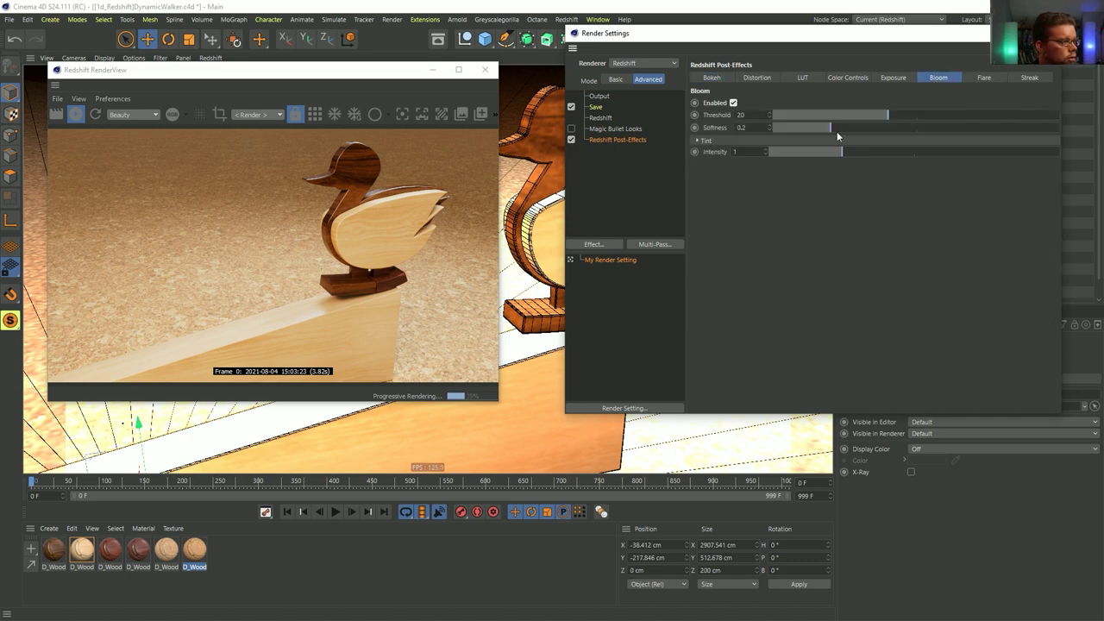
left_click_drag(852, 115, 814, 114)
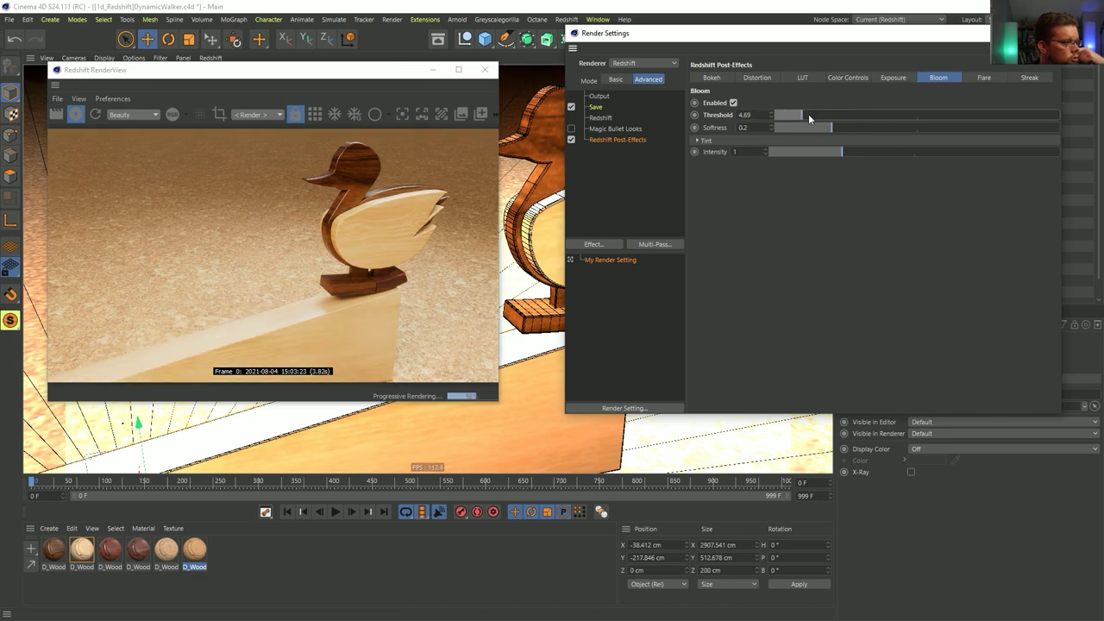
- Enable the Exposure post-effect and set Black Crush Amount to 0.305, Vignetting to 4.62 and Film Speed (ISO) to 107.7
left_click(888, 77)
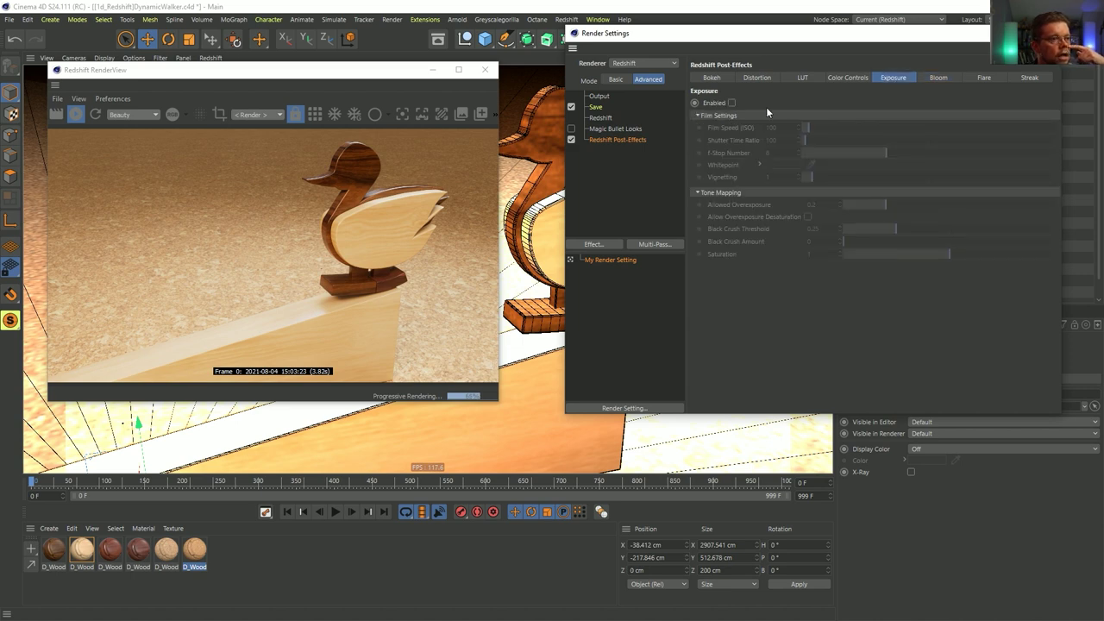
left_click(732, 103)
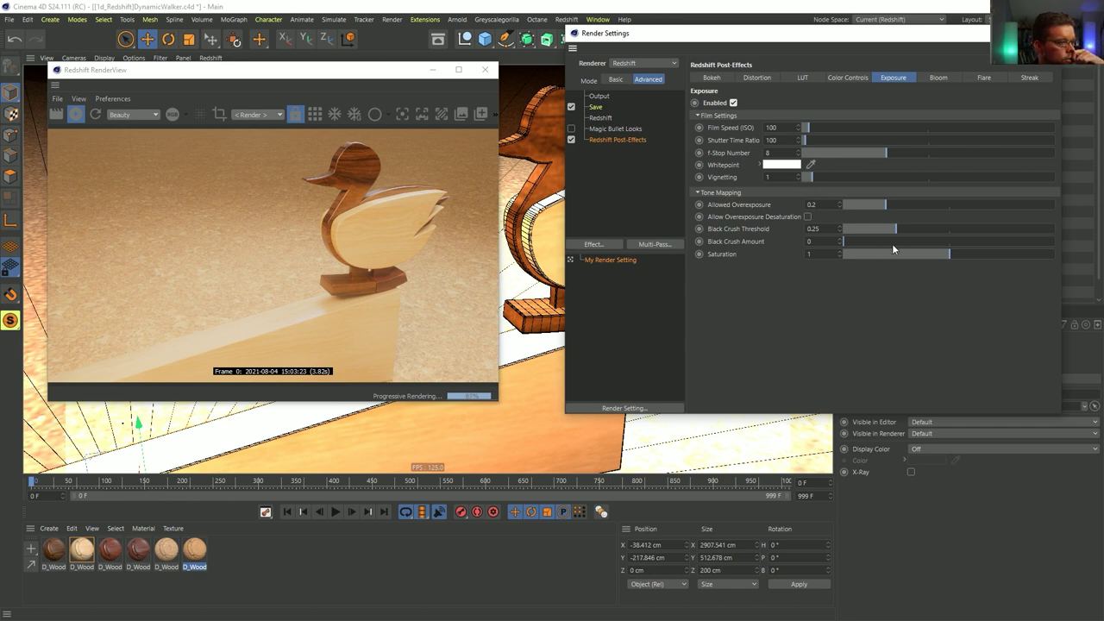
left_click_drag(890, 241, 953, 242)
left_click_drag(832, 177, 863, 178)
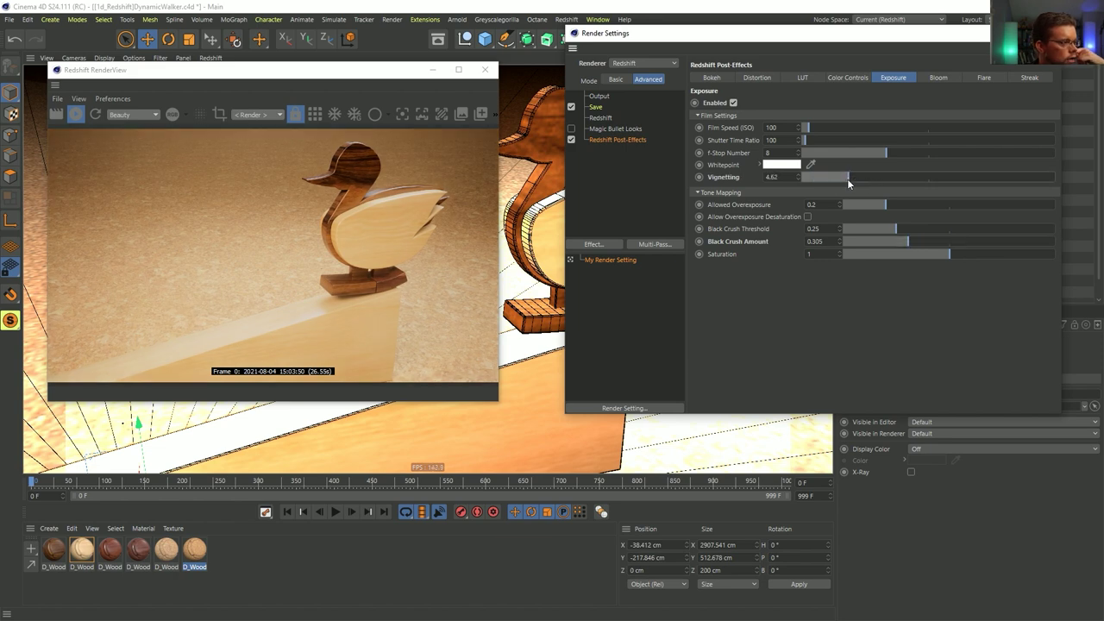
left_click_drag(808, 129, 809, 129)
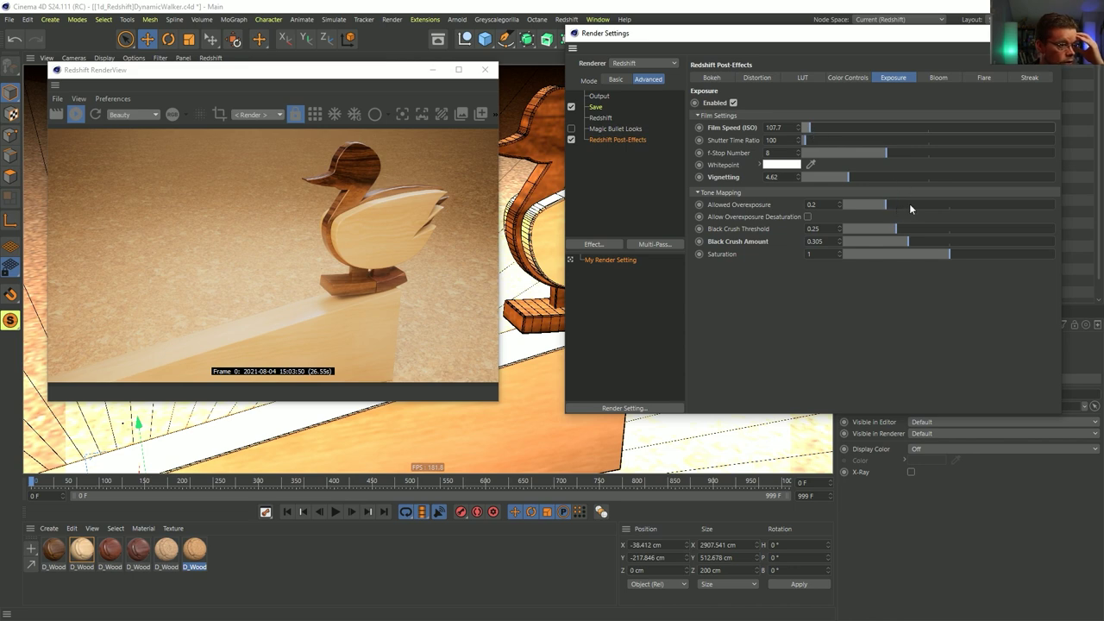
- Refine the exposure to Black Crush Threshold 0.175, Black Crush Amount 0.351, Vignetting 5.58 and Film Speed 93.2, and close the render settings
left_click_drag(961, 228, 802, 231)
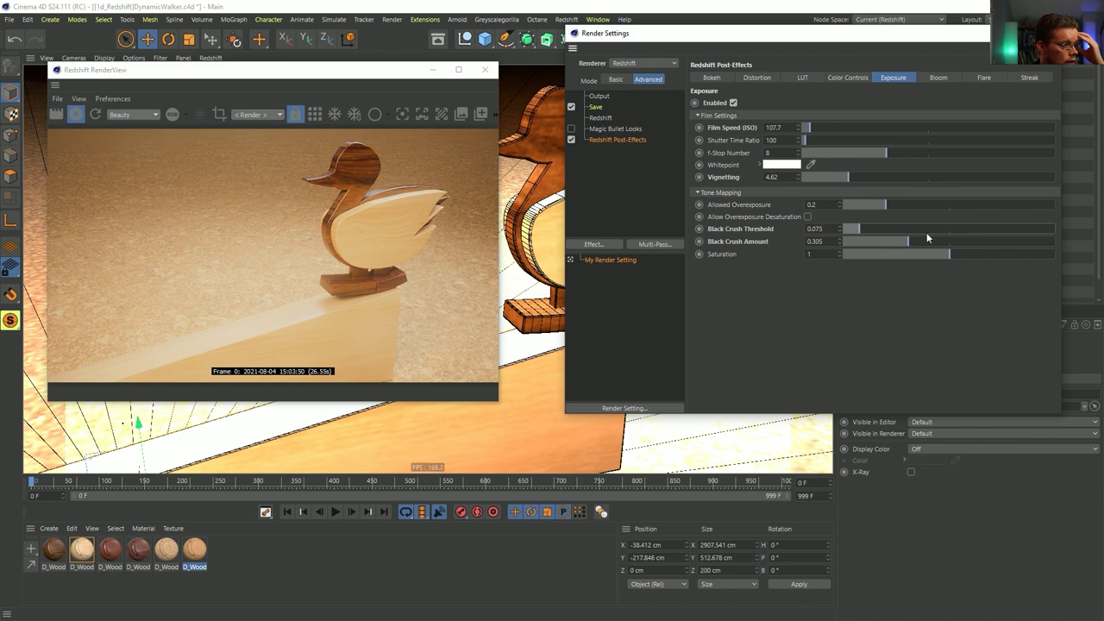
left_click_drag(976, 231, 1072, 231)
left_click_drag(872, 227, 917, 243)
left_click_drag(845, 177, 874, 178)
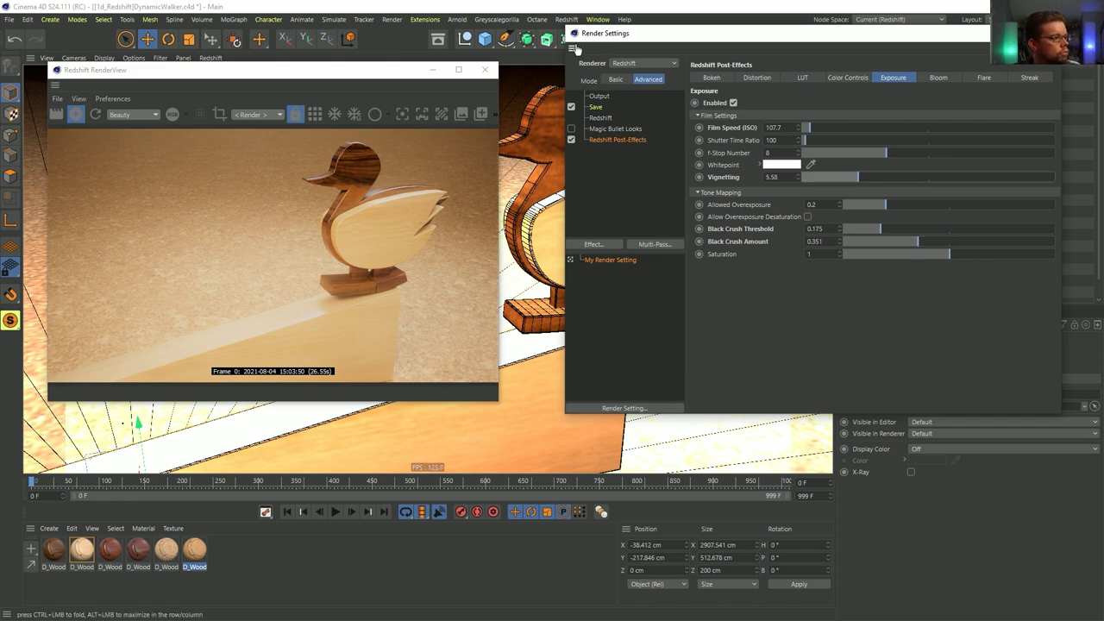
left_click_drag(807, 131, 804, 132)
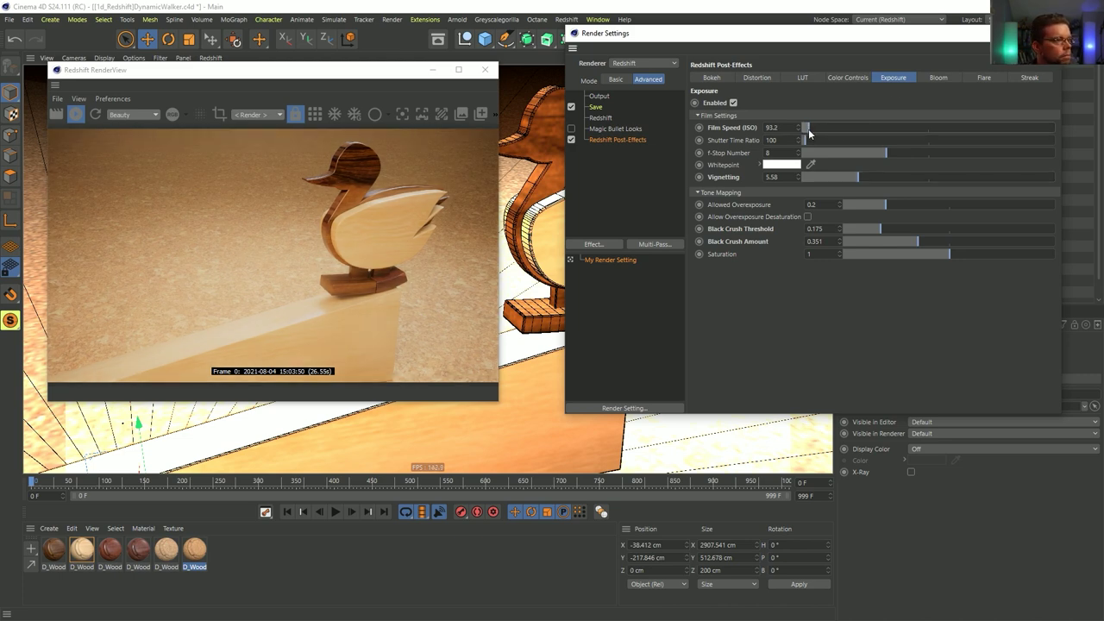
left_click(983, 38)
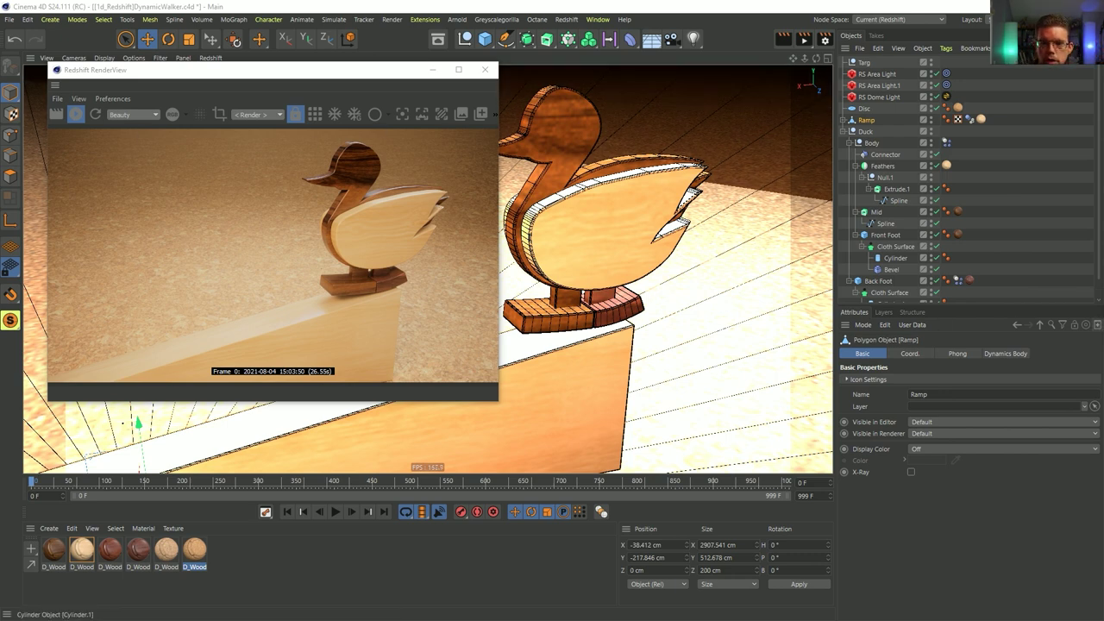
- Stop and close the live render preview, and start rendering the duck animation to the Picture Viewer
left_click(76, 114)
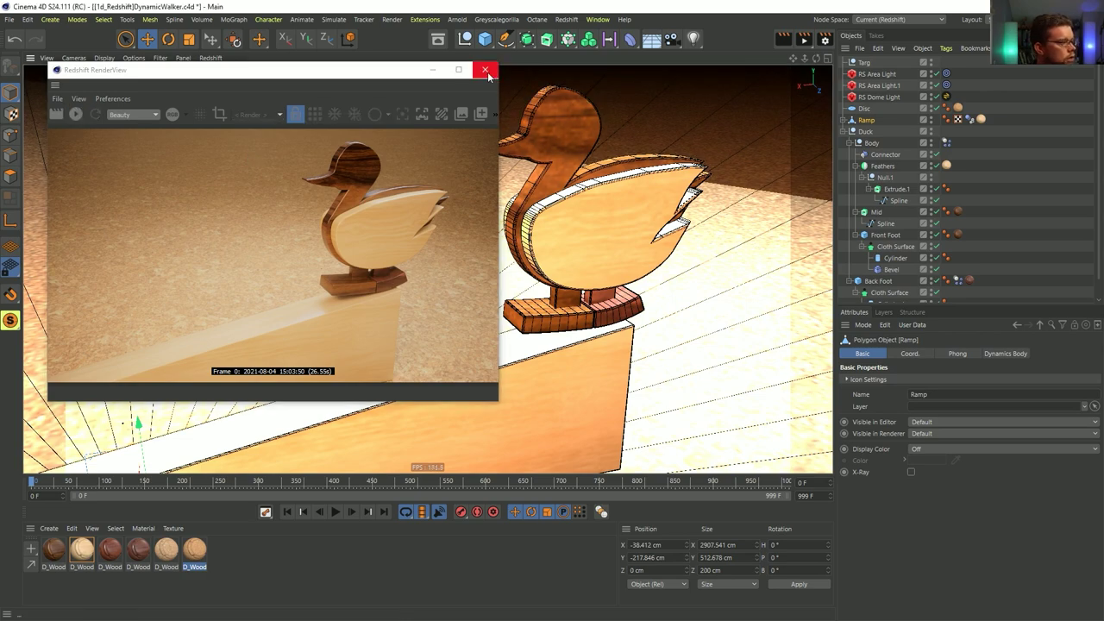
left_click(487, 75)
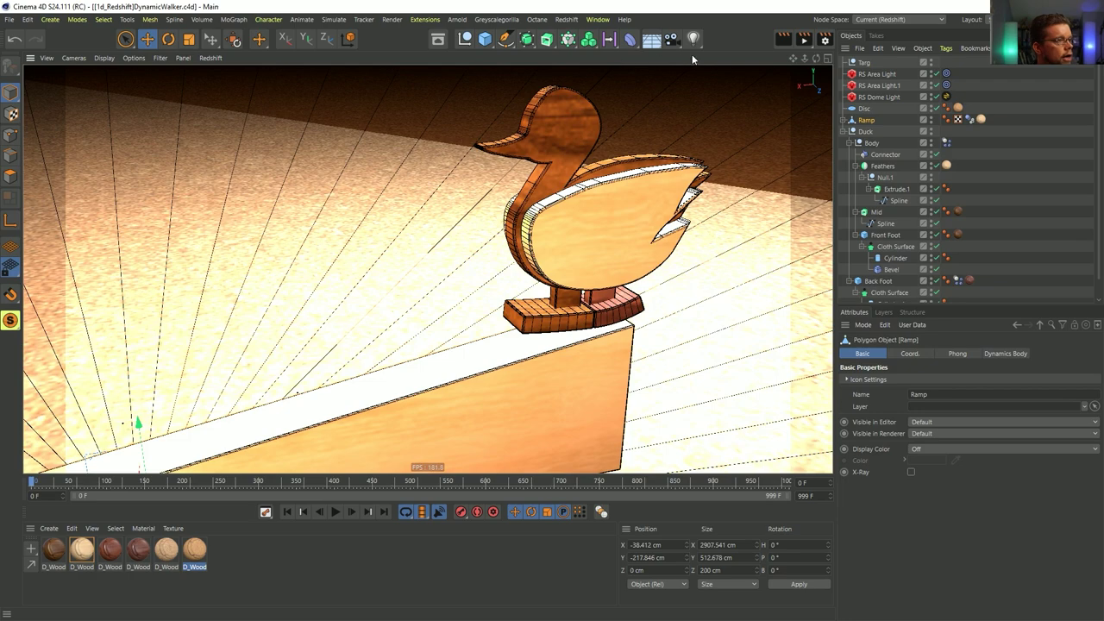
left_click(803, 39)
left_click_drag(675, 40, 518, 36)
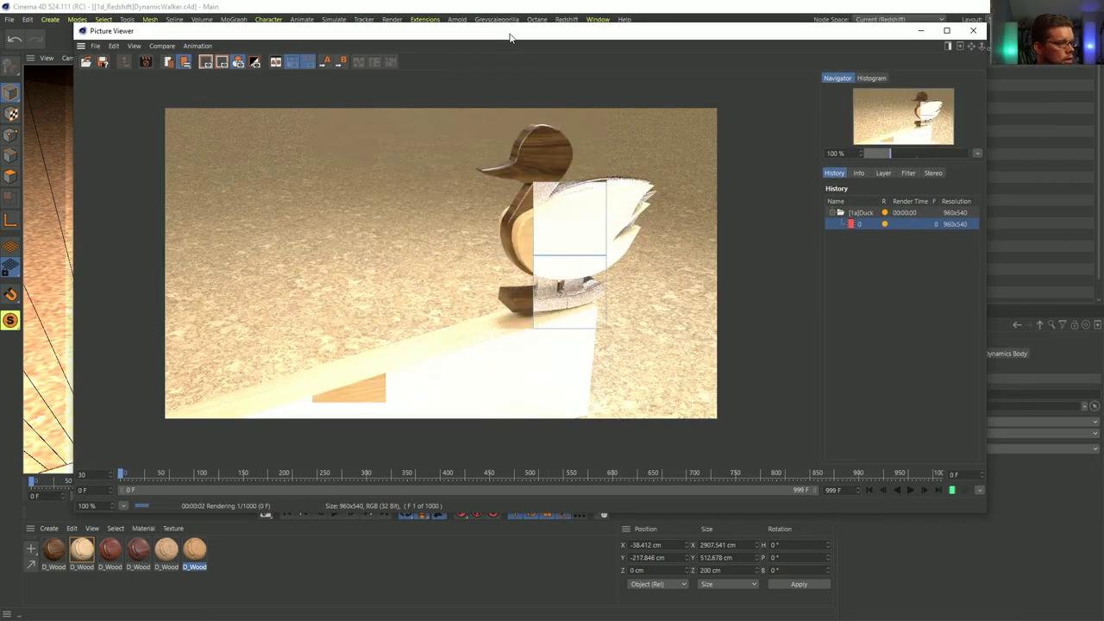
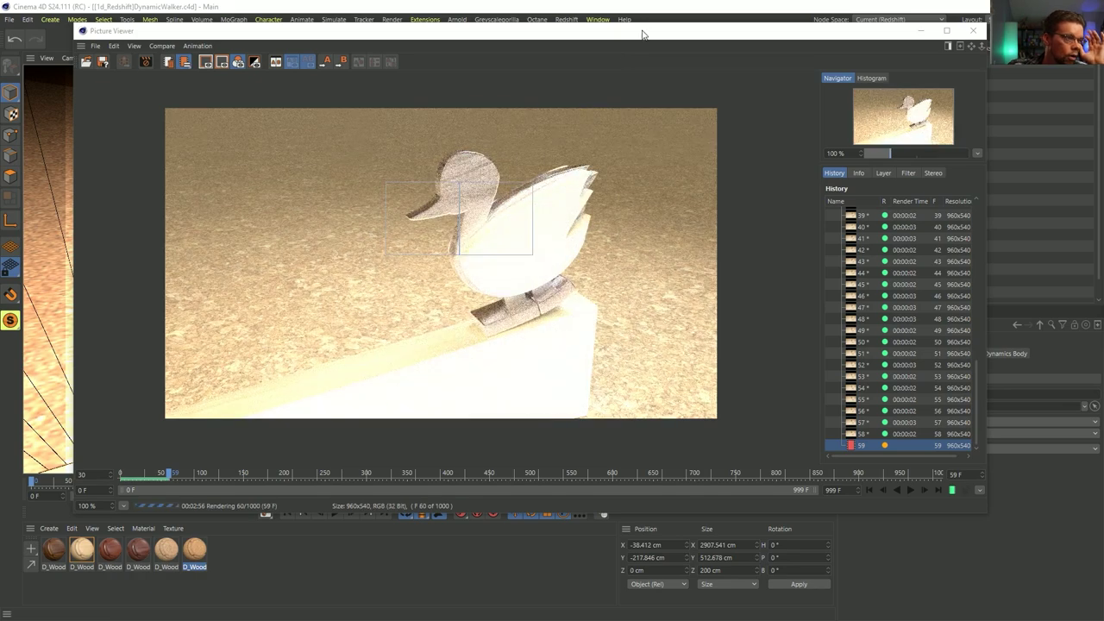
- Try a Solid bevel shape with 1 segment on the extrude of the duck's feathers
left_click_drag(644, 33, 543, 345)
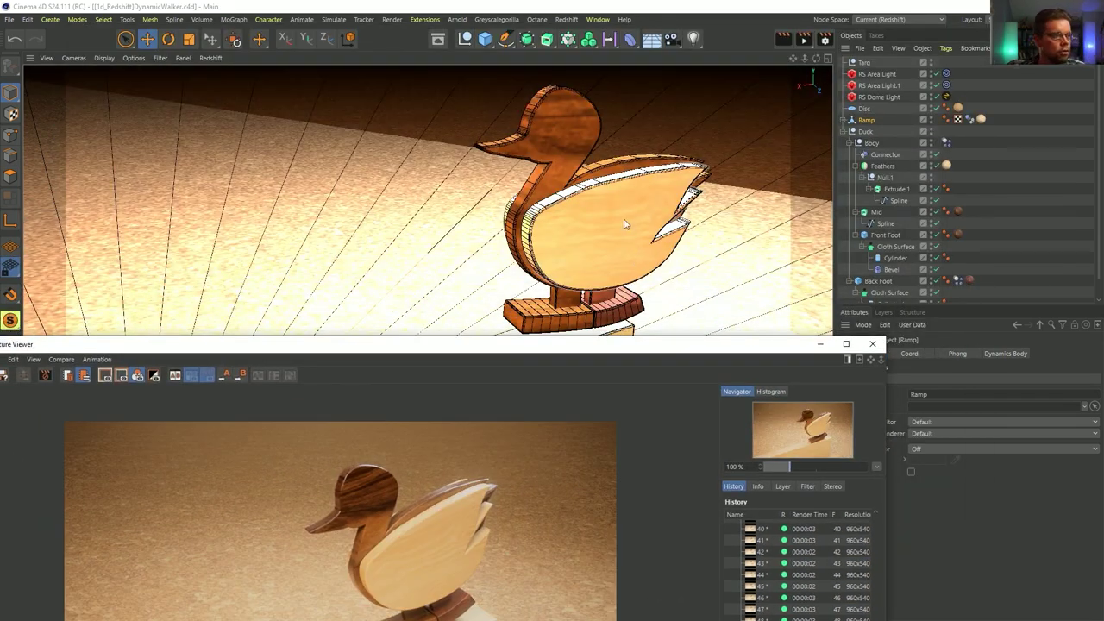
scroll(631, 180, "up", 5)
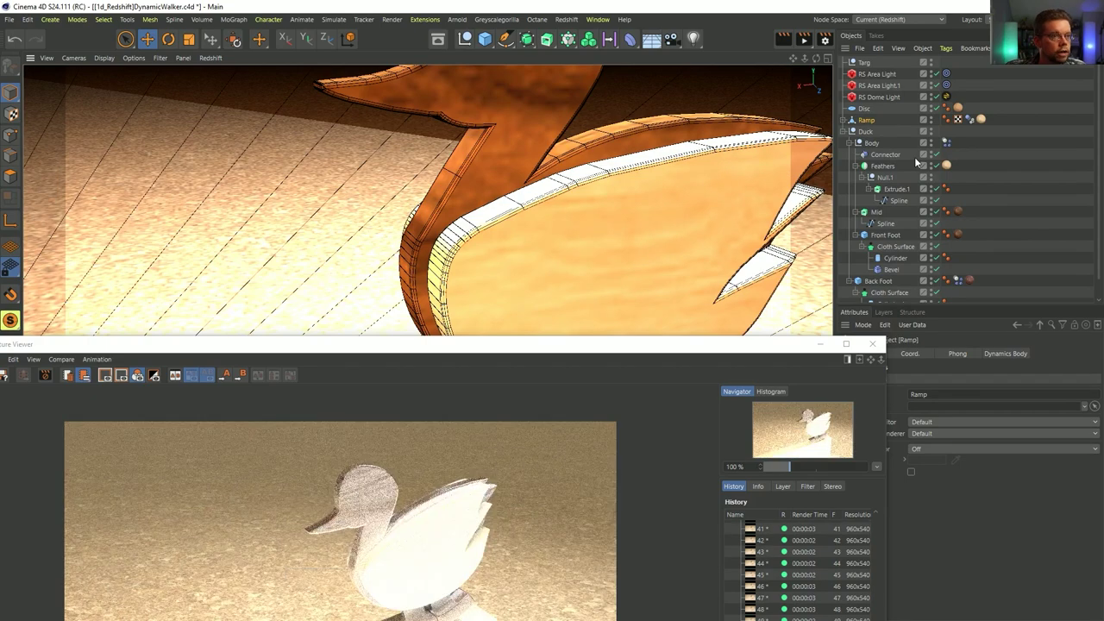
left_click(845, 120)
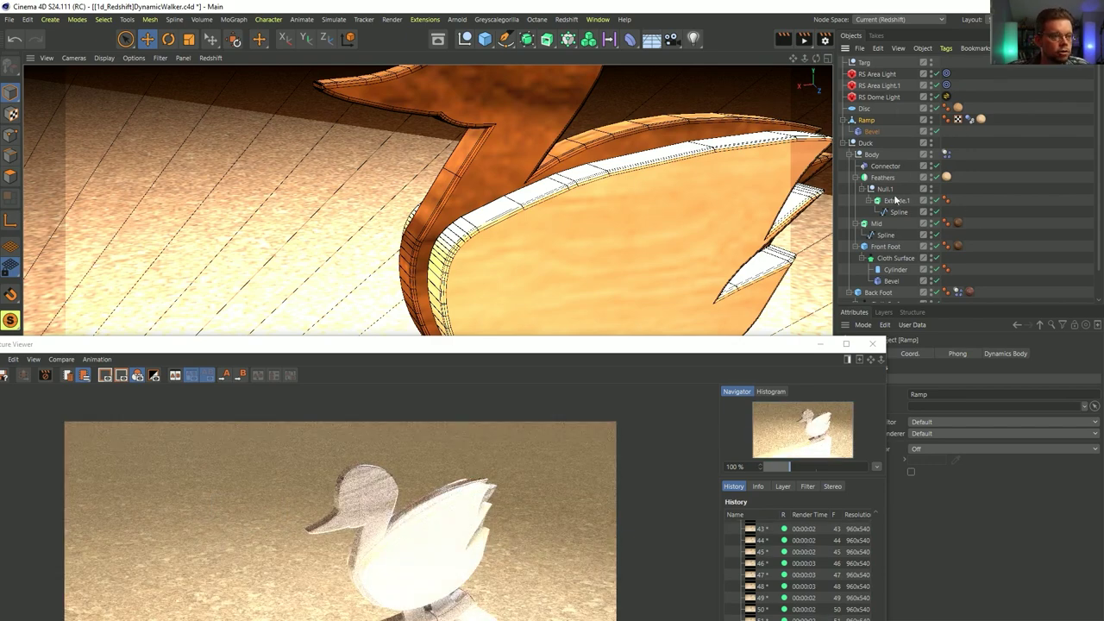
left_click(816, 222)
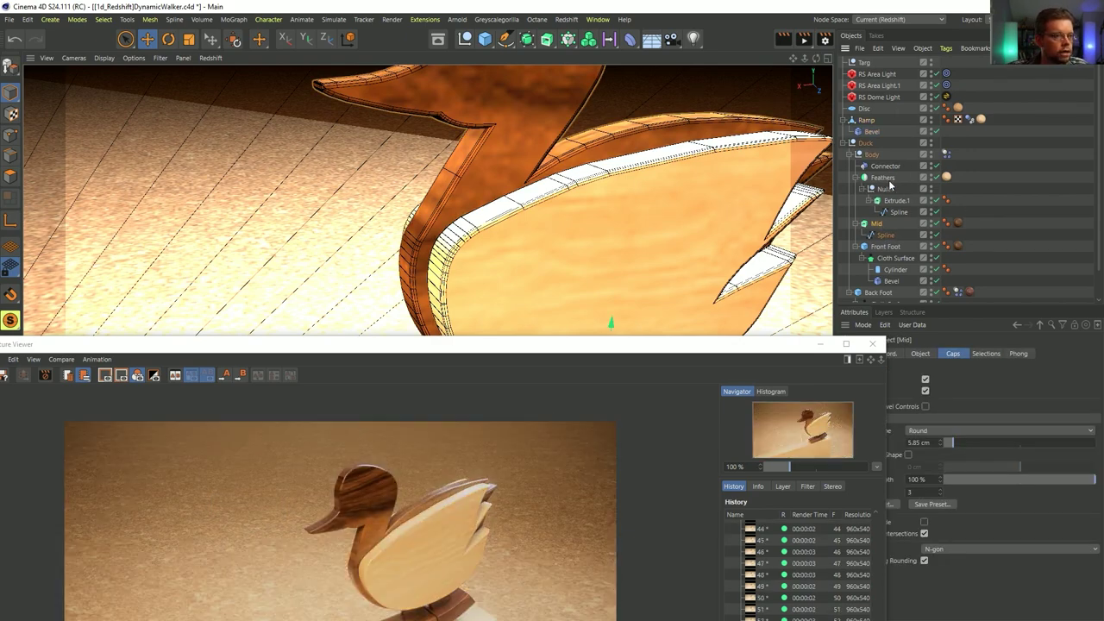
left_click(895, 200)
left_click_drag(702, 352, 565, 388)
left_click(919, 432)
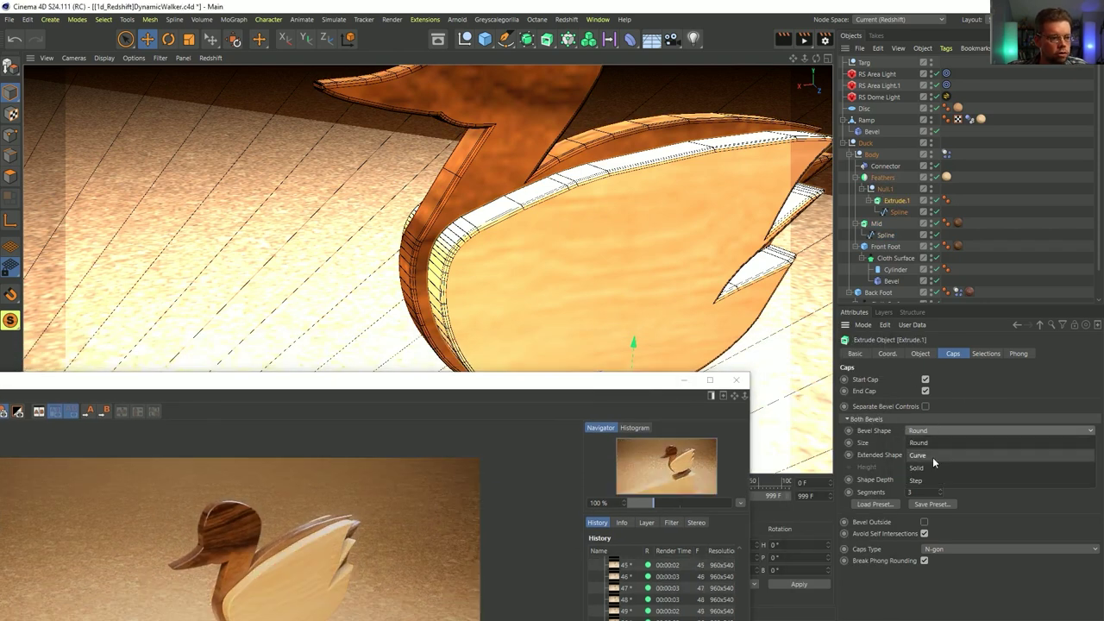
left_click(934, 467)
left_click_drag(908, 481, 956, 491)
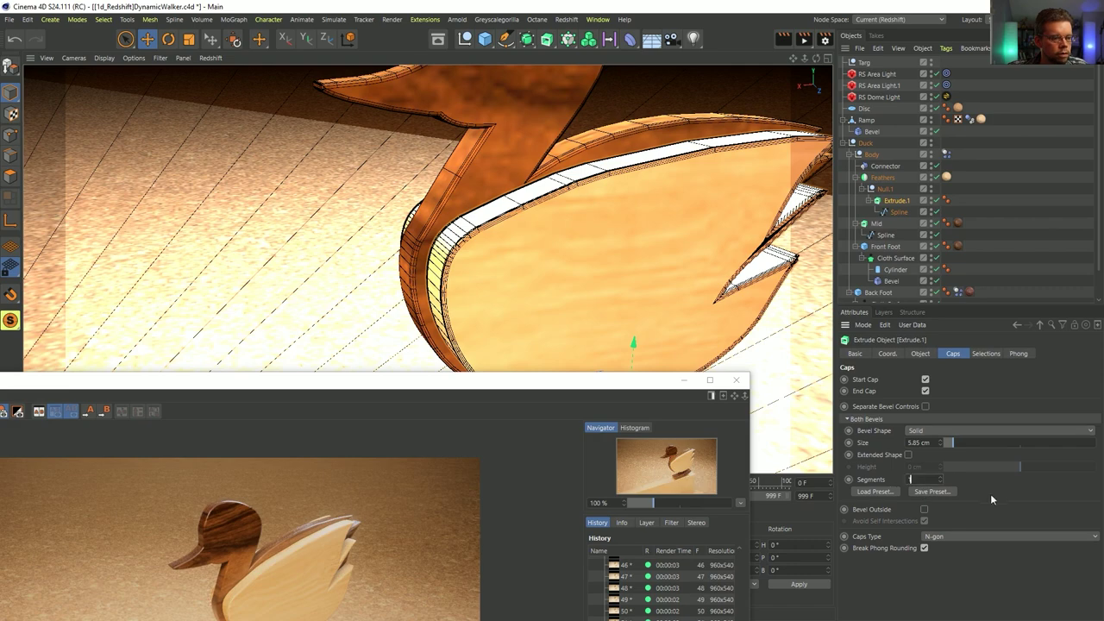
type("1")
key("Return")
- Undo the bevel shape and segment changes on the feathers' extrude and restore the original camera view
right_click_drag(577, 201, 609, 175, "alt")
left_click_drag(609, 179, 544, 187, "alt")
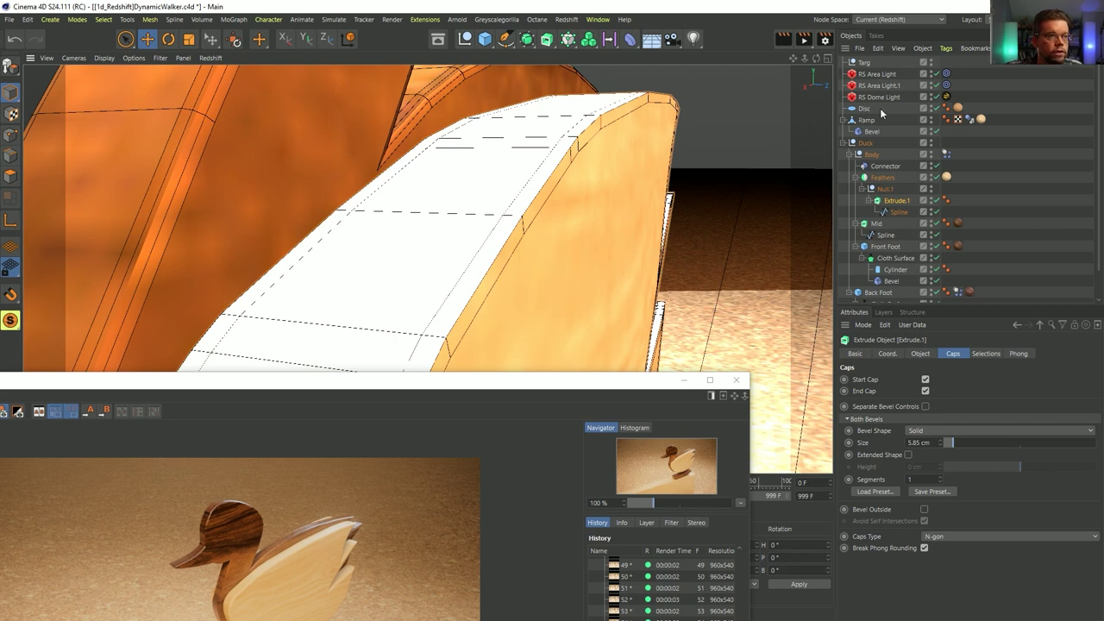
scroll(661, 258, "up", 3)
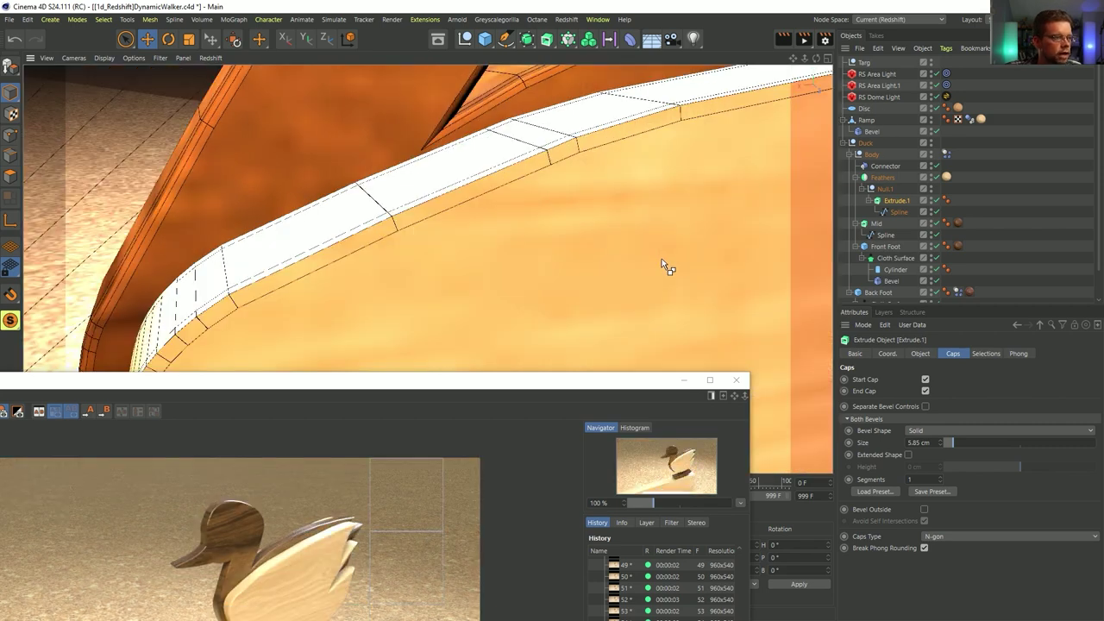
key("ctrl+z")
key("ctrl+z")
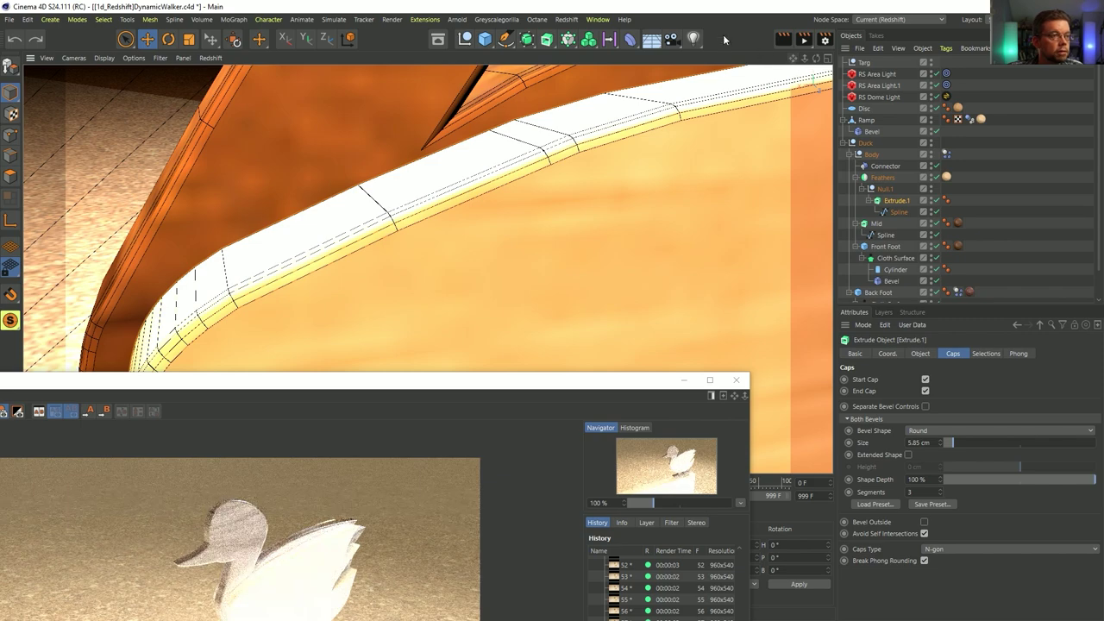
key("ctrl+shift+z")
key("ctrl+shift+z")
key("ctrl+shift+z")
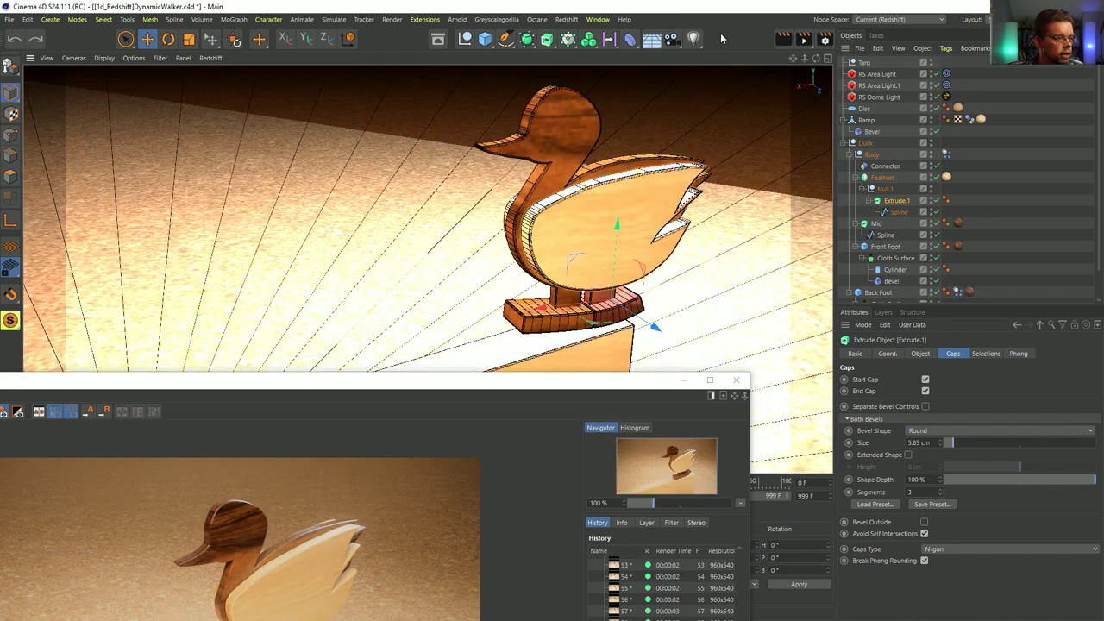
- Review the rendered duck frames in the Picture Viewer, scrubbing to frame 43 and playing the animation from the start
left_click_drag(566, 382, 730, 98)
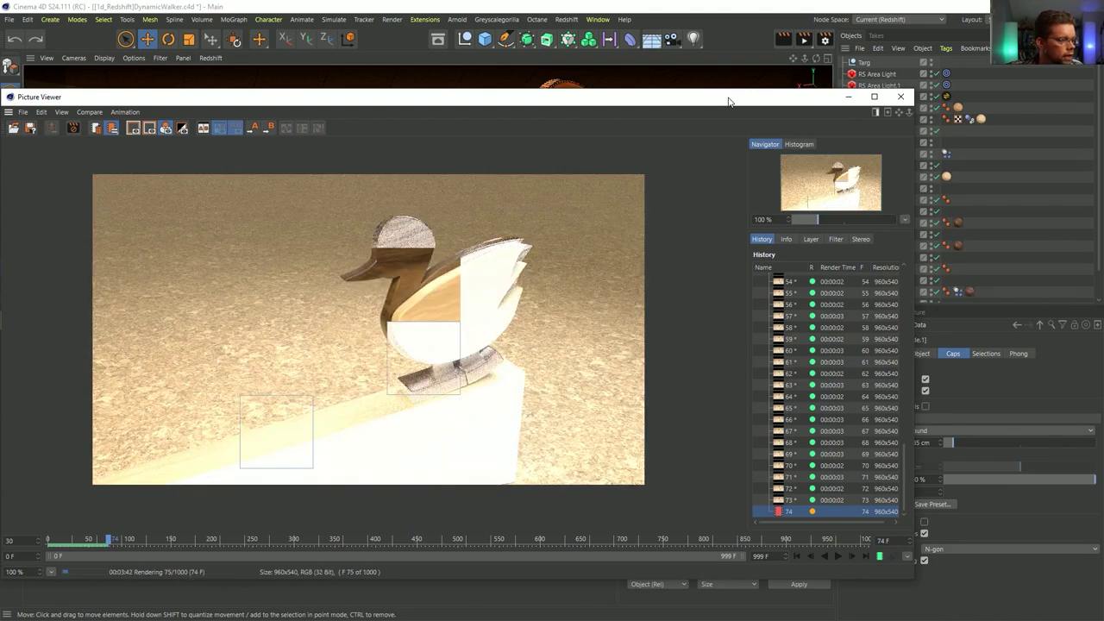
left_click(82, 545)
left_click_drag(84, 543, 85, 543)
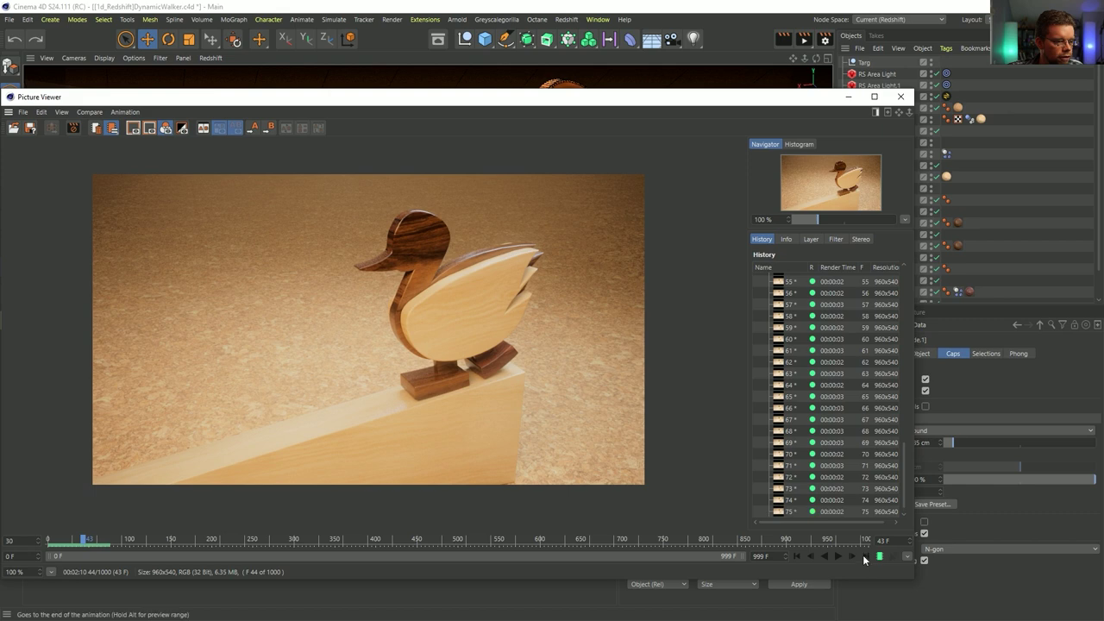
left_click(864, 557)
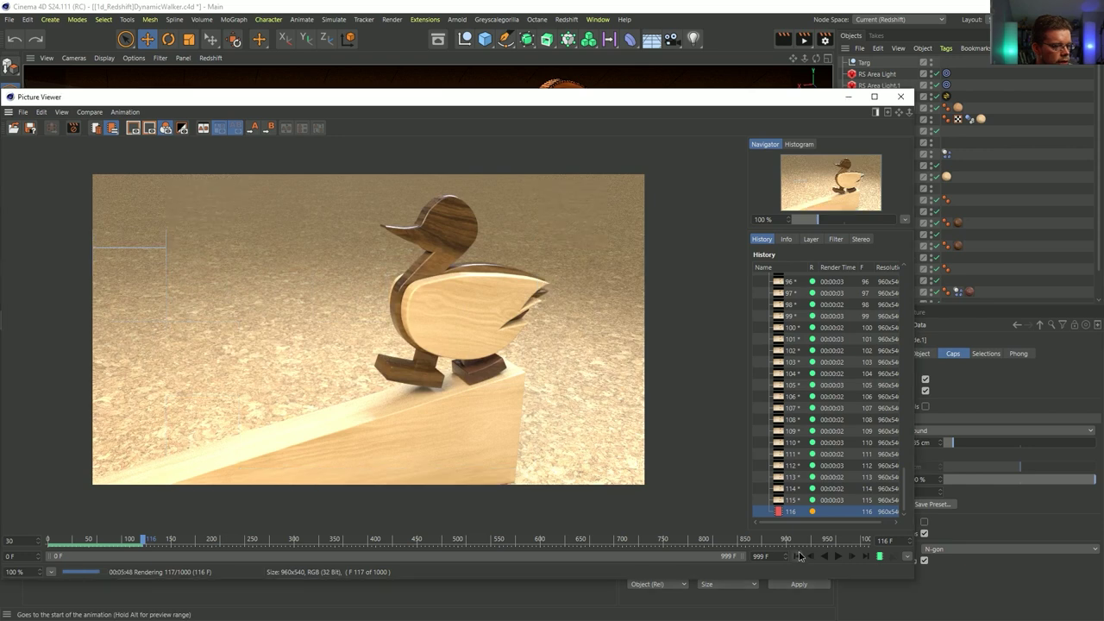
left_click(795, 556)
left_click(837, 556)
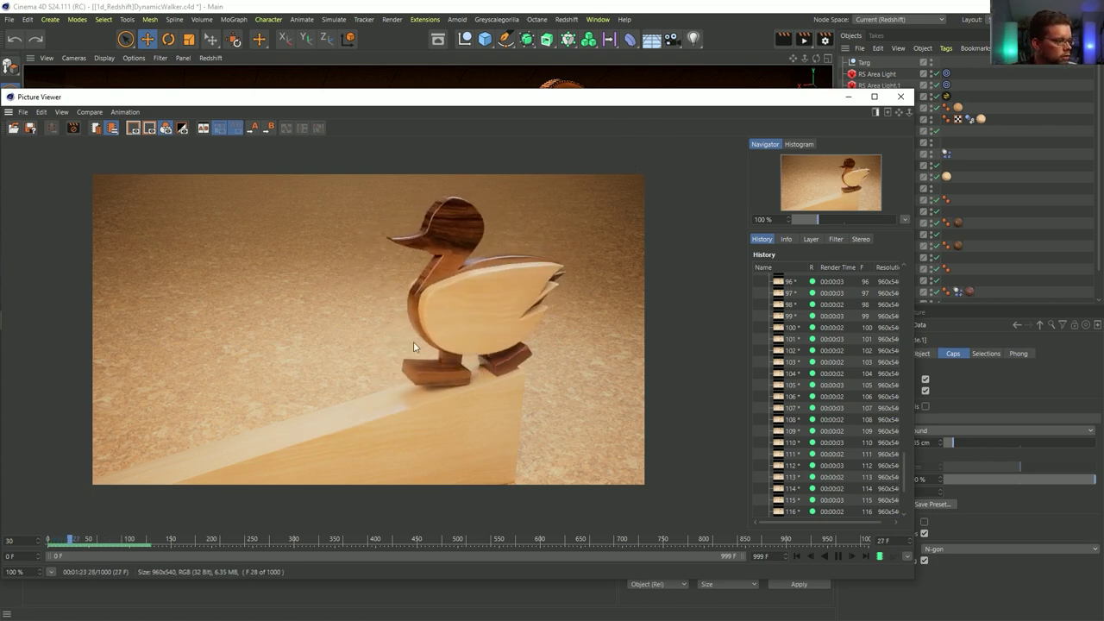
- Move the Picture Viewer out of the way and create a new empty project
left_click_drag(783, 102, 983, 620)
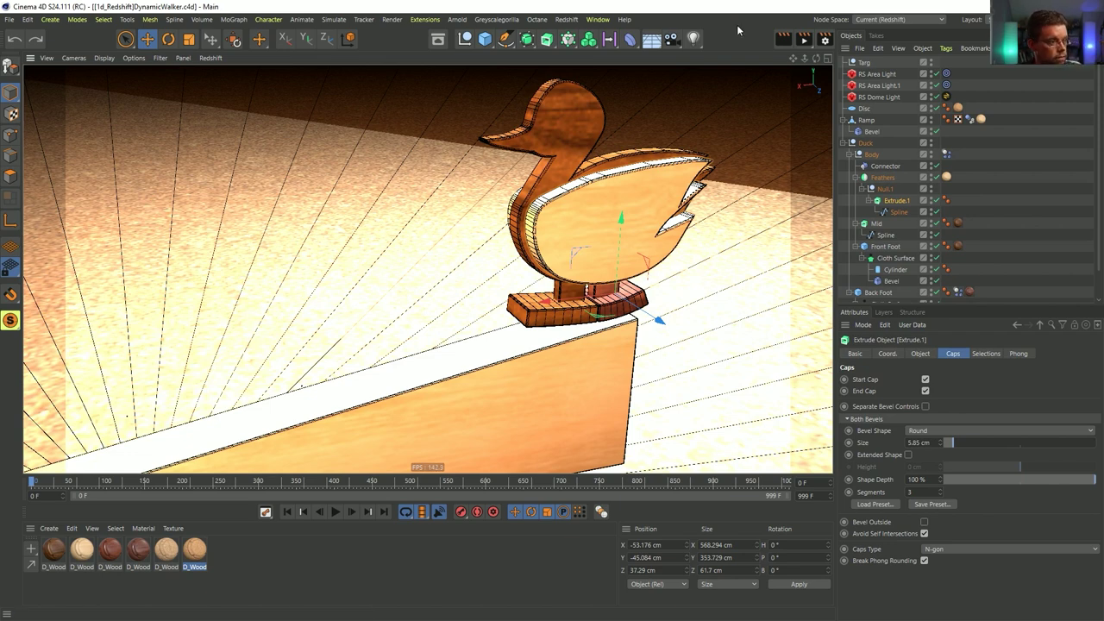
key("ctrl+n")
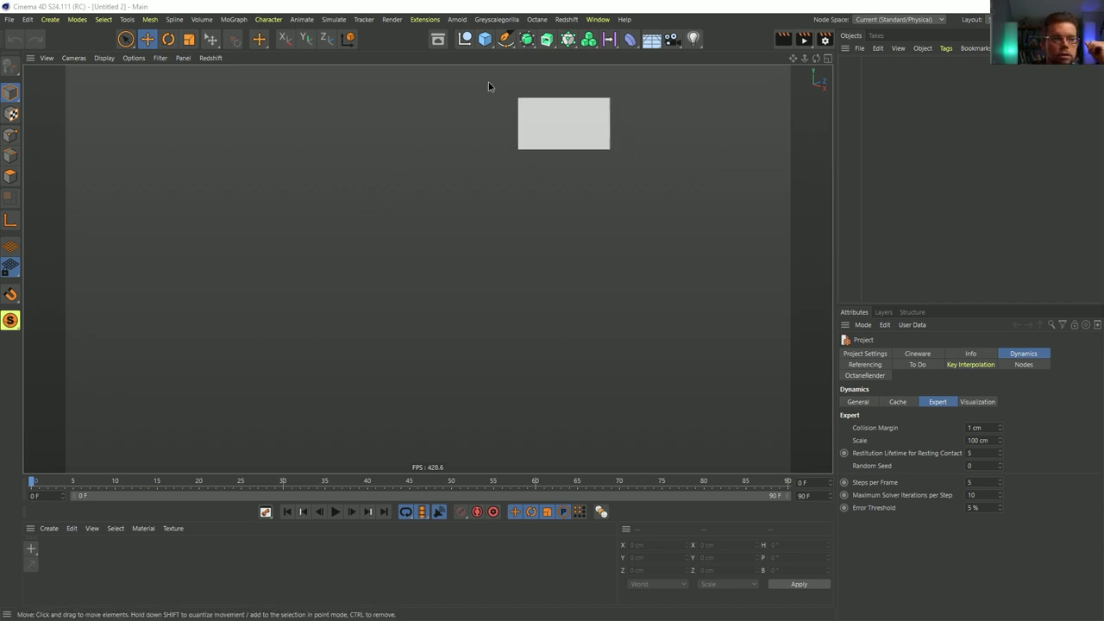
- Bring up the browser with the Instagram reference loop of the sliced spheres, enlarge its window and study the post
left_click_drag(1103, 345, 412, 72)
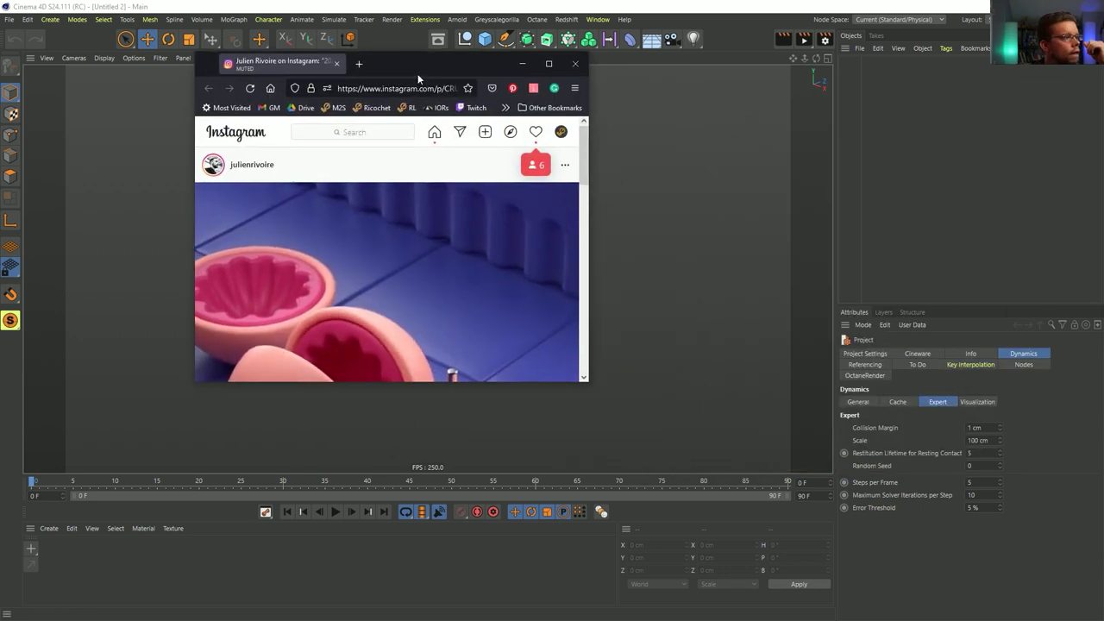
left_click_drag(589, 384, 943, 585)
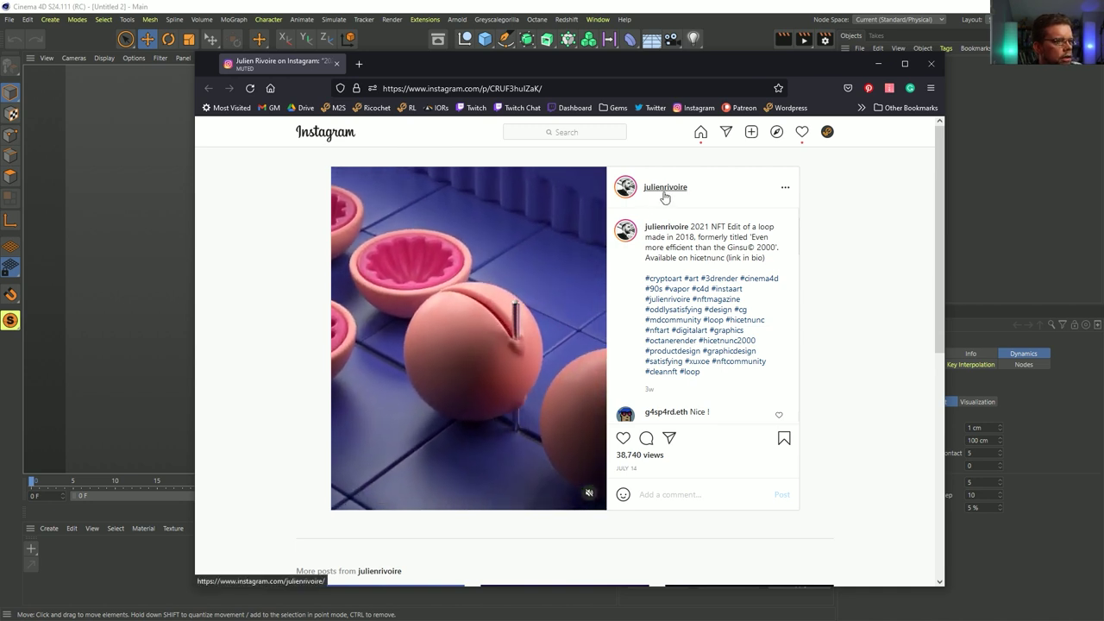
mouse_move(673, 195)
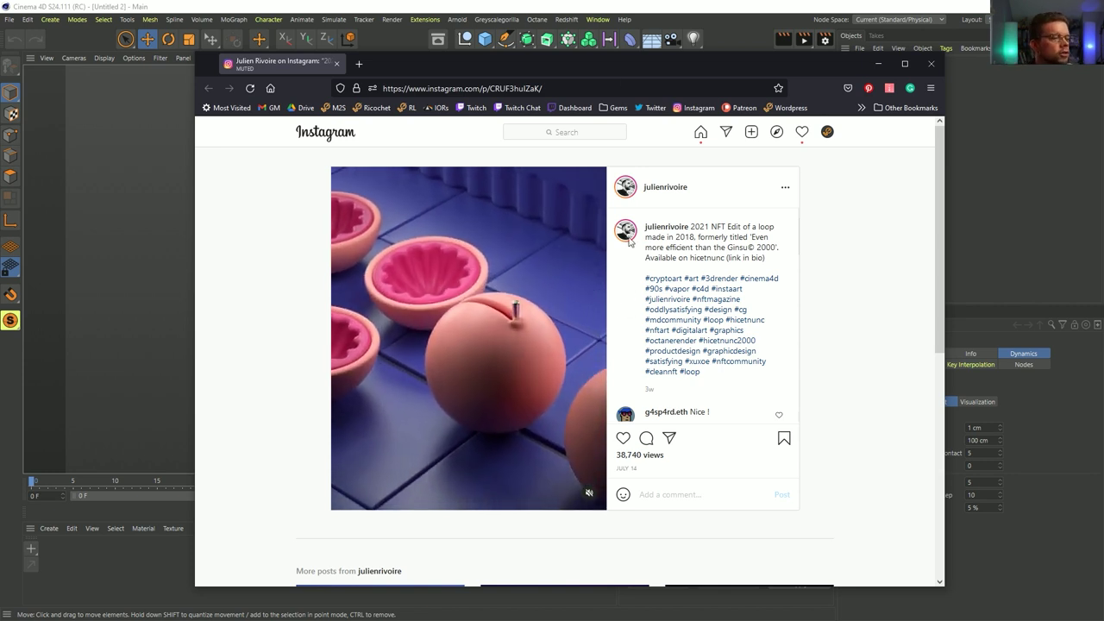
left_click(621, 10)
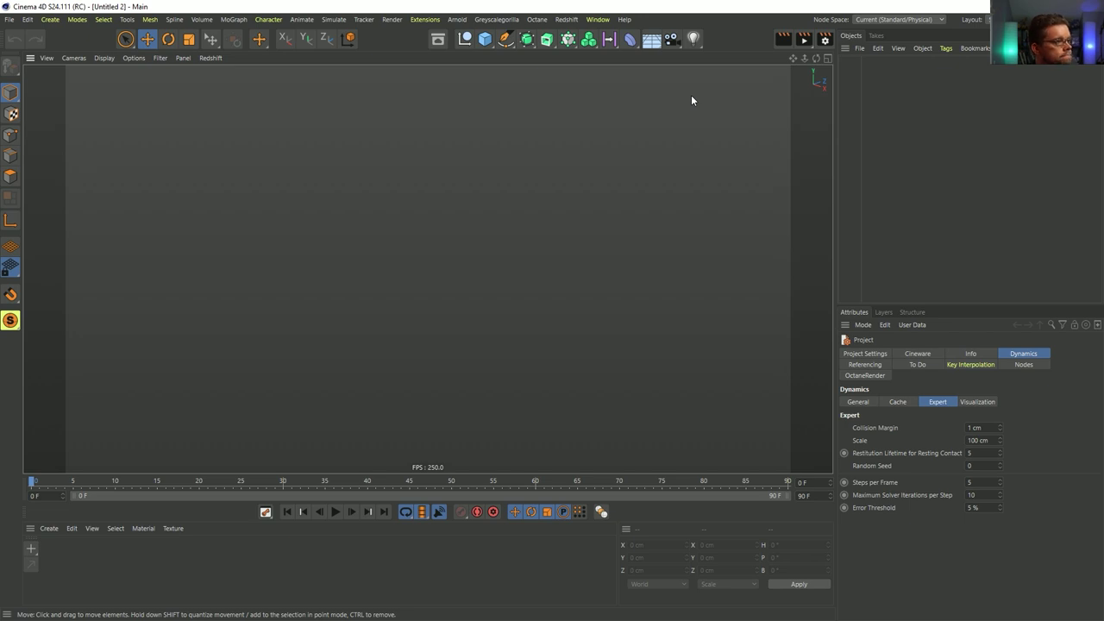
- Add a default cube and a floor object to the new scene
left_click(483, 40)
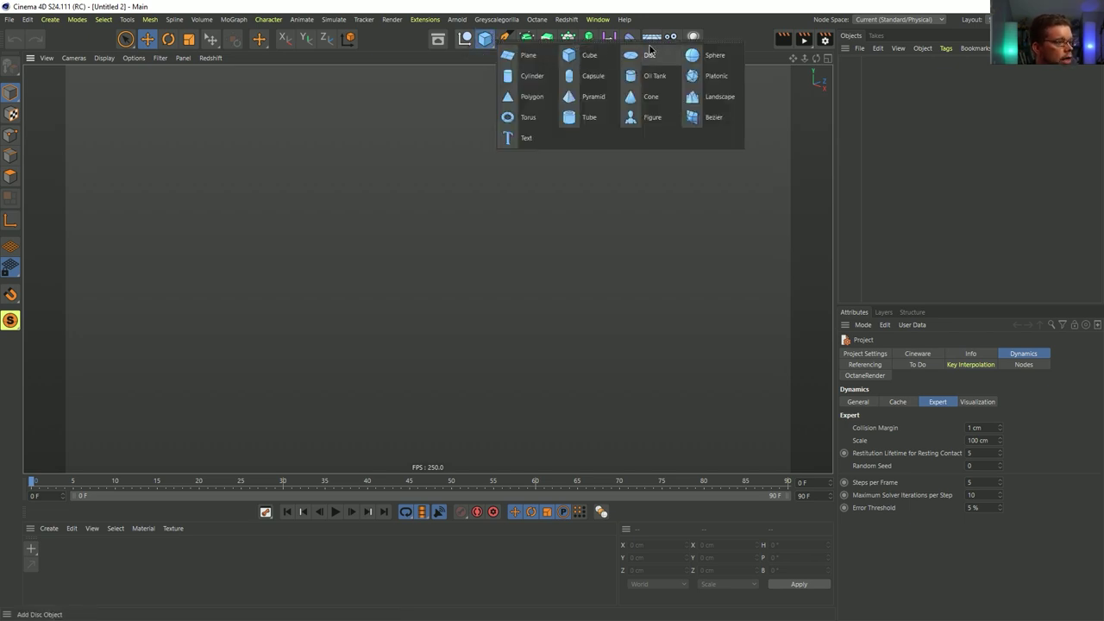
left_click(582, 57)
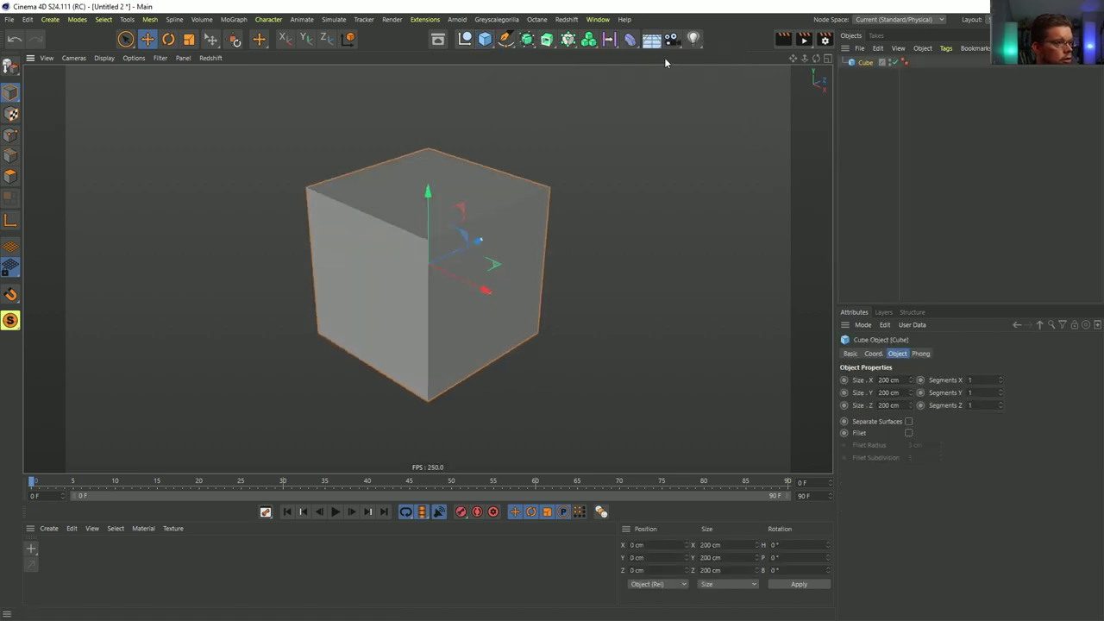
left_click(651, 38)
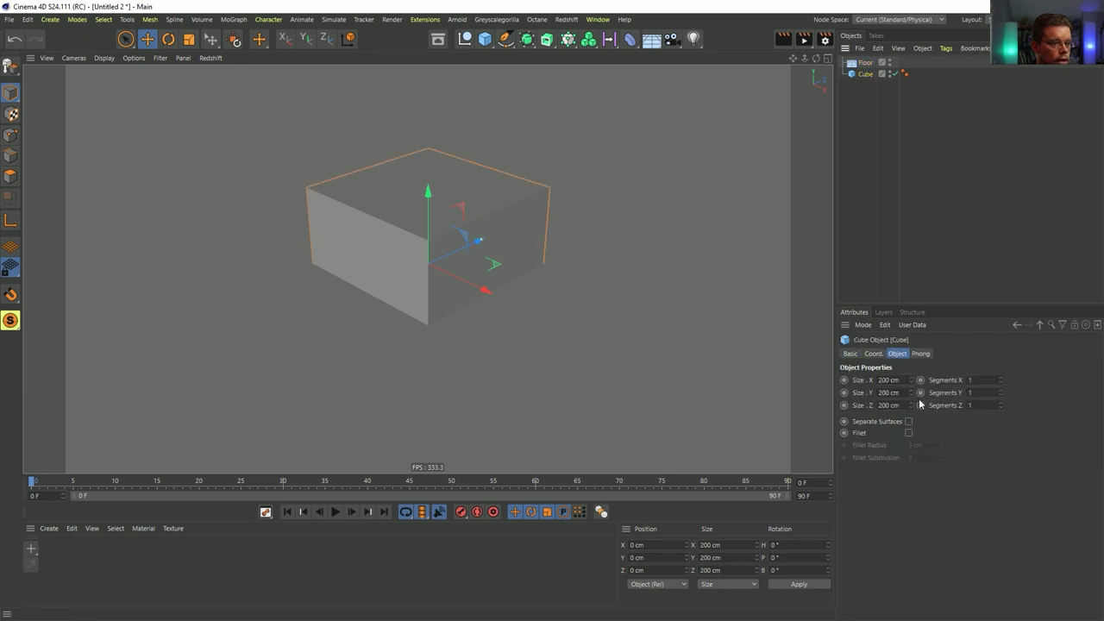
- Set the cube's Y position to 100 cm so it rests on the floor and enable SSAO in the viewport display
type("200")
key("Return")
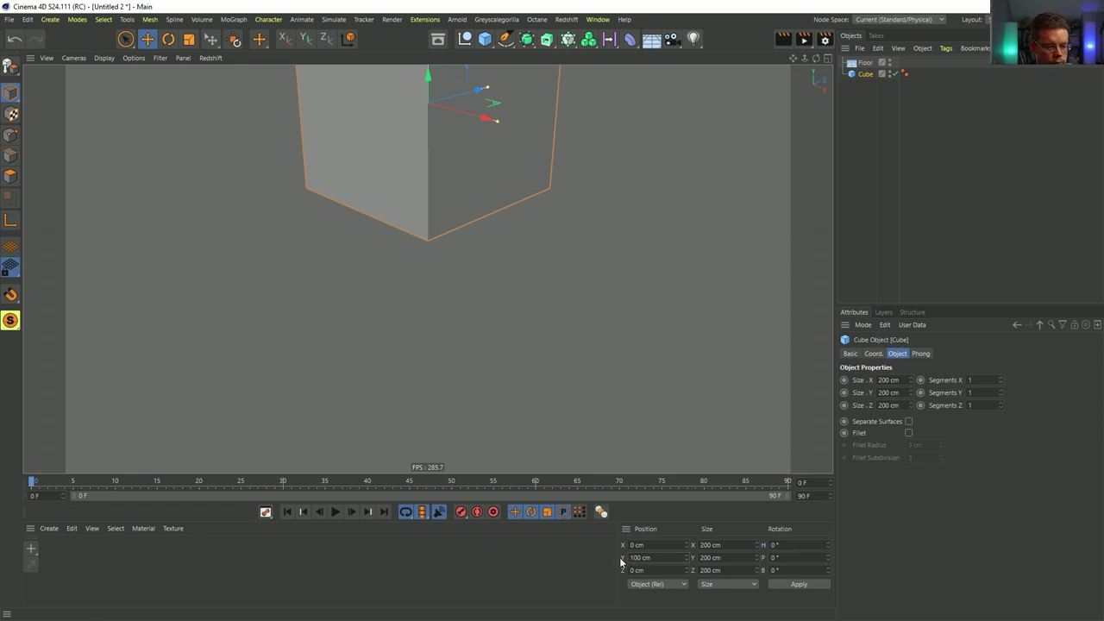
key("Return")
left_click(141, 58)
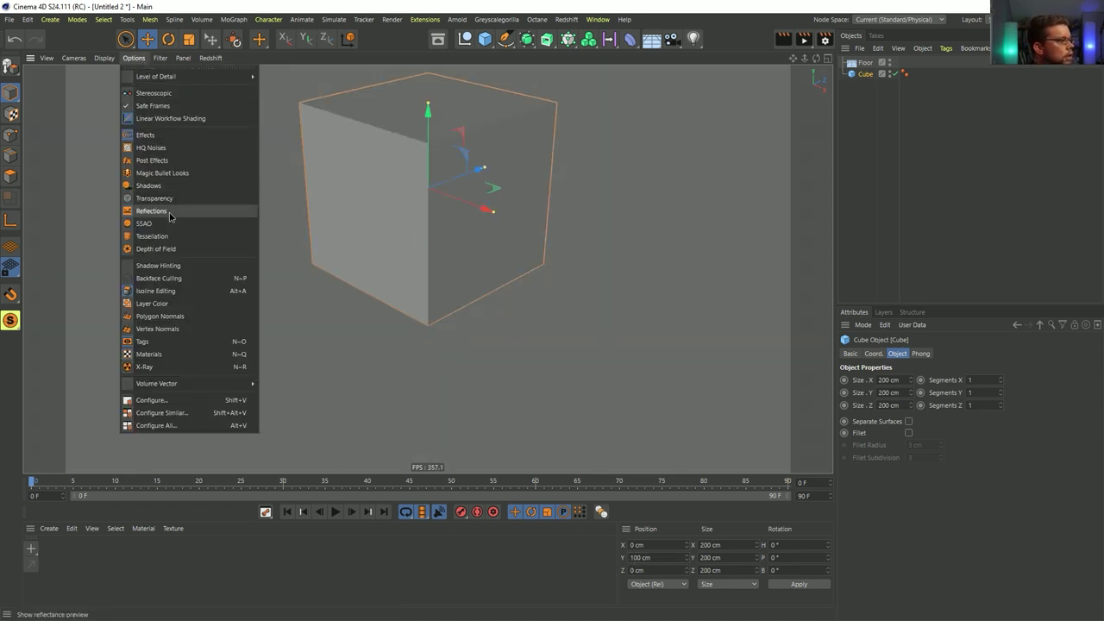
left_click(207, 221)
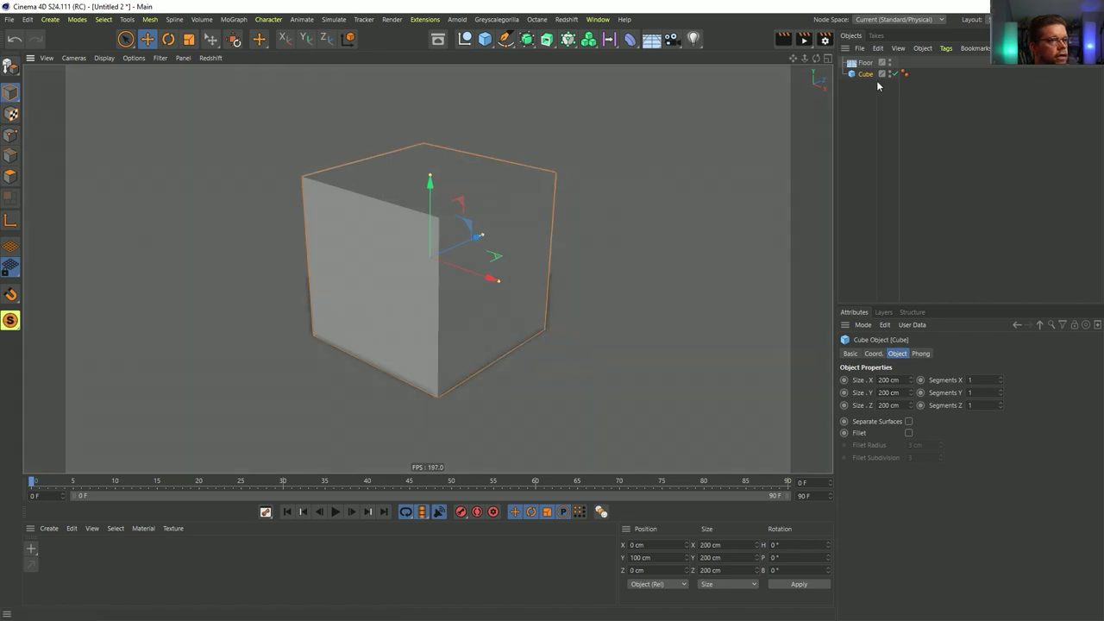
left_click(589, 40)
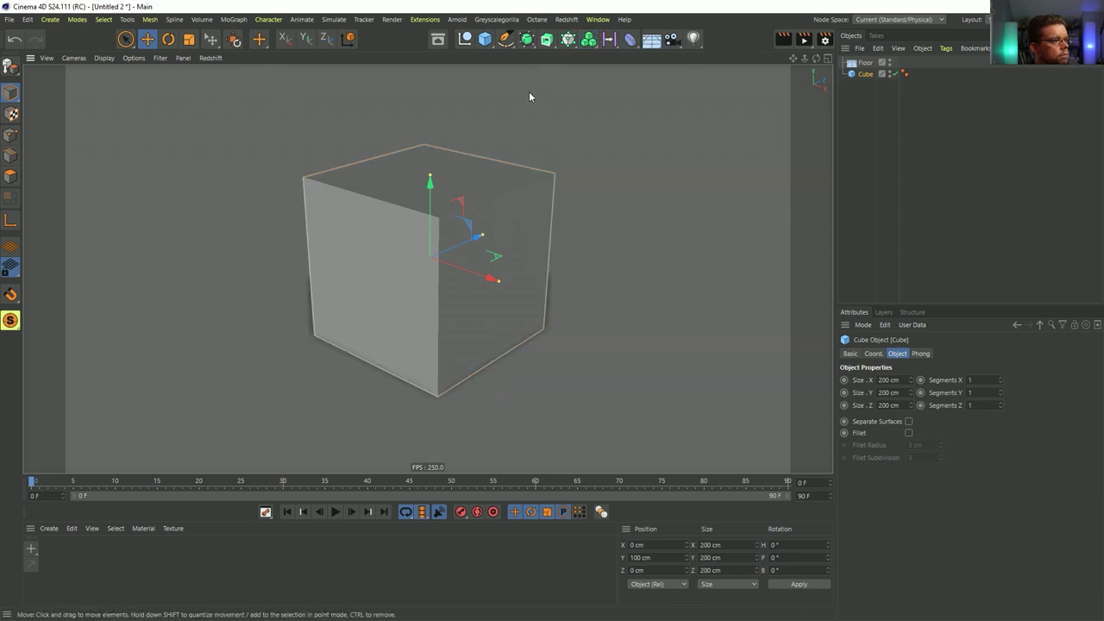
left_click(484, 40)
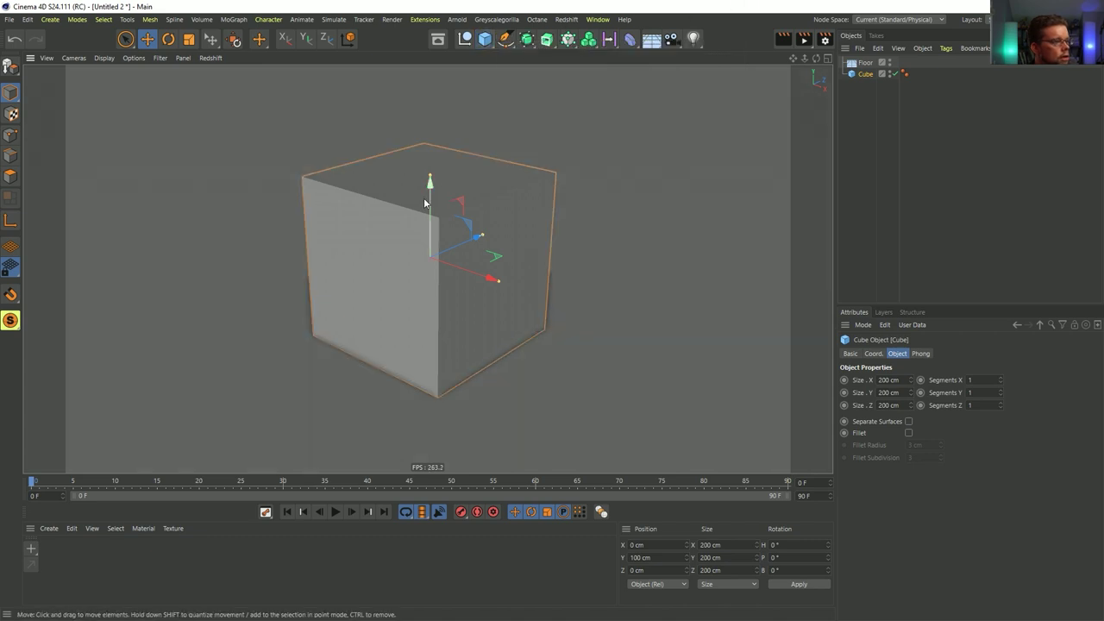
- Raise the cube well above the floor and duplicate it in place
left_click_drag(432, 208, 443, 115)
key("ctrl+c")
key("ctrl+v")
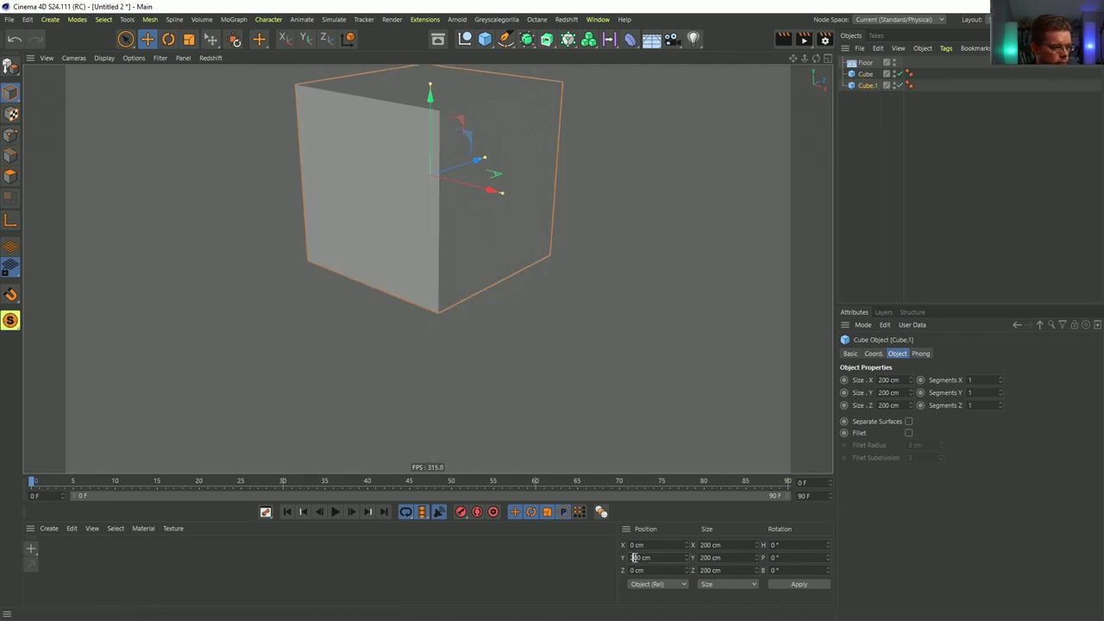
- Set the duplicate cube's Y position to 50 cm and its Y size to 100 cm
type("50")
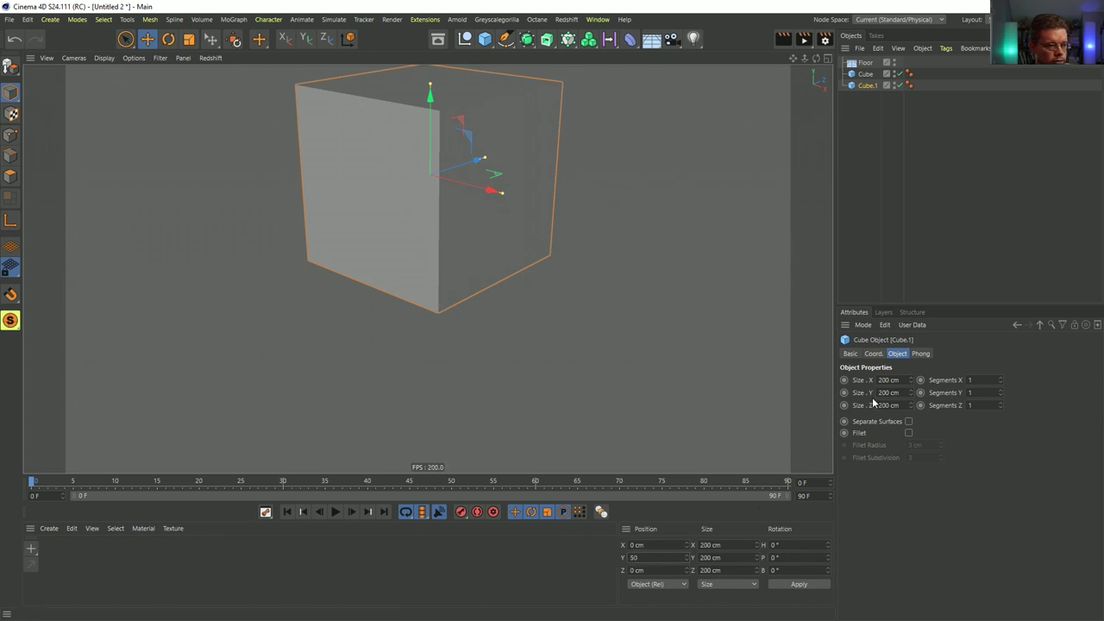
type("100")
key("Return")
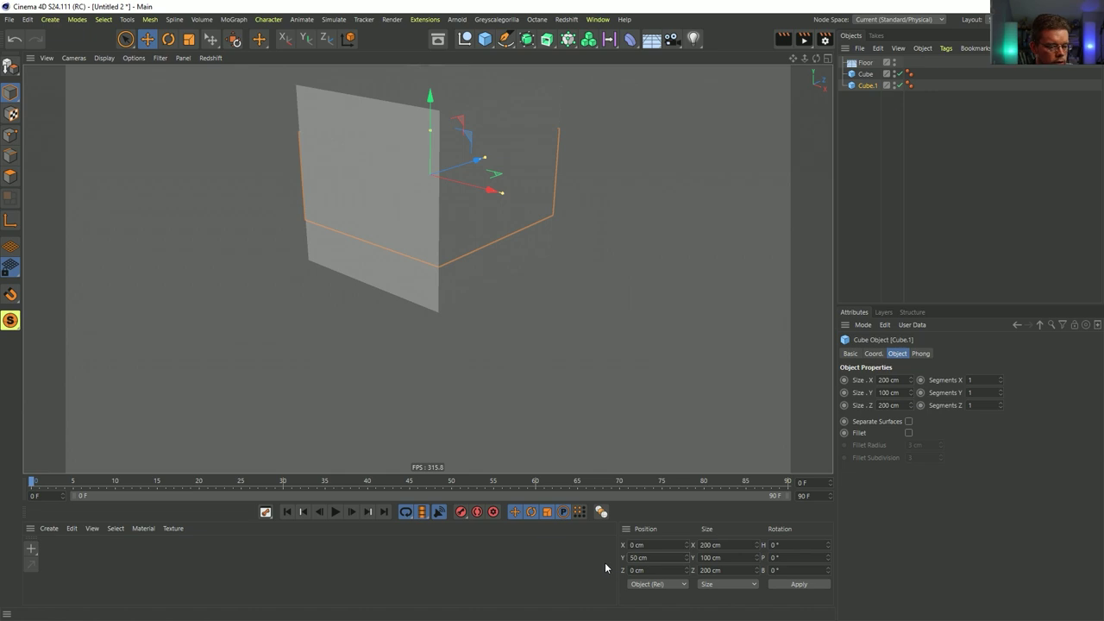
key("Return")
- Thin the lower cube along Z into an upright panel about 13 cm thick
left_click_drag(484, 272, 451, 290)
middle_click_drag(484, 340, 485, 346, "alt")
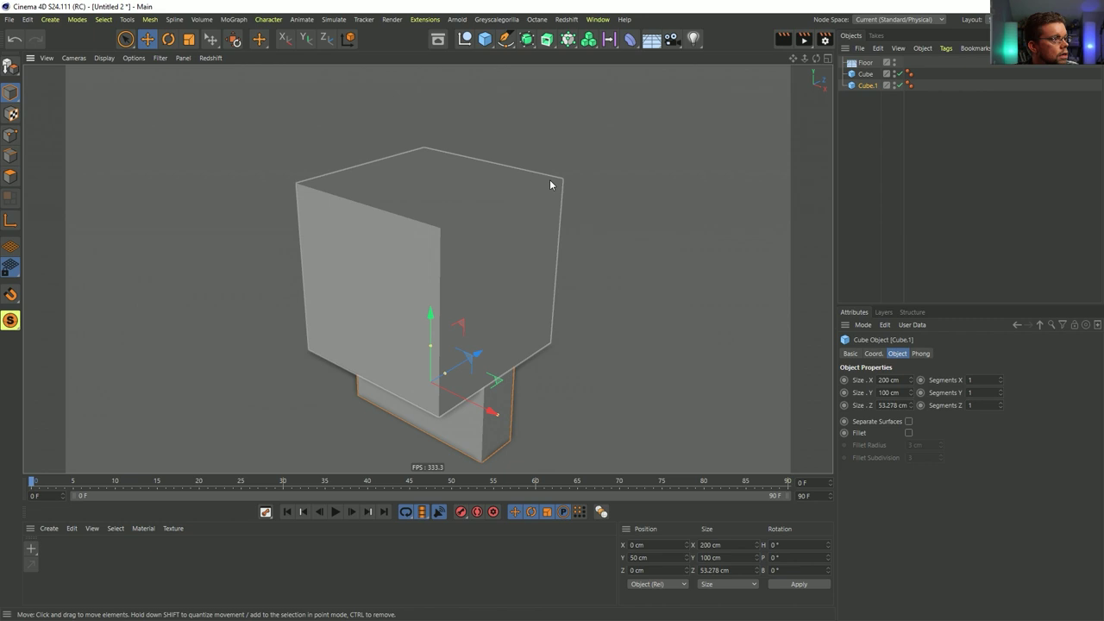
left_click_drag(477, 153, 500, 62, "alt")
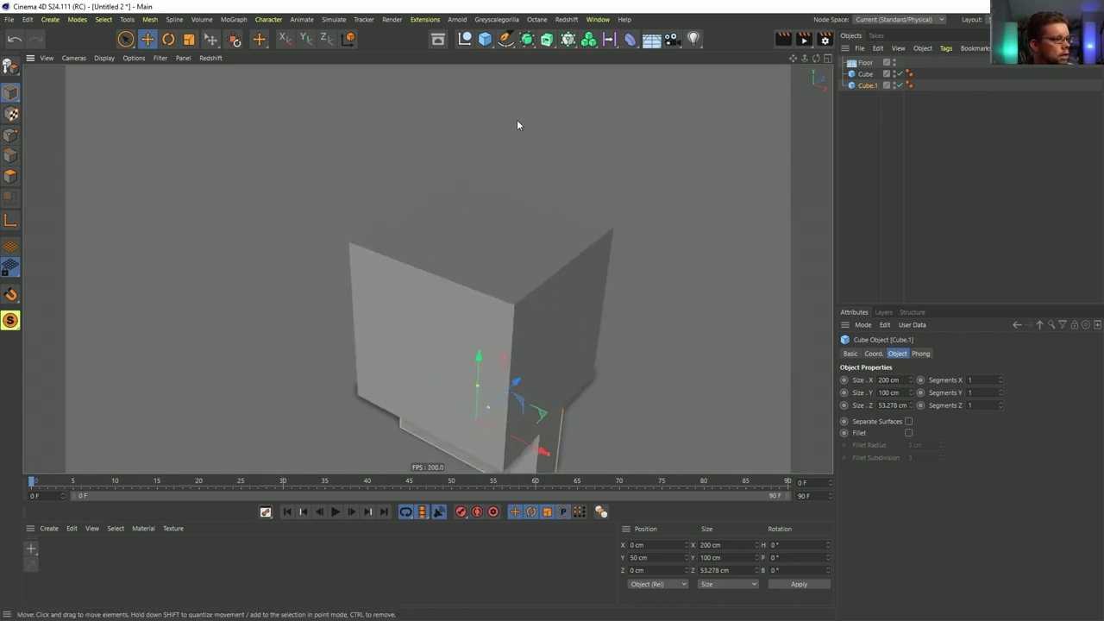
left_click_drag(533, 164, 560, 200, "alt")
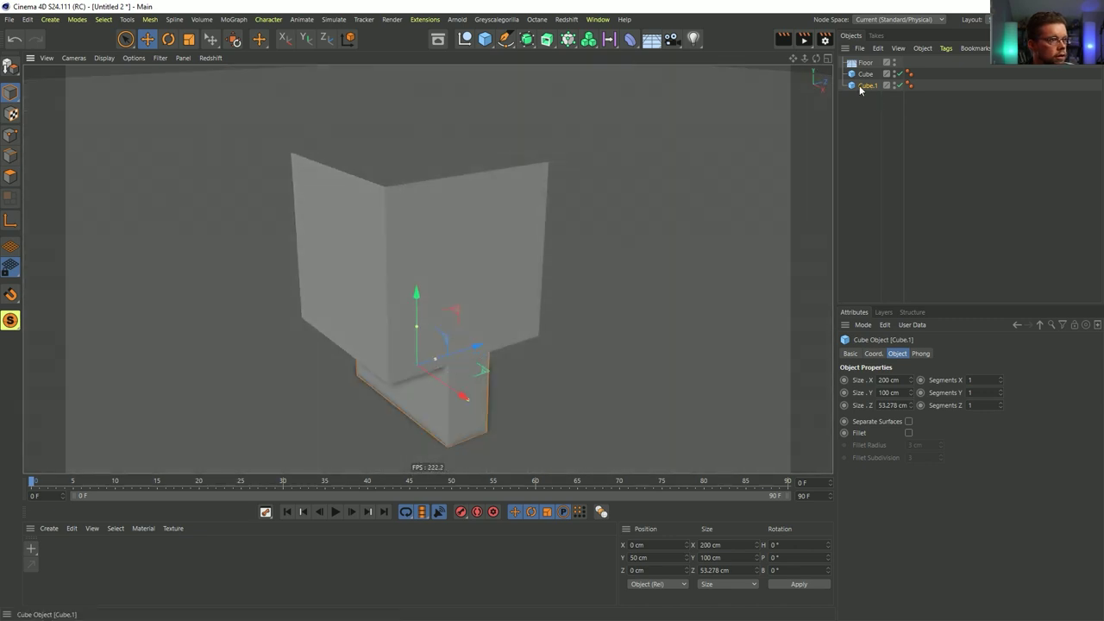
left_click(530, 41)
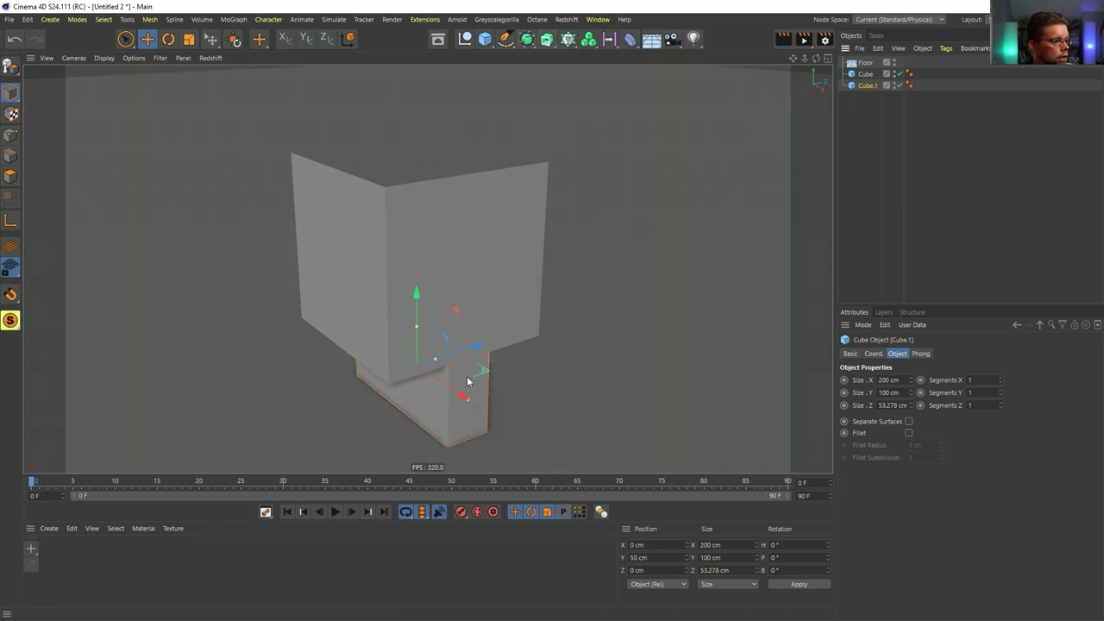
left_click_drag(438, 359, 423, 374)
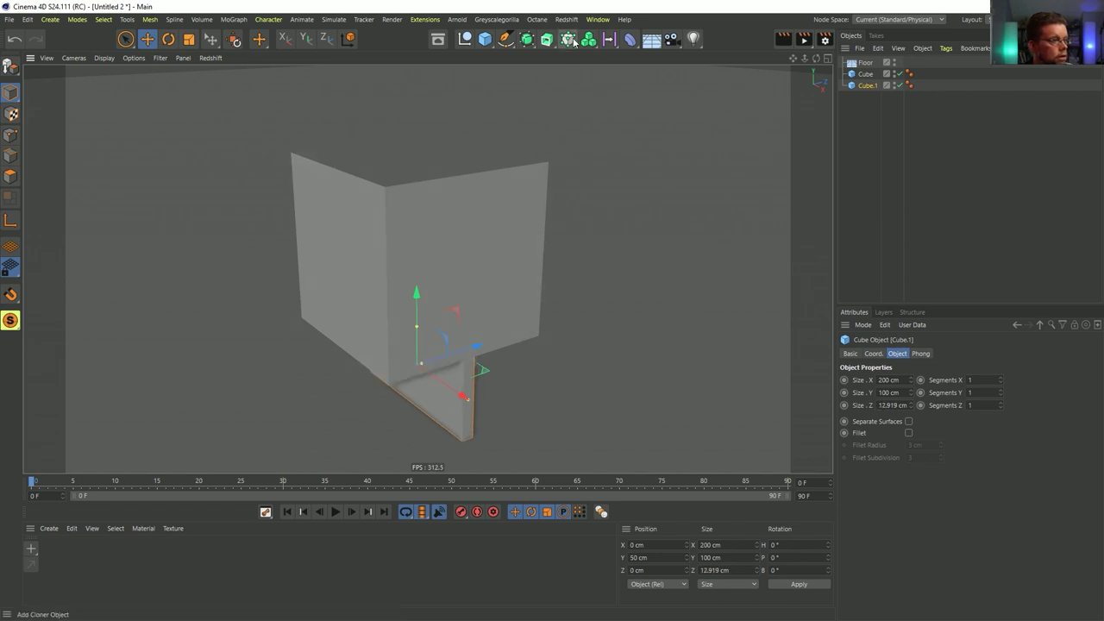
- Add a Symmetry object, place the thin panel inside it and mirror it across the XY plane
left_click(536, 43)
left_click(680, 101)
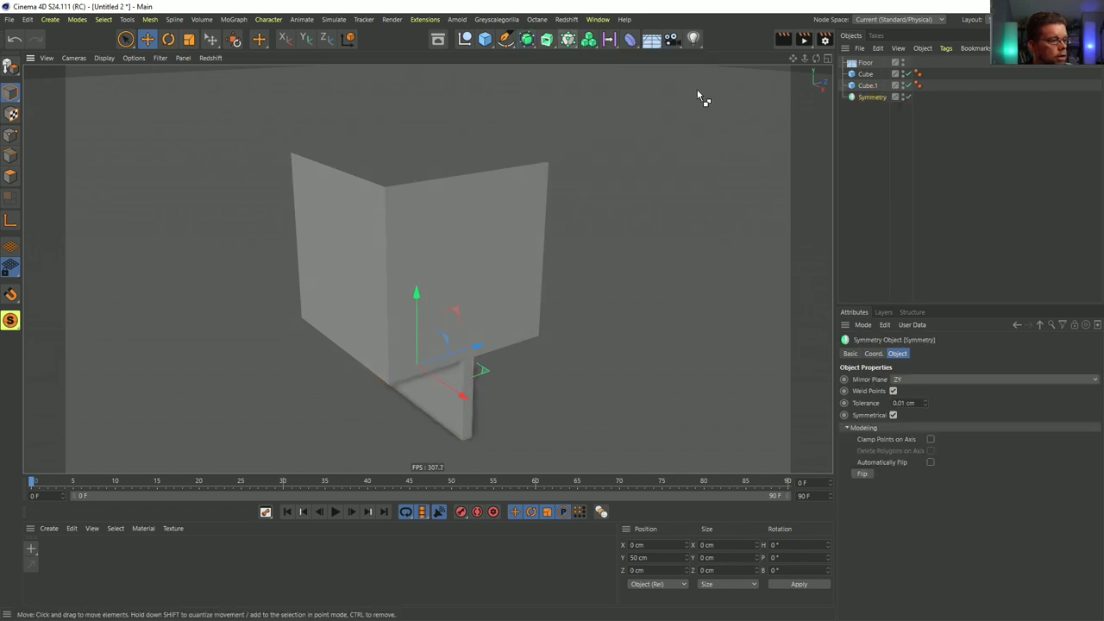
left_click_drag(867, 85, 871, 98)
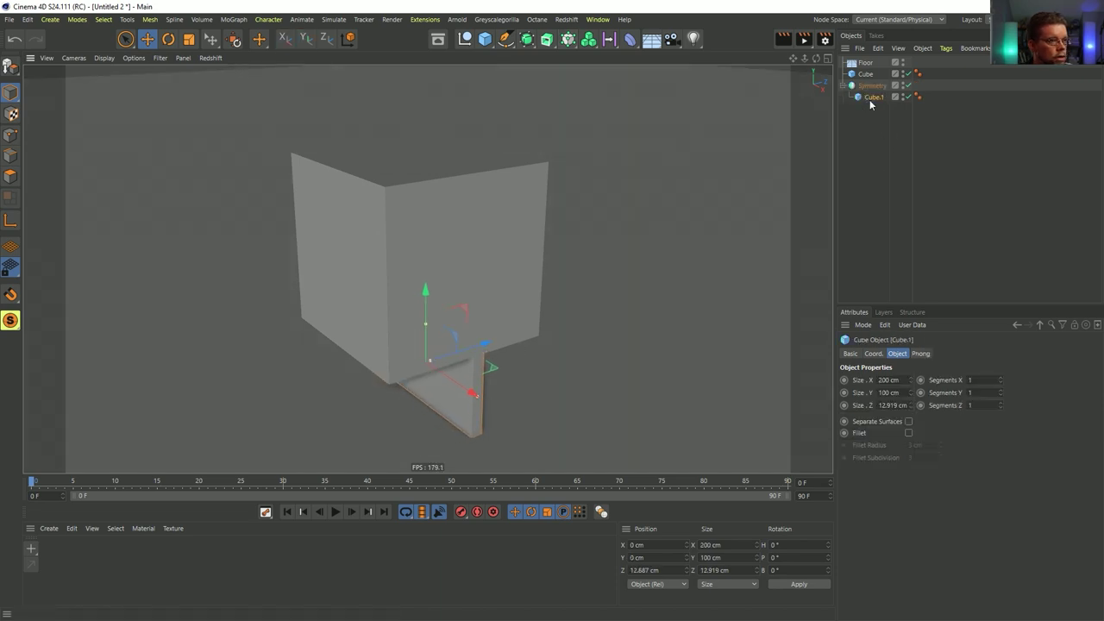
left_click(871, 86)
scroll(902, 379, "up", 1)
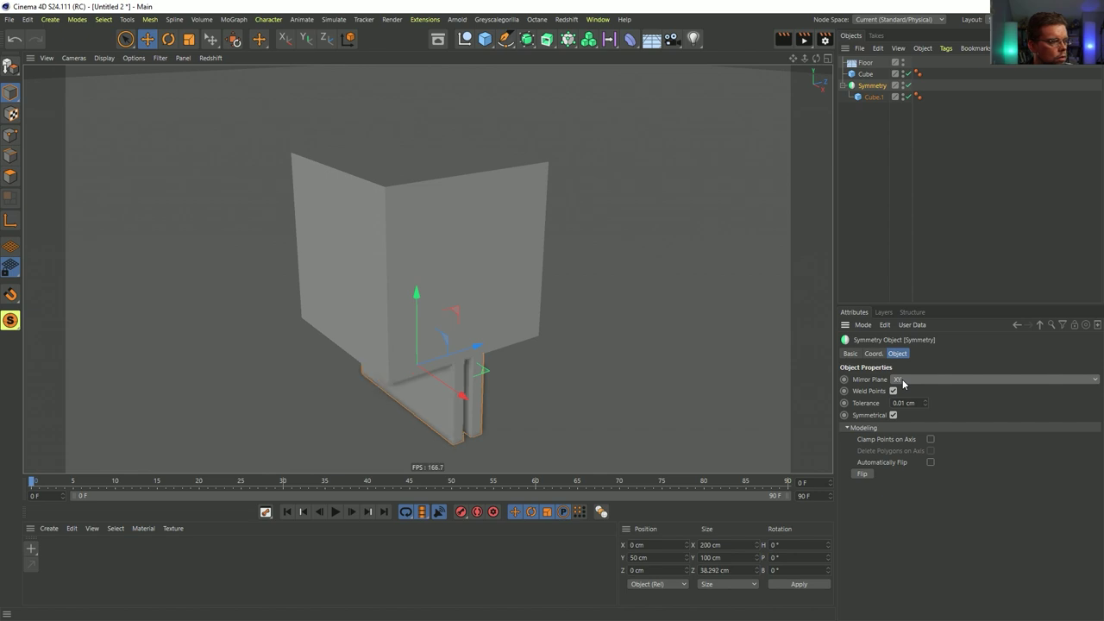
- Widen the gap between the mirrored panels by moving the thin panel to about 15.6 cm in Z
left_click(869, 98)
left_click(871, 97)
left_click_drag(486, 347, 485, 345)
left_click_drag(525, 285, 569, 274, "alt")
middle_click_drag(576, 260, 590, 326, "alt")
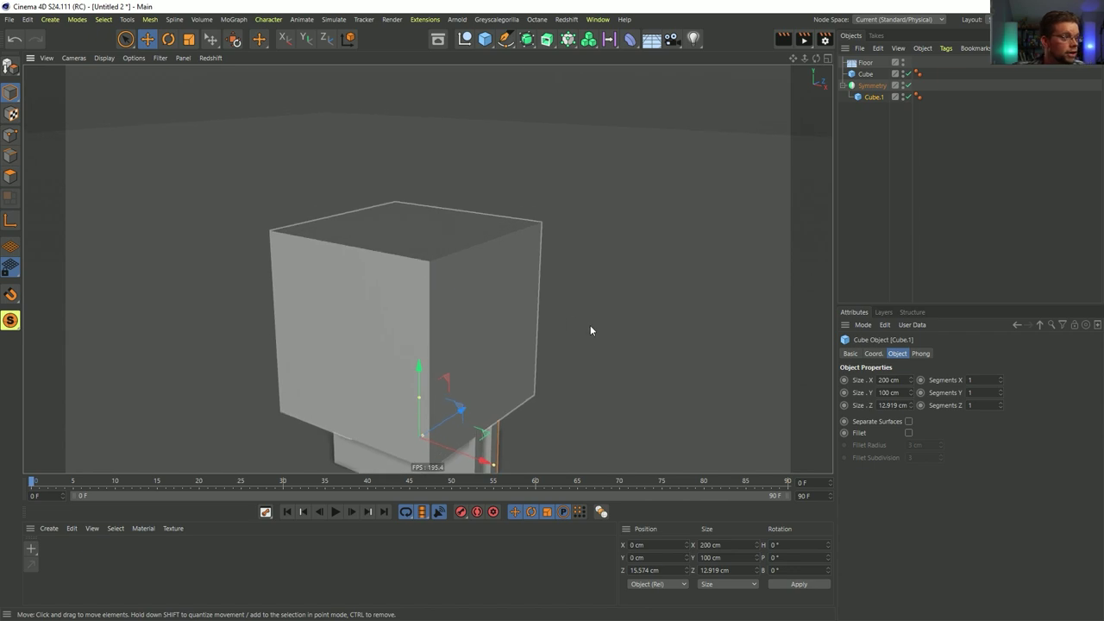
- Add a Cogwheel spline and change its teeth type to Ratchet to get a saw blade outline
left_click(506, 38)
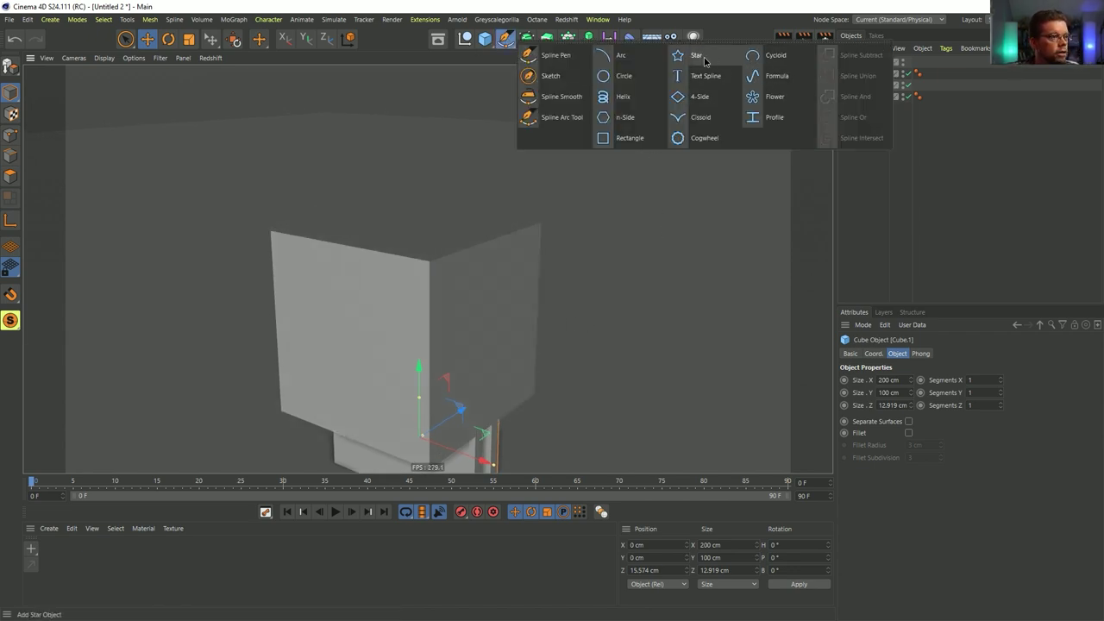
left_click(698, 139)
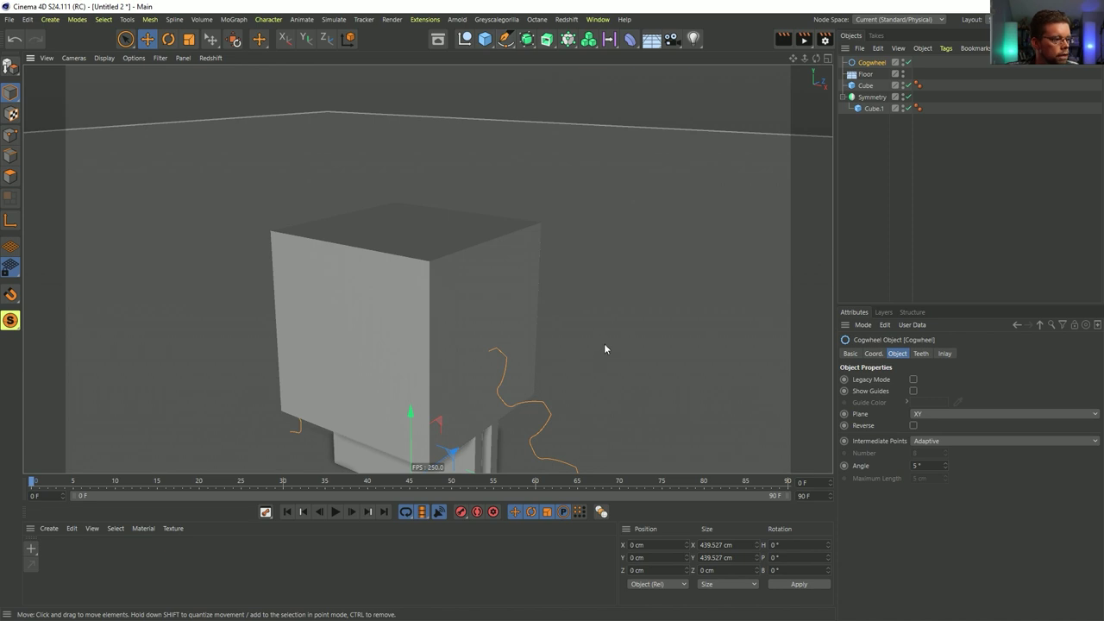
key("F4")
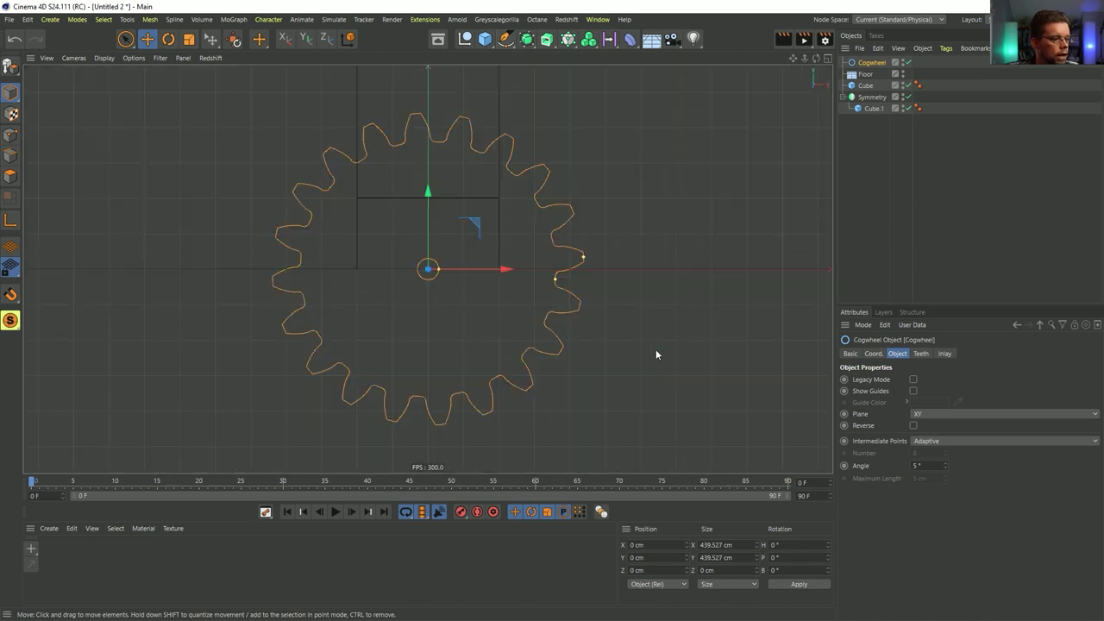
left_click(920, 354)
left_click(921, 380)
left_click(934, 417)
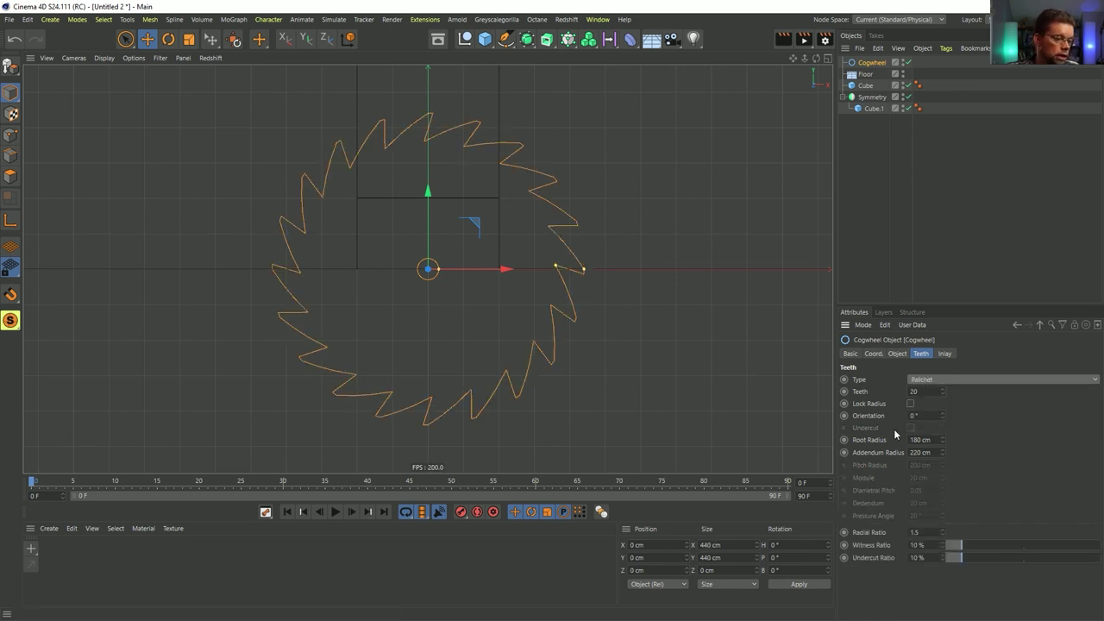
middle_click(526, 258)
middle_click(362, 214)
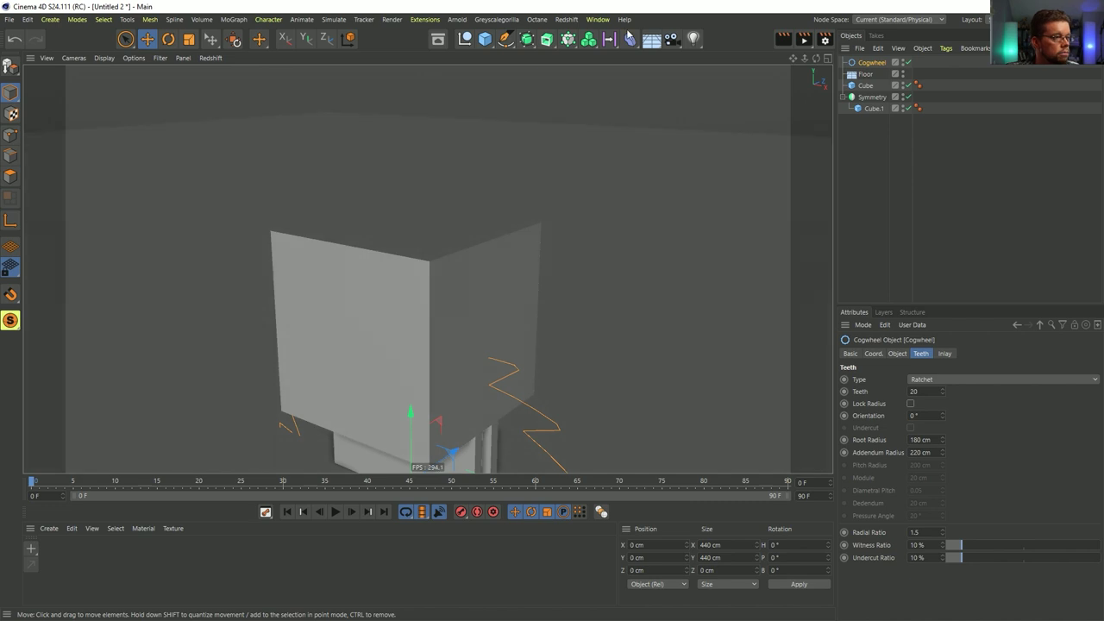
- Extrude the cogwheel spline in the Z direction with an offset of 5 cm
left_click(548, 47, "alt")
left_click_drag(616, 287, 455, 251, "alt")
middle_click_drag(456, 250, 520, 286, "alt")
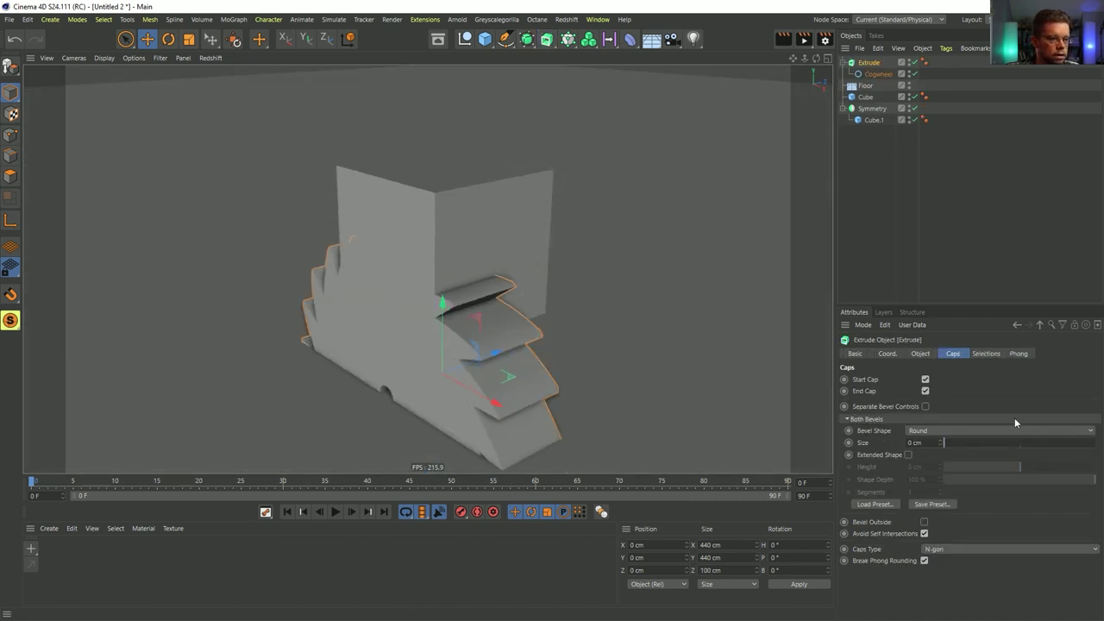
left_click(918, 354)
left_click(936, 379)
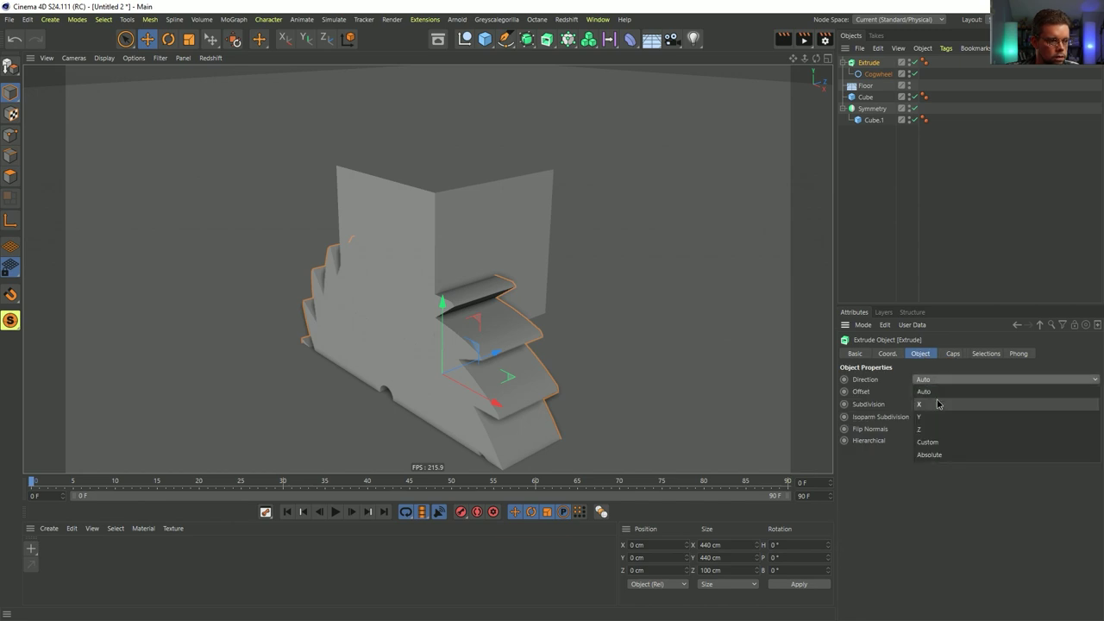
left_click(936, 434)
left_click(927, 390)
type("5")
key("Return")
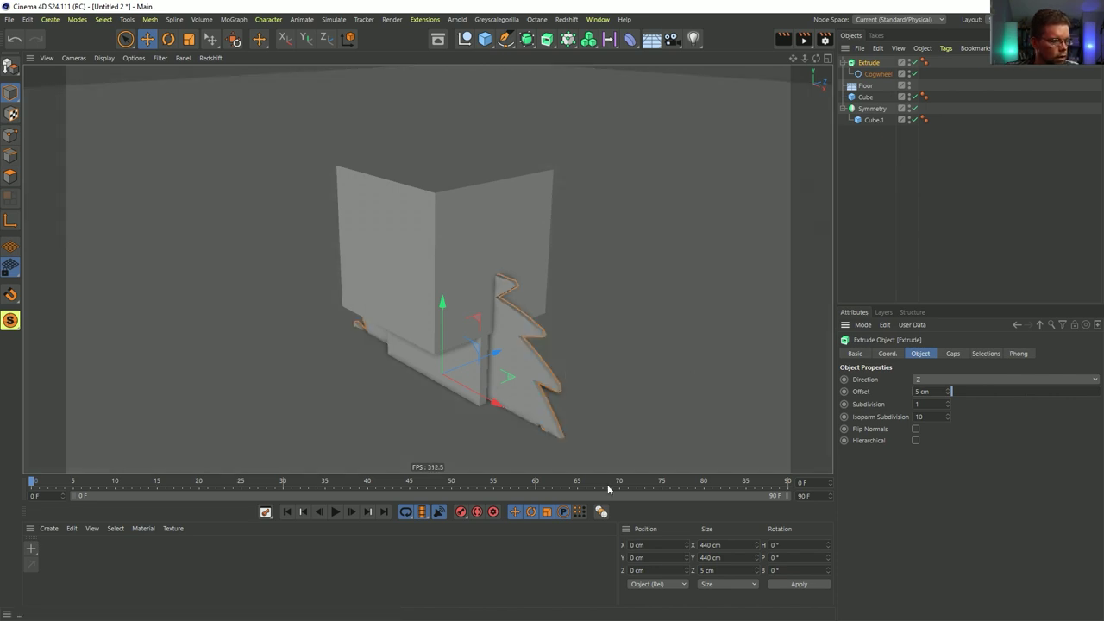
- Centre the blade's thickness by setting the cogwheel spline's Z position to -2.5 cm inside the Extrude
left_click_drag(496, 354, 490, 357)
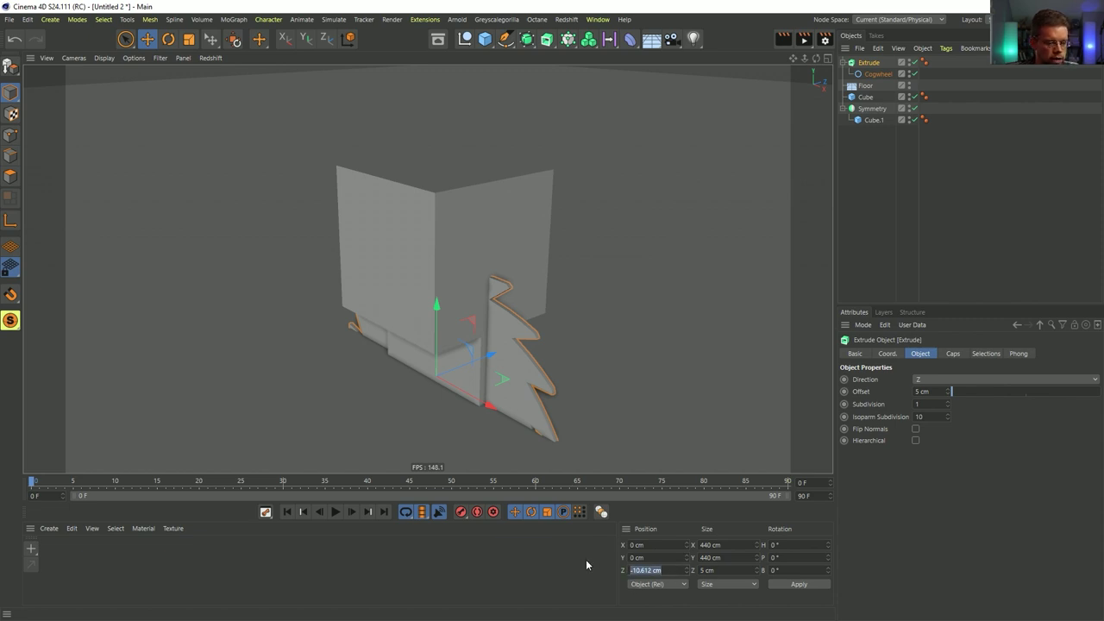
left_click(878, 73)
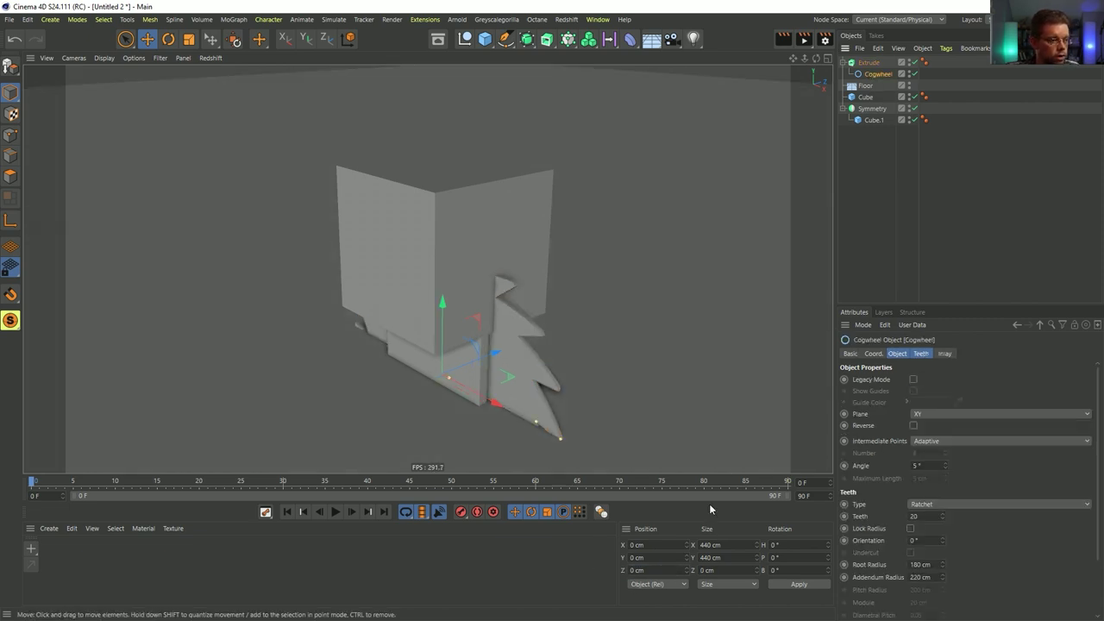
left_click(647, 571)
type("-2.5")
key("Return")
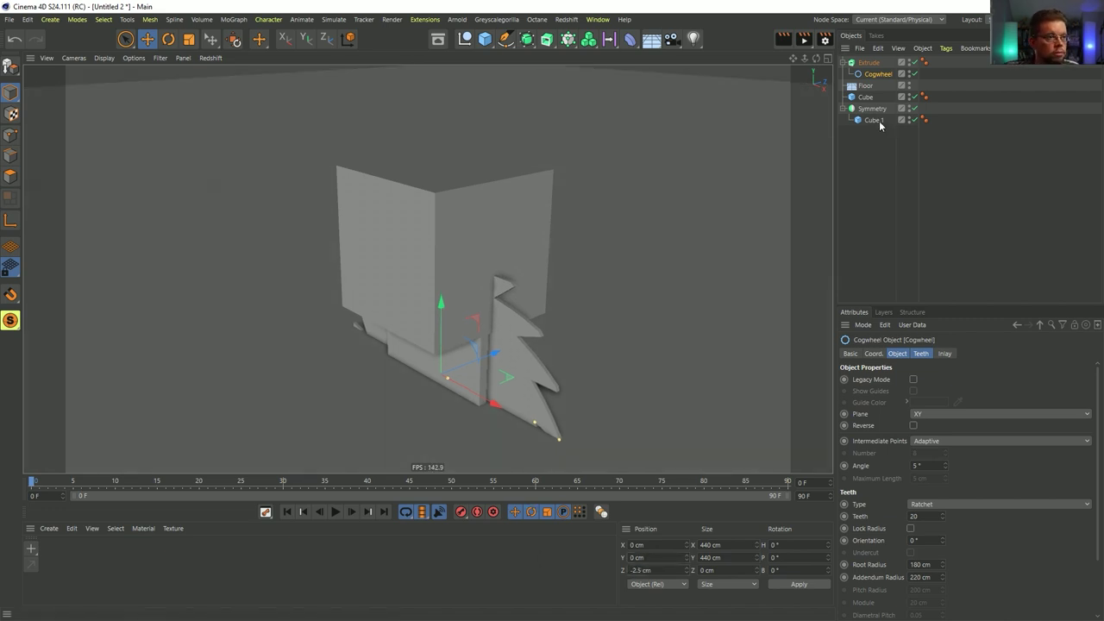
- Group the extruded blade under a null and name it Saw
left_click(868, 63)
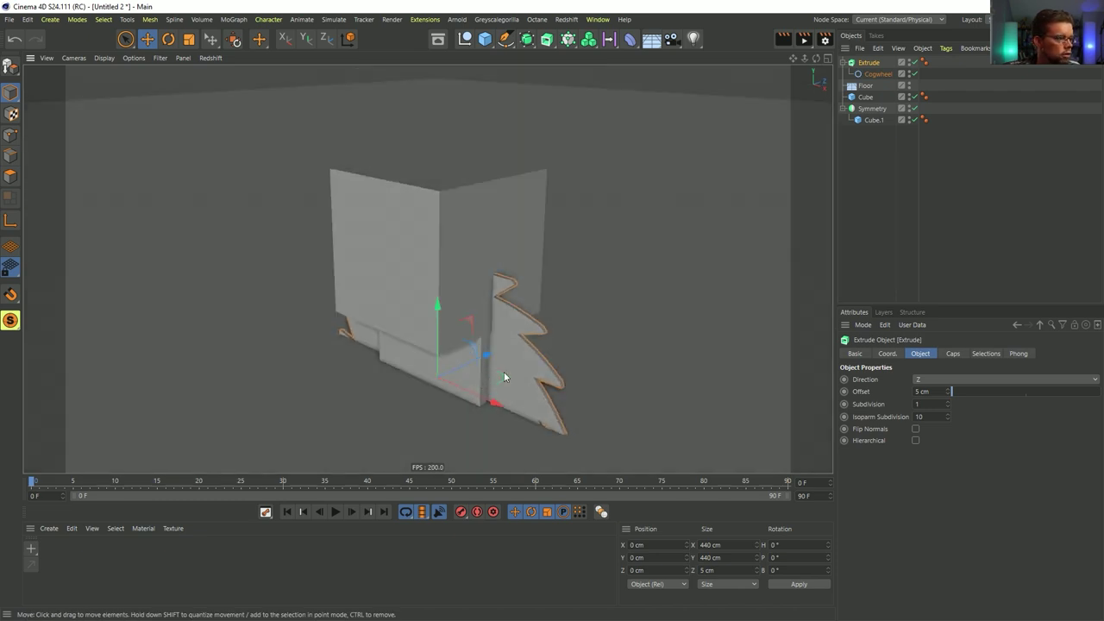
key("alt+g")
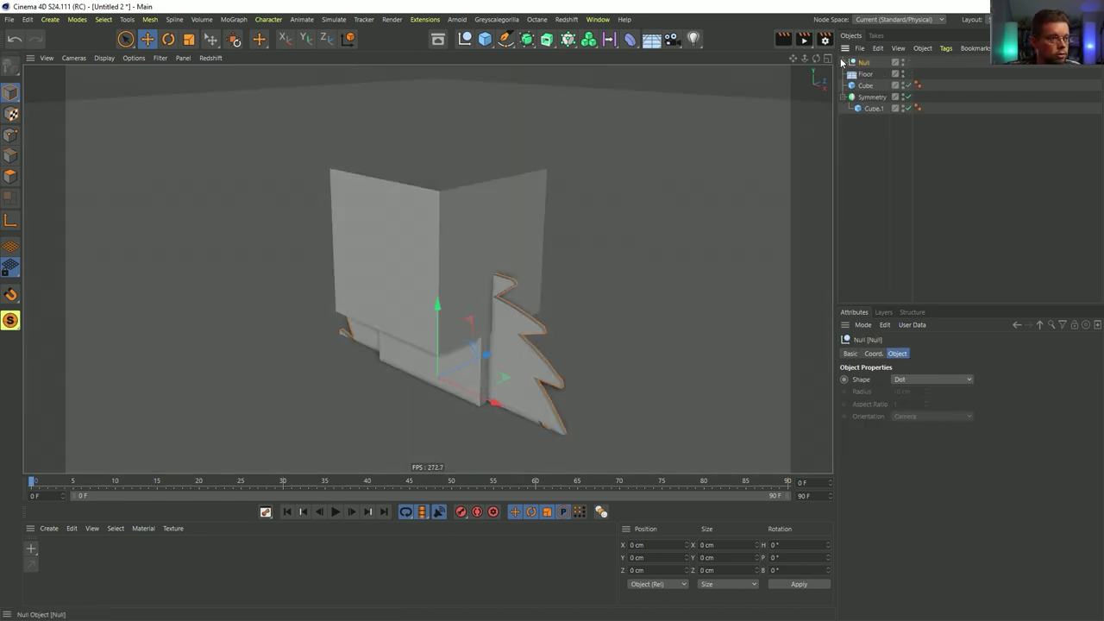
double_click(866, 63)
type("Saw")
key("Return")
- Move the Saw null beside the cube, to about 363 cm in X and 232 cm in Y
mouse_move(440, 309)
left_mouse_down()
mouse_move(452, 94)
mouse_move(457, 158)
left_mouse_up()
mouse_move(537, 320)
left_mouse_down("alt")
mouse_move(486, 304)
mouse_move(577, 330)
mouse_move(498, 235)
mouse_move(625, 257)
mouse_move(779, 249)
mouse_move(803, 259)
left_mouse_up("alt")
left_click_drag(500, 261, 200, 237)
left_click_drag(241, 269, 393, 276, "alt")
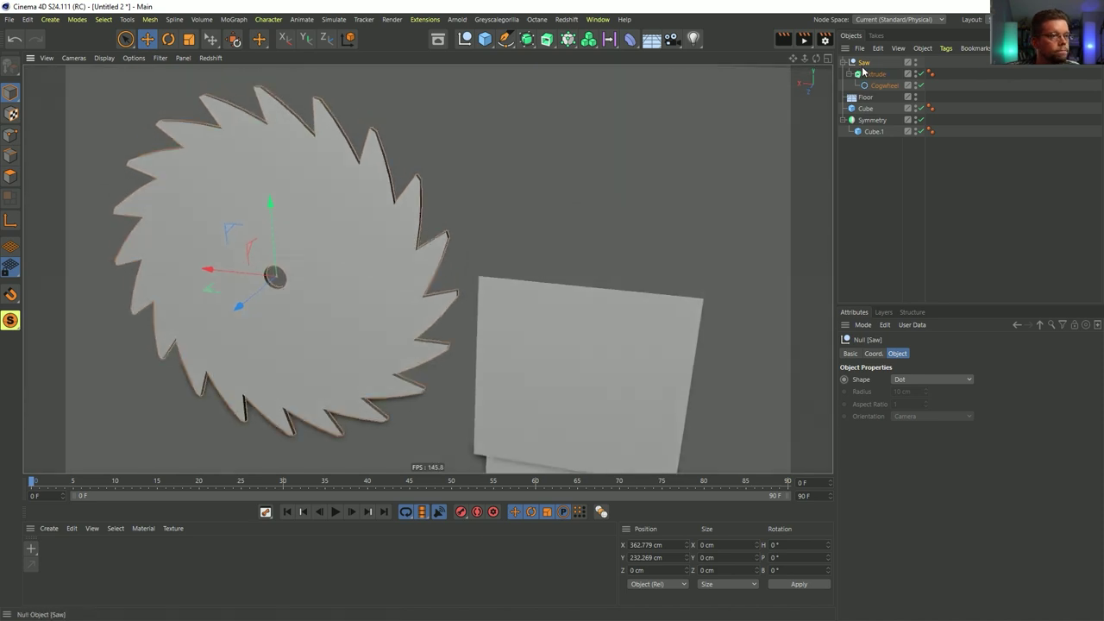
- Put the Saw null in a Grid Array Cloner with a count of 1 × 1 × 1
left_click(561, 49, "alt")
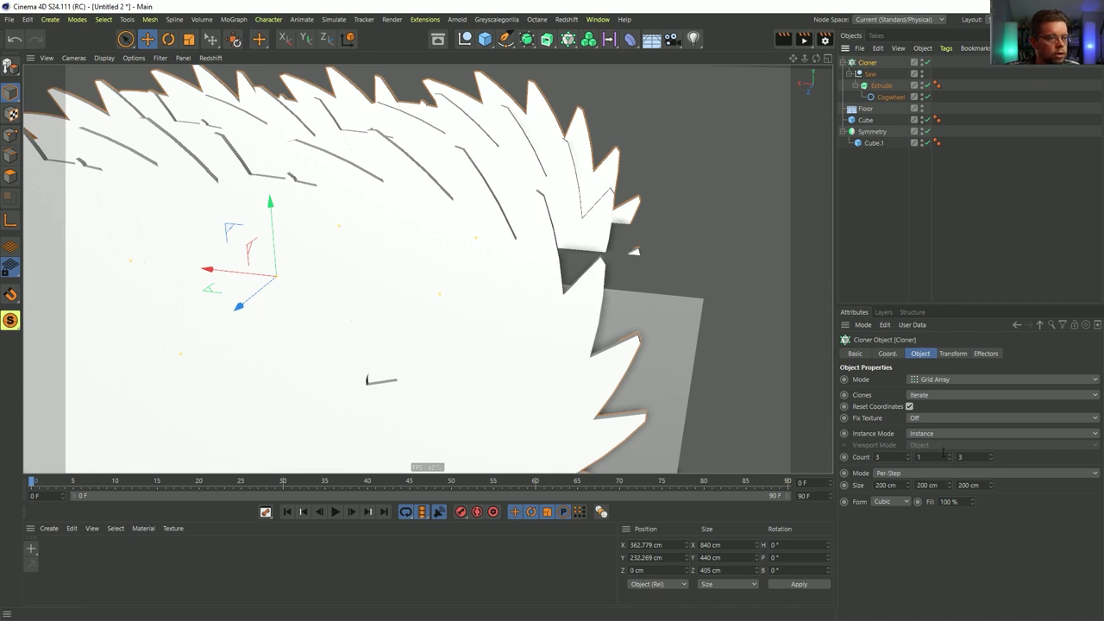
key("Return")
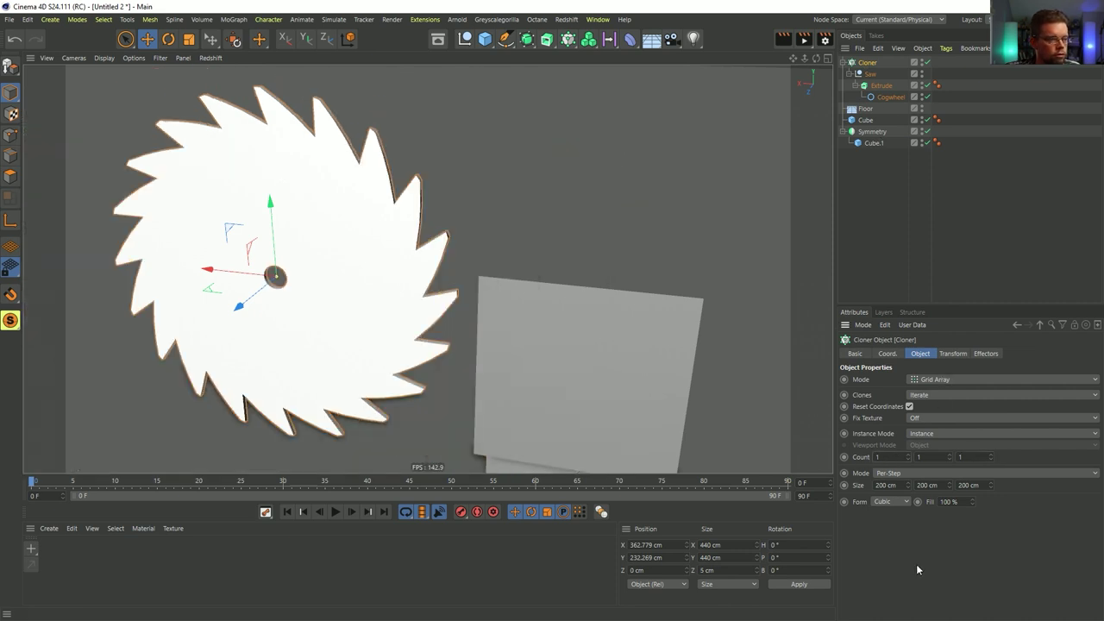
- Add a Plain effector to the cloner, turning its position effect off and its rotation effect on
left_click(574, 44)
left_click(756, 58)
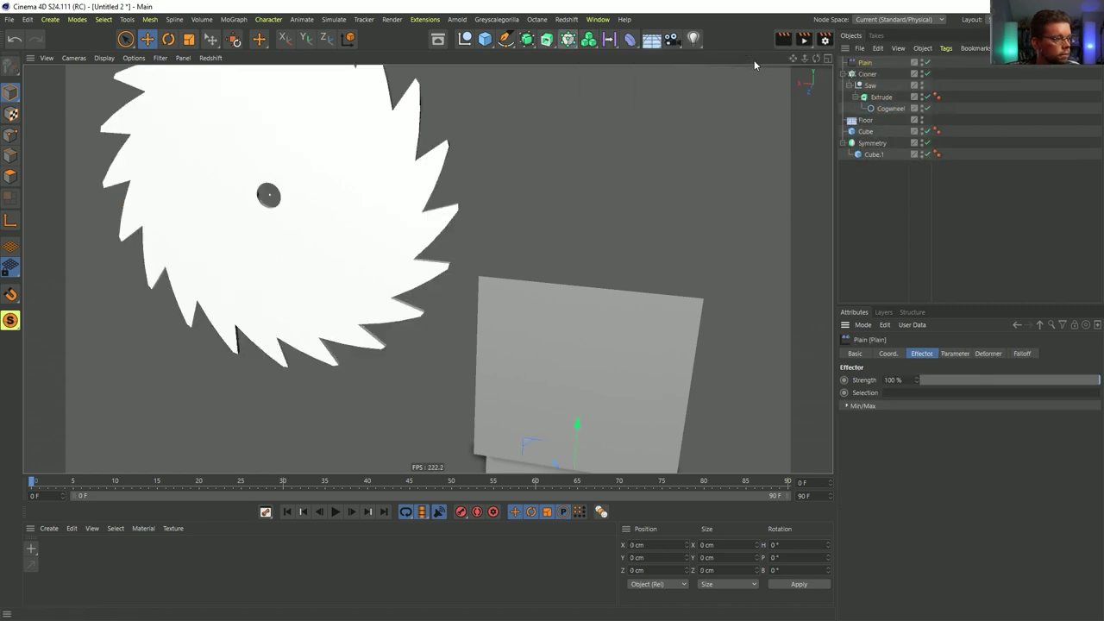
left_click(956, 353)
left_click(886, 403)
left_click(992, 403)
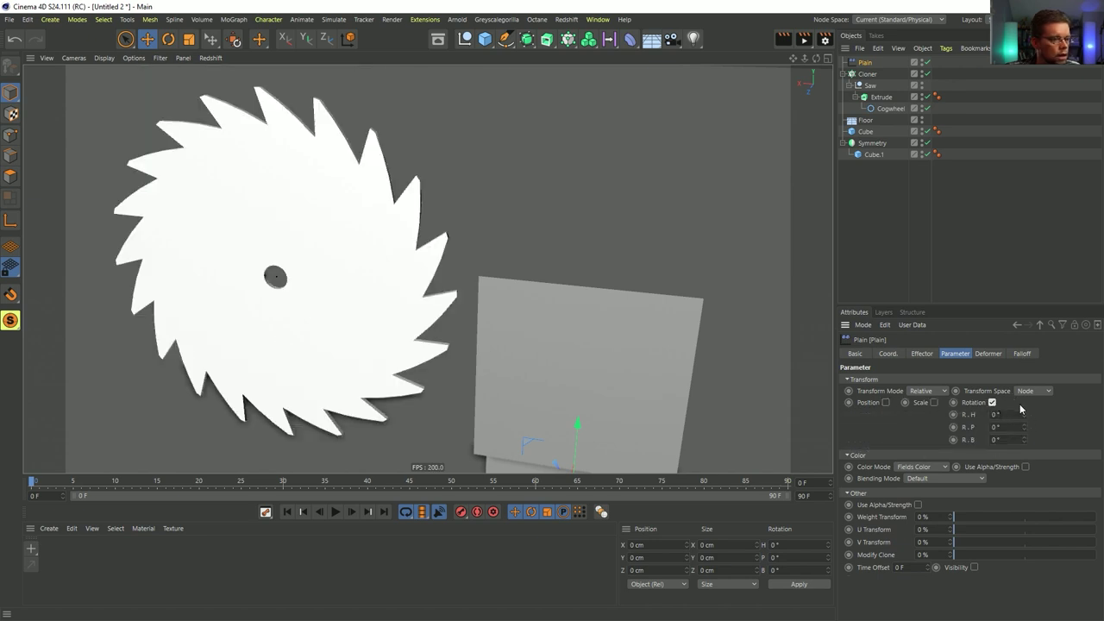
- Set the Plain effector's bank rotation (R.B) to 90°
mouse_move(1024, 427)
left_mouse_down()
mouse_move(1023, 401)
mouse_move(1024, 438)
mouse_move(1023, 393)
mouse_move(1024, 423)
left_mouse_up()
key("ctrl+z")
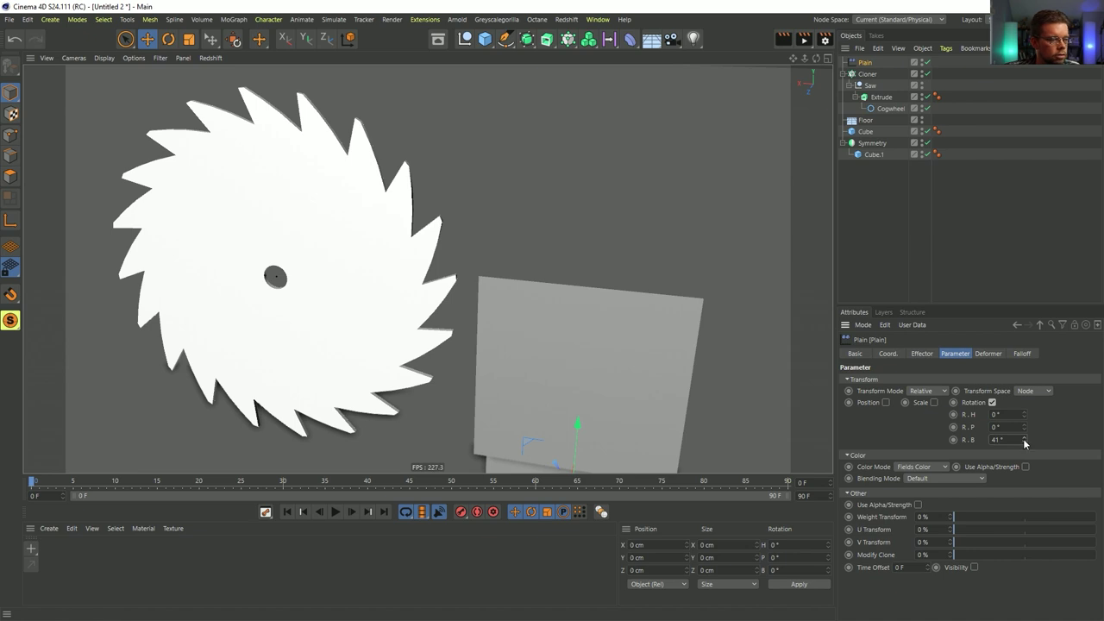
left_click_drag(608, 308, 733, 397, "alt")
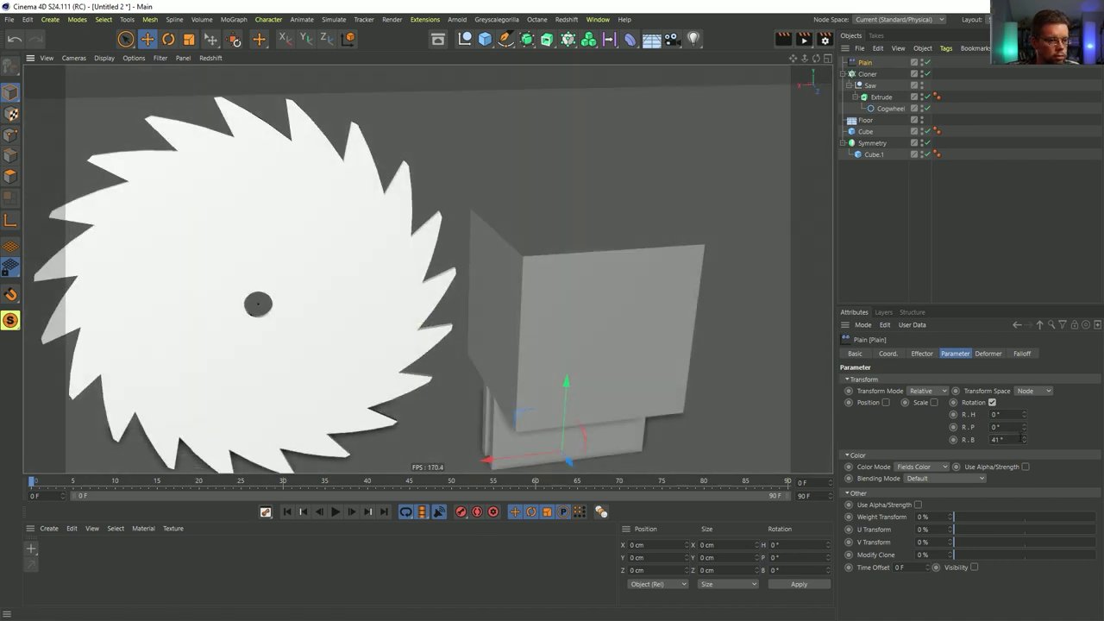
left_click_drag(1024, 439, 1012, 438)
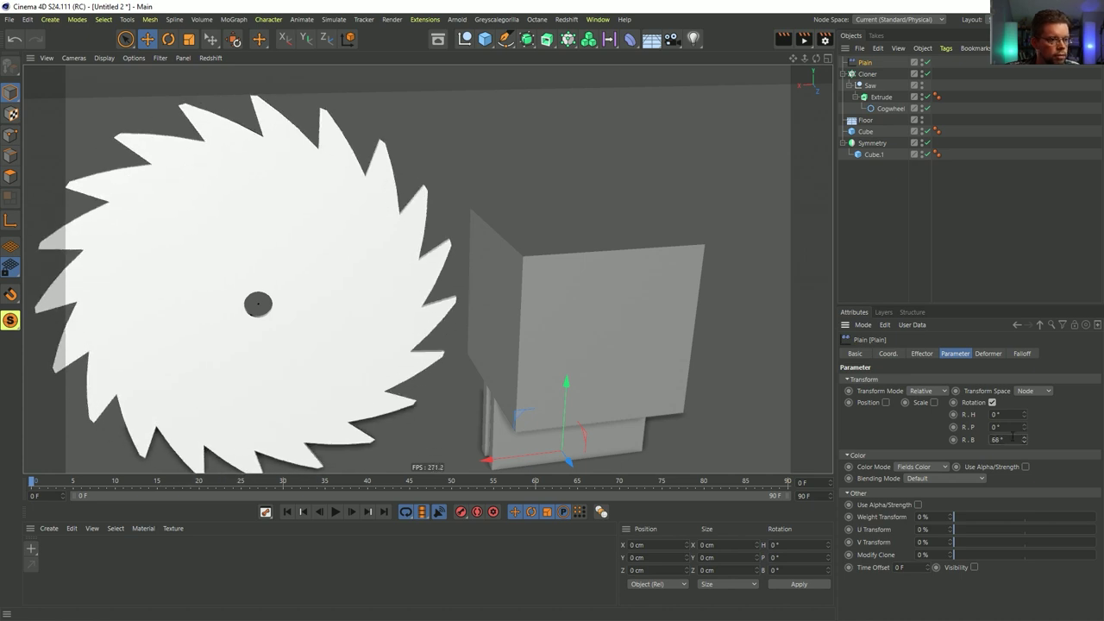
type("90")
key("Return")
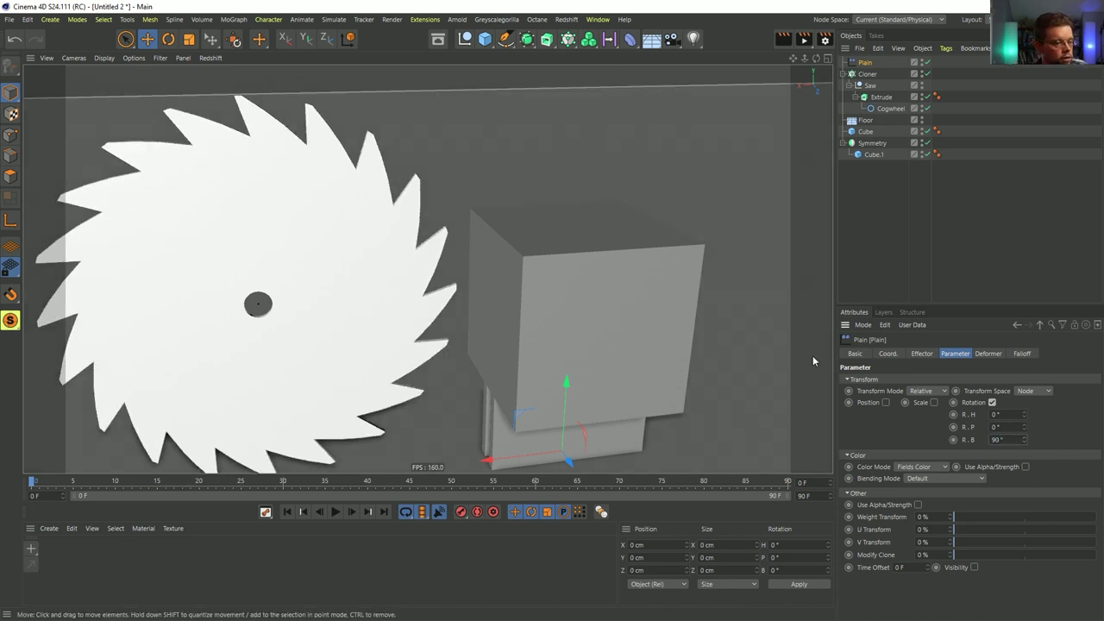
- Add a Time field to the Plain effector's falloff
left_click(1033, 353)
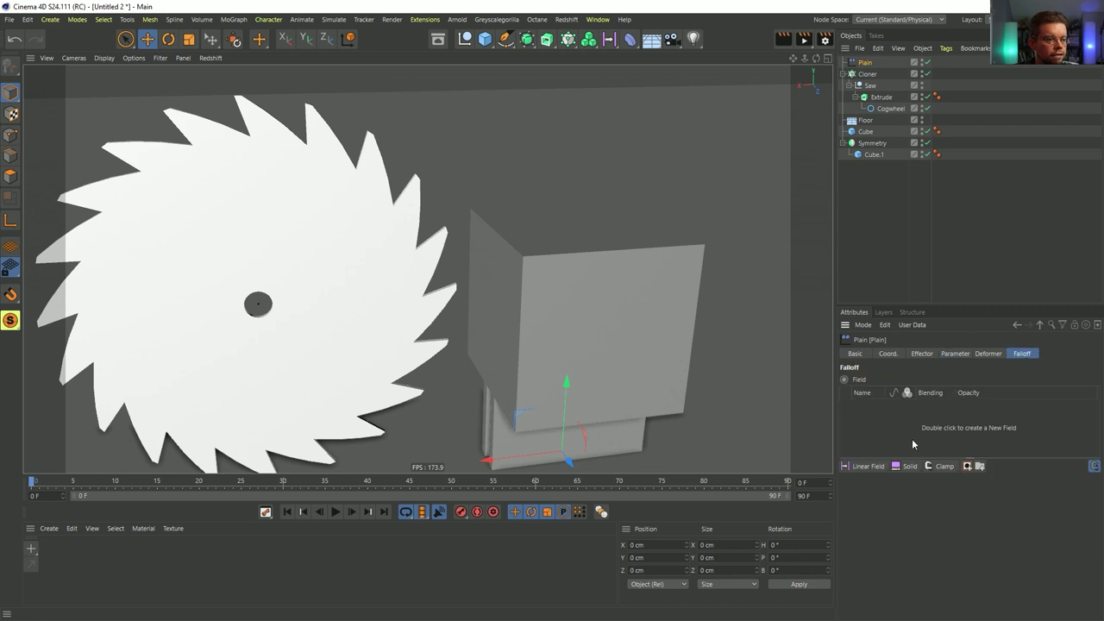
left_click(937, 467)
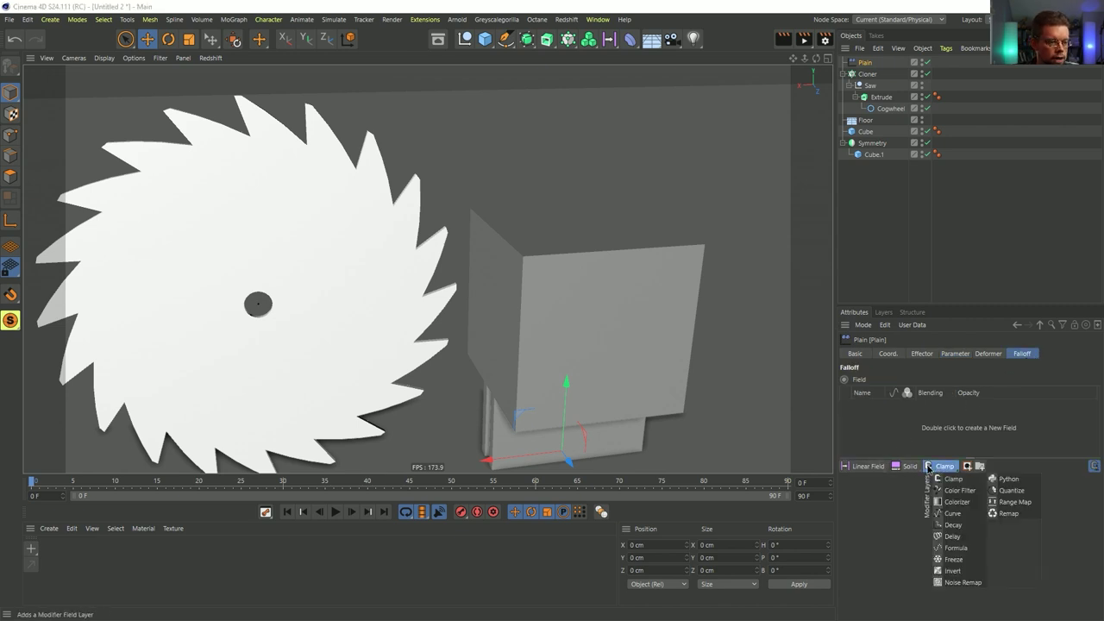
left_click(911, 466)
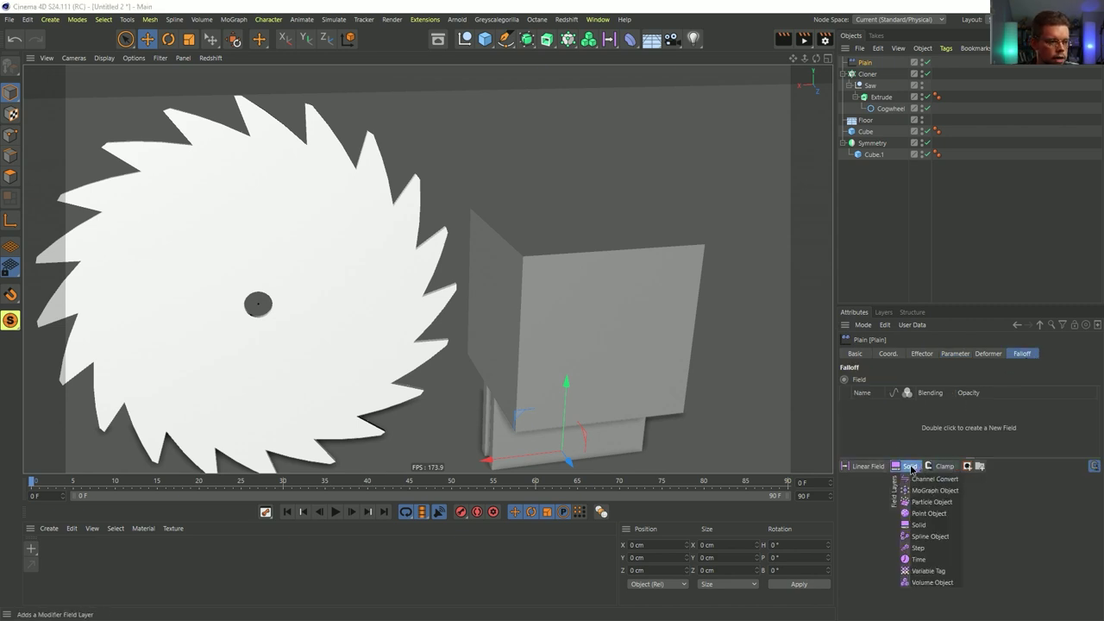
left_click(928, 559)
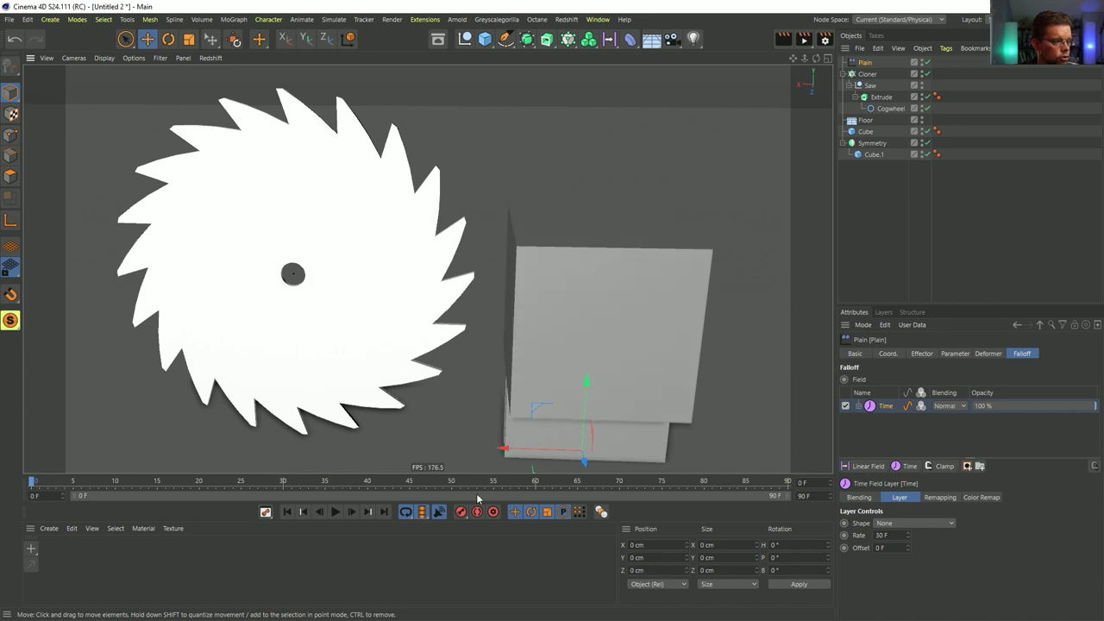
- Play the animation and speed up the blade's spin by setting the Time field's rate to 19 F
left_click(335, 512)
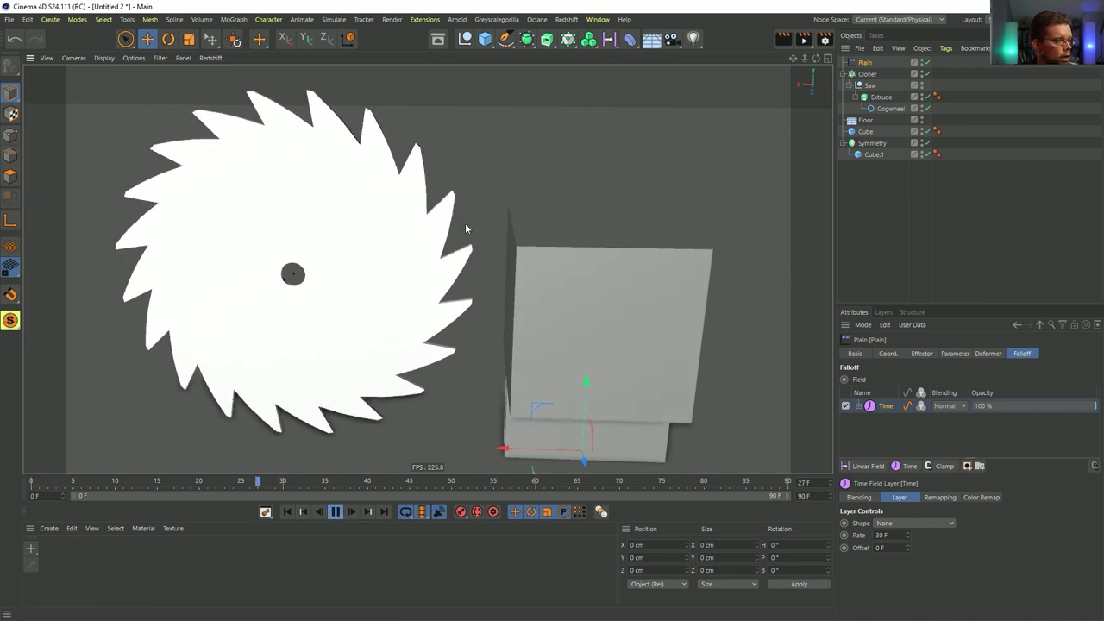
left_click_drag(890, 535, 824, 544)
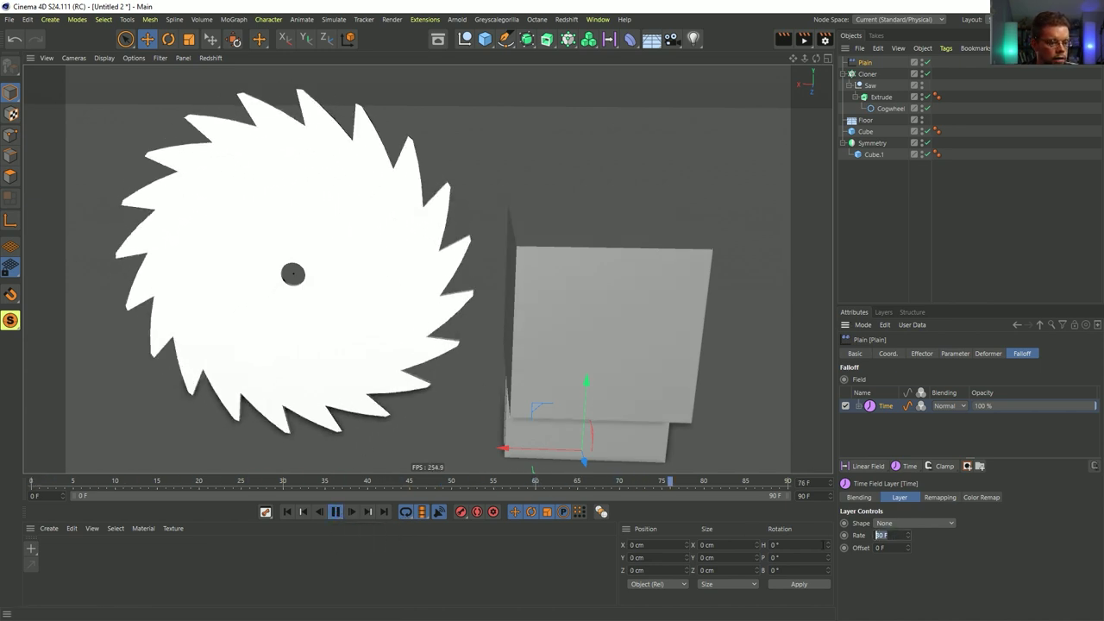
type("90")
key("Return")
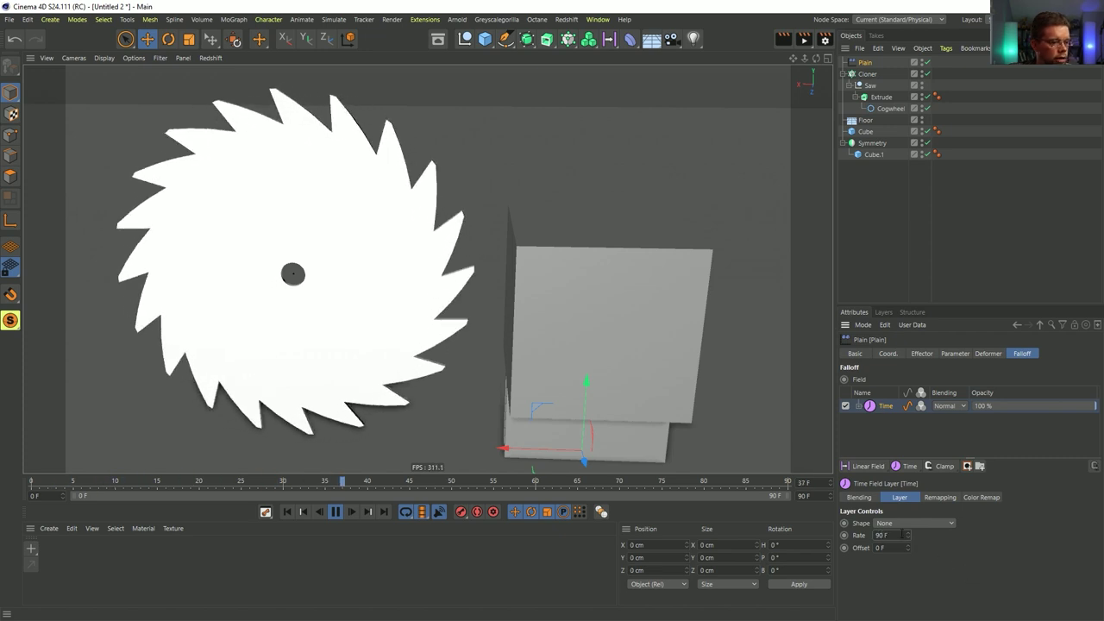
mouse_move(908, 538)
left_mouse_down()
mouse_move(908, 565)
mouse_move(908, 543)
left_mouse_up()
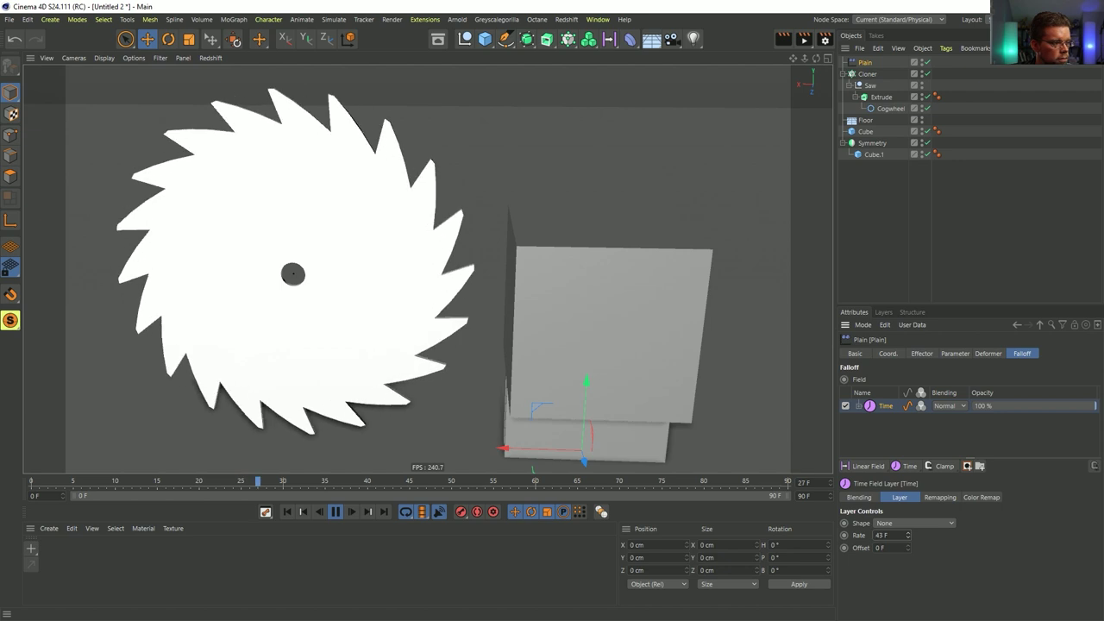
left_click_drag(907, 534, 910, 538)
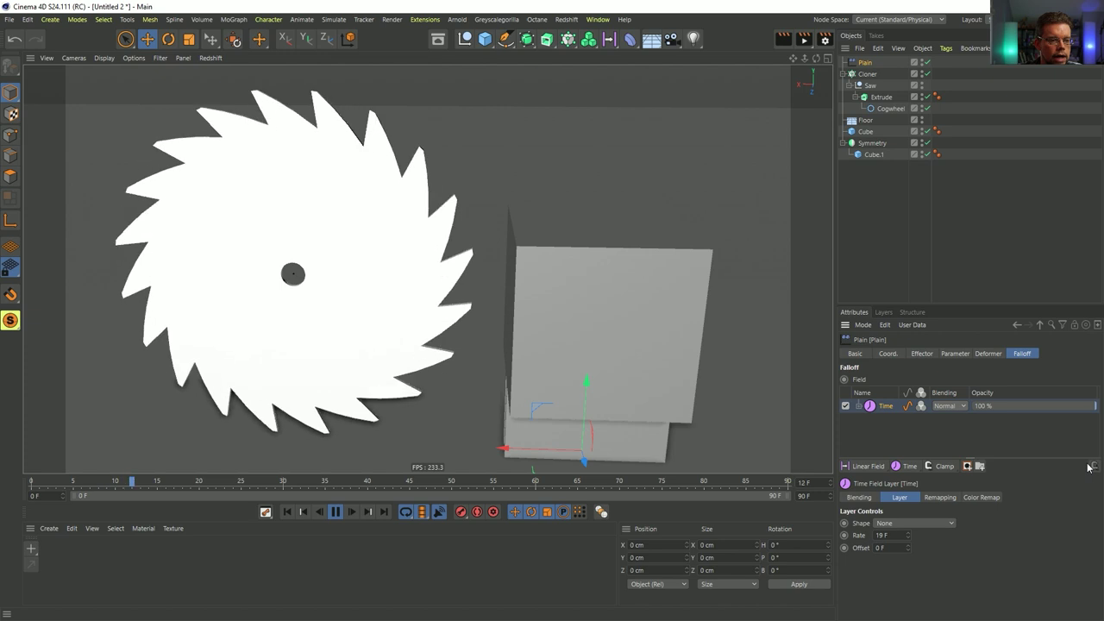
- Extend the project's end time to 999 frames
double_click(814, 496)
type("999")
key("Return")
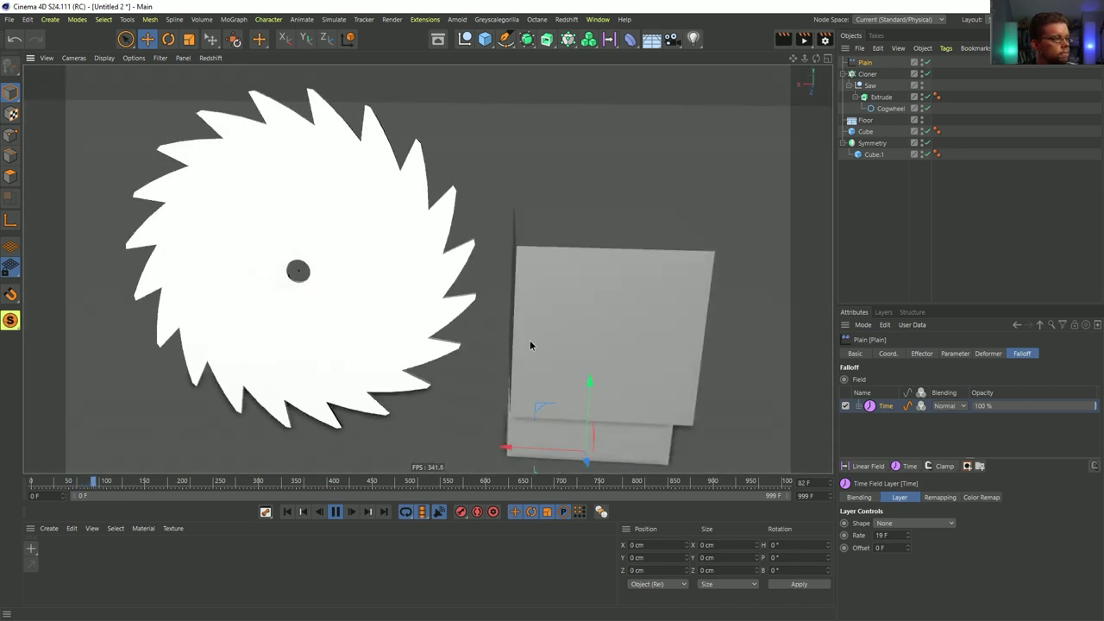
- Disable the Cloner, nest the Plain effector under the Saw null and set its deformation to Object
scroll(532, 345, "down", 3)
left_click_drag(535, 347, 541, 323, "alt")
middle_click_drag(541, 323, 557, 314, "alt")
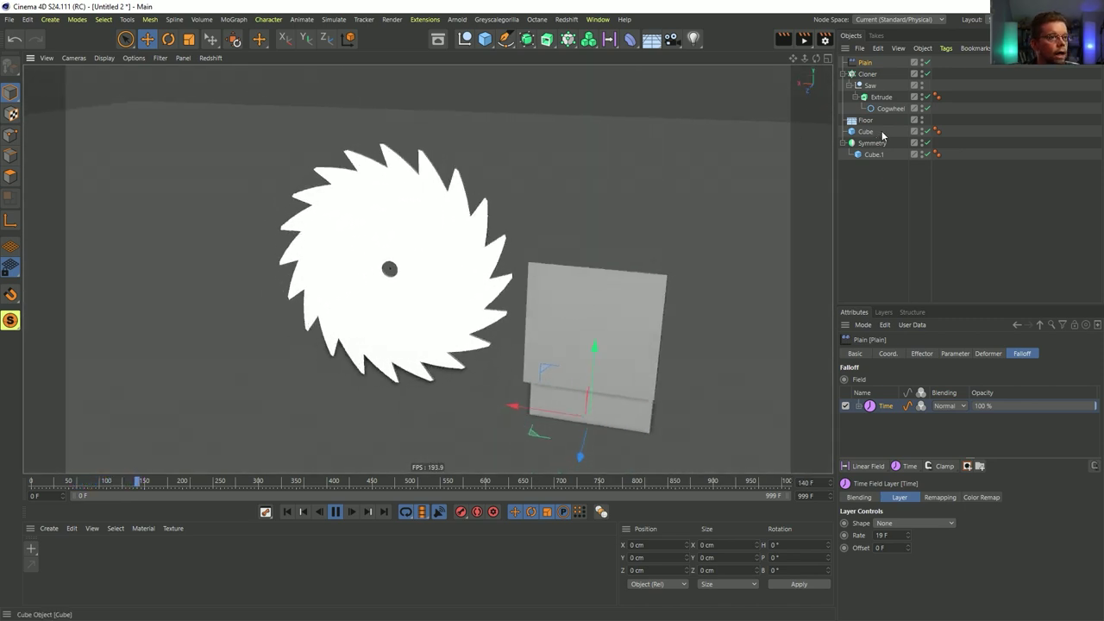
left_click_drag(877, 98, 885, 85)
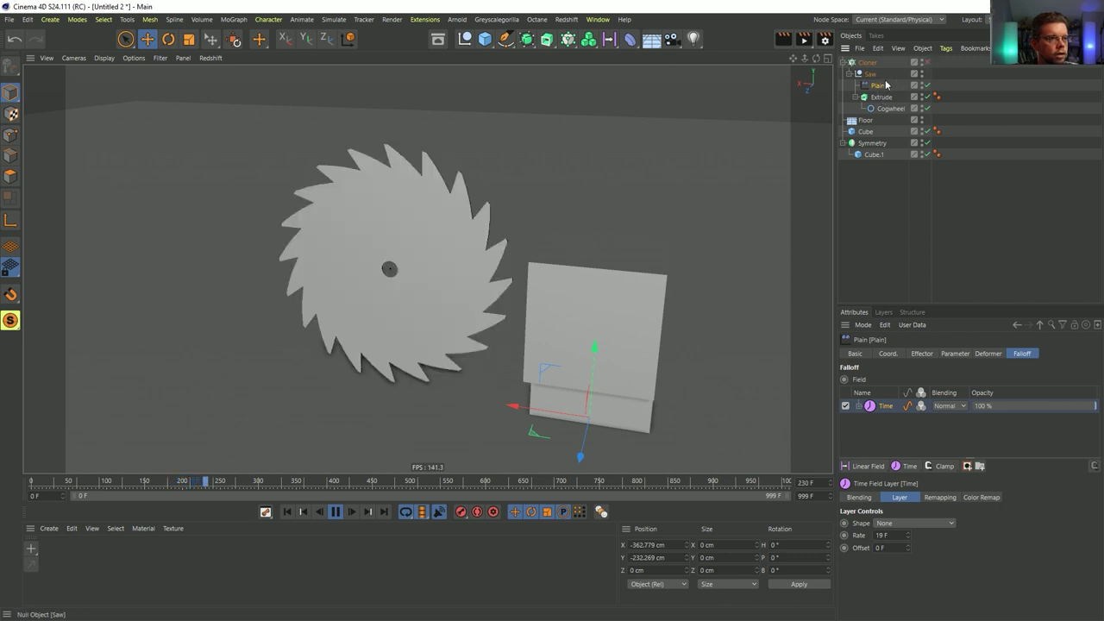
left_click(987, 353)
left_click(905, 404)
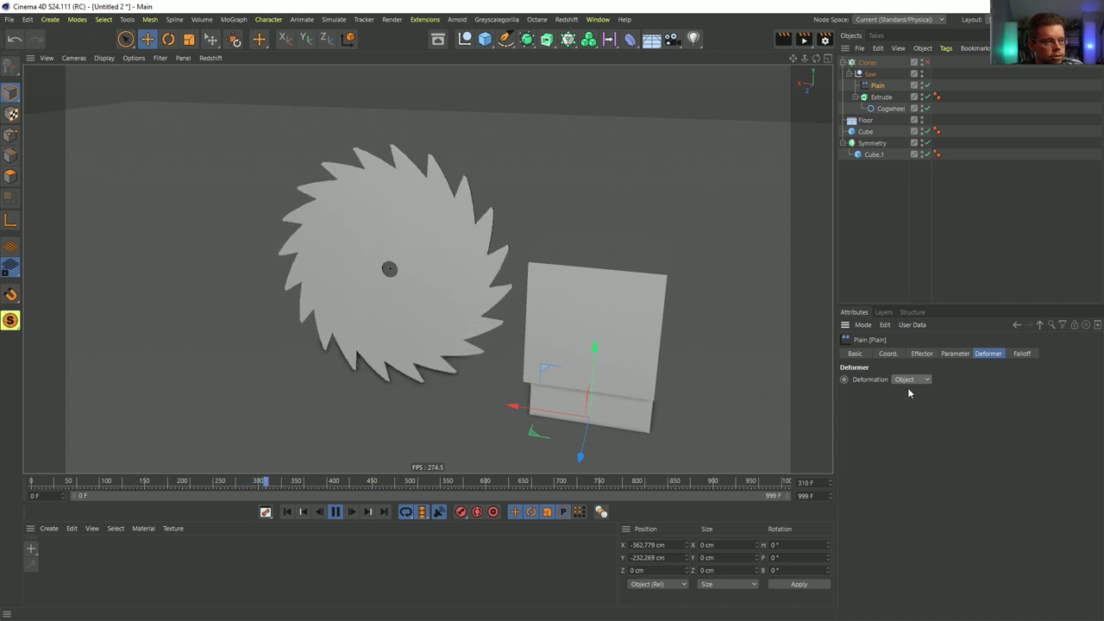
- Take the Saw null out of the Cloner and delete the Cloner
left_click_drag(869, 60, 869, 58)
left_click(868, 109)
key("Delete")
left_click(864, 63)
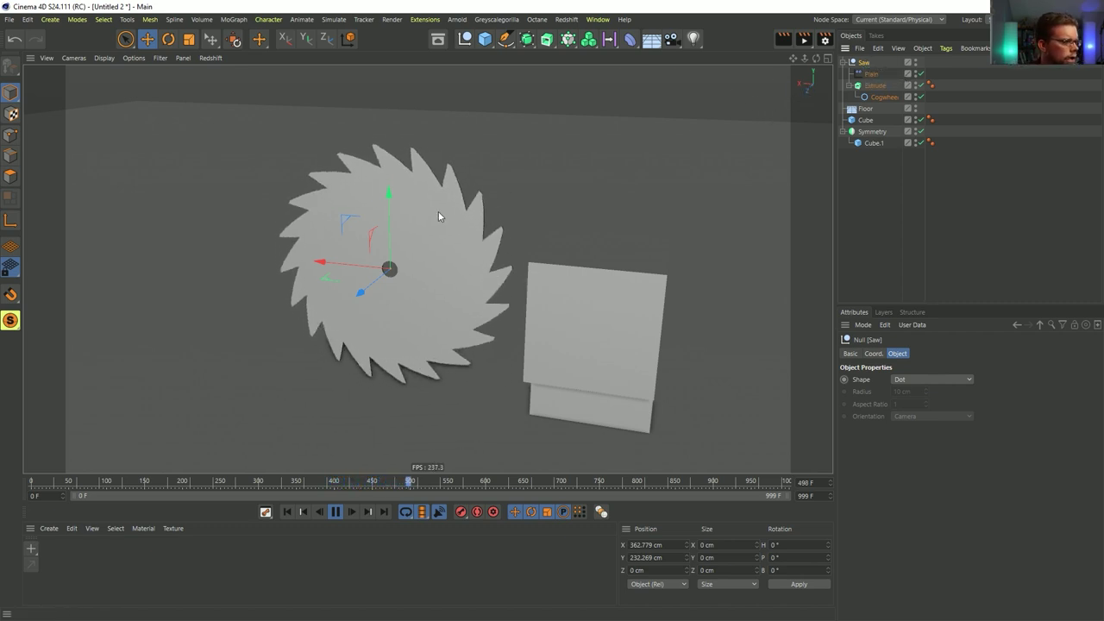
- Add a cylinder through the blade's center, oriented along -Z, with a radius of about 13.8 cm and a height of about 79.6 cm
left_click_drag(387, 239, 368, 267, "alt")
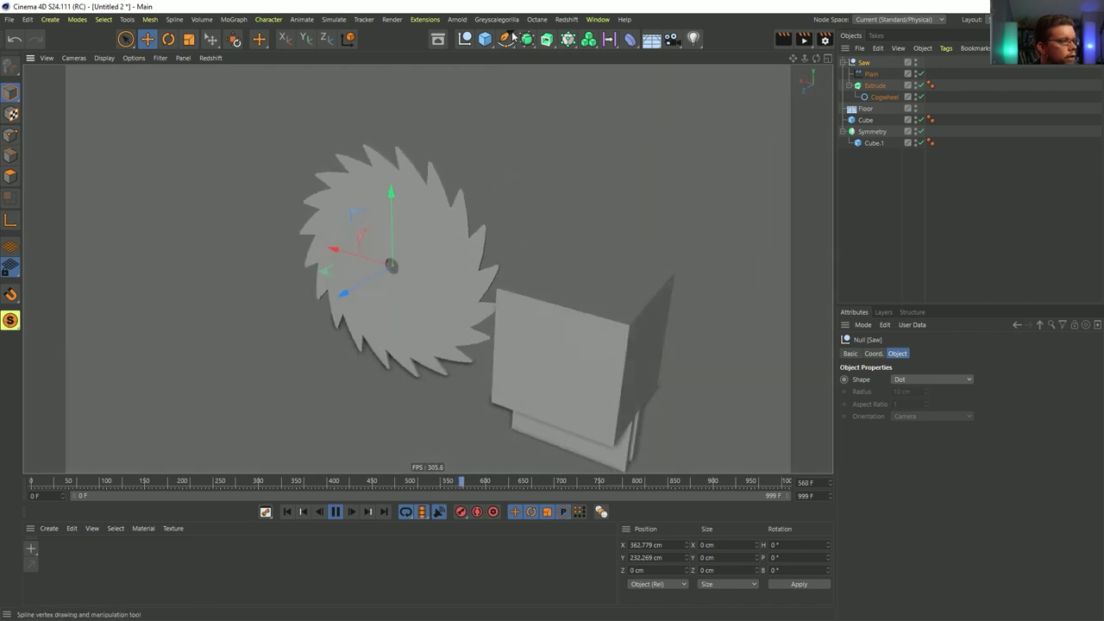
left_click(485, 38)
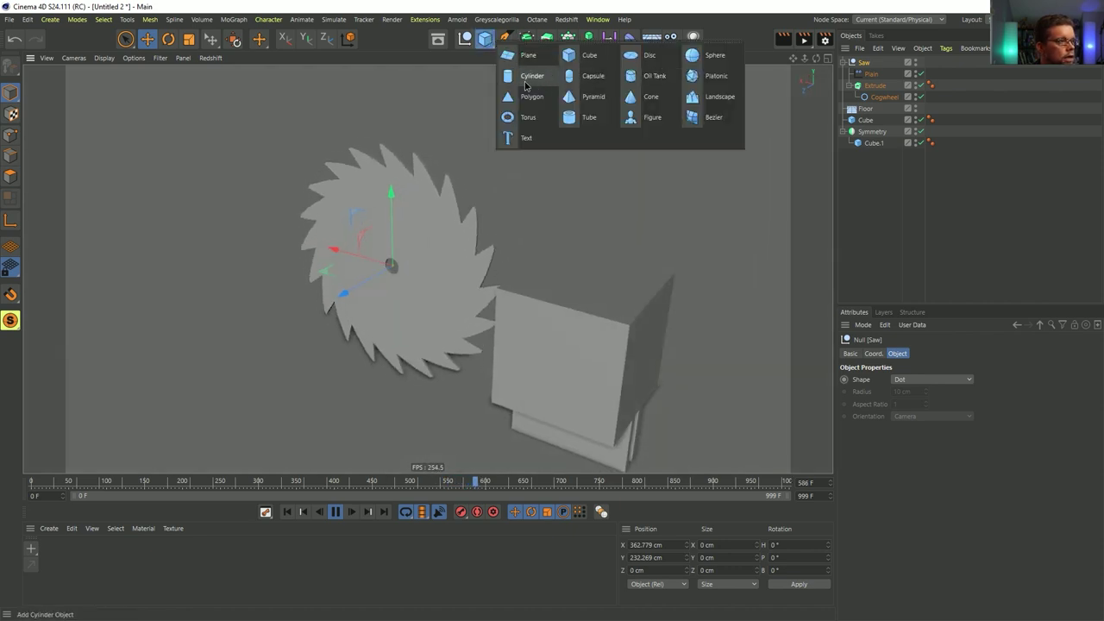
left_click(526, 82)
scroll(932, 431, "down", 3)
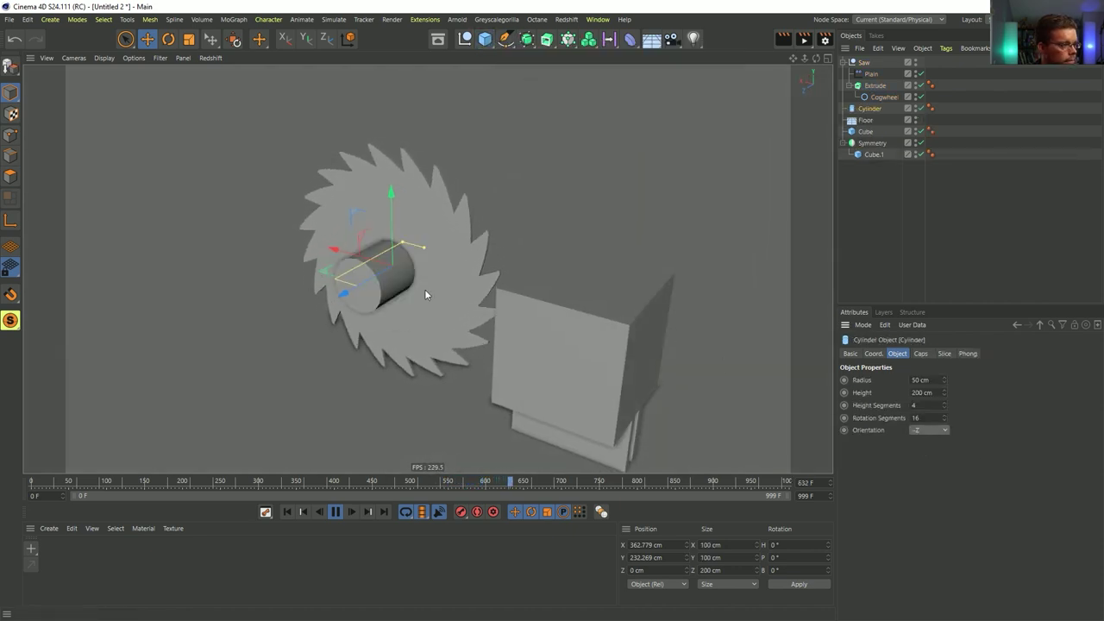
mouse_move(424, 252)
left_mouse_down()
mouse_move(407, 241)
mouse_move(419, 244)
left_mouse_up()
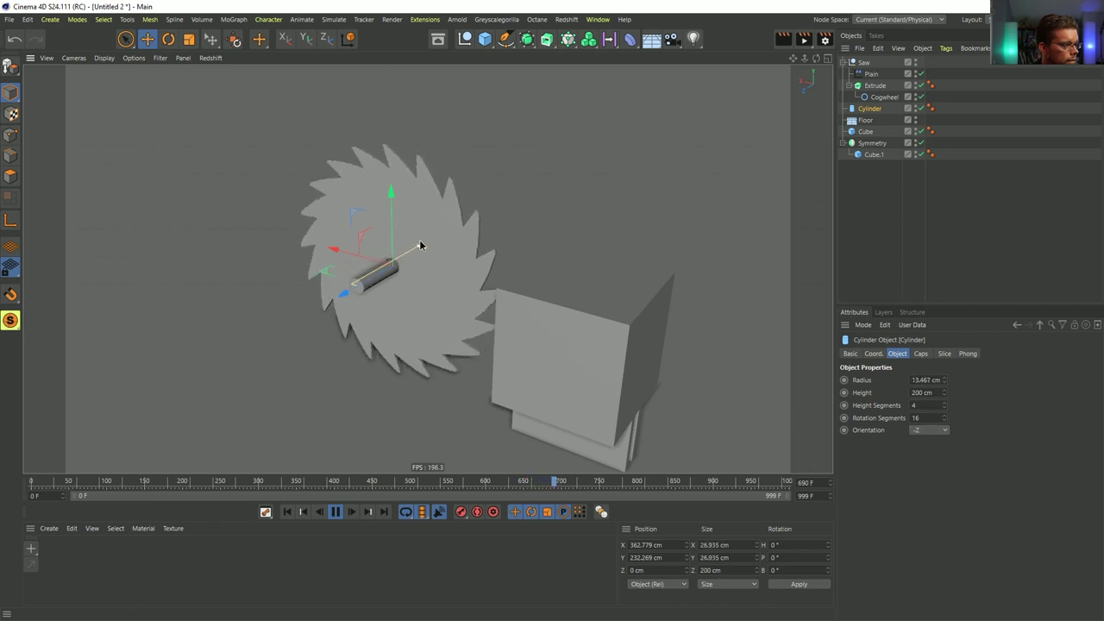
left_click_drag(415, 257, 402, 261)
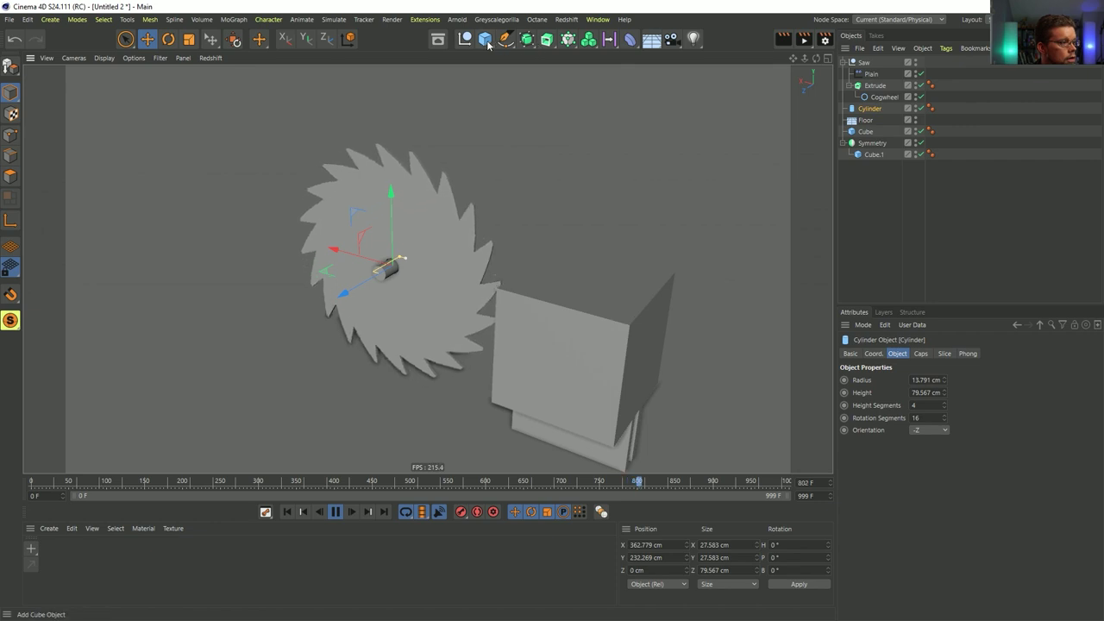
- Duplicate the axle cylinder, orient the copy along +Y and stretch it to a height of about 543.5 cm
left_click_drag(876, 111, 874, 114)
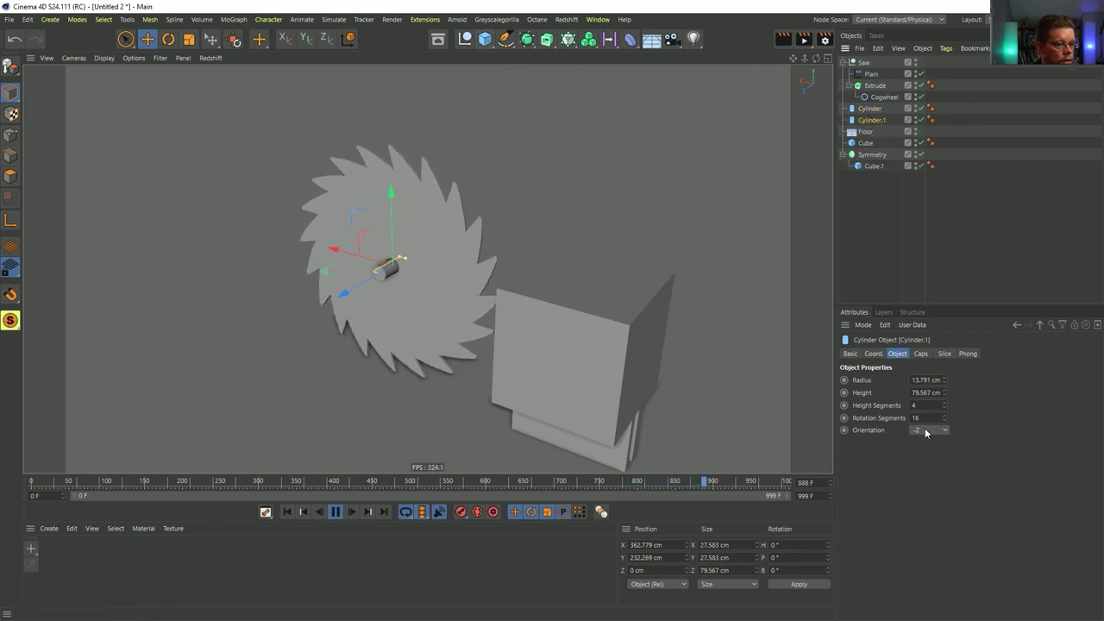
left_click(919, 467)
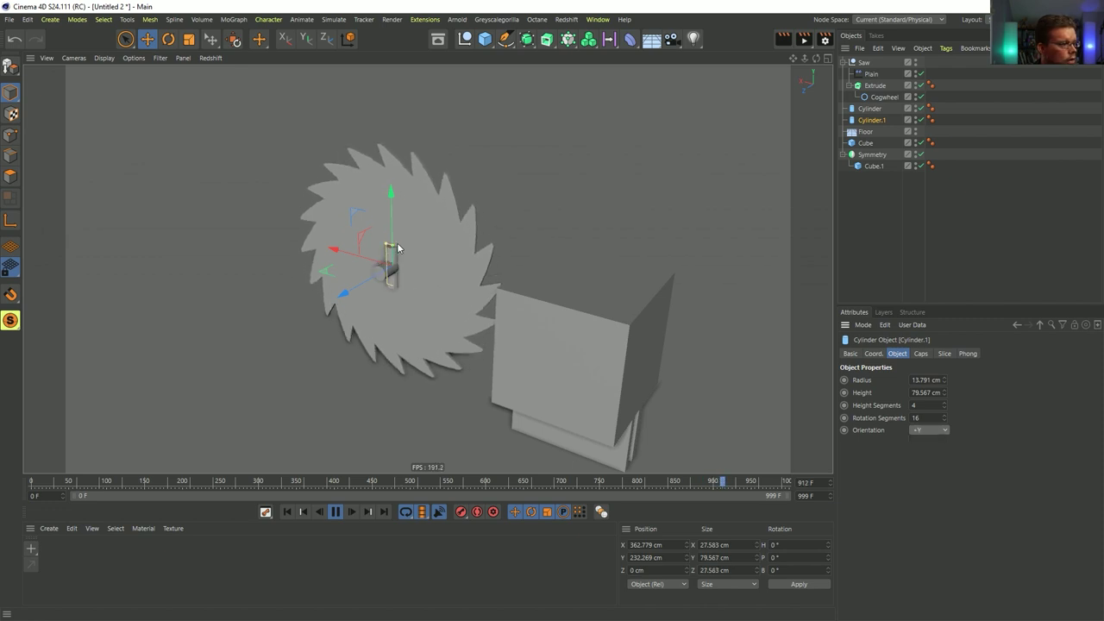
left_click_drag(396, 247, 376, 165)
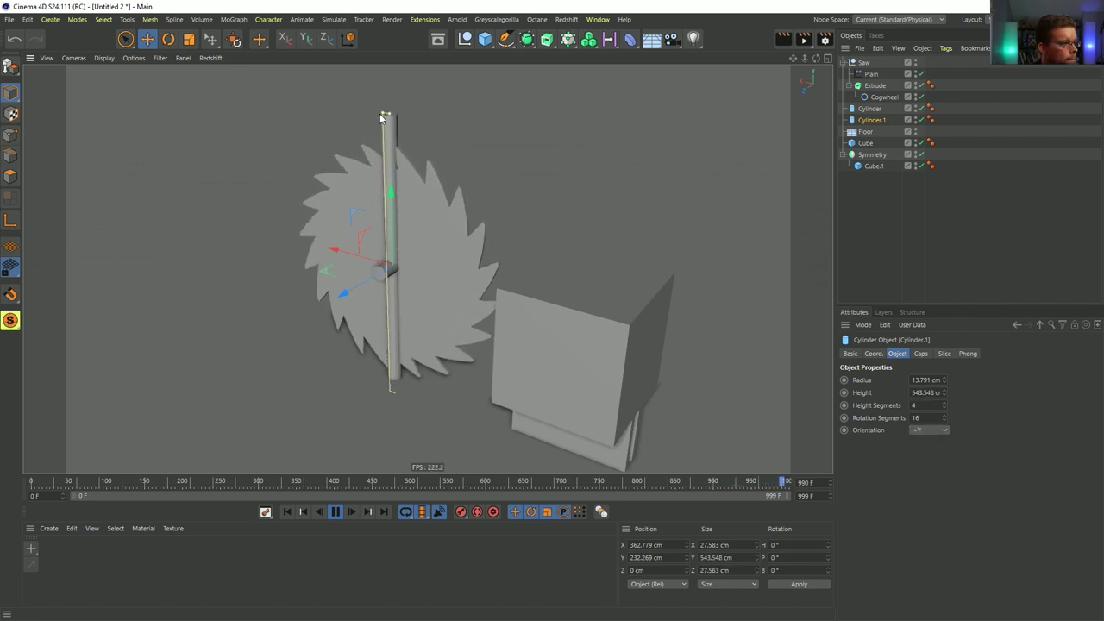
- Put the vertical cylinder in a Symmetry, offset it about 24 cm along Z and mirror it across the XY plane
left_click(534, 41)
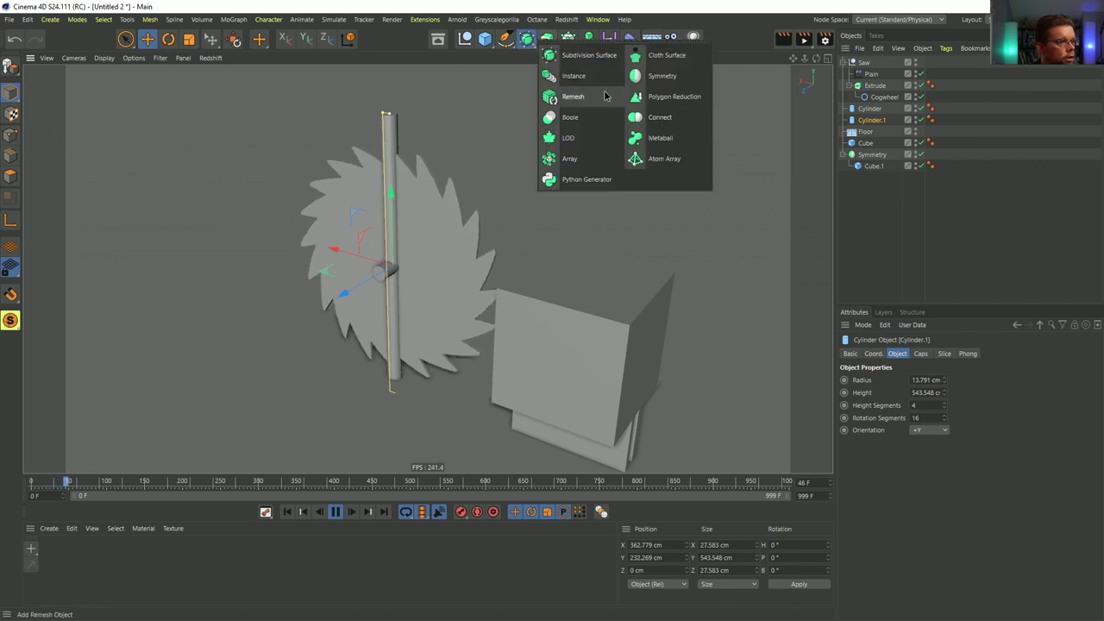
left_click(654, 77)
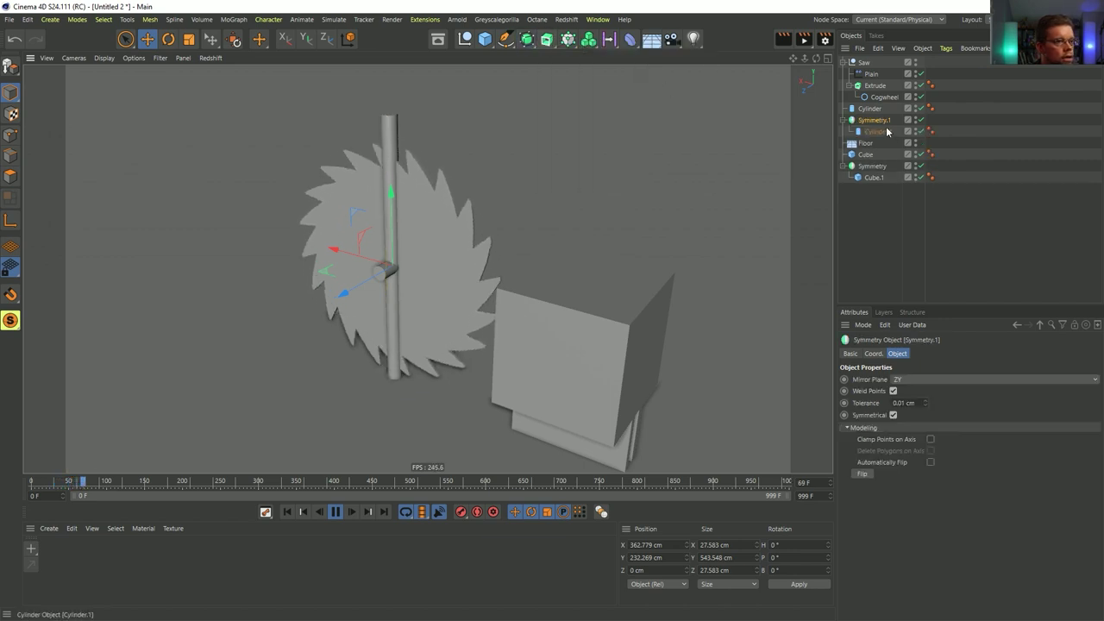
left_click_drag(358, 295, 340, 300)
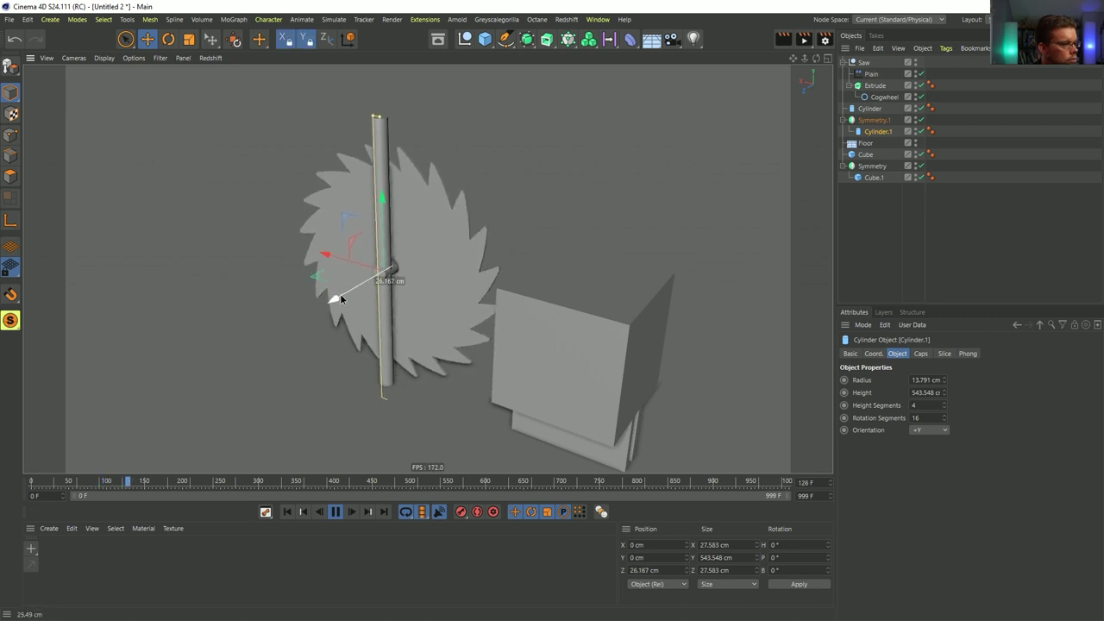
left_click(874, 120)
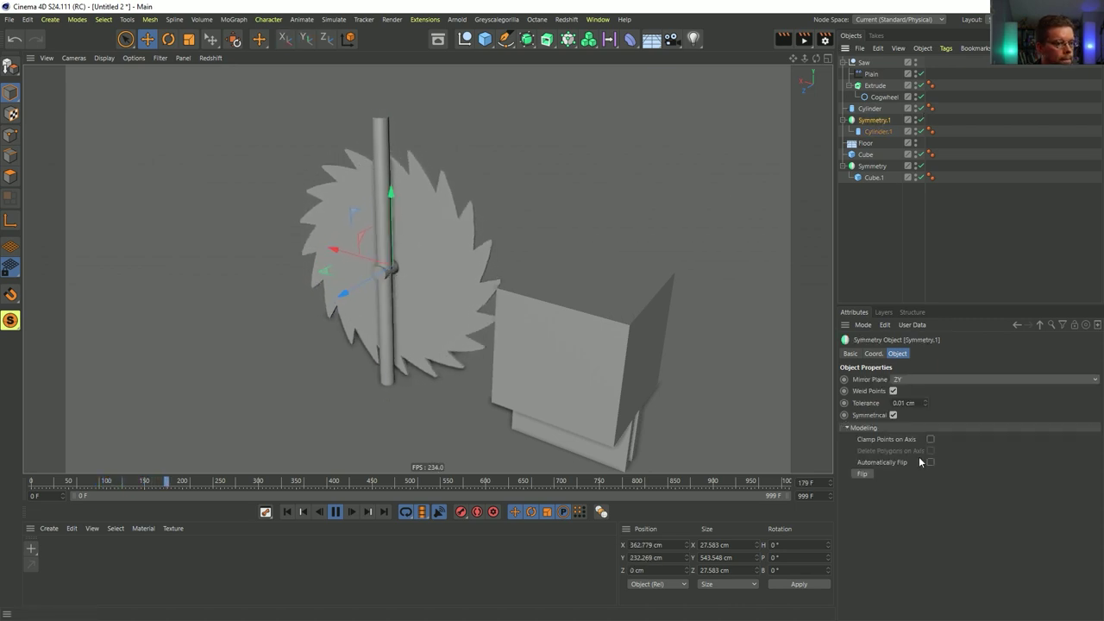
scroll(929, 379, "up", 1)
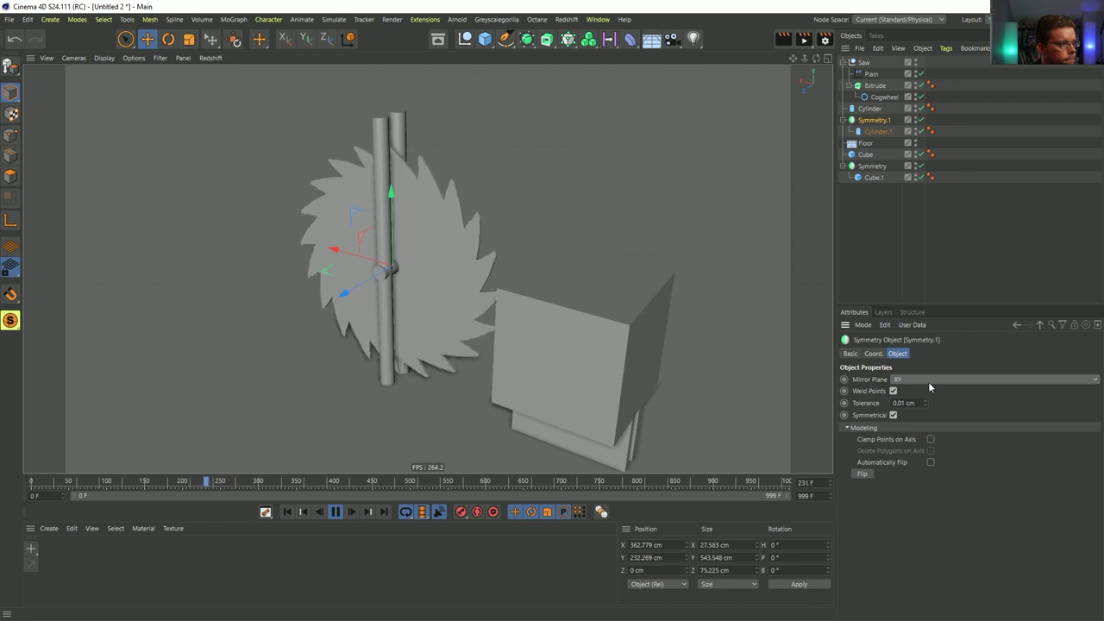
- Raise the mirrored vertical cylinder about 230 cm in Y so its lower end meets the axle
left_click_drag(554, 266, 508, 278, "alt")
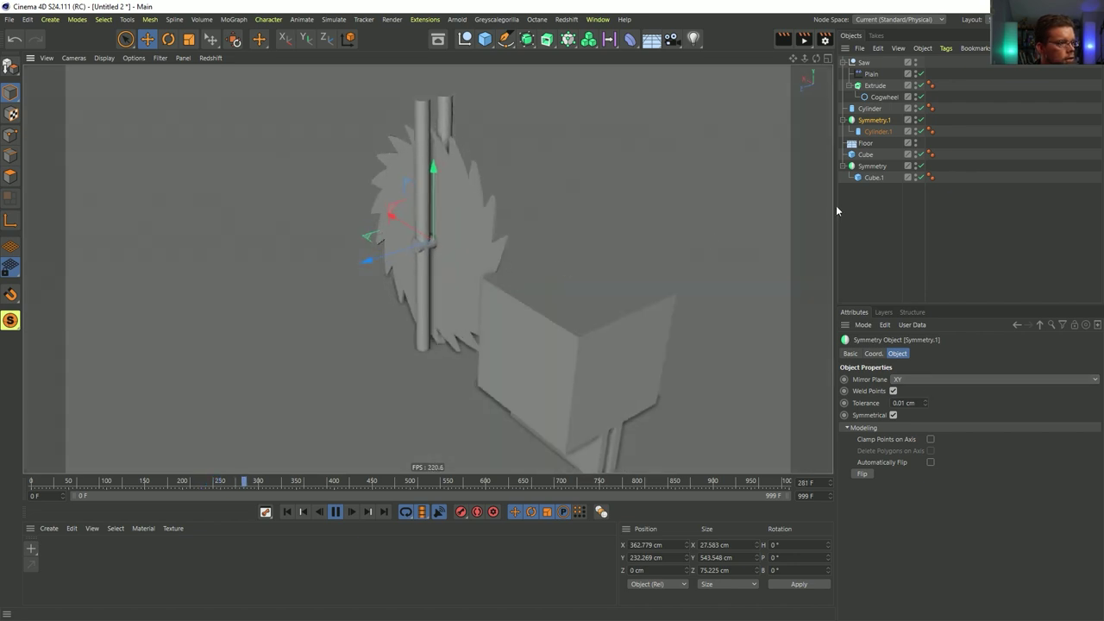
left_click(876, 132)
left_click_drag(423, 191, 431, 82)
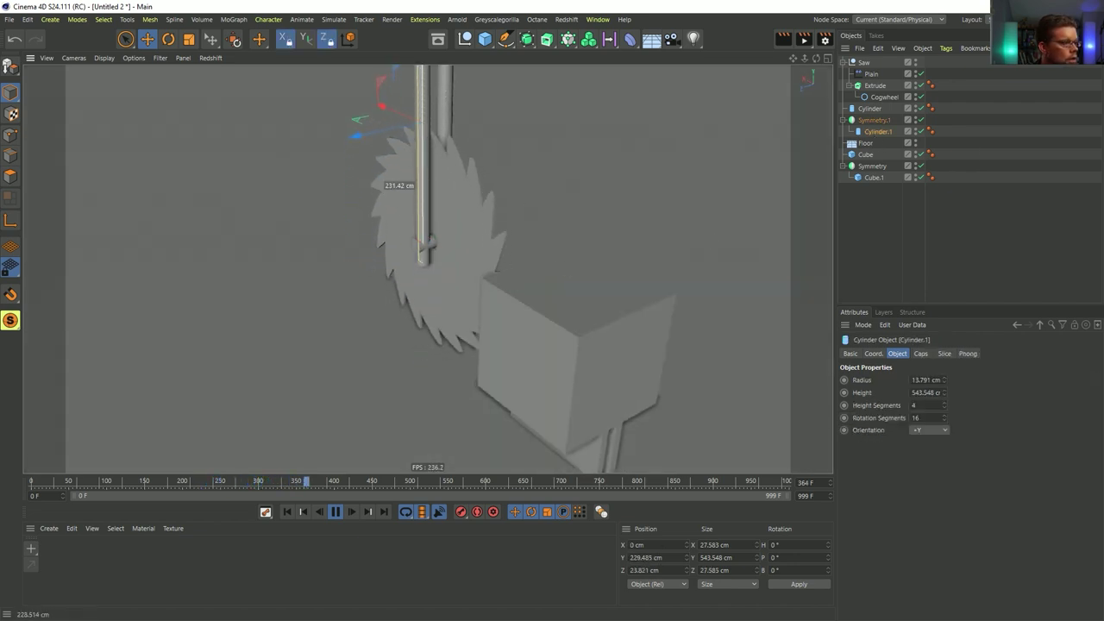
- Thin the axle cylinder to a radius of about 11.4 cm
left_click_drag(417, 250, 454, 236, "alt")
right_click_drag(454, 237, 593, 220, "alt")
left_click_drag(478, 241, 454, 244, "alt")
middle_click_drag(454, 244, 499, 284, "alt")
left_click(869, 108)
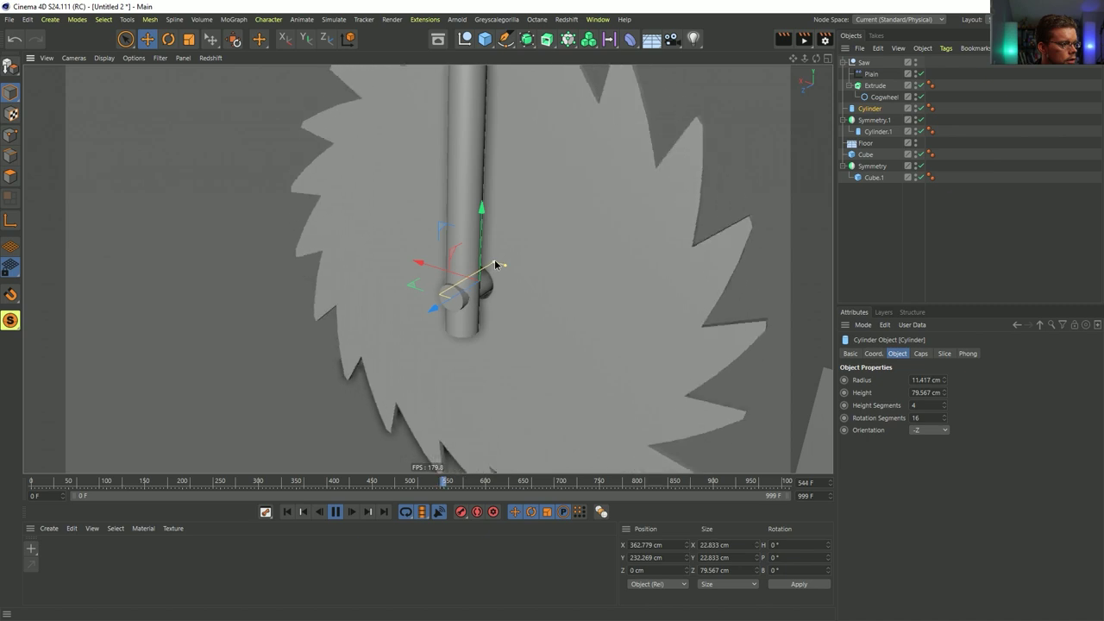
left_click_drag(498, 267, 497, 308)
- Enable a 3 cm fillet on the vertical cylinder's caps
left_click(877, 131)
left_click(920, 353)
left_click(885, 407)
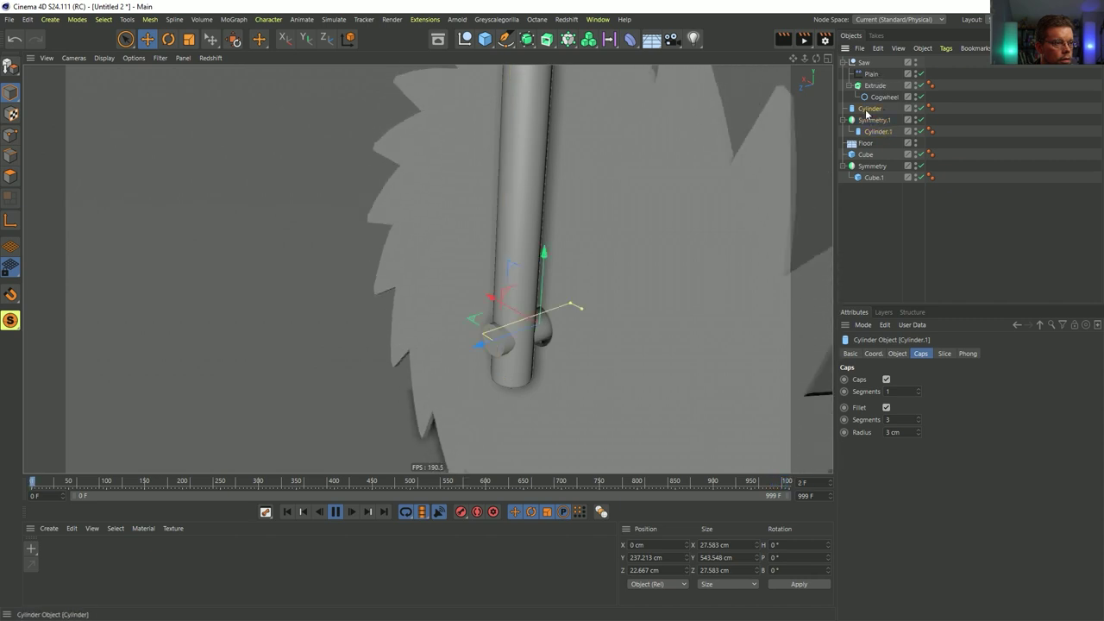
- Enable a 3 cm fillet on the axle cylinder's caps
left_click(869, 108)
left_click(885, 407)
left_click(886, 408)
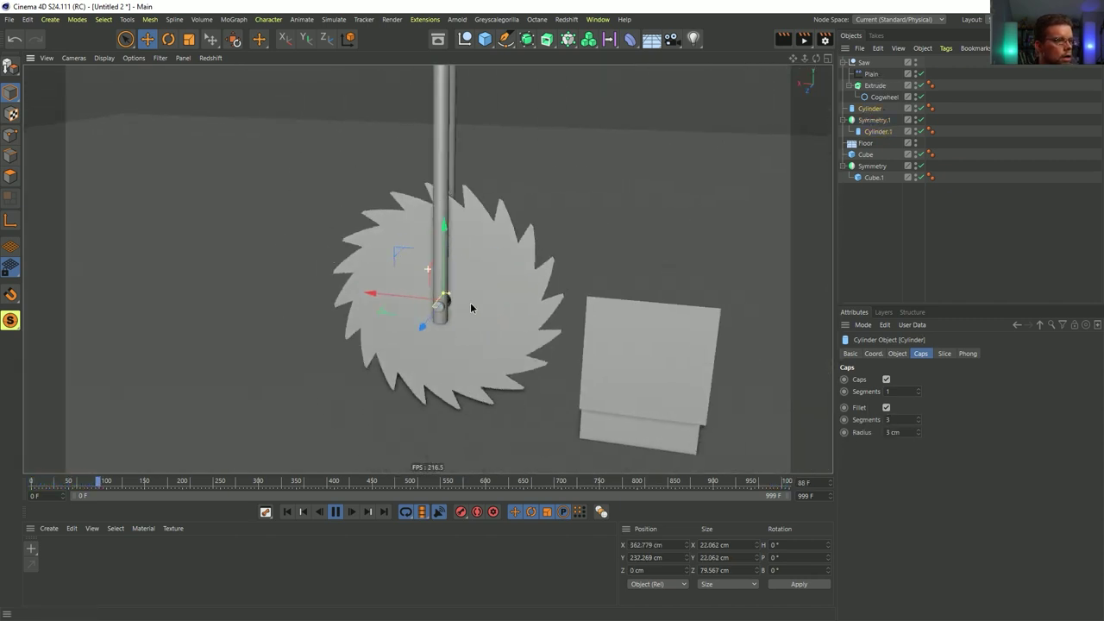
- Try to parent the axle cylinder and the mirrored rods directly under the spinning Saw null
left_click(854, 64)
left_click(842, 62)
left_click(869, 74)
left_click(869, 85, "ctrl")
left_click_drag(867, 89, 866, 65)
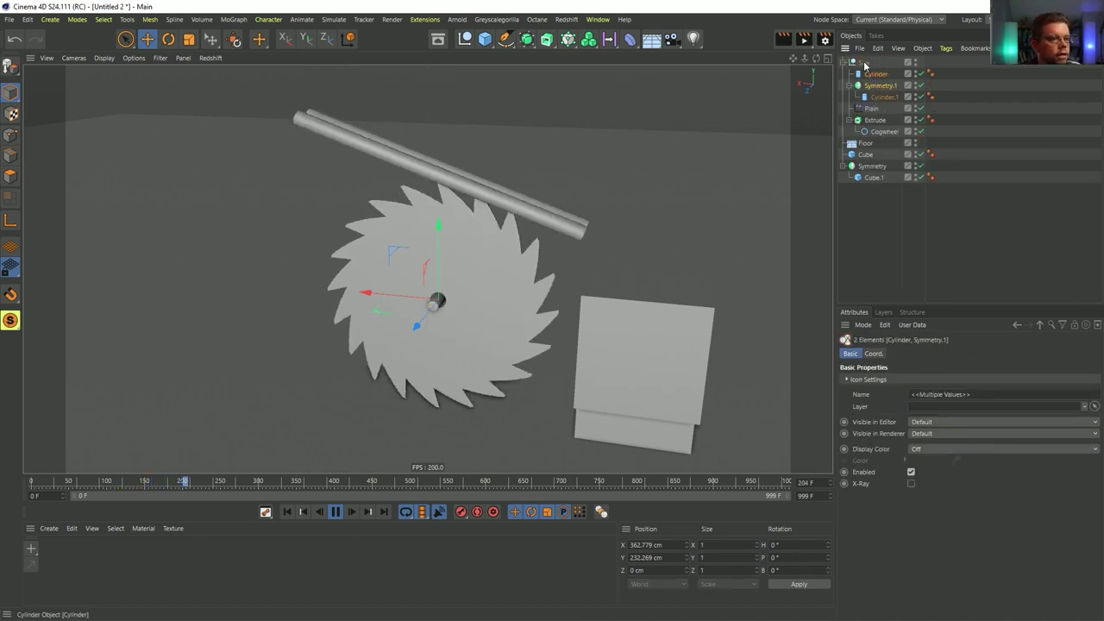
key("ctrl+z")
- Group the Saw null under a new parent null and move the axle cylinder and the mirrored rod Symmetry into that parent
left_click(866, 67)
key("alt+g")
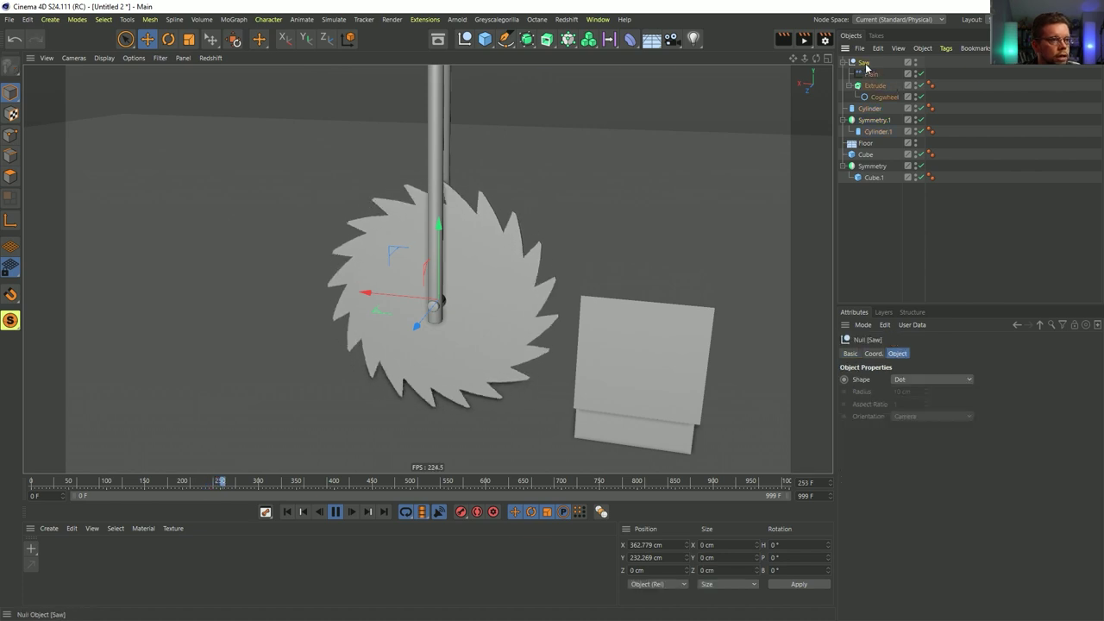
left_click(842, 65)
left_click(844, 63)
left_click(849, 74)
left_click(868, 85)
left_click(870, 97, "ctrl")
left_click_drag(870, 96, 868, 75)
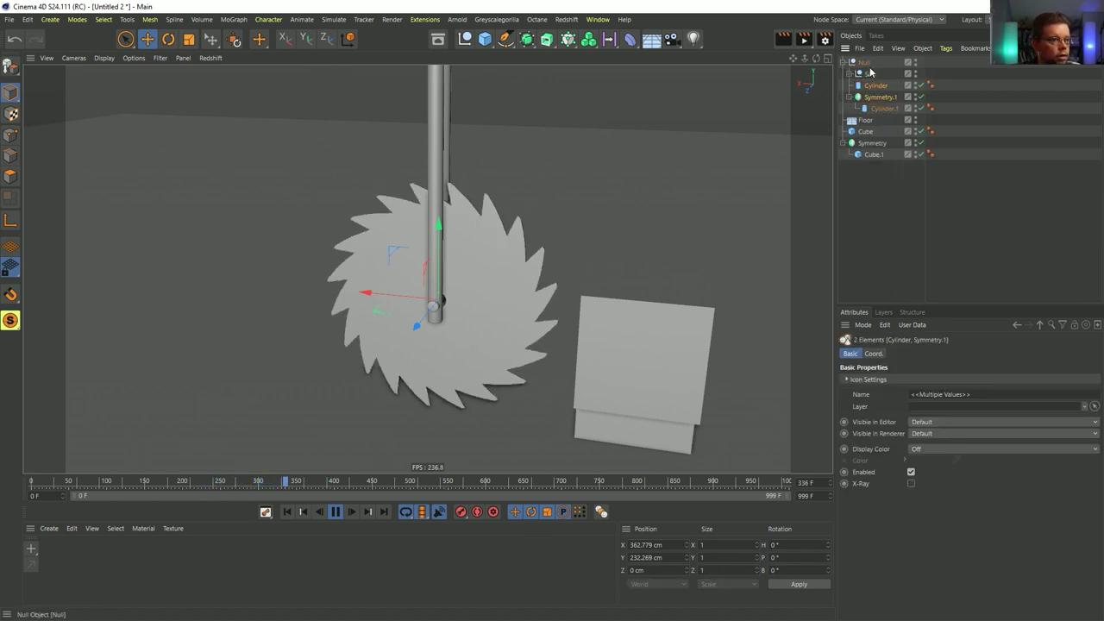
- Rename the inner spinning null to Blade and the new parent null to Saw
left_click(868, 75)
type("Blade")
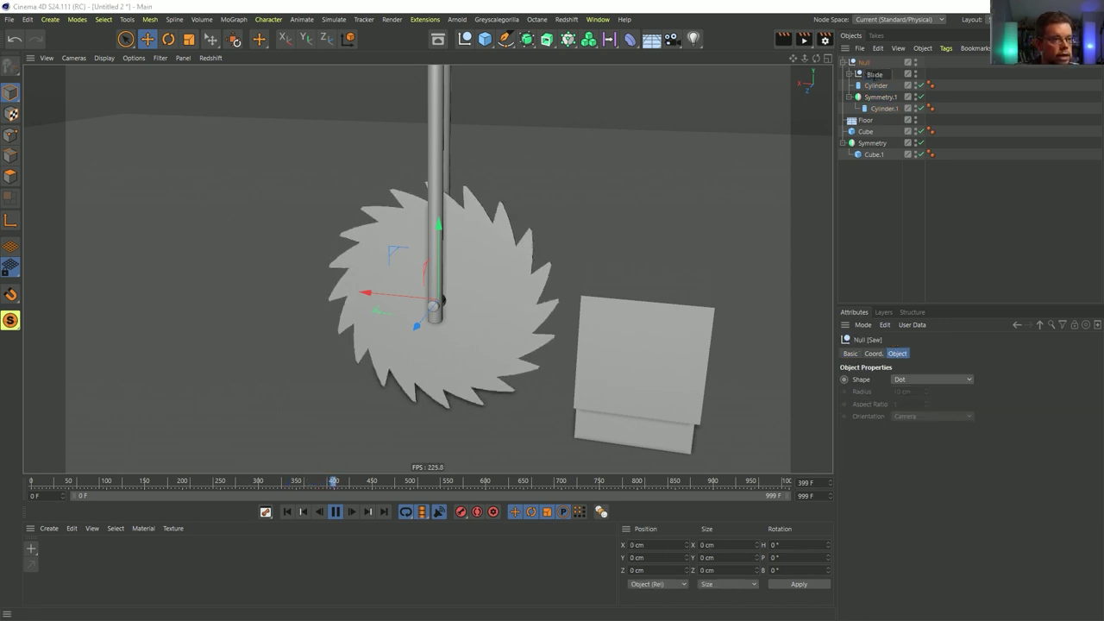
key("Up")
double_click(866, 63)
type("Saw")
key("Return")
left_click(845, 63)
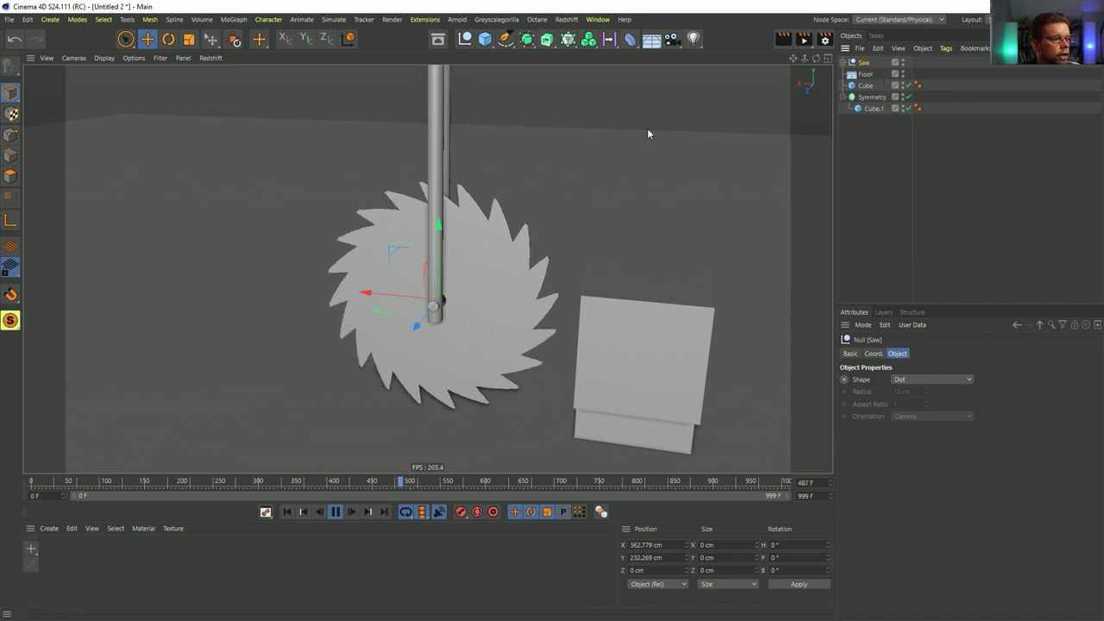
- Raise the Saw assembly to about 371 cm in Y and enlarge the blade's cogwheel spline to about 686 cm across
left_click_drag(414, 276, 615, 161, "alt")
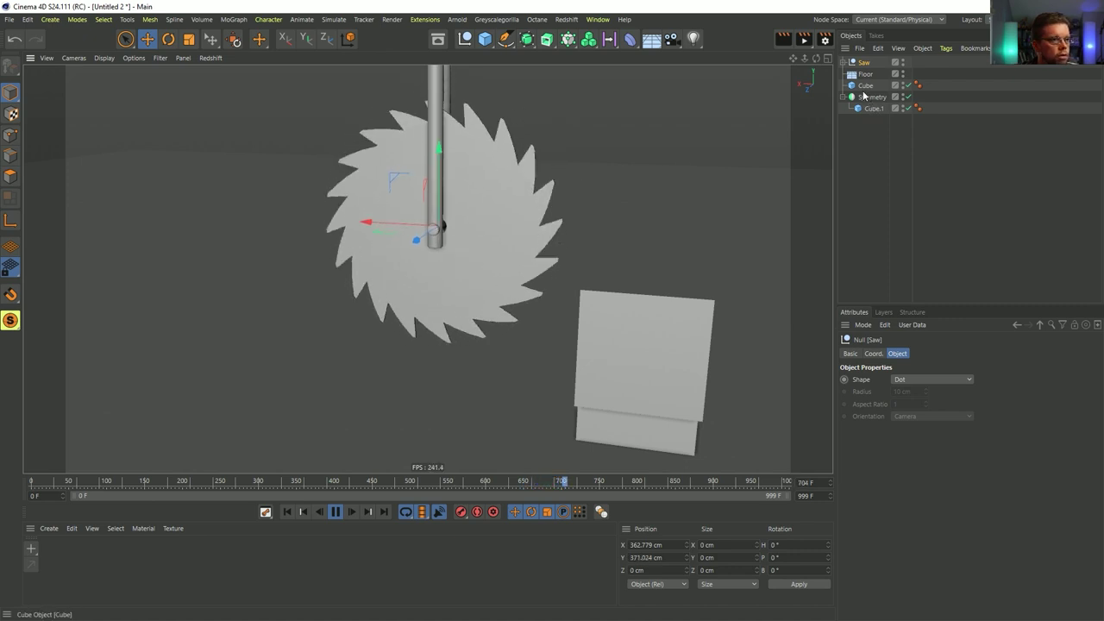
left_click(844, 63)
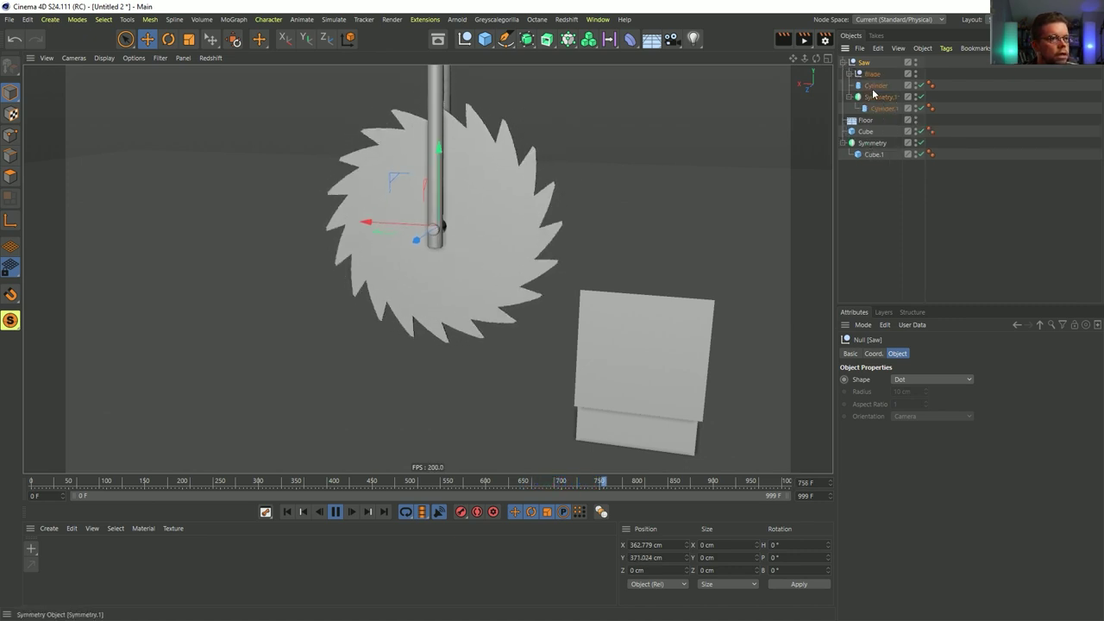
left_click(849, 74)
left_click(886, 110)
key("t")
left_click_drag(656, 185, 733, 186)
left_click_drag(605, 260, 479, 269)
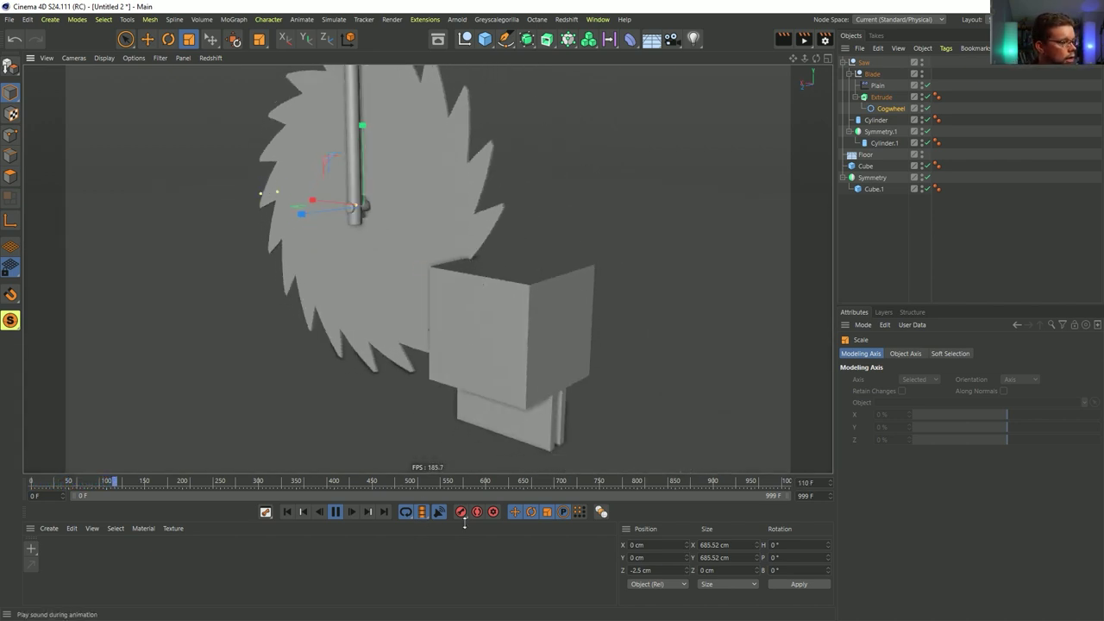
- Return the animation to frame 0 and save the scene as [2a]SawBlade.c4d in the SceneFiles folder
left_click(290, 512)
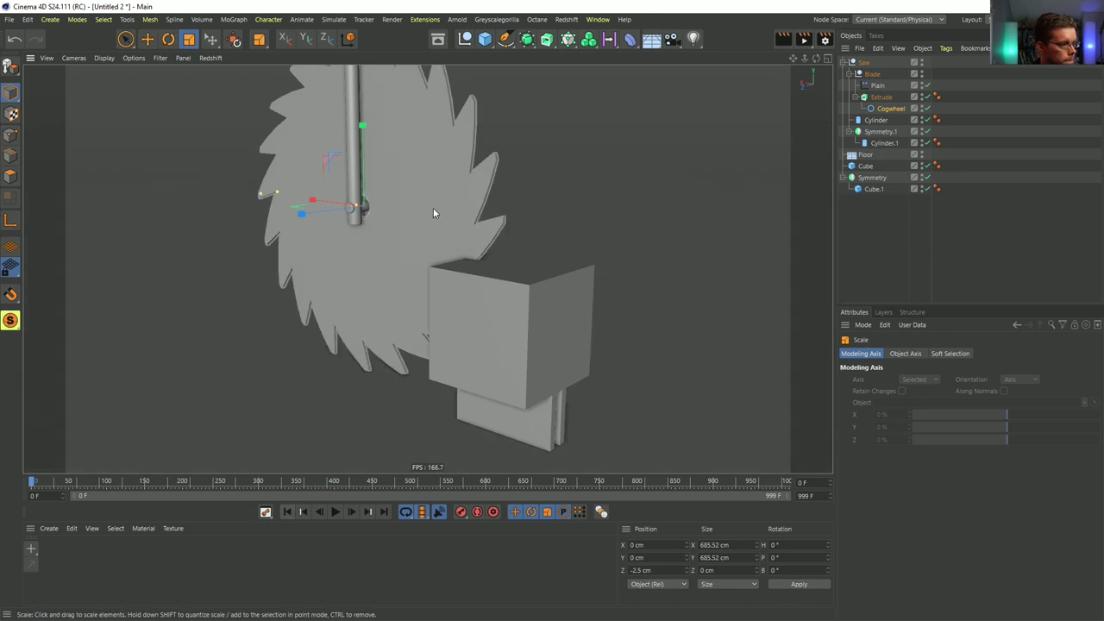
key("ctrl+s")
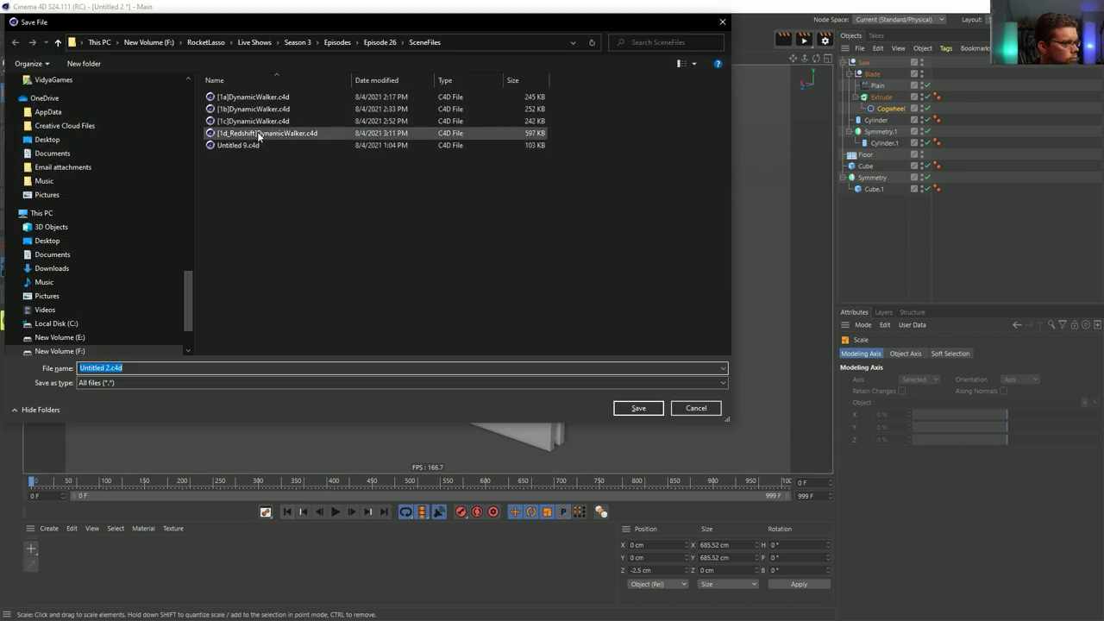
left_click(231, 98)
left_click(84, 368)
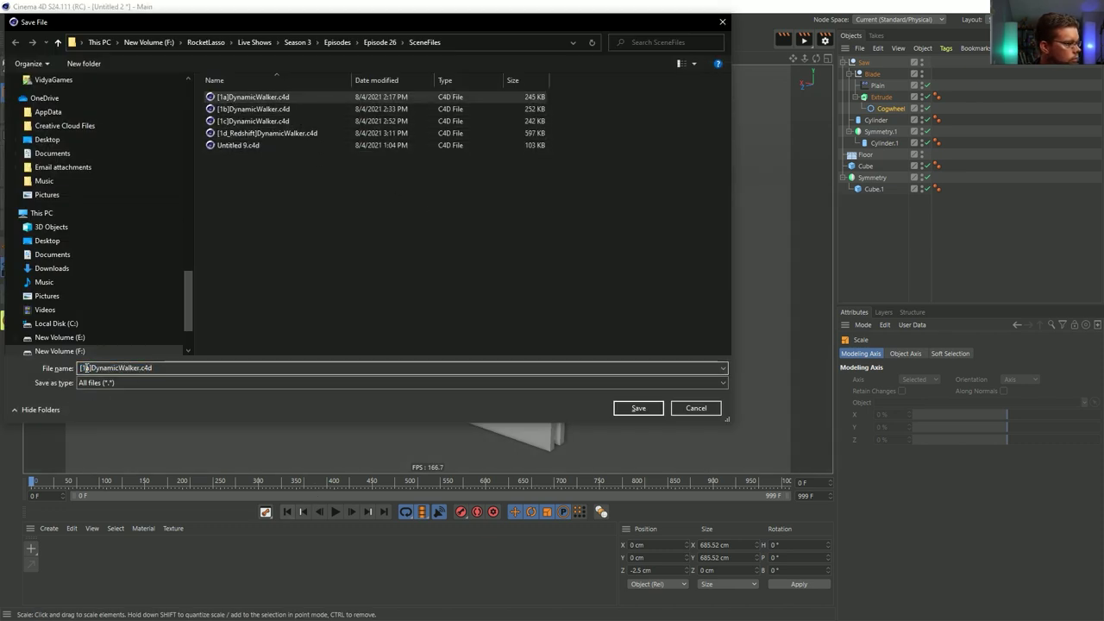
key("BackSpace")
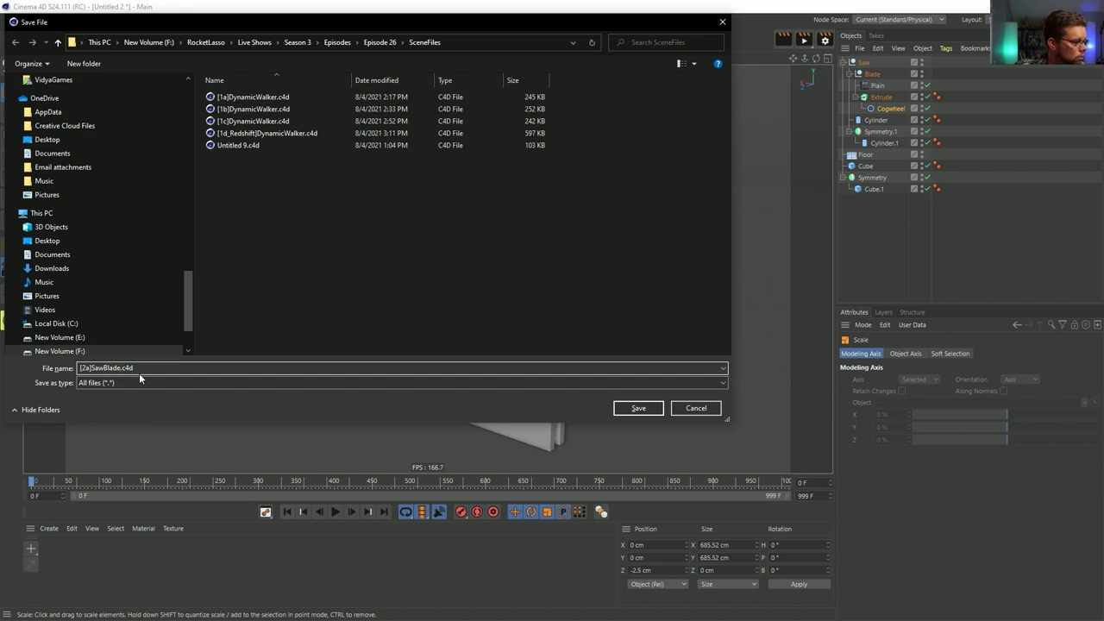
key("Return")
key("ctrl+r")
mouse_move(461, 247)
left_mouse_down("alt")
mouse_move(360, 274)
mouse_move(480, 259)
left_mouse_up("alt")
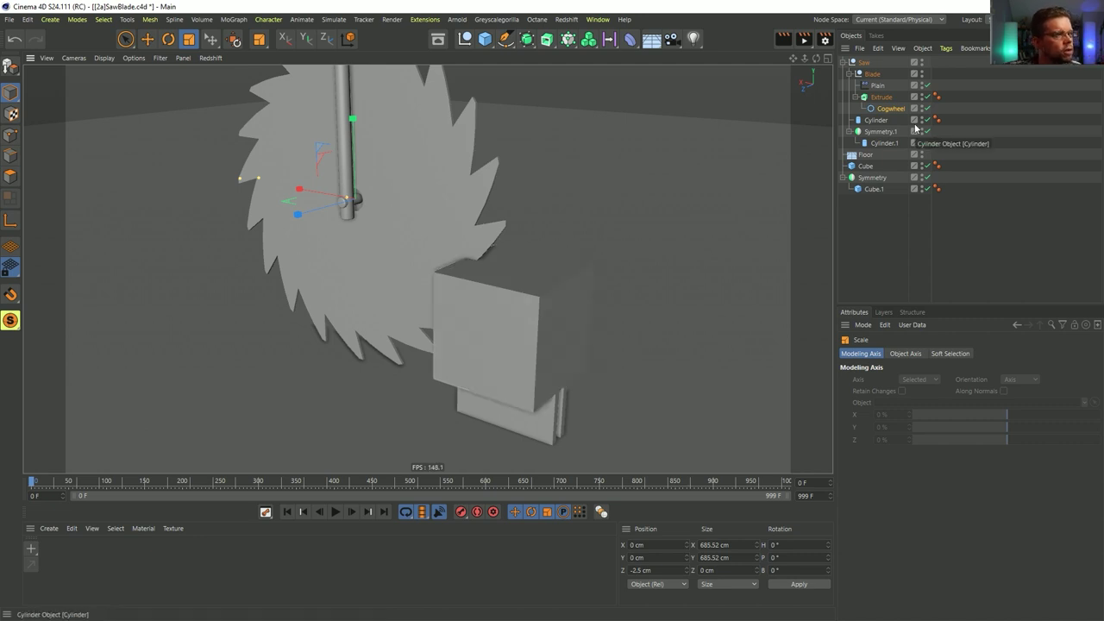
left_click_drag(664, 217, 528, 250, "alt")
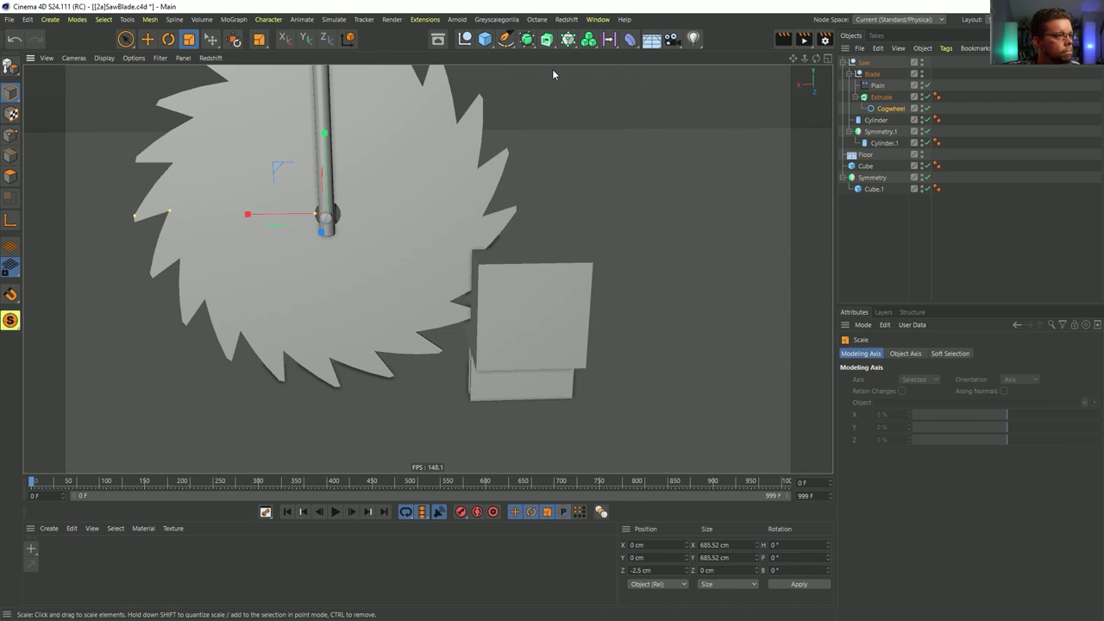
- Add an n-Side spline to the scene
left_click(485, 39)
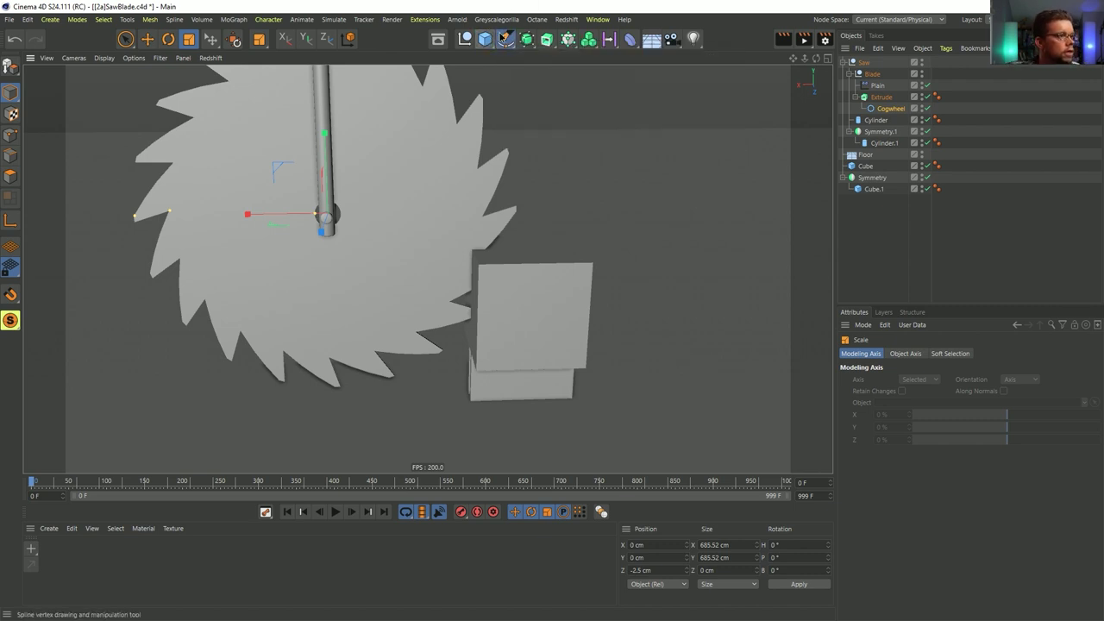
left_click(504, 38)
left_click(625, 121)
middle_click_drag(546, 188, 581, 286, "alt")
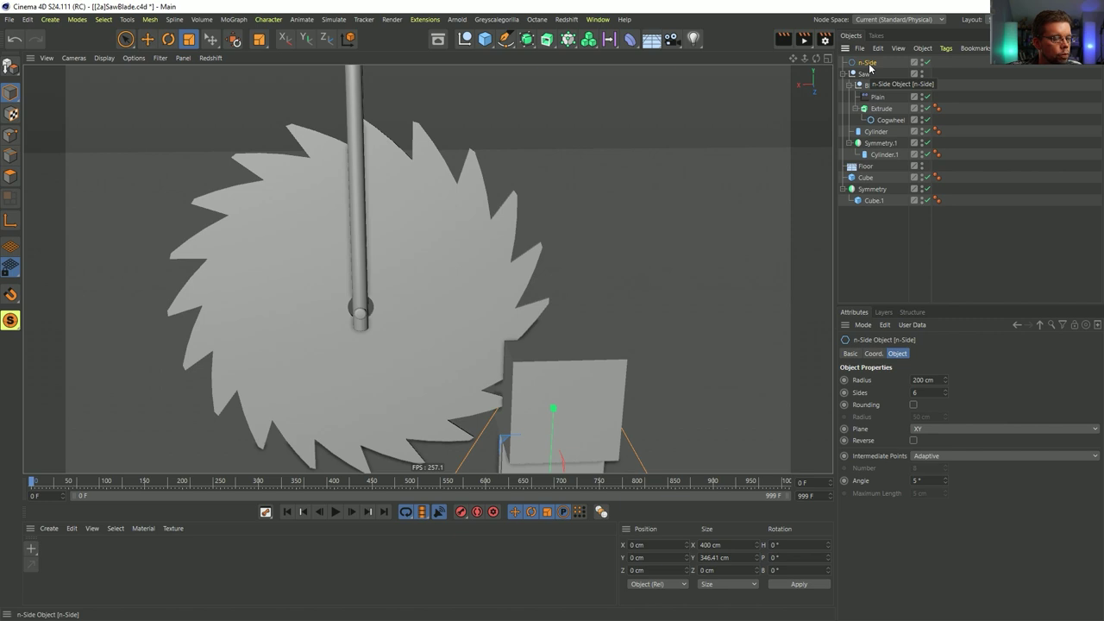
- Give the n-Side spline a Constraint tag with Transform enabled and the Saw null as its target
right_click(867, 64)
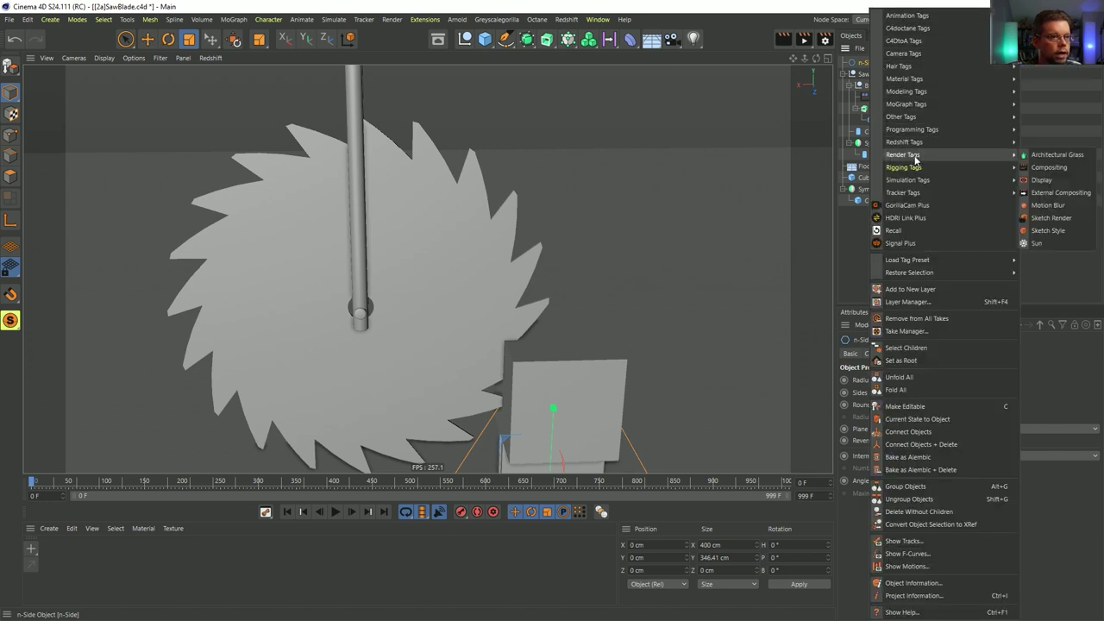
mouse_move(917, 168)
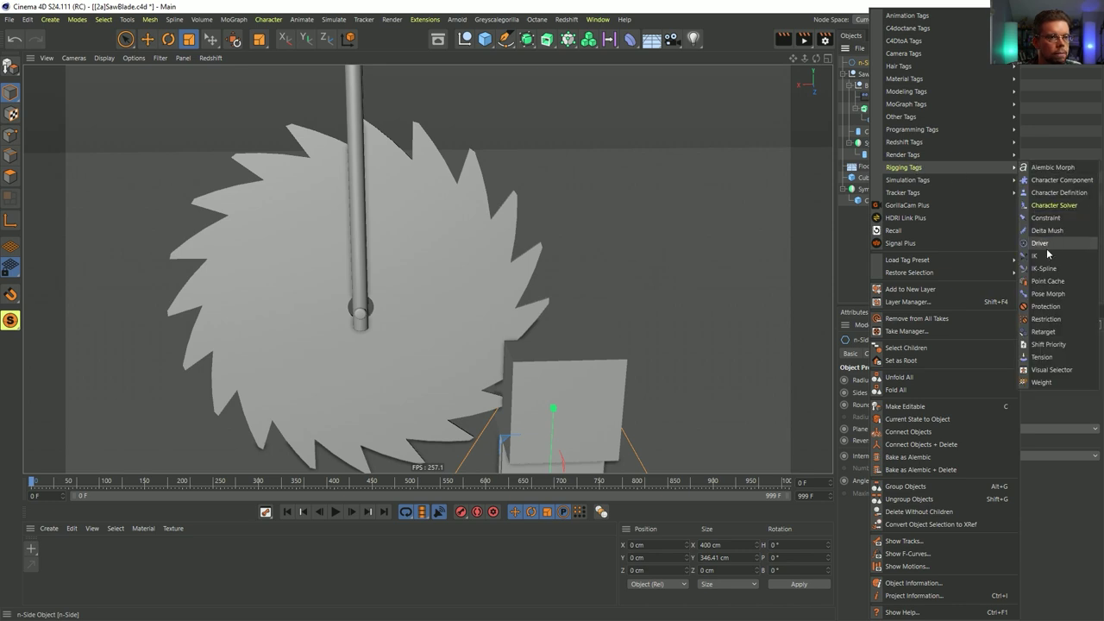
left_click(1046, 218)
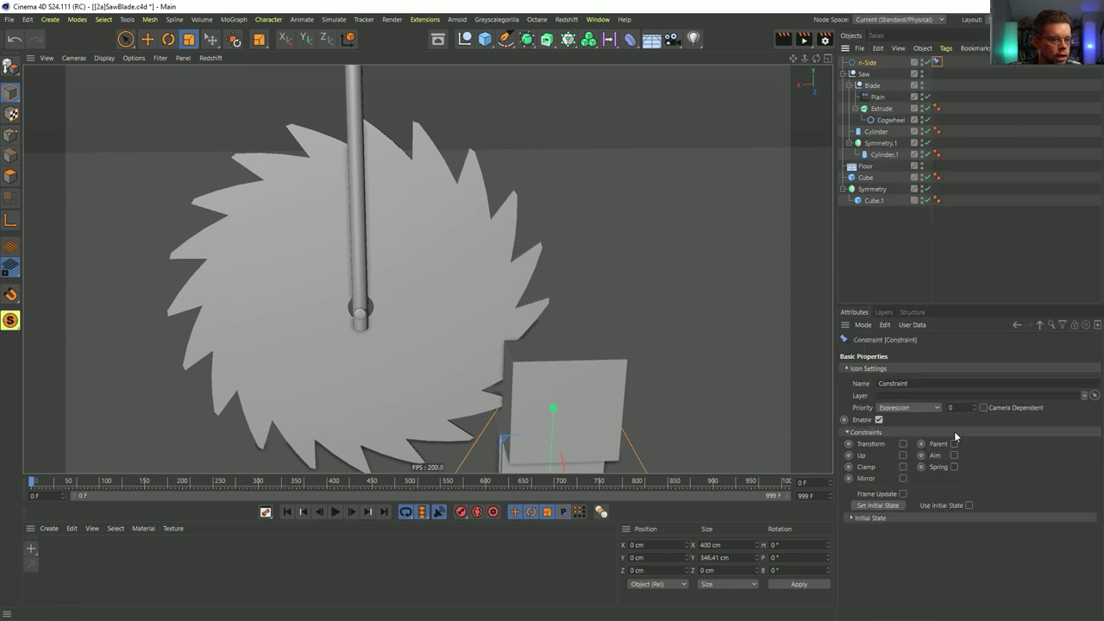
left_click(903, 444)
left_click(887, 354)
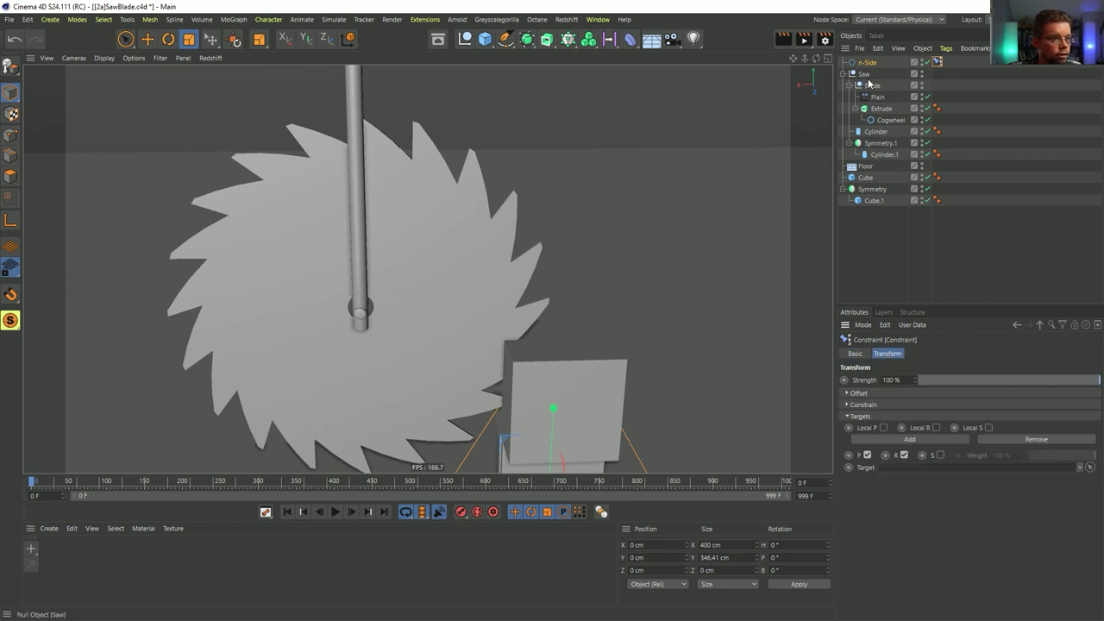
left_click_drag(902, 473, 902, 470)
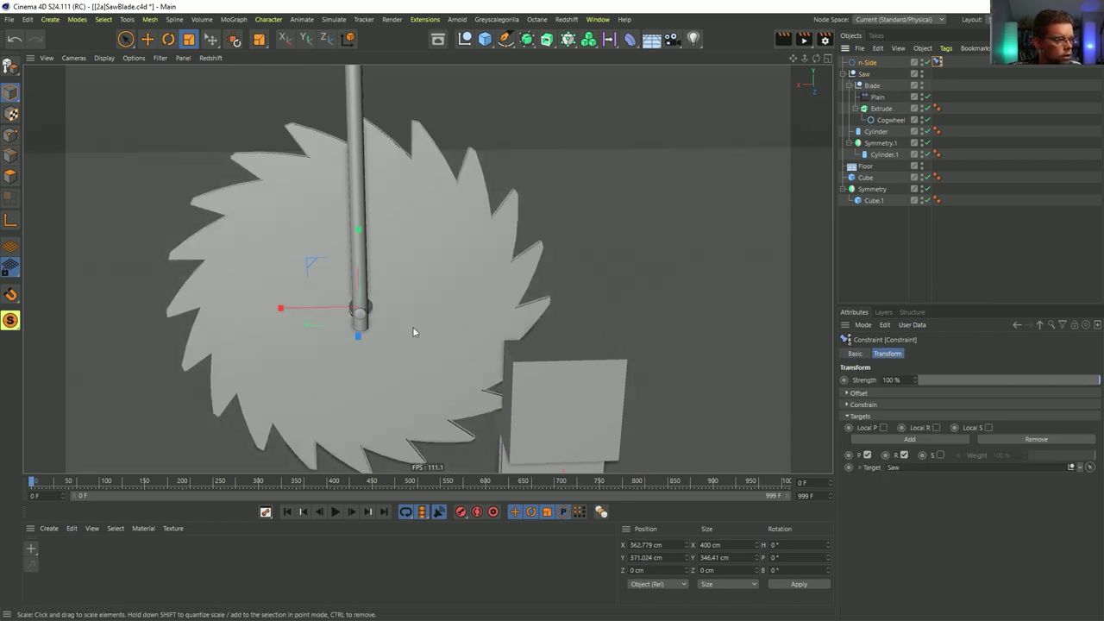
left_click_drag(475, 297, 477, 295, "alt")
- Set the n-Side spline to 64 sides and a 345 cm radius so it just encloses the blade's teeth
left_click(873, 63)
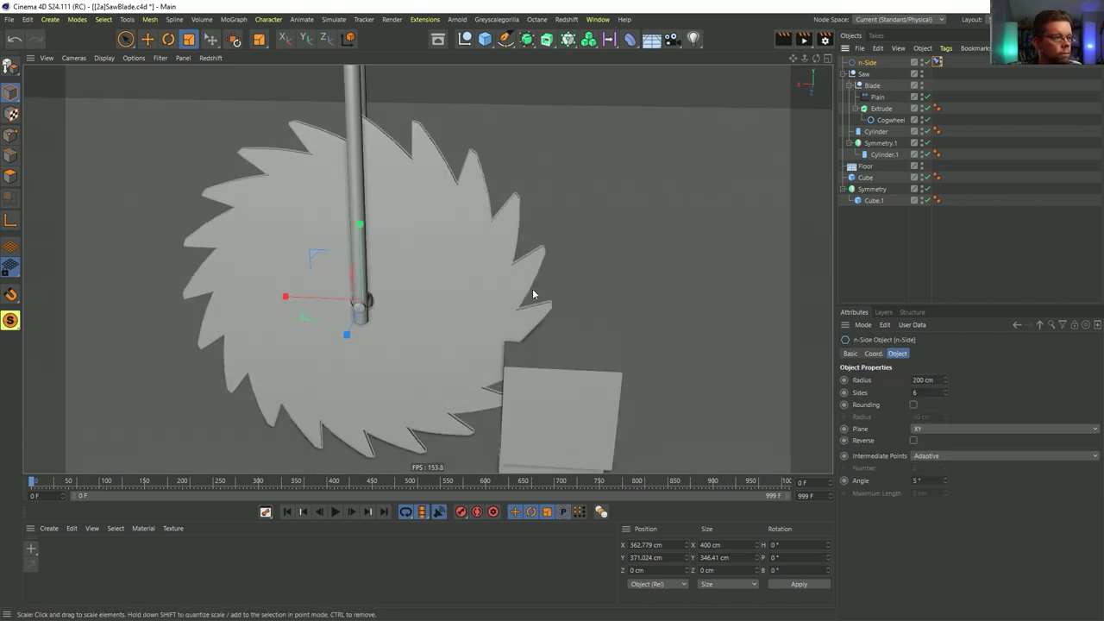
left_click_drag(945, 380, 945, 351)
type("64")
key("Return")
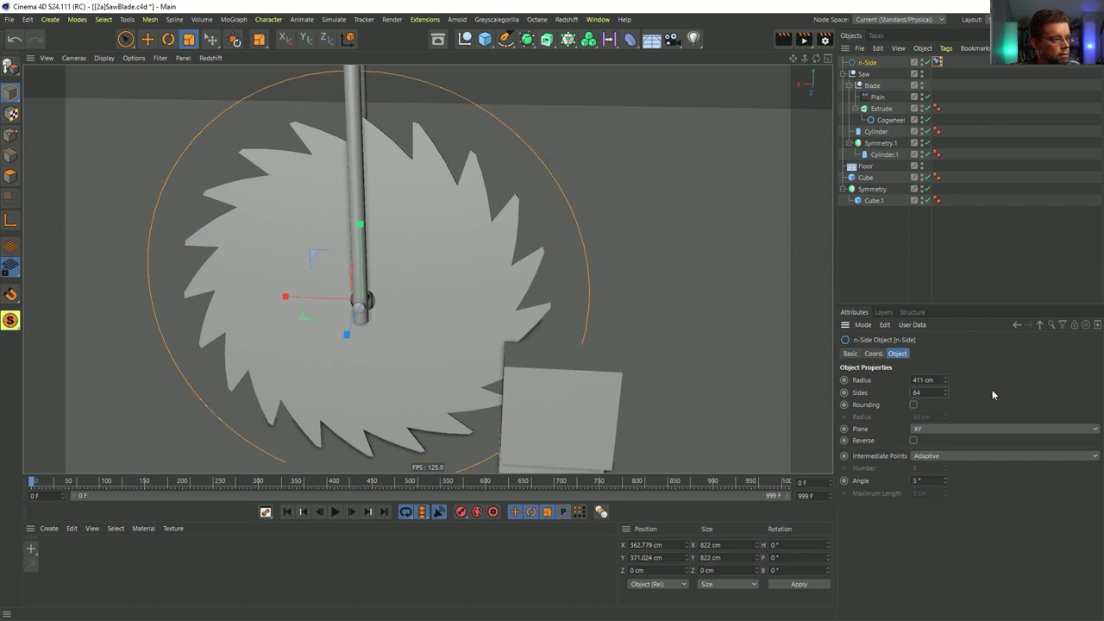
left_click_drag(947, 384, 947, 413)
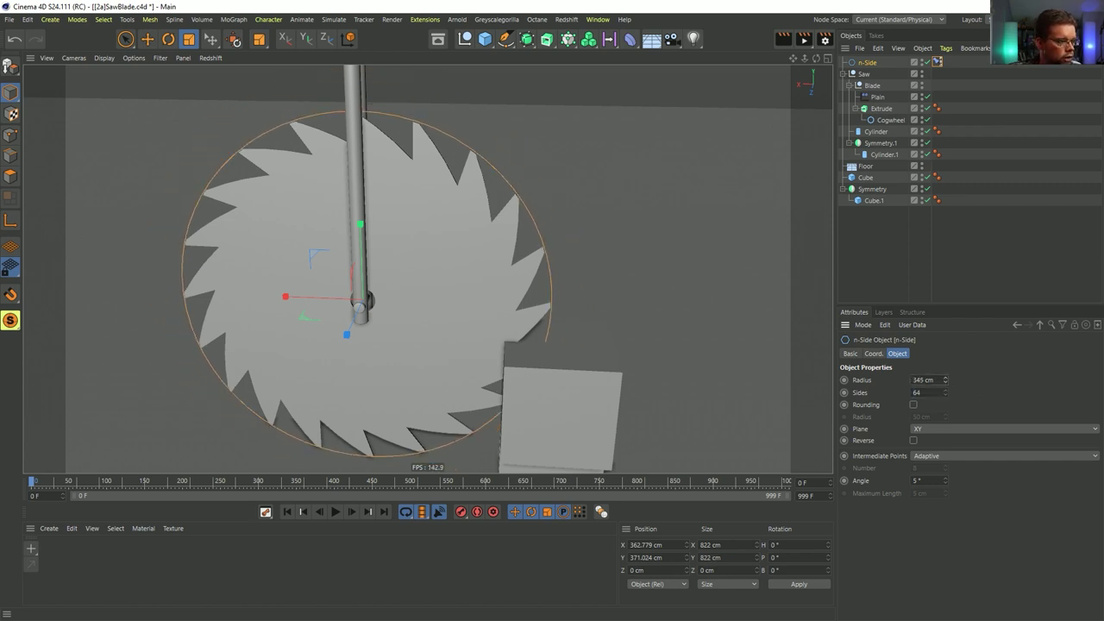
left_click_drag(600, 169, 715, 144, "alt")
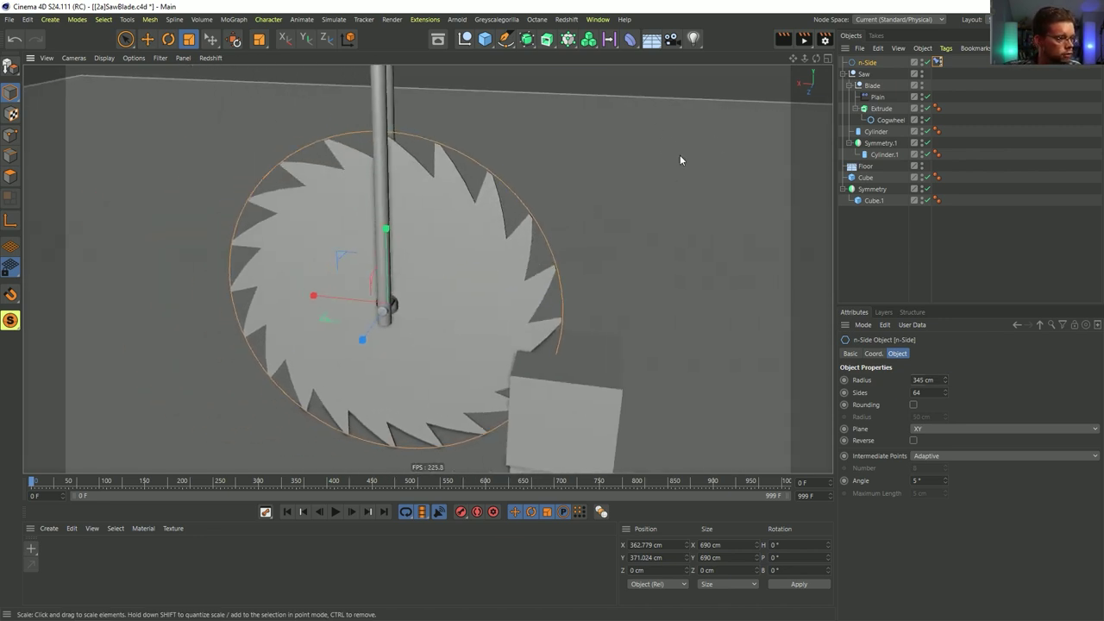
- Sweep a Rectangle profile scaled to about 13.2 cm square along the n-Side spline to form a ring around the blade
left_click(527, 40)
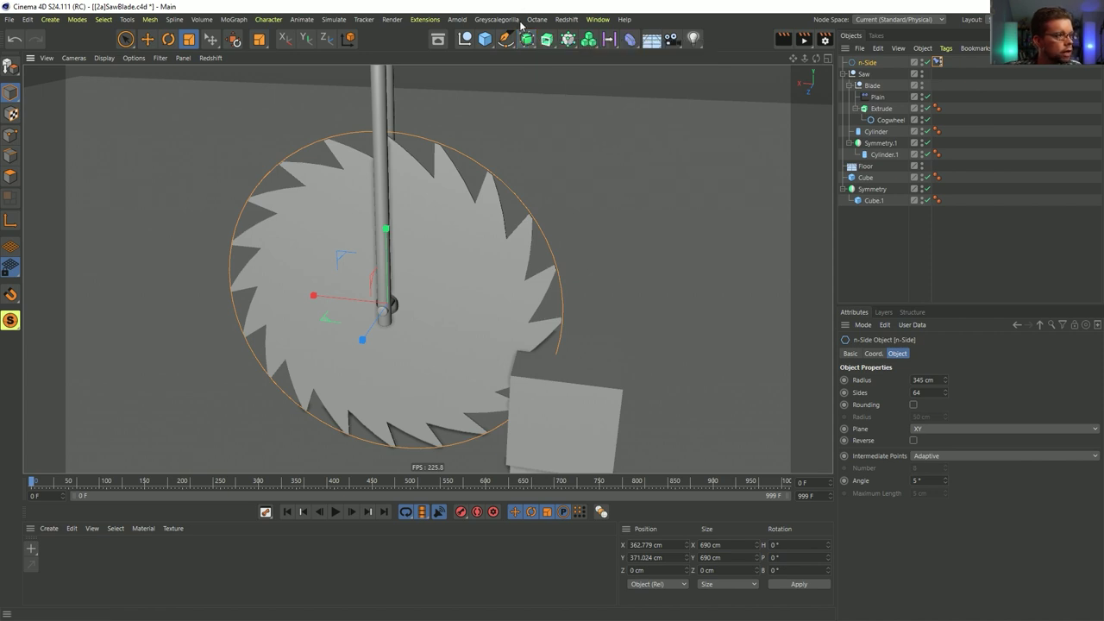
left_click(545, 40)
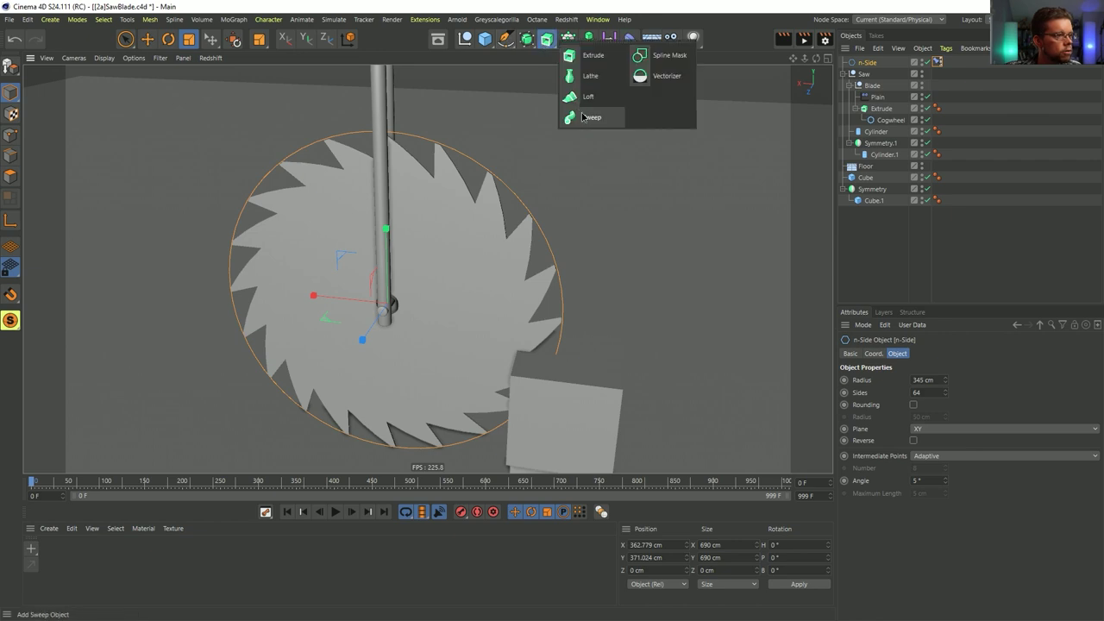
left_click(586, 116)
left_click(507, 41)
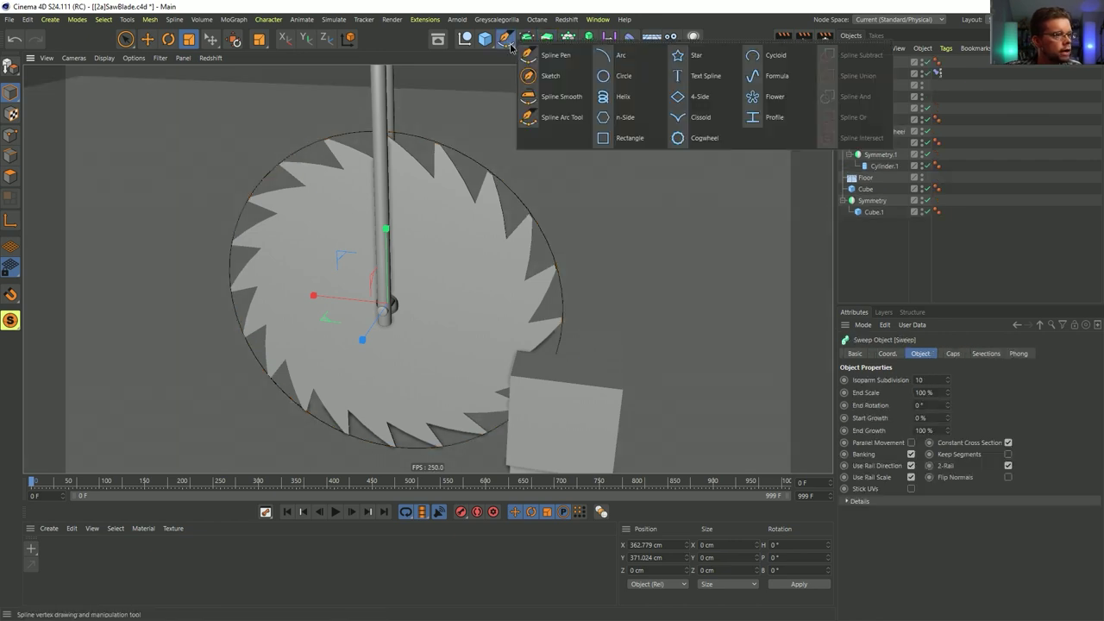
left_click(629, 138)
left_click_drag(762, 112, 369, 315)
left_click_drag(441, 243, 468, 153, "alt")
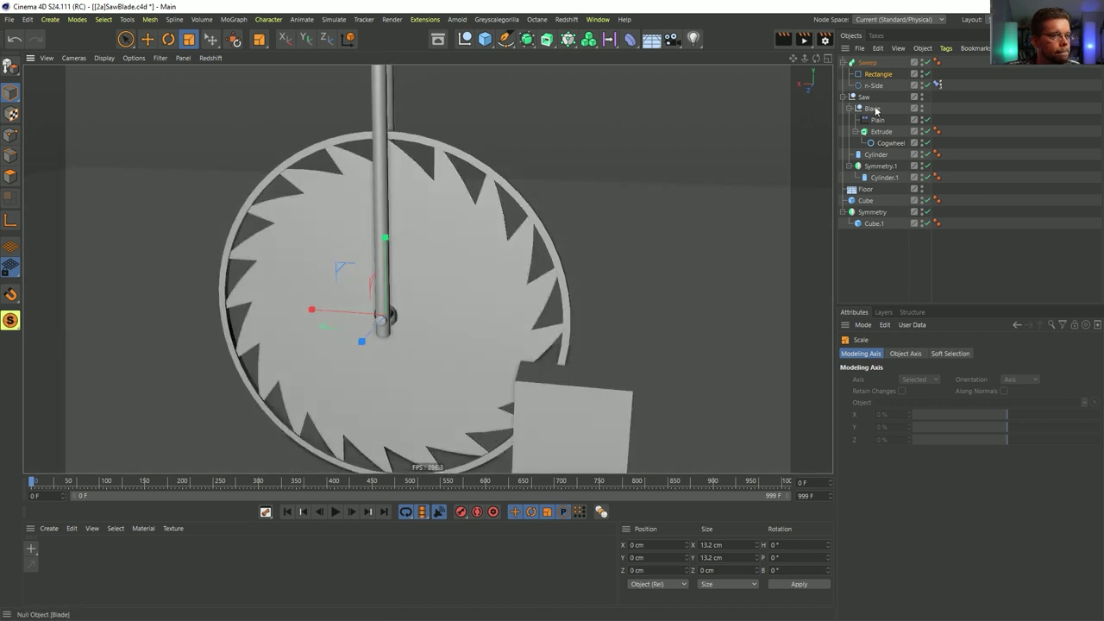
- Duplicate the Sweep's n-Side spline with its constraint to the top level of the object hierarchy
left_click(865, 63)
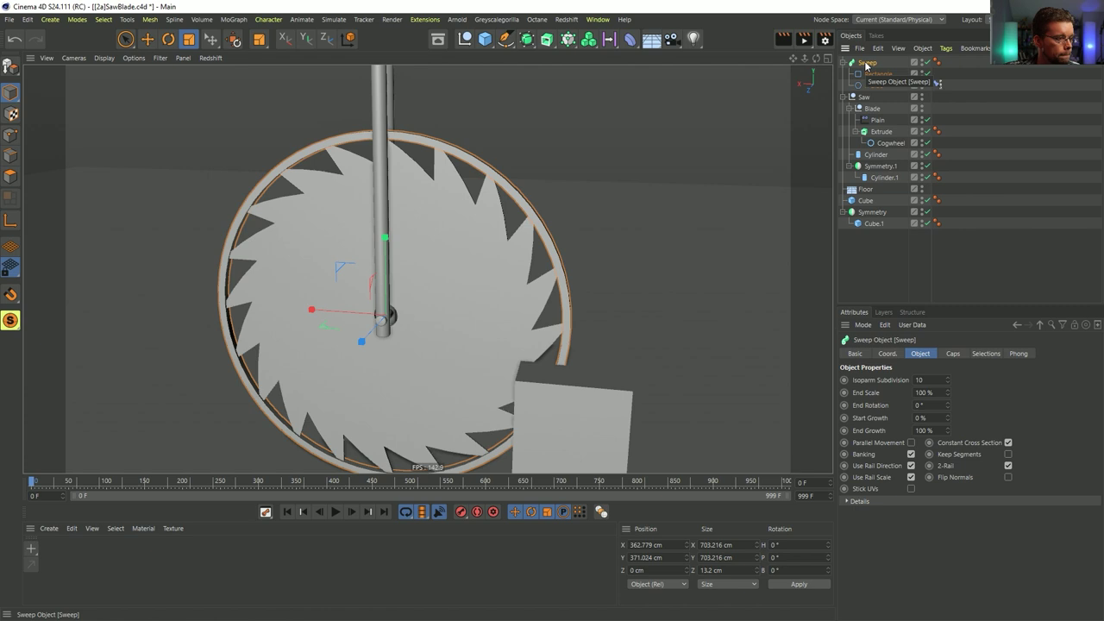
left_click(873, 85)
left_click_drag(881, 90, 869, 64, "ctrl")
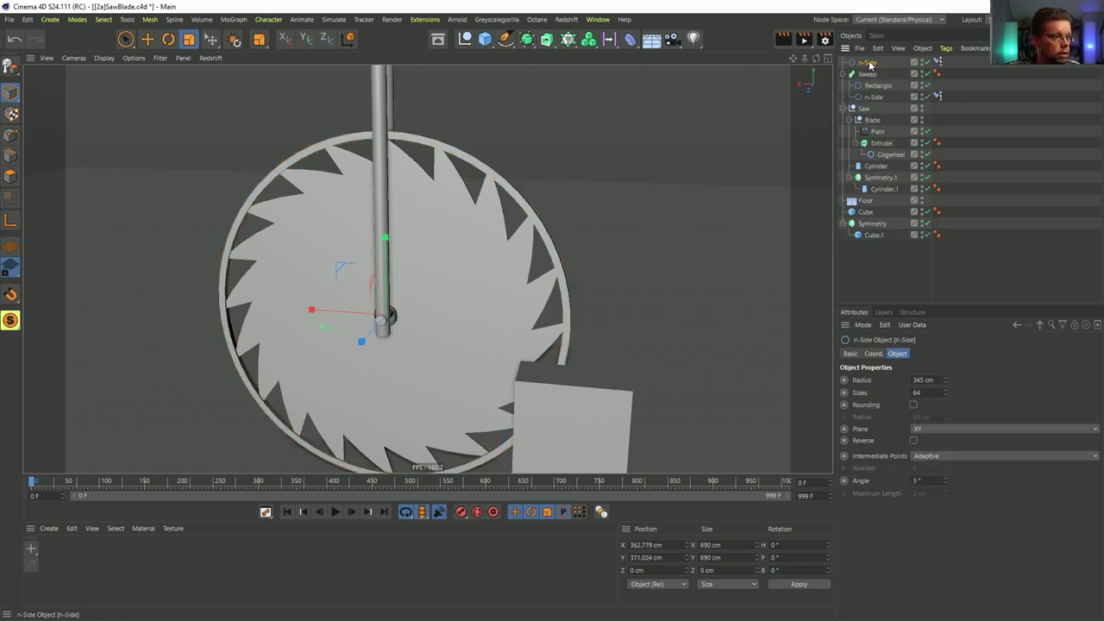
- Scale the duplicated n-Side spline down to about 662 cm across and put it in an Extrude
left_click_drag(538, 256, 502, 273, "alt")
middle_click_drag(537, 252, 530, 281, "alt")
right_click_drag(529, 281, 547, 280, "alt")
middle_click_drag(513, 248, 542, 284, "alt")
right_click_drag(540, 285, 548, 282, "alt")
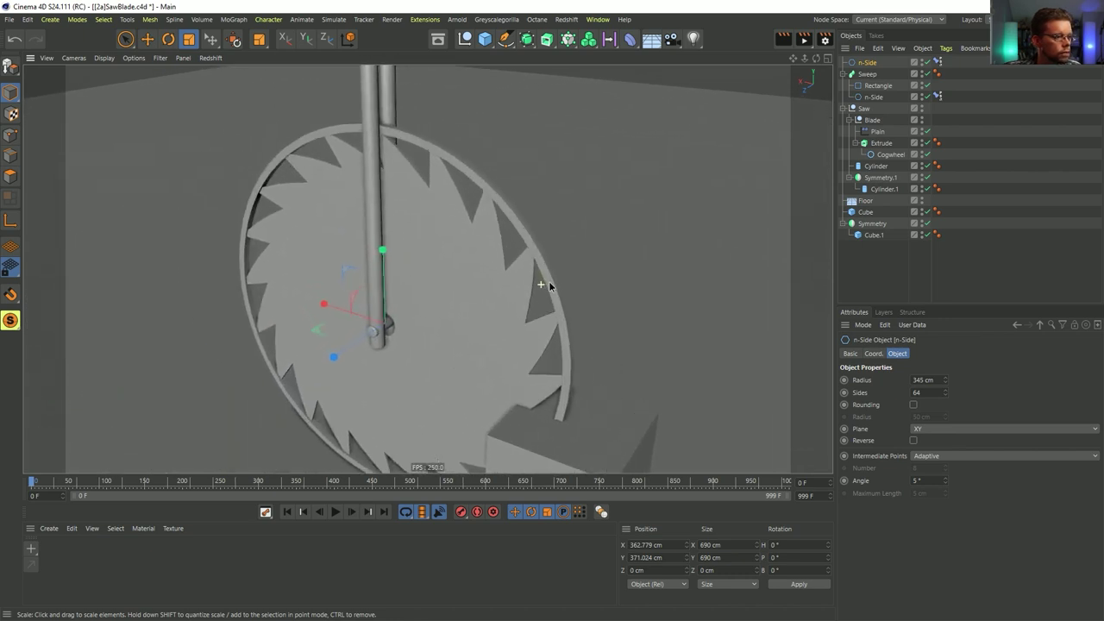
key("t")
mouse_move(739, 121)
left_mouse_down()
mouse_move(718, 132)
mouse_move(725, 128)
left_mouse_up()
left_click_drag(618, 244, 645, 132, "alt")
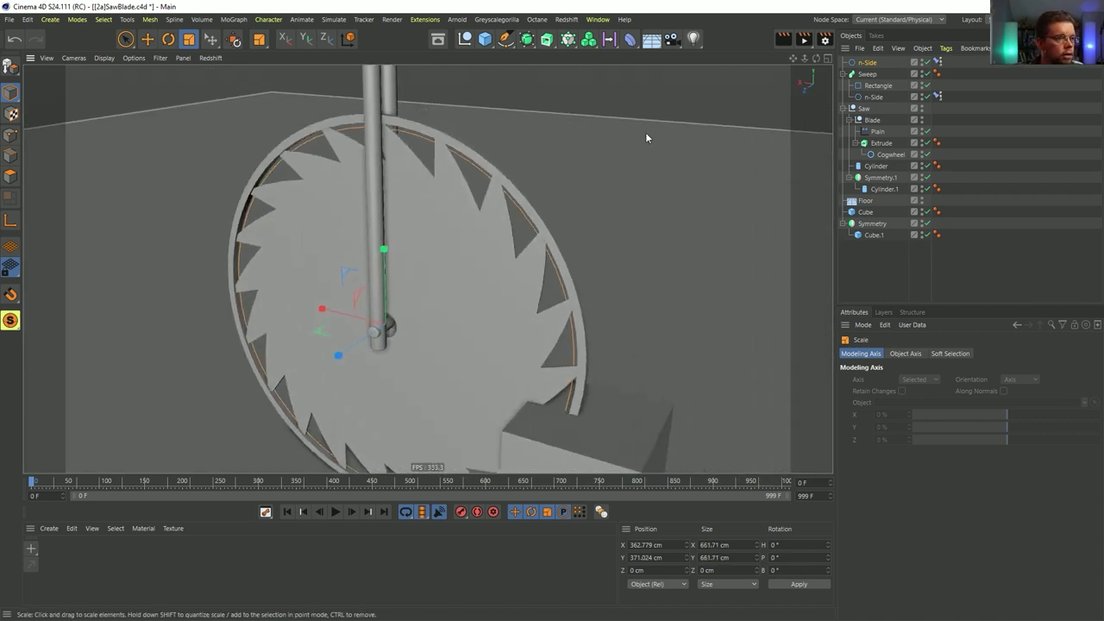
left_click(546, 41, "alt")
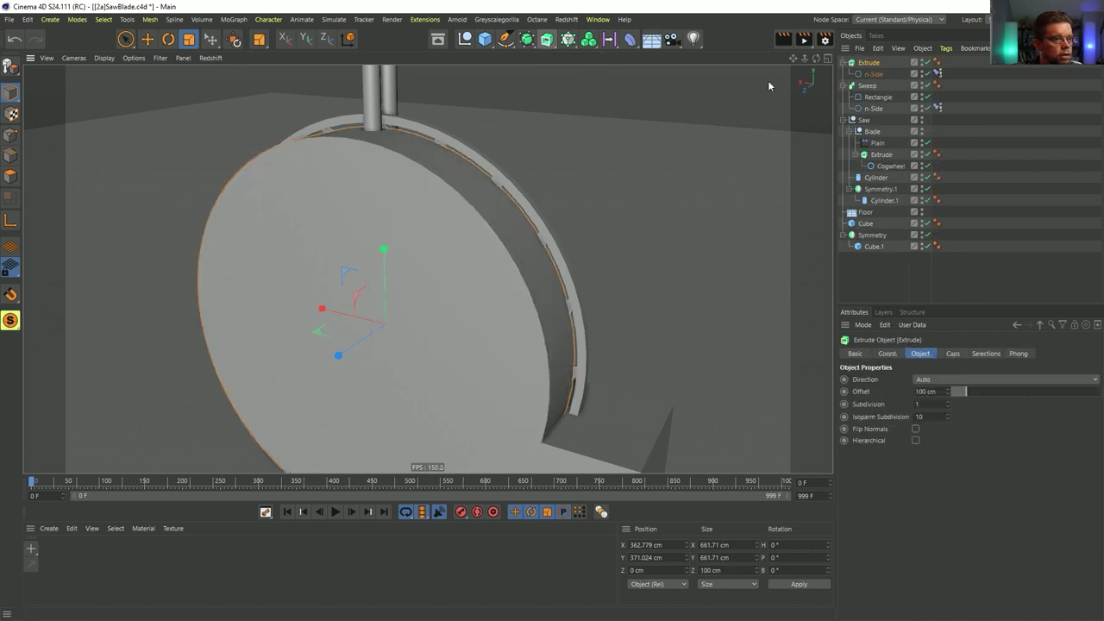
- Set the disc Extrude's direction to Z and its offset to 10 cm
left_click_drag(638, 281, 609, 299, "alt")
left_click(944, 380)
left_click(933, 430)
left_click_drag(320, 303, 343, 304, "alt")
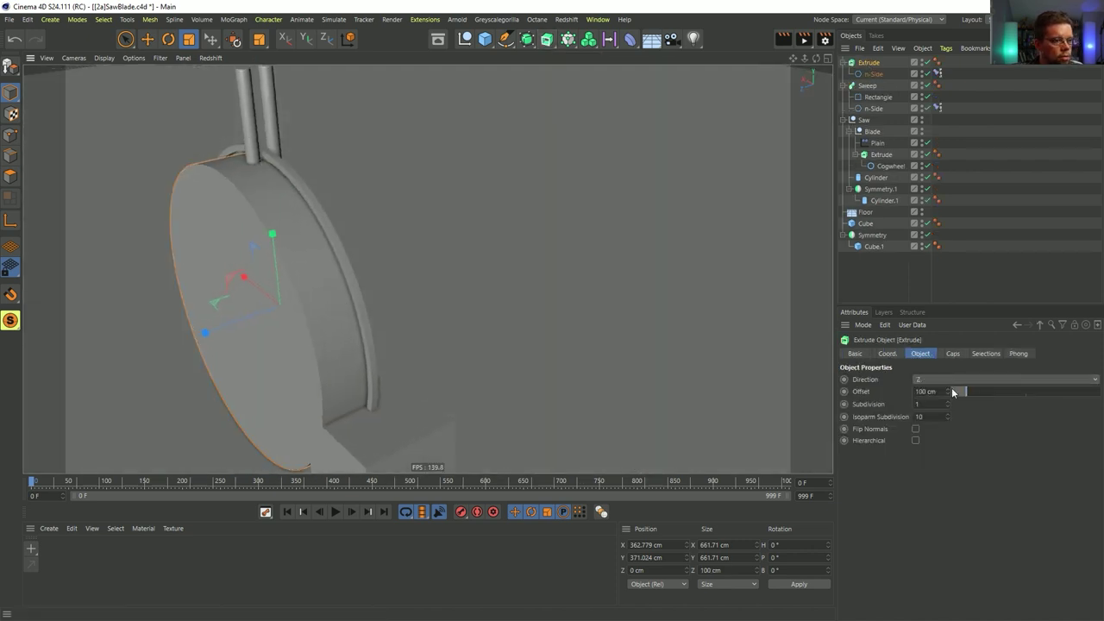
left_click(941, 392)
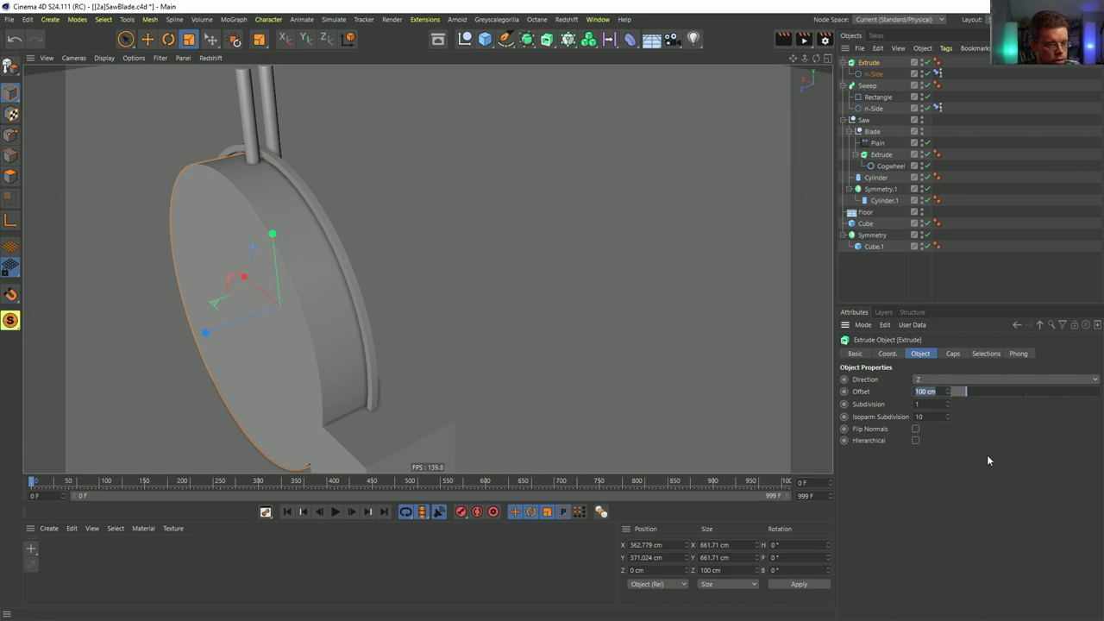
type("5")
key("Return")
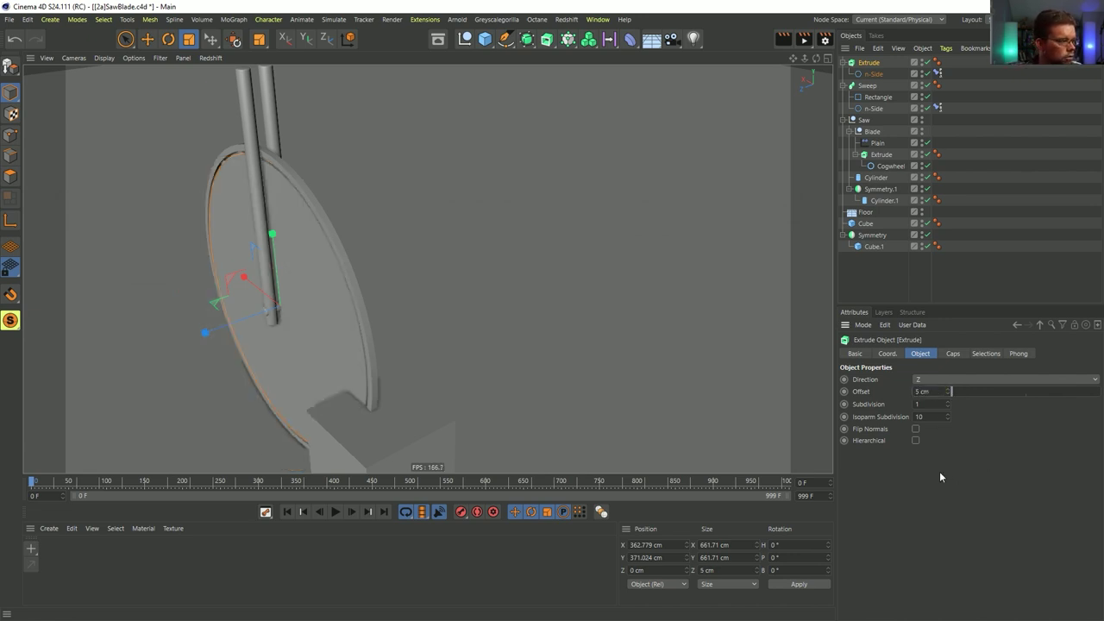
type("0")
key("Return")
left_click_drag(503, 320, 650, 399, "alt")
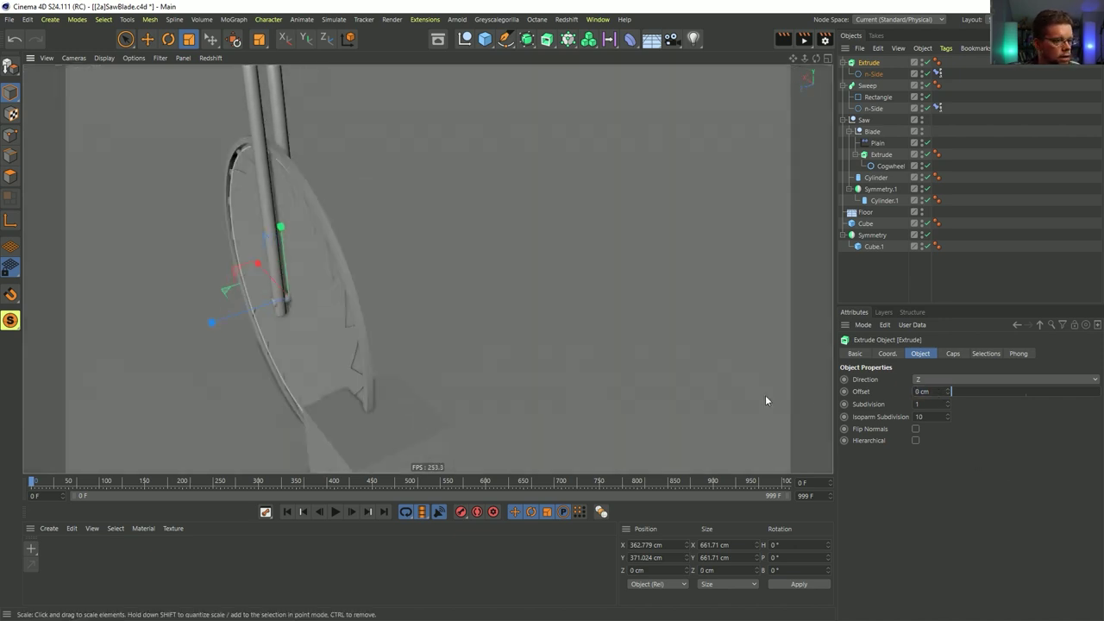
type("10")
key("Return")
left_click_drag(423, 316, 592, 233, "alt")
- Offset the disc's n-Side spline by -5 cm in Z through its Constraint tag to centre the disc on the blade
left_click(875, 75)
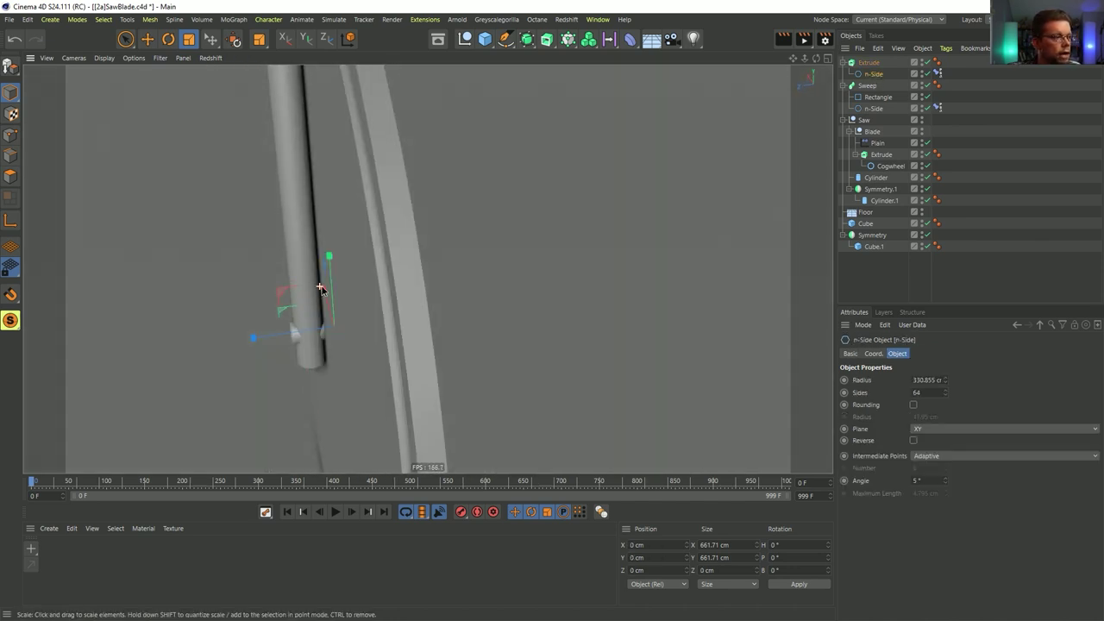
left_click_drag(324, 292, 411, 279, "alt")
left_click(936, 73)
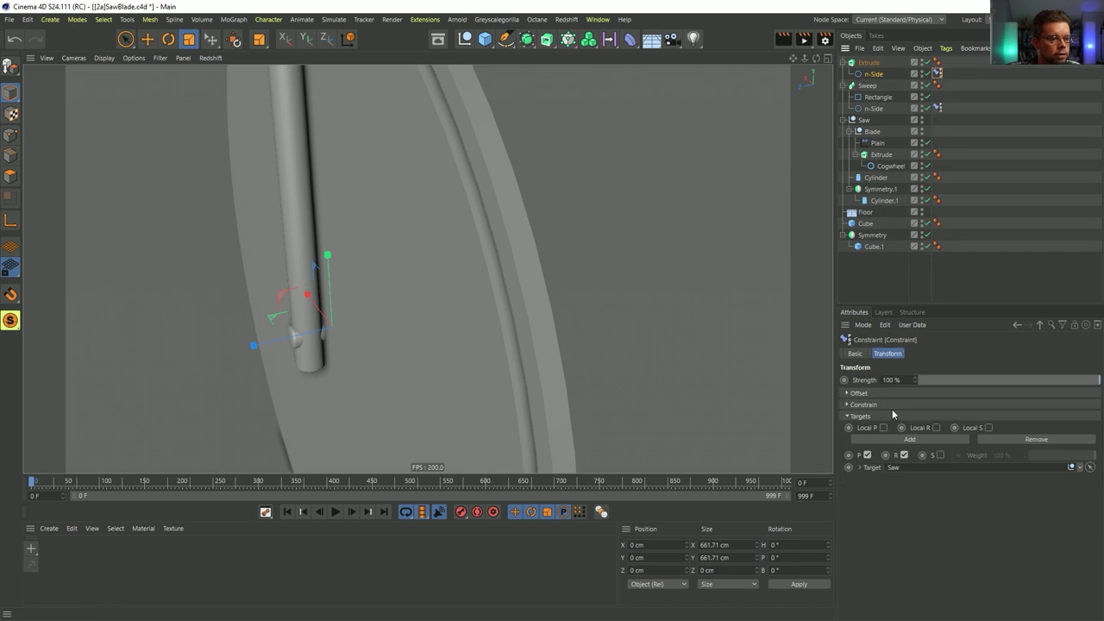
left_click(858, 393)
left_click_drag(909, 449, 908, 446)
left_click_drag(463, 285, 562, 317, "alt")
- Enlarge the disc's n-Side spline to about 672 cm across
scroll(479, 298, "down", 5)
left_click(874, 74)
scroll(563, 317, "down", 2)
middle_click_drag(533, 323, 443, 225, "alt")
left_click_drag(526, 264, 601, 309, "alt")
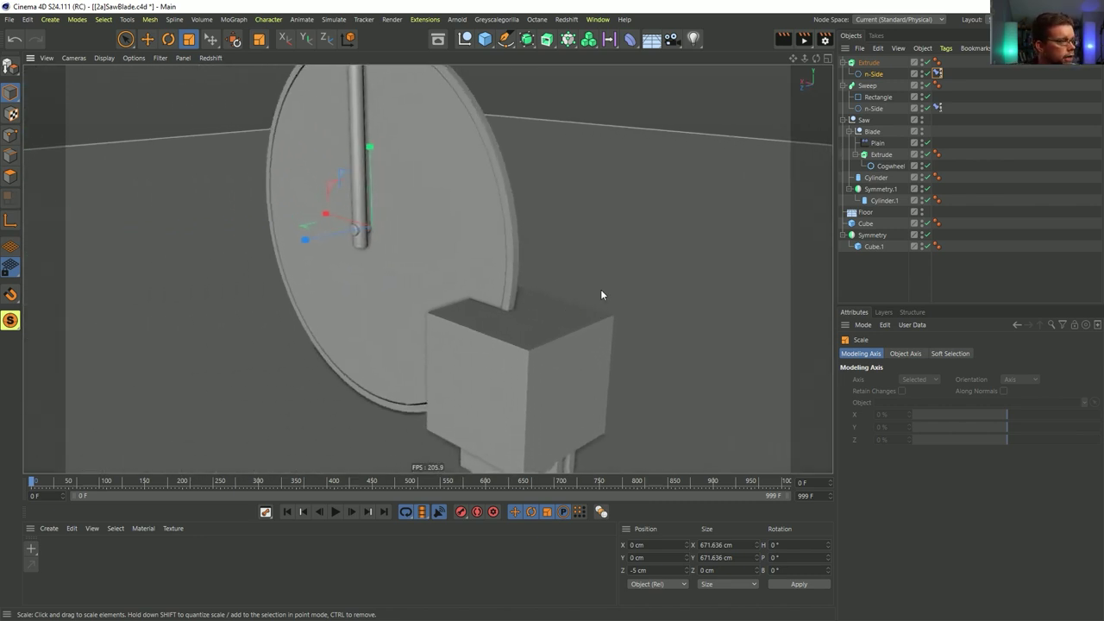
- Put the raised cube in a Volume Builder inside a Volume Mesher and display the viewport shading with mesh lines
left_click(588, 344)
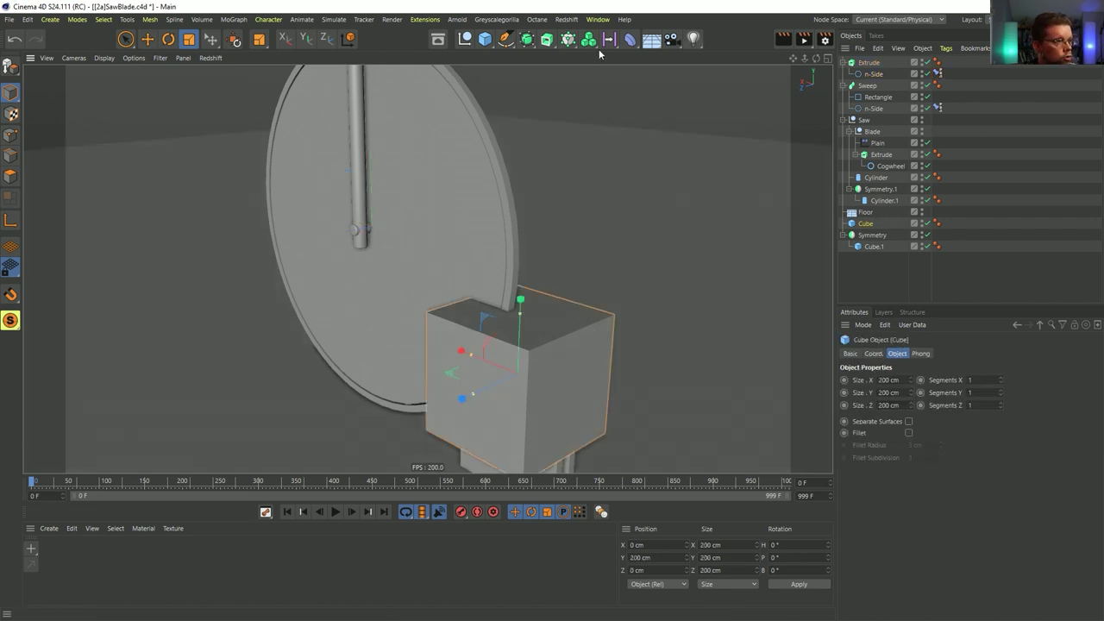
left_click_drag(592, 43, 653, 79)
left_click(631, 60, "alt")
right_click_drag(537, 342, 561, 374, "alt")
left_click_drag(562, 374, 559, 367, "alt")
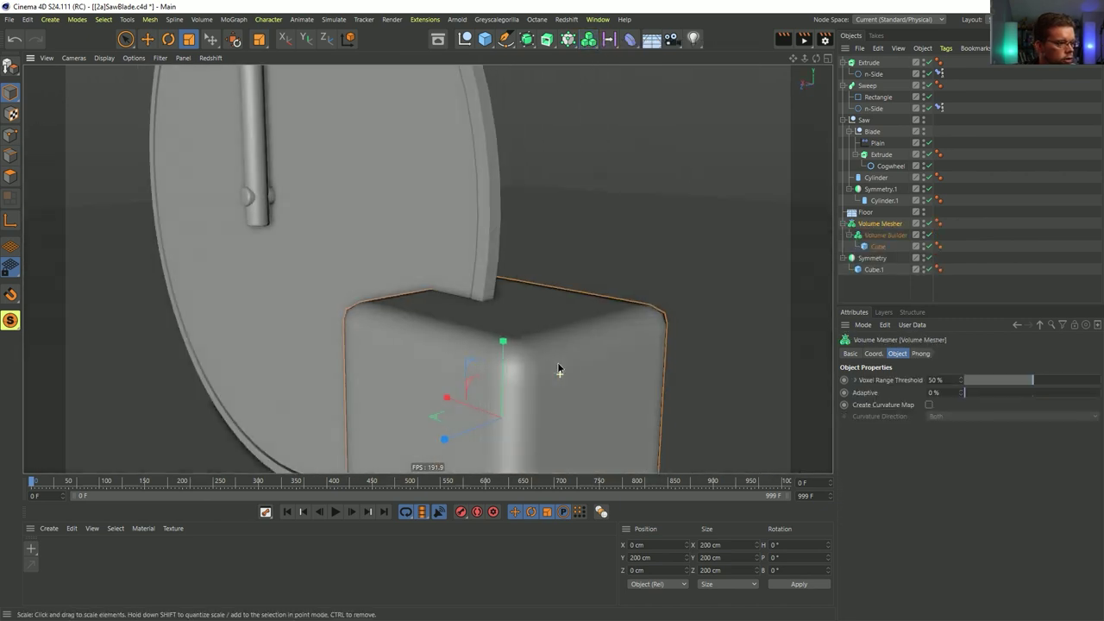
middle_click_drag(559, 367, 554, 326, "alt")
key("n")
key("b")
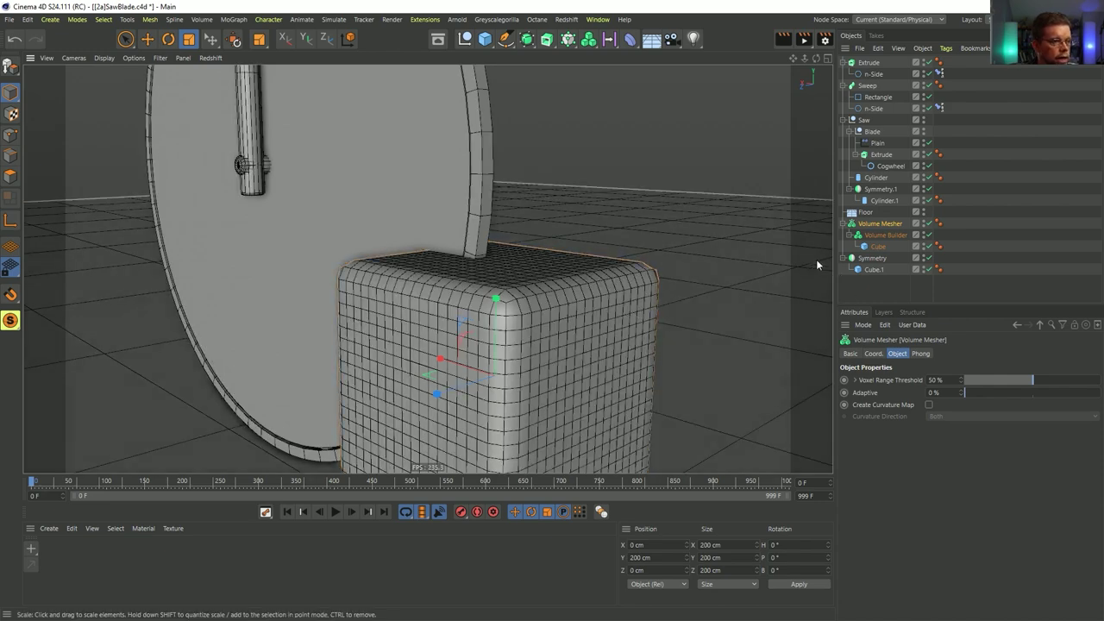
- Set the Volume Builder's voxel size to 8 cm
right_click_drag(521, 318, 510, 311, "alt")
middle_click_drag(526, 311, 525, 299, "alt")
left_click_drag(524, 304, 609, 326, "alt")
left_click(882, 236)
left_click(913, 391)
type("8")
key("Return")
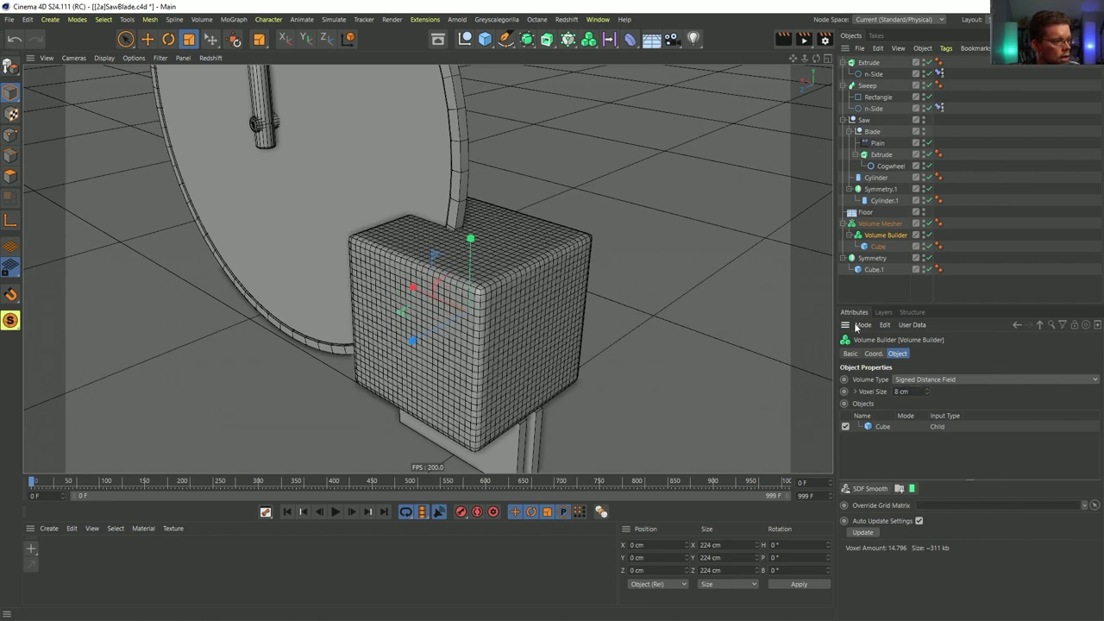
left_click_drag(480, 305, 495, 280, "alt")
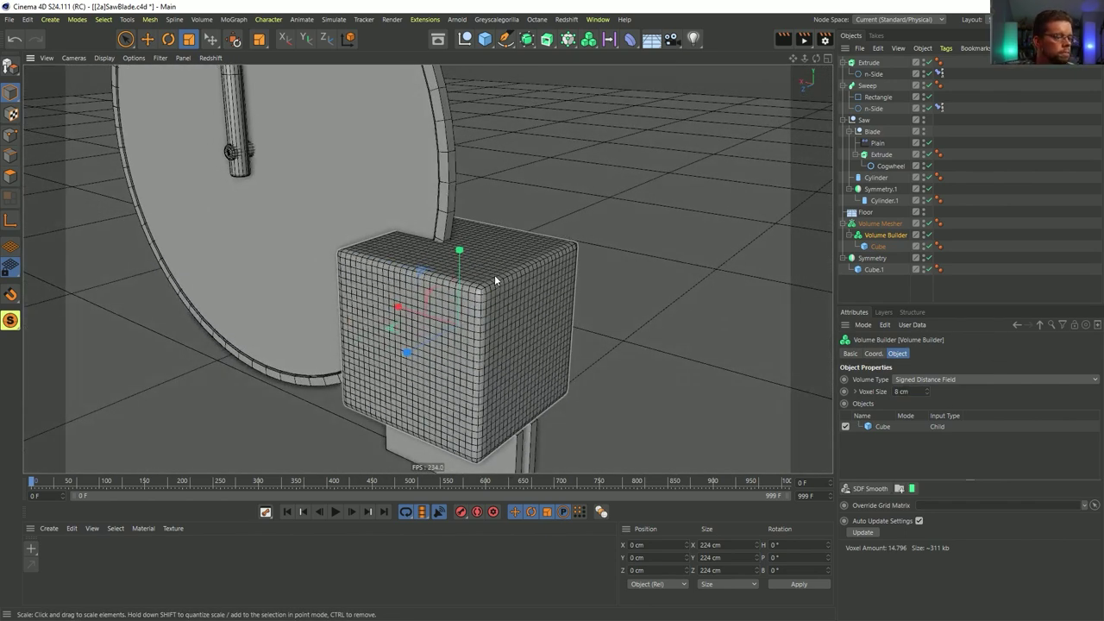
left_click_drag(559, 234, 532, 339, "alt")
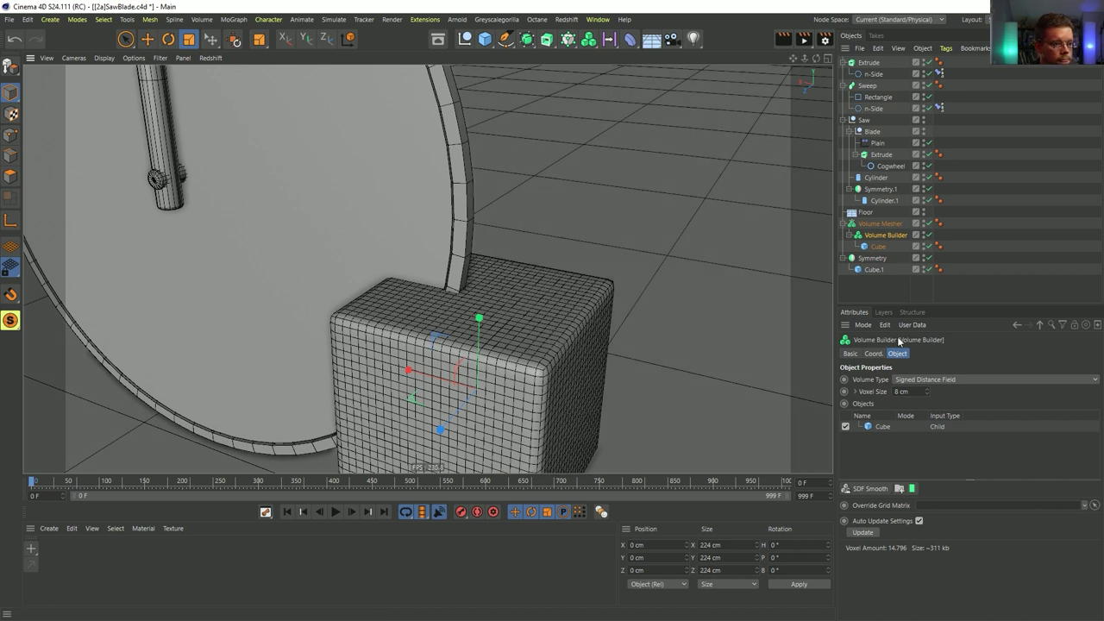
- Rename the disc's Extrude as Bite
left_click(869, 63)
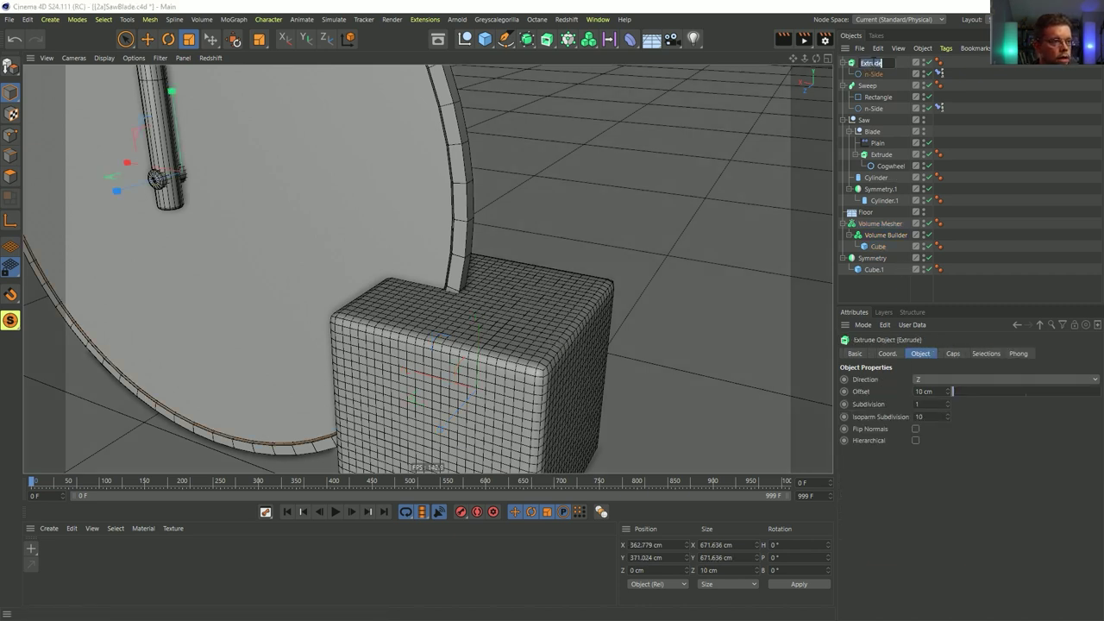
type("Bite")
key("Return")
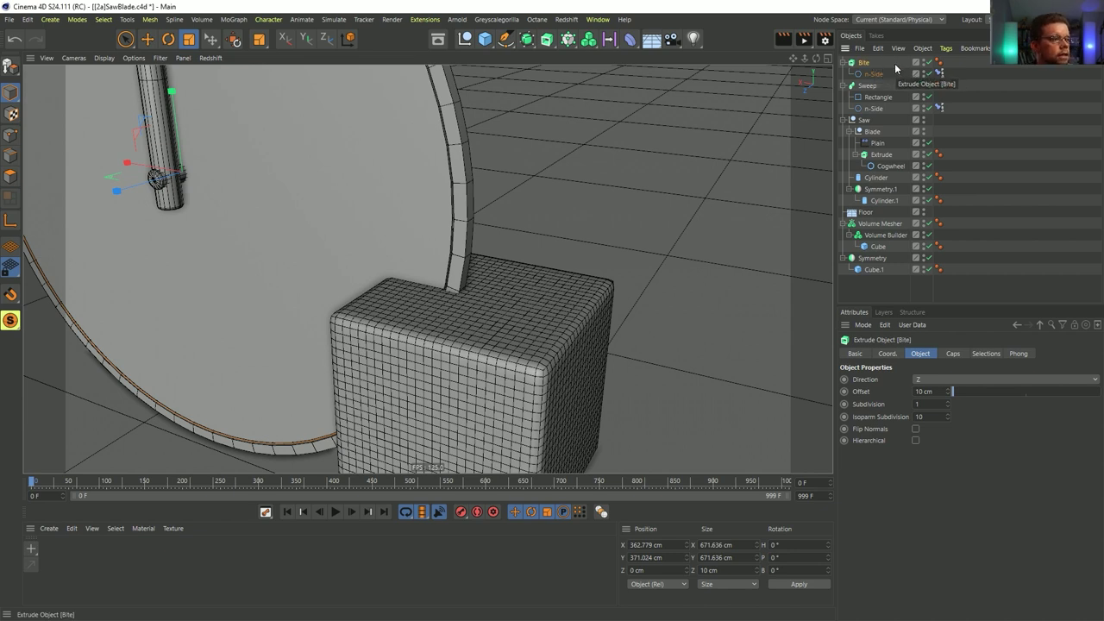
- Replace the Volume Builder's child cube with a link to the cube, hidden at the top level, and reset the Volume Mesher's transform
left_click(886, 236)
left_click_drag(878, 247, 867, 252)
left_click(924, 247)
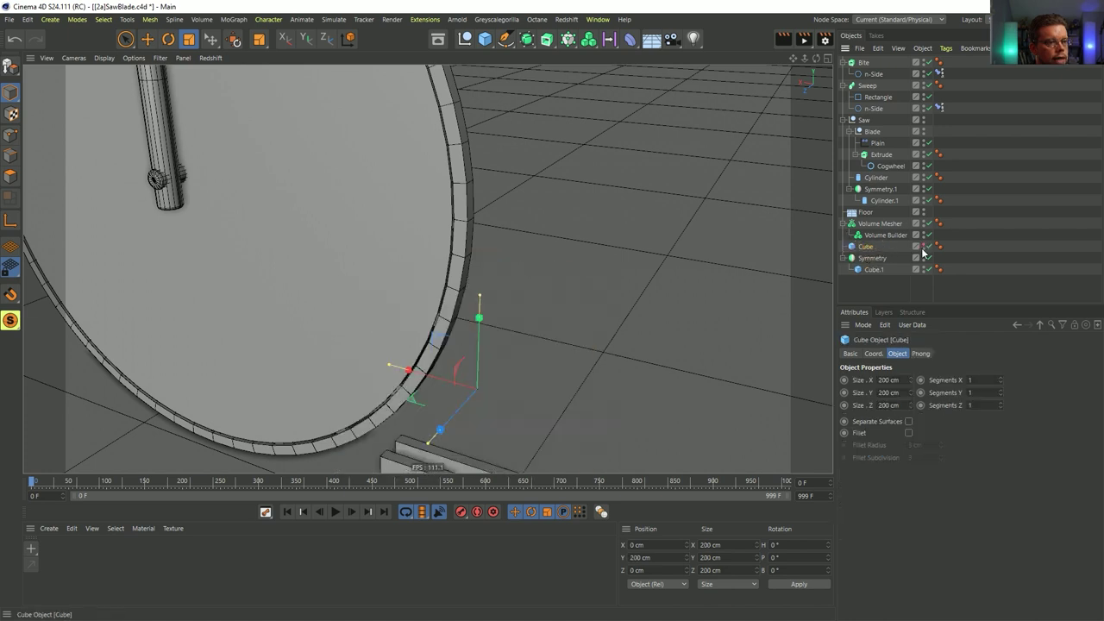
left_click(886, 234)
left_click_drag(918, 435, 916, 435)
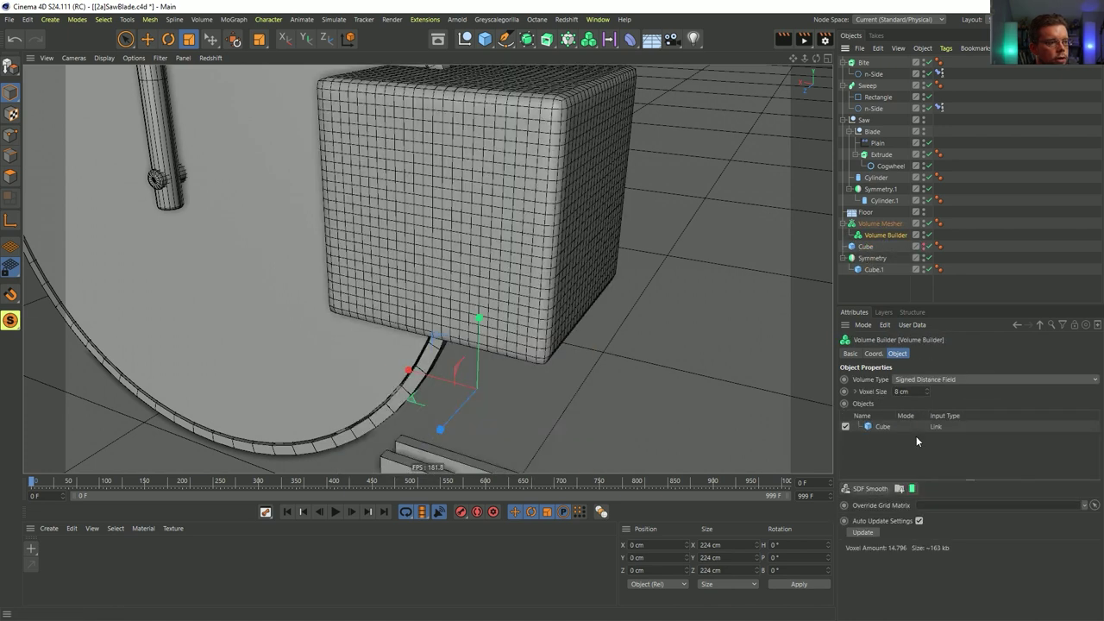
left_click(879, 224)
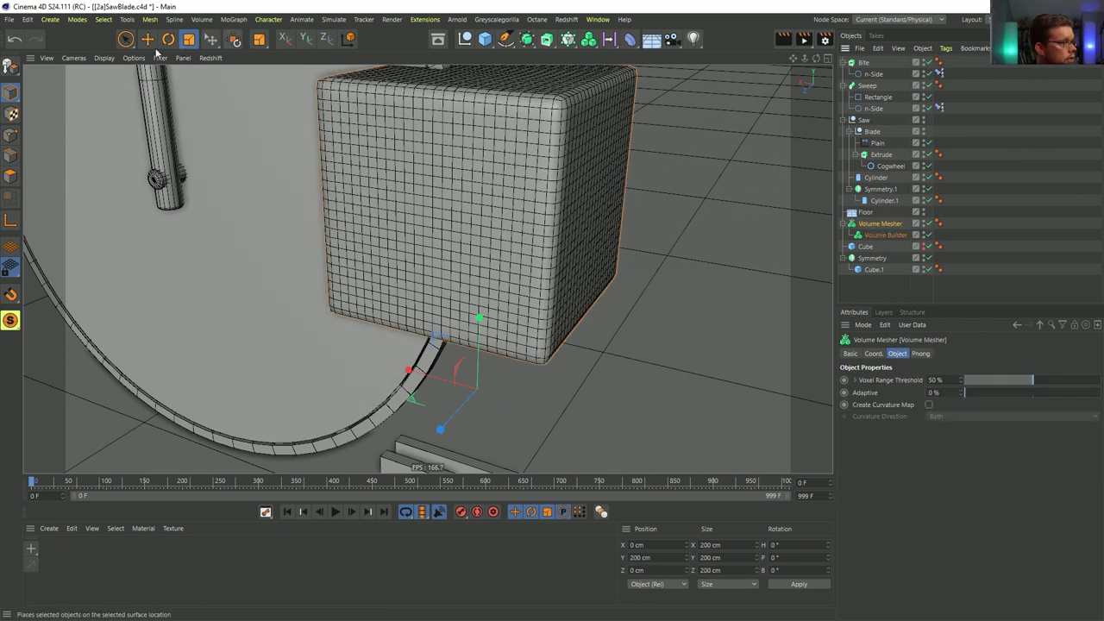
left_click(235, 40)
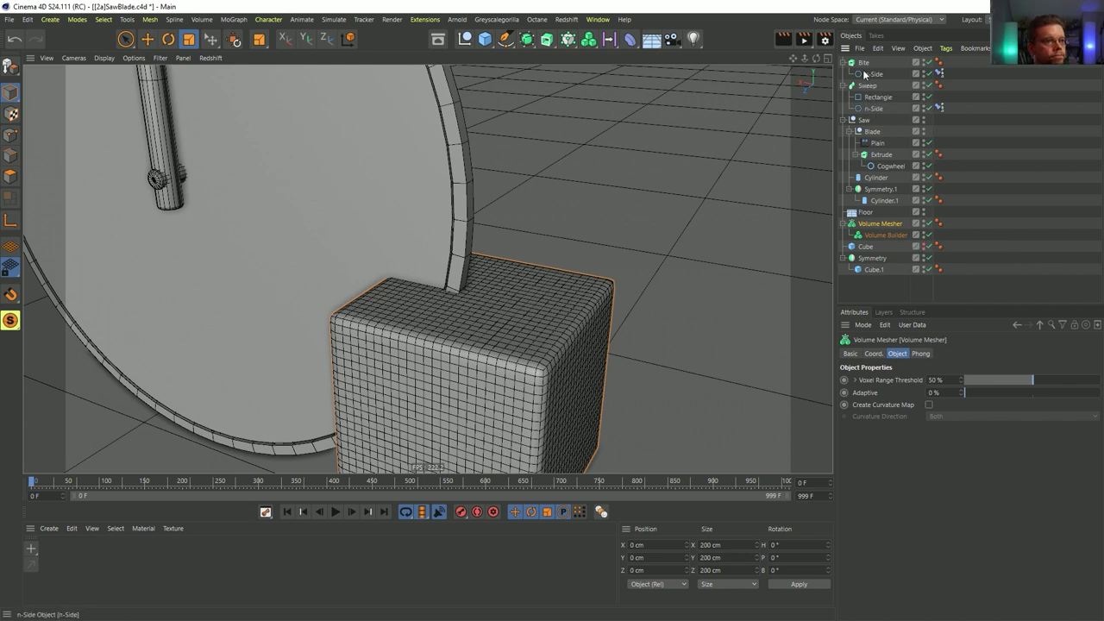
- Link Bite above the Cube in the Volume Builder's object list and set its mode to Subtract
left_click(886, 234)
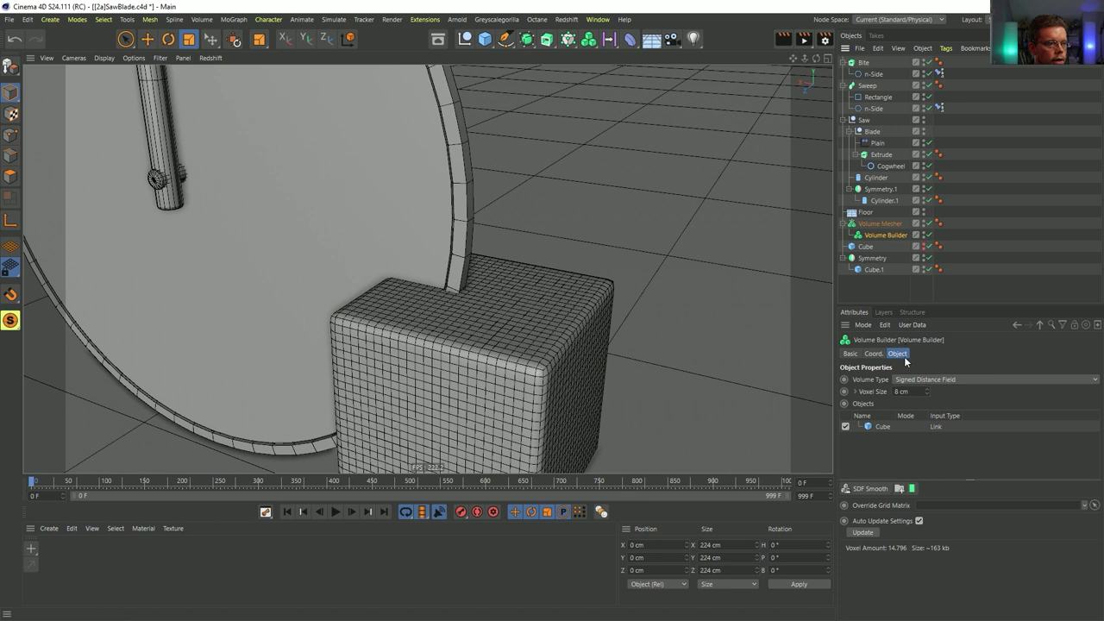
left_click_drag(886, 427, 888, 429)
left_click(909, 426)
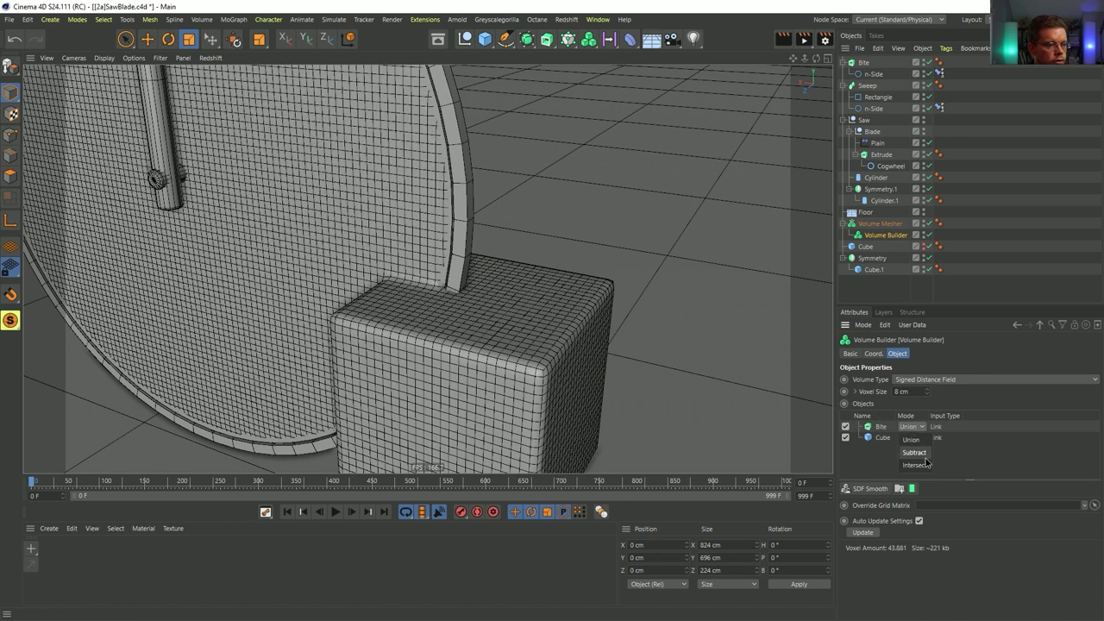
left_click(919, 452)
- Hide the Sweep ring and the Bite disc in the viewport to expose the cut in the cube
left_click_drag(463, 313, 468, 343, "alt")
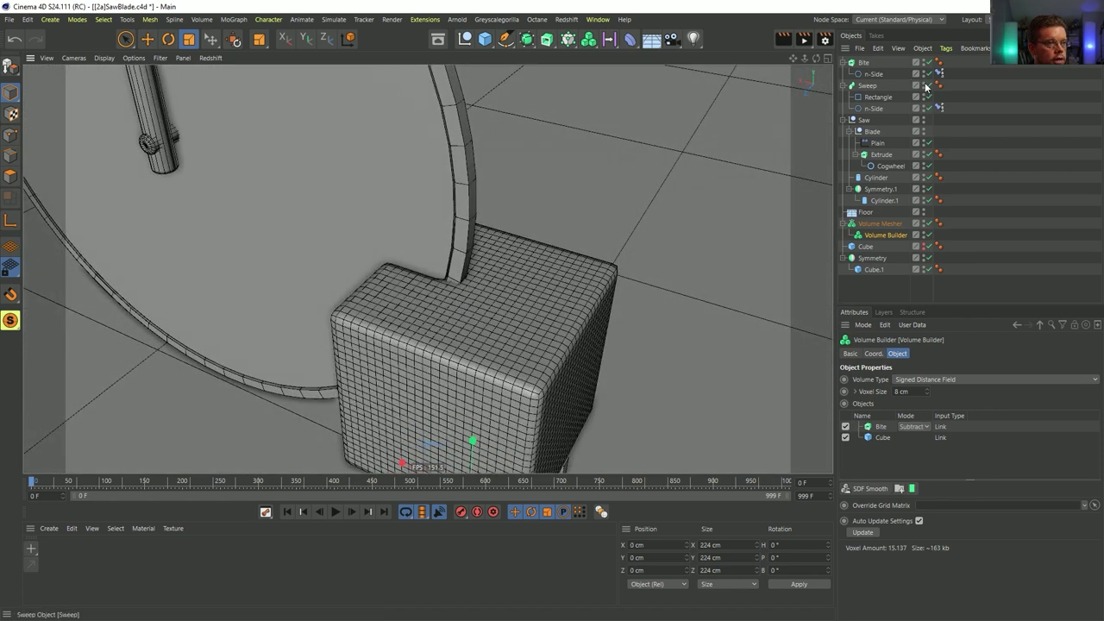
left_click(927, 86)
double_click(925, 63, "alt")
left_click_drag(436, 285, 502, 255, "alt")
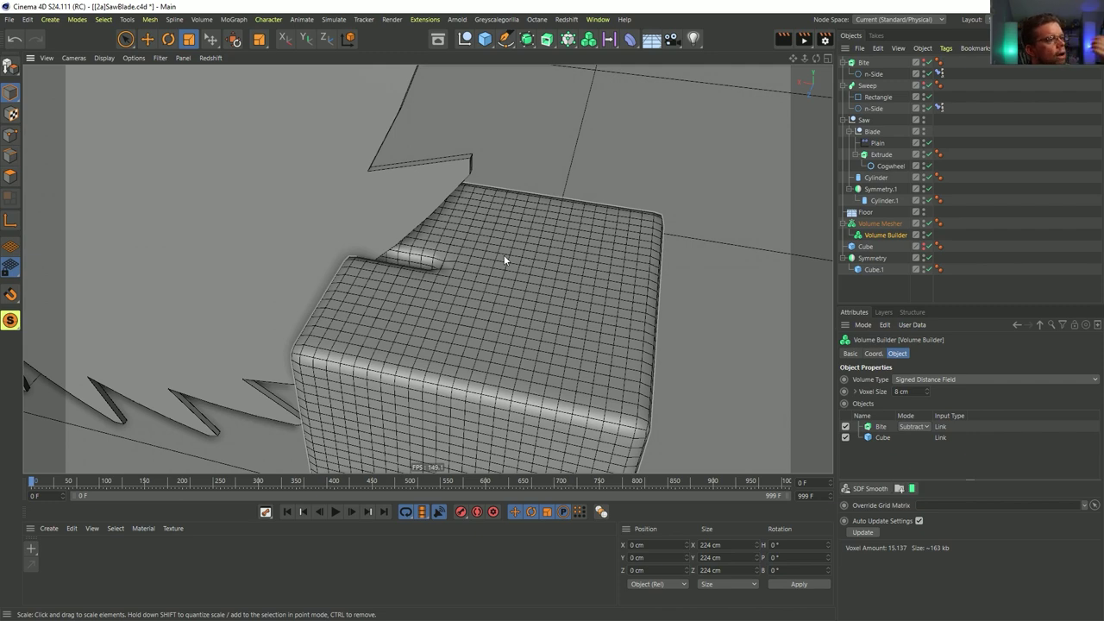
left_click_drag(504, 254, 465, 294, "alt")
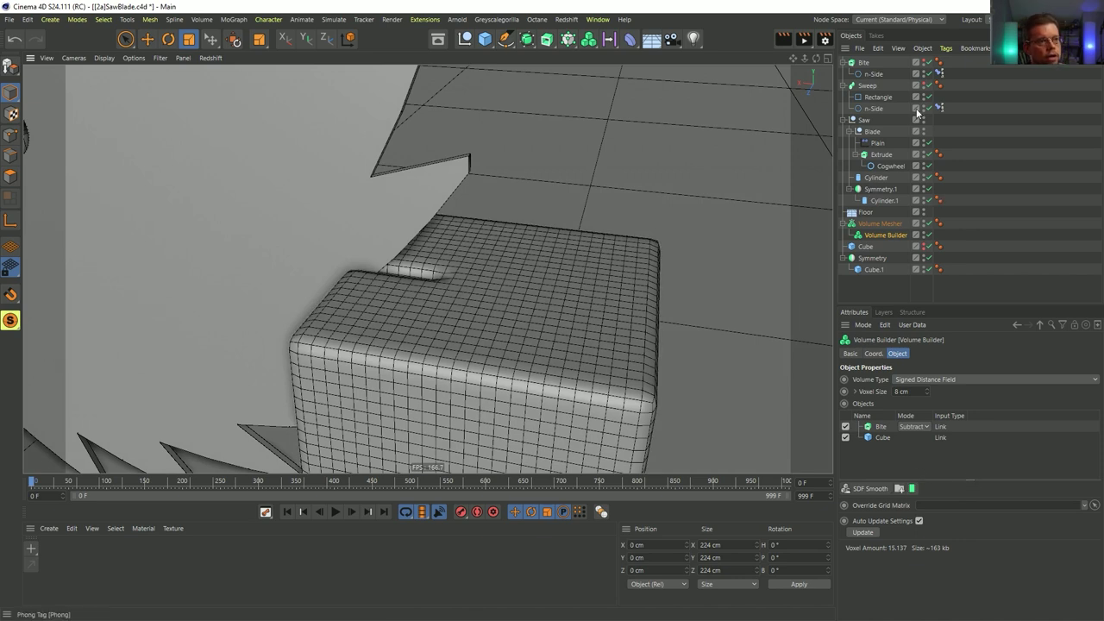
- Rename the Sweep as Bulge and link it above Bite in the Volume Builder's object list with Union mode
double_click(869, 85)
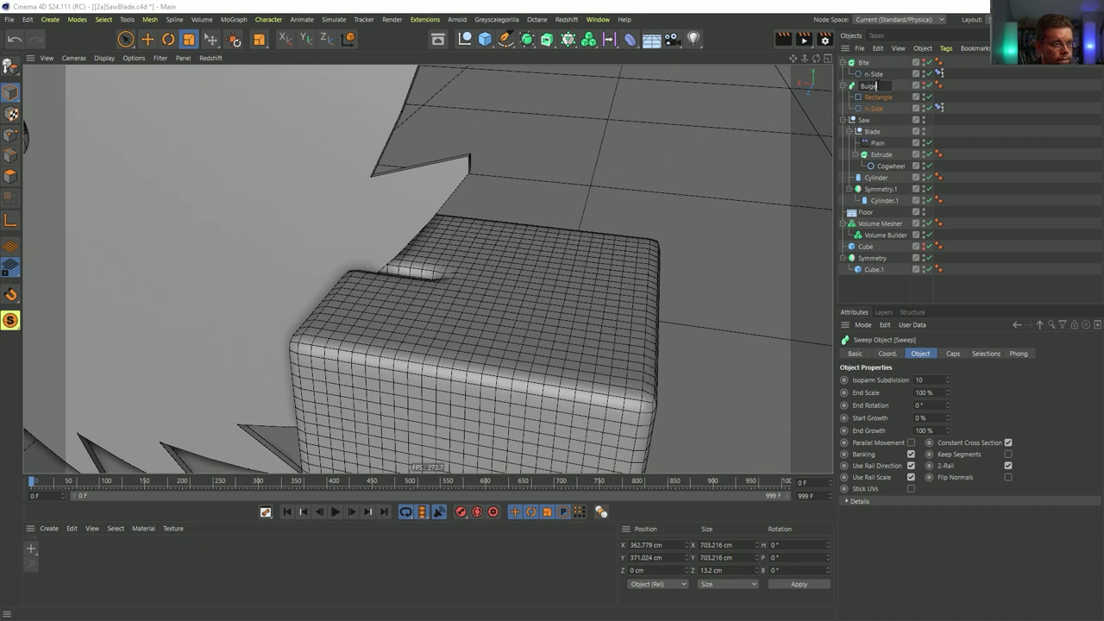
key("Return")
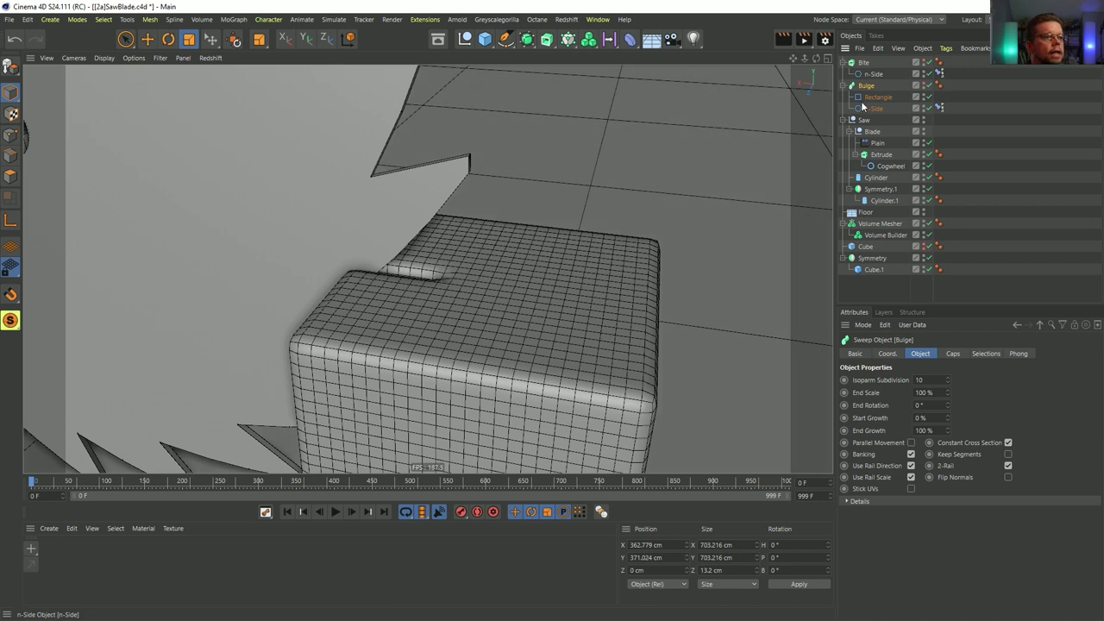
left_click(886, 235)
left_click_drag(889, 430, 919, 423)
left_click_drag(458, 270, 438, 341, "alt")
scroll(420, 200, "down", 10)
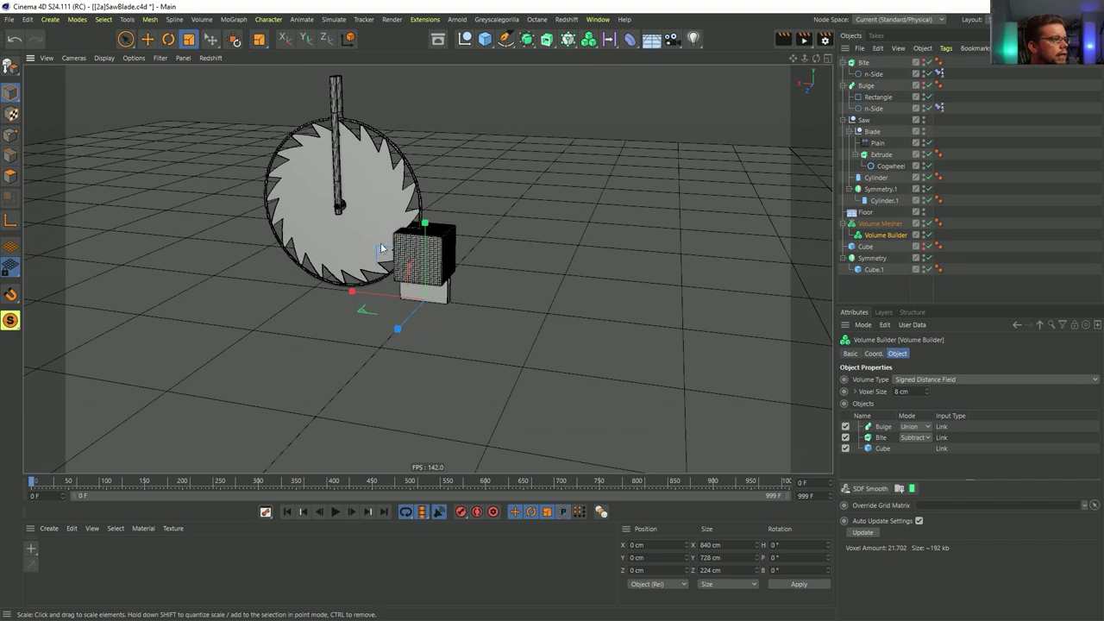
scroll(446, 257, "up", 6)
scroll(485, 231, "up", 6)
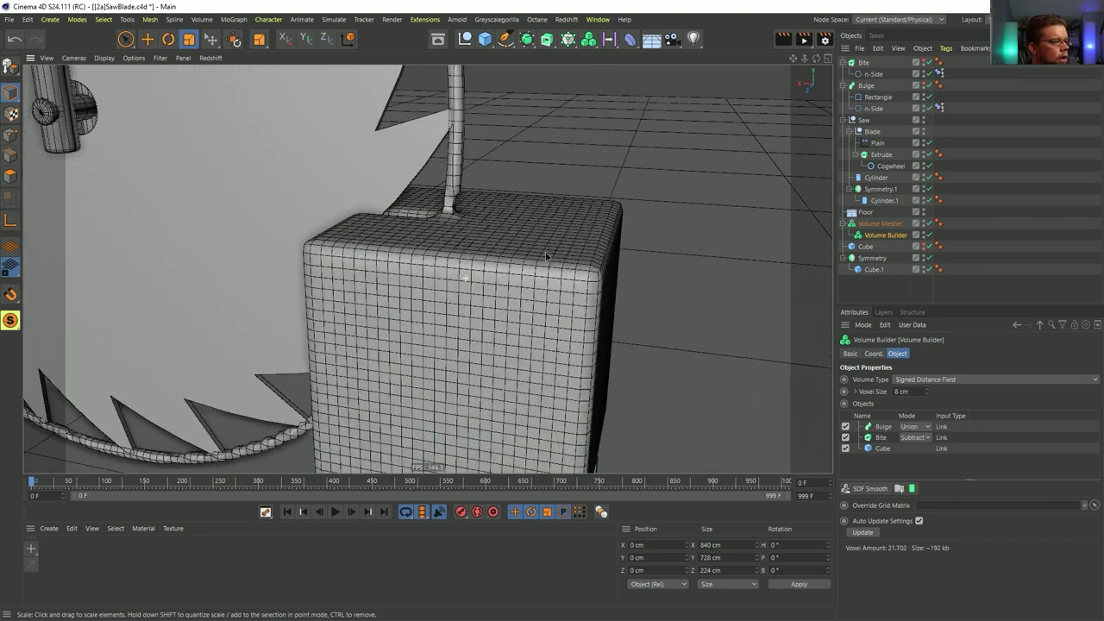
left_click_drag(481, 261, 520, 274, "alt")
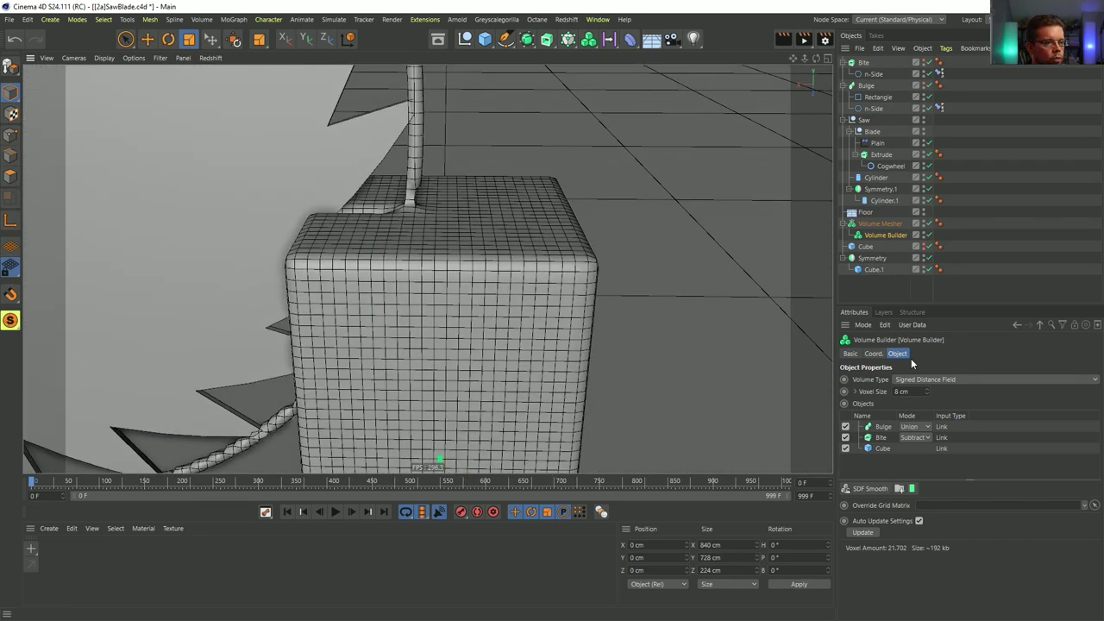
- Link the cube again in a new folder atop the Volume Builder's list and disable the Bulge, Bite and original Cube entries
left_click_drag(866, 247, 891, 431)
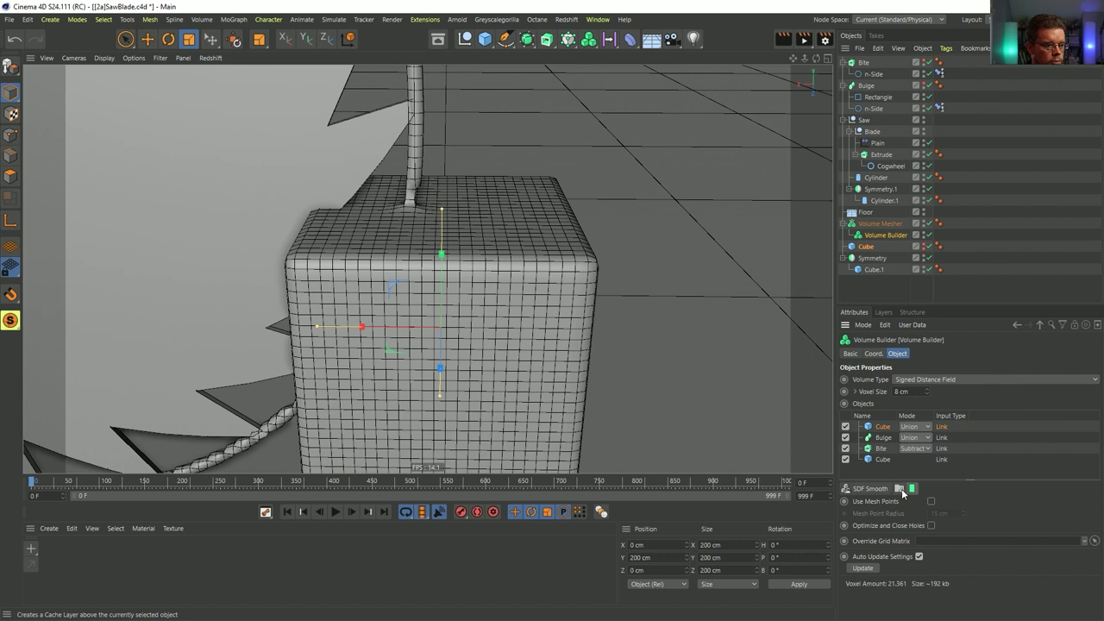
left_click(900, 489)
left_click_drag(891, 429, 892, 428)
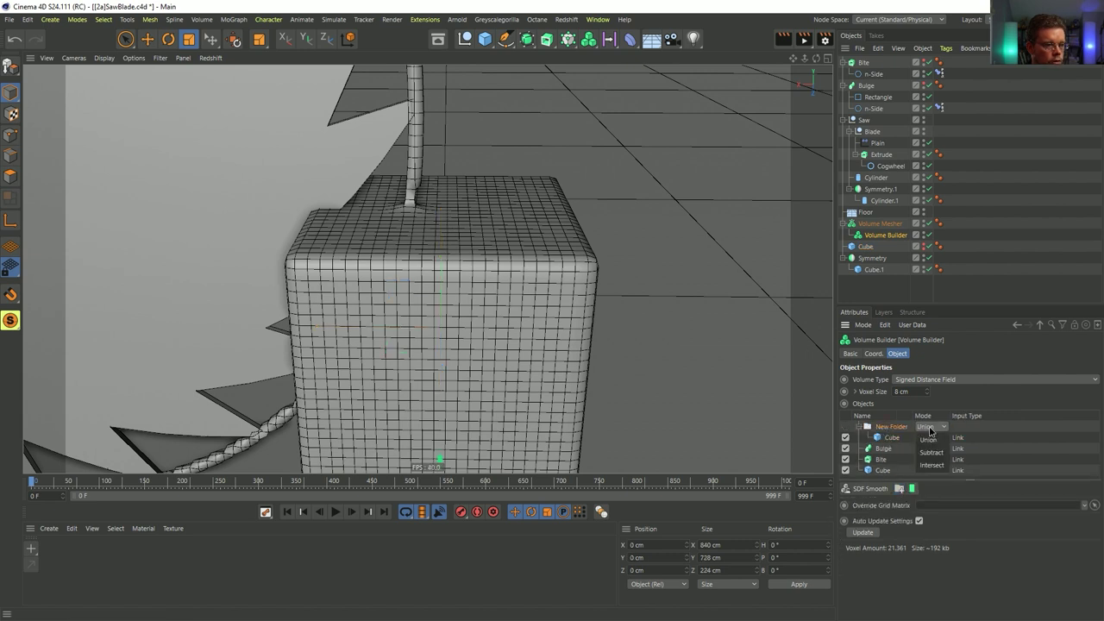
left_click(845, 448)
left_click(846, 459)
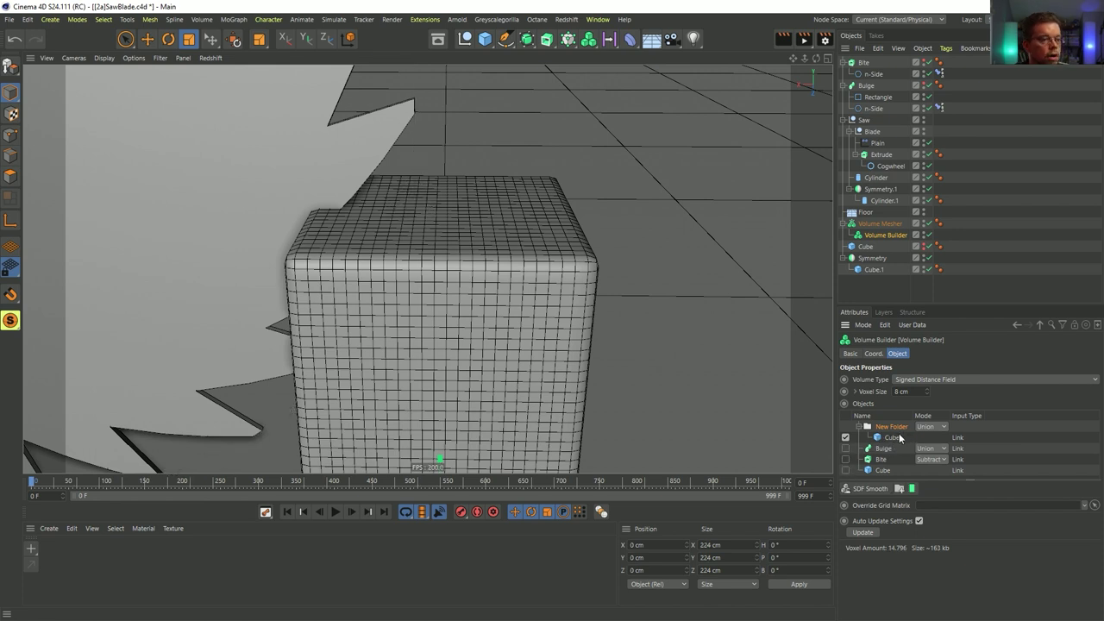
- Add an SDF Dilate and Erode filter above the Cube in the new folder, with a 5 cm offset
left_click(874, 490)
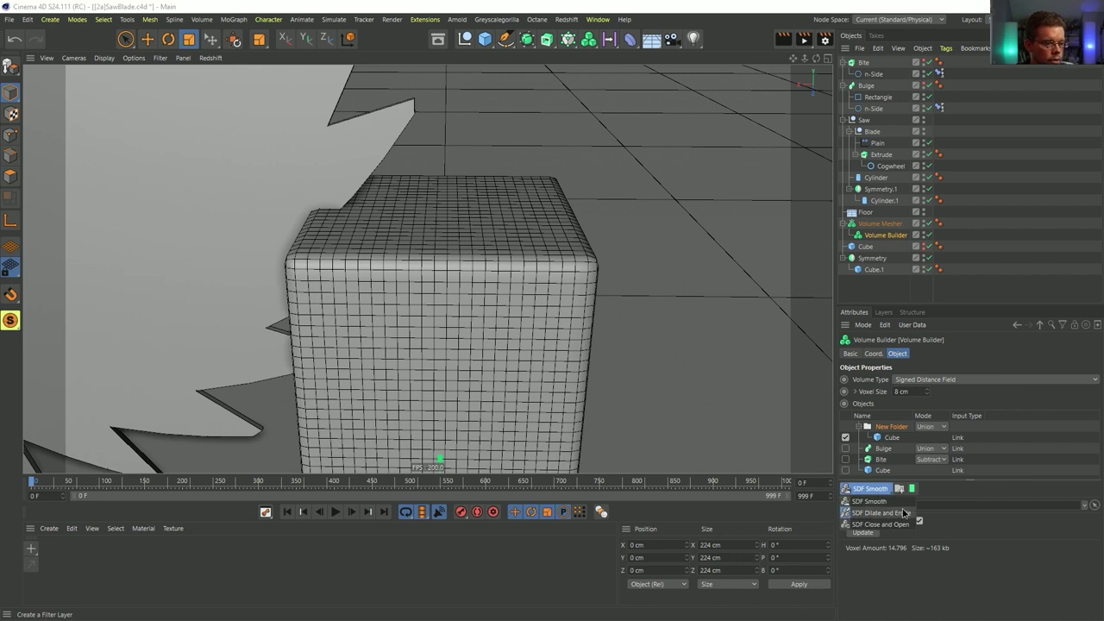
left_click(902, 514)
left_click_drag(885, 435, 892, 443)
left_click_drag(906, 545, 869, 544)
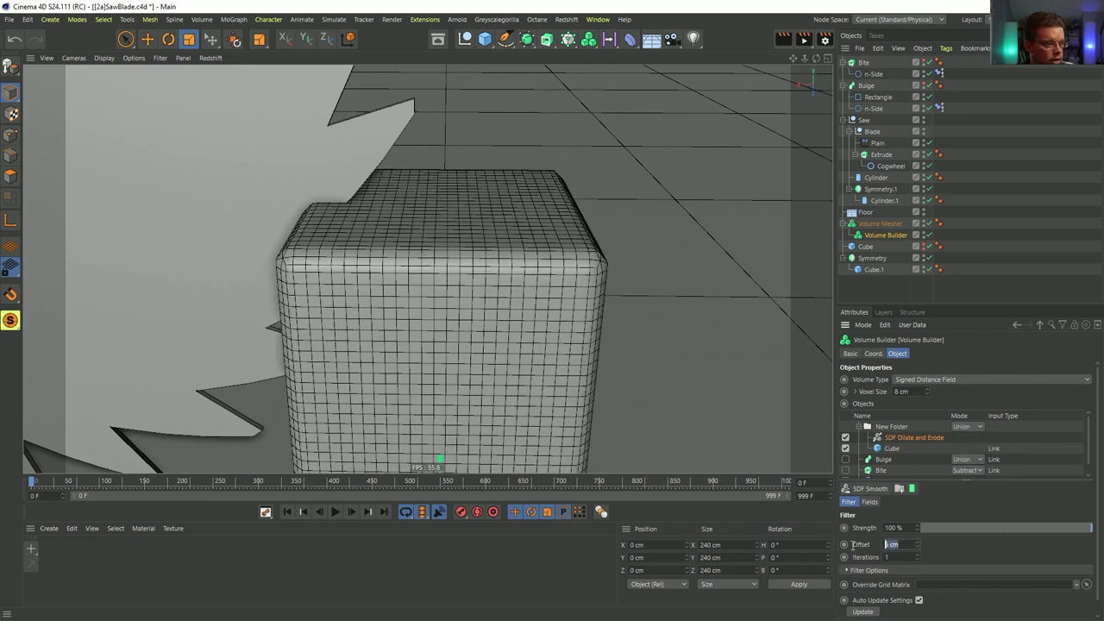
left_click(949, 548)
left_click_drag(562, 315, 513, 315, "alt")
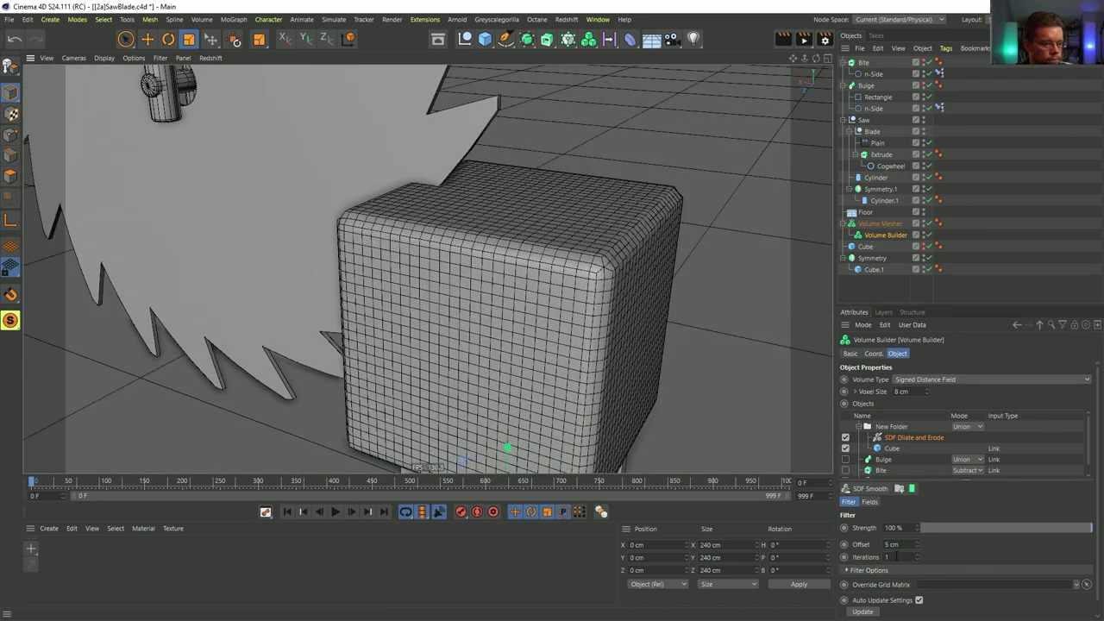
- Enable Bulge in the Volume Builder, move it into the new folder above the Dilate and Erode filter, and set its mode to Intersect
left_click(846, 461)
left_click_drag(886, 461, 907, 437)
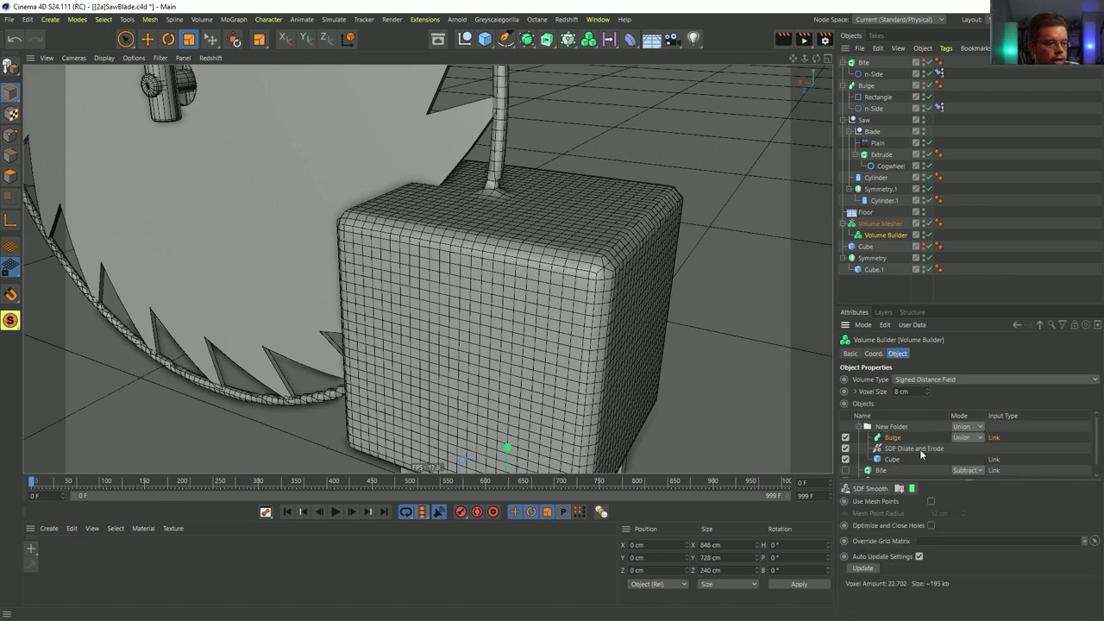
left_click(967, 438)
left_click(970, 475)
left_click_drag(467, 212, 500, 220, "alt")
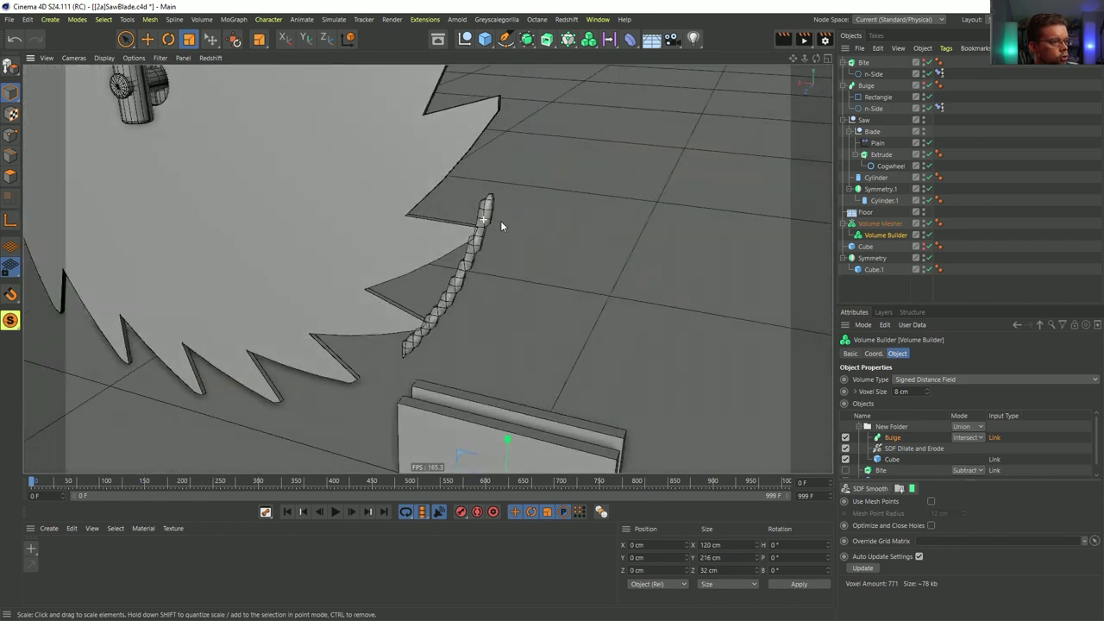
- Scale up the Bulge's Rectangle profile to about 24.6 cm to thicken the intersected strip around the blade's edge
left_click(878, 97)
key("t")
left_click_drag(530, 297, 686, 301)
mouse_move(488, 205)
left_mouse_down("alt")
mouse_move(545, 202)
mouse_move(493, 202)
left_mouse_up("alt")
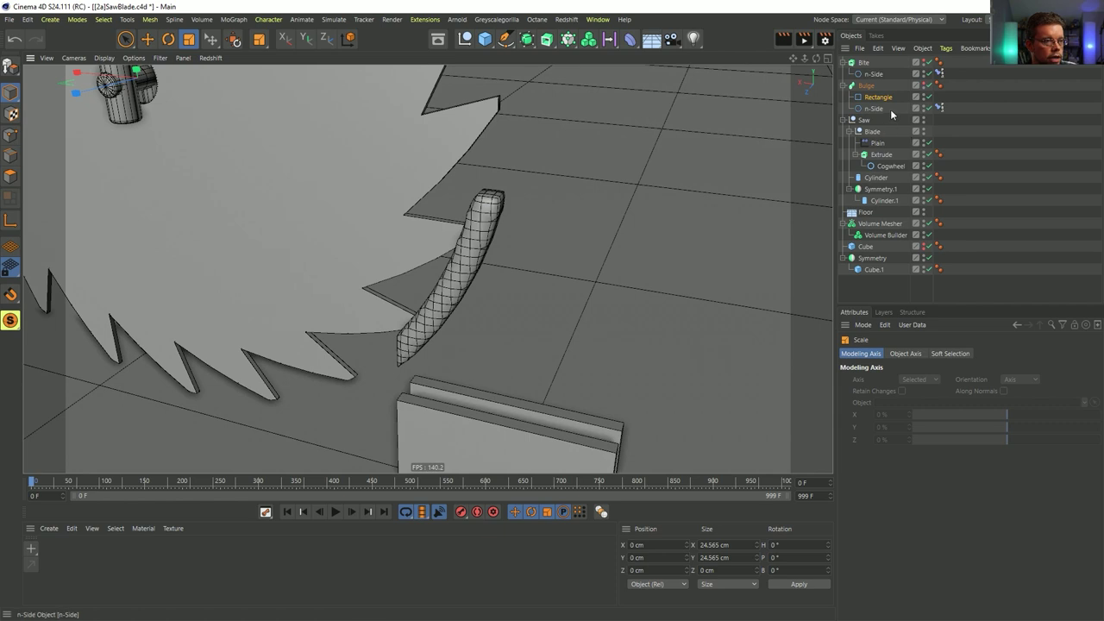
- Set the offset of the SDF Dilate and Erode filter in the Volume Builder's new folder to 10 cm
left_click(886, 235)
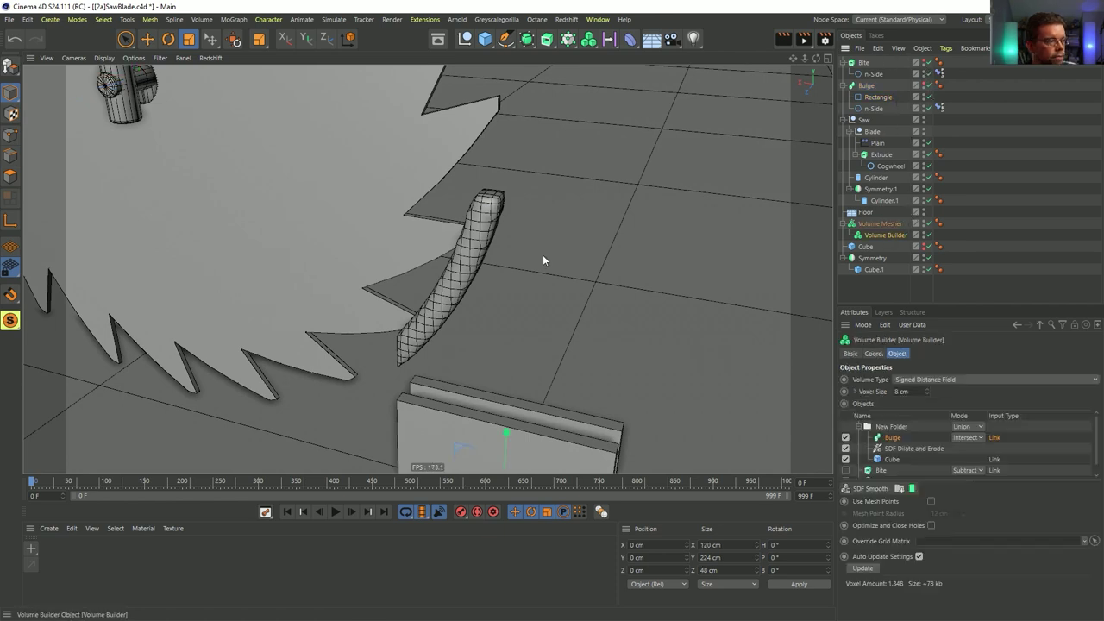
left_click(907, 449)
left_click(901, 544)
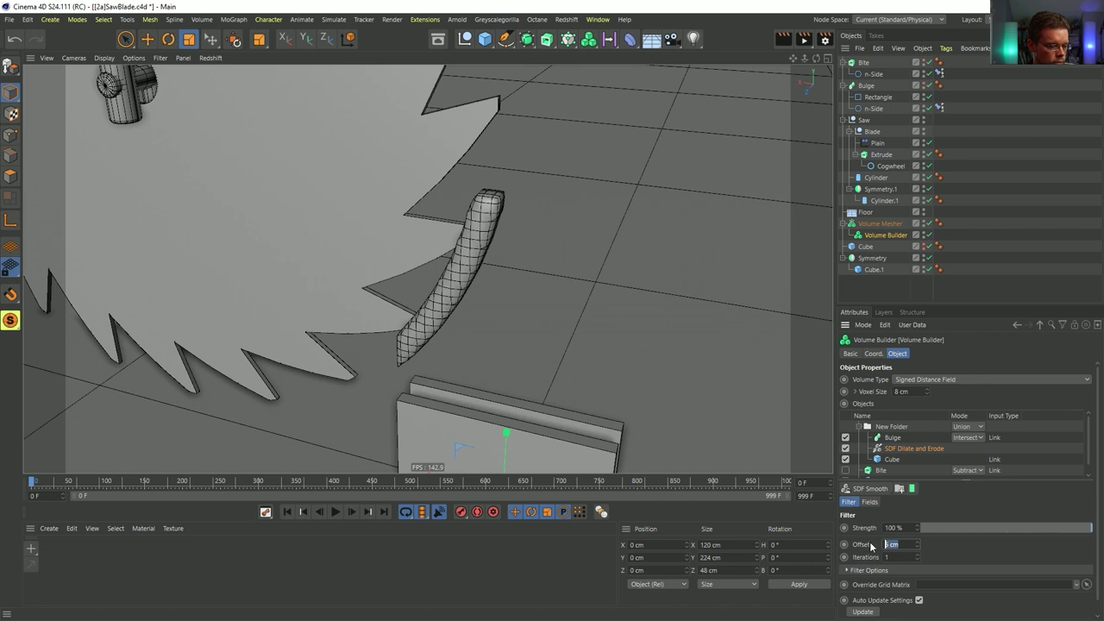
key("Return")
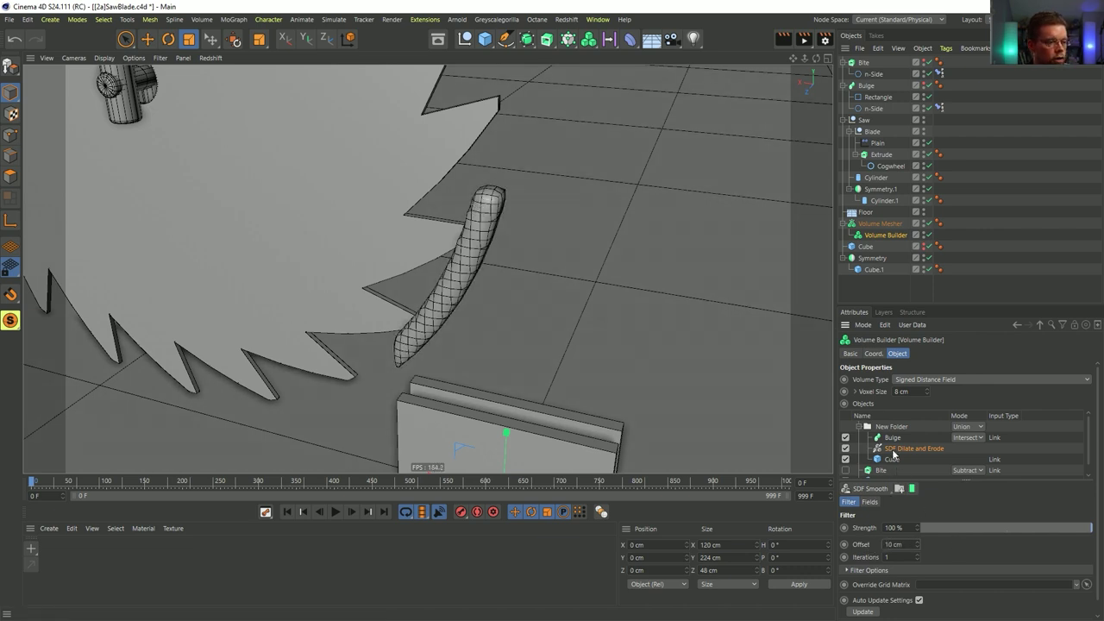
left_click_drag(918, 544, 919, 547)
key("ctrl+z")
left_click_drag(484, 233, 511, 222, "alt")
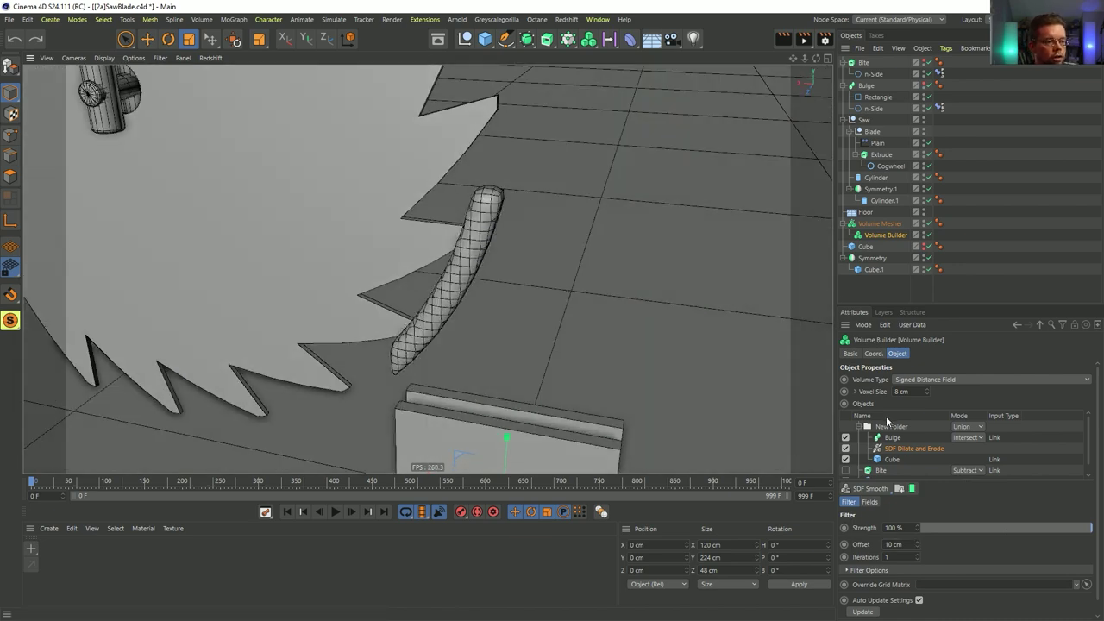
- Collapse the new folder in the Volume Builder's object list and enable the Bite and original Cube entries
left_click(858, 427)
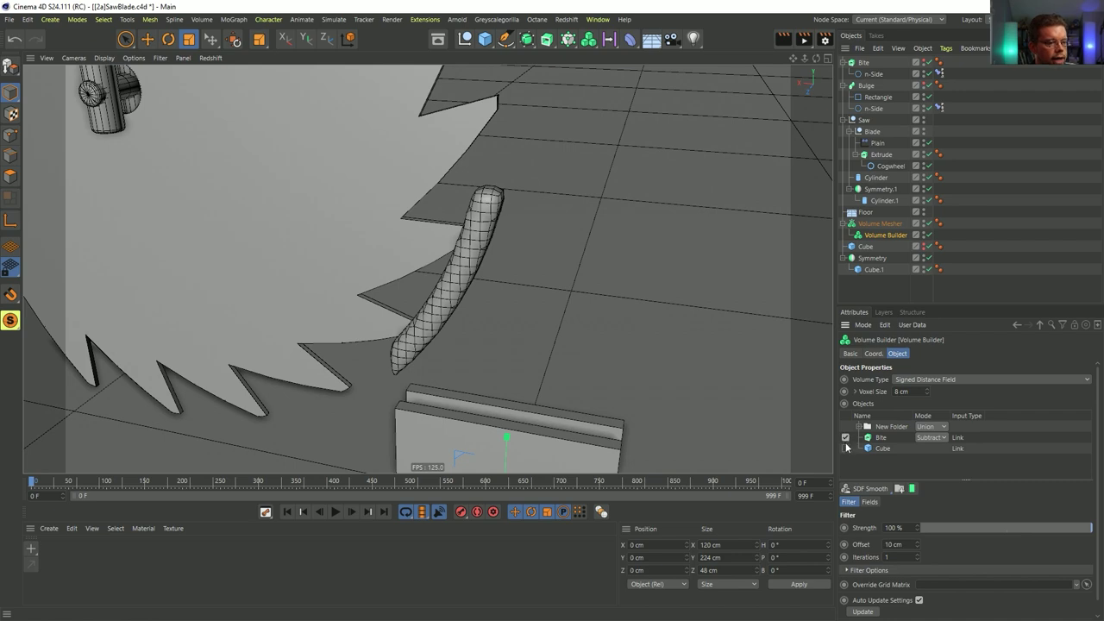
left_click(845, 439)
left_click(845, 449)
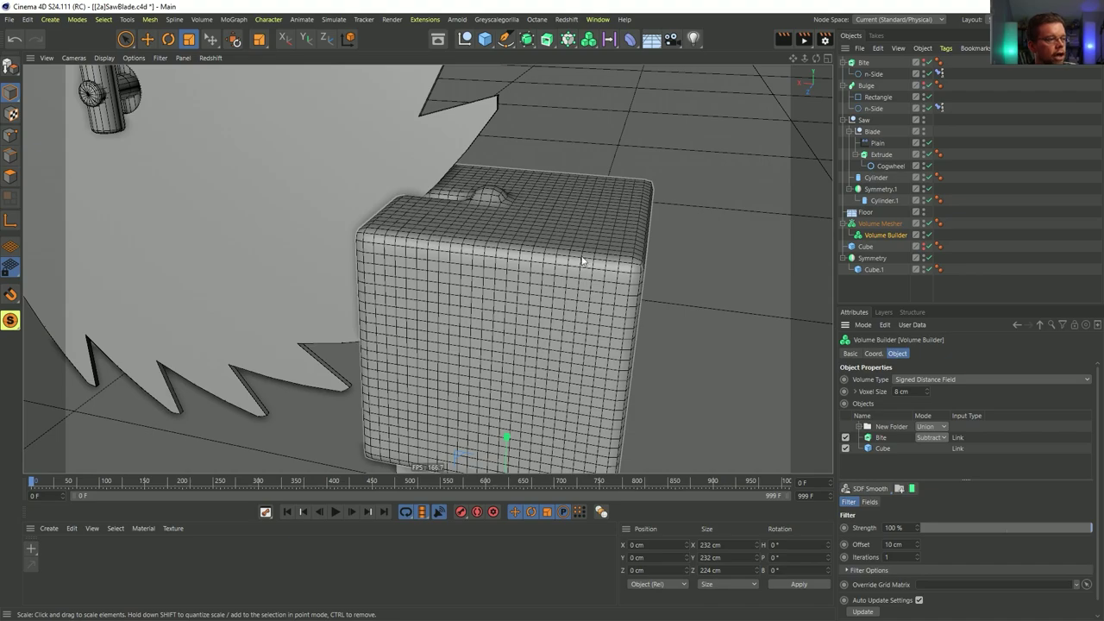
mouse_move(501, 206)
left_mouse_down("alt")
mouse_move(312, 185)
mouse_move(279, 163)
mouse_move(357, 195)
mouse_move(367, 212)
mouse_move(563, 330)
mouse_move(614, 317)
left_mouse_up("alt")
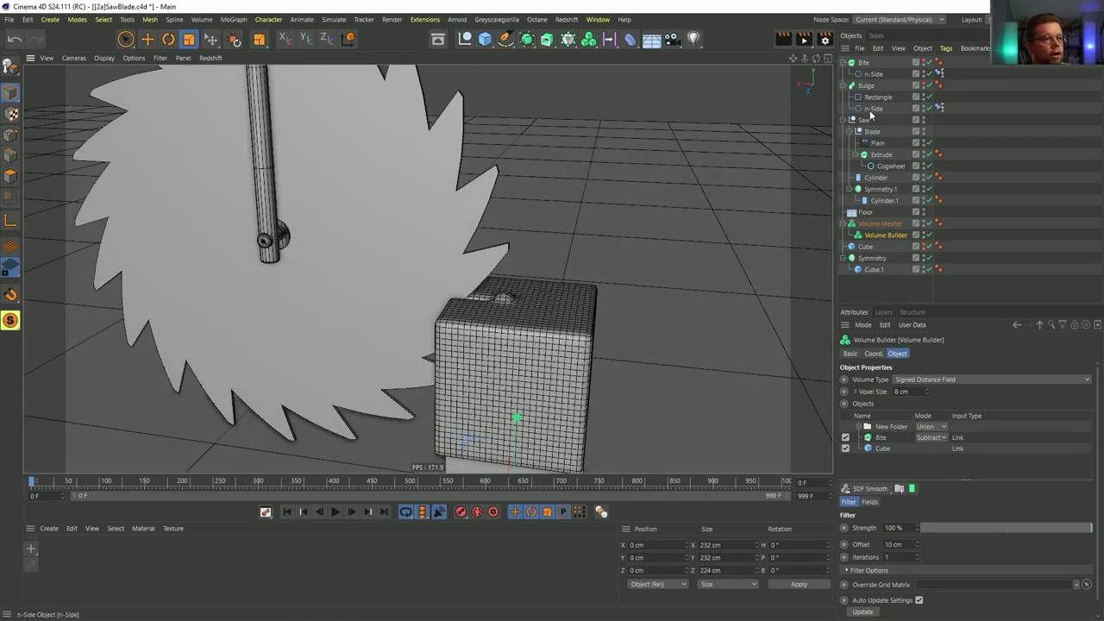
- Scale up the Bulge's n-Side path slightly so the bulge sits farther out from the blade's edge at frame 2
left_click(939, 107, "shift")
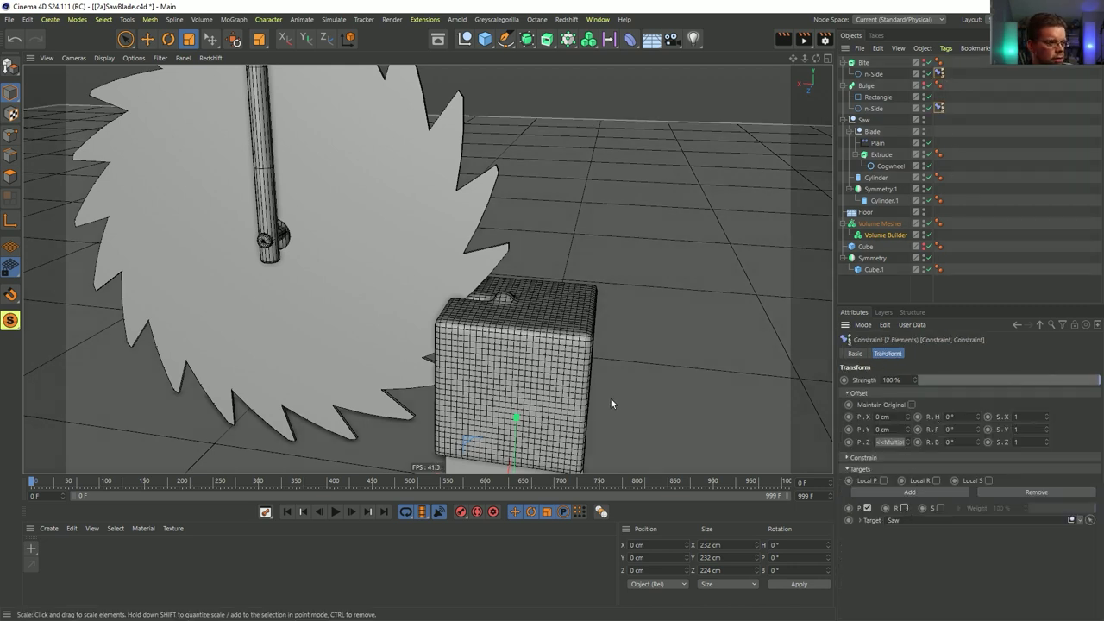
left_click_drag(463, 323, 407, 434, "alt")
left_click_drag(338, 448, 586, 402, "alt")
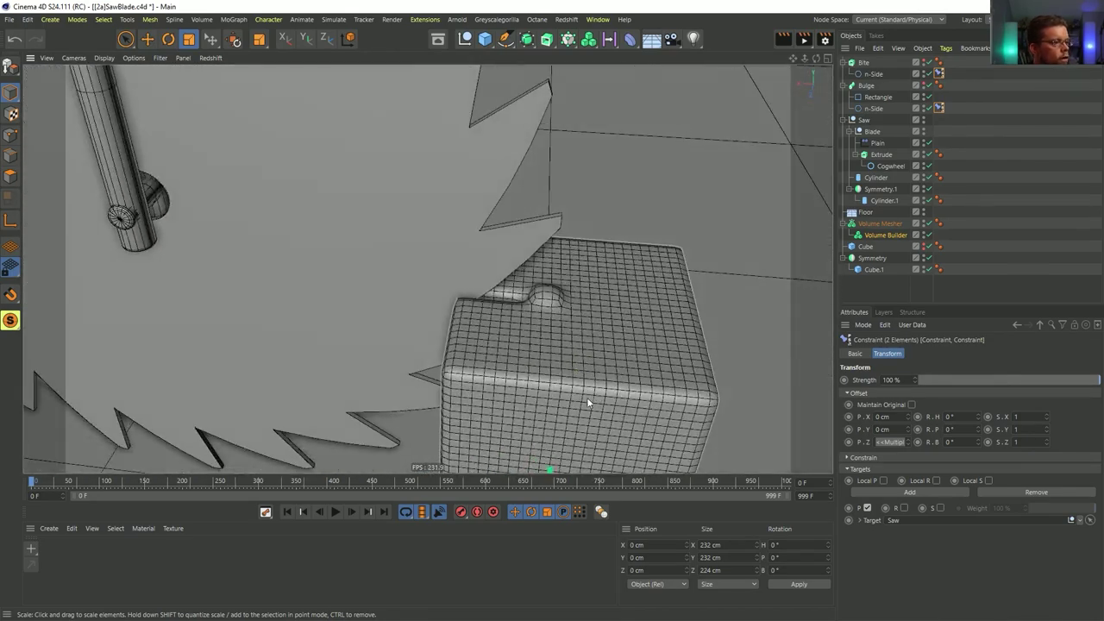
left_click(350, 511)
left_click(350, 511)
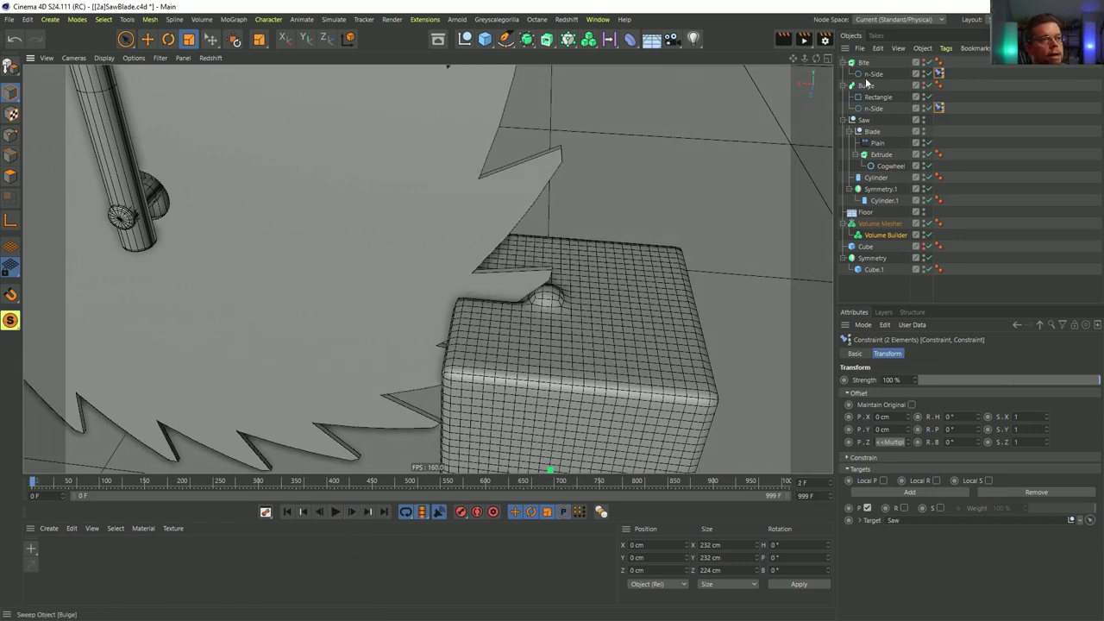
left_click(873, 107)
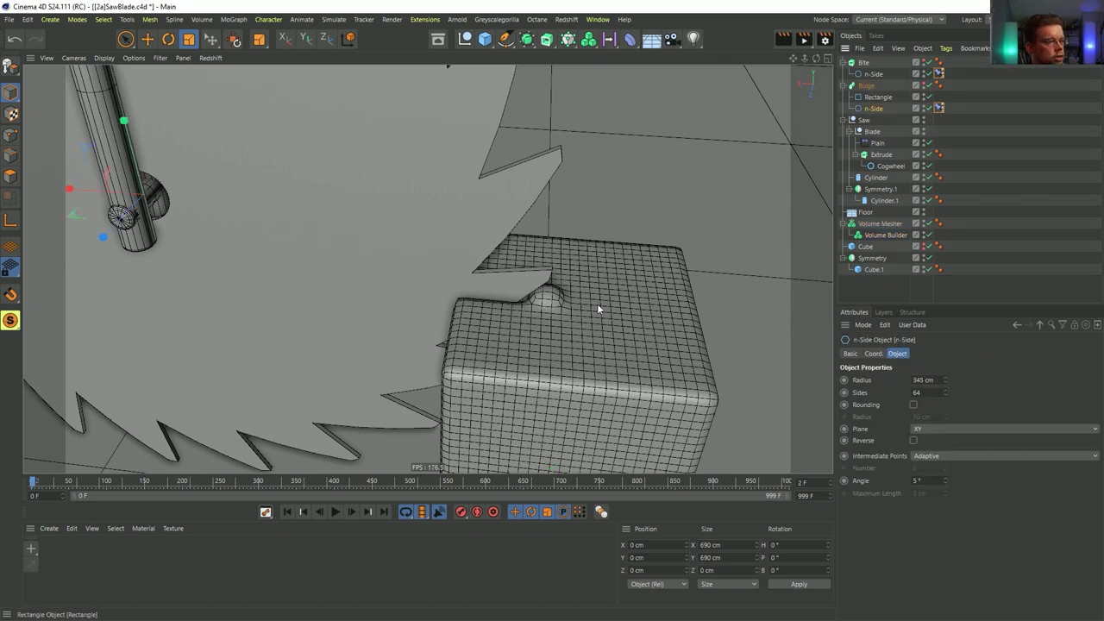
key("t")
left_click_drag(595, 293, 619, 318)
- Try to enlarge the Bite's n-Side spline and undo the scaling
left_click(869, 74)
left_click_drag(599, 240, 716, 206)
key("ctrl+z")
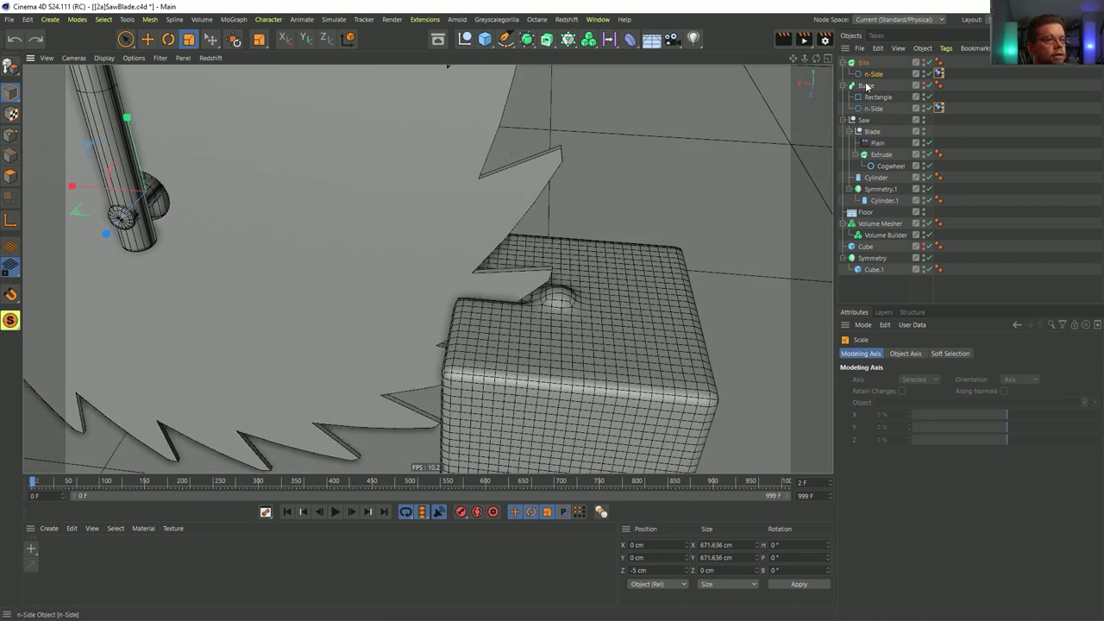
- Move Bite above the new folder in the Volume Builder and scale its n-Side spline to about 715 cm across
left_click(881, 234)
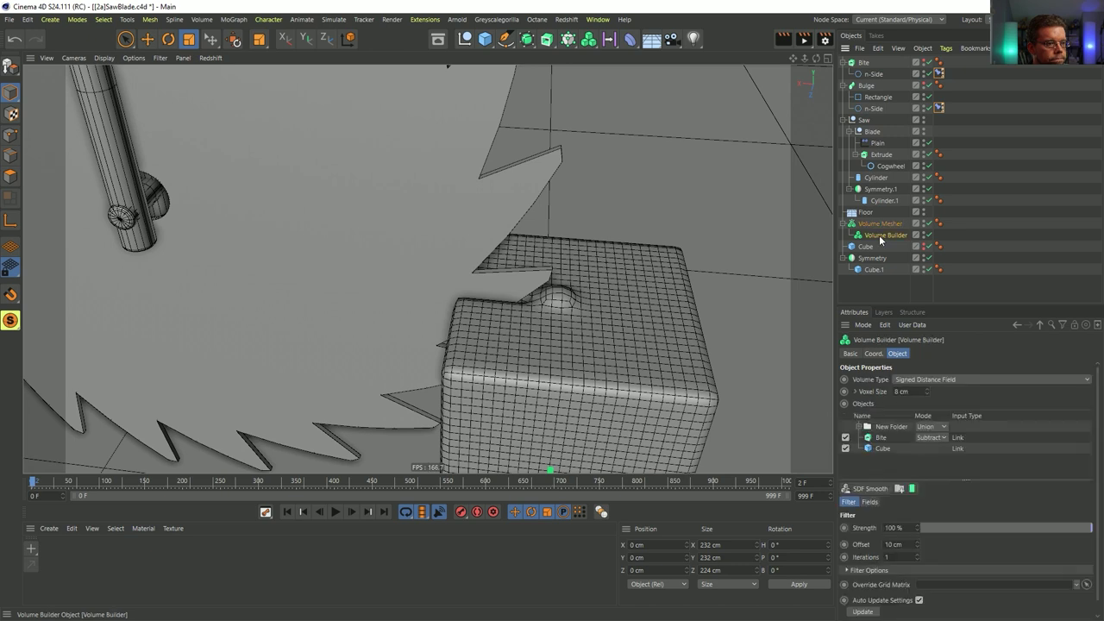
left_click_drag(879, 440, 881, 423)
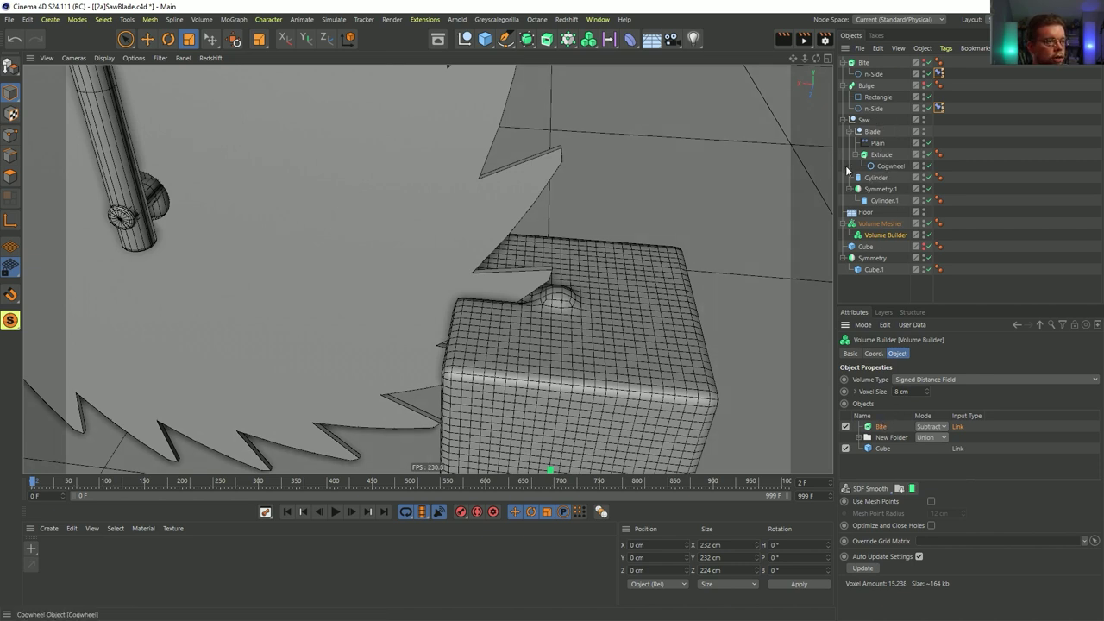
left_click(875, 76)
key("t")
mouse_move(660, 228)
left_mouse_down()
mouse_move(692, 217)
mouse_move(677, 235)
left_mouse_up()
mouse_move(556, 303)
left_mouse_down("alt")
mouse_move(616, 267)
mouse_move(399, 275)
mouse_move(635, 308)
mouse_move(534, 348)
mouse_move(348, 286)
mouse_move(496, 326)
mouse_move(434, 266)
mouse_move(549, 255)
mouse_move(569, 297)
left_mouse_up("alt")
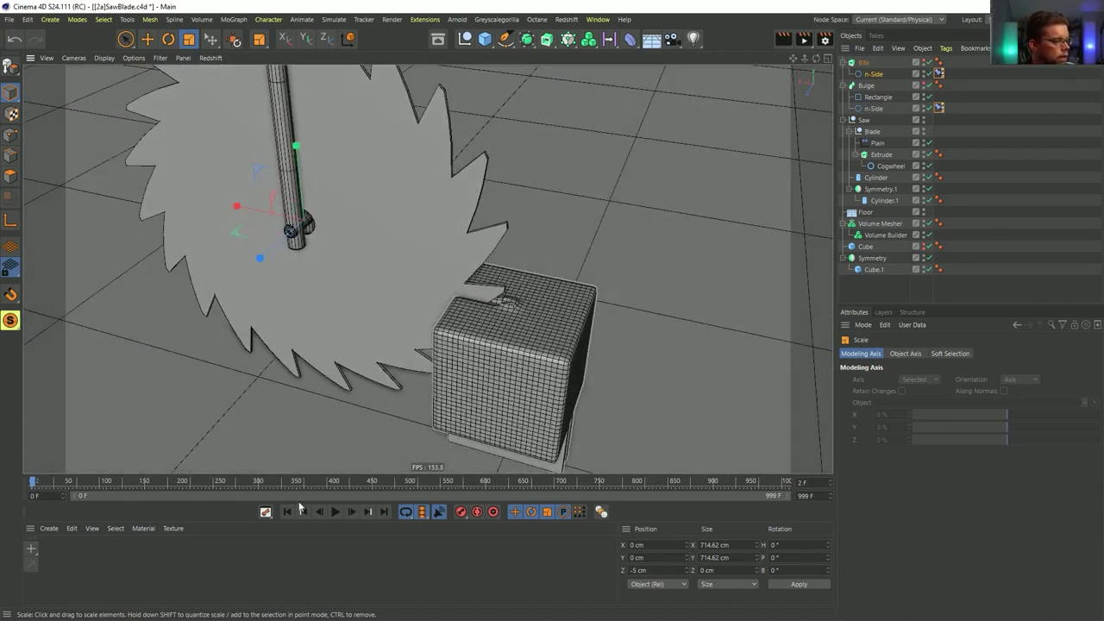
key("shift+f")
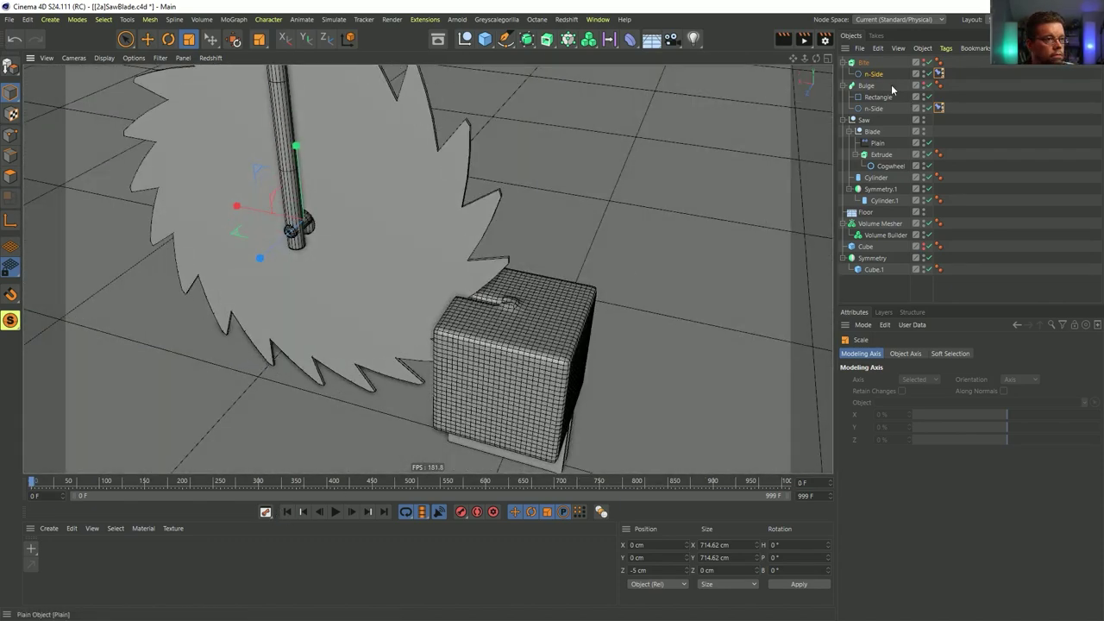
- Collapse the Bite, Bulge and Saw hierarchies and move Saw to the beginning of the object hierarchy
left_click(843, 62)
left_click(842, 74)
left_click(863, 62)
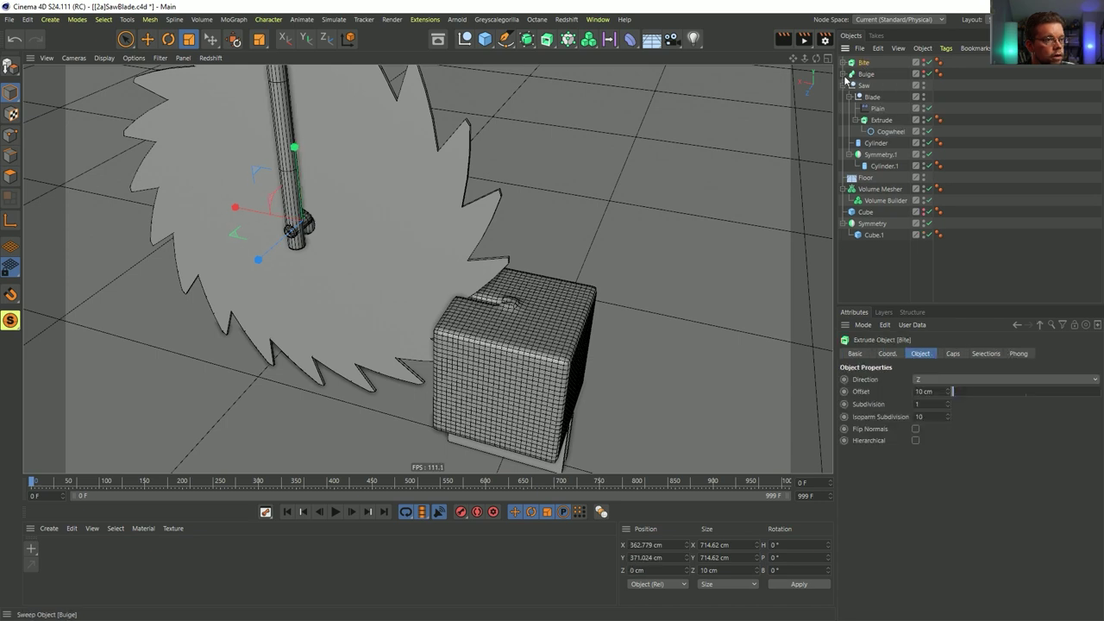
left_click(843, 85)
left_click_drag(864, 86, 869, 62)
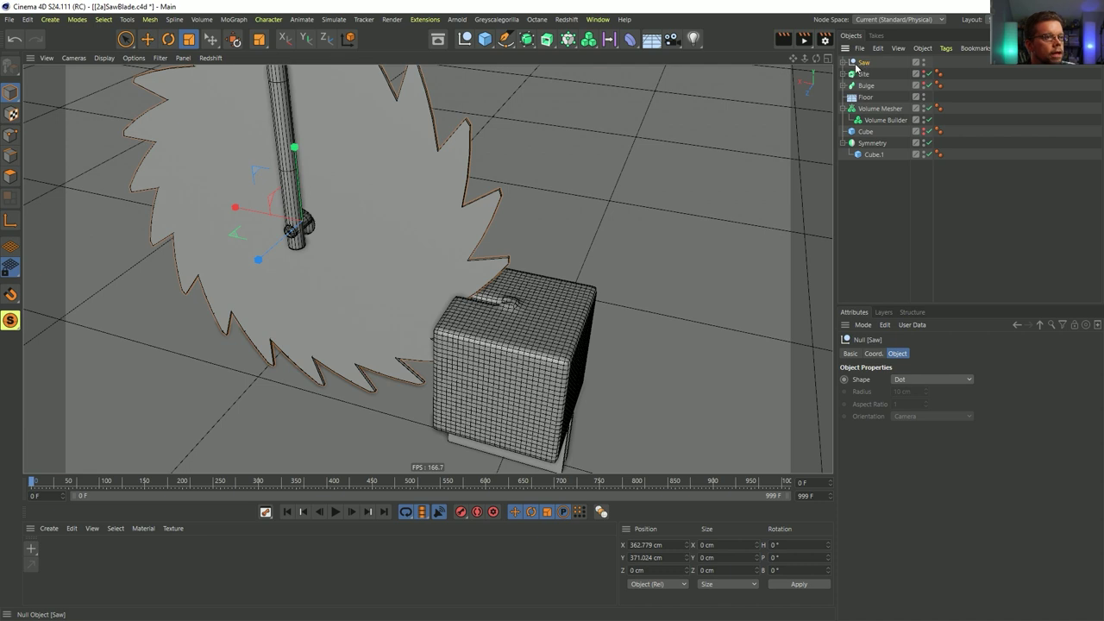
left_click(844, 63)
left_click(841, 64)
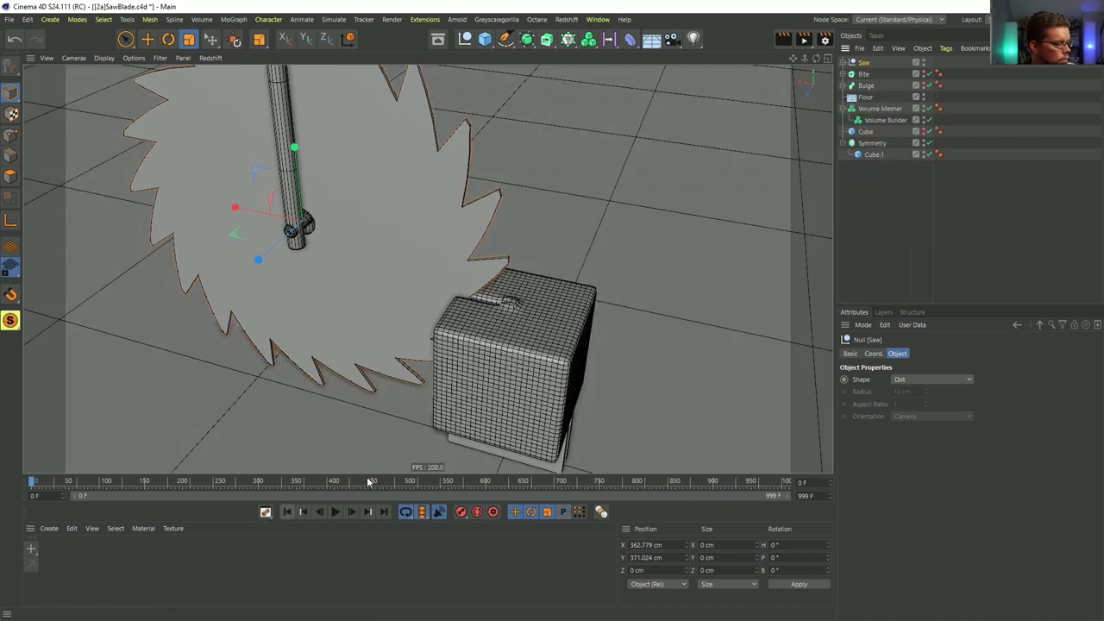
- Disable the Volume Mesher and Volume Builder, and make the original Cube visible in the viewport
mouse_move(459, 335)
left_mouse_down("alt")
mouse_move(475, 309)
mouse_move(465, 334)
mouse_move(484, 344)
mouse_move(475, 334)
left_mouse_up("alt")
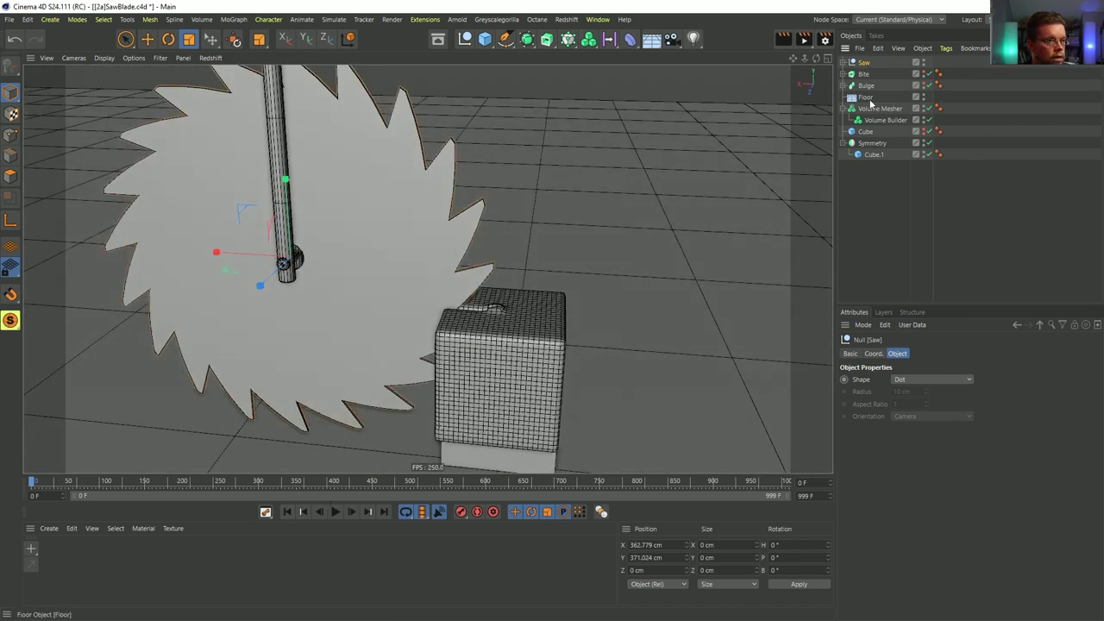
left_click(928, 121)
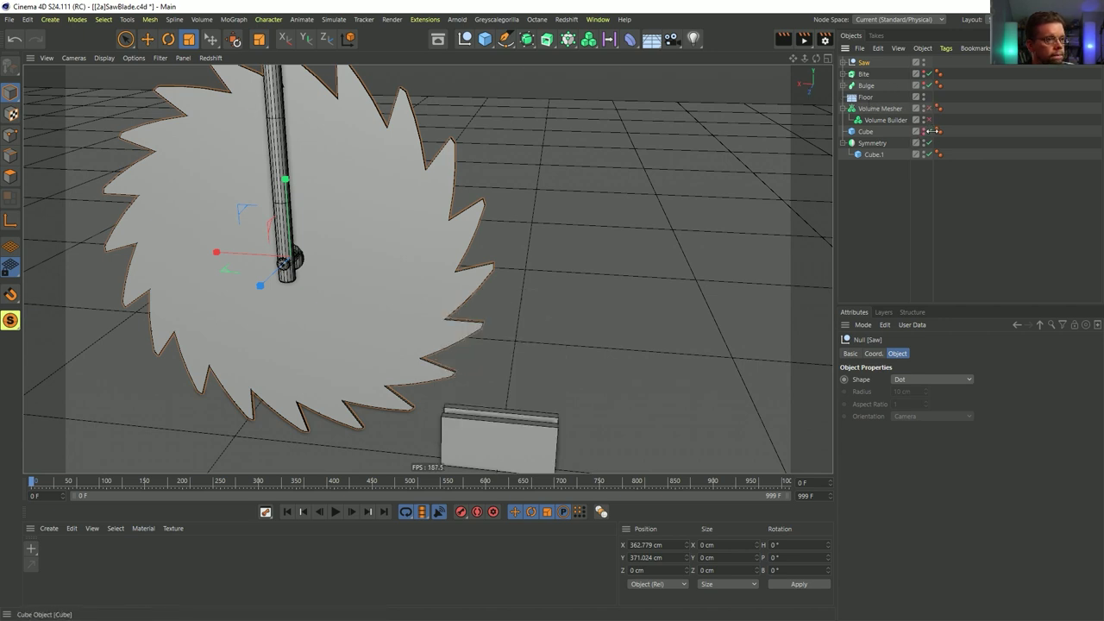
left_click(926, 131)
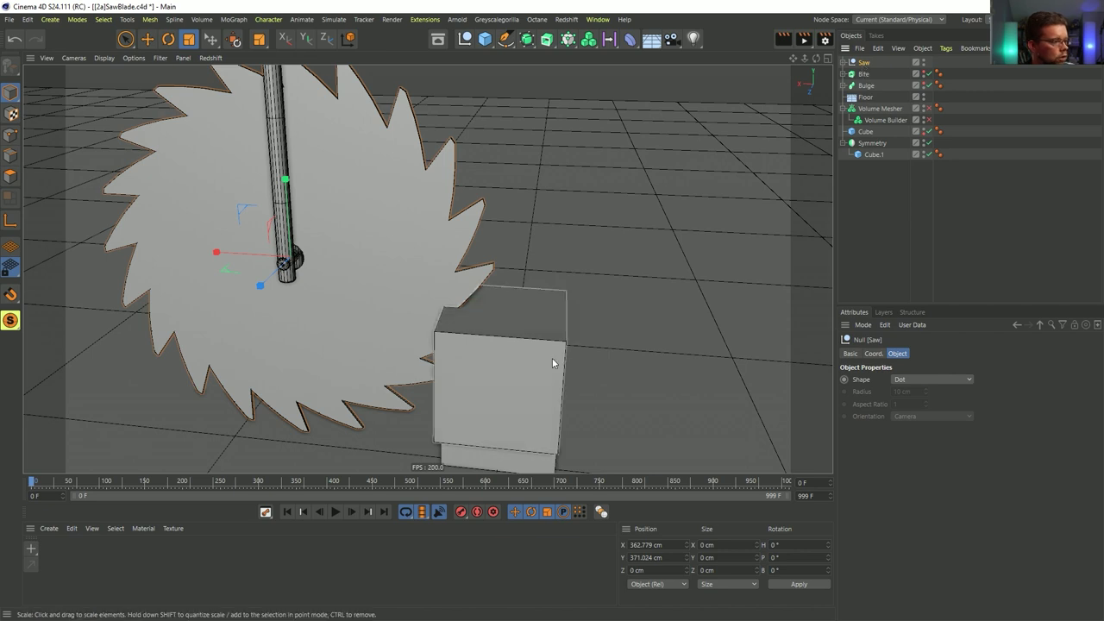
- Try to move the Saw away from the cube along X and undo the move
key("e")
left_click_drag(259, 256, 193, 252)
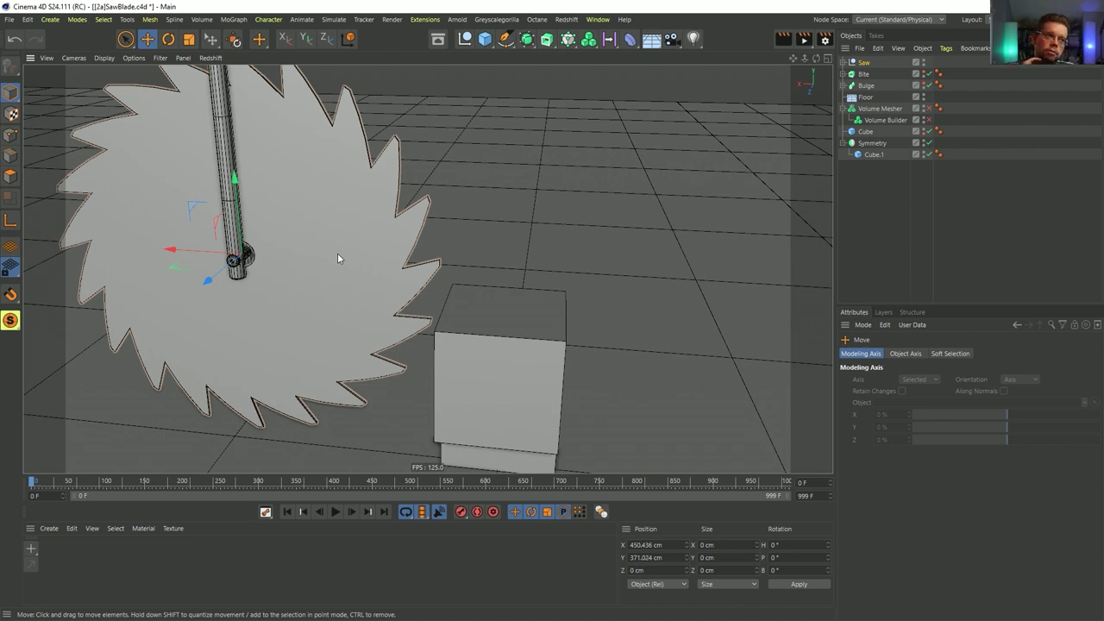
mouse_move(447, 312)
left_mouse_down("alt")
mouse_move(493, 308)
mouse_move(471, 301)
mouse_move(467, 318)
left_mouse_up("alt")
key("ctrl+z")
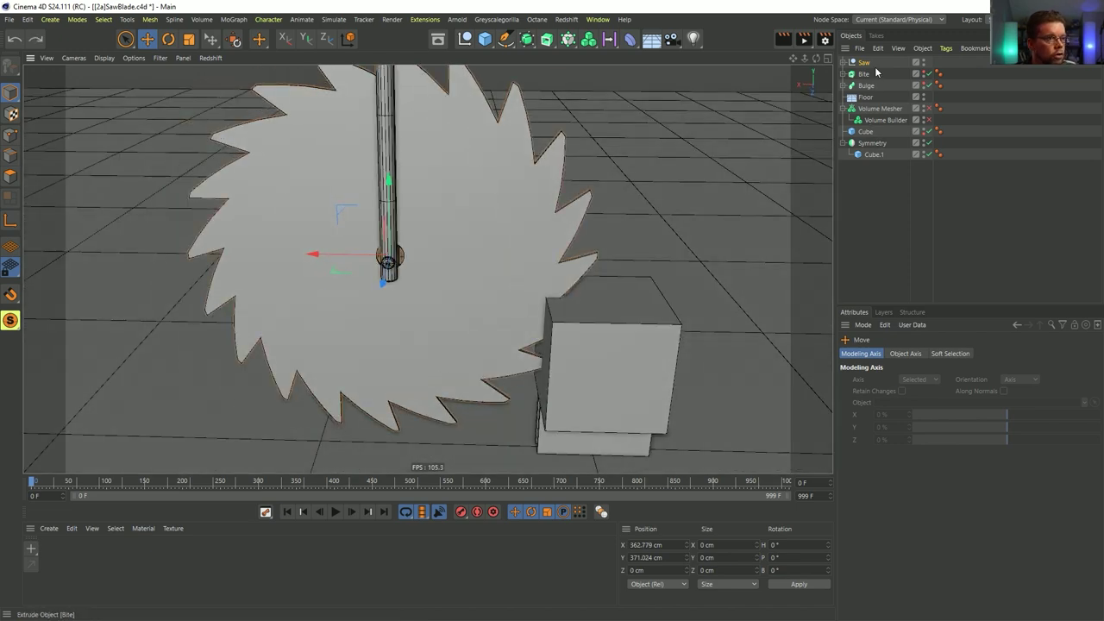
- Set the Saw's X position to 30 cm
double_click(655, 545)
type("30")
key("Return")
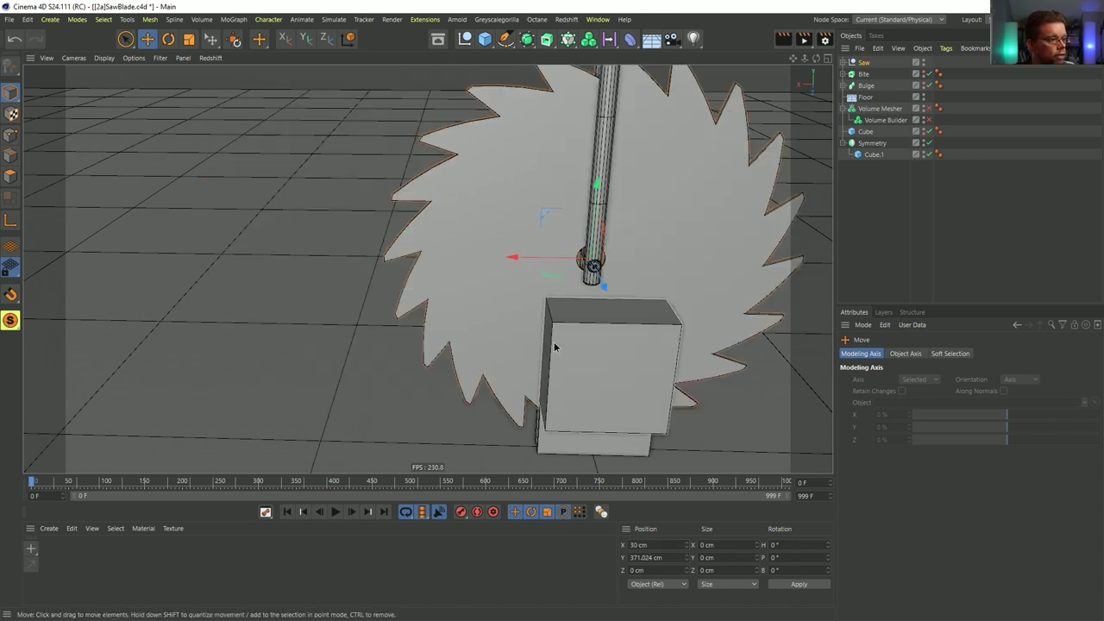
- Create a null object and place it at the end of the object hierarchy
left_click(77, 19)
mouse_move(92, 39)
mouse_move(50, 20)
left_click(55, 39)
left_click_drag(864, 63, 884, 169)
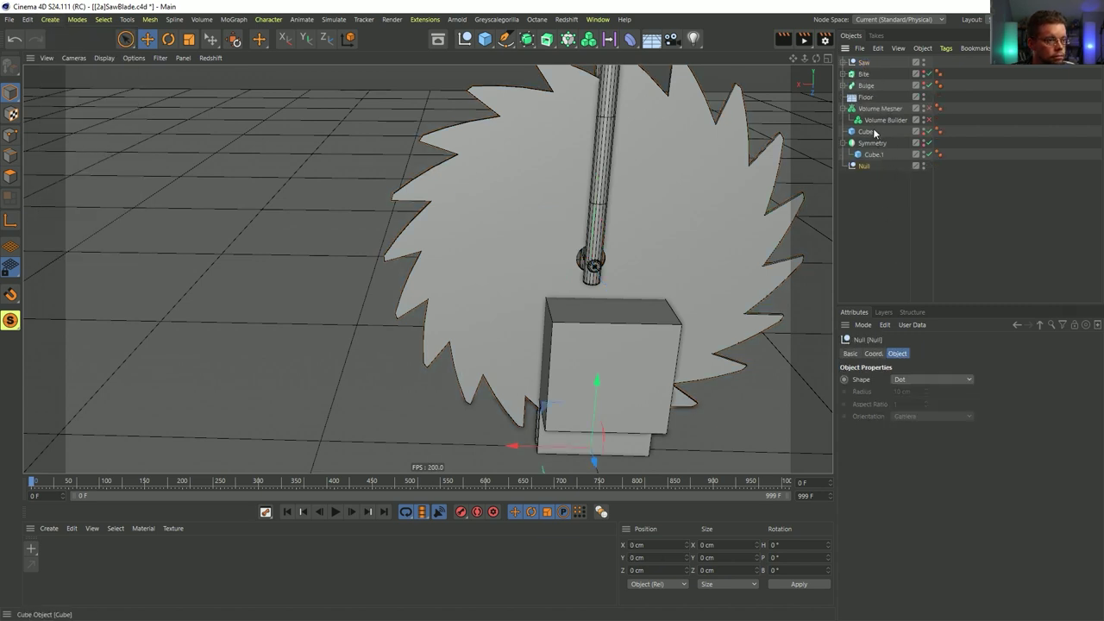
- Parent the Cube and the Symmetry object to the new null and rename the null as Belt
left_click(866, 132)
left_click(871, 144, "ctrl")
left_click_drag(871, 144, 866, 165)
left_click(865, 134)
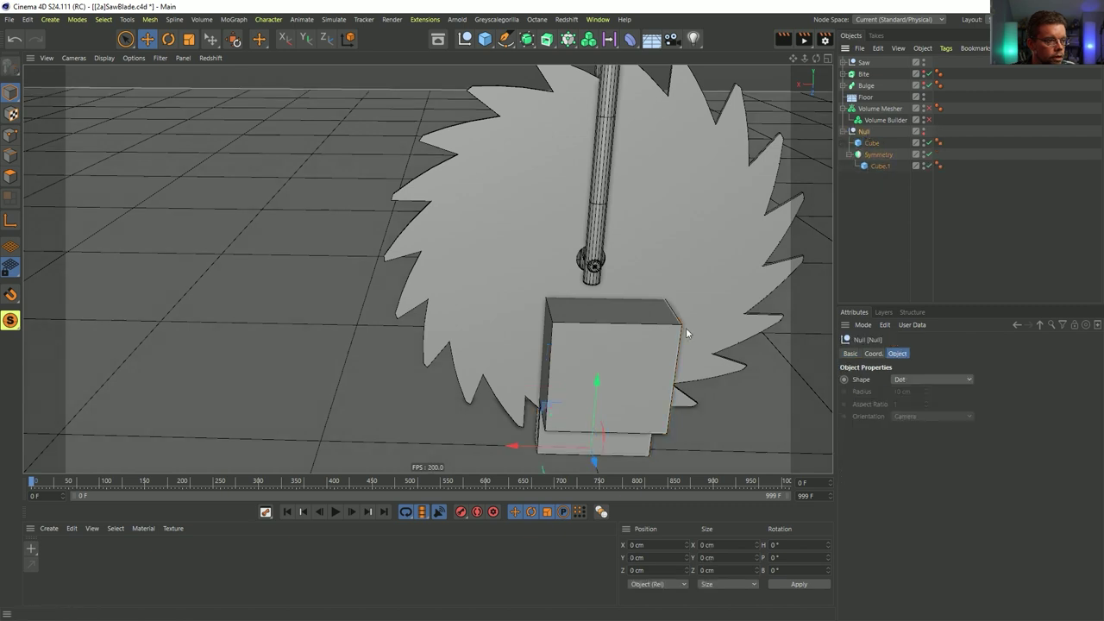
left_click_drag(427, 268, 609, 330, "alt")
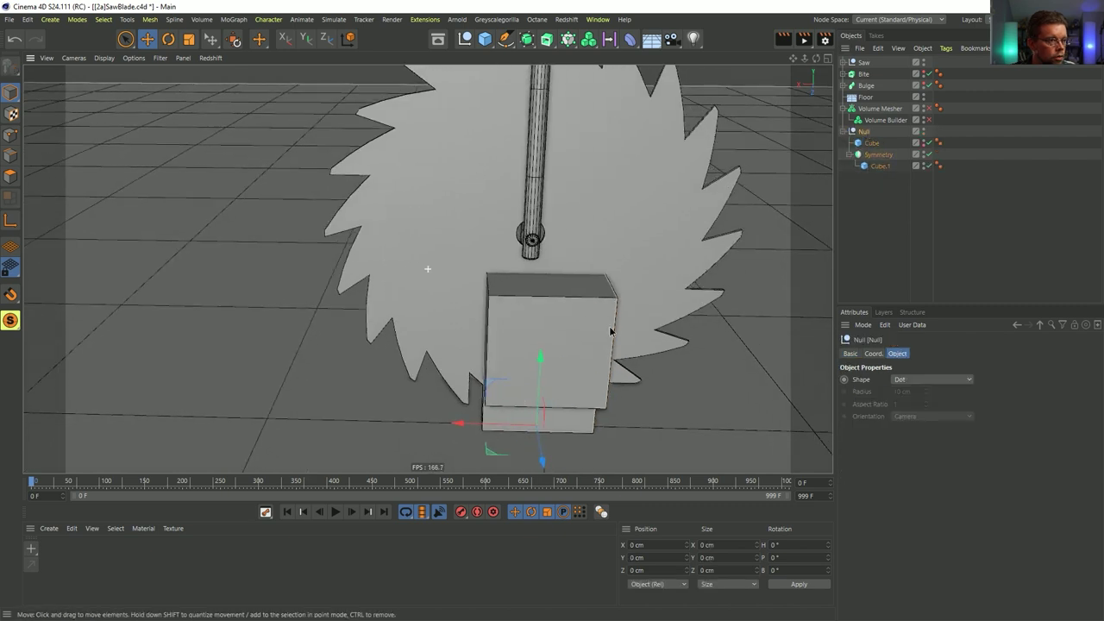
double_click(865, 132)
type("Belt")
key("Return")
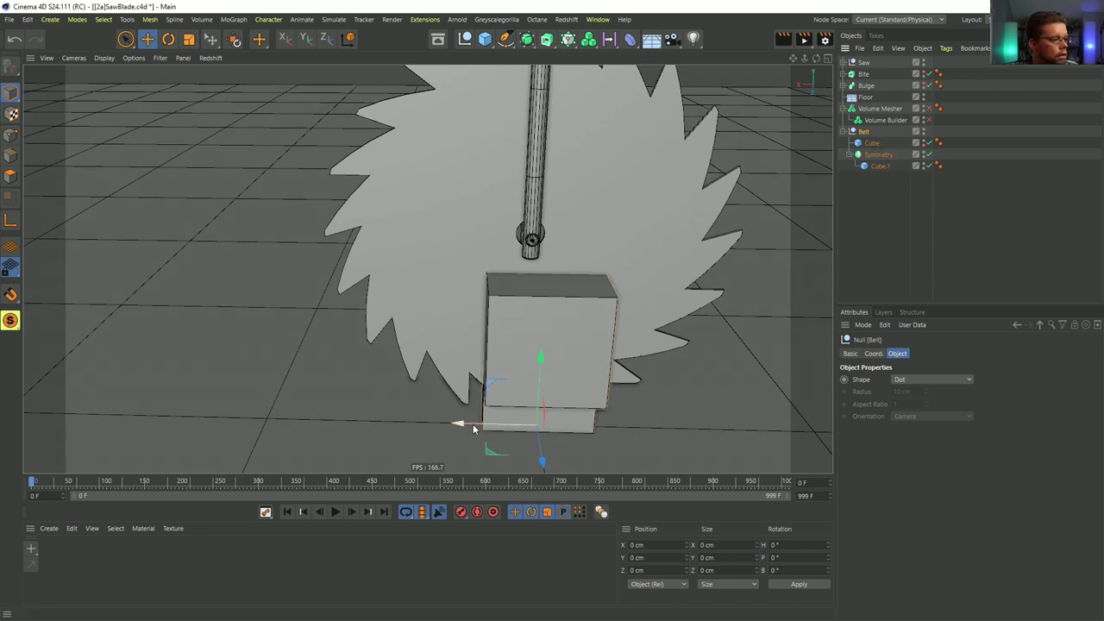
- Move the Belt null along X to about -588 cm, clear of the saw, and open its coordinate settings
left_click_drag(479, 426, 699, 421)
middle_click_drag(739, 376, 500, 385, "alt")
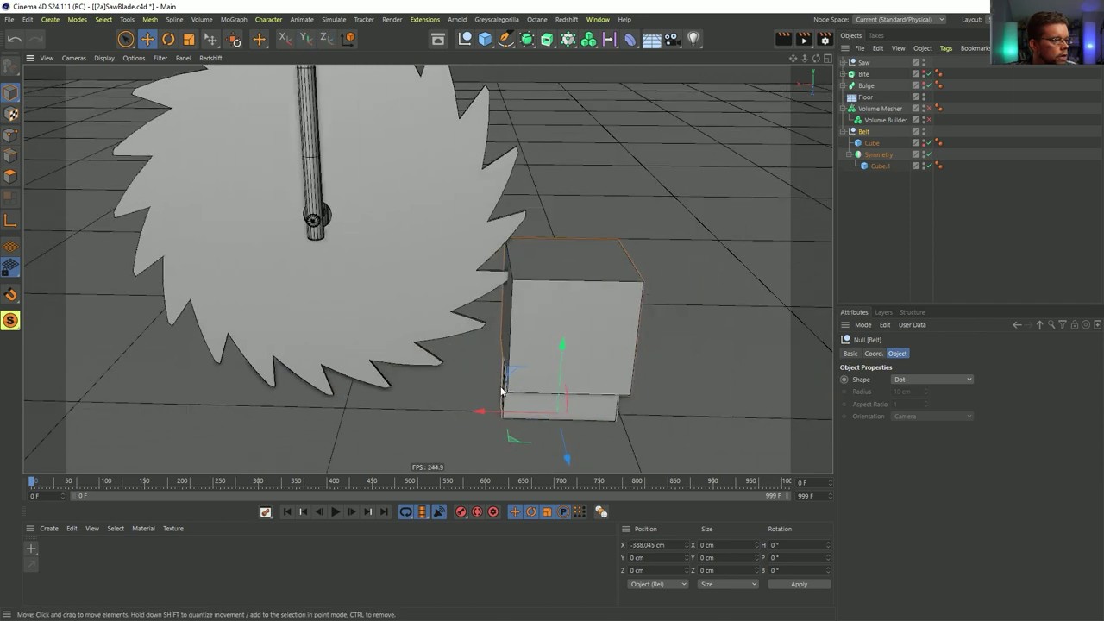
left_click_drag(482, 411, 618, 414)
key("ctrl+z")
right_click_drag(627, 374, 492, 393, "alt")
left_click_drag(540, 402, 610, 394)
mouse_move(601, 395)
left_mouse_down()
mouse_move(564, 395)
mouse_move(585, 394)
left_mouse_up()
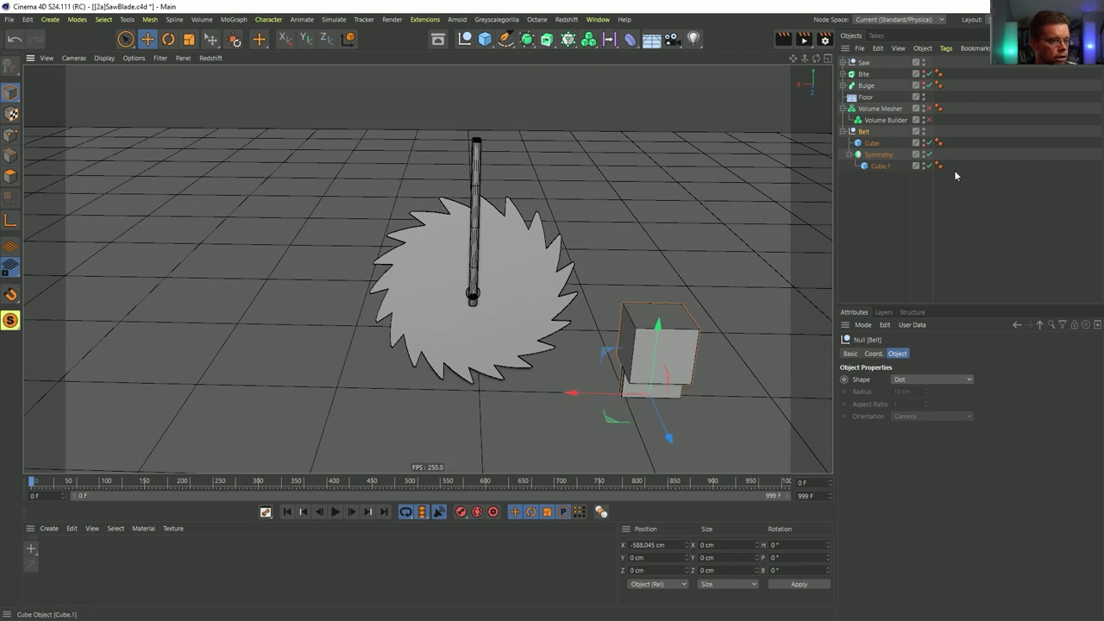
left_click(874, 353)
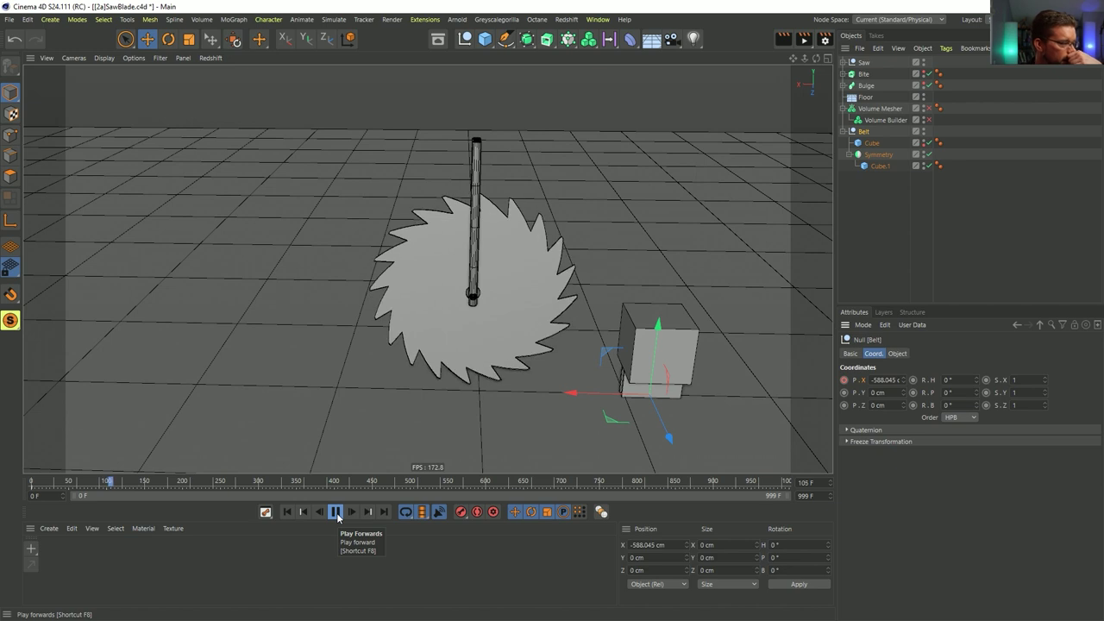
- Play the animation from frame 0 to judge how many frames the belt's pass by the saw should take
left_click(336, 512)
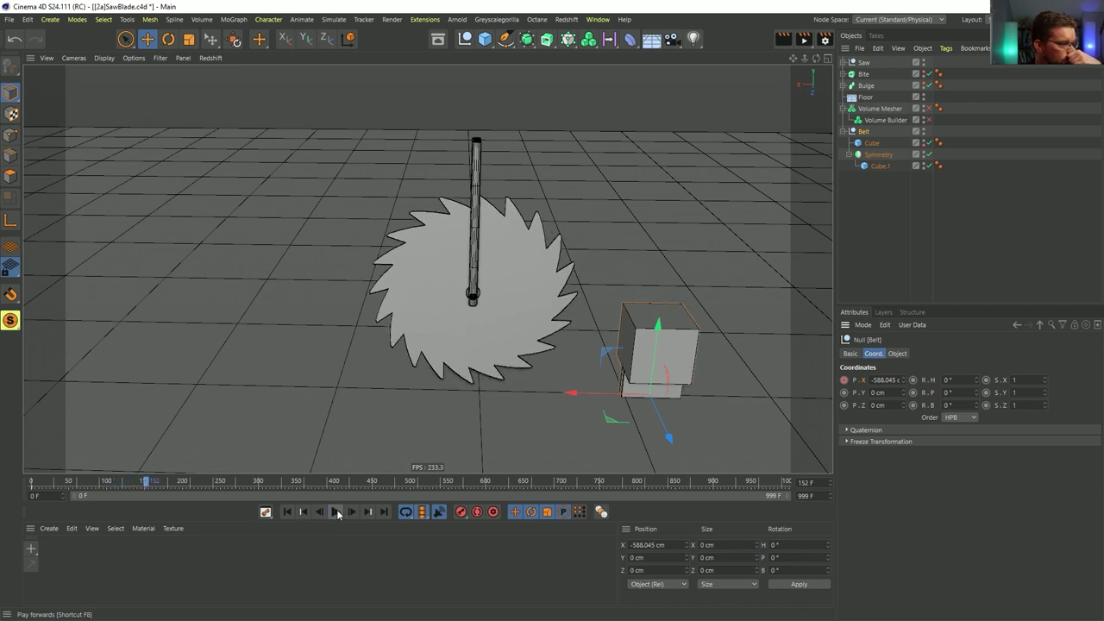
left_click(290, 512)
left_click(337, 513)
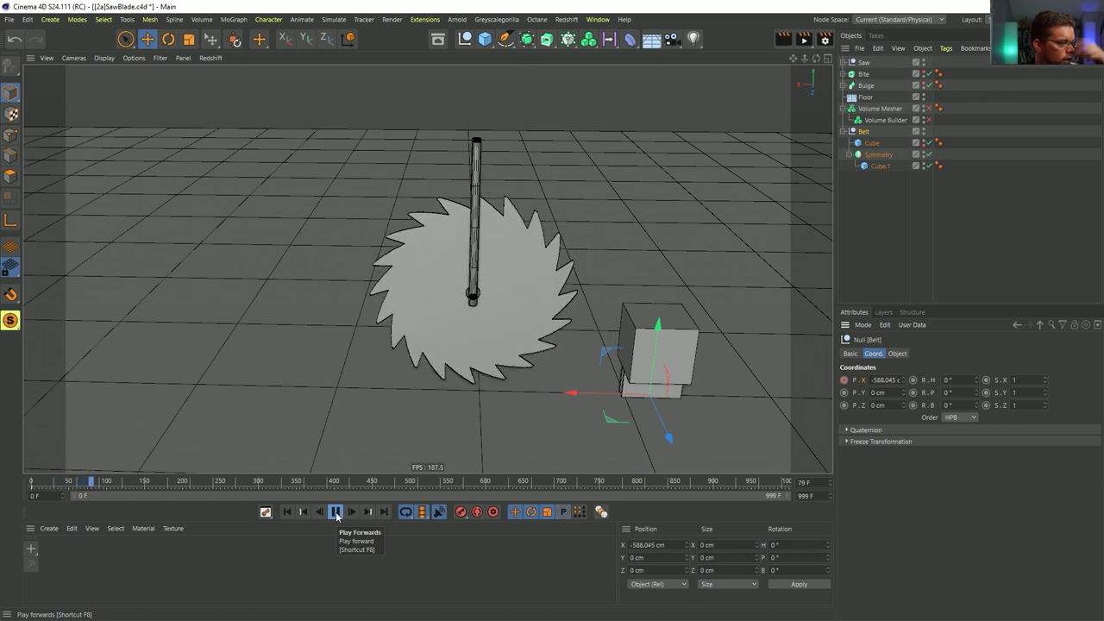
left_click(336, 512)
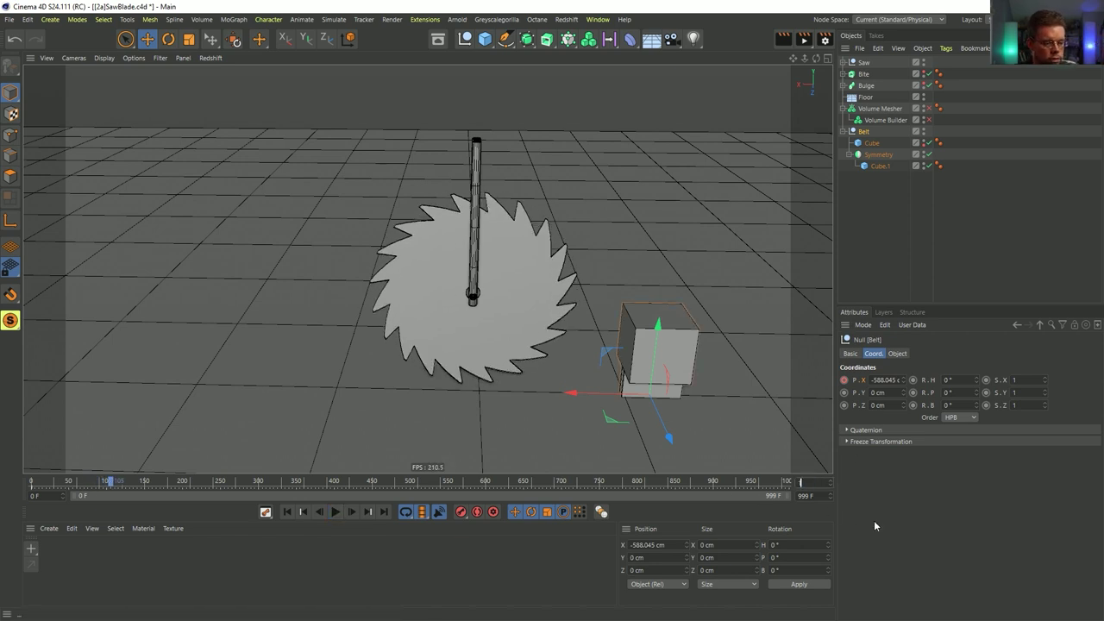
- Keyframe the Belt null at about 612 cm in X at frame 100, and set both position keys to linear interpolation
left_click_drag(577, 390, 233, 397)
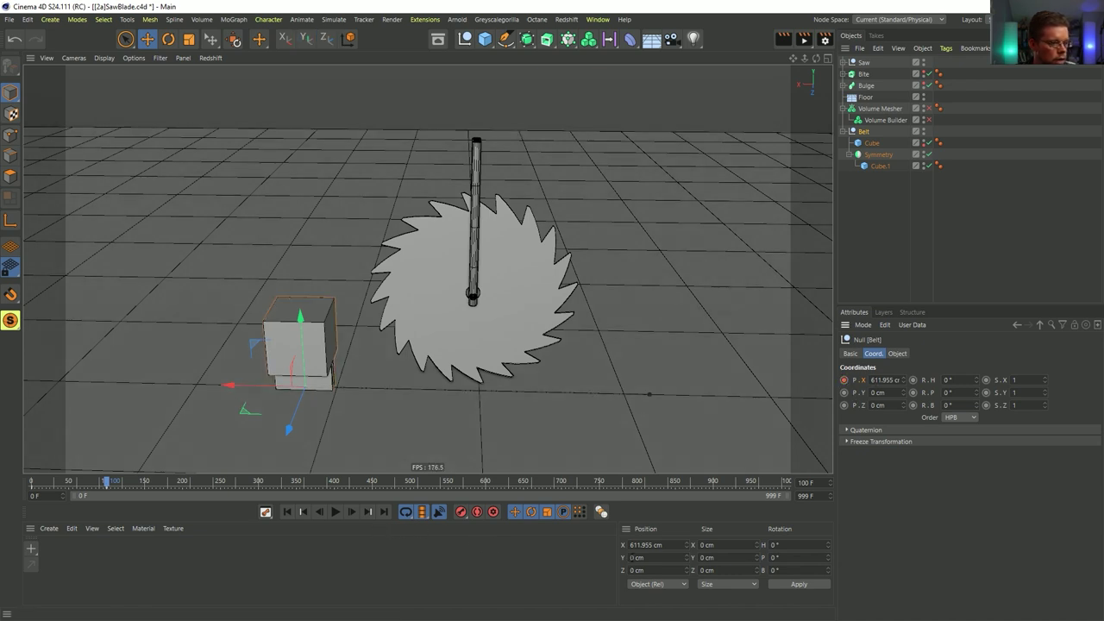
left_click_drag(145, 491, 30, 490)
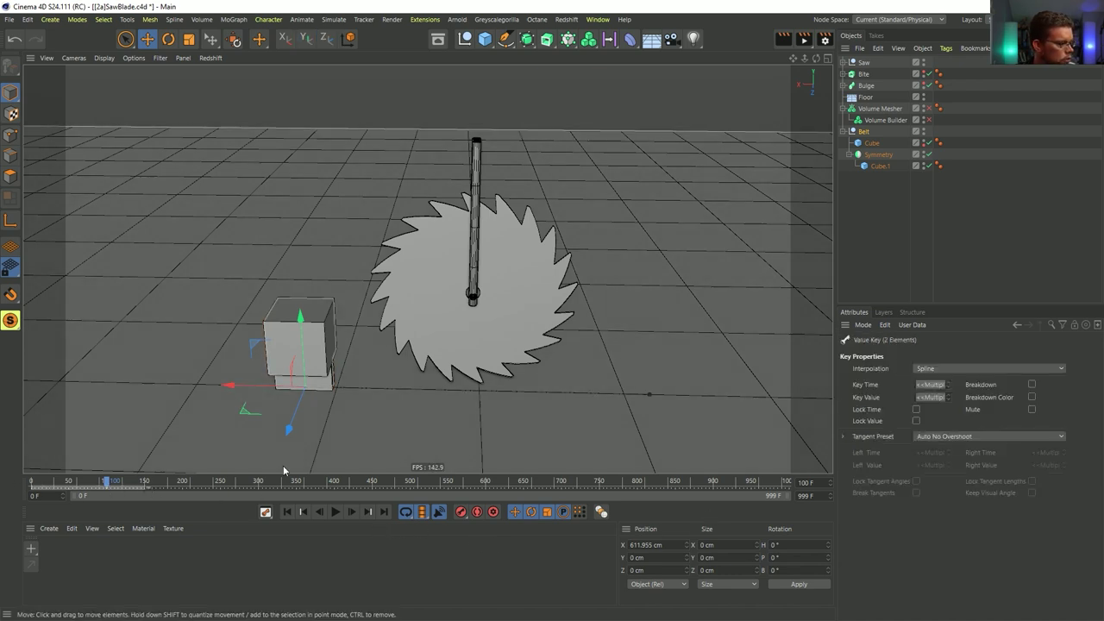
left_click(936, 368)
left_click(933, 395)
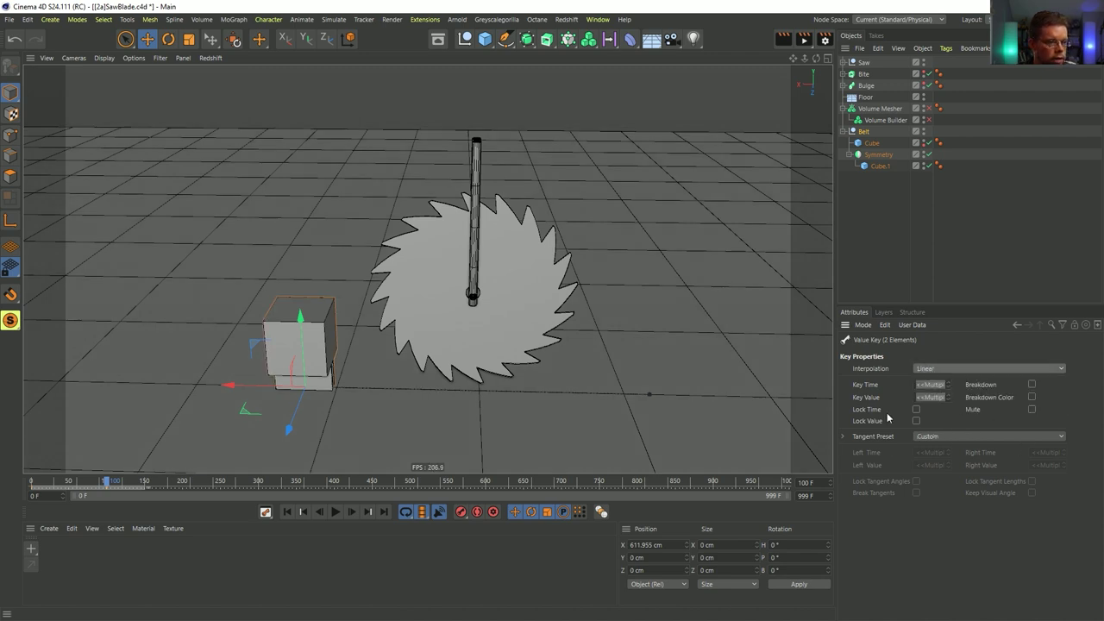
left_click(319, 511)
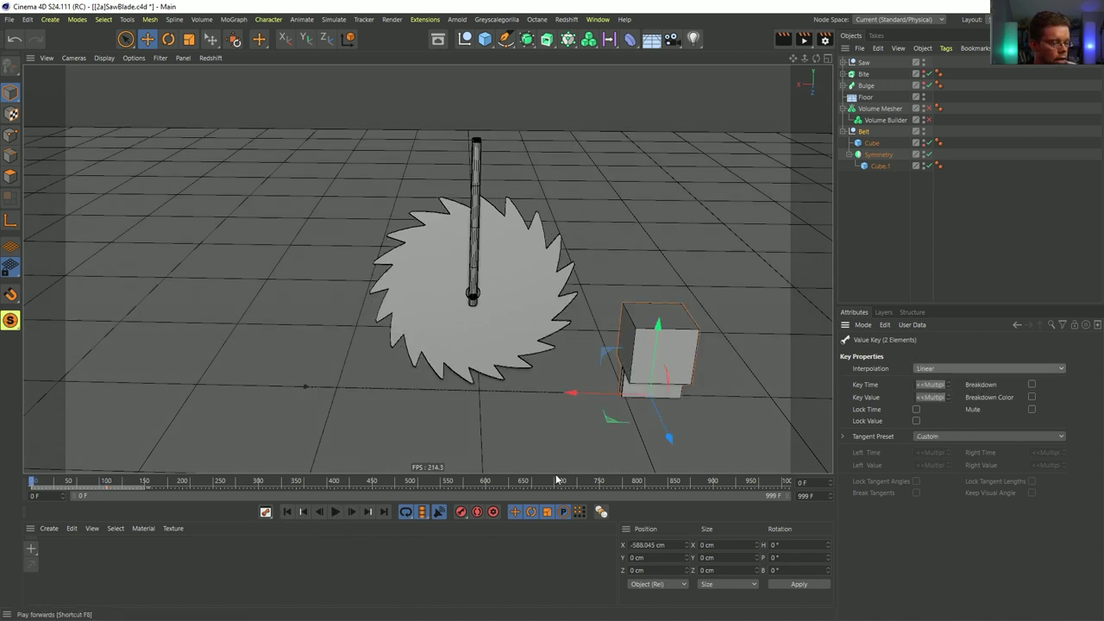
- Review the rendered duck animation in the Picture Viewer, including its latest frame, and clear the viewer from the scene
left_click_drag(265, 76, 386, 89)
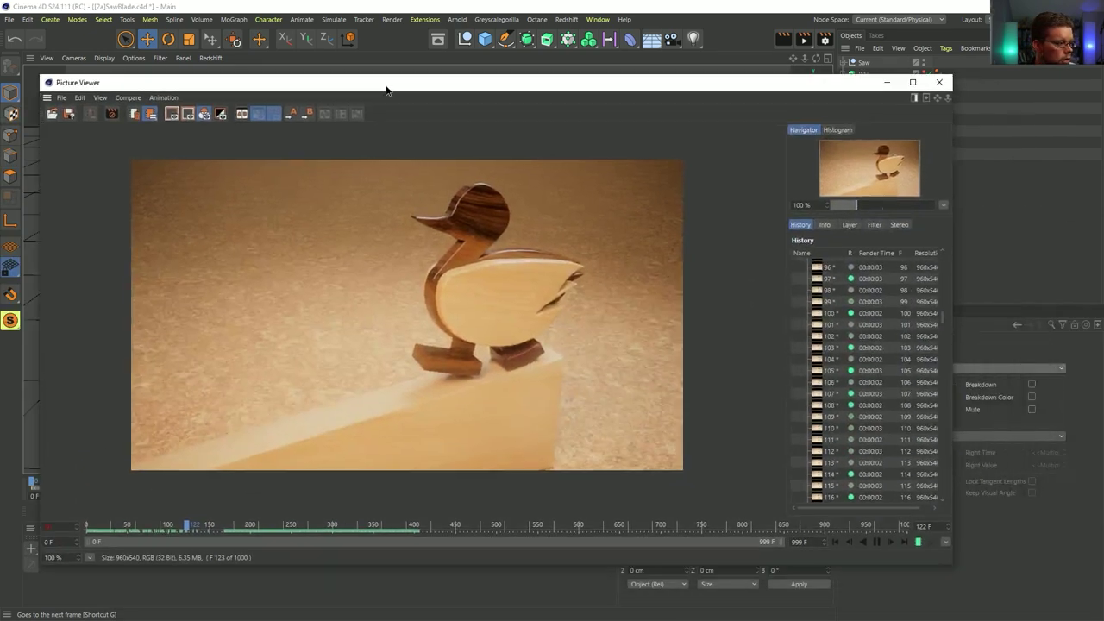
left_click(229, 528)
left_click(879, 542)
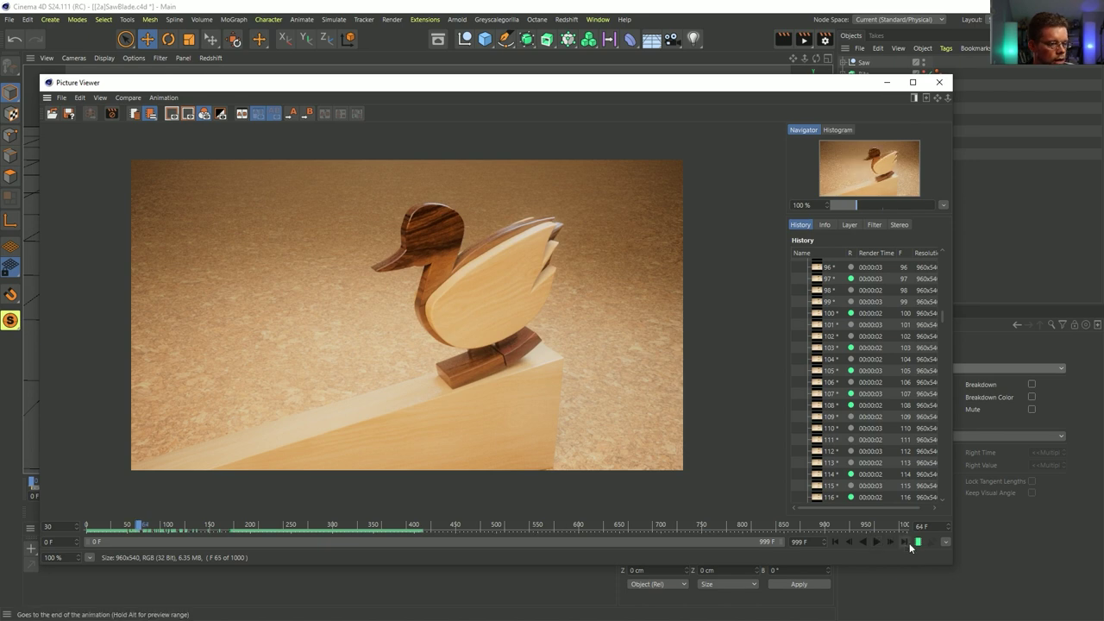
left_click(901, 542)
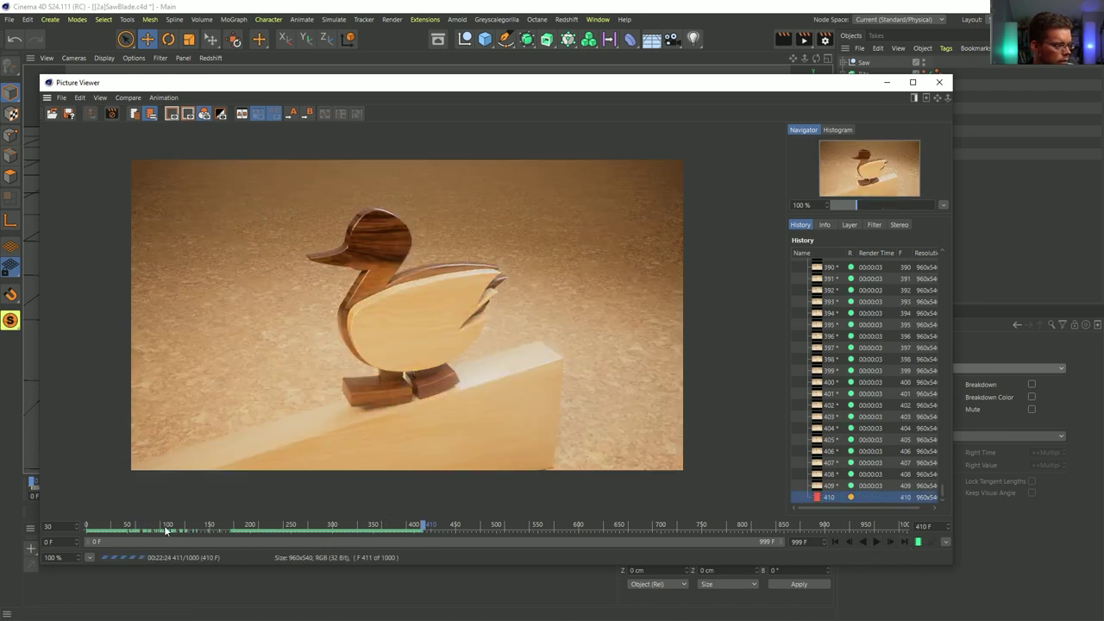
left_click_drag(750, 88, 0, 88)
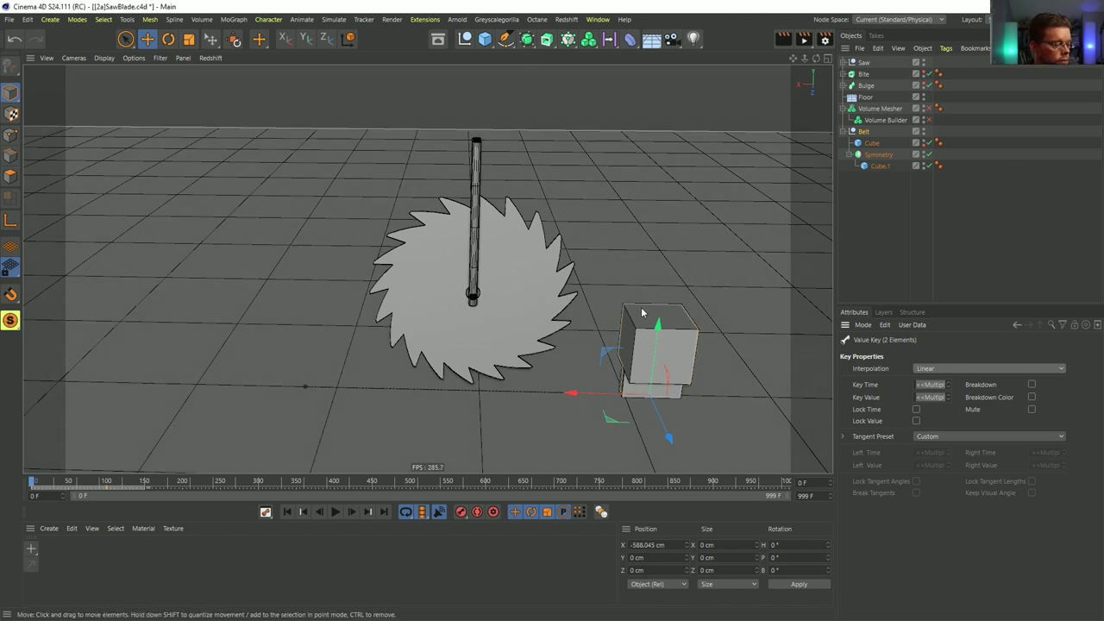
- Play the belt animation to check the cube's speed past the saw, and return to frame 0
left_click(336, 512)
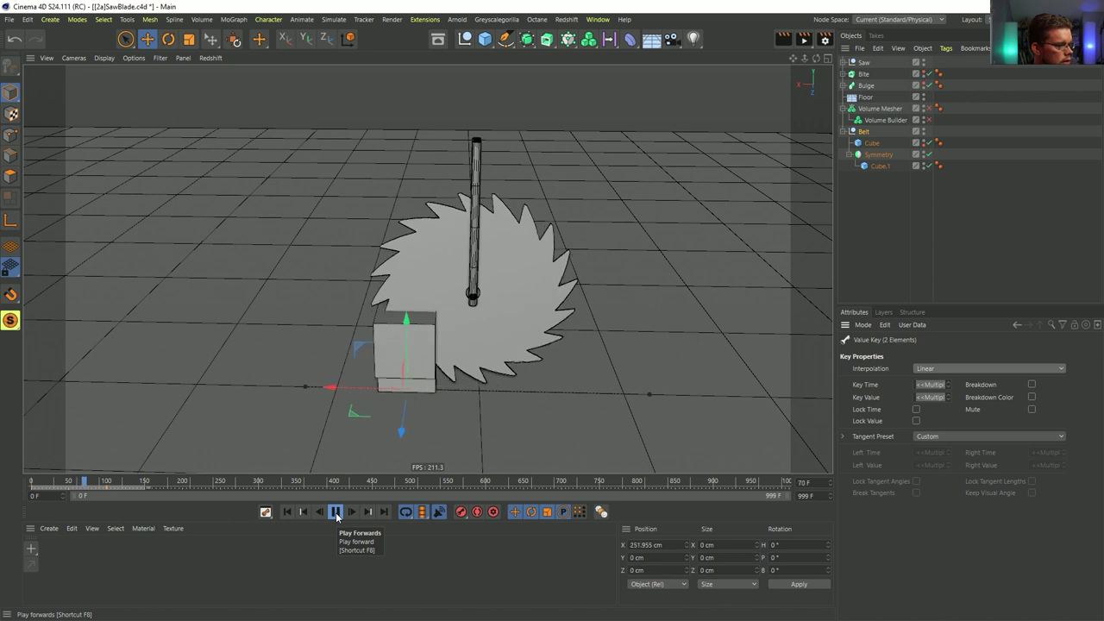
left_click(336, 512)
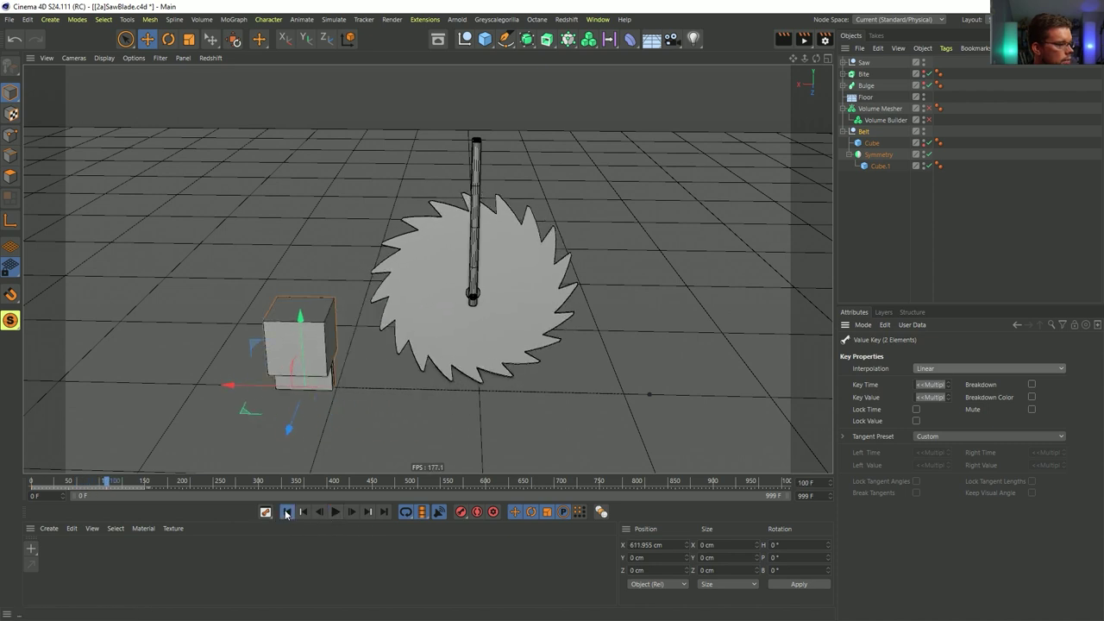
left_click(287, 512)
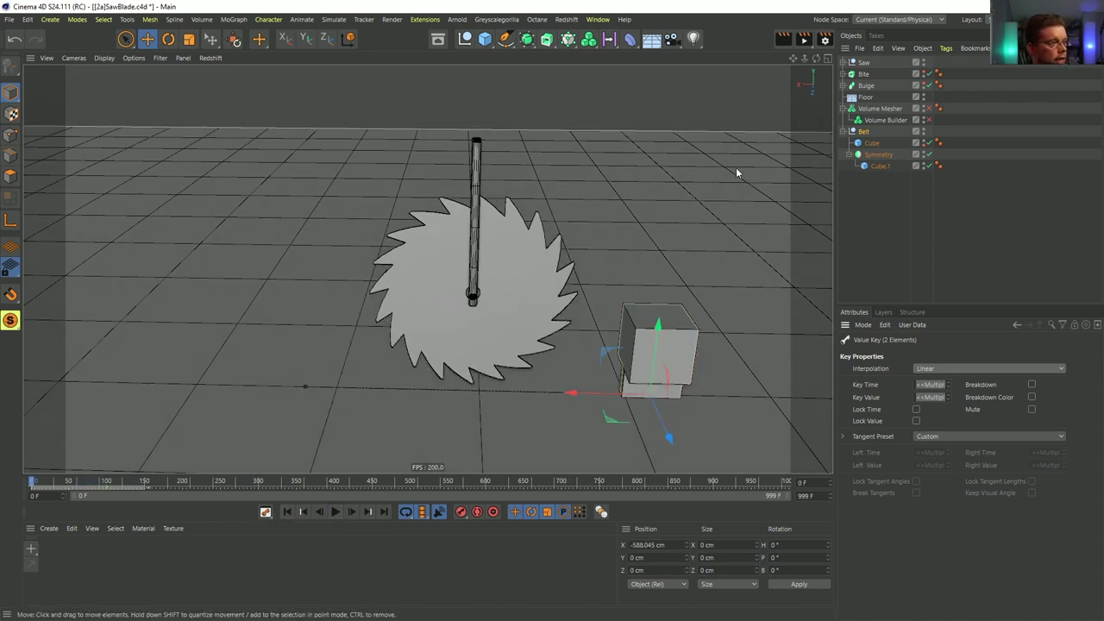
- Add a plane primitive for the belt surface and lower the Floor object beneath it
left_click(485, 41)
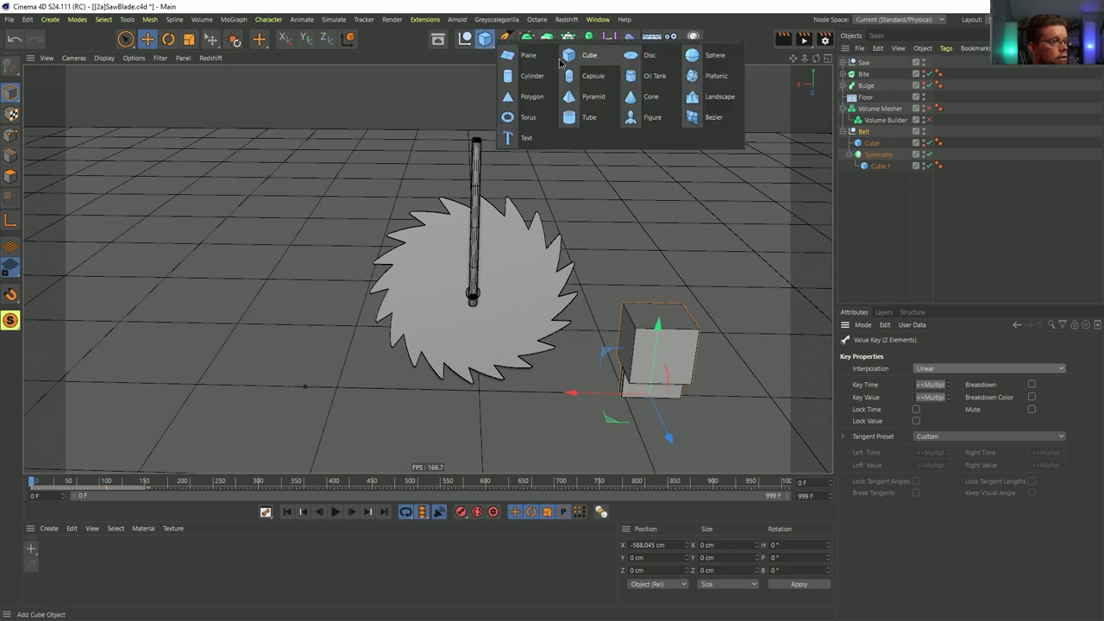
left_click(521, 61)
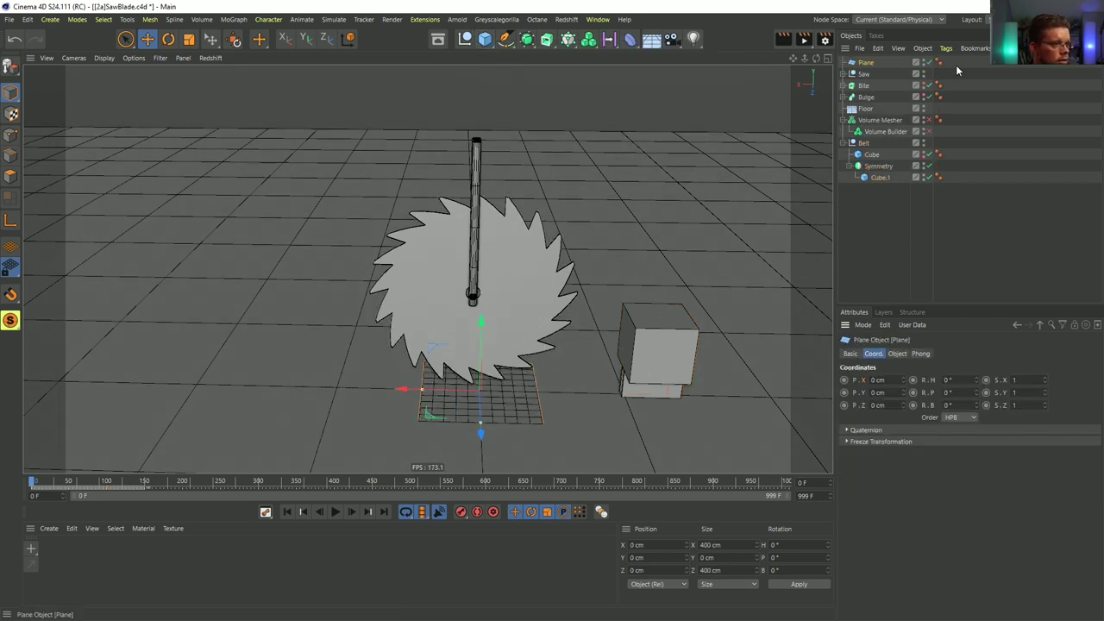
left_click(879, 111)
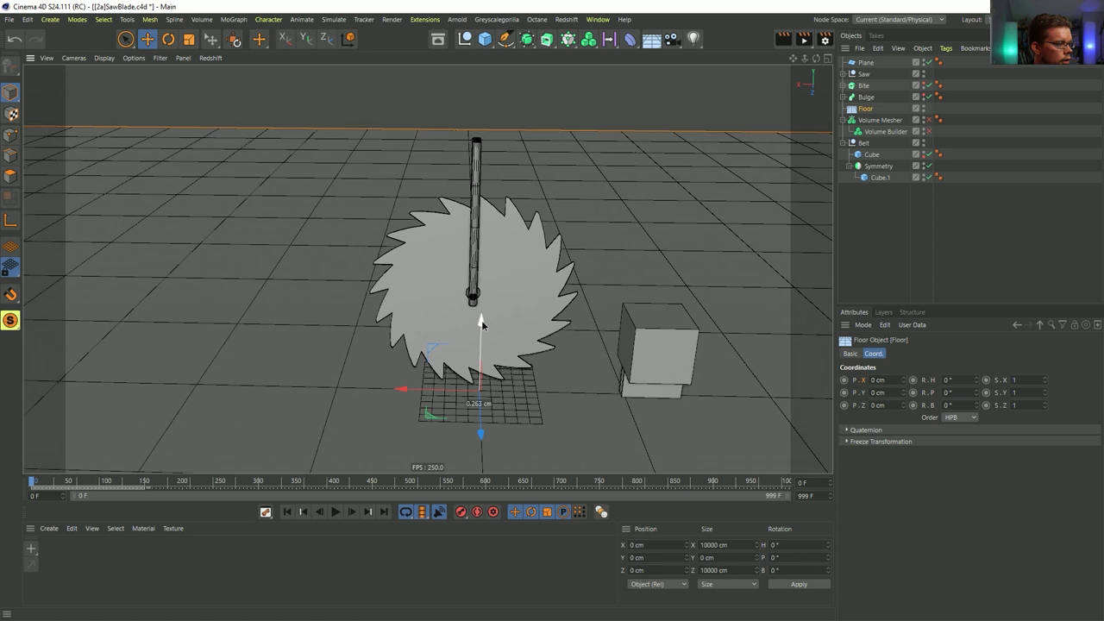
left_click_drag(483, 321, 481, 366)
- Widen the plane along X to about 3872 cm and set its width and height segments to 1
left_click(516, 403)
left_click_drag(423, 390, 715, 391)
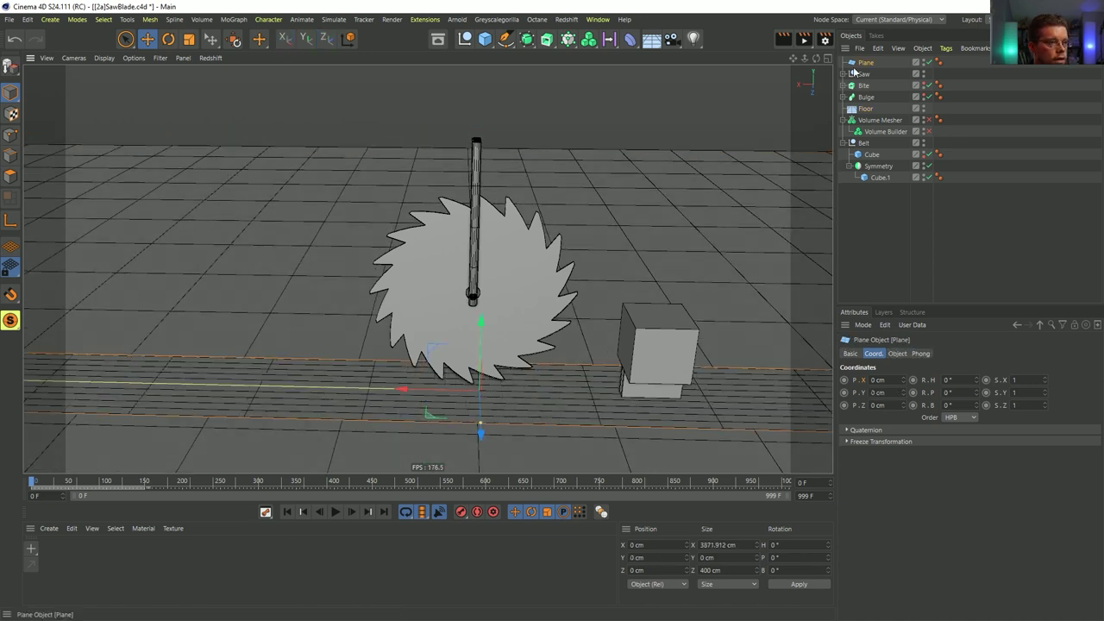
left_click(898, 354)
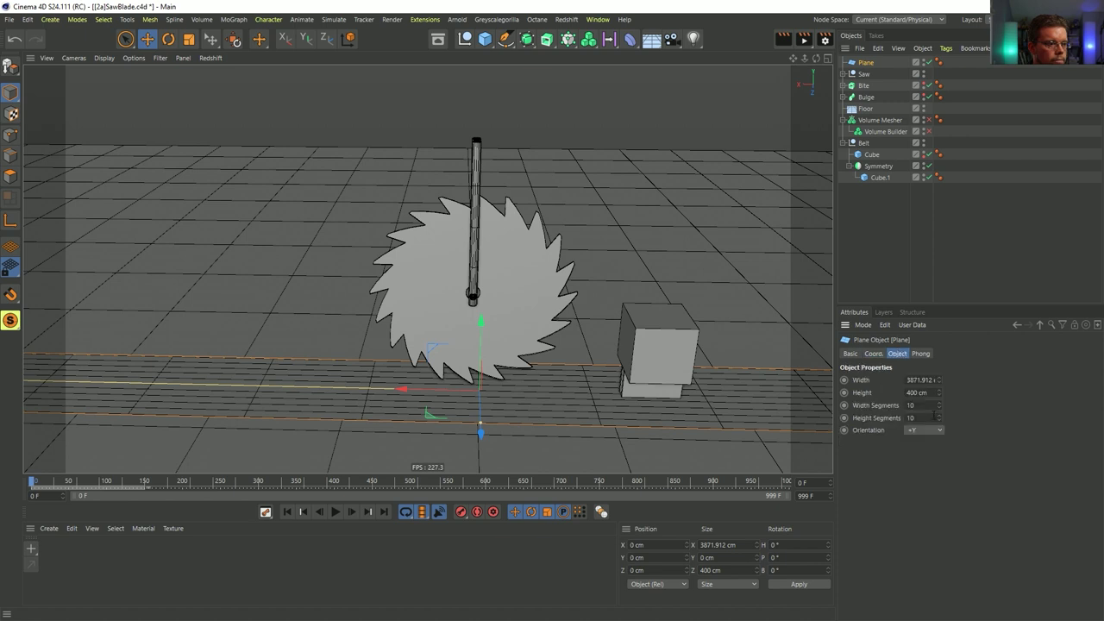
key("Tab")
type("1")
key("Return")
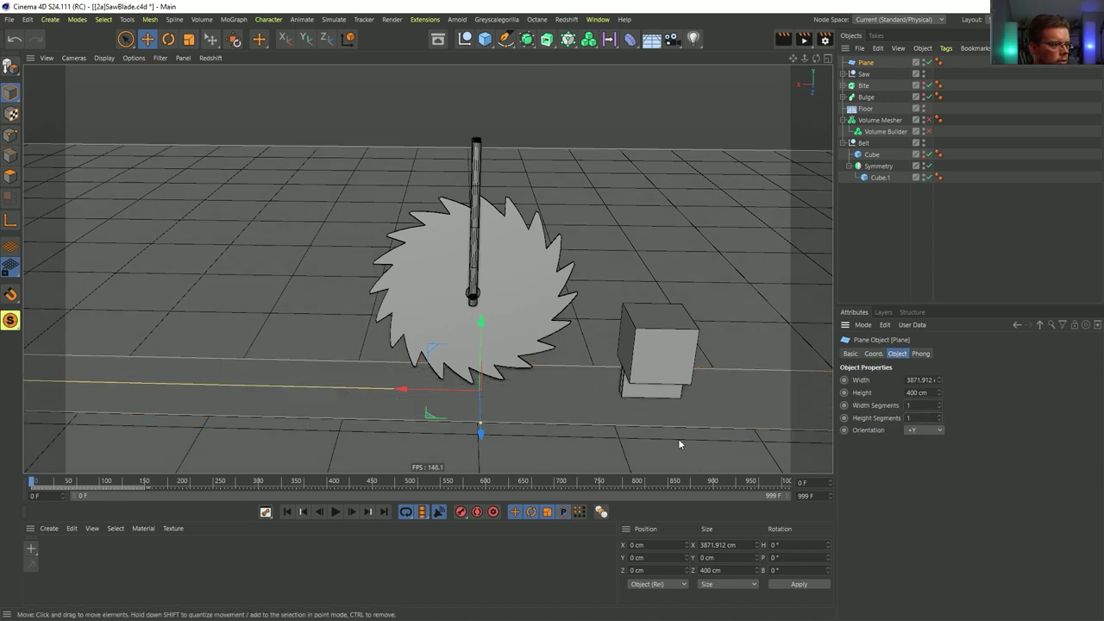
- Parent the Plane to the Belt null and rename the null as Belt (Animated)
left_click_drag(875, 150, 873, 149)
left_click(868, 132)
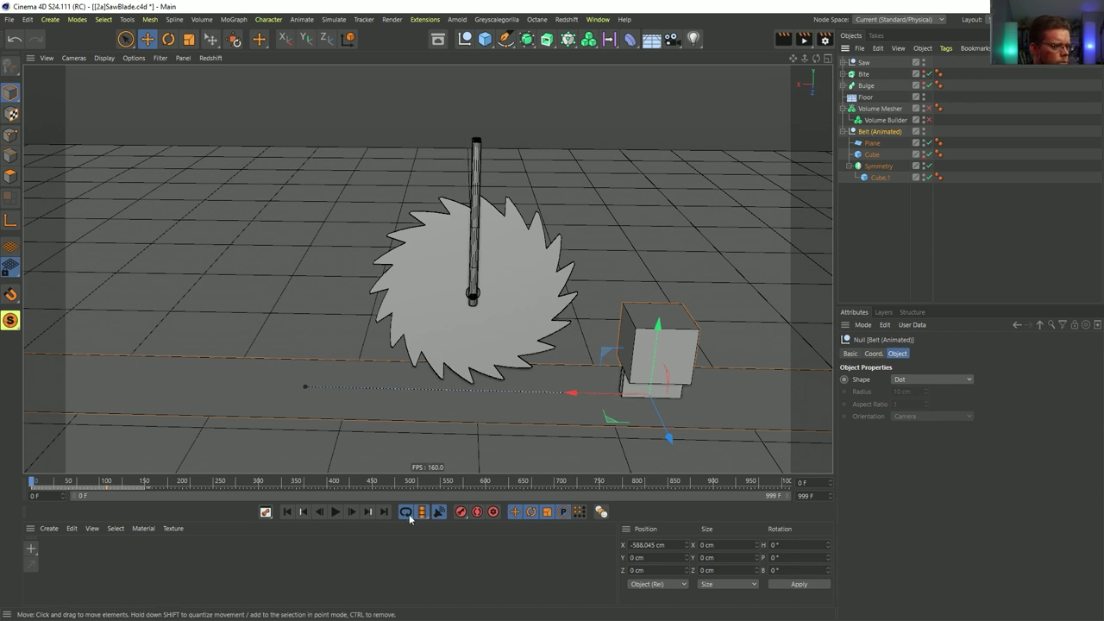
- Play the belt animation from several angles to examine how the plane and cube travel past the saw
left_click(336, 512)
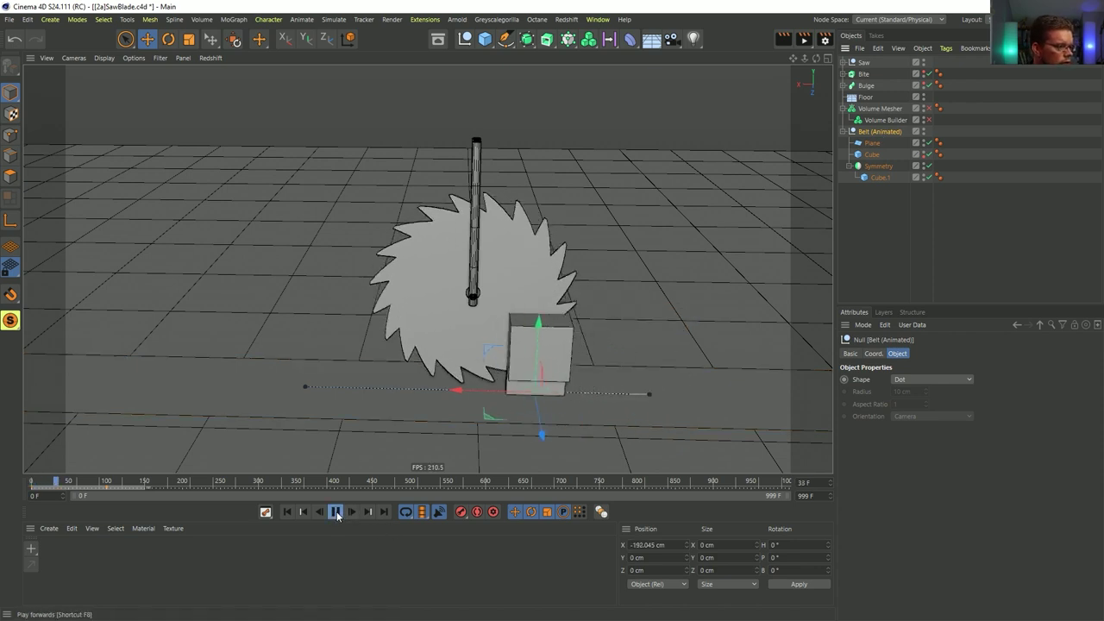
left_click(337, 515)
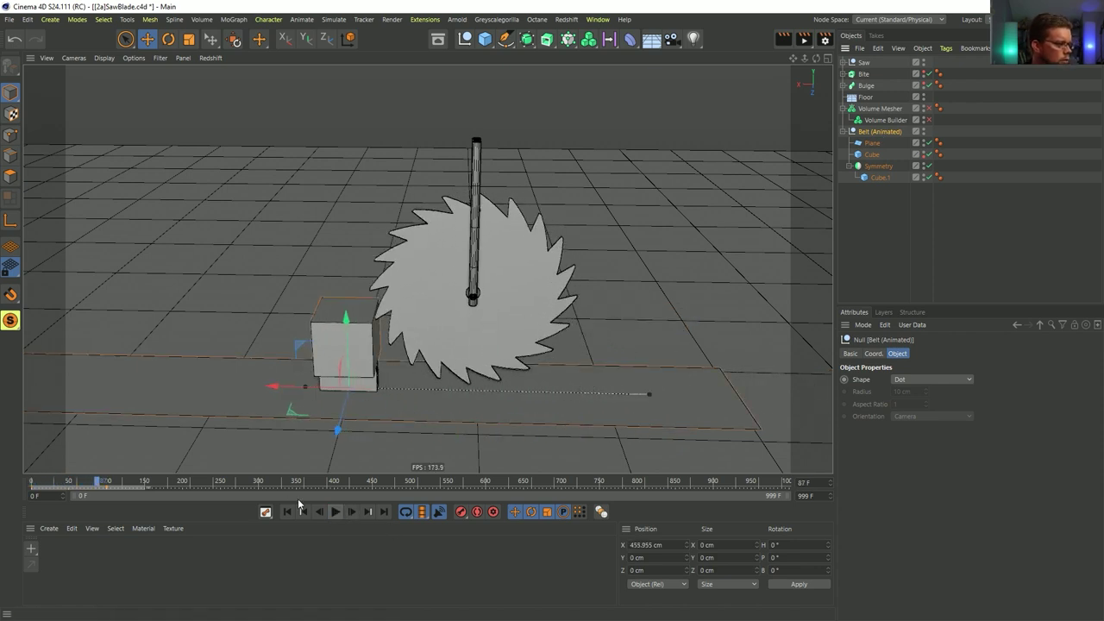
left_click(289, 512)
left_click_drag(629, 330, 509, 347, "alt")
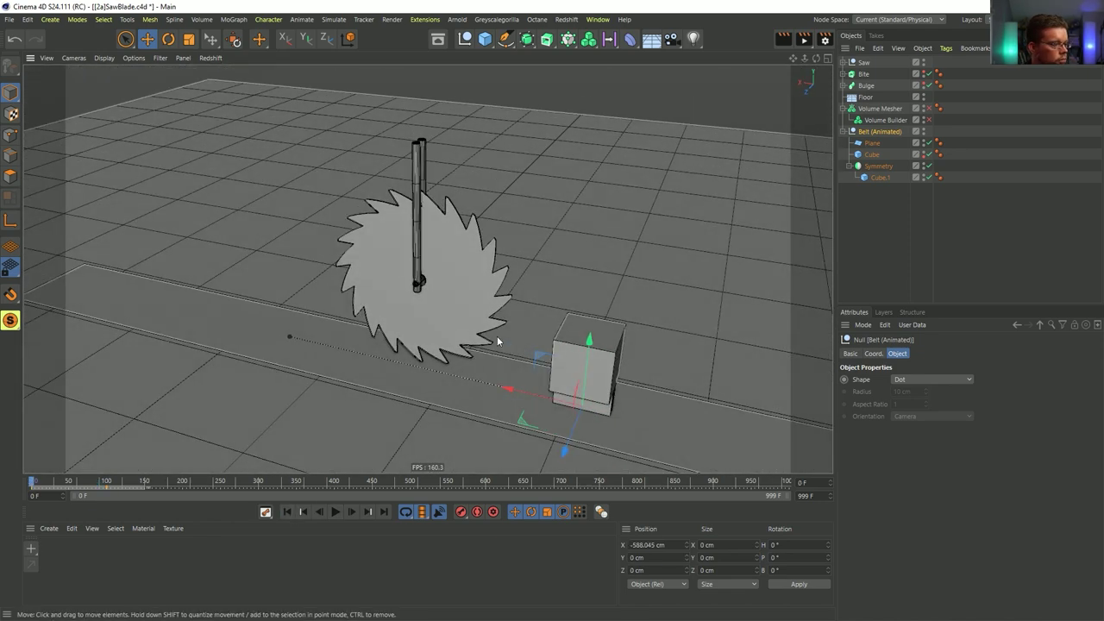
scroll(505, 337, "up", 3)
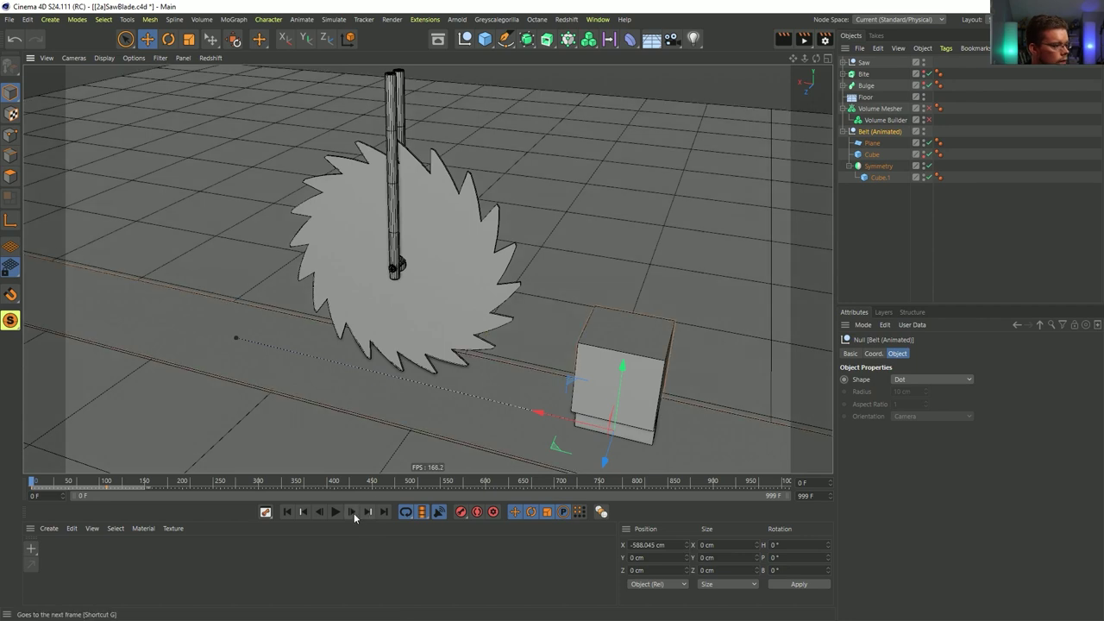
left_click(338, 511)
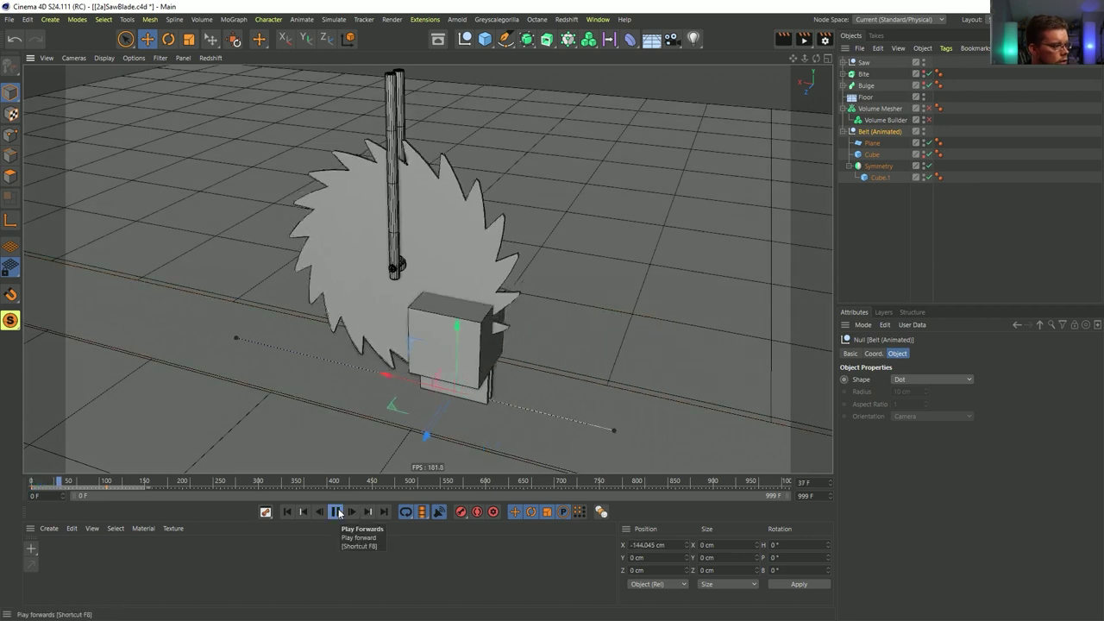
left_click(337, 508)
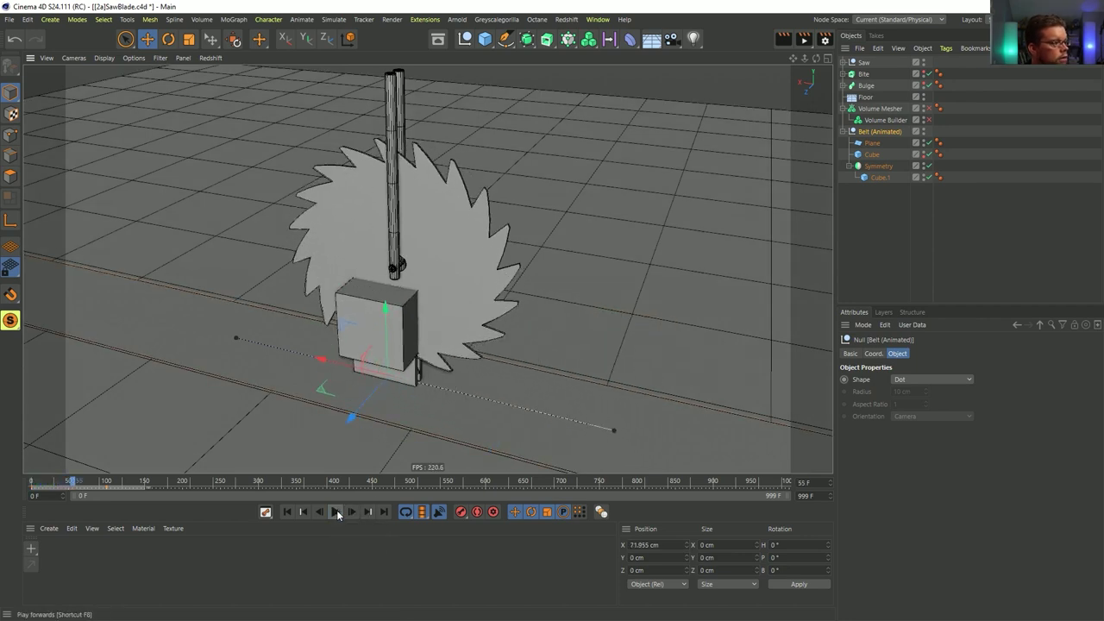
left_click_drag(394, 303, 455, 298, "alt")
left_click(288, 511)
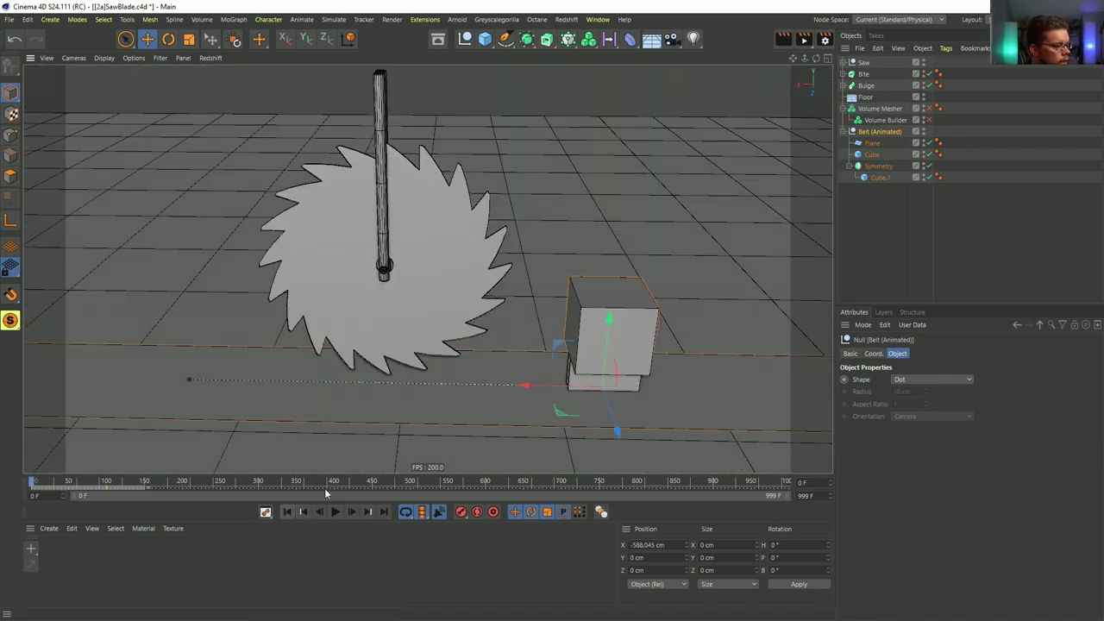
- Enable the Volume Mesher and Volume Builder, and advance the animation to frame 18 where the saw meets the cube
left_click(928, 120)
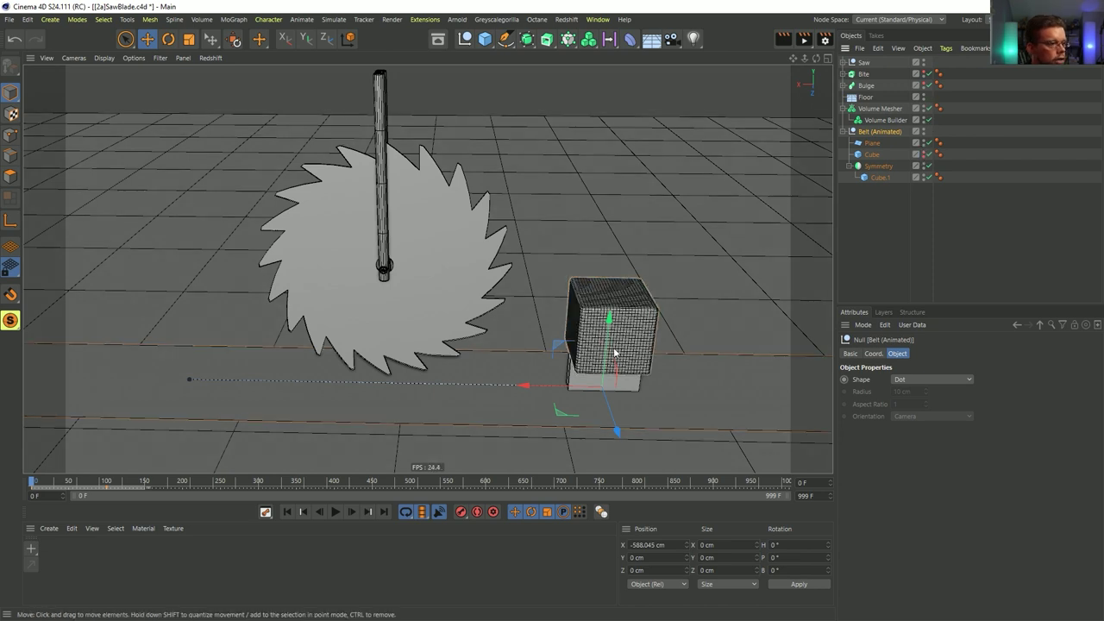
left_click(335, 514)
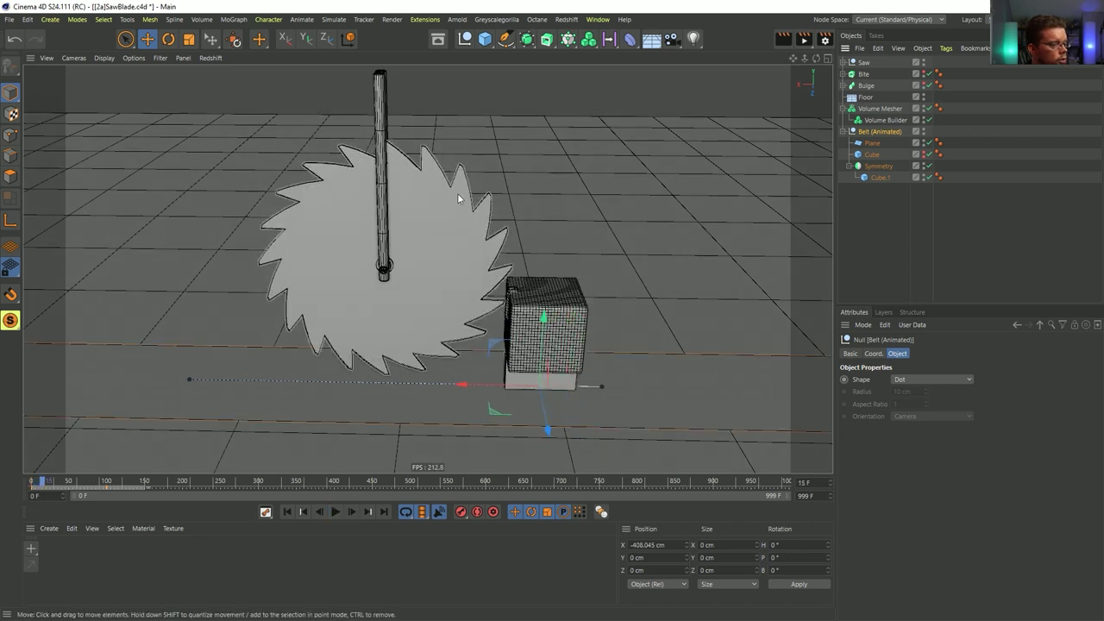
scroll(518, 191, "up", 2)
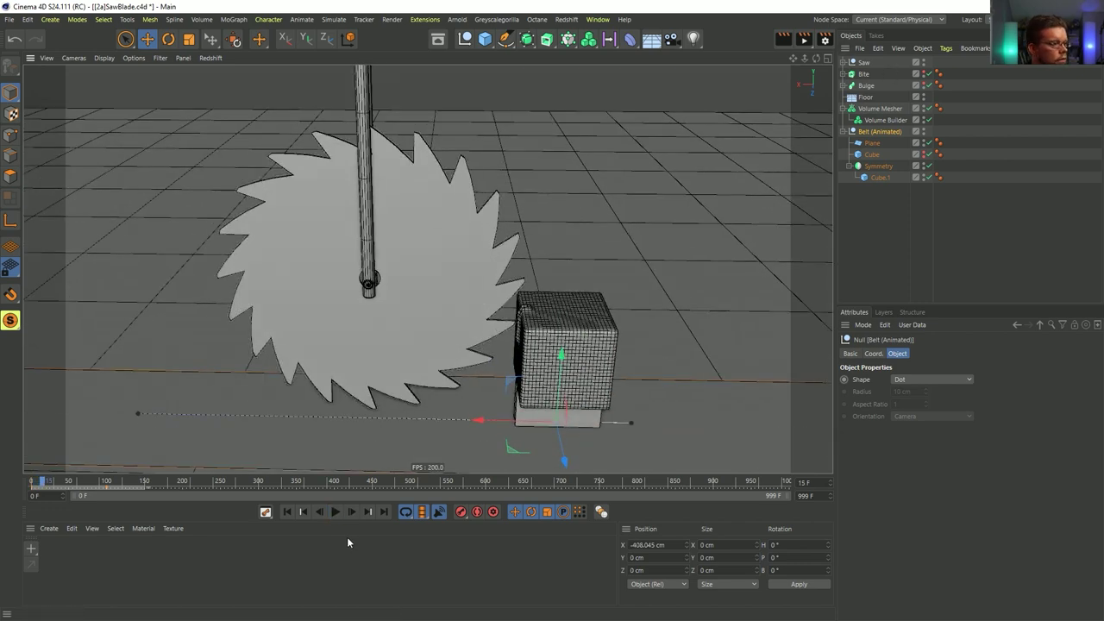
left_click(354, 511)
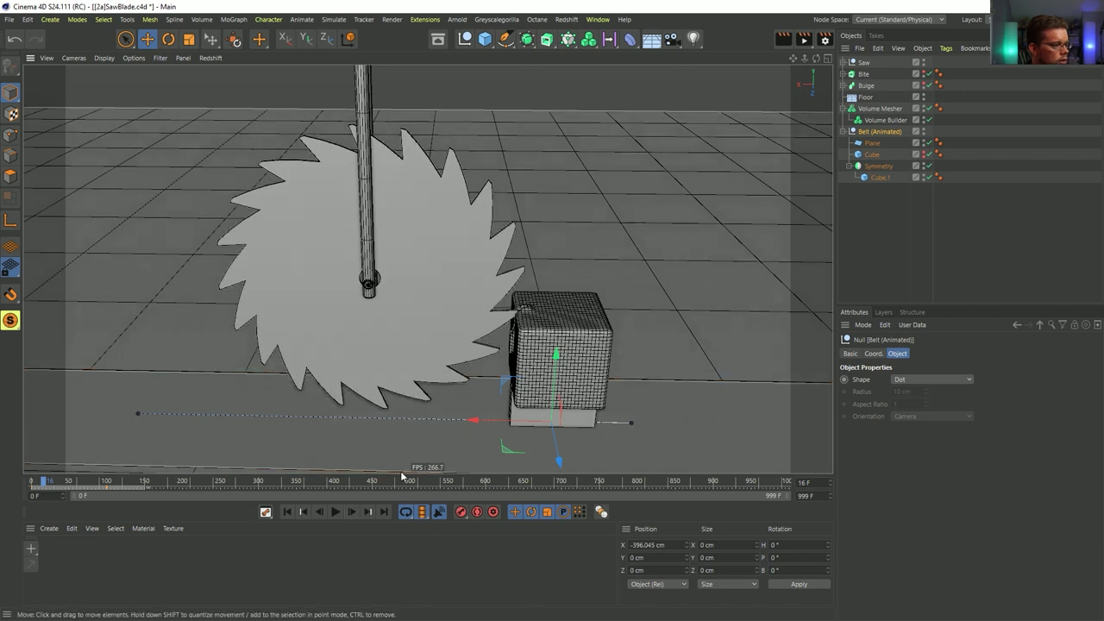
left_click(351, 512)
left_click(351, 511)
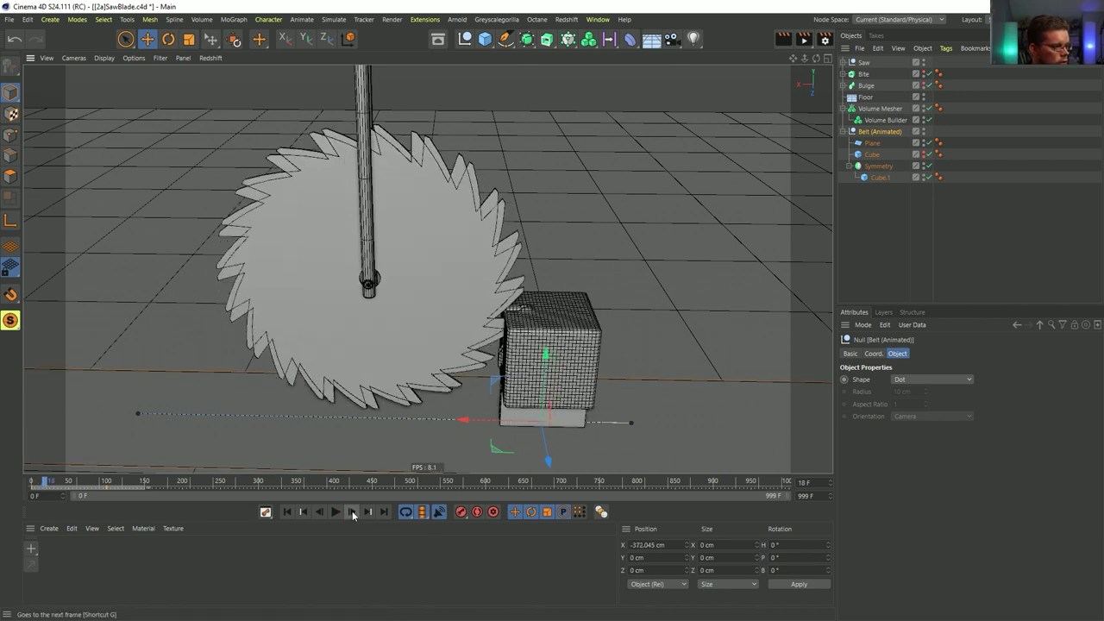
- Examine the saw's cut and bulge on the meshed cube up close while advancing frame by frame to frame 21
scroll(510, 326, "up", 5)
left_click_drag(510, 326, 569, 293, "alt")
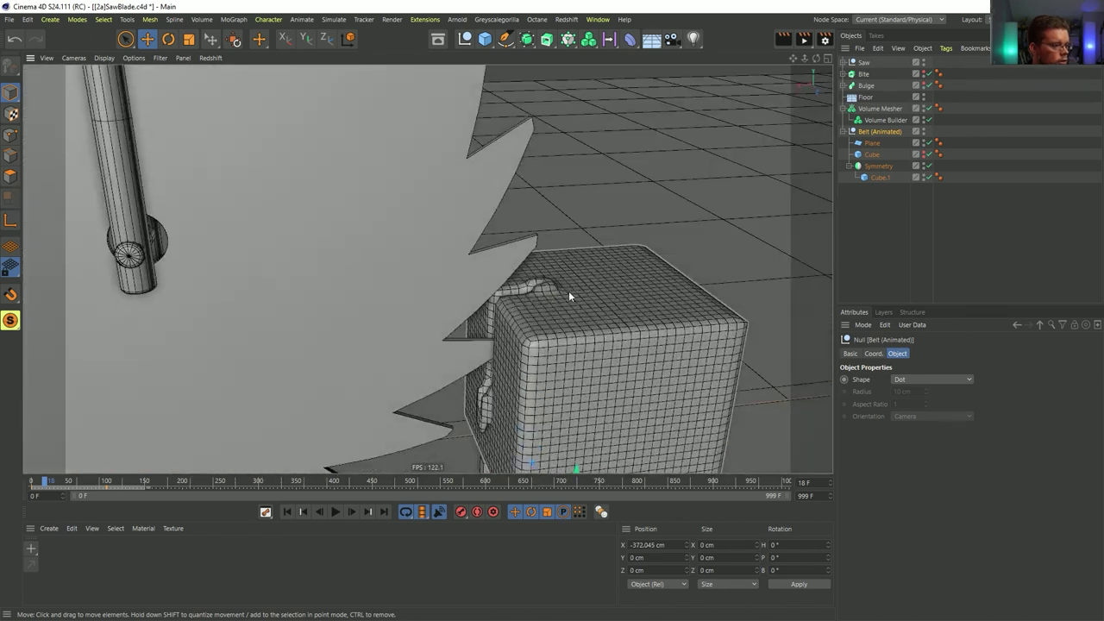
left_click(350, 511)
left_click(350, 512)
left_click(350, 511)
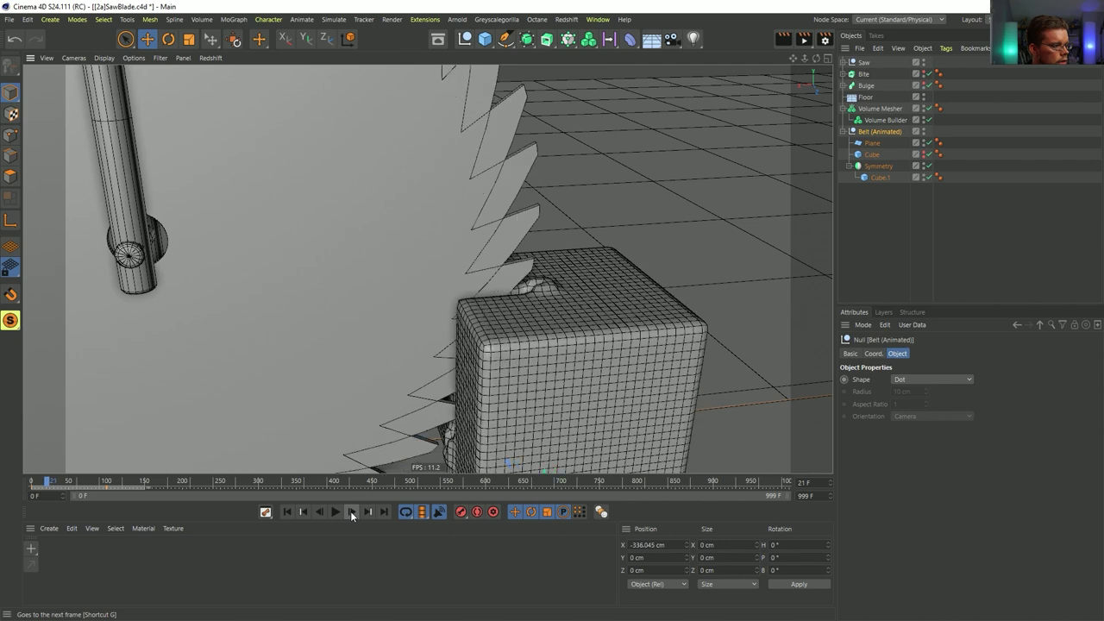
- Advance the animation frame by frame to frame 37, examining the saw's cut through the meshed cube from several angles
left_click(350, 511)
left_click(350, 512)
left_click(350, 511)
left_click(350, 511)
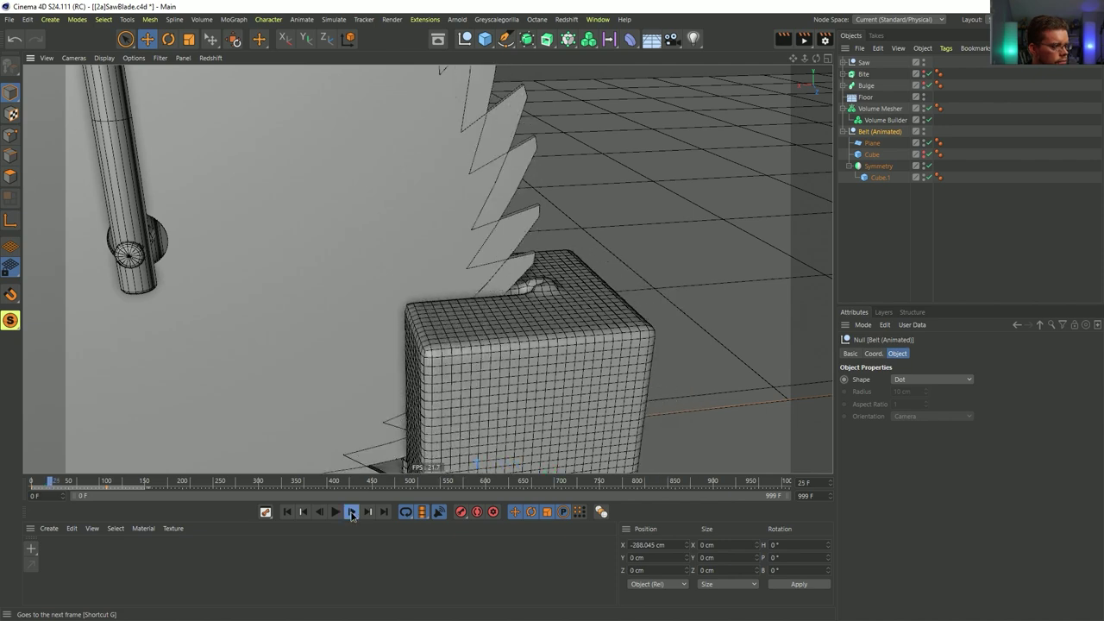
left_click(351, 513)
left_click_drag(533, 313, 457, 322, "alt")
left_click_drag(556, 291, 571, 310, "alt")
left_click(352, 513)
left_click(352, 512)
left_click(351, 512)
left_click(352, 512)
left_click(352, 512)
left_click(352, 512)
left_click(352, 512)
left_click(353, 517)
left_click(353, 516)
left_click(353, 516)
left_click(352, 516)
middle_click_drag(454, 409, 454, 307, "alt")
left_click_drag(454, 306, 451, 287, "alt")
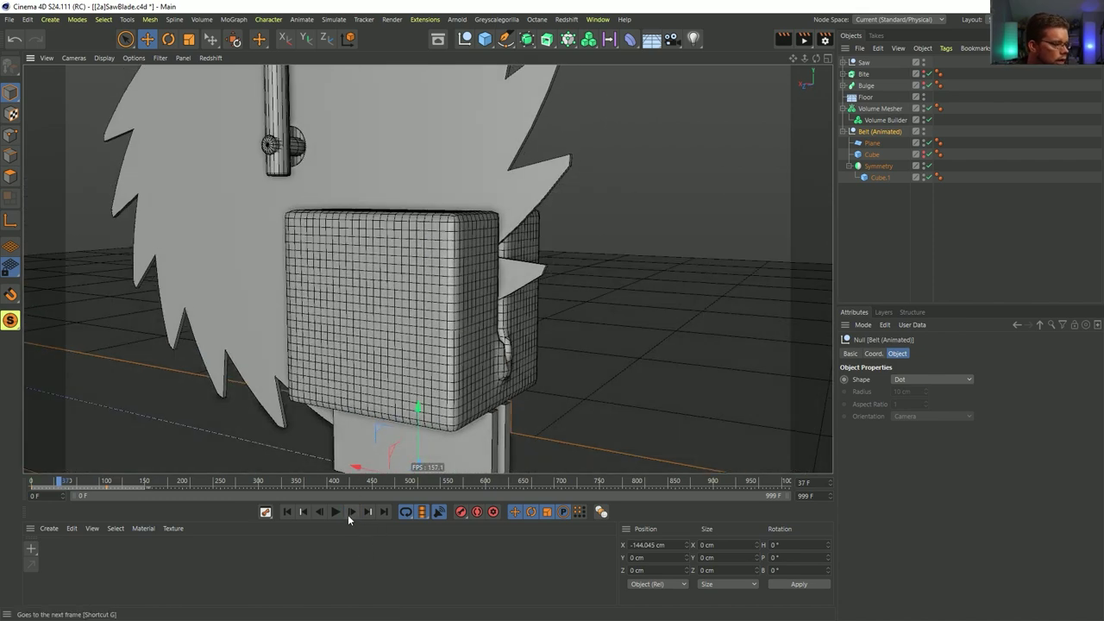
- Continue frame by frame to frame 51 and examine the cube as it moves past the middle of the blade
left_click(350, 511)
left_click(350, 512)
left_click(350, 511)
left_click(350, 511)
left_click(350, 511)
left_click(350, 511)
left_click(350, 511)
left_click(351, 512)
left_click(350, 511)
left_click(350, 511)
left_click(350, 512)
left_click(350, 512)
left_click(350, 511)
left_click(349, 511)
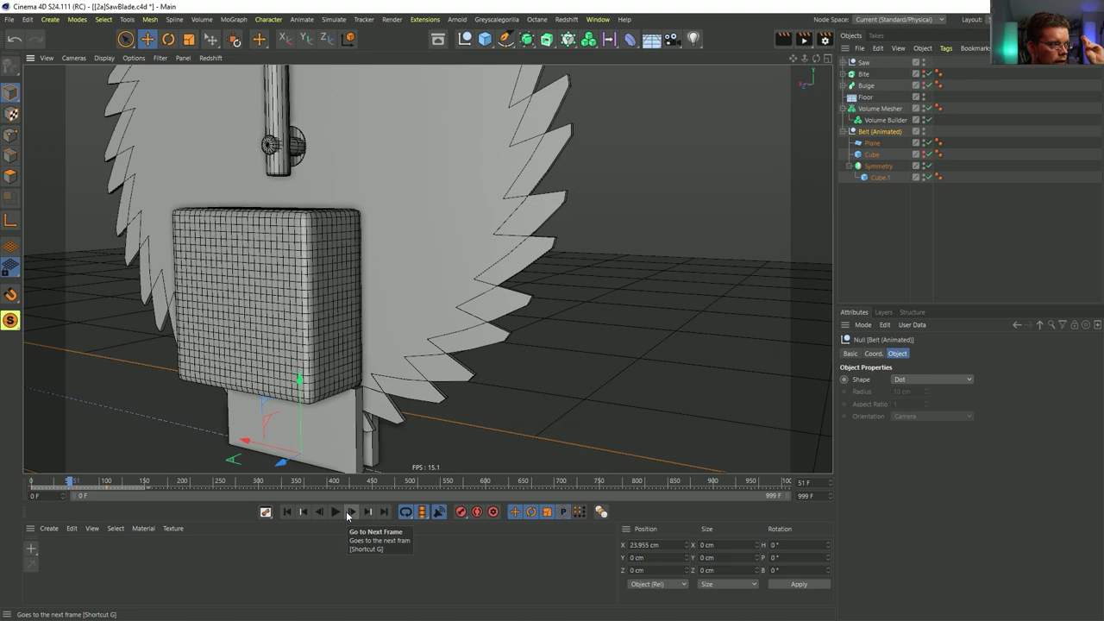
left_click_drag(337, 267, 461, 328, "alt")
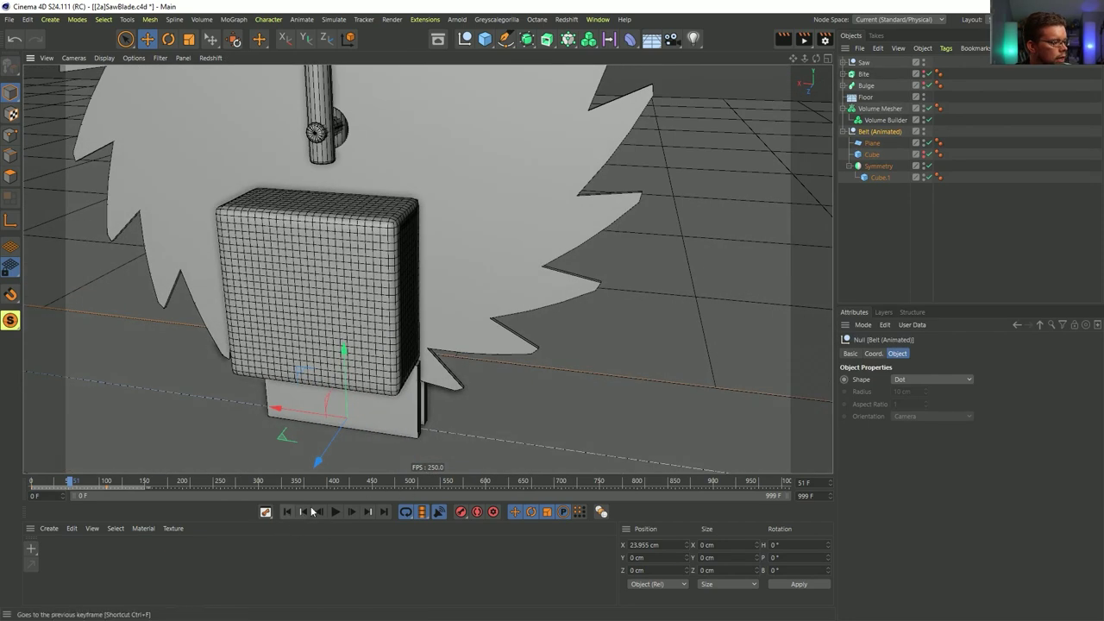
- Return the animation to frame 18 and examine the bulge around the cube's cut edge up close
mouse_move(68, 482)
left_mouse_down()
mouse_move(39, 483)
mouse_move(49, 487)
left_mouse_up()
left_click_drag(492, 301, 617, 287, "alt")
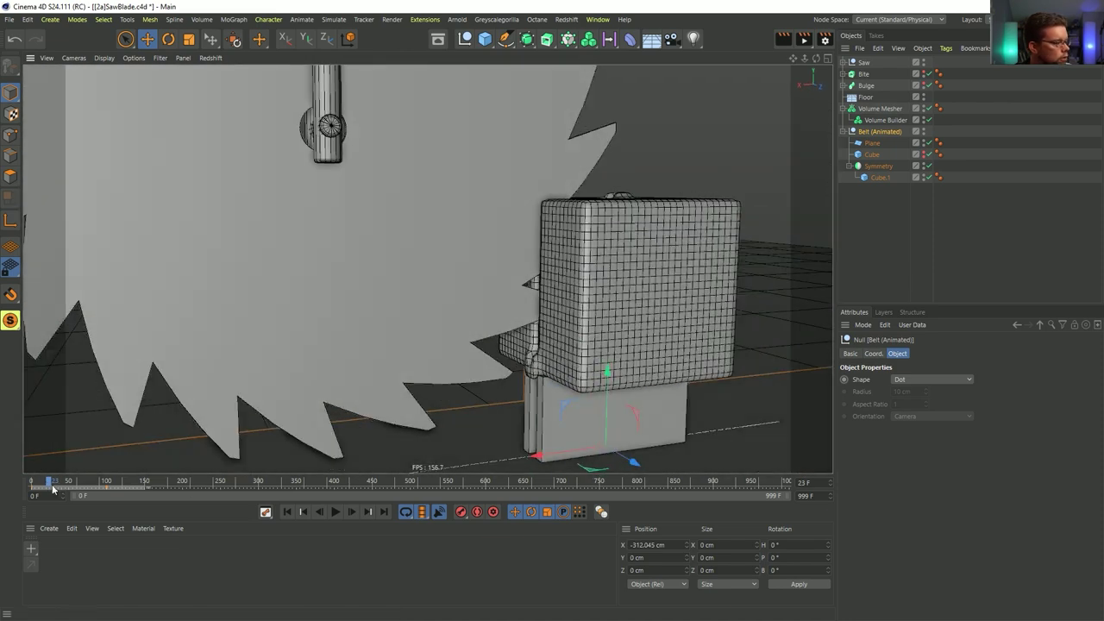
left_click_drag(55, 483, 45, 483)
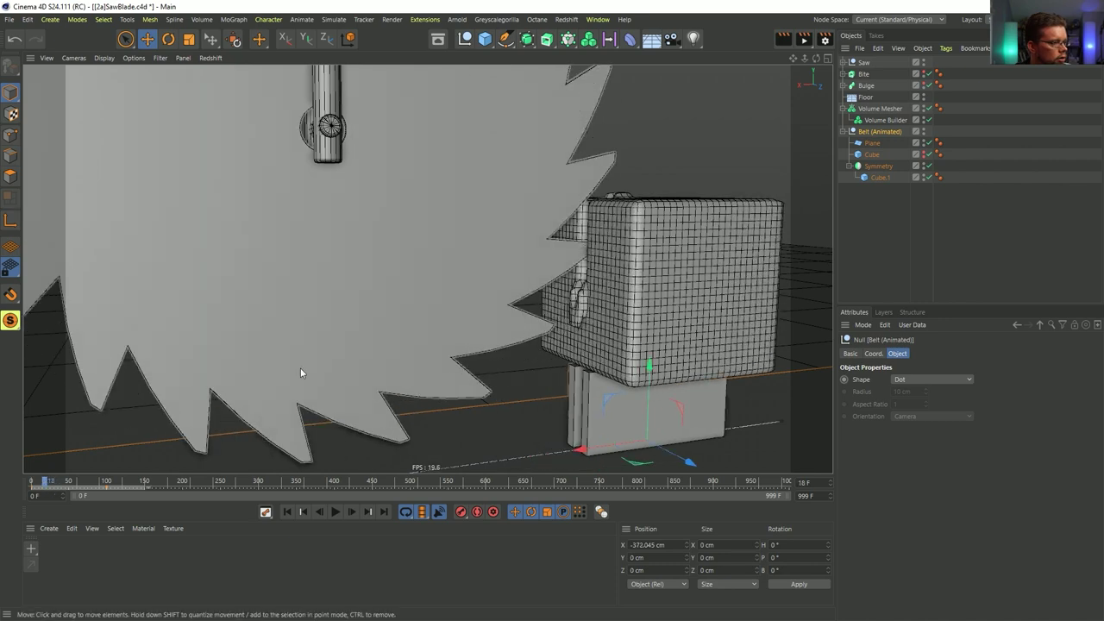
left_click_drag(543, 324, 584, 308, "alt")
key("ctrl+z")
right_click_drag(579, 308, 604, 321, "alt")
left_click_drag(604, 323, 593, 329, "alt")
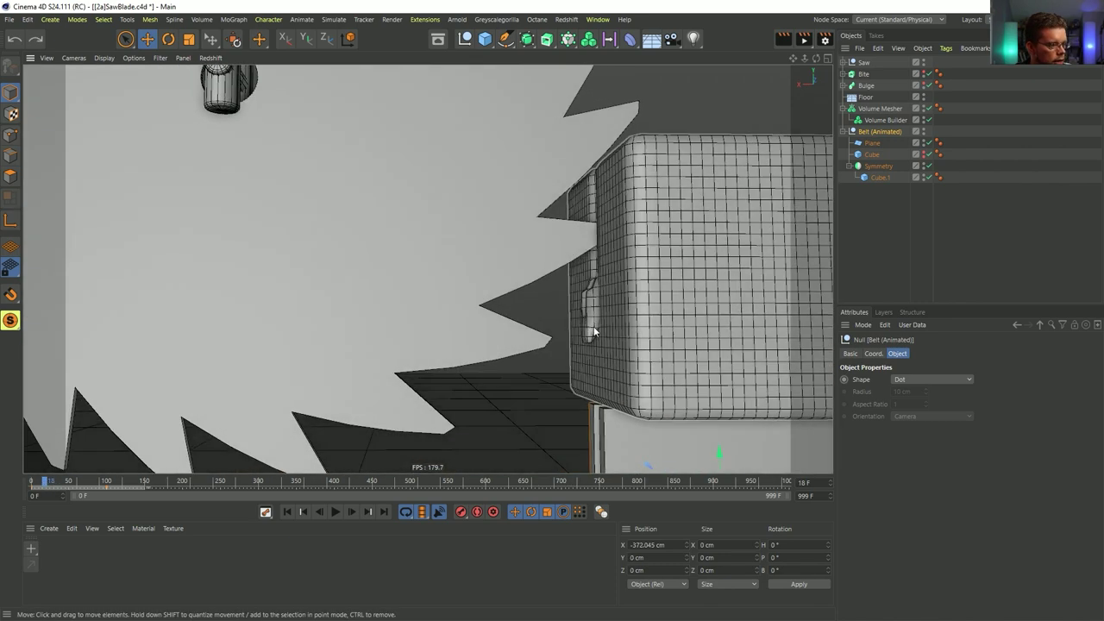
left_click_drag(628, 266, 593, 313, "alt")
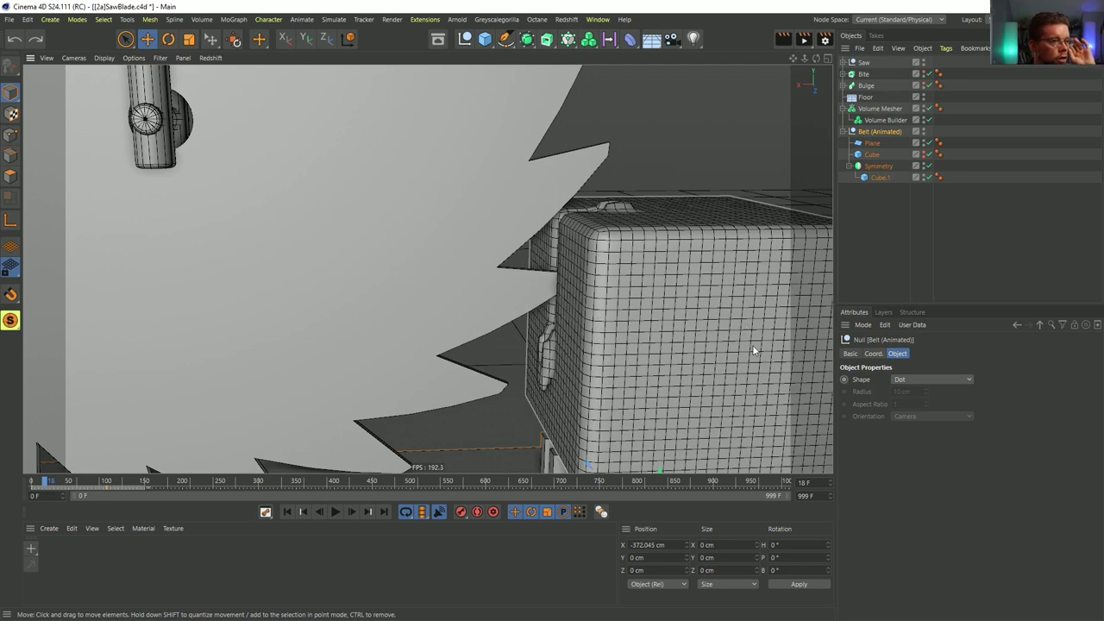
- Scale up the Rectangle profile of the Bulge sweep to about 30.6 cm and check the bulge on the cube
left_click(843, 62)
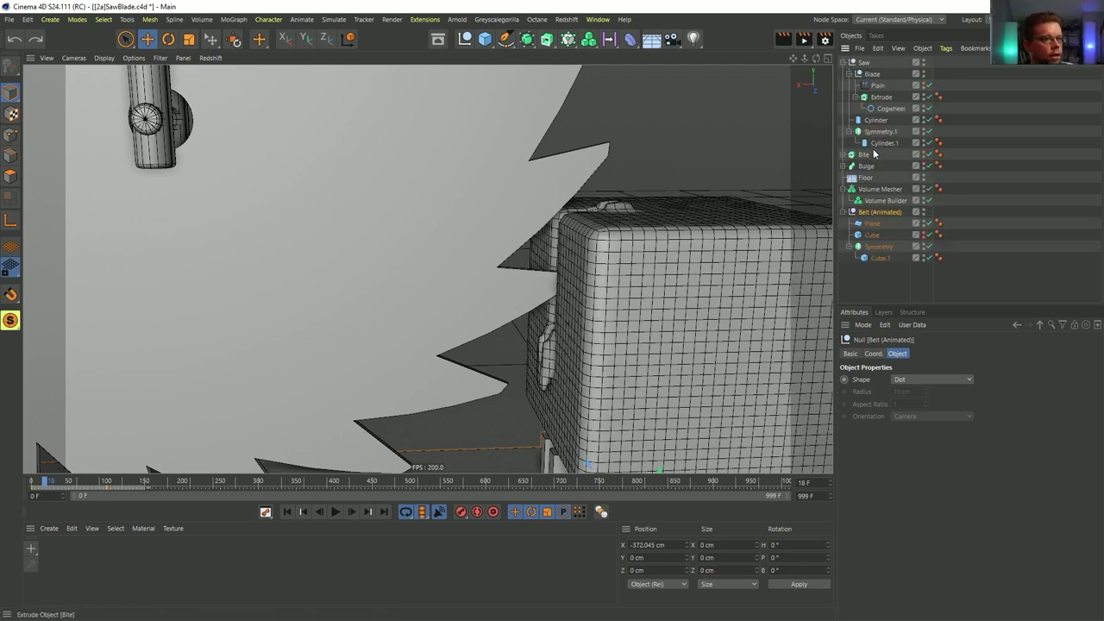
left_click_drag(635, 244, 584, 306, "alt")
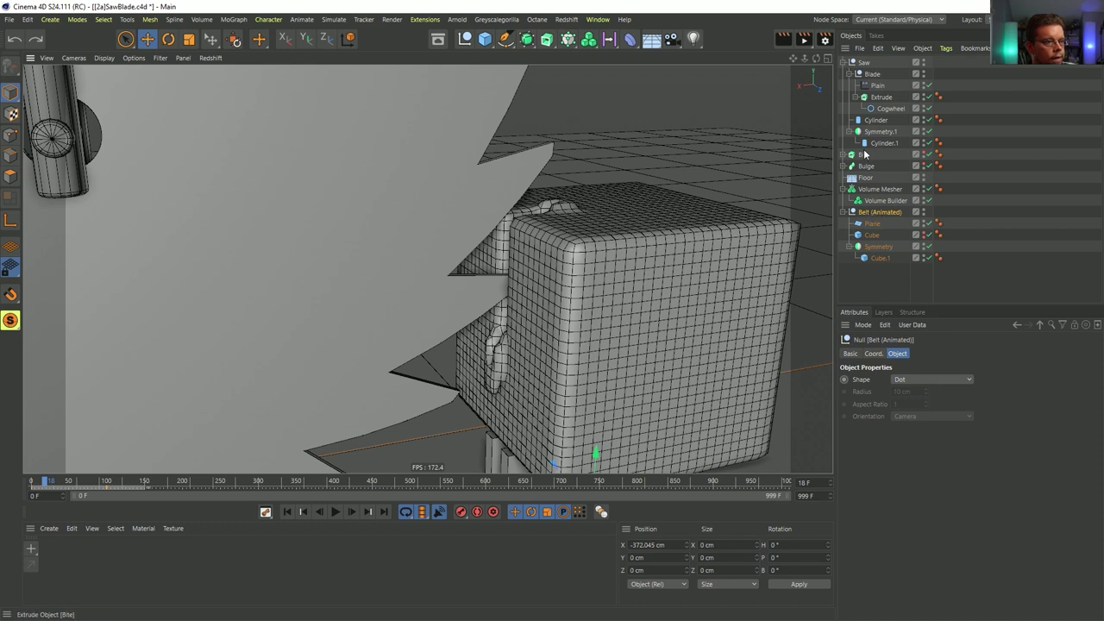
left_click(842, 166)
left_click(877, 177)
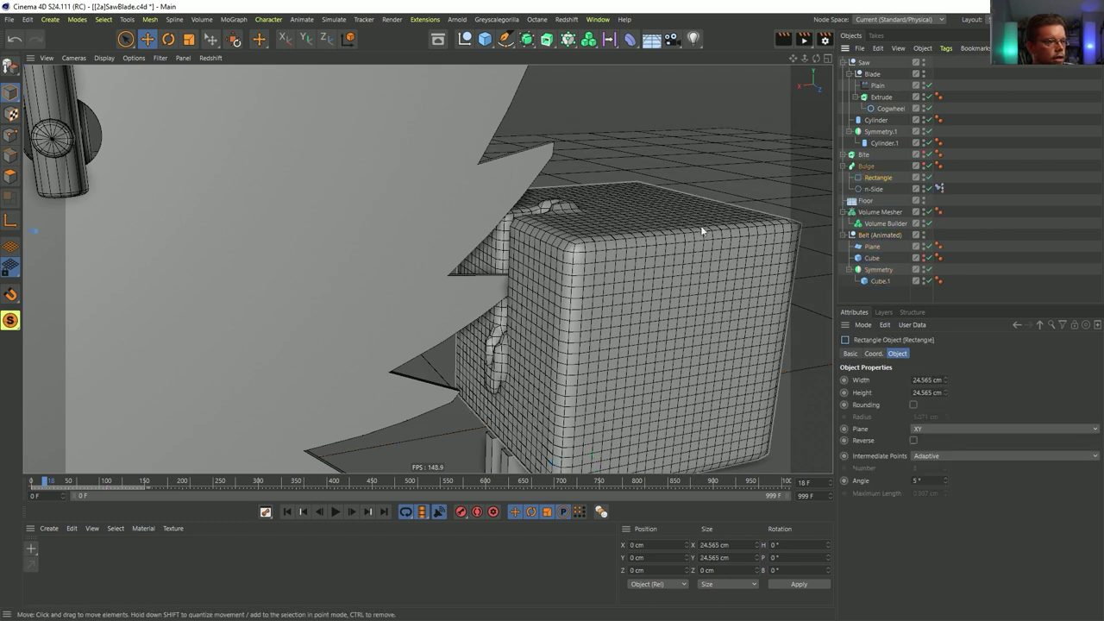
key("t")
left_click_drag(742, 219, 823, 244)
mouse_move(515, 375)
left_mouse_down("alt")
mouse_move(515, 365)
mouse_move(485, 393)
mouse_move(506, 388)
left_mouse_up("alt")
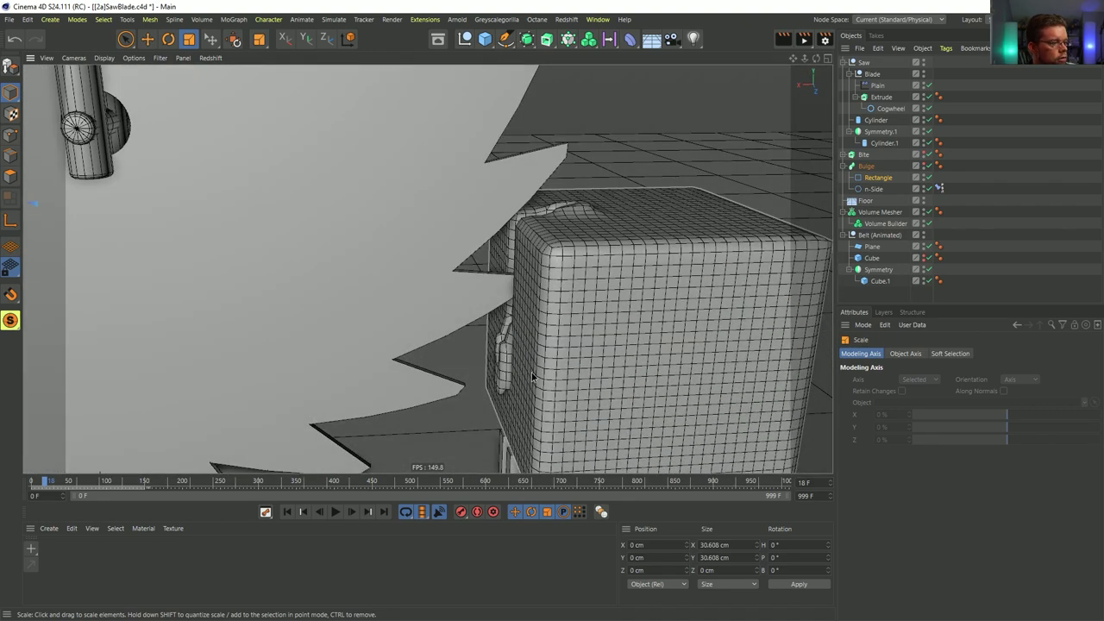
scroll(532, 377, "down", 5)
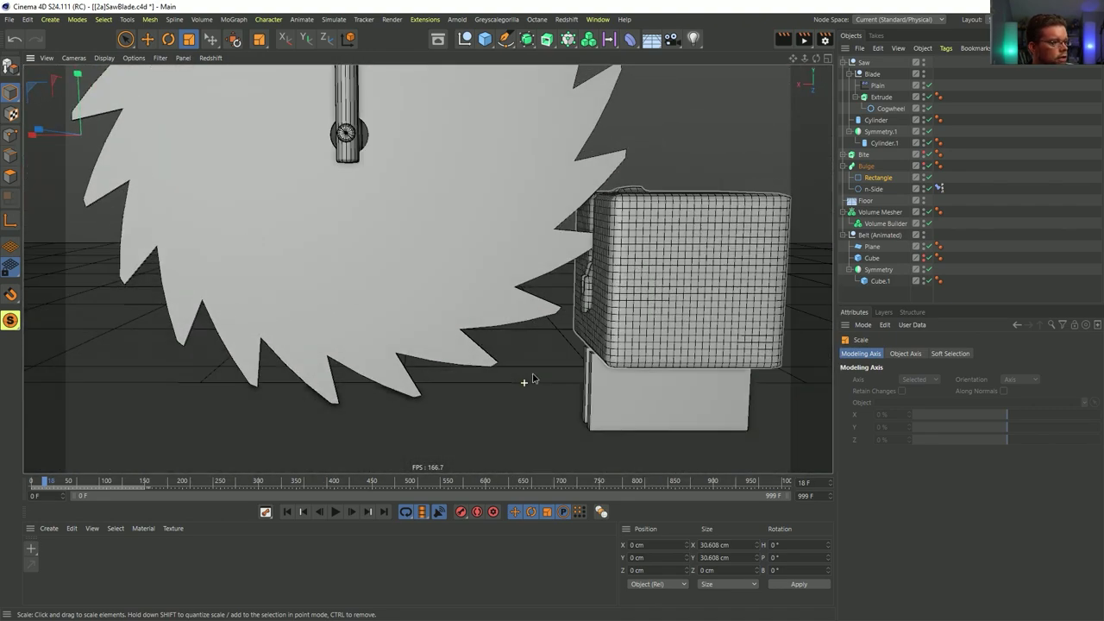
middle_click_drag(614, 294, 588, 320, "alt")
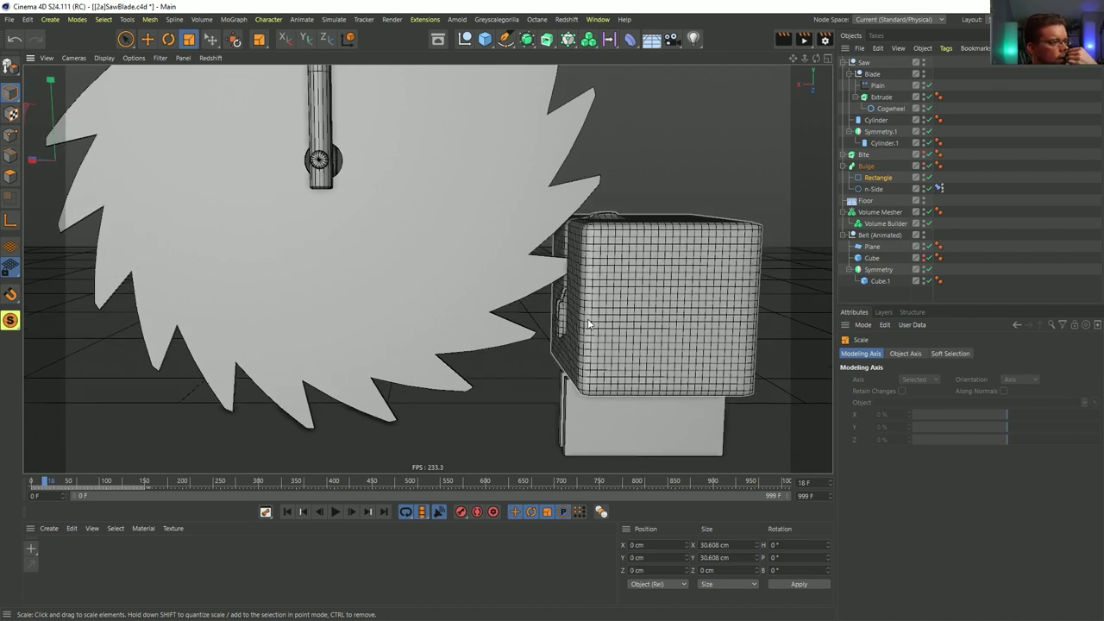
left_click_drag(591, 323, 630, 274, "alt")
scroll(629, 274, "up", 2)
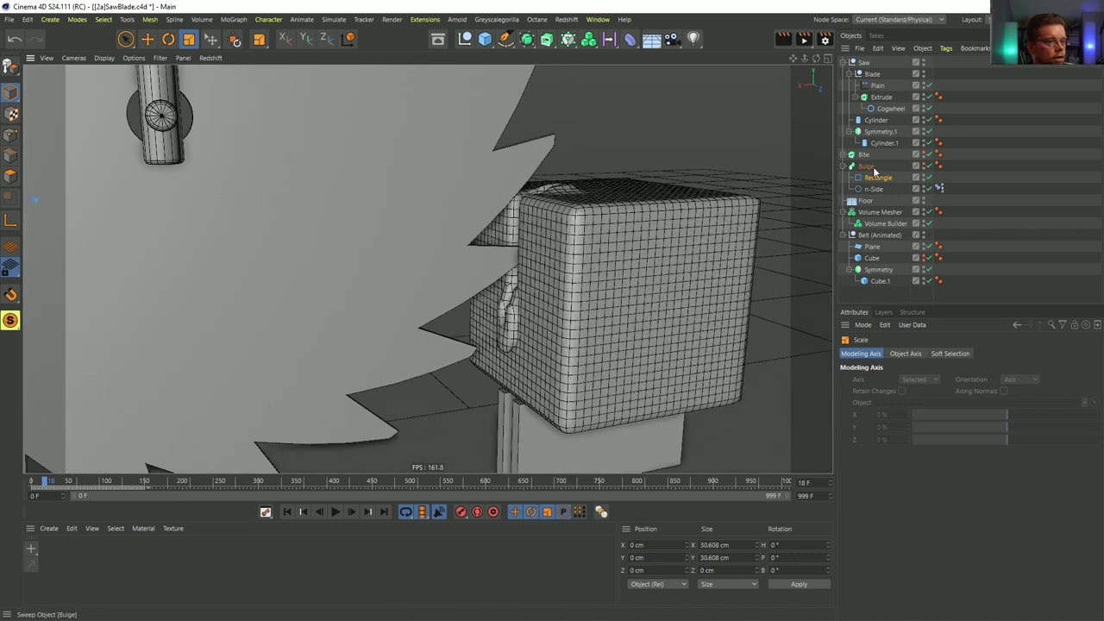
- Add an SDF Smooth filter at 7% strength to the Volume Builder and preview the result, ending on frame 23
left_click(867, 166)
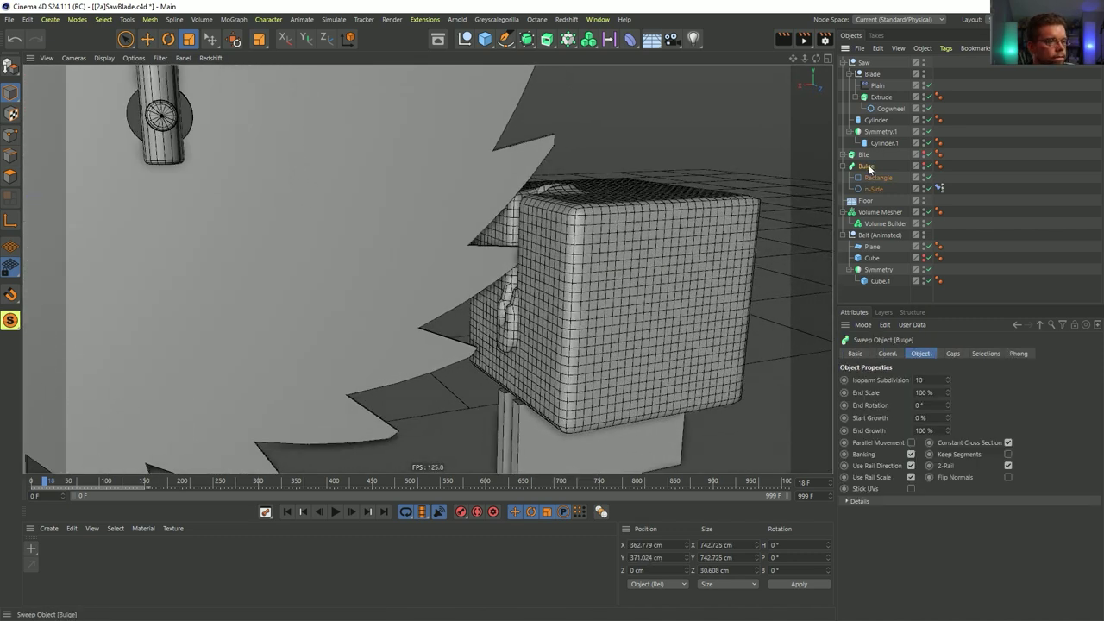
left_click(884, 224)
left_click(869, 488)
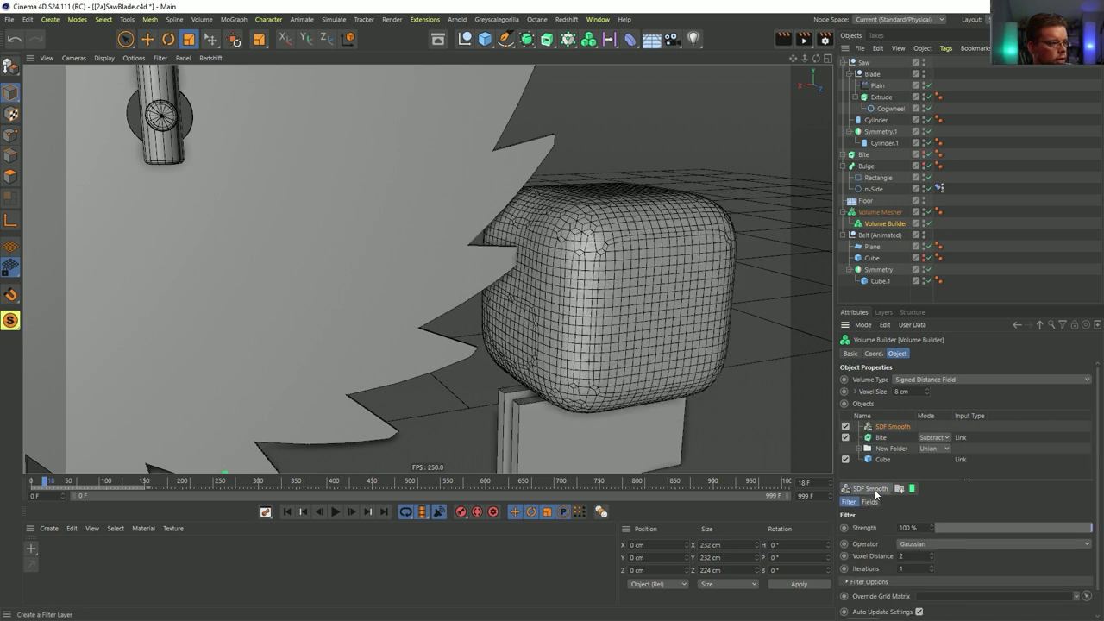
left_click_drag(1005, 536, 947, 539)
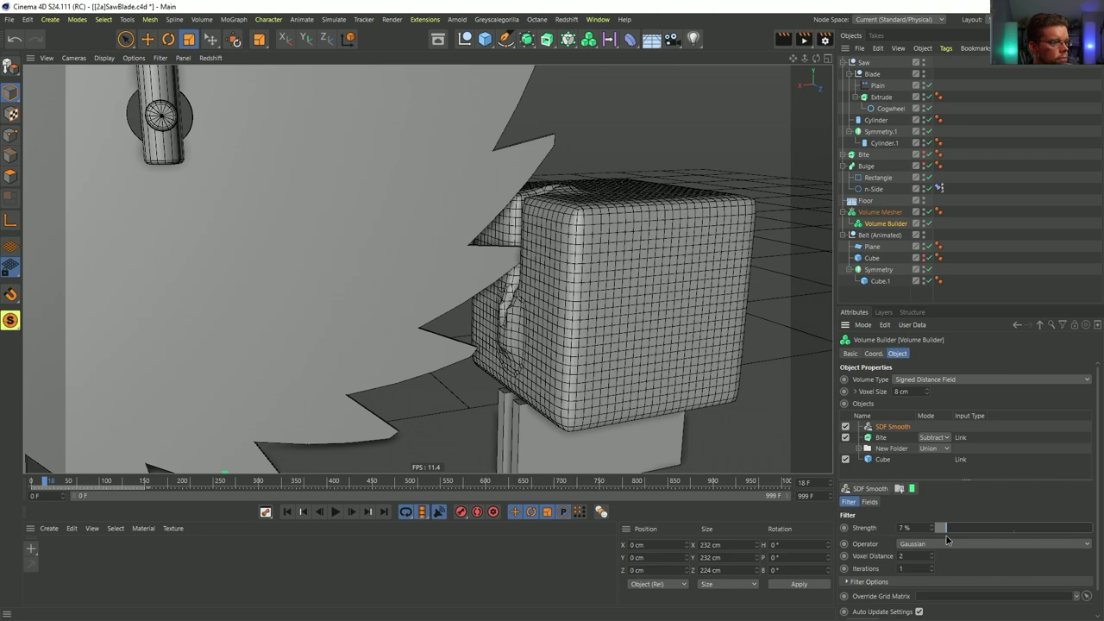
left_click_drag(588, 271, 552, 218, "alt")
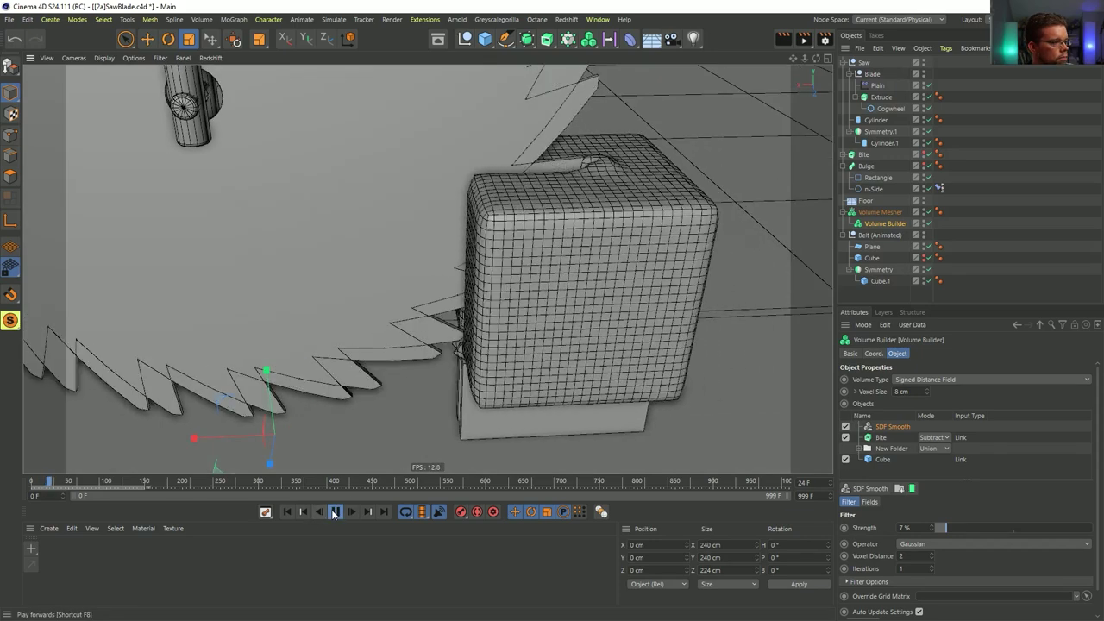
left_click(334, 511)
left_click(293, 512)
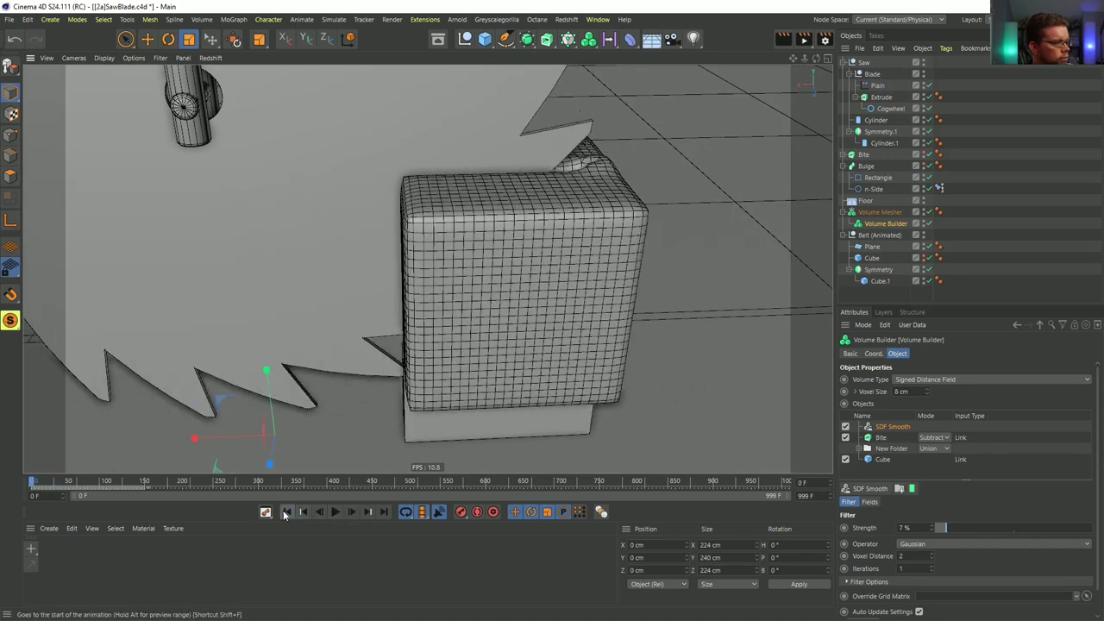
left_click_drag(95, 481, 49, 485)
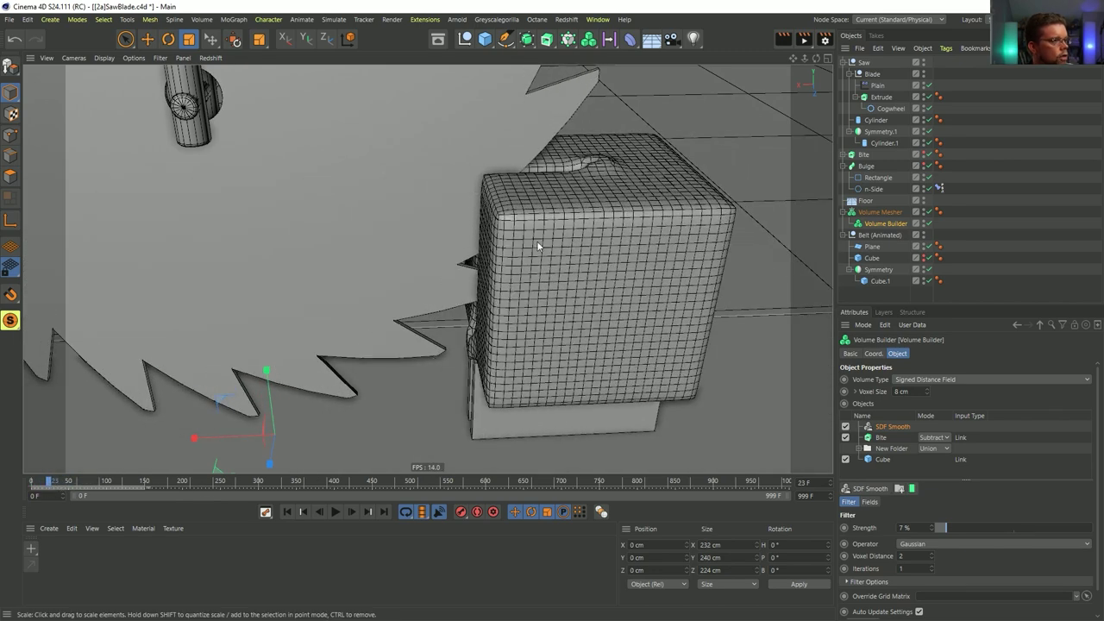
- Add a Smoothing deformer with 2 iterations under the Volume Mesher and play the animation from the start to frame 50
left_click(630, 39)
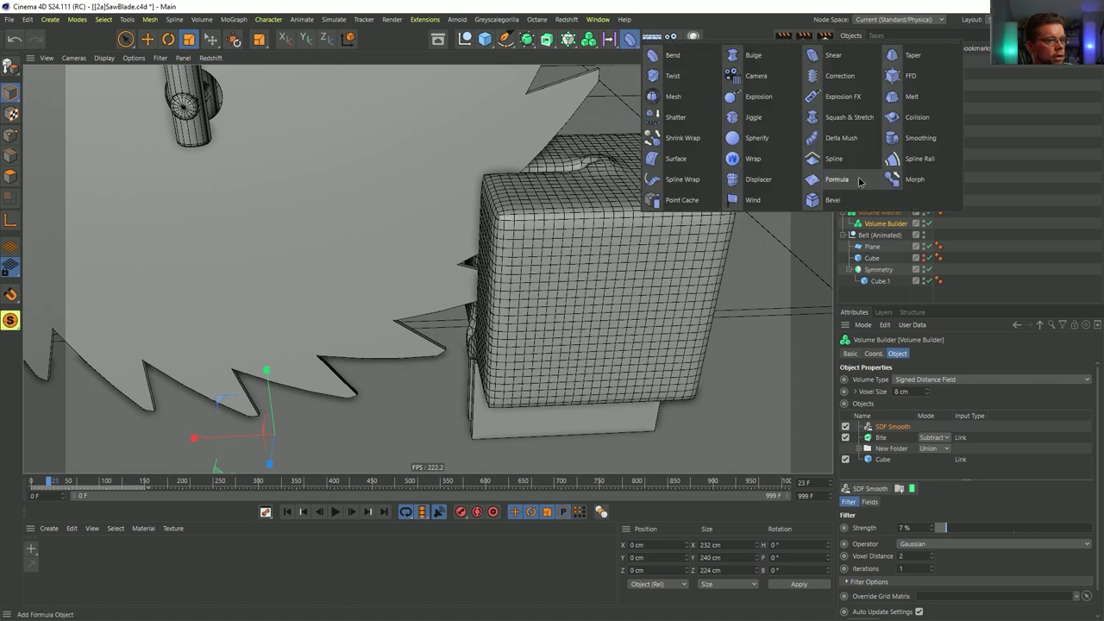
left_click(912, 139)
left_click_drag(883, 238, 891, 220)
left_click_drag(601, 272, 639, 268, "alt")
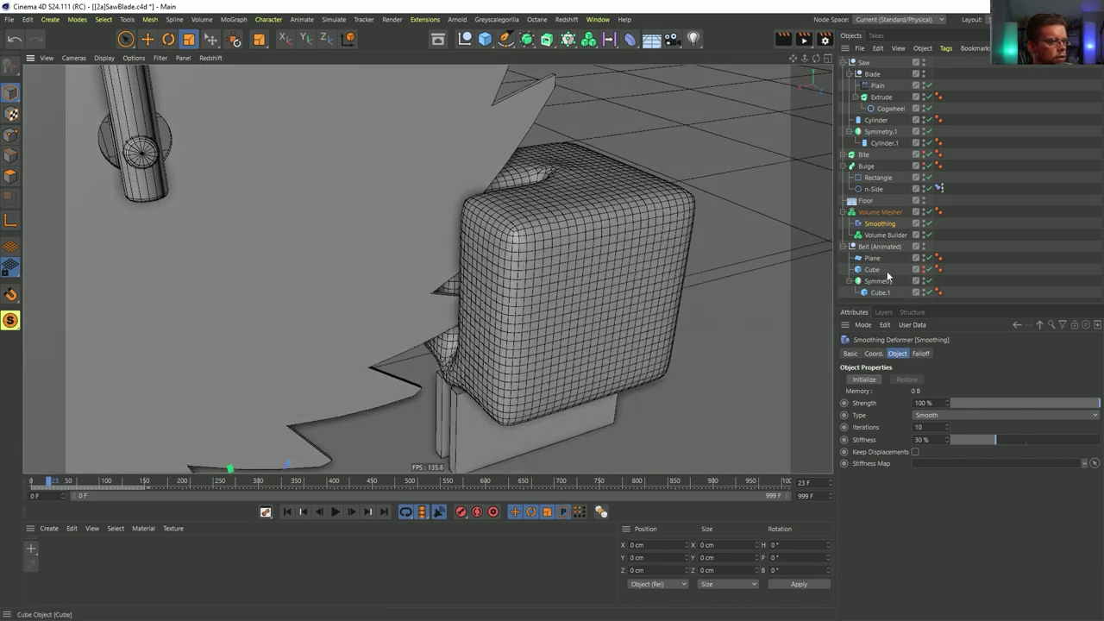
left_click_drag(946, 428, 946, 436)
left_click(948, 426)
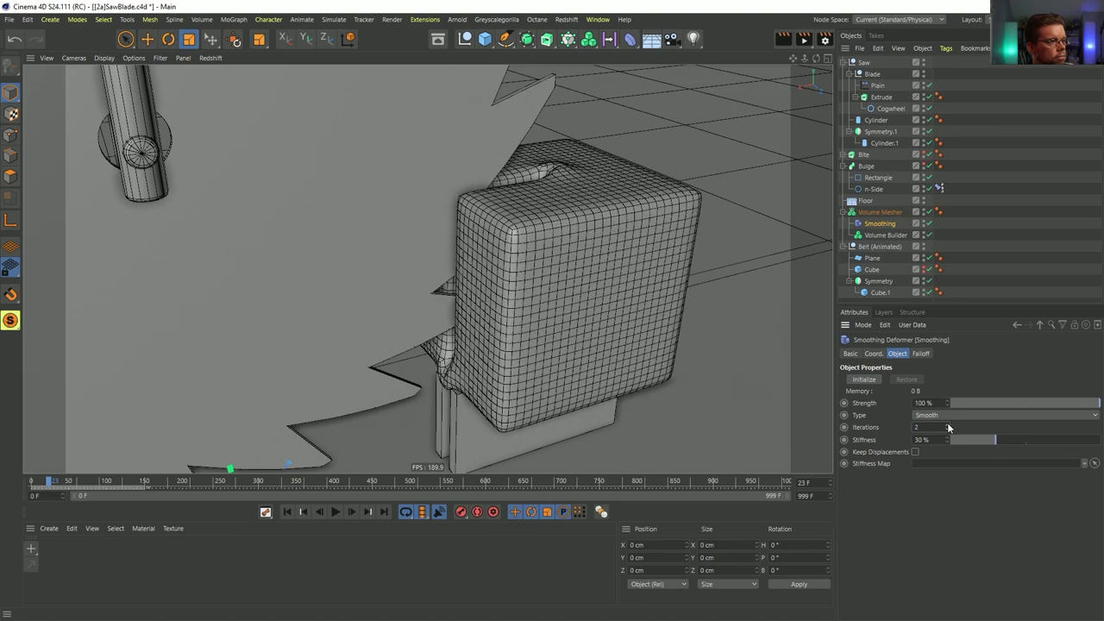
left_click_drag(682, 318, 522, 332, "alt")
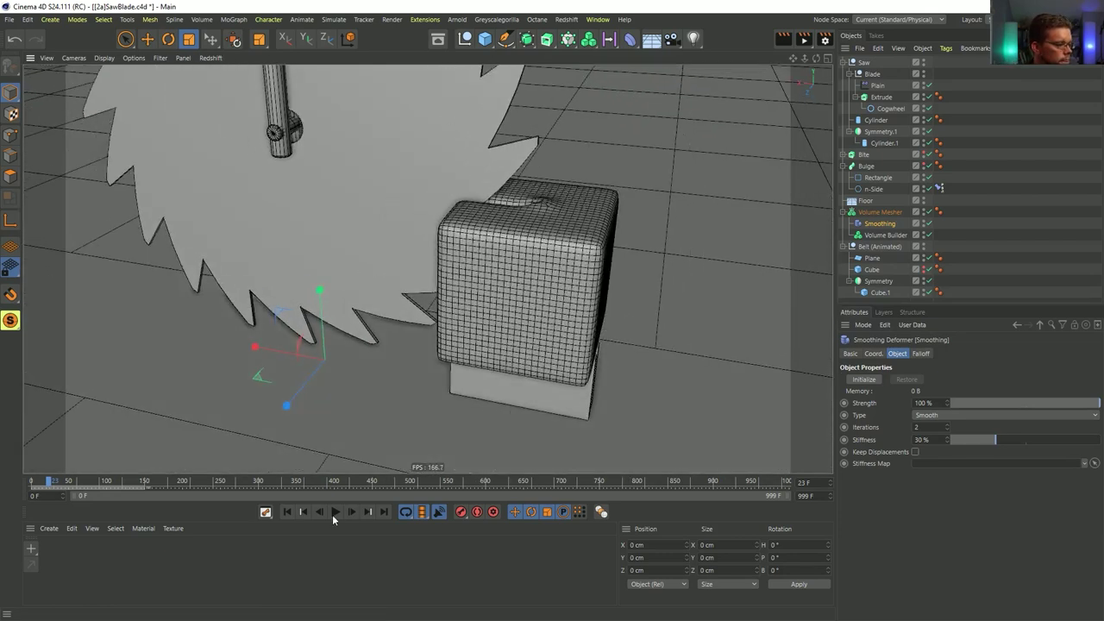
left_click(287, 513)
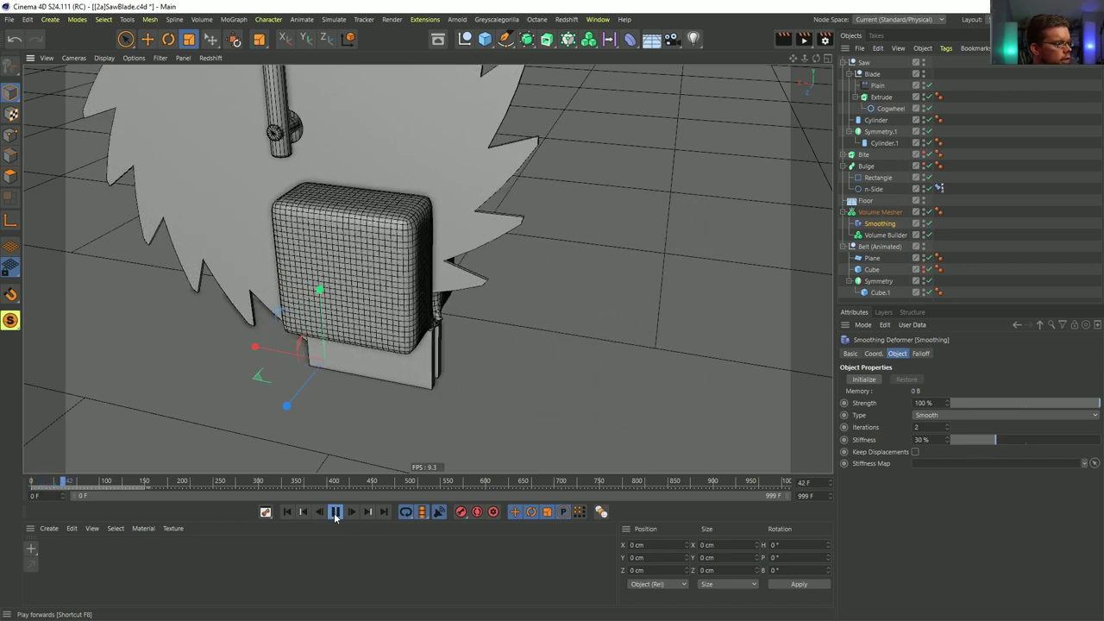
left_click(335, 513)
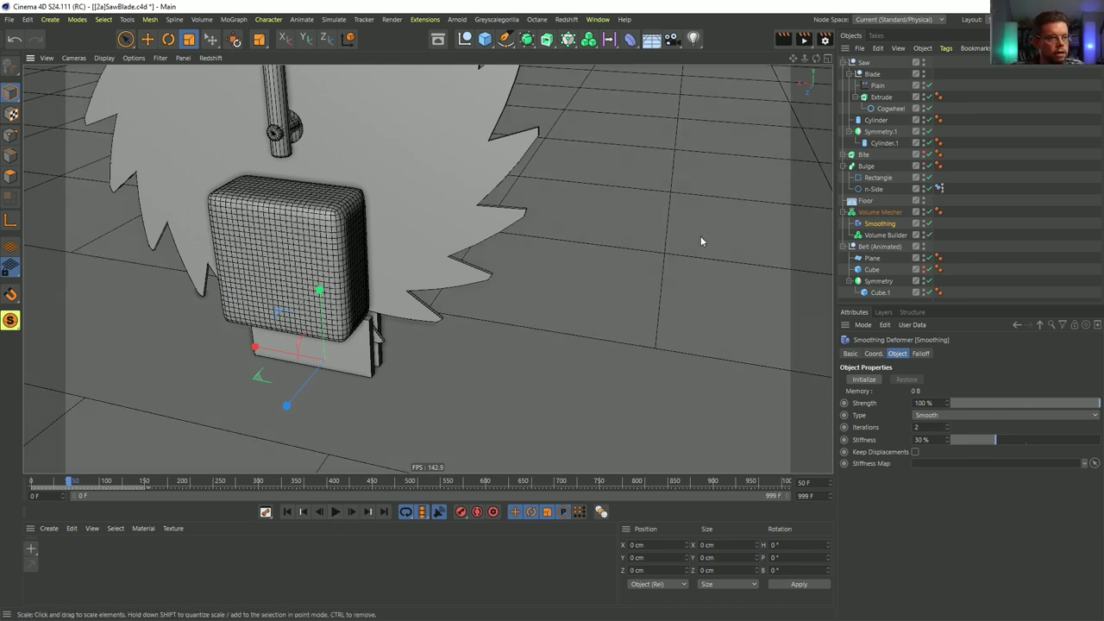
- Duplicate the Volume Mesher, convert the copy to an editable polygon object, and select its Smoothing deformer
left_click(843, 211)
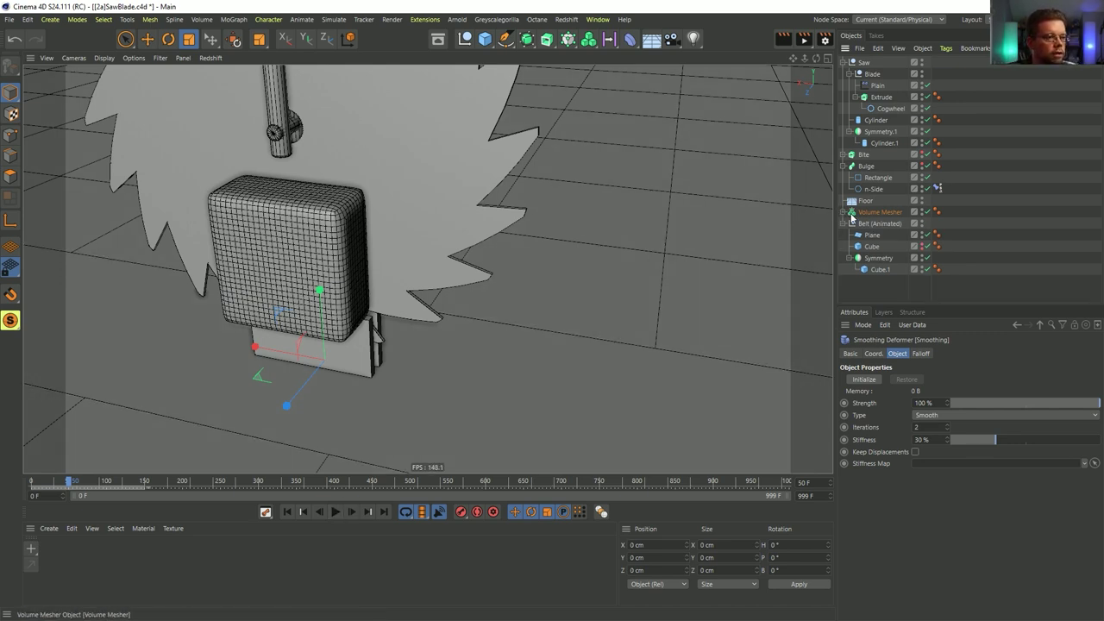
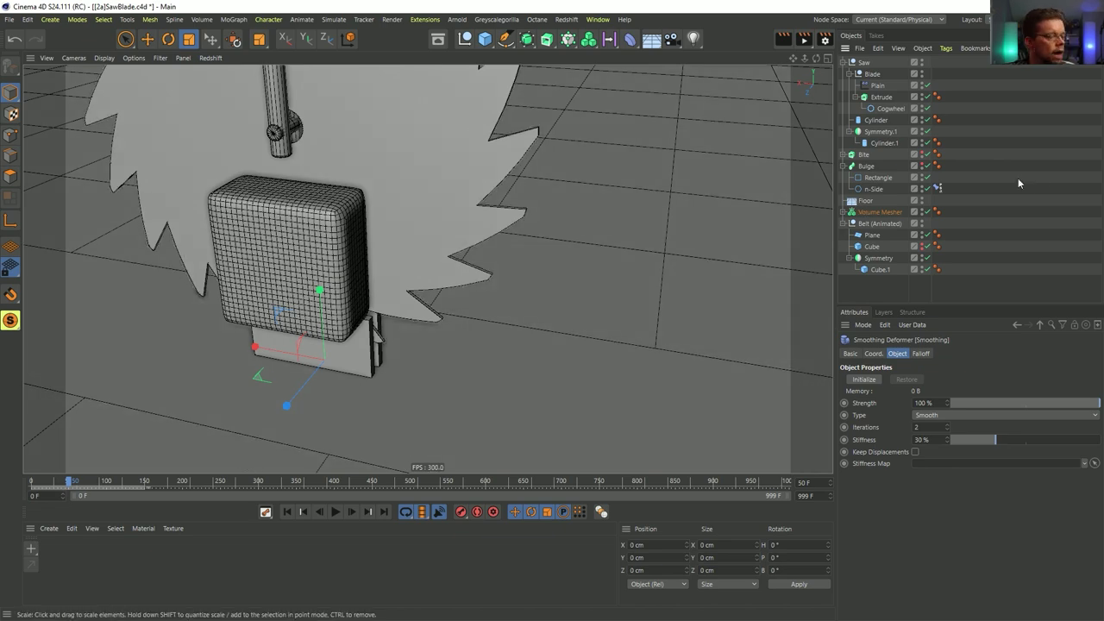
left_click_drag(313, 307, 552, 301, "alt")
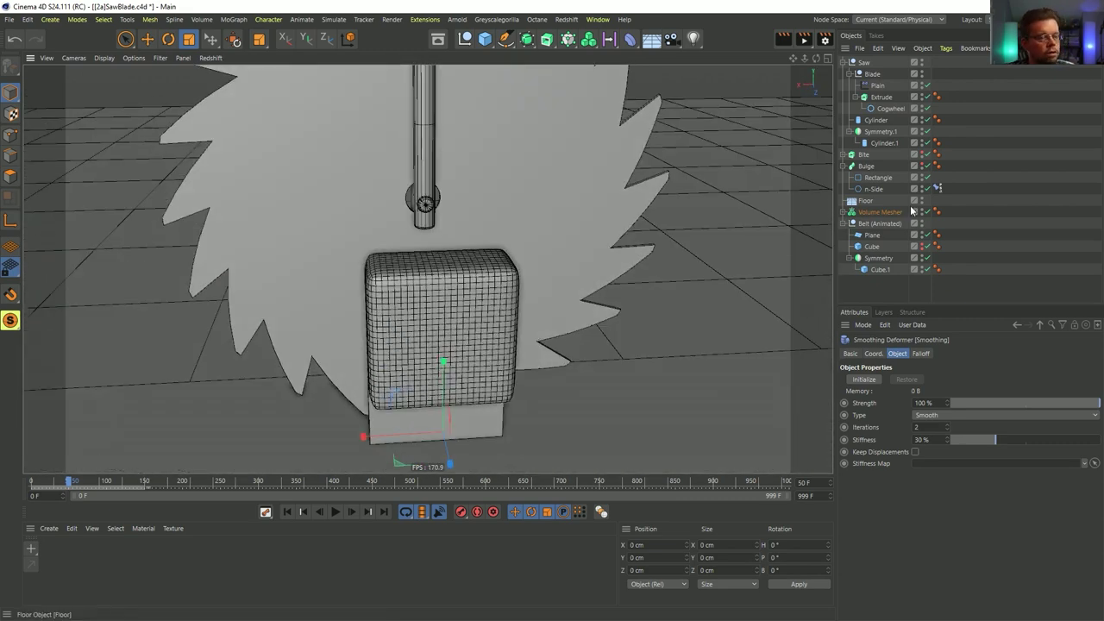
left_click_drag(873, 226, 874, 228, "ctrl")
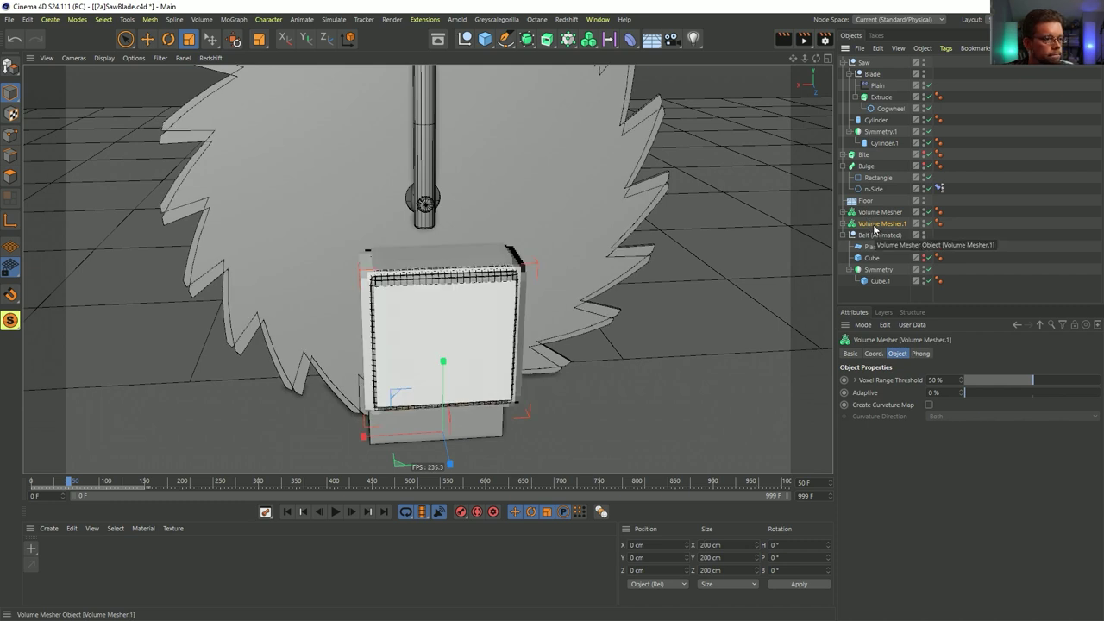
key("c")
left_click(851, 224)
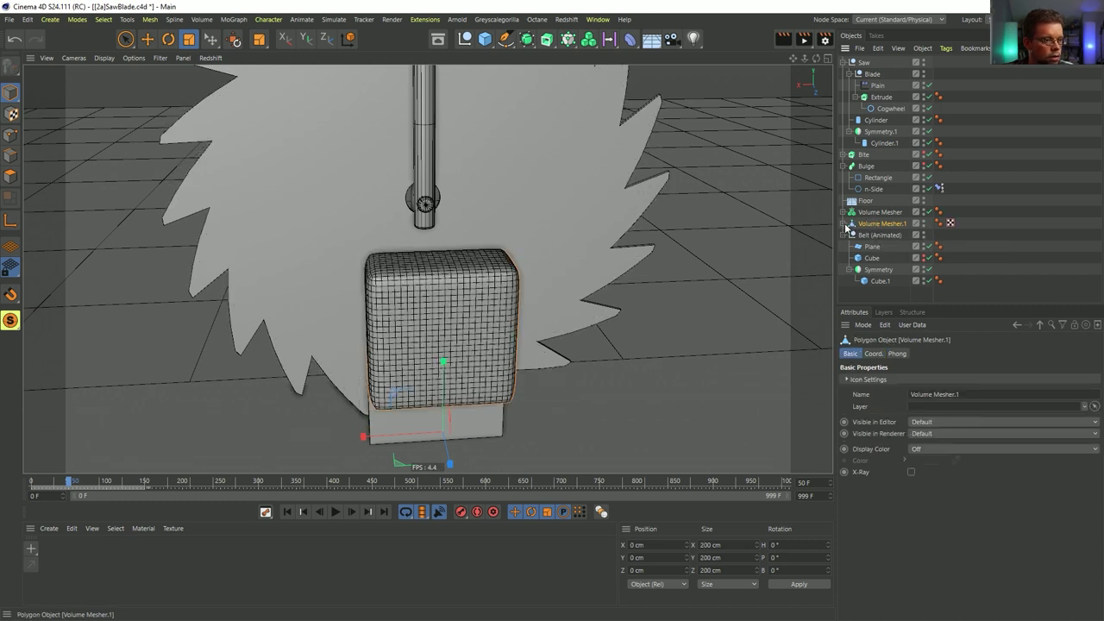
left_click(871, 236)
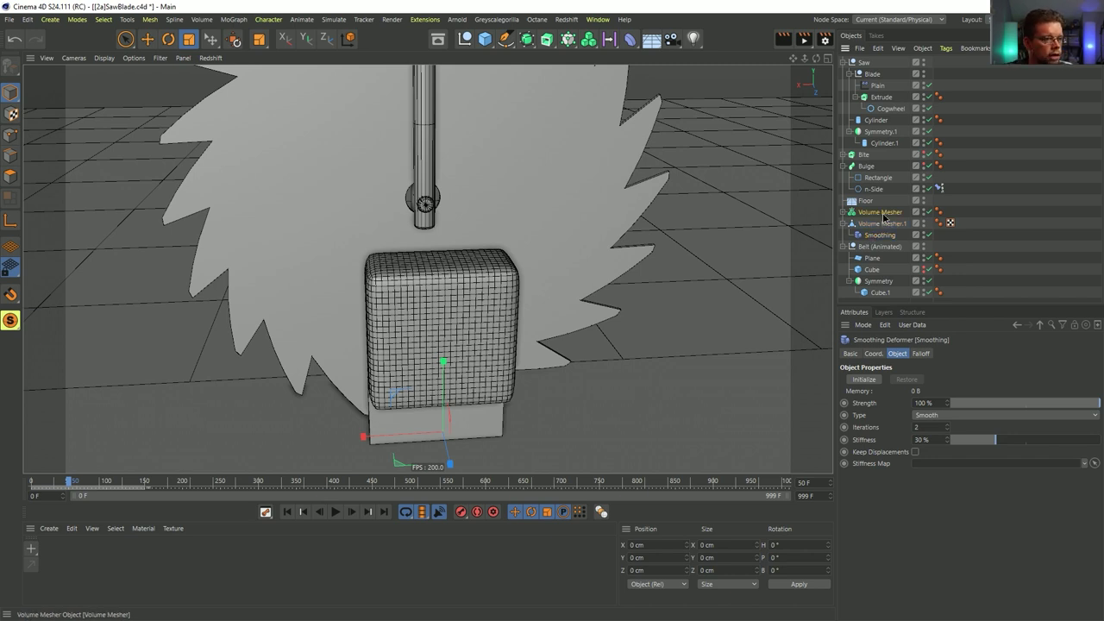
- Keyframe the editor and renderer visibility of Volume Mesher and Volume Mesher.1 at frame 50
left_click(881, 213)
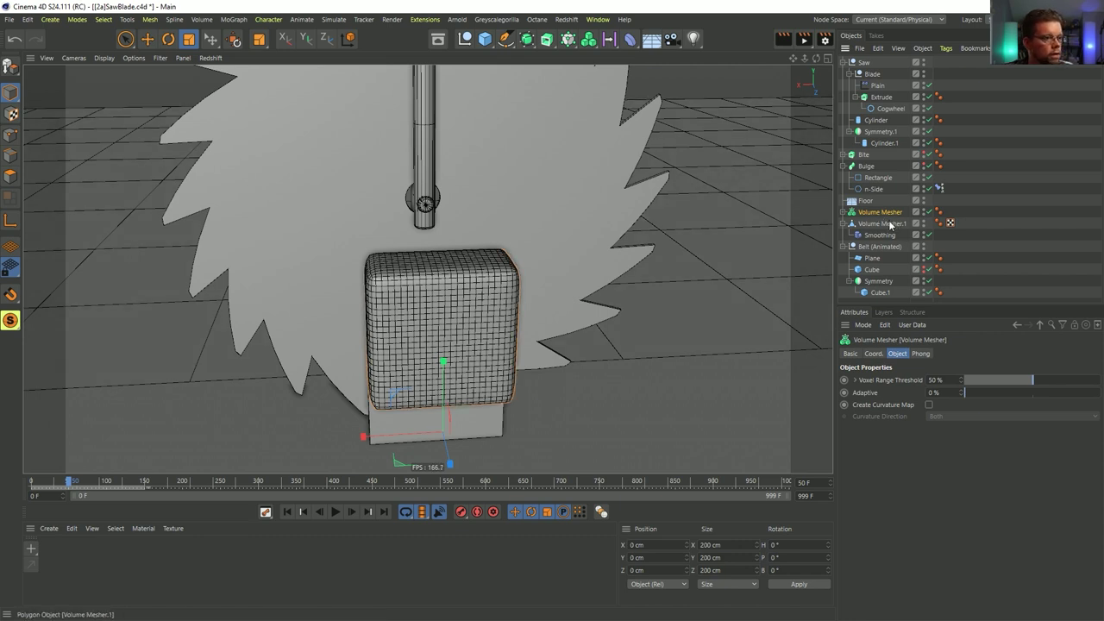
left_click(882, 223, "ctrl")
left_click(873, 355)
left_click(854, 356)
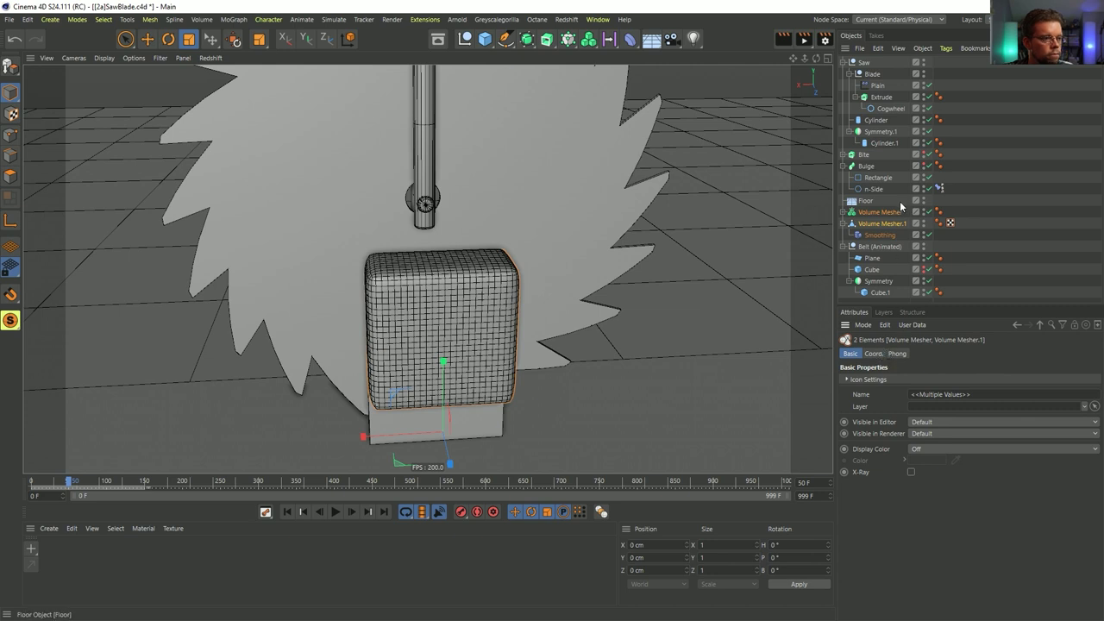
left_click(881, 223)
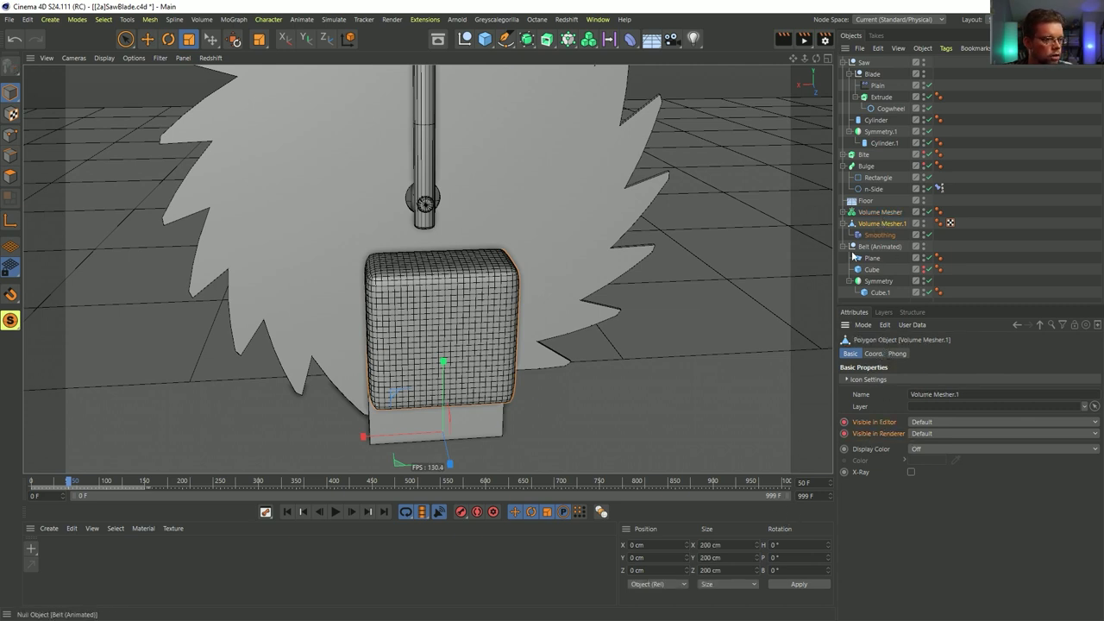
left_click(880, 211)
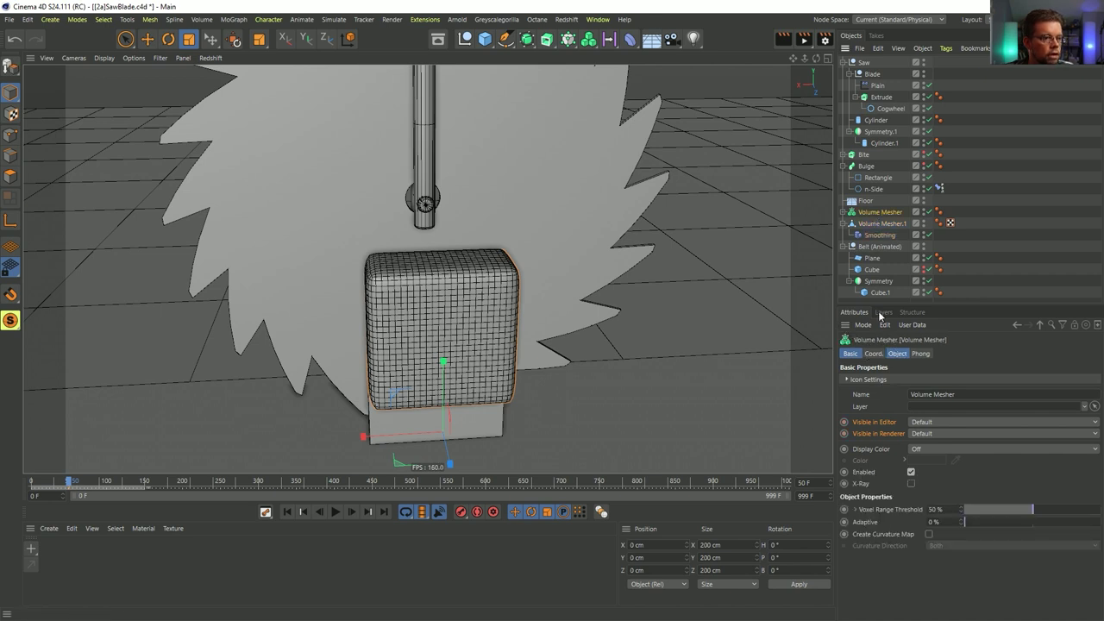
- Keyframe the Enabled state of the Volume Mesher, its Smoothing and its Volume Builder on at frame 50 and off at frame 51
left_click(842, 211)
left_click(876, 226, "ctrl")
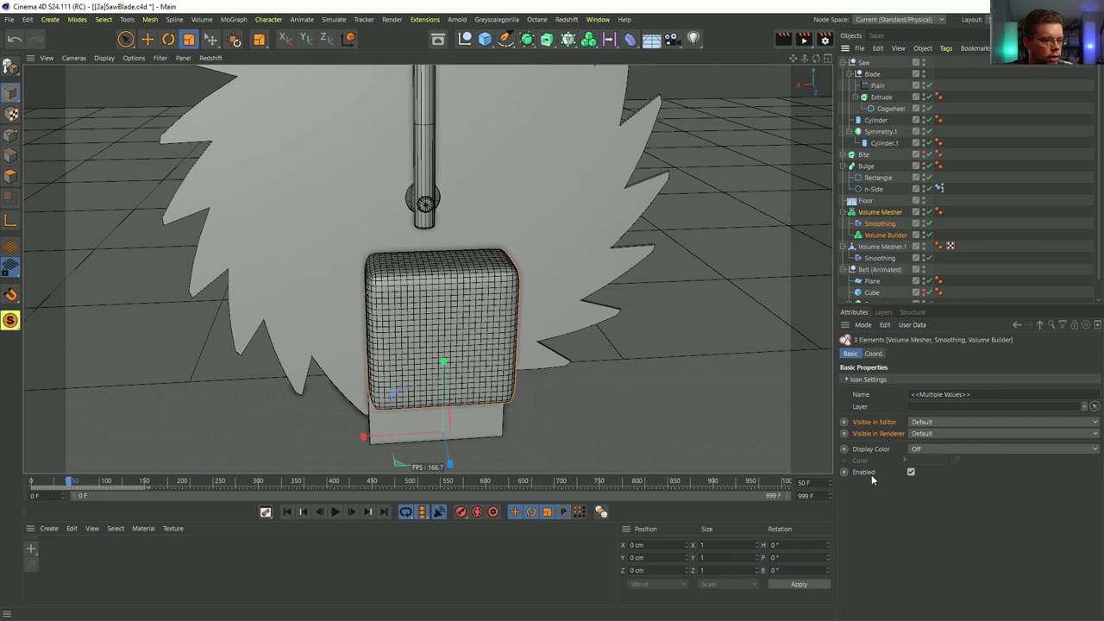
left_click(844, 472)
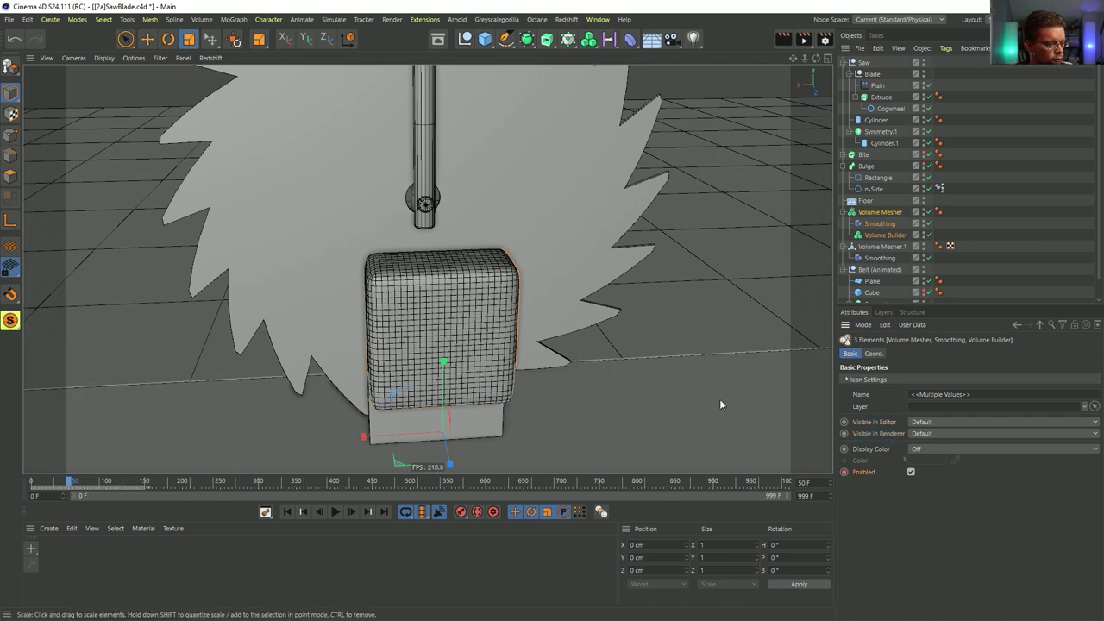
key("g")
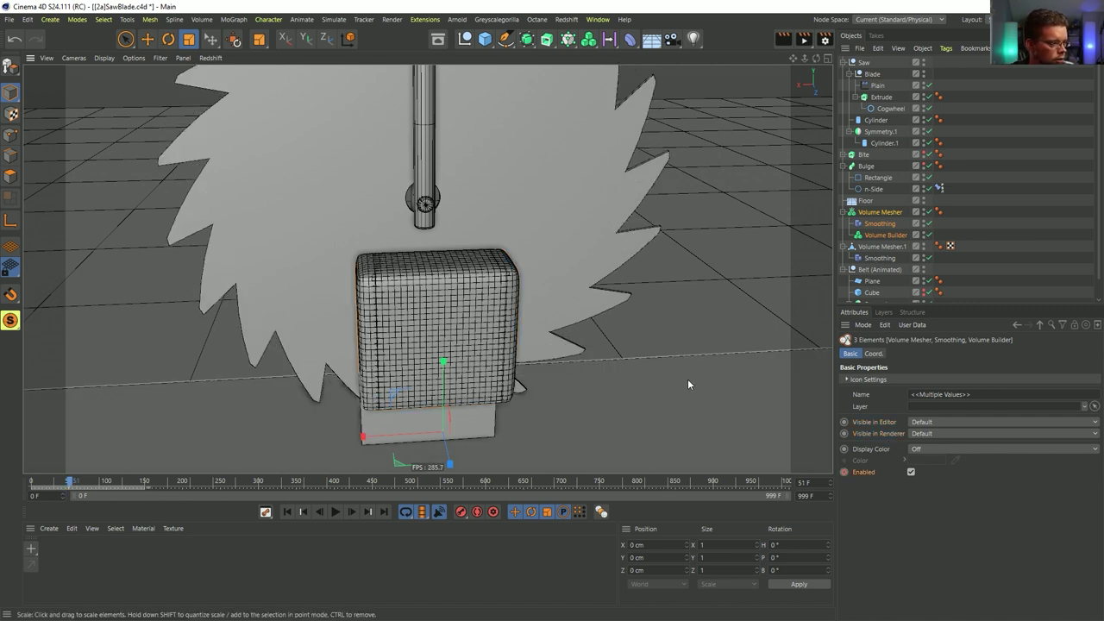
left_click(930, 210)
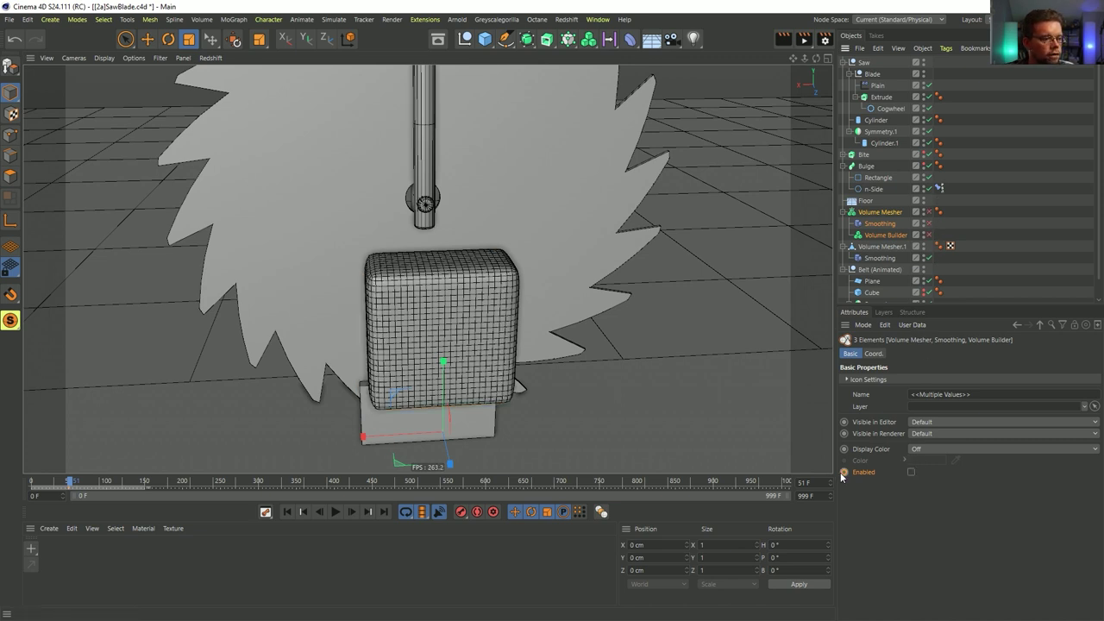
- Keyframe the editor and renderer visibility of Volume Mesher.1 to Default at frame 51 and Off at frame 50
left_click(878, 247)
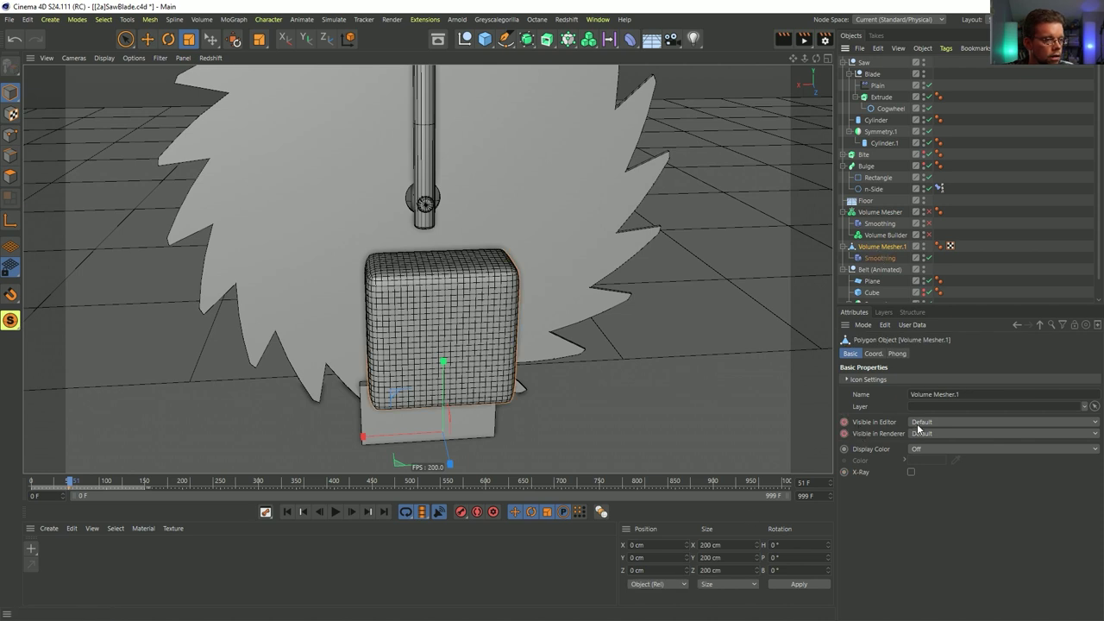
left_click(845, 450)
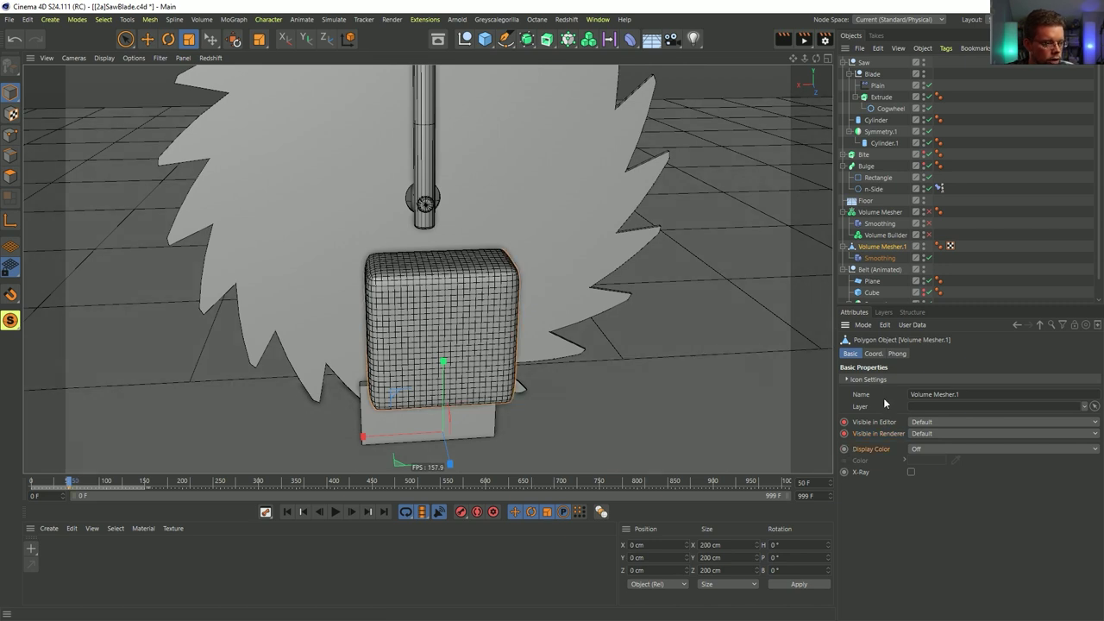
key("f")
left_click(926, 424)
left_click(929, 457)
left_click(929, 435)
left_click(928, 470)
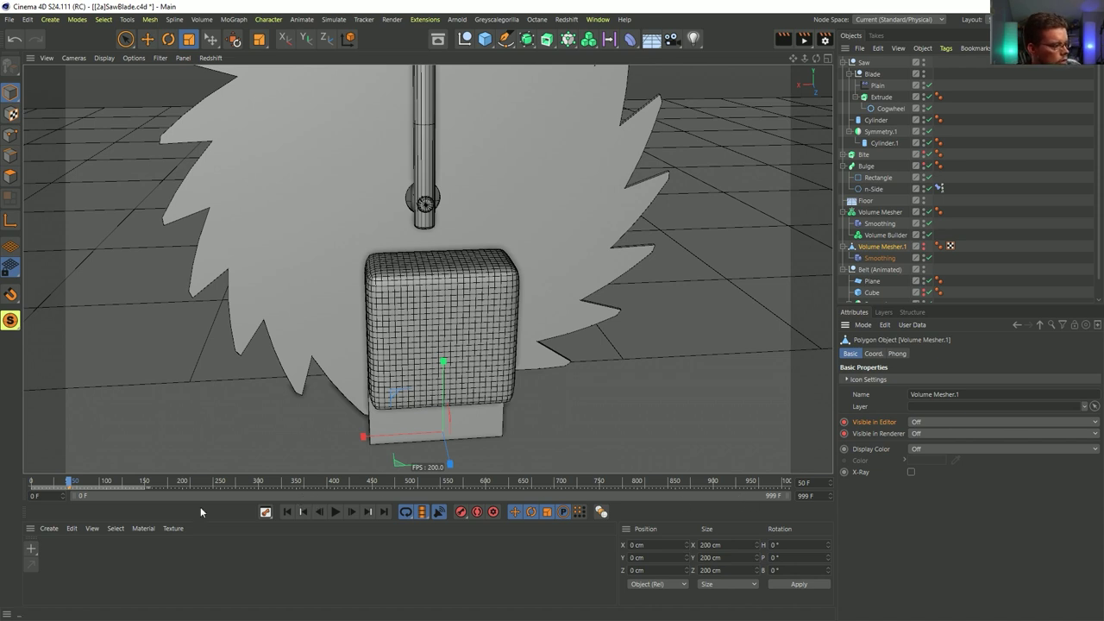
- Place Volume Mesher.1 inside the Belt (Animated) null and play the animation from the start to frame 85
left_click(843, 247)
left_click_drag(875, 268, 875, 269)
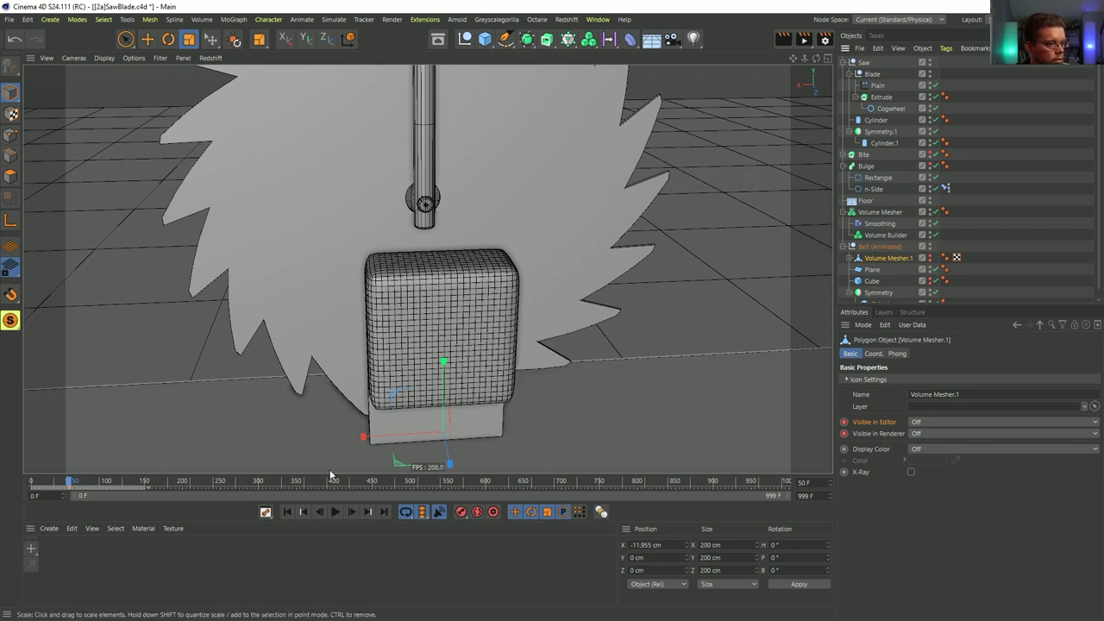
left_click(288, 512)
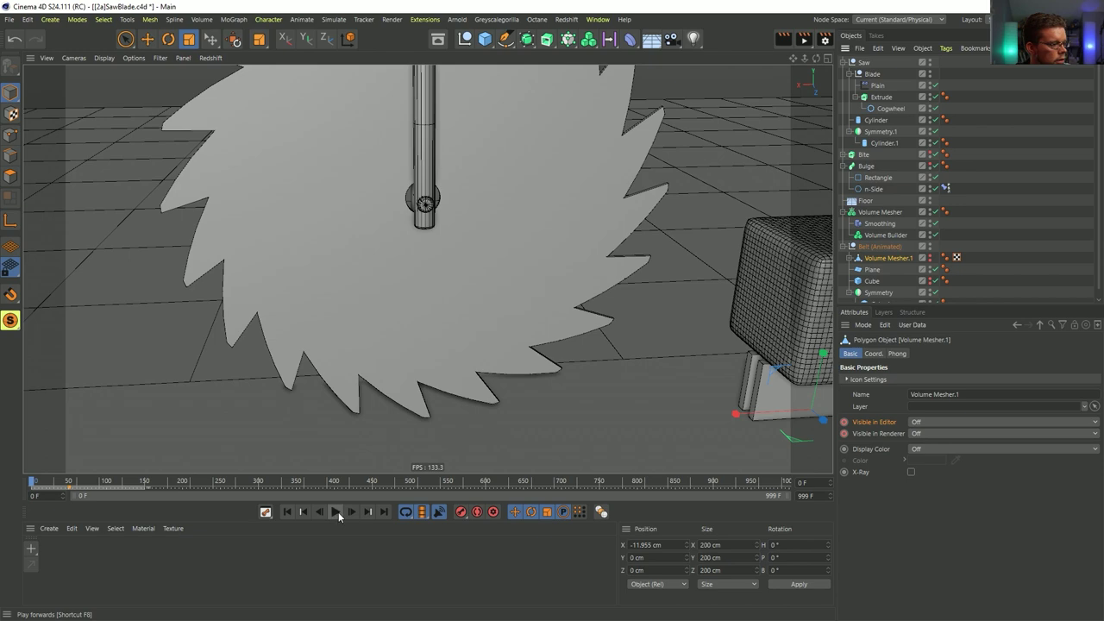
left_click(337, 512)
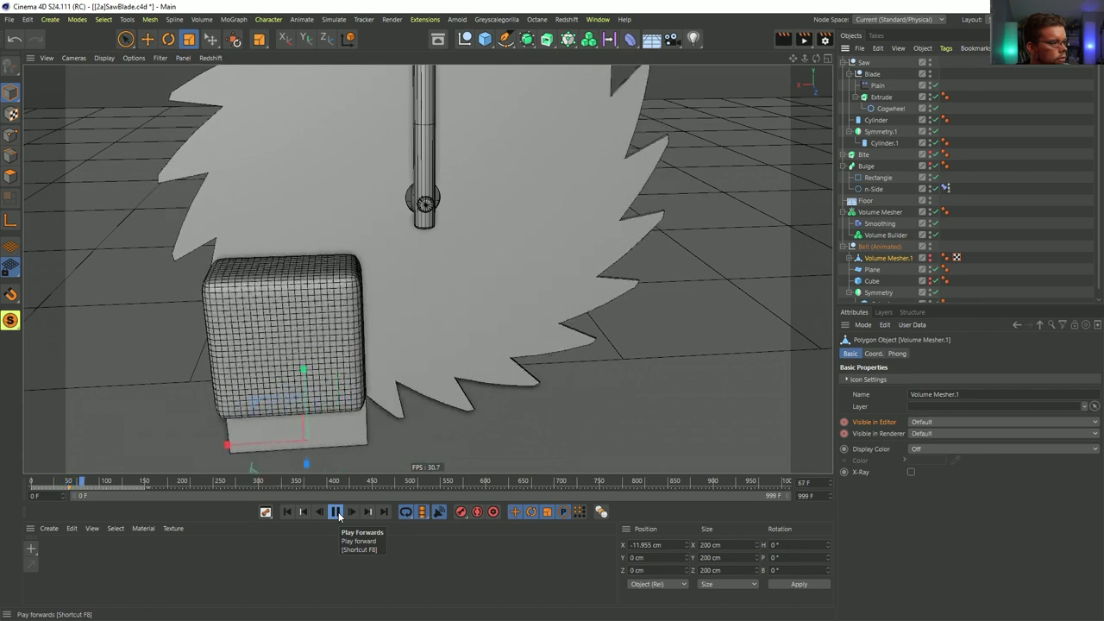
left_click(336, 513)
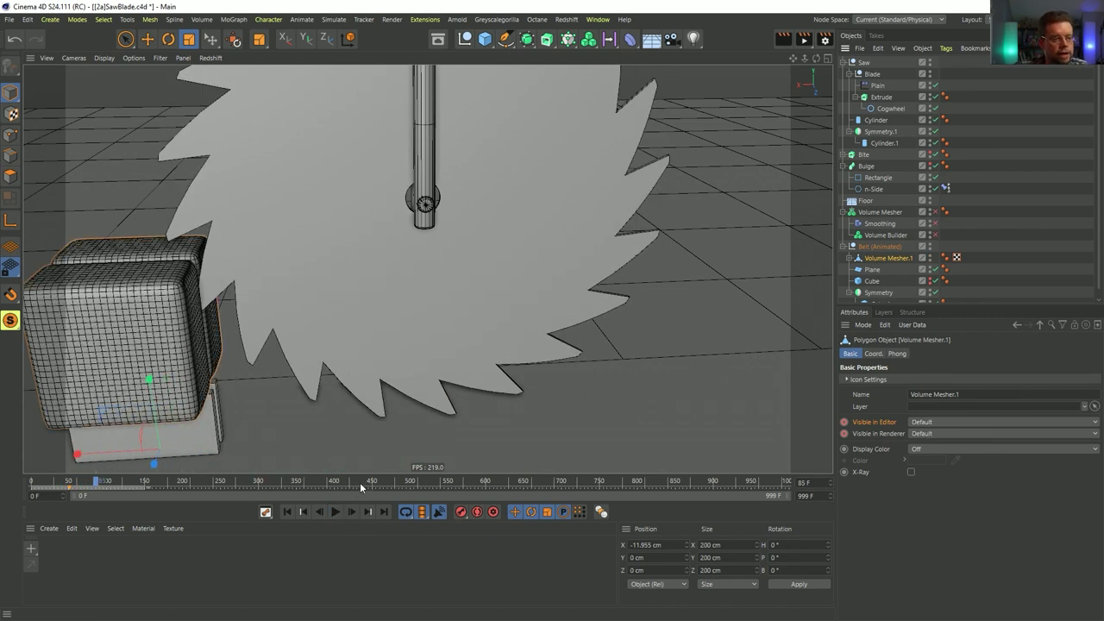
- Examine the swap between the live volume mesh and its polygon copy frame by frame, from frame 42 to frame 51
left_click(69, 482)
mouse_move(69, 482)
left_mouse_down()
mouse_move(46, 482)
mouse_move(86, 481)
mouse_move(63, 481)
left_mouse_up()
left_click_drag(445, 344, 472, 383, "alt")
left_click_drag(449, 437, 528, 358, "alt")
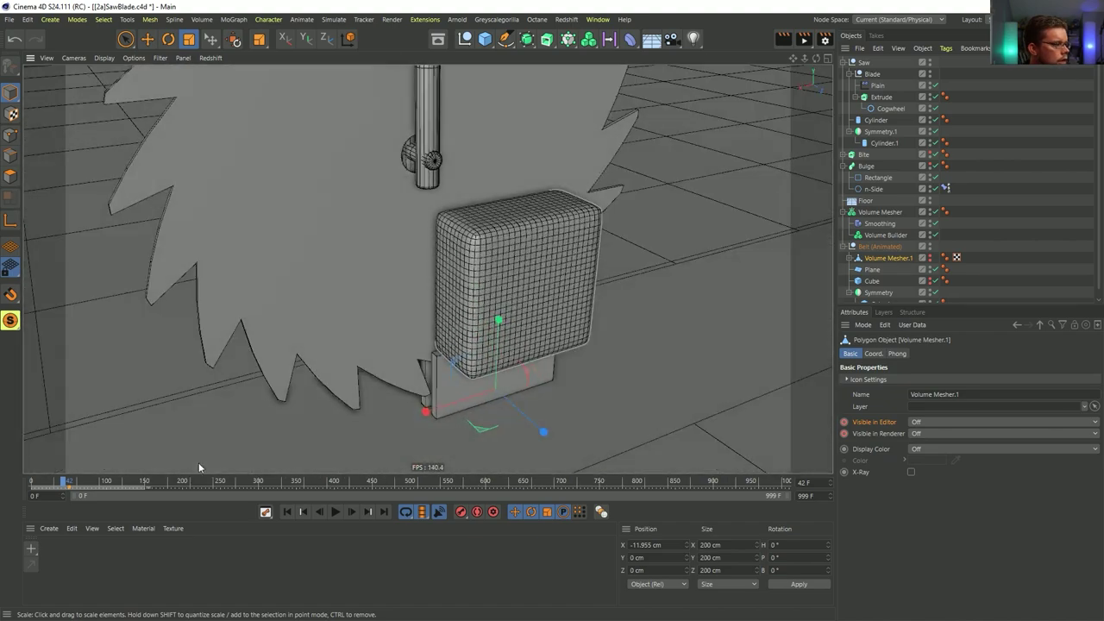
left_click(352, 512)
left_click(352, 512)
left_click(352, 512)
left_click(352, 512)
left_click(352, 511)
left_click(352, 512)
left_click(352, 512)
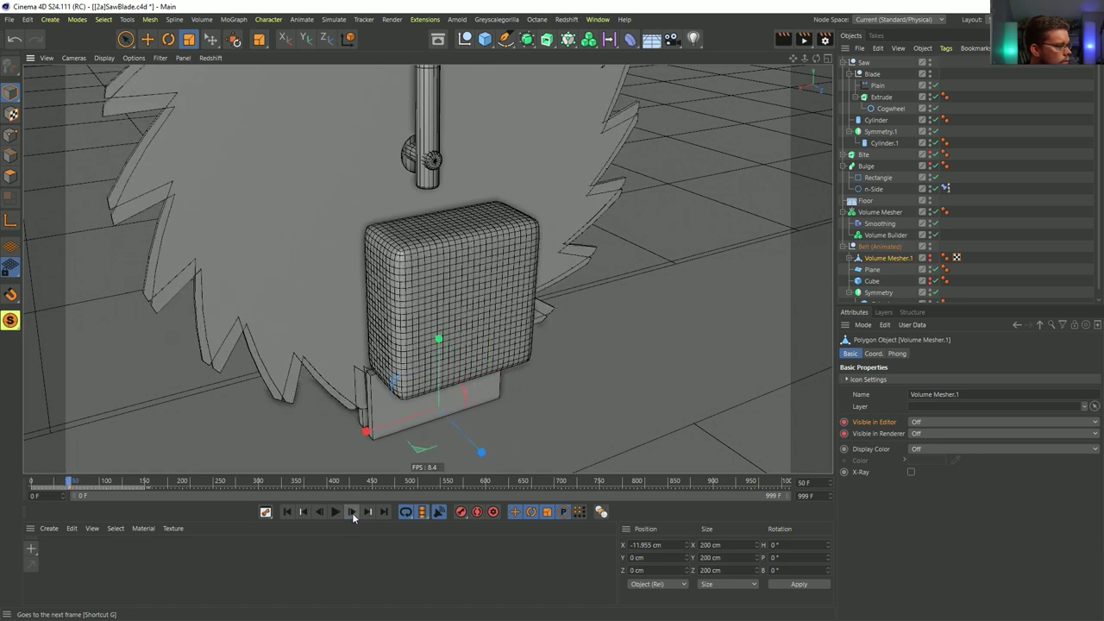
left_click(352, 512)
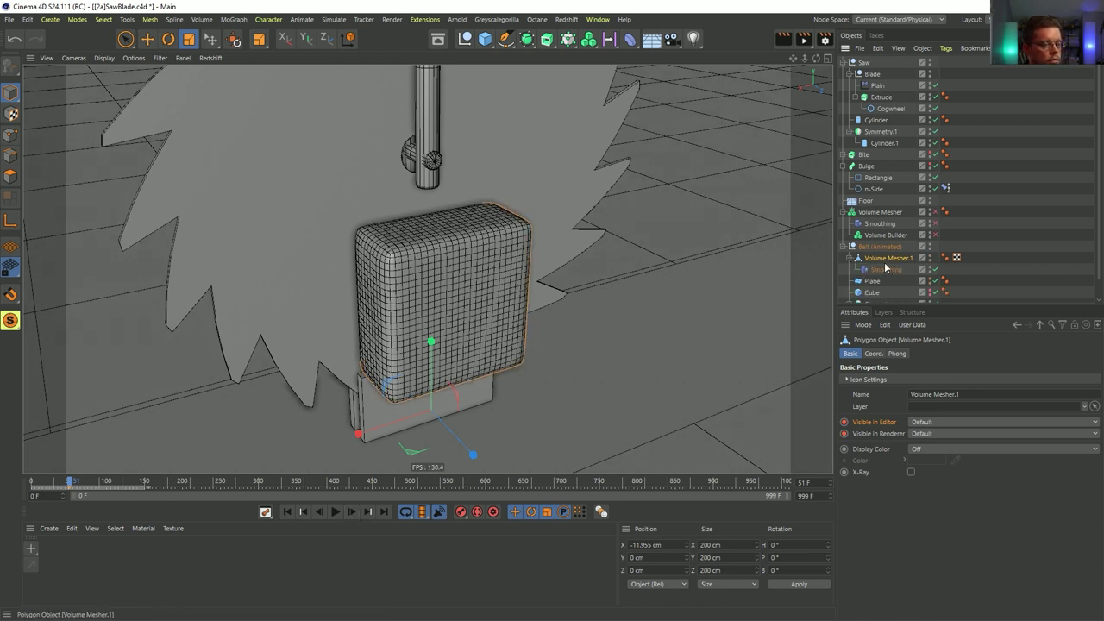
- Merge Volume Mesher.1 with its Smoothing deformer using Connect Objects + Delete, and select a polygon on its front face
right_click(881, 263)
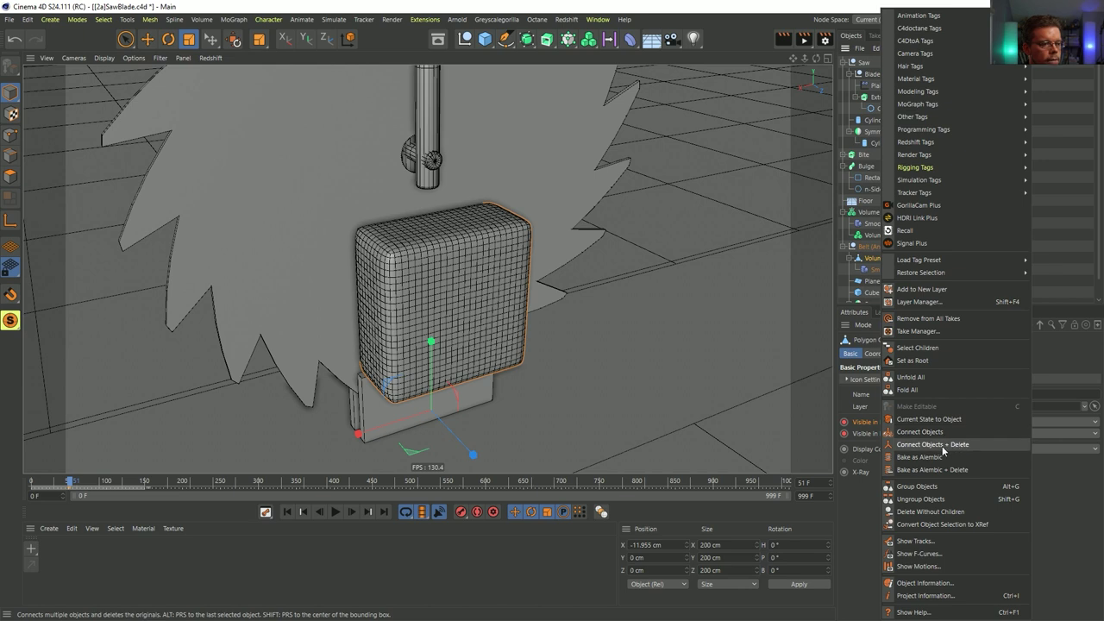
left_click(943, 450)
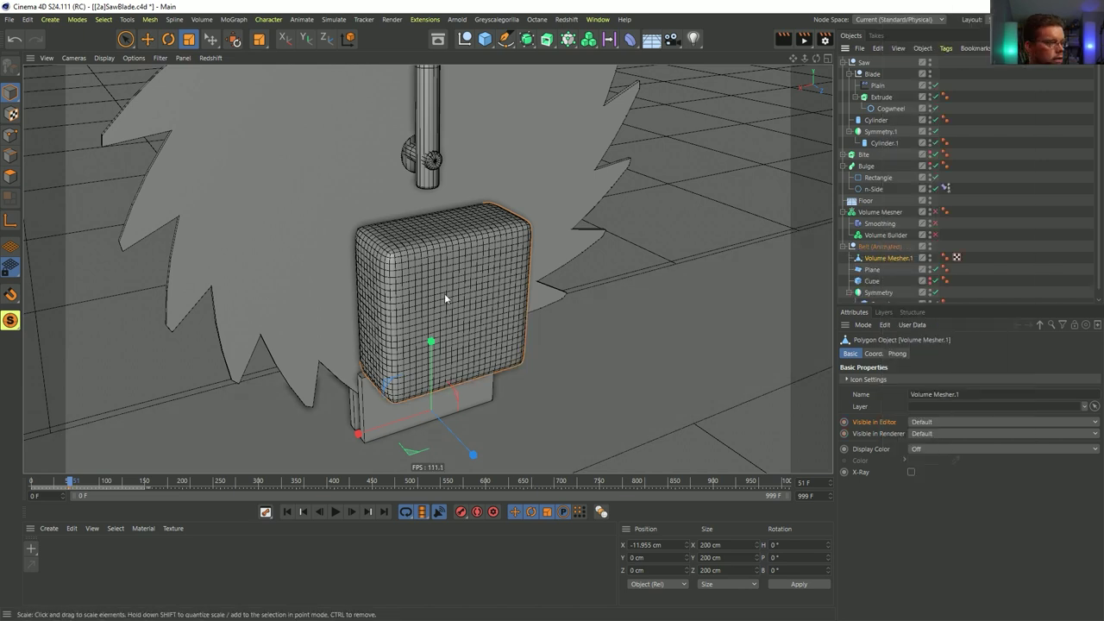
left_click(10, 176)
left_click(425, 293)
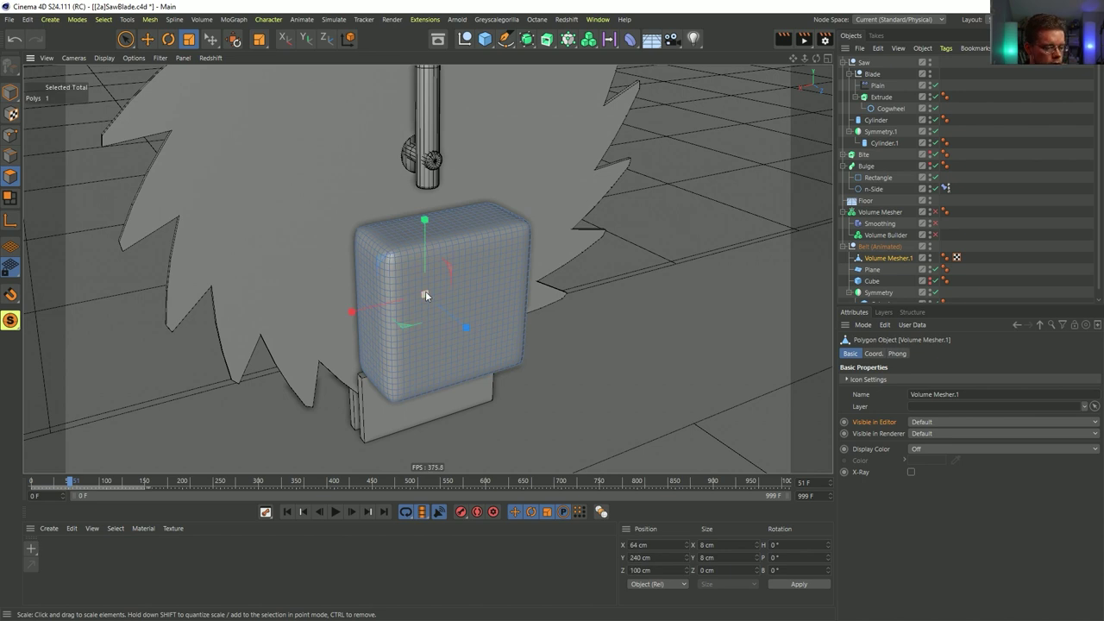
- Try to split the front half of the cut cube into a separate object, and undo the split
key("ctrl+a")
key("u")
key("p")
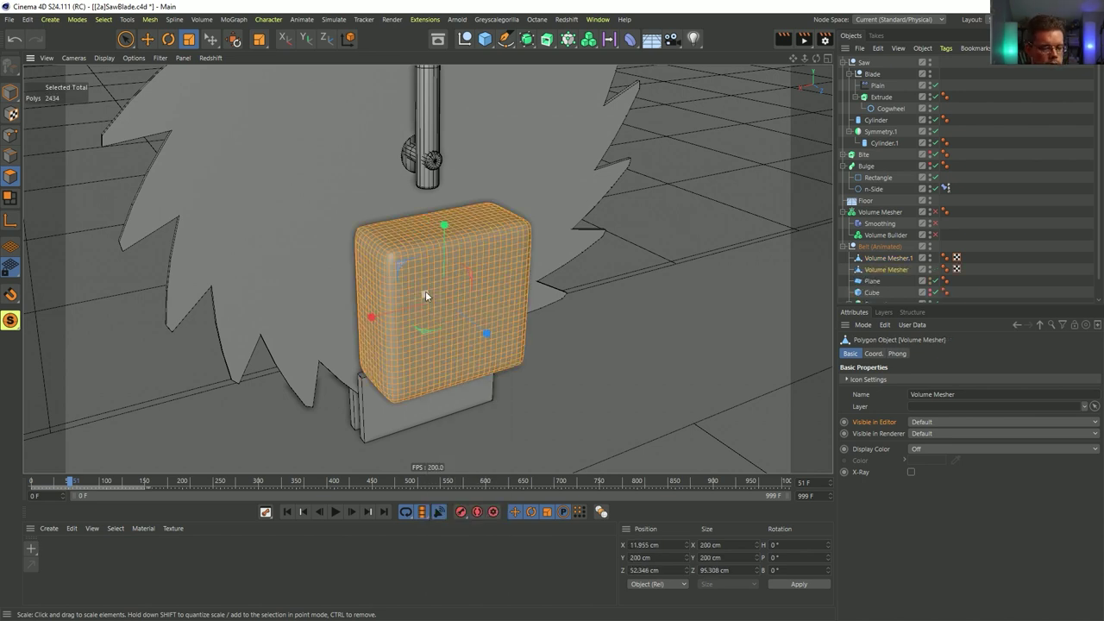
key("ctrl+shift+a")
left_click(890, 259)
left_click_drag(465, 297, 617, 304, "alt")
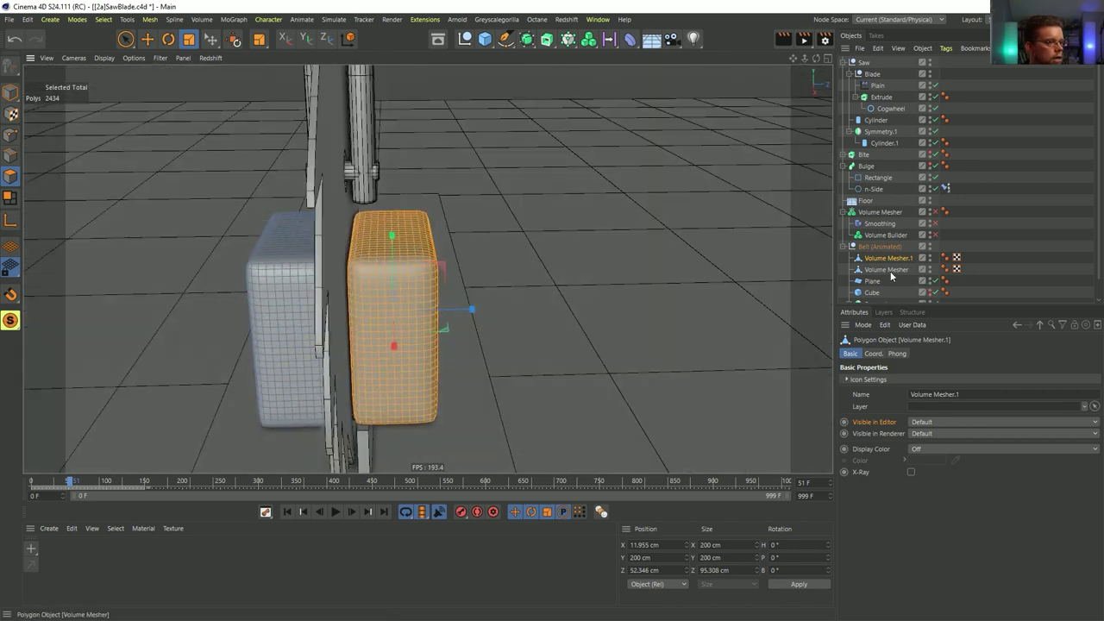
key("ctrl+z")
key("ctrl+z")
key("ctrl+z")
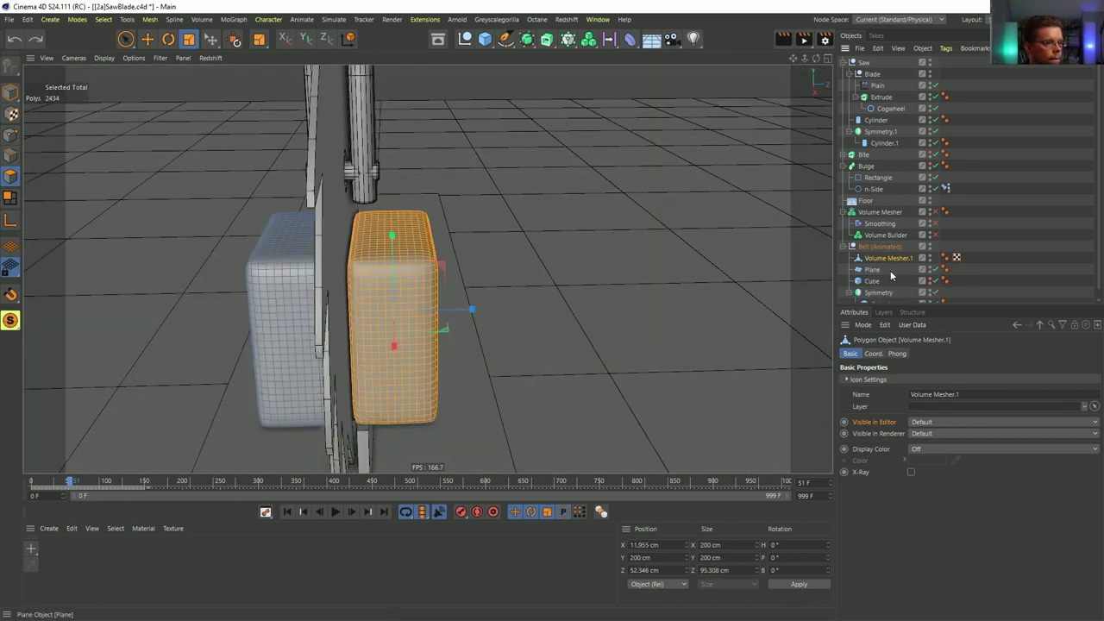
key("ctrl+z")
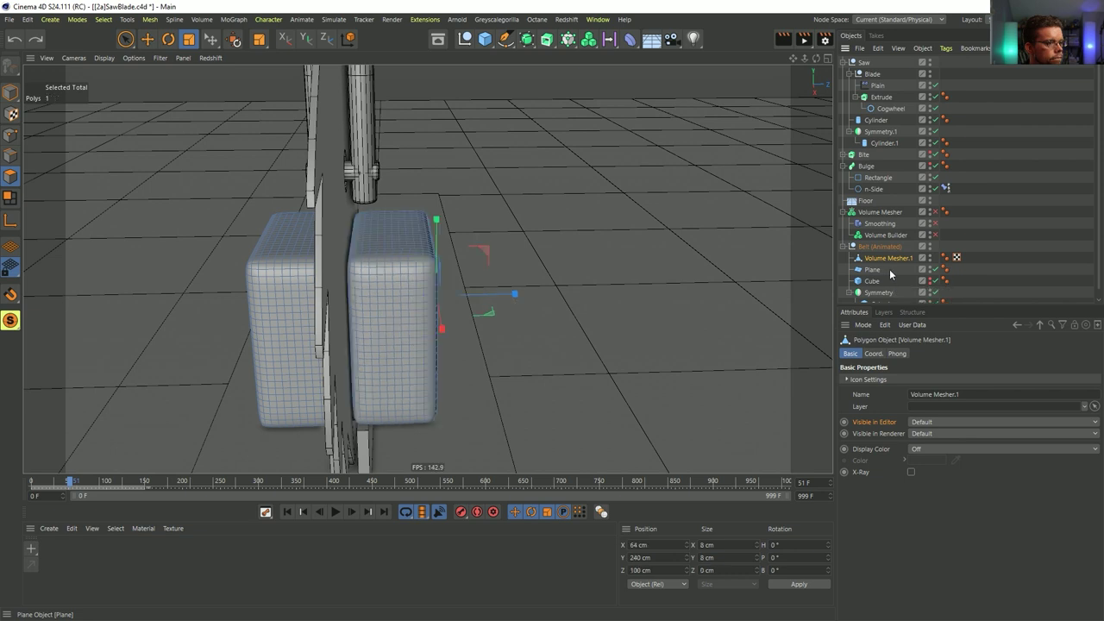
- Select the connected polygons of the front half, split them into a separate object, and delete them from Volume Mesher.1
left_click(882, 260, "ctrl")
left_click(880, 258)
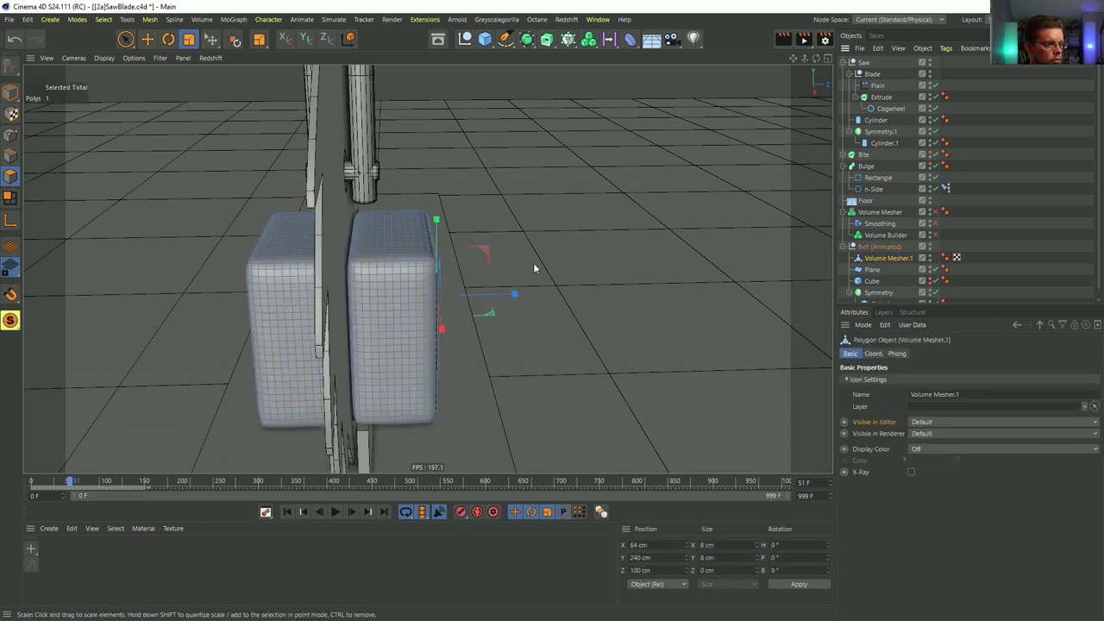
left_click(397, 262)
key("u")
key("w")
key("u")
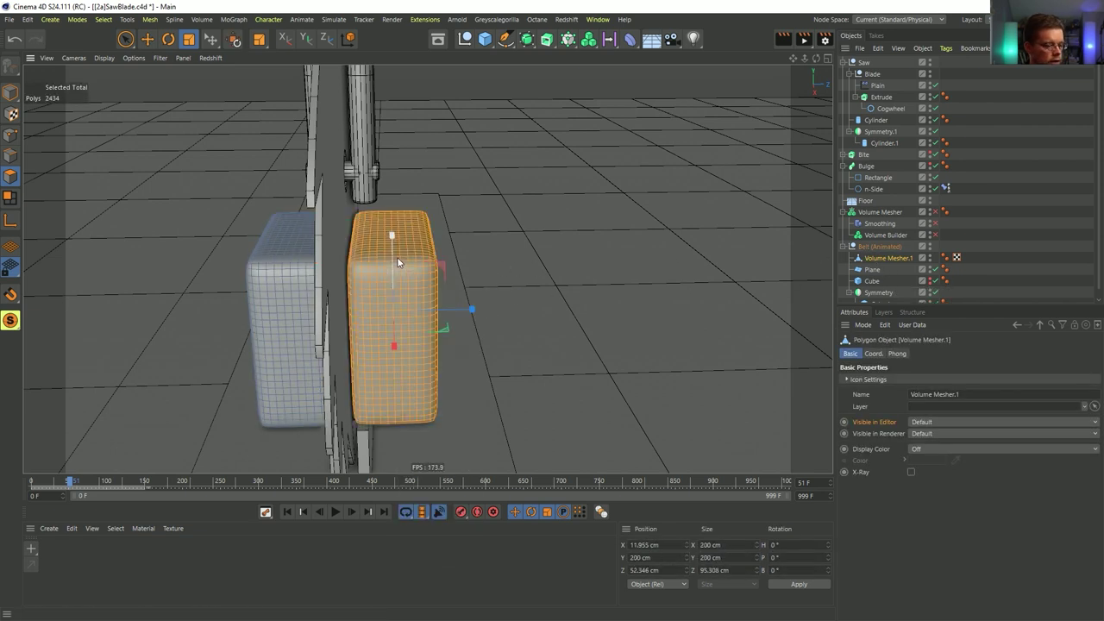
key("p")
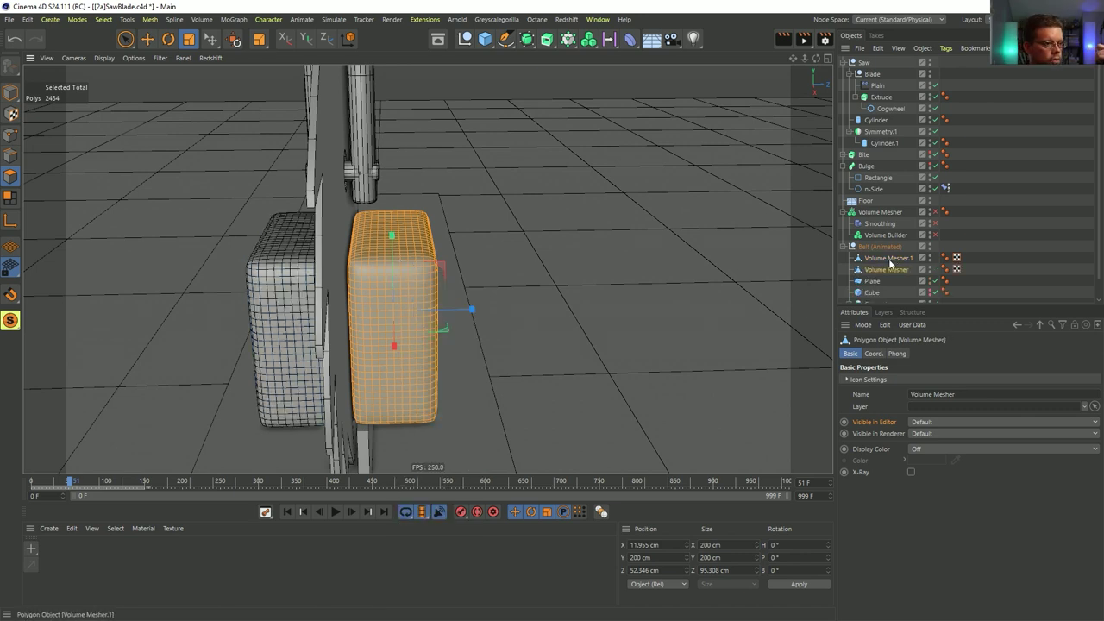
left_click(888, 258)
key("Delete")
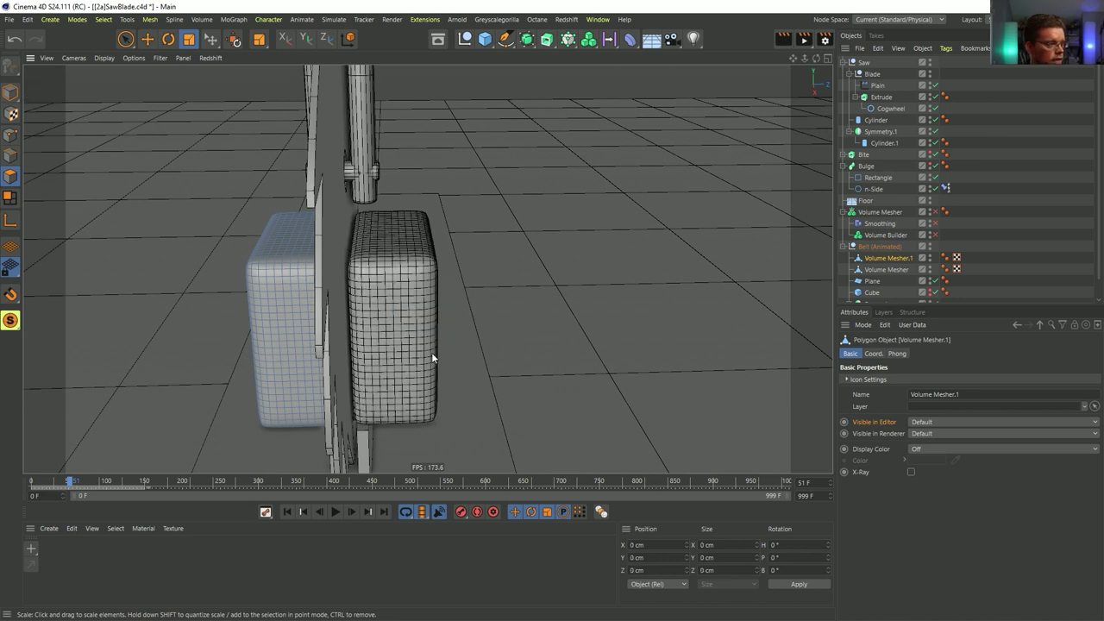
- Rename the two cube halves as 1 and 2, and return to Model mode
double_click(897, 260)
type("1")
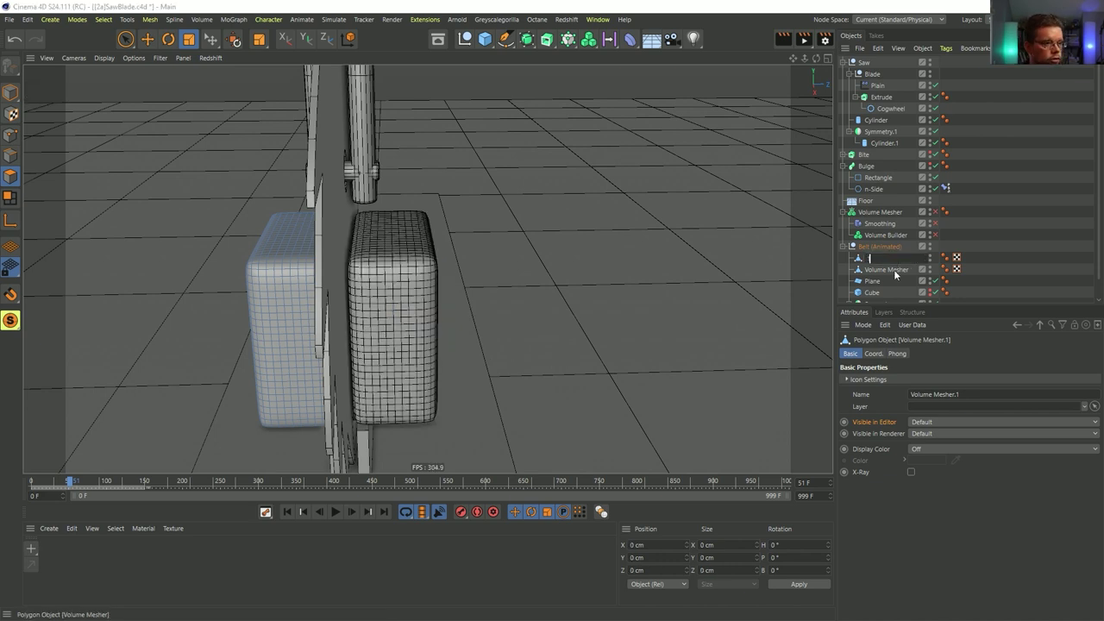
key("Return")
double_click(895, 270)
type("2")
key("Return")
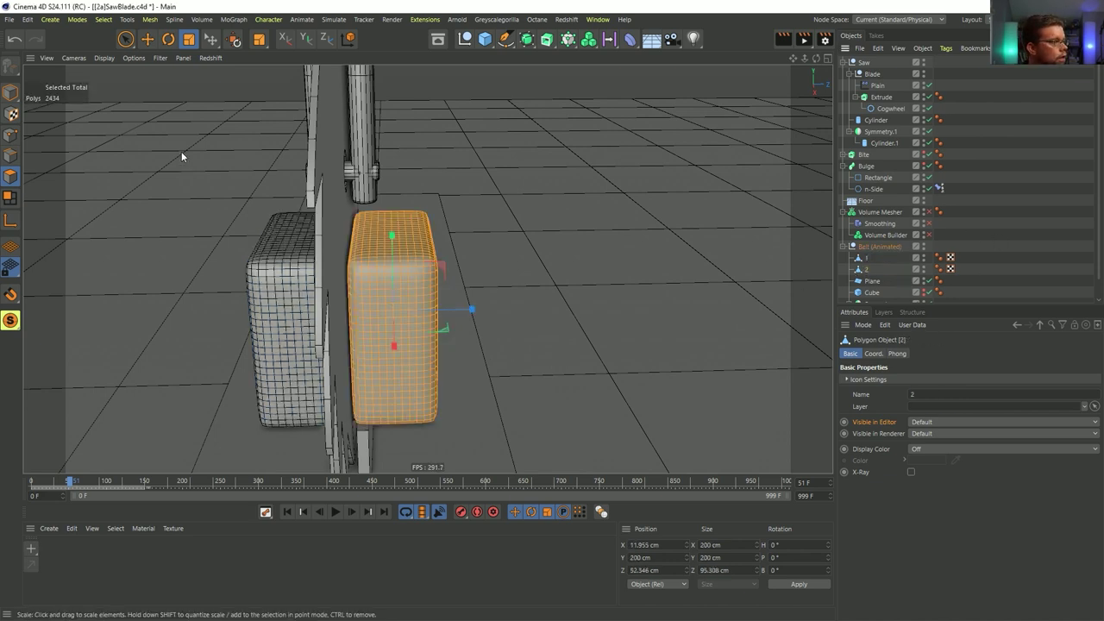
left_click(11, 93)
left_click(66, 154)
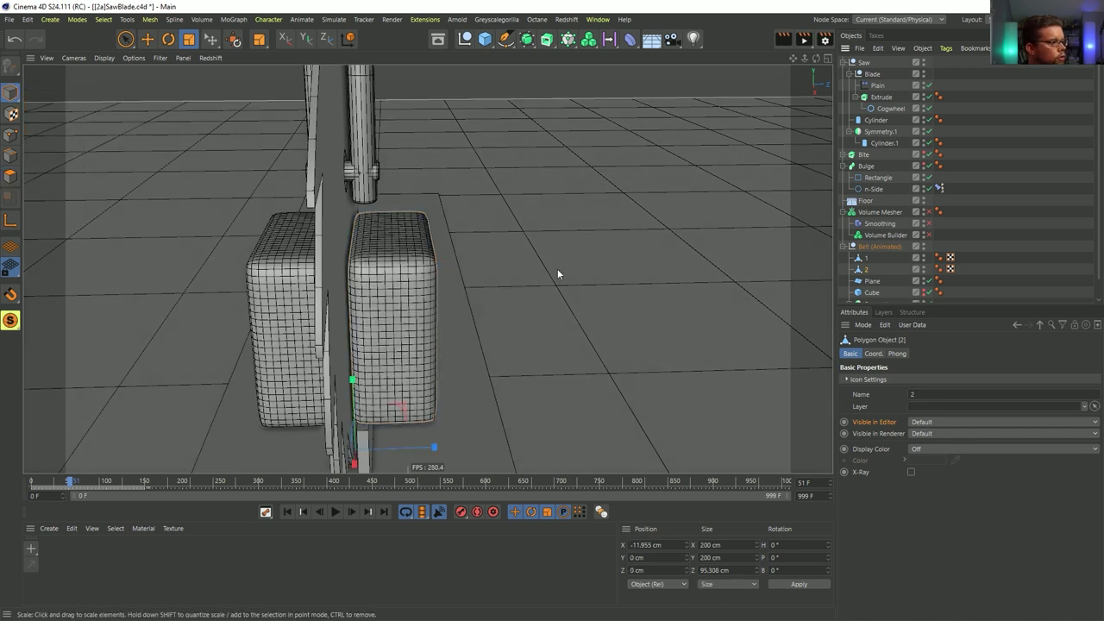
- Rename the Plane object as Belt and add a Collider Body tag to it
double_click(872, 281)
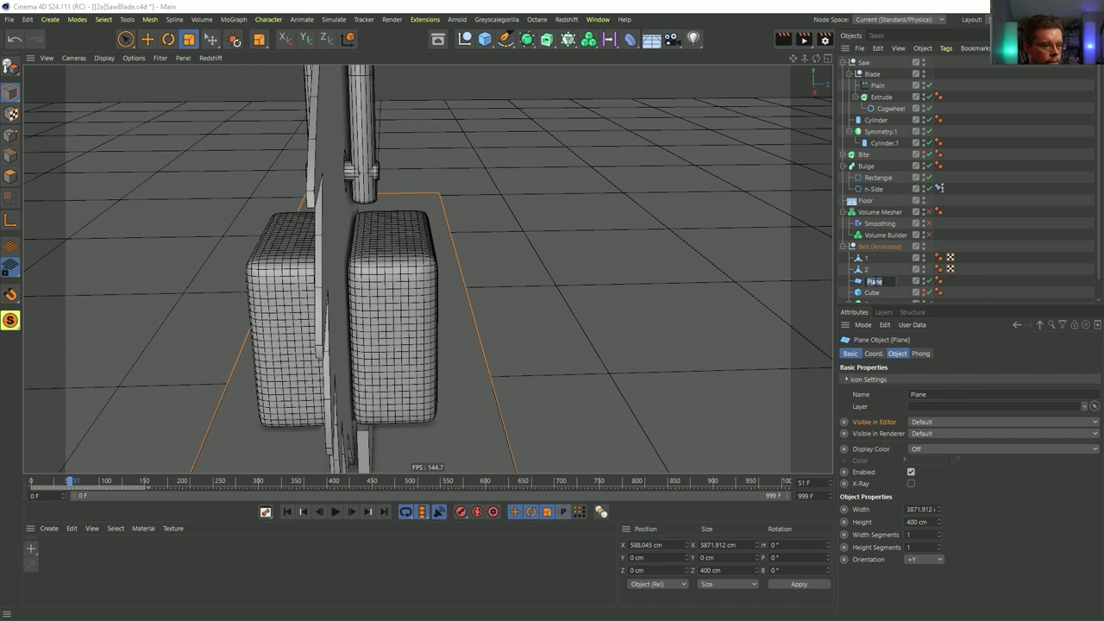
type("Belt")
left_click(852, 282)
right_click(863, 286)
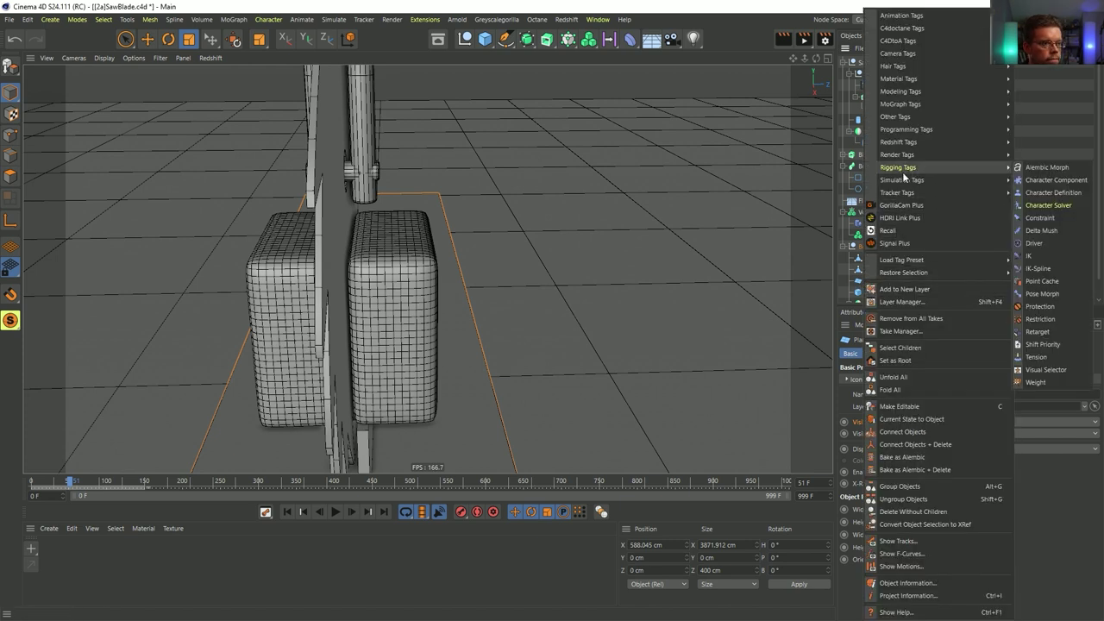
mouse_move(906, 179)
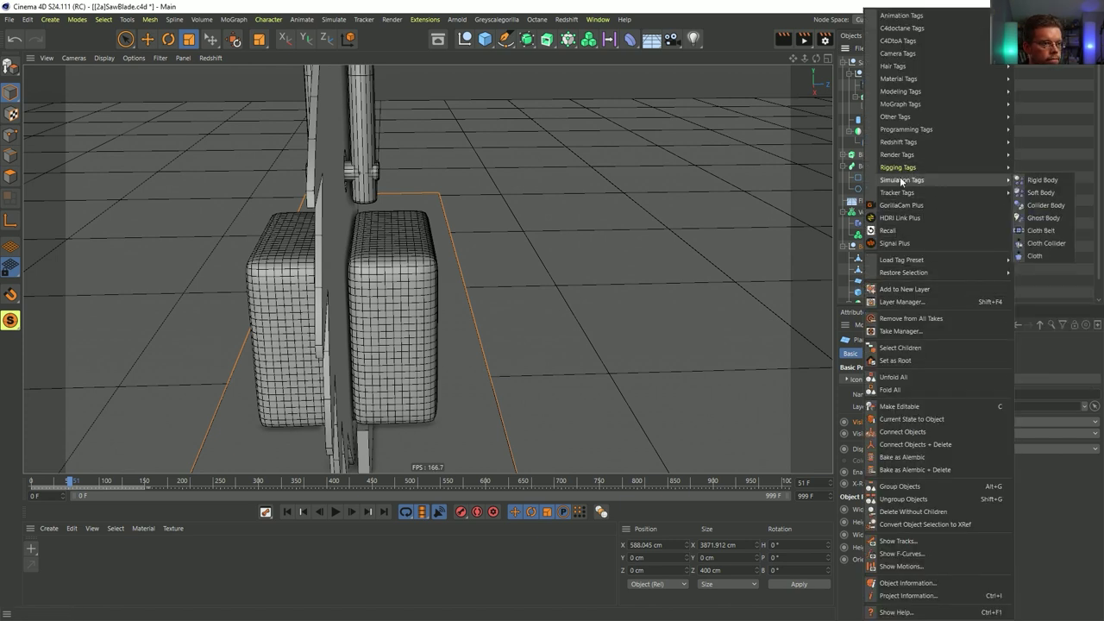
left_click(1052, 207)
- Select halves 1 and 2, and set the collision shape of Symmetry's Dynamics Body tag to Static Mesh
left_click(865, 259)
left_click(864, 269, "shift")
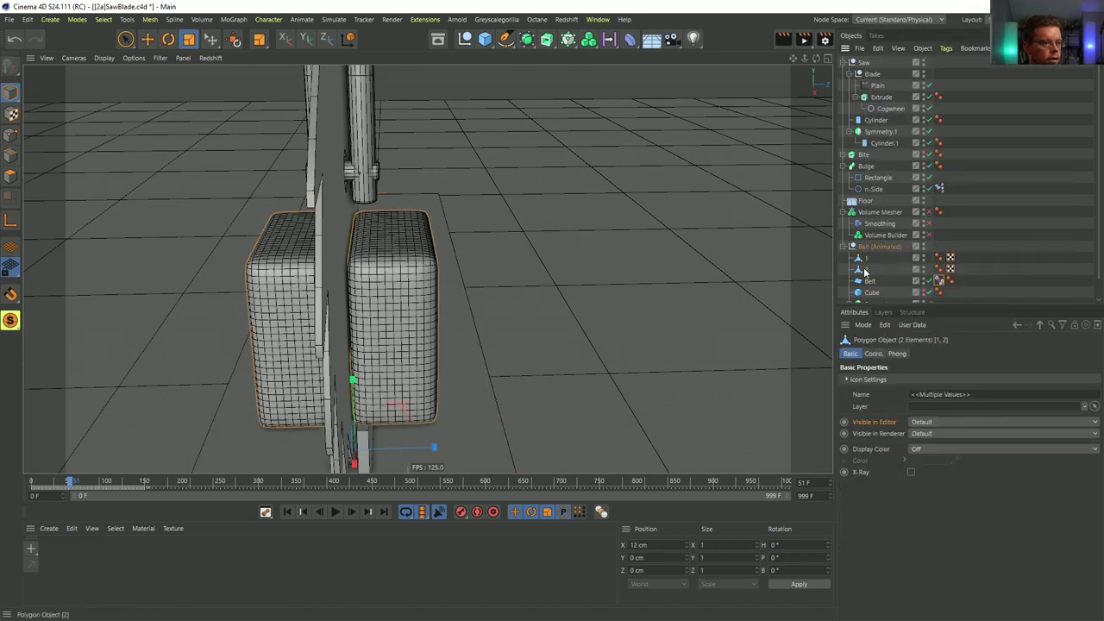
right_click(864, 269)
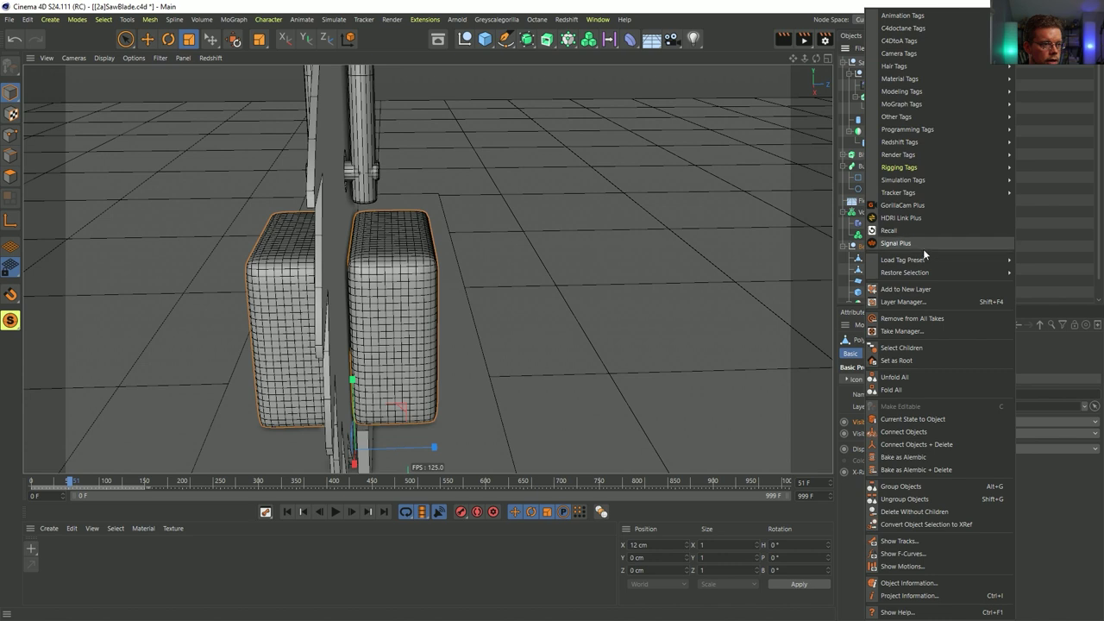
key("Escape")
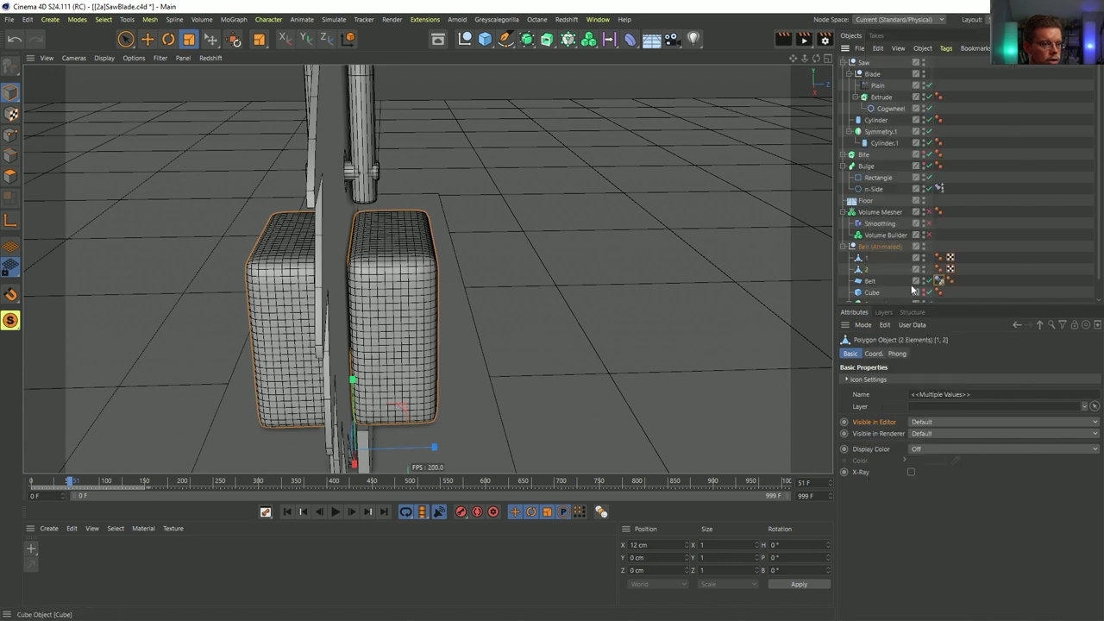
scroll(901, 271, "down", 1)
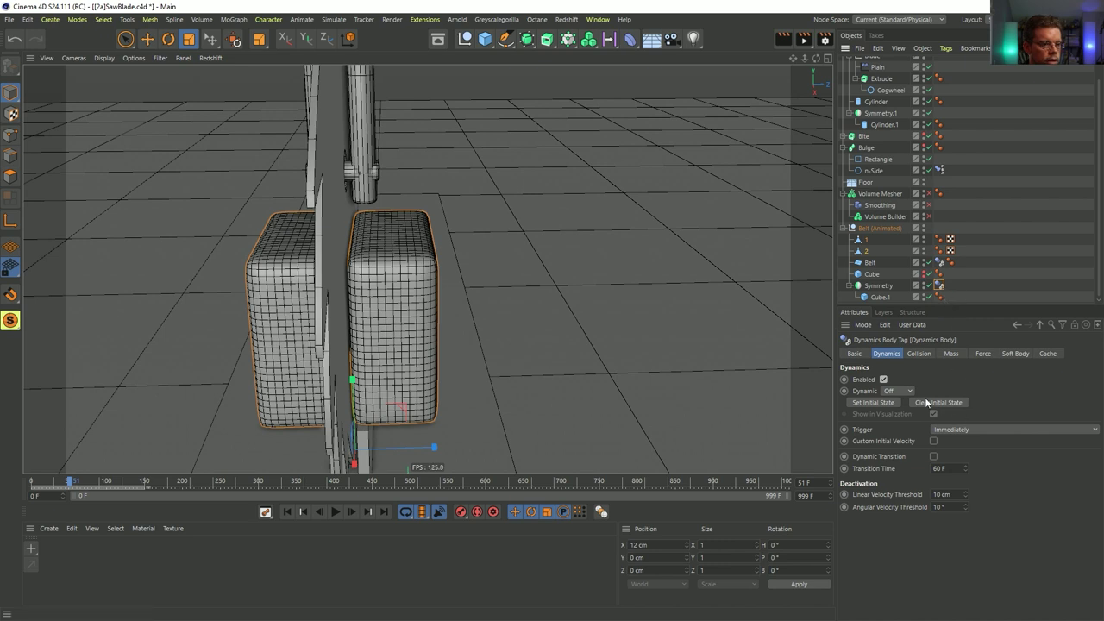
left_click(914, 353)
left_click(940, 429)
left_click(953, 550)
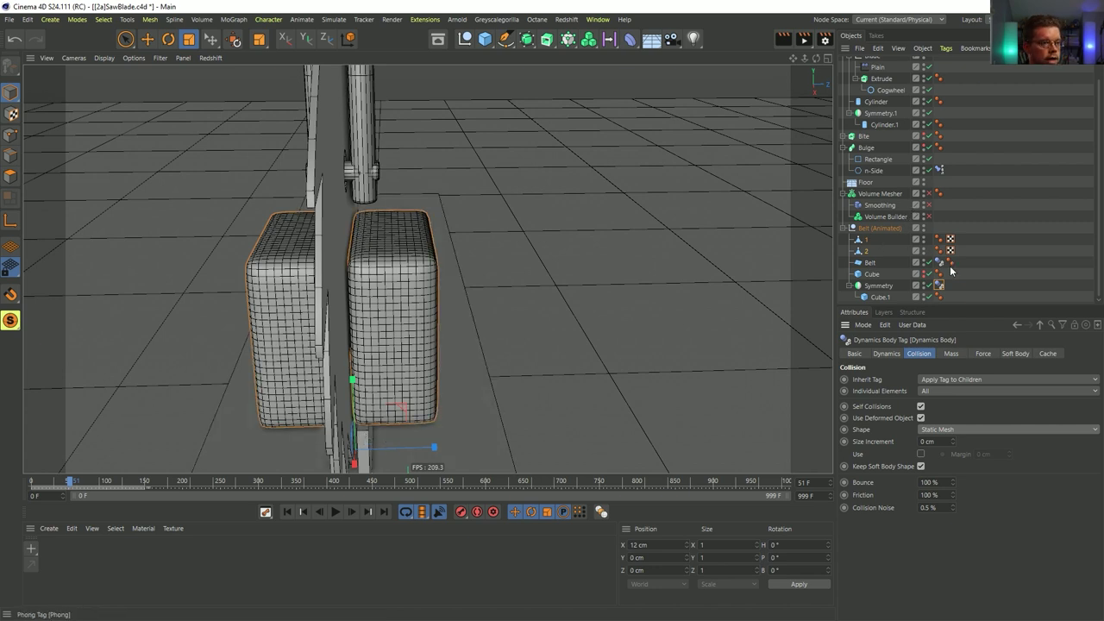
- Add Rigid Body tags to halves 1 and 2, and keyframe their dynamics as enabled at frame 51 and disabled at frame 50
right_click(866, 254)
mouse_move(925, 180)
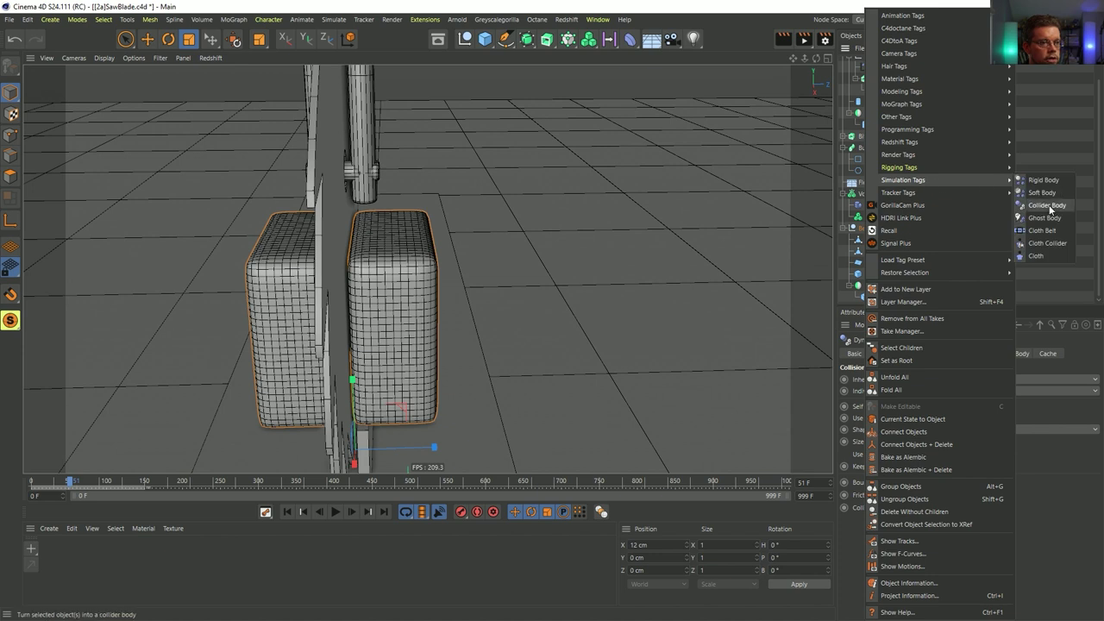
left_click(1047, 182)
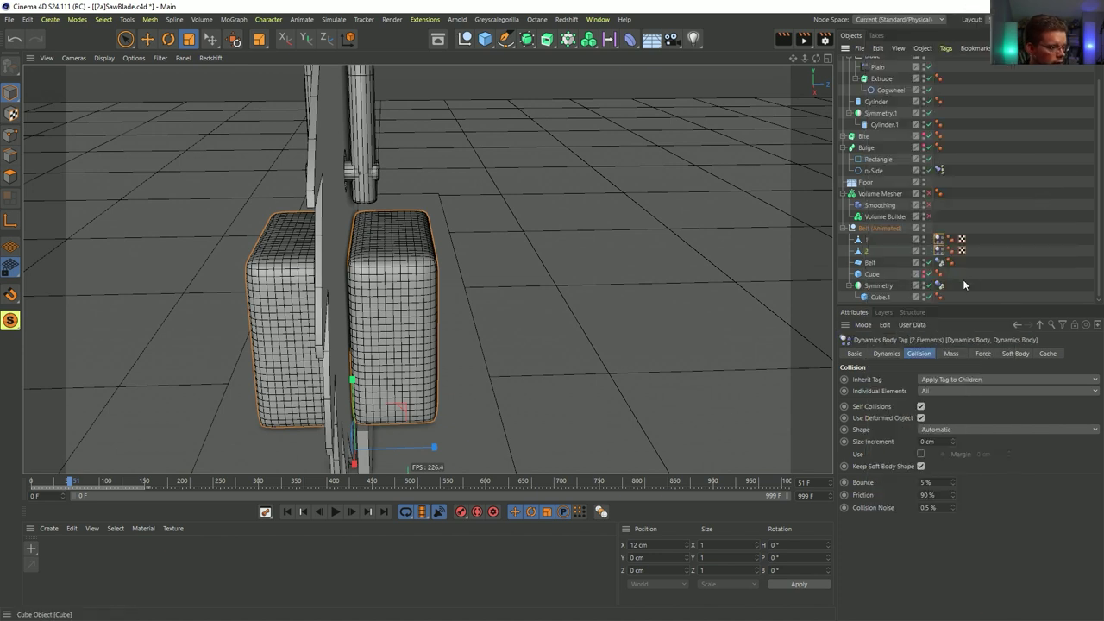
left_click(886, 354)
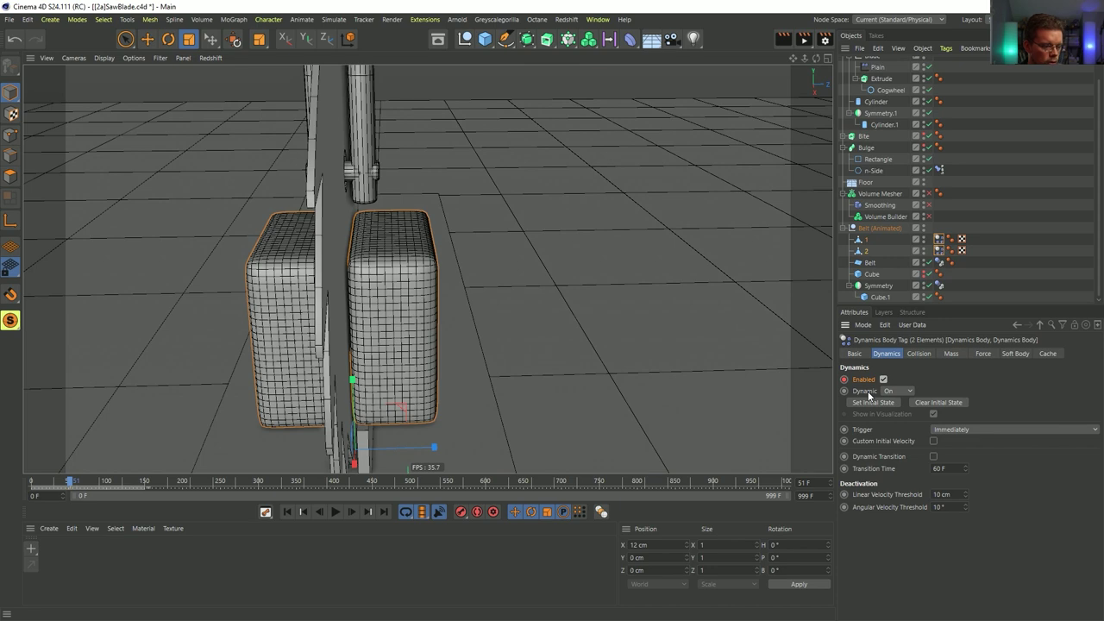
left_click(883, 380)
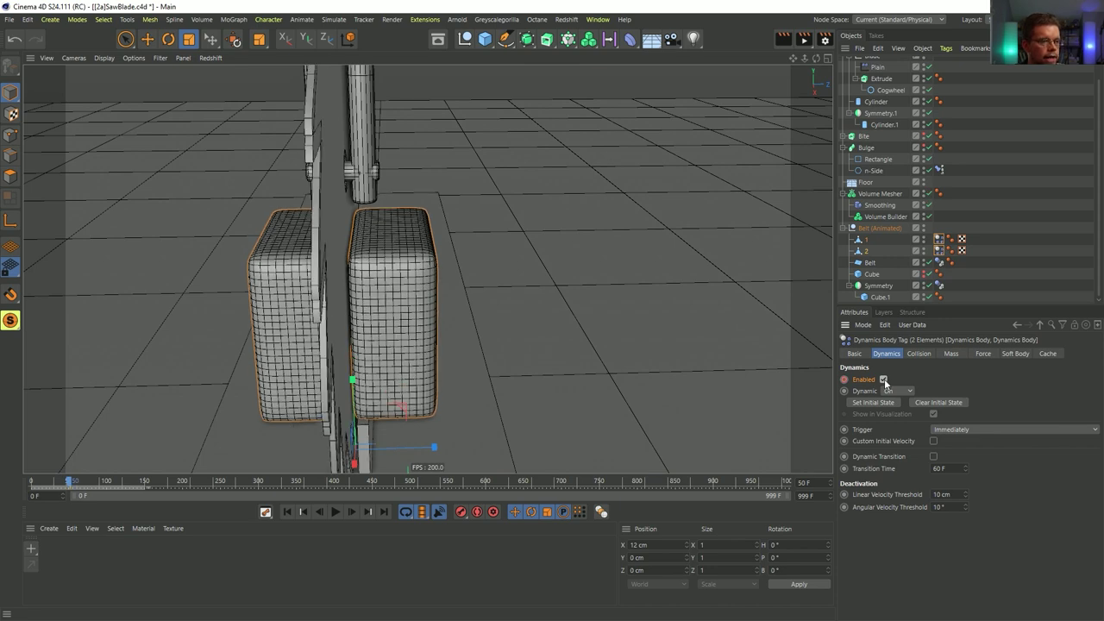
left_click(883, 379)
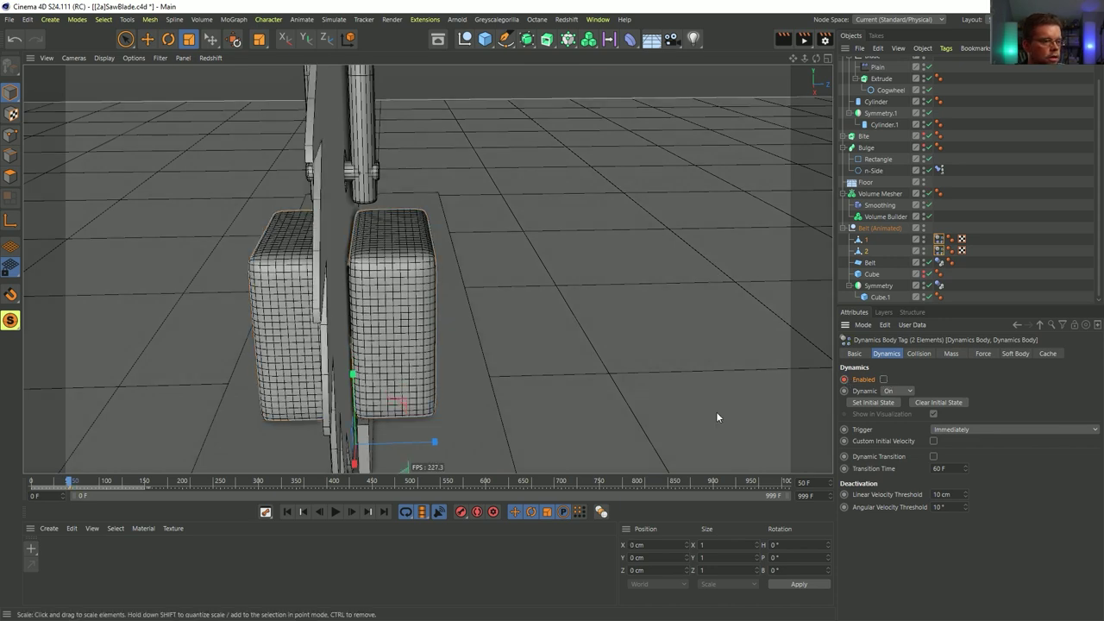
- Set the collision shape of the Dynamics Body tags on halves 1 and 2 to Box
left_click_drag(438, 316, 431, 449, "alt")
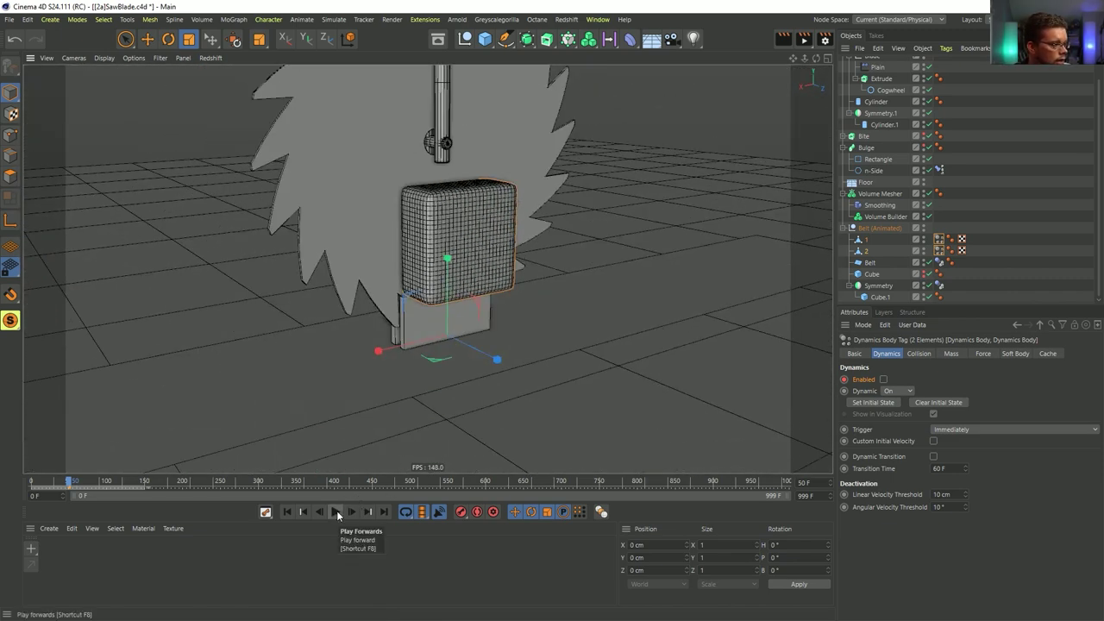
left_click(939, 250, "ctrl")
left_click(919, 354)
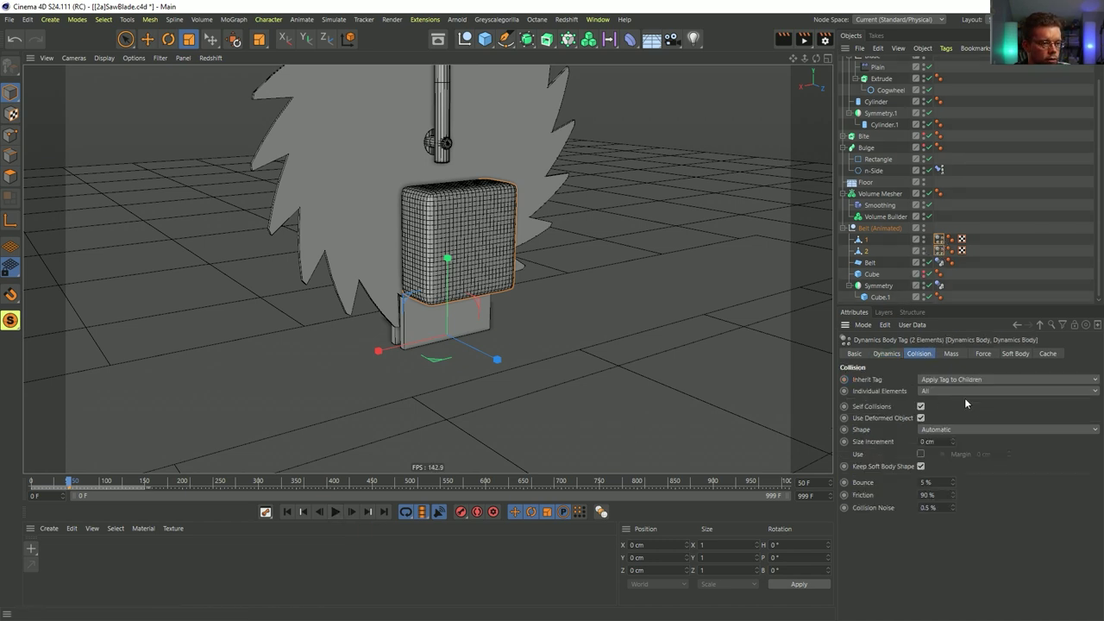
left_click(953, 430)
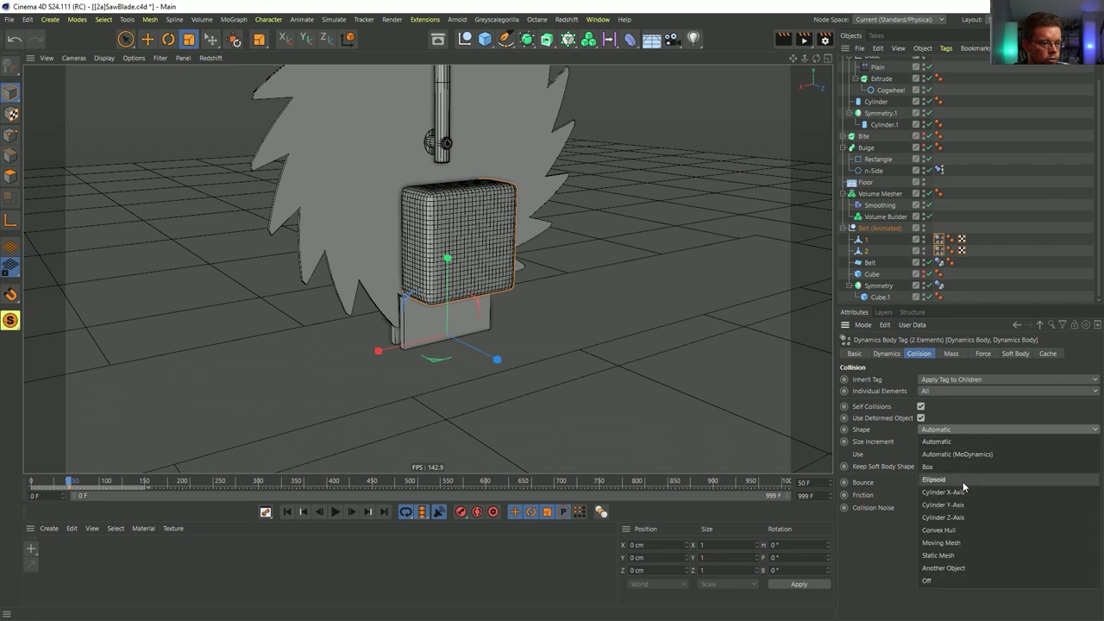
left_click(936, 468)
left_click_drag(422, 293, 546, 269, "alt")
left_click_drag(469, 269, 458, 451, "alt")
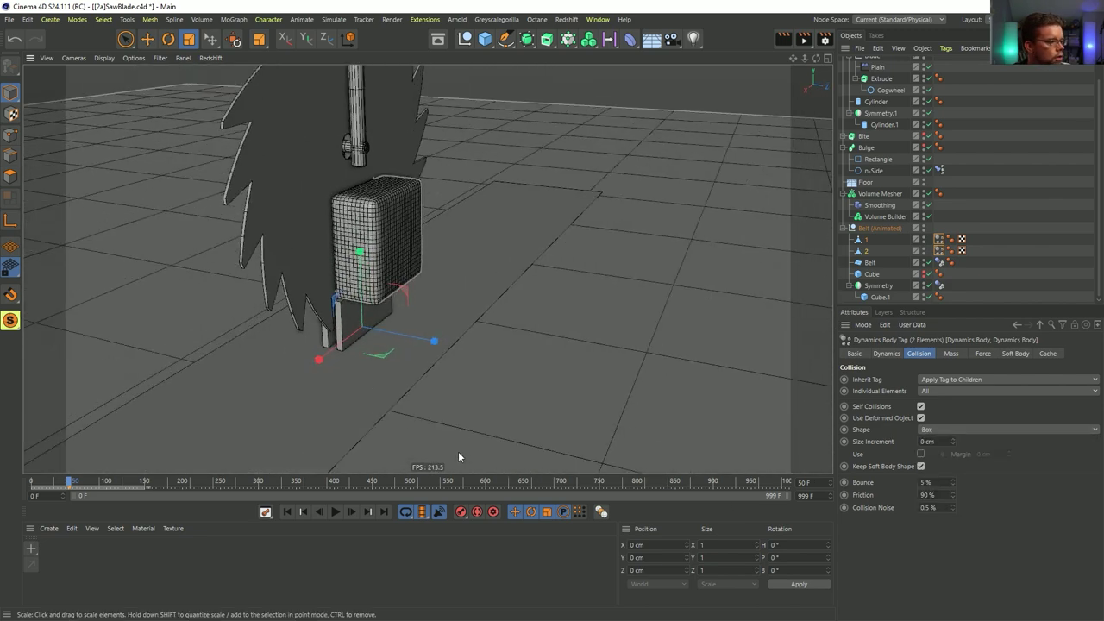
- Play the simulation to check how the halves fall, and return to the first frame
left_click(334, 511)
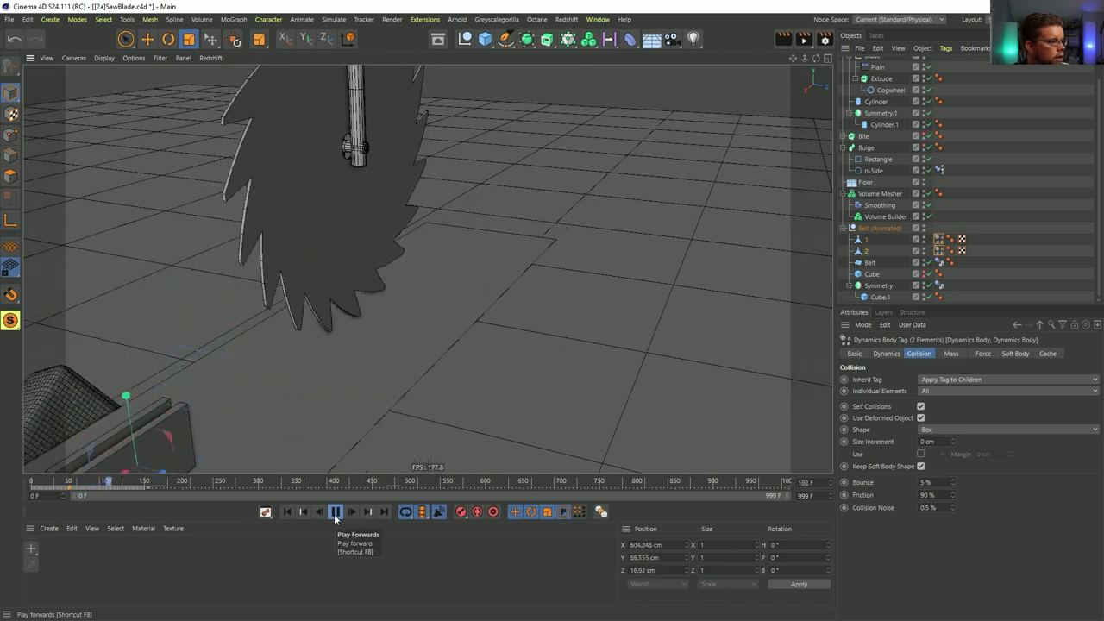
left_click(335, 512)
left_click(287, 512)
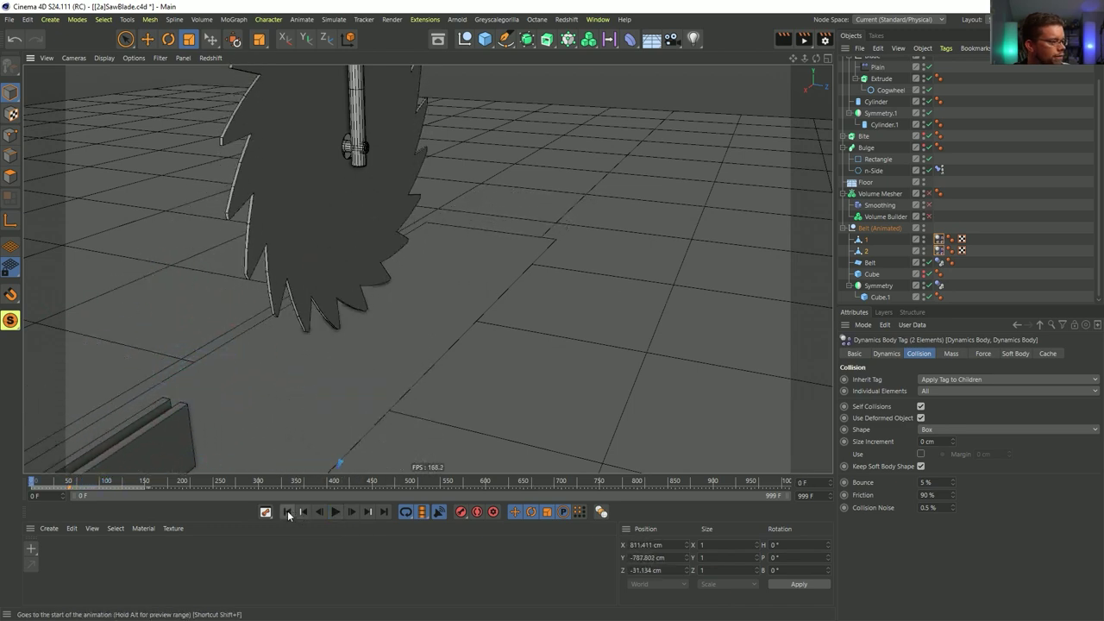
- Widen the Belt plane to a height of about 775 cm, and play the simulation to check where the halves land
left_click(405, 376)
left_click_drag(453, 344, 549, 363)
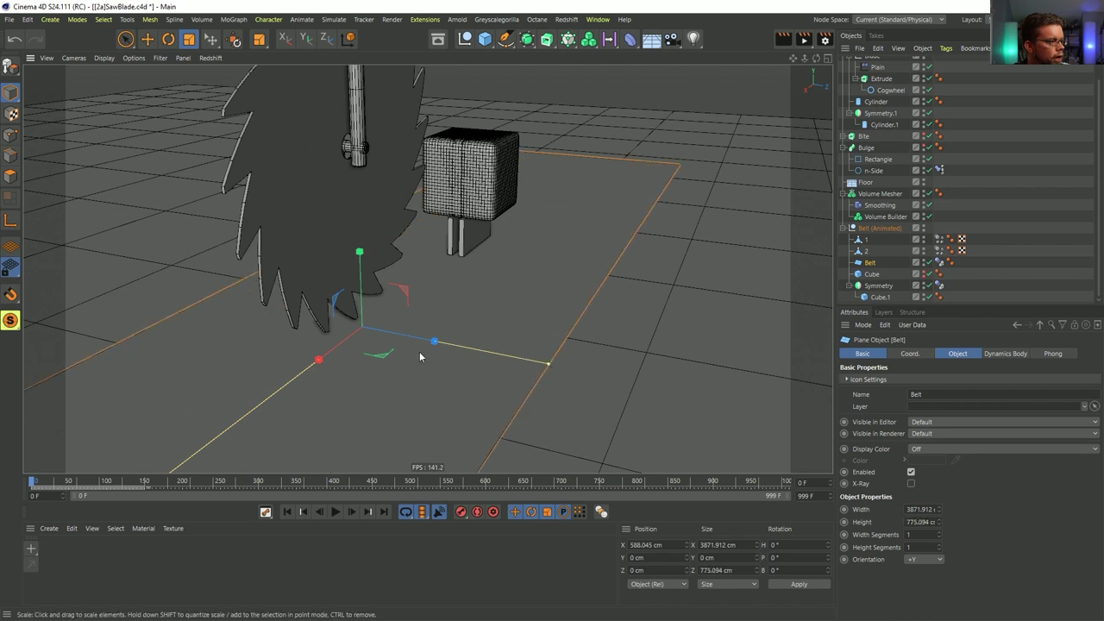
left_click(335, 511)
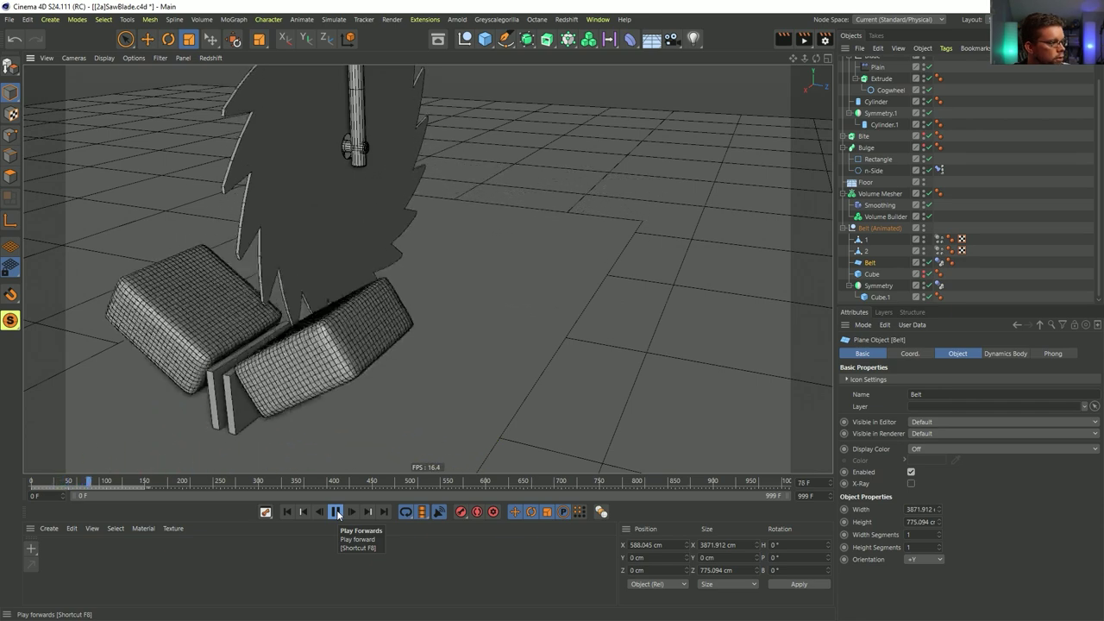
left_click(336, 511)
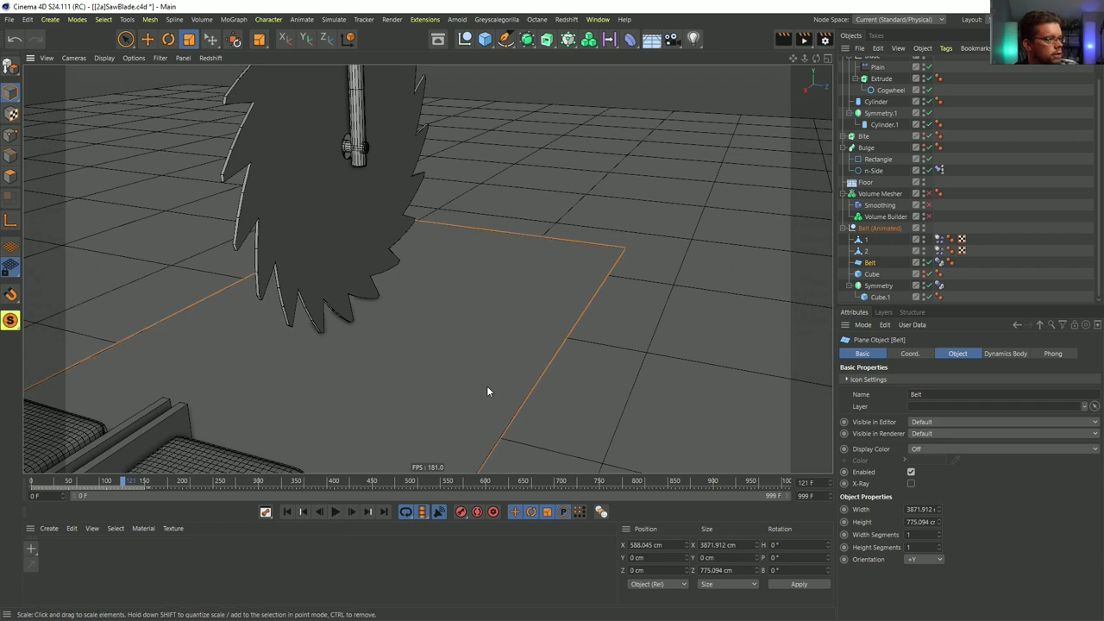
left_click_drag(542, 356, 460, 348, "alt")
middle_click_drag(426, 268, 609, 396, "alt")
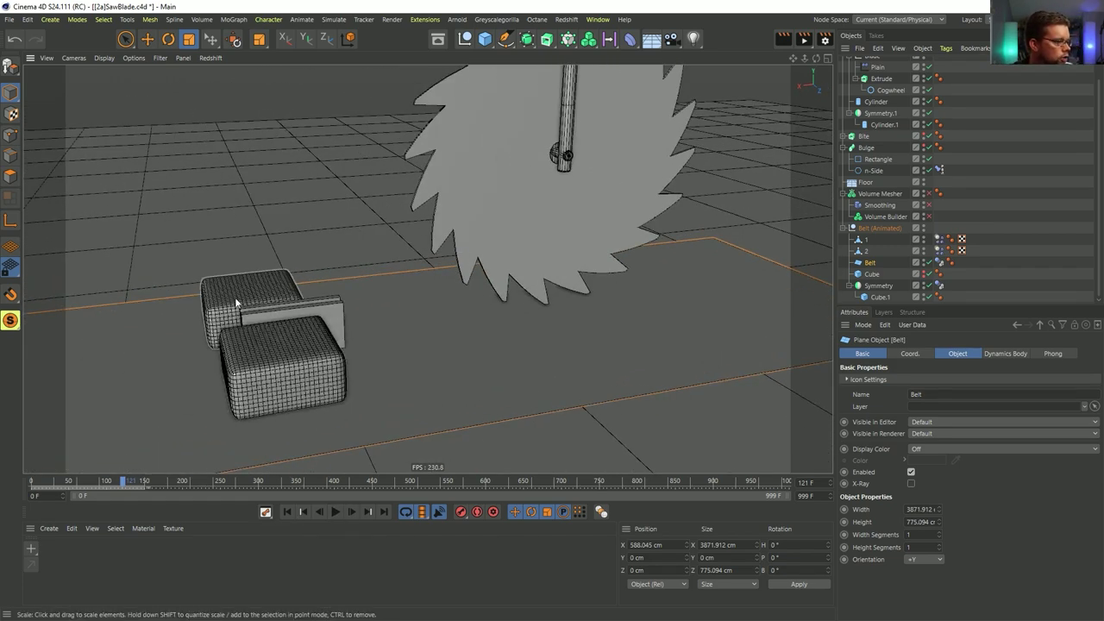
left_click(288, 512)
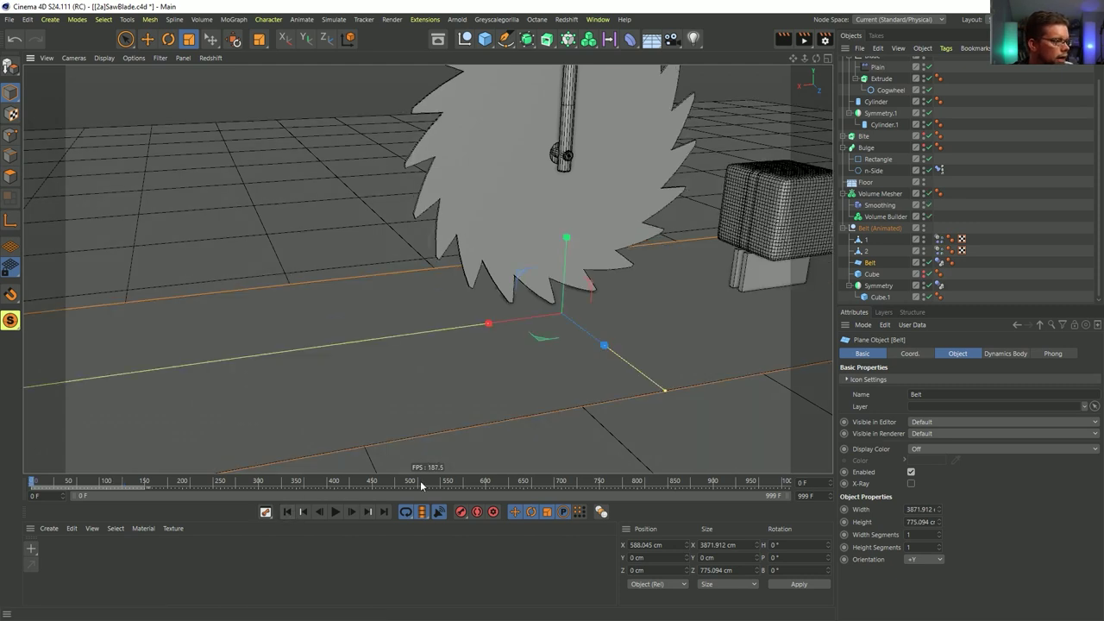
- Replay the cutting simulation from the start, and rewind it to frame 0
left_click(337, 511)
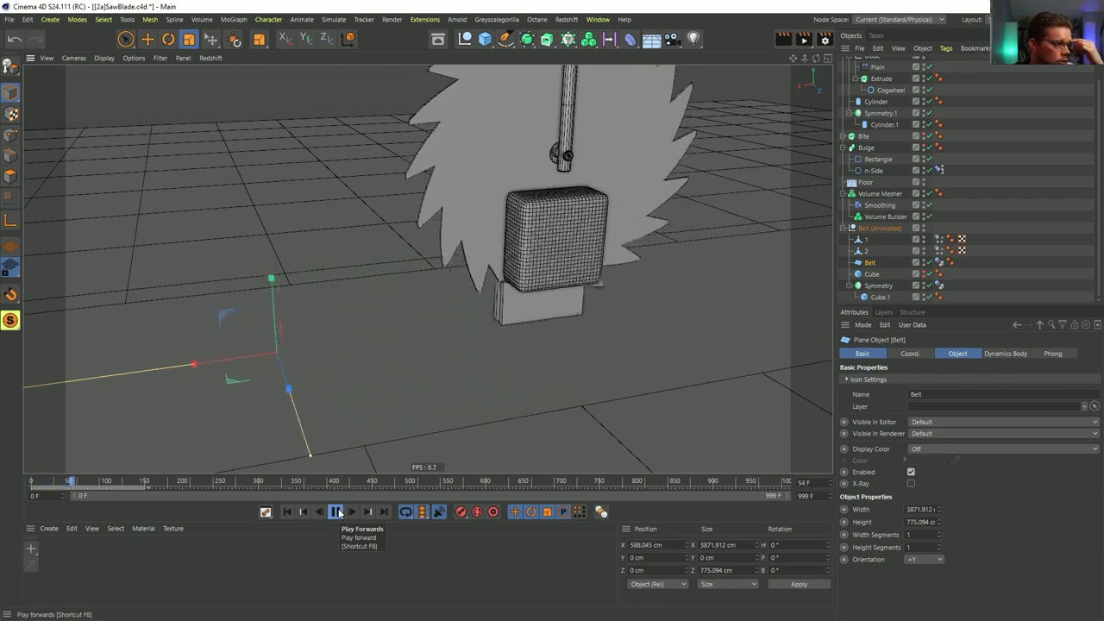
left_click(336, 512)
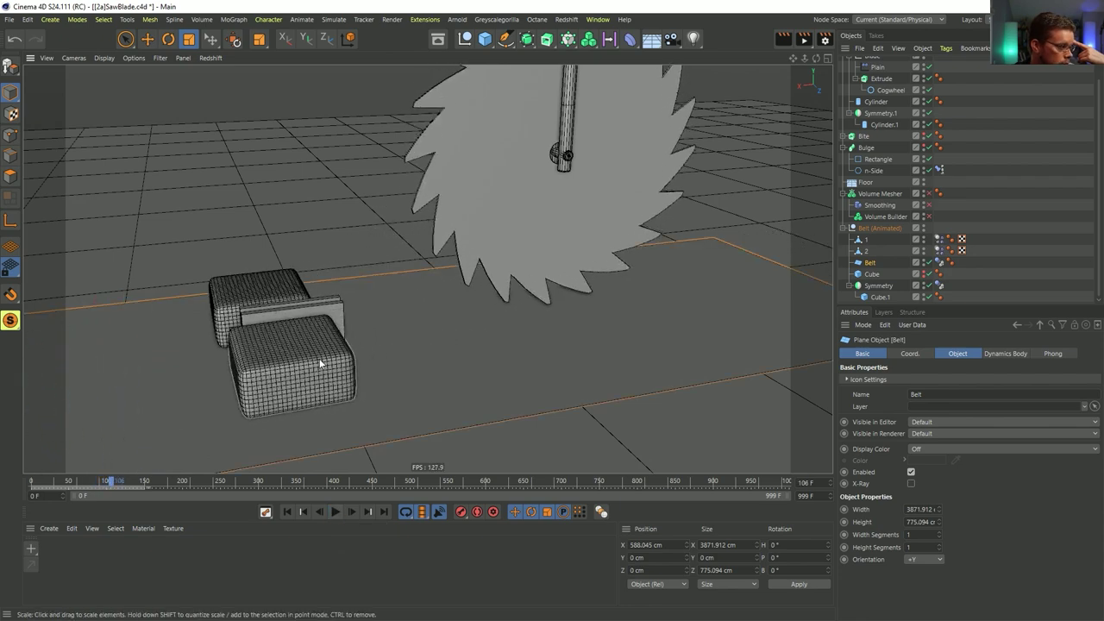
left_click(335, 512)
left_click(286, 511)
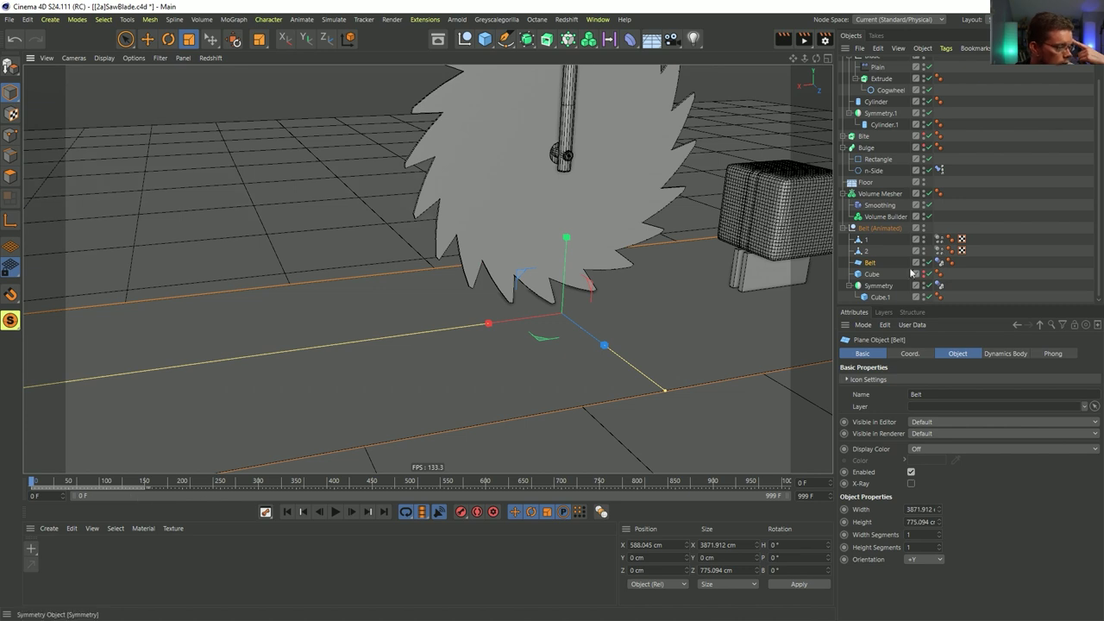
- Select the Belt (Animated) null and set the project's end frame to 100 F
left_click(873, 228)
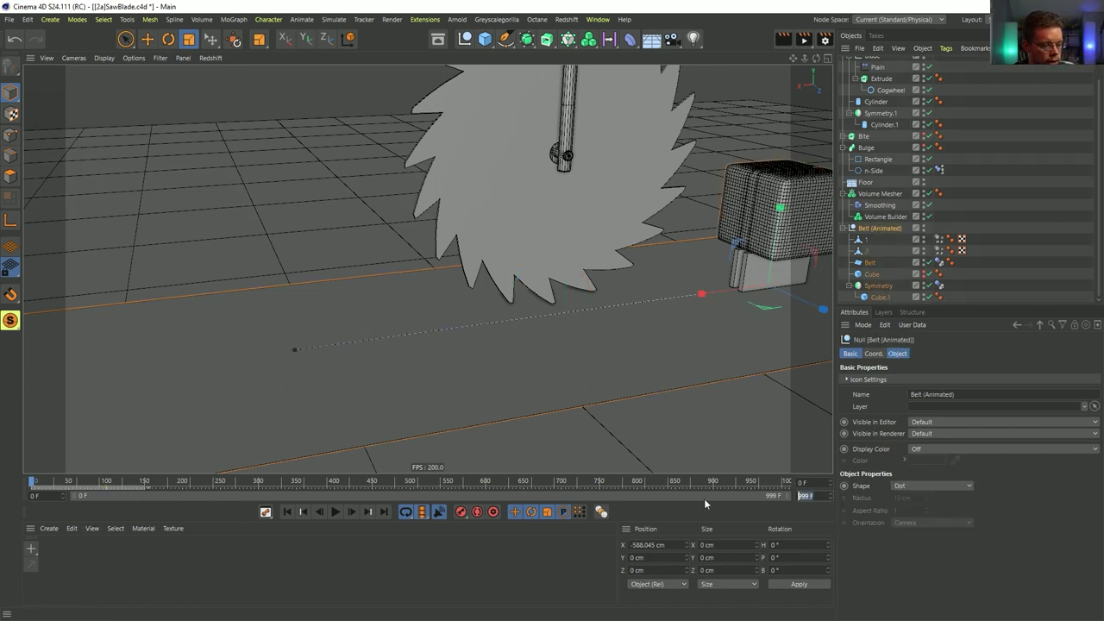
type("0")
key("Return")
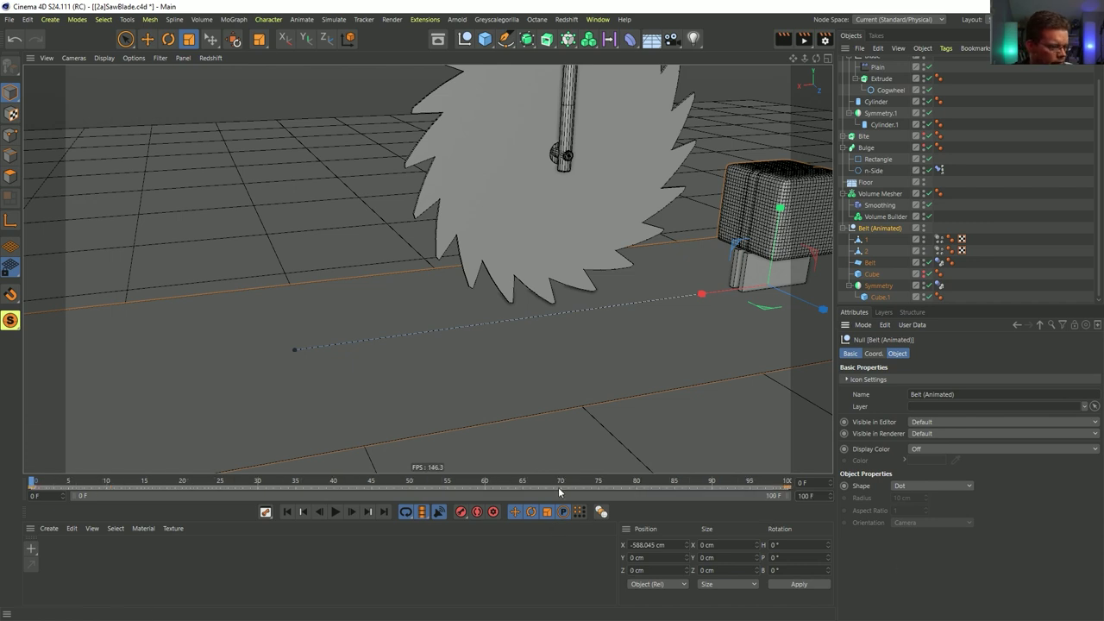
- Play the 100-frame loop and examine the cut halves from both sides of the saw
left_click(334, 511)
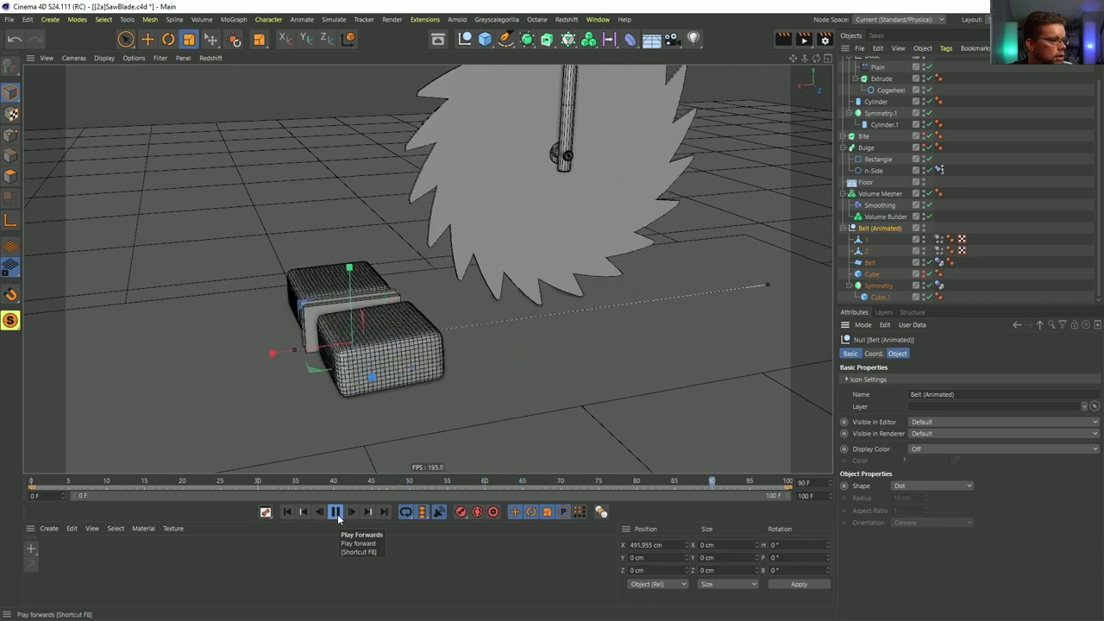
left_click(337, 516)
middle_click_drag(644, 288, 528, 352, "alt")
mouse_move(528, 356)
left_mouse_down("alt")
mouse_move(466, 327)
mouse_move(426, 268)
mouse_move(505, 320)
mouse_move(531, 371)
left_mouse_up("alt")
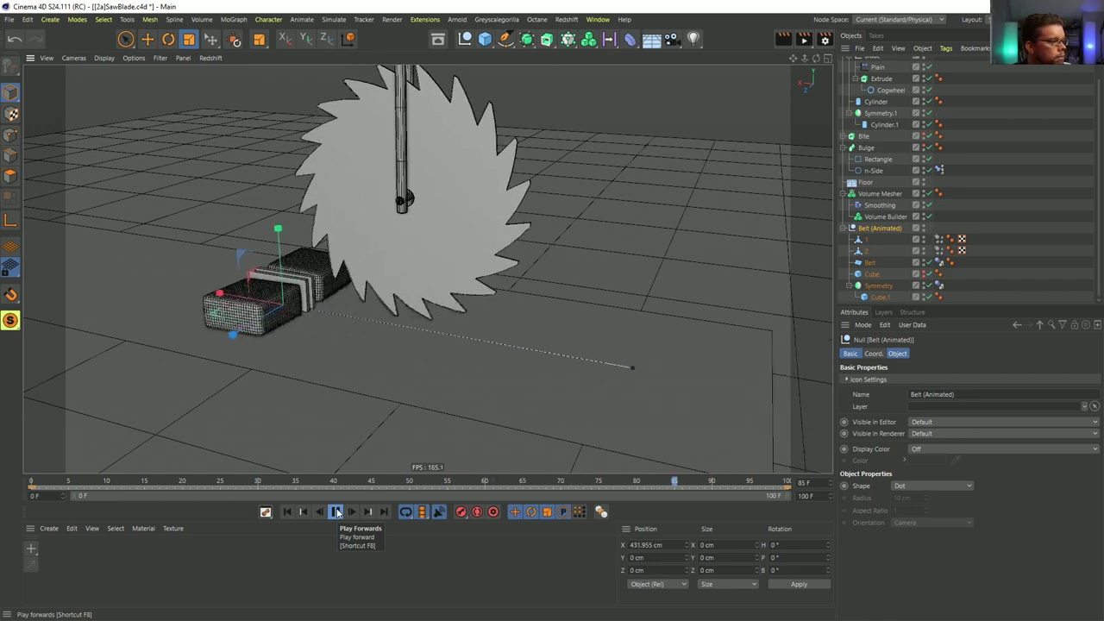
left_click(336, 512)
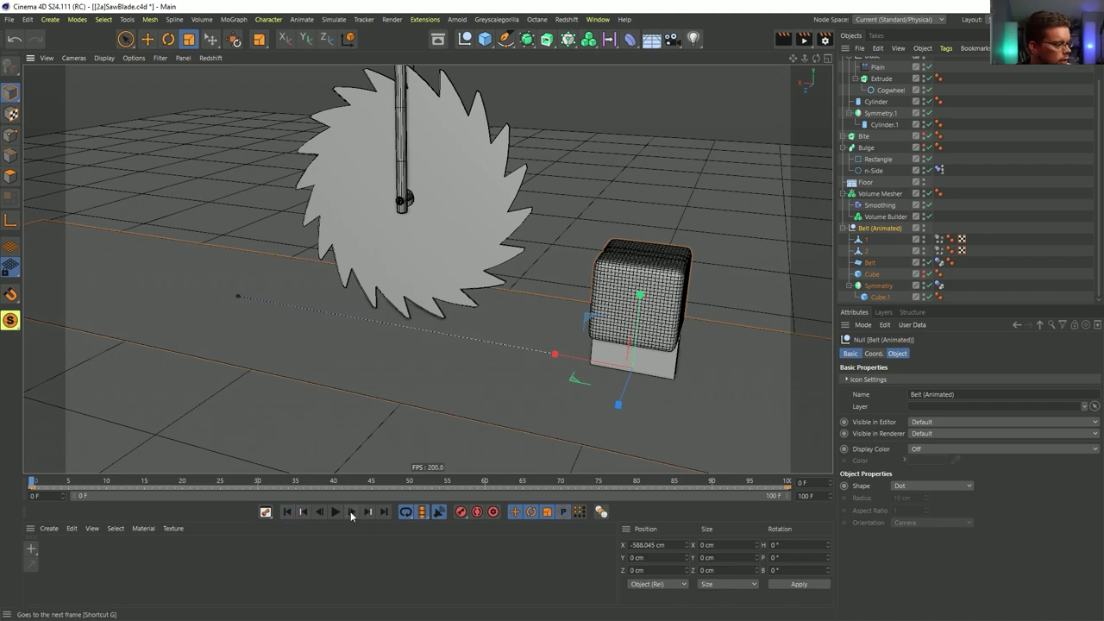
- Keyframe editor and renderer visibility of cut halves 1 and 2 as Default at frame 51 and Off at frame 50
right_click_drag(619, 273, 678, 291, "alt")
middle_click_drag(678, 291, 548, 305, "alt")
left_click_drag(548, 305, 521, 319, "alt")
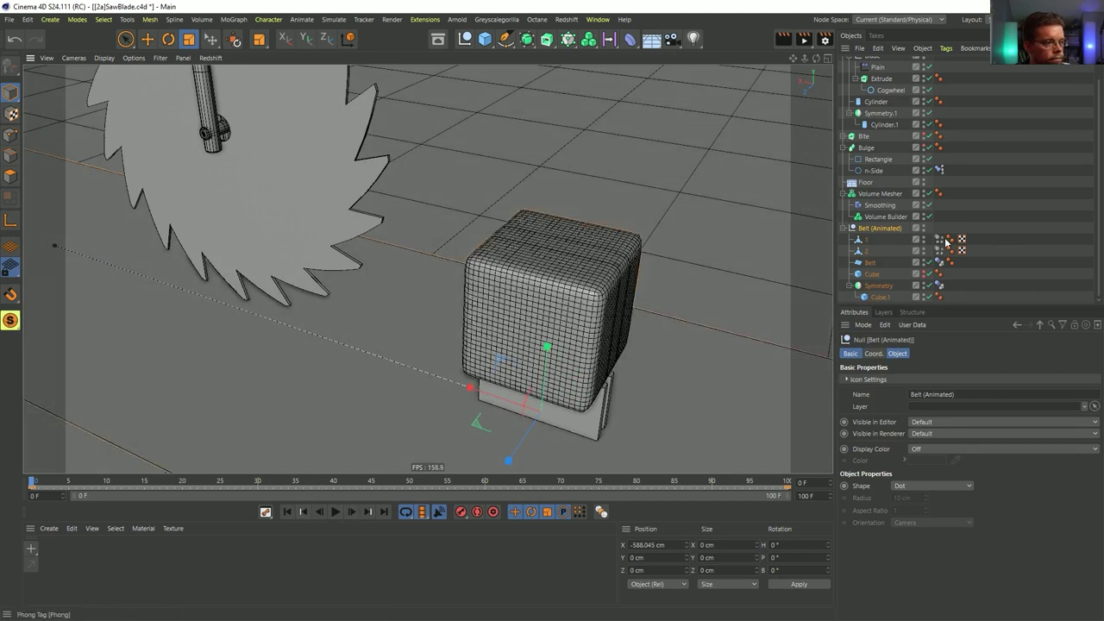
left_click_drag(866, 245, 868, 259)
left_click(897, 354)
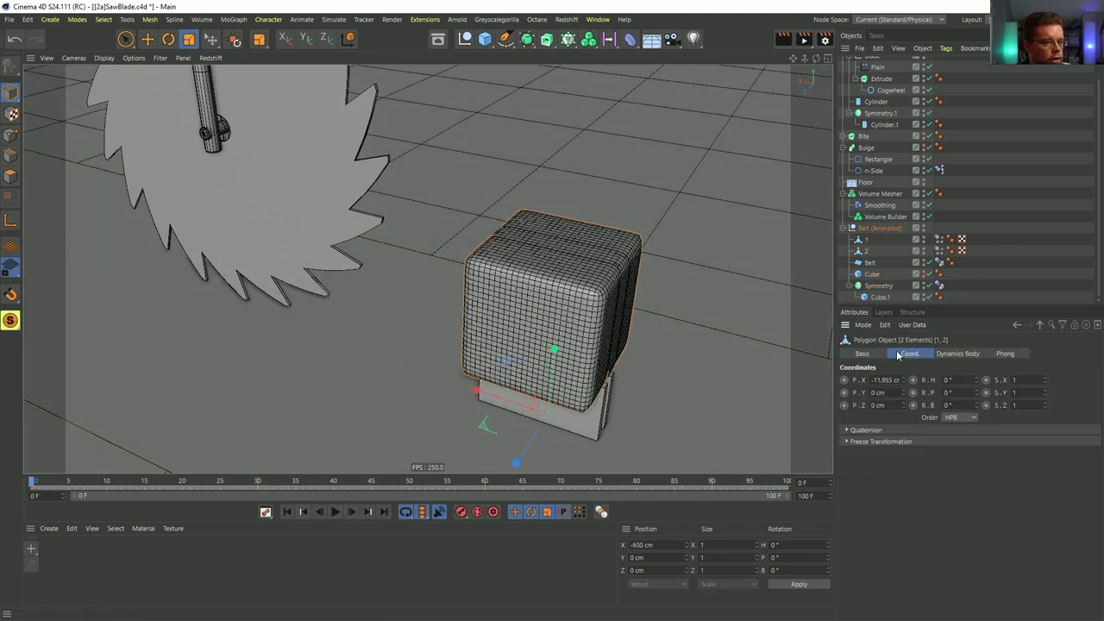
left_click(863, 354)
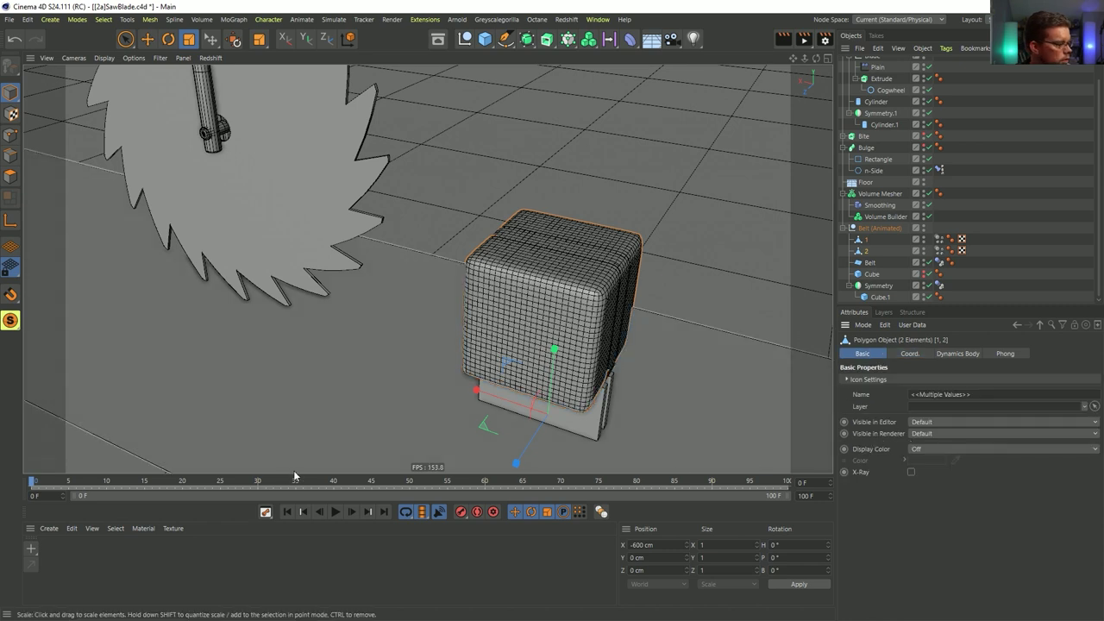
left_click(412, 484)
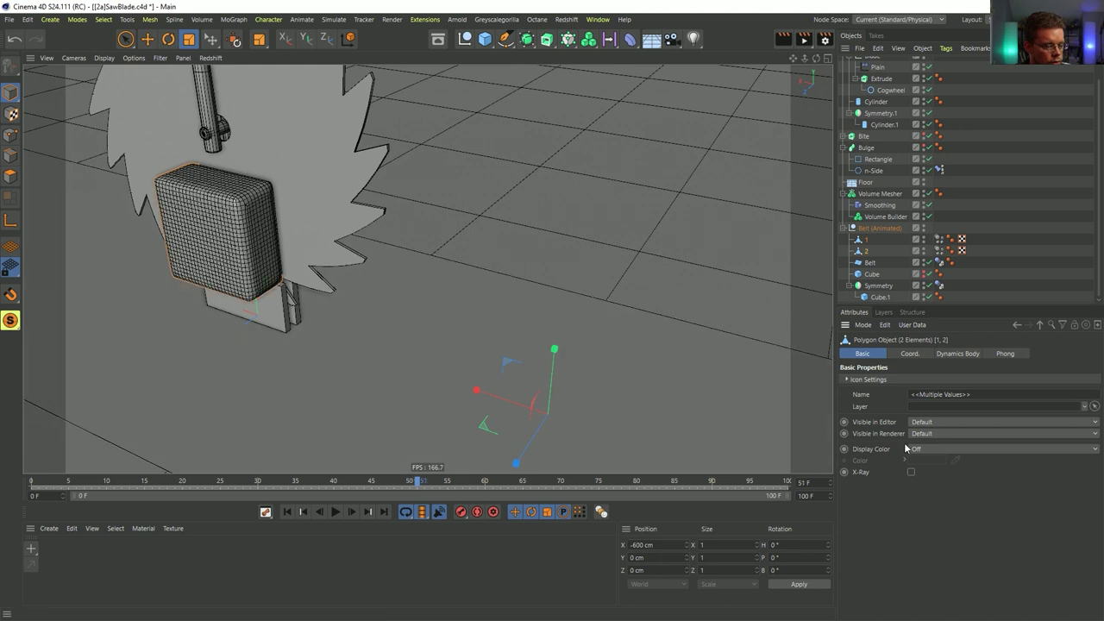
key("g")
key("f")
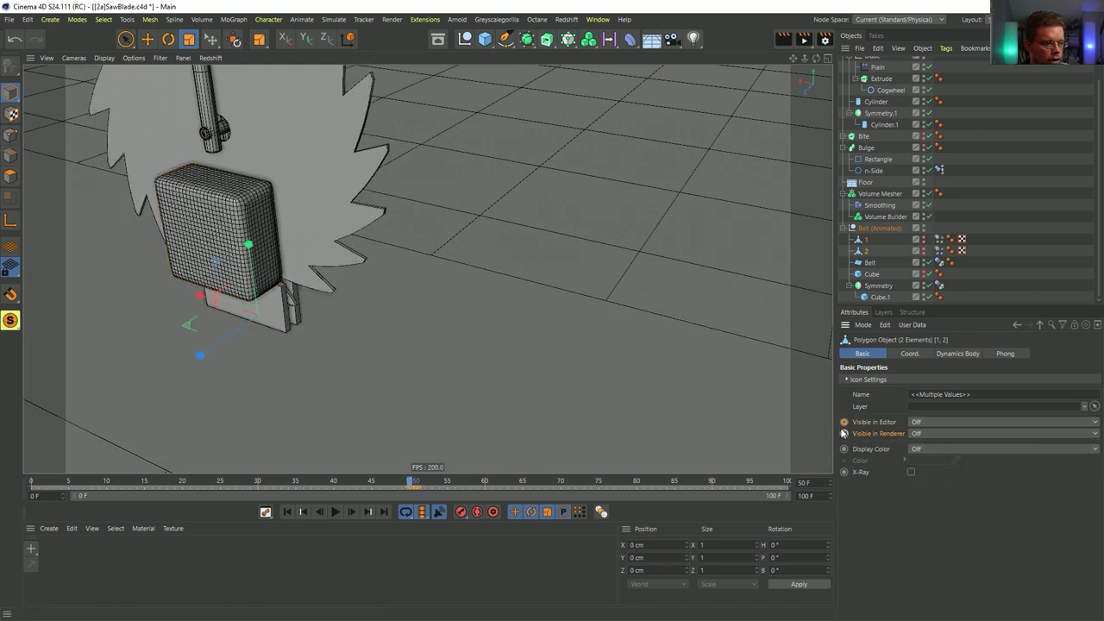
- Play the animation from frame 0, stop at frame 23, and examine the saw's cut into the cube up close
left_click(370, 483)
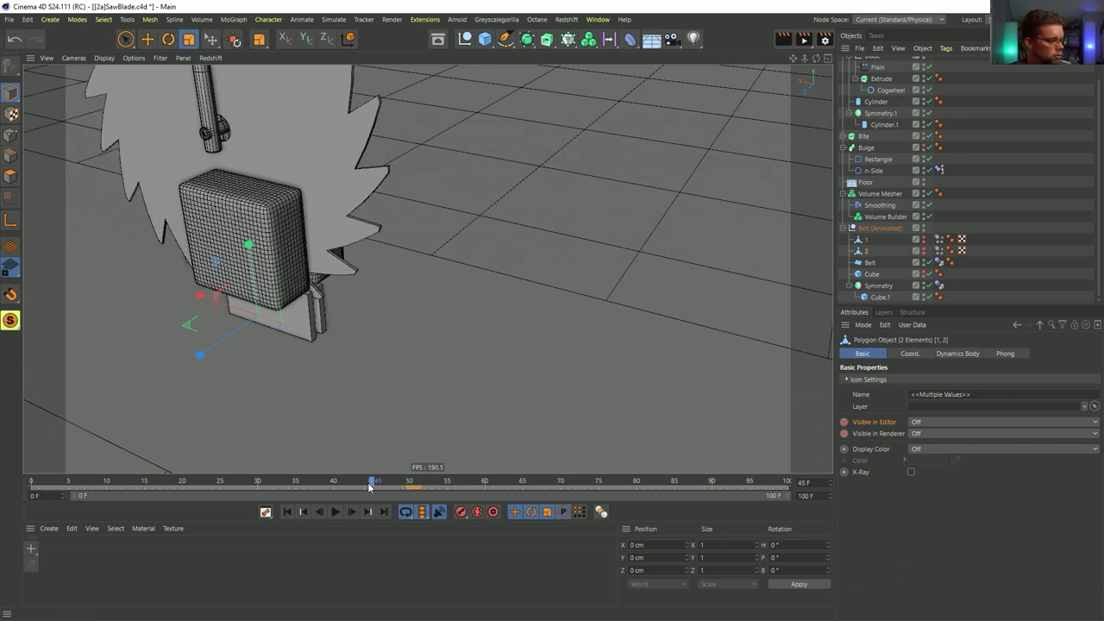
left_click(332, 514)
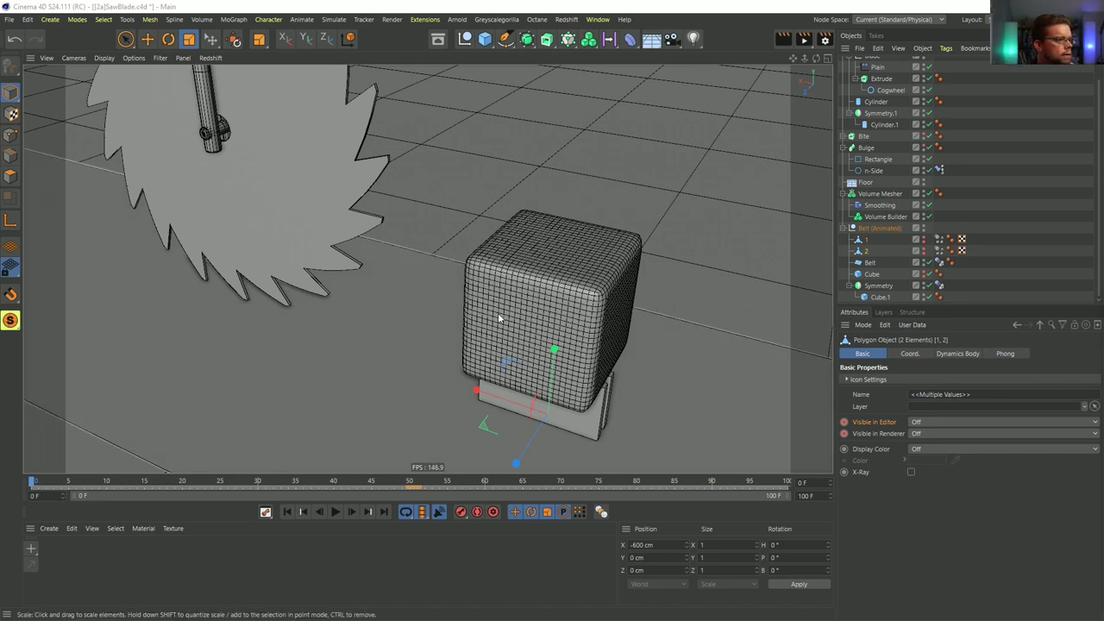
left_click_drag(525, 295, 526, 293, "alt")
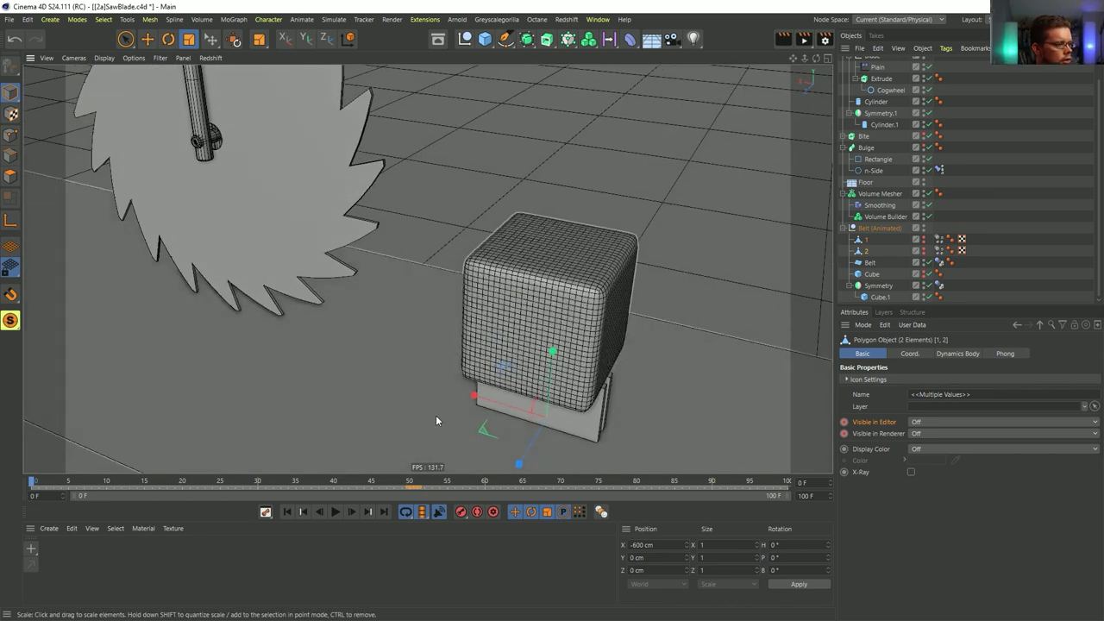
left_click(335, 517)
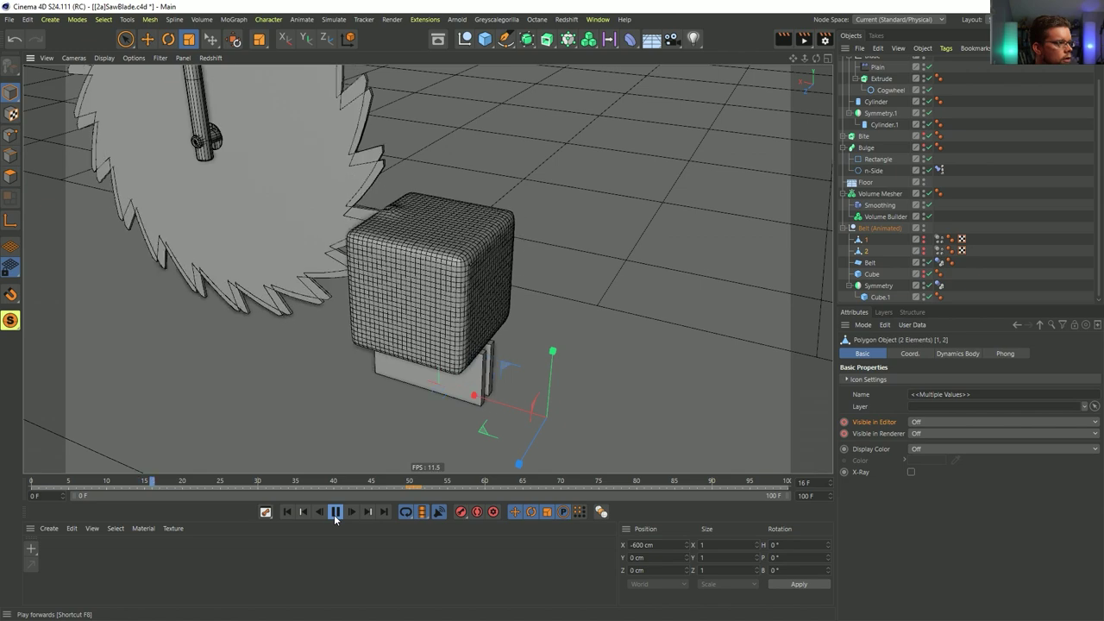
left_click(334, 517)
left_click_drag(376, 221, 405, 237, "alt")
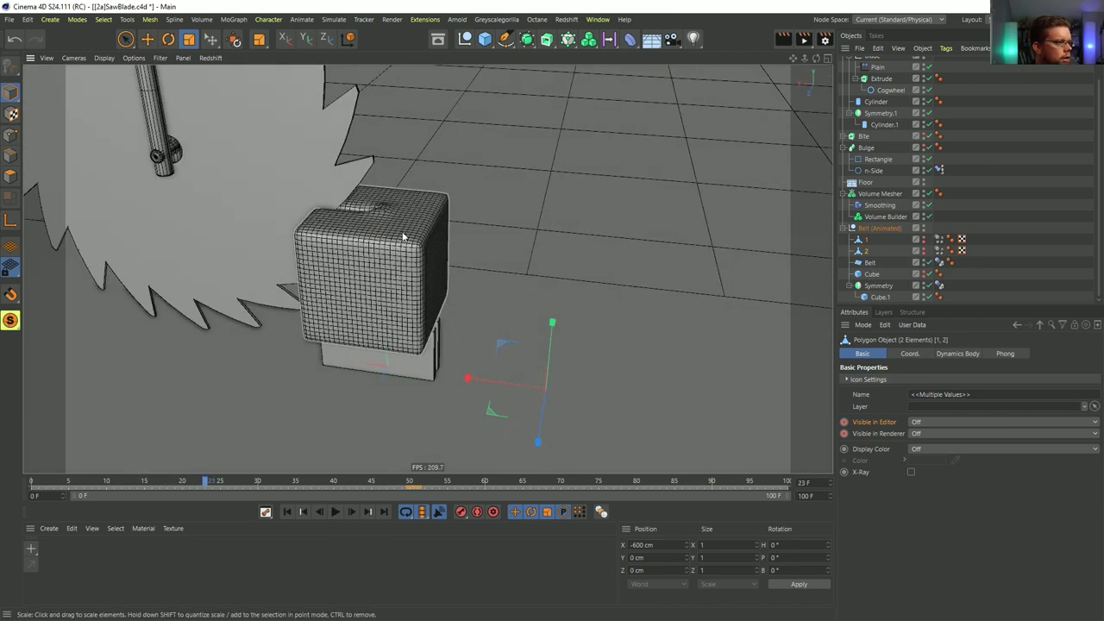
middle_click_drag(405, 237, 441, 272, "alt")
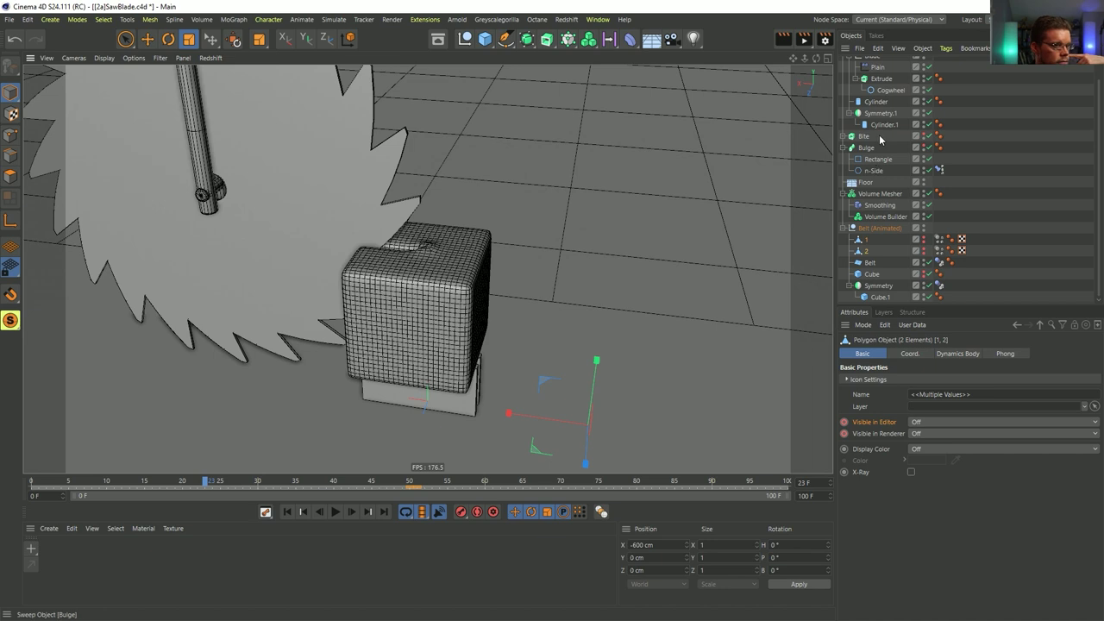
- Try converting the Volume Mesher to an editable polygon object and moving it to about X -283 cm, and undo both changes
scroll(894, 110, "up", 1)
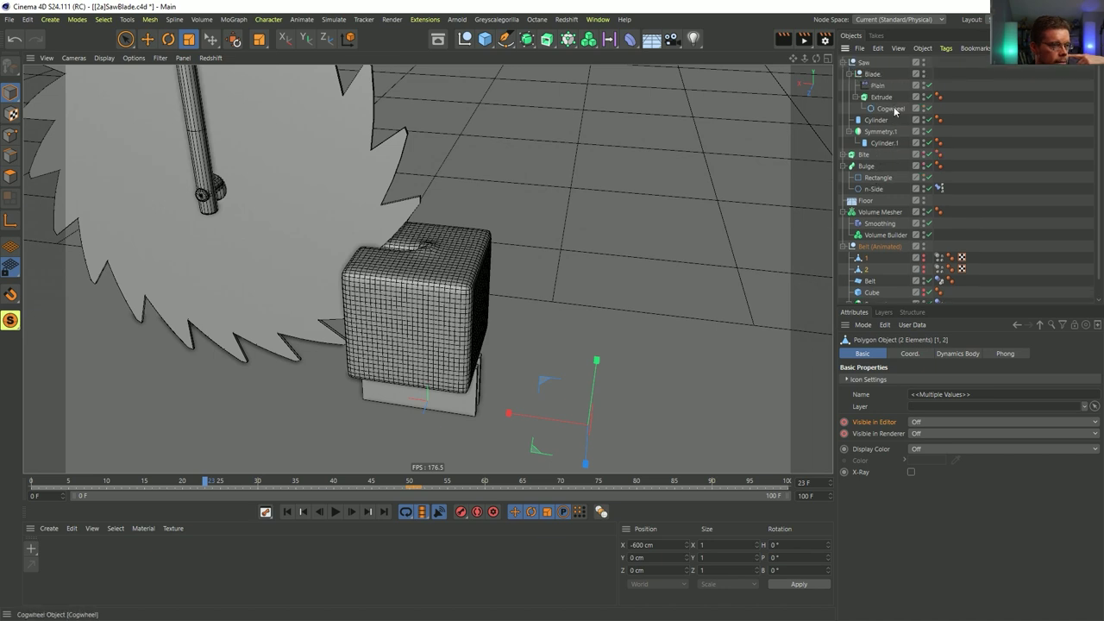
left_click(845, 63)
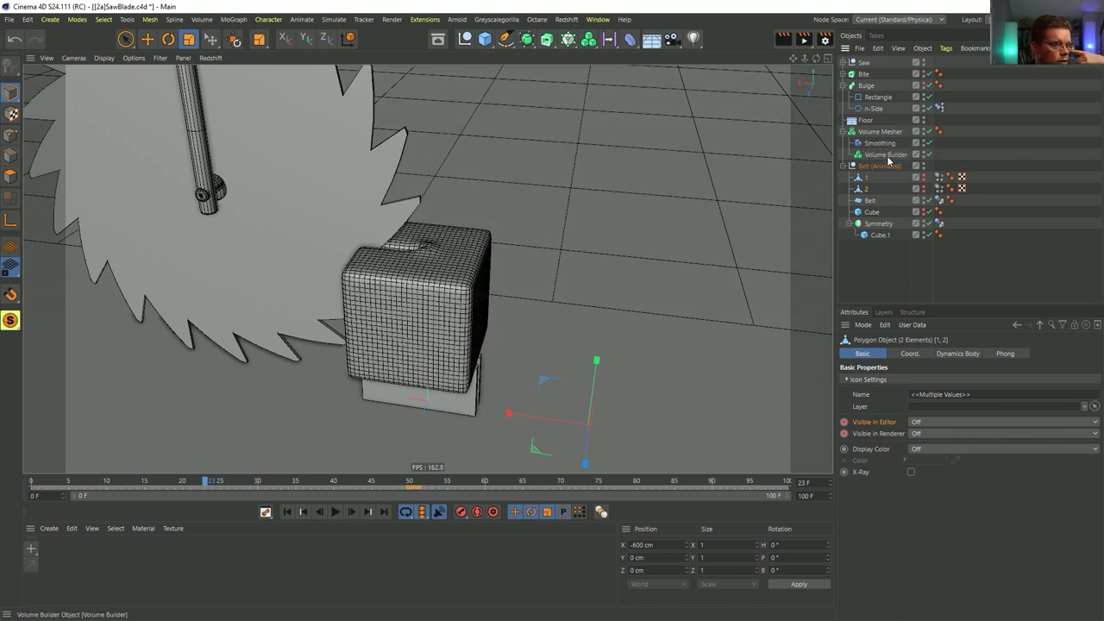
left_click(873, 133)
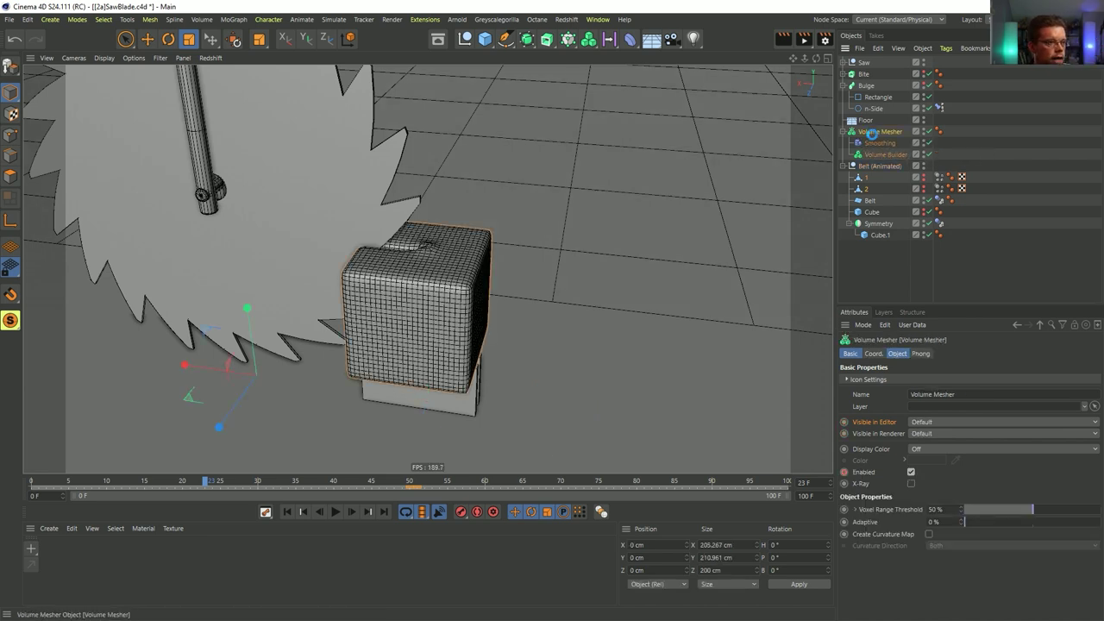
key("c")
key("e")
left_click_drag(195, 368, 348, 385)
left_click_drag(570, 280, 610, 289, "alt")
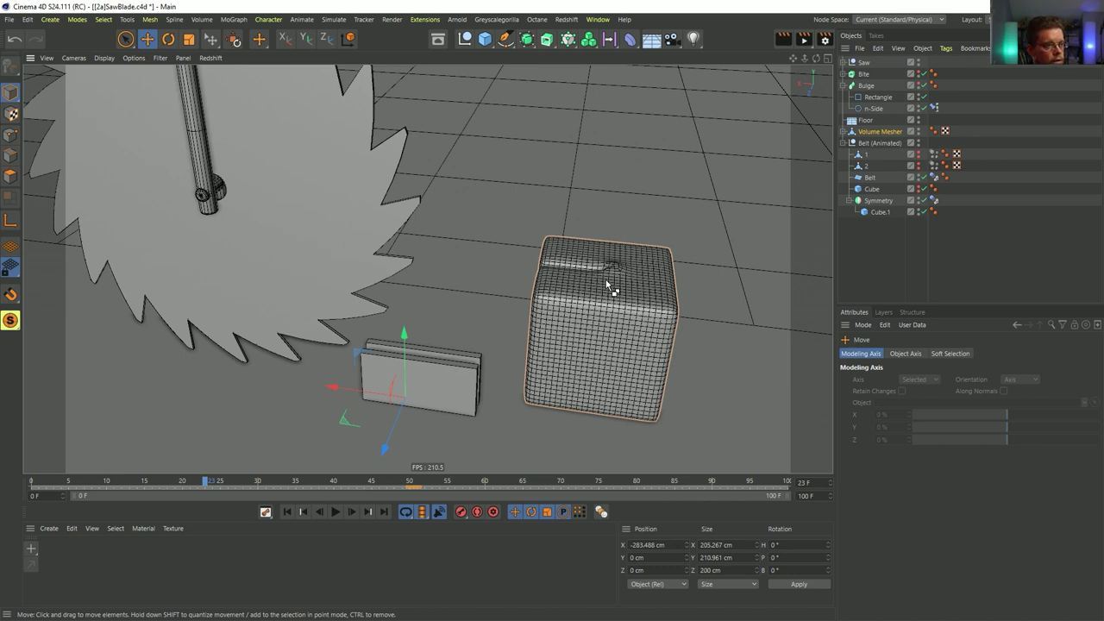
key("ctrl+z")
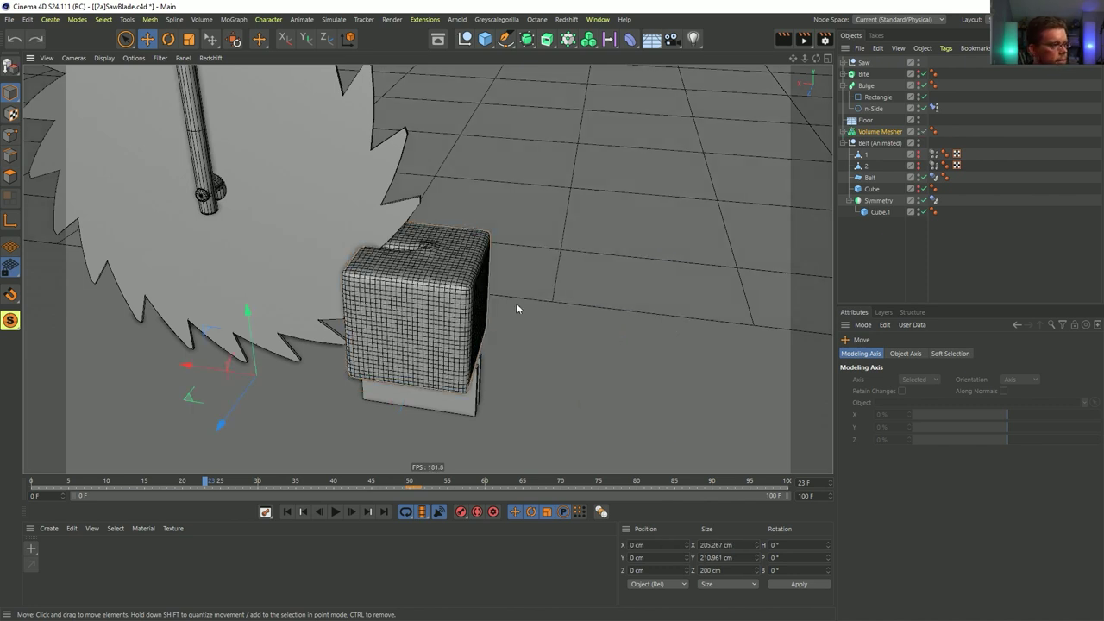
- Bring up the Picture Viewer, play the rendered duck animation from about frame 349, and put the viewer away
left_click_drag(0, 129, 345, 69)
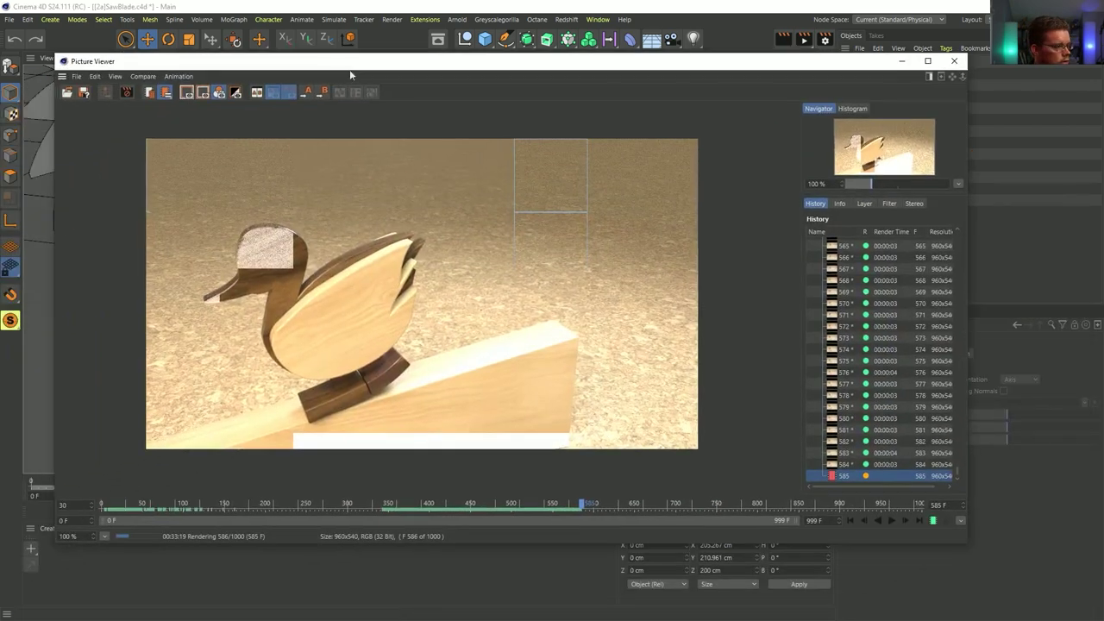
left_click(386, 503)
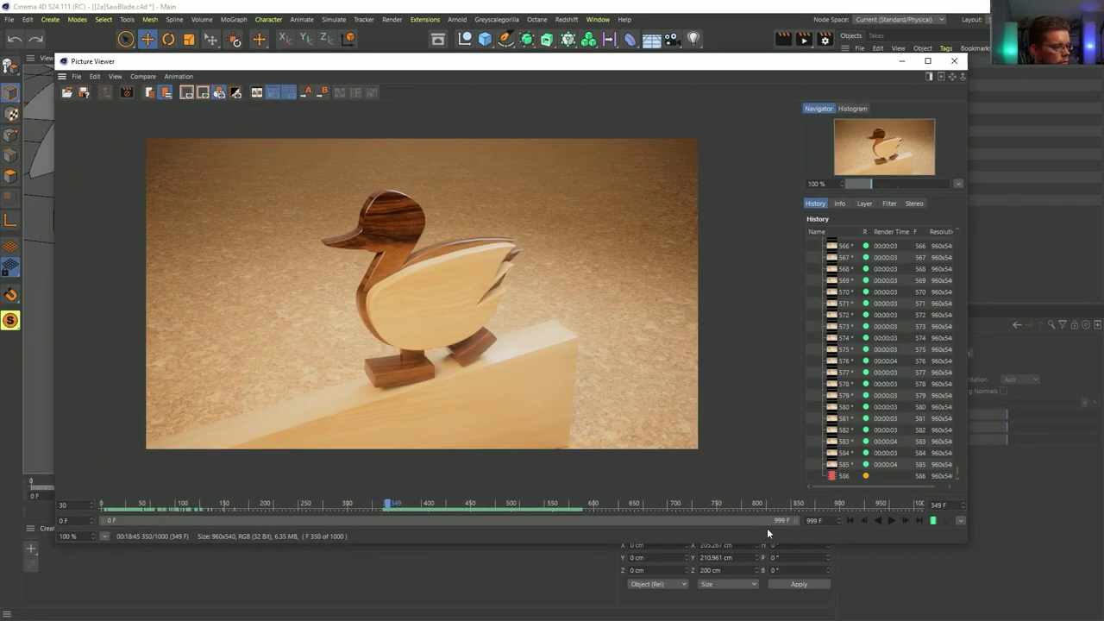
left_click(889, 519)
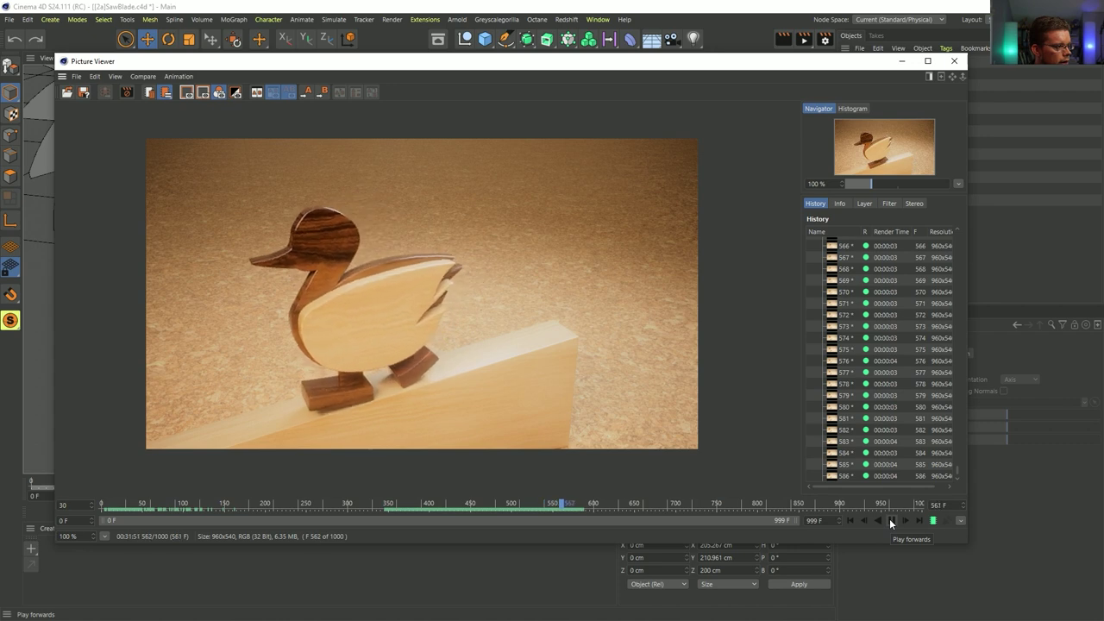
left_click(891, 519)
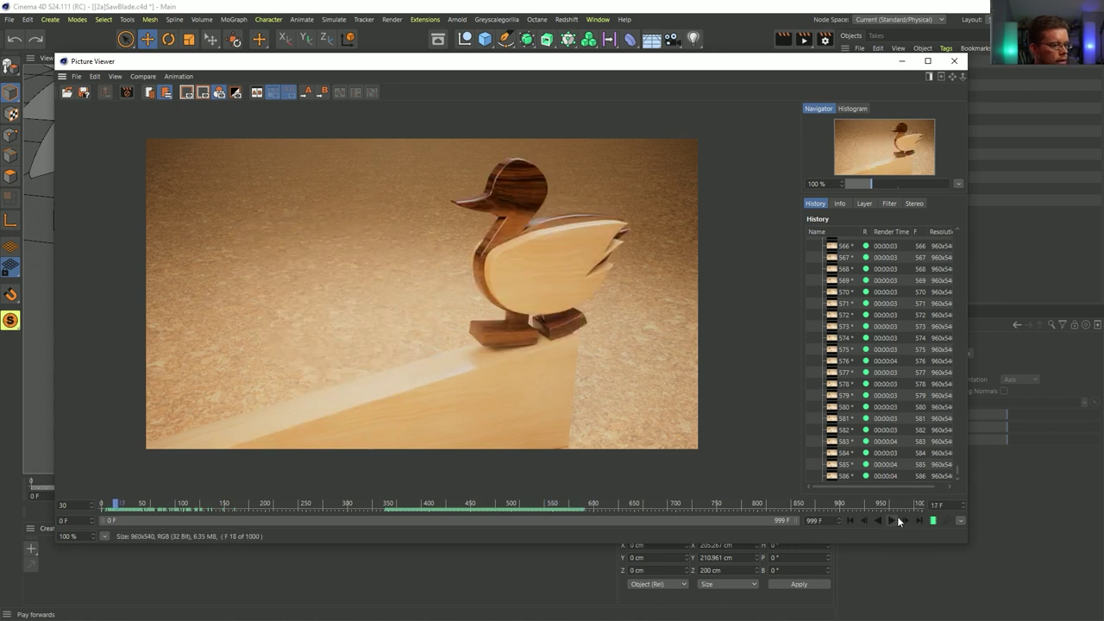
left_click_drag(665, 65, 1103, 294)
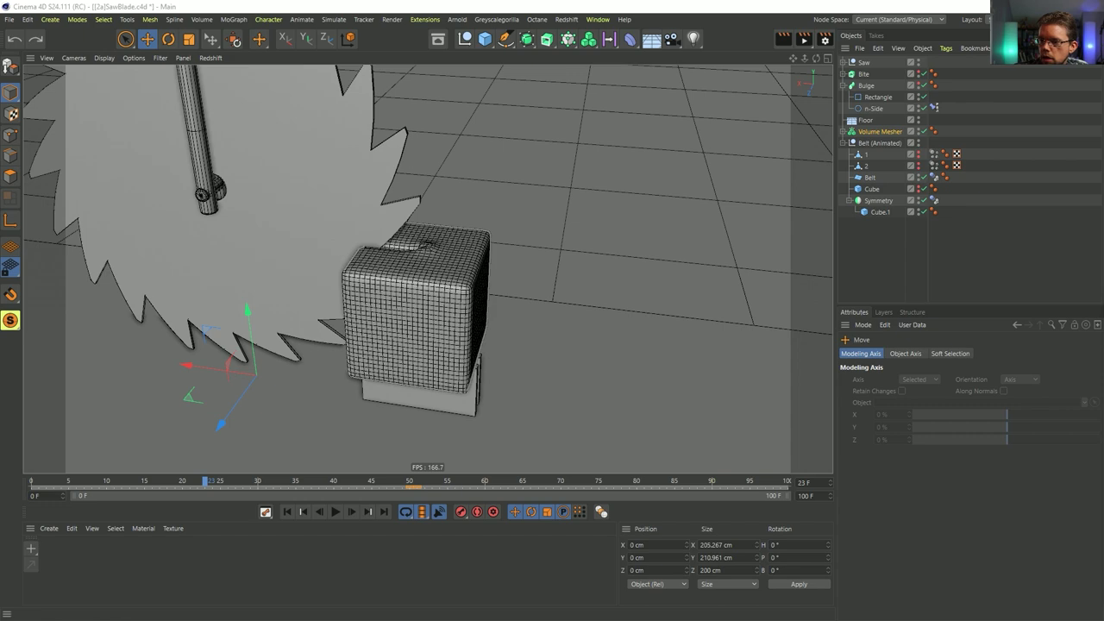
- Switch to the browser, enlarge its window, and play the "Heightfields in Motion" YouTube video from 11:44
left_click_drag(772, 124, 557, 35)
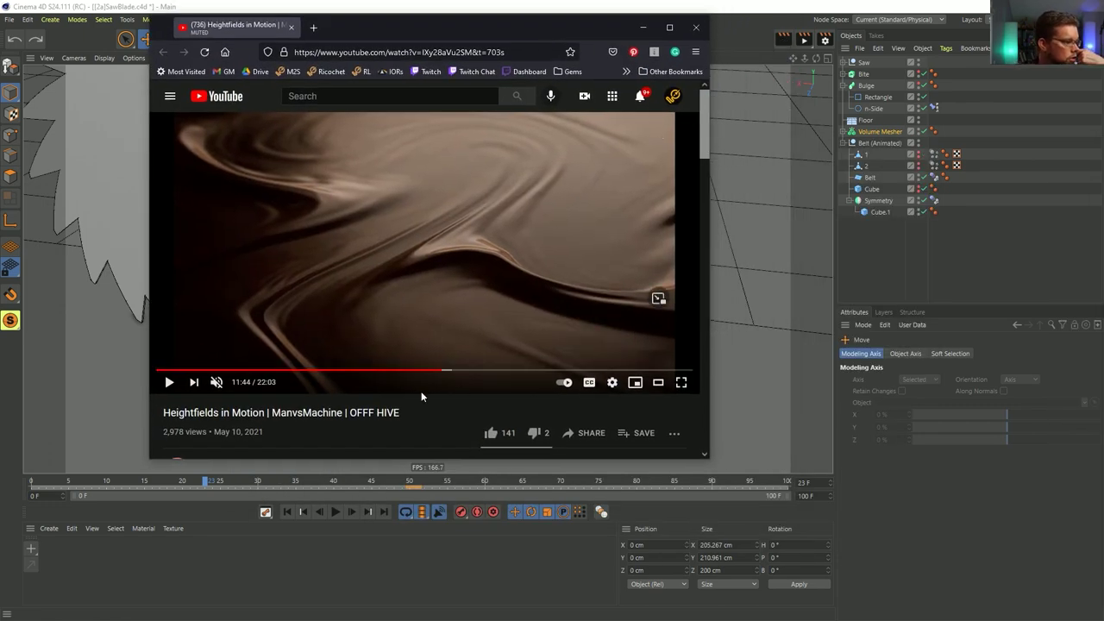
left_click_drag(708, 457, 900, 533)
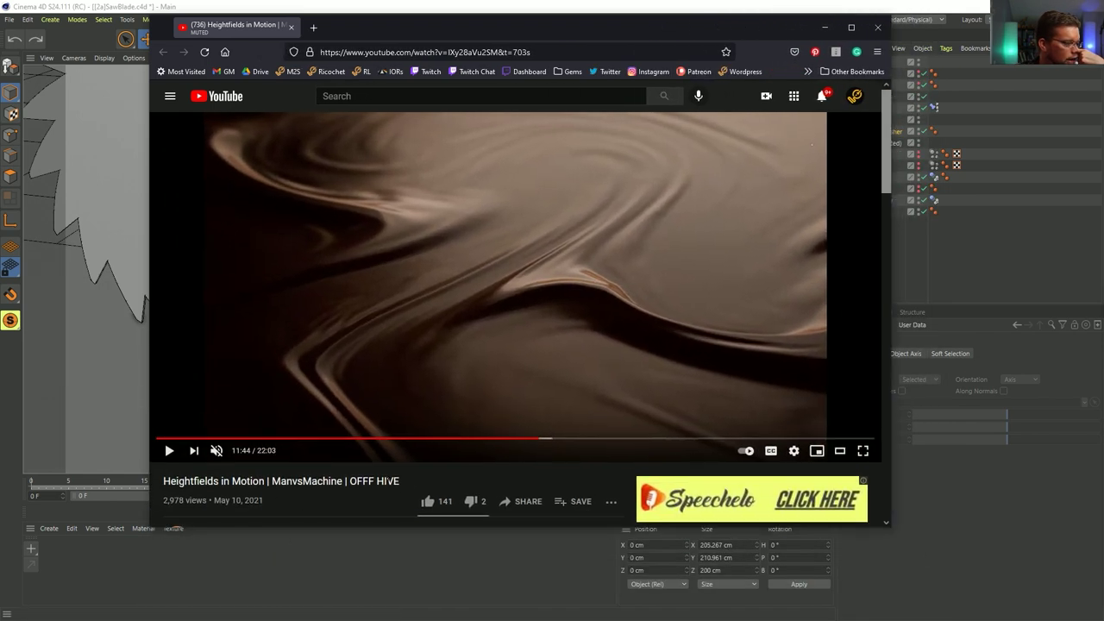
scroll(377, 482, "down", 4)
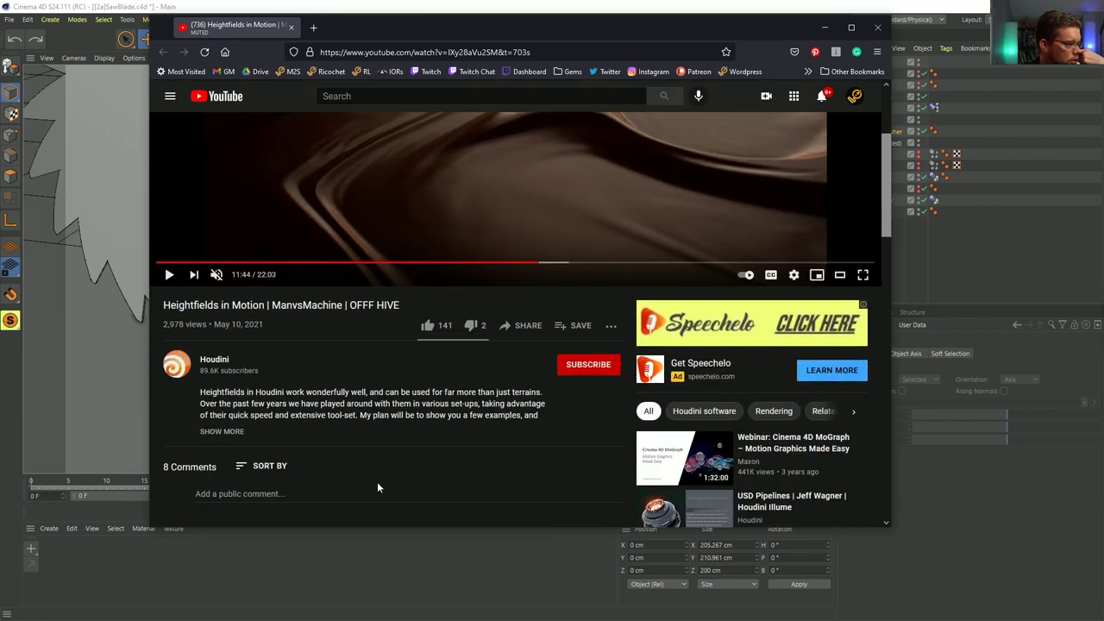
scroll(272, 427, "up", 4)
scroll(271, 423, "down", 4)
scroll(298, 445, "up", 4)
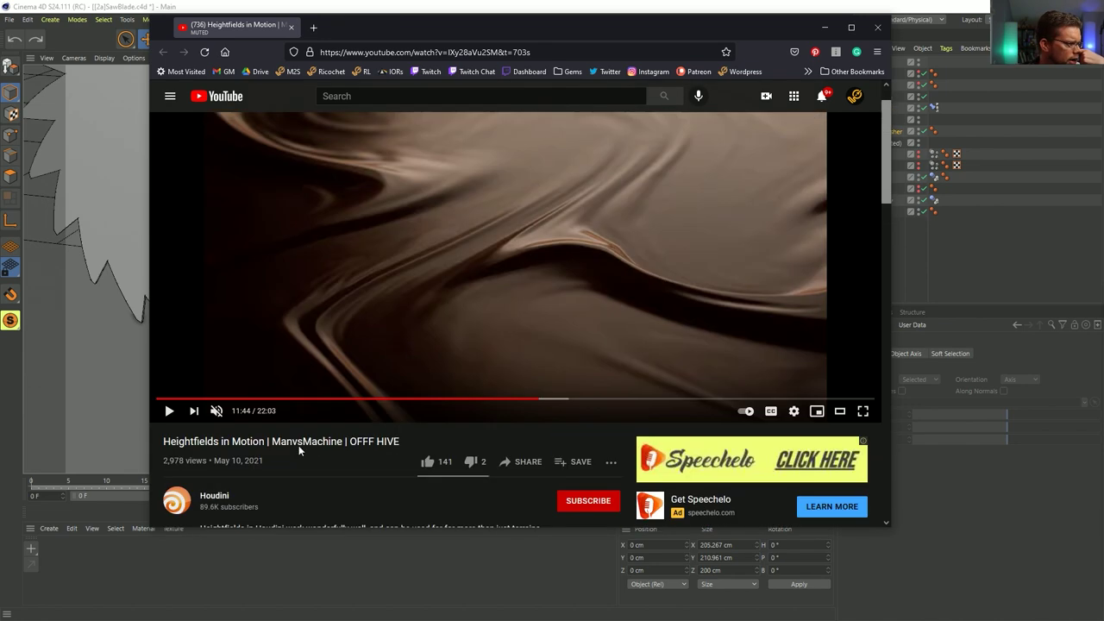
left_click(393, 338)
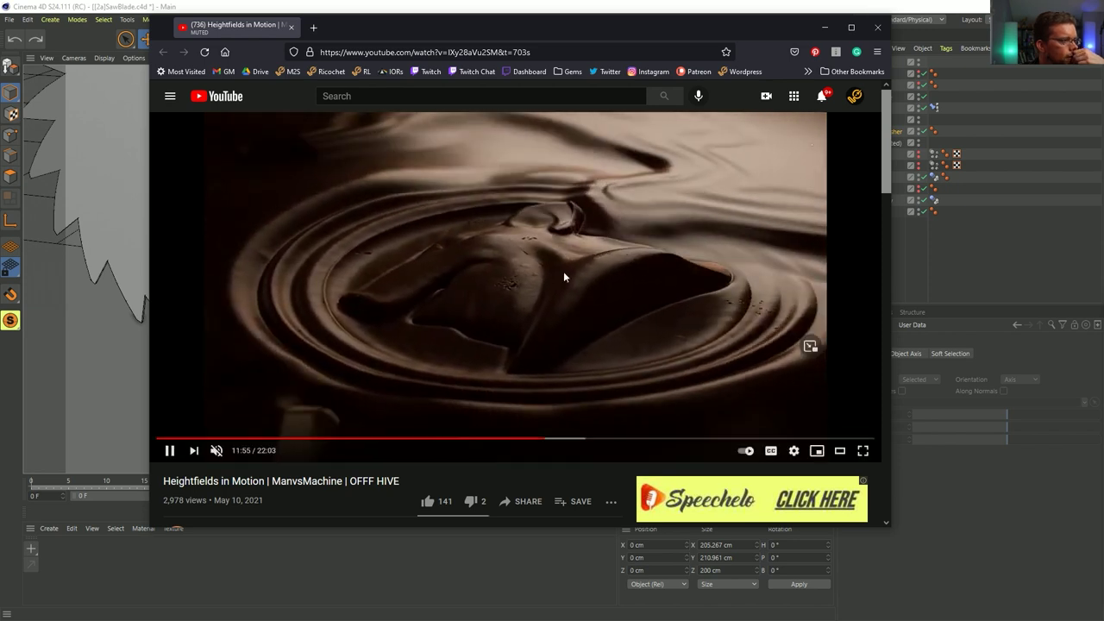
- Replay the video's rippling chocolate shot around 11:52, pause it, and return to Cinema 4D
key("Left")
key("Left")
key("Left")
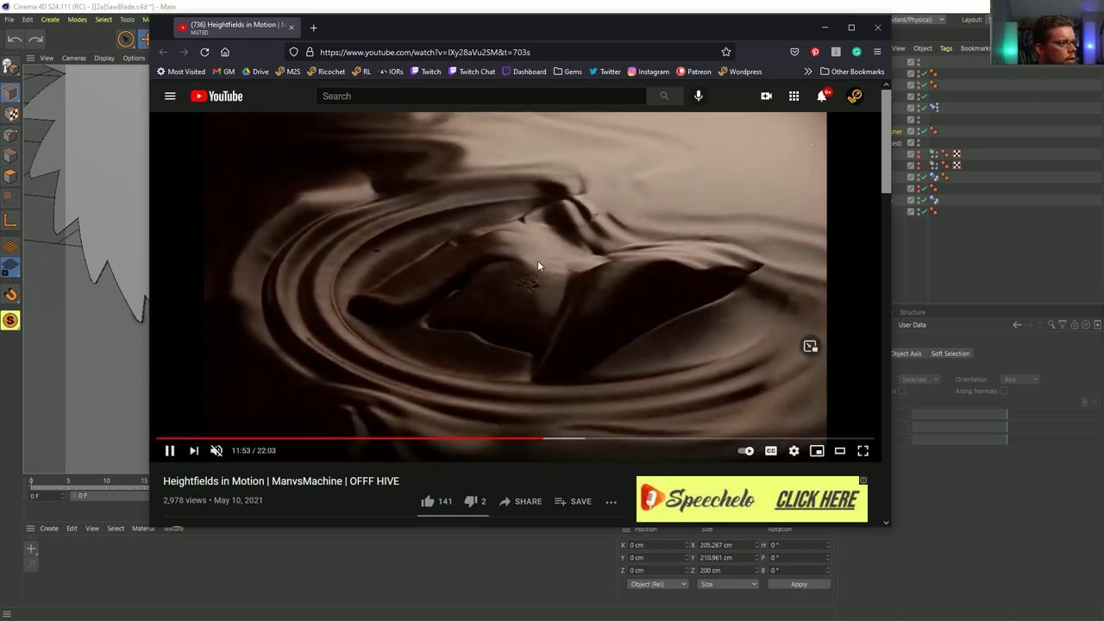
key("Left")
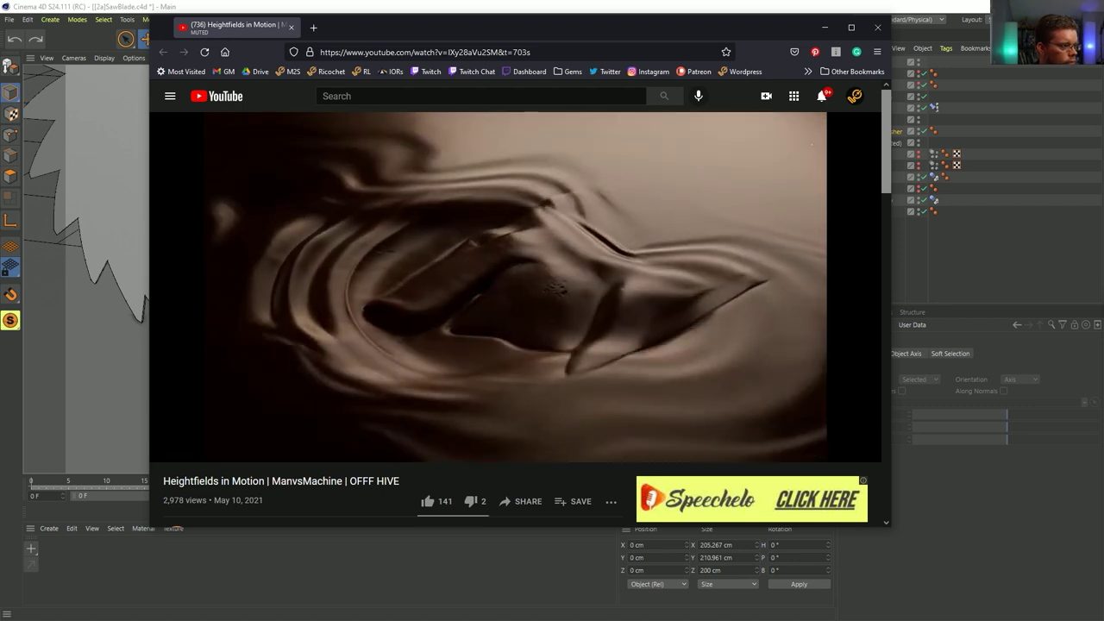
key("Left")
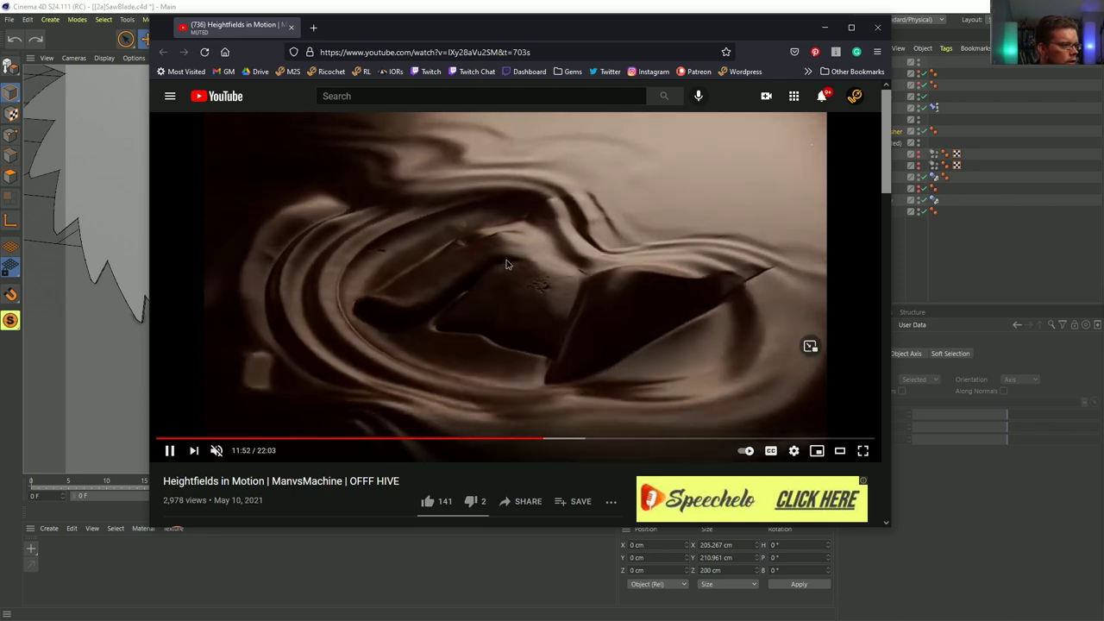
left_click(547, 203)
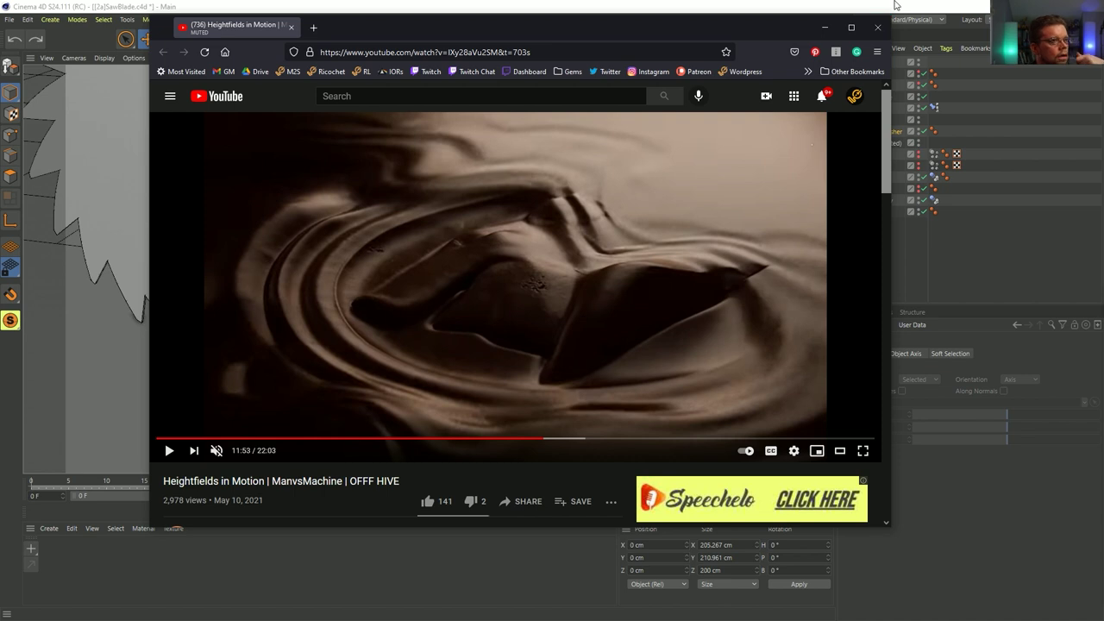
left_click(879, 9)
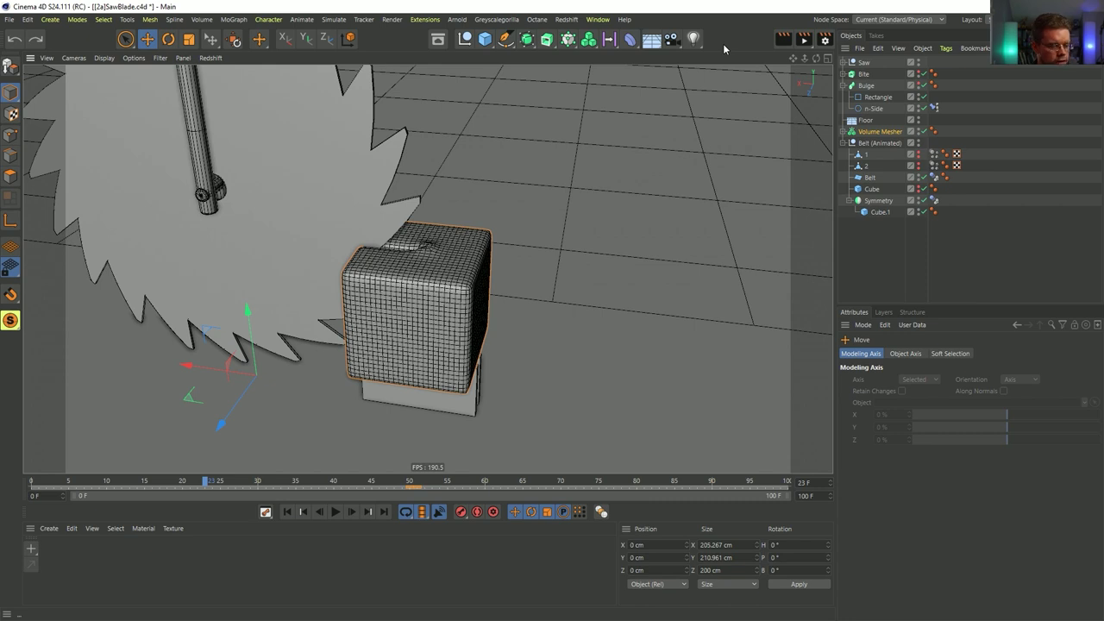
- Create a new empty project
key("ctrl+n")
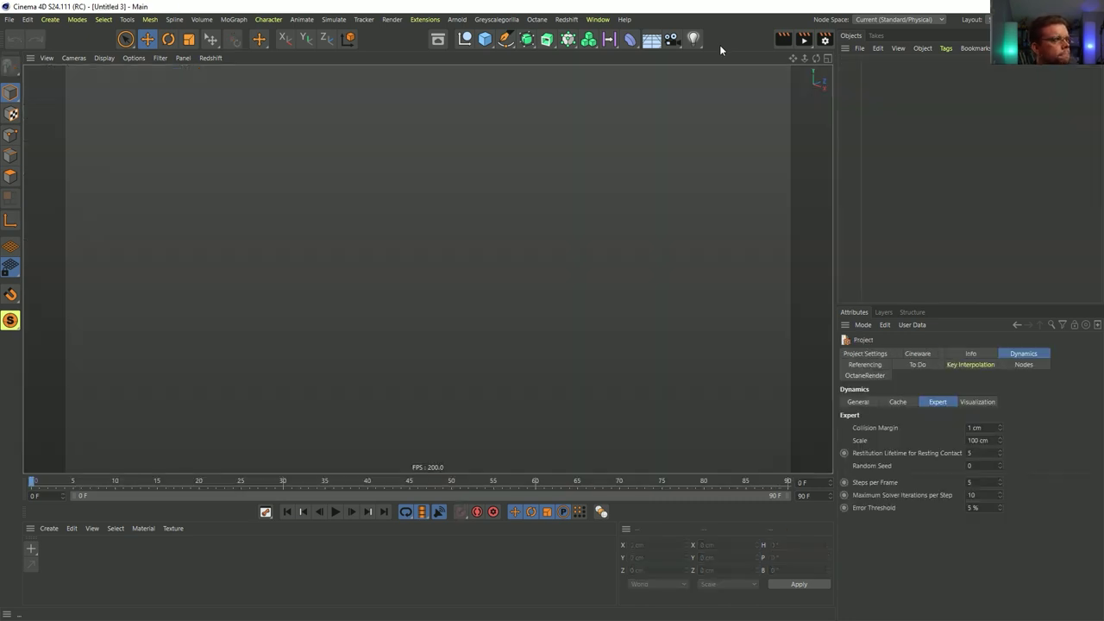
left_click(484, 39)
left_click(525, 56)
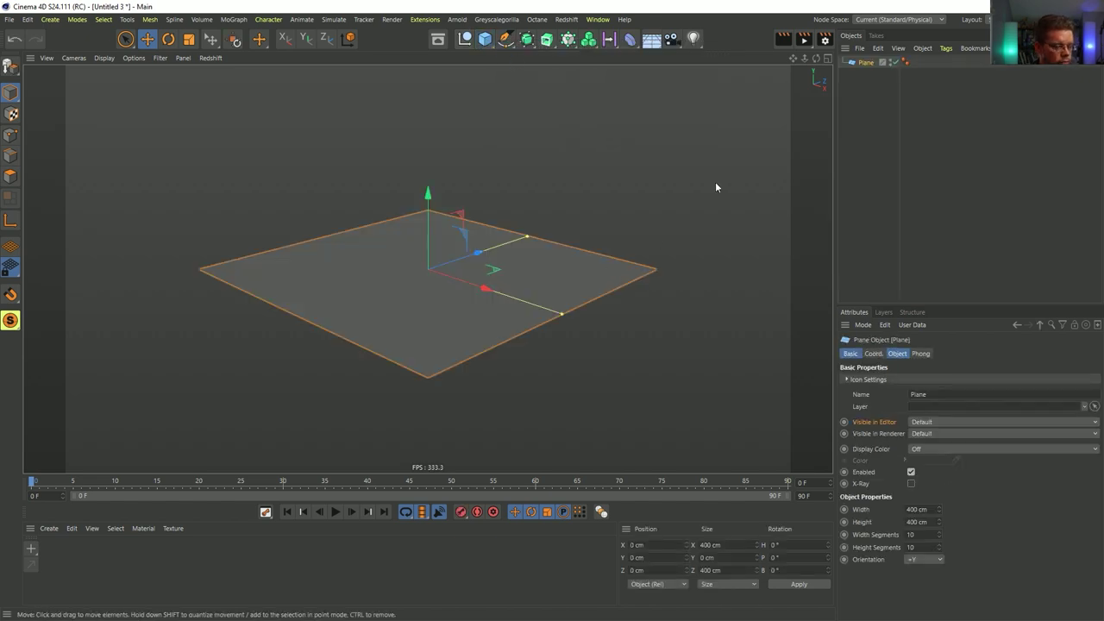
left_click_drag(563, 246, 531, 307, "alt")
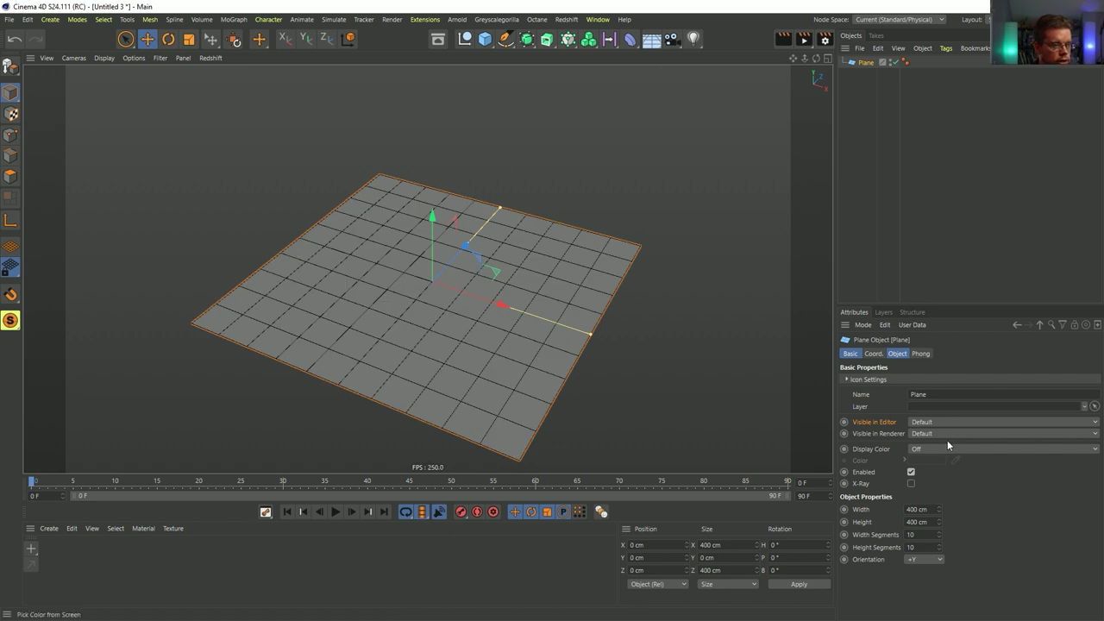
key("ctrl+z")
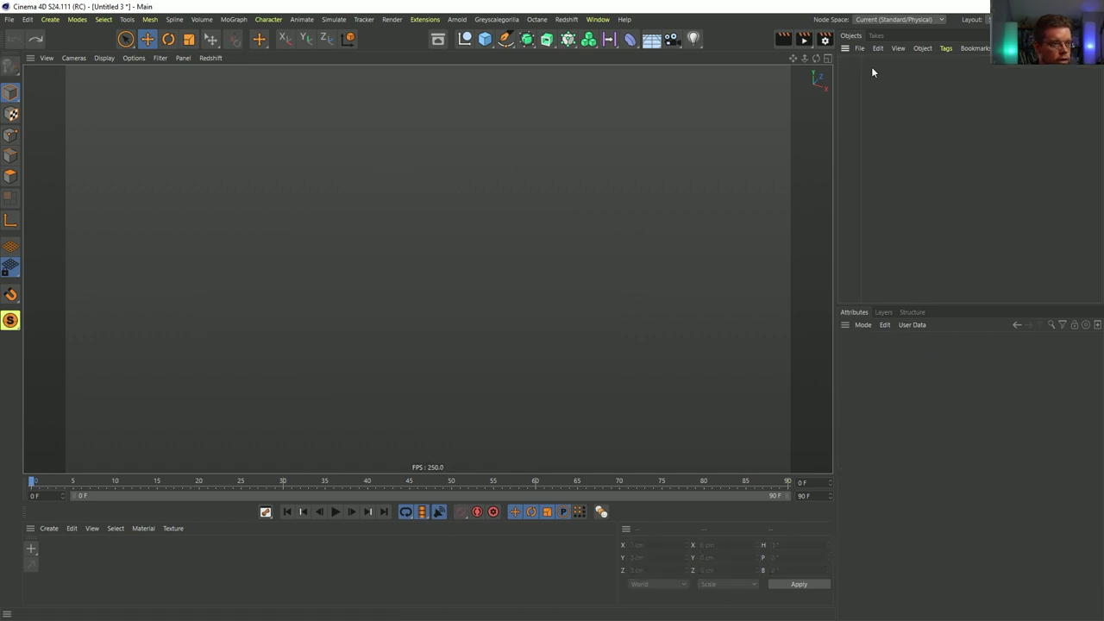
- Add a plane primitive and set its width and height segments to 50 each
left_click(484, 38)
left_click(536, 63)
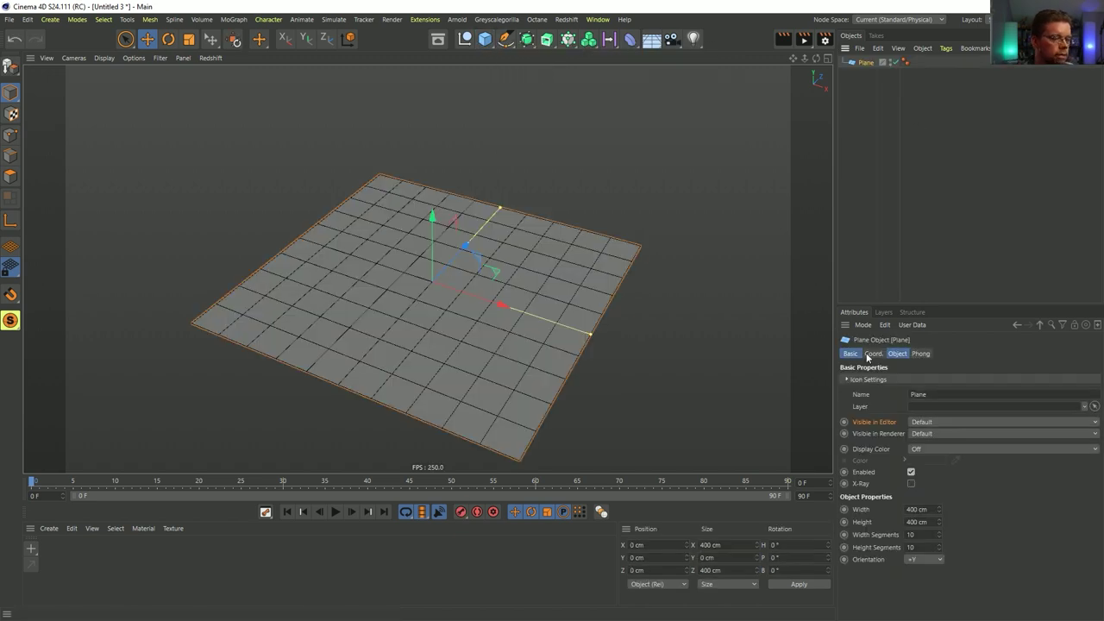
left_click(916, 534)
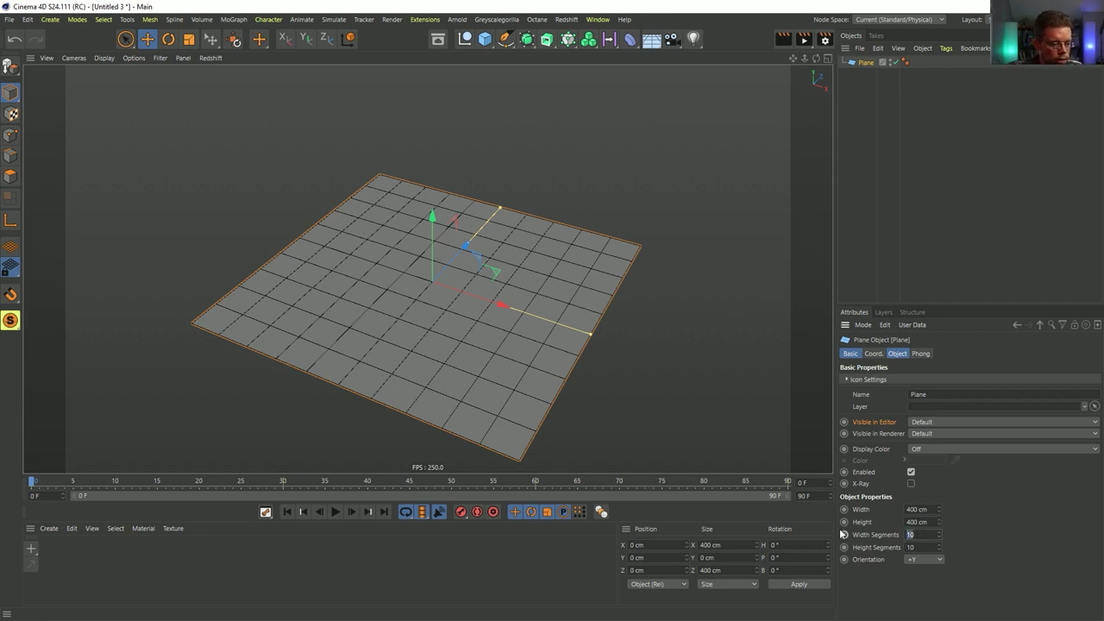
type("50")
key("Tab")
type("50")
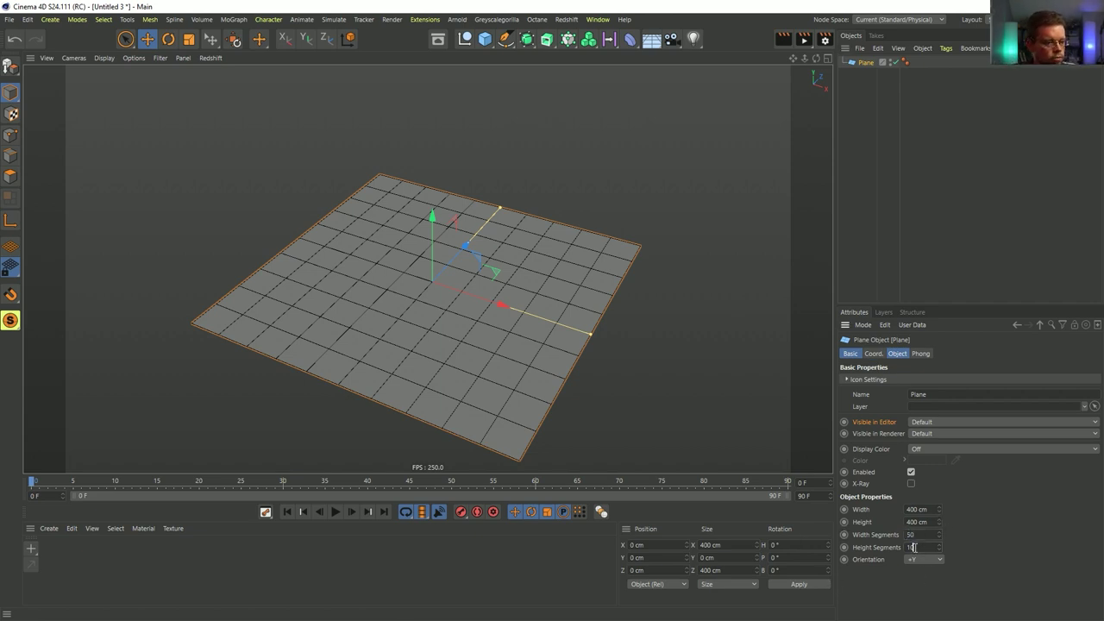
key("Return")
left_click_drag(437, 320, 463, 261, "alt")
- Make the plane editable and create a vertex map from one point near its centre with a 0% weight
key("c")
left_click(11, 134)
scroll(344, 235, "up", 5)
left_click(388, 229)
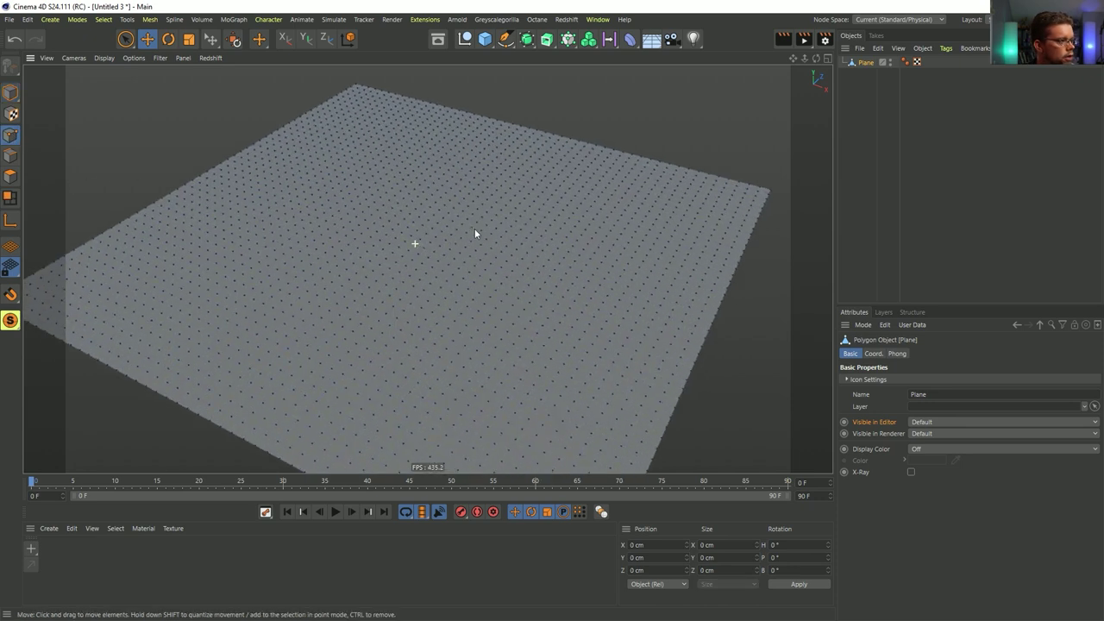
left_click(99, 20)
left_click(170, 324)
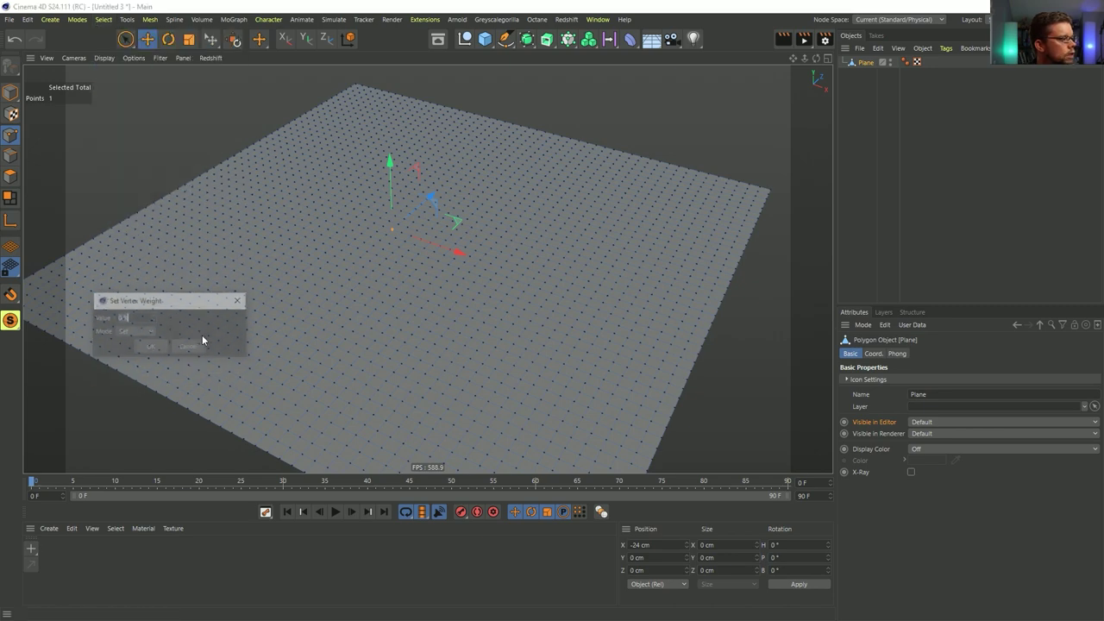
left_click(151, 345)
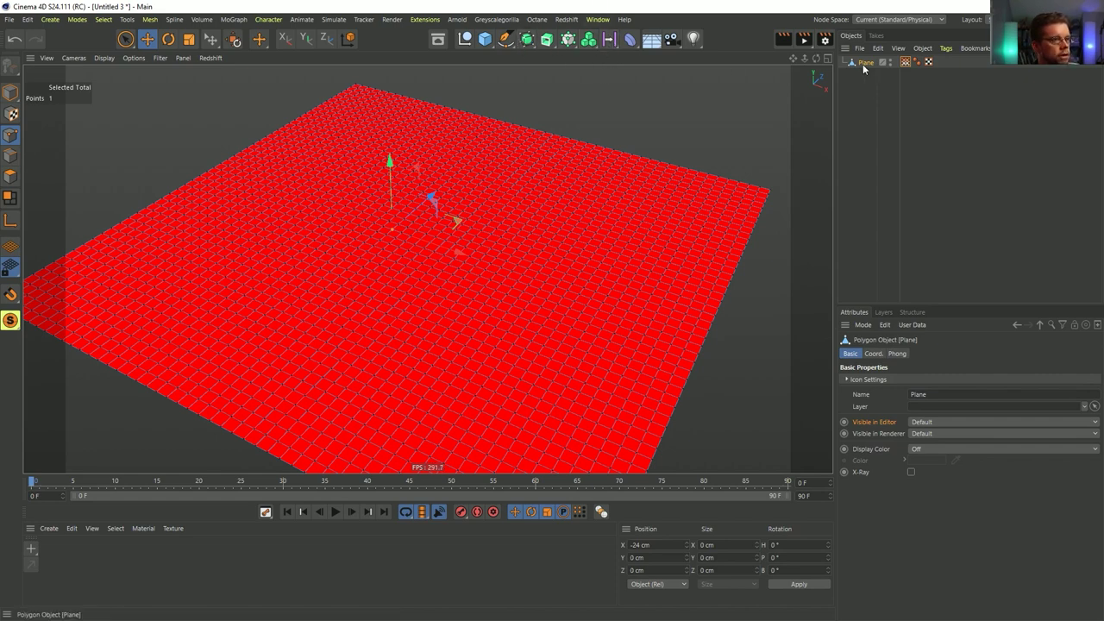
- Enable Use Fields on the plane's vertex map and delete its default Freeze layer
left_click(905, 62)
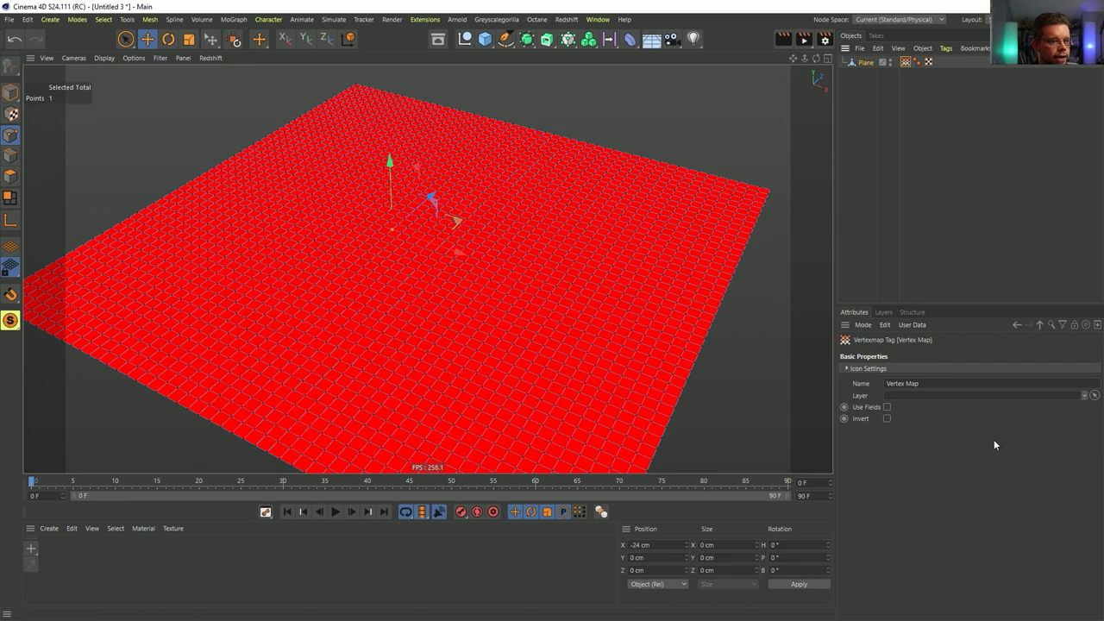
left_click(886, 406)
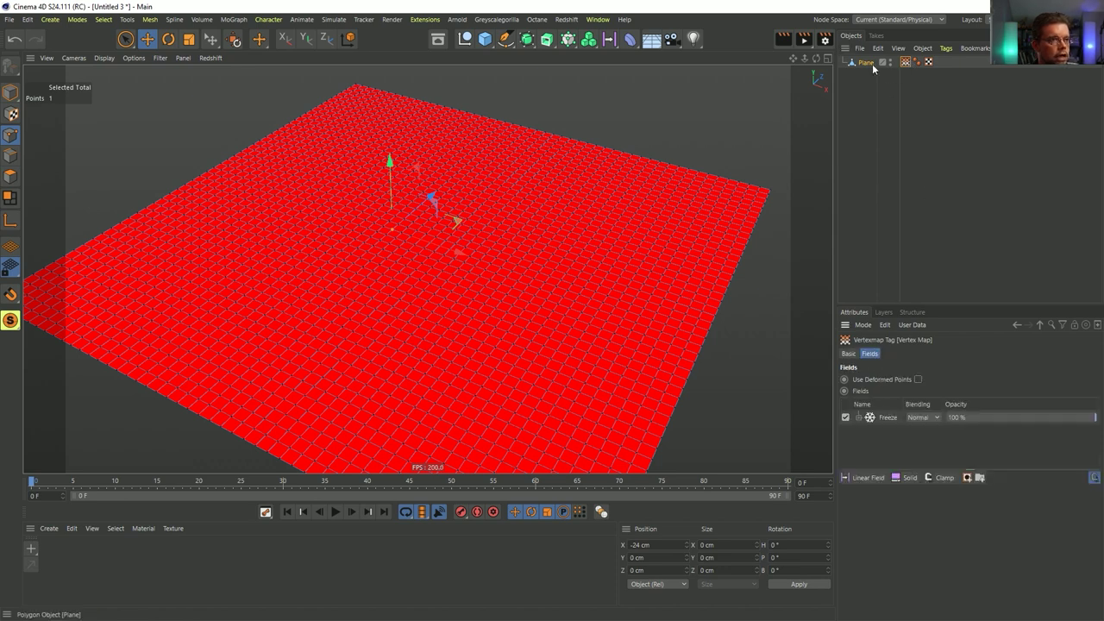
left_click(894, 417)
key("Delete")
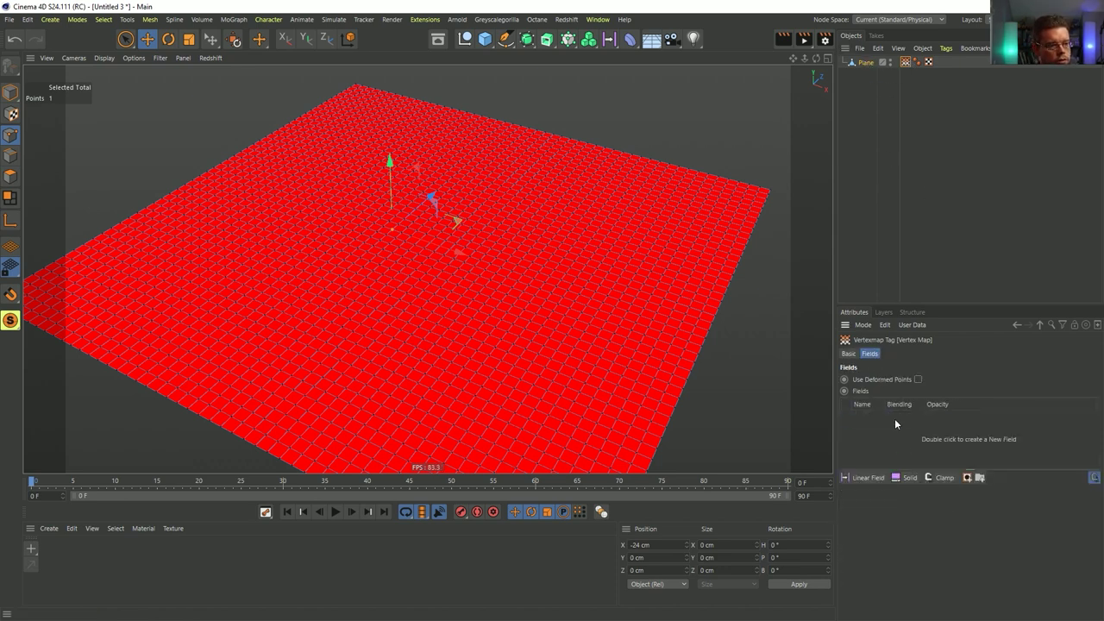
- Add a Spherical Field to the vertex map and shrink its size to 2 cm
left_click(865, 479)
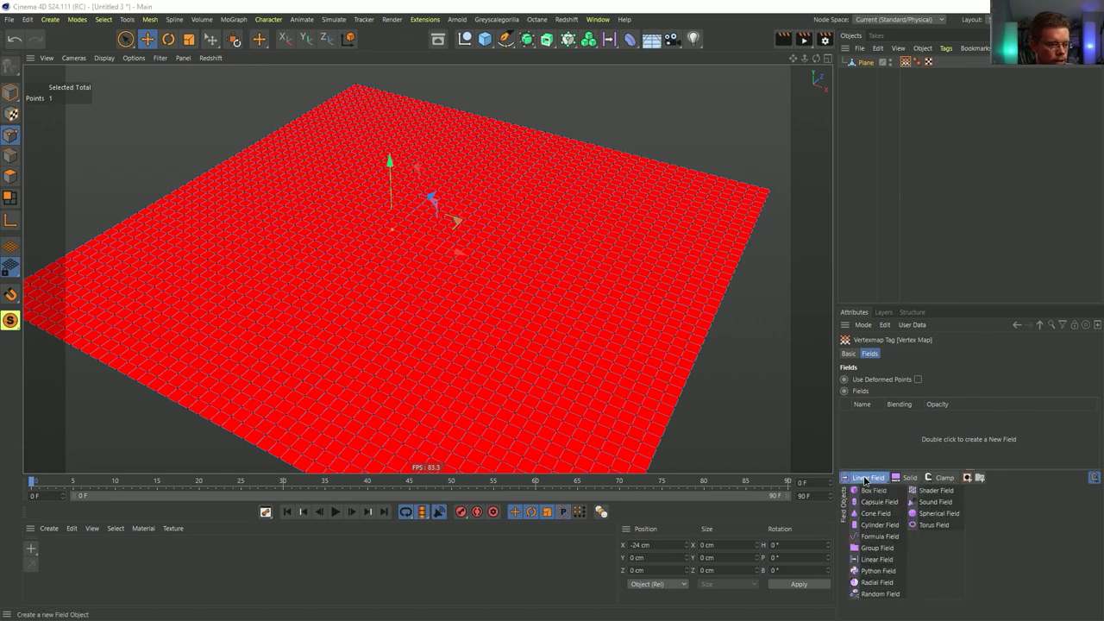
left_click(946, 513)
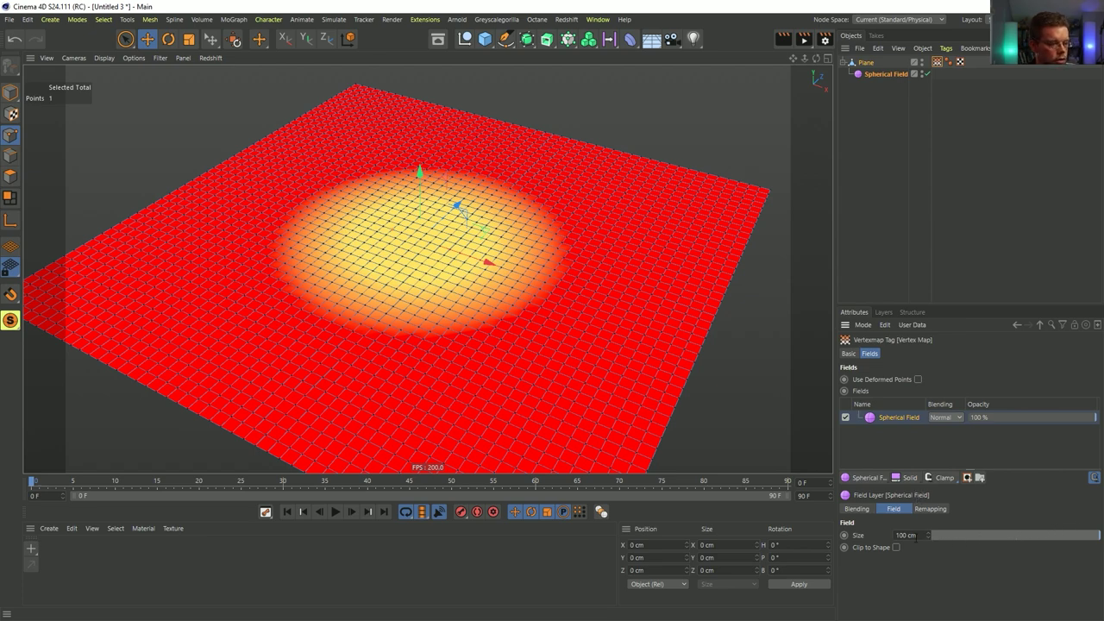
left_click_drag(970, 542, 932, 540)
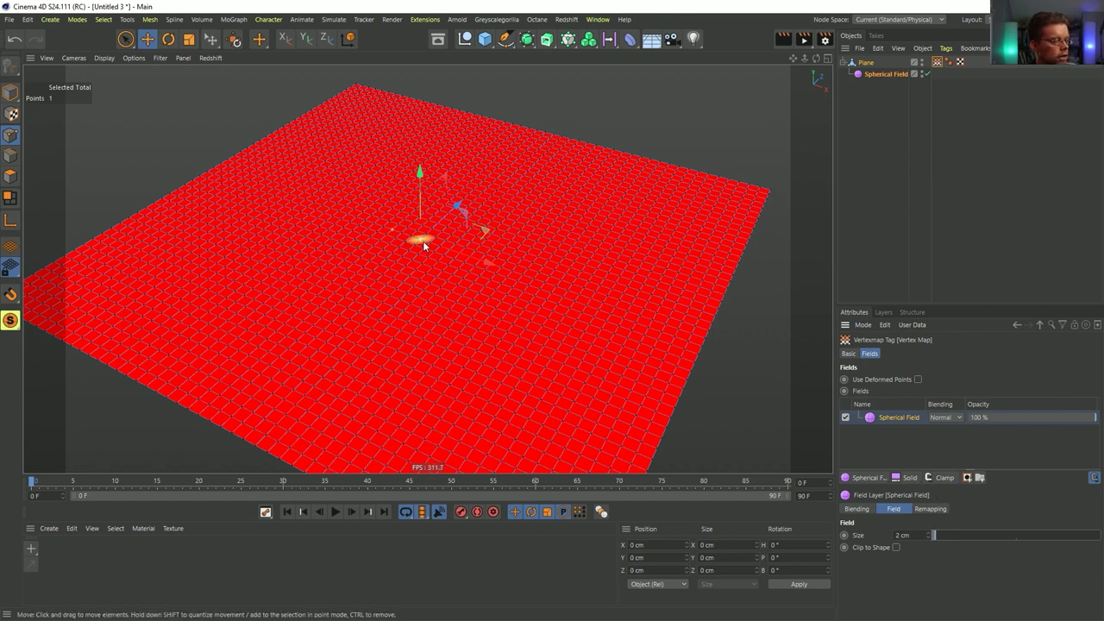
- Add a Freeze layer above the Spherical Field in the vertex map's field list
left_click(950, 479)
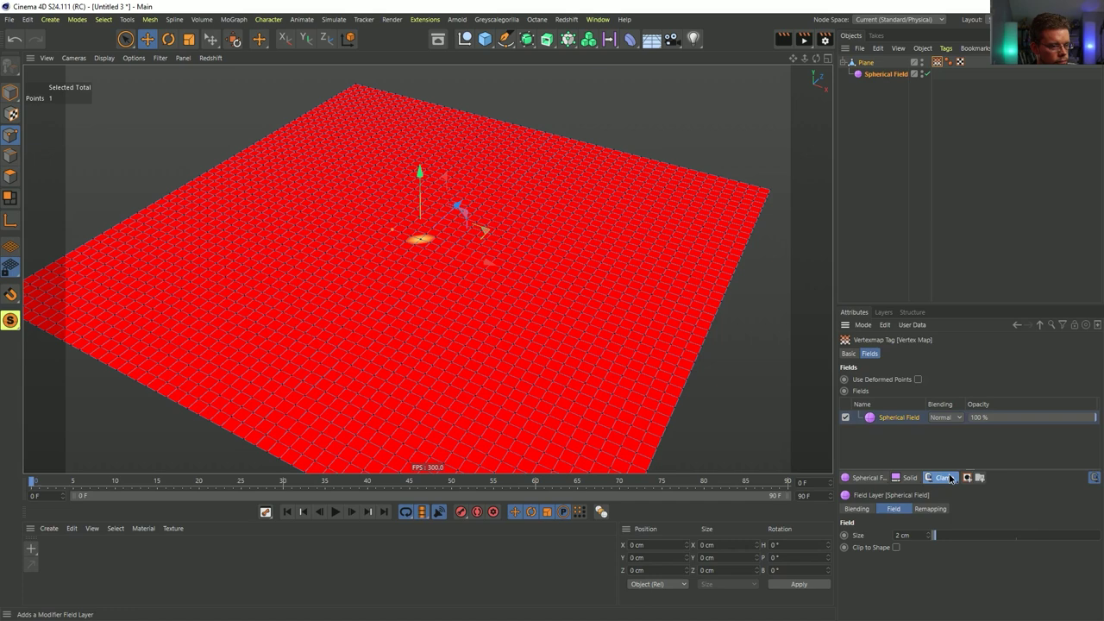
left_click(957, 573)
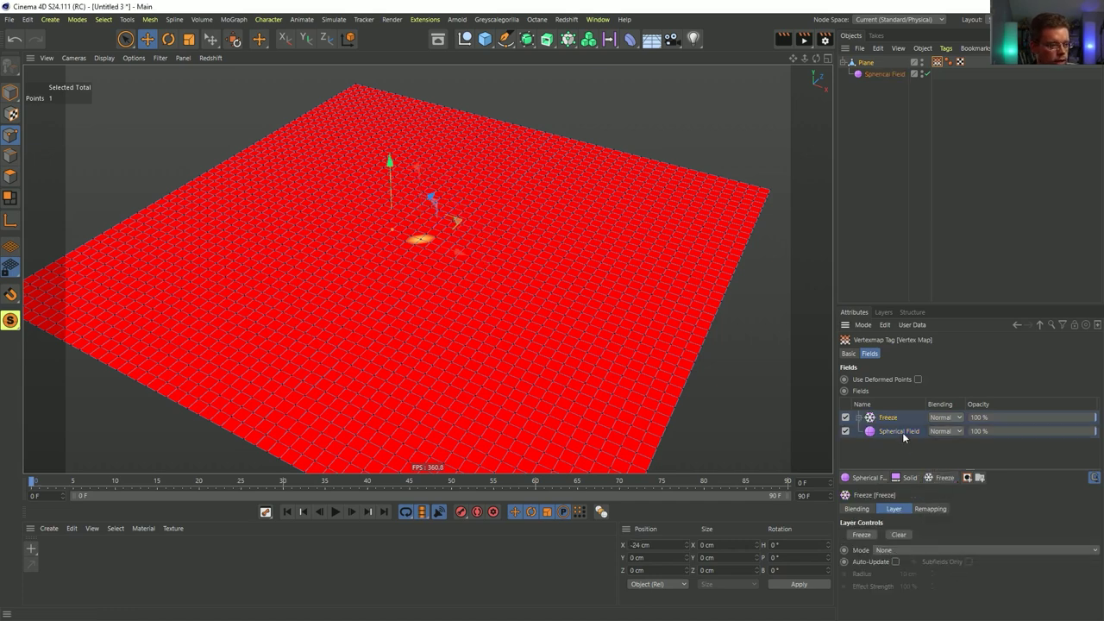
- Set the vertex map's Freeze layer mode to Grow and play the animation briefly to test the spread
left_click(903, 550)
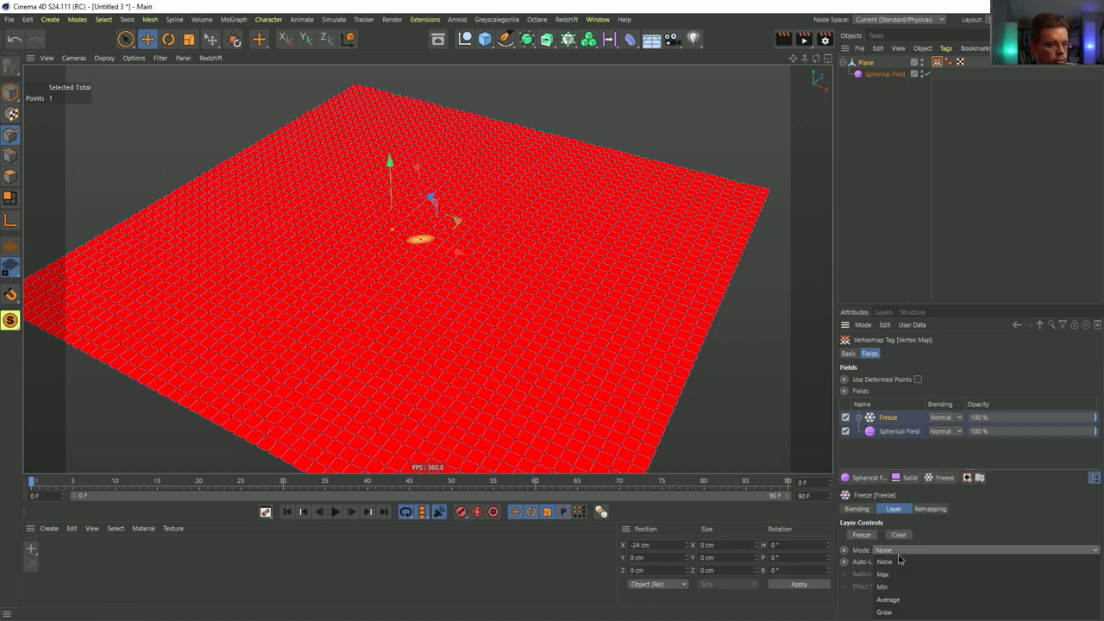
left_click(884, 612)
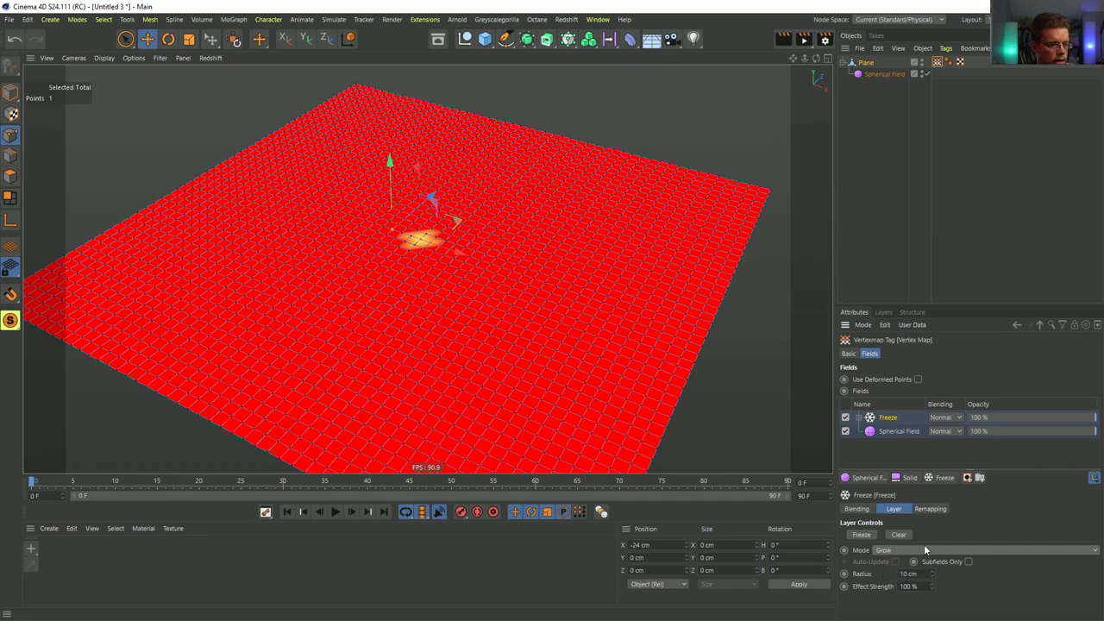
left_click(343, 510)
left_click(343, 510)
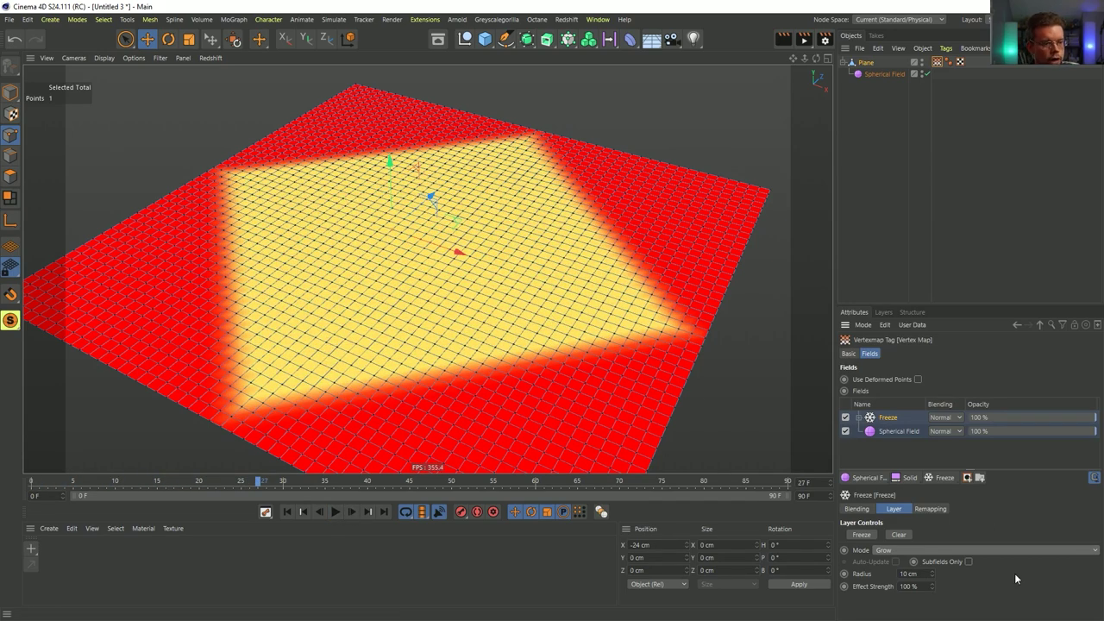
- Set the Freeze layer's Radius to 20 cm and replay the animation from the first frame
left_click_drag(920, 573, 849, 581)
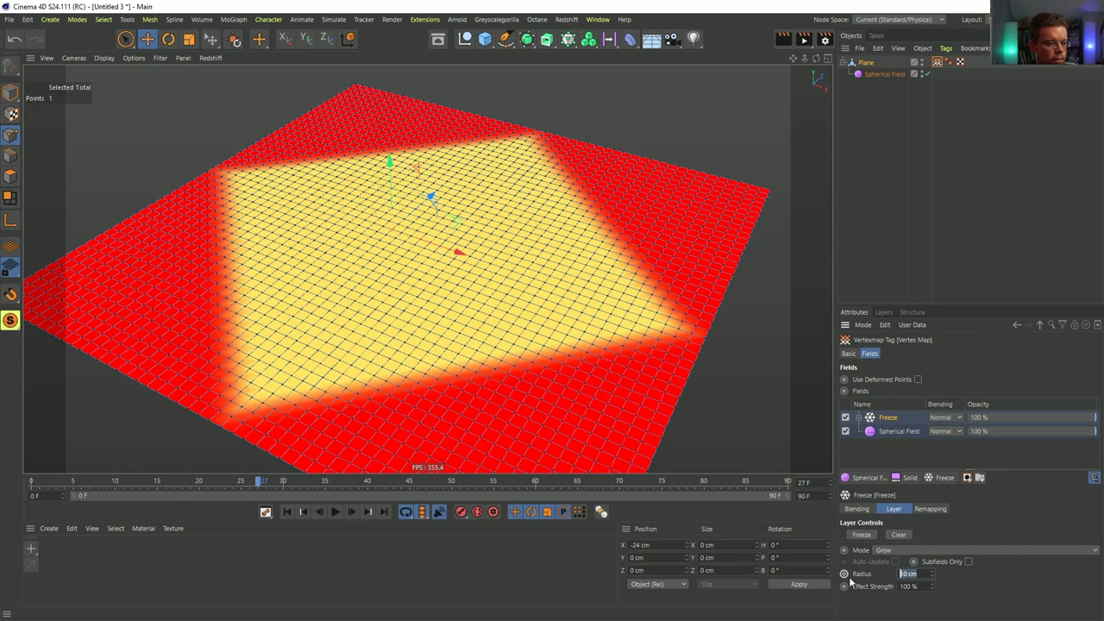
key("BackSpace")
key("Return")
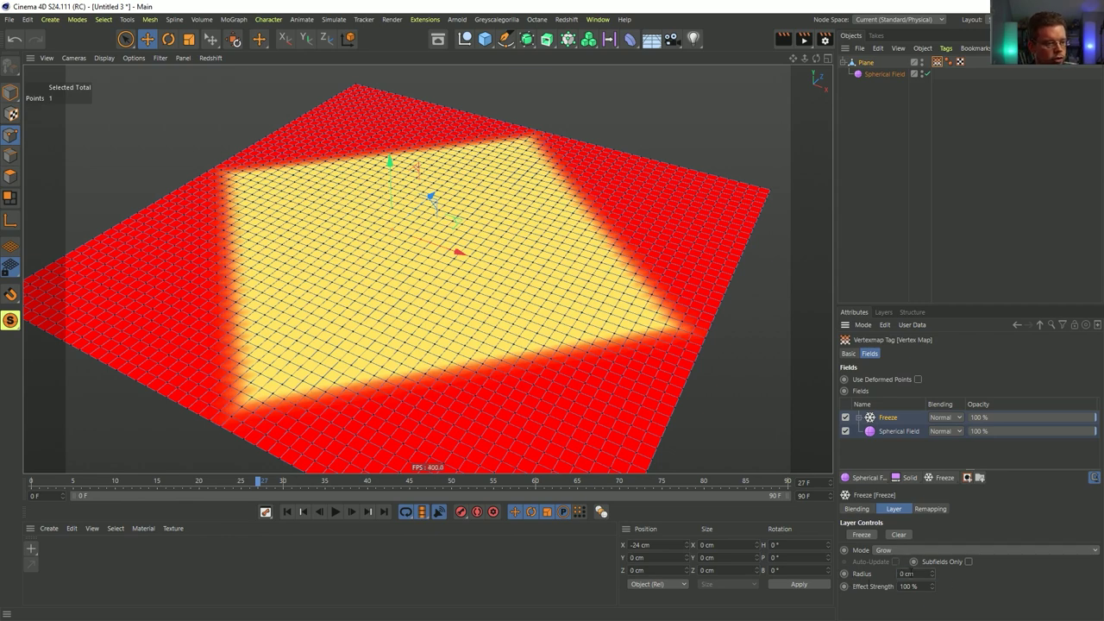
type("20")
key("Return")
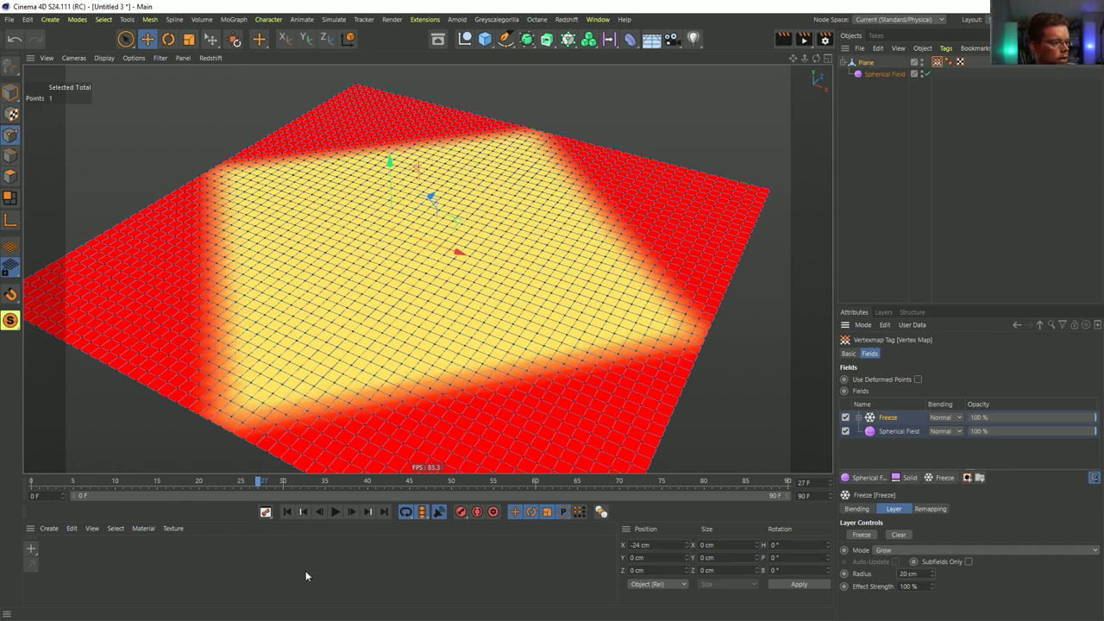
left_click(288, 512)
left_click(334, 511)
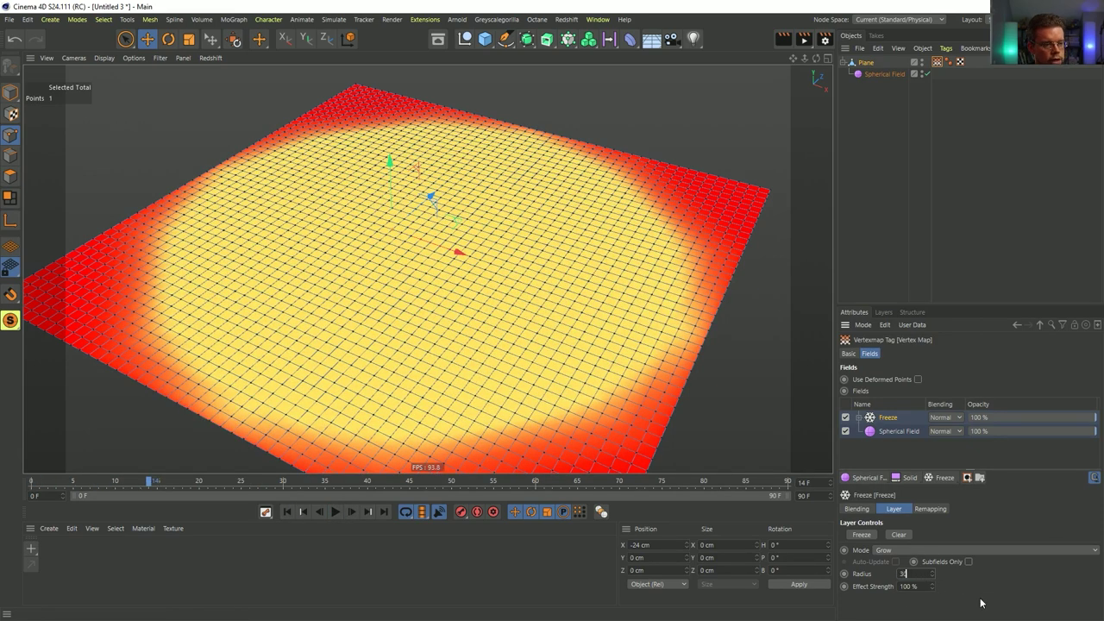
- Set the Freeze layer's Radius to 30 cm and replay the animation from the first frame
type("30")
key("Return")
left_click(303, 513)
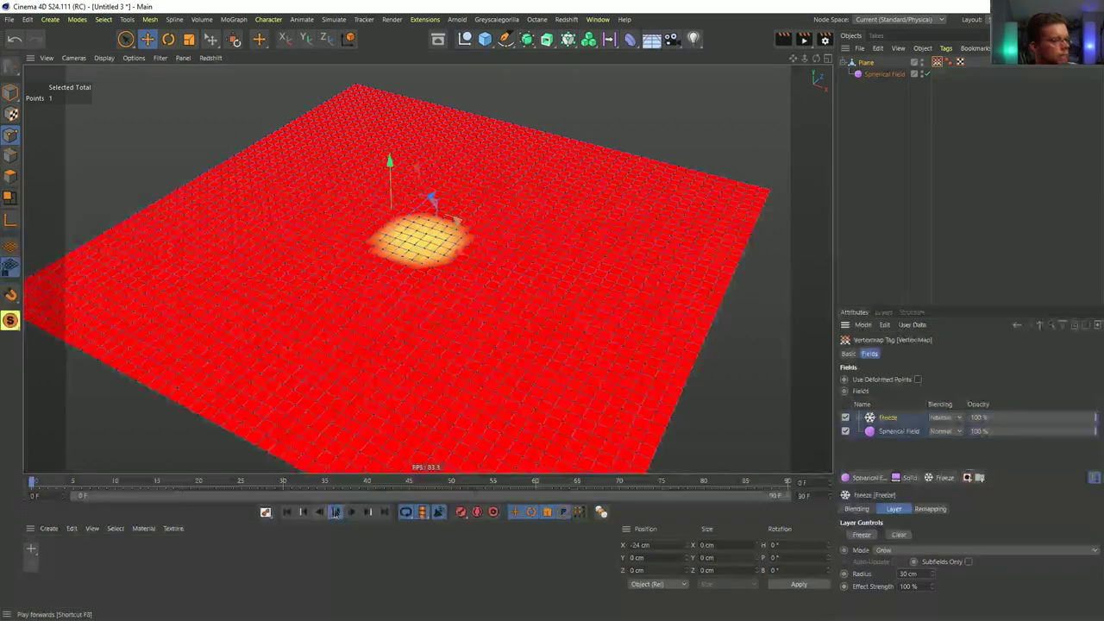
left_click(334, 511)
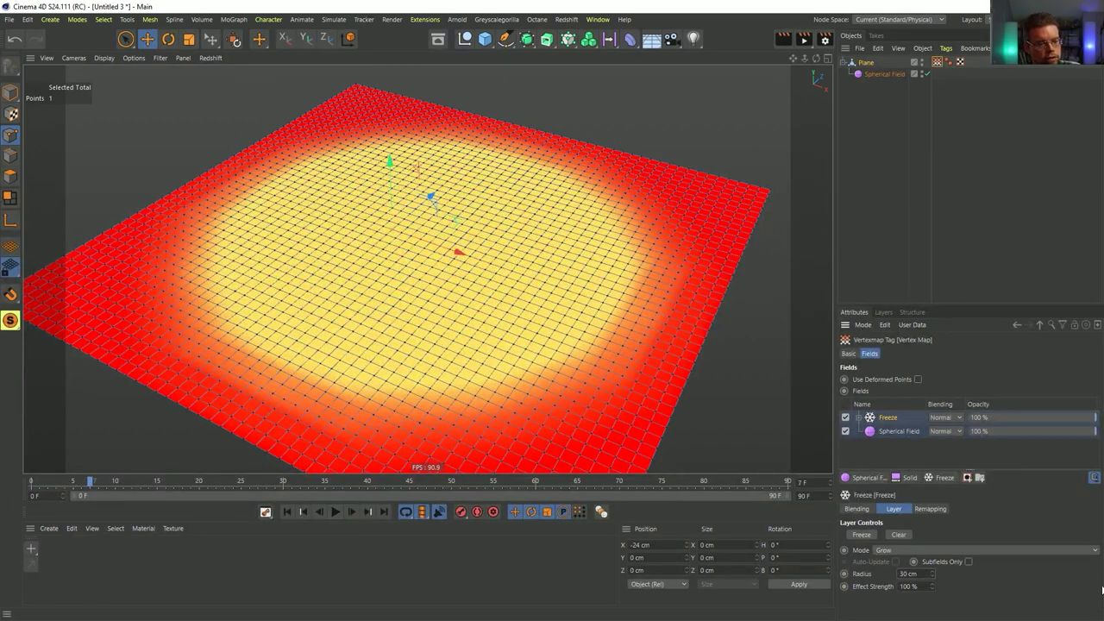
- Set the Freeze layer's Effect Strength to 10 % and replay the growth from the first frame
key("BackSpace")
type("1")
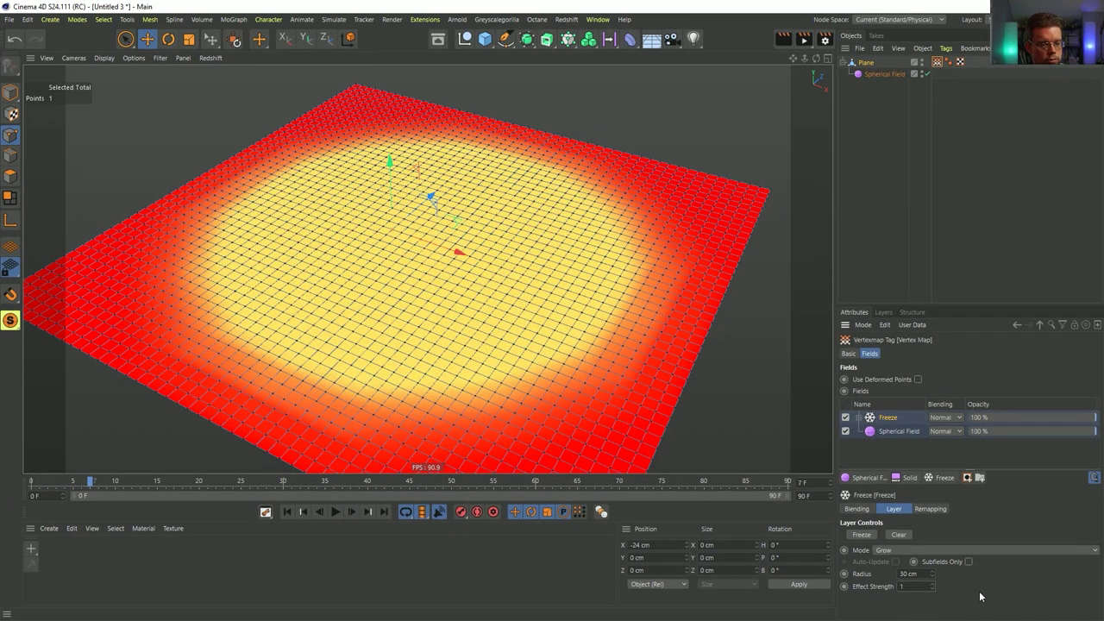
type("0")
key("Return")
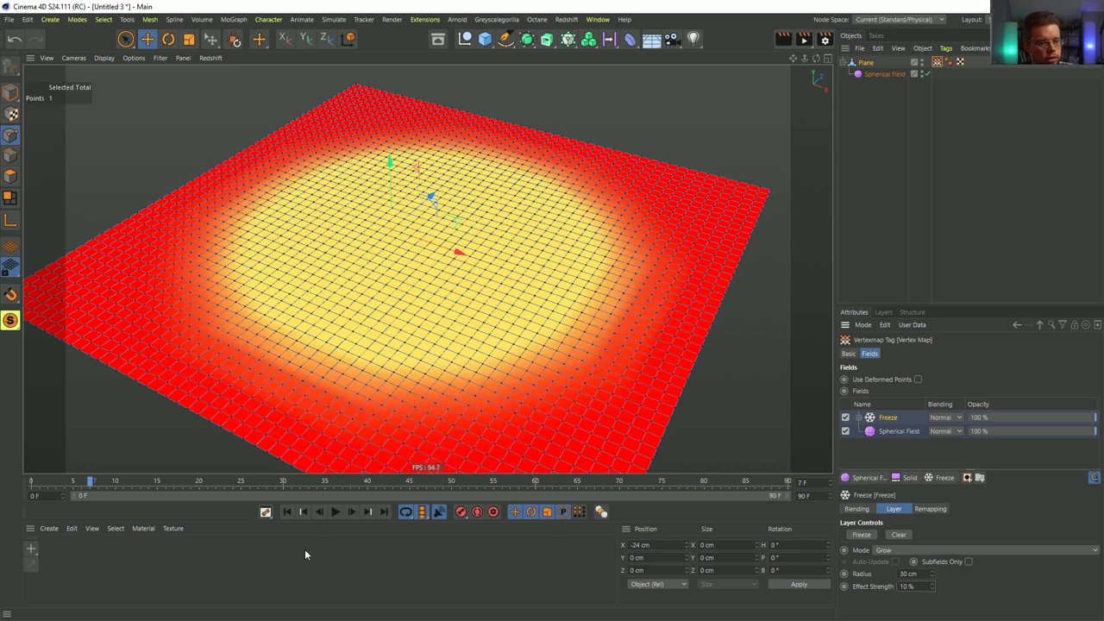
left_click(293, 513)
left_click(338, 512)
left_click(335, 512)
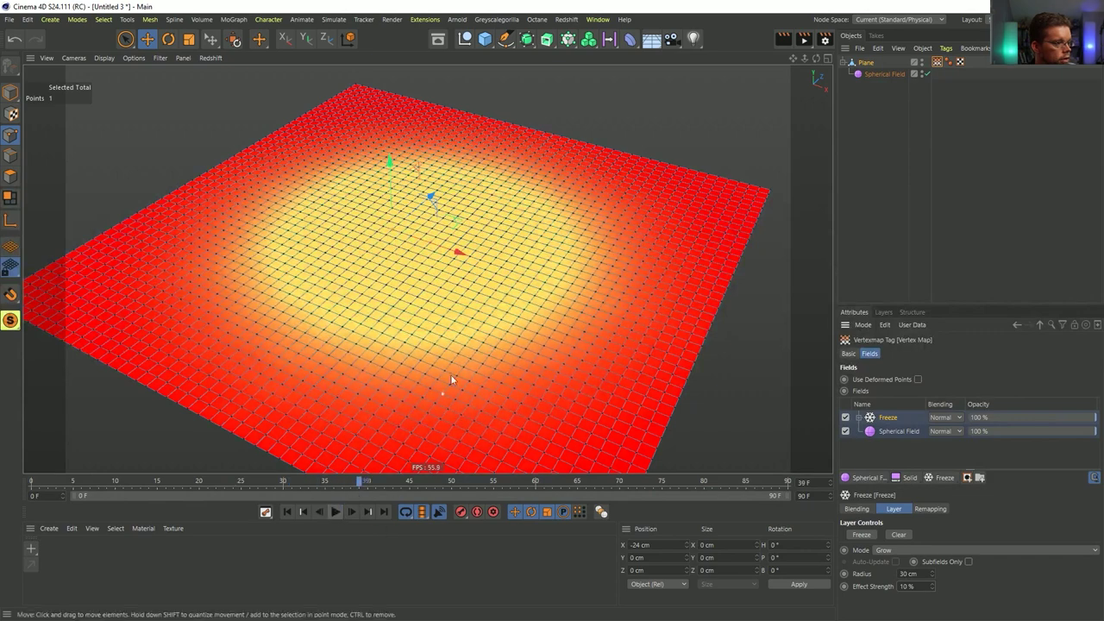
- Test the Freeze layer's Effect Strength at 1 % during playback and settle on 3 %
left_click_drag(918, 588, 850, 593)
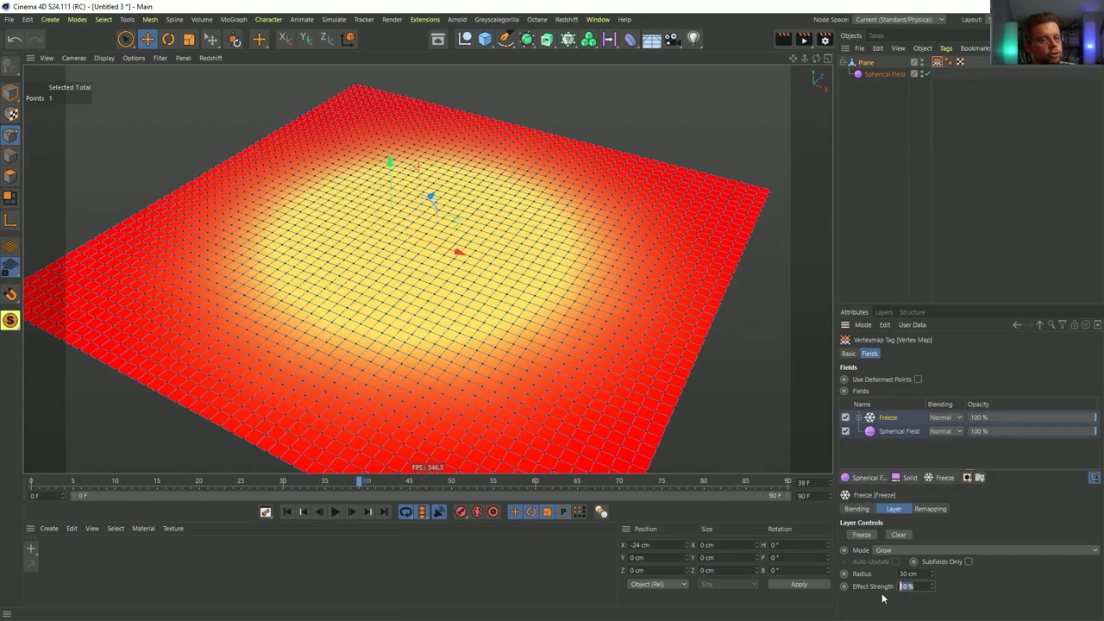
type("1")
key("Return")
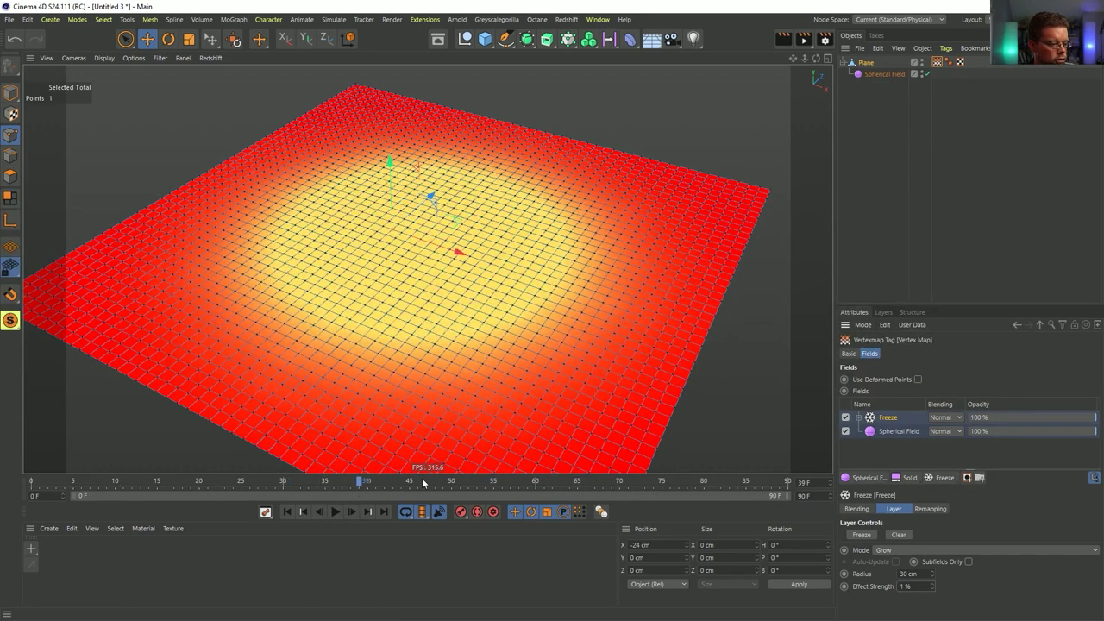
left_click(288, 512)
left_click(335, 511)
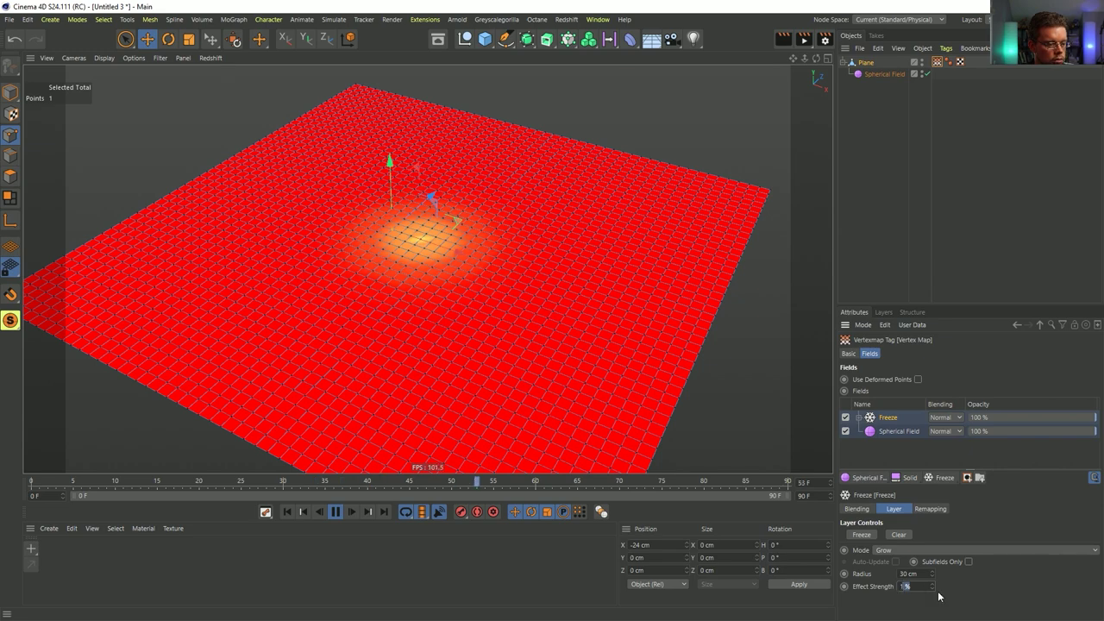
type("3")
key("Return")
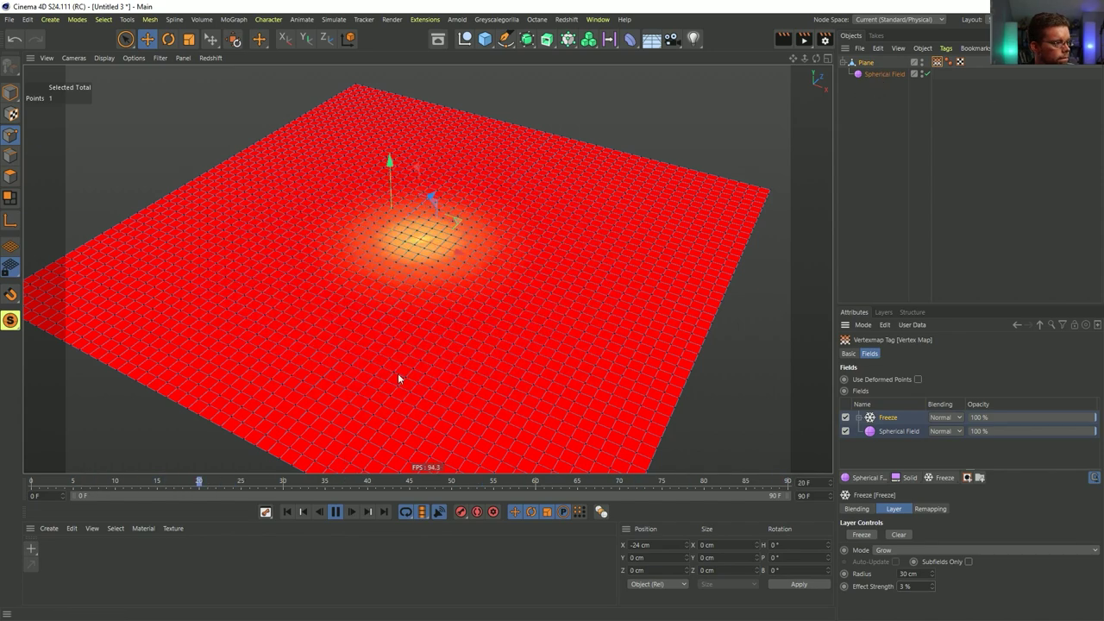
- Set the Spherical Field's size to 5 cm while the animation plays
left_click(884, 73)
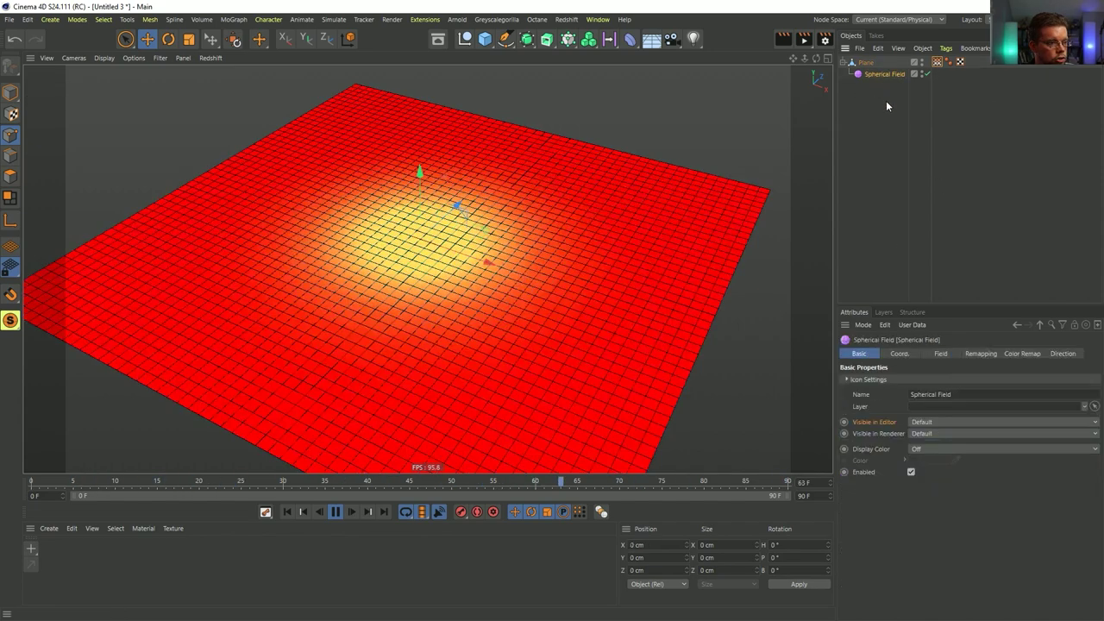
left_click(940, 354)
double_click(903, 395)
type("5")
key("Return")
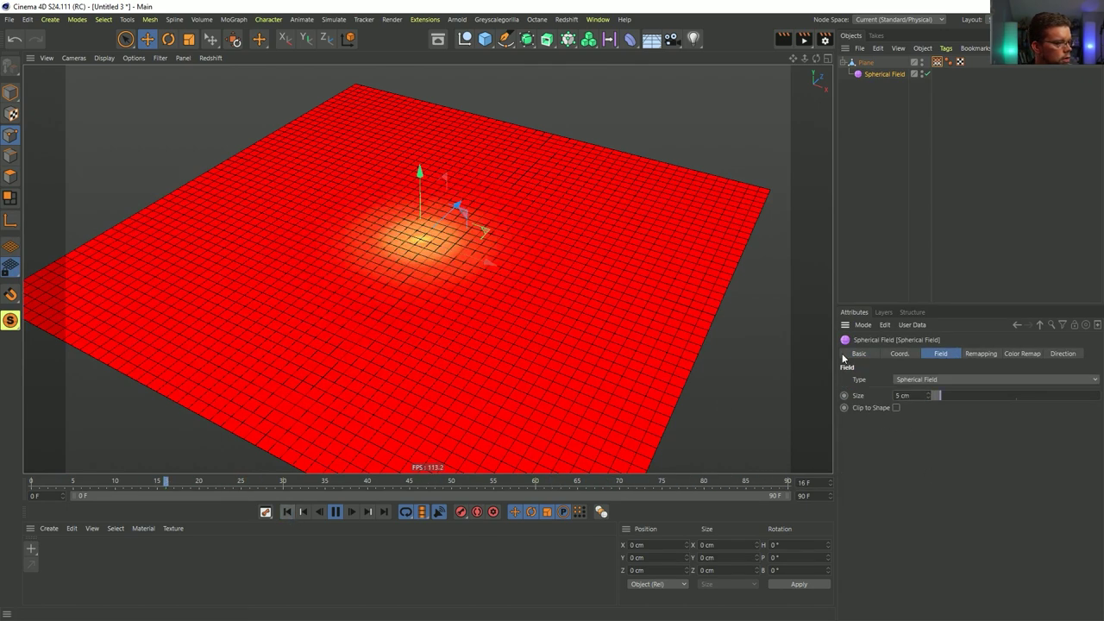
- Set the Spherical Field's size to 15 cm and restart the animation from the first frame
double_click(903, 396)
type("15")
key("Return")
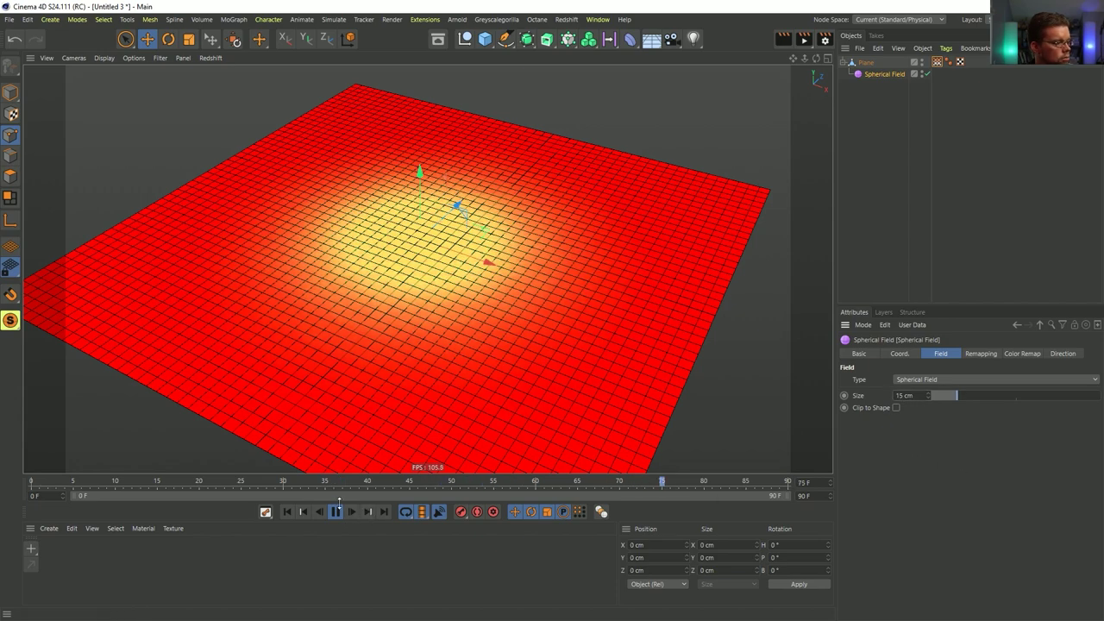
left_click(287, 512)
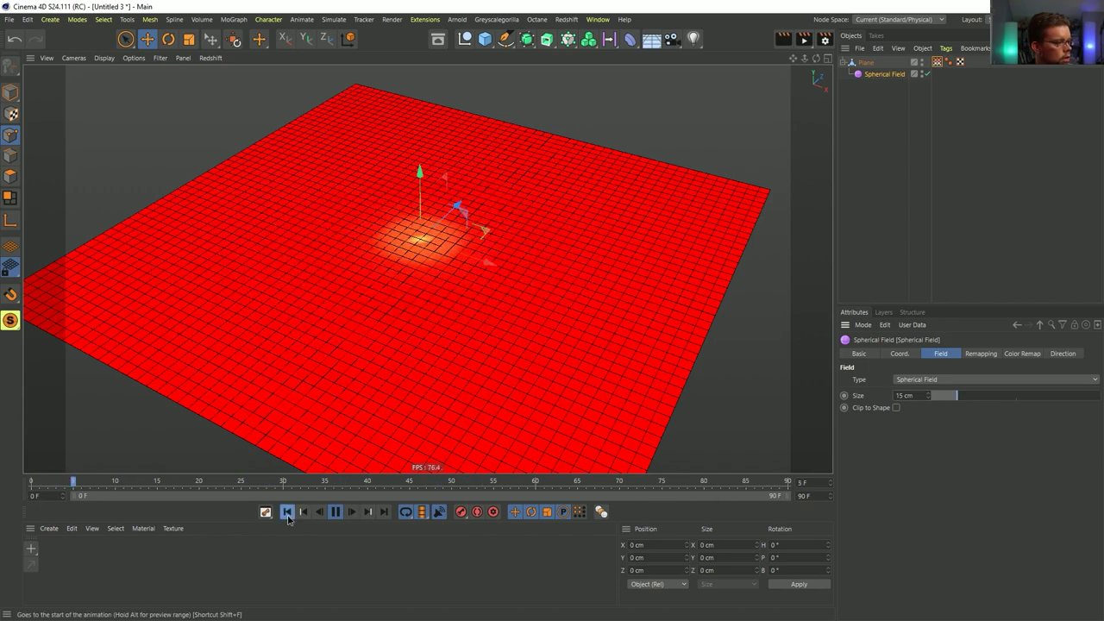
- Stop playback, return to the first frame, and clear the Freeze layer's stored values in the vertex map tag
left_click(936, 62)
left_click(335, 512)
left_click(287, 512)
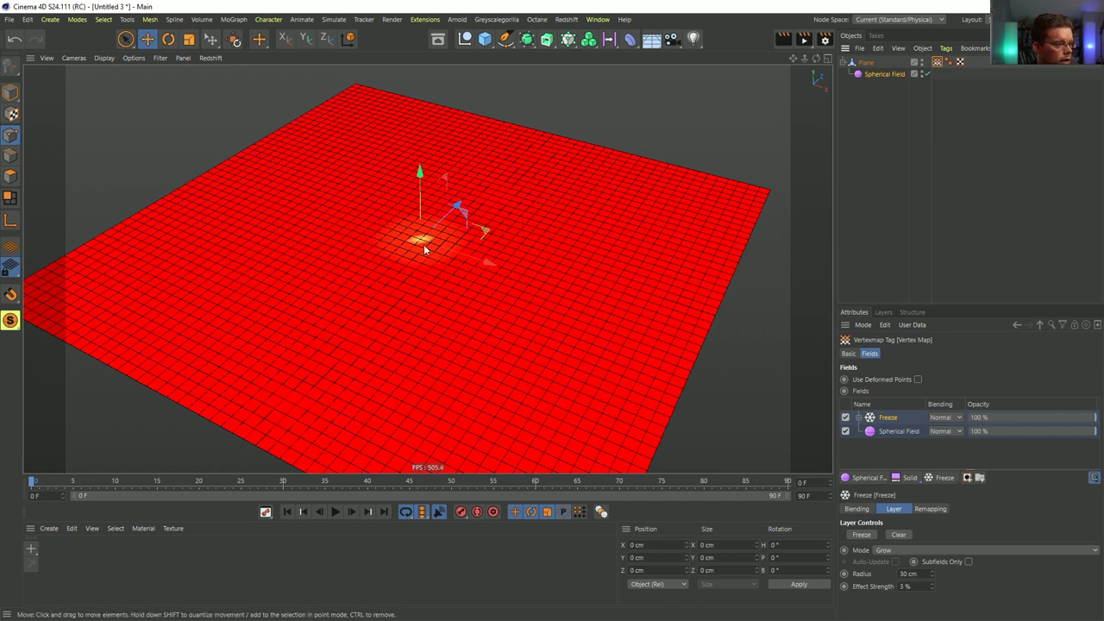
left_click(906, 535)
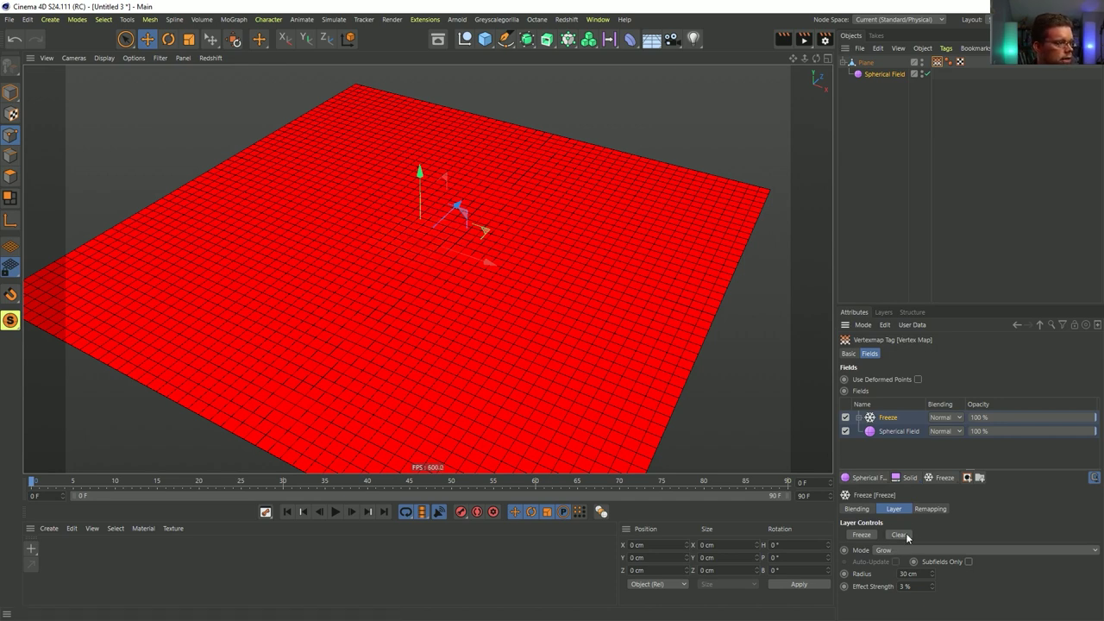
- Set the Freeze layer's blending mode to Add in the vertex map's fields list
left_click(882, 74)
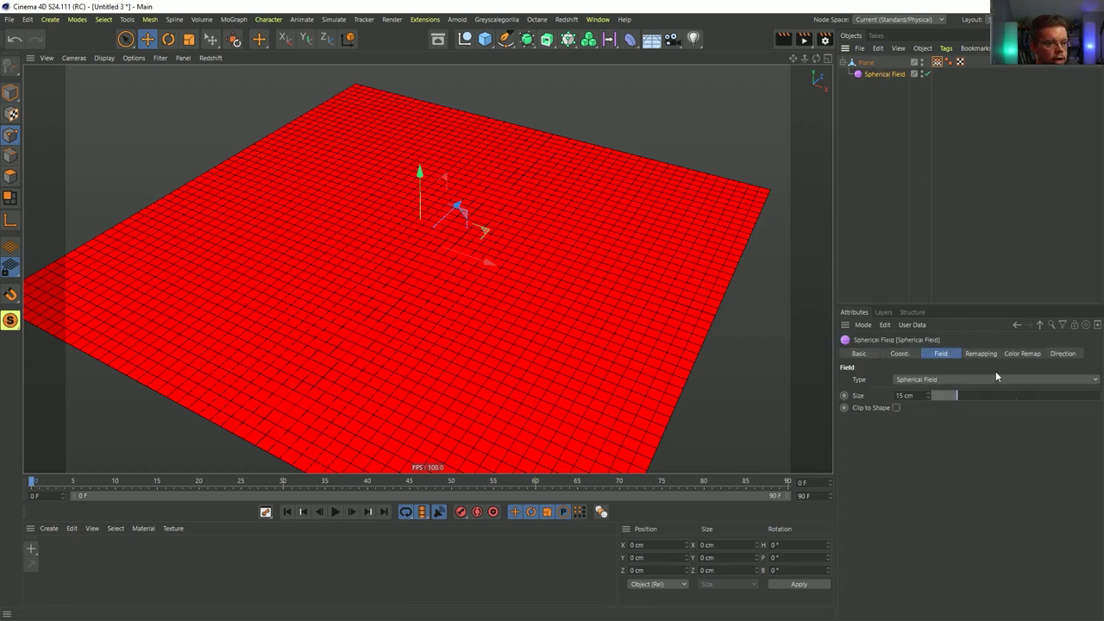
left_click_drag(953, 396, 958, 396)
left_click(936, 63)
left_click(941, 419)
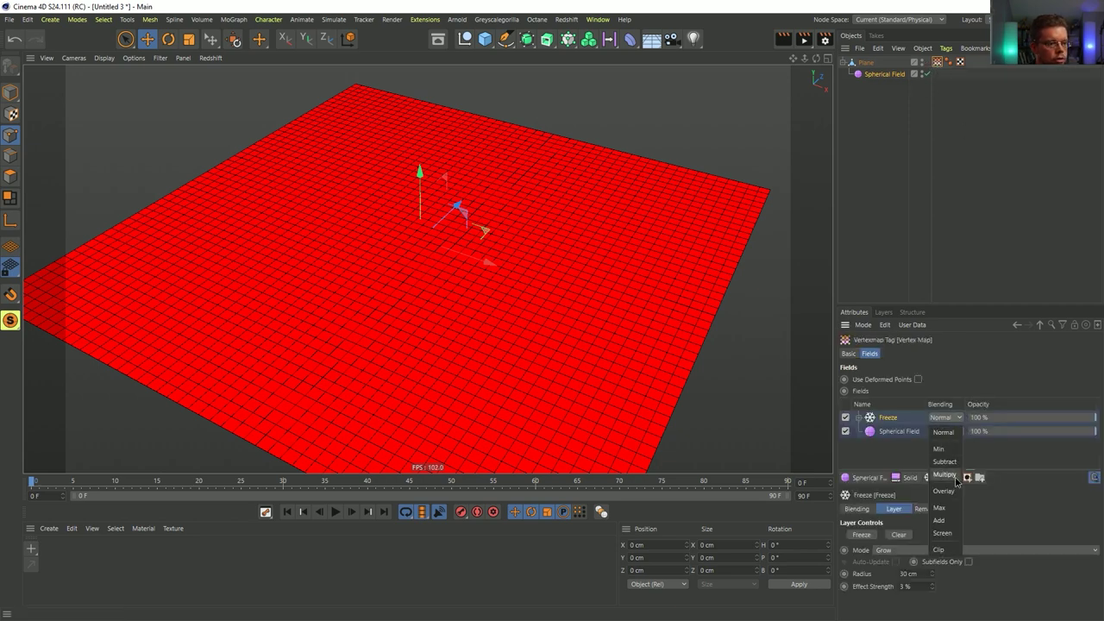
left_click(935, 520)
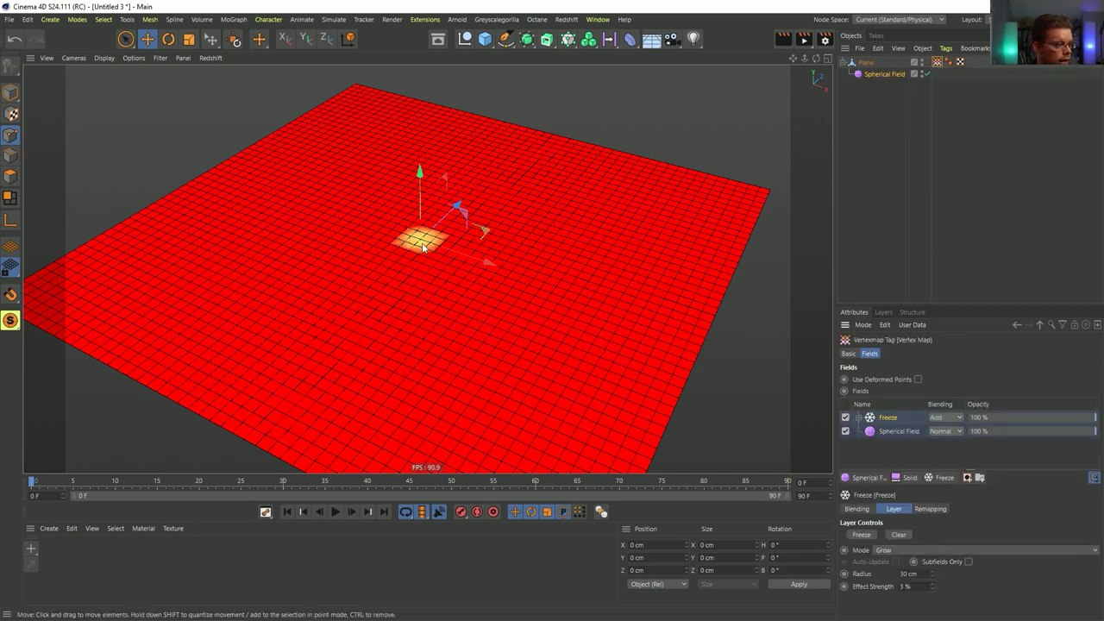
- Set the Spherical Field's remapping Inner Offset to 0 % and play the animation to check the softer falloff
left_click(871, 74)
left_click(981, 353)
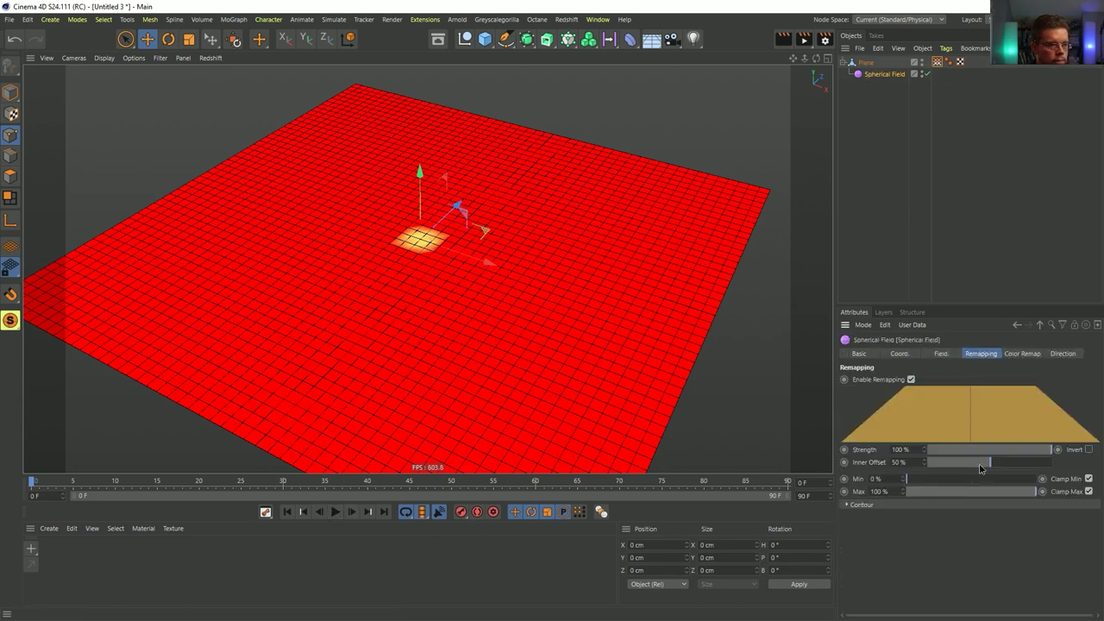
left_click_drag(980, 464, 753, 484)
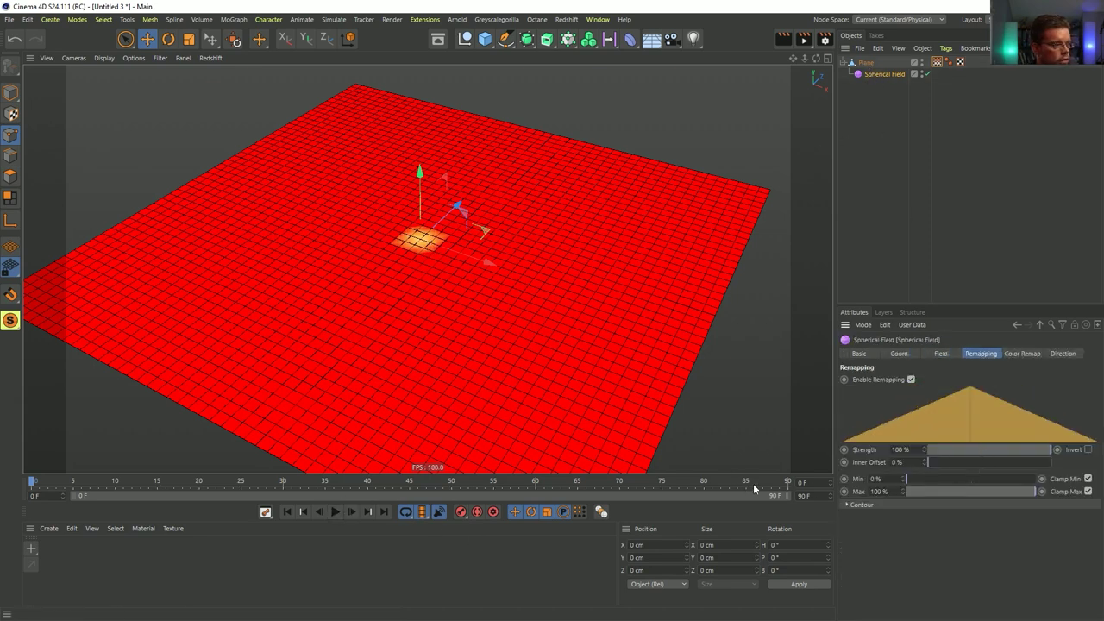
left_click(336, 512)
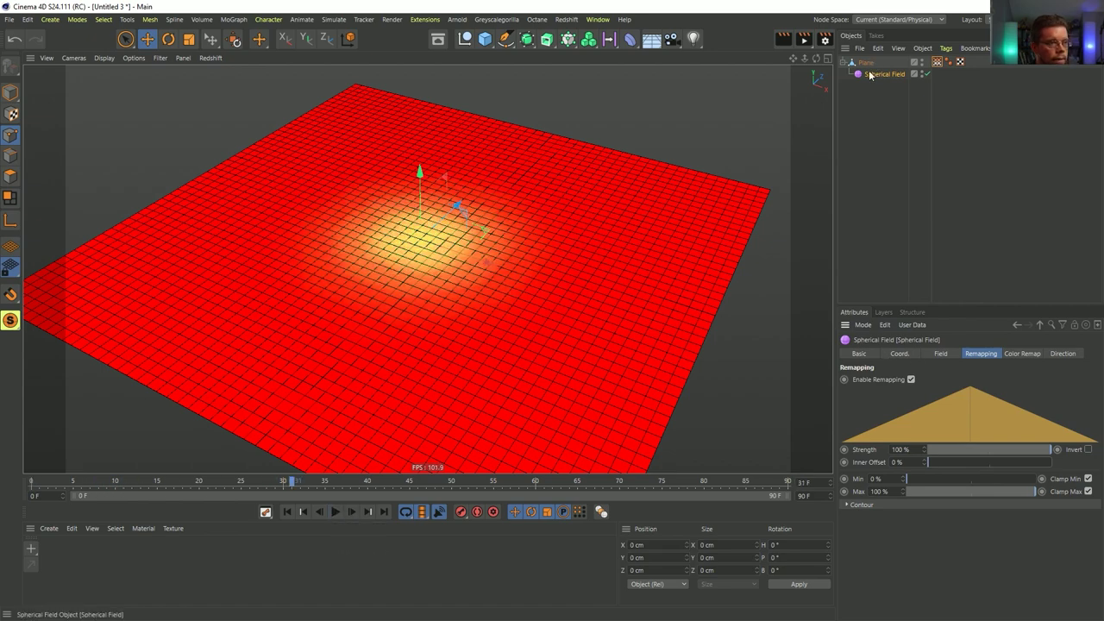
- Switch to model mode, enlarge the Spherical Field to about 34.5 cm, replay the growth, and return to the first frame
left_click(11, 94)
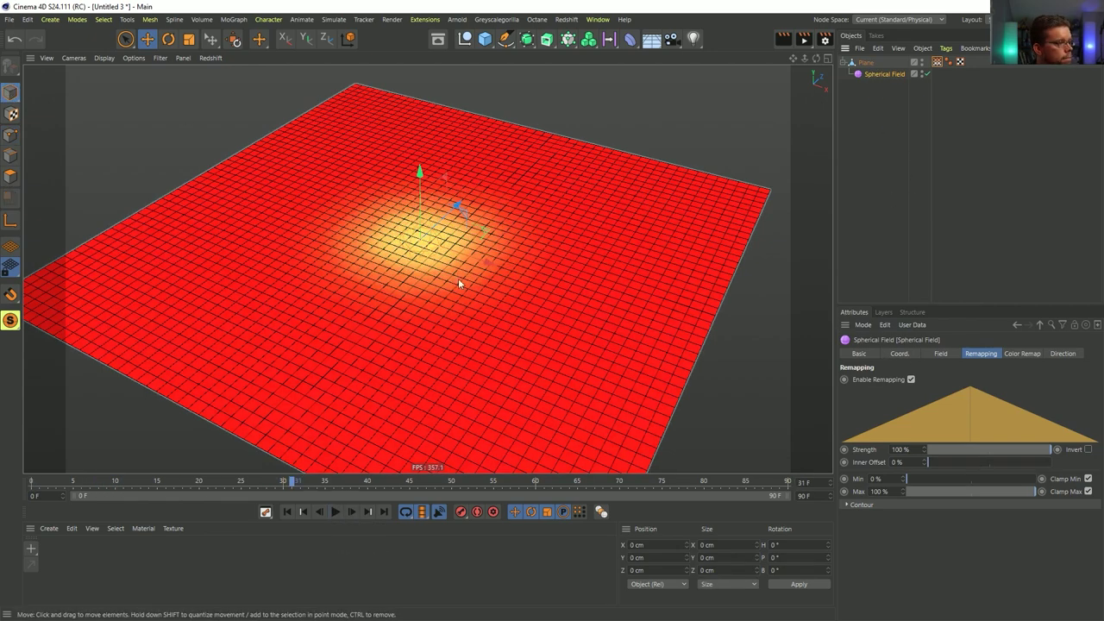
left_click(288, 511)
left_click(337, 512)
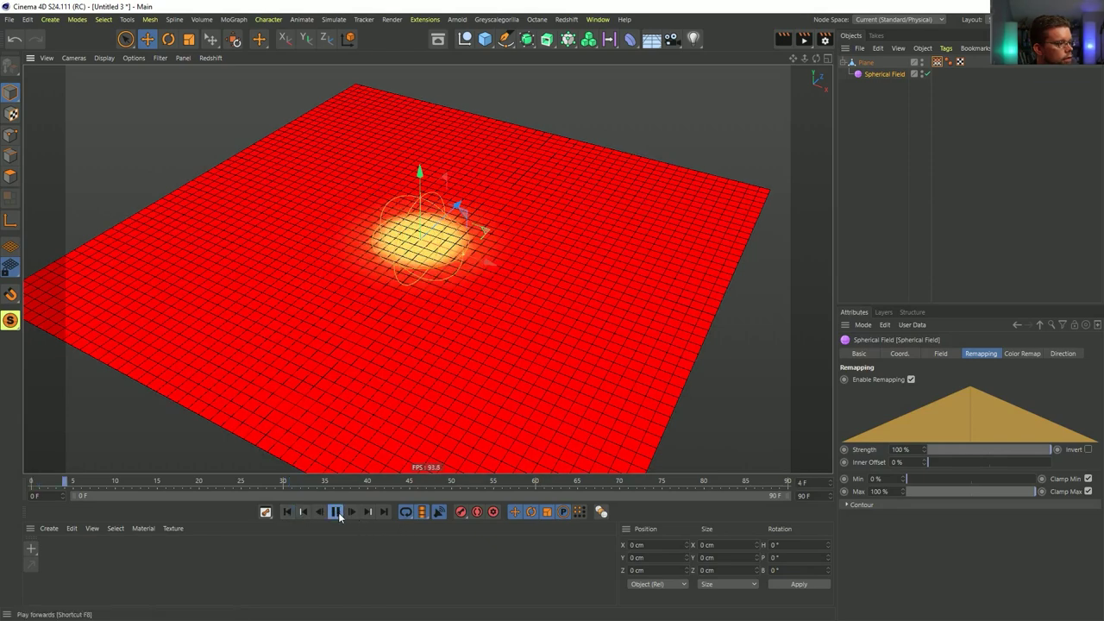
left_click(336, 511)
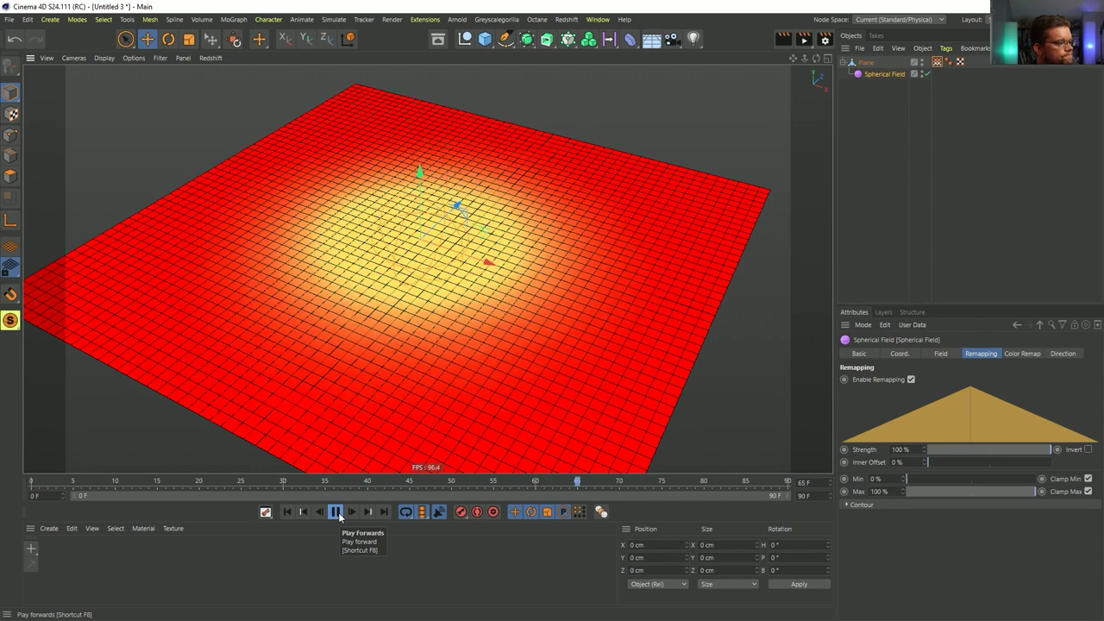
left_click(287, 512)
left_click(335, 511)
left_click(336, 511)
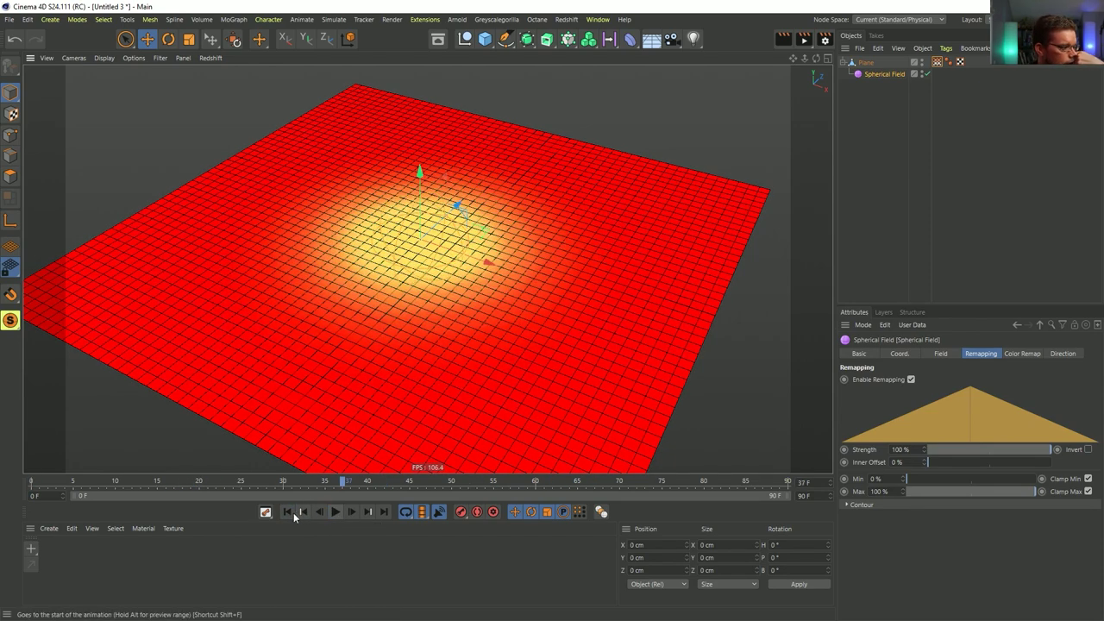
left_click(287, 512)
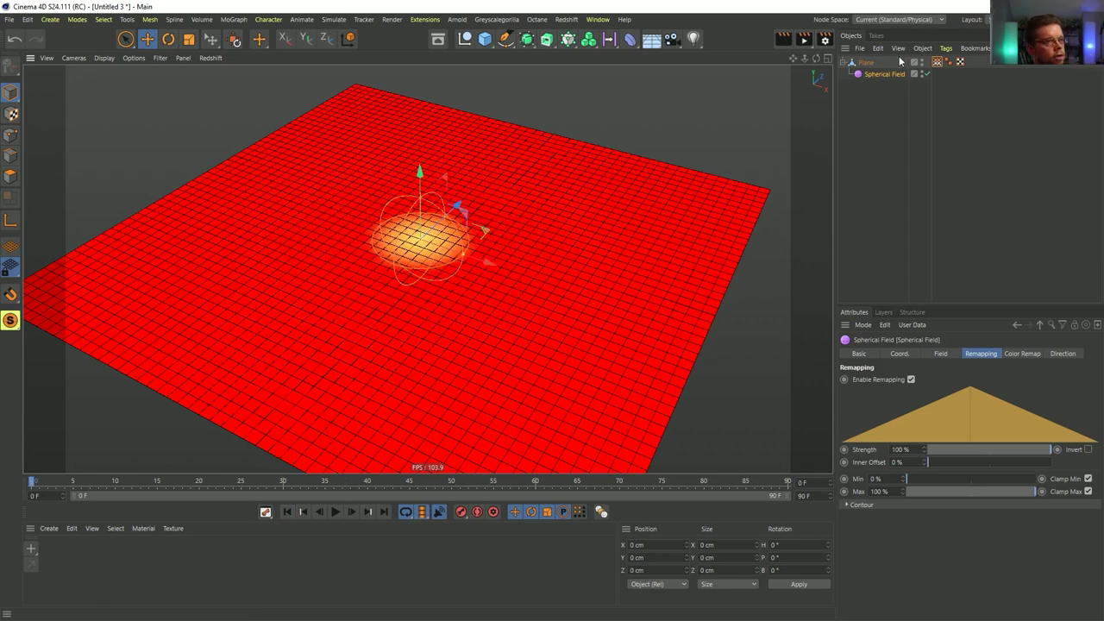
- Keyframe the Spherical Field's Y position from about 34.2 cm at frame 0 to 0 cm at frame 20
left_click(941, 353)
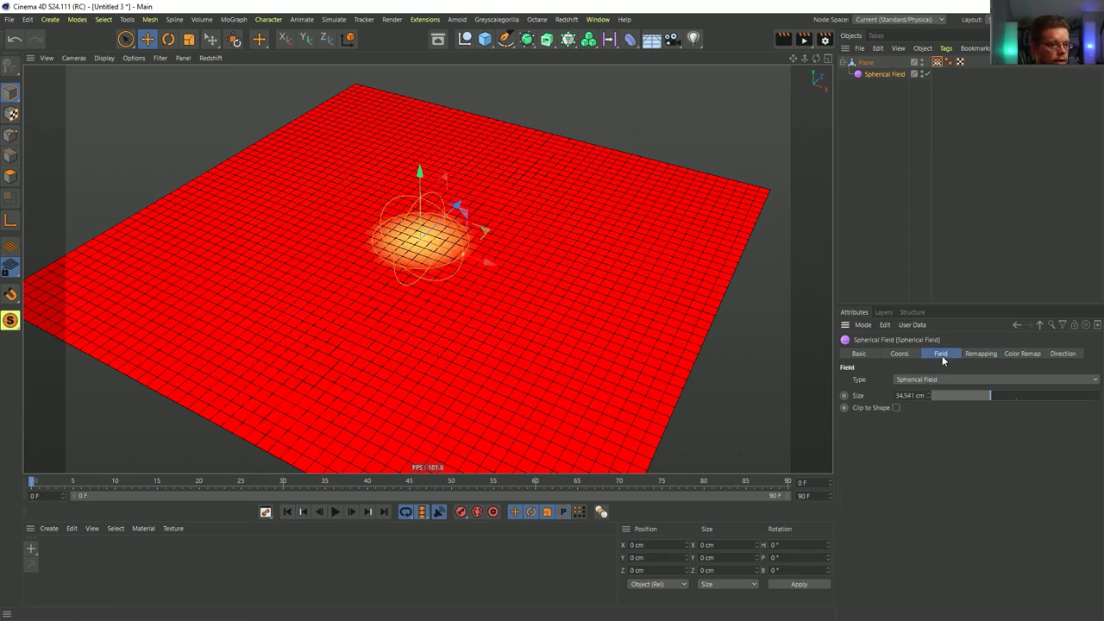
left_click(900, 353)
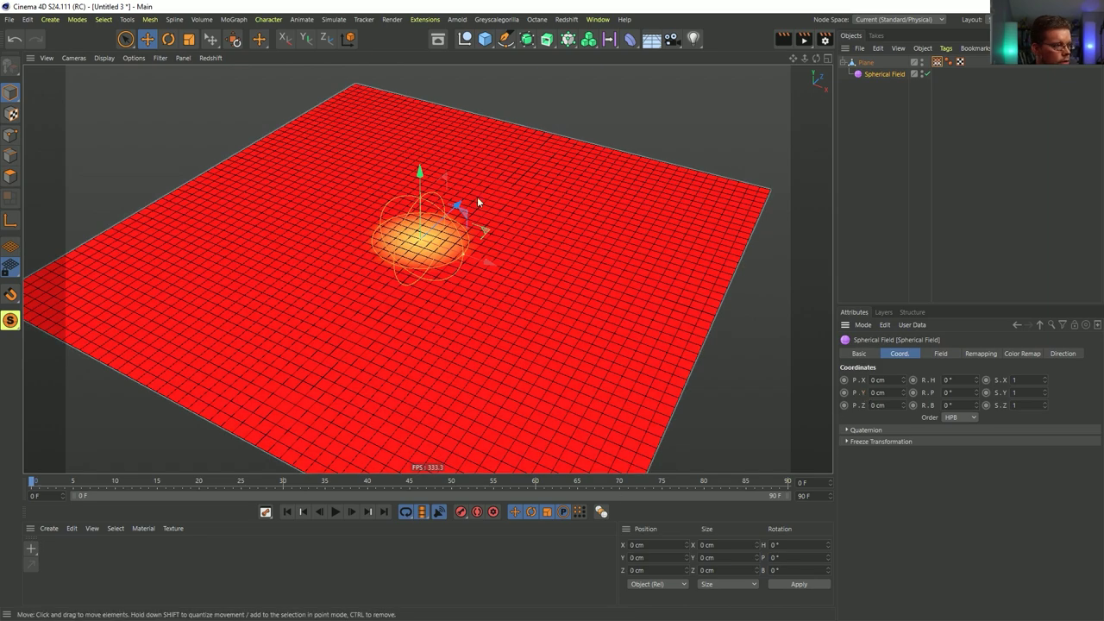
left_click_drag(421, 179, 426, 136)
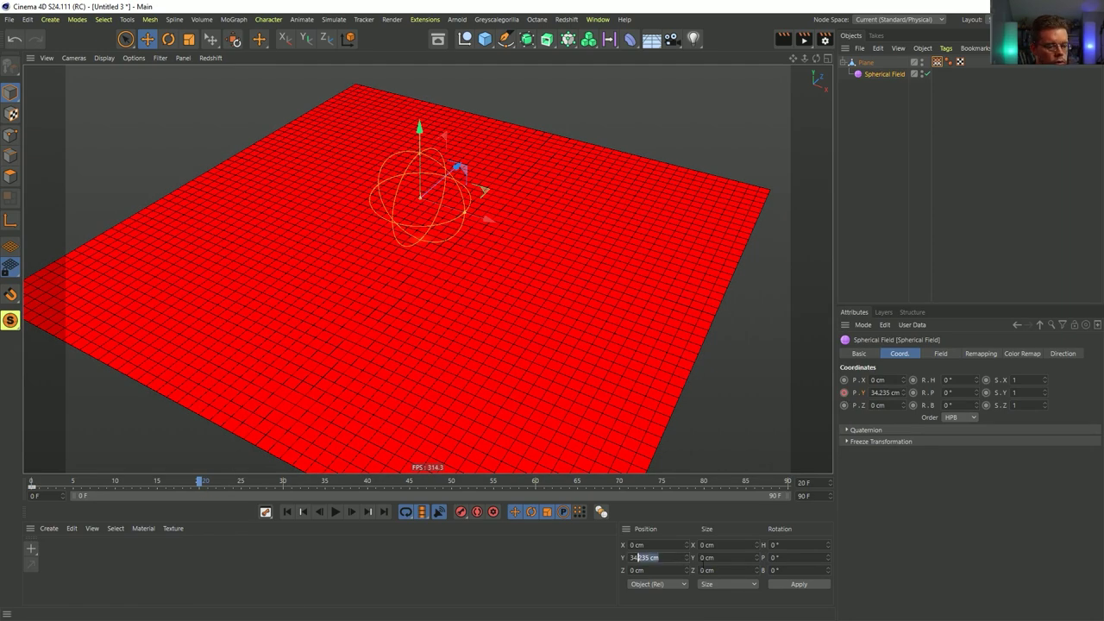
right_click(903, 393)
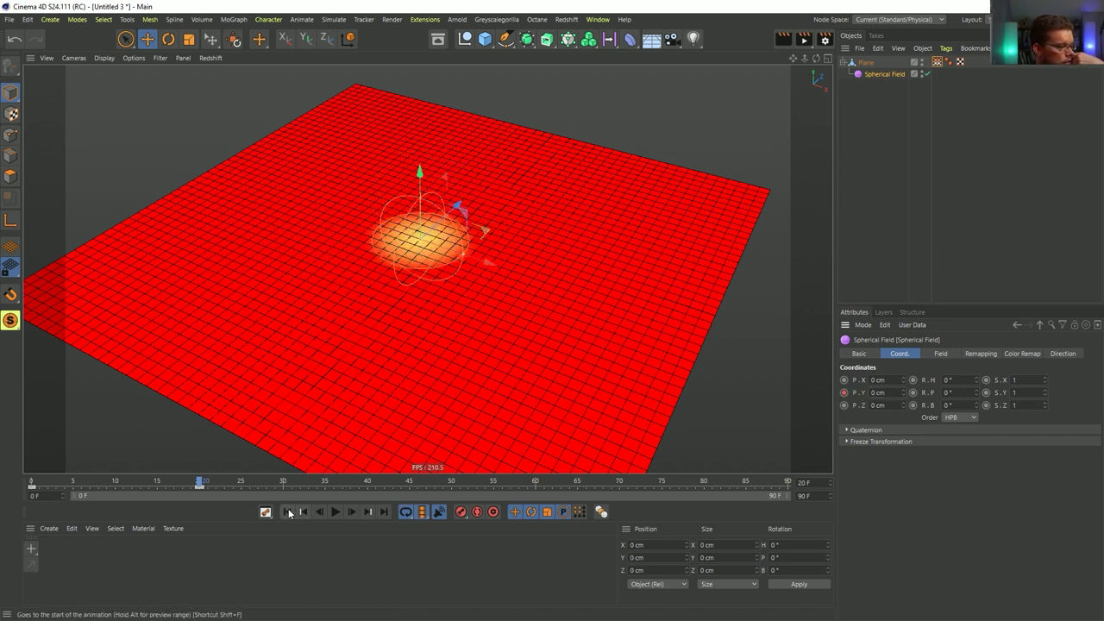
- Play the animation to check the growth caused by the descending field, and replay it with the vertex map tag's fields list shown
left_click(336, 511)
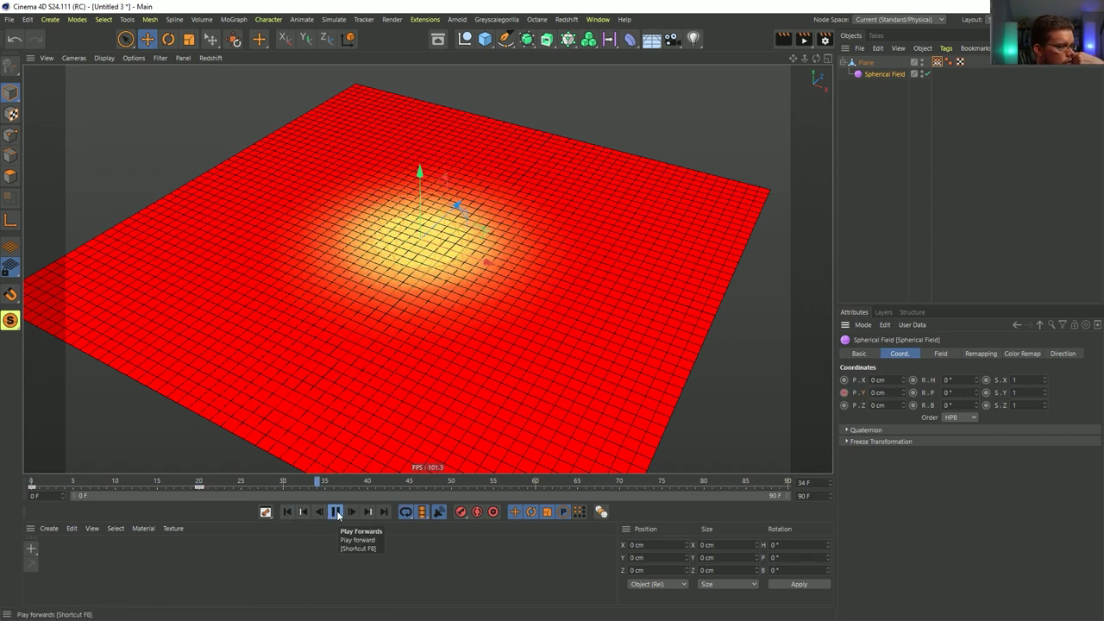
left_click(336, 512)
left_click(336, 511)
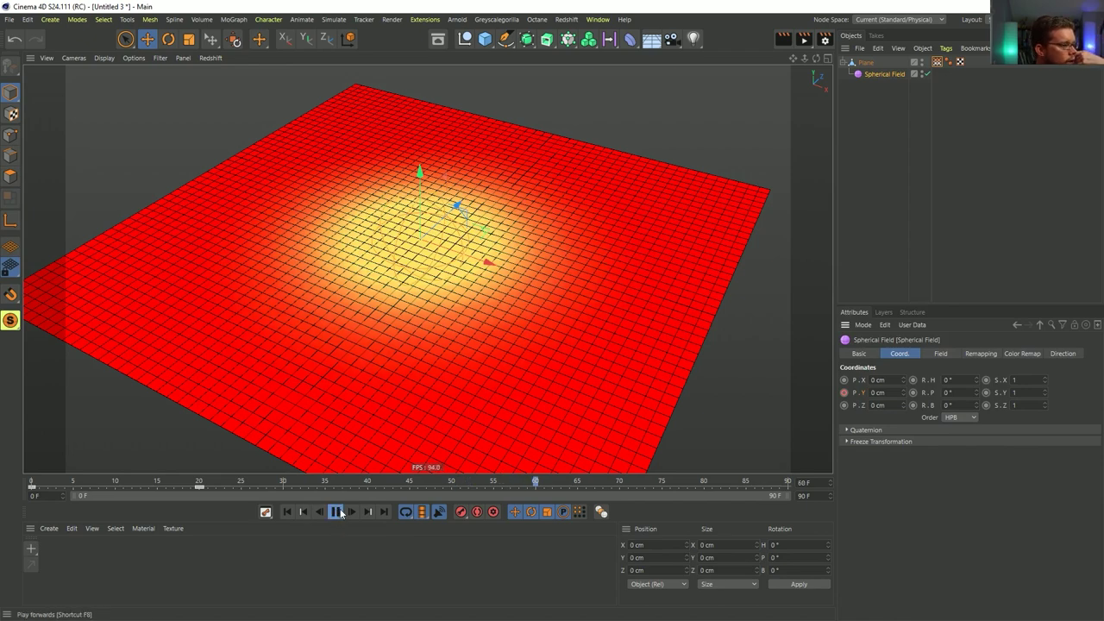
left_click(335, 512)
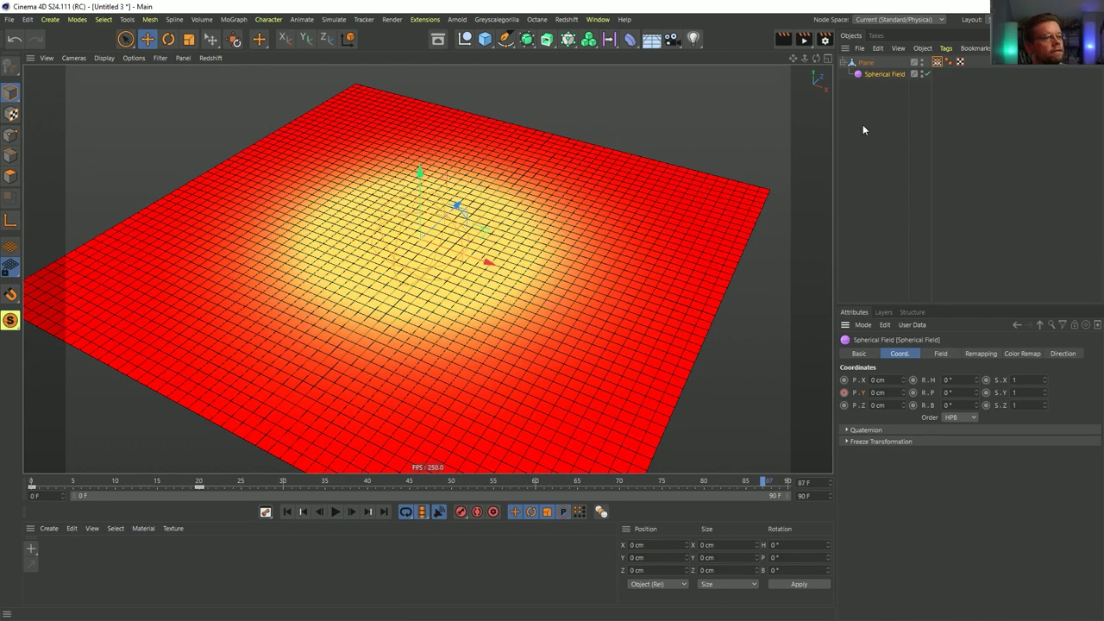
left_click(937, 62)
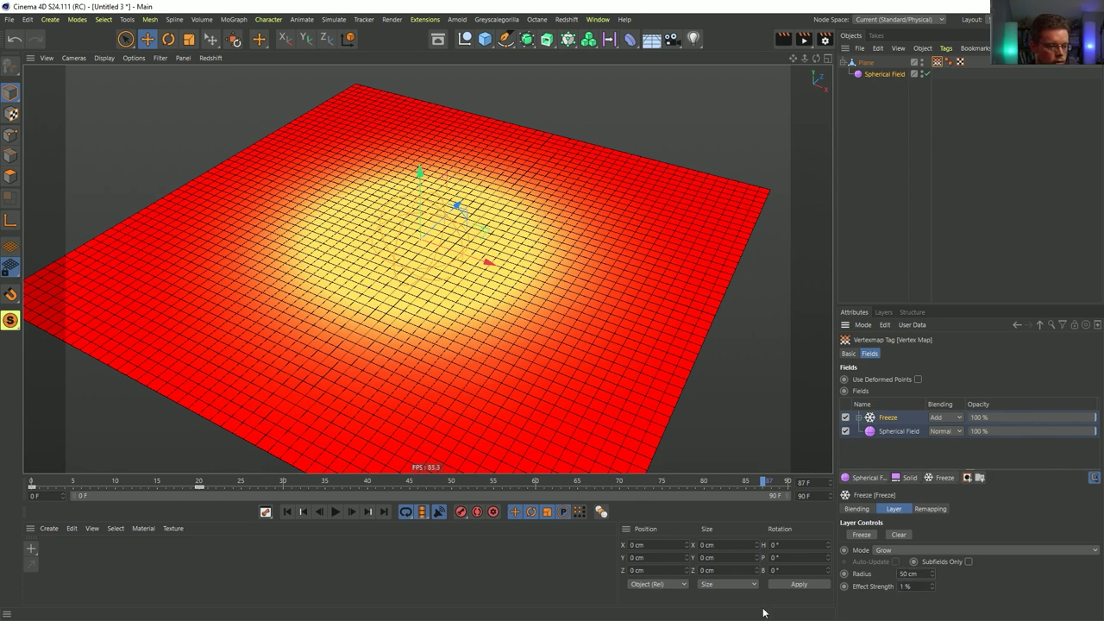
left_click(303, 511)
left_click(335, 511)
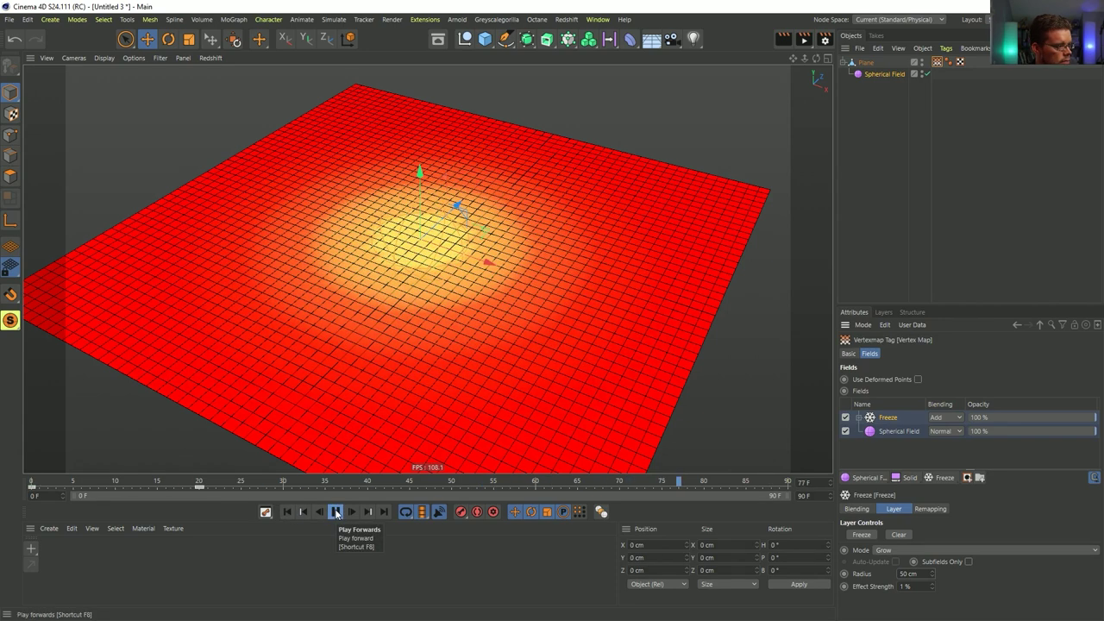
left_click(335, 512)
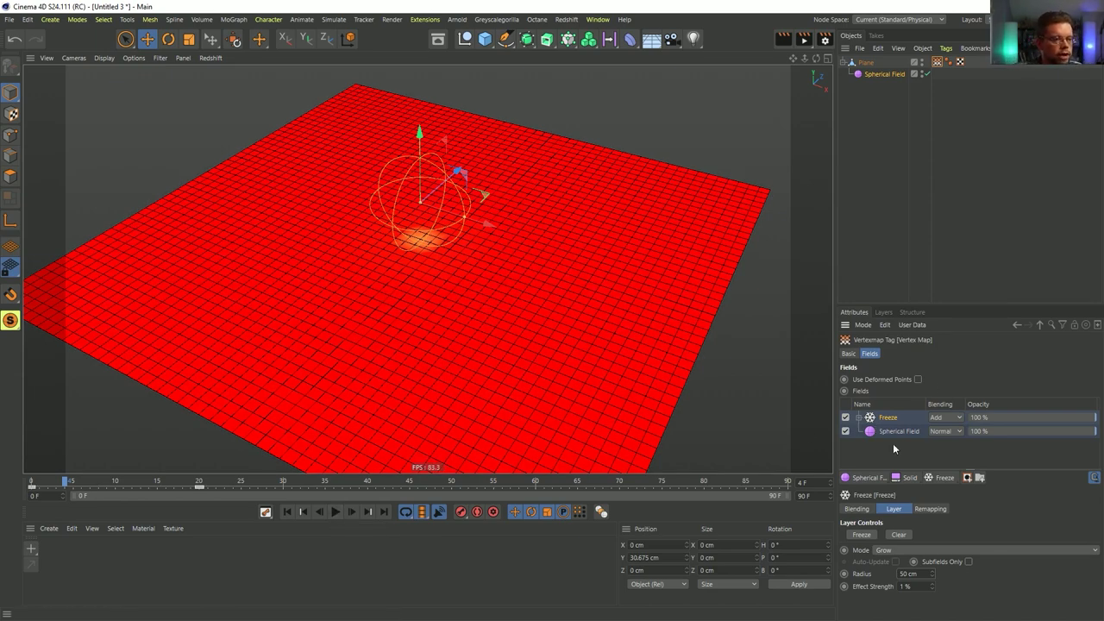
- Turn off the Freeze layer and enlarge the Spherical Field to about 189 cm
left_click(845, 418)
left_click(888, 432)
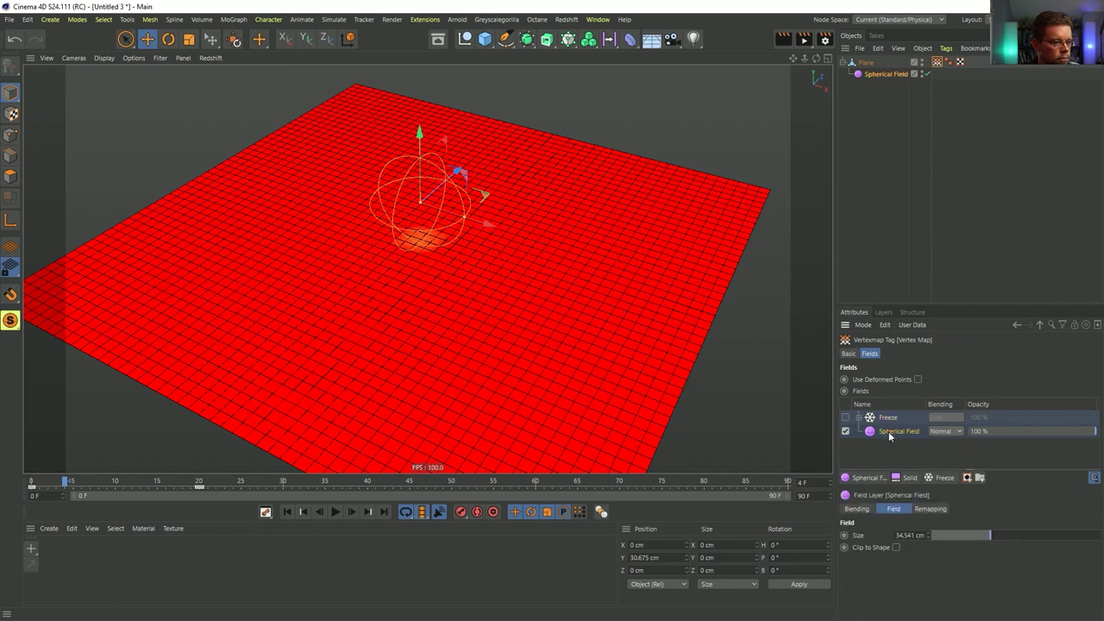
left_click_drag(975, 535, 1098, 535)
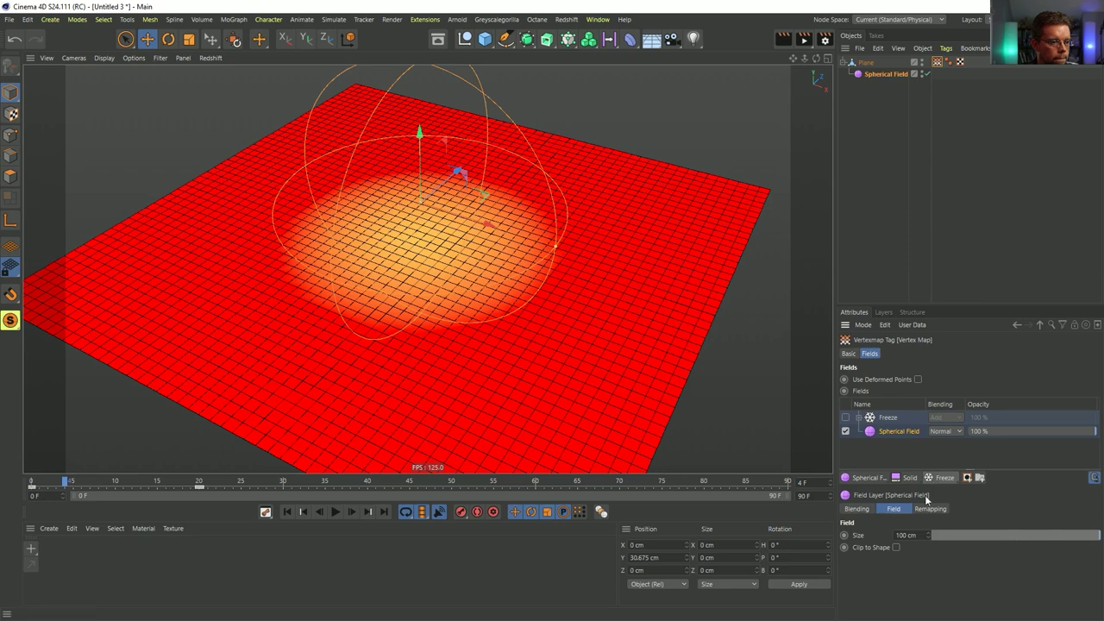
left_click_drag(417, 160, 486, 172)
left_click_drag(554, 275, 689, 324)
left_click_drag(520, 301, 529, 268, "alt")
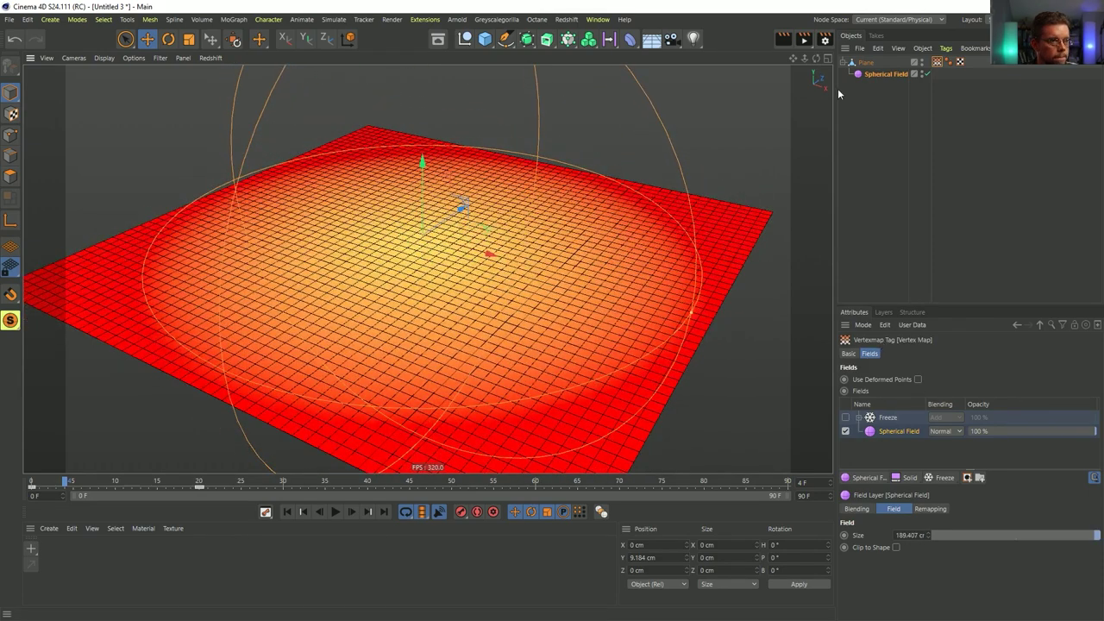
- Raise the Spherical Field to about 190.8 cm in Y at frame 0, key it, and move the frame 20 key to the timeline's end
left_click(885, 73)
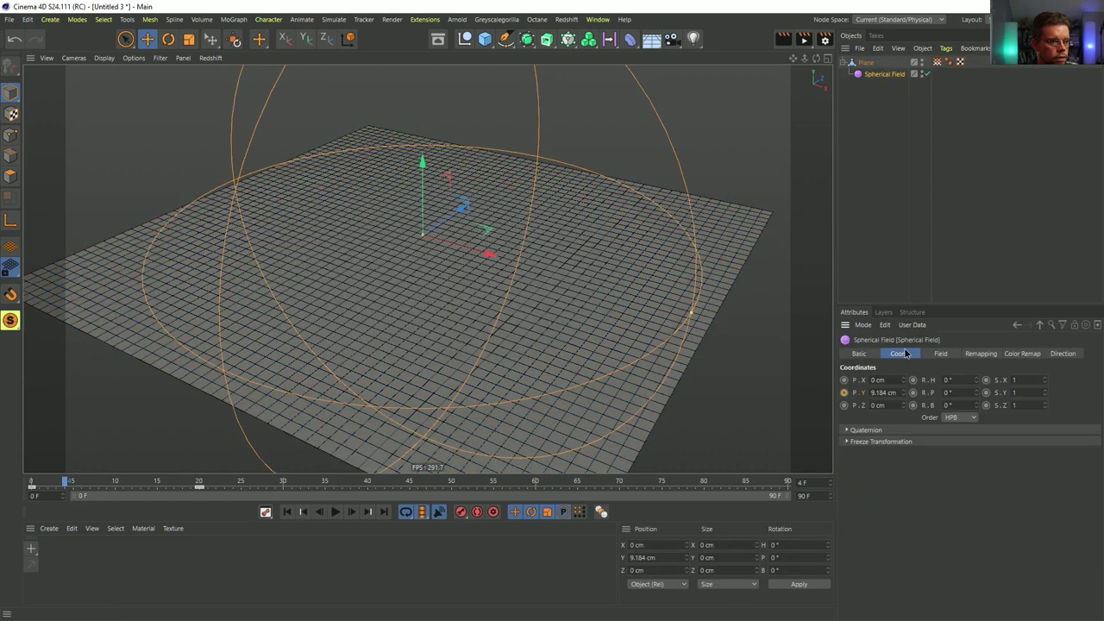
left_click_drag(64, 482, 31, 482)
key("F4")
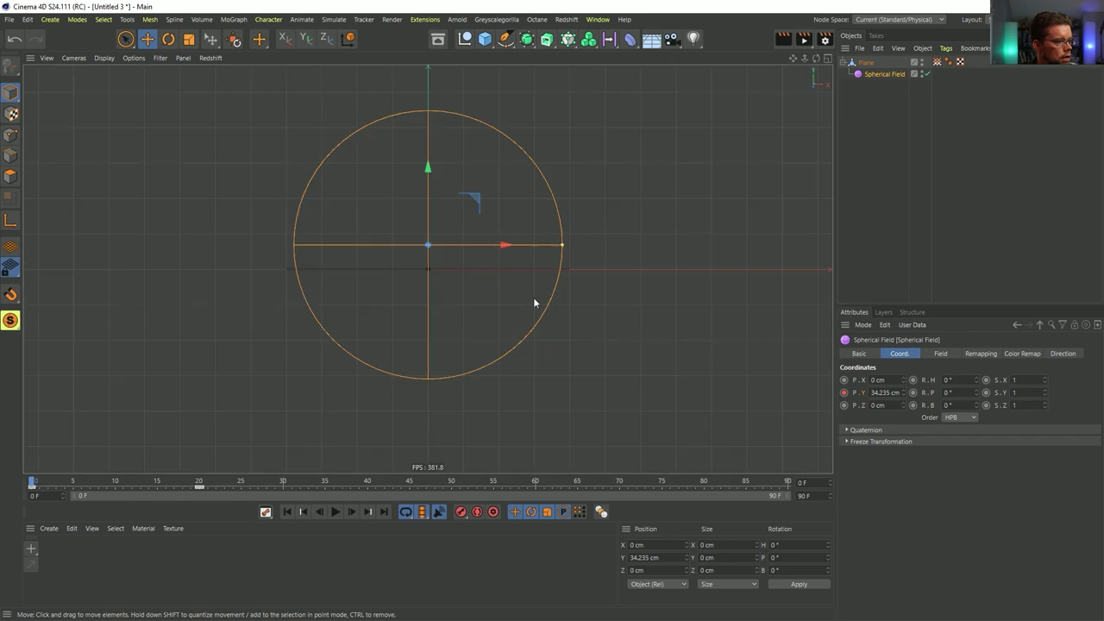
left_click_drag(434, 194, 434, 82)
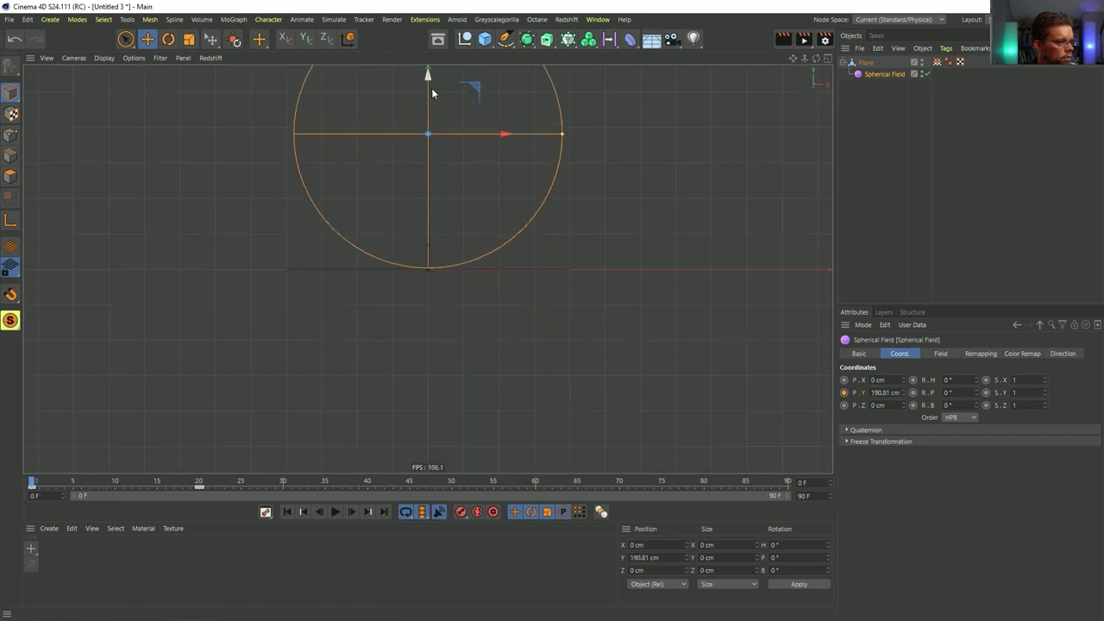
left_click(843, 393, "ctrl")
left_click_drag(197, 489, 789, 500)
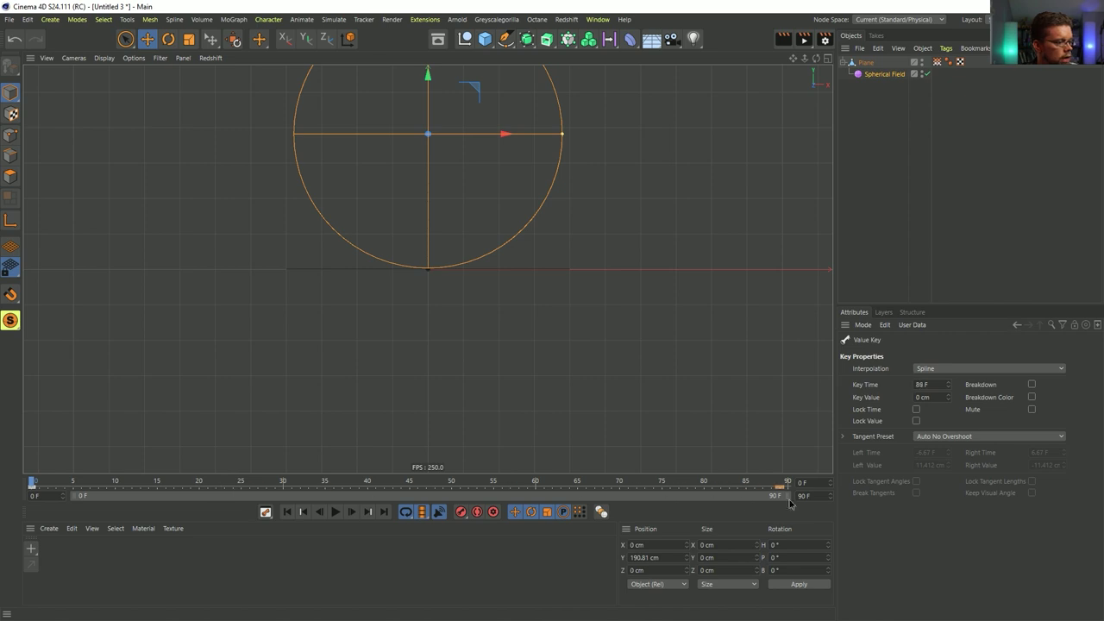
- Set the Spherical Field's Y position to 0 cm at the first frame and view the vertex map in perspective
left_click(875, 74)
double_click(668, 562)
type("0")
key("Return")
middle_click(466, 252)
middle_click(308, 166)
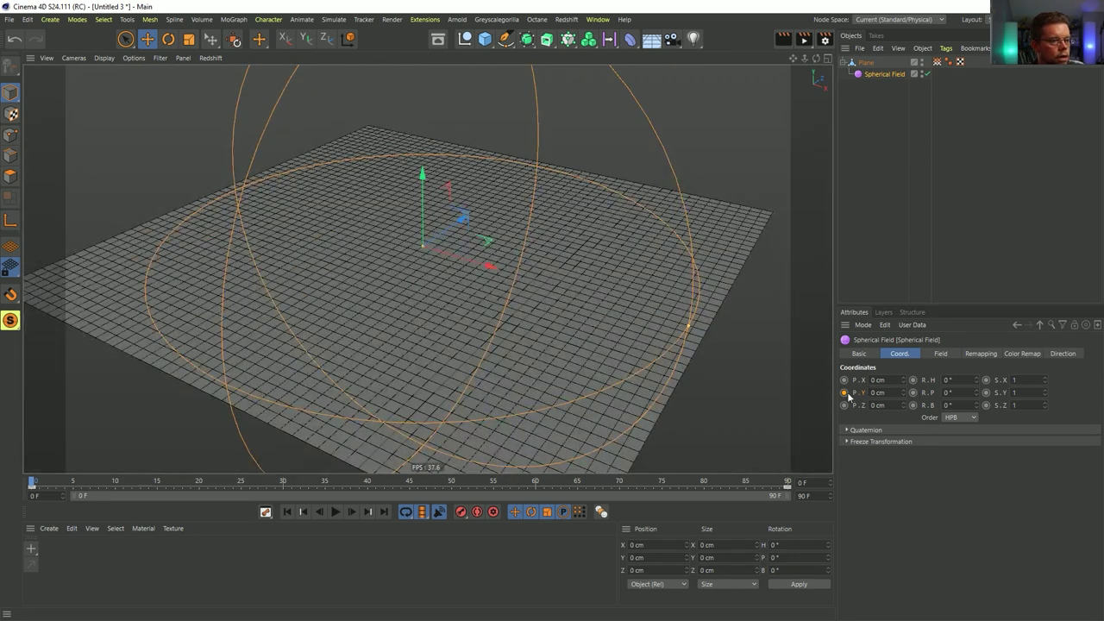
left_click(938, 63)
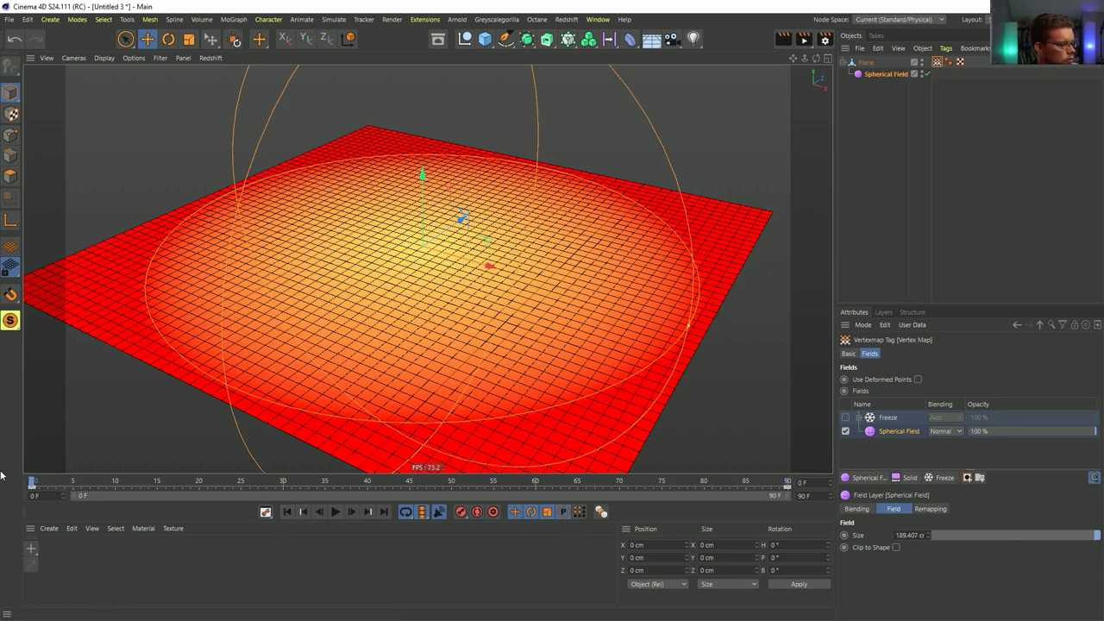
- Raise the Spherical Field to about 193 cm in Y in the front view and keyframe that position at frame 0
middle_click(595, 257)
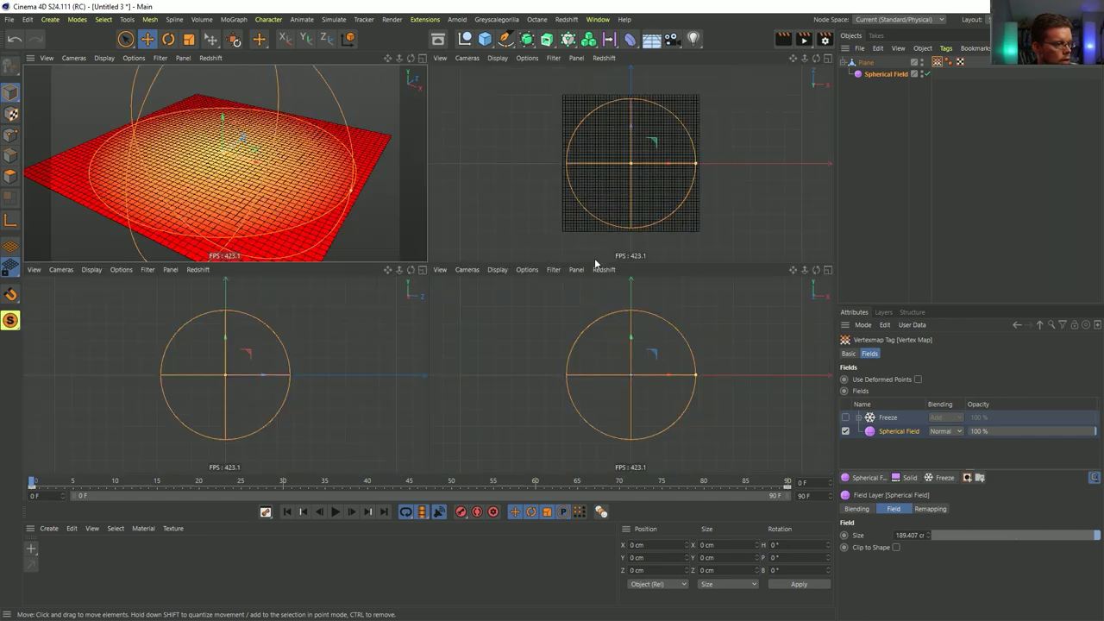
middle_click(624, 299)
left_click_drag(429, 192, 428, 54)
left_click(887, 107)
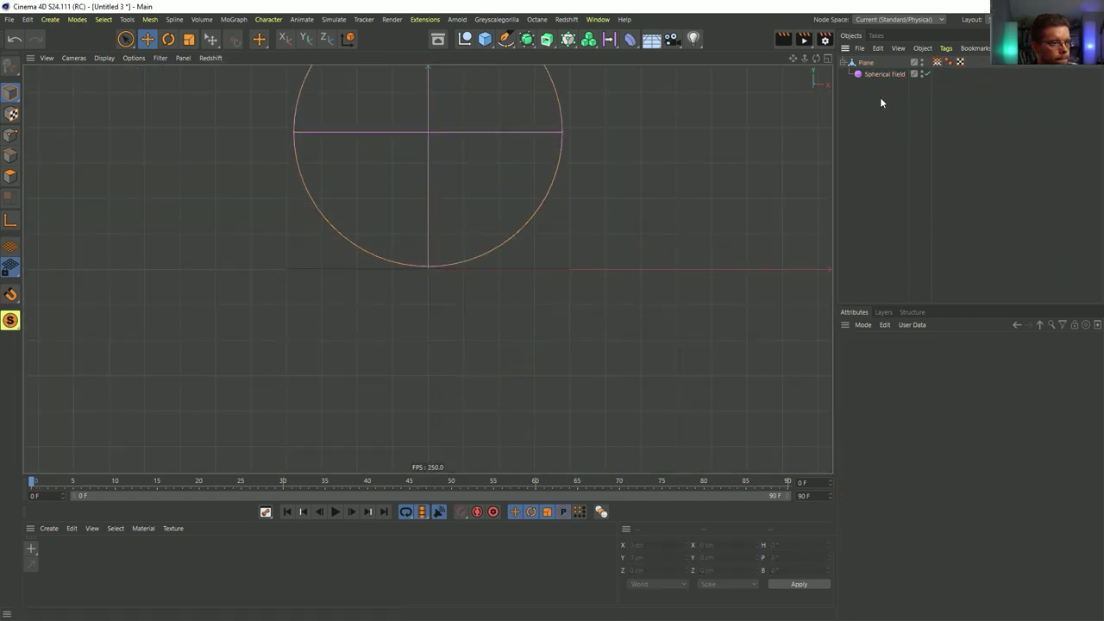
left_click(869, 76)
left_click(843, 395)
left_click_drag(312, 482, 32, 483)
middle_click(204, 222)
middle_click(205, 225)
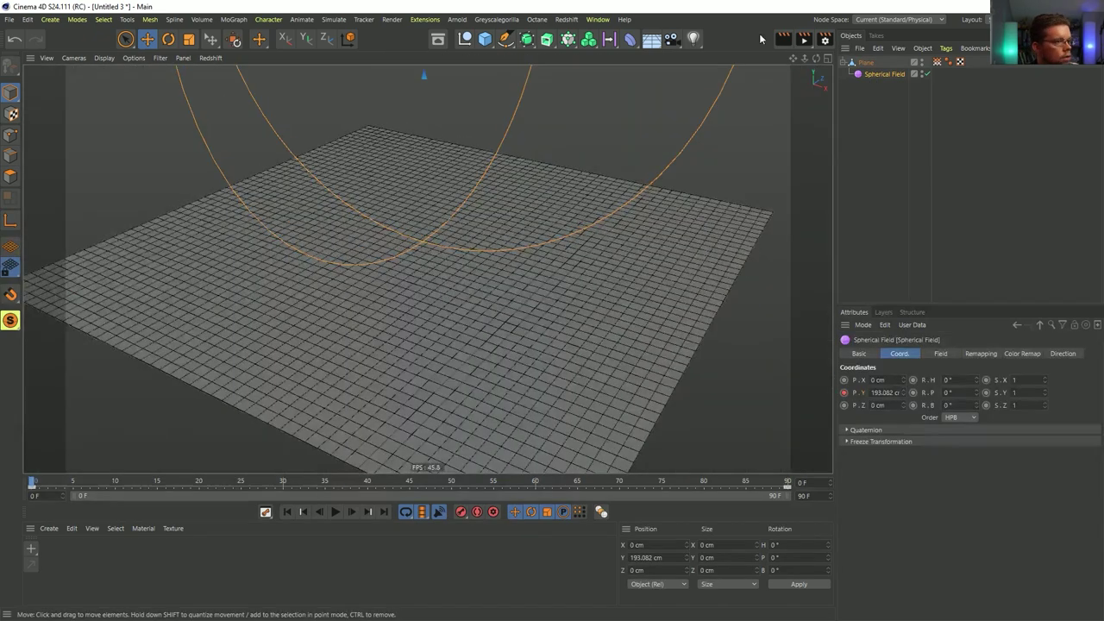
- Play and scrub the animation to check the vertex map falloff, and review the Spherical Field's field and remapping settings
left_click(937, 63)
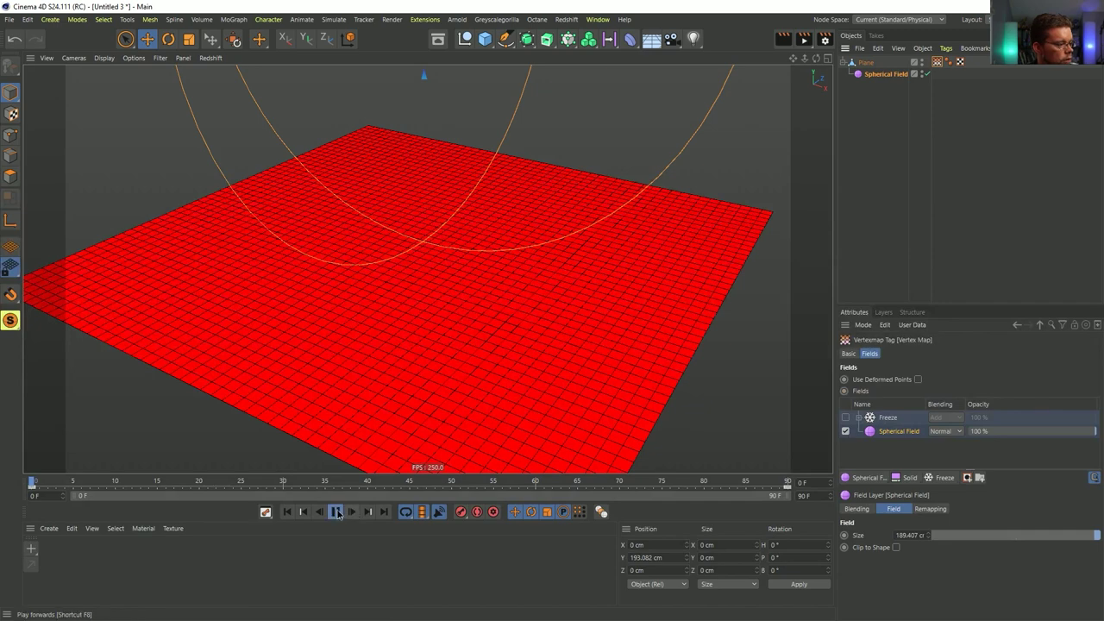
left_click(336, 511)
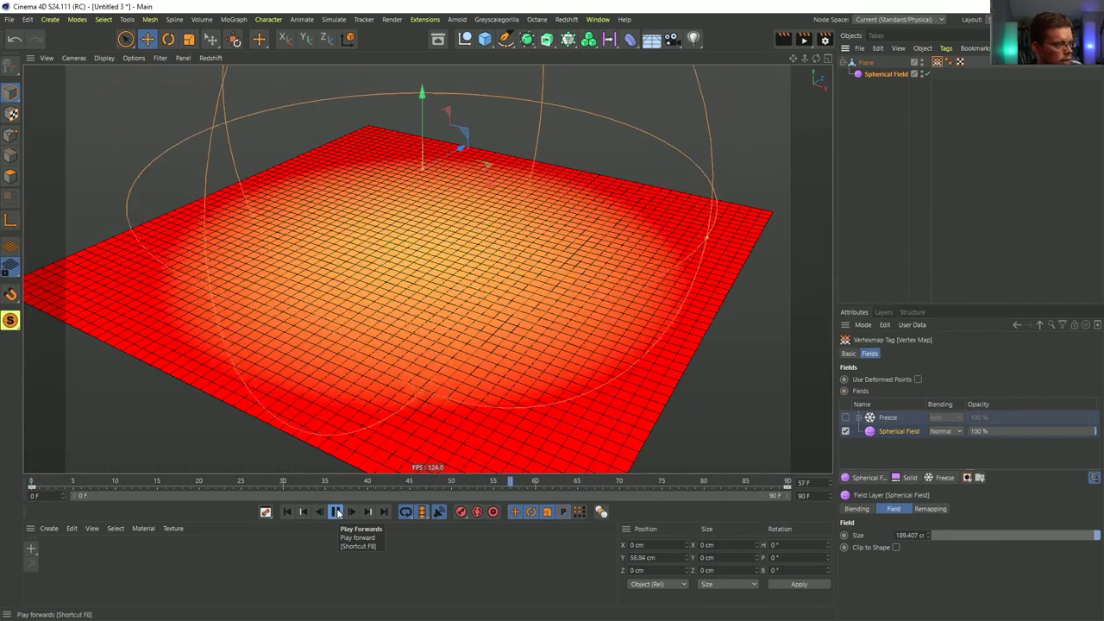
left_click(337, 511)
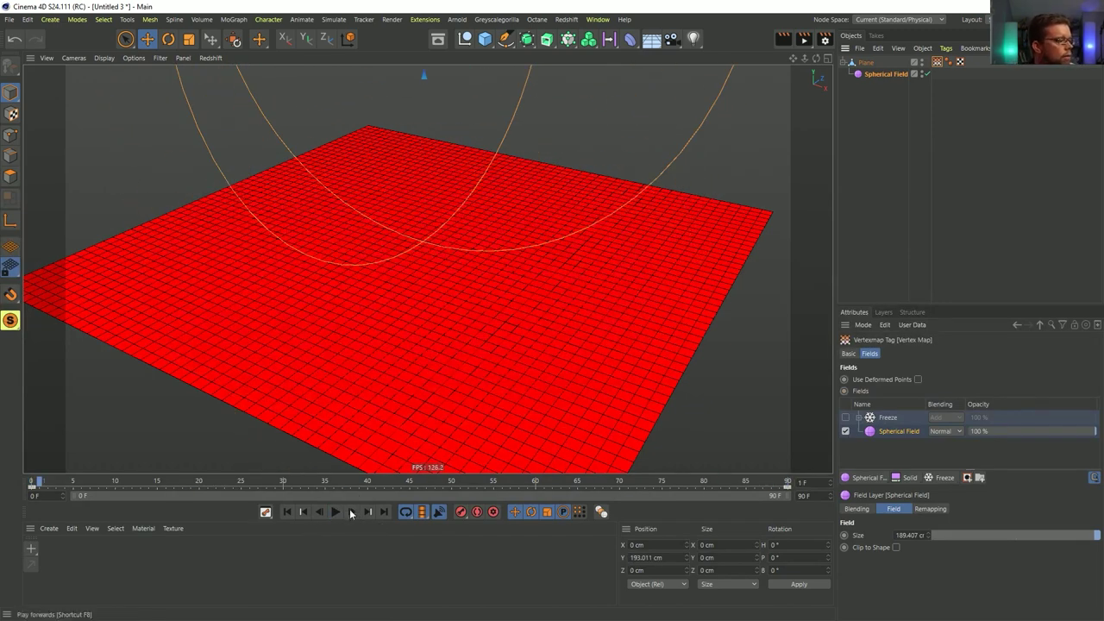
left_click_drag(338, 479, 728, 492)
left_click(900, 74)
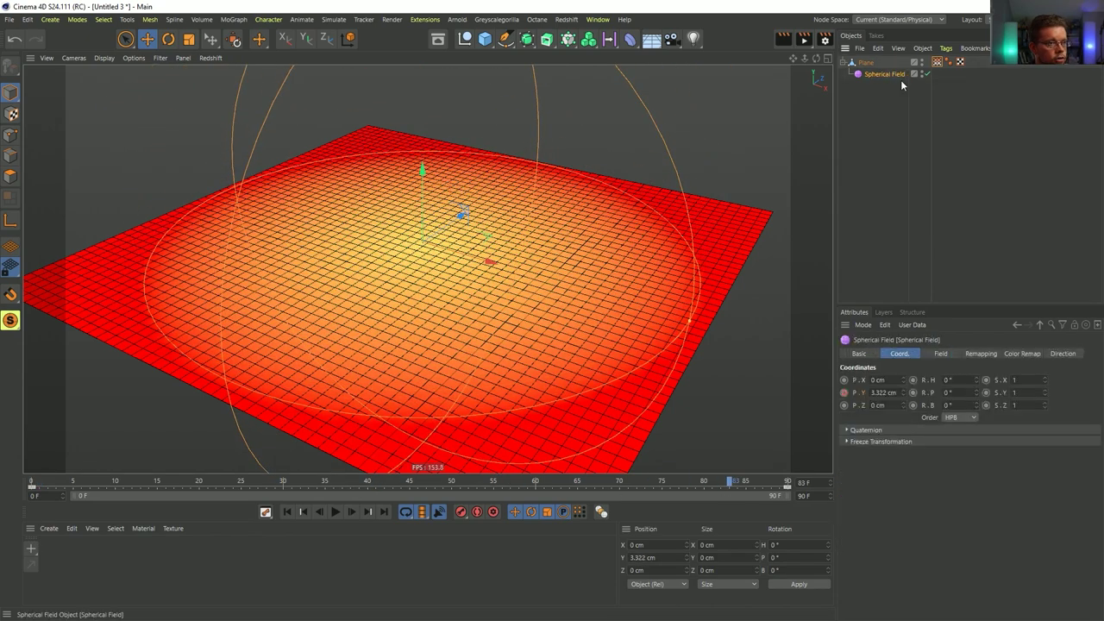
left_click(981, 353)
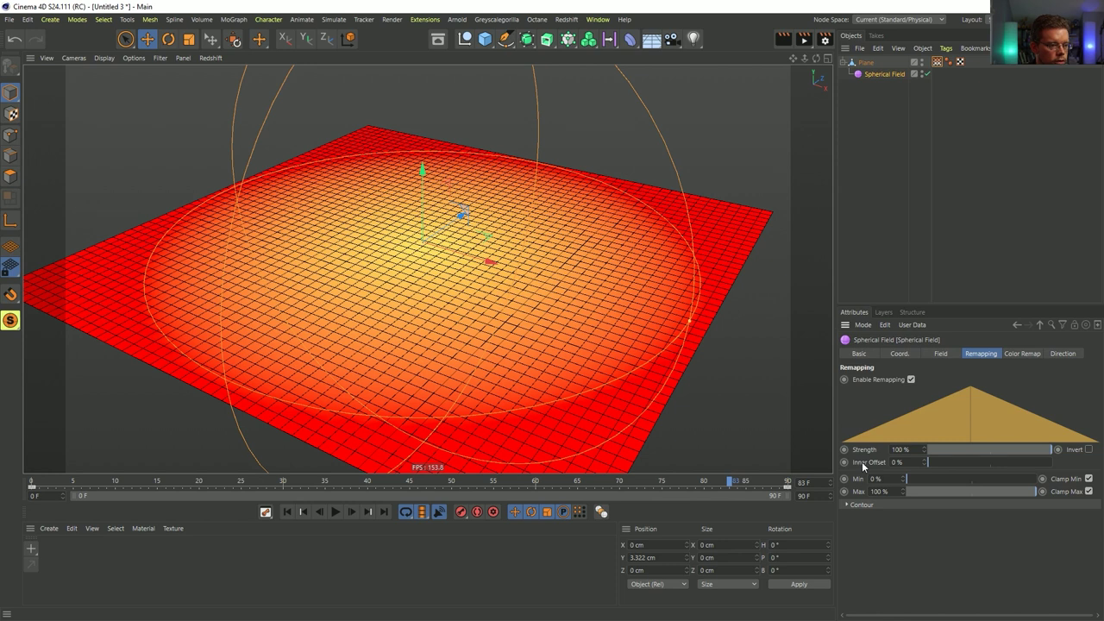
left_click(941, 354)
left_click(980, 353)
- Delete the Freeze layer from the vertex map tag's fields list
left_click(939, 67)
left_click(888, 420)
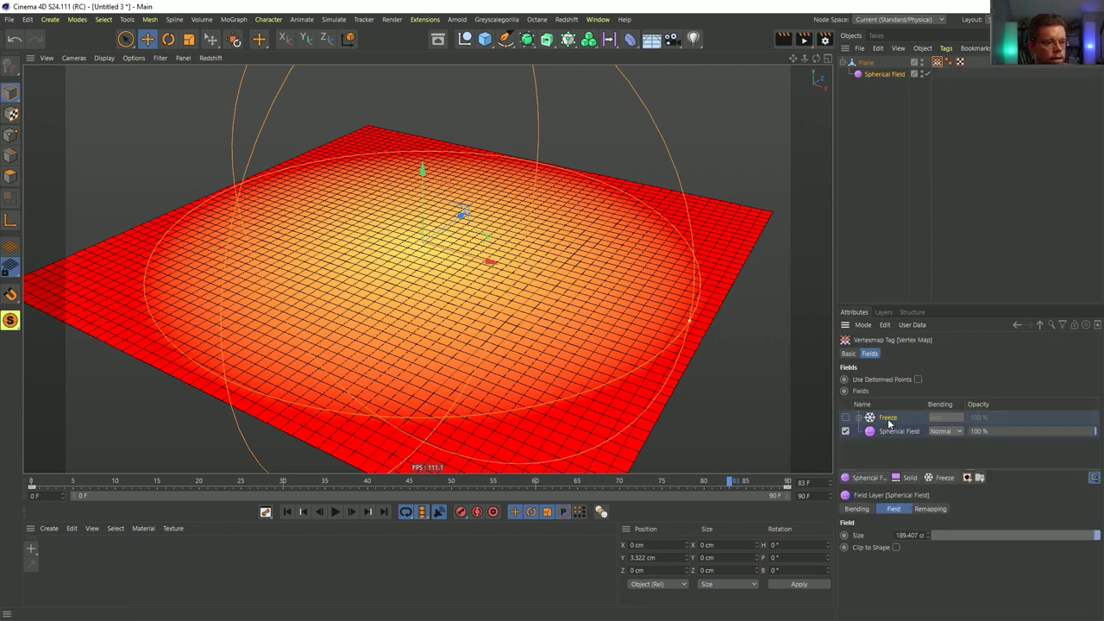
key("Delete")
- Add a Formula modifier layer above the Spherical Field in the vertex map and play the animation from the first frame
left_click(869, 478)
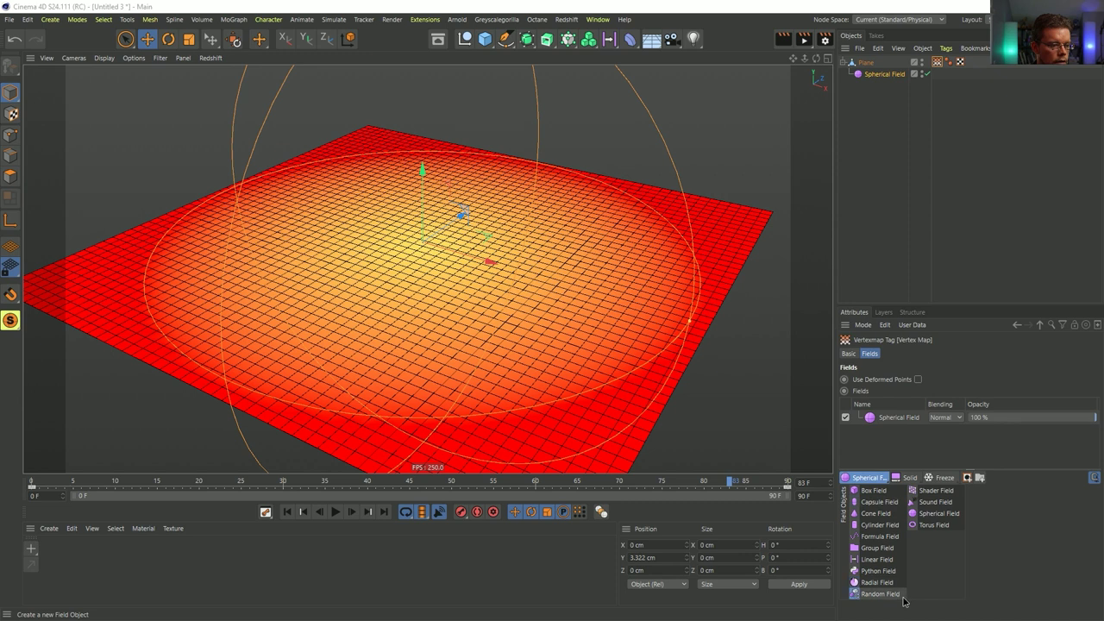
left_click(908, 478)
left_click(859, 478)
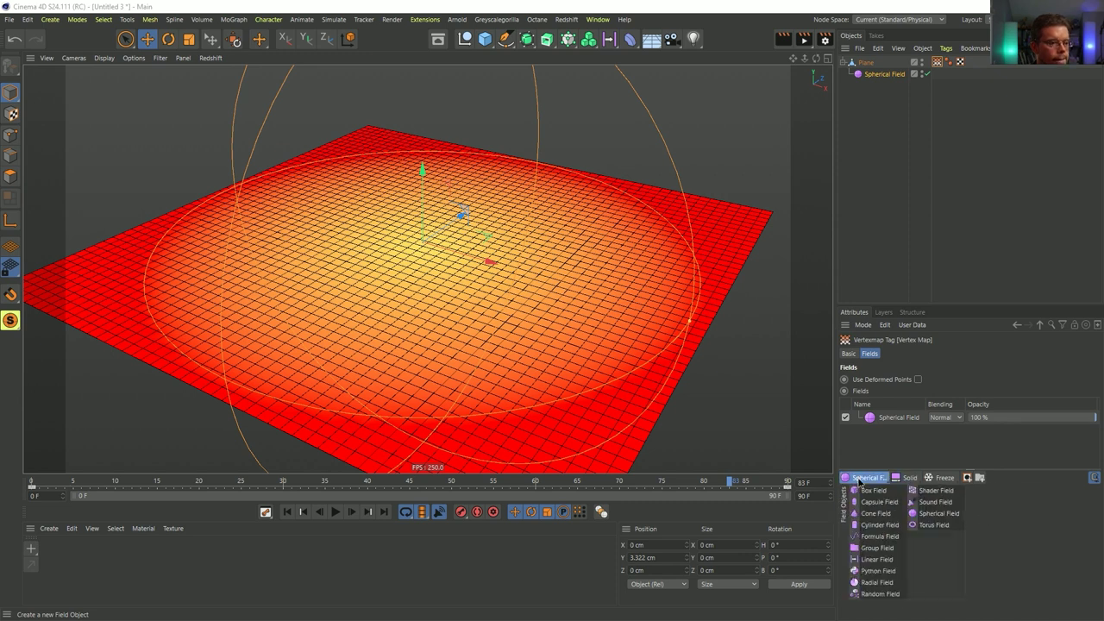
left_click(901, 477)
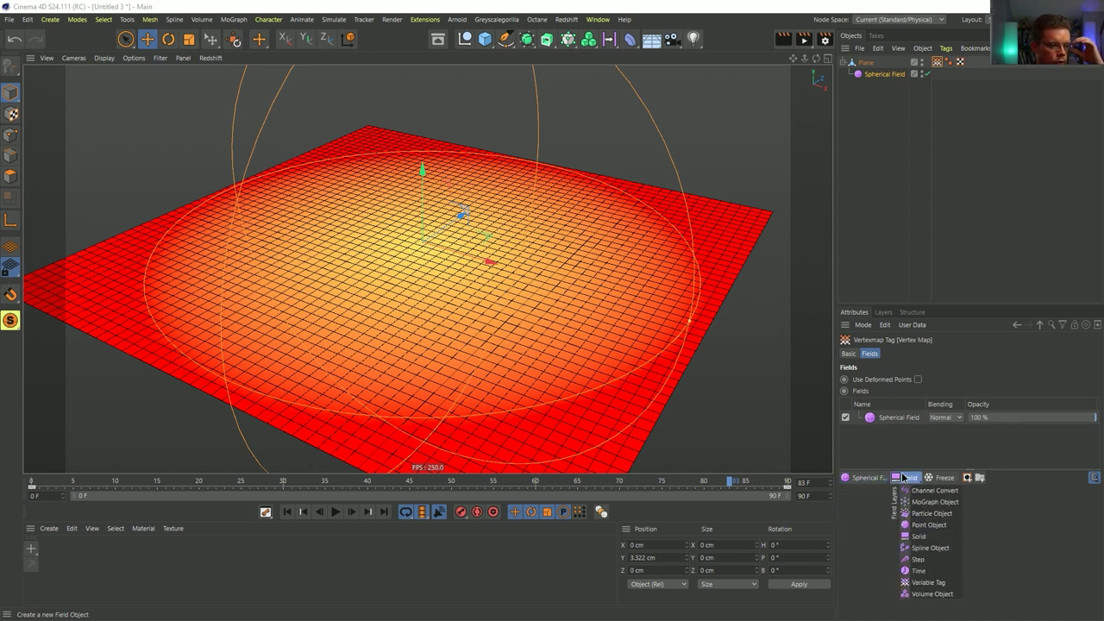
left_click(869, 478)
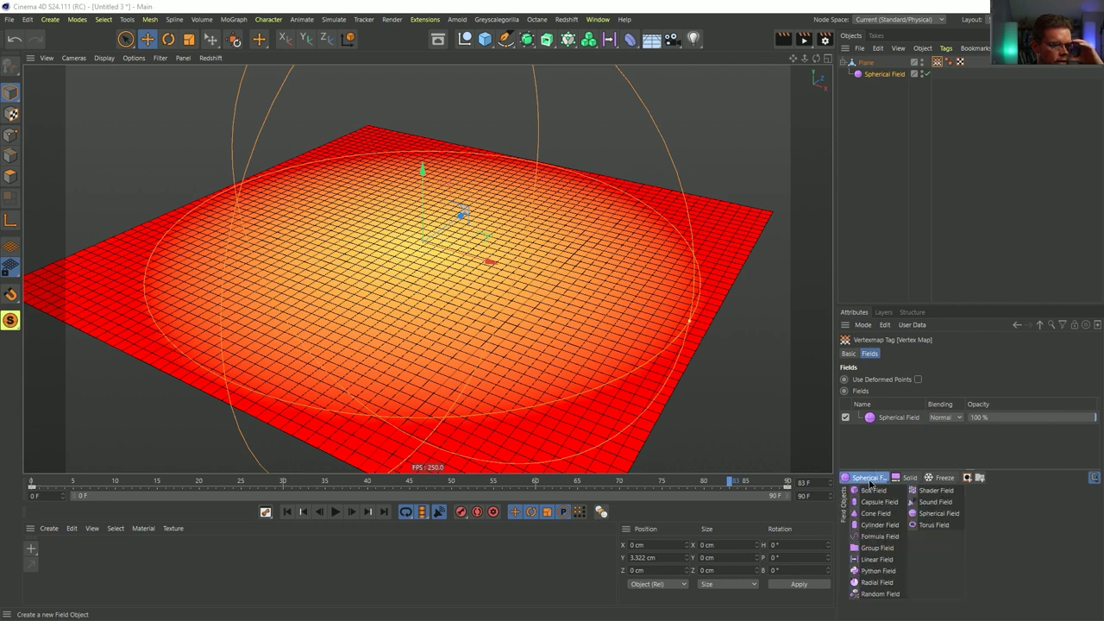
left_click(940, 476)
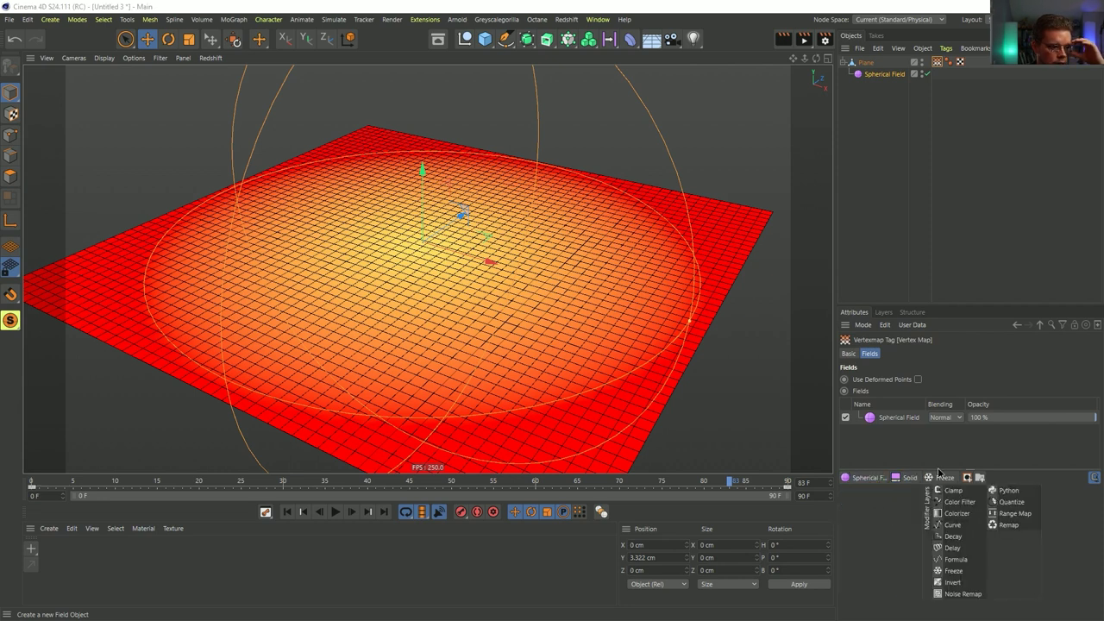
left_click(956, 559)
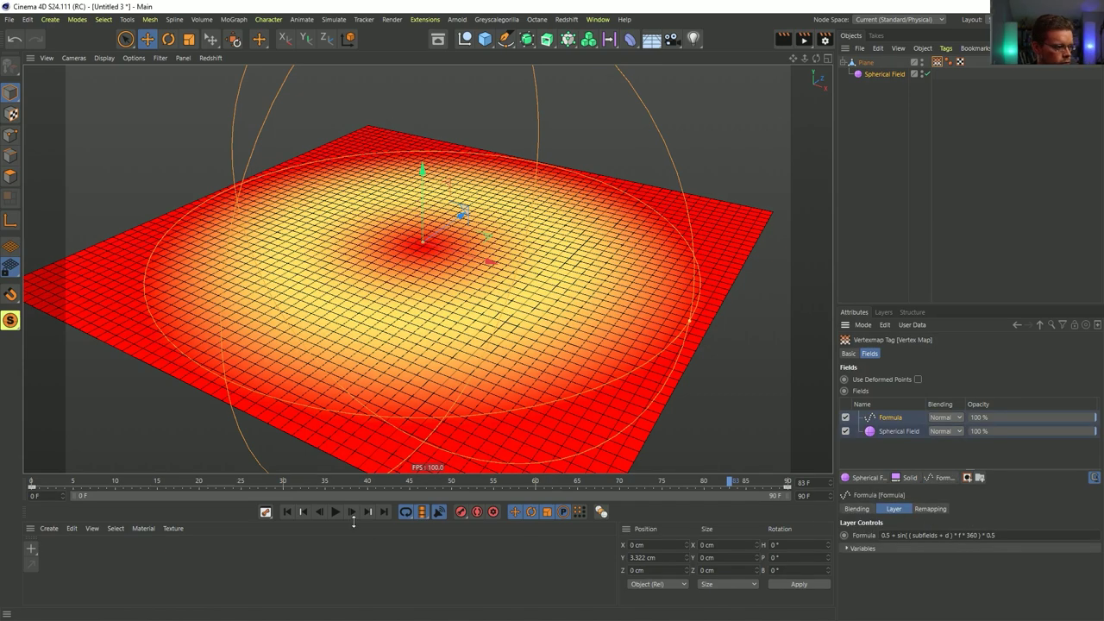
left_click(287, 512)
left_click(334, 512)
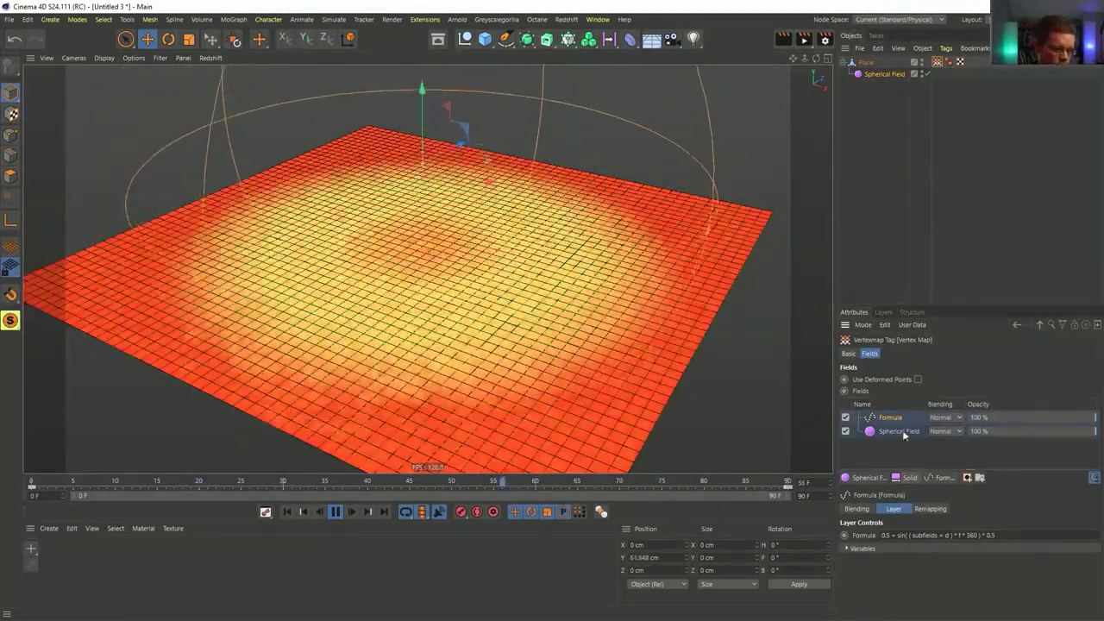
- Replace the Formula layer in the vertex map's fields list with a Curve modifier layer above the Spherical Field
key("Delete")
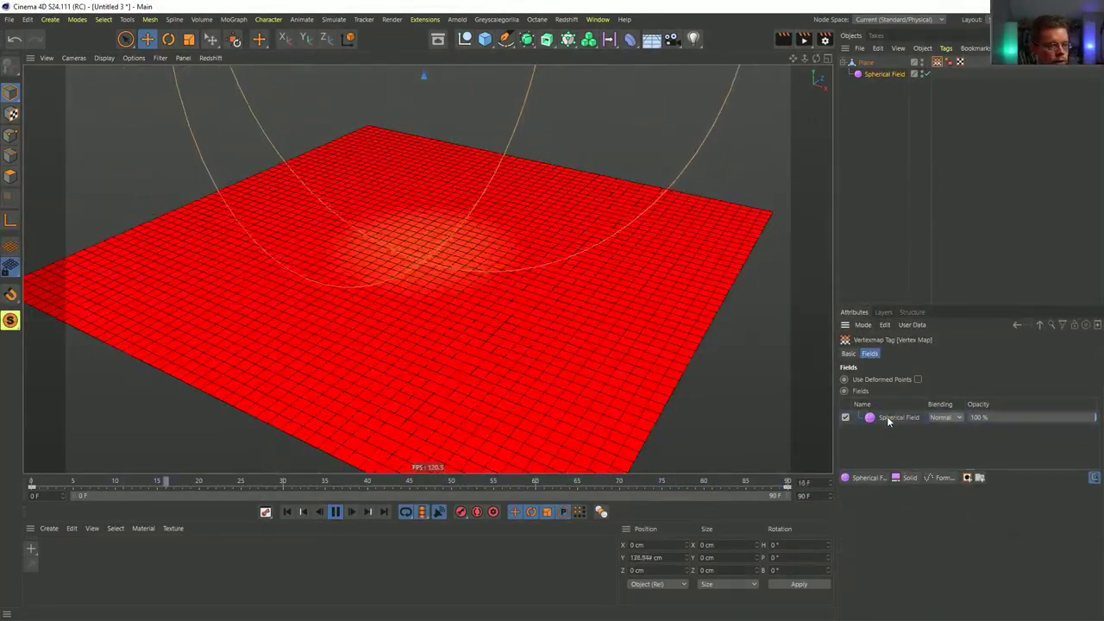
left_click(941, 477)
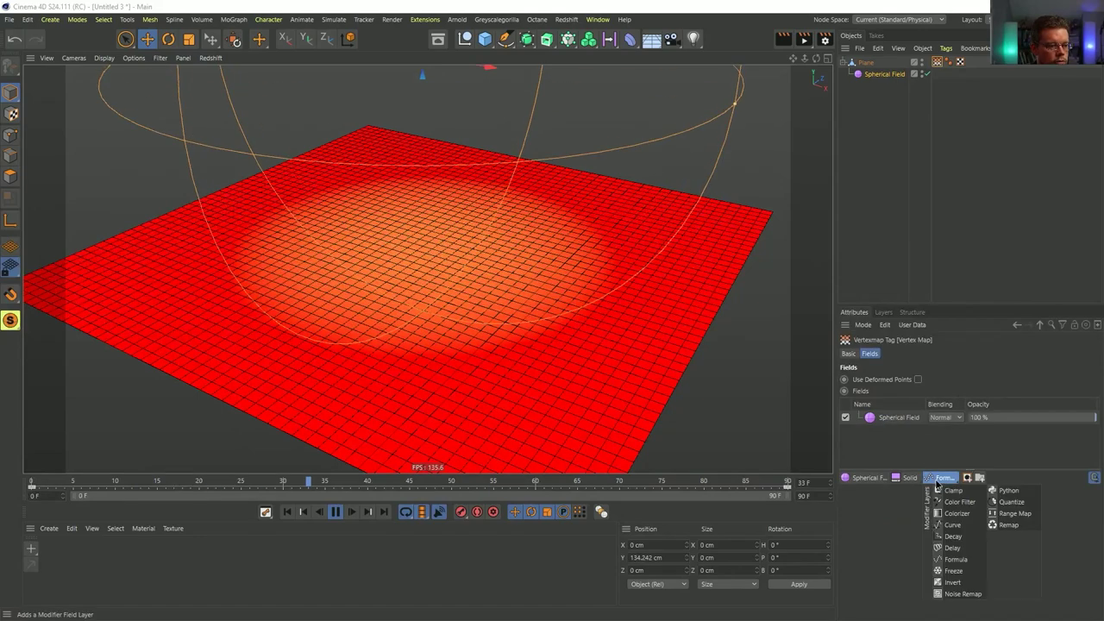
left_click(956, 525)
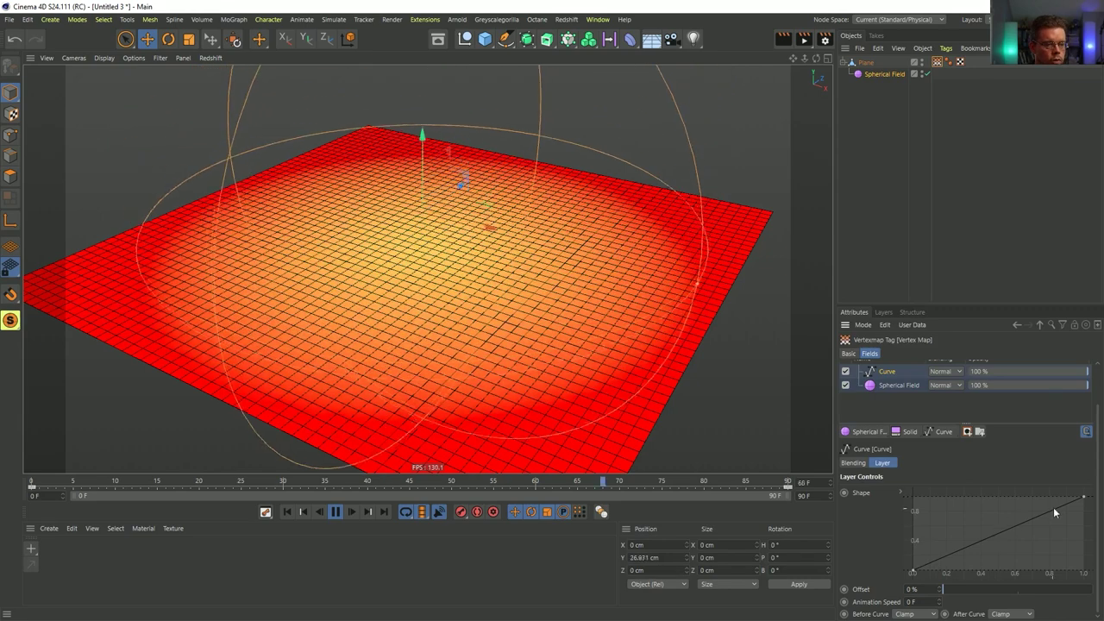
- Shape the Curve layer into a smooth bell that starts and ends at zero and peaks at about 0.5
left_click_drag(1083, 497, 1003, 492)
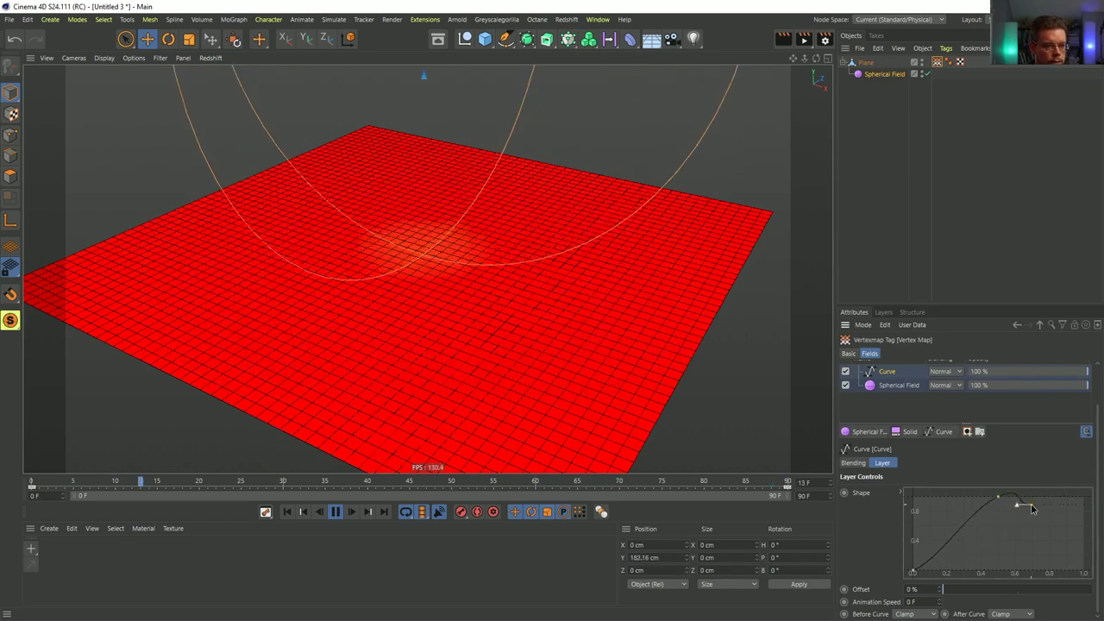
left_click(1082, 570, "ctrl")
scroll(863, 558, "down", 3)
left_click(999, 497)
left_click_drag(978, 505, 966, 501)
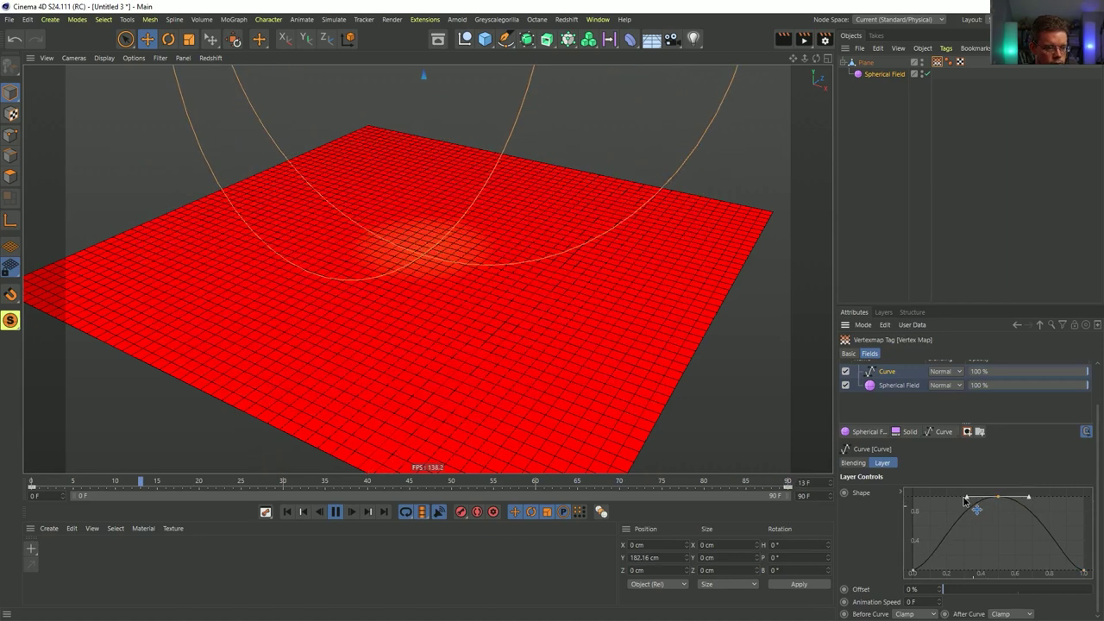
left_click(913, 570)
left_click_drag(933, 565, 944, 573)
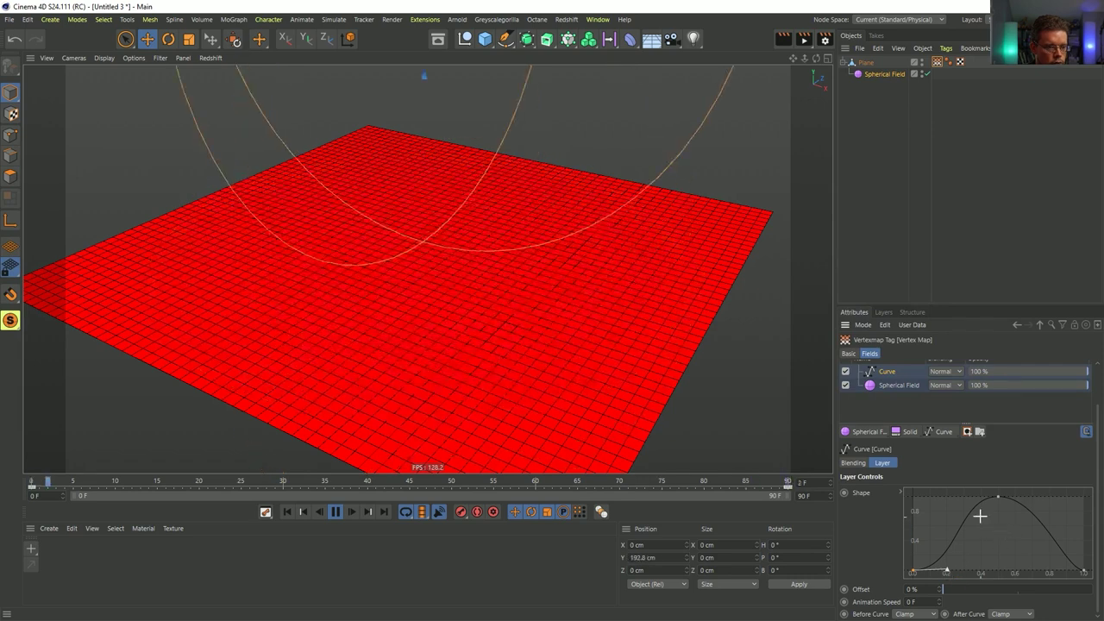
left_click_drag(1028, 497, 1035, 498)
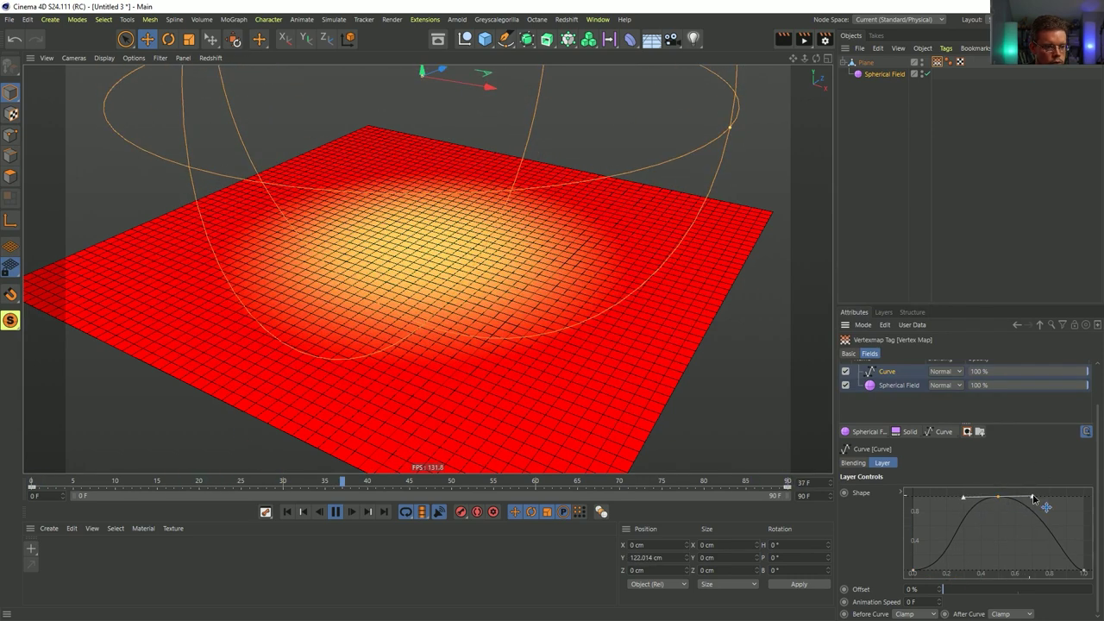
left_click(1083, 570)
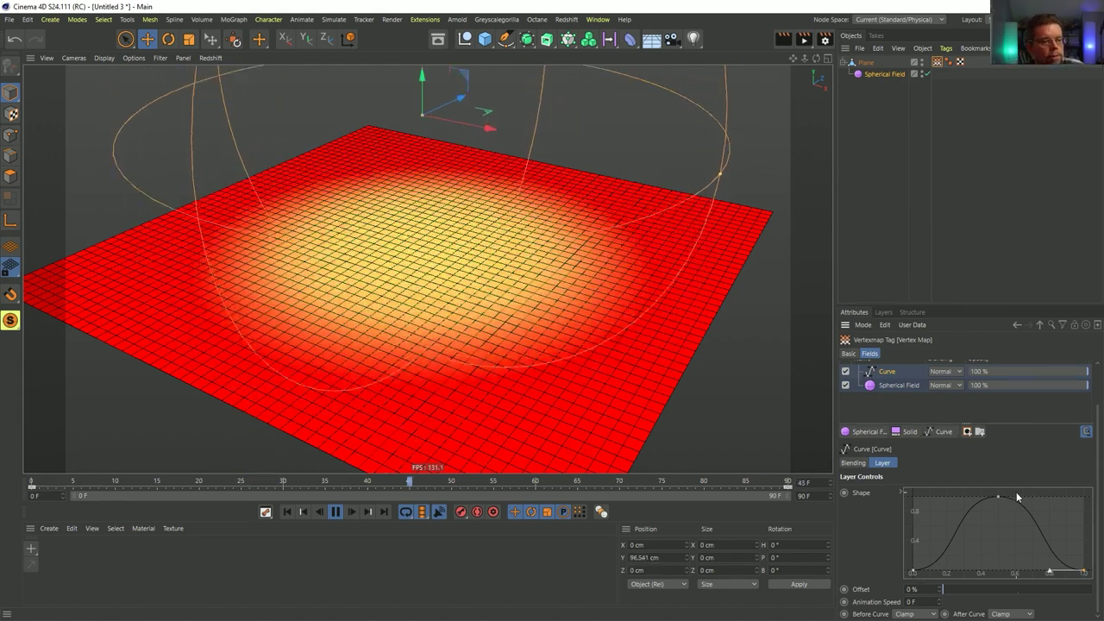
- Disable the Curve layer and set the Spherical Field's remapping maximum to 1000 %
left_click(845, 371)
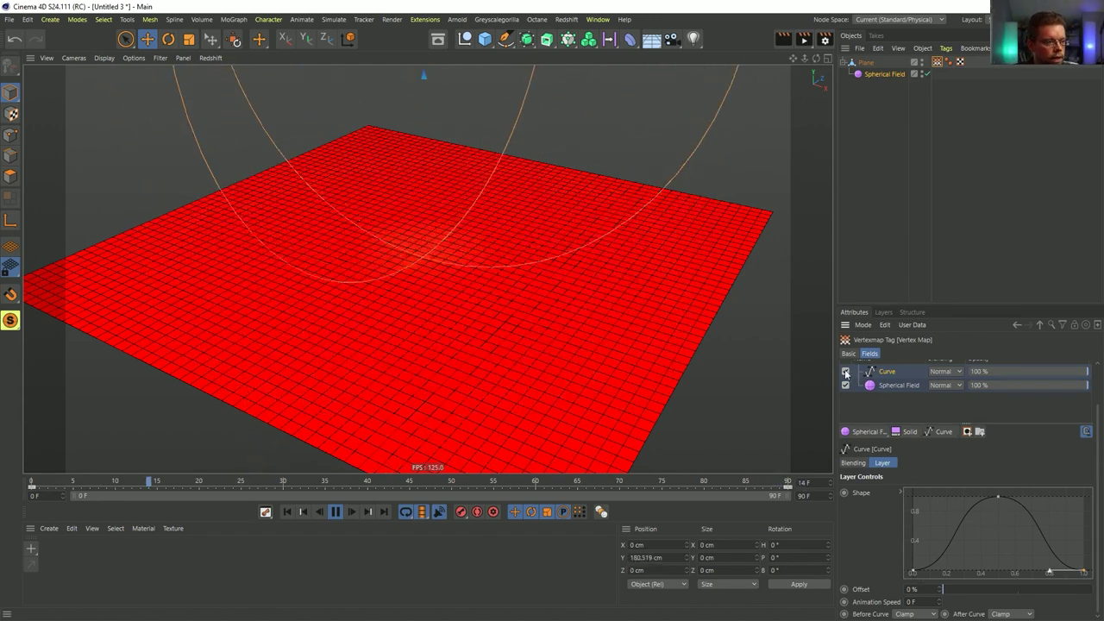
scroll(896, 379, "up", 1)
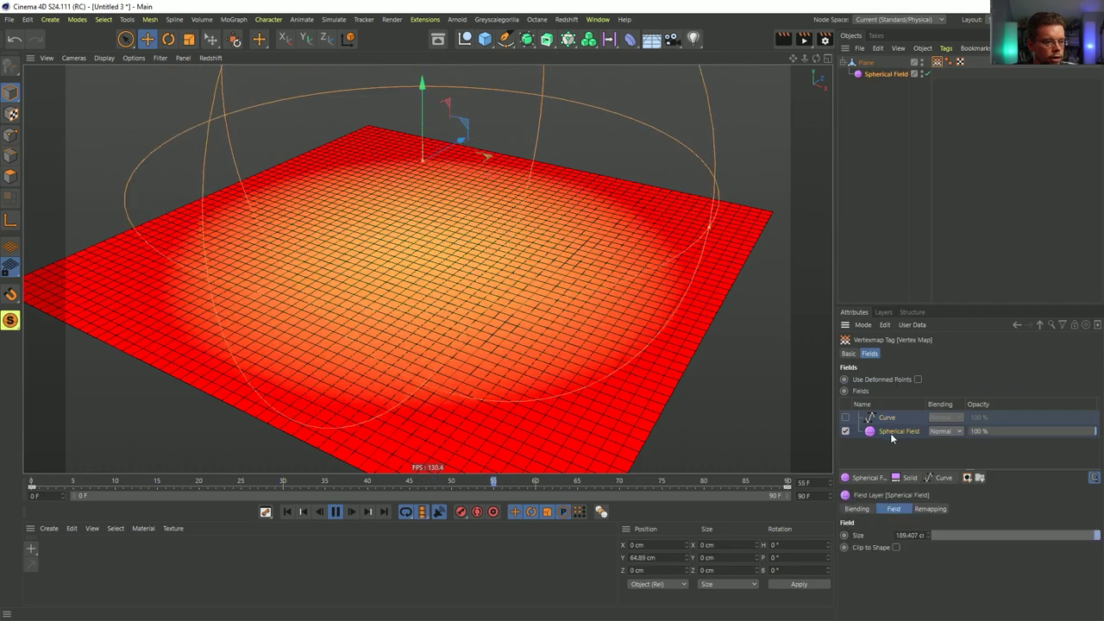
left_click(929, 508)
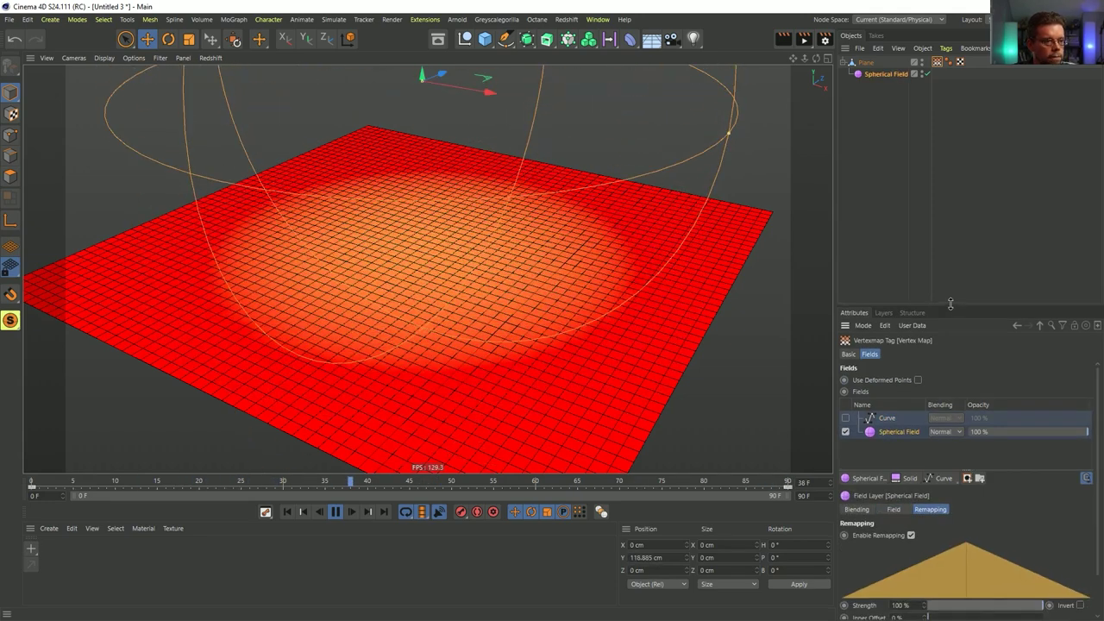
left_click_drag(952, 305, 952, 97)
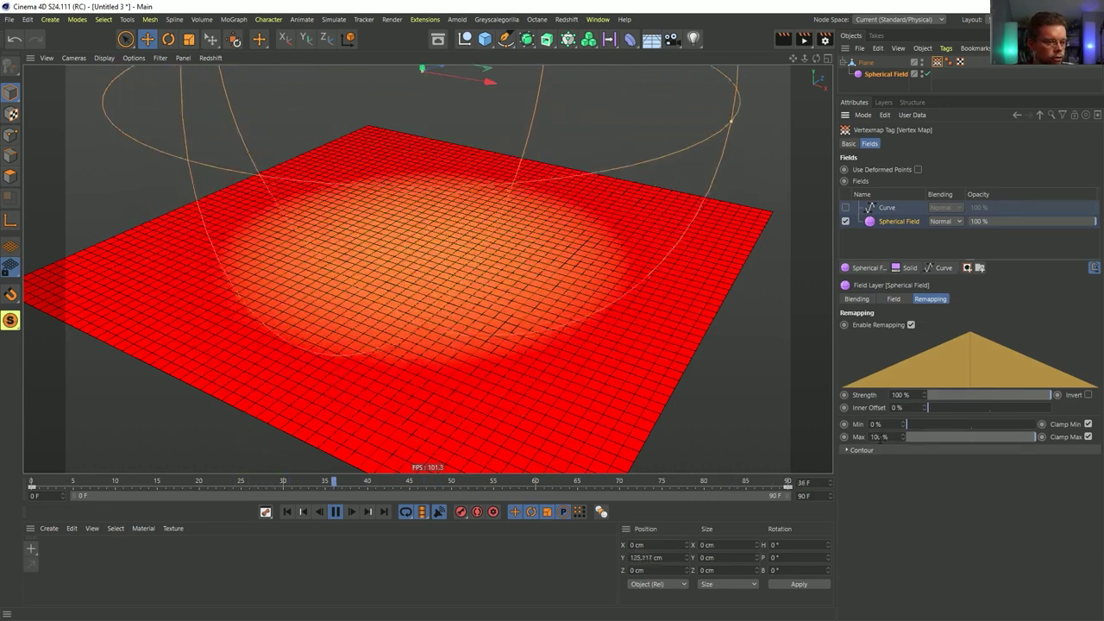
key("Return")
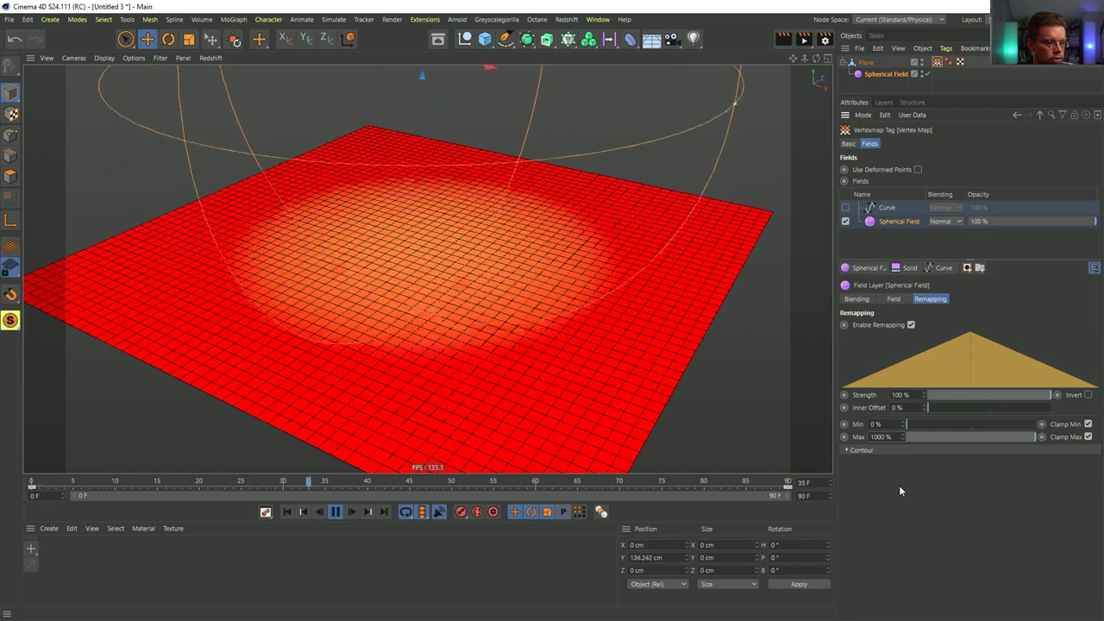
key("Return")
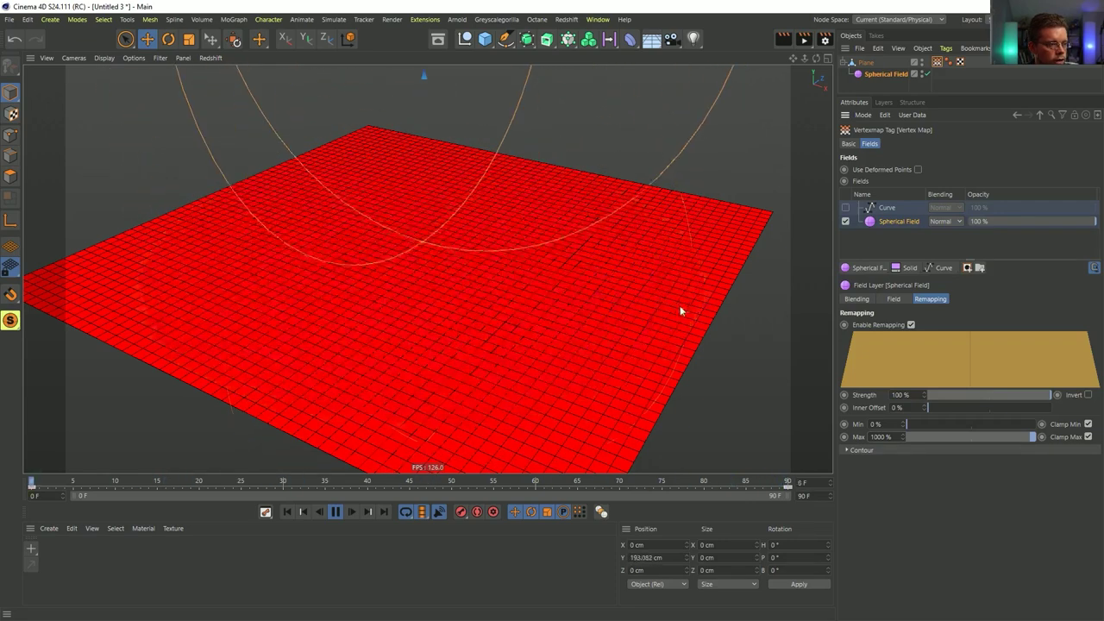
- Re-enable the Curve layer and set its After Curve behaviour to Loop
left_click(897, 207)
left_click(845, 208)
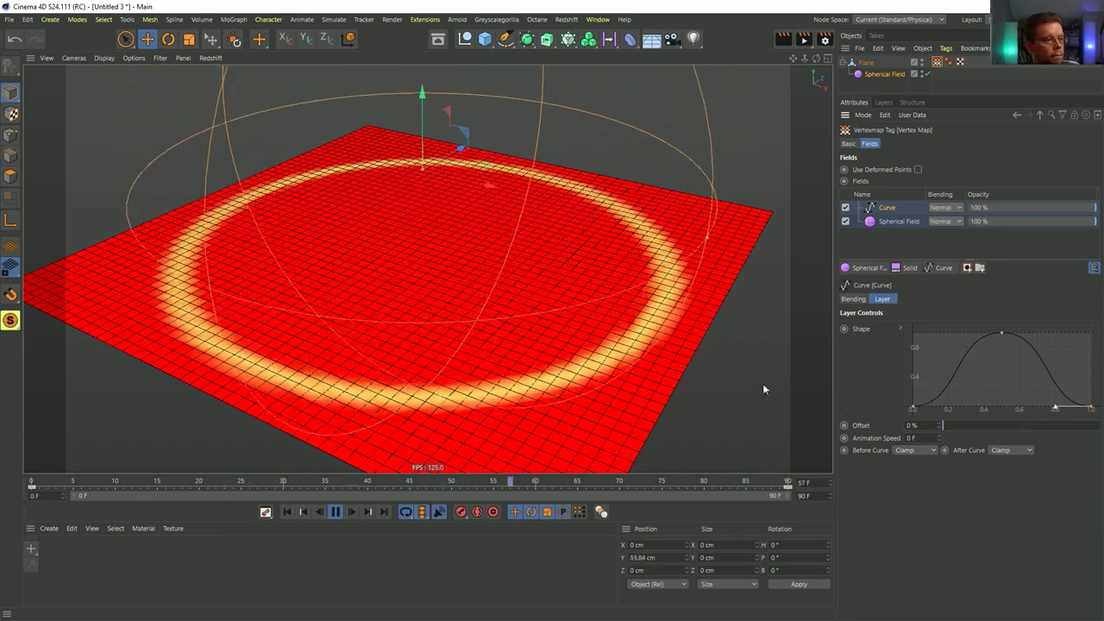
left_click(1006, 451)
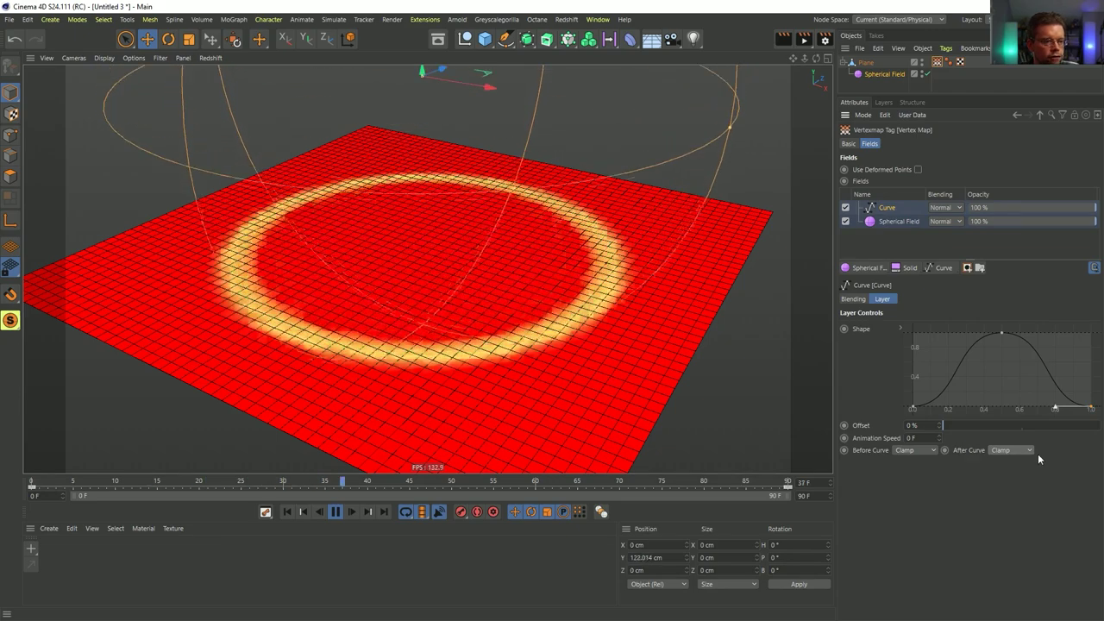
left_click(1015, 479)
left_click(1009, 450)
left_click(1011, 509)
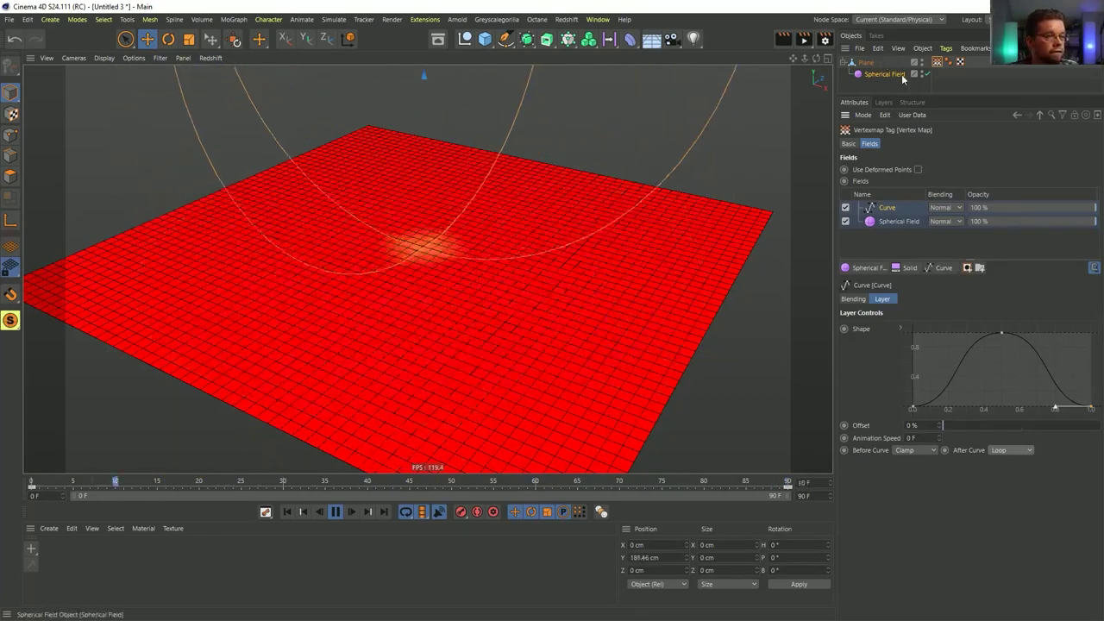
- Lower the Spherical Field to about -193 cm in Y at frame 90 and keyframe its Y position
left_click(880, 76)
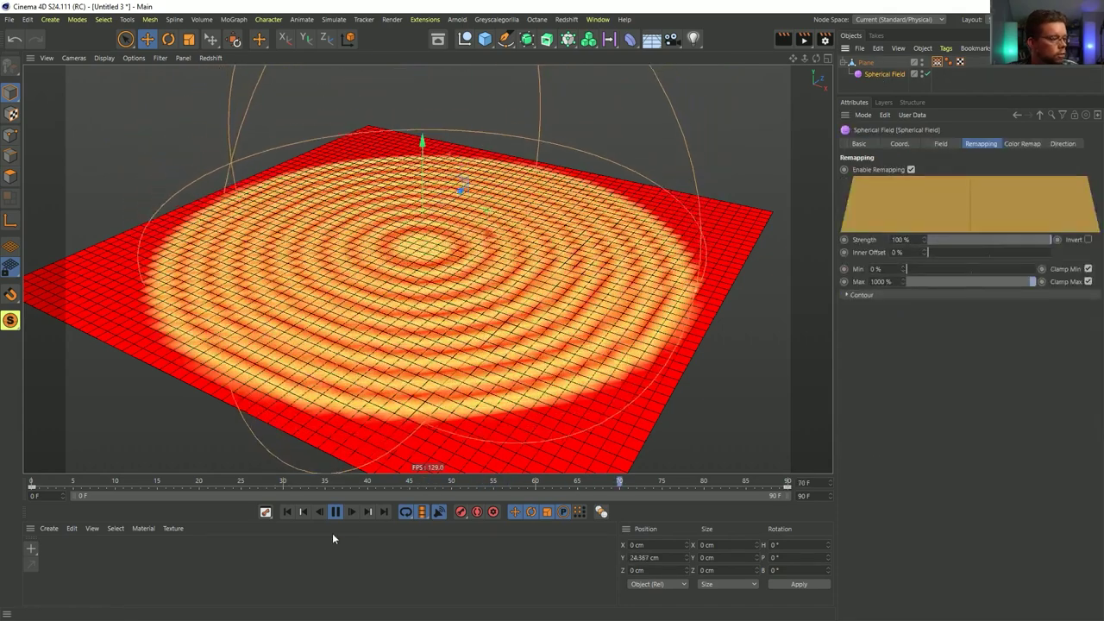
left_click(335, 512)
left_click(287, 511)
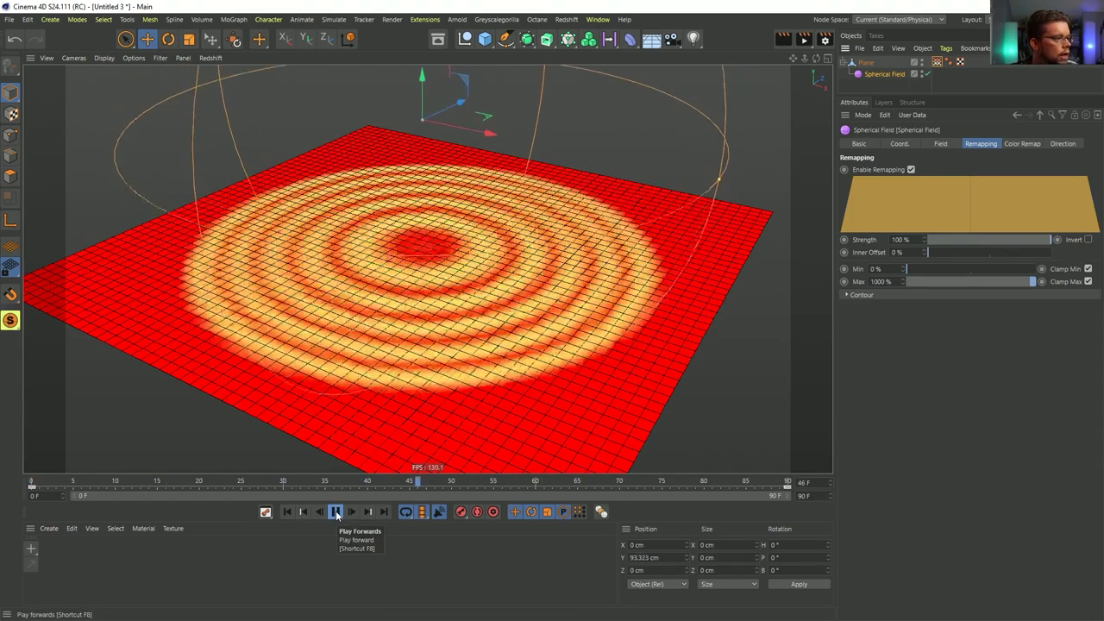
left_click(335, 511)
left_click_drag(453, 485, 797, 483)
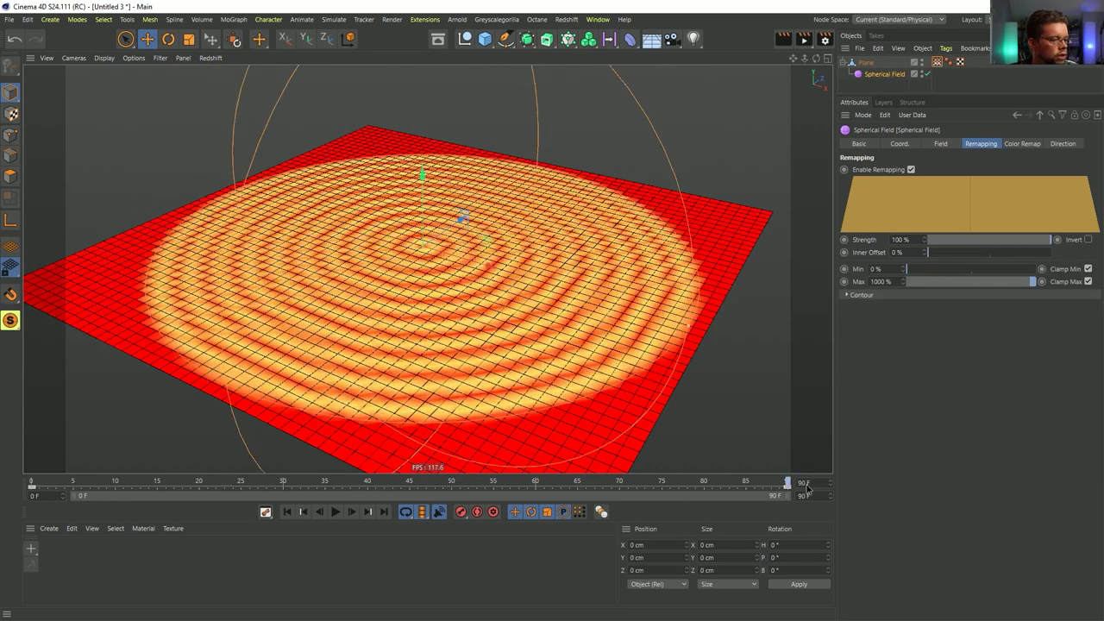
left_click_drag(419, 175, 424, 386)
left_click(938, 63)
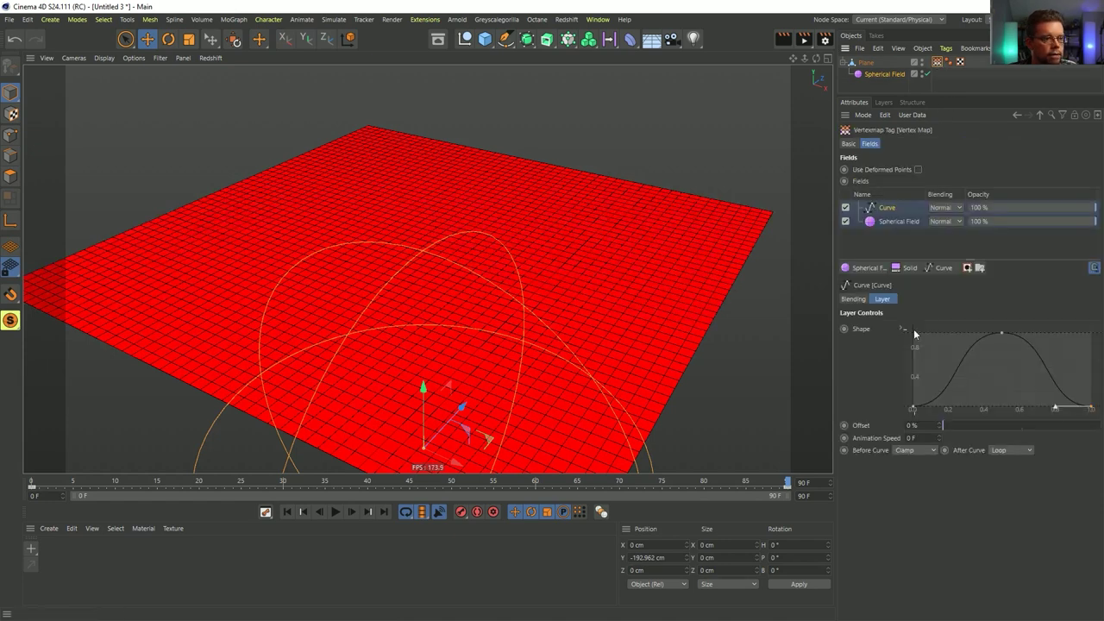
left_click(869, 74)
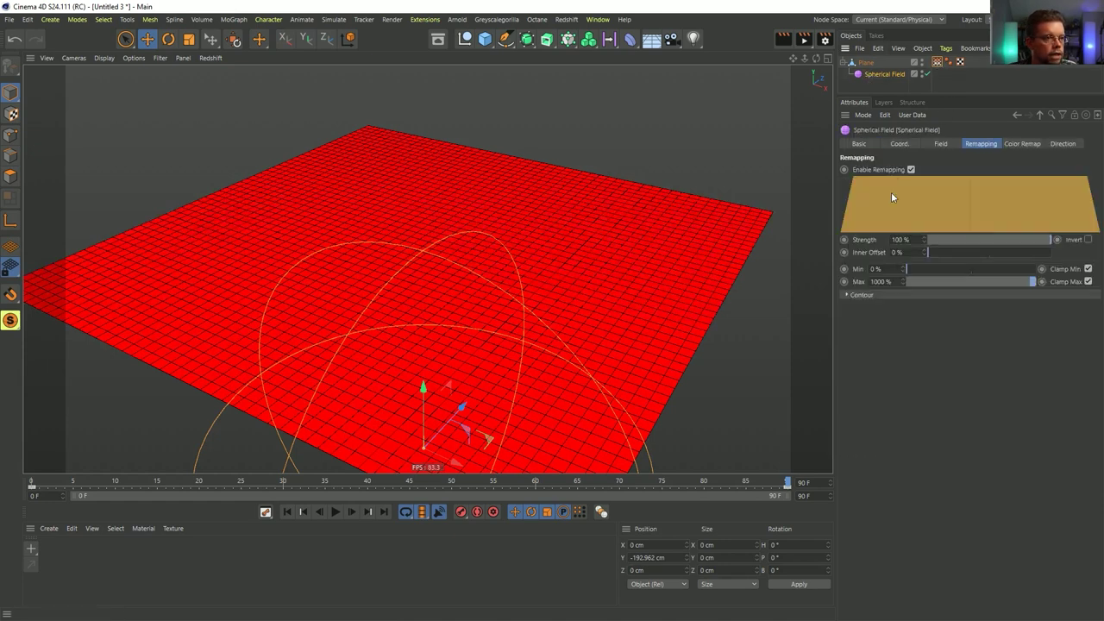
left_click(900, 143)
left_click(844, 182)
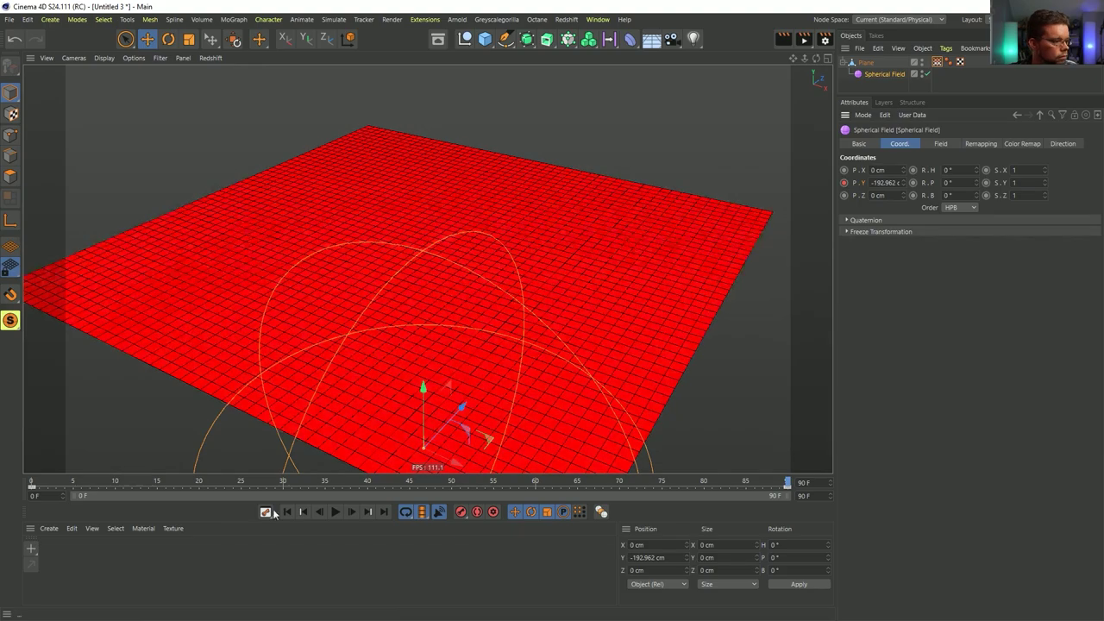
- Set the Spherical Field's position keys at frames 90 and 0 to Linear interpolation and replay the animation from the first frame
left_click(286, 513)
left_click(340, 515)
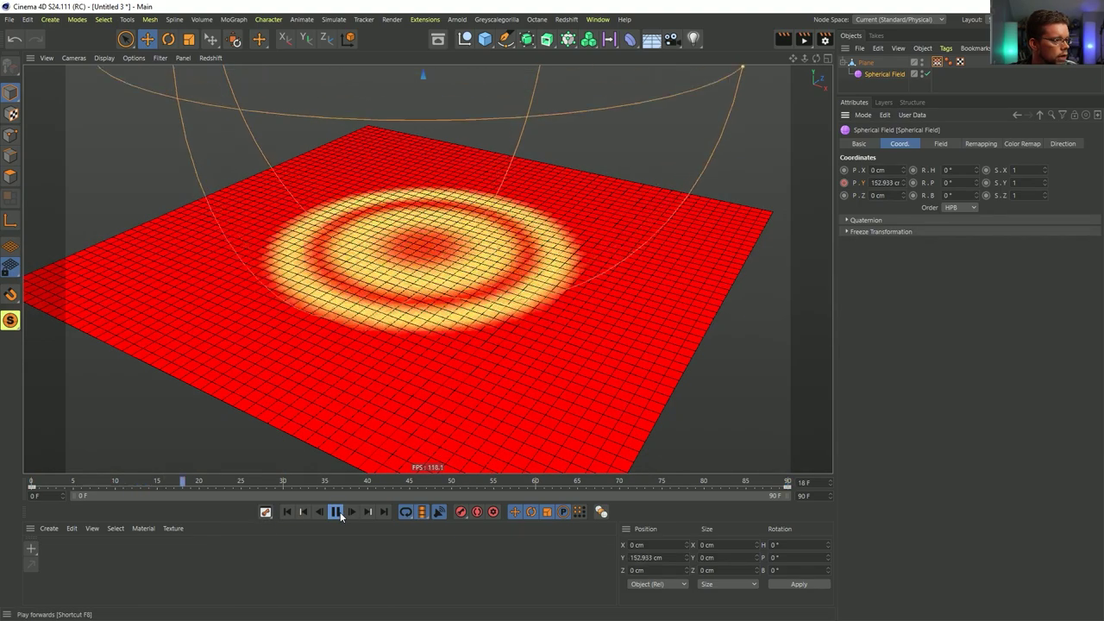
left_click(336, 512)
left_click(786, 491)
left_click(940, 159)
left_click(940, 177)
left_click(32, 490)
left_click(940, 159)
left_click(927, 173)
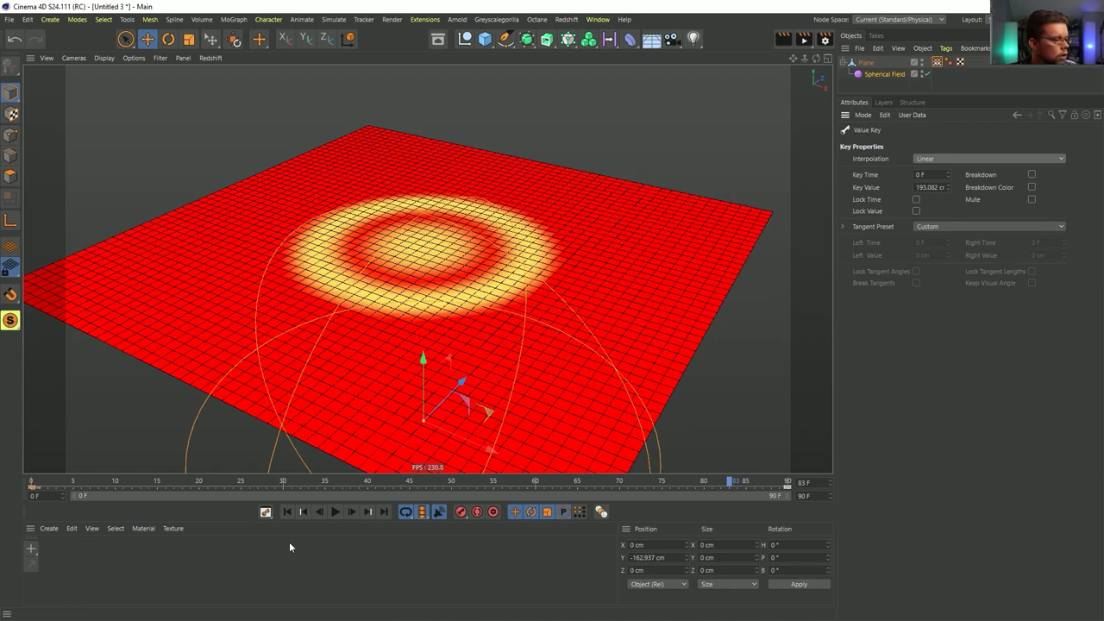
left_click(291, 512)
left_click(335, 512)
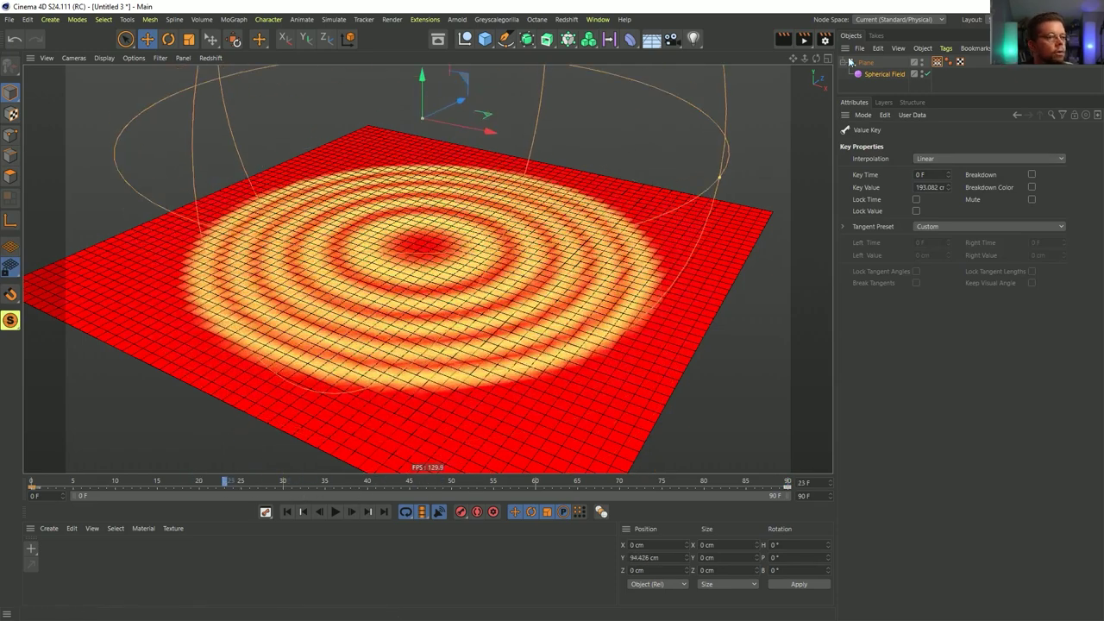
- Disable the Curve layer and add a Random Field between it and the Spherical Field with Overlay blending
left_click(937, 63)
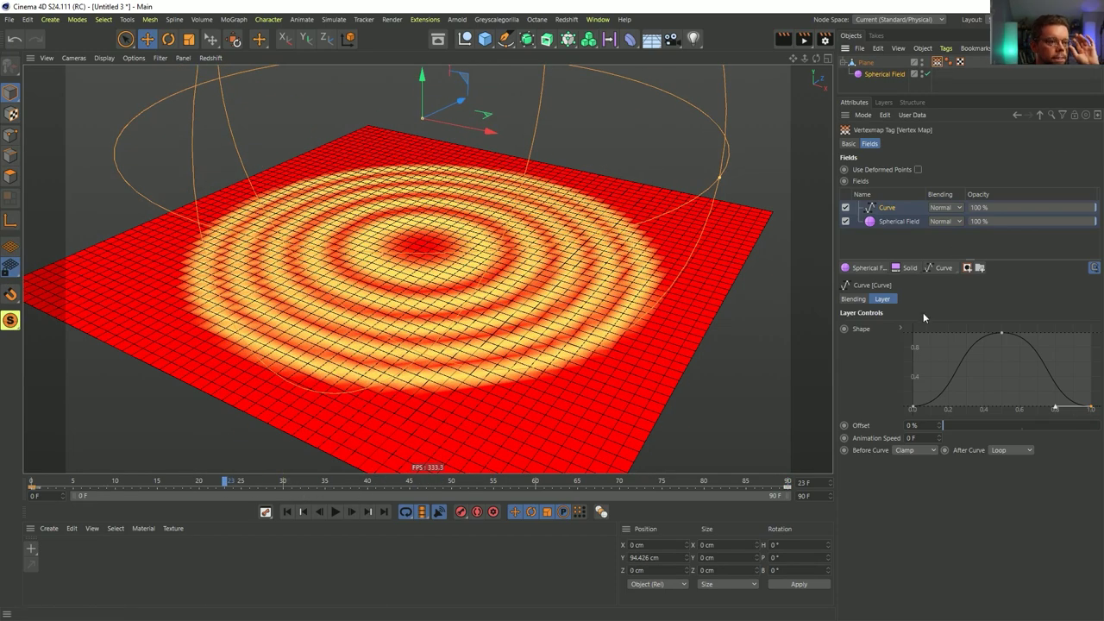
left_click(846, 208)
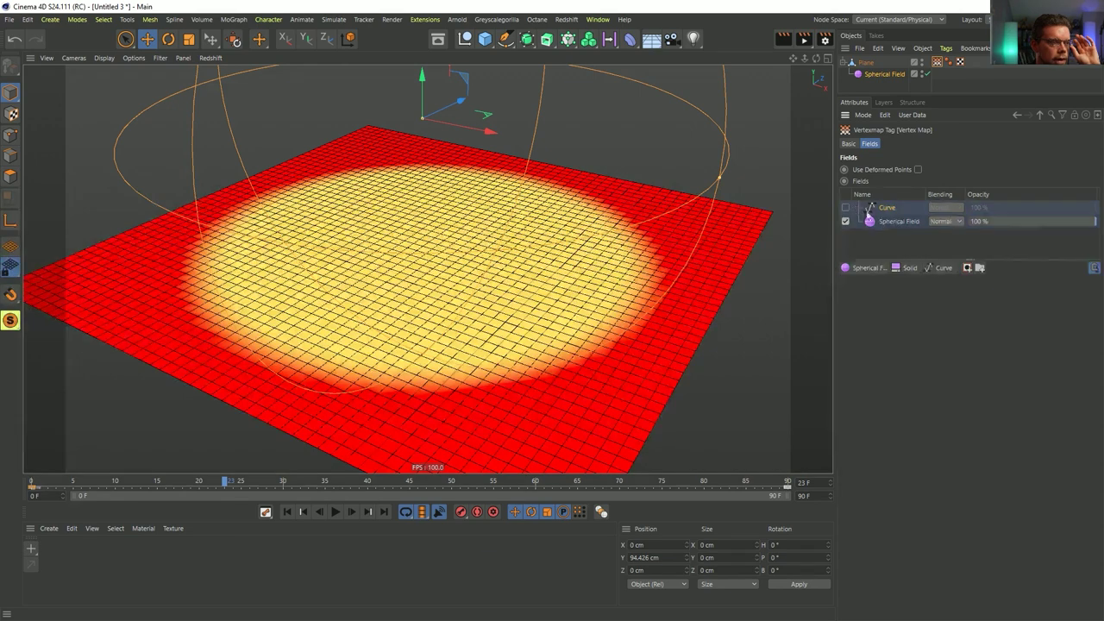
left_click(893, 223)
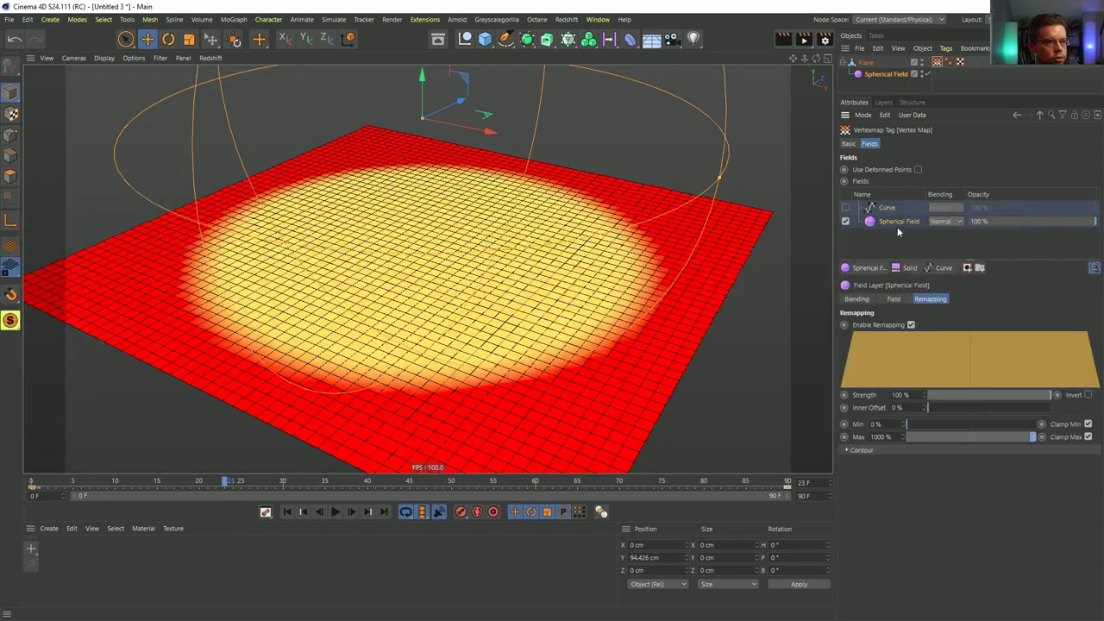
left_click(869, 269)
left_click(878, 384)
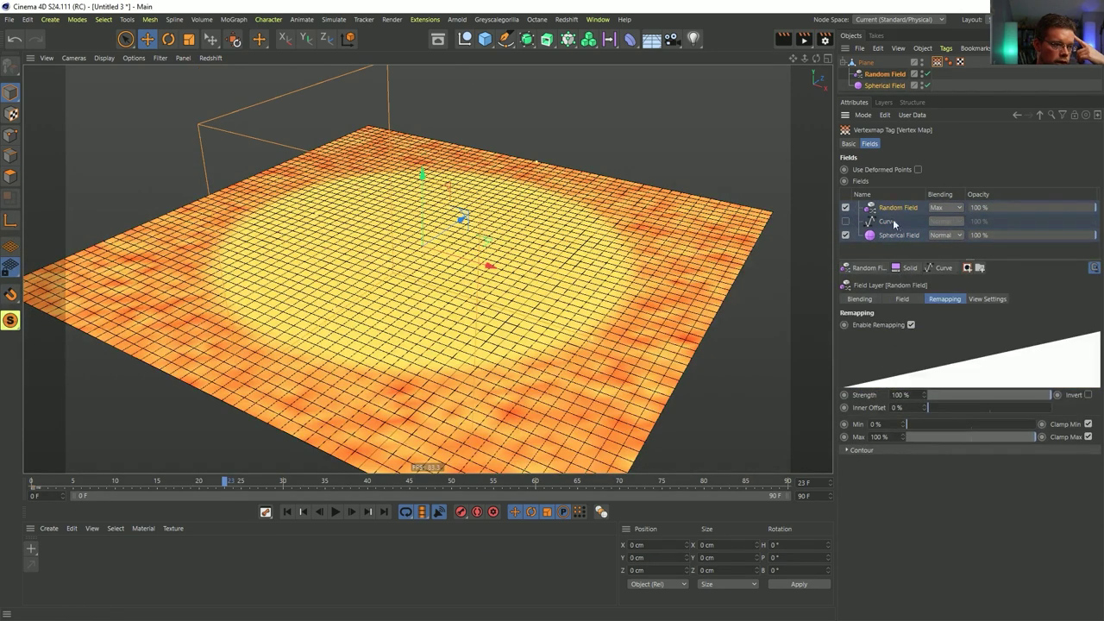
left_click_drag(884, 232, 885, 230)
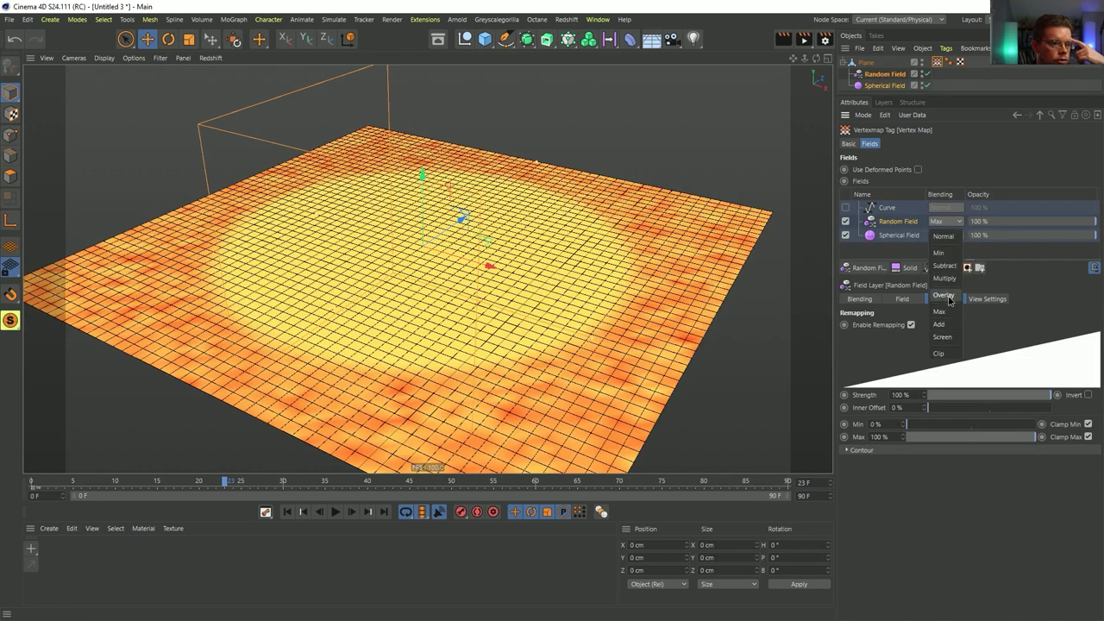
left_click(944, 295)
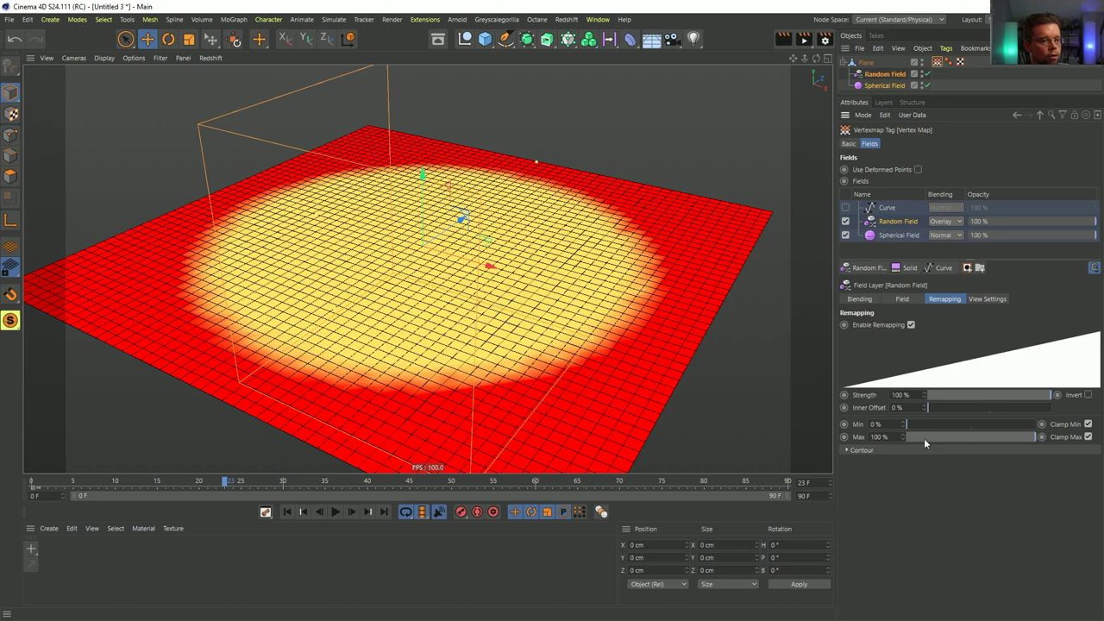
- Scale the Random Field's noise to 1002 %, previewing it with Normal blending
left_click(905, 299)
left_click_drag(975, 375, 974, 345)
left_click(942, 221)
left_click(945, 225)
mouse_move(975, 373)
left_mouse_down()
mouse_move(975, 332)
mouse_move(975, 375)
left_mouse_up()
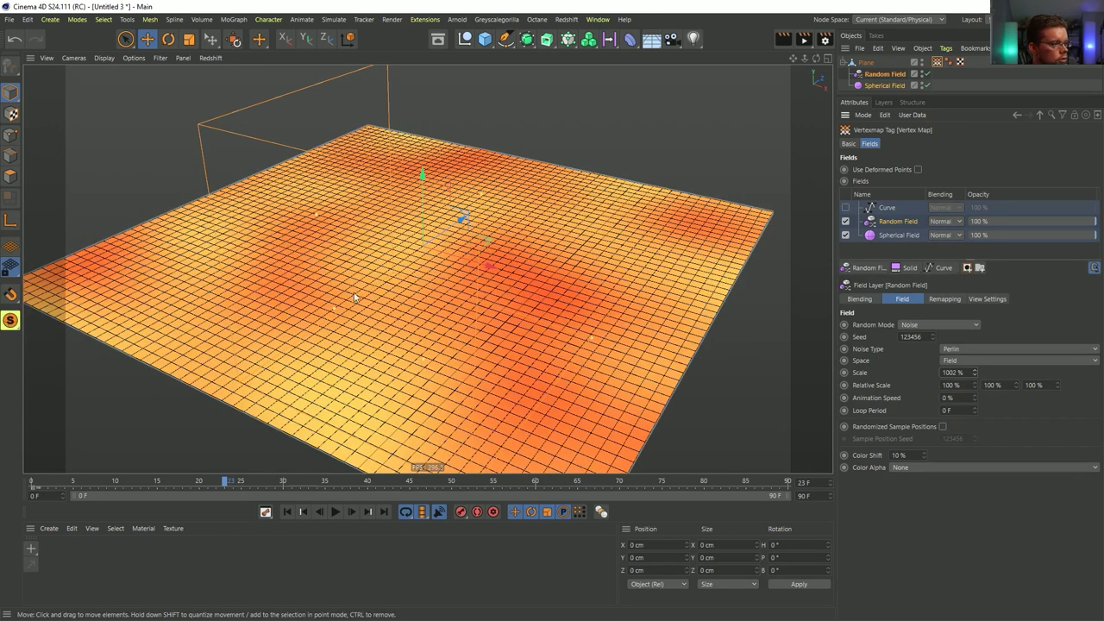
- Set the Random Field's blending back to Overlay and re-enable the Curve layer
left_click(950, 223)
left_click(944, 295)
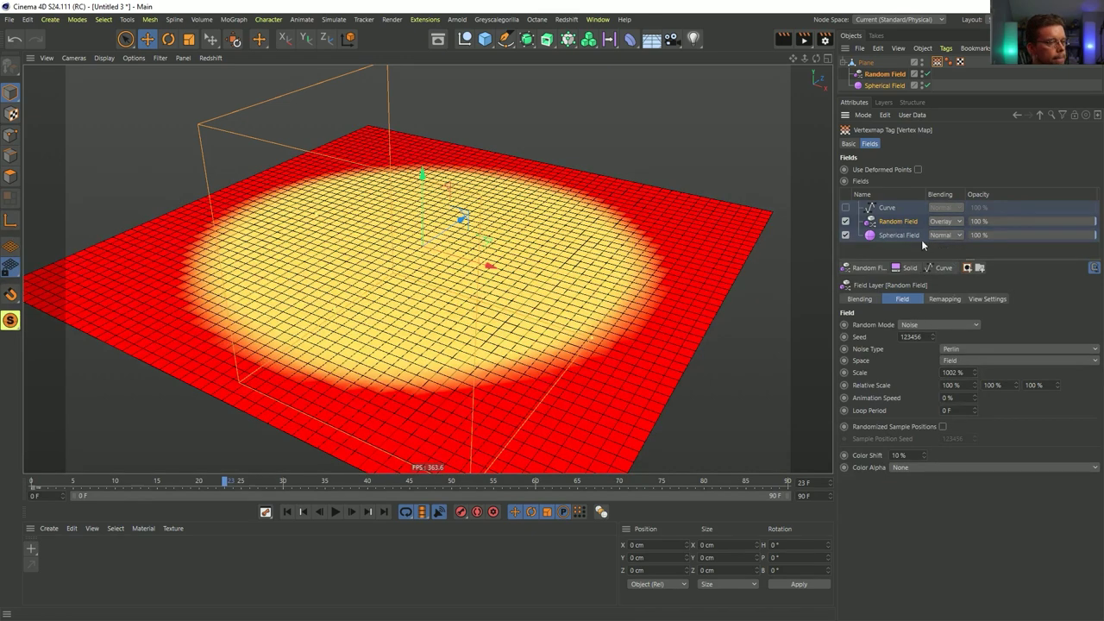
left_click(845, 207)
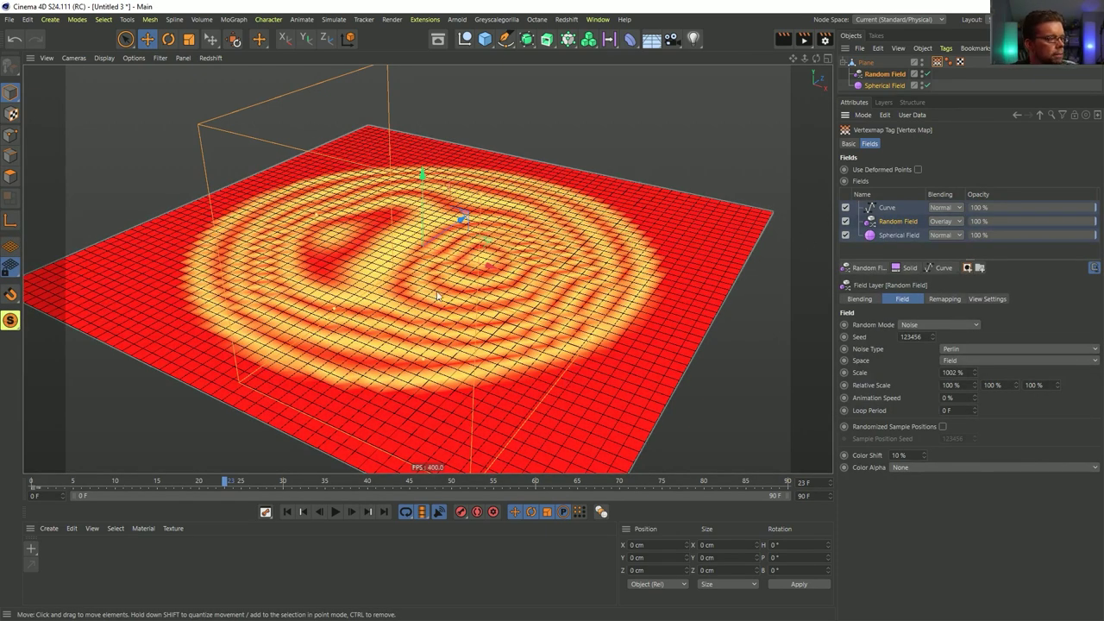
- Set the Spherical Field layer's remapping maximum to 500 %, trying 50 % first
left_click(899, 236)
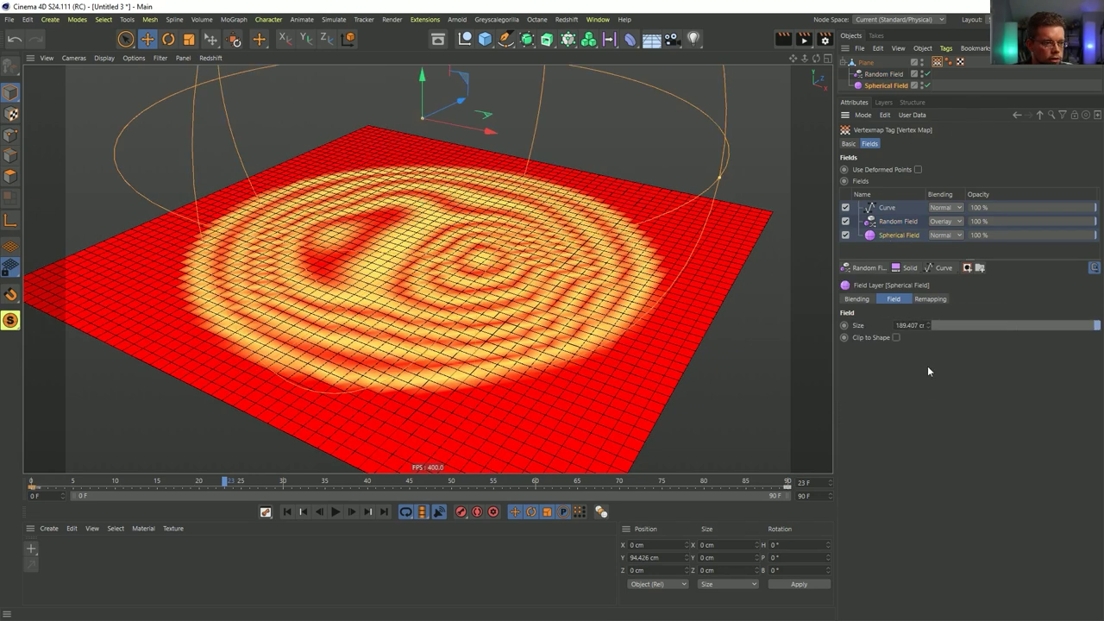
left_click(930, 299)
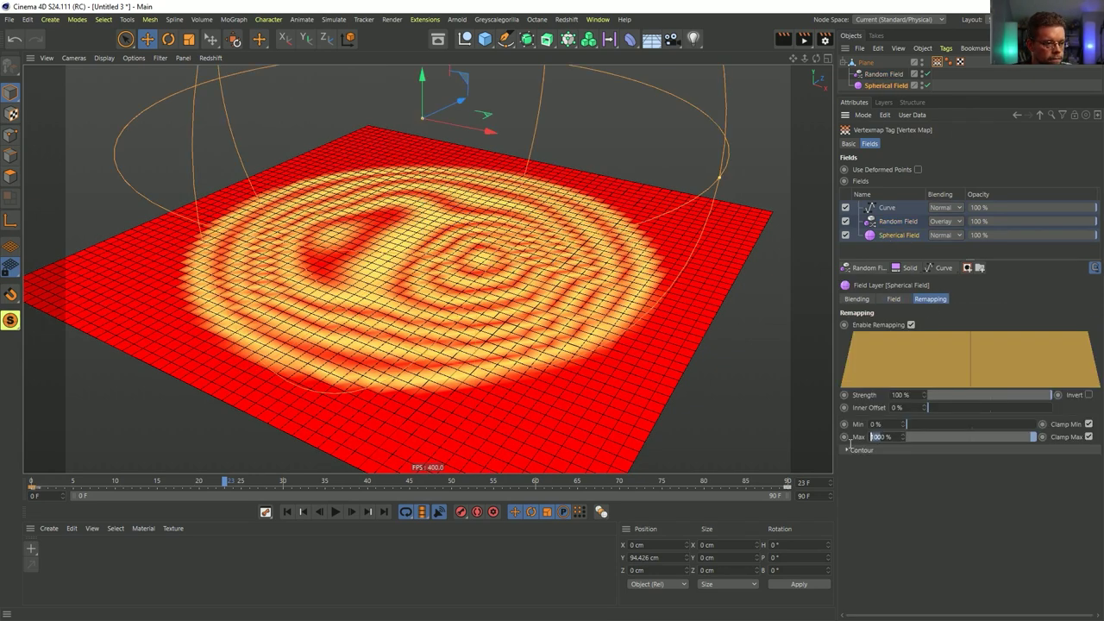
type("50")
key("Return")
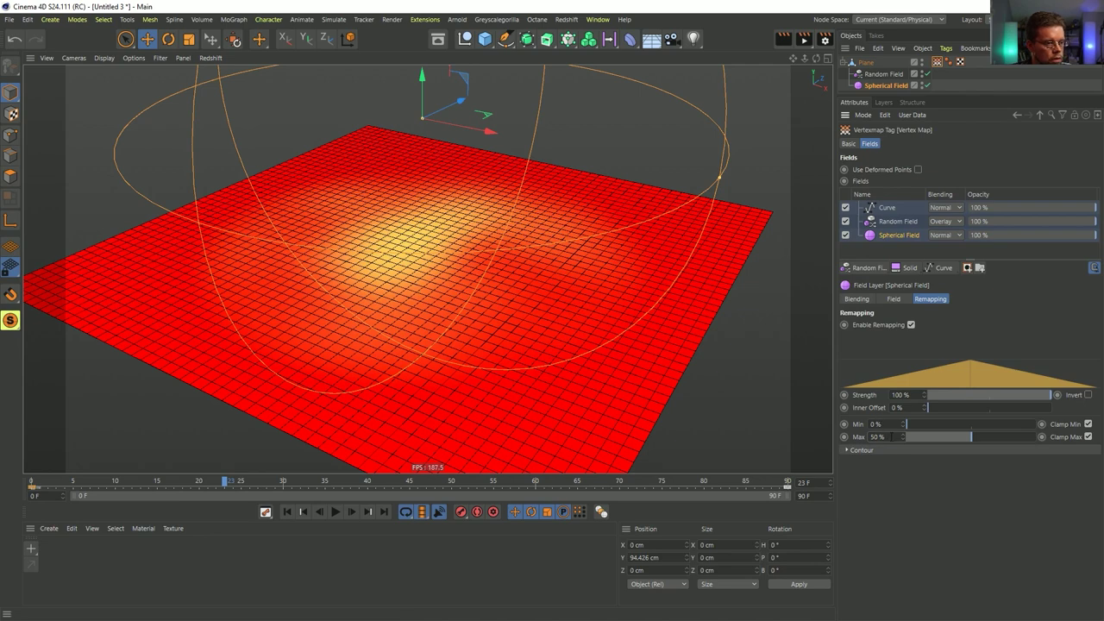
type("500")
key("Return")
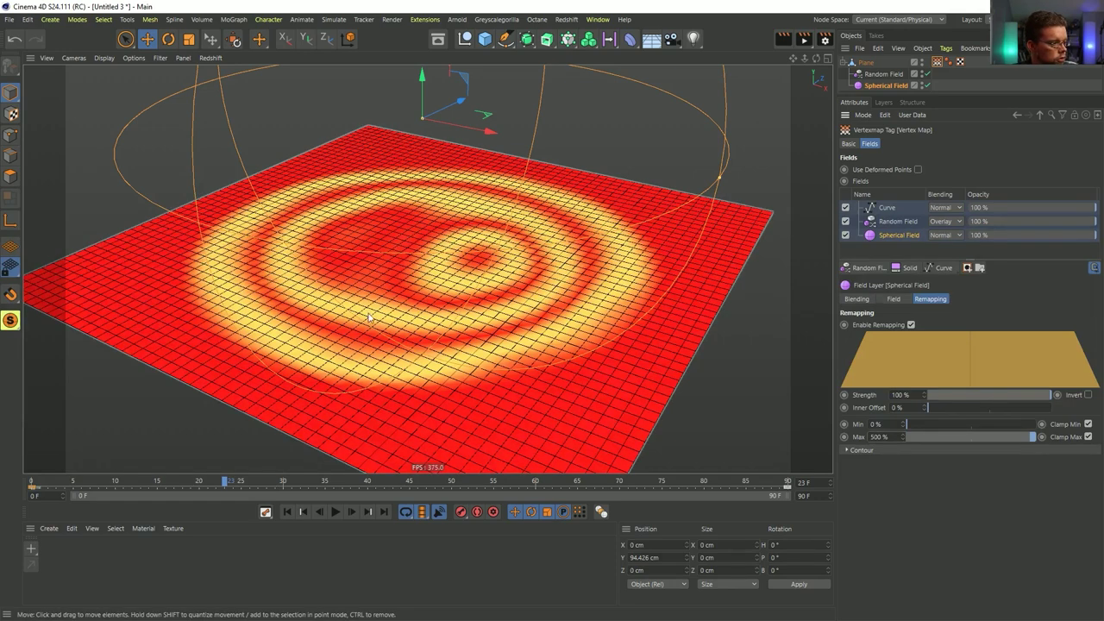
- Try Multiply blending on the Random Field layer at frame 22, and return it to Overlay
left_click(897, 221)
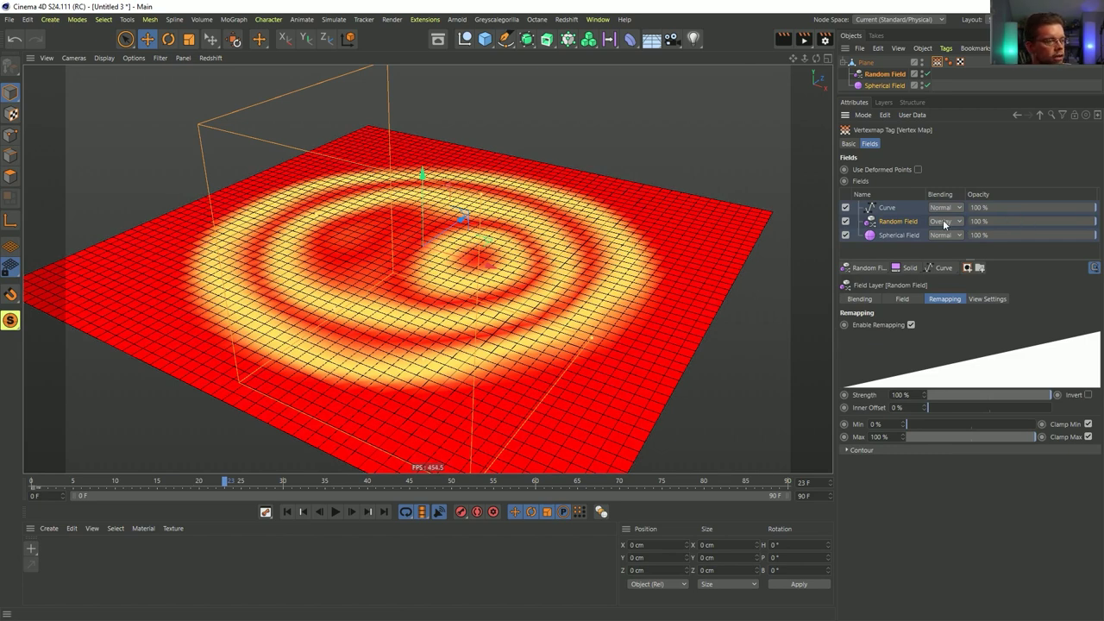
left_click(943, 222)
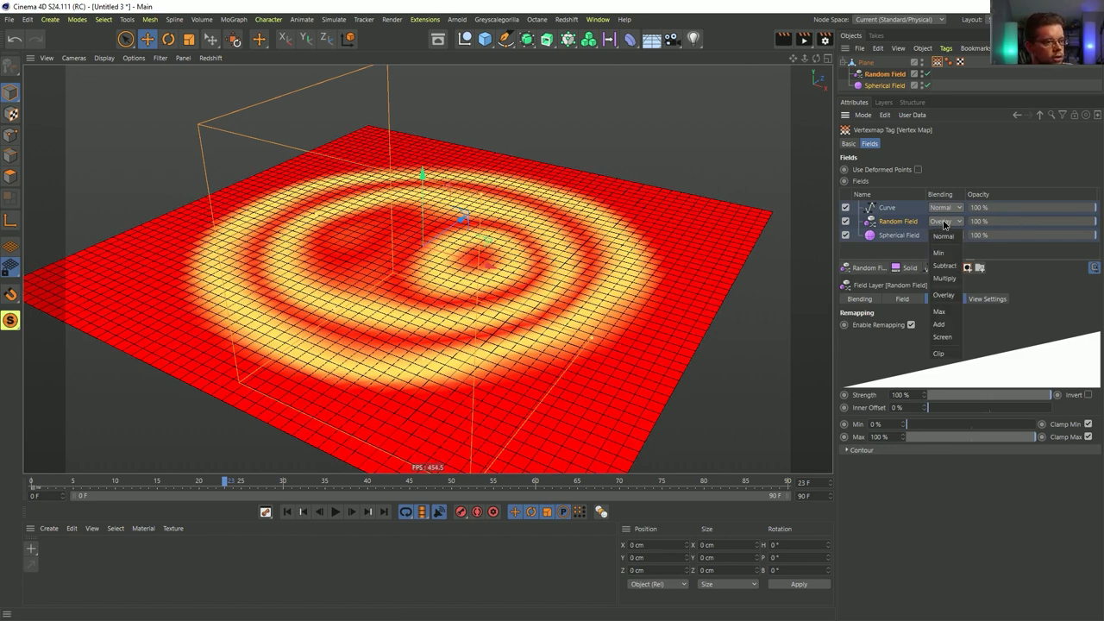
left_click(959, 279)
mouse_move(226, 481)
left_mouse_down()
mouse_move(457, 485)
mouse_move(45, 491)
mouse_move(217, 480)
left_mouse_up()
left_click(944, 235)
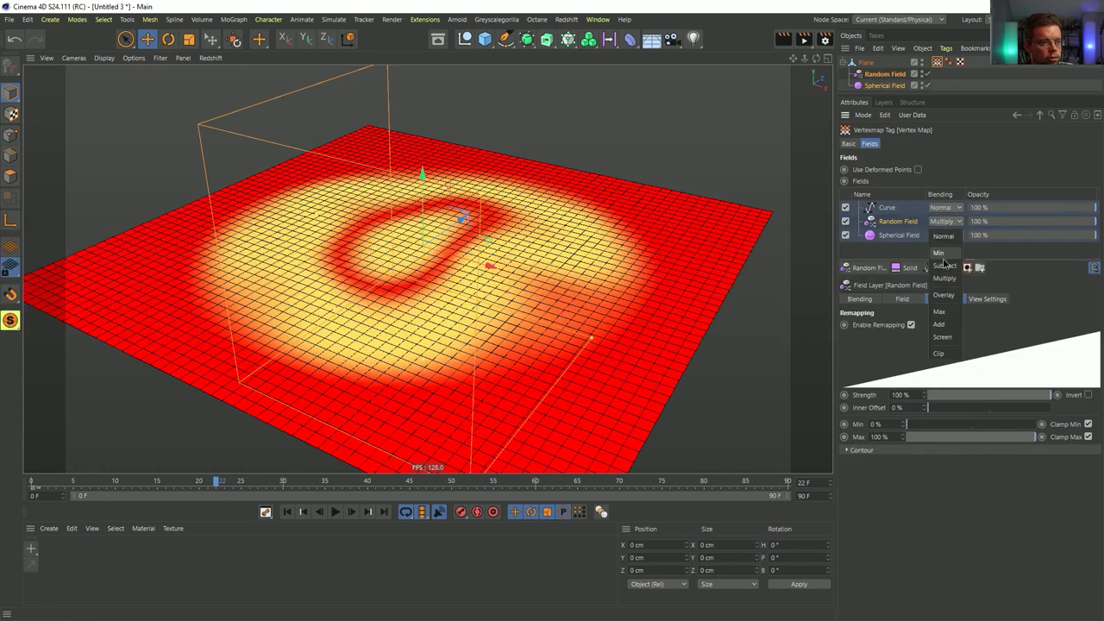
left_click(948, 296)
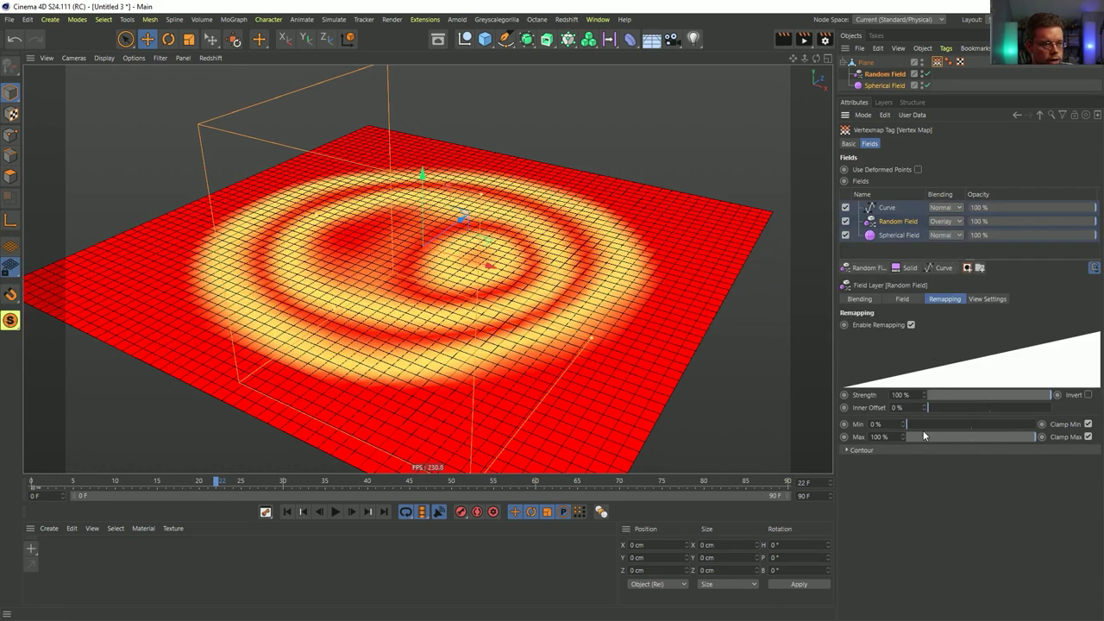
- Set the Random Field's animation speed to 222 % and play the animation from the first frame
left_click(885, 74)
left_click(943, 144)
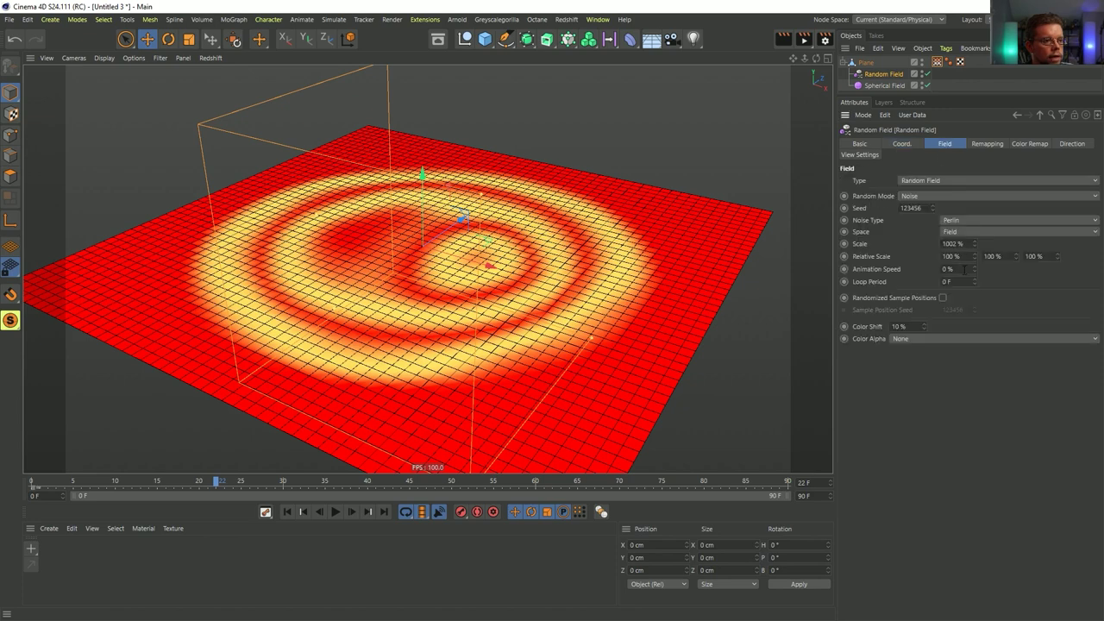
key("Return")
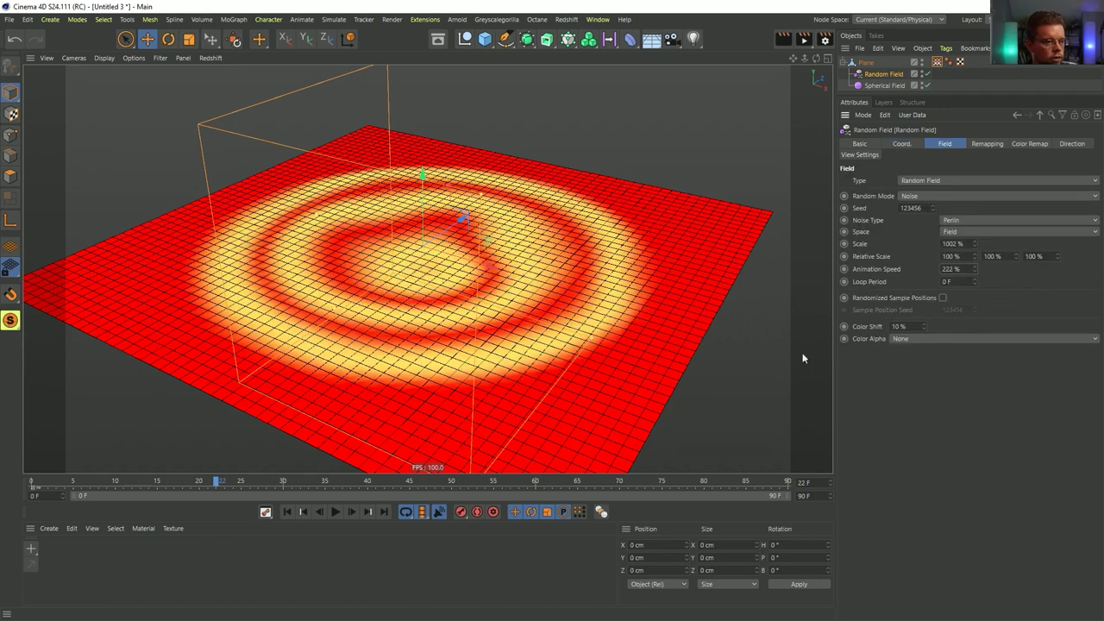
left_click(286, 511)
left_click(335, 512)
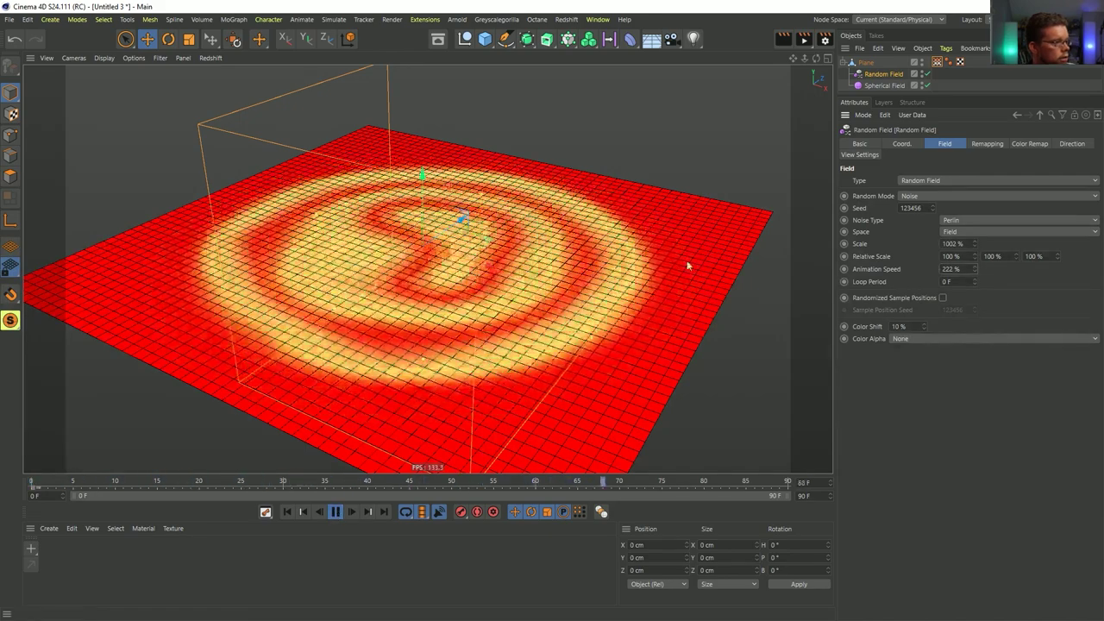
- Set the Random Field's animation speed to 111 %, replay the animation from the first frame and stop it
left_click_drag(961, 270, 903, 271)
type("111")
key("Return")
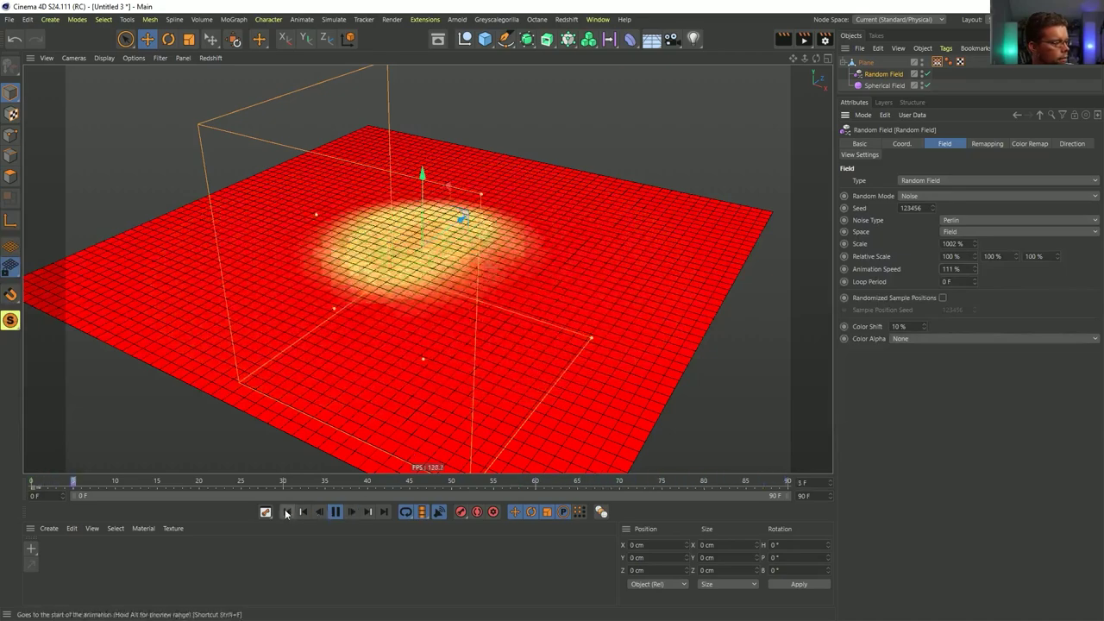
left_click(287, 512)
left_click(336, 512)
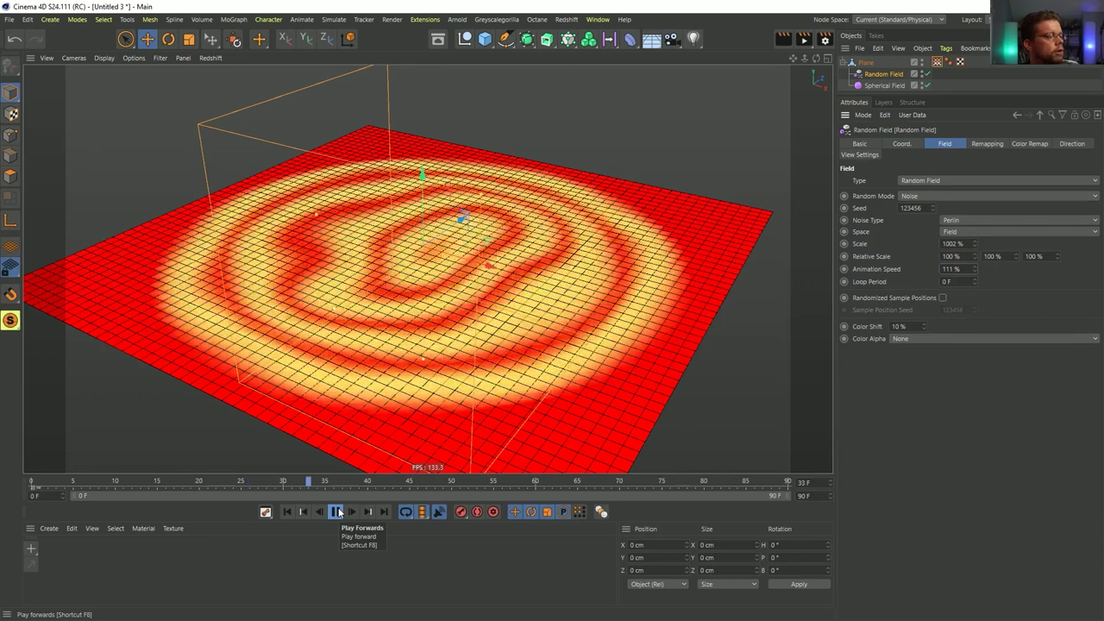
left_click(336, 512)
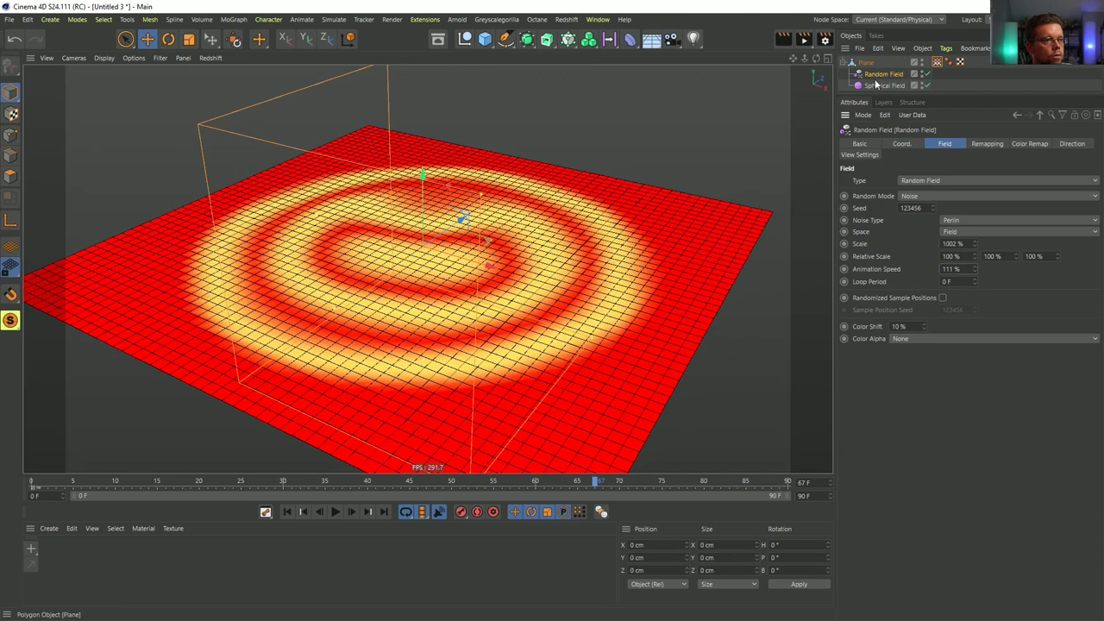
- Try stacking extra Random Field layers with Overlay blending in the Plane's Vertex Map, and scrub the timeline
left_click(936, 62)
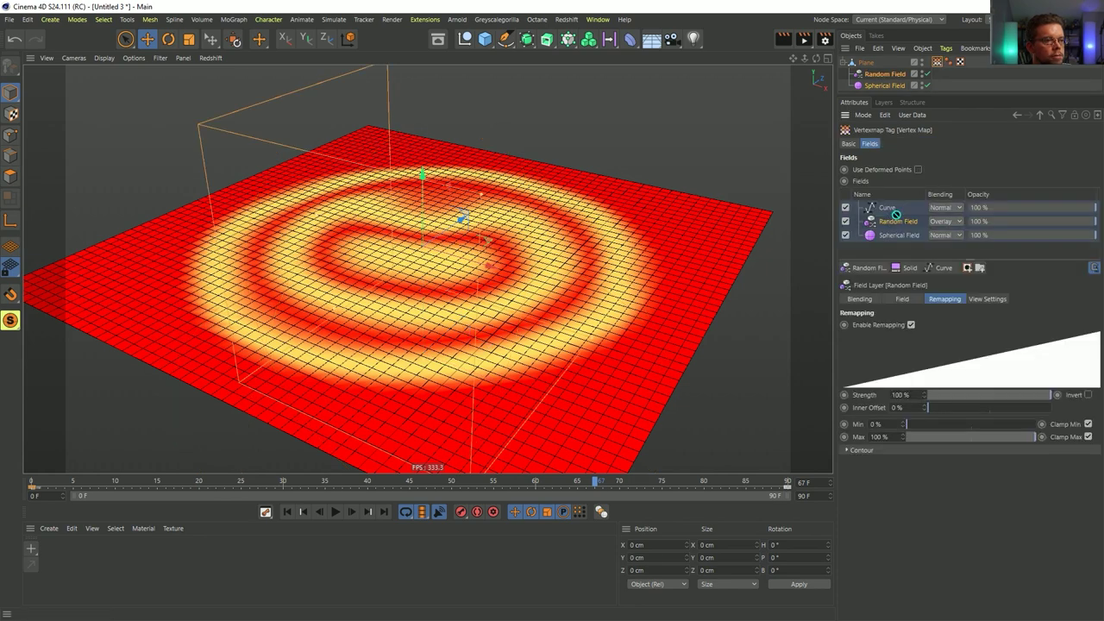
left_click_drag(903, 216, 890, 216)
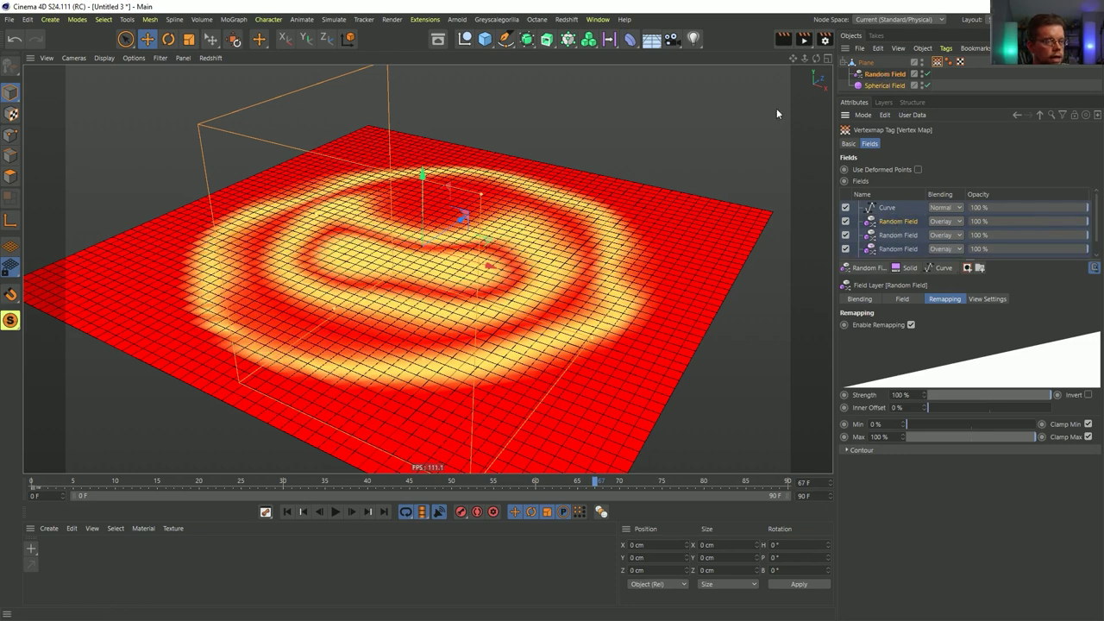
left_click_drag(115, 484, 613, 481)
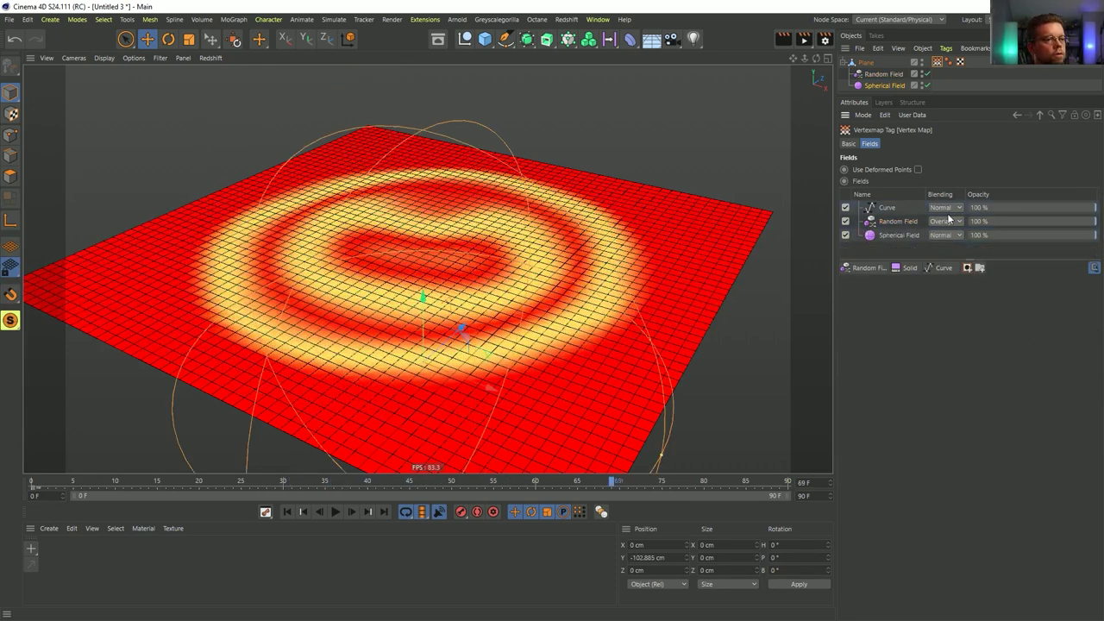
- Change the Random Field layer's blending to Multiply and review the animation from the first frame
left_click(946, 221)
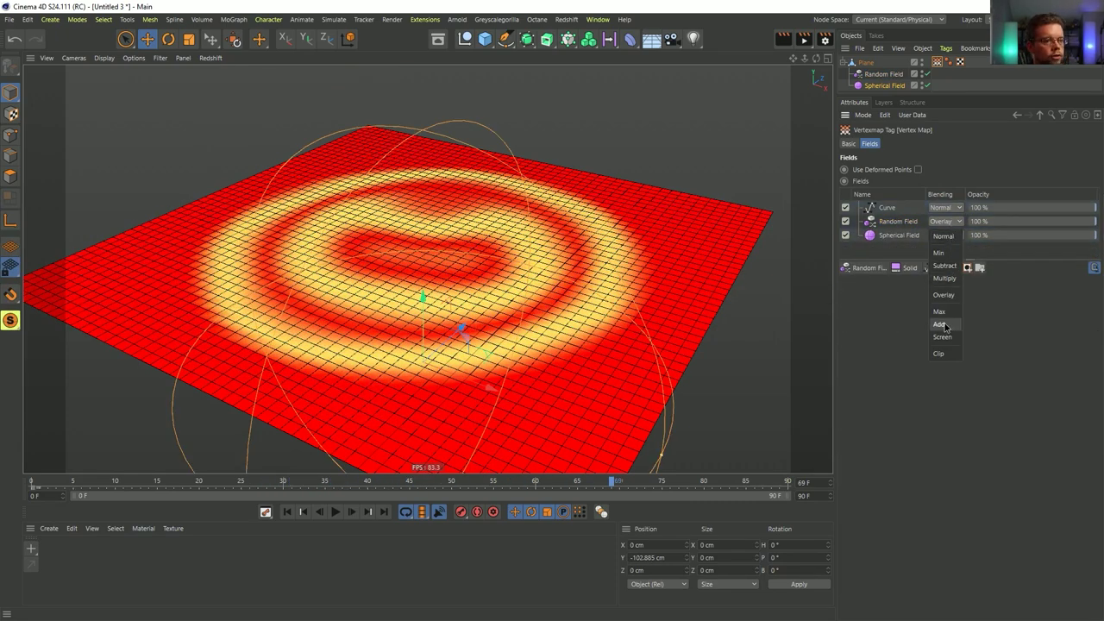
left_click(945, 279)
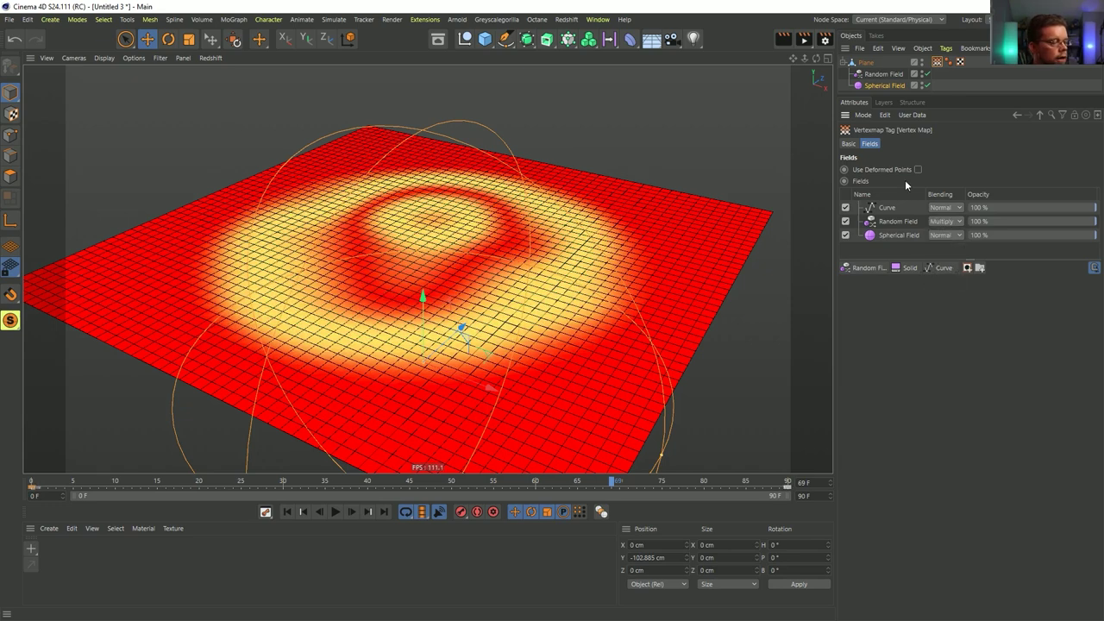
left_click_drag(144, 485, 436, 512)
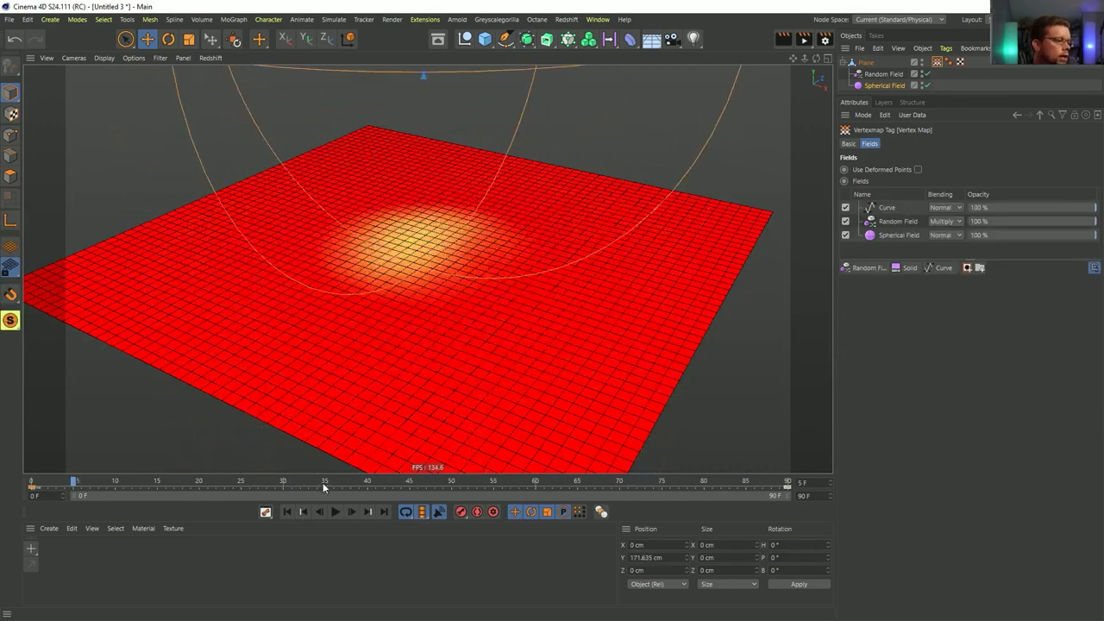
left_click_drag(50, 476, 12, 490)
left_click(331, 520)
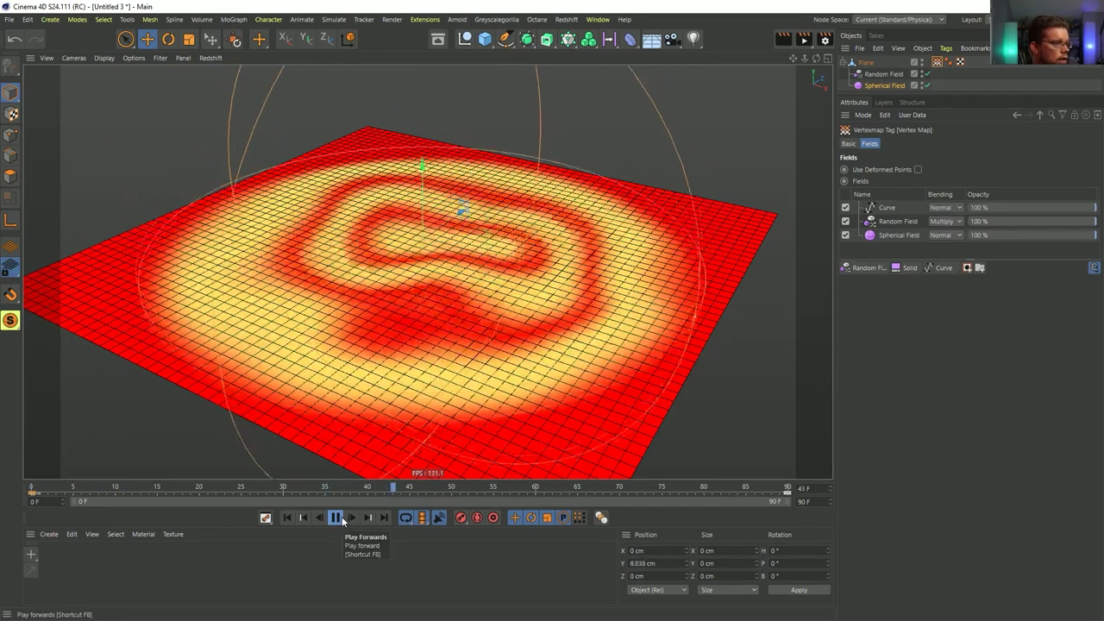
left_click(342, 517)
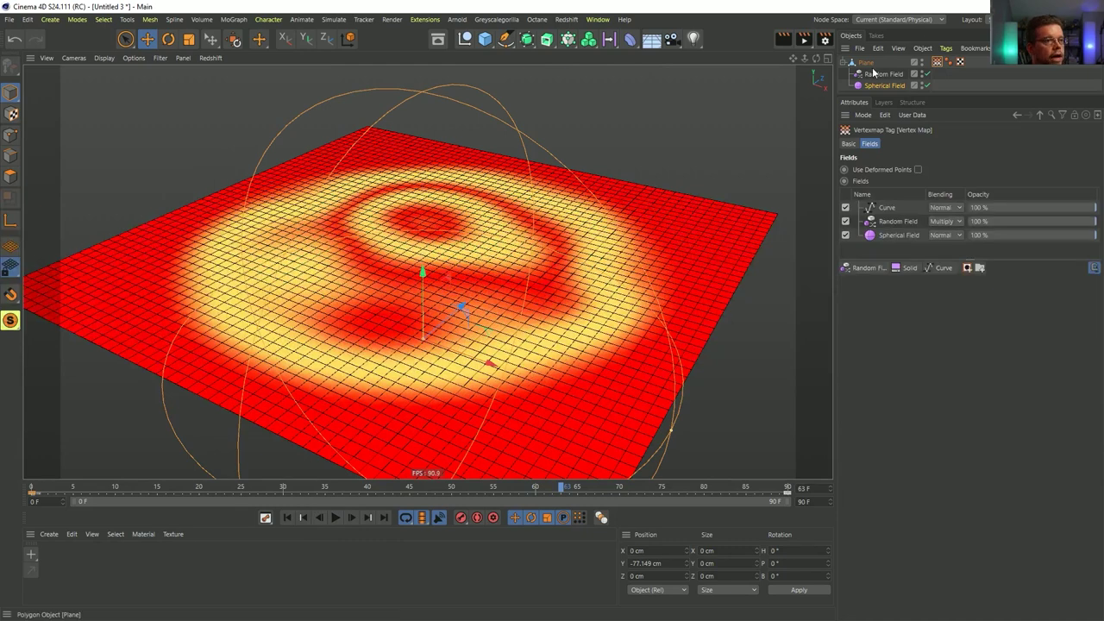
- Duplicate the Plane object and delete the child fields under the copy
left_click(843, 64)
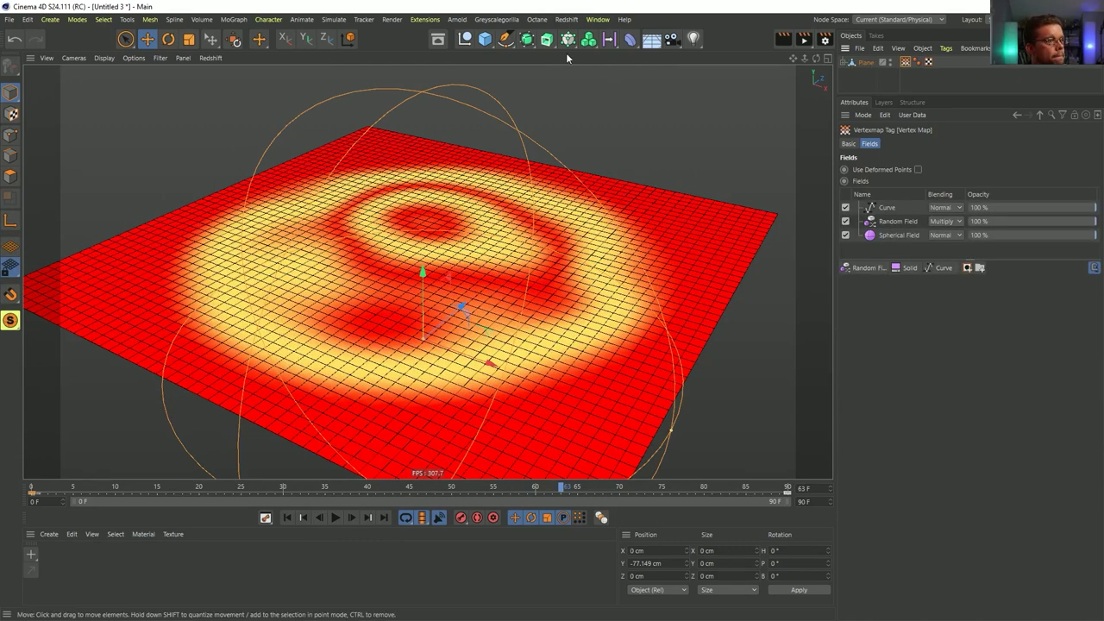
left_click_drag(859, 67, 873, 88, "ctrl")
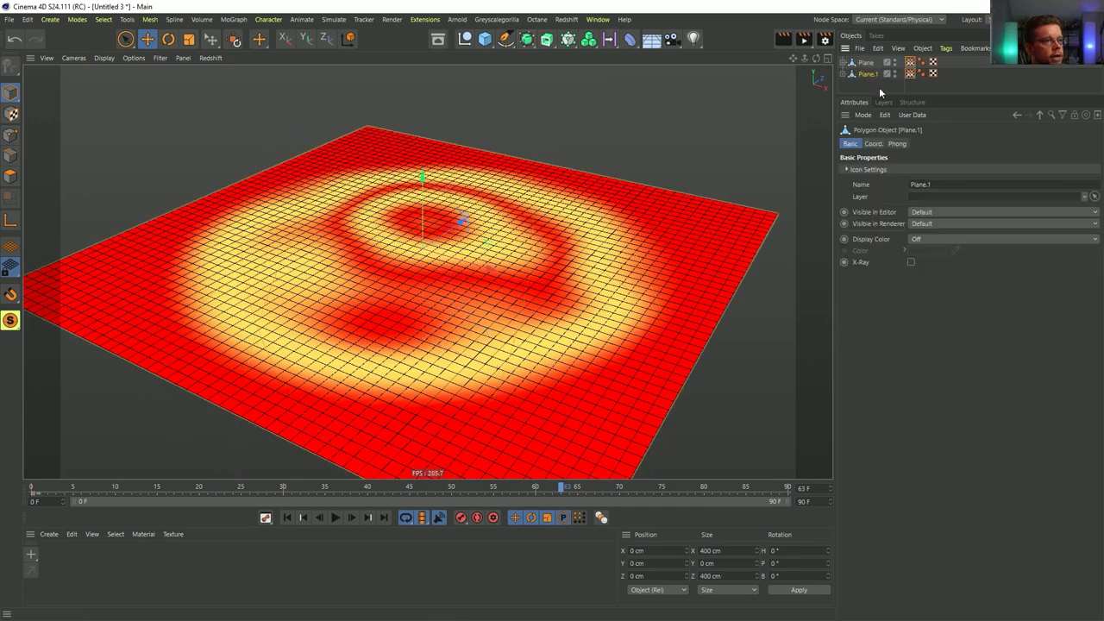
left_click(845, 74)
key("Delete")
left_click(874, 88)
key("Delete")
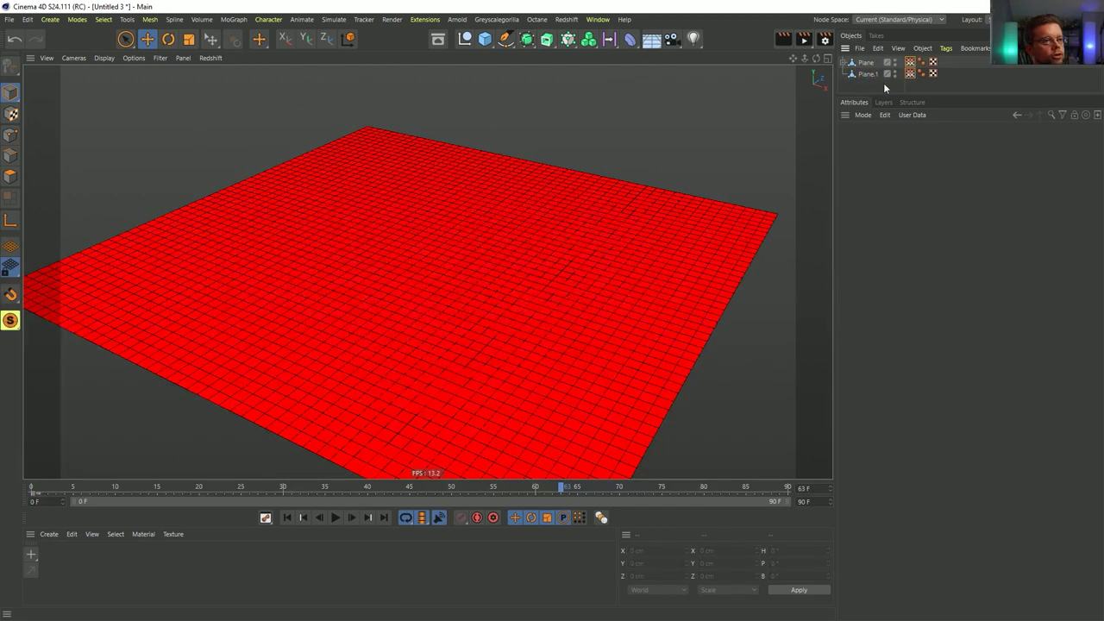
- Delete the Vertex Map tag from the plane copy and hide the original Plane
left_click(911, 75)
key("Delete")
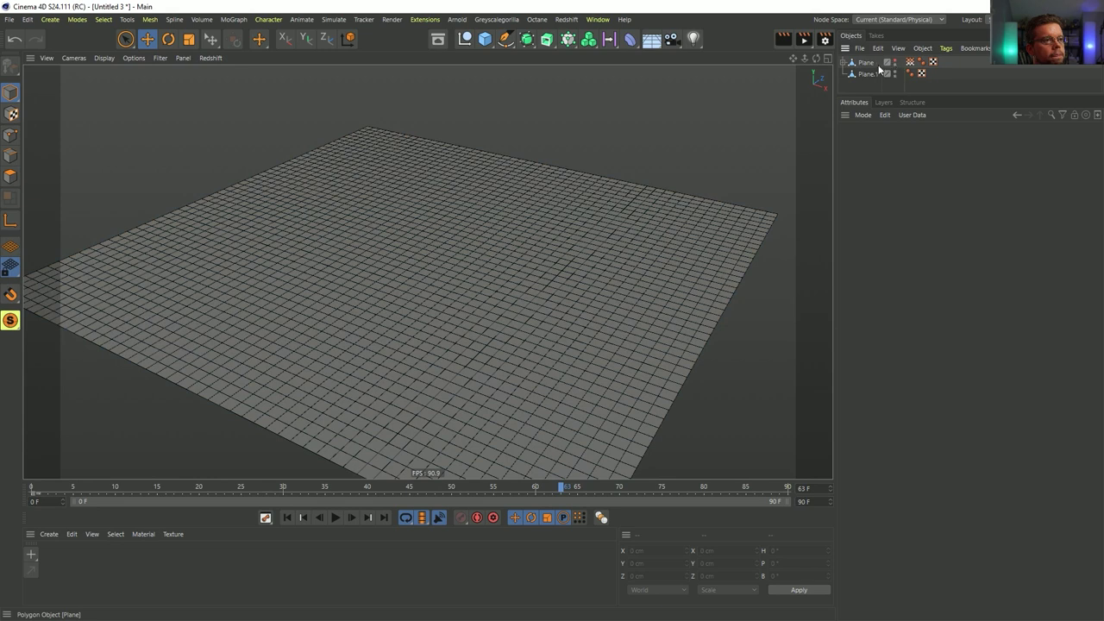
- Add a Plain effector, rename it Plain.Deform and make it a child of Plane.1
left_click(869, 73)
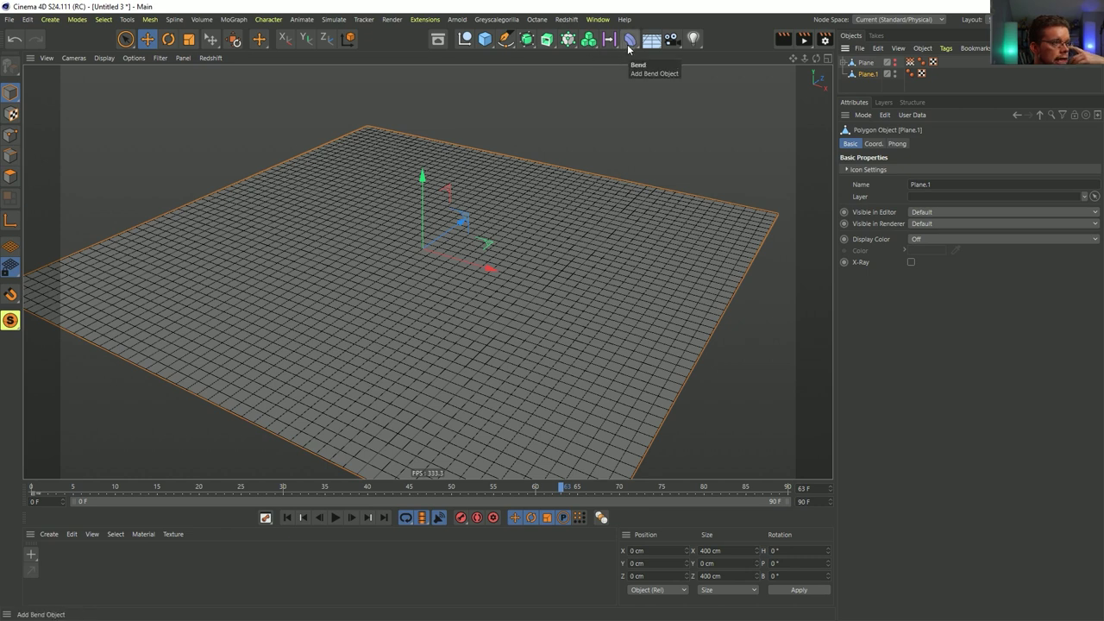
left_click(568, 39)
left_click(766, 56)
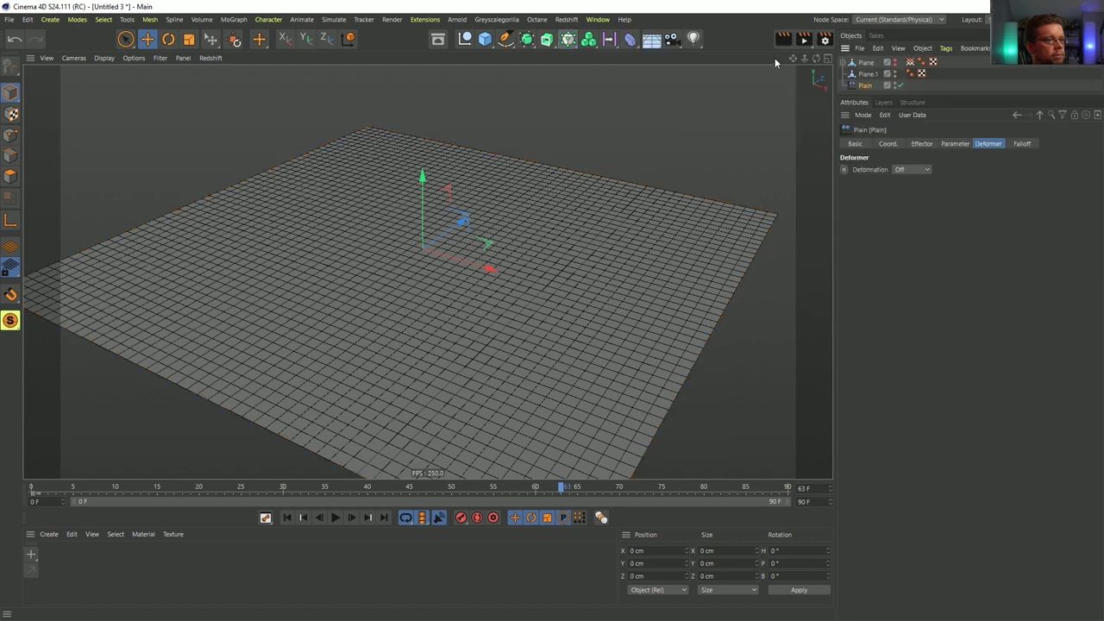
double_click(870, 86)
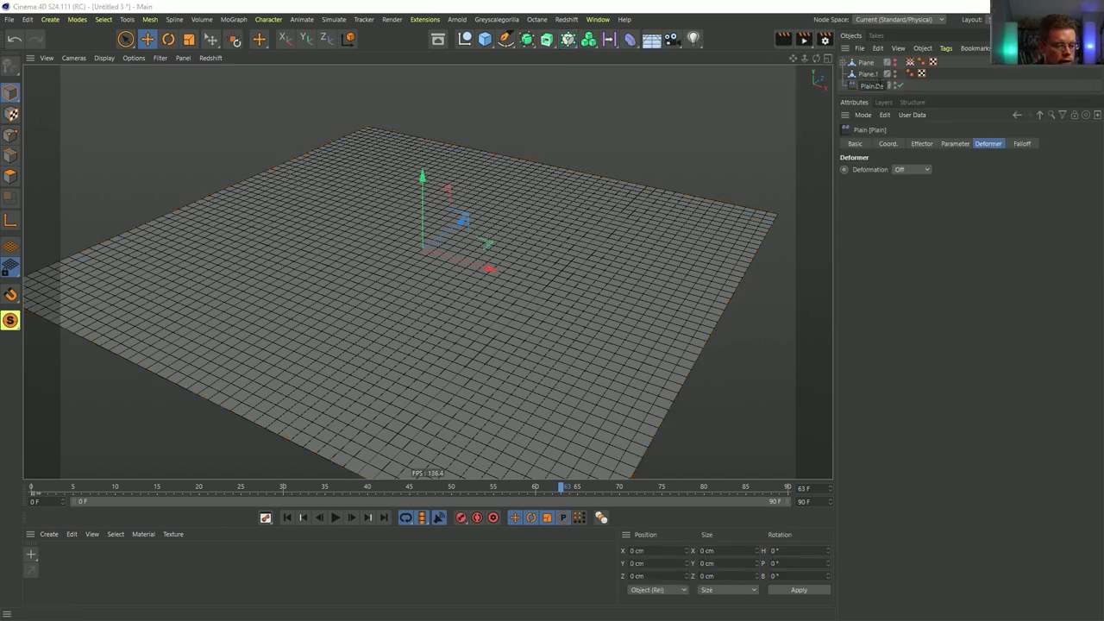
key("Return")
left_click_drag(879, 86, 869, 76)
- Set Plain.Deform's deformation to Point and its transform space to Effector
left_click(912, 170)
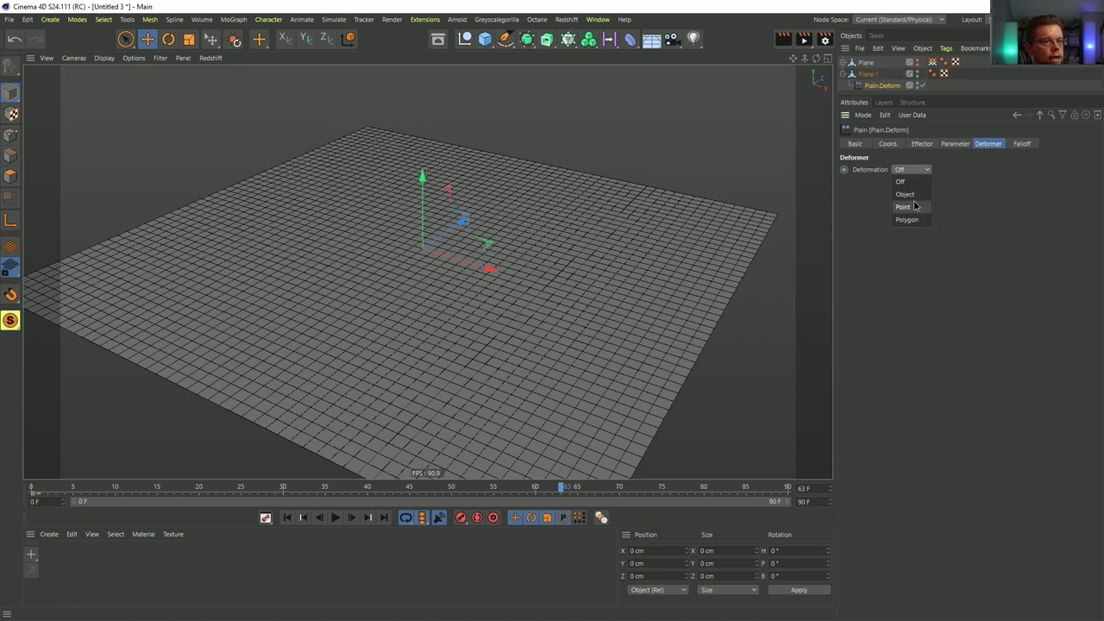
left_click(914, 209)
left_click(930, 143)
left_click(895, 144)
left_click(927, 143)
left_click(959, 144)
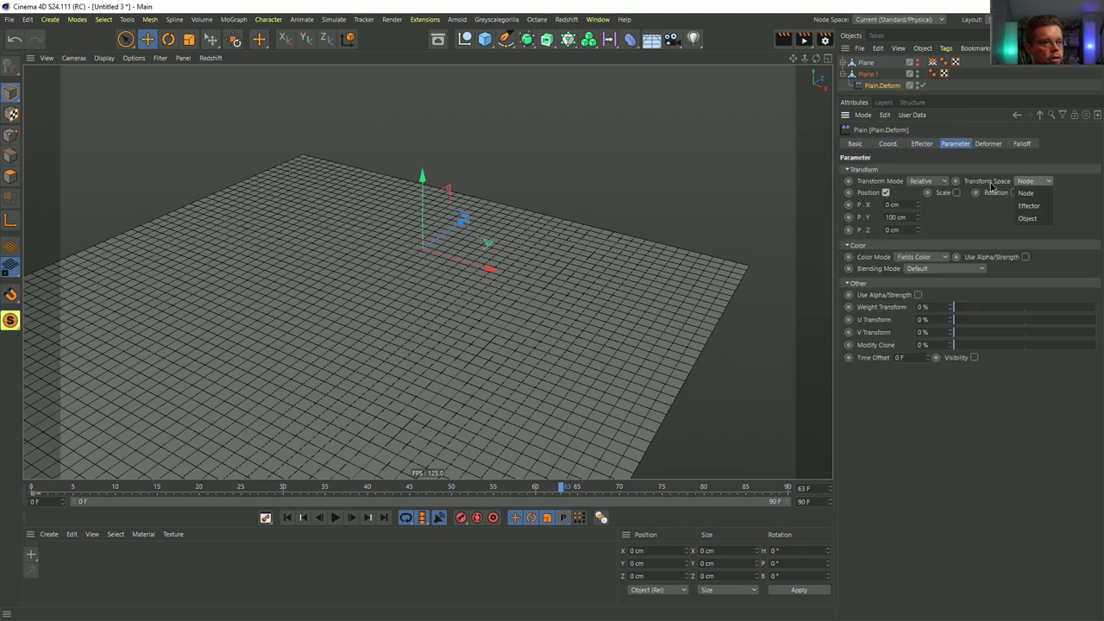
left_click(1029, 205)
scroll(448, 248, "down", 3)
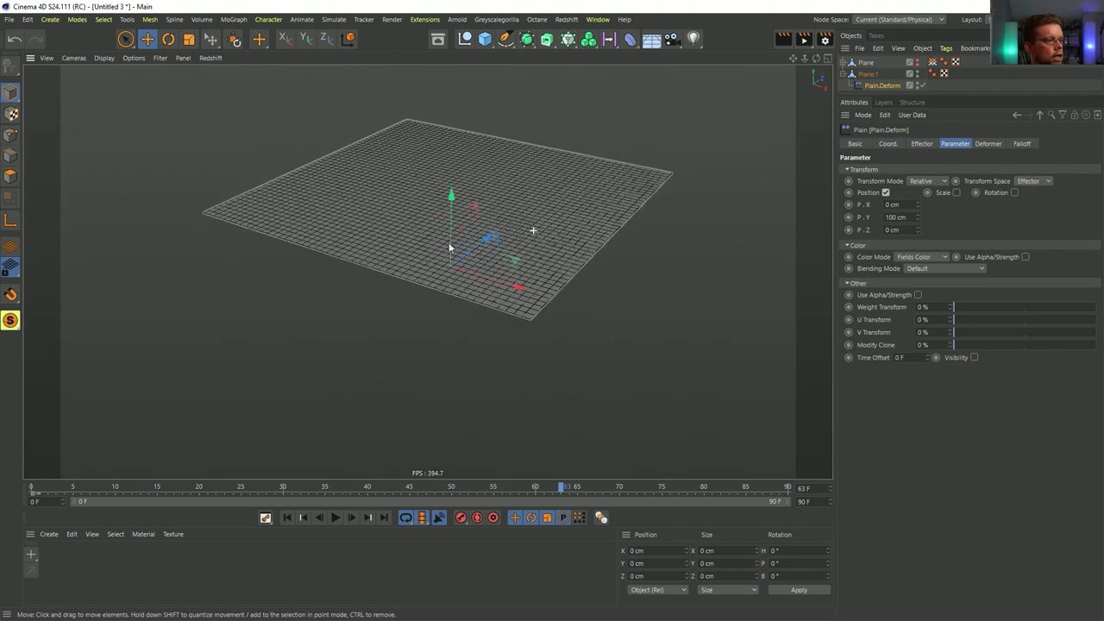
left_click_drag(448, 244, 481, 237, "alt")
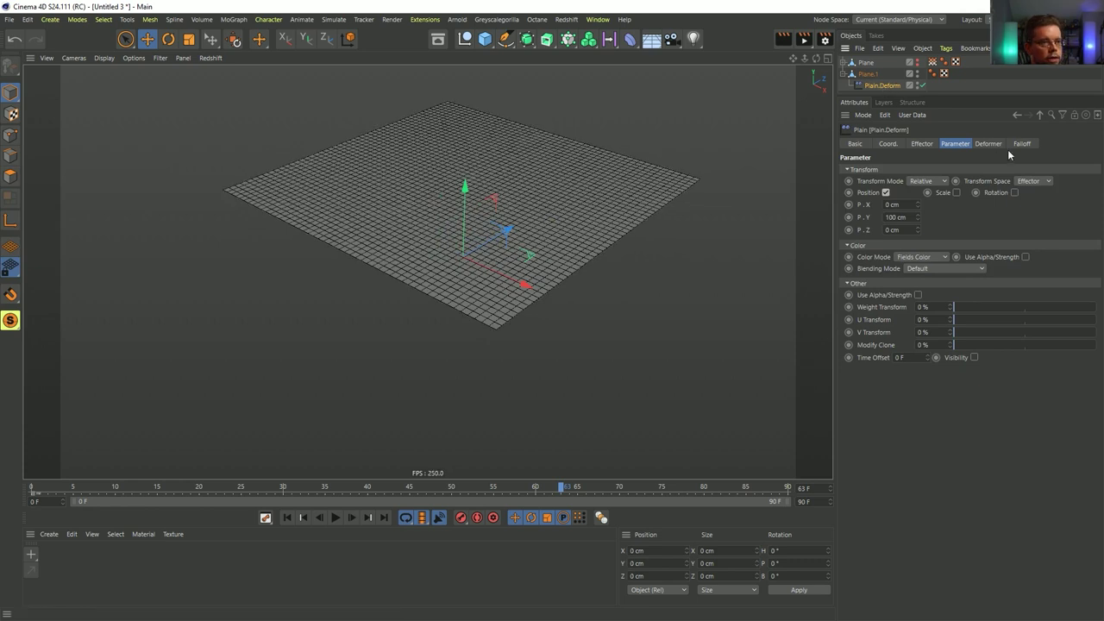
- Use the original Plane's Vertex Map as Plain.Deform's falloff field and reduce its Y position offset to 28 cm
left_click(1022, 144)
left_click_drag(933, 65, 891, 197)
left_click_drag(449, 275, 500, 370, "alt")
right_click_drag(500, 370, 542, 340, "alt")
left_click_drag(542, 339, 543, 321, "alt")
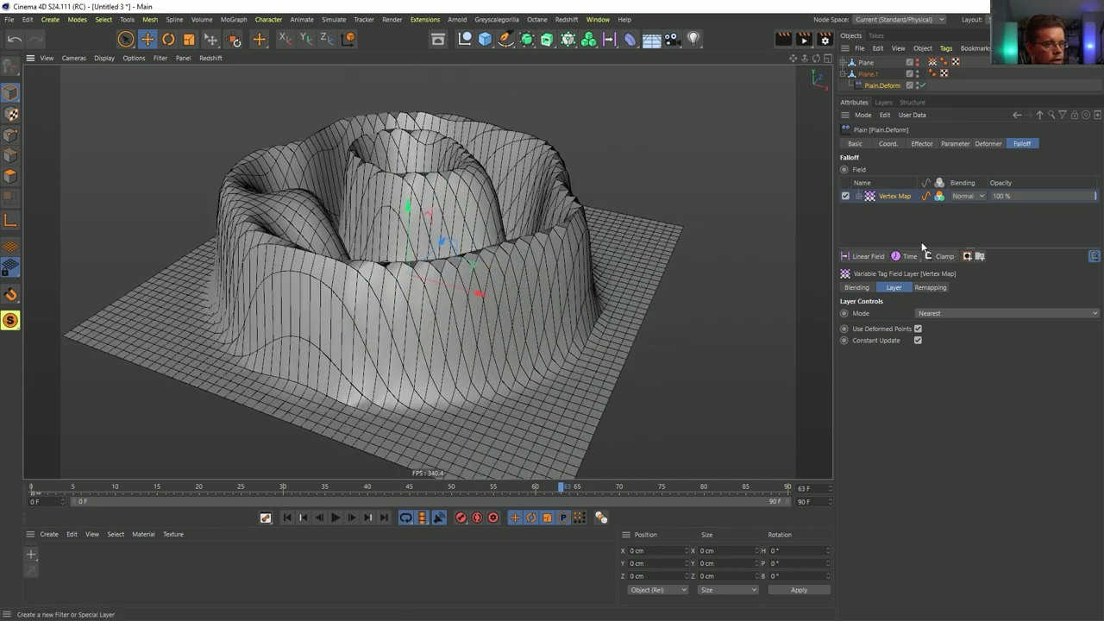
left_click(952, 144)
mouse_move(919, 217)
left_mouse_down()
mouse_move(871, 223)
mouse_move(919, 222)
left_mouse_up()
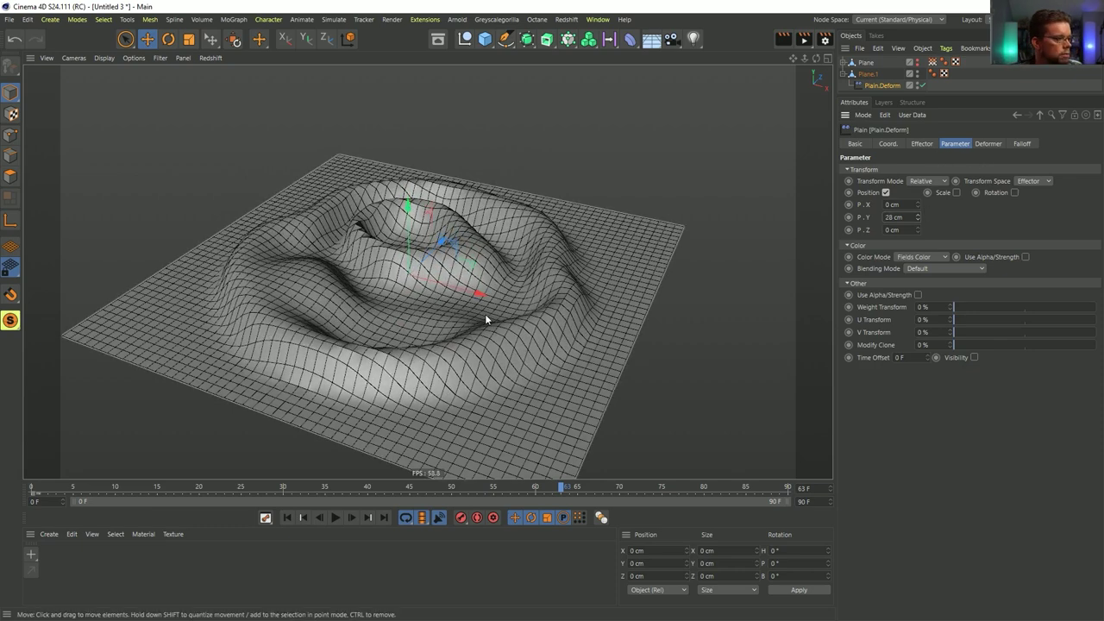
- Play the animation from the first frame to check the displaced ripples on Plane.1
left_click(287, 518)
left_click(336, 517)
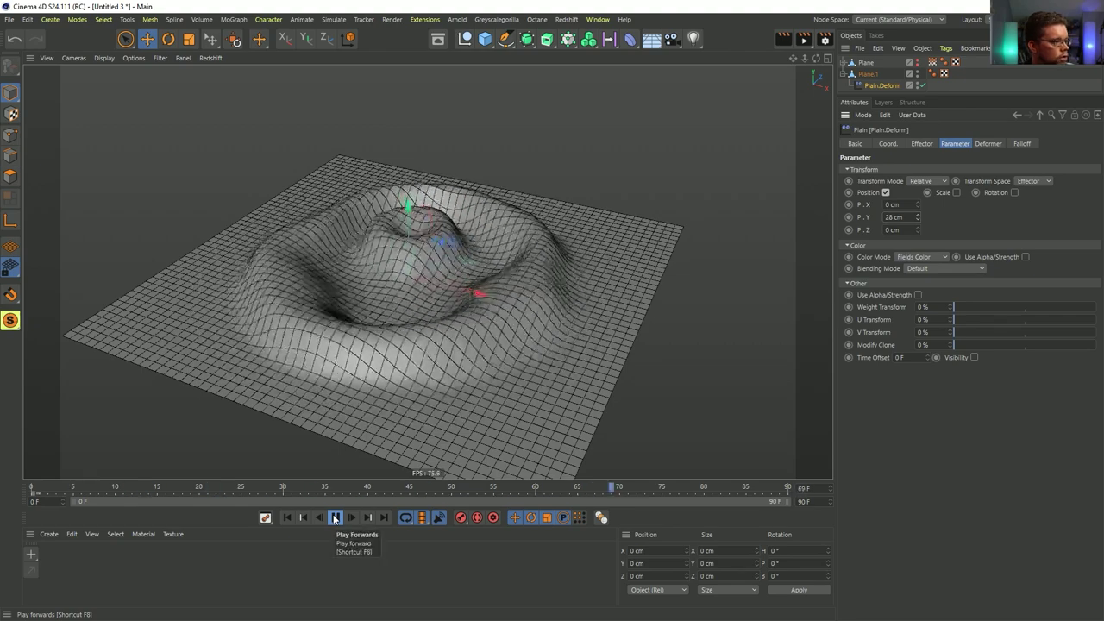
left_click(336, 517)
- Duplicate the Spherical Field under Plane as a child of itself and rename the copy Spherical Field 2
left_click(932, 62)
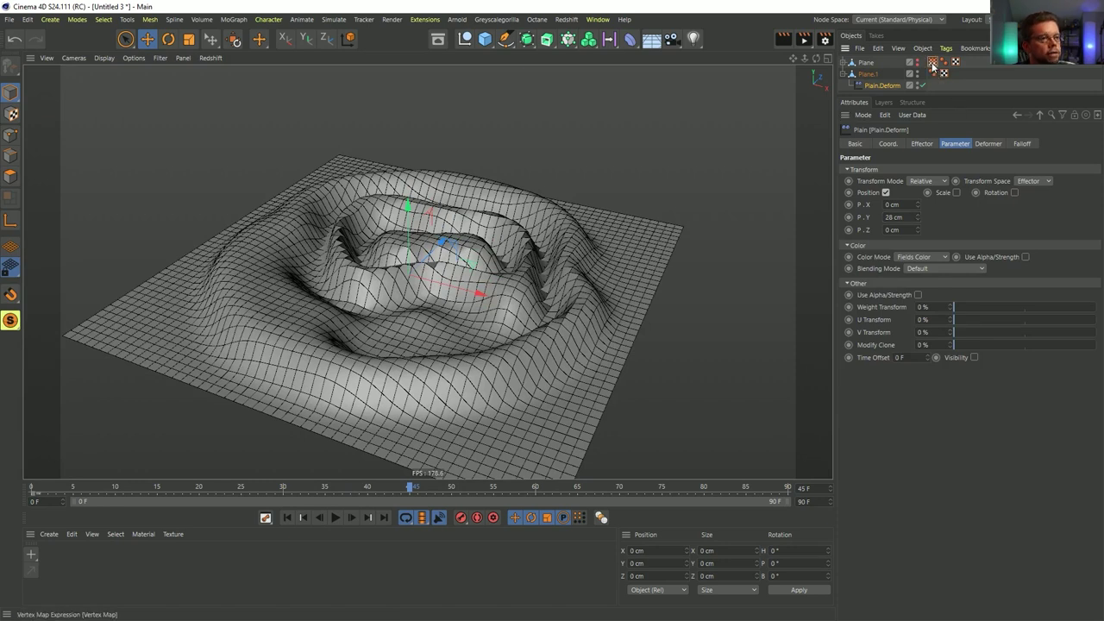
left_click(902, 235)
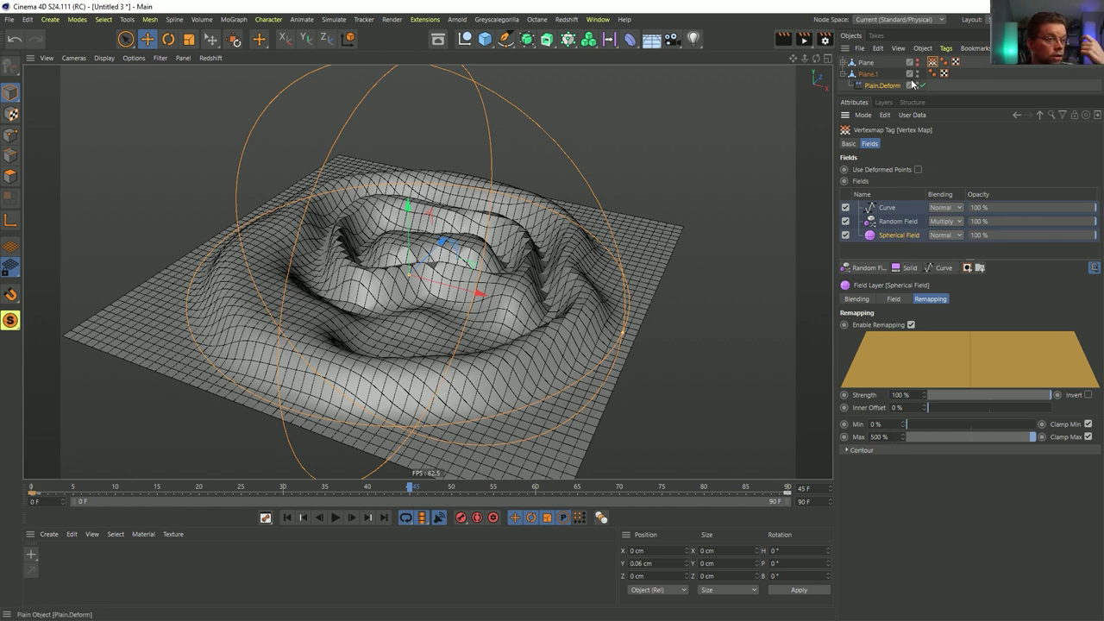
left_click_drag(908, 96, 902, 225)
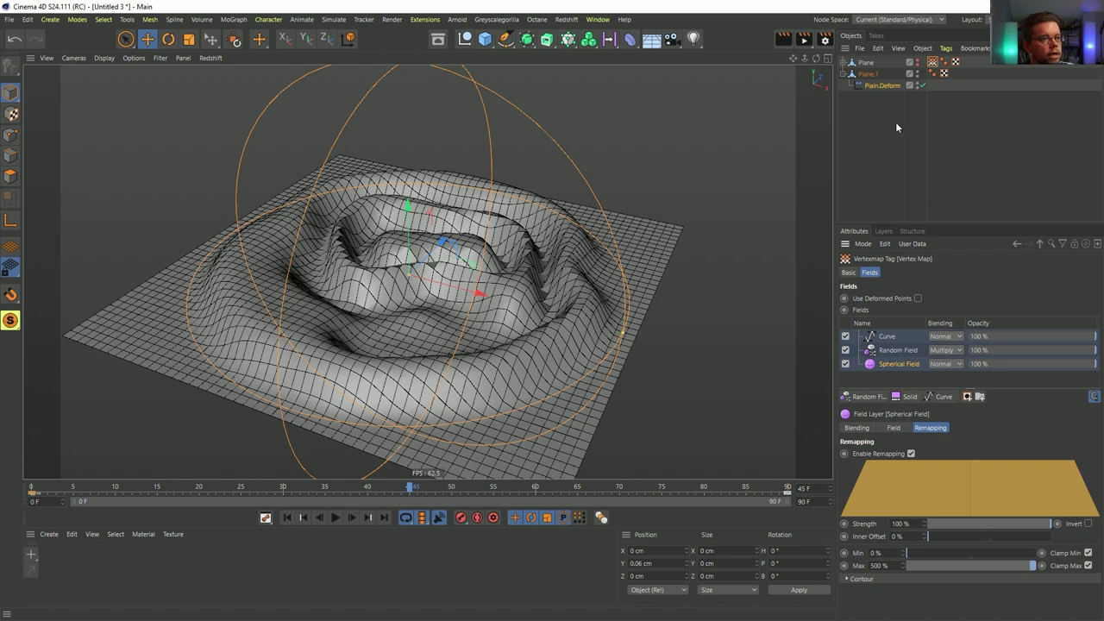
left_click(841, 66)
left_click(843, 63)
left_click_drag(880, 94, 888, 96, "ctrl")
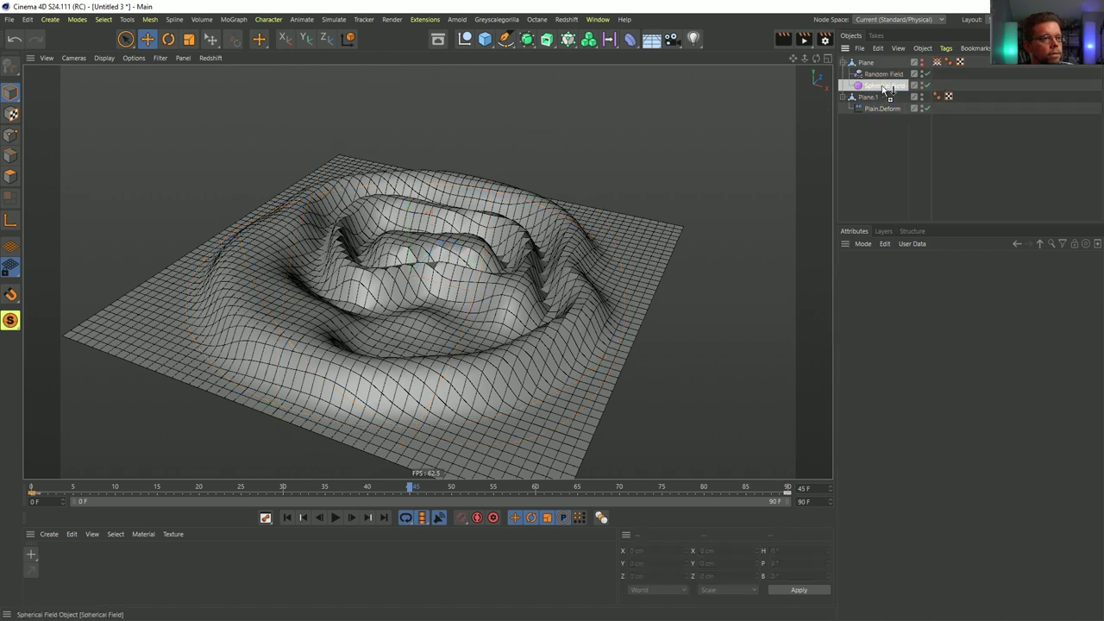
left_click(901, 273)
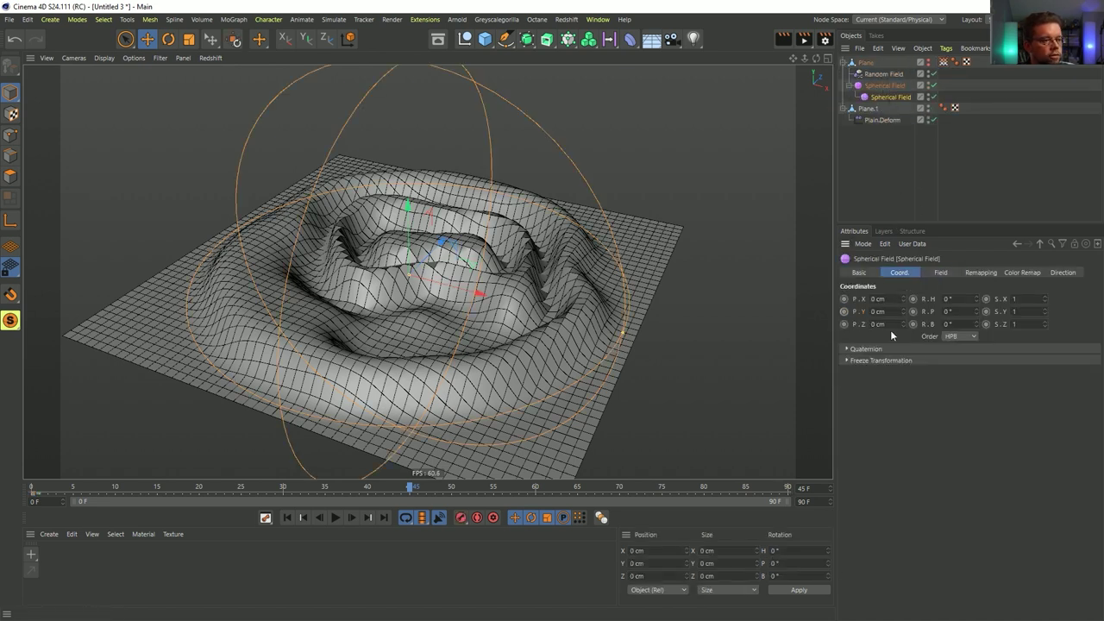
double_click(889, 99)
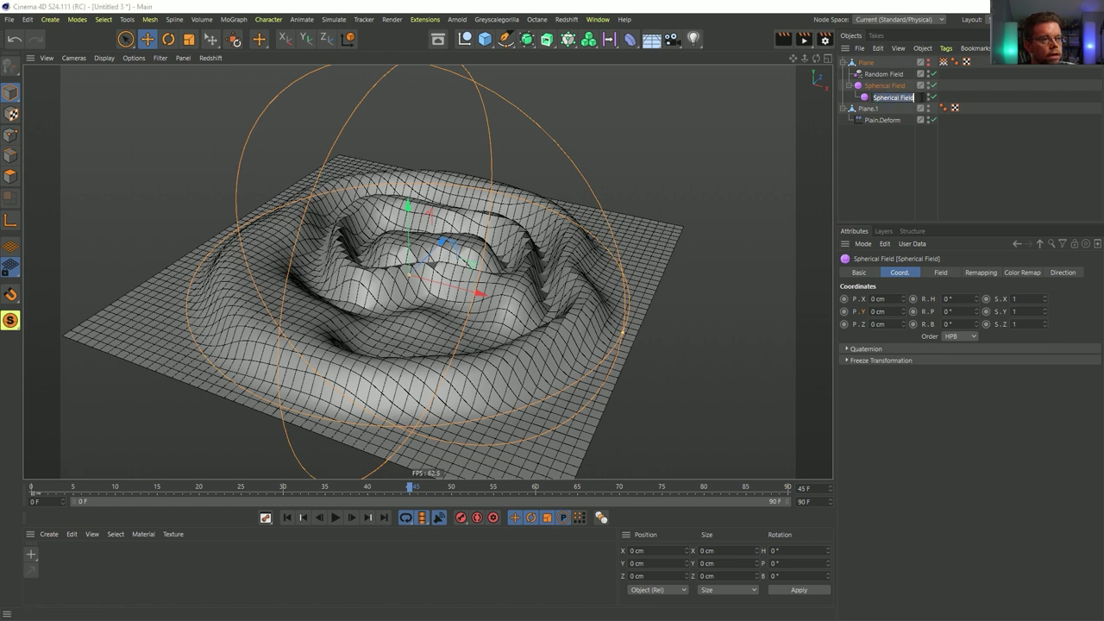
type(".2")
key("Return")
- Layer Spherical Field 2 over the Vertex Map's other fields with Multiply blending and a remapping maximum of 100%
left_click(948, 62)
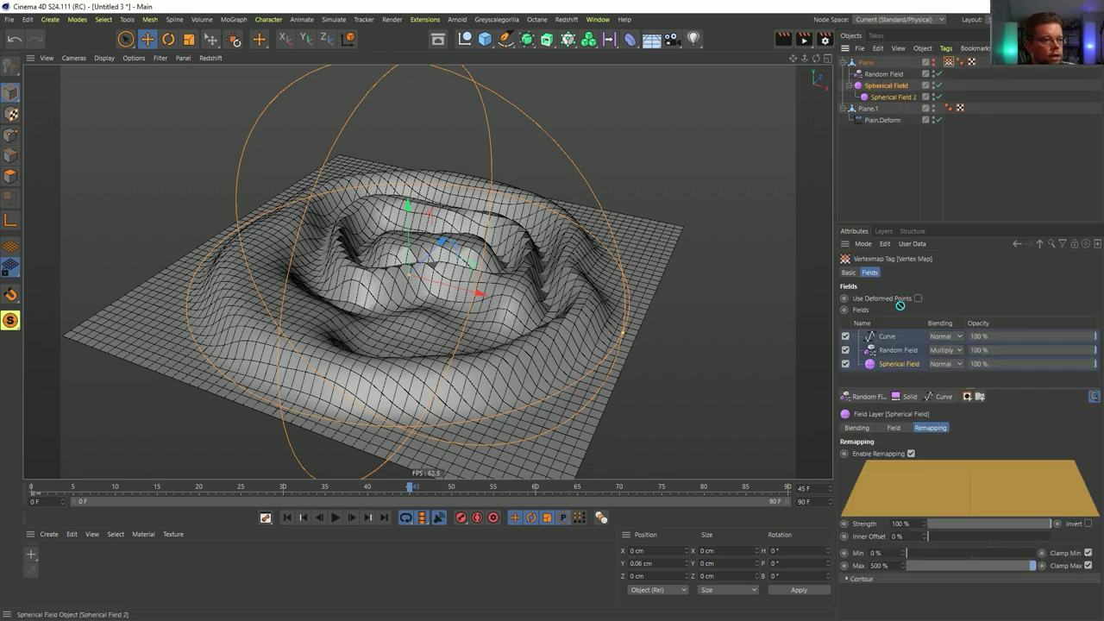
left_click_drag(886, 335, 882, 339)
left_click(958, 336)
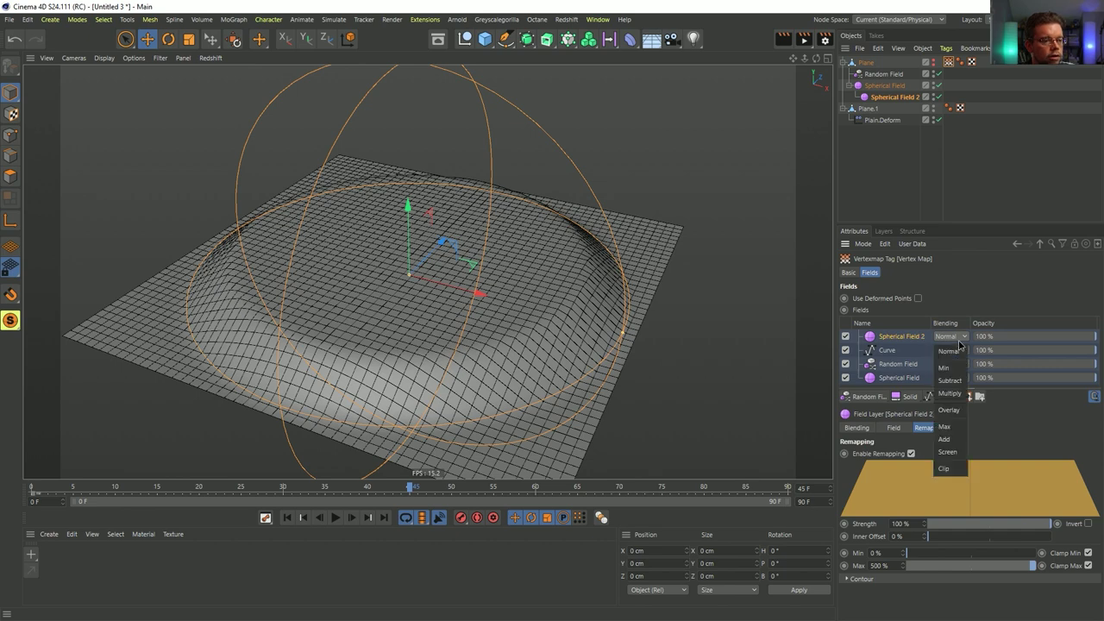
left_click(949, 394)
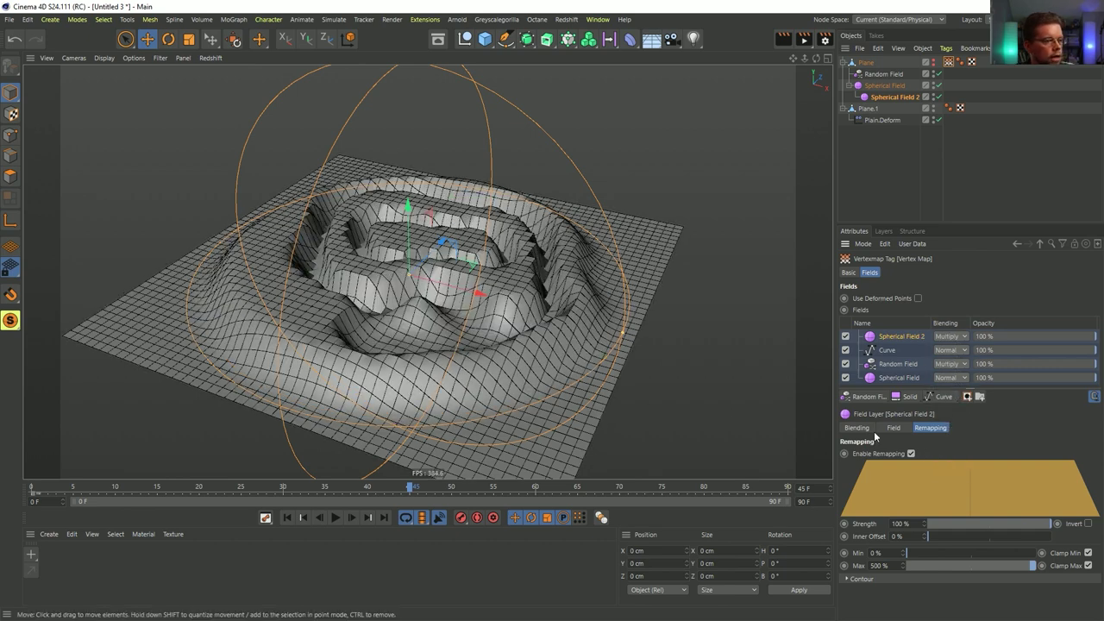
left_click_drag(482, 320, 528, 286, "alt")
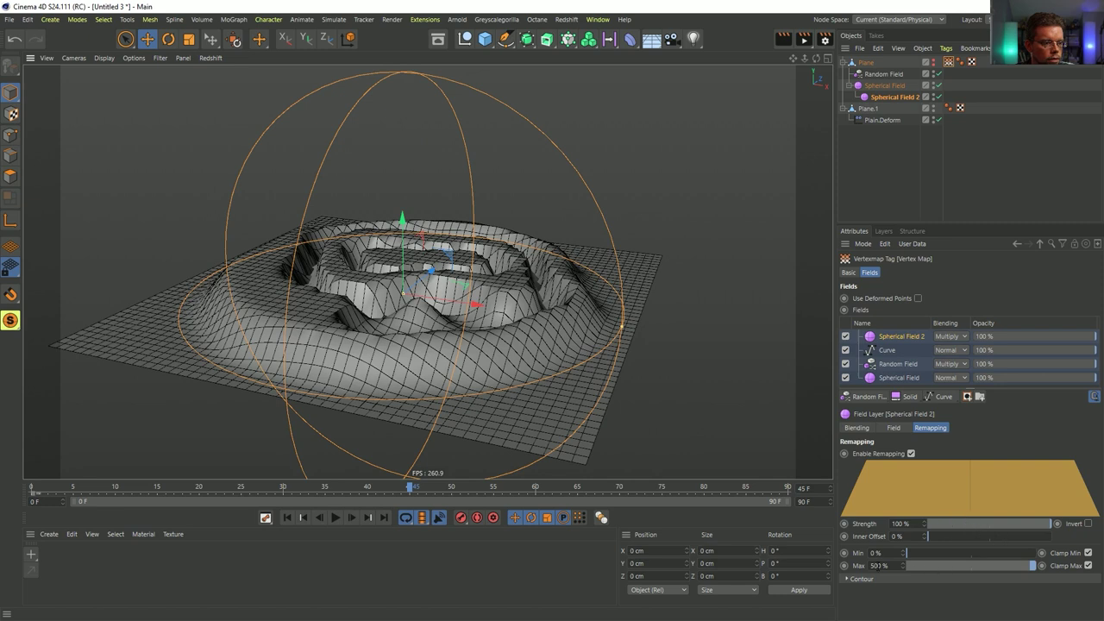
key("Return")
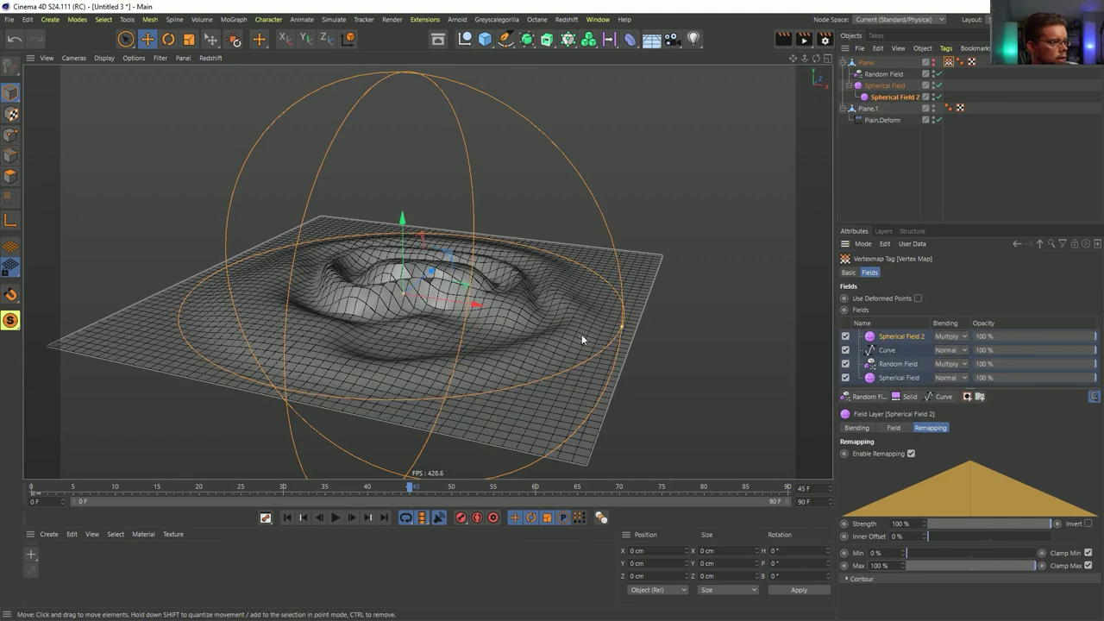
- Play the animation from the start to review the ripples with the Spherical Field 2 falloff
left_click(288, 517)
left_click(335, 517)
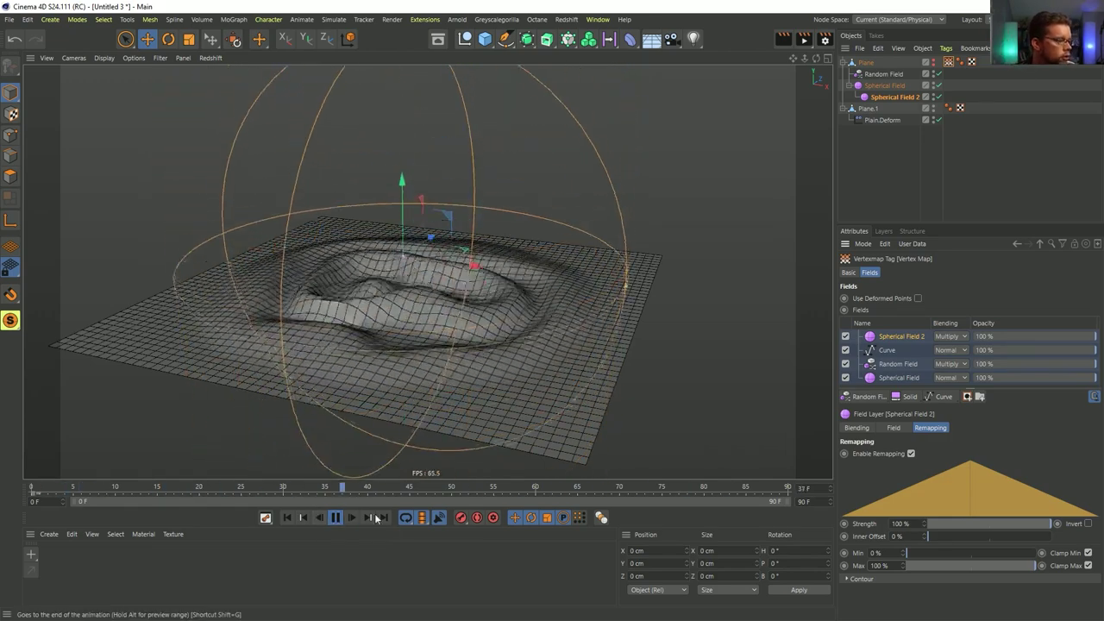
left_click(335, 517)
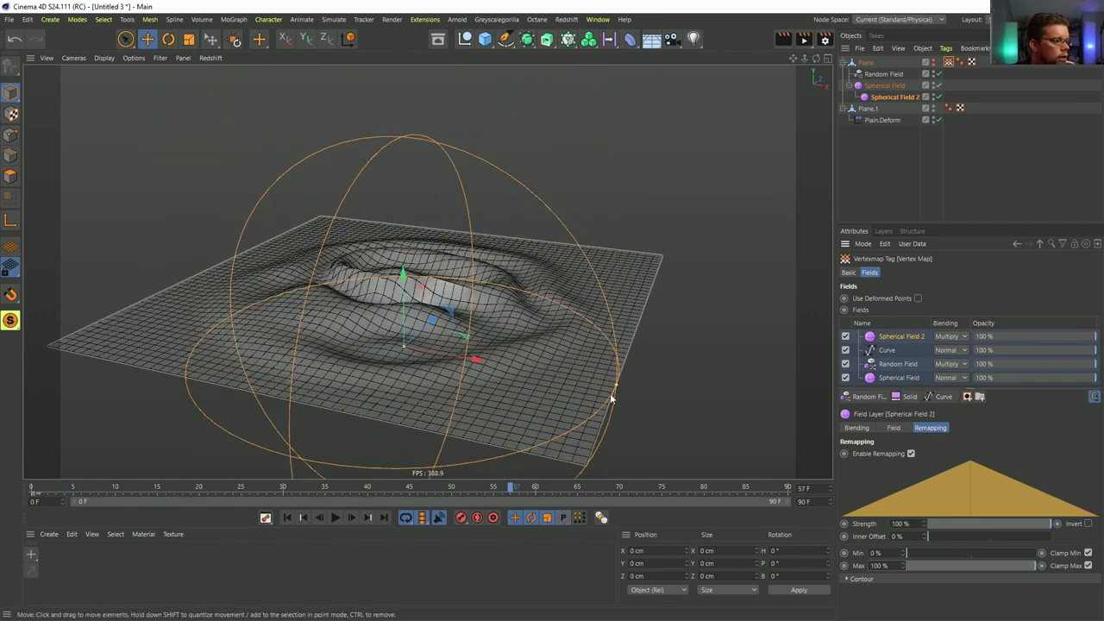
- Try enlarging both spherical fields together to about 737 cm, and undo the size change
left_click_drag(617, 385, 590, 381)
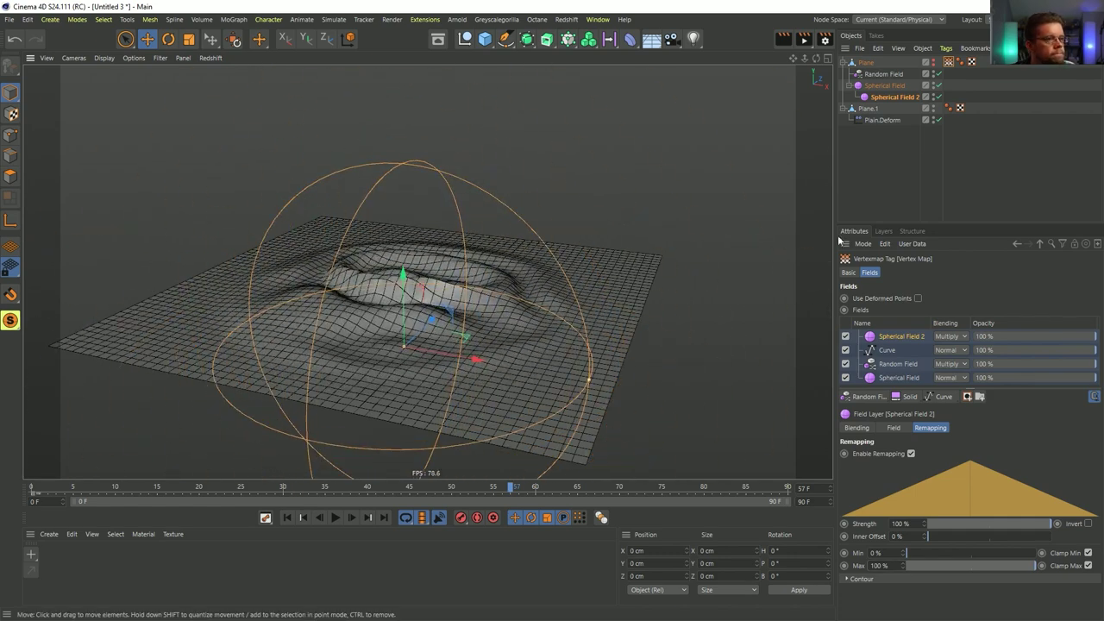
left_click(875, 87)
left_click(884, 97, "ctrl")
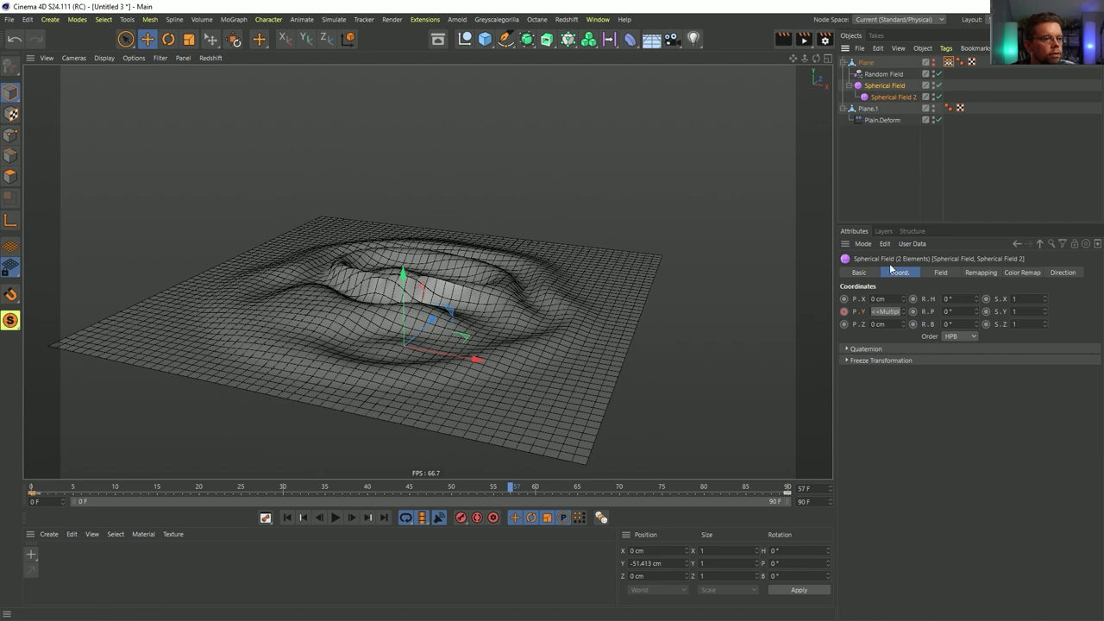
left_click(939, 272)
left_click_drag(928, 314, 928, 215)
left_click_drag(991, 314, 925, 292)
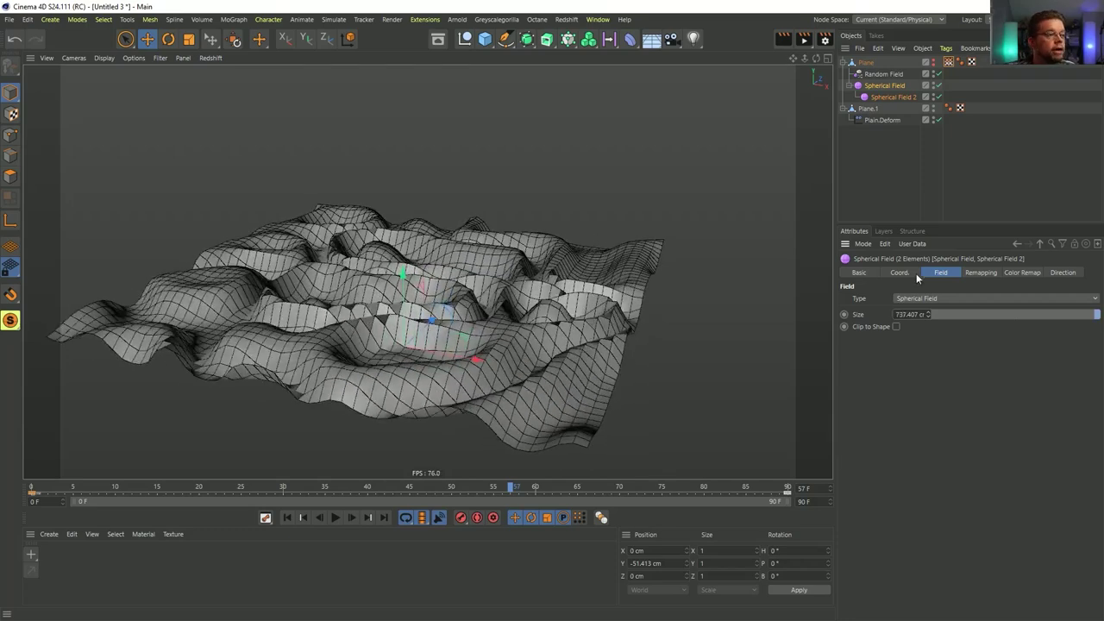
key("ctrl+z")
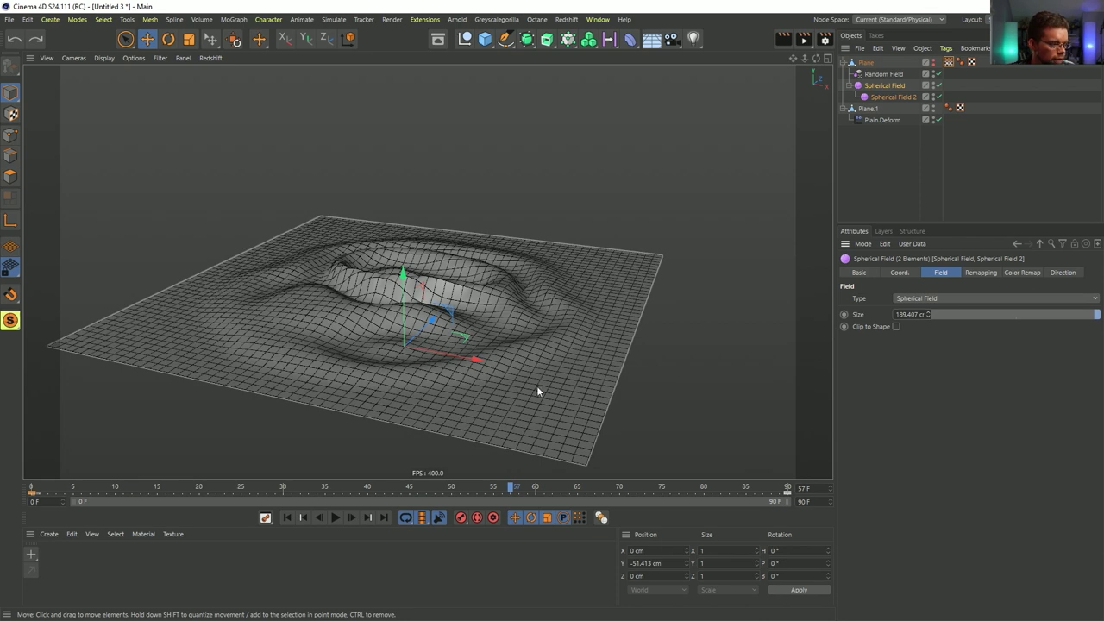
- Replay the ripple animation, inspect the displaced plane from a higher angle and return to frame 0
left_click(303, 518)
left_click(335, 517)
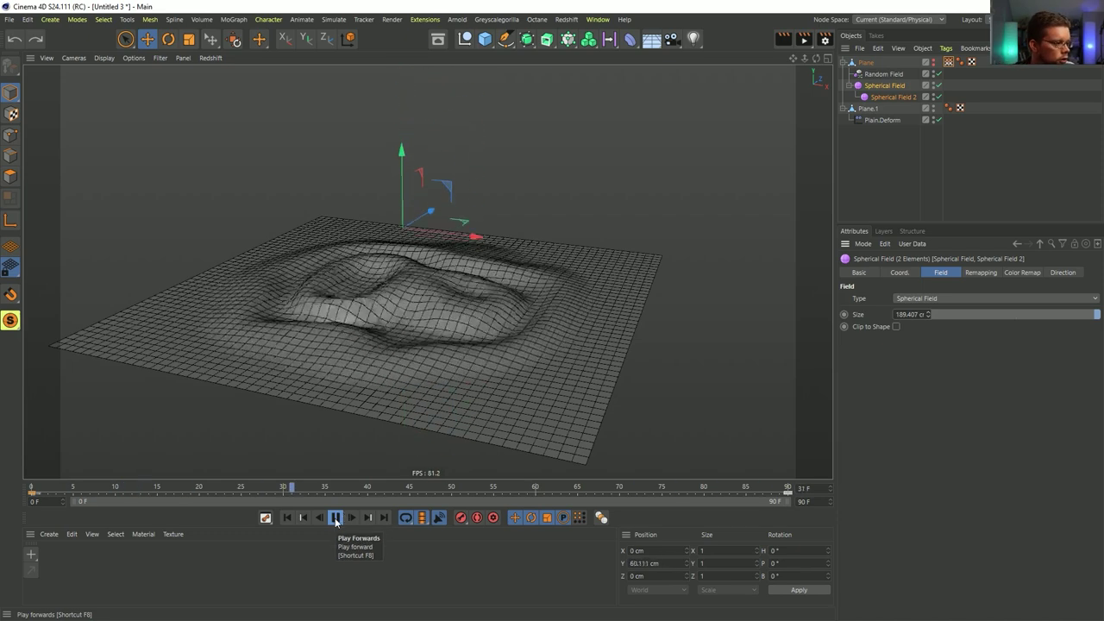
left_click(336, 518)
left_click_drag(406, 362, 468, 313, "alt")
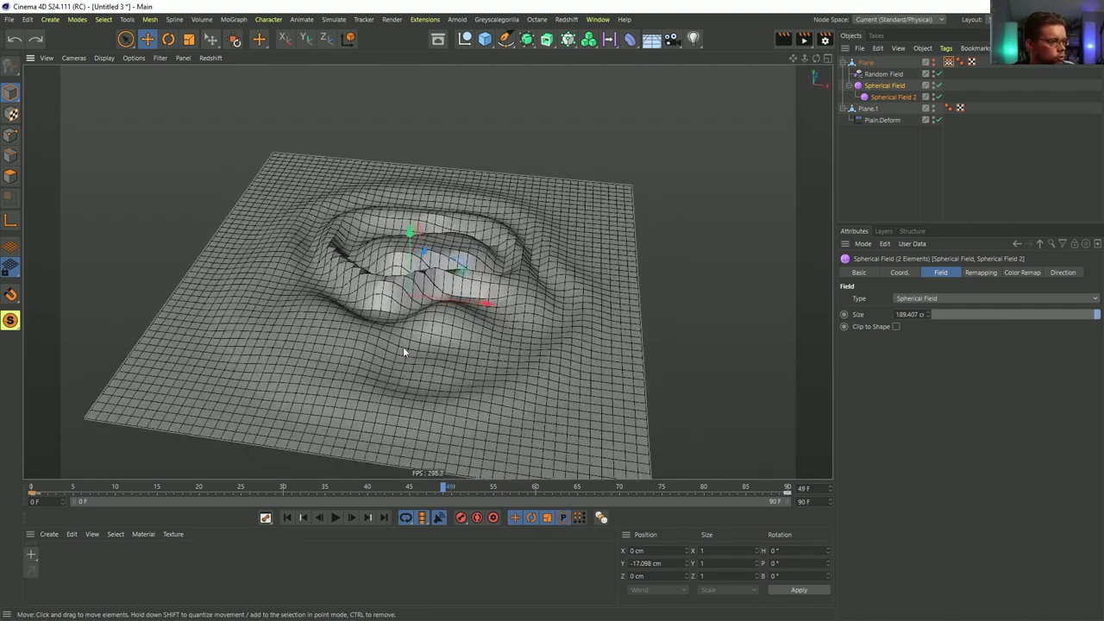
left_click(303, 515)
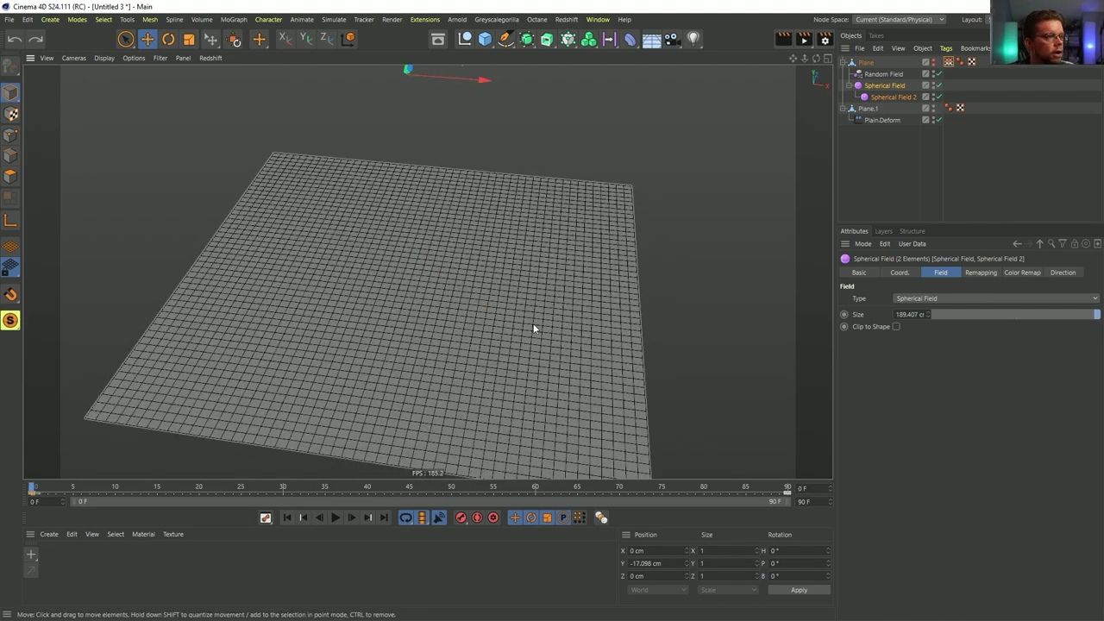
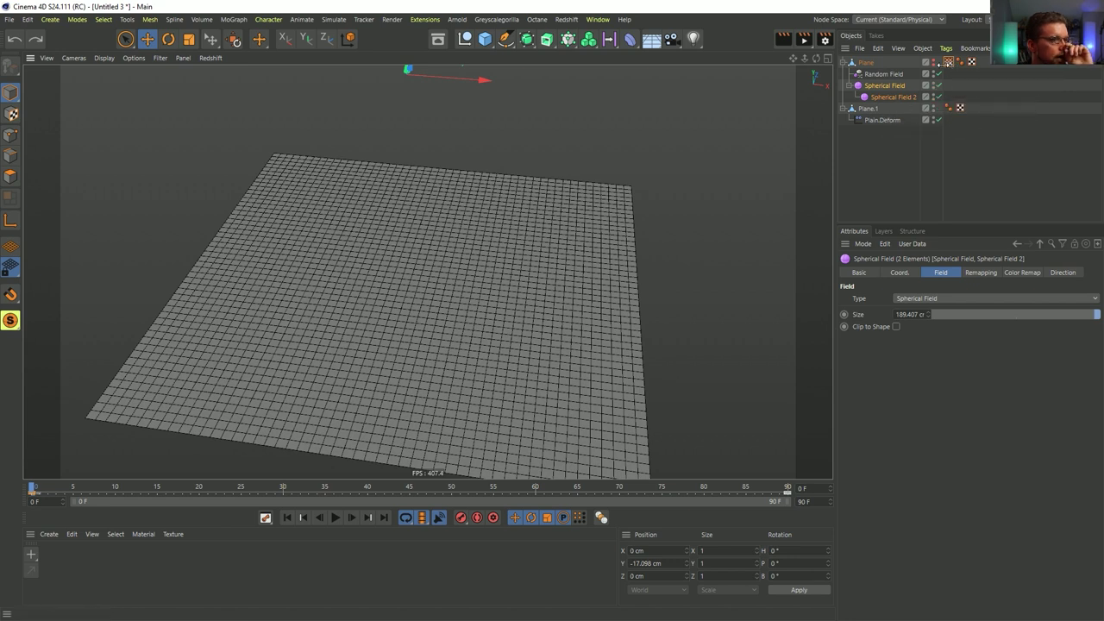
- Rename the original Plane's Vertex Map tag to 1
left_click_drag(950, 63, 951, 61)
left_click(950, 65)
left_click(848, 273)
left_click_drag(926, 313, 834, 344)
type("1")
key("Return")
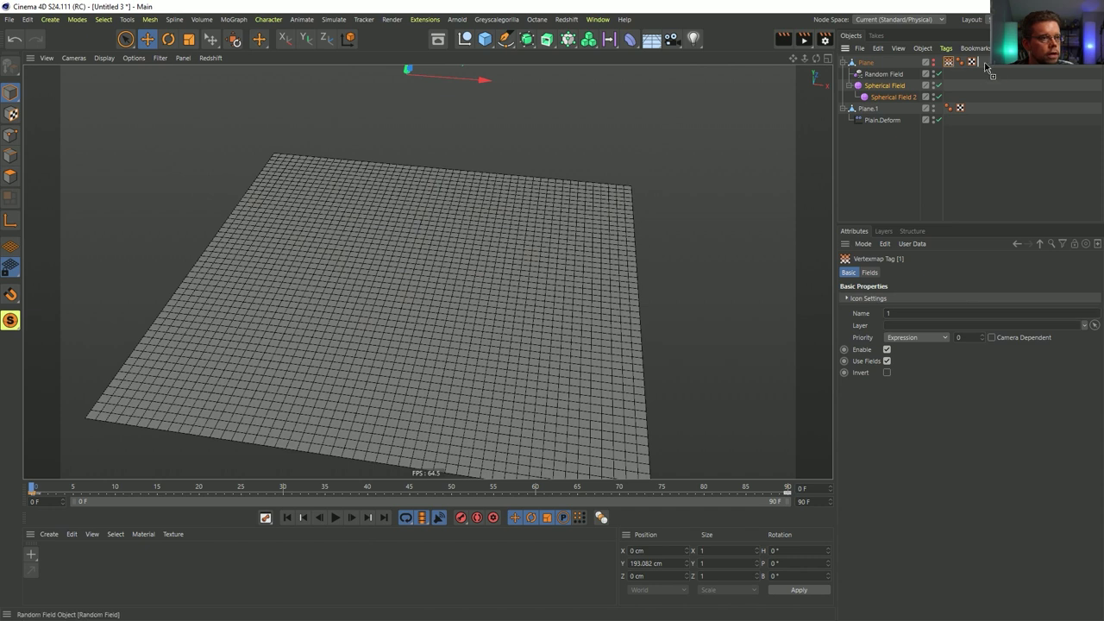
- Duplicate vertex map tag 1 on Plane and name the copy 2
double_click(912, 312)
type("2")
key("Return")
- Delete all field layers from vertex map 2 and add a Box Field in their place
left_click(870, 272)
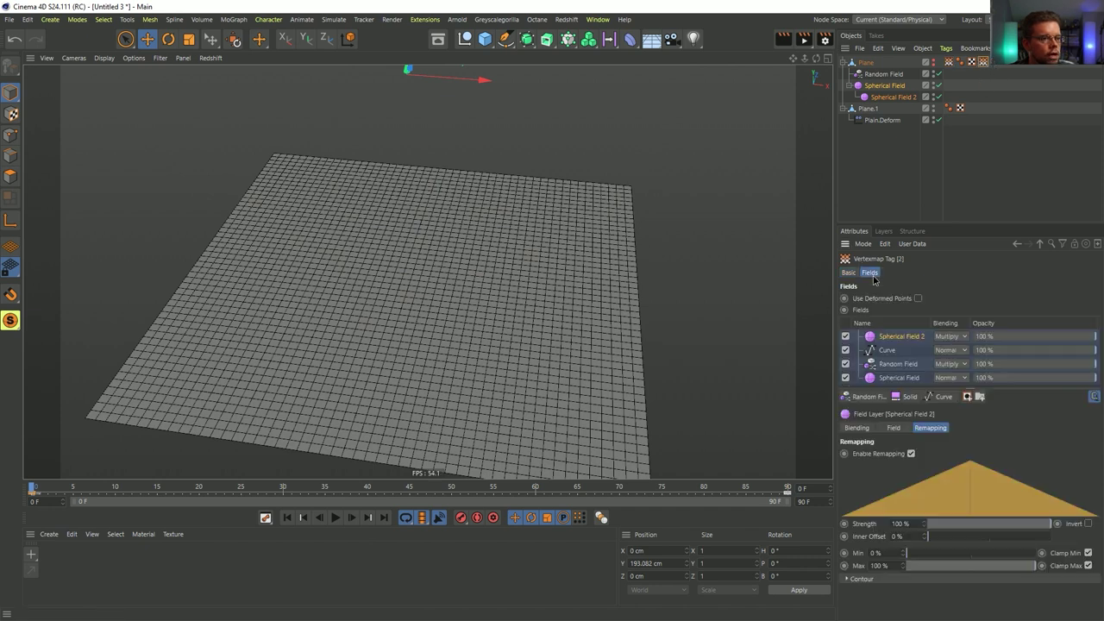
left_click(892, 373, "shift")
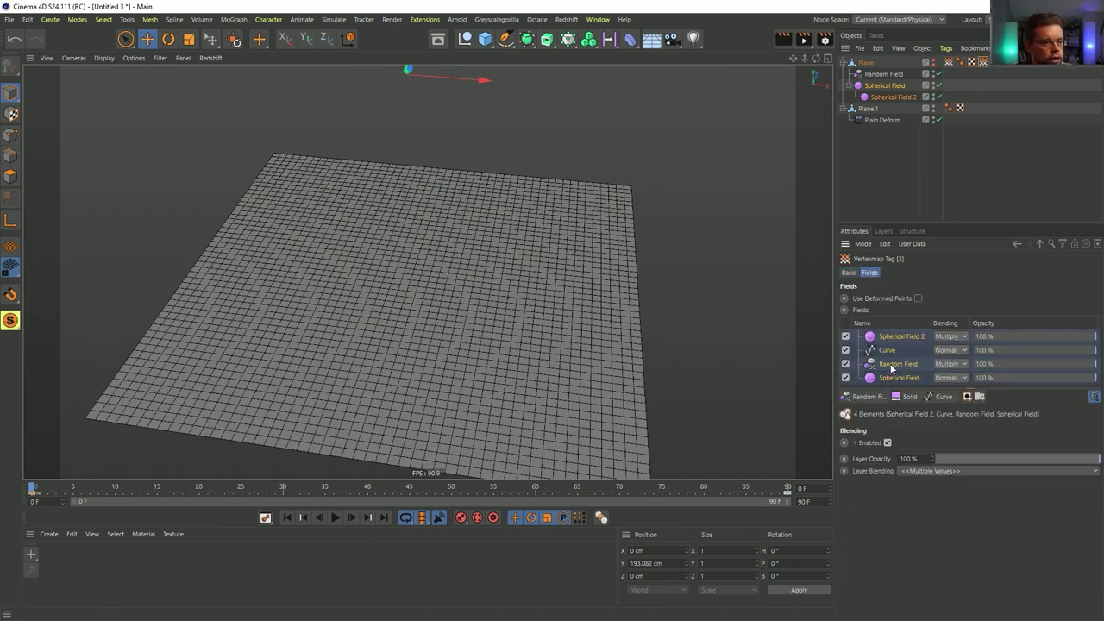
key("Delete")
left_click(867, 396)
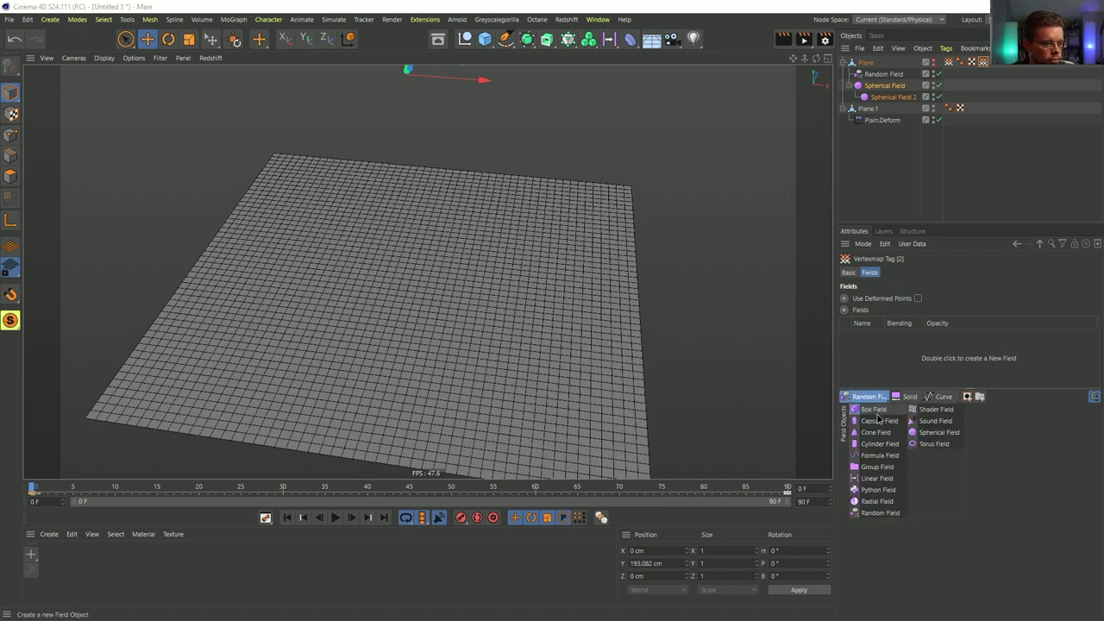
left_click(874, 409)
- Switch viewport visibility from Plane.1 to the original Plane, with vertex map 2 displayed on it
left_click(984, 64)
left_click(930, 67)
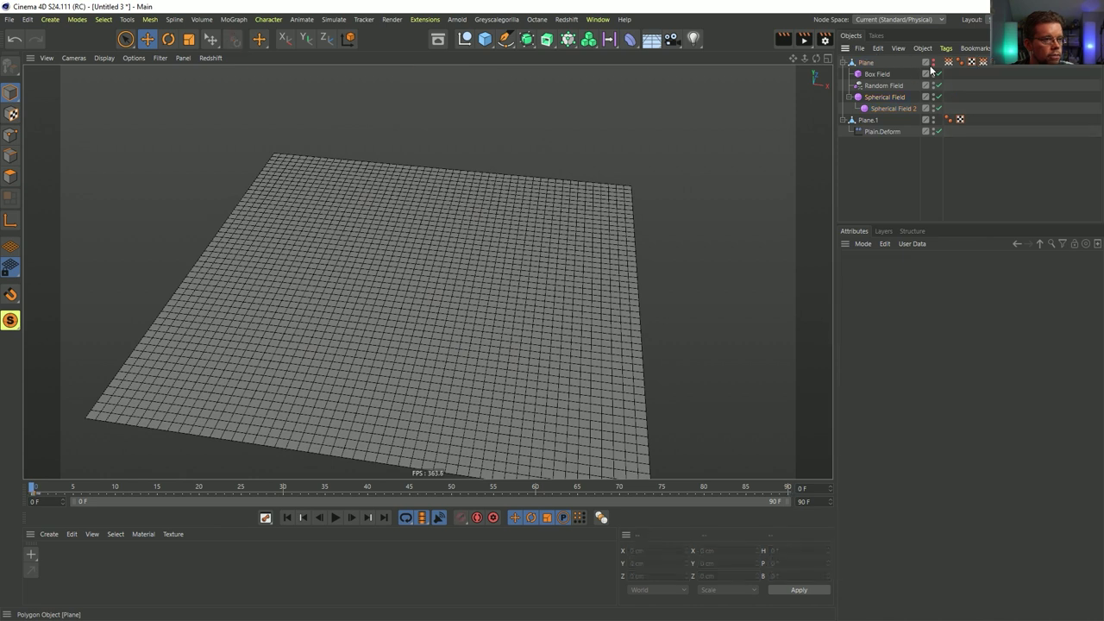
left_click(983, 63)
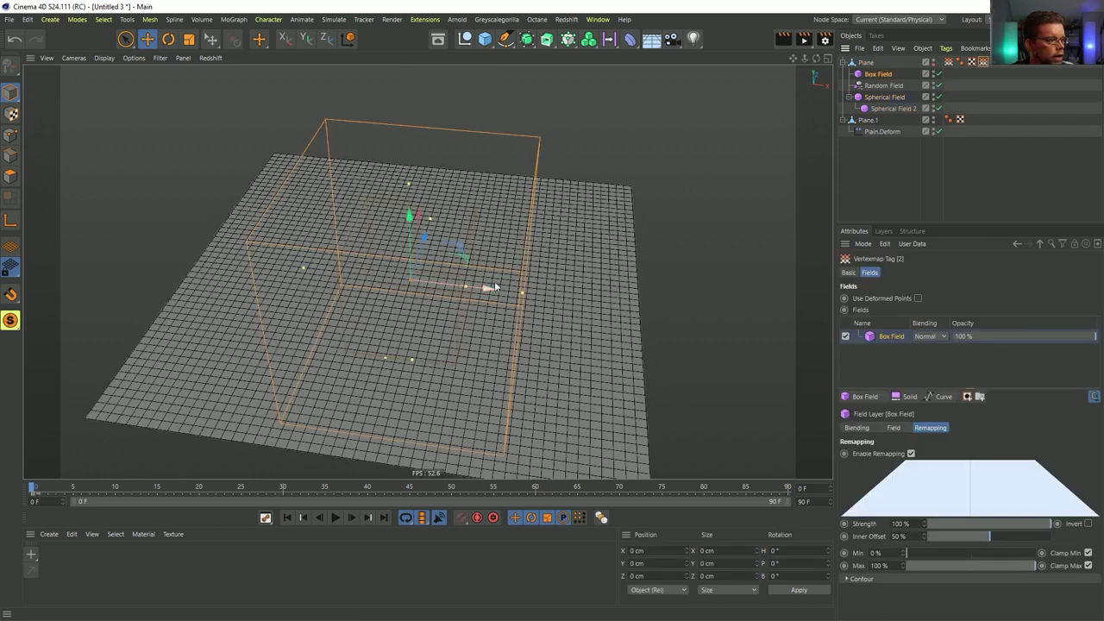
left_click(867, 64)
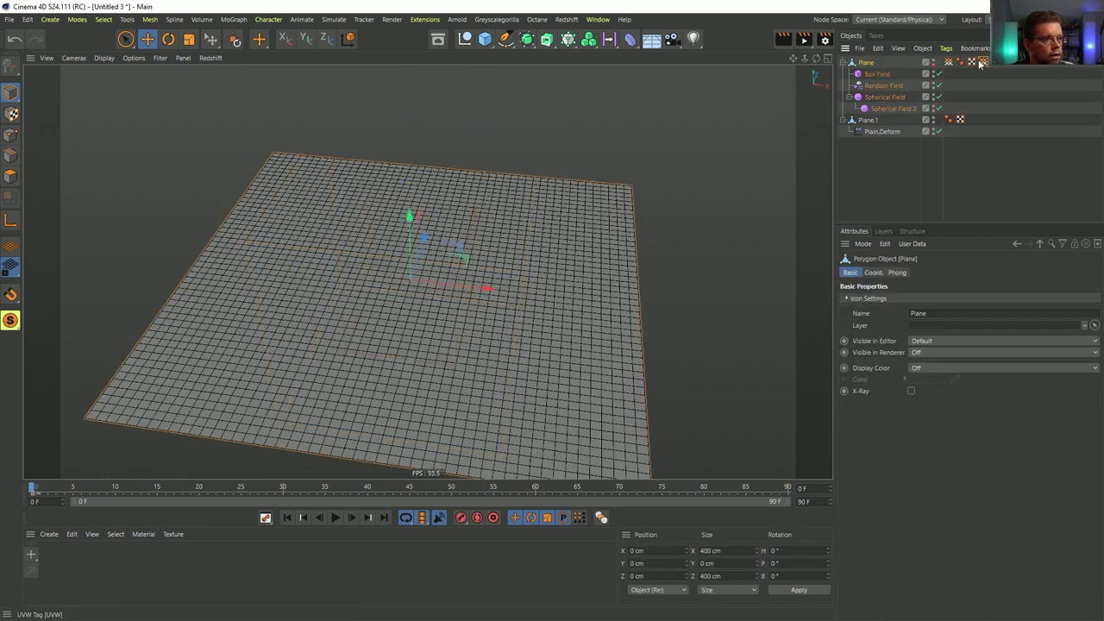
left_click(981, 63)
mouse_move(536, 285)
left_mouse_down("alt")
mouse_move(480, 244)
mouse_move(538, 293)
left_mouse_up("alt")
double_click(933, 119, "alt")
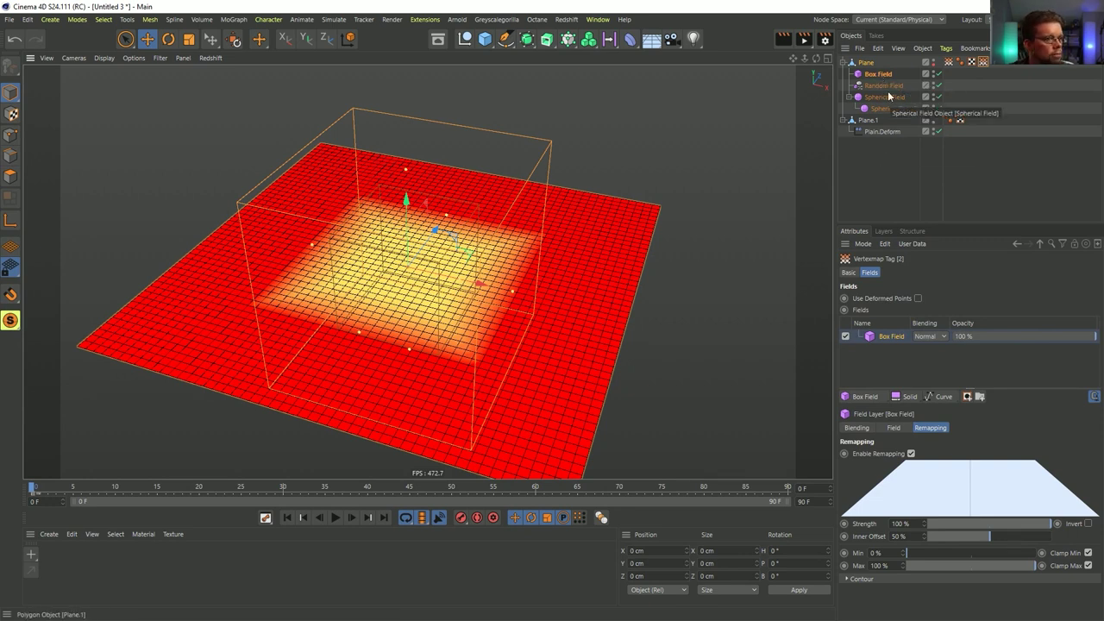
- Duplicate vertex map tag 2 on Plane and rename the copy 3
left_click(983, 63)
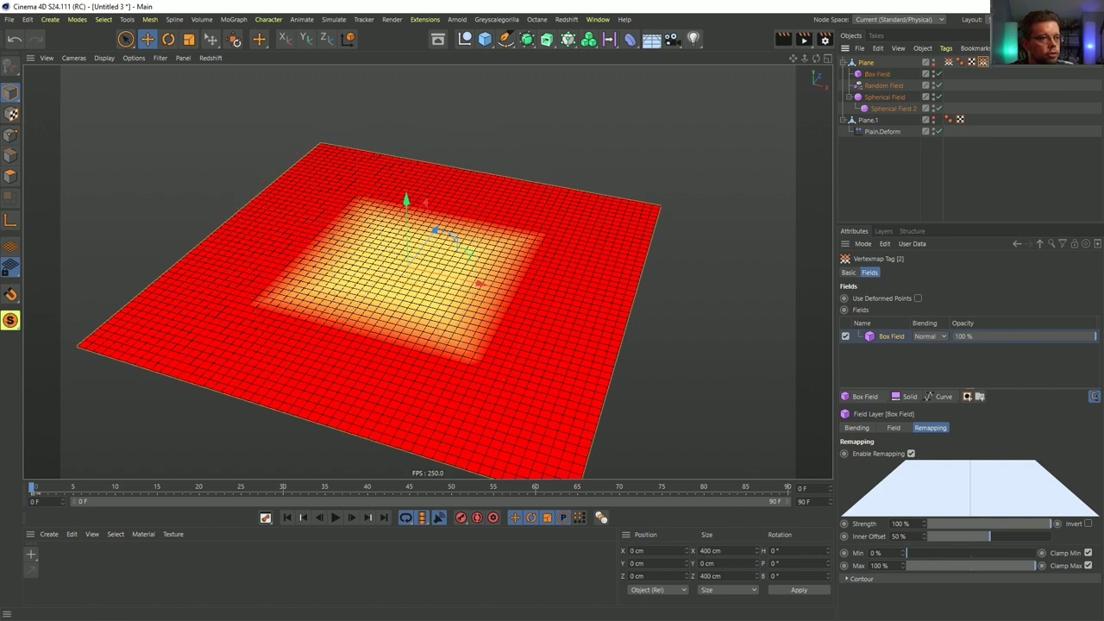
left_click(850, 271)
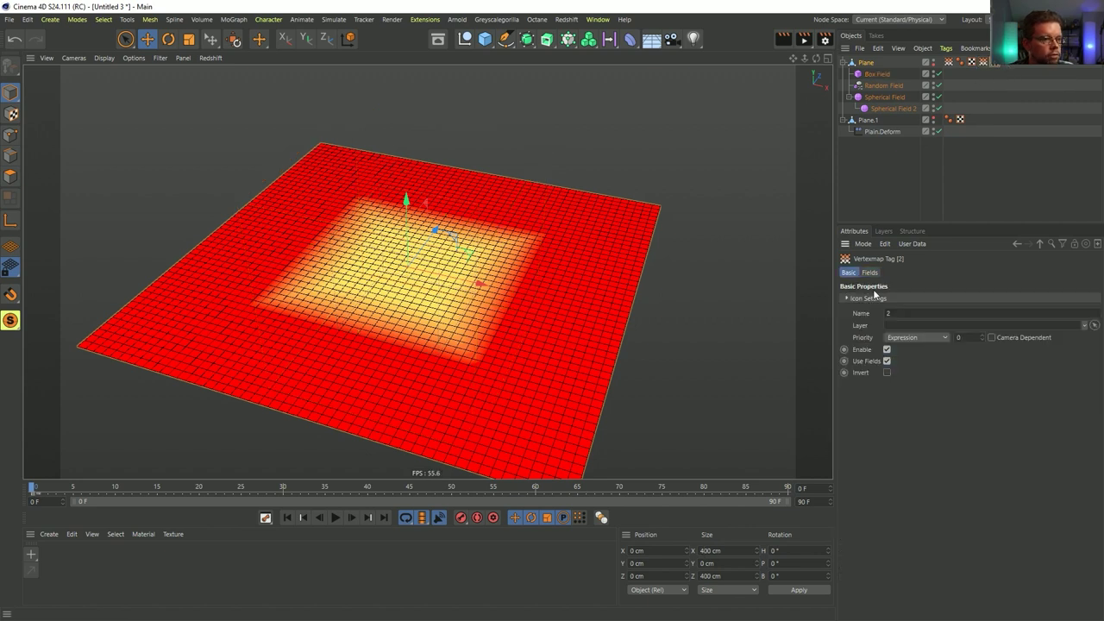
type("3")
key("Return")
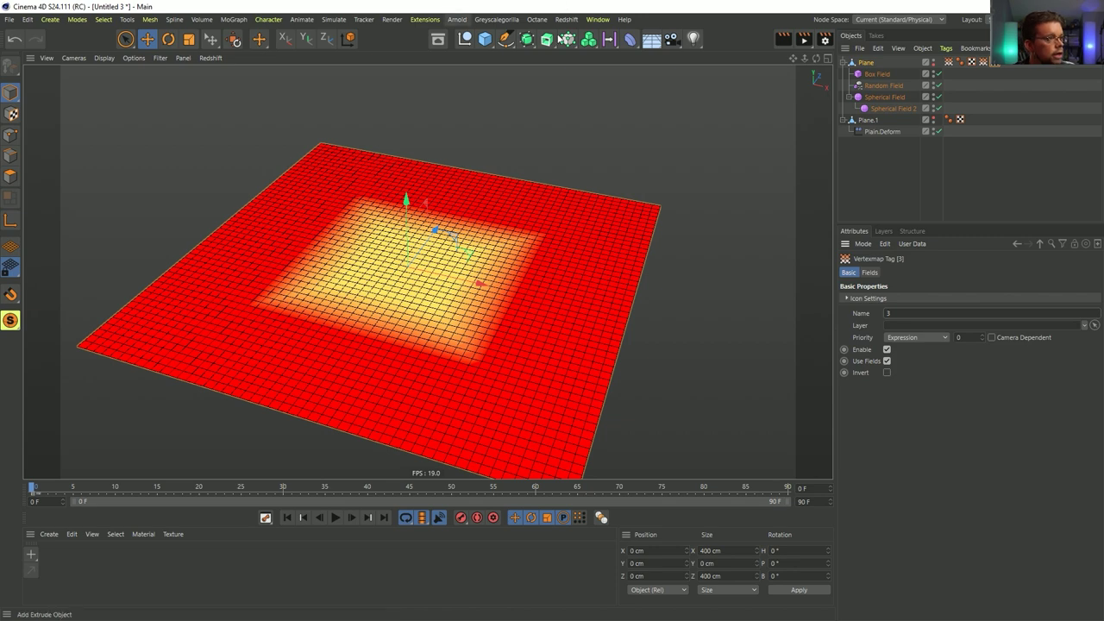
- Add a Text Spline to the scene
left_click(508, 41)
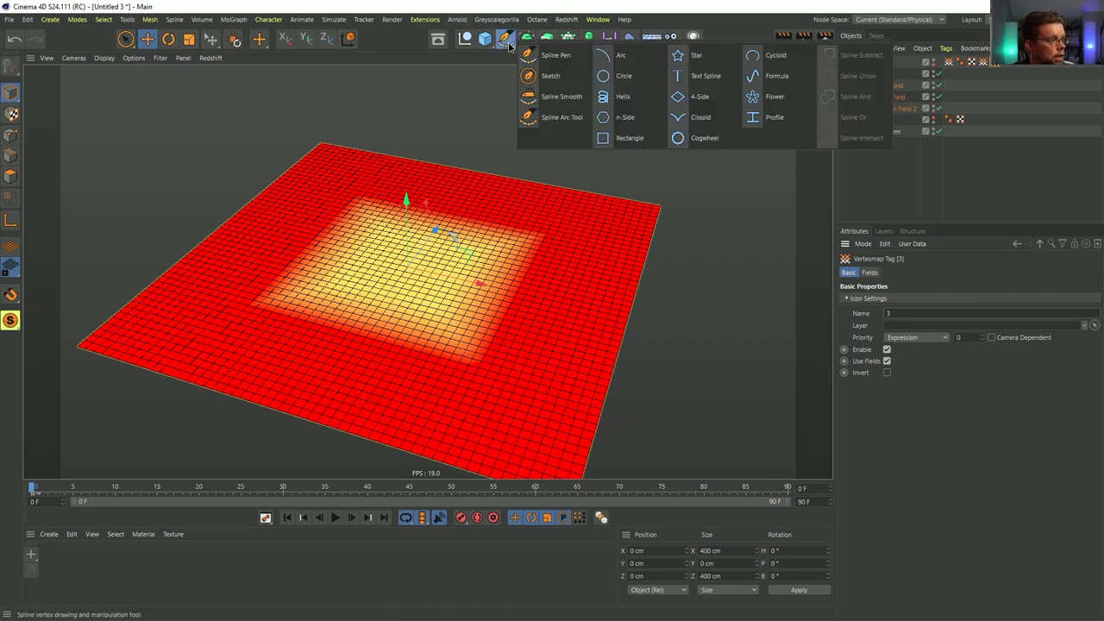
left_click(698, 76)
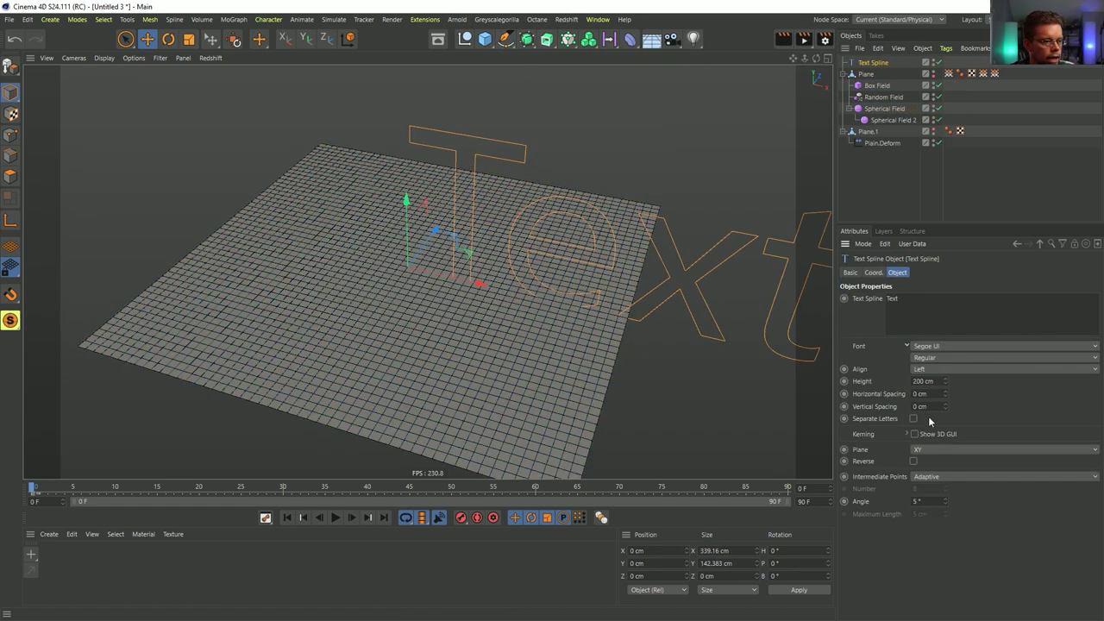
- Set the Text Spline to the letter R on the XZ plane with middle alignment, and move it to about -57 cm in Z
left_click(932, 449)
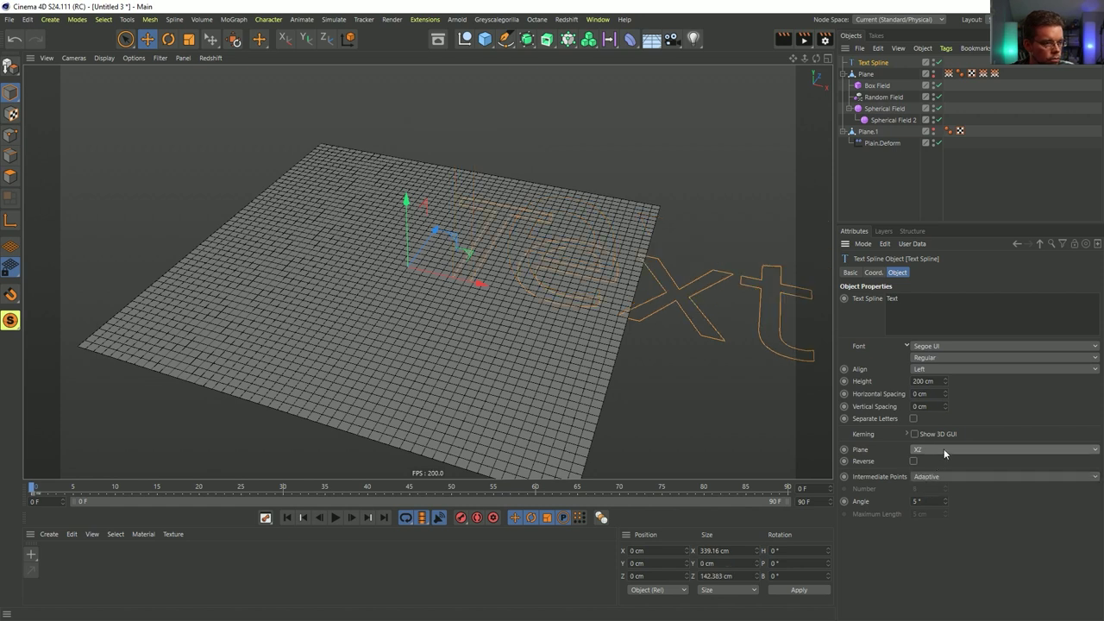
left_click_drag(949, 309, 782, 311)
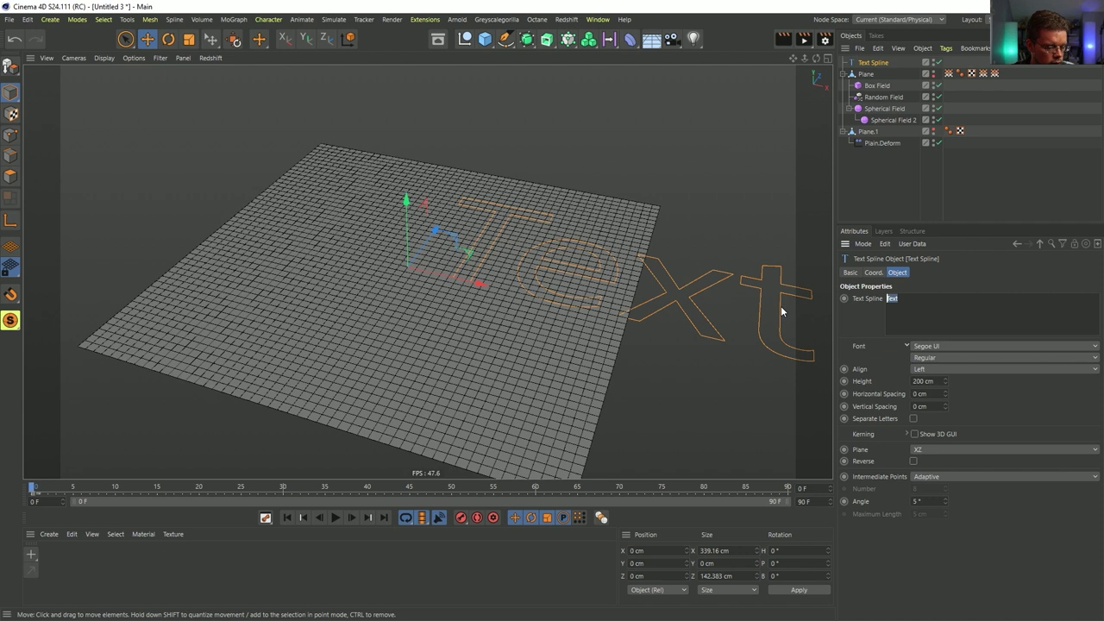
type("R")
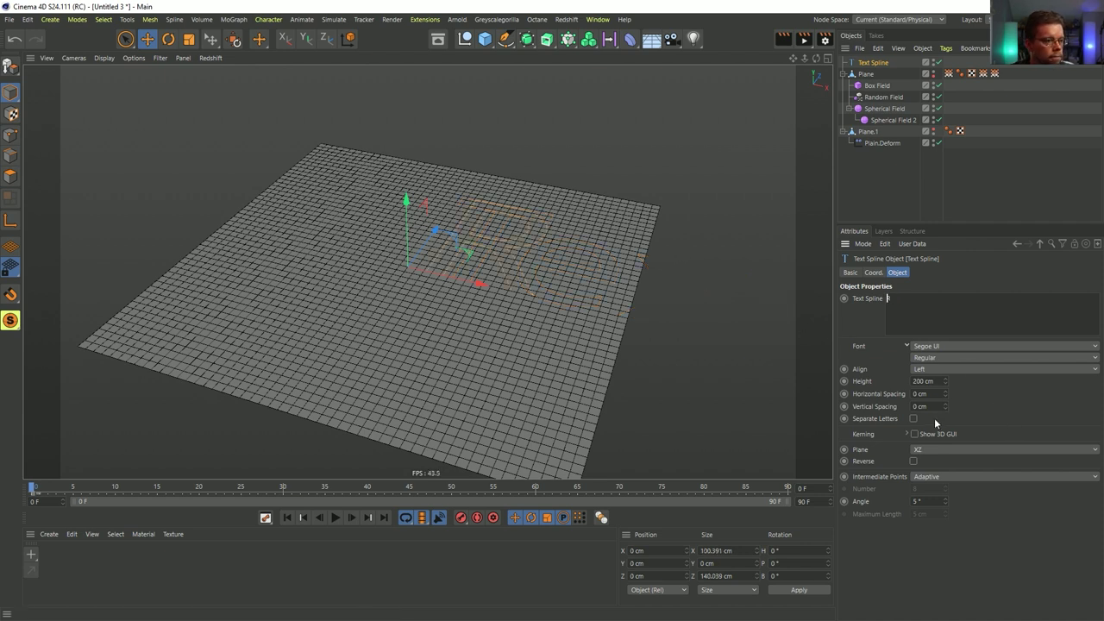
left_click(945, 369)
left_click(940, 393)
left_click_drag(439, 228, 405, 267)
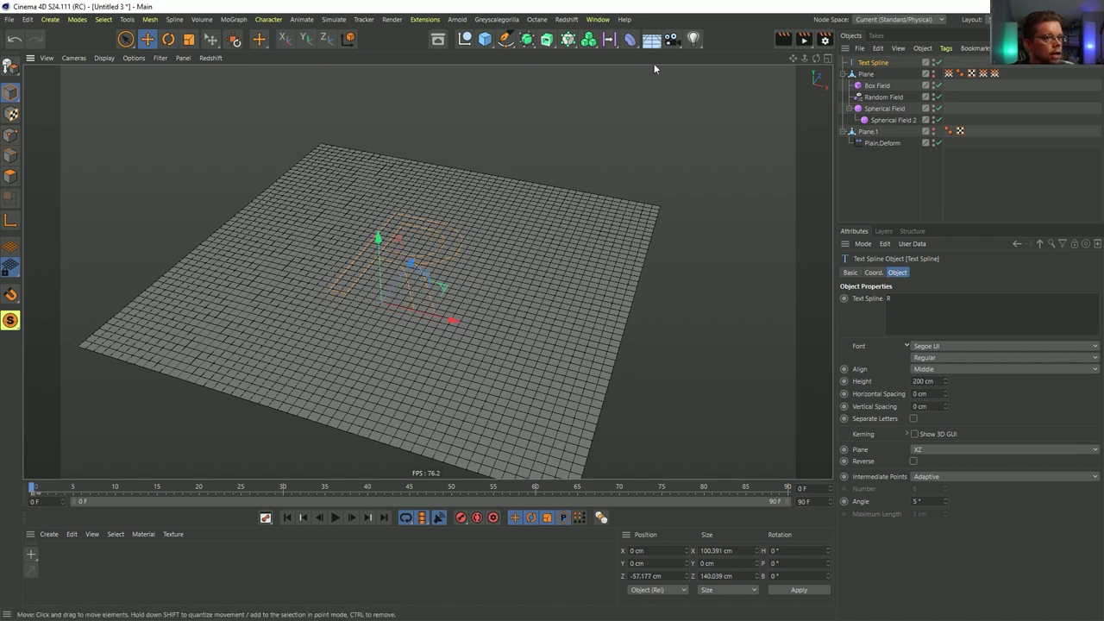
- Add a Connect object as the parent of the Text Spline
left_click(538, 45)
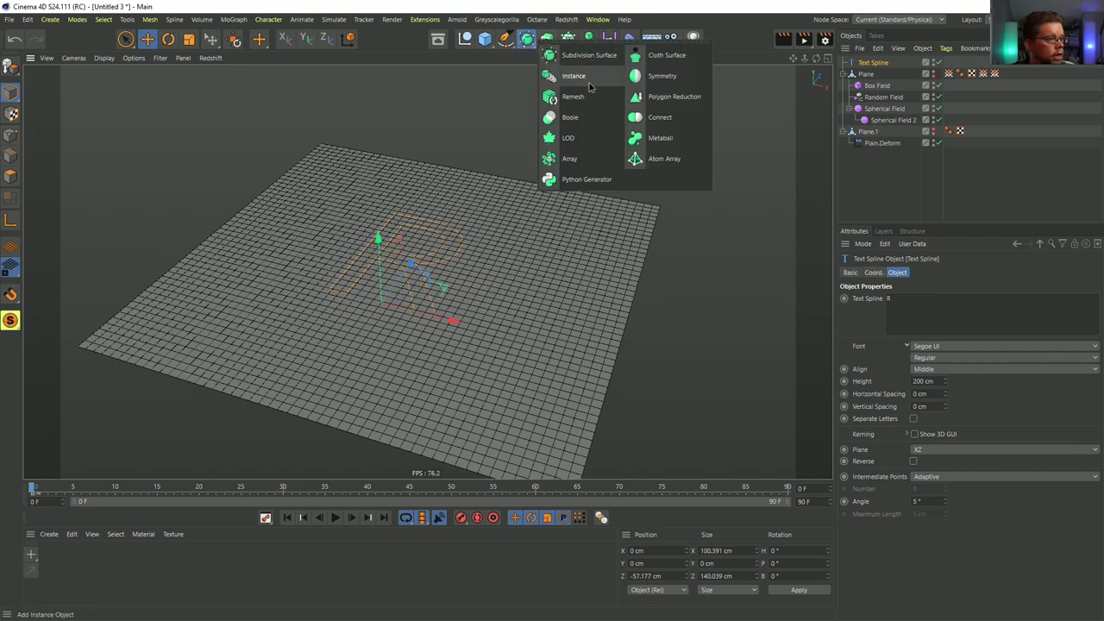
left_click(660, 116)
left_click(869, 65)
- Scale the R text to a height of about 380 cm and move it to about X 14 cm, Z -131 cm
key("t")
left_click_drag(454, 337, 742, 312)
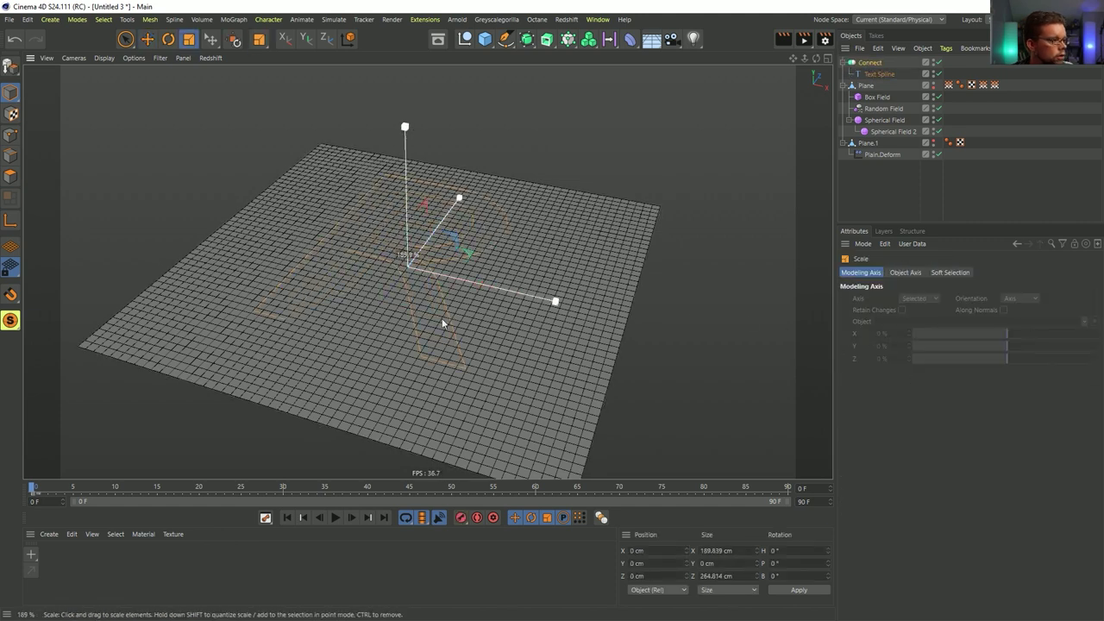
left_click(878, 73)
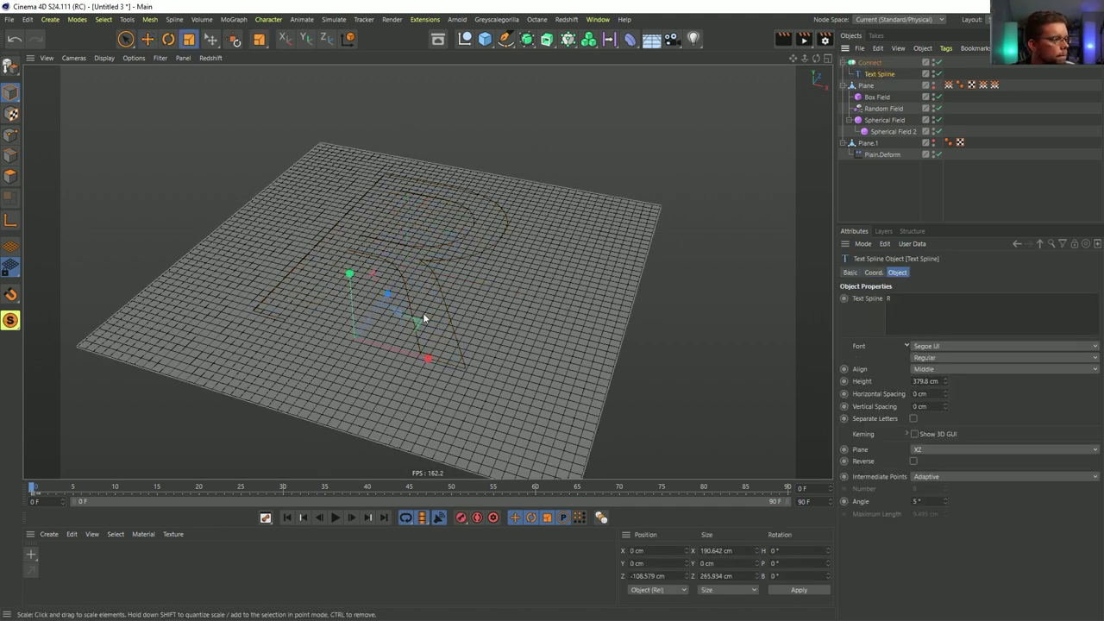
key("e")
mouse_move(418, 326)
left_mouse_down()
mouse_move(431, 345)
mouse_move(418, 346)
left_mouse_up()
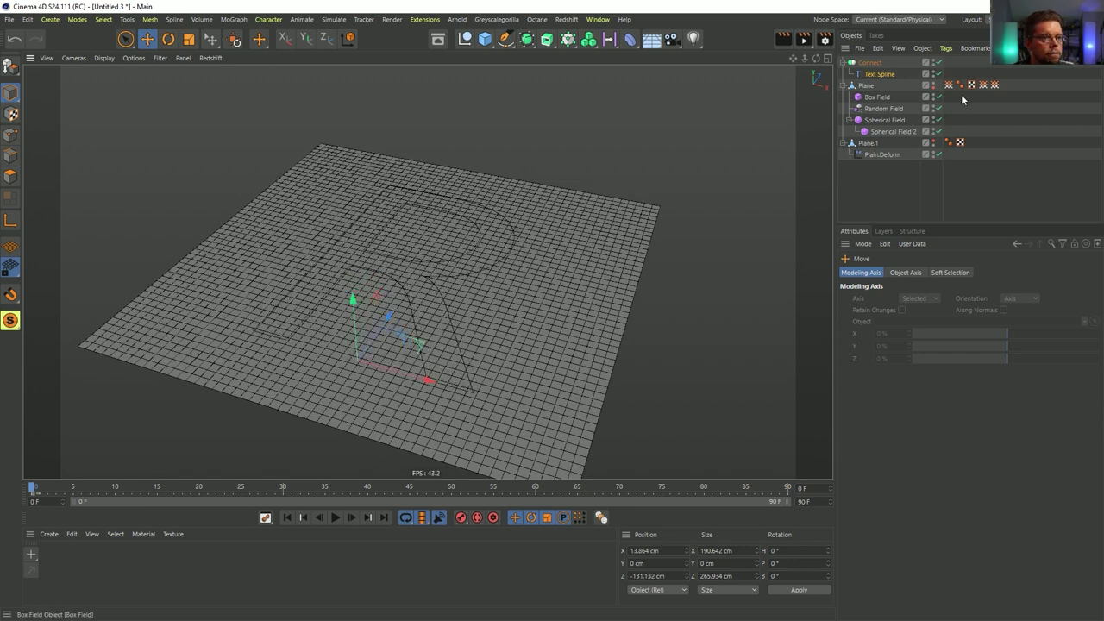
- Replace the Box Field layer in vertex map 3 with the Connect object as a spline field
left_click(995, 84)
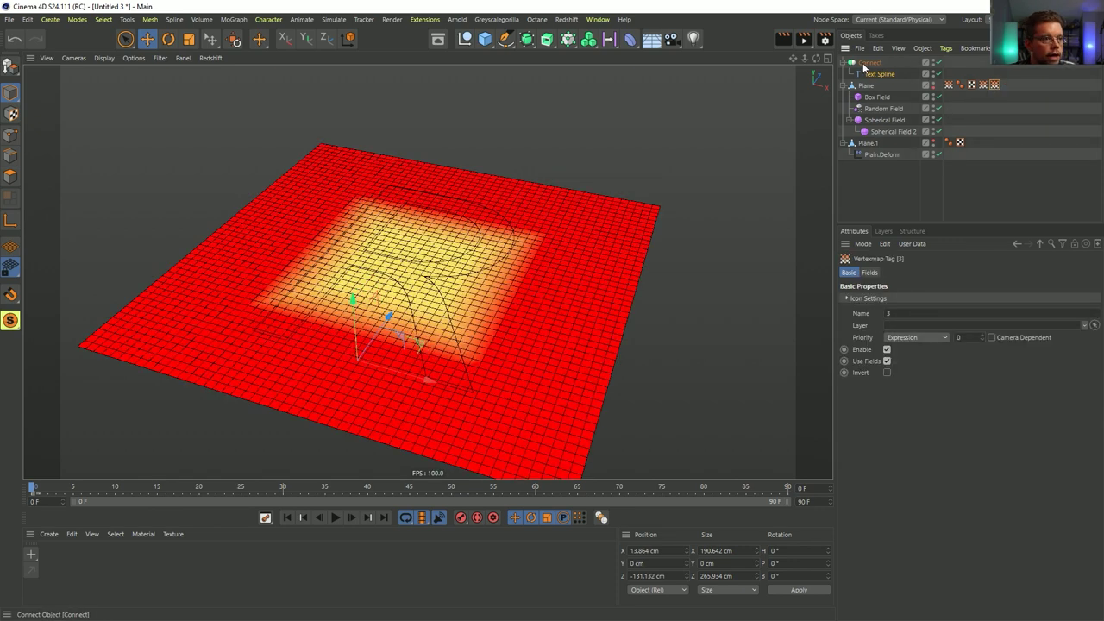
left_click(869, 272)
left_click(892, 340)
key("Delete")
left_click(889, 337)
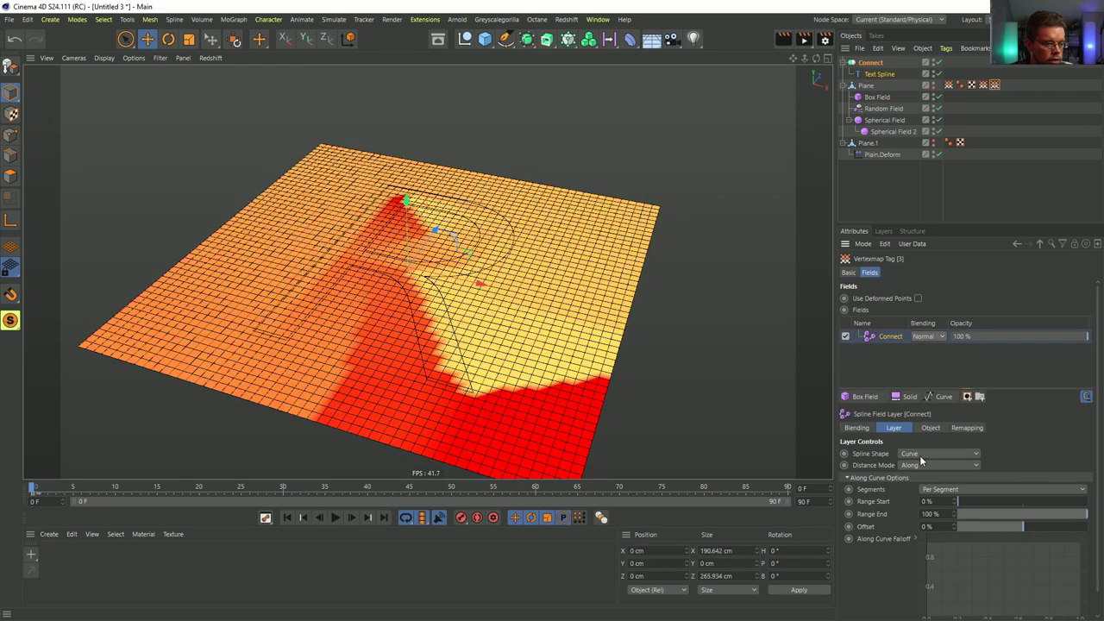
- Set the Connect field's spline shape to Mask, projected Along Y, with an outside falloff distance of 23 cm
left_click(919, 454)
left_click(909, 477)
left_click(919, 465)
left_click(927, 489)
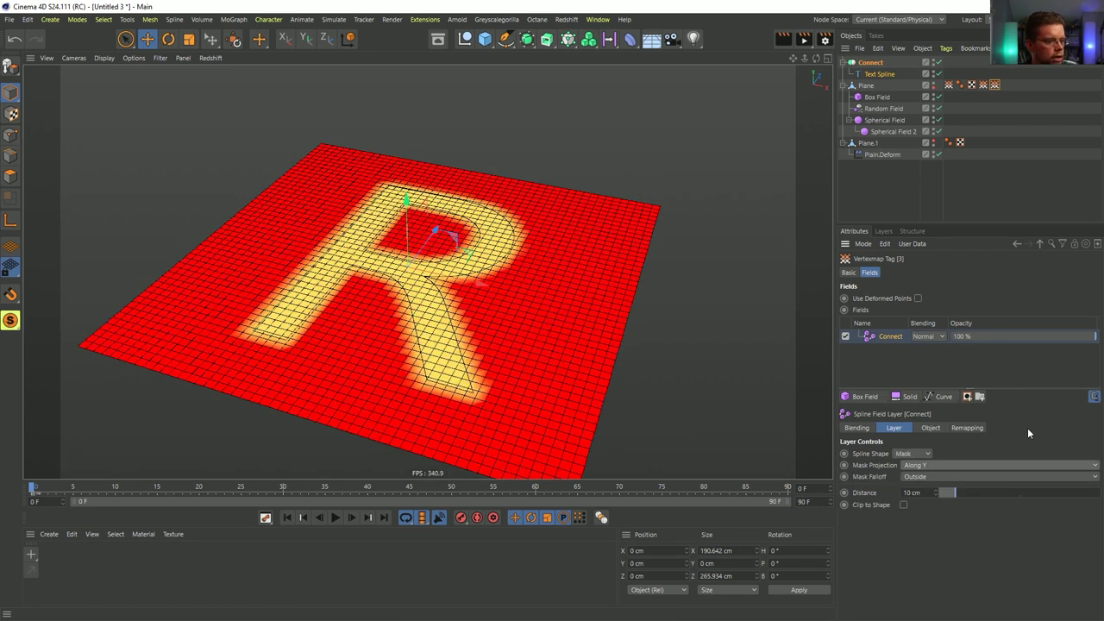
left_click_drag(960, 492, 976, 496)
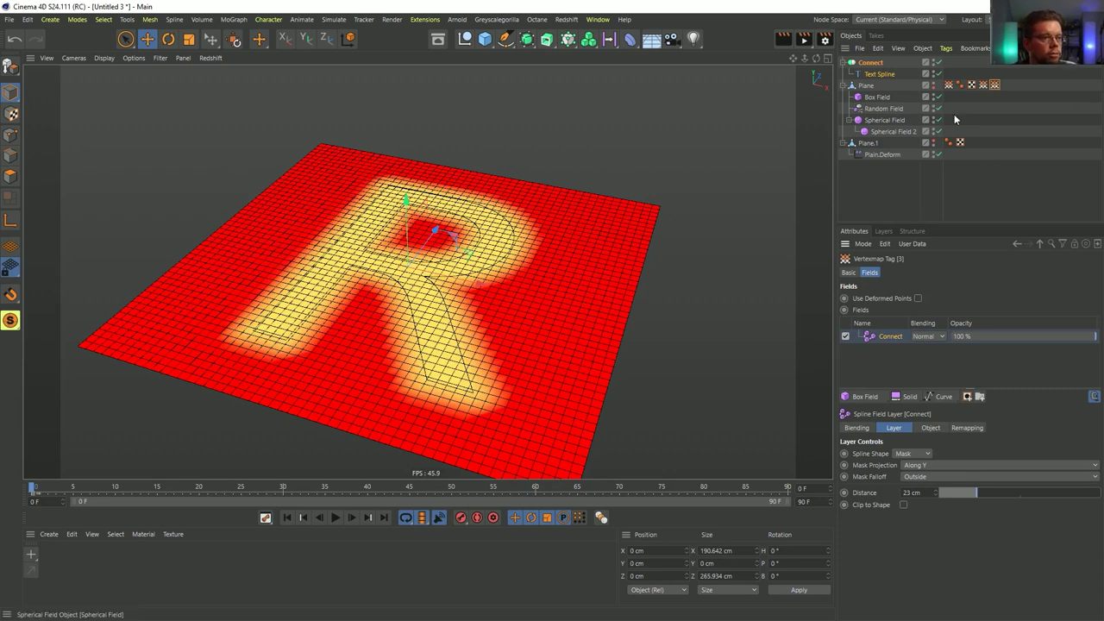
- Add vertex maps 2 and 3 to the Plain.Deform effector's falloff alongside vertex map 1
left_click(874, 154)
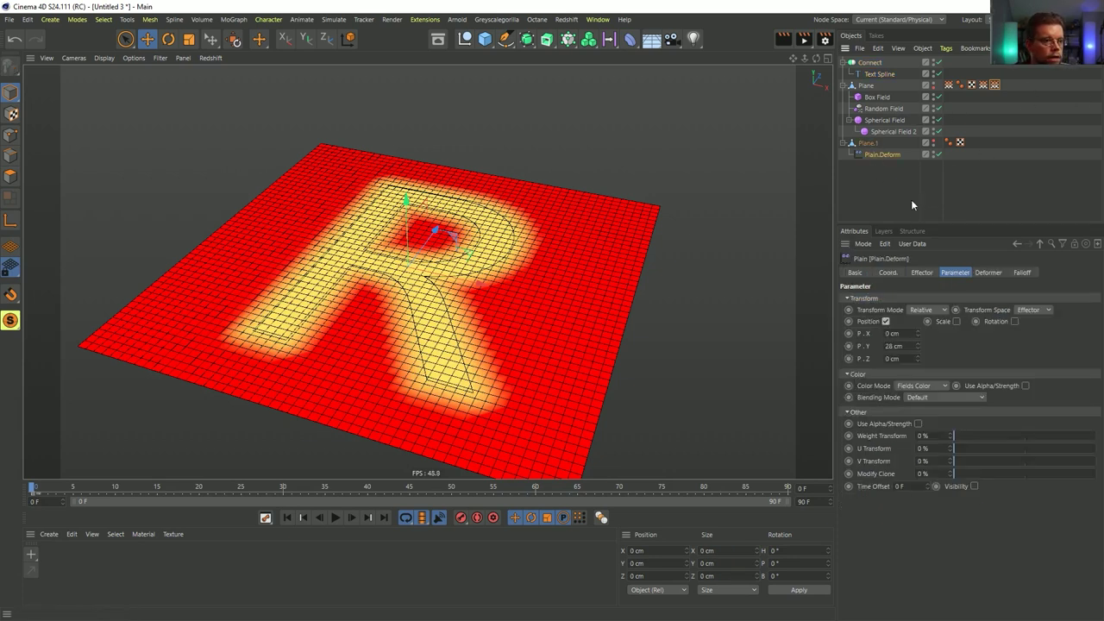
left_click(1015, 273)
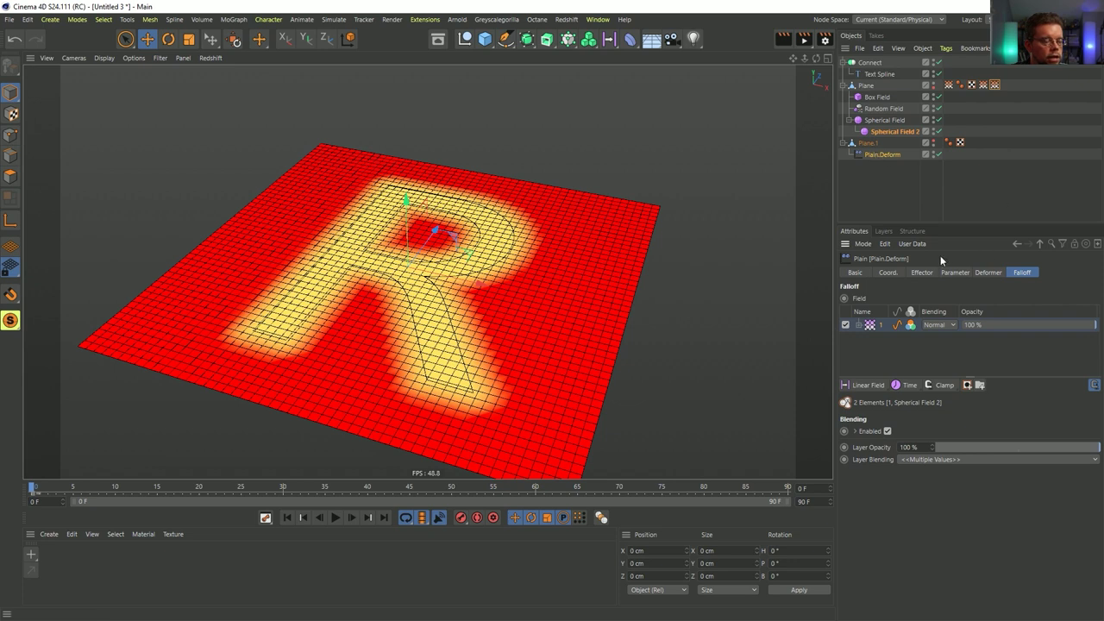
left_click_drag(984, 85, 881, 322)
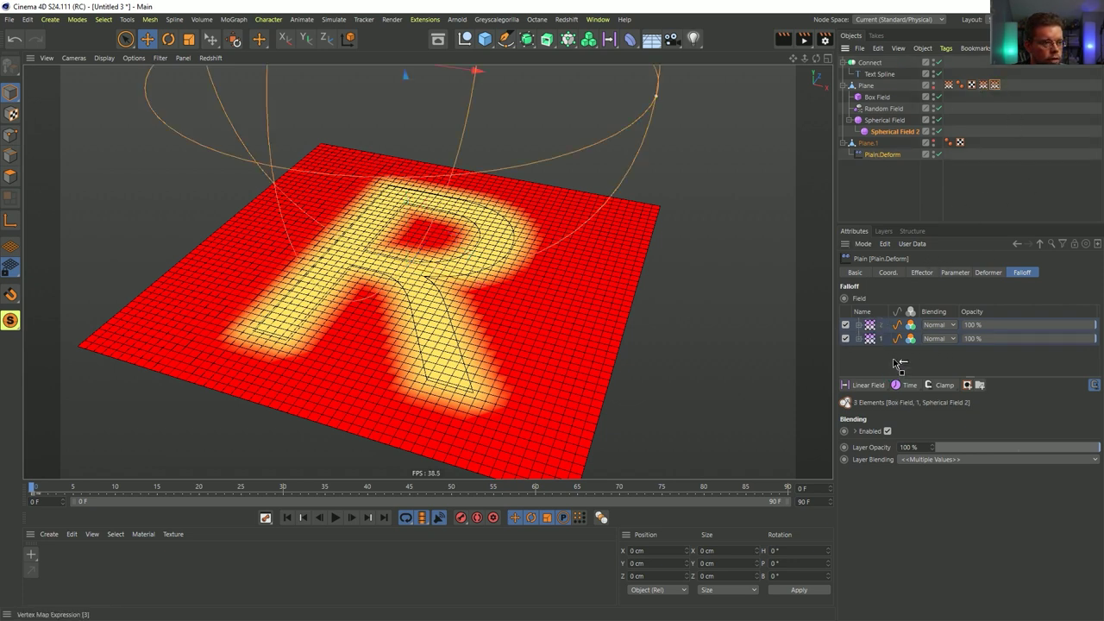
left_click_drag(893, 360, 892, 358)
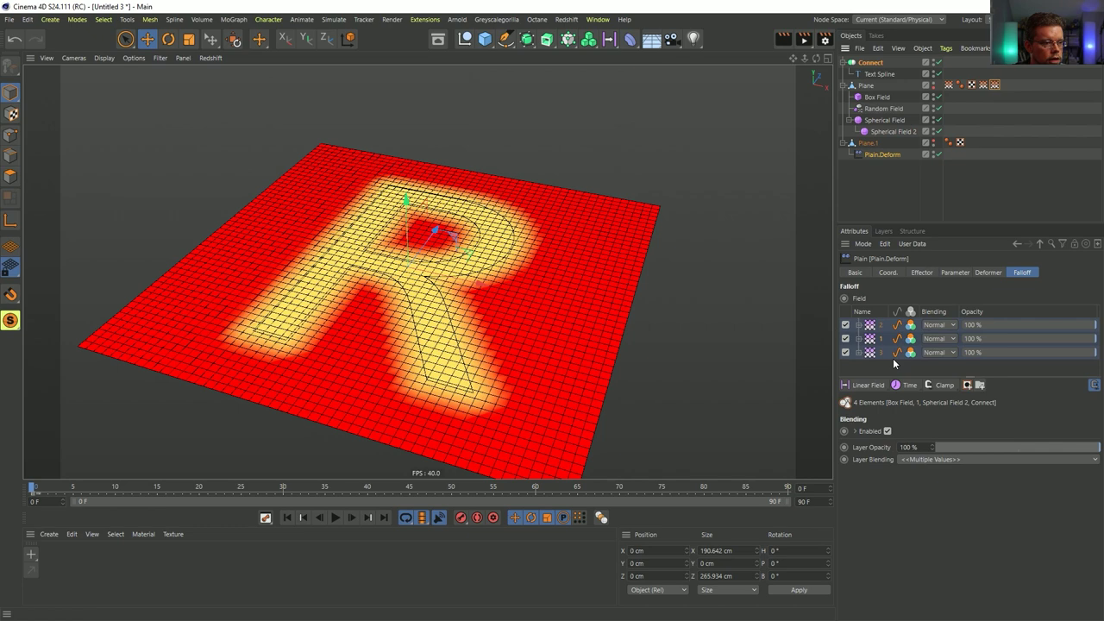
- Hide Plane and Connect, show Plane.1, and arrange the Plain.Deform falloff layers in the order 1, 2, 3
left_click(932, 84)
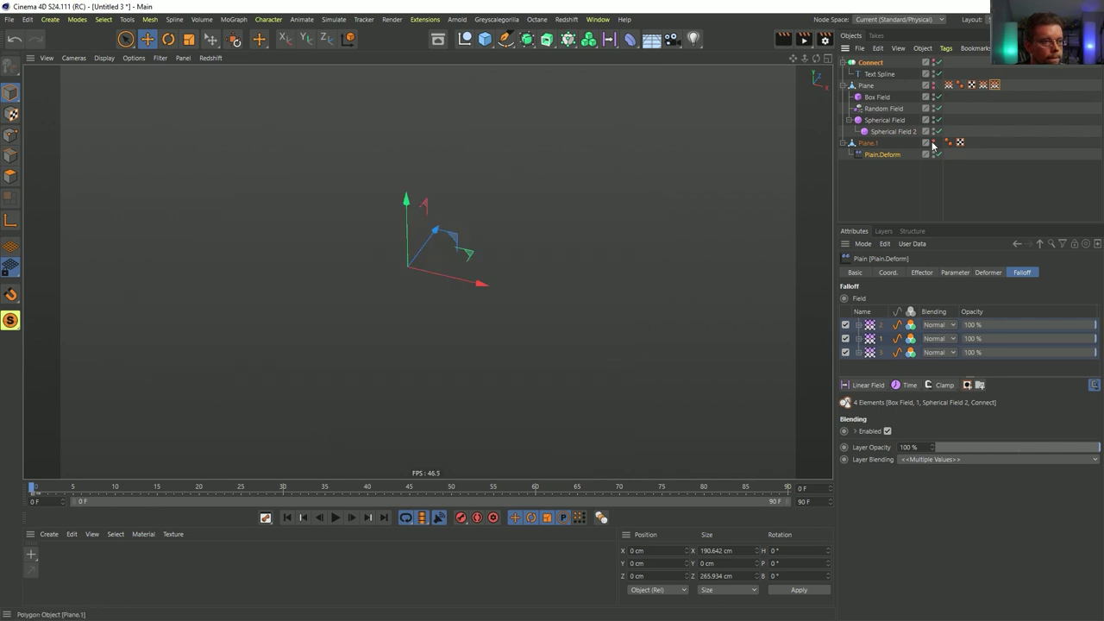
left_click(932, 141)
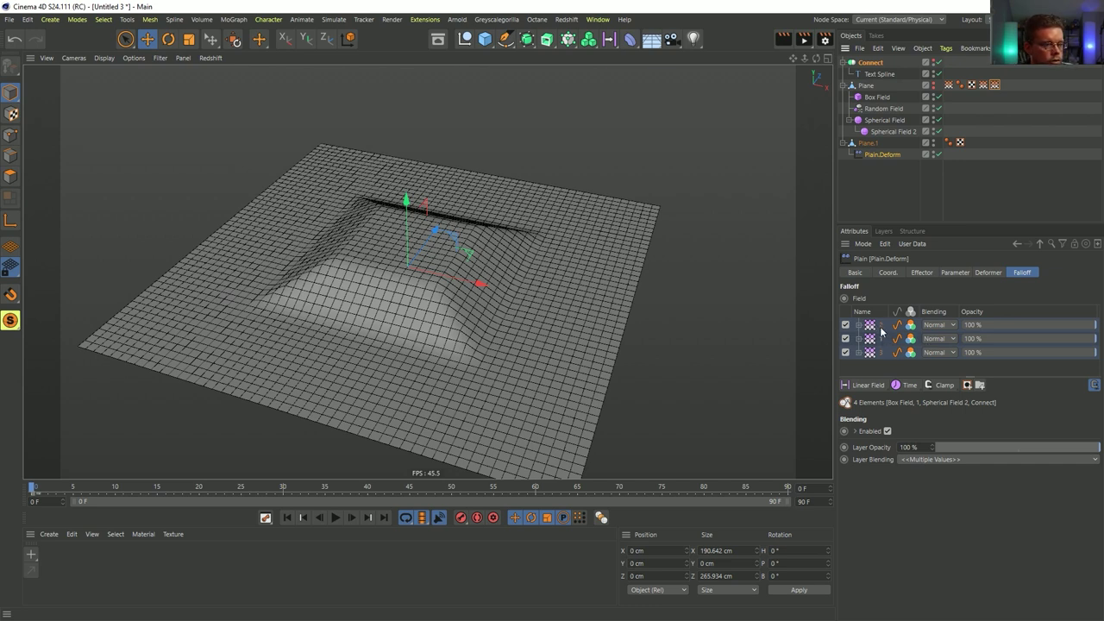
left_click(891, 352)
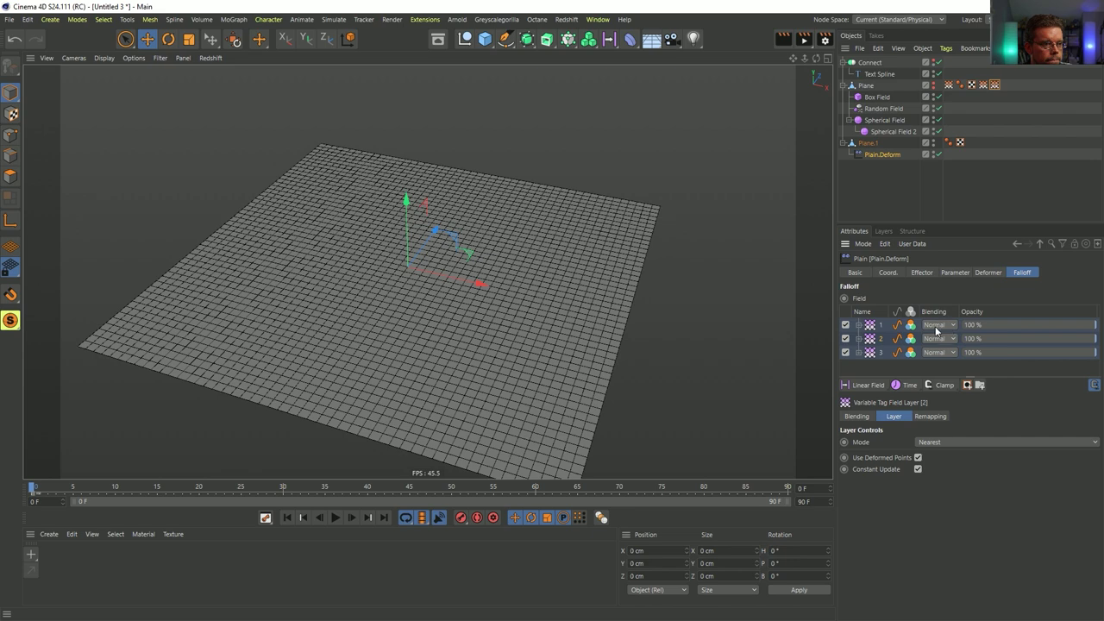
- Scrub the timeline to frame 29, toggle falloff layer 1 off and on, and set its blending to Add
left_click_drag(187, 488, 276, 488)
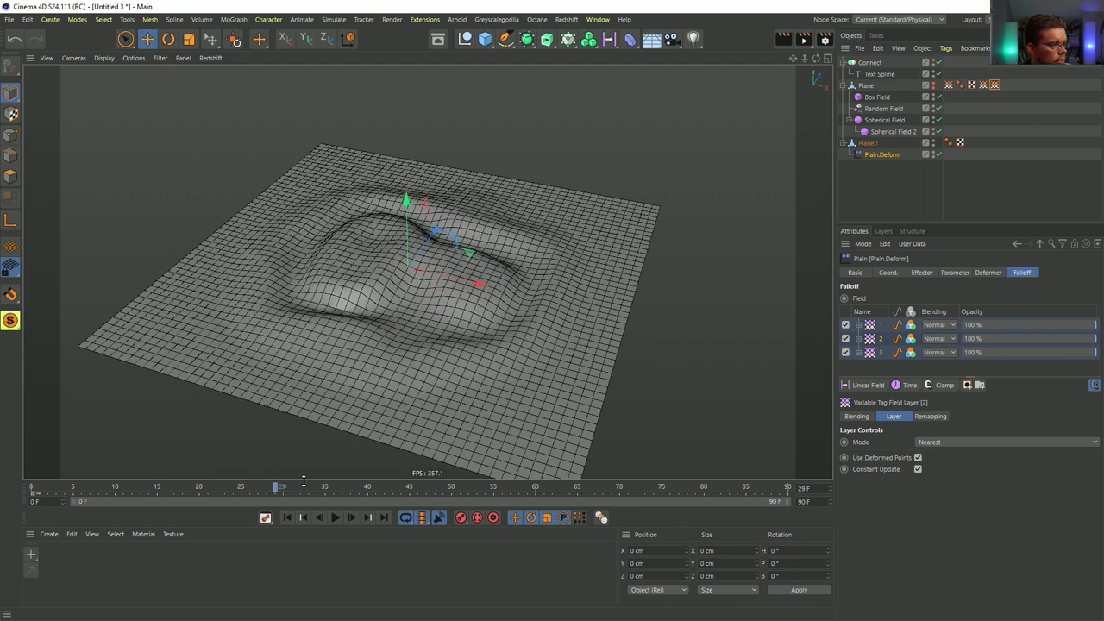
left_click(846, 325)
left_click(846, 325)
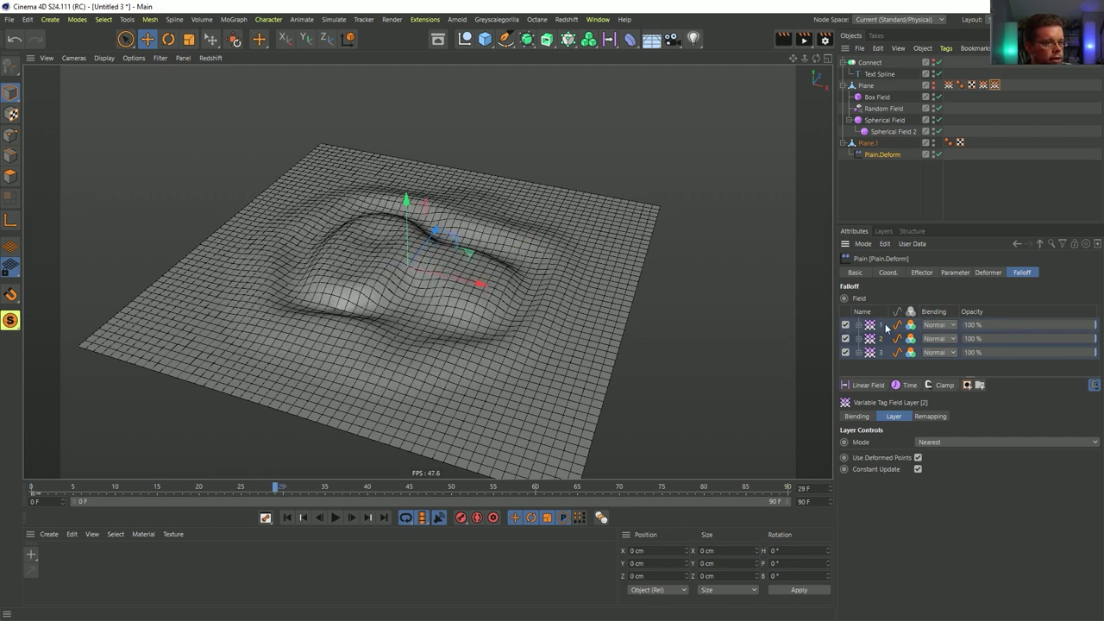
left_click(938, 325)
left_click(925, 421)
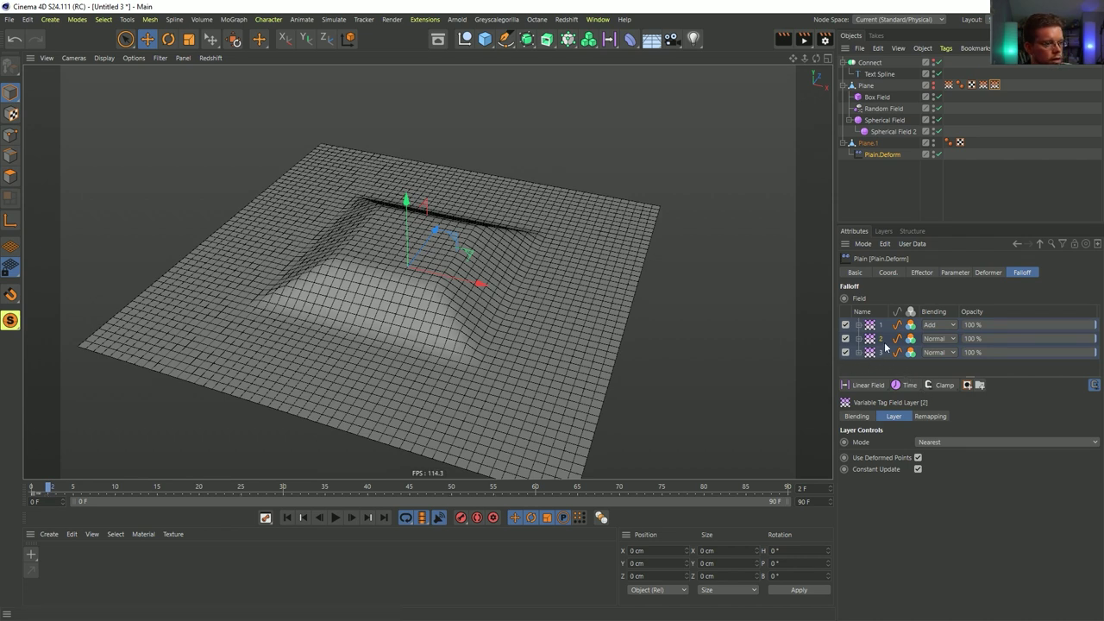
- Try fading the opacity of falloff layers 3 and 2, disabling layer 1 for the comparison
double_click(975, 352)
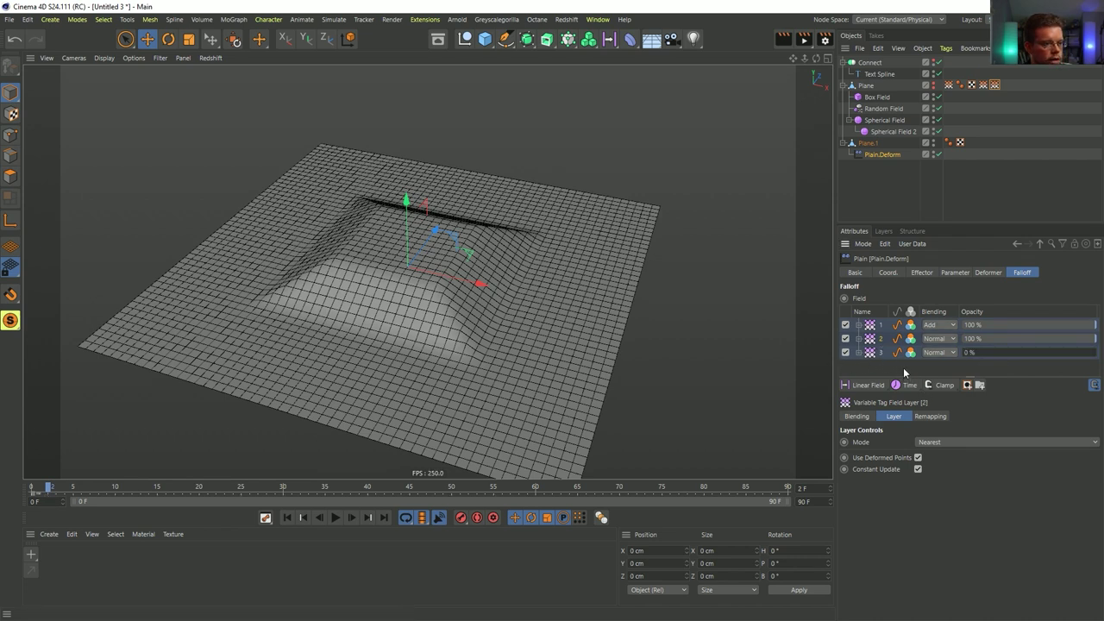
left_click_drag(976, 354, 1100, 346)
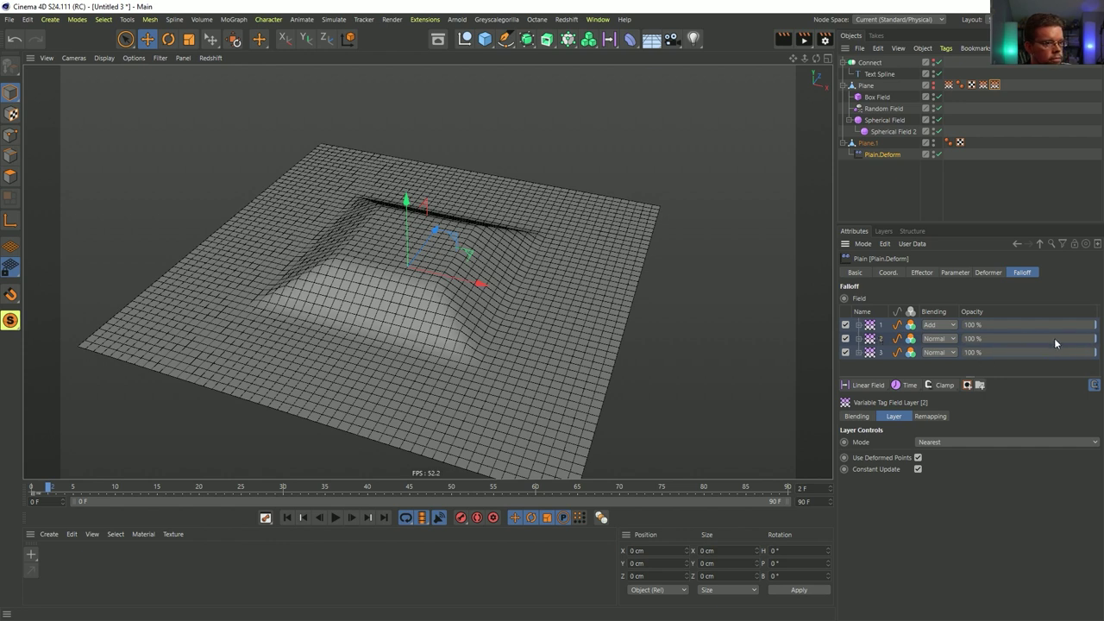
left_click(845, 325)
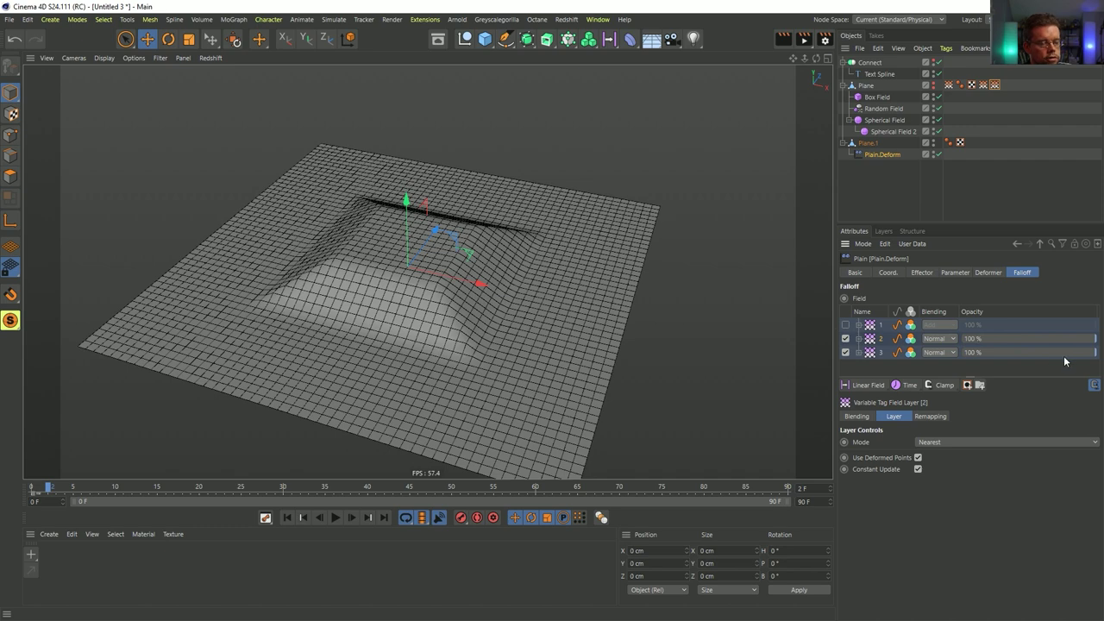
left_click_drag(1095, 339, 1100, 362)
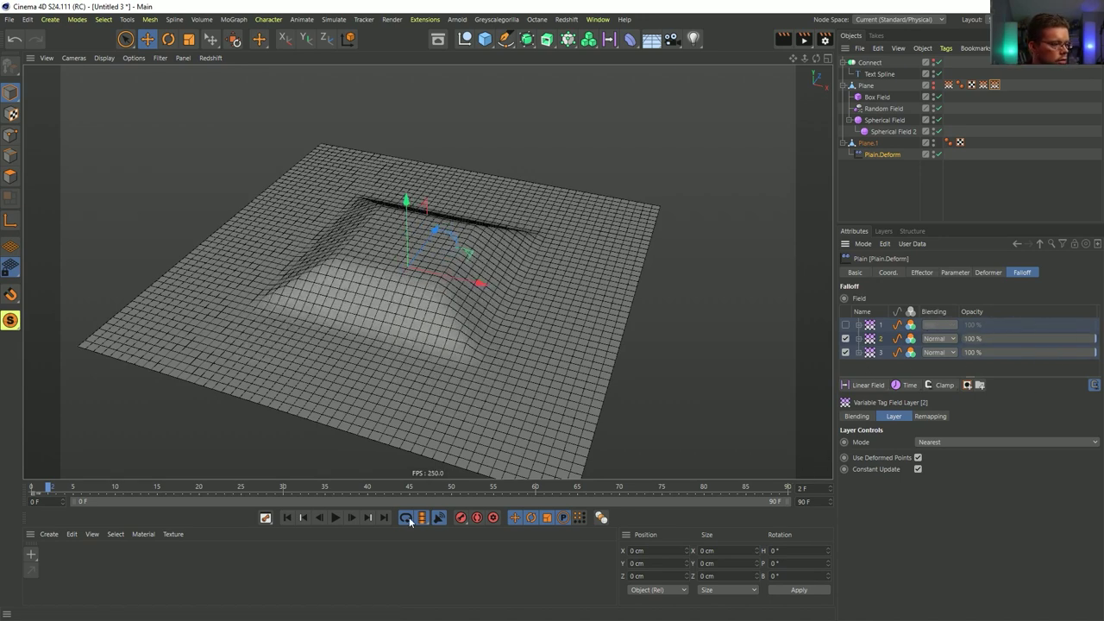
- Keyframe falloff layer 2's opacity at 100% and place the key at frame 25
left_click(287, 518)
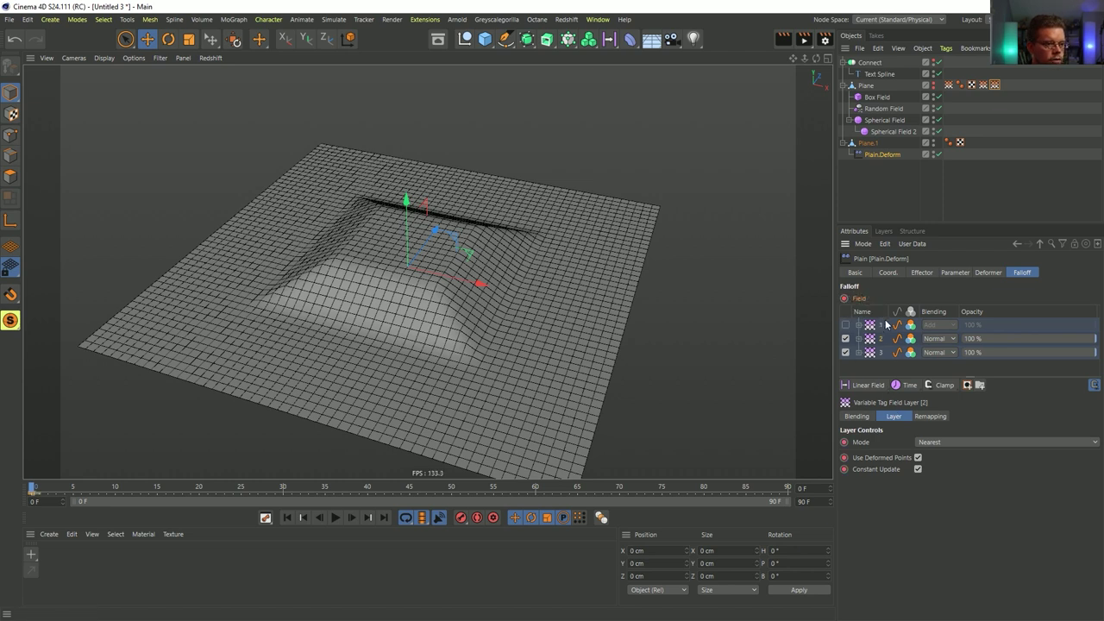
left_click(858, 418)
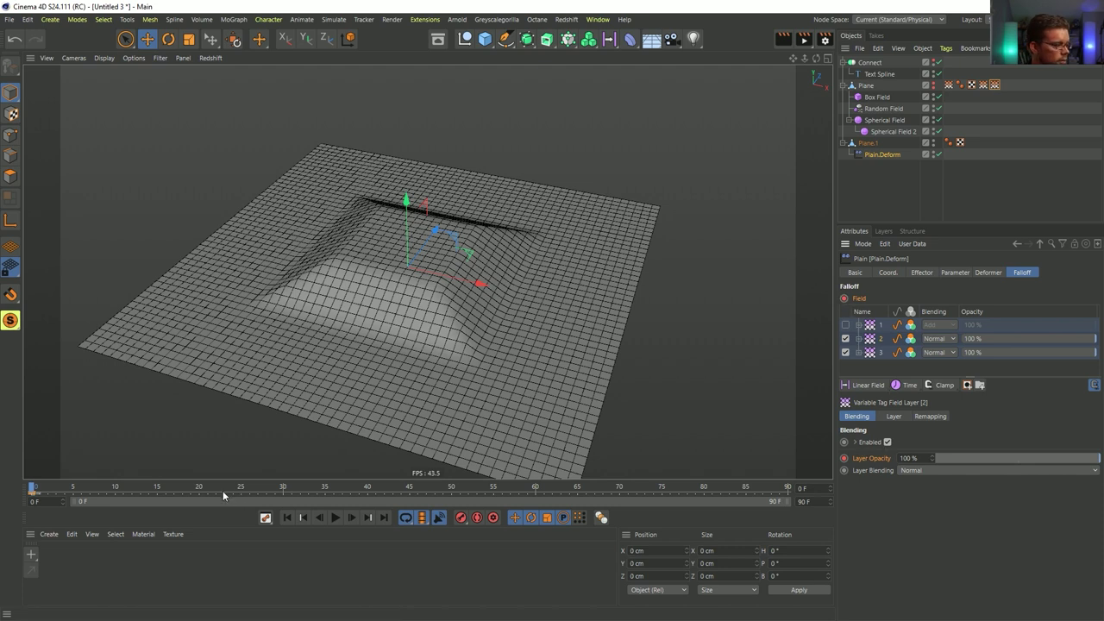
left_click(28, 495)
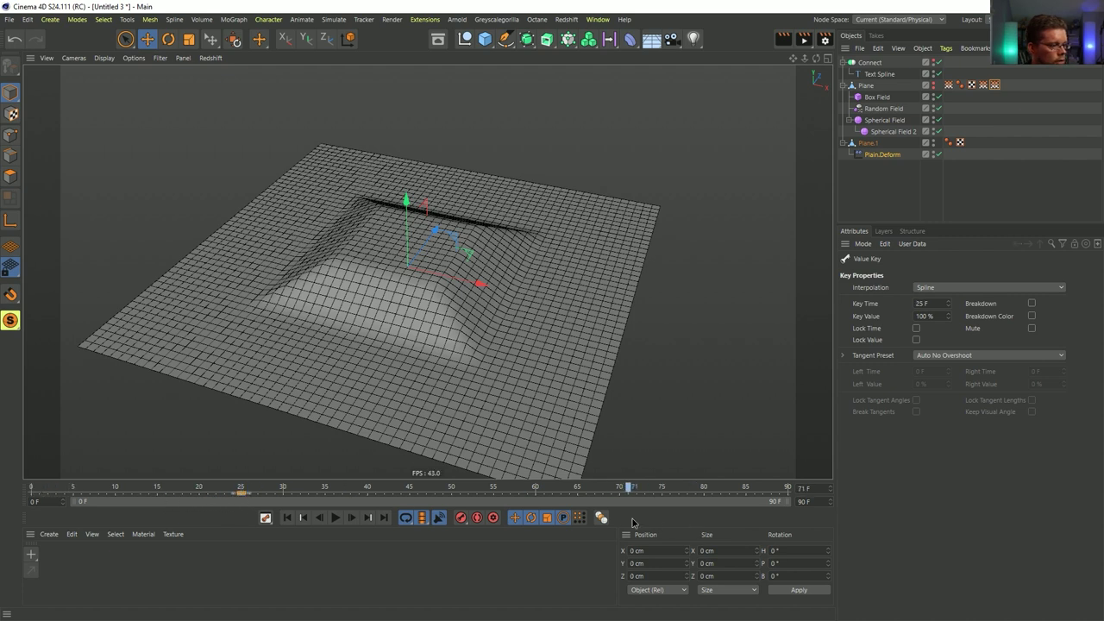
- Keyframe falloff layer 2's opacity at 0% on frame 65 and scrub the timeline back toward the start
left_click(881, 154)
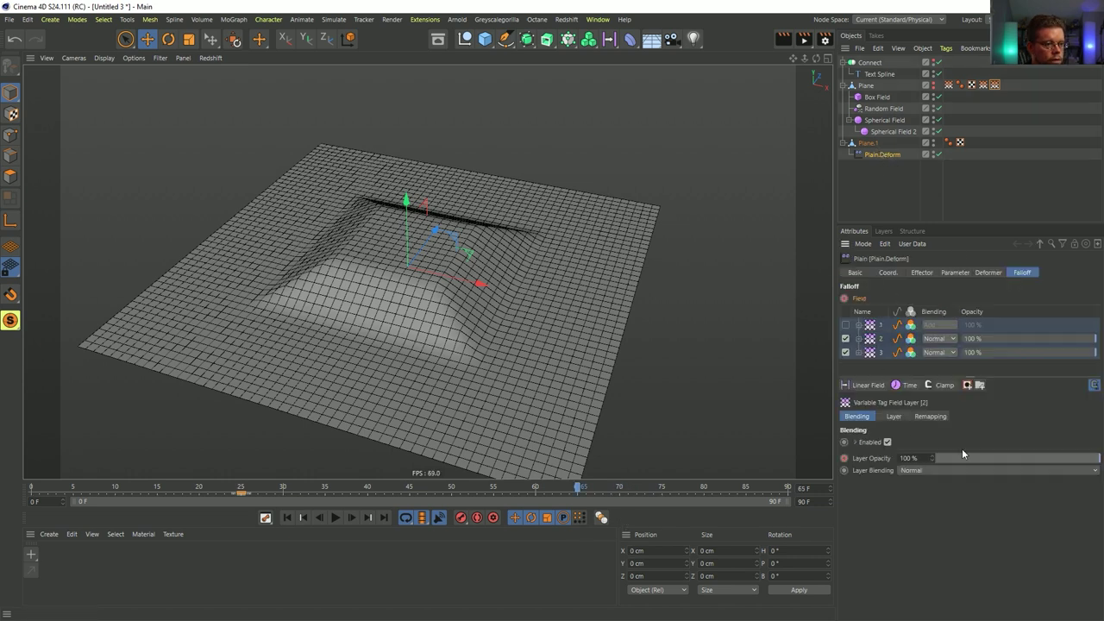
left_click_drag(1004, 459, 929, 460)
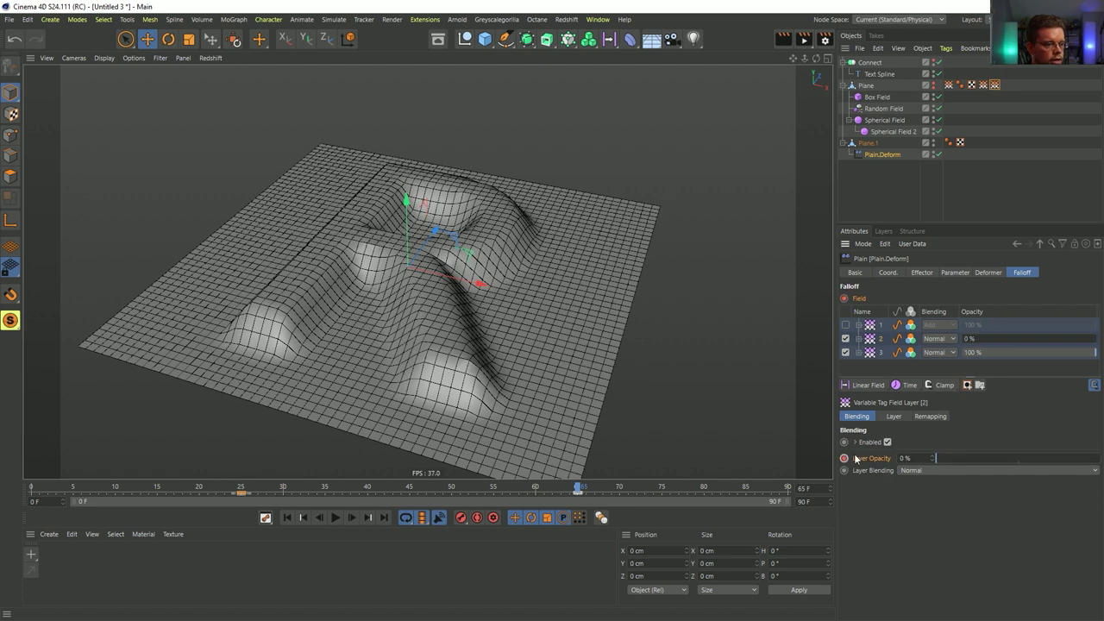
left_click_drag(216, 489, 57, 496)
- Re-enable falloff layer 1 and play the combined animation from frame 0
left_click(846, 325)
left_click(289, 518)
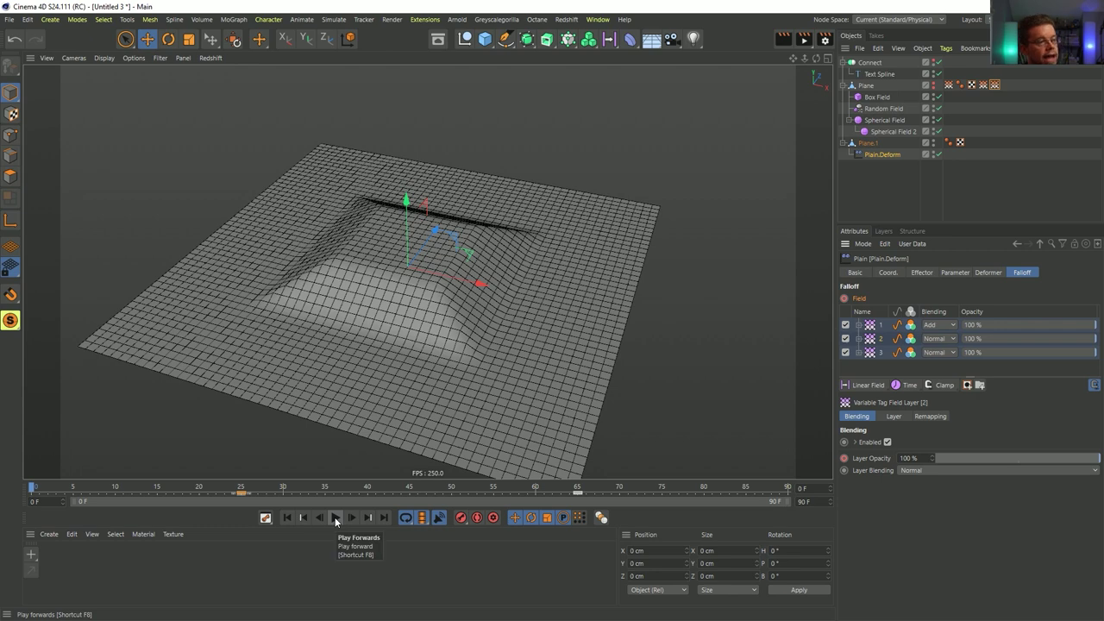
left_click(336, 517)
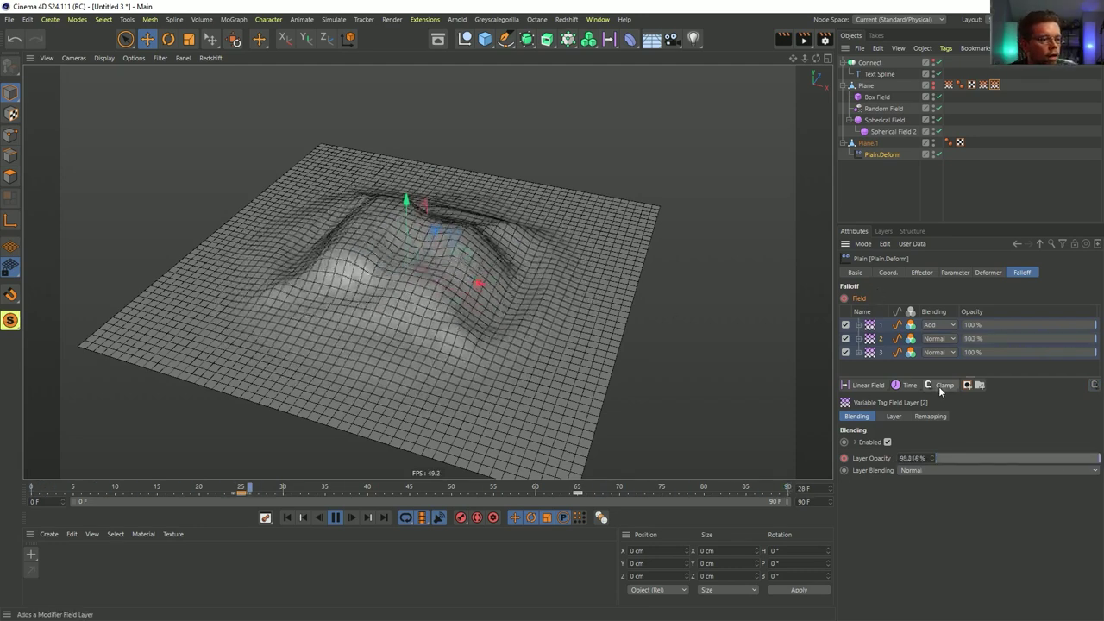
left_click(331, 515)
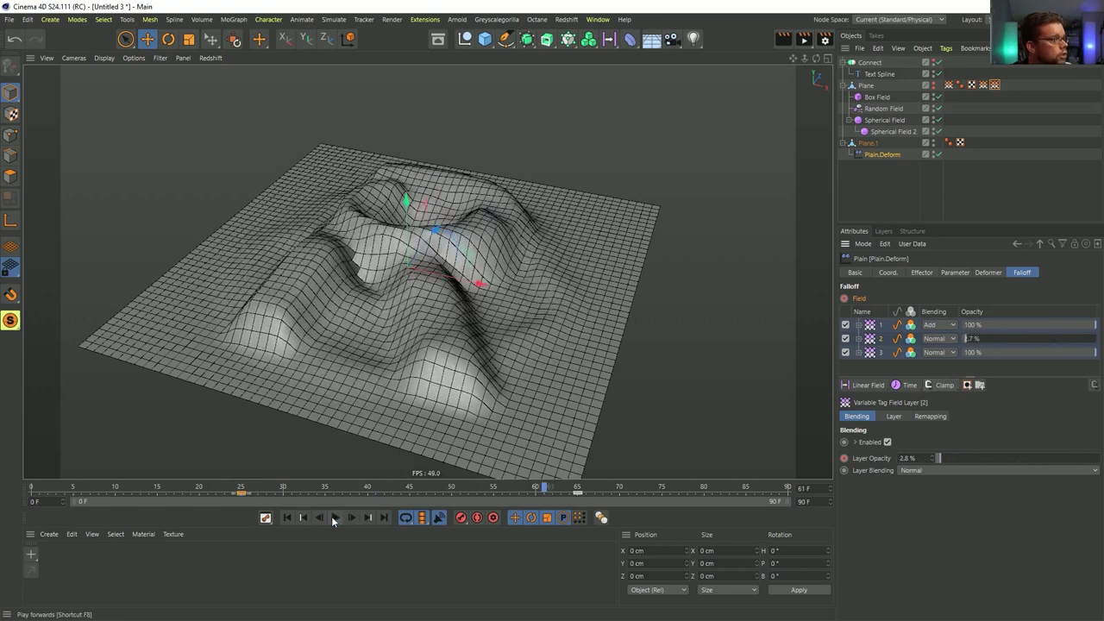
- Return playback to frame 0 and save the scene as [3a]VertexMapTransition.c4d in the SceneFiles folder
left_click(287, 517)
key("ctrl+s")
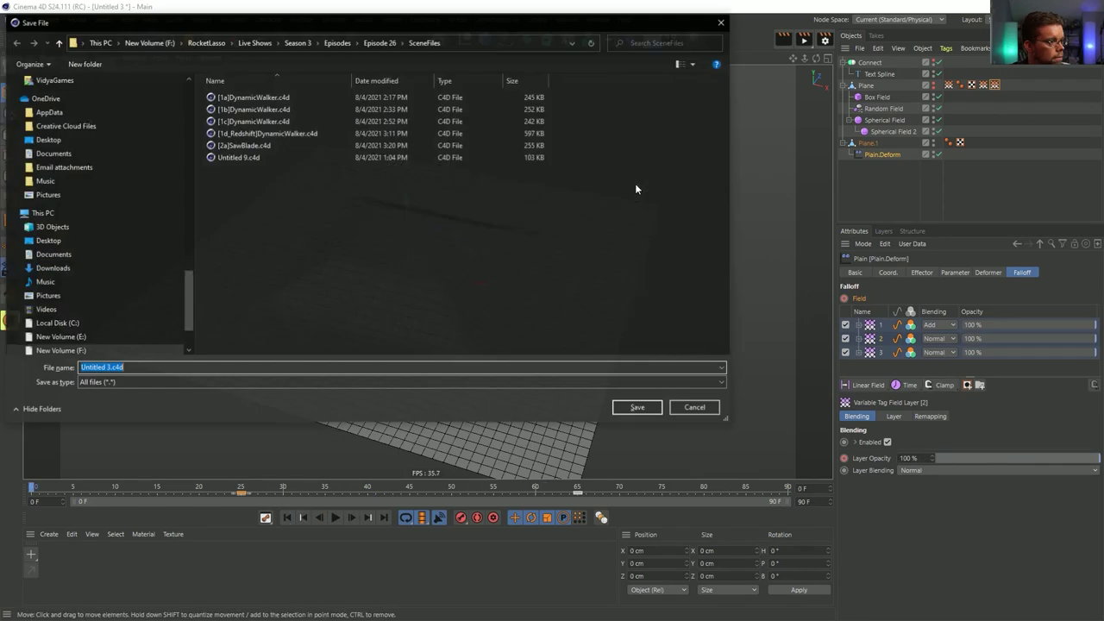
left_click(245, 145)
left_click(82, 369)
left_click(83, 368)
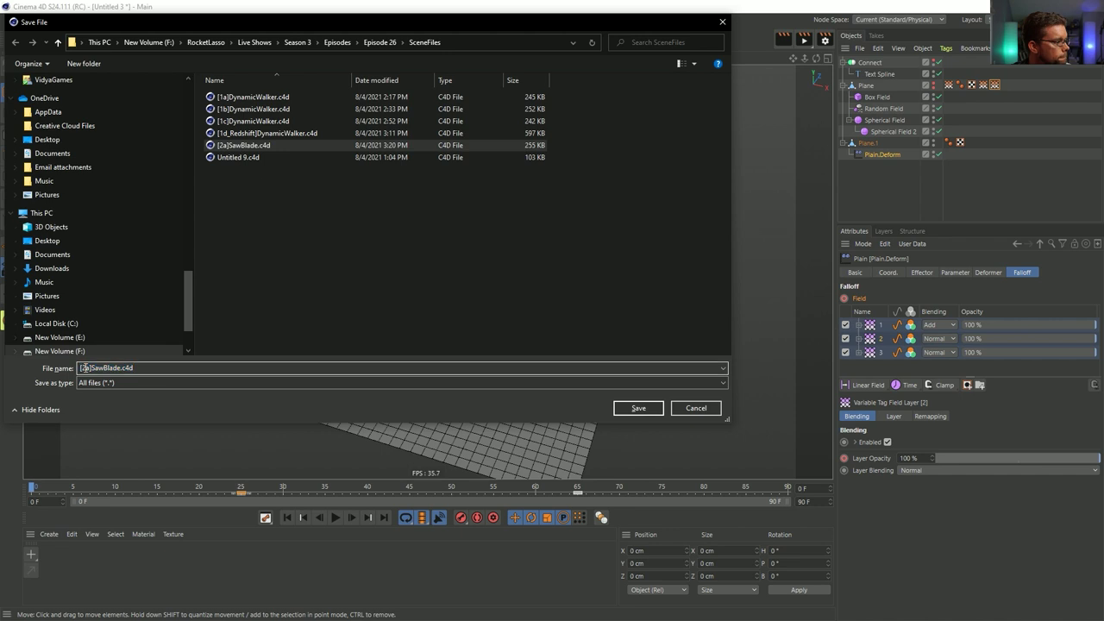
left_click(87, 369)
type("3")
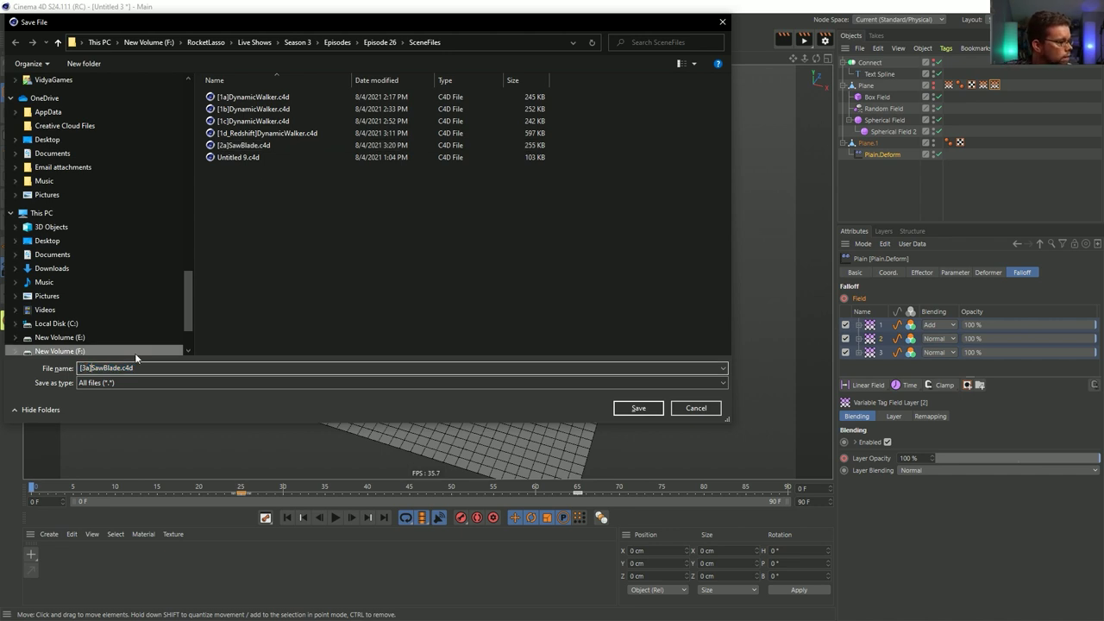
key("shift+Right")
key("shift+Right")
key("shift+Right")
key("shift+Right")
key("shift+Right")
key("shift+Right")
key("shift+Right")
key("shift+Right")
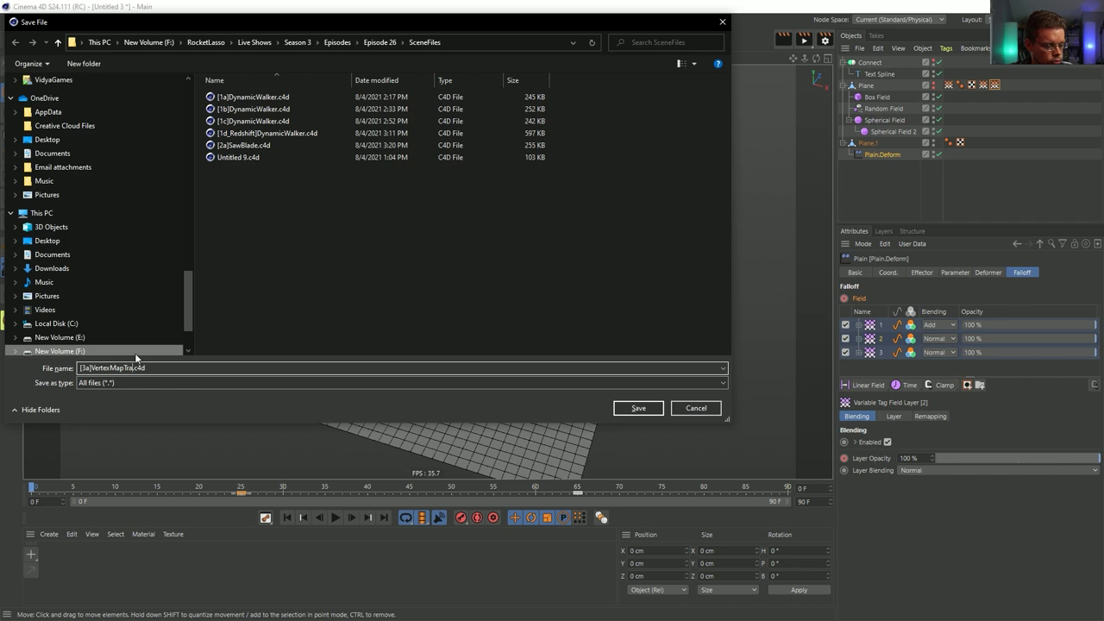
type("ion")
key("Return")
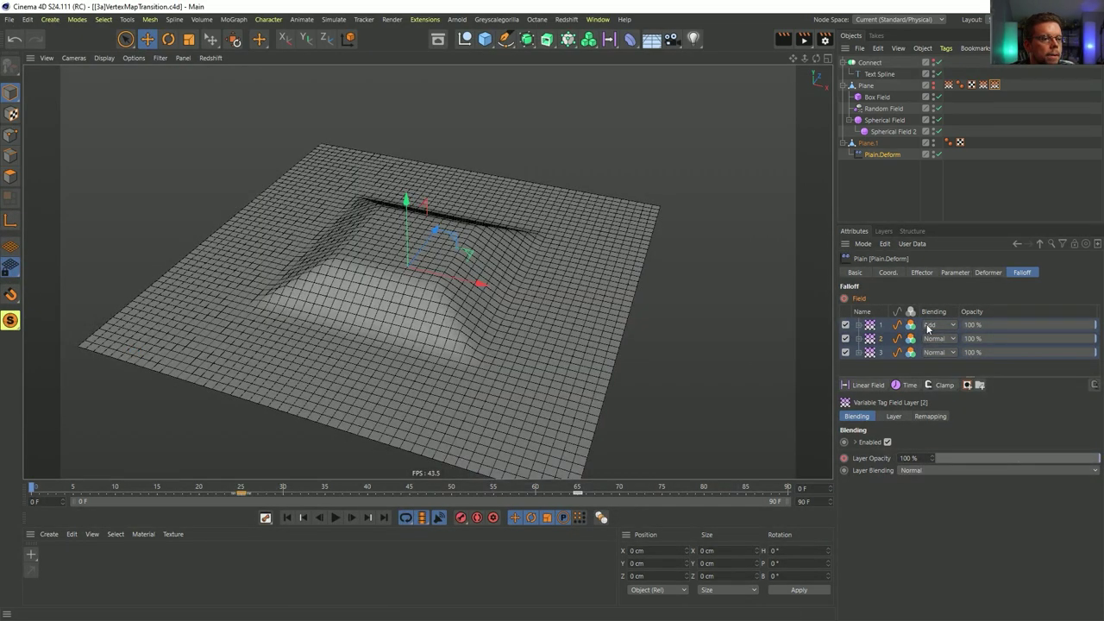
- Add a Delay modifier layer above the Plain effector's falloff layers and show its layer controls
left_click(944, 385)
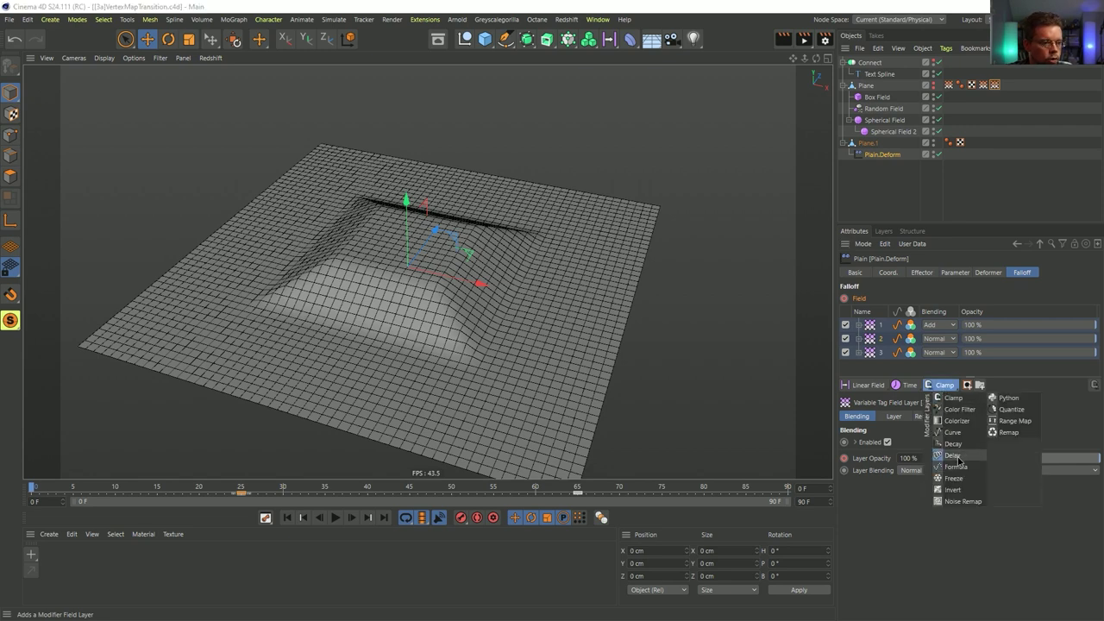
left_click(955, 457)
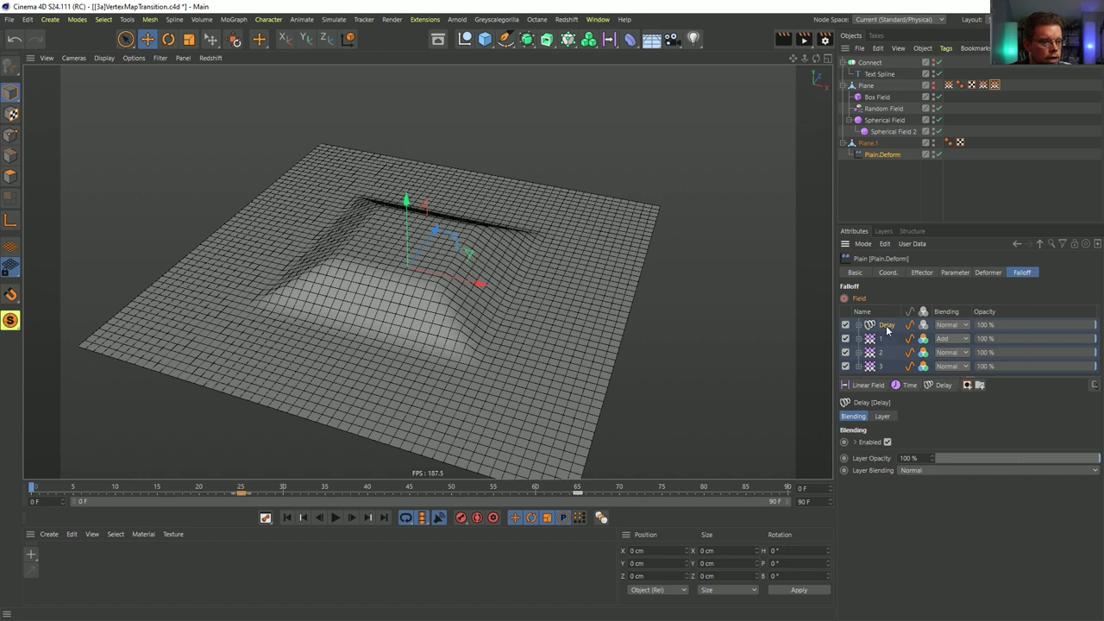
left_click(890, 416)
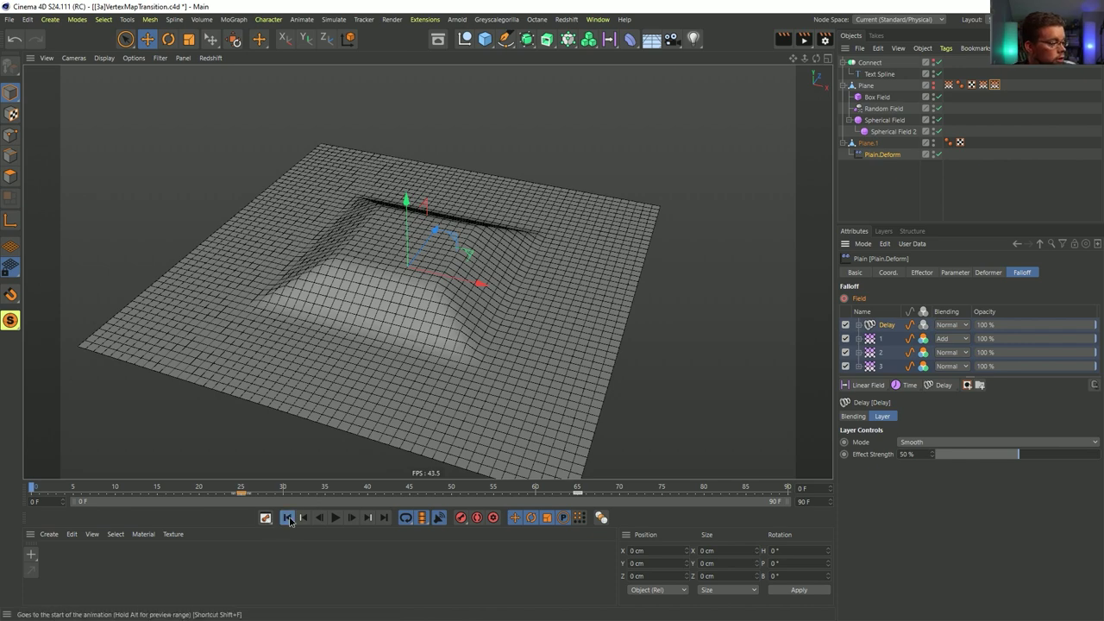
- Play the animation with the Delay layer disabled, and re-enable it to compare the motion
left_click(846, 325)
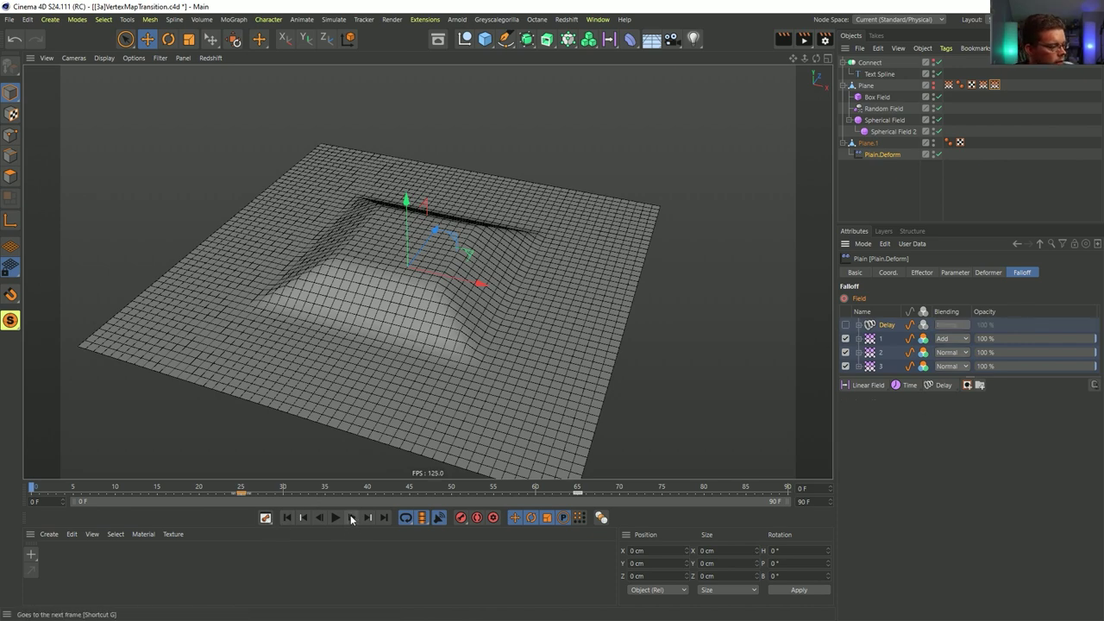
left_click(335, 517)
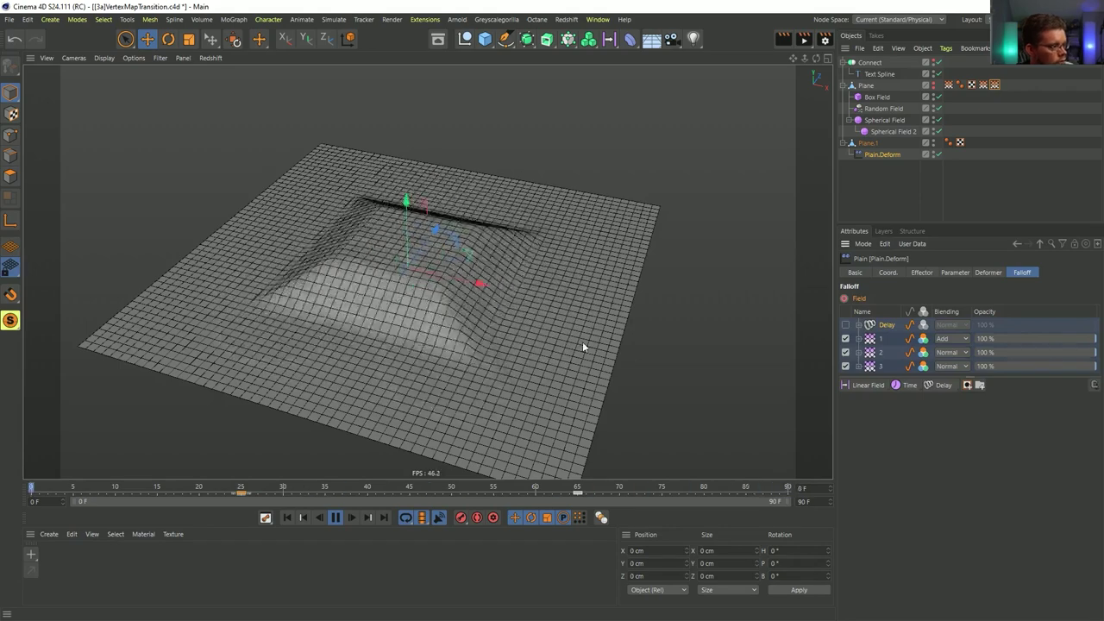
left_click(846, 325)
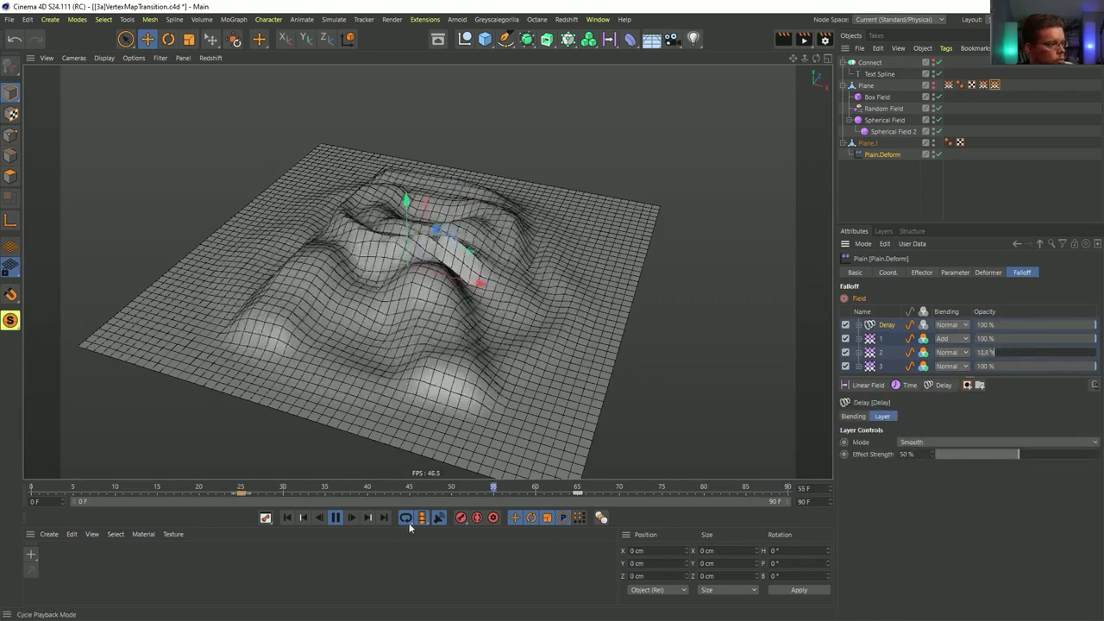
left_click(293, 517)
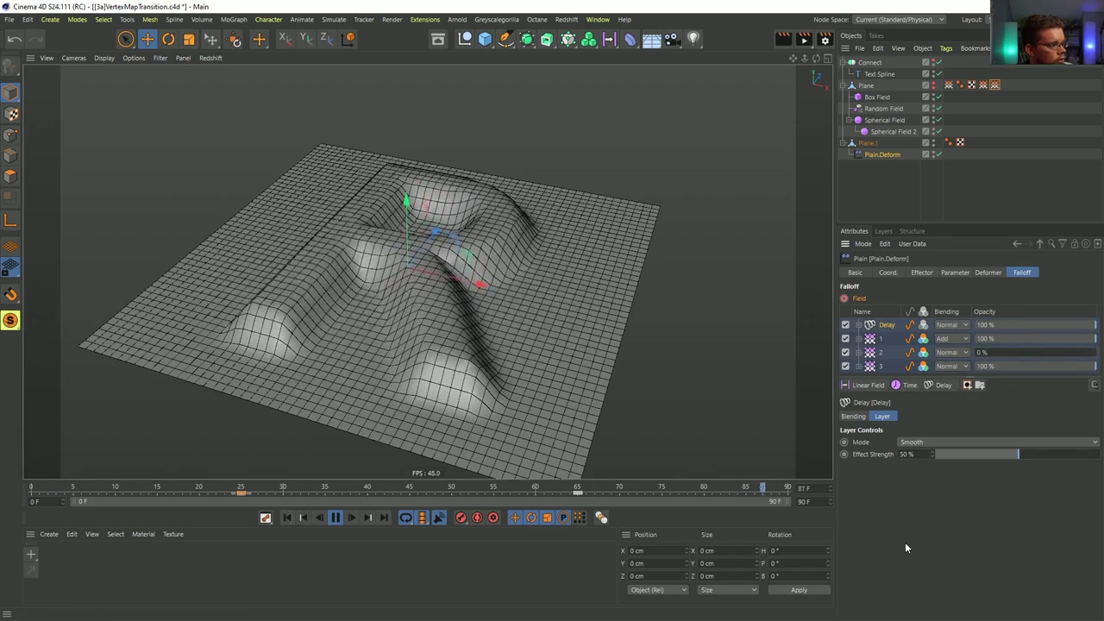
- Set the Delay layer's effect strength to 88% and move it between falloff layers 1 and 2
left_click(1081, 458)
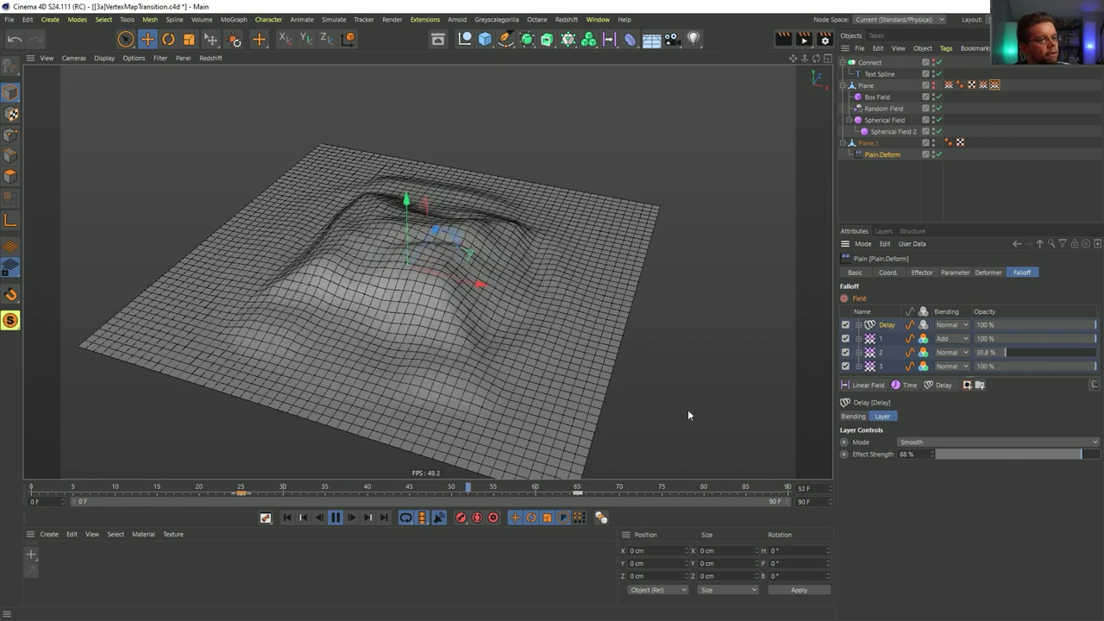
left_click_drag(889, 350, 888, 345)
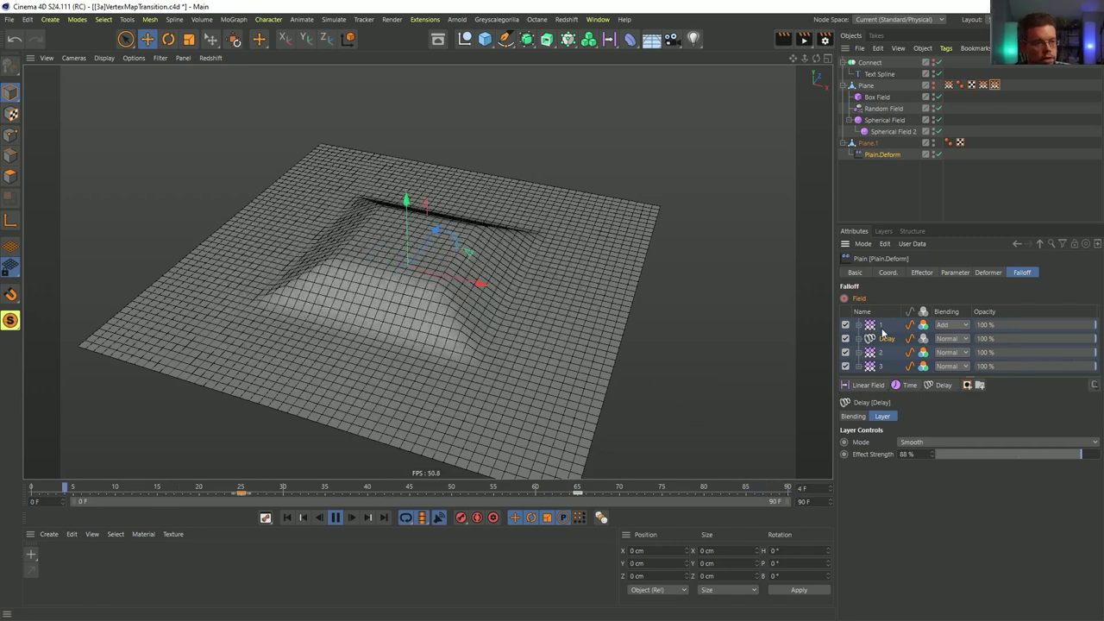
- Add a second Delay layer at the top of the falloff stack and set its mode to Spring
left_click(940, 385)
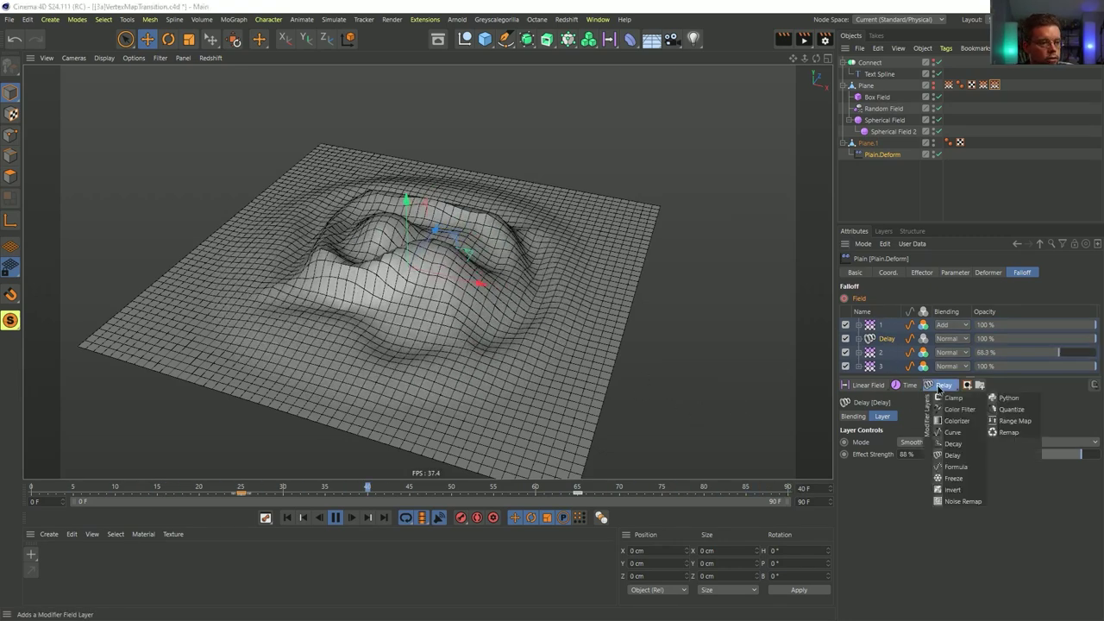
left_click(952, 456)
left_click(949, 444)
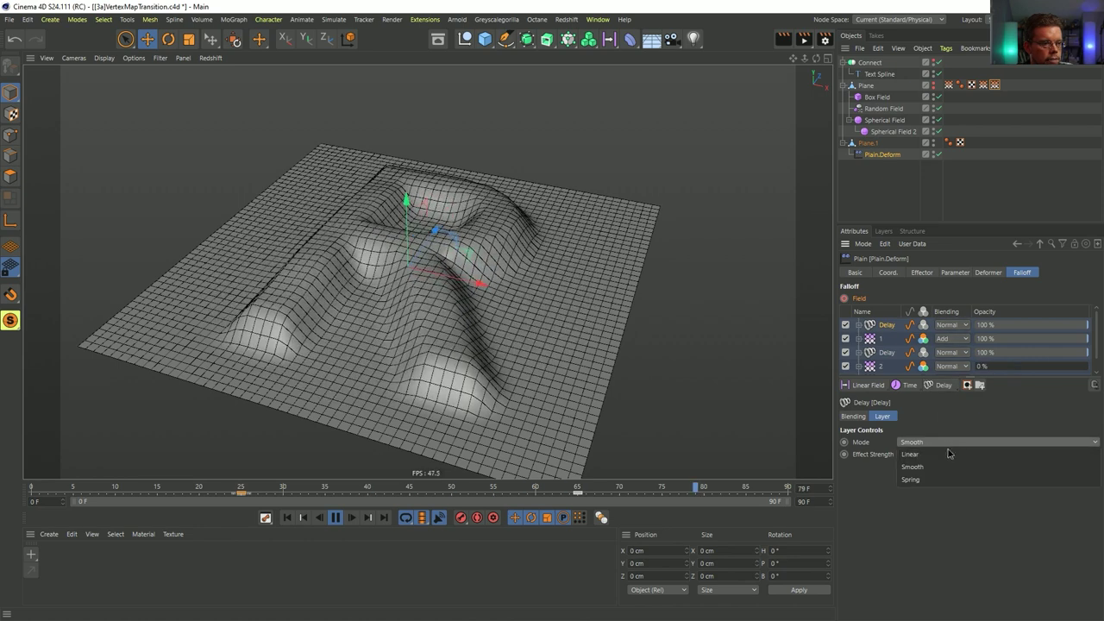
left_click(937, 479)
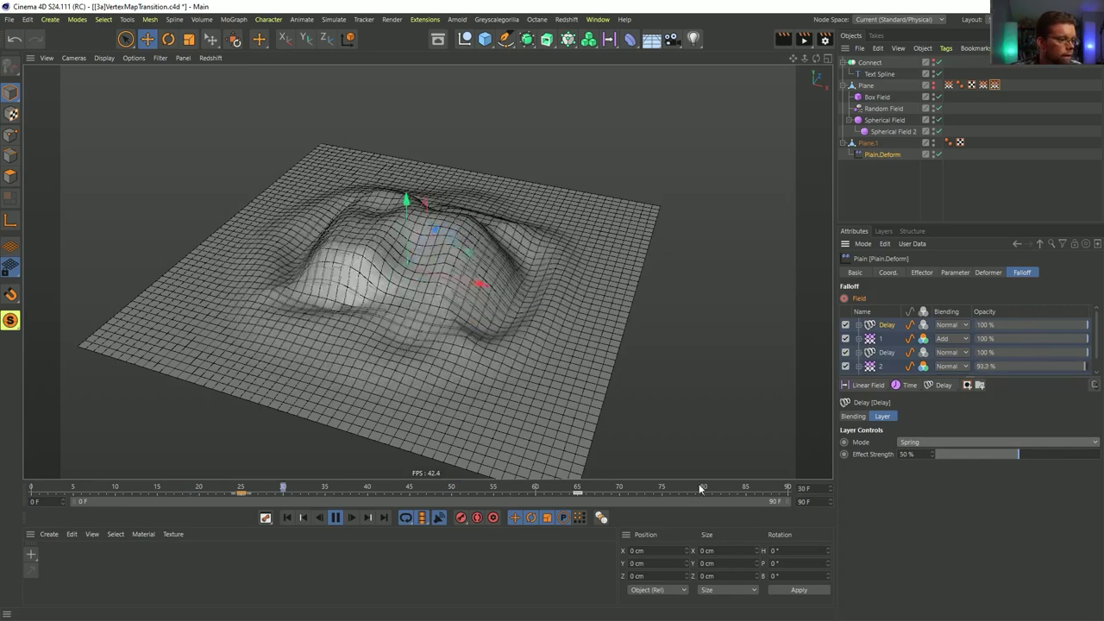
- Extend the animation's end frame to 120
double_click(803, 501)
type("120")
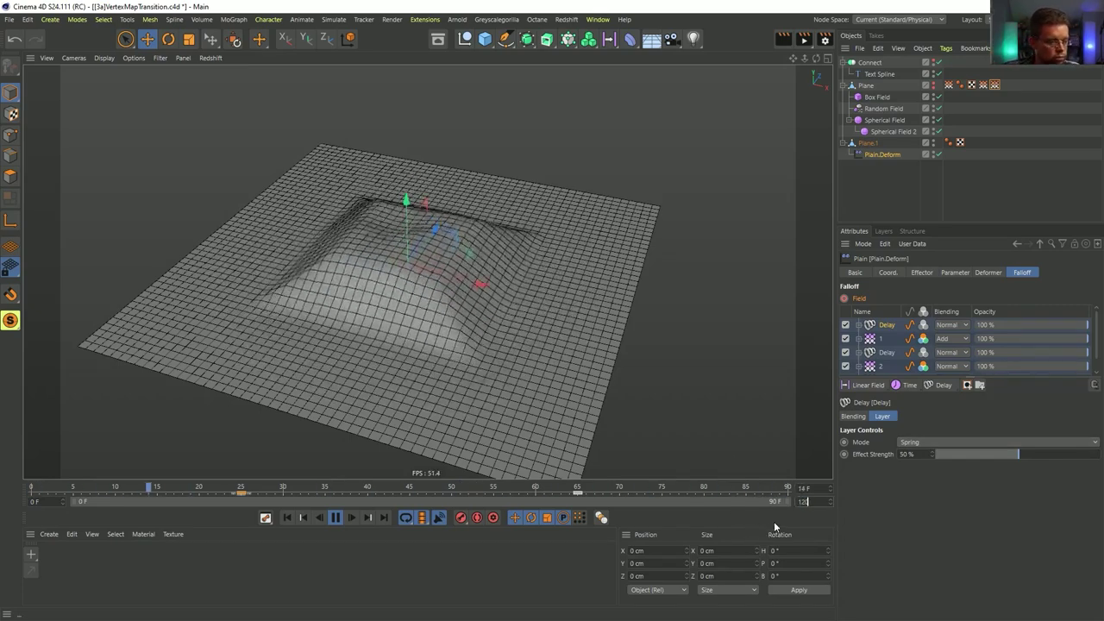
key("Return")
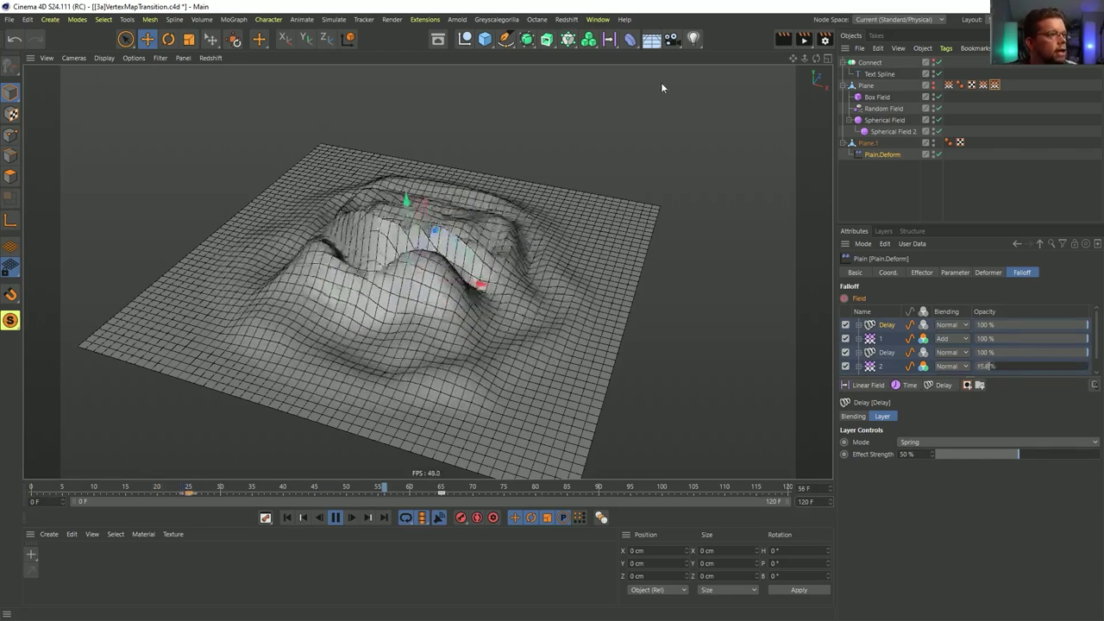
- Add a Jiggle deformer to Plane.1 beneath the Plain effector and set its stiffness to 5%
left_click(631, 39)
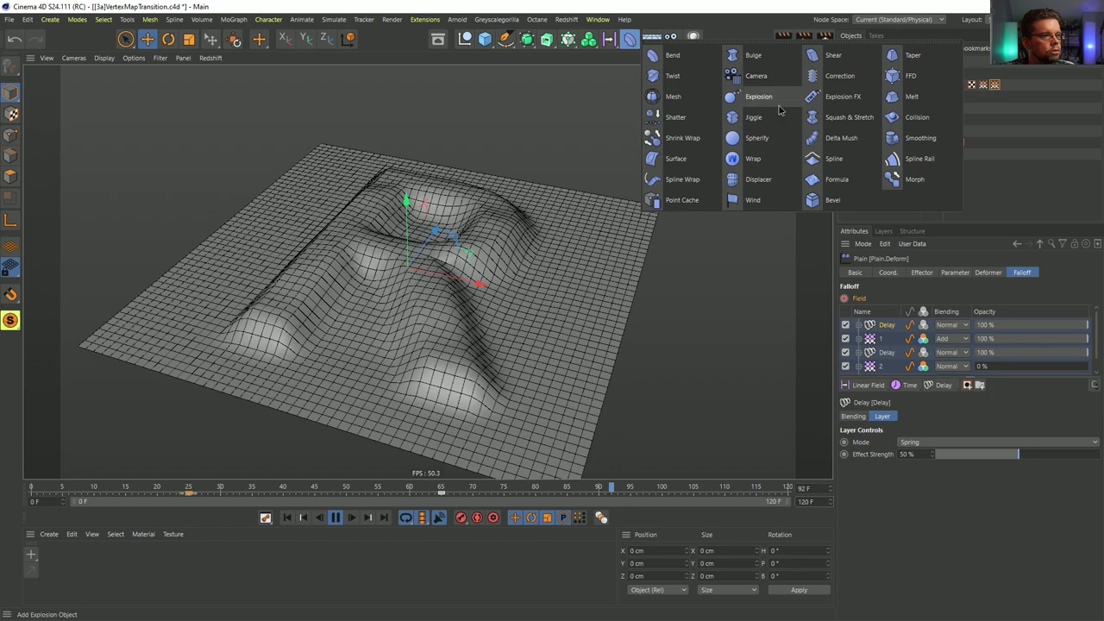
left_click(753, 116)
left_click_drag(877, 175, 876, 172)
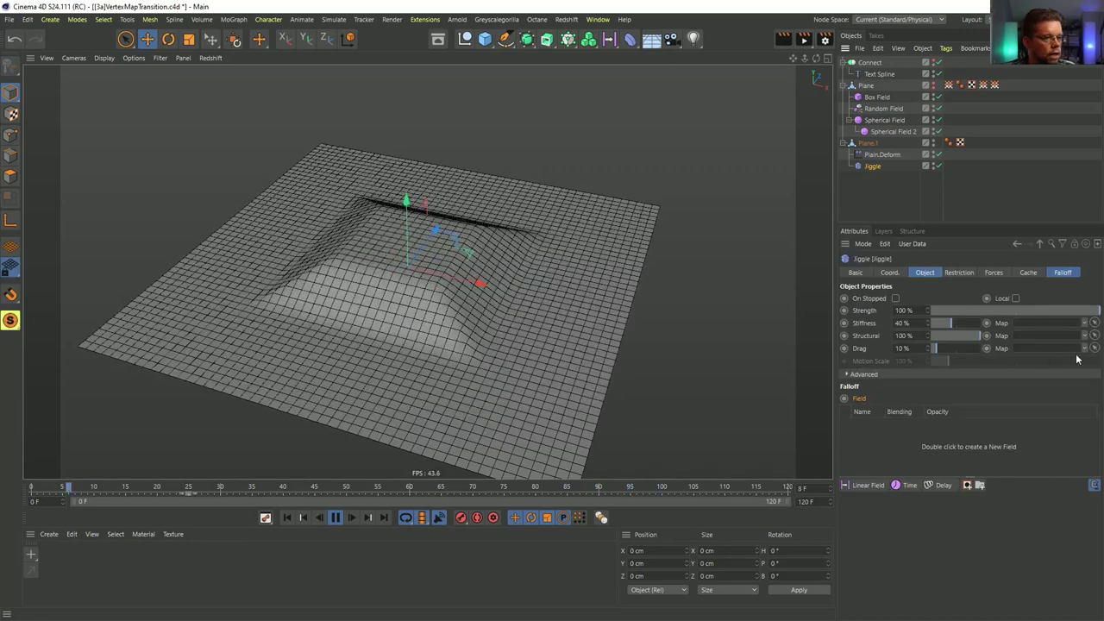
left_click(937, 323)
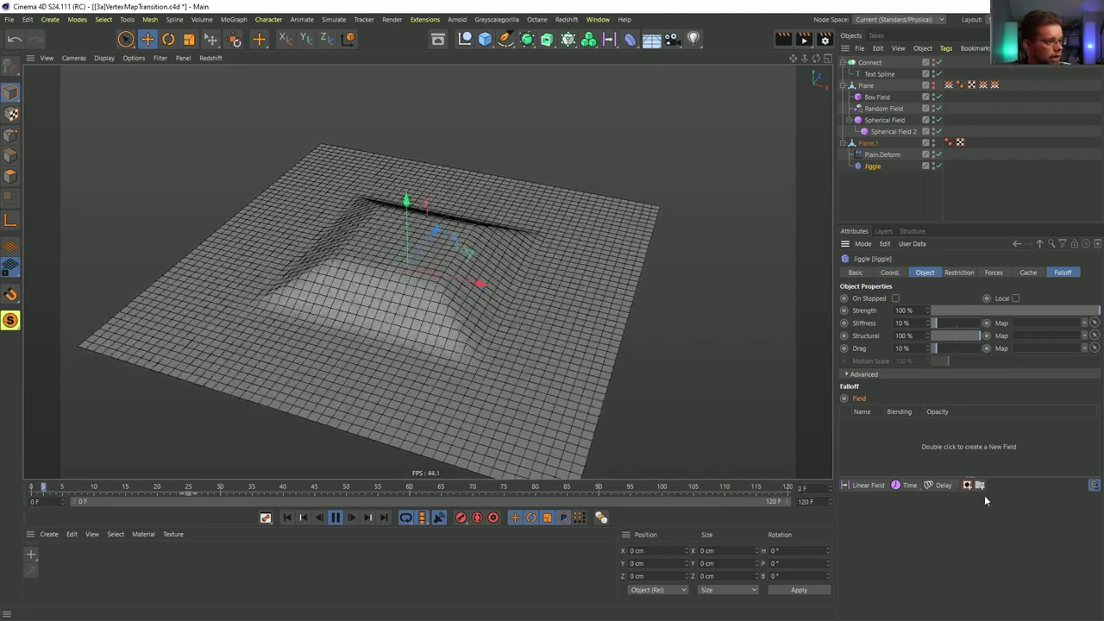
double_click(919, 325)
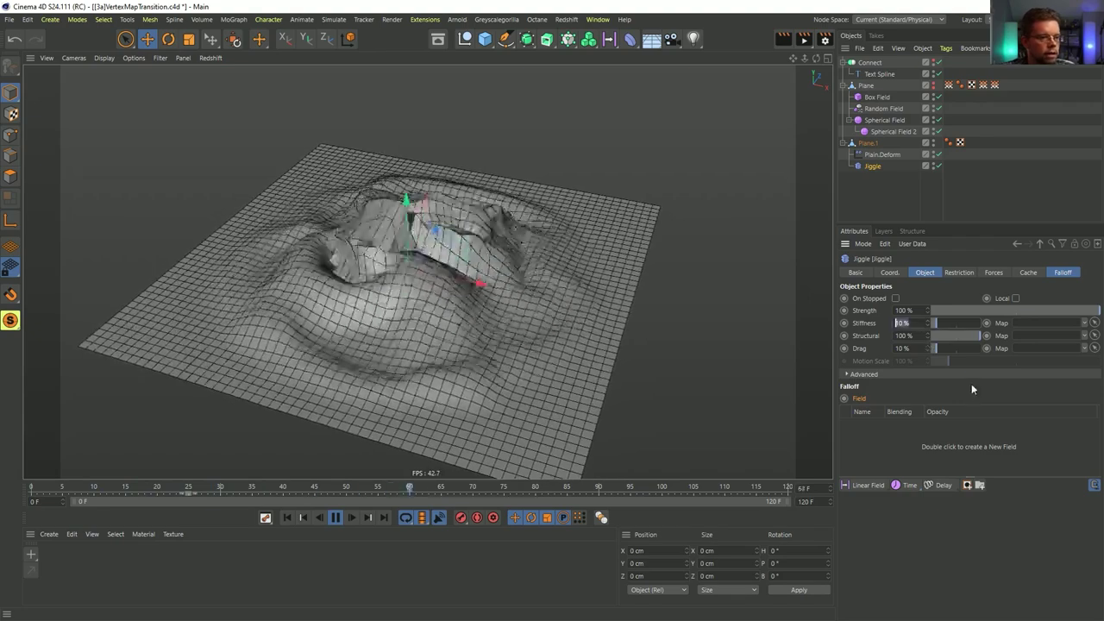
type("5")
key("Return")
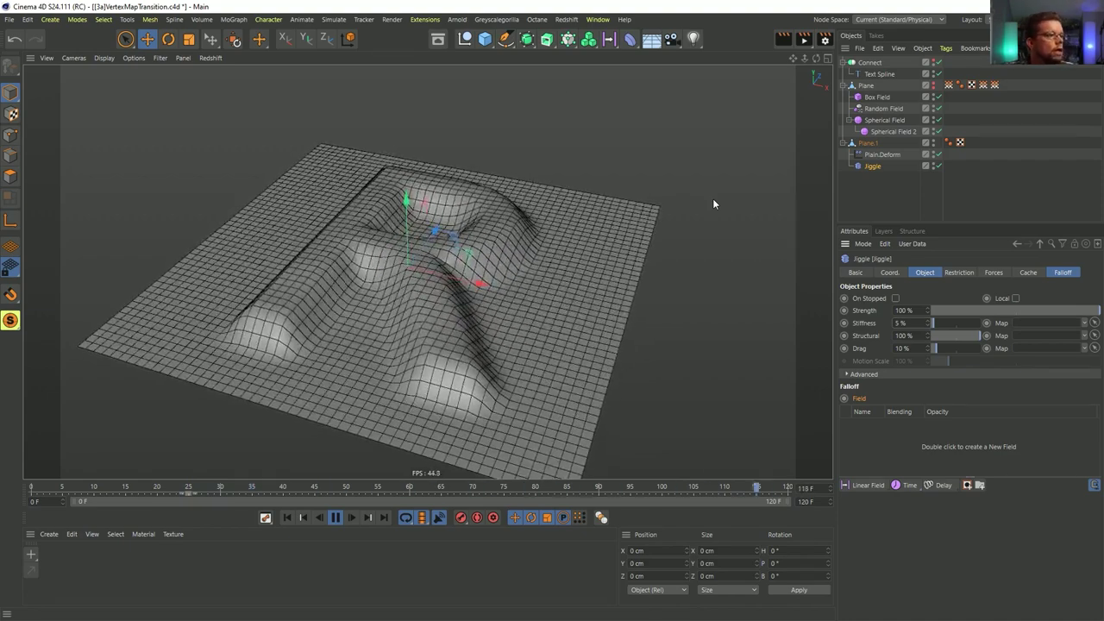
- Add a Smoothing deformer to Plane.1 below Jiggle and set its iterations to 2
left_click_drag(630, 38, 742, 119)
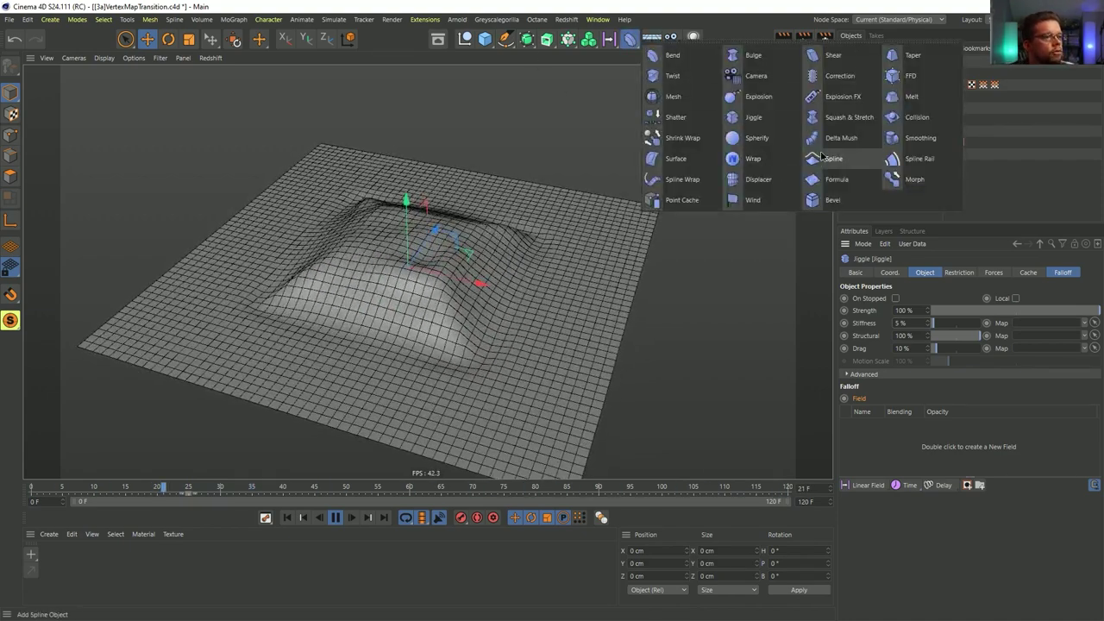
left_click(913, 141)
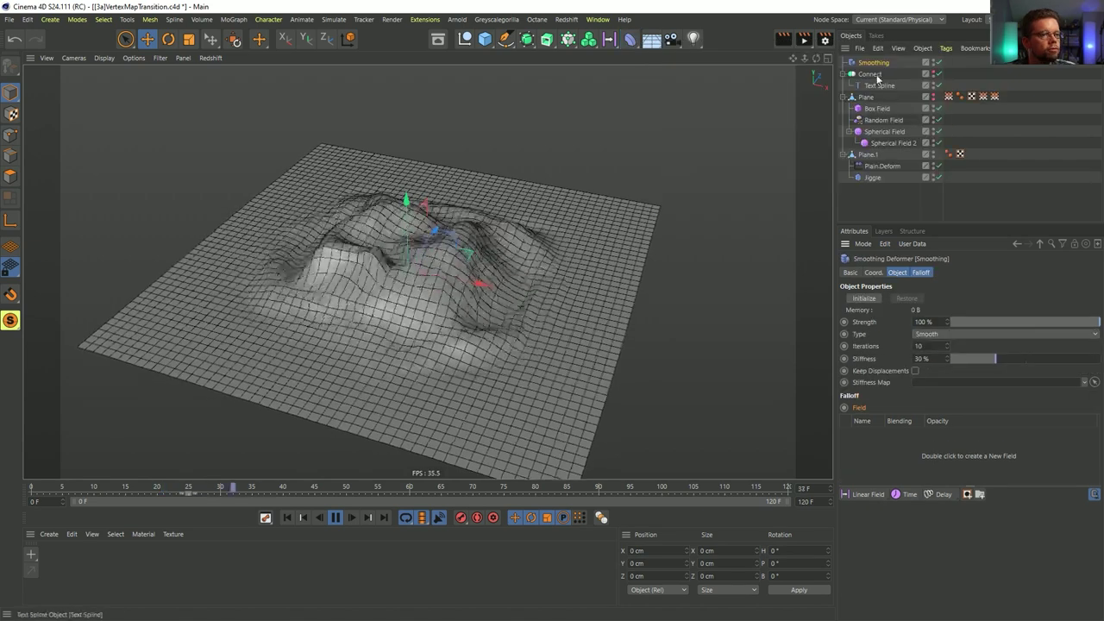
left_click_drag(877, 182, 877, 180)
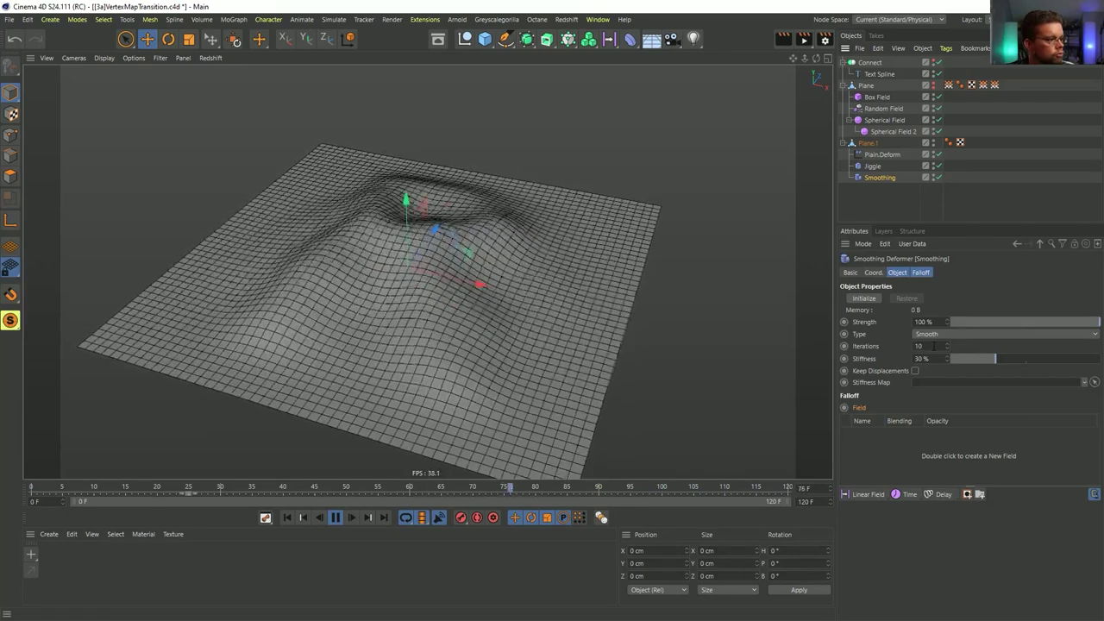
type("2")
key("Return")
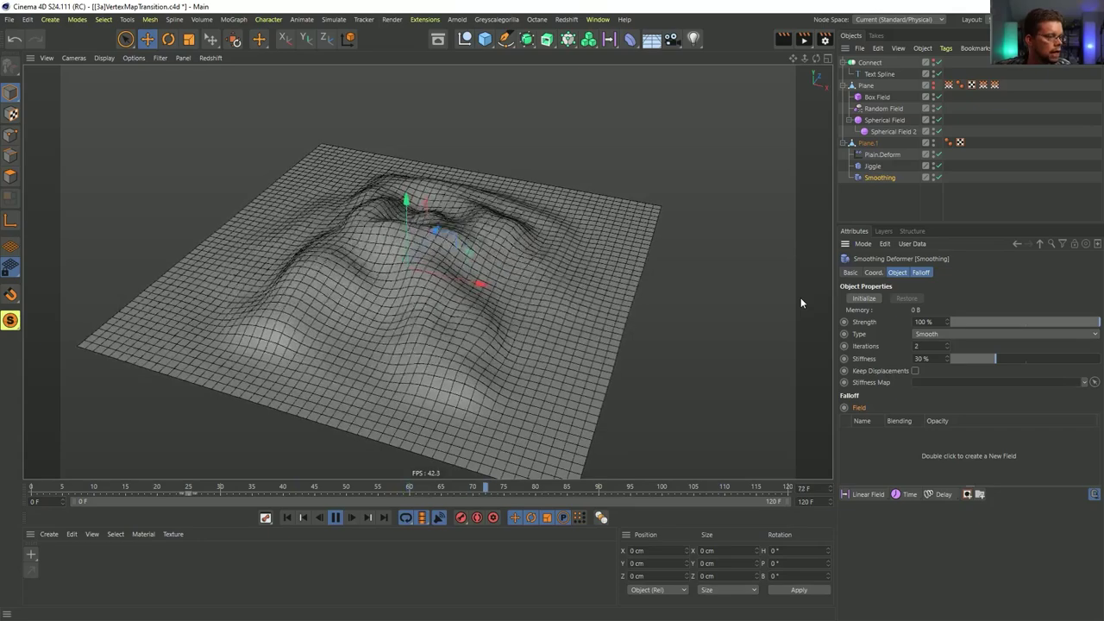
- Review all of the Plain effector's falloff layers during playback, and stop on the keyframe at frame 65
left_click(879, 153)
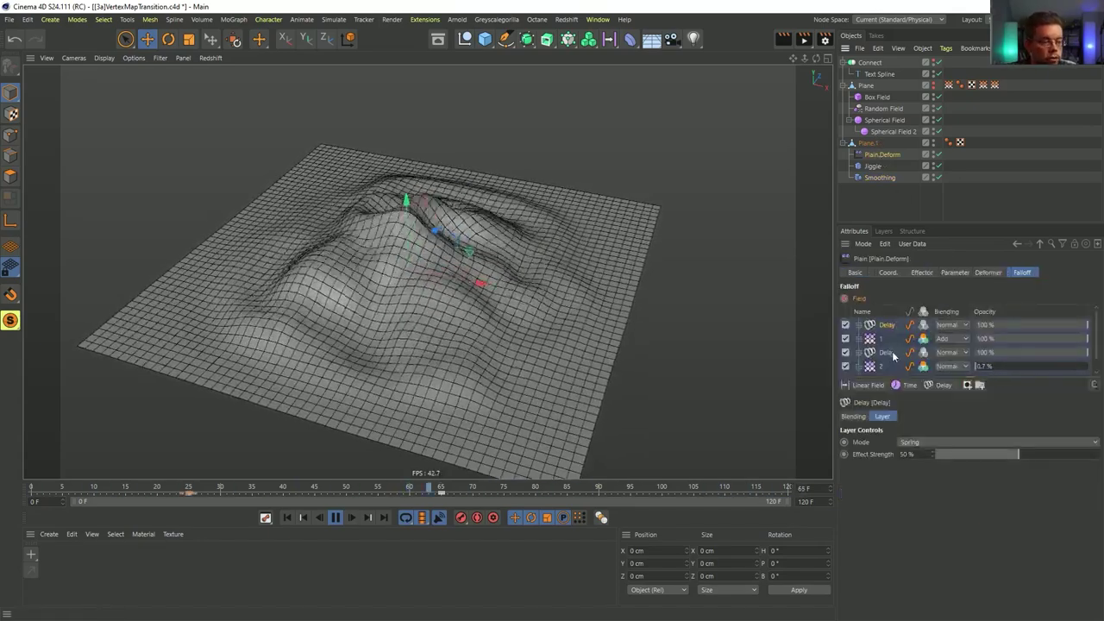
left_click(908, 383)
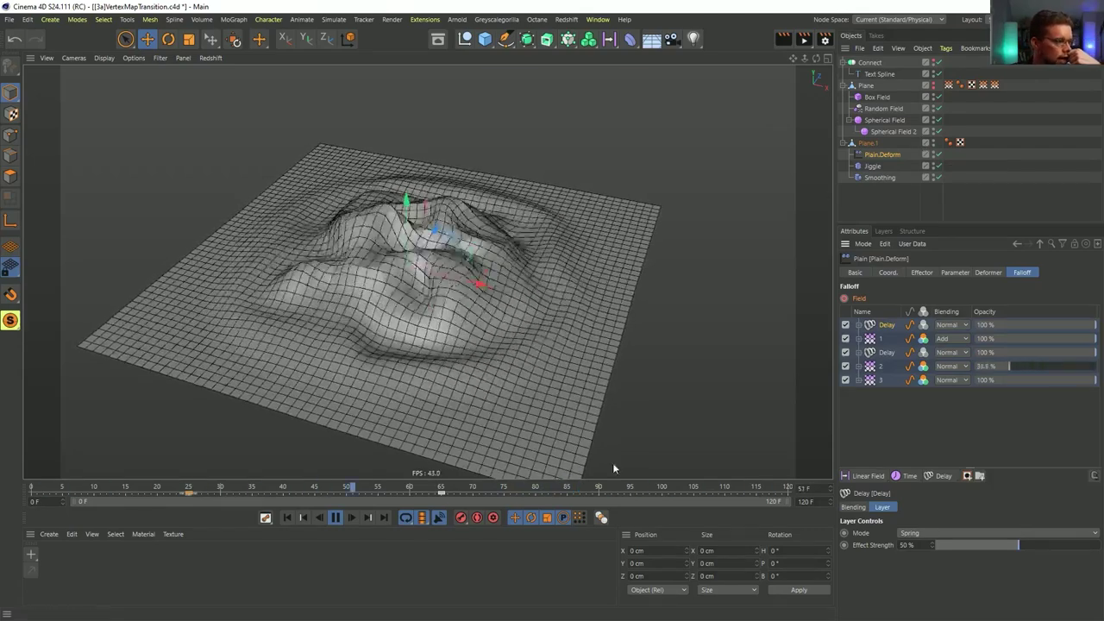
left_click(335, 517)
left_click(298, 520)
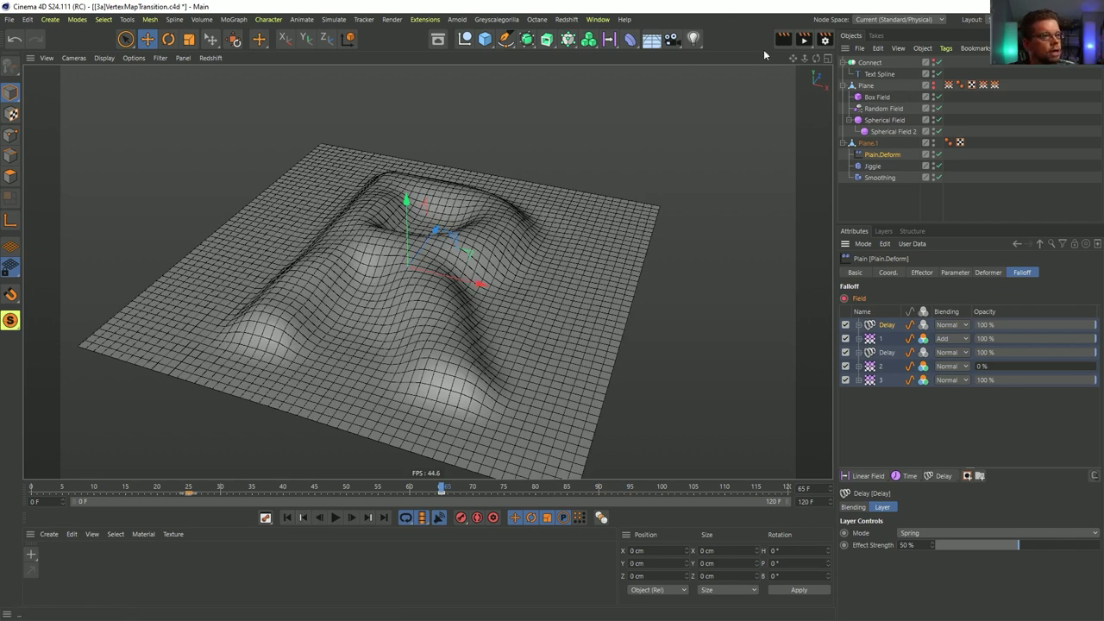
- Hide Plane.1, unhide the original Plane and display its Box Field vertex map
left_click(933, 142)
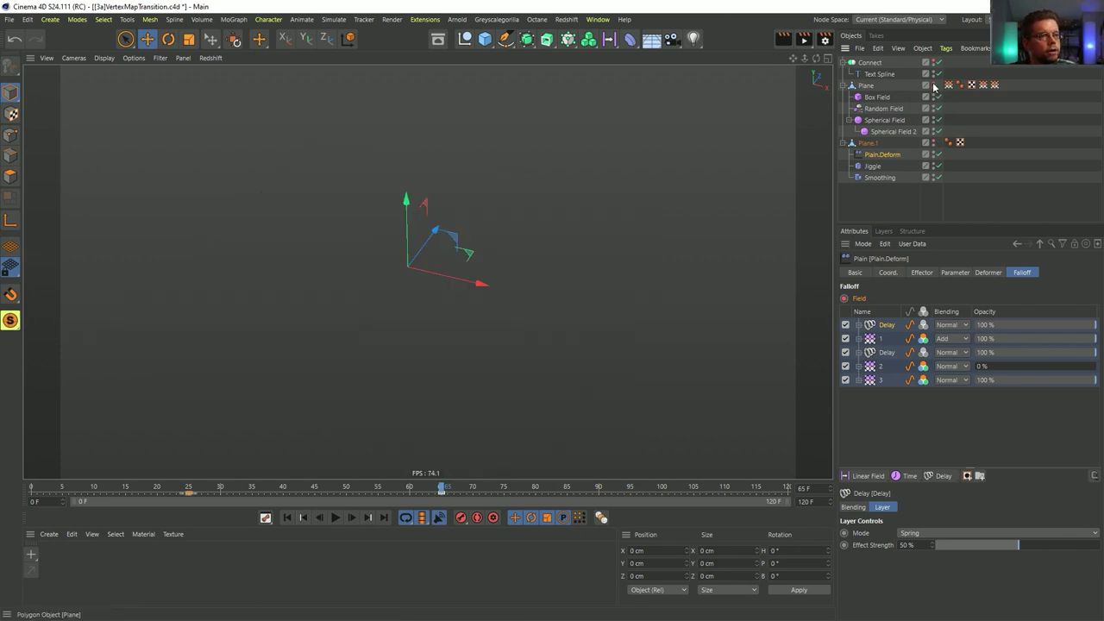
left_click(933, 85)
left_click(982, 84)
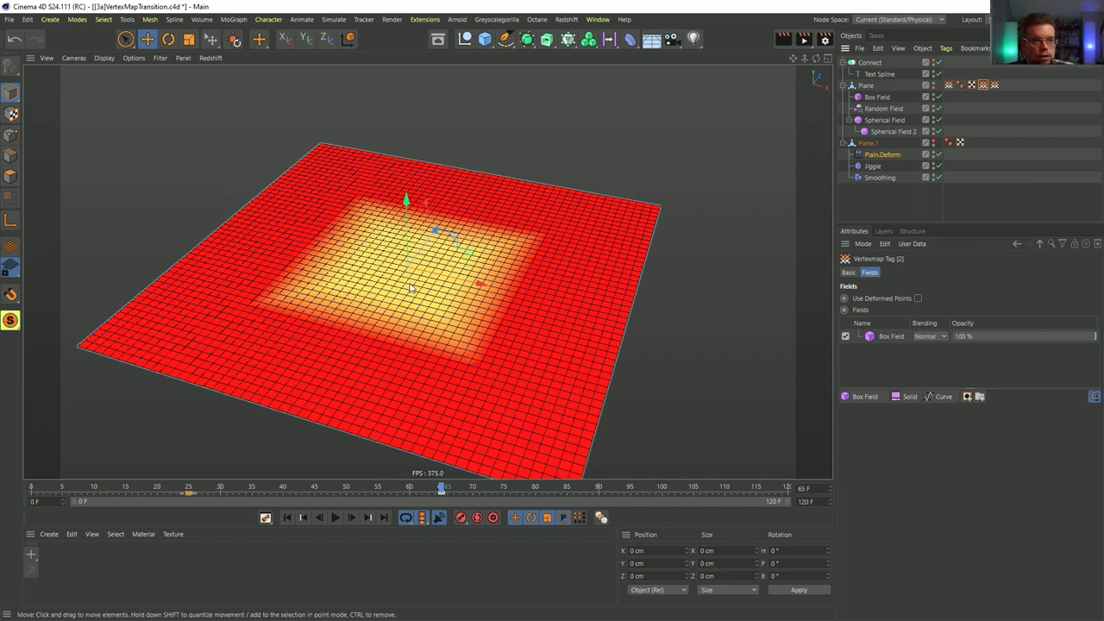
- Narrow the Box Field to about 15 cm in X, and try lengthening it to about 509 cm in Z before undoing that stretch
left_click(869, 100)
left_click_drag(512, 290, 422, 280)
left_click_drag(446, 216, 547, 110)
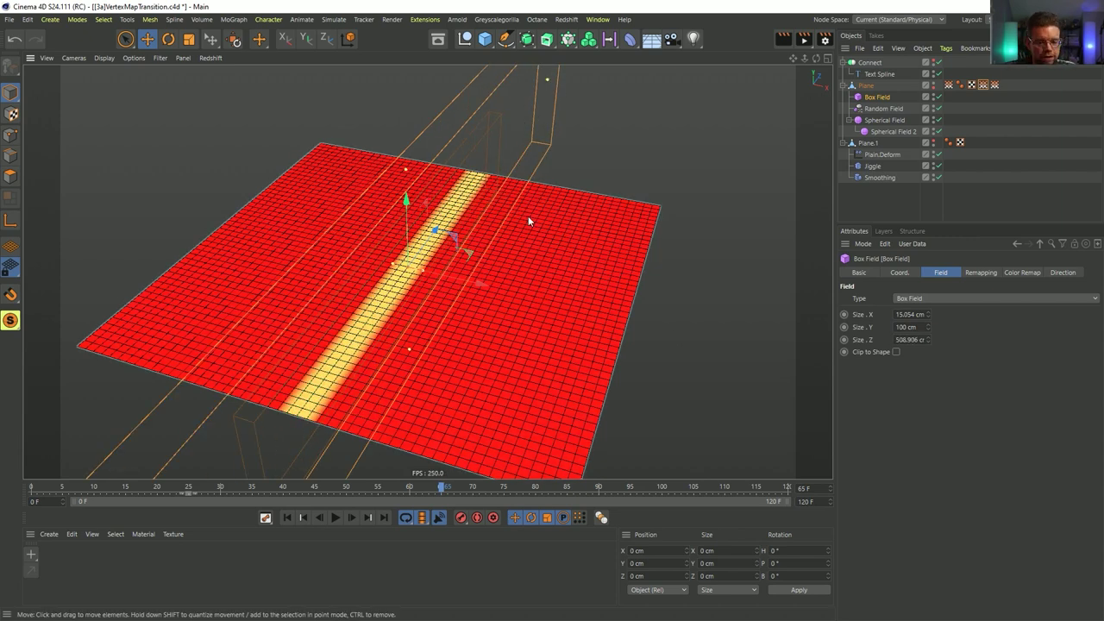
key("ctrl+z")
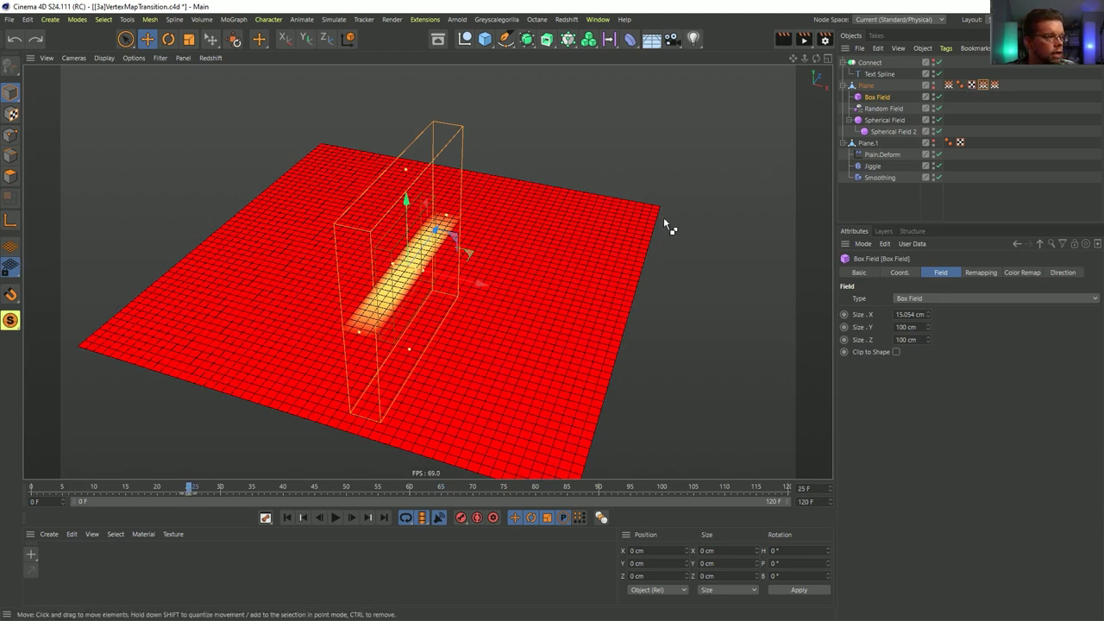
- Undo the narrowing at frame 25, and keyframe the Box Field at frame 45 at about 16 cm in X and 402 cm in Z
key("ctrl+z")
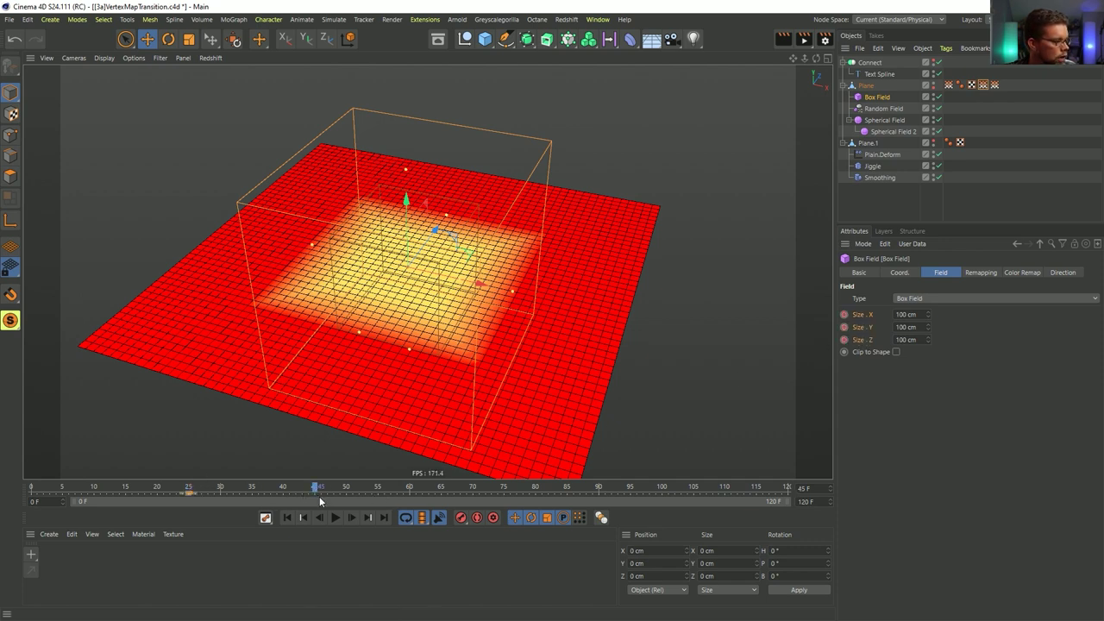
left_click_drag(513, 293, 423, 299)
left_click_drag(446, 219, 544, 120)
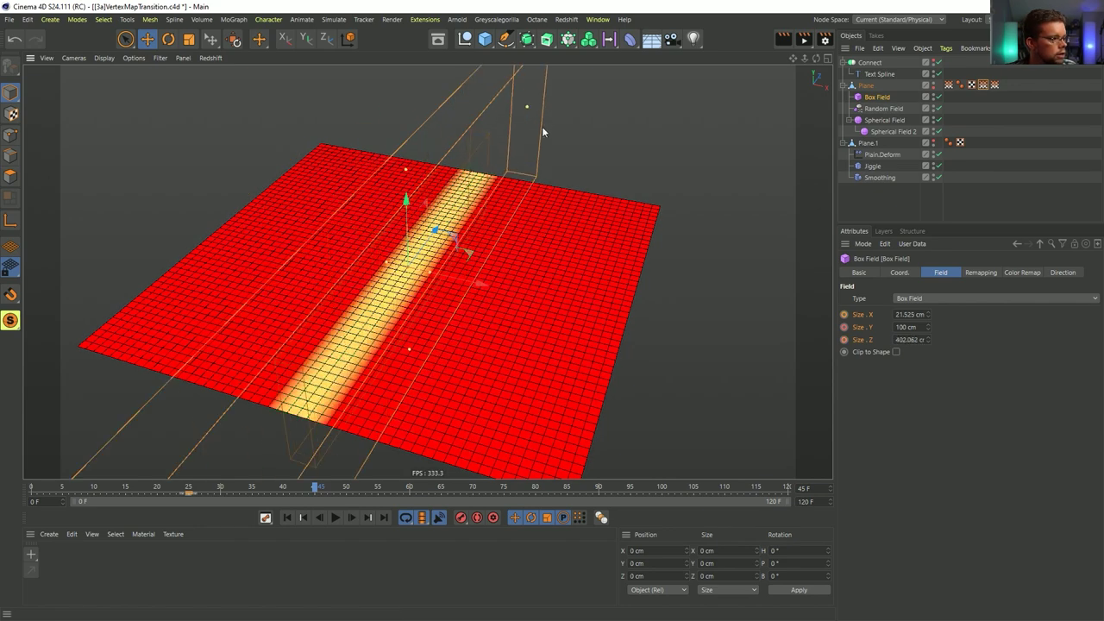
left_click_drag(441, 271, 424, 278)
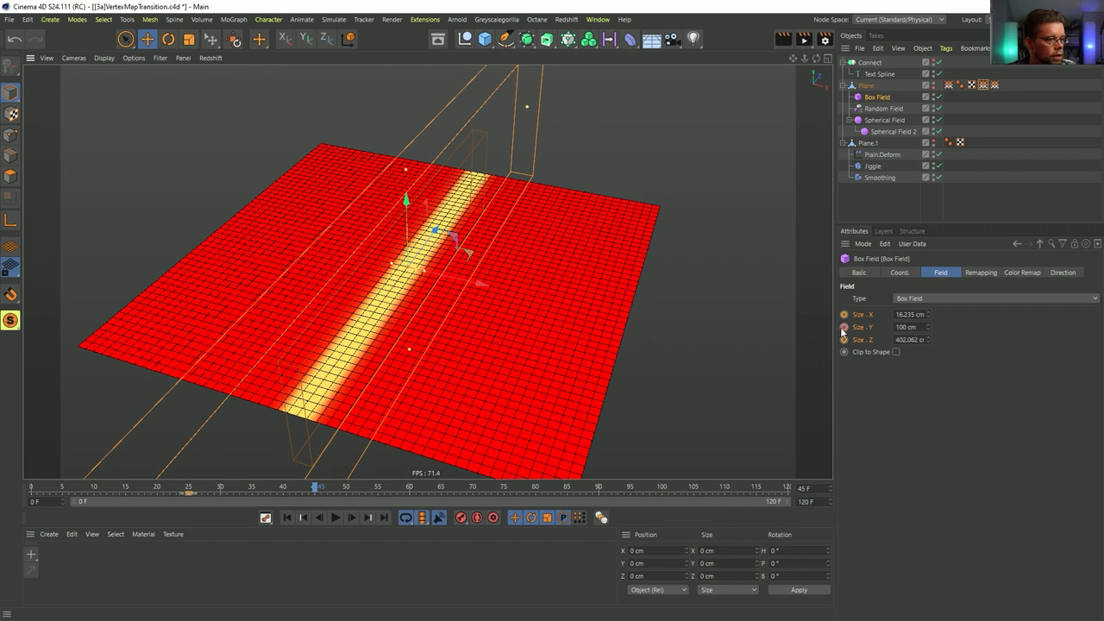
left_click(288, 517)
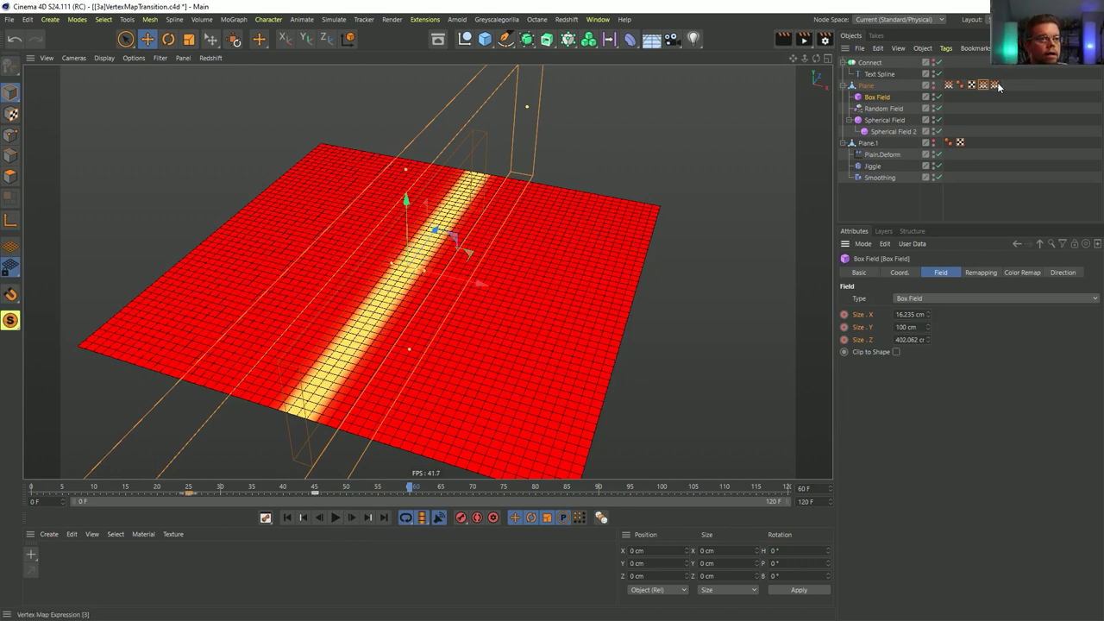
- Collapse the Box Field's X size to 0 cm with a keyframe at frame 65, and scrub through the change
left_click(417, 489)
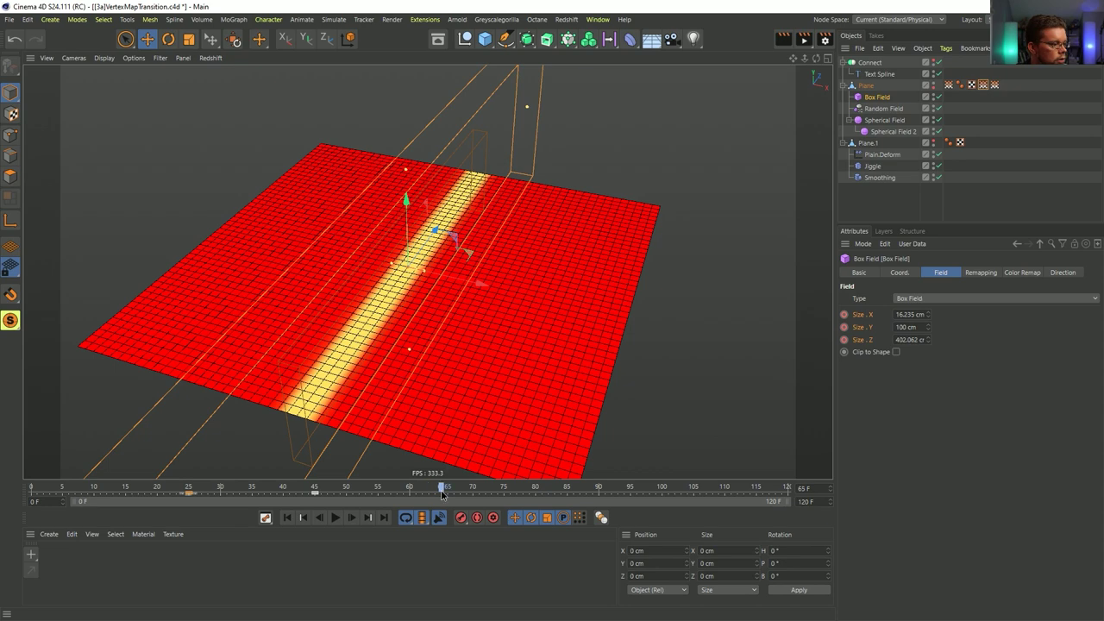
left_click_drag(425, 265, 404, 273)
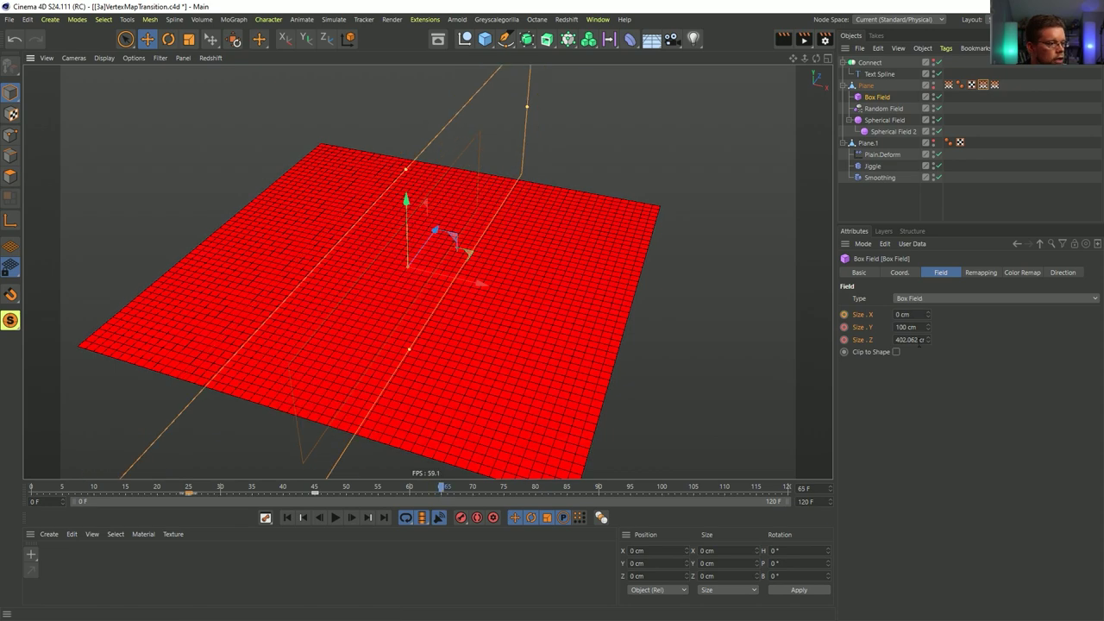
left_click_drag(276, 493, 481, 490)
left_click_drag(399, 502, 315, 495)
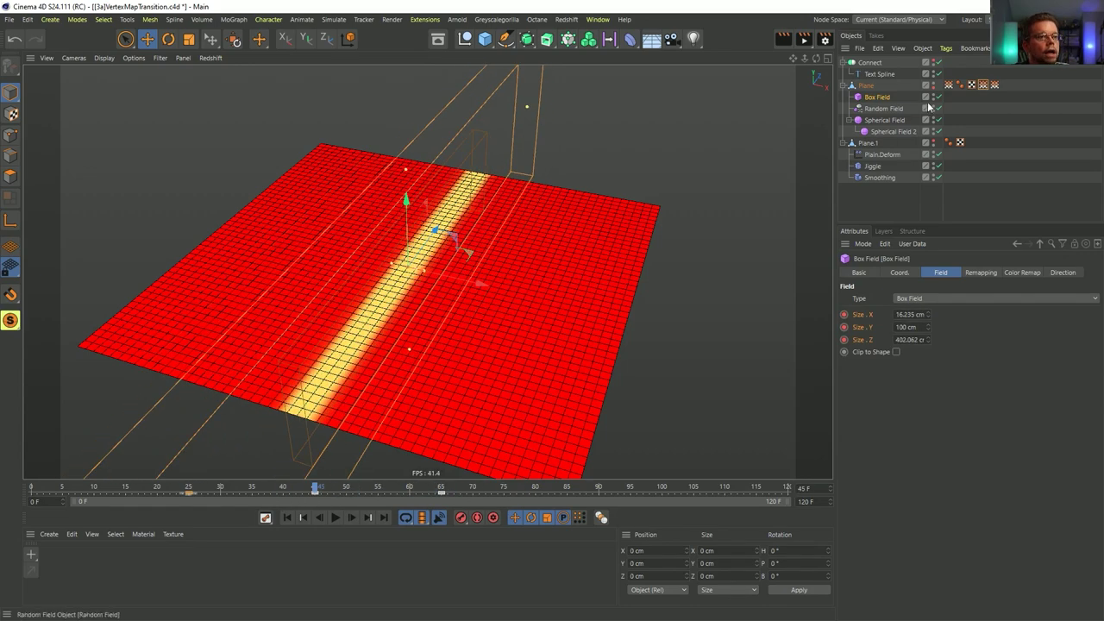
- Display the Connect-driven vertex map and keyframe the Text Spline's bank rotation at 0° on frame 65 and about -91° on frame 45
left_click(995, 85)
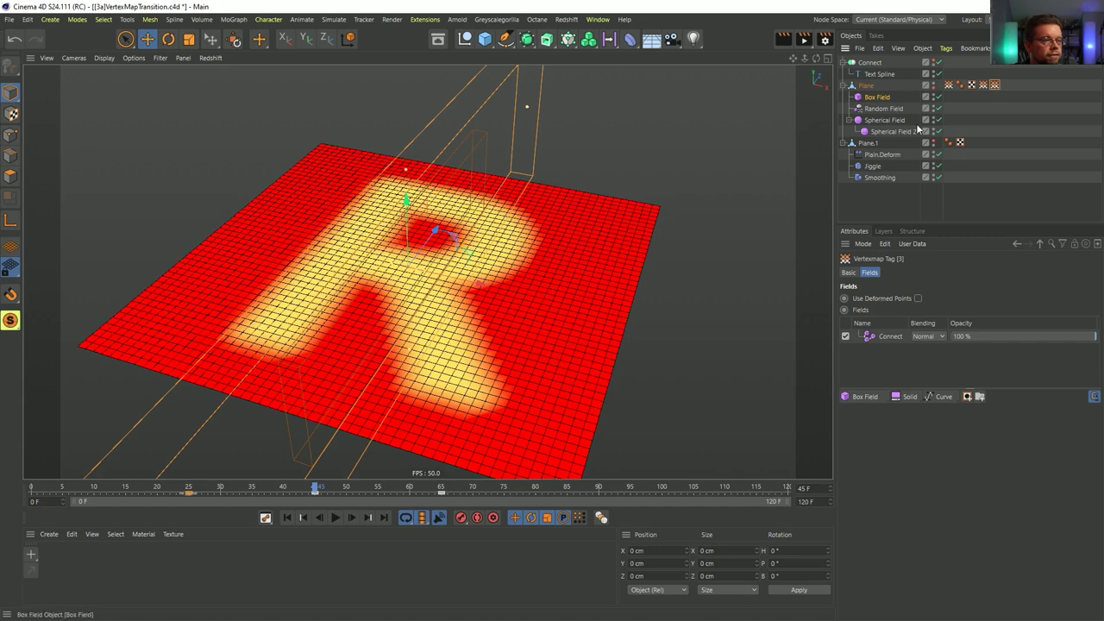
left_click_drag(316, 494, 446, 502)
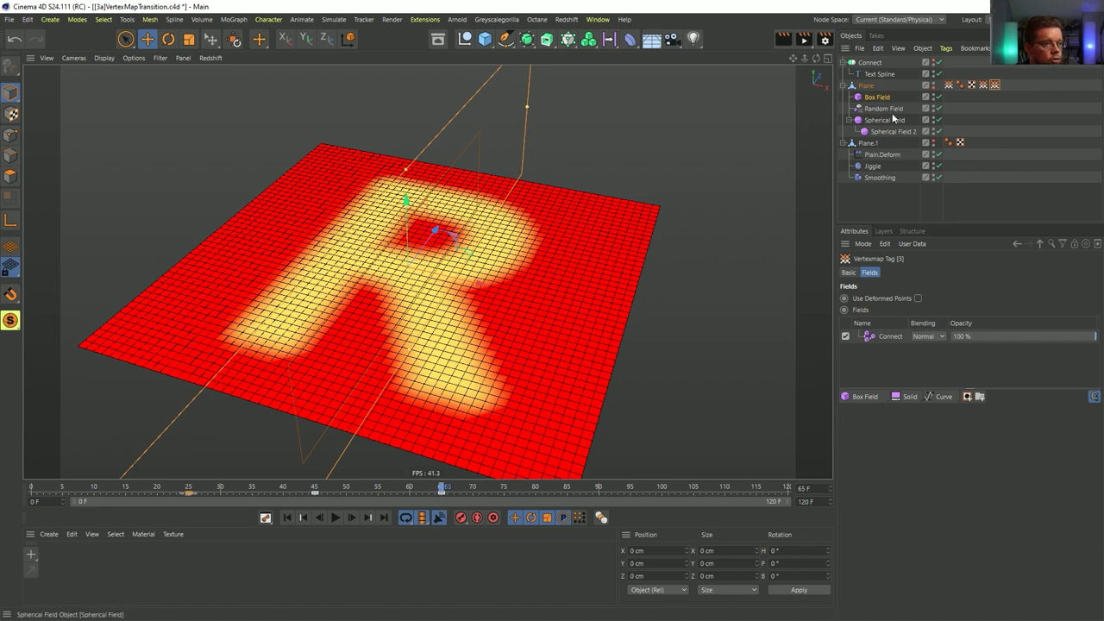
left_click(888, 75)
key("r")
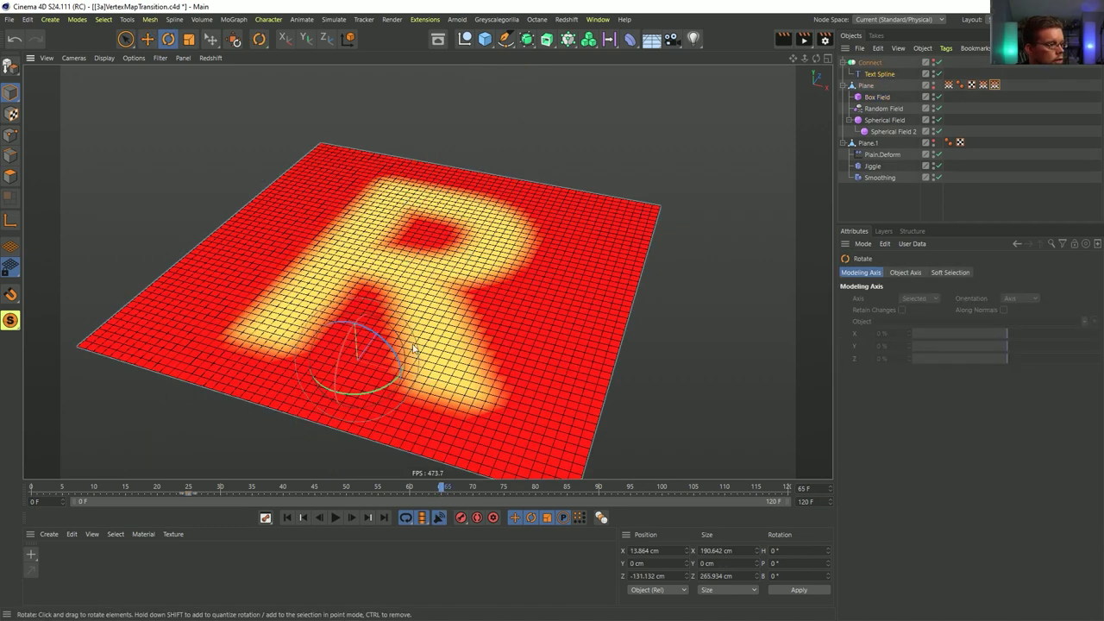
left_click_drag(389, 350, 322, 311)
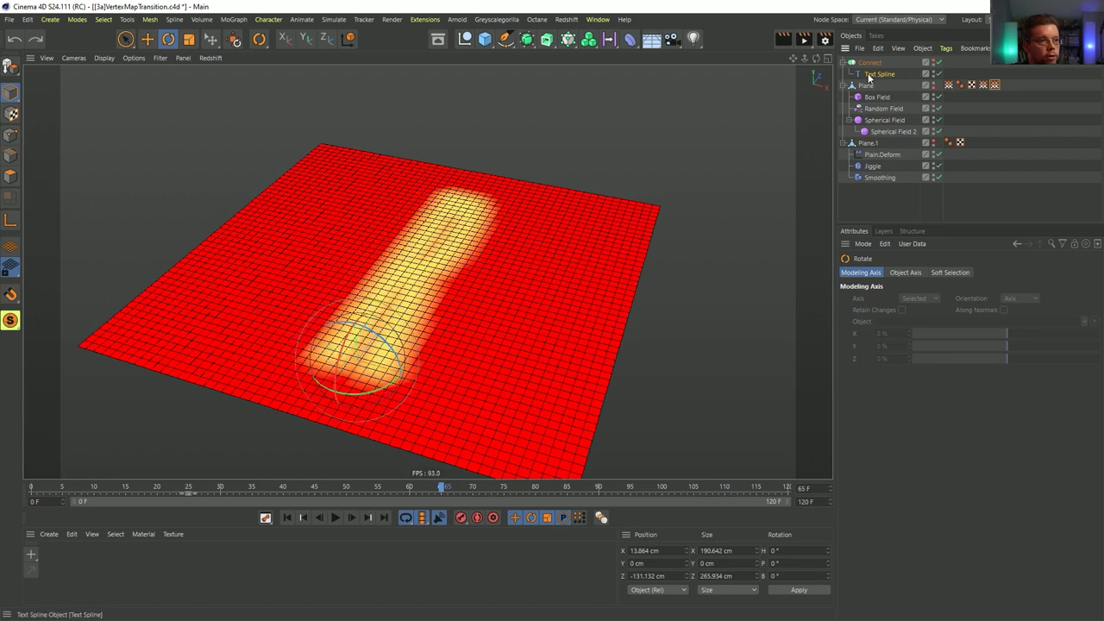
left_click(875, 73)
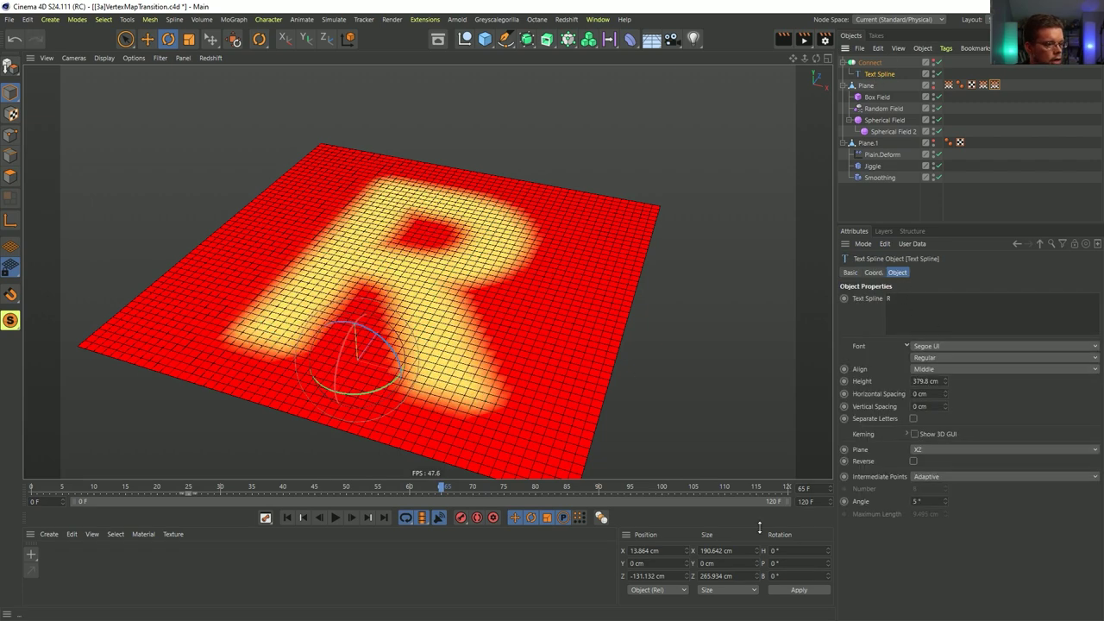
left_click(873, 272)
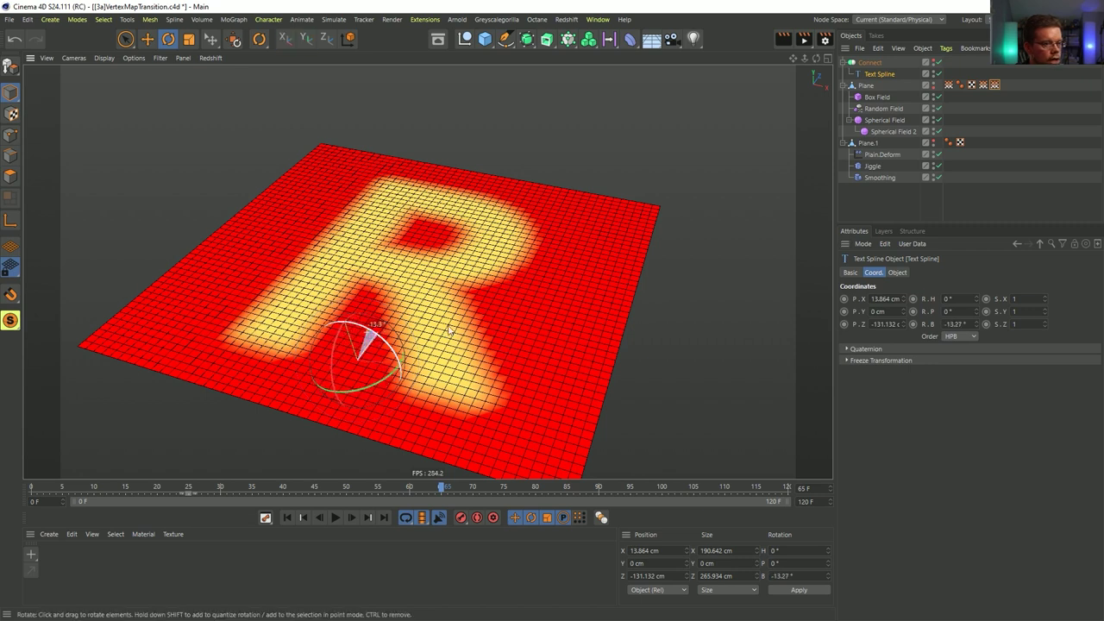
left_click(913, 323)
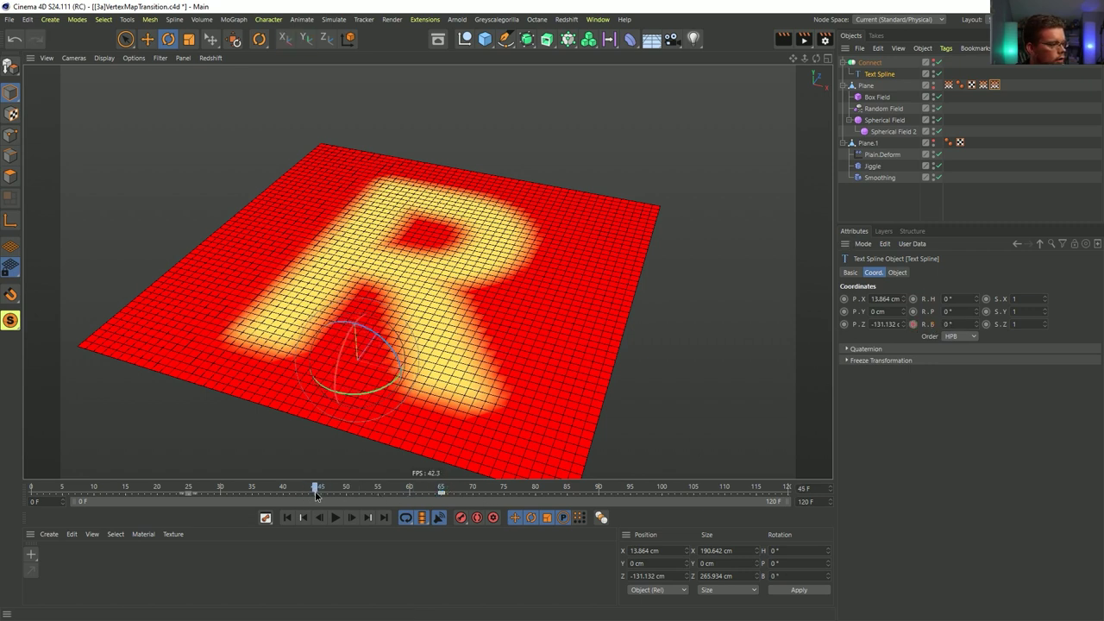
left_click_drag(385, 345, 314, 325)
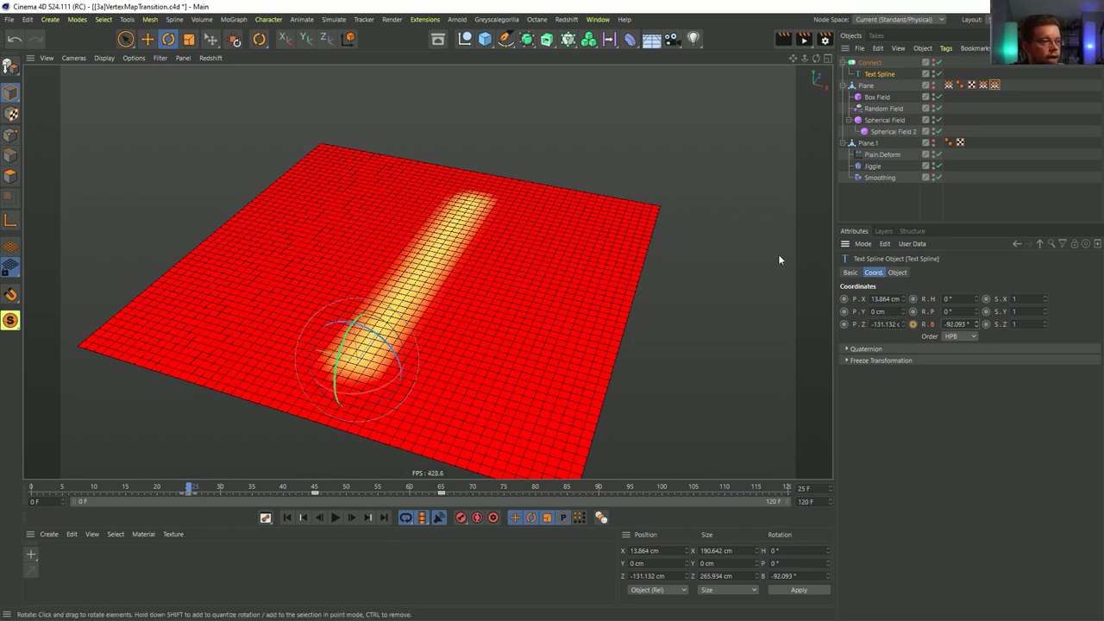
- Display the first vertex map, made of the spherical and random fields, and play the animation from the start
left_click(949, 85)
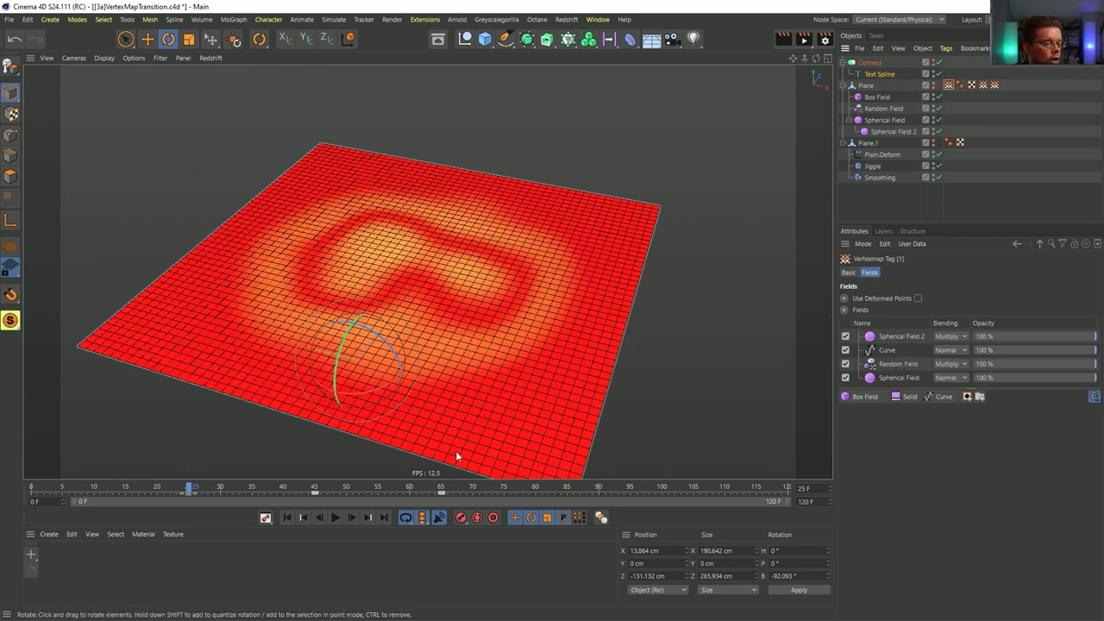
left_click(288, 518)
left_click(336, 518)
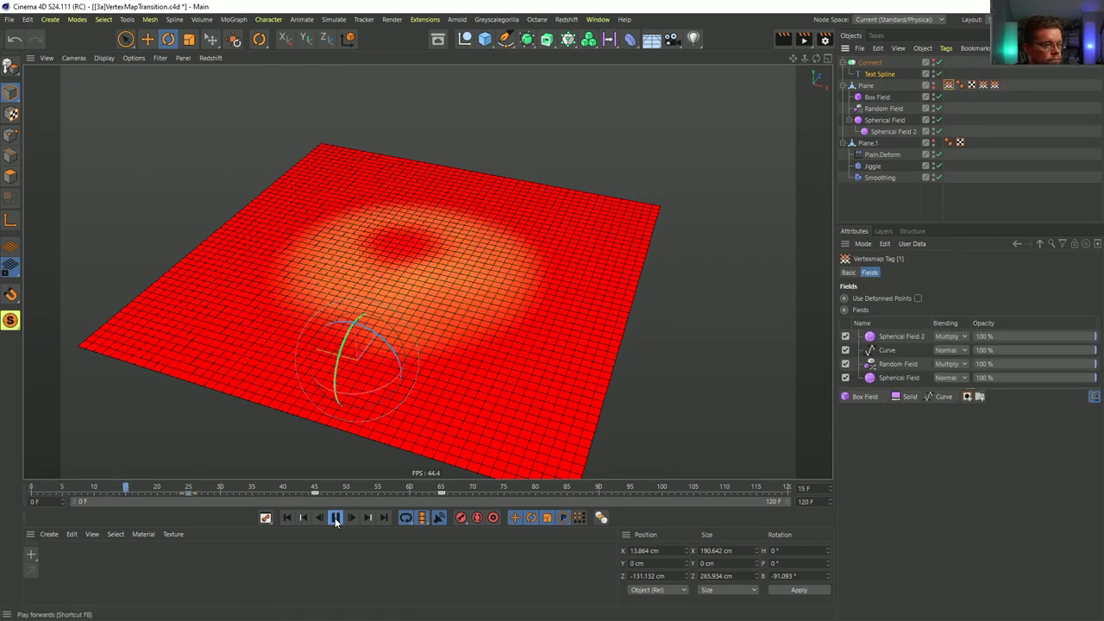
left_click(335, 518)
- Unhide Plane.1, hide the original Plane and play the animation on the deformed mesh
left_click(933, 142)
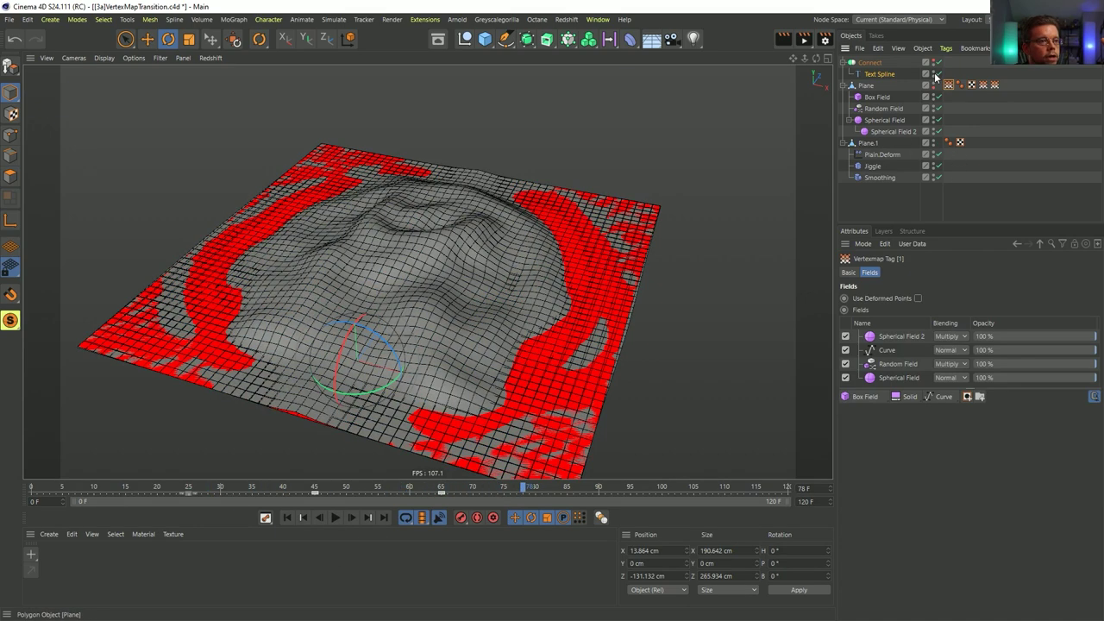
left_click(933, 84)
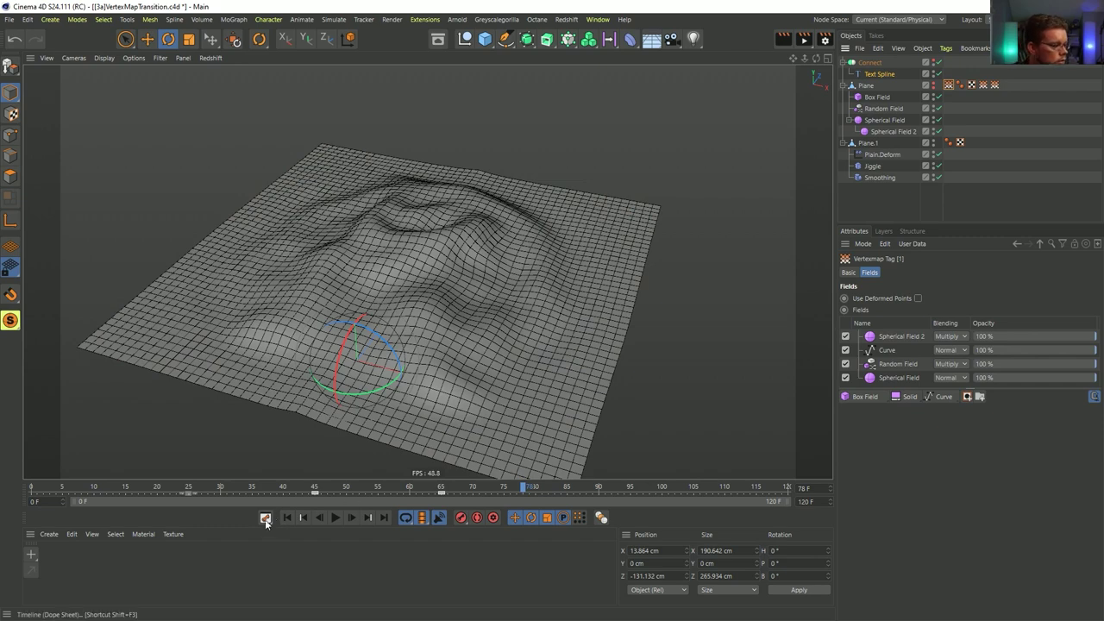
left_click(335, 517)
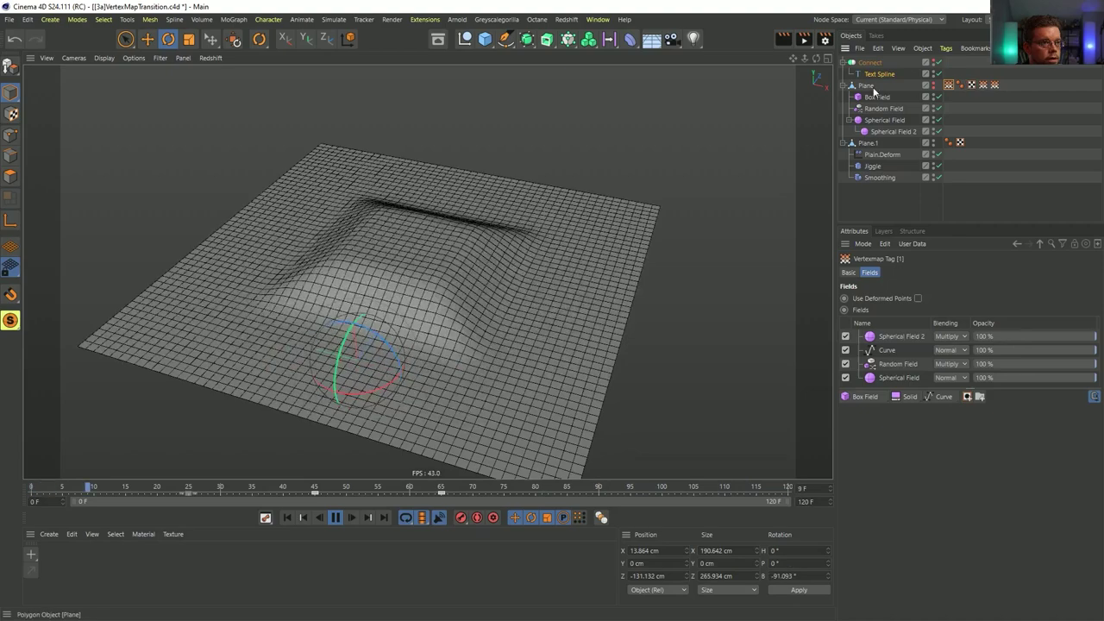
- Disable the lower Delay layer in the Plain effector's falloff, temporarily switching off vertex map 1 to compare playback
left_click(878, 153)
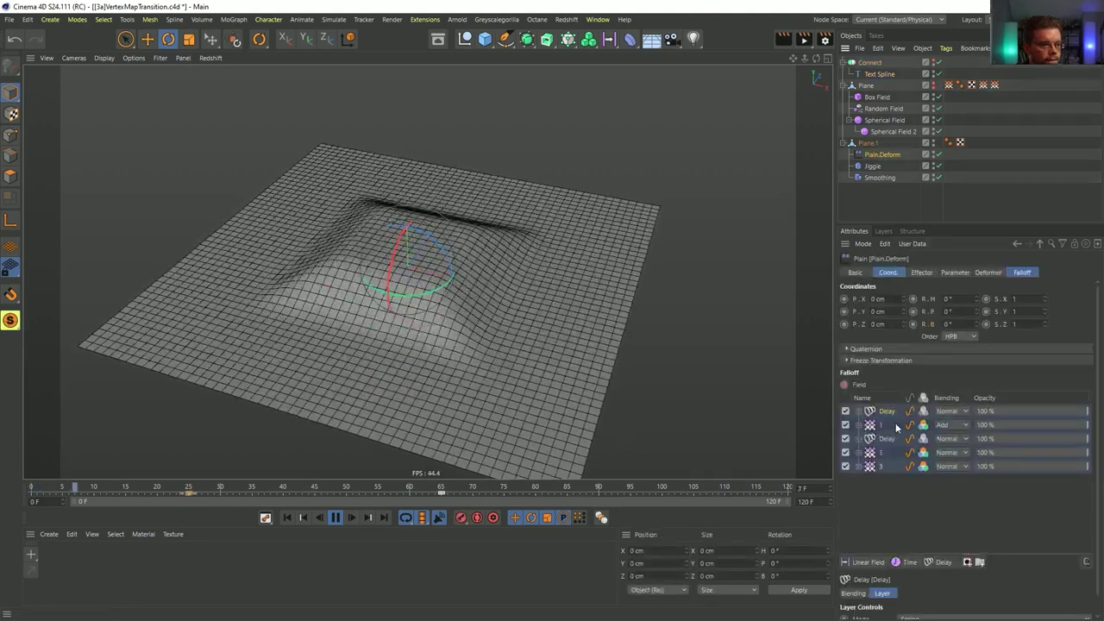
left_click(845, 424)
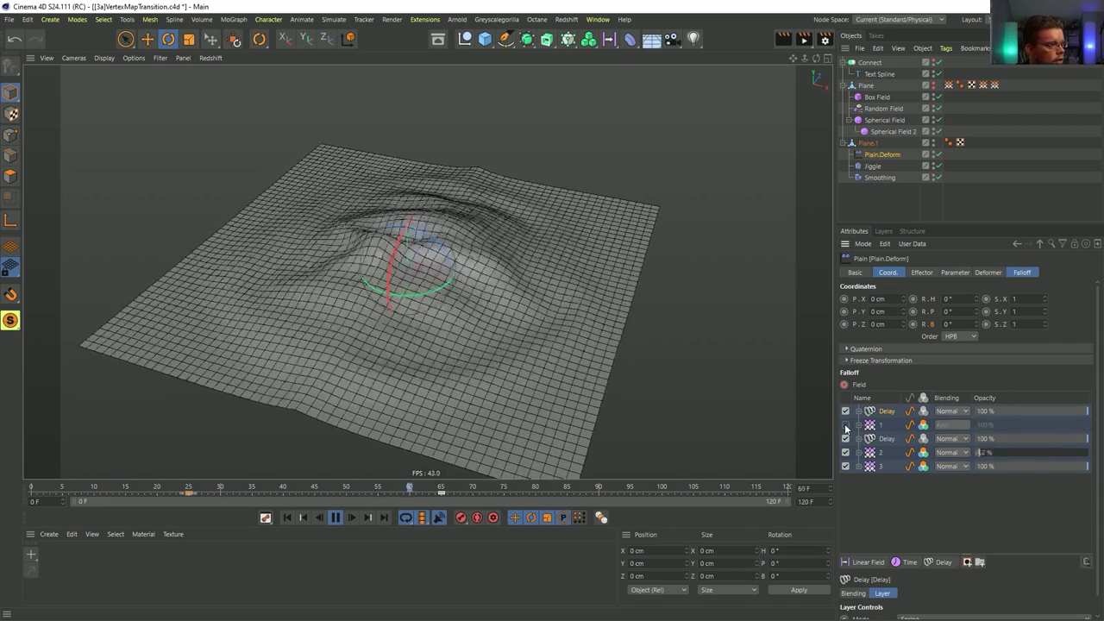
left_click(284, 517)
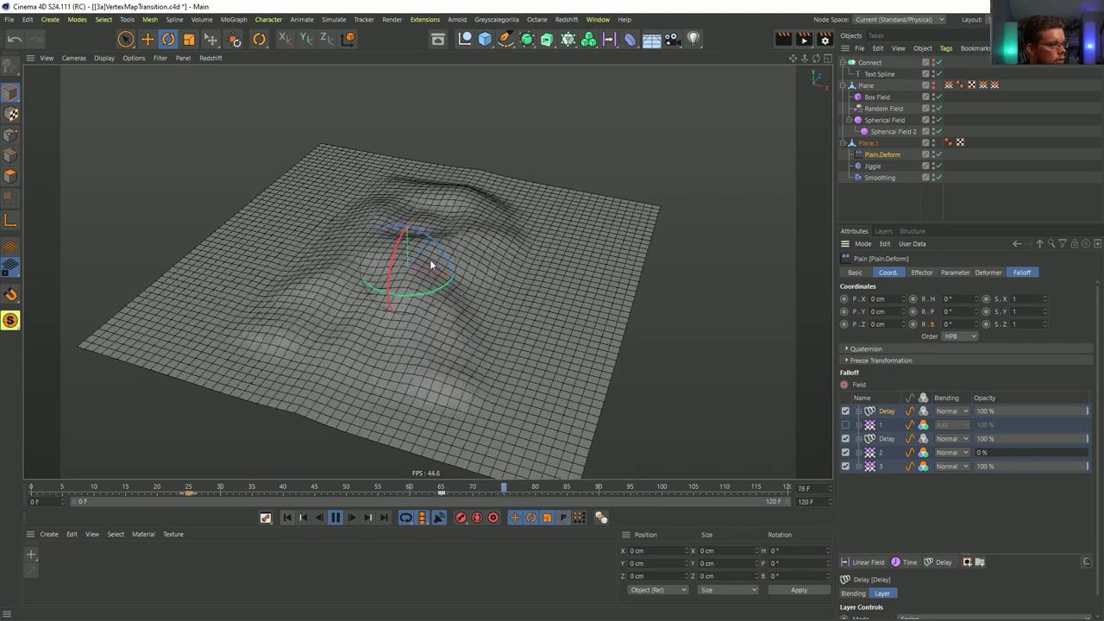
left_click(845, 438)
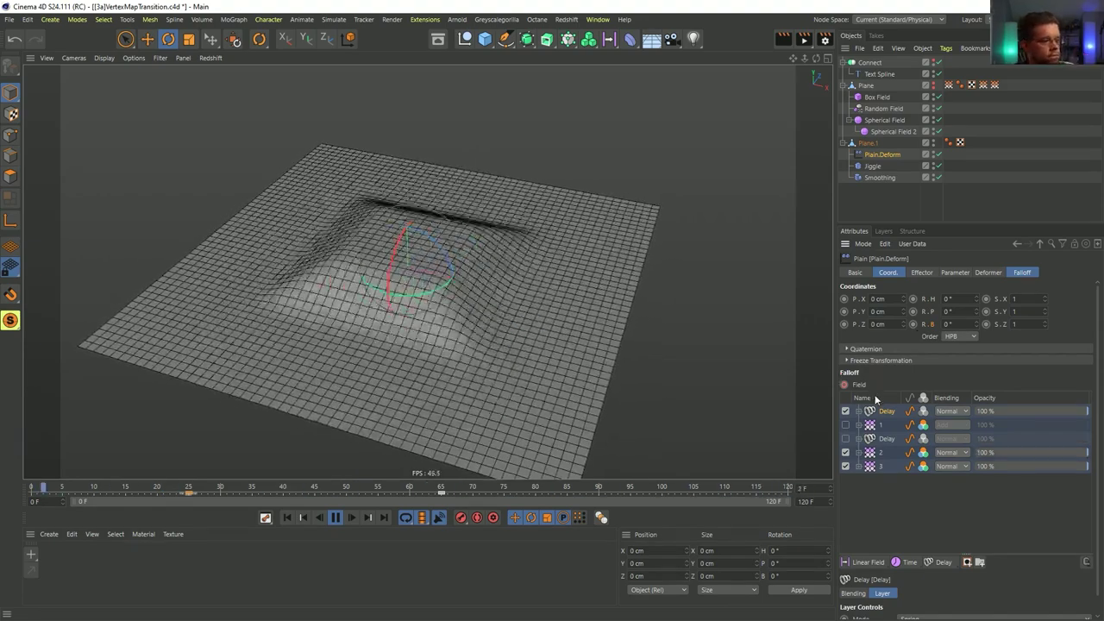
left_click(845, 425)
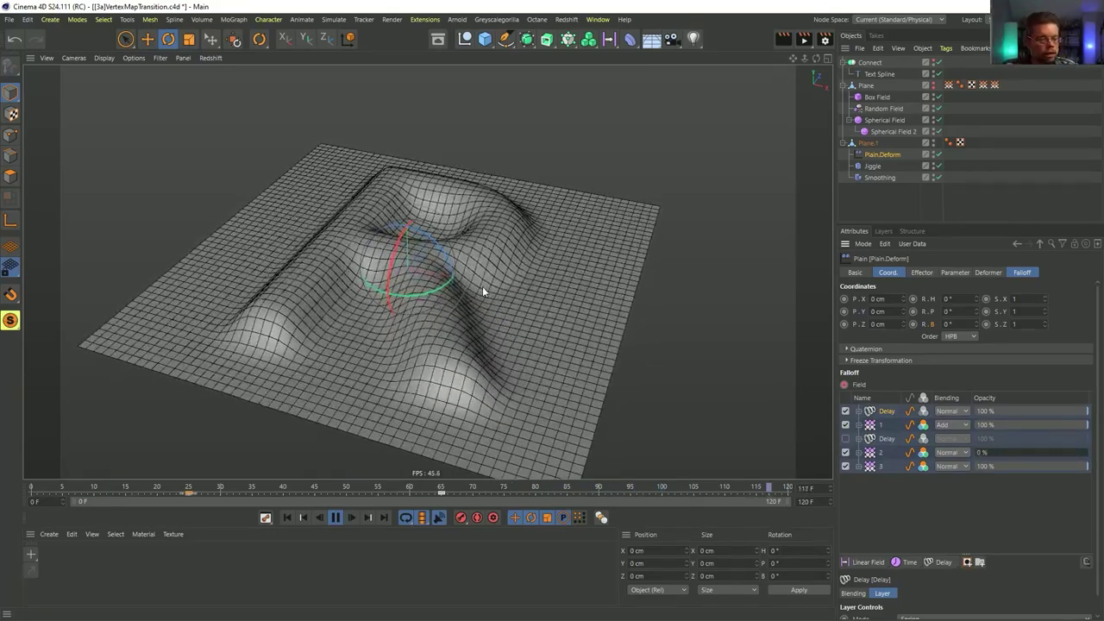
- Check the field lists of vertex maps 1 and 3, and add a Box Field to the Plain effector's falloff
left_click(950, 86)
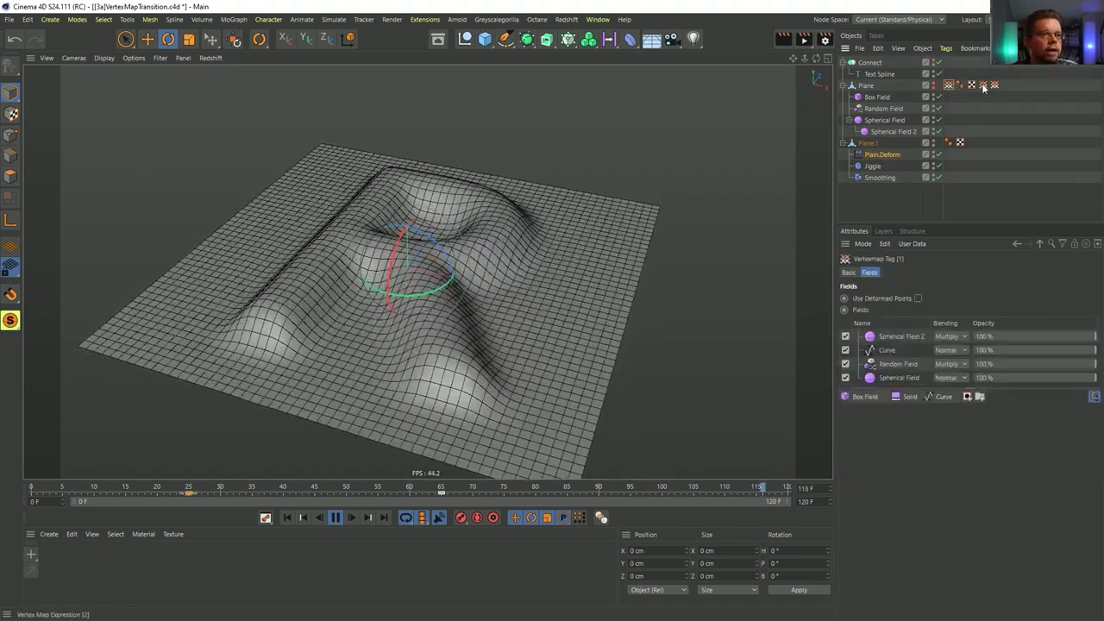
left_click(995, 84)
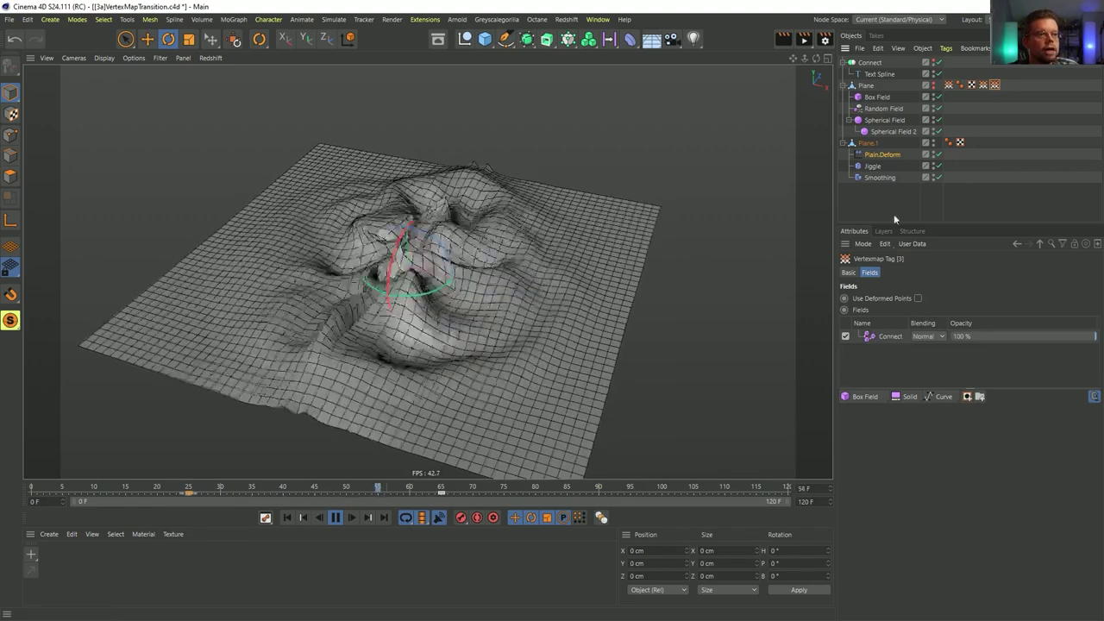
left_click(887, 154)
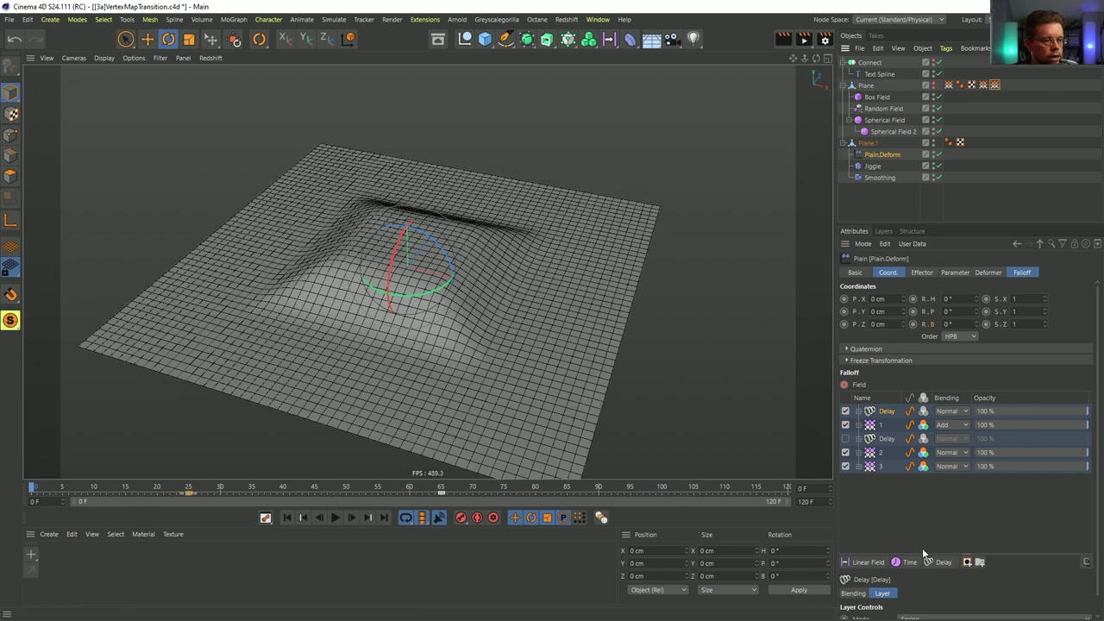
left_click(869, 566)
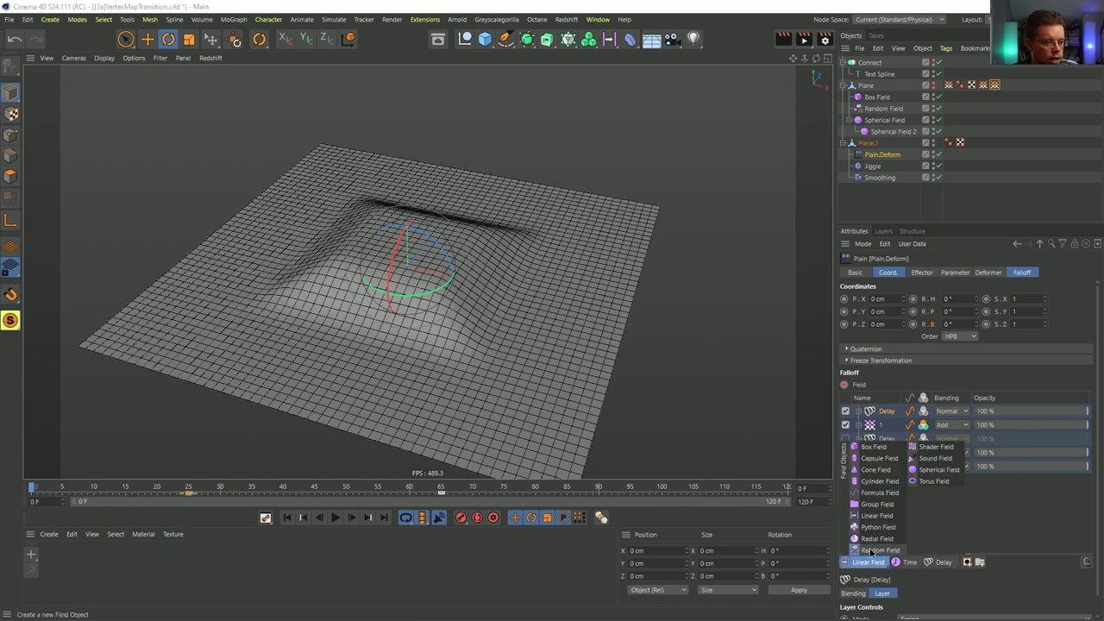
left_click(873, 447)
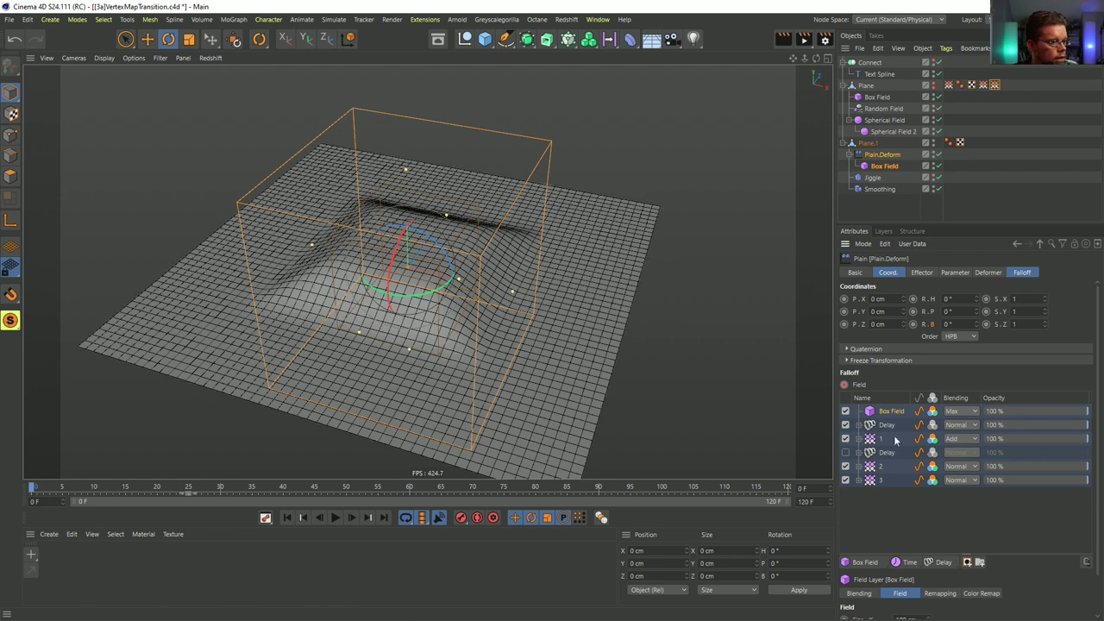
- Check the Plain effector's transform parameters and set the new Box Field's X, Y and Z sizes to 200 cm
left_click(921, 273)
left_click(954, 273)
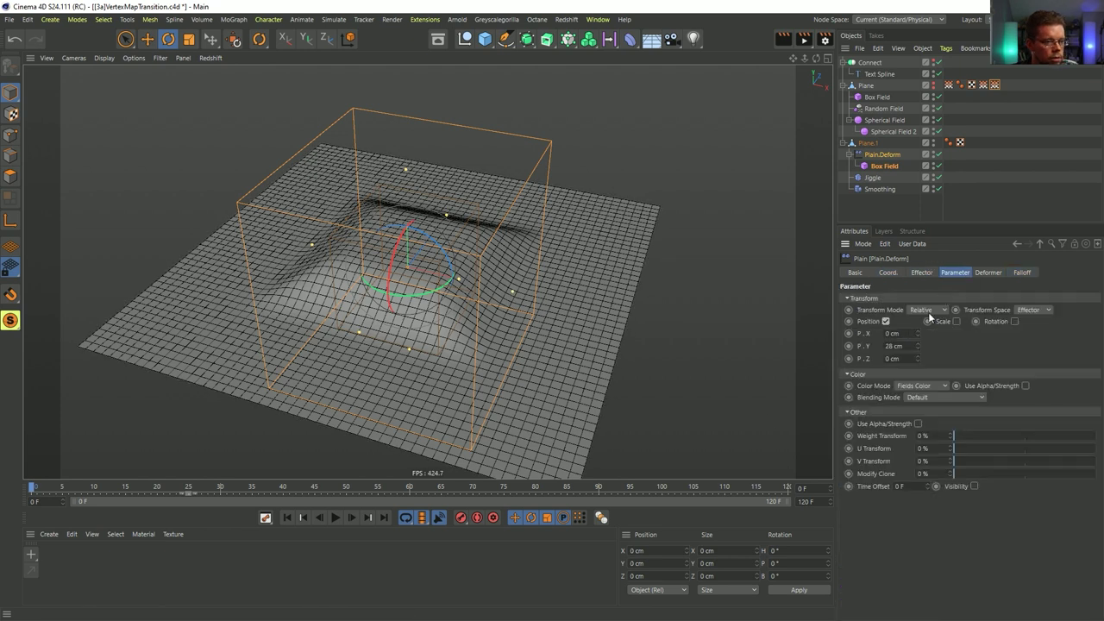
left_click(875, 166)
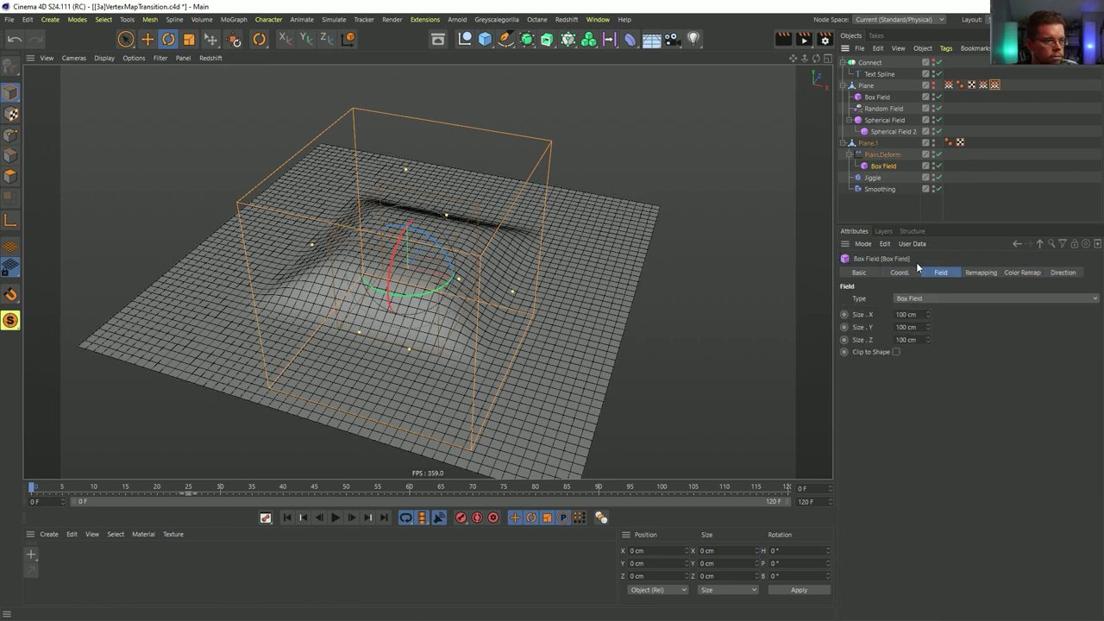
left_click_drag(901, 328, 893, 340)
type("22")
left_click(912, 422)
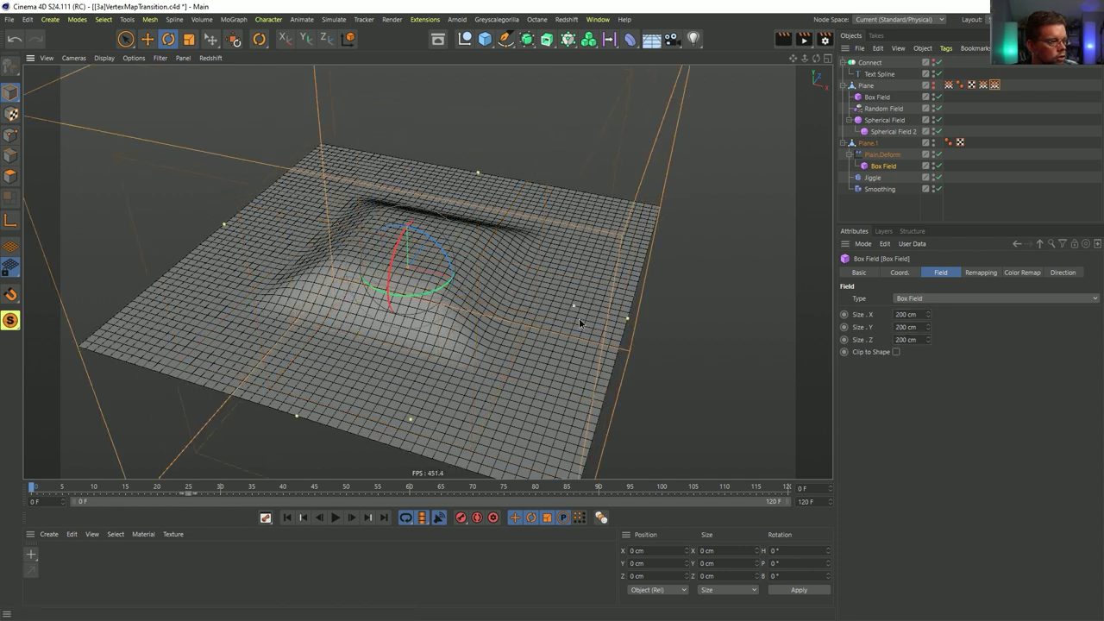
- Set the blending mode of the Box Field layer in the Plain effector's falloff to Multiply
left_click(868, 144)
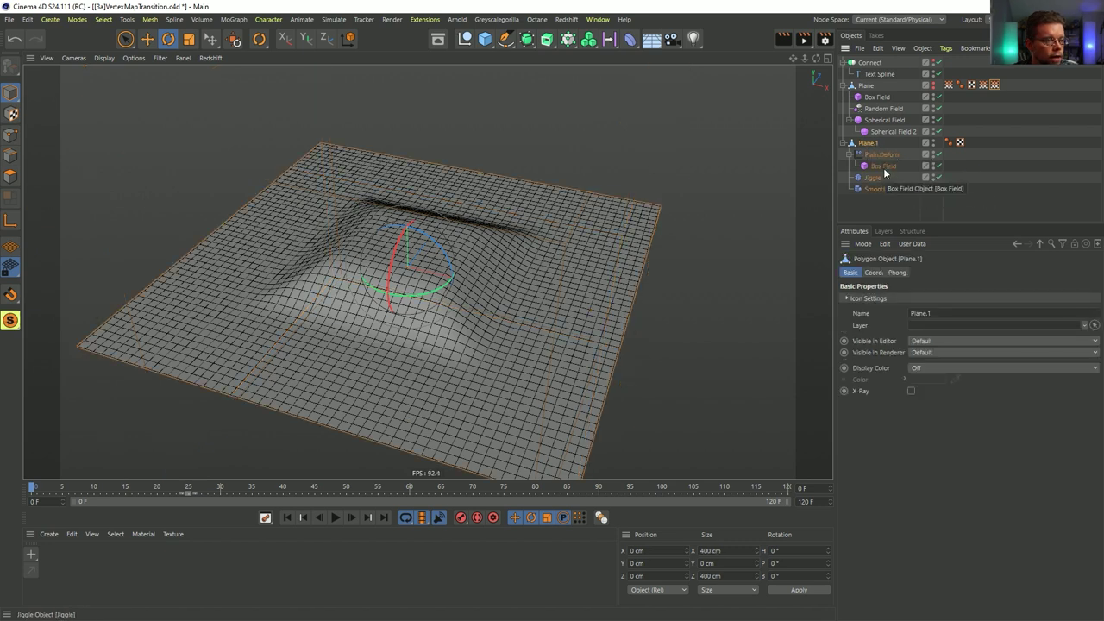
left_click(881, 156)
left_click(1021, 273)
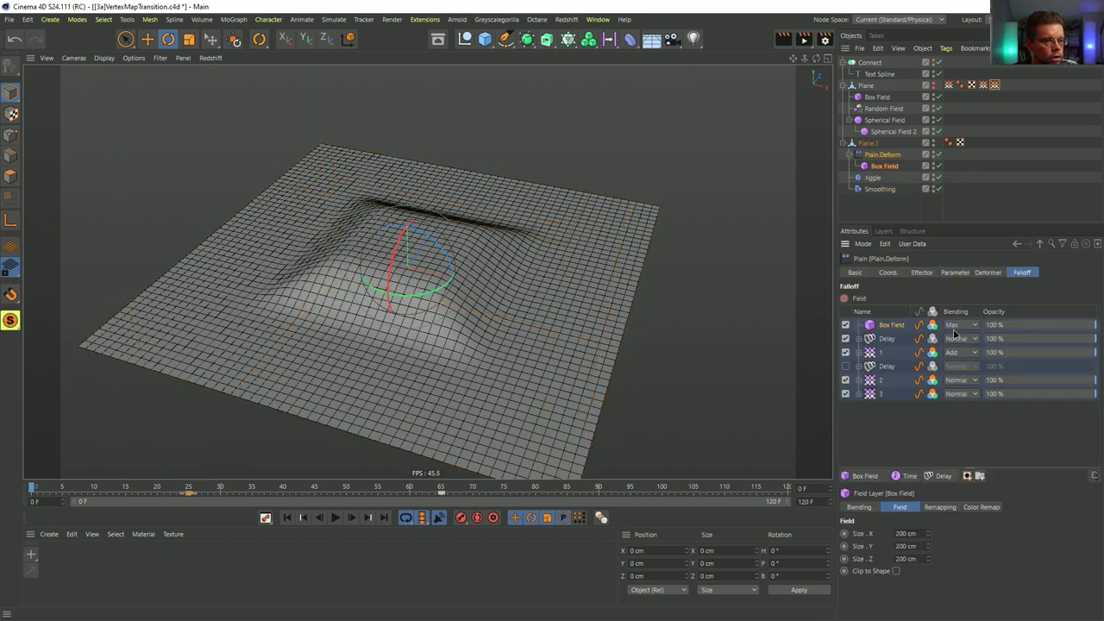
left_click(960, 382)
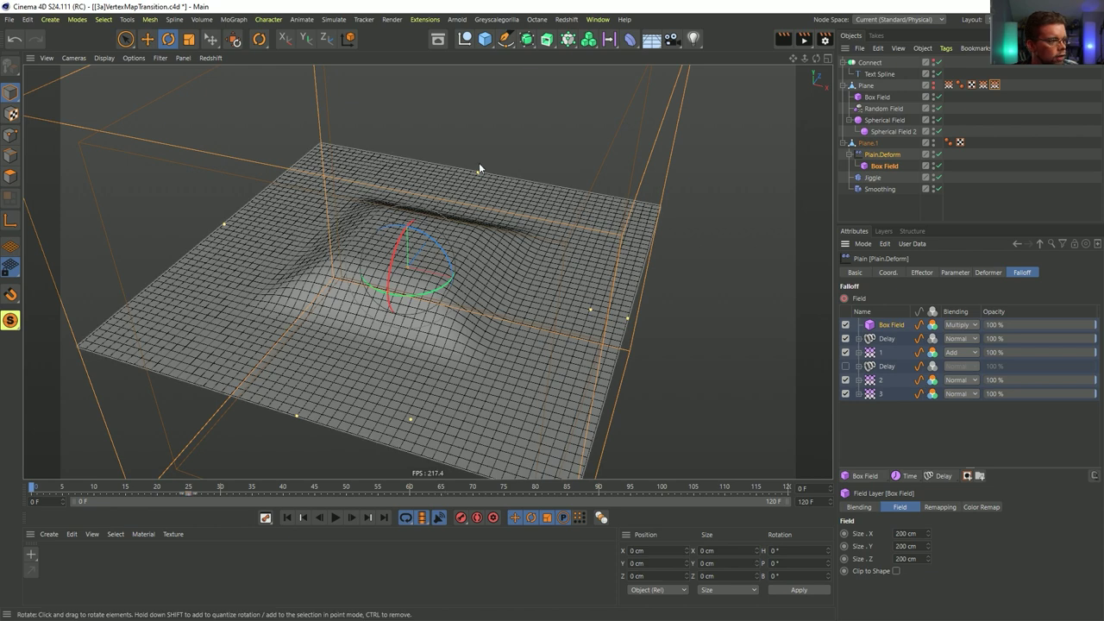
left_click(1012, 214)
- Preview the animation of the deformed plane, rewind to the first frame and save the scene
left_click(336, 518)
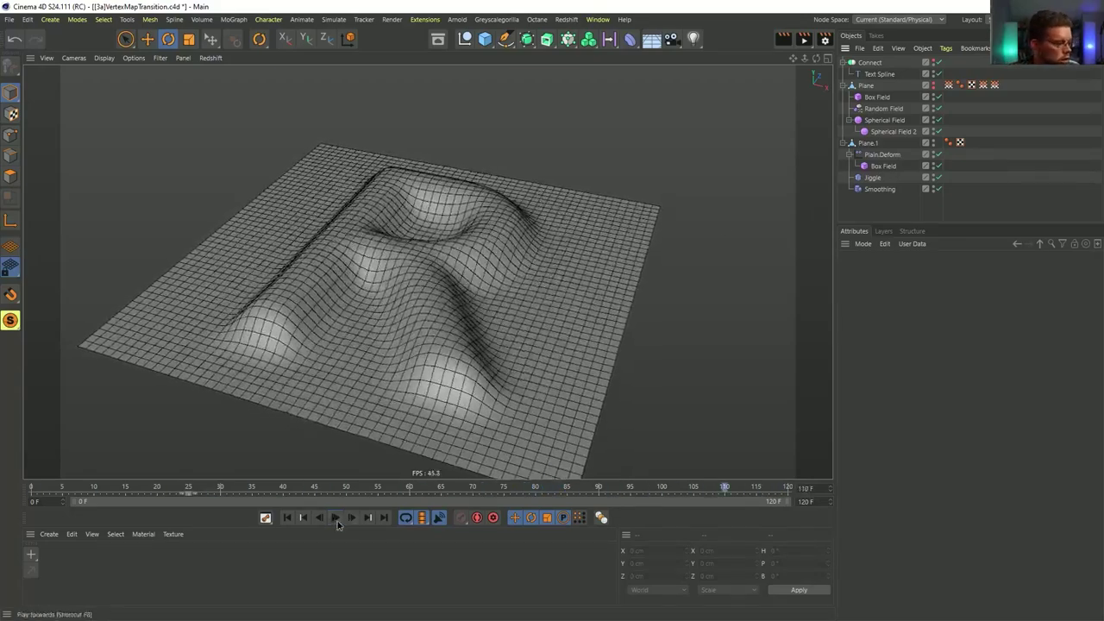
left_click(290, 519)
key("ctrl+s")
- Play the animation while trying a 200% Strength and a 78% Drag on the Jiggle deformer
left_click(873, 178)
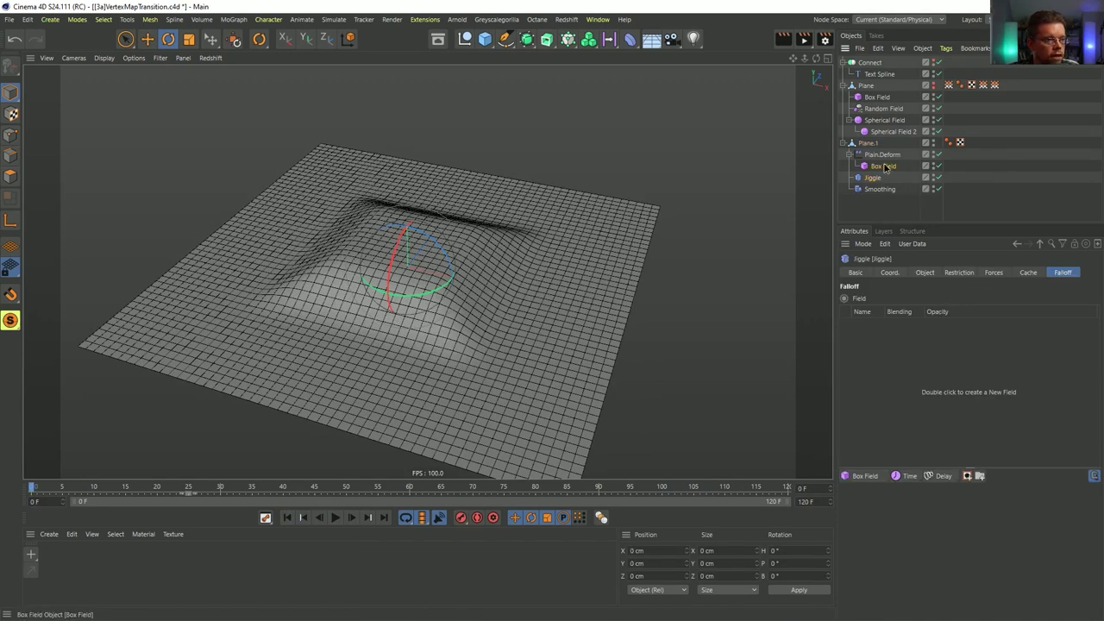
left_click(336, 519)
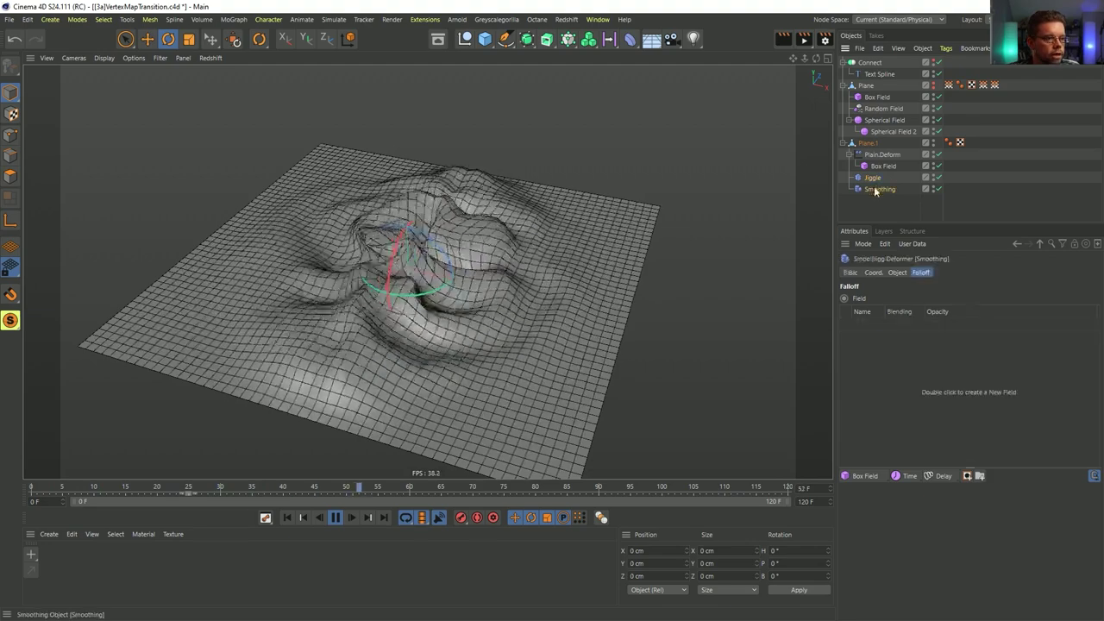
left_click(923, 272)
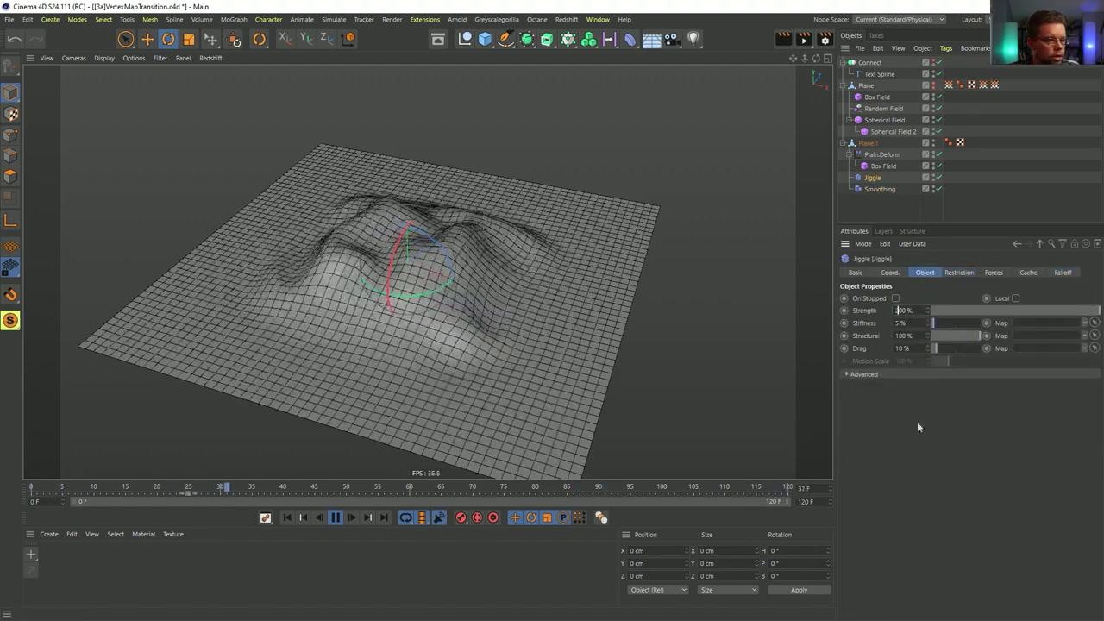
type("2")
key("Return")
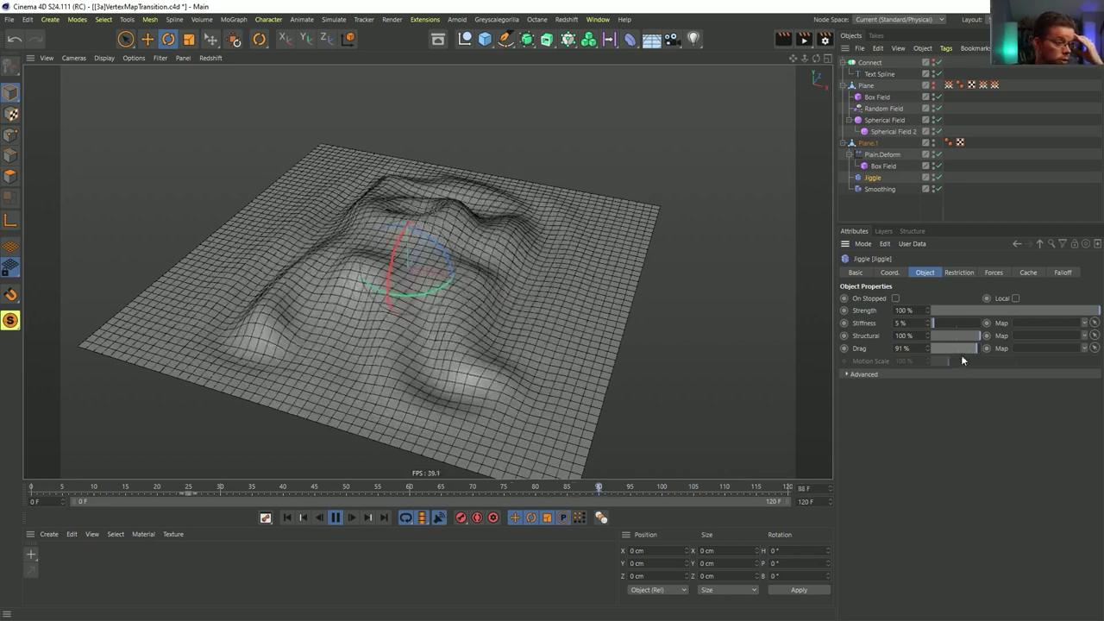
left_click(941, 346)
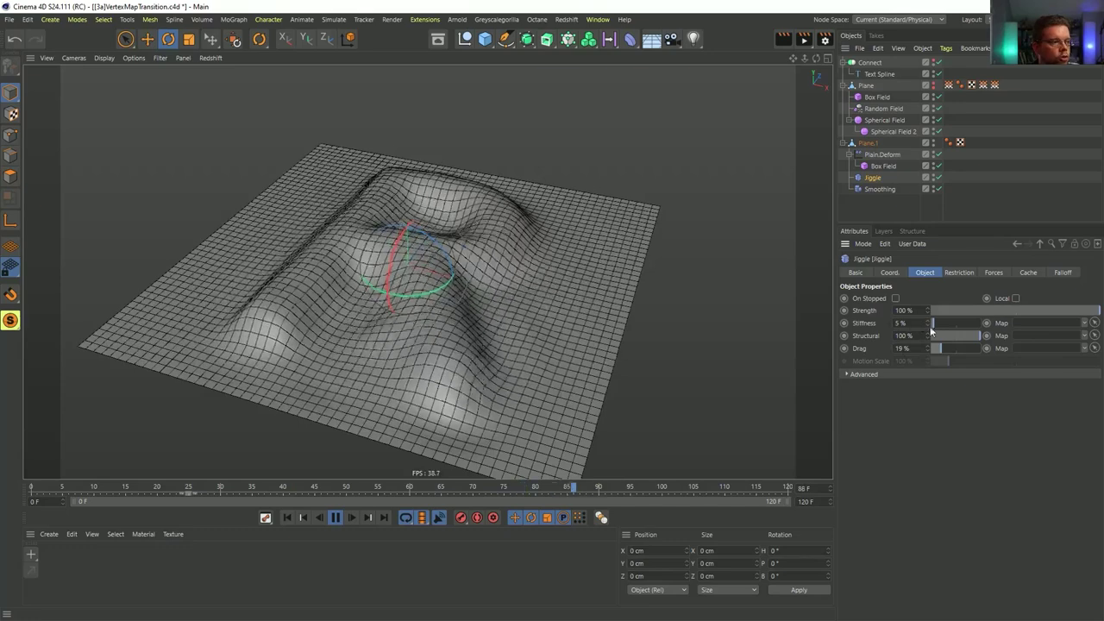
left_click_drag(946, 348, 969, 345)
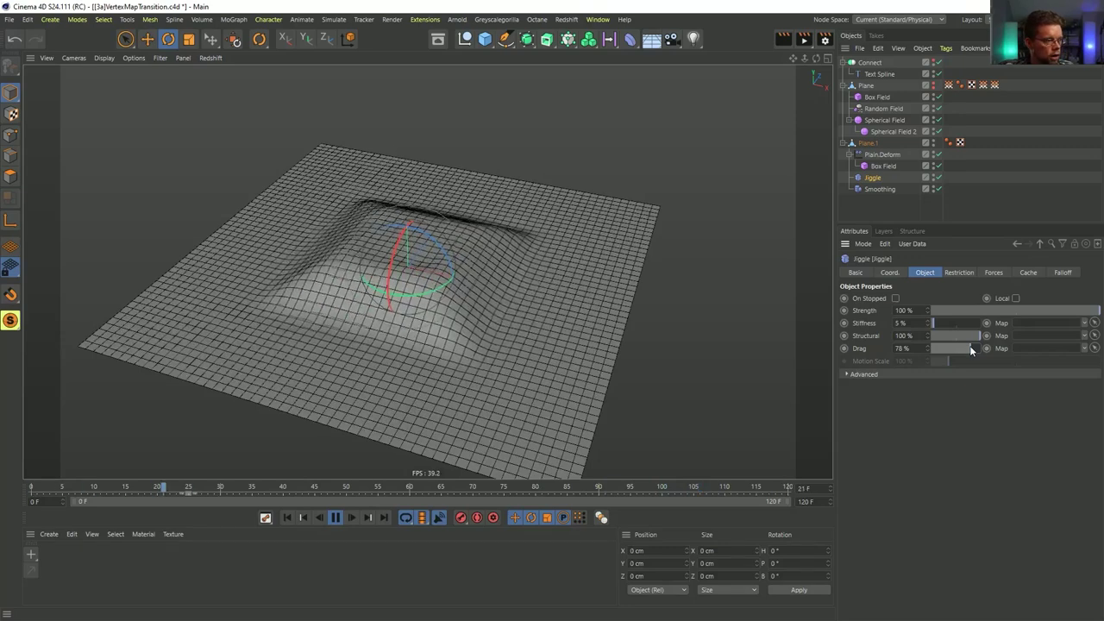
- Lengthen the timeline by setting the animation's end frame to 155
left_click_drag(811, 503, 771, 505)
type("55")
key("Return")
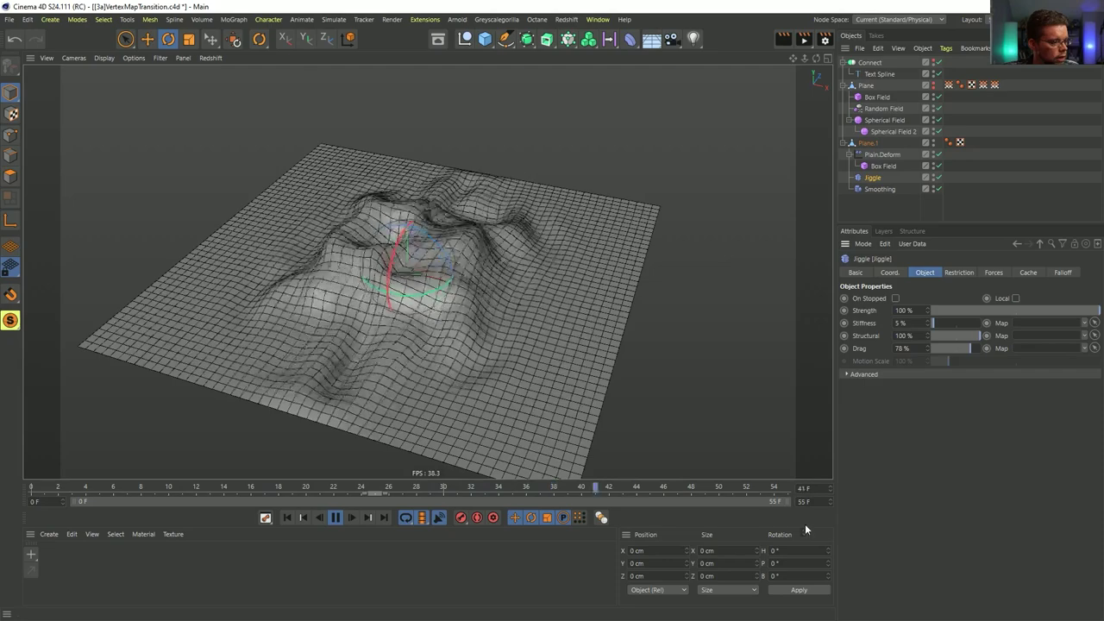
left_click_drag(814, 502, 792, 502)
type("1155")
key("Return")
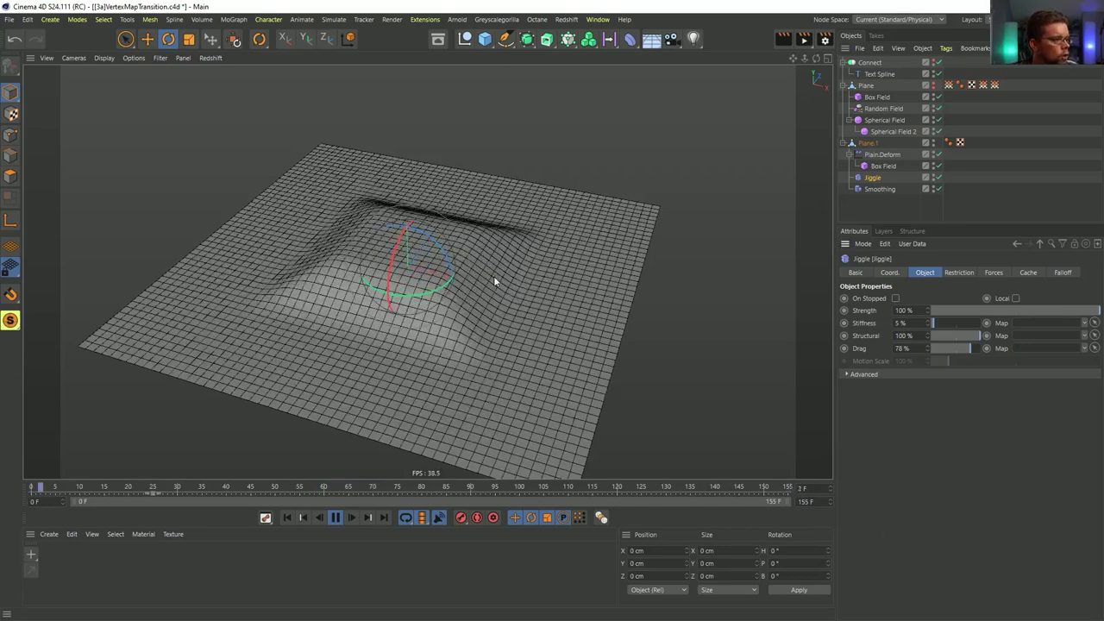
- Assign Plane's vertex map 1 as the map for the Jiggle deformer's Stiffness, Structural and Drag settings
left_click(953, 348)
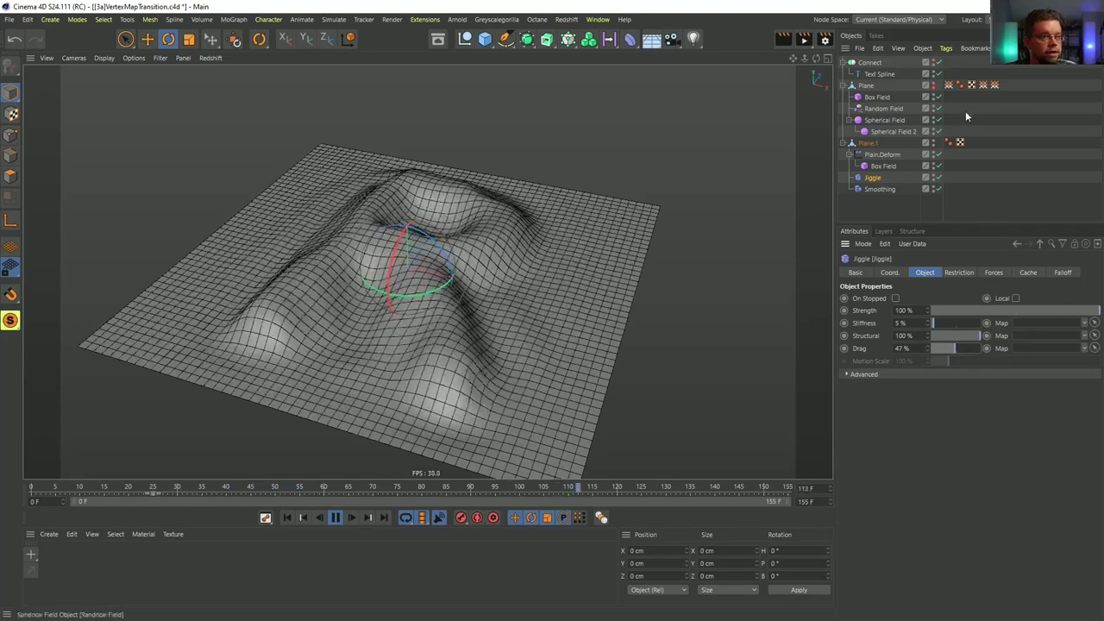
left_click_drag(949, 85, 966, 132)
left_click_drag(1025, 326, 1025, 325)
left_click_drag(954, 349, 957, 349)
mouse_move(1033, 324)
left_mouse_down()
mouse_move(1035, 349)
mouse_move(1034, 336)
left_mouse_up()
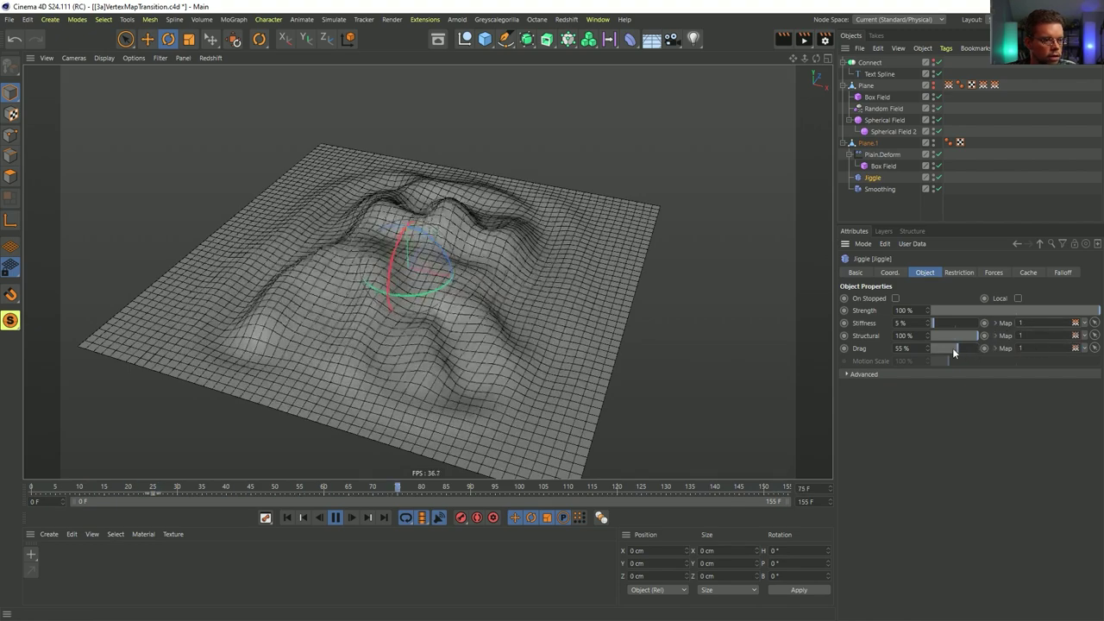
- Set the Jiggle deformer's Drag to 10% and Stiffness to 48%, and end playback back at the first frame
left_click_drag(952, 348, 938, 349)
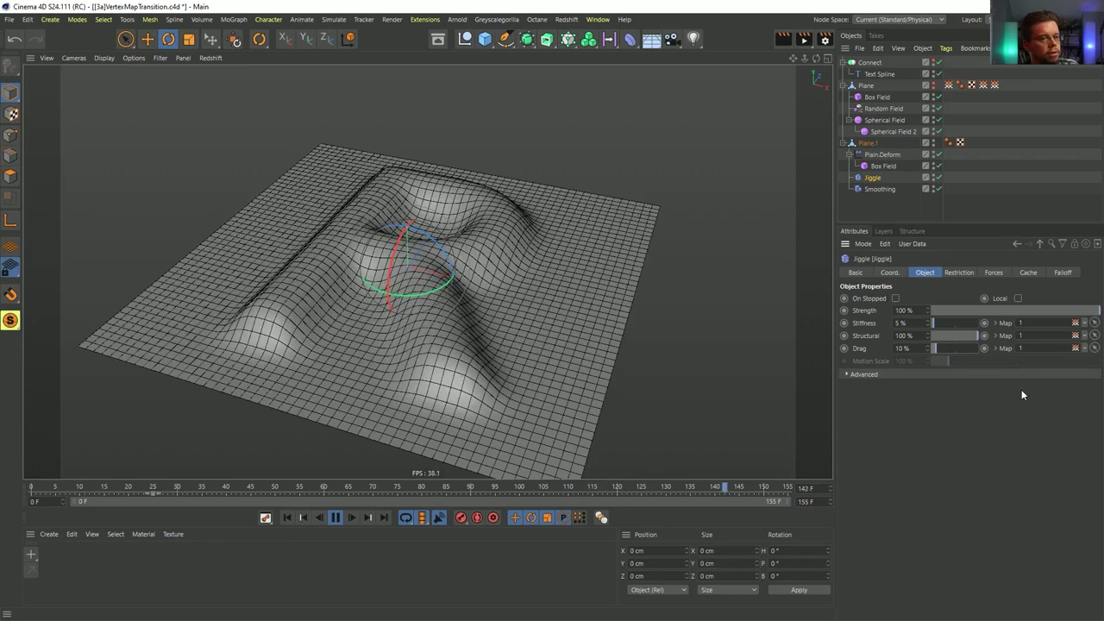
left_click(954, 324)
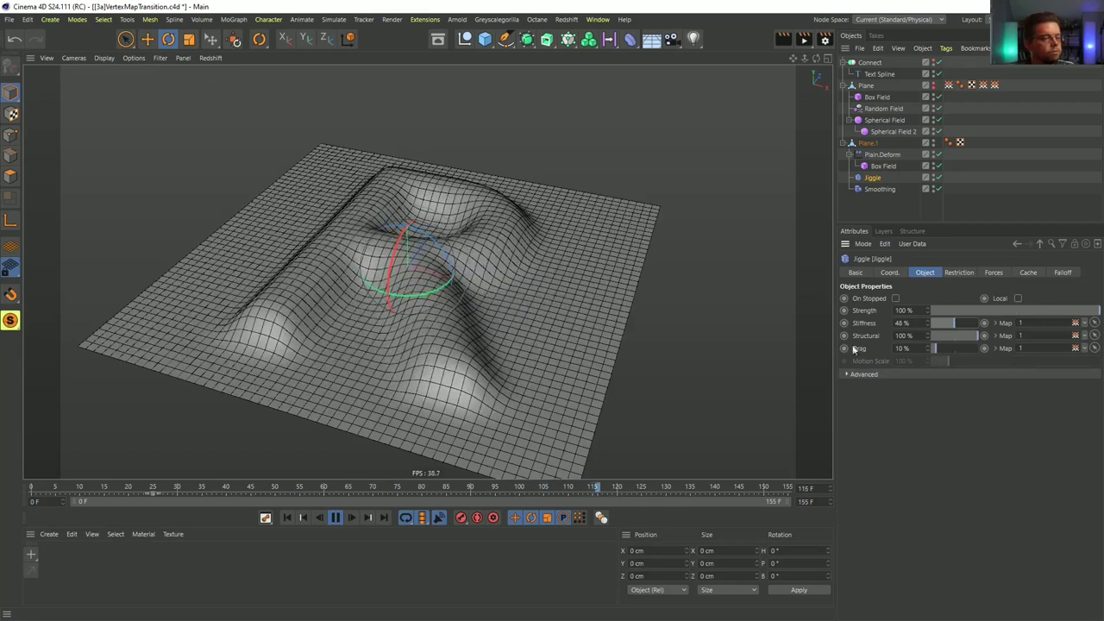
left_click(336, 517)
left_click(287, 517)
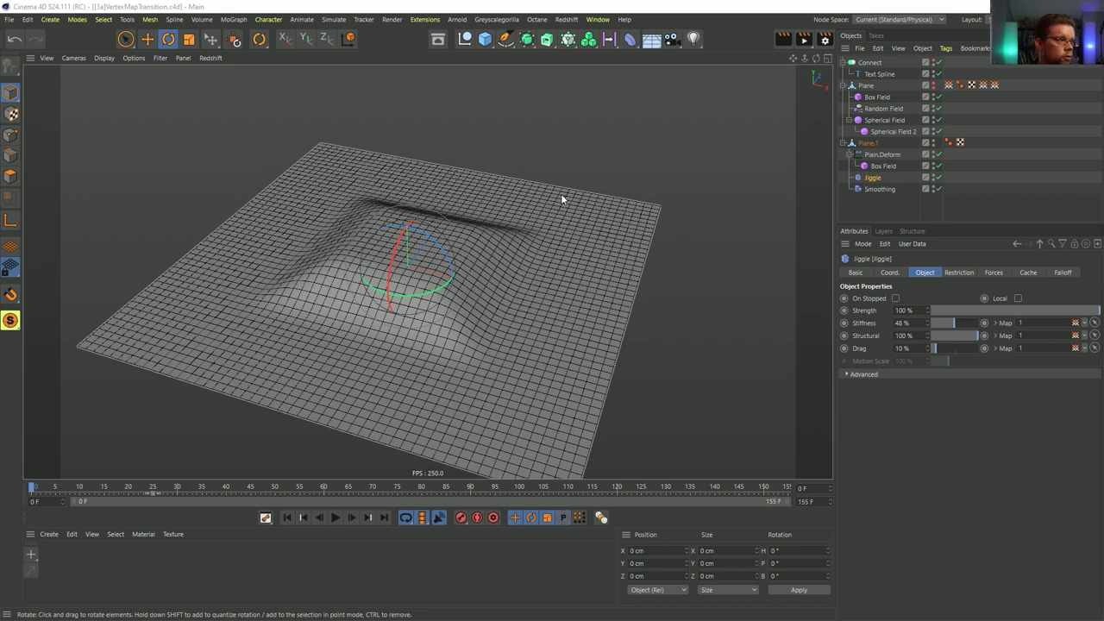
- Switch to the open scene [2a]SawBlade.c4d and rewind its animation to frame 0
left_click(598, 20)
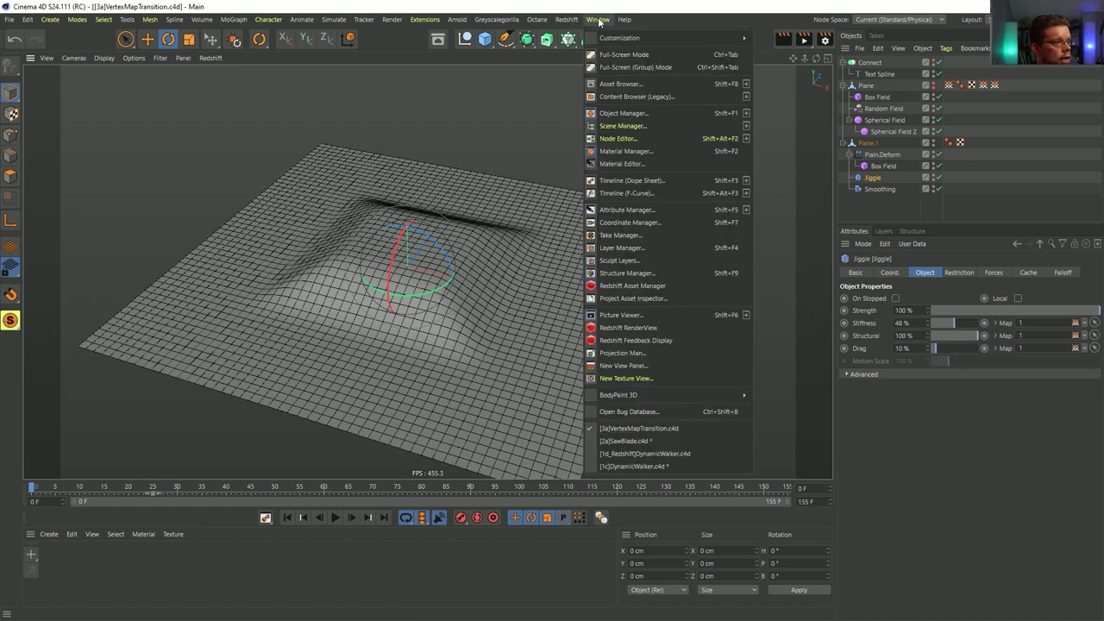
key("Escape")
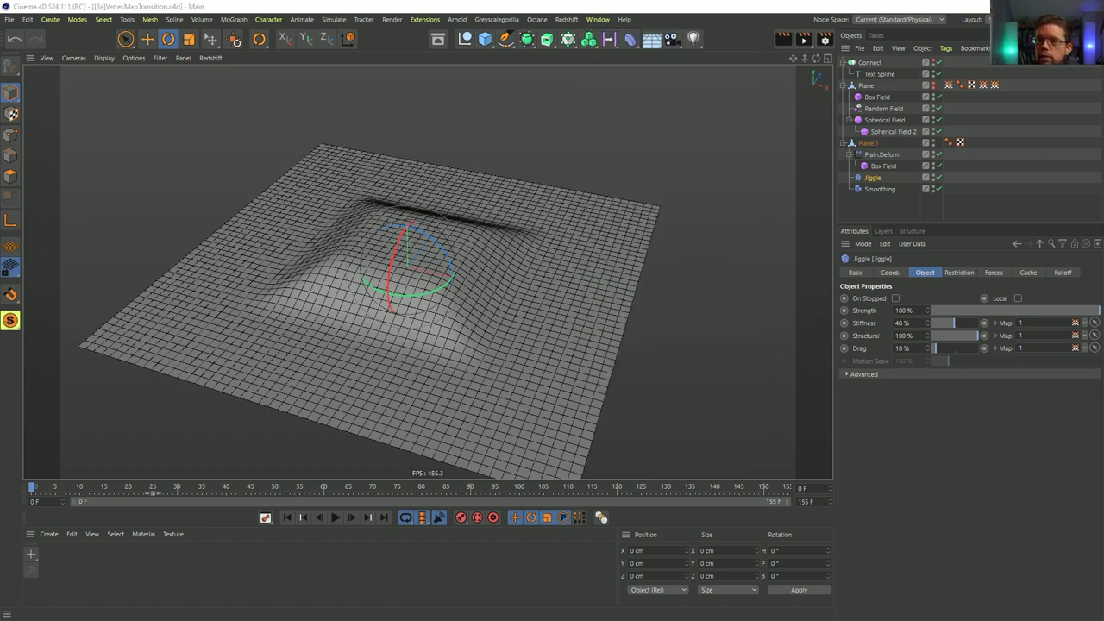
left_click(599, 20)
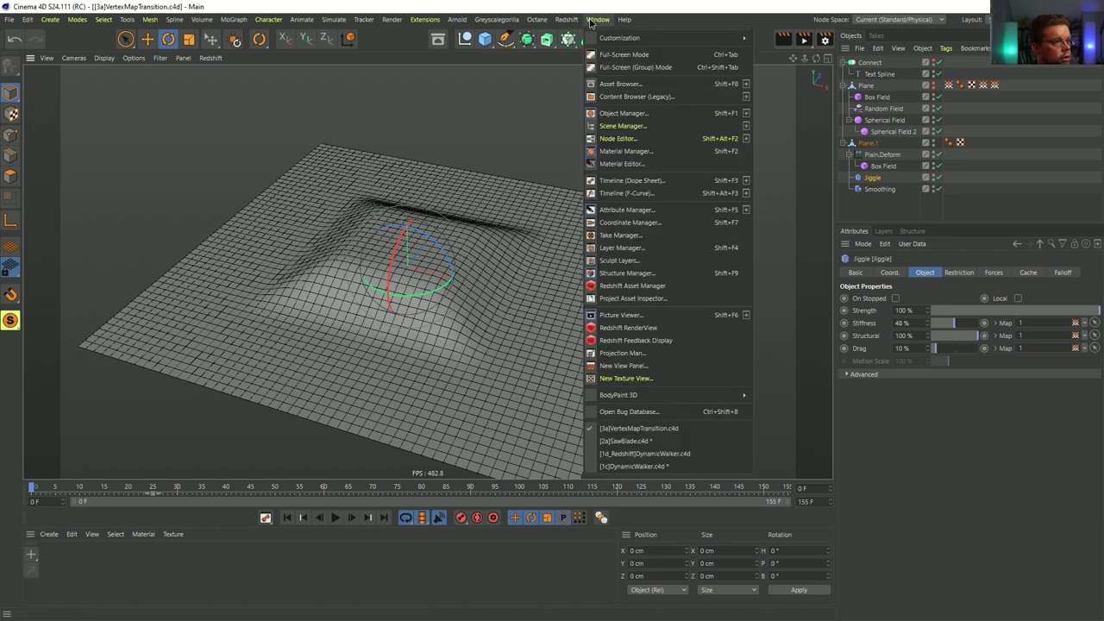
left_click(660, 441)
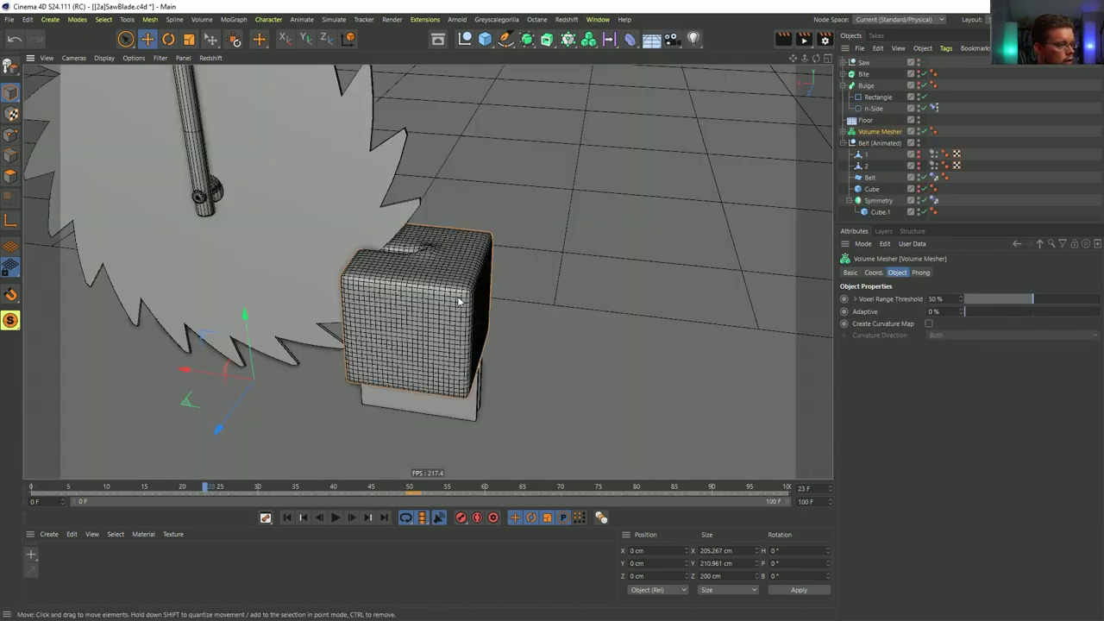
left_click(287, 518)
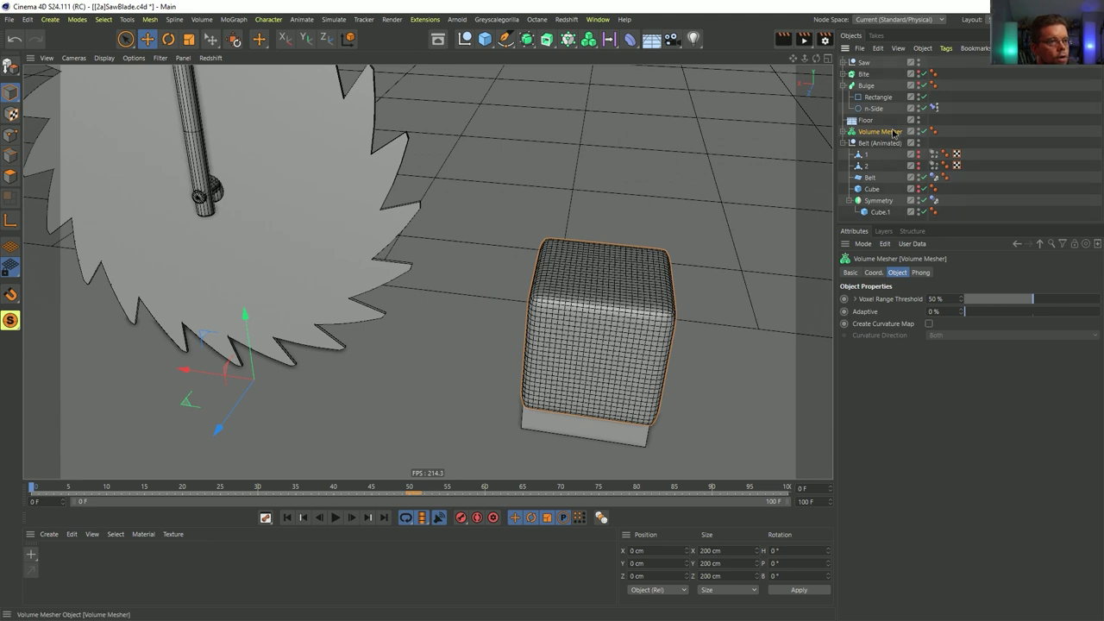
- Bake the Volume Mesher as Alembic and scrub the baked object to frame 20
left_click(841, 131)
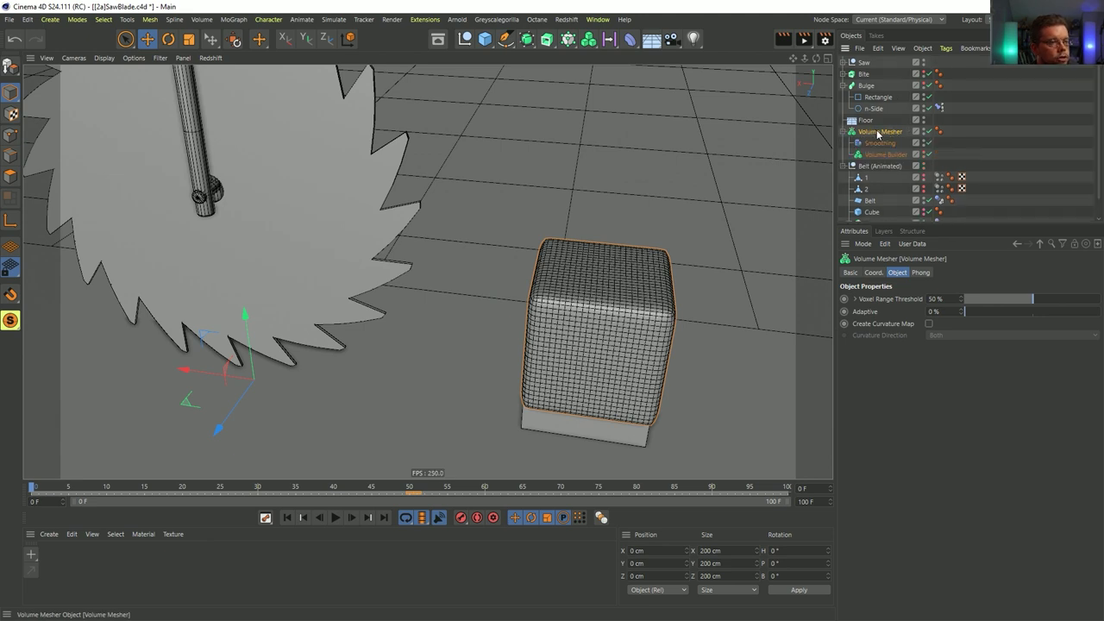
right_click(878, 134)
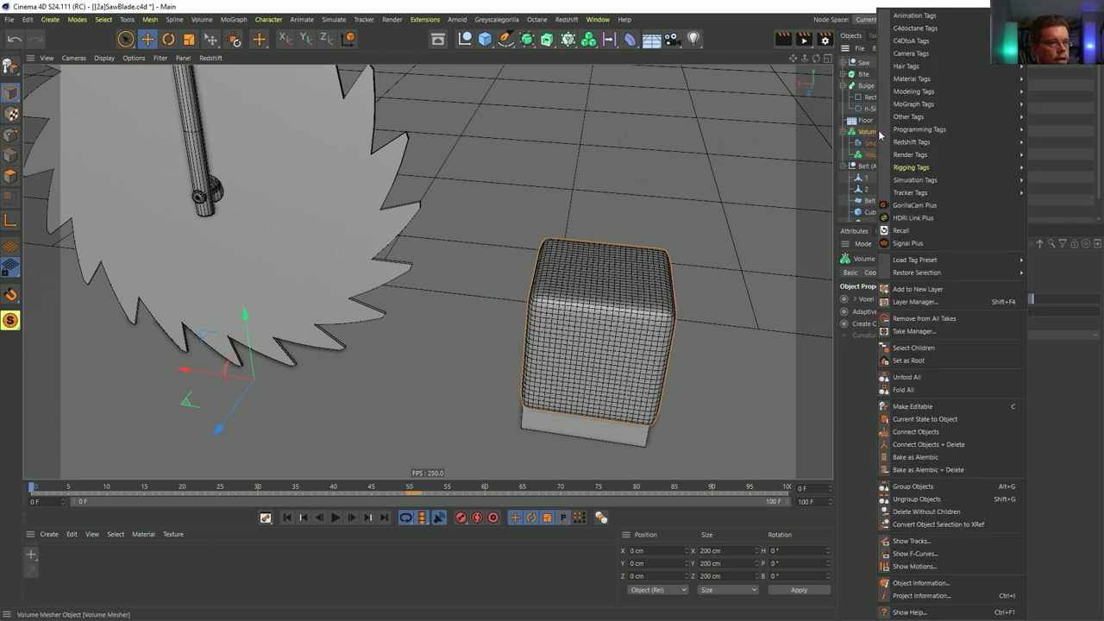
left_click(916, 458)
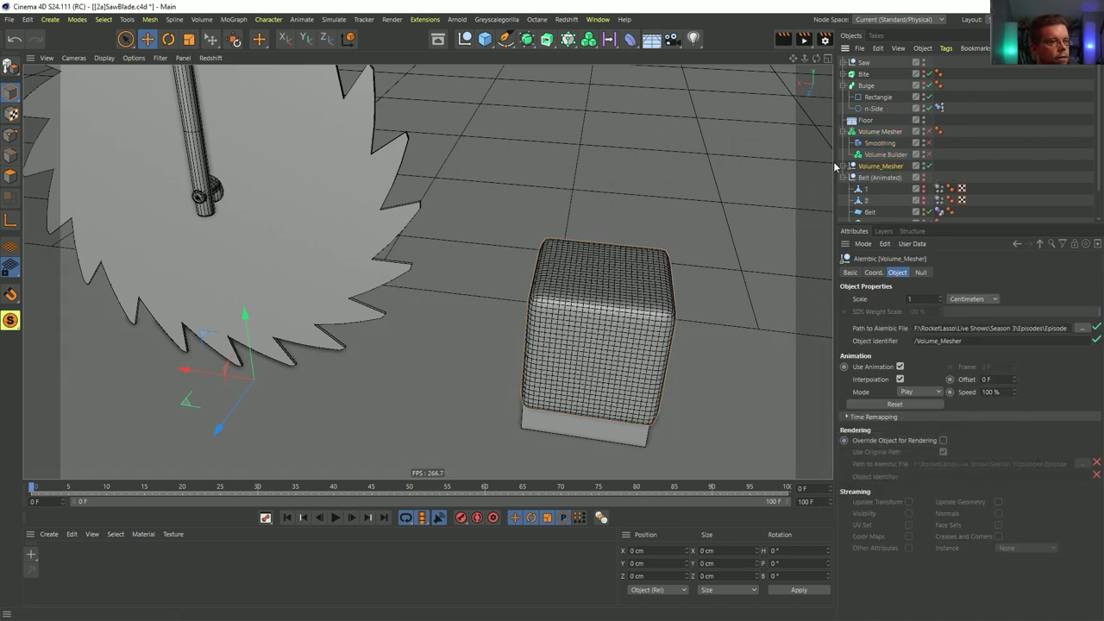
left_click(593, 409)
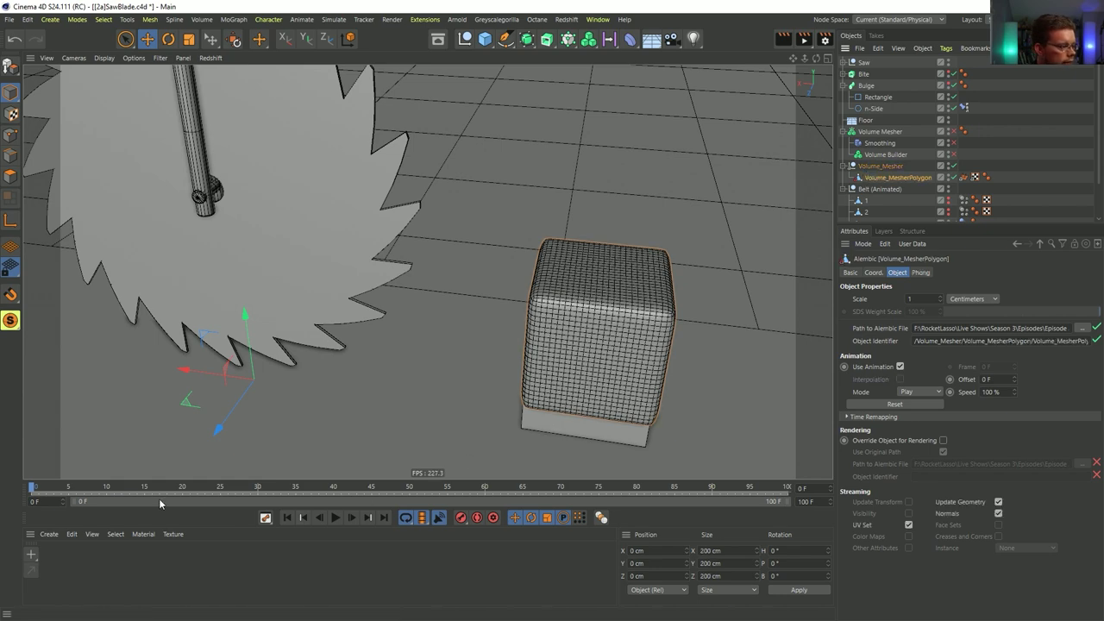
left_click_drag(55, 493, 183, 489)
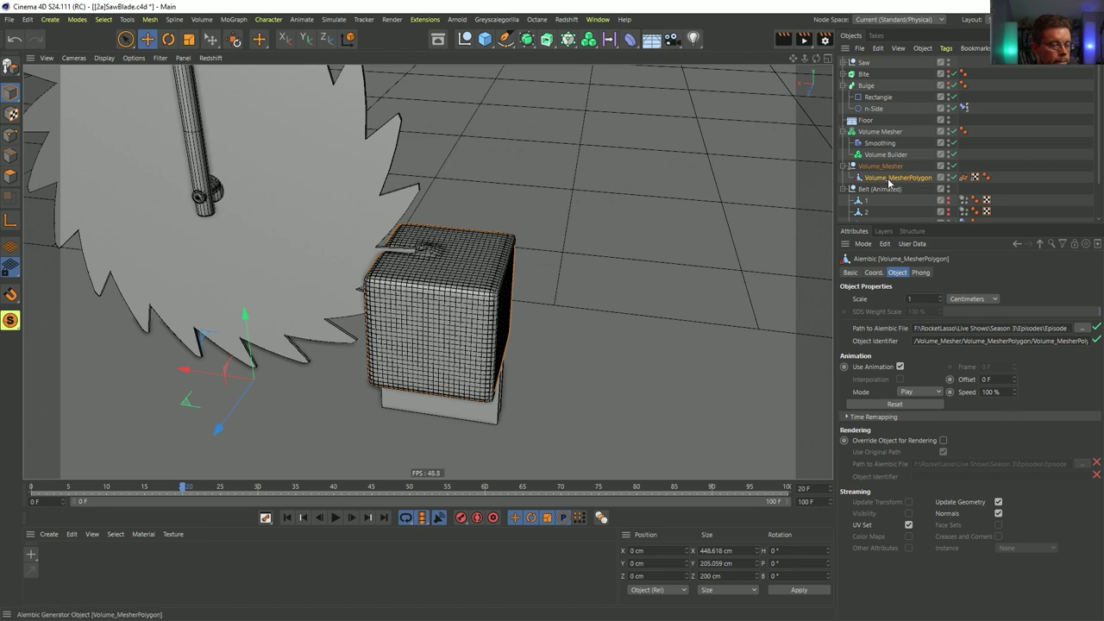
- Enter point mode with the baked Volume_MesherPolygon selected and look through the commands it offers
left_click(12, 136)
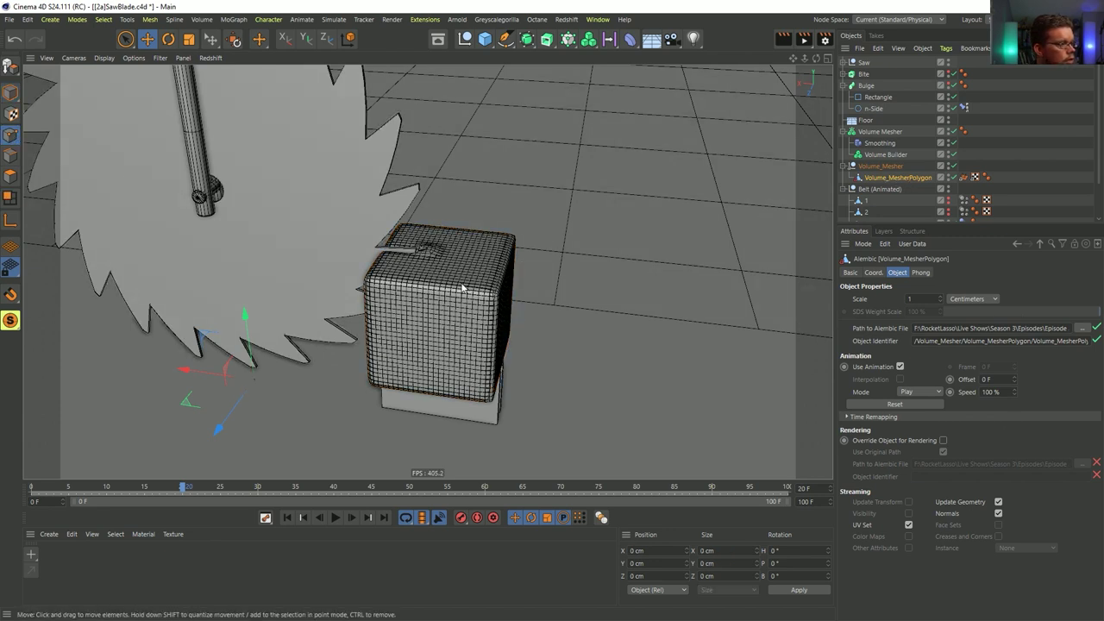
right_click(906, 177)
key("Escape")
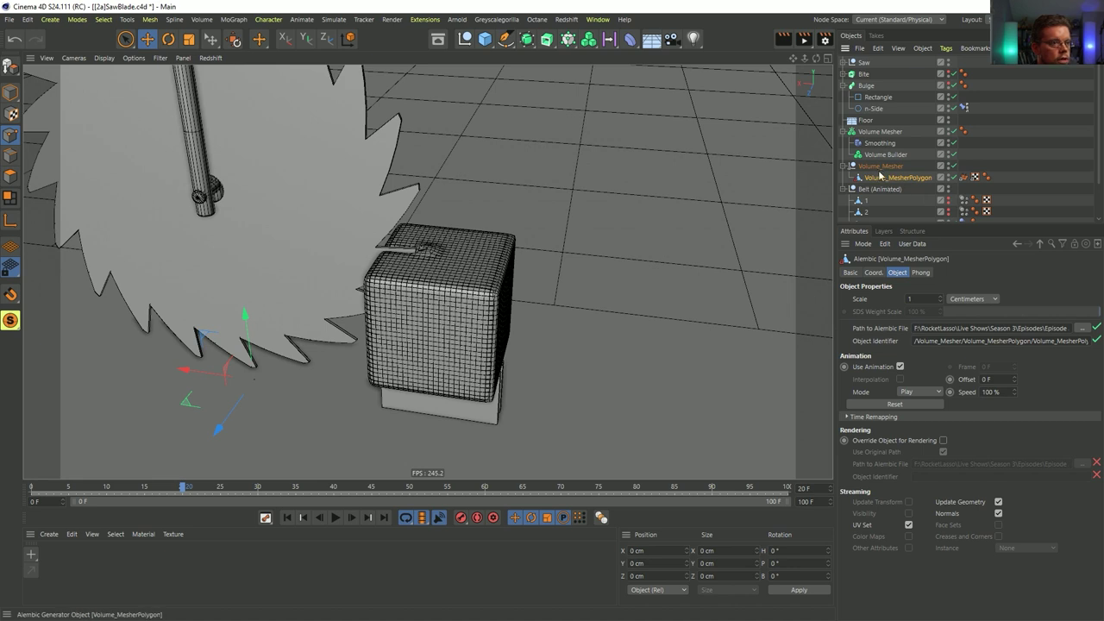
- Add an editable cube and create a vertex map on it by setting one corner point's weight to 0%
left_click(484, 38)
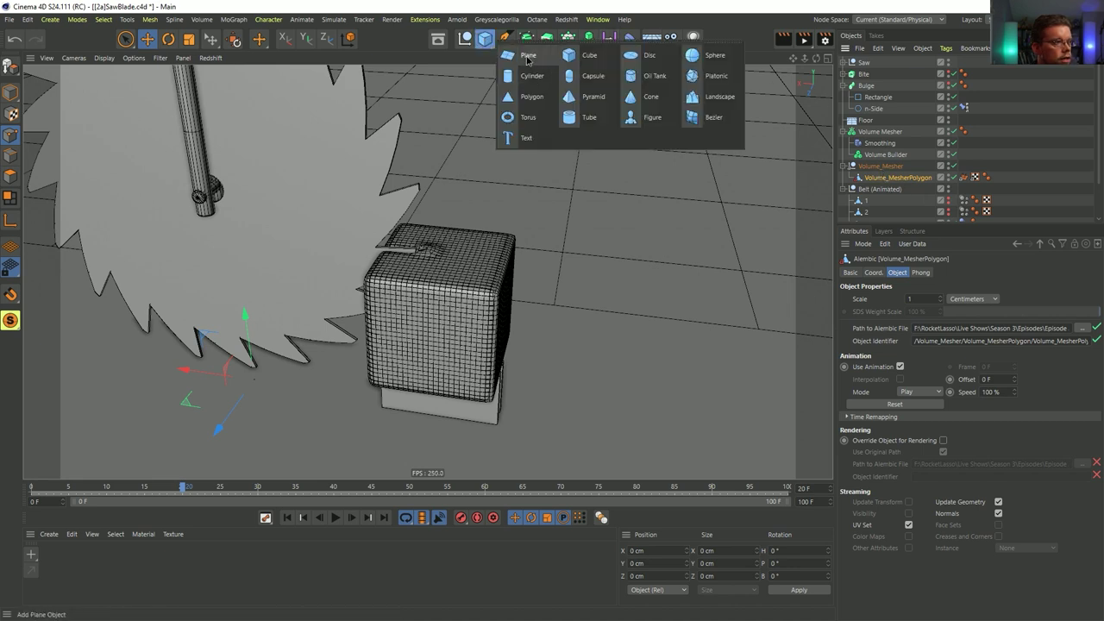
left_click(570, 55)
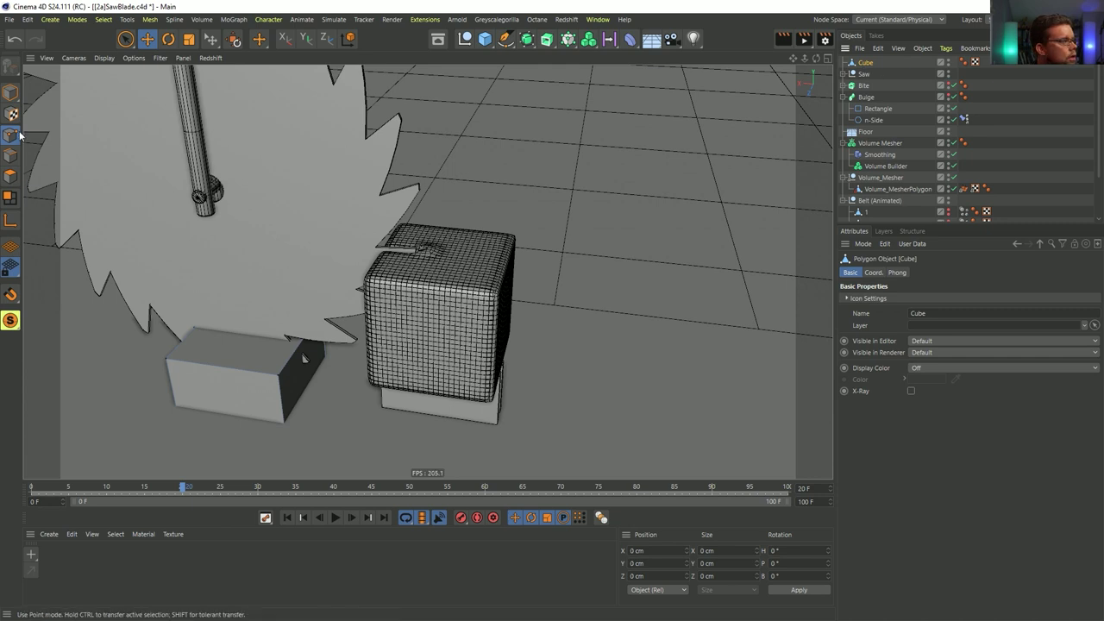
left_click(274, 372)
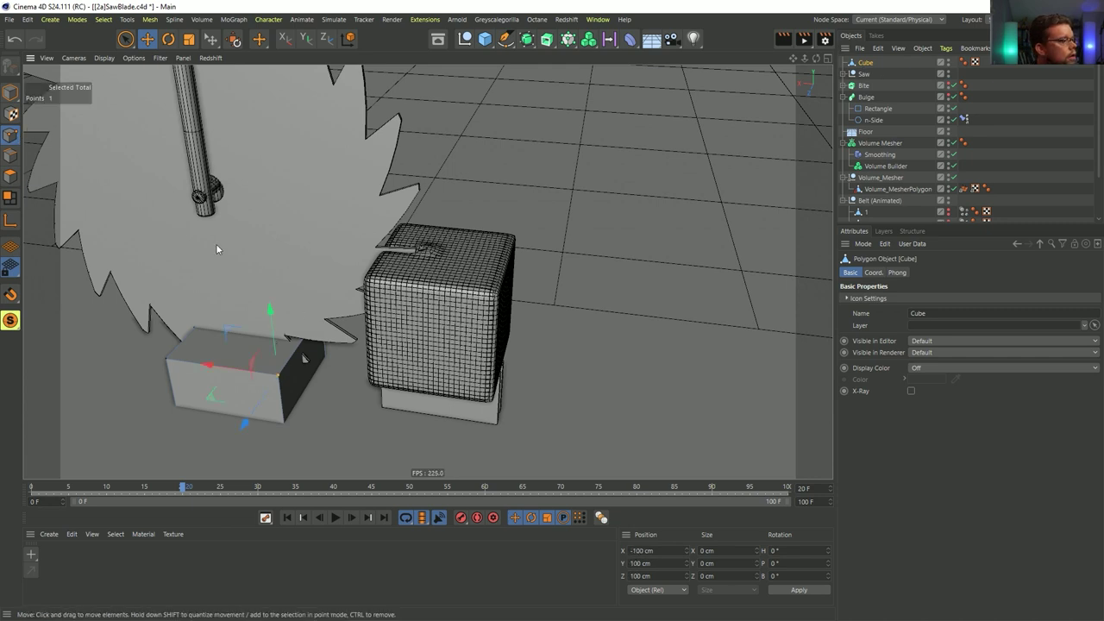
left_click(103, 19)
left_click(134, 323)
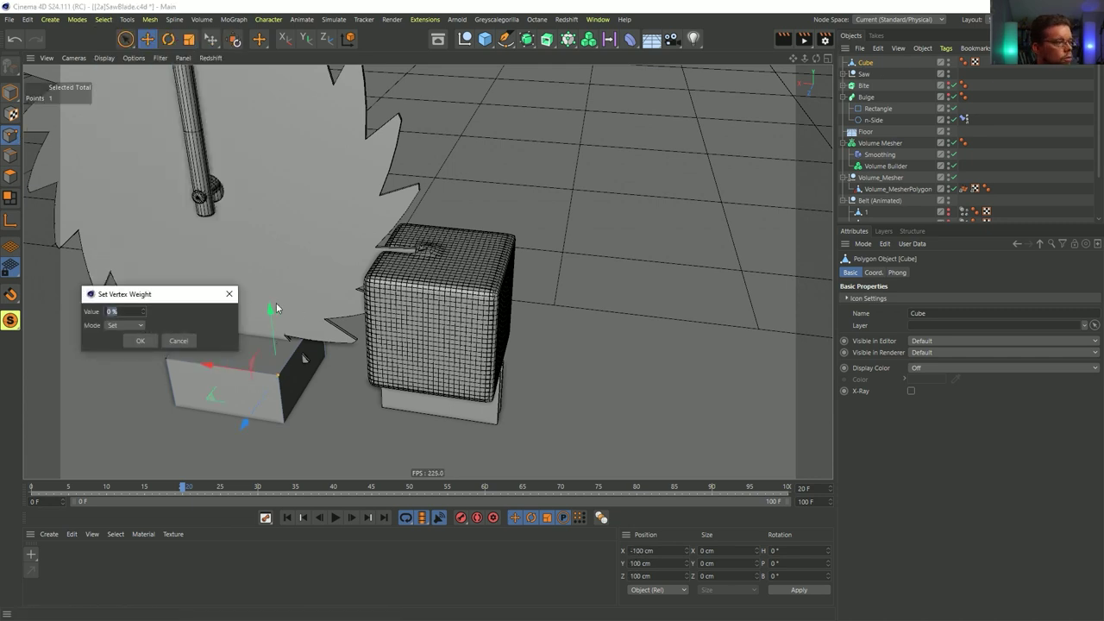
left_click(146, 341)
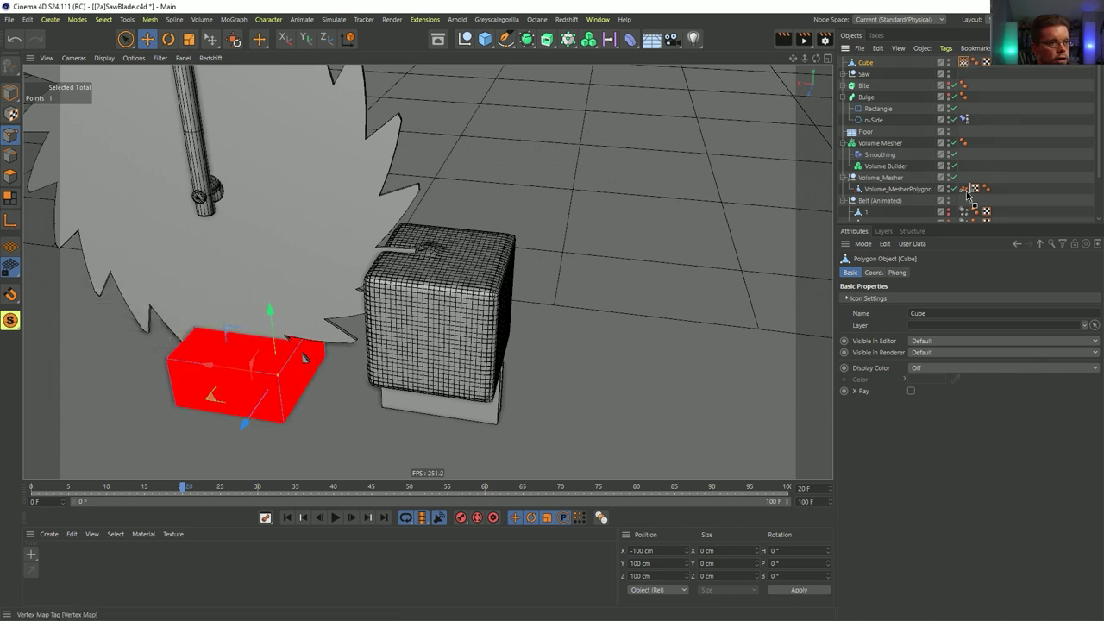
- Move the cube's vertex map tag onto Volume_MesherPolygon and select that baked object
left_click_drag(988, 190, 992, 198)
left_click(902, 190)
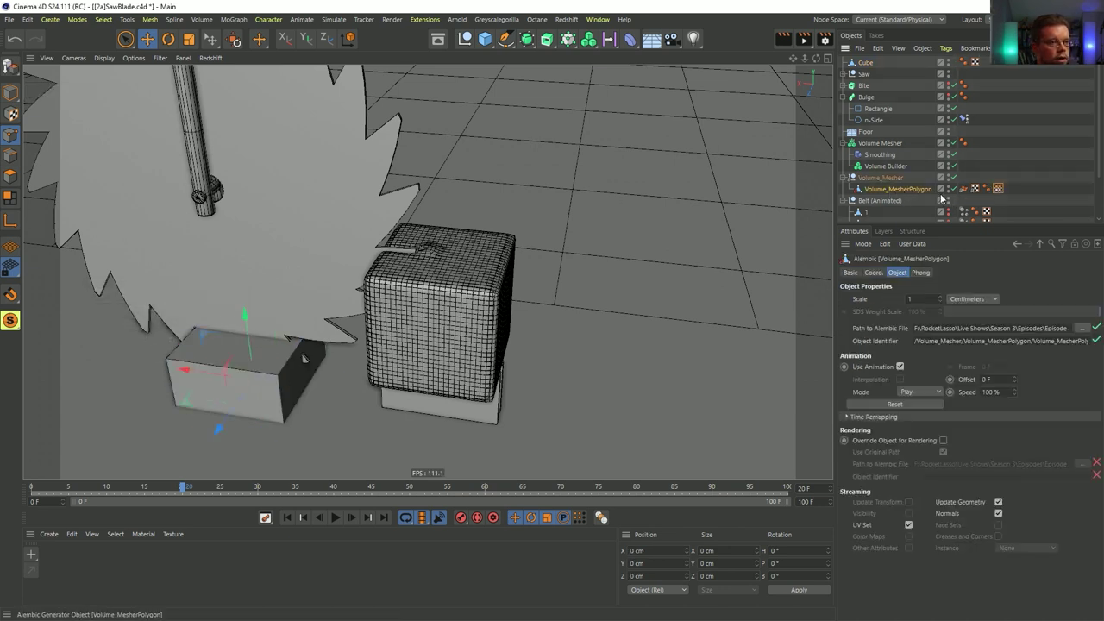
- Delete the helper cube and select the vertex map tag on Volume_MesherPolygon
left_click(996, 190)
left_click(865, 63)
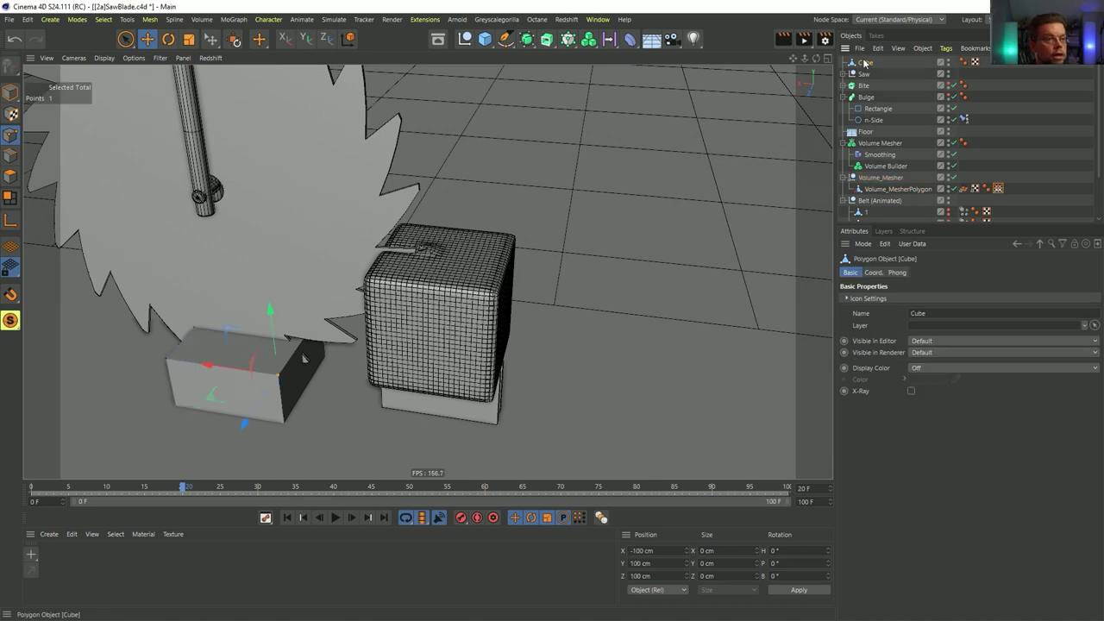
key("Delete")
left_click(883, 177)
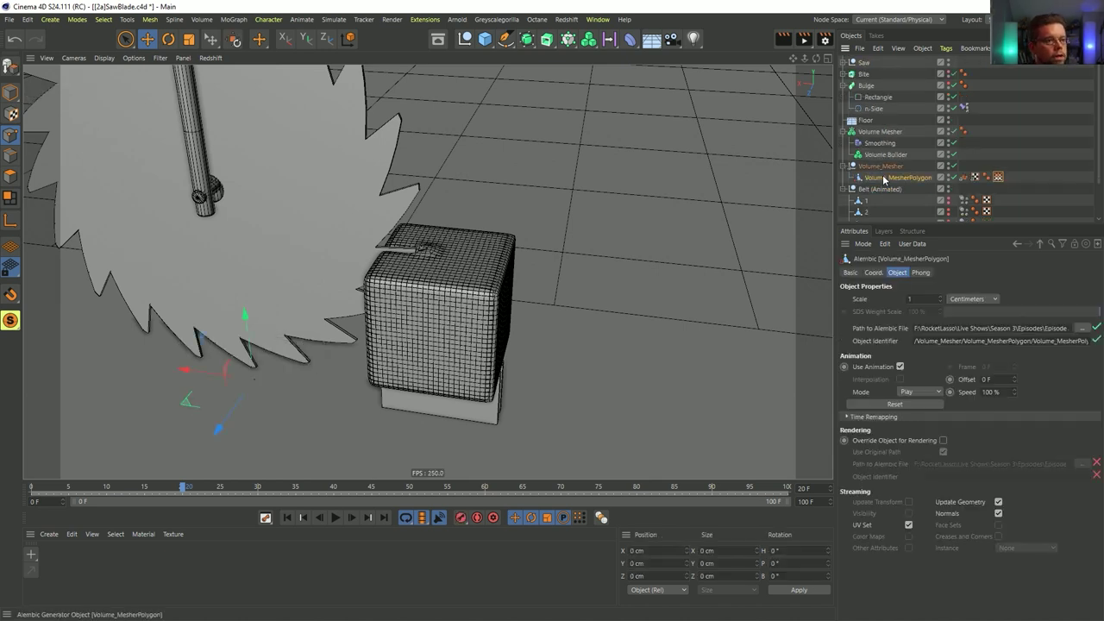
left_click(992, 179)
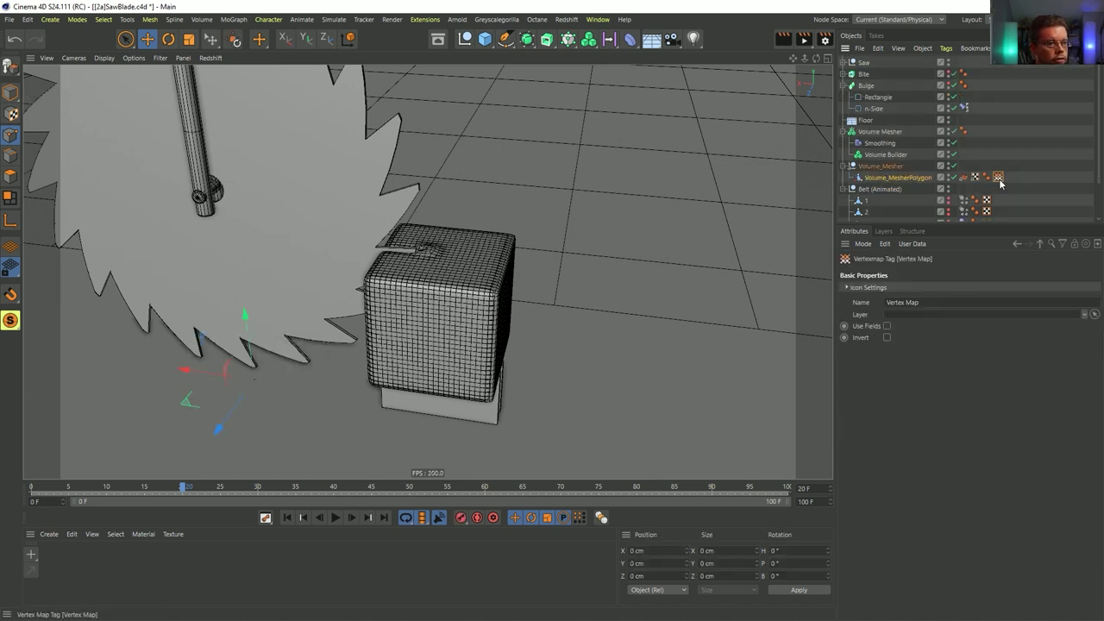
- Drive the vertex map with fields, using the n-Side spline as a Curve field in Radius distance mode with a 42 cm radius
left_click(887, 326)
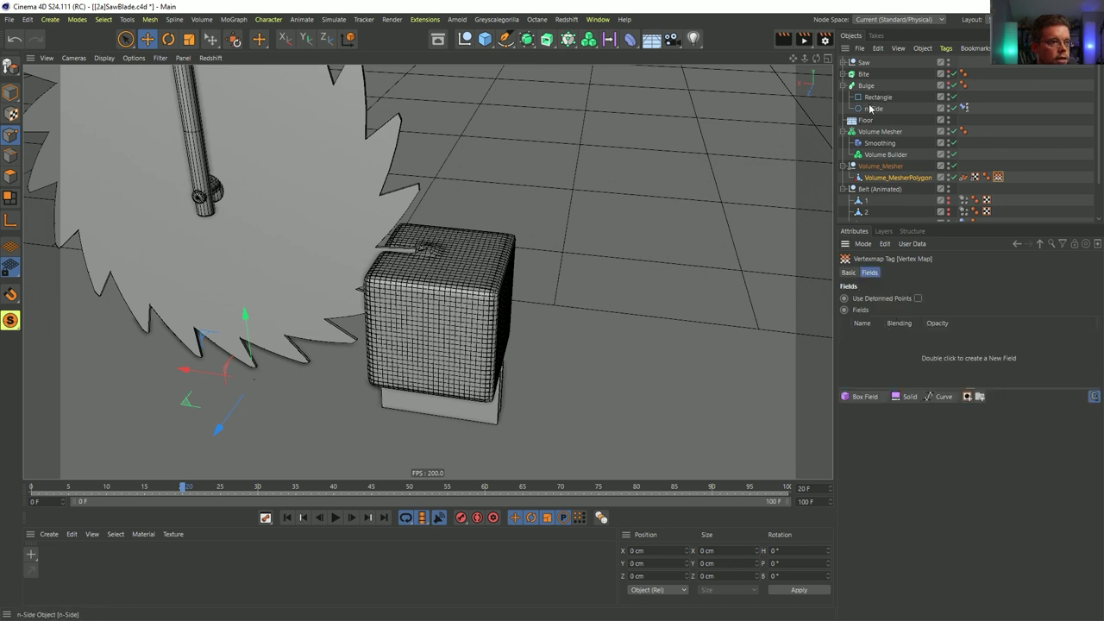
left_click_drag(901, 269, 905, 354)
left_click(909, 461)
left_click(948, 488)
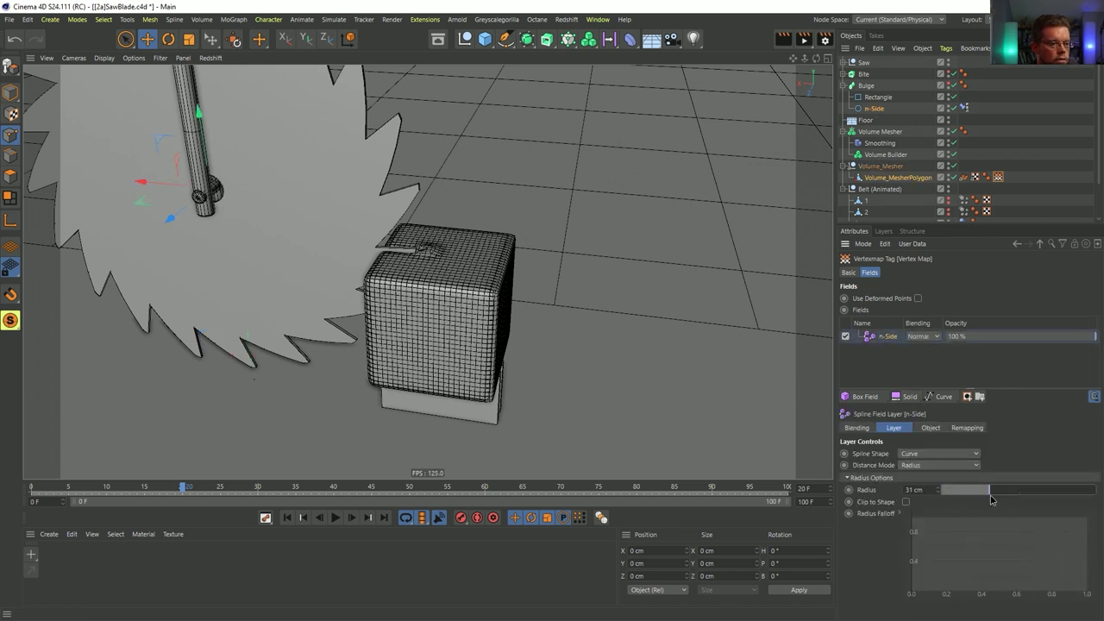
left_click_drag(1003, 499, 1006, 499)
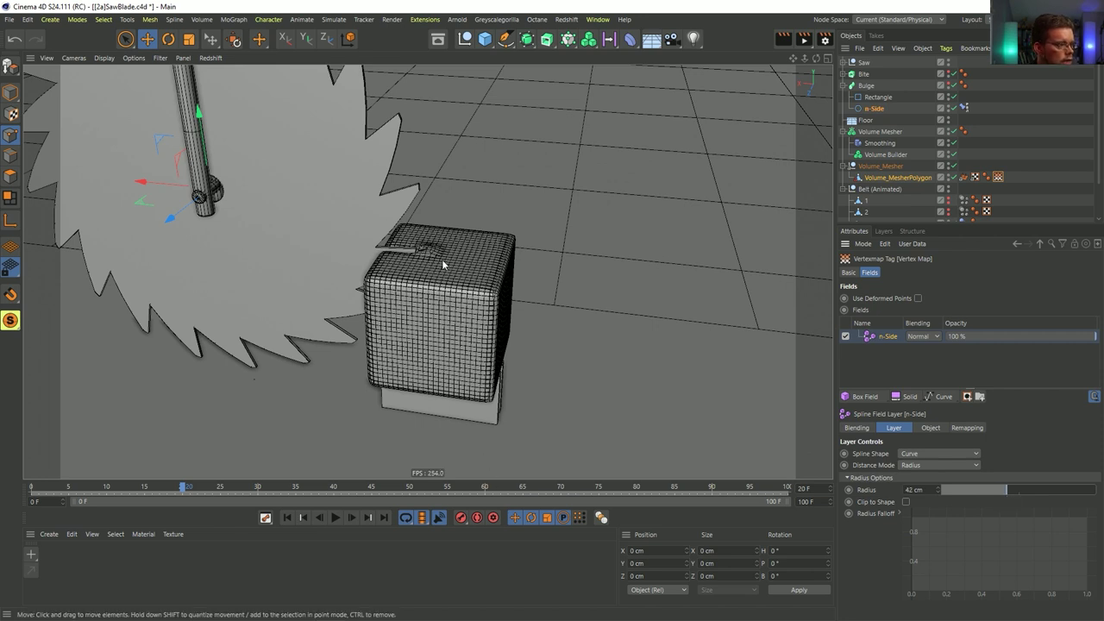
- Apply a new standard material to Volume_MesherPolygon and disable the original Volume Mesher with its Smoothing and Volume Builder children
left_click(49, 535)
mouse_move(82, 396)
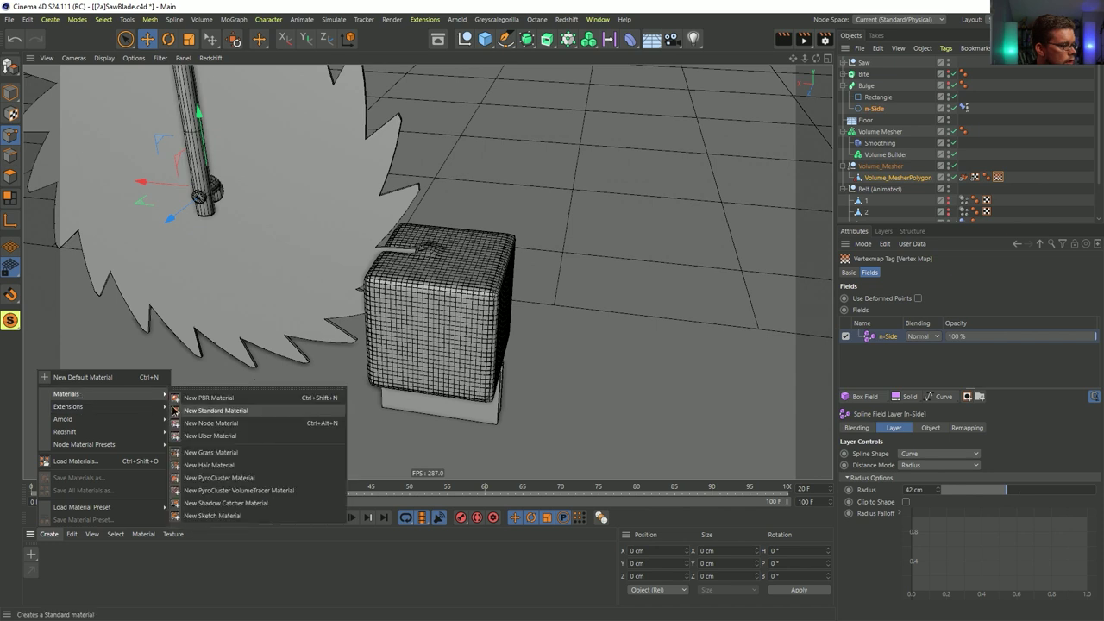
left_click(215, 411)
left_click_drag(454, 373, 898, 177)
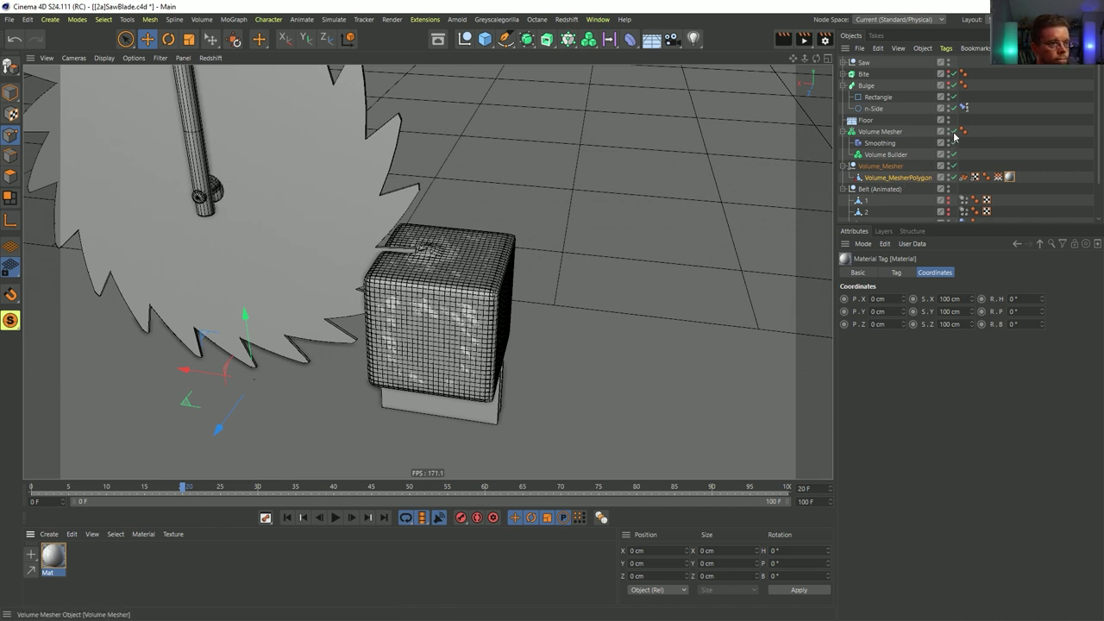
left_click_drag(954, 132, 954, 155)
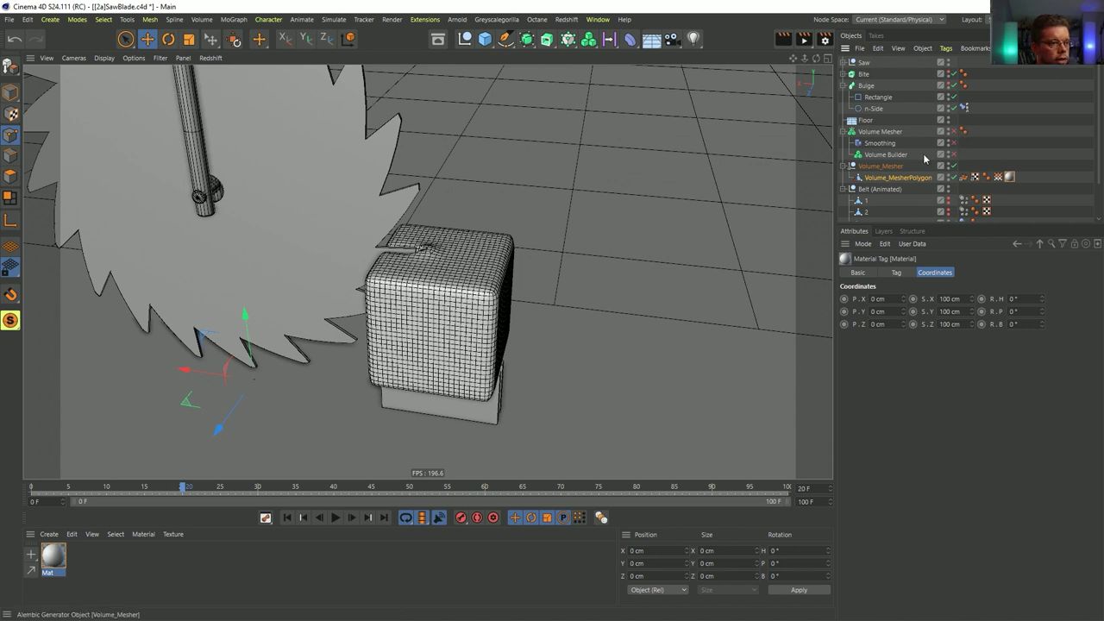
left_click(886, 132)
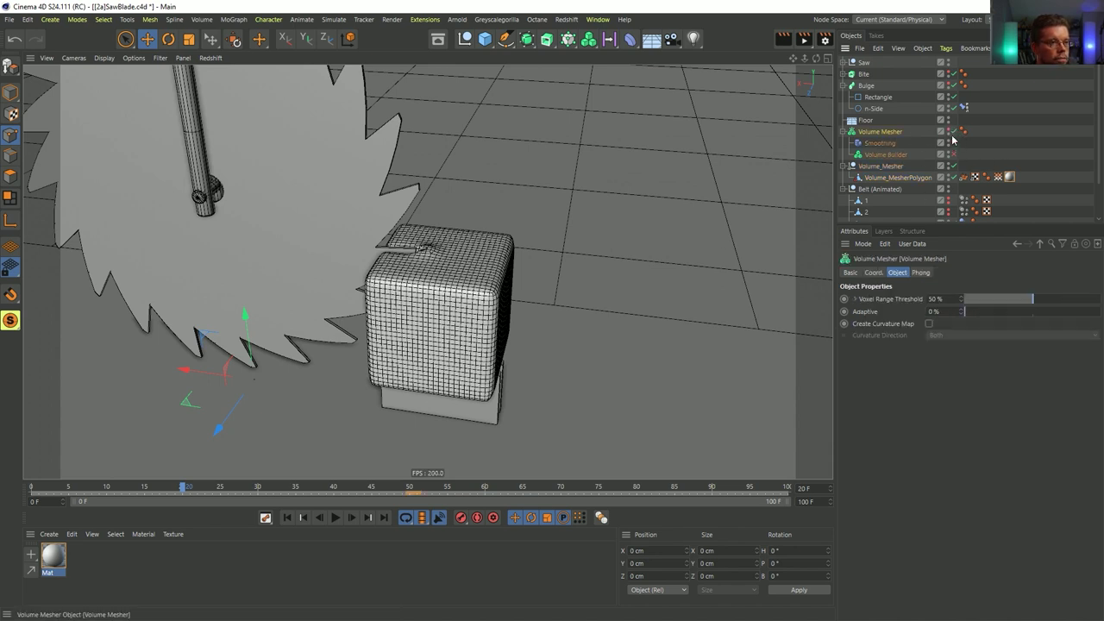
- Load a Vertex Map shader into the material's color texture and link it to Volume_MesherPolygon's vertex map
double_click(52, 557)
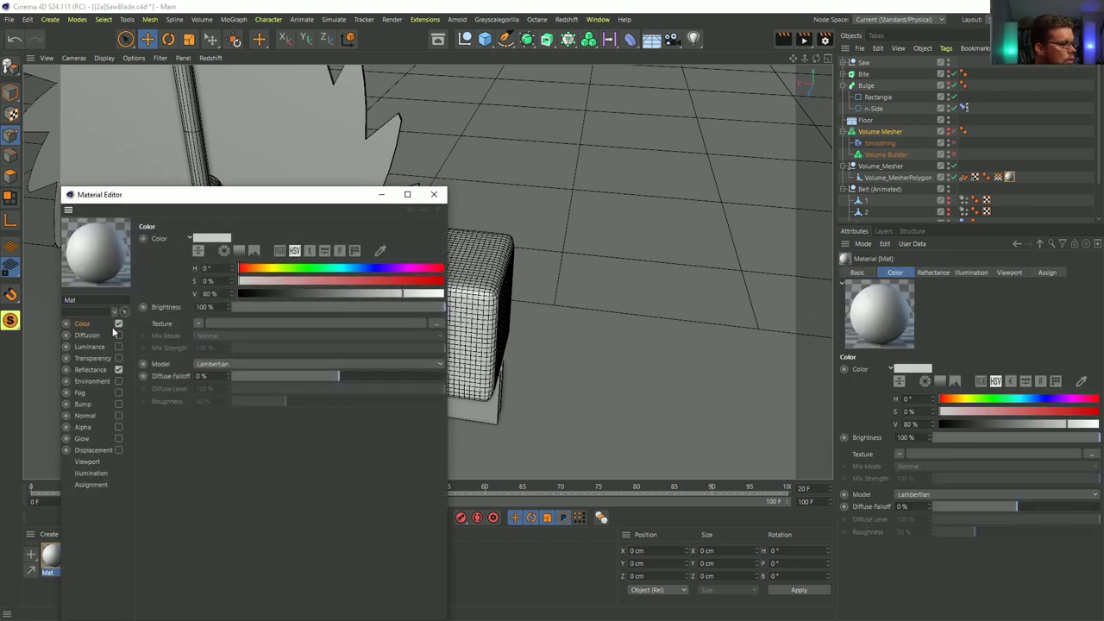
left_click(198, 322)
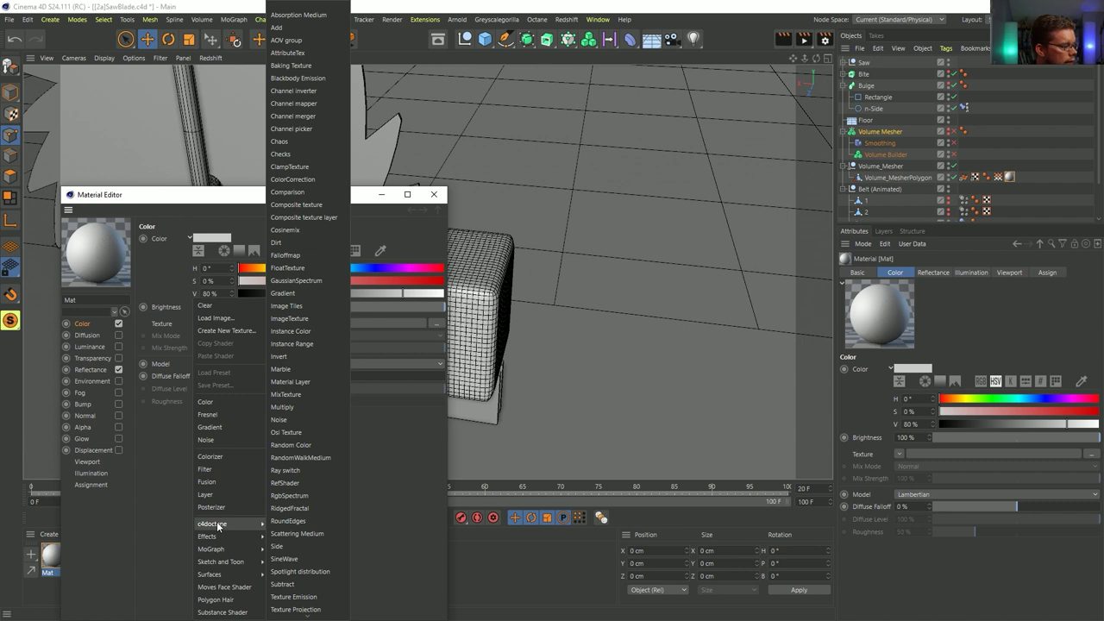
mouse_move(237, 576)
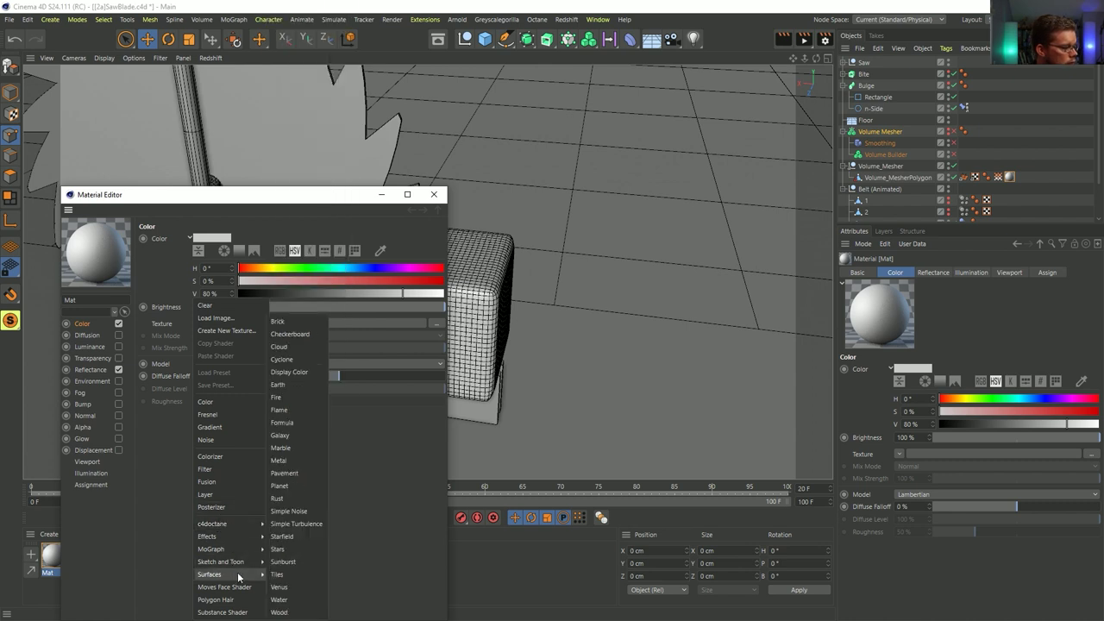
mouse_move(228, 535)
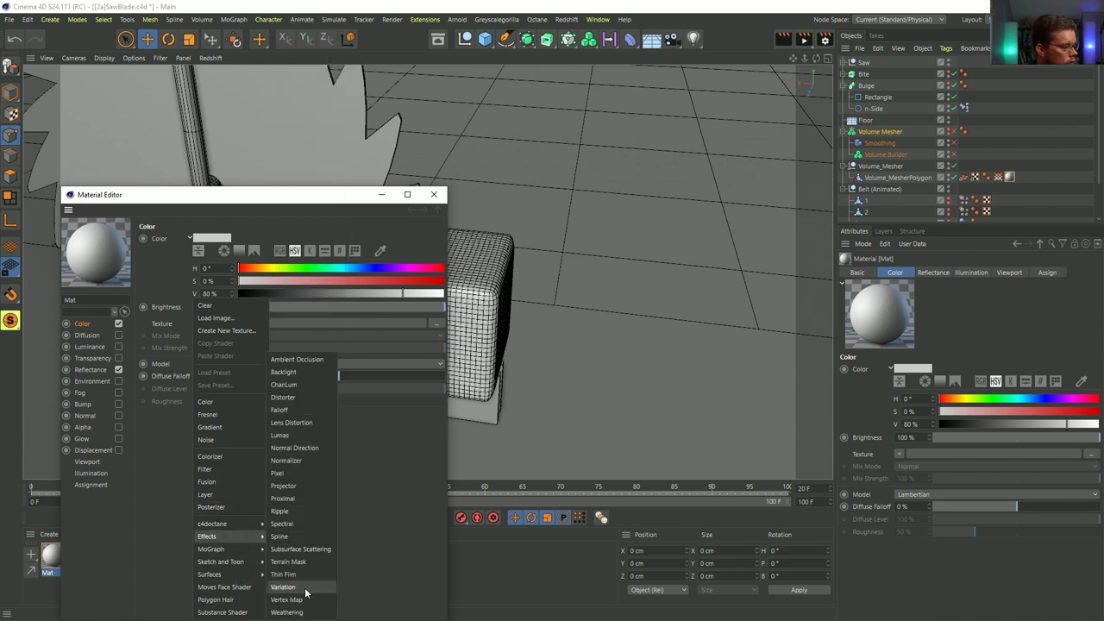
left_click(316, 602)
left_click(203, 344)
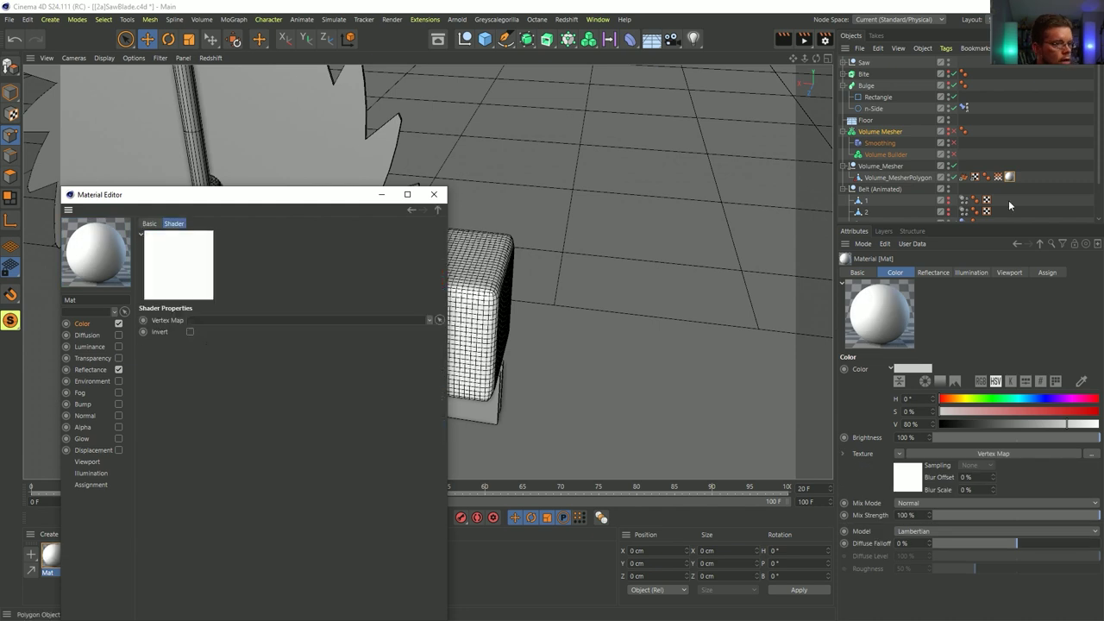
left_click_drag(1000, 178, 297, 319)
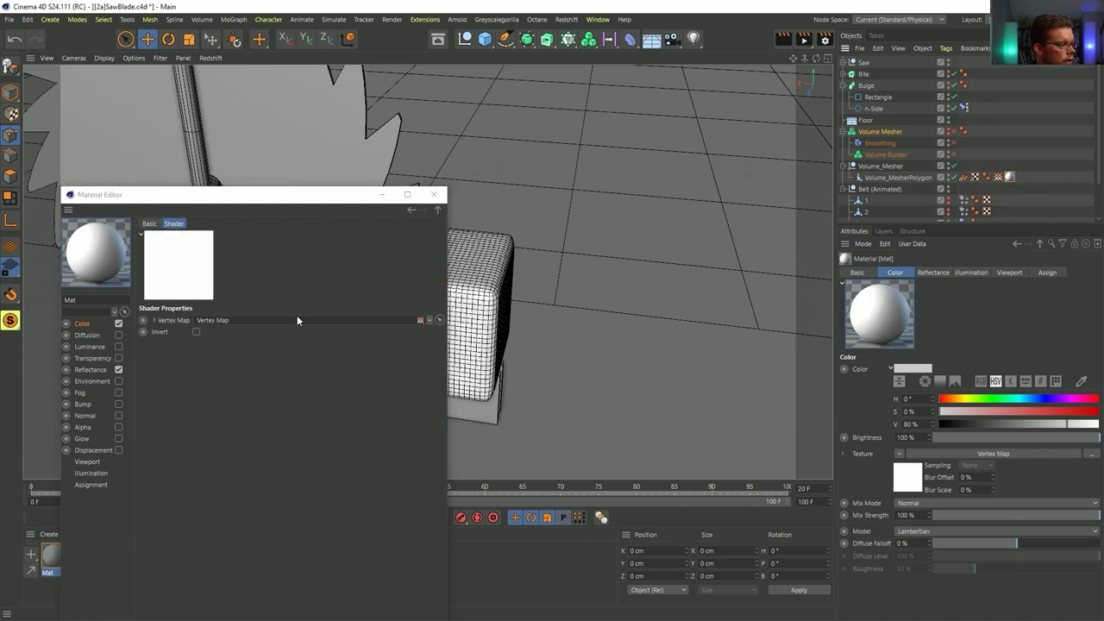
left_click(433, 196)
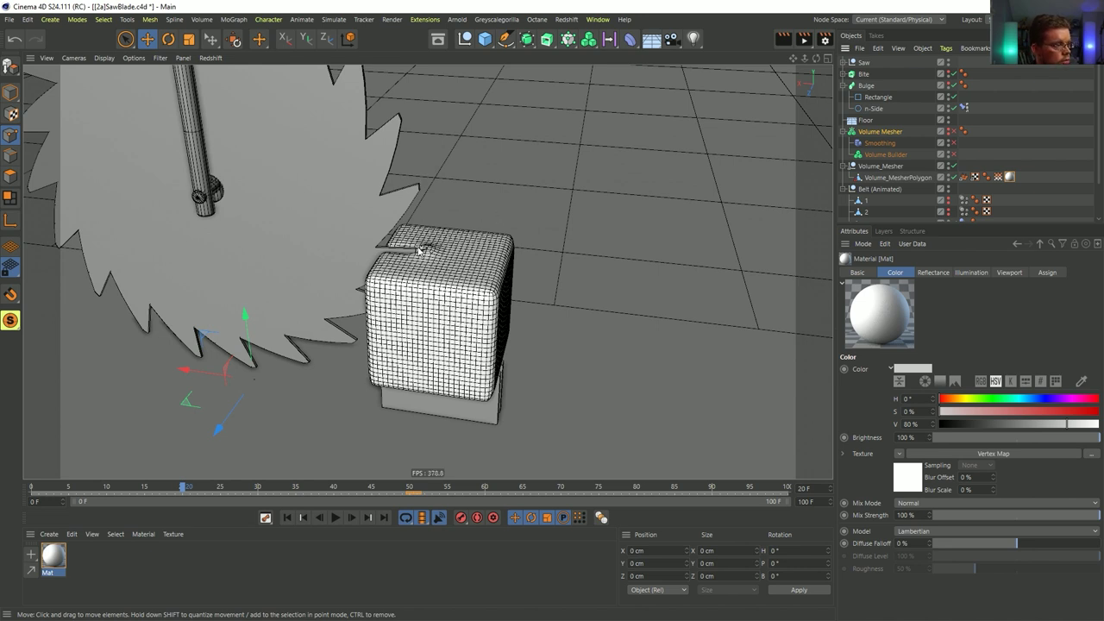
- Render the current view and hide the Bulge and Bite objects from rendering
key("ctrl+r")
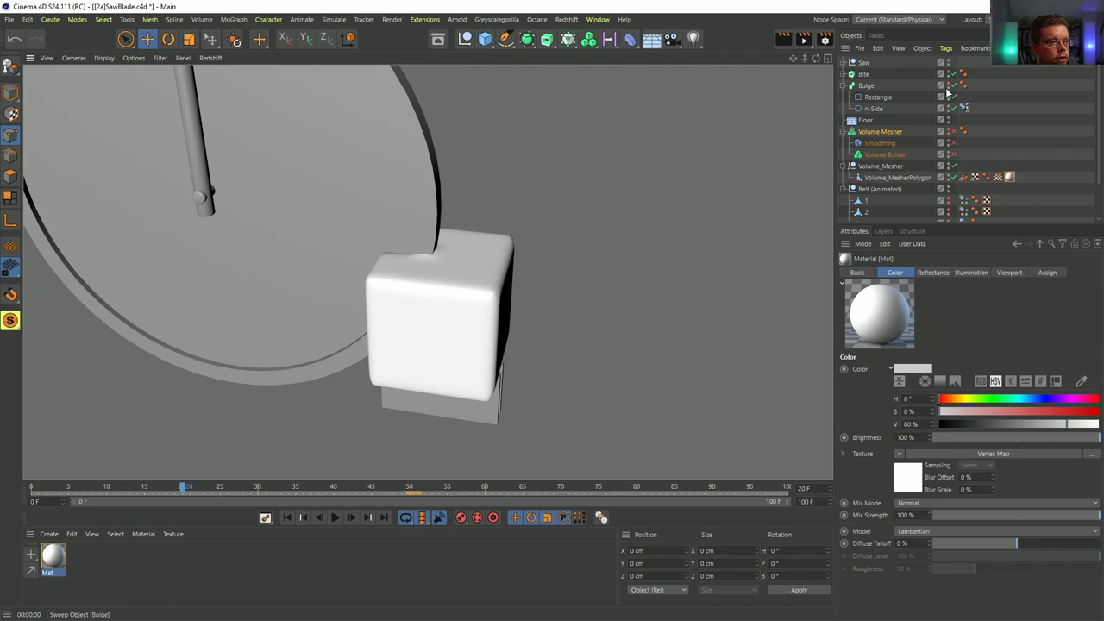
left_click_drag(948, 84, 948, 71)
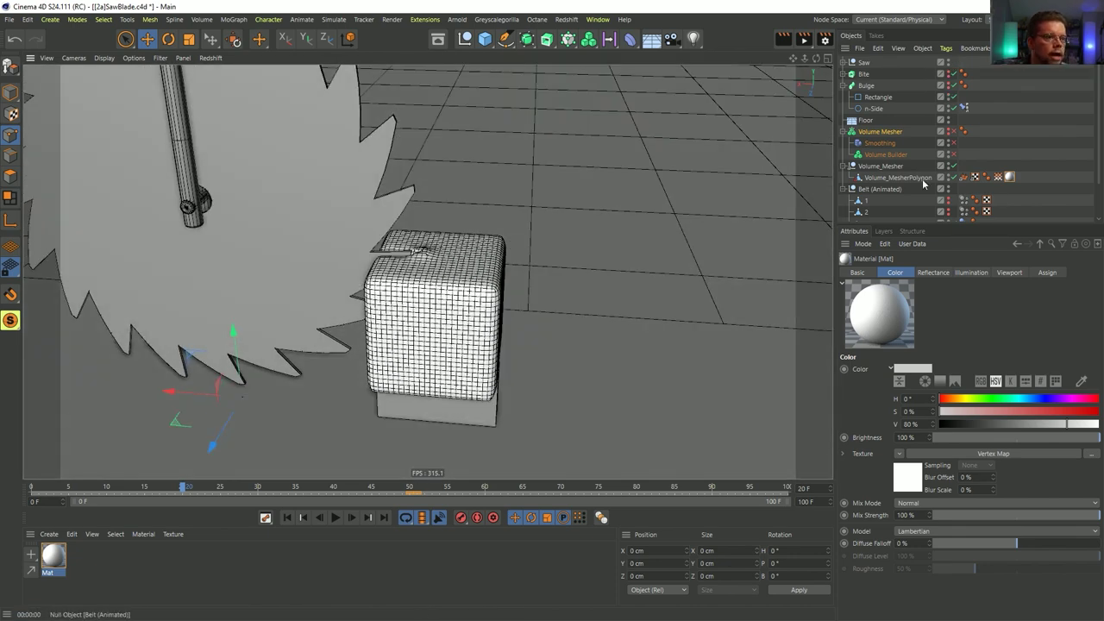
- Make Volume_MesherPolygon editable and scrub the timeline to frame 40 to test its animation
left_click(902, 178)
key("c")
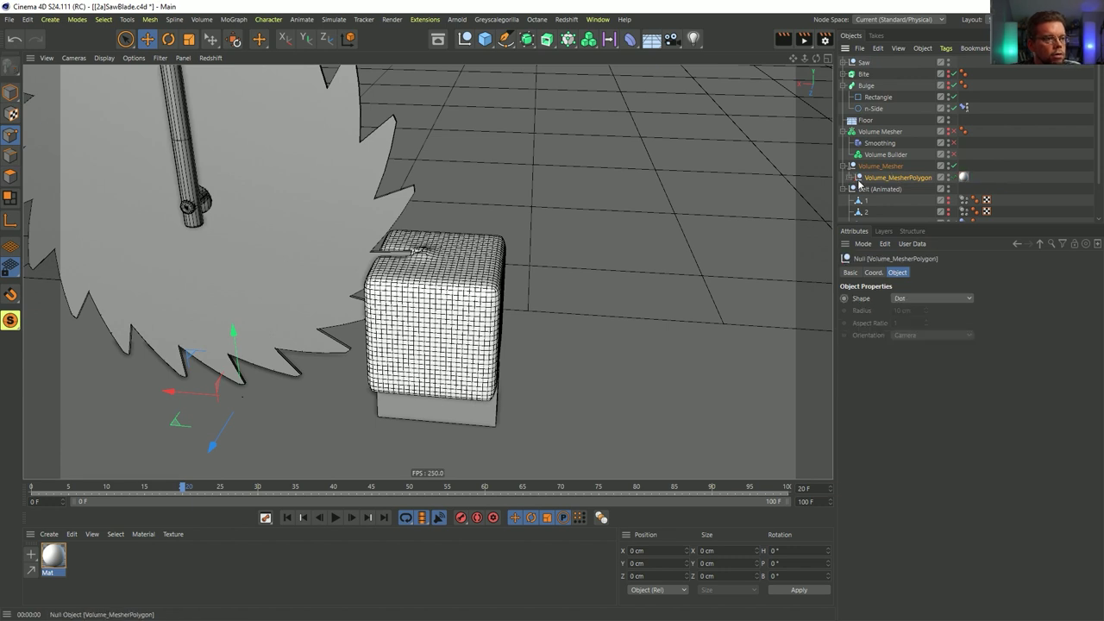
left_click(851, 178)
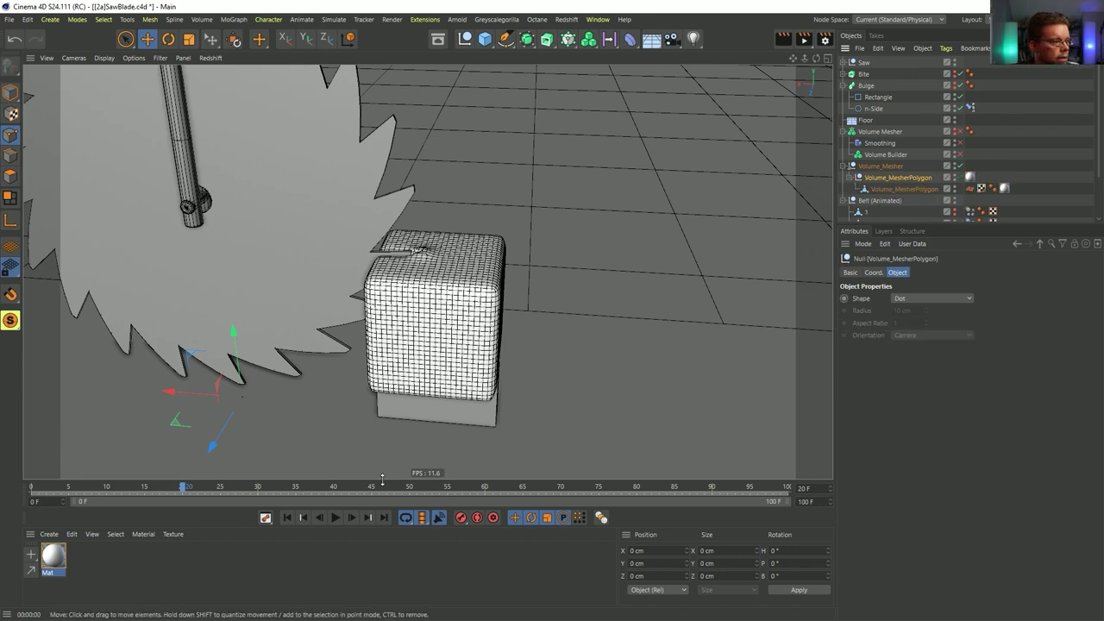
left_click_drag(169, 491, 335, 489)
- Undo the editable conversion, vertex map setup and Alembic bake, back to the live Volume Mesher alone
key("ctrl+z")
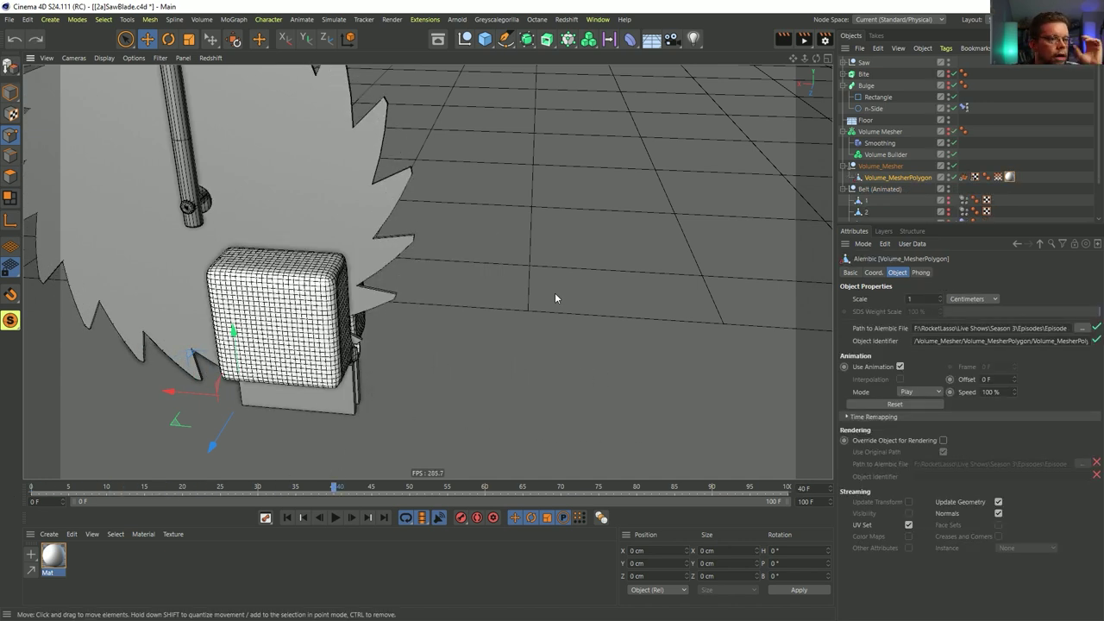
key("ctrl+z")
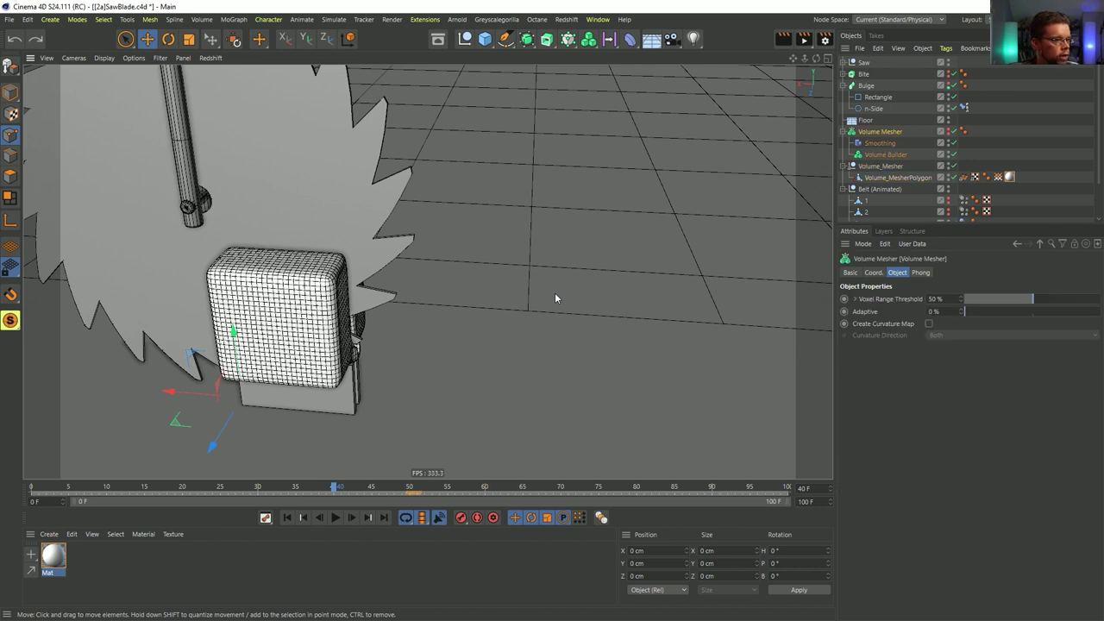
key("ctrl+z")
key("ctrl+z")
key("ctrl+z")
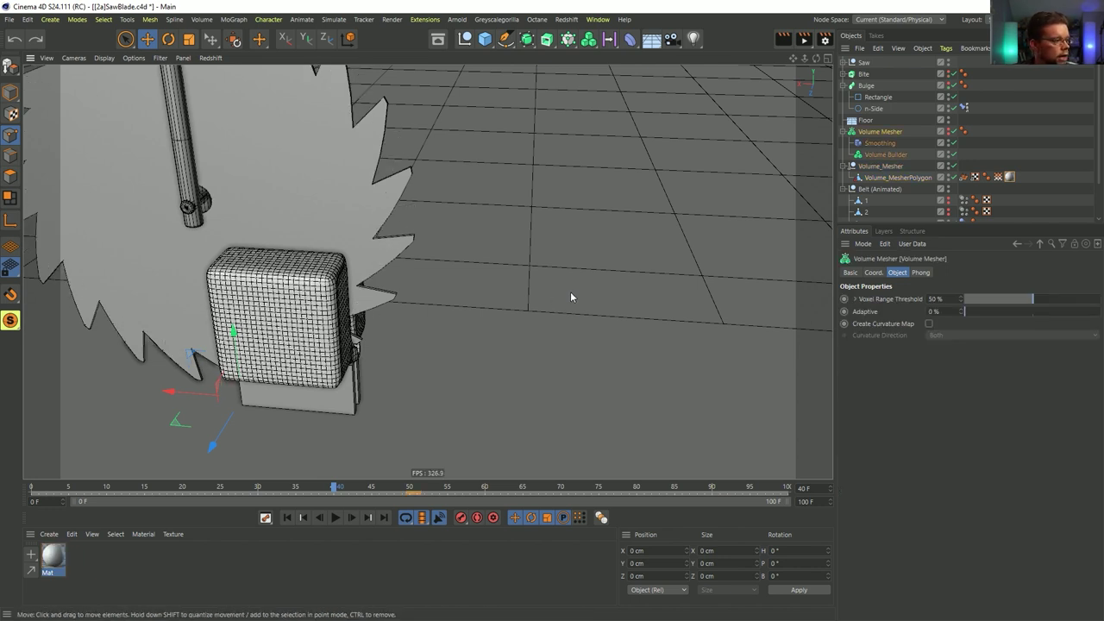
left_click(884, 167)
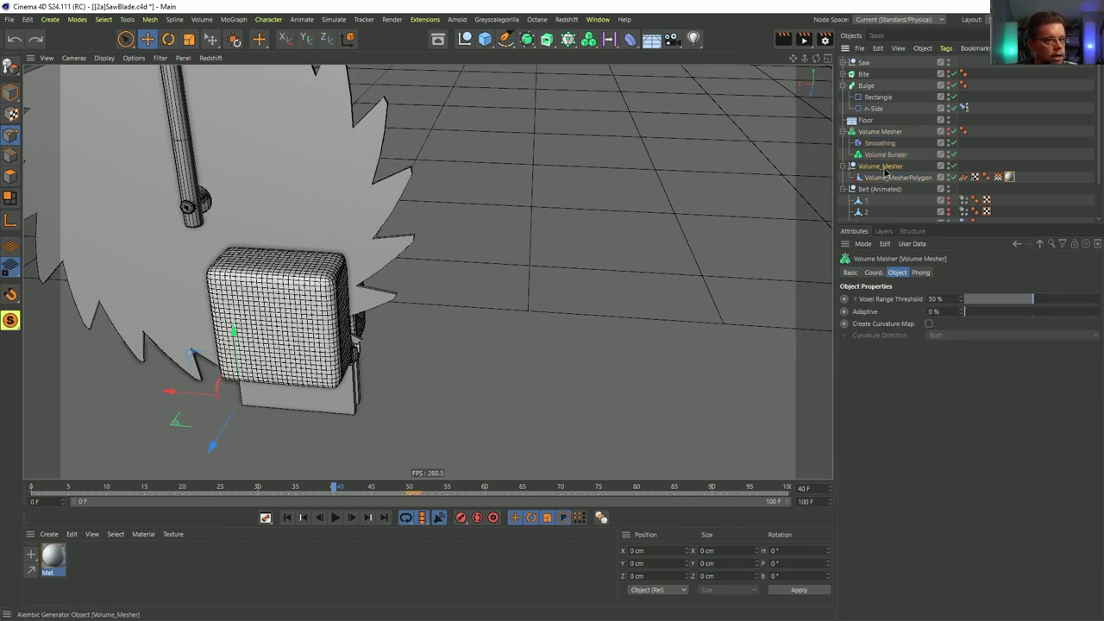
key("ctrl+z")
left_click(927, 132)
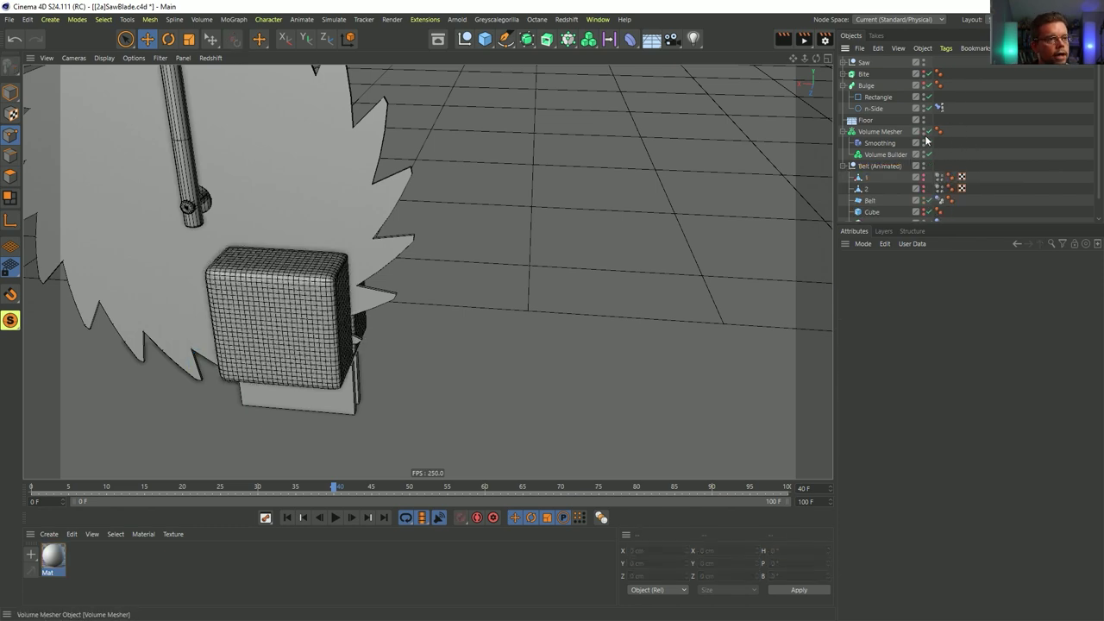
- Scrub to frame 21 and check the Volume Builder and Smoothing settings around the saw cut
left_click_drag(276, 493, 190, 498)
left_click(882, 155)
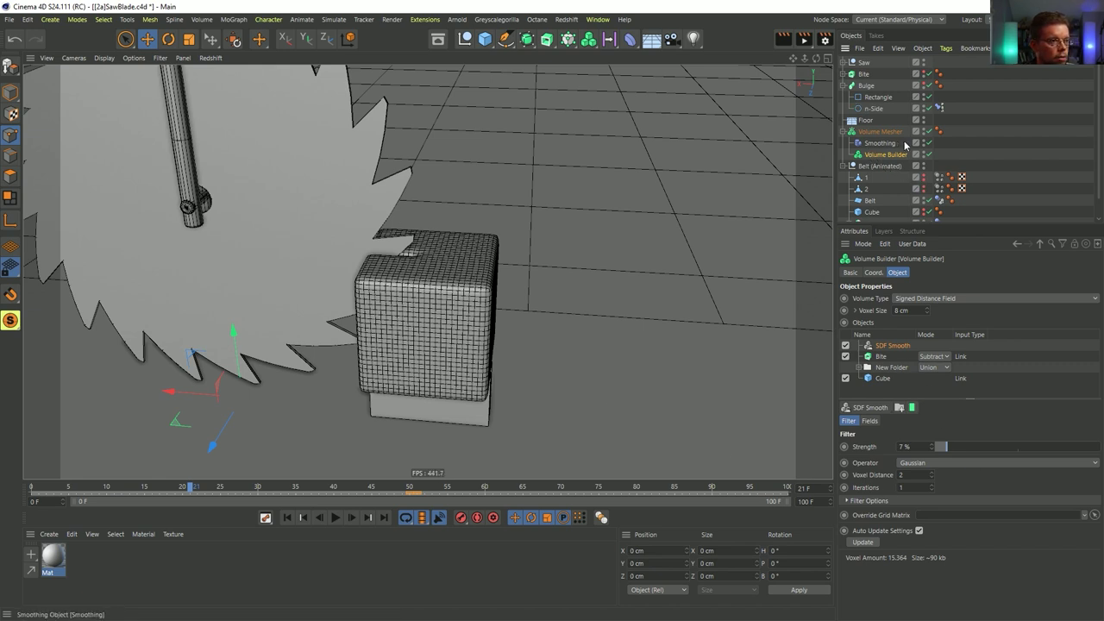
left_click(877, 145)
left_click_drag(419, 249, 451, 238, "alt")
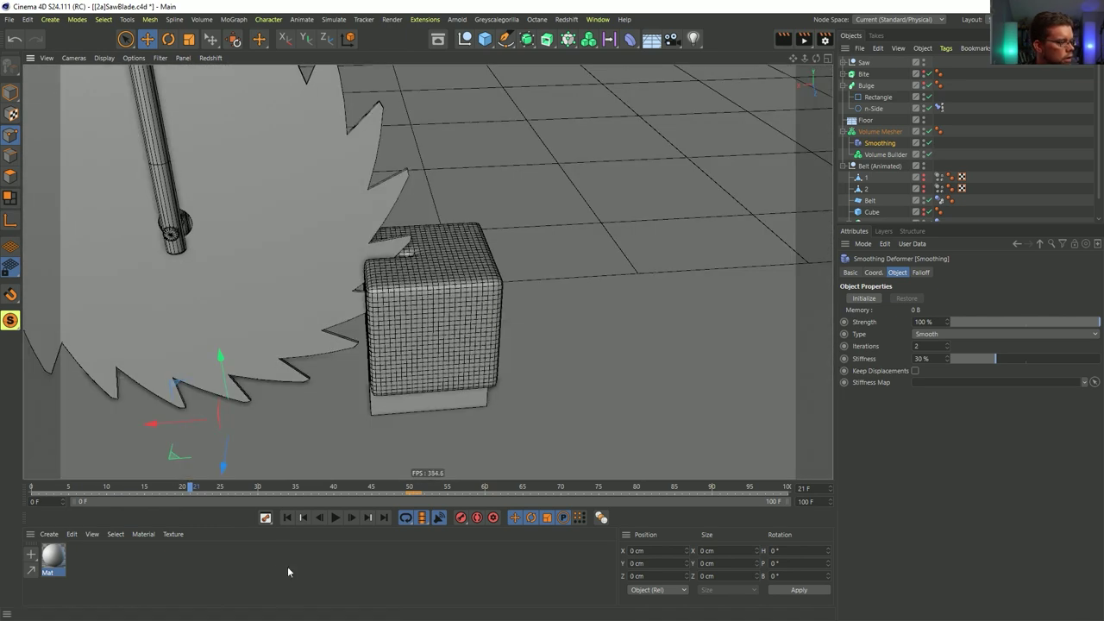
- Return to the first frame and revert the project to its saved version, discarding all changes
left_click(289, 519)
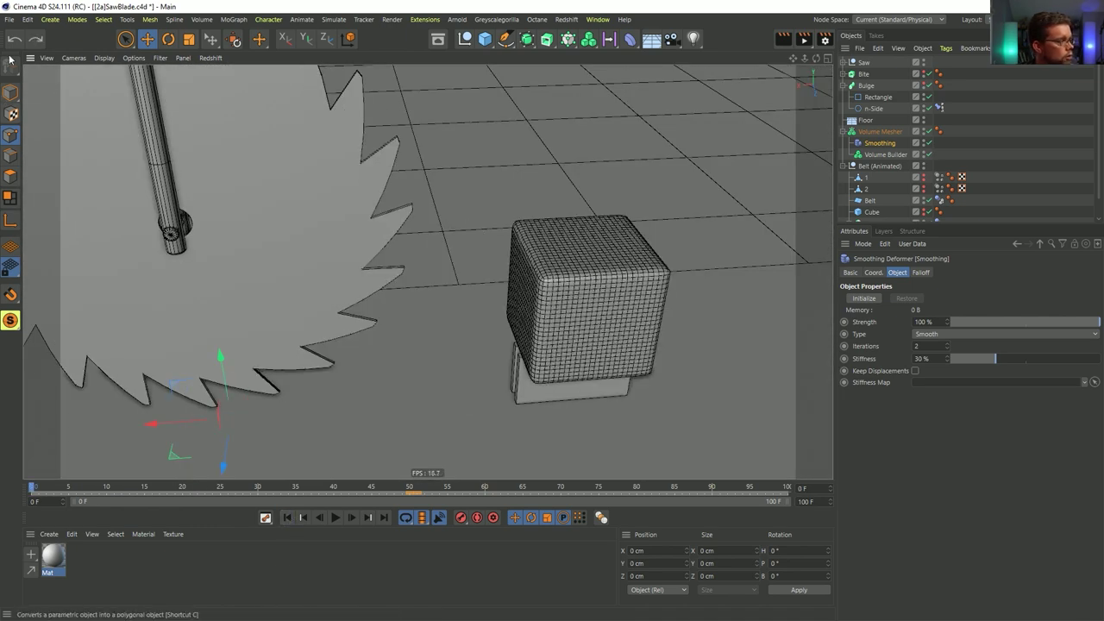
left_click(9, 19)
left_click(54, 90)
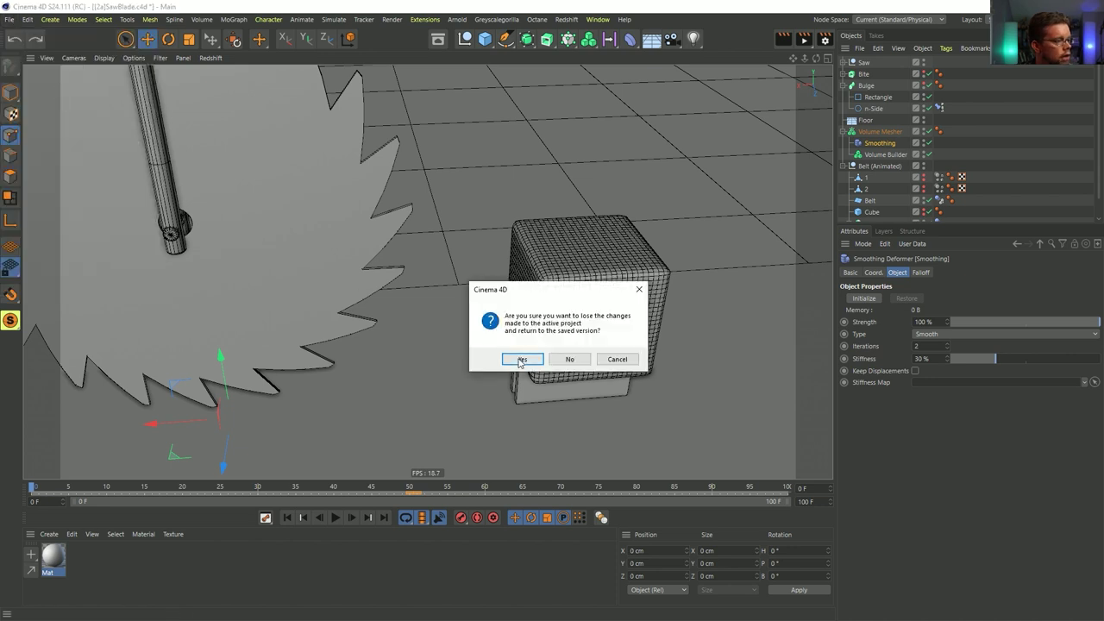
left_click(520, 359)
- Play the reverted scene to frame 40 and collapse the Extrude and Sweep hierarchies to review the objects
left_click_drag(494, 331, 548, 350, "alt")
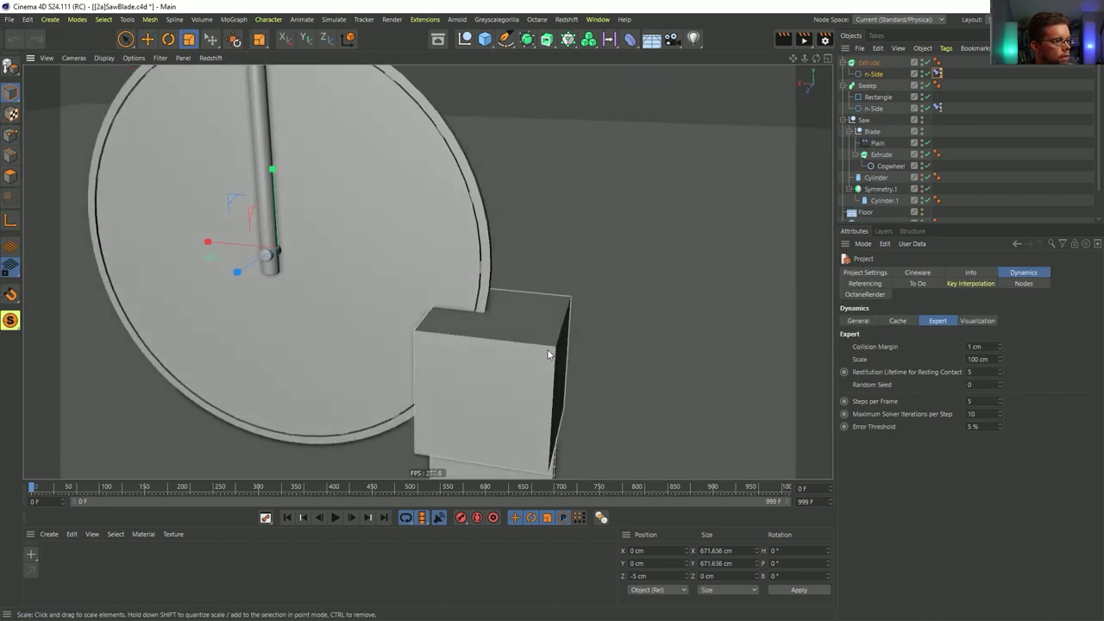
left_click(335, 518)
left_click(335, 518)
left_click(845, 63)
left_click(845, 74)
left_click(844, 86)
left_click(850, 87)
left_click(844, 85)
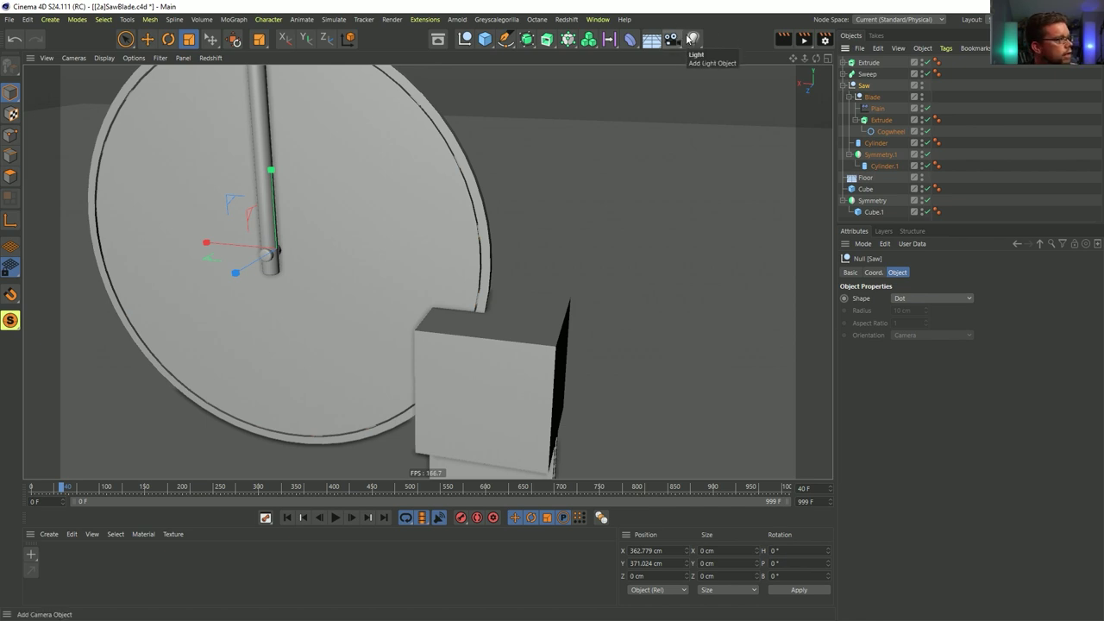
- Check the SceneFiles folder for saved scenes without opening one, and expand the Sweep object to inspect its splines
key("ctrl+o")
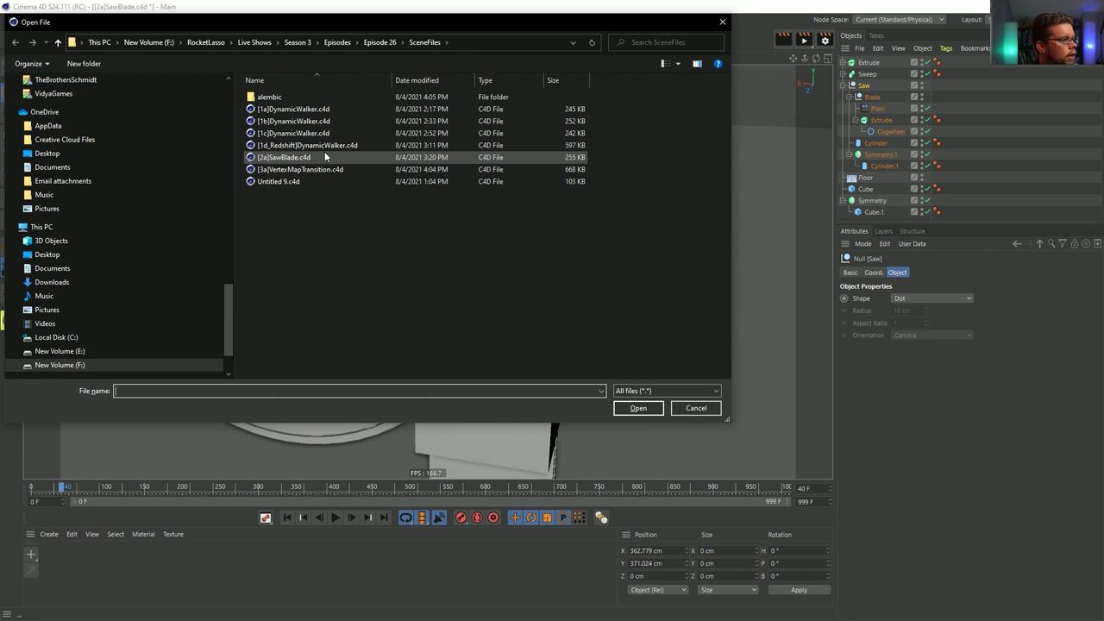
key("Escape")
mouse_move(455, 276)
left_mouse_down("alt")
mouse_move(504, 278)
mouse_move(438, 283)
left_mouse_up("alt")
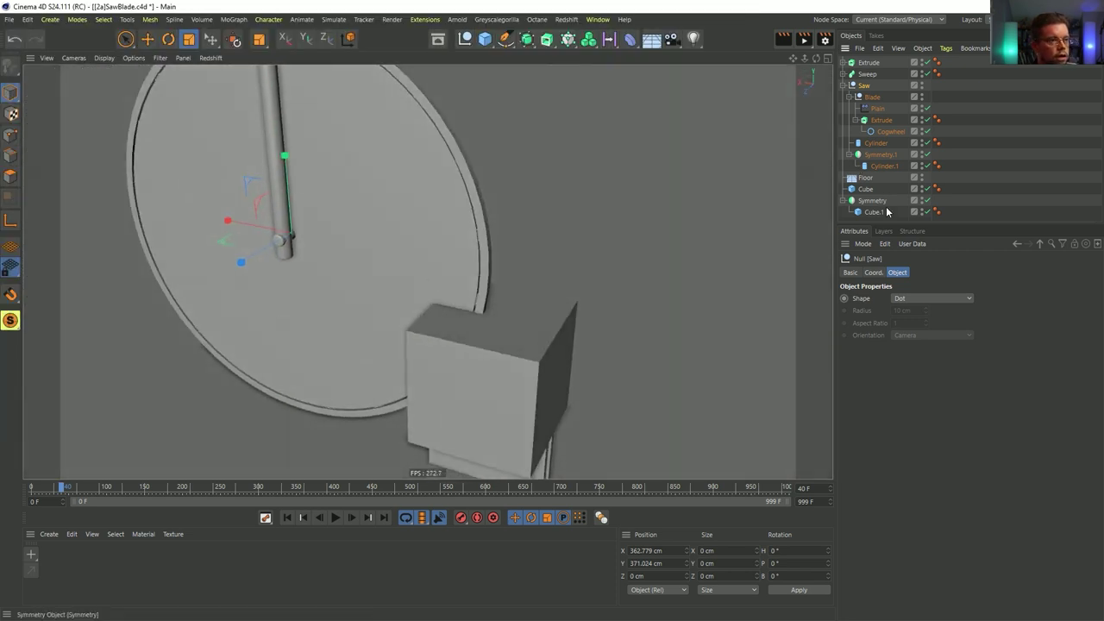
left_click(843, 74)
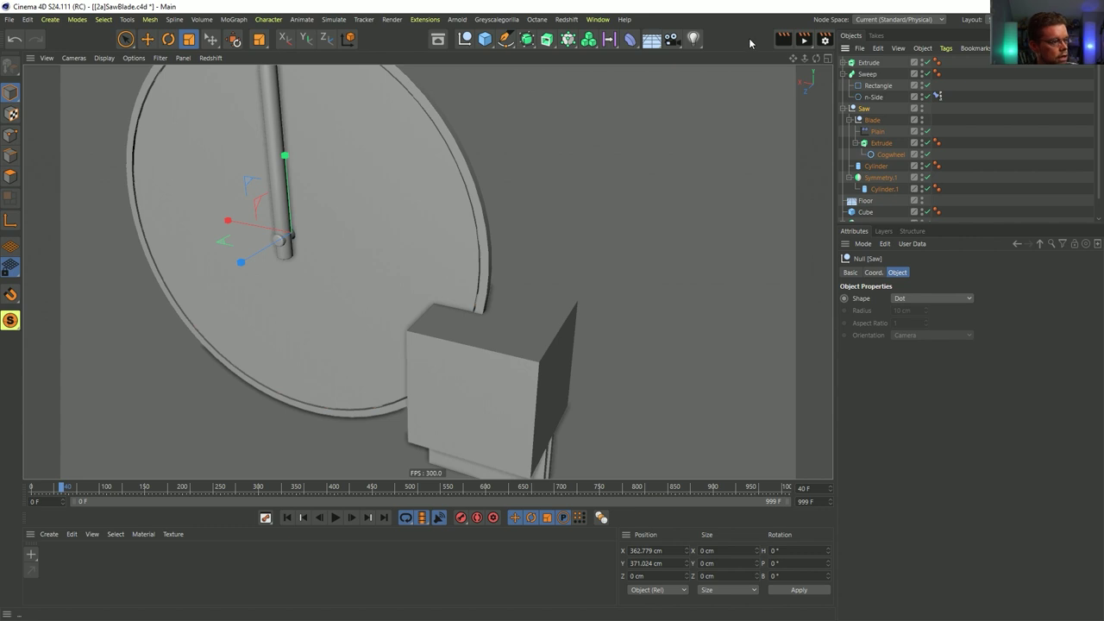
- Enlarge the object list to show the whole hierarchy, select the Cube and display the scene shaded with lines
mouse_move(503, 335)
left_mouse_down("alt")
mouse_move(588, 335)
mouse_move(494, 347)
mouse_move(563, 343)
mouse_move(591, 318)
mouse_move(505, 340)
left_mouse_up("alt")
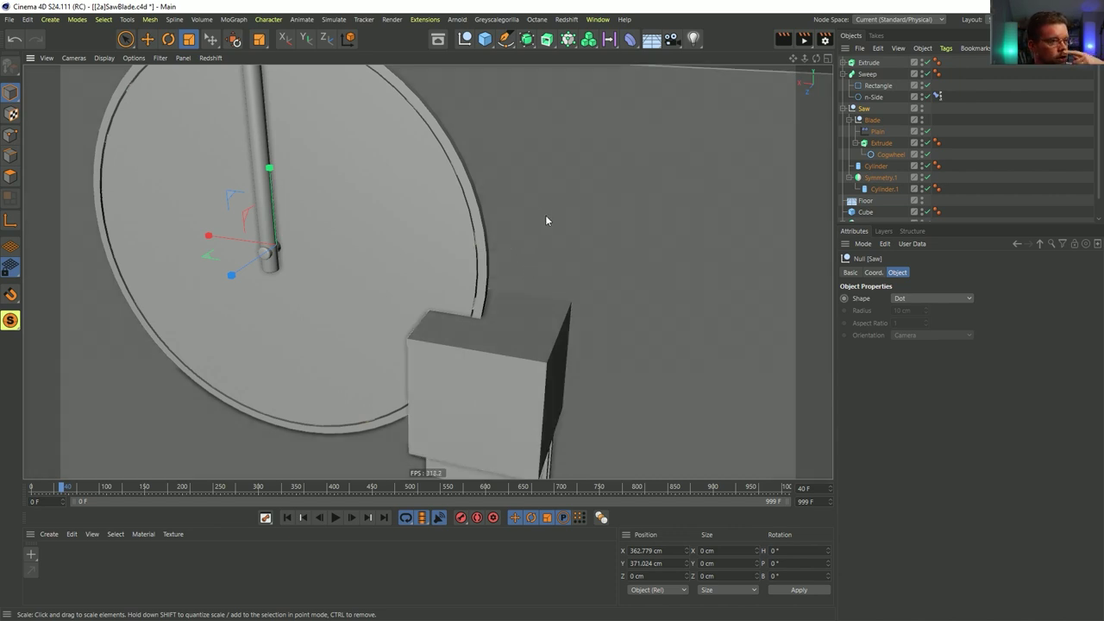
scroll(881, 194, "down", 2)
left_click_drag(891, 224, 873, 344)
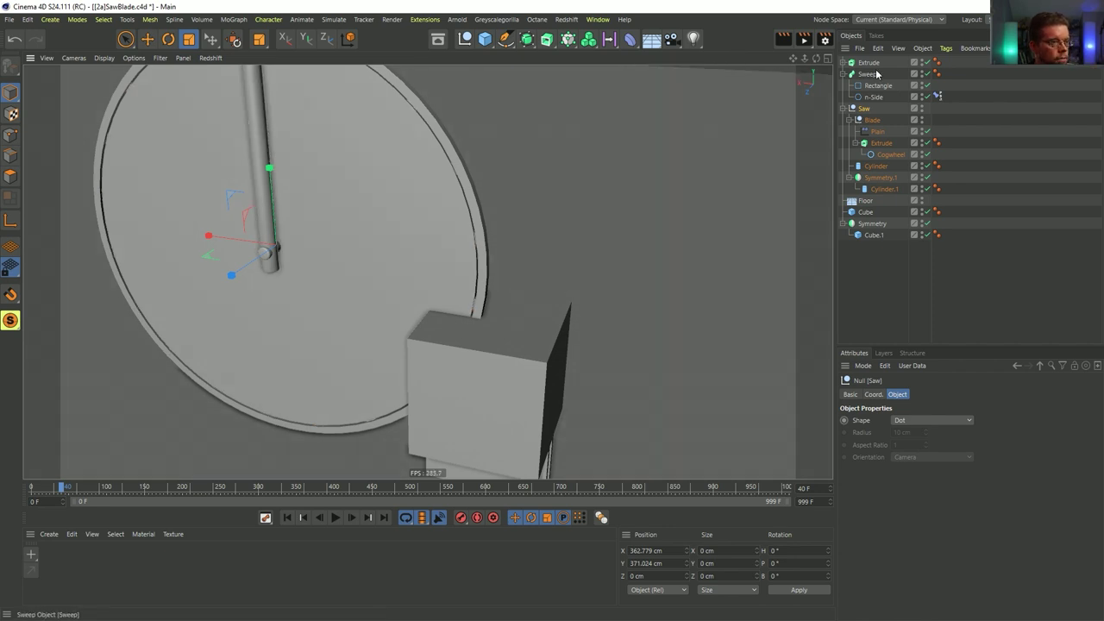
left_click(866, 215)
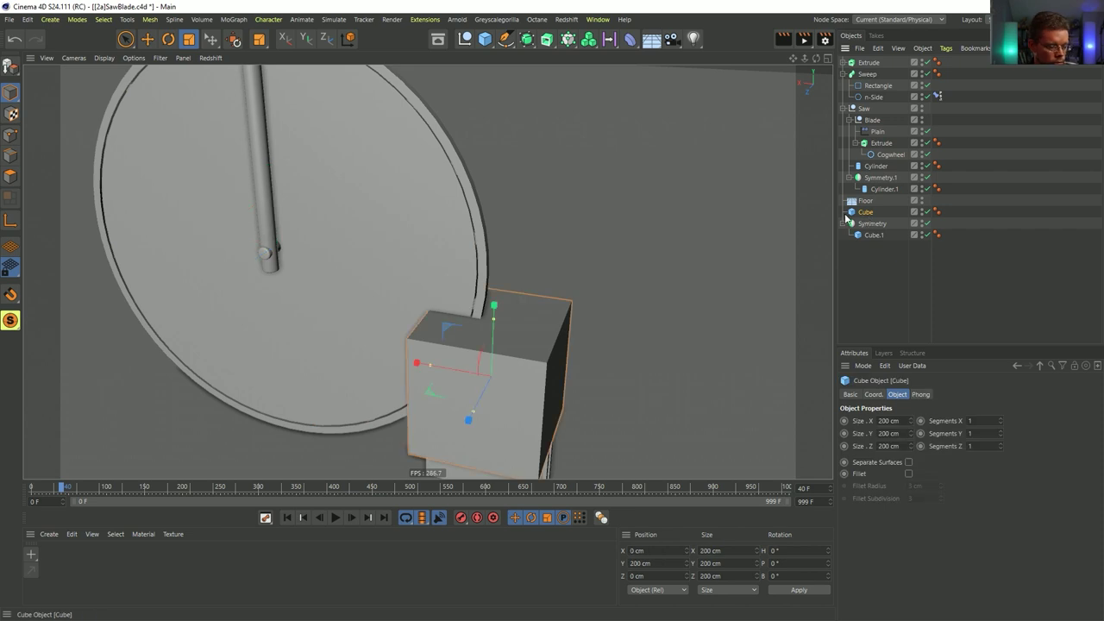
key("n")
key("b")
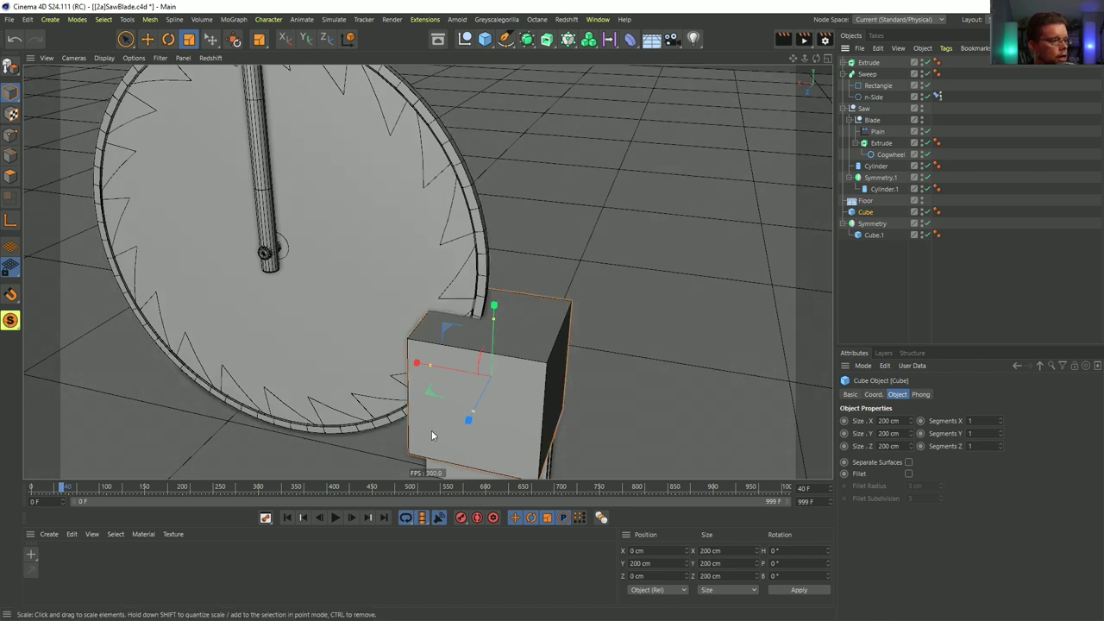
- Create a new material on the Cube and enable only its Luminance channel, disabling Color and Reflectance
double_click(128, 582)
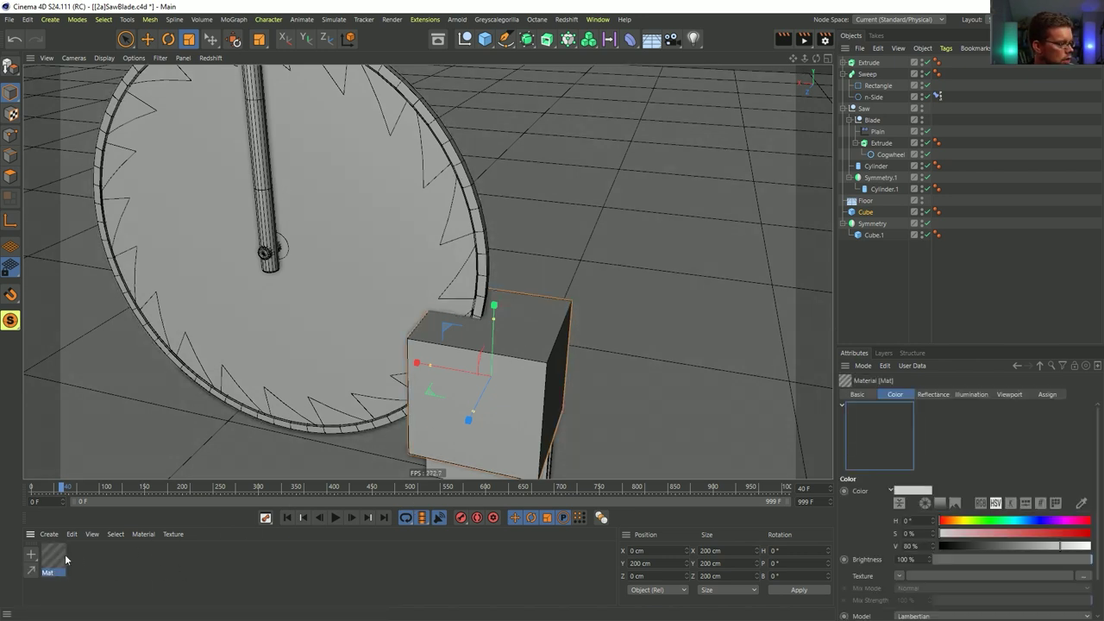
left_click_drag(873, 215, 869, 213)
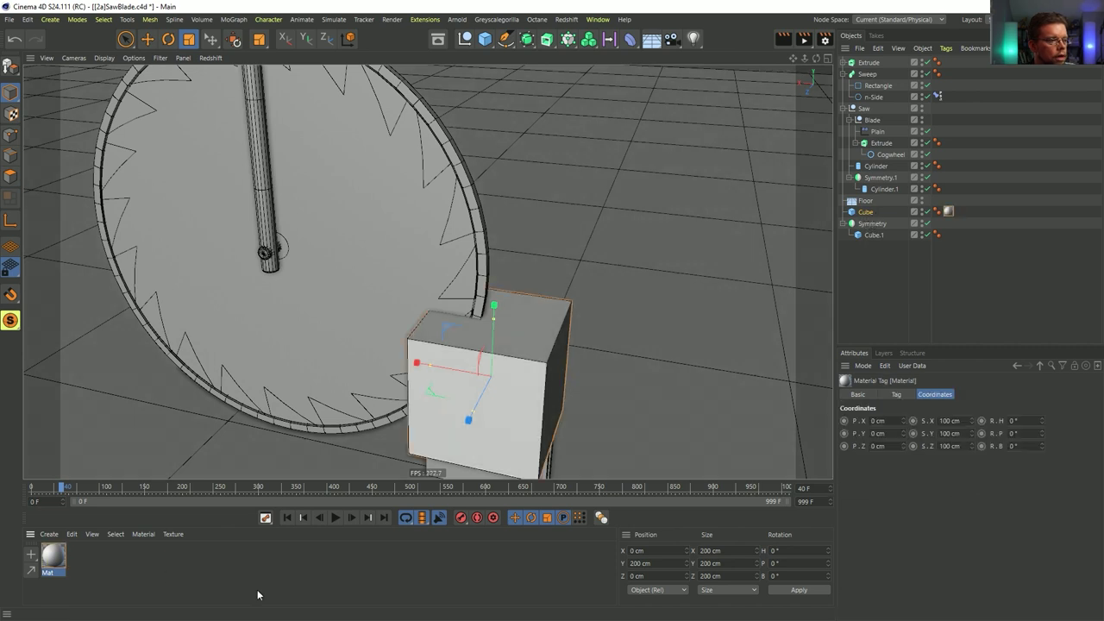
double_click(52, 556)
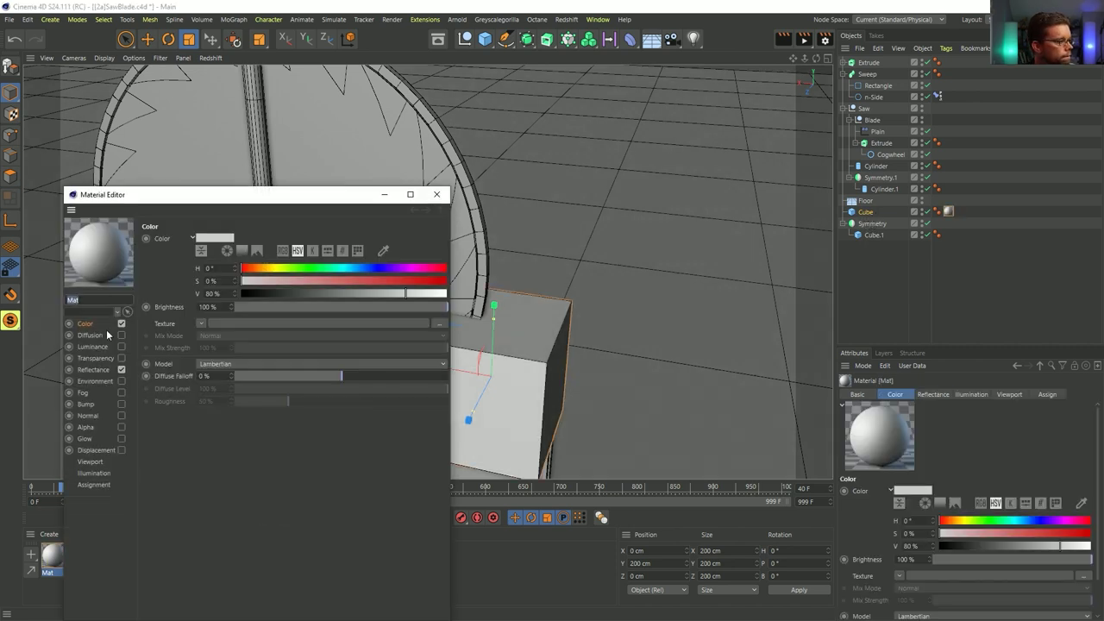
left_click(120, 346)
left_click(121, 324)
left_click(121, 369)
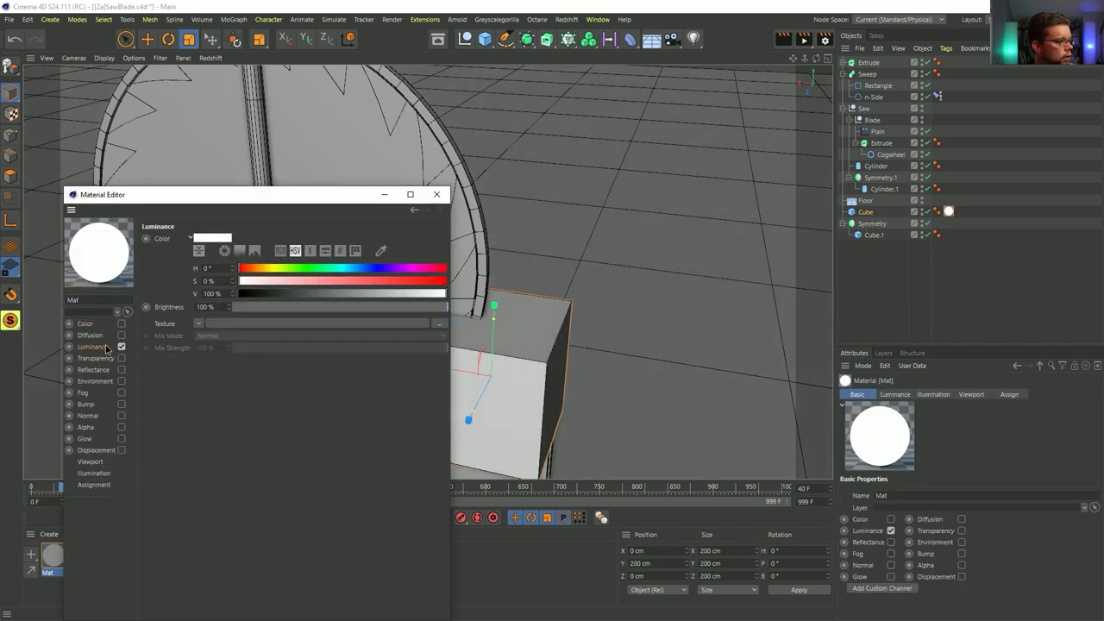
- Load a Proximal shader into the Luminance texture, link the n-Side spline as its object and enable Use Vertices
left_click(197, 323)
mouse_move(224, 526)
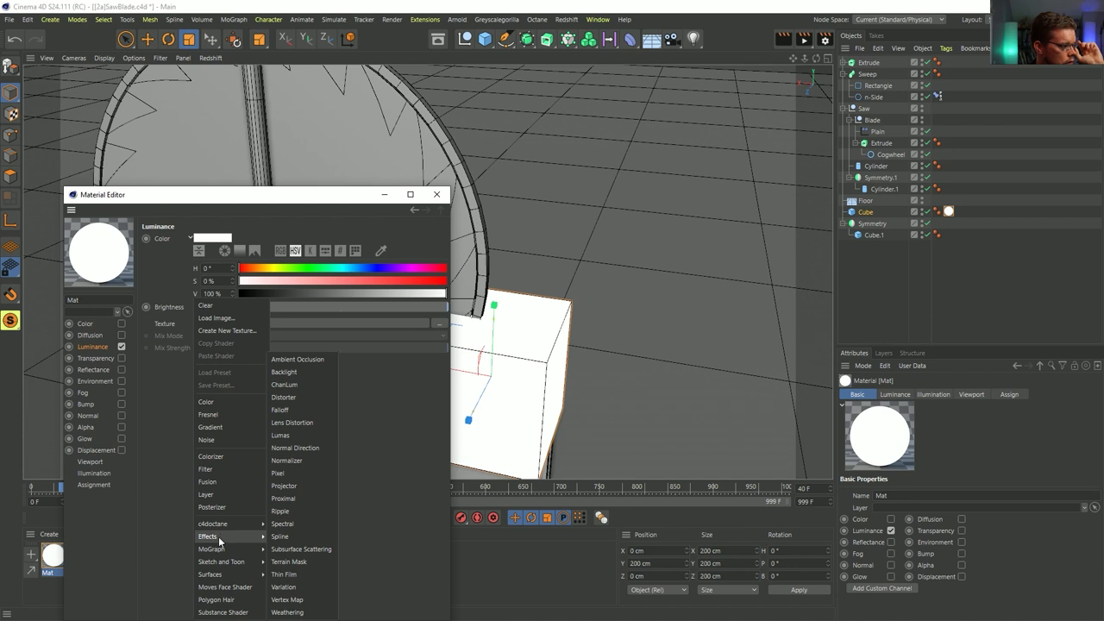
mouse_move(218, 562)
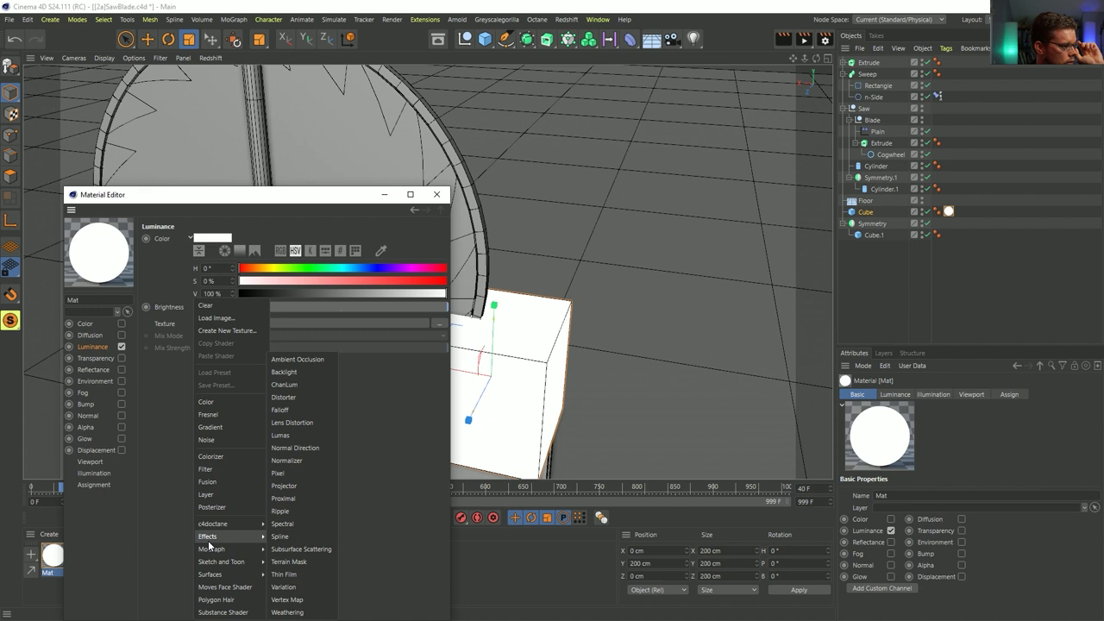
left_click(292, 498)
left_click(207, 345)
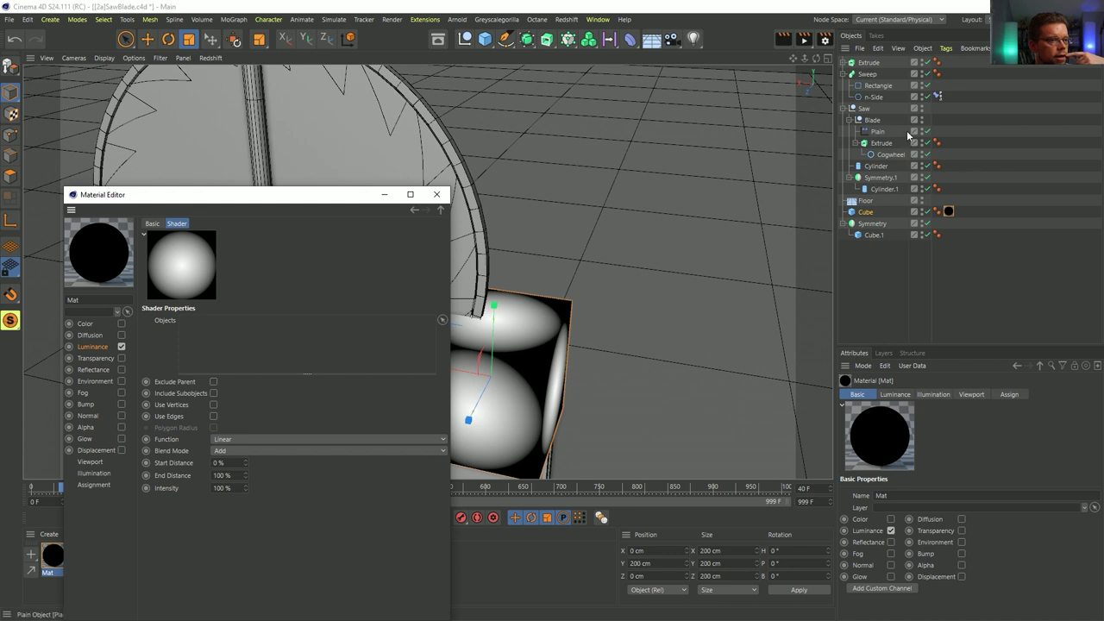
left_click_drag(880, 100, 215, 326)
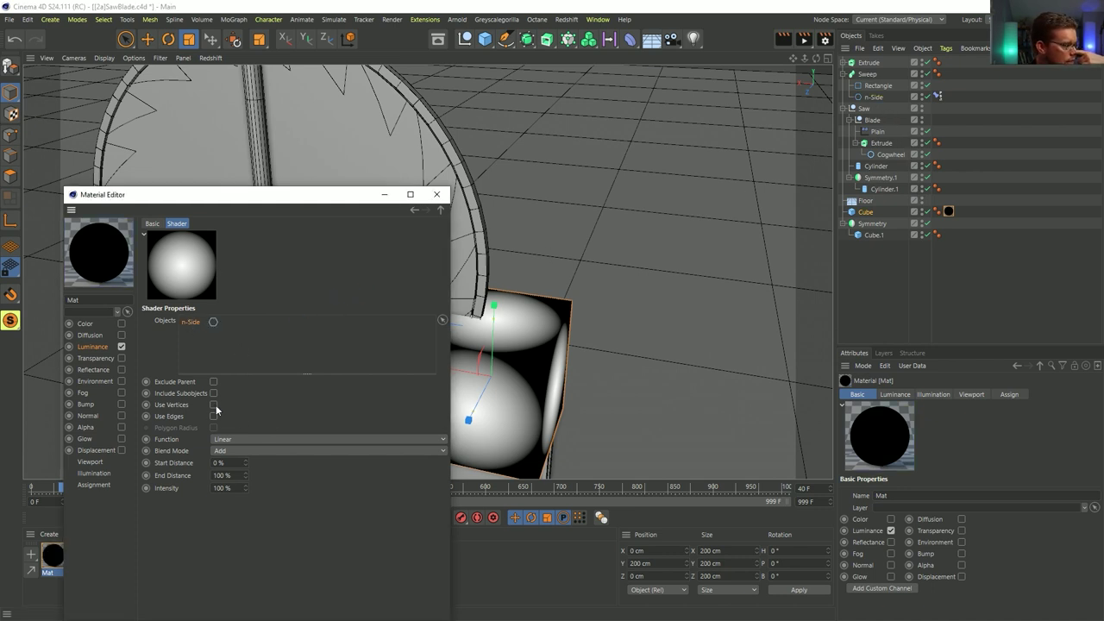
left_click(213, 405)
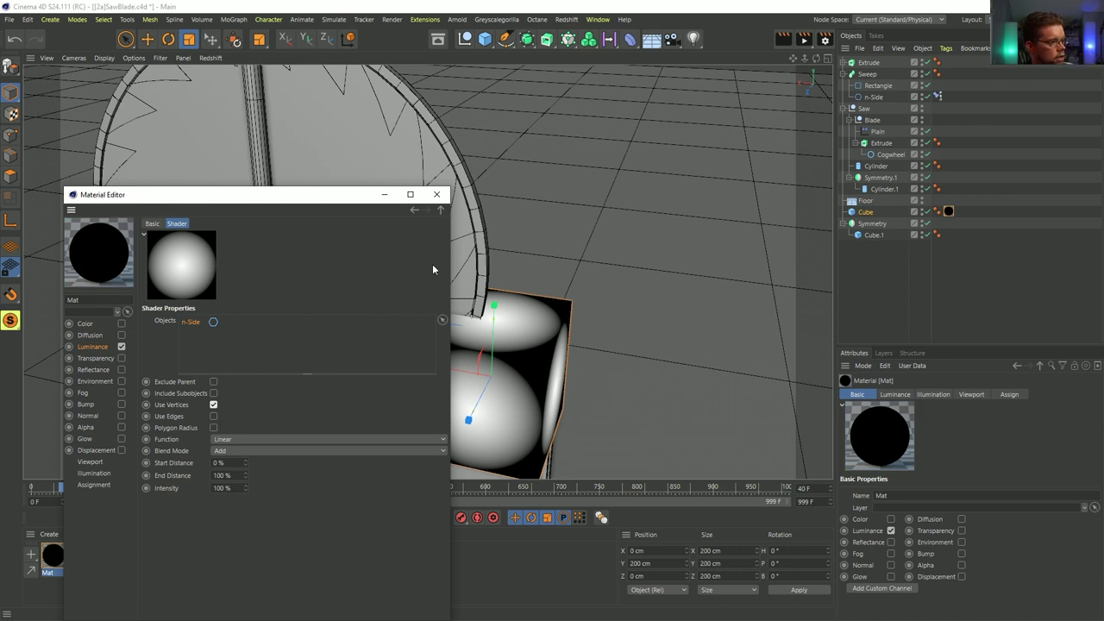
- Render the view from two angles to examine the Proximal falloff on the Cube around the blade
key("ctrl+r")
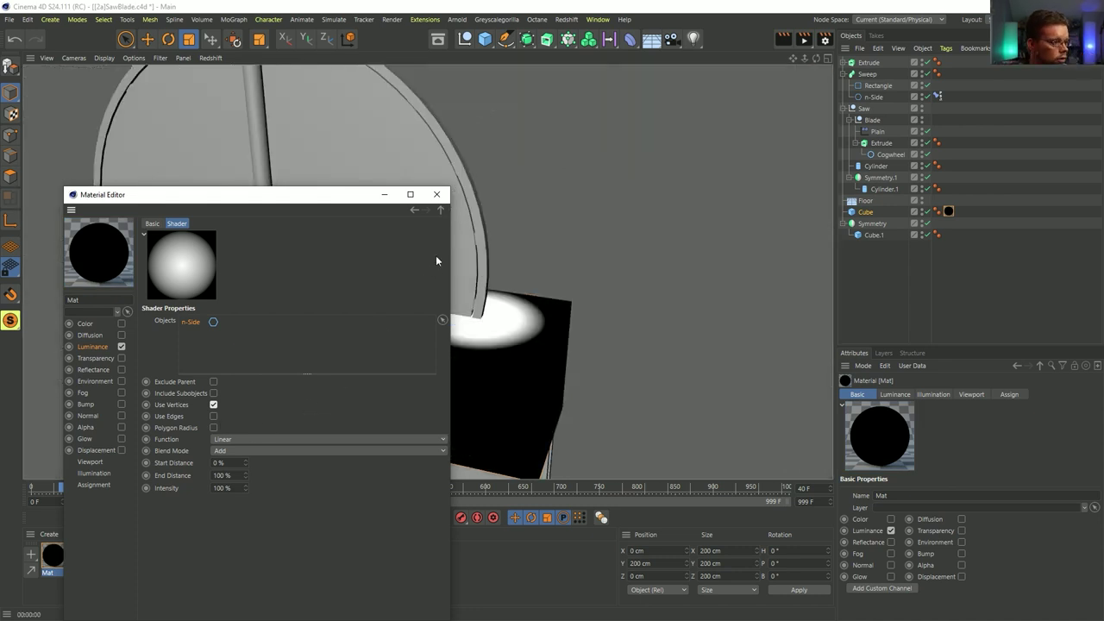
left_click_drag(334, 200, 915, 133)
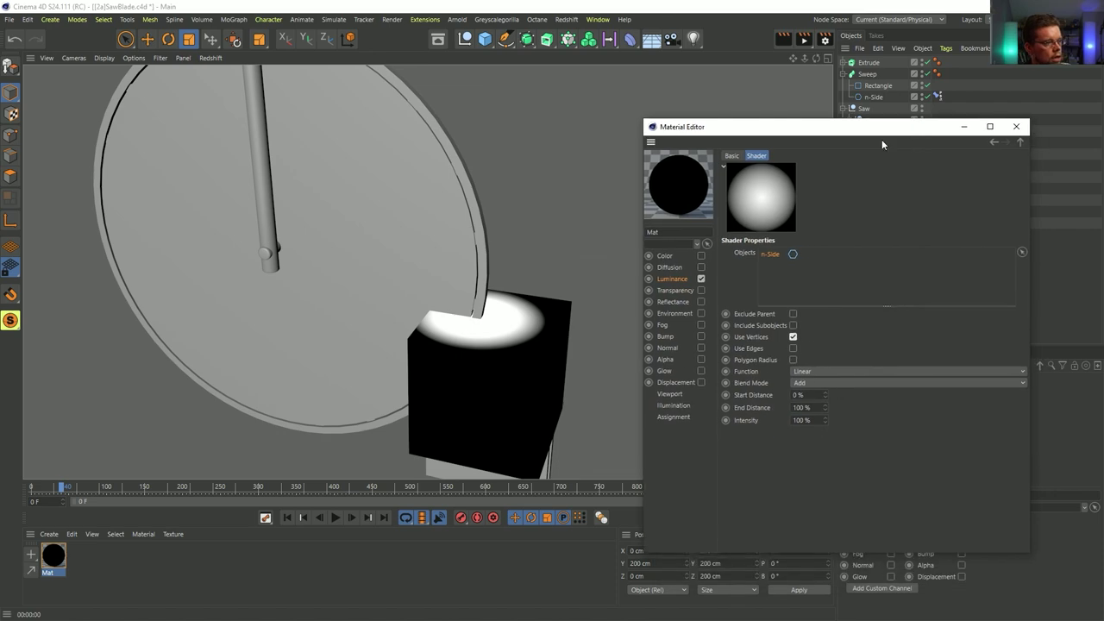
left_click_drag(470, 333, 560, 302, "alt")
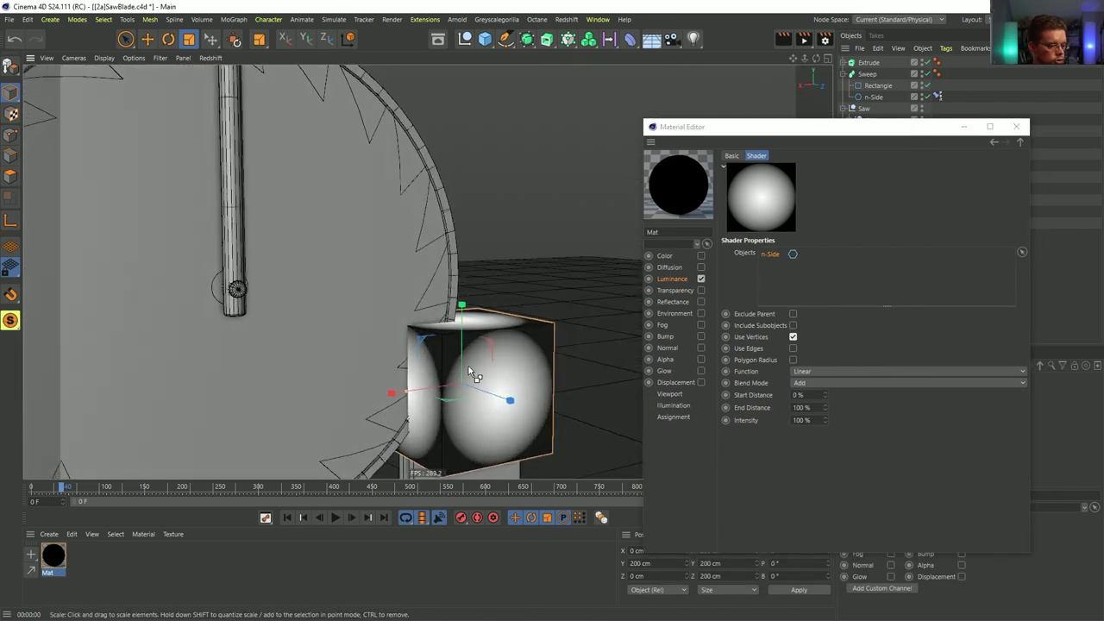
key("ctrl+r")
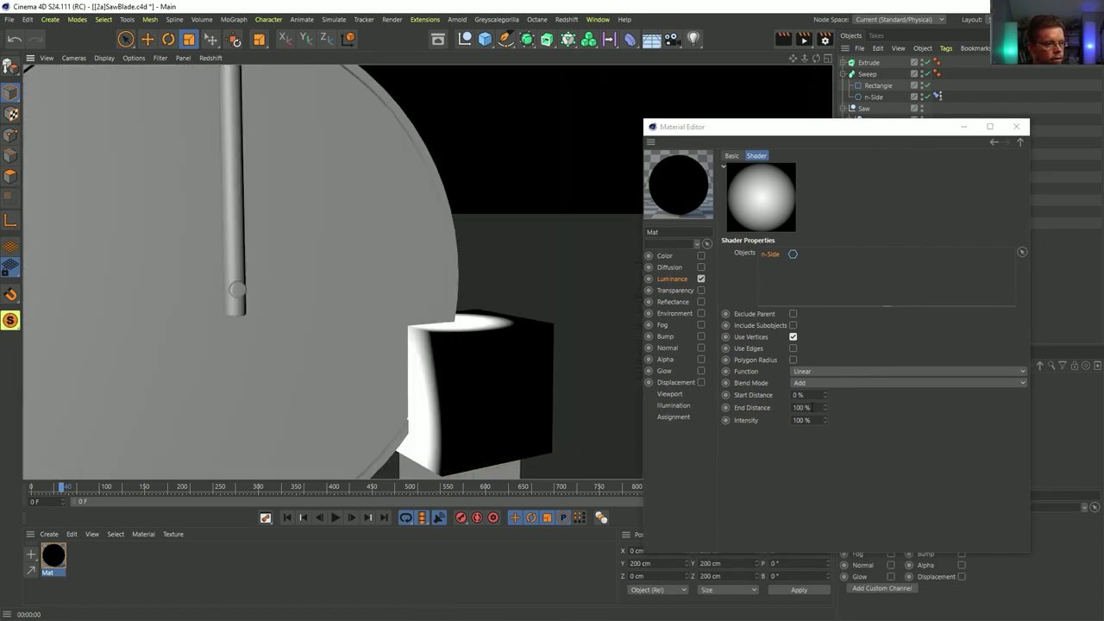
- Set the Proximal shader's End Distance to 22% and render the view
left_click(815, 407)
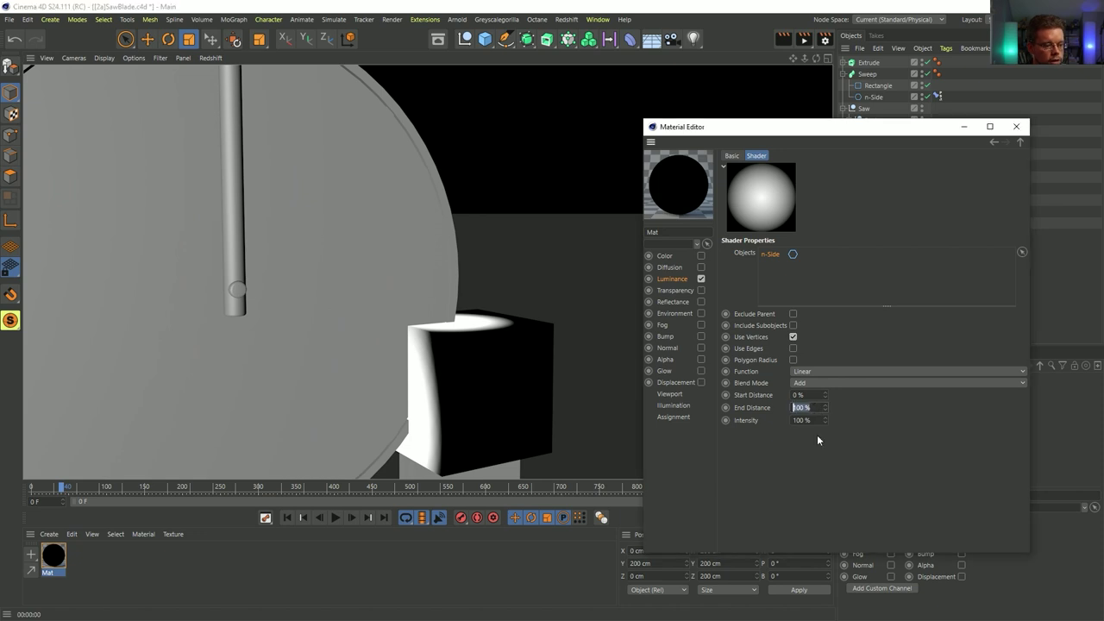
type("22")
key("Return")
key("ctrl+r")
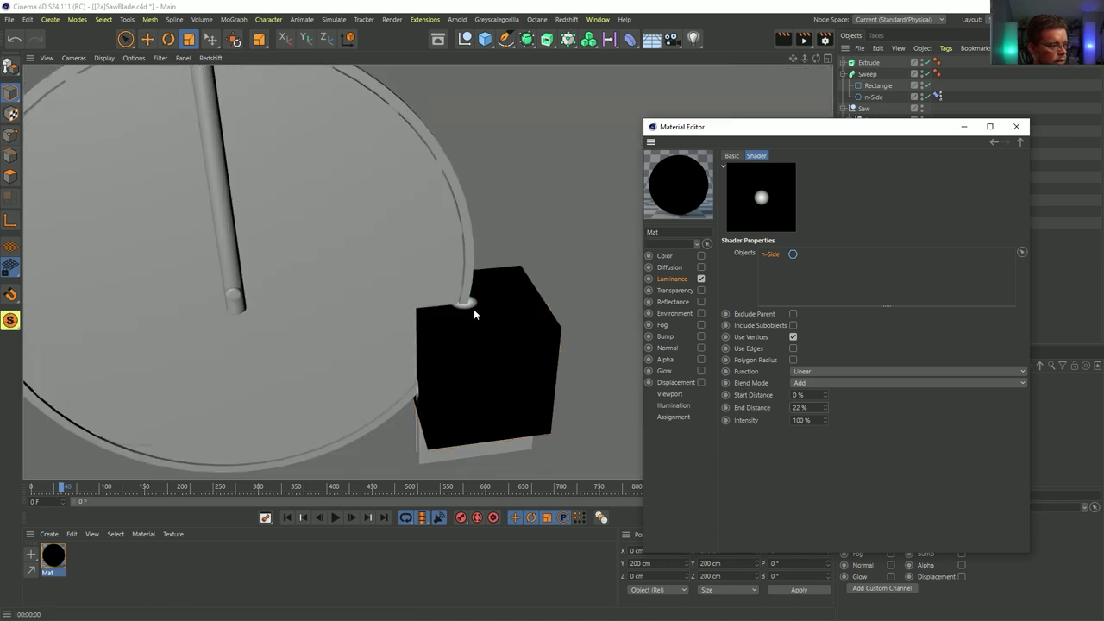
- Set the Proximal shader's End Distance to 55% and its Function to Smooth, and render the view
left_click_drag(471, 308, 478, 309, "alt")
left_click_drag(811, 408, 777, 409)
type("55")
key("Return")
left_click(820, 383)
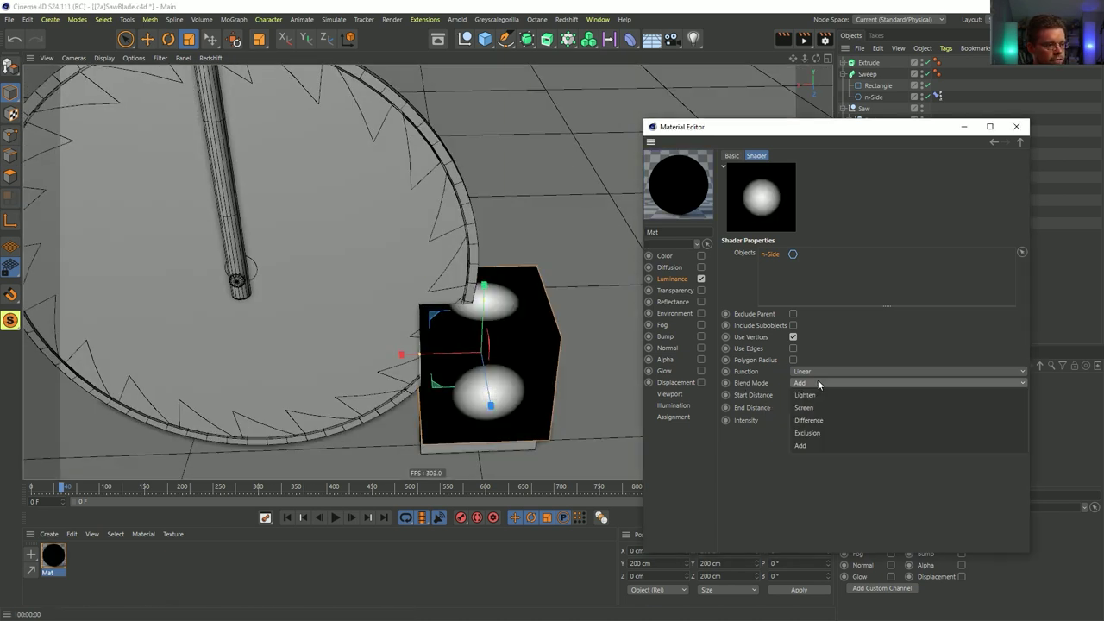
left_click(817, 371)
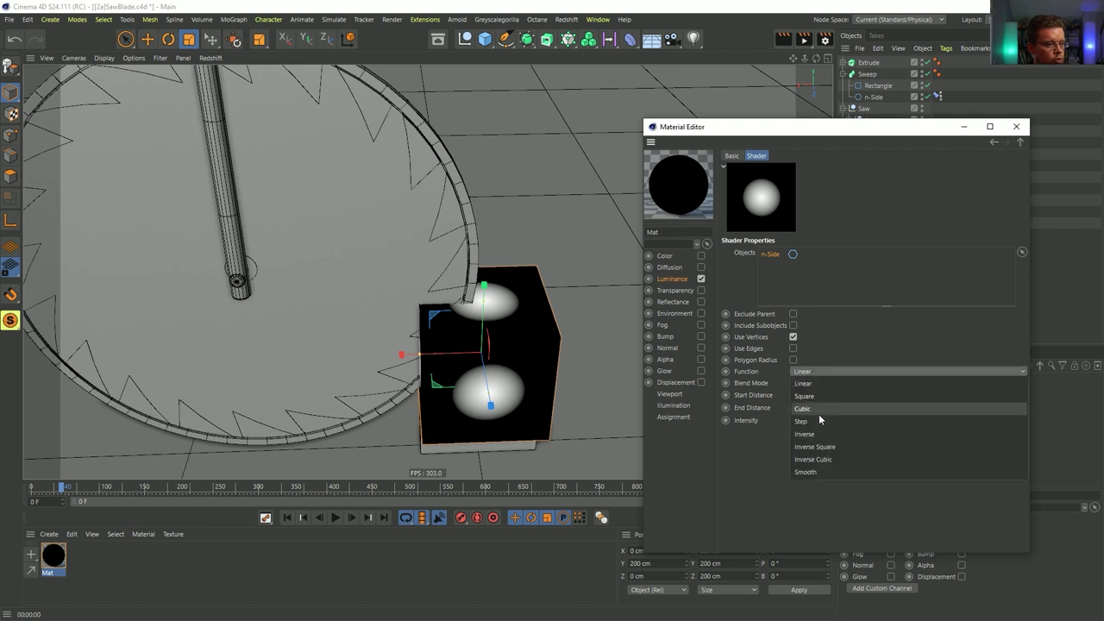
left_click(806, 472)
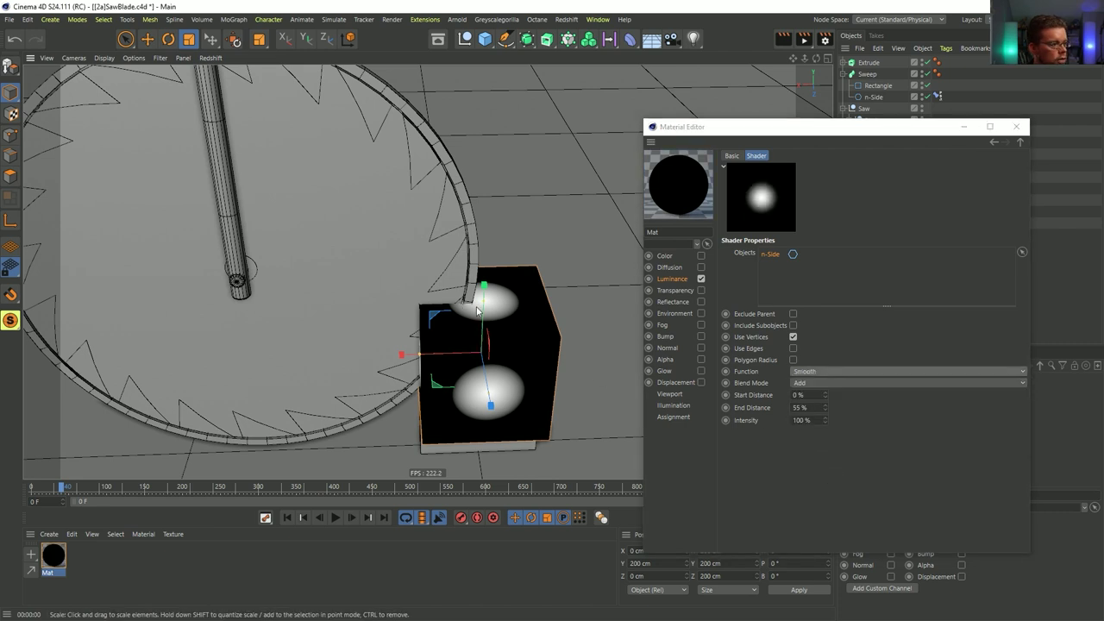
key("ctrl+r")
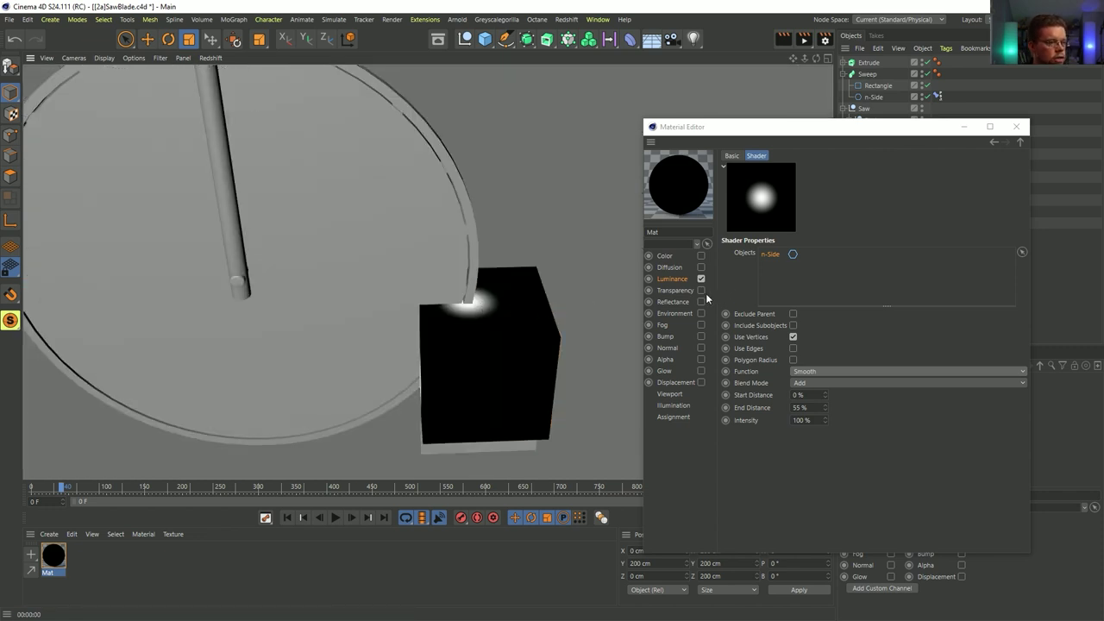
- Enable the material's Color channel and darken it to a dark grey with a V value of 28%
left_click(689, 257)
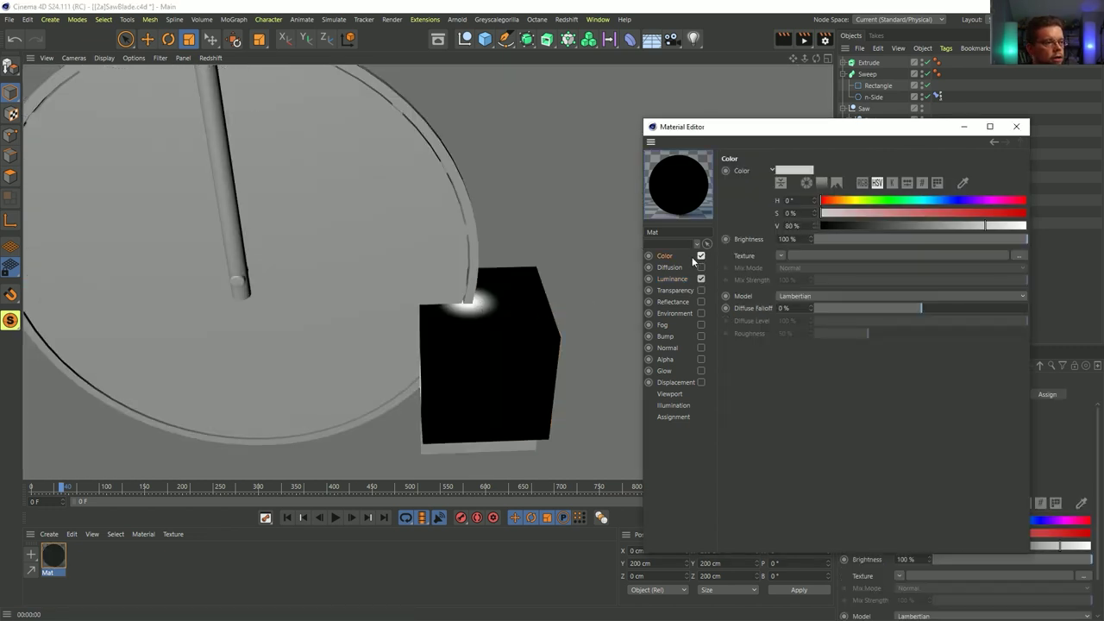
left_click(700, 255)
left_click(835, 226)
left_click_drag(850, 227, 885, 230)
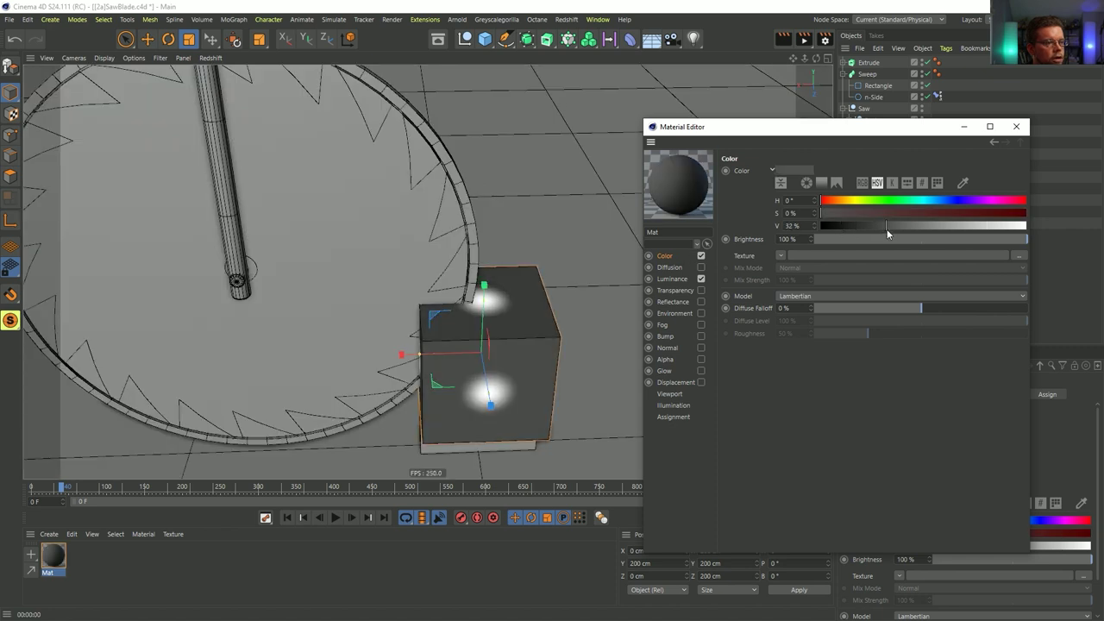
- Wrap the Luminance channel's Proximal shader in a Colorizer with the Flame 1 gradient preset and close the material editor
left_click(673, 279)
left_click(778, 255)
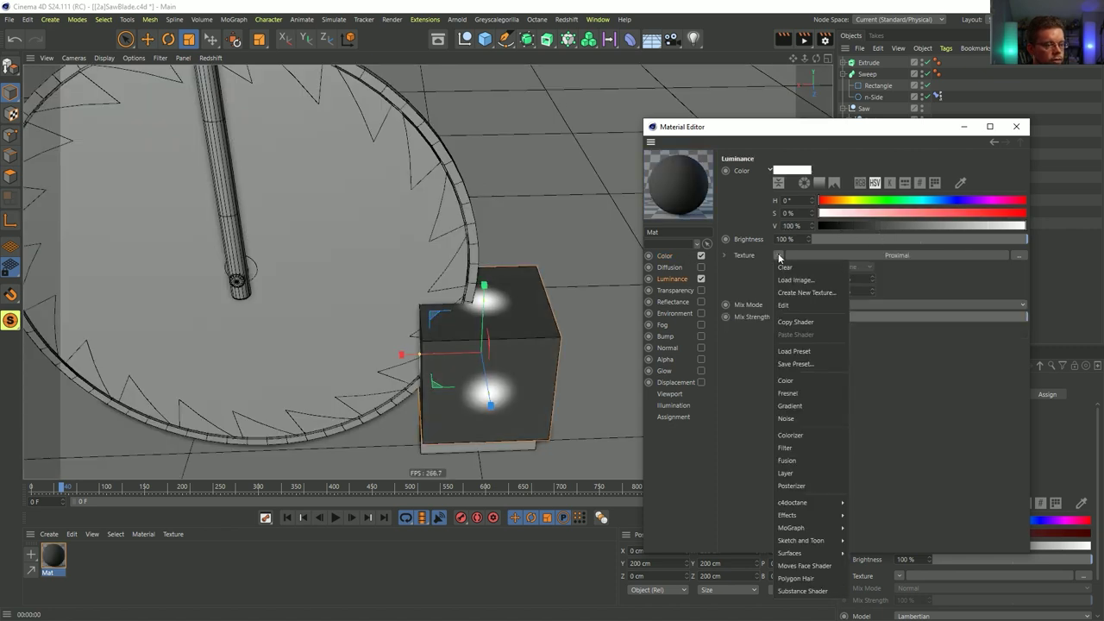
left_click(799, 436)
left_click(795, 285)
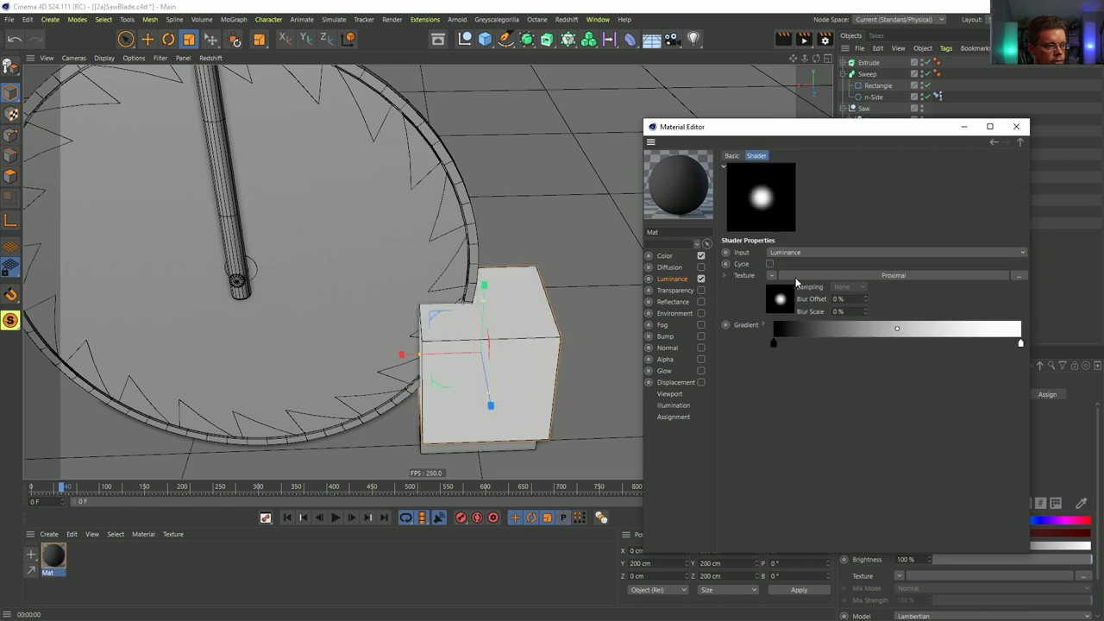
left_click(763, 325)
left_click(789, 450)
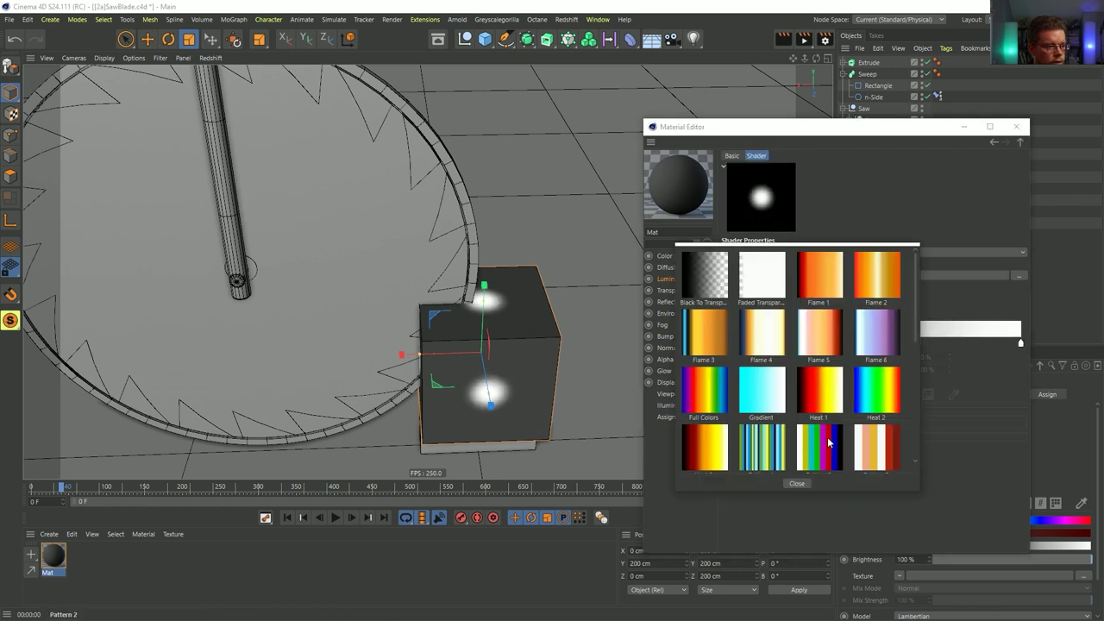
left_click(826, 287)
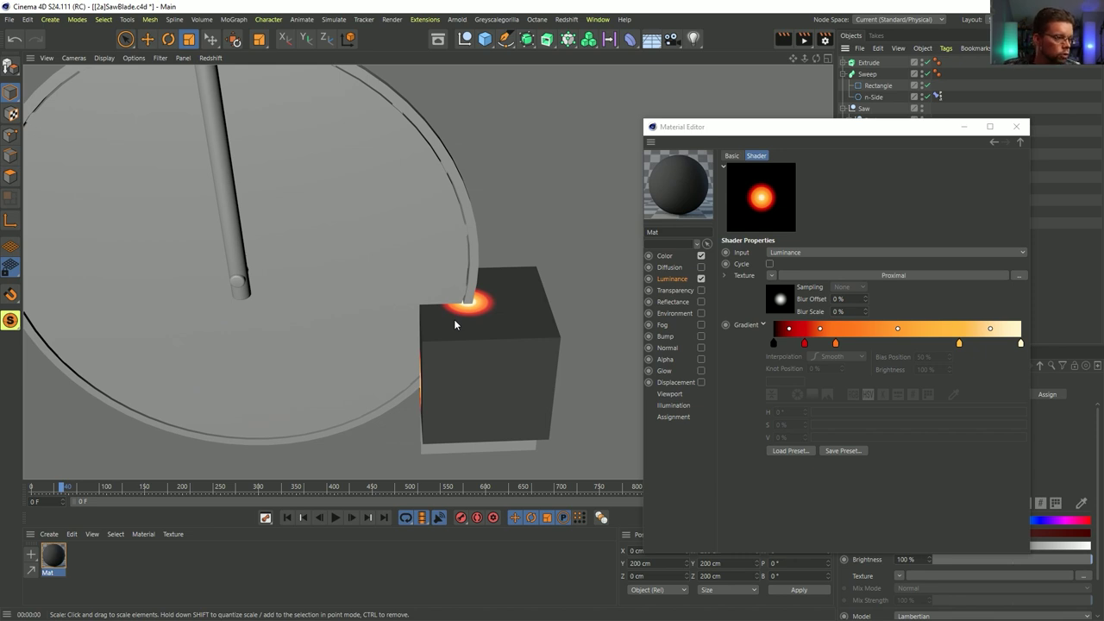
left_click(1020, 141)
left_click(1016, 127)
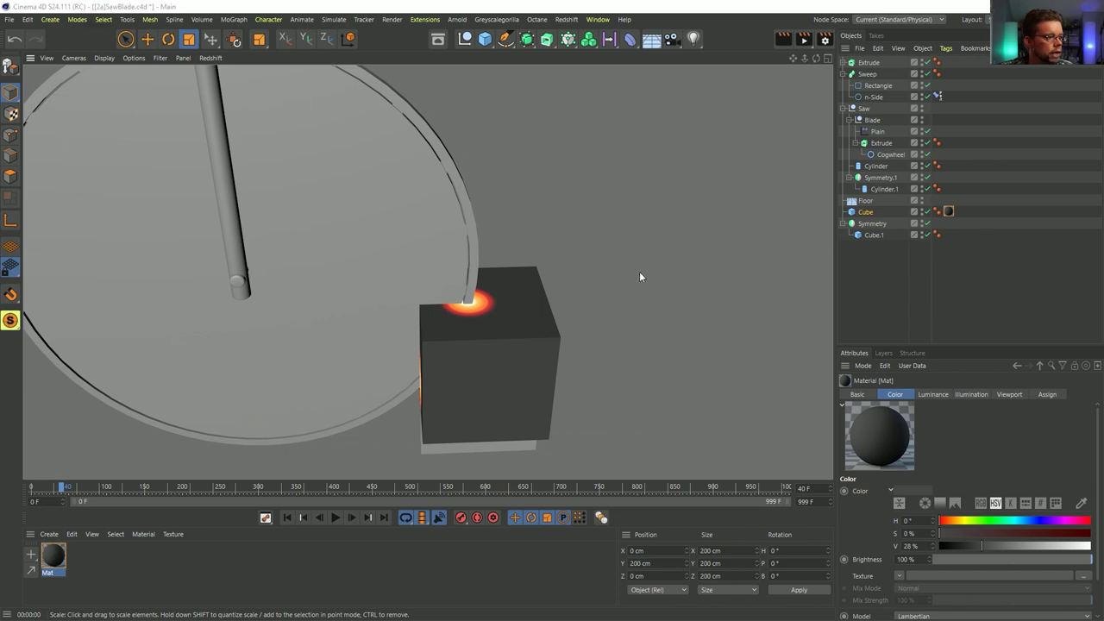
- Save the scene as a new file named [2b_Glow]SawBlade.c4d in the SceneFiles folder
key("ctrl+shift+s")
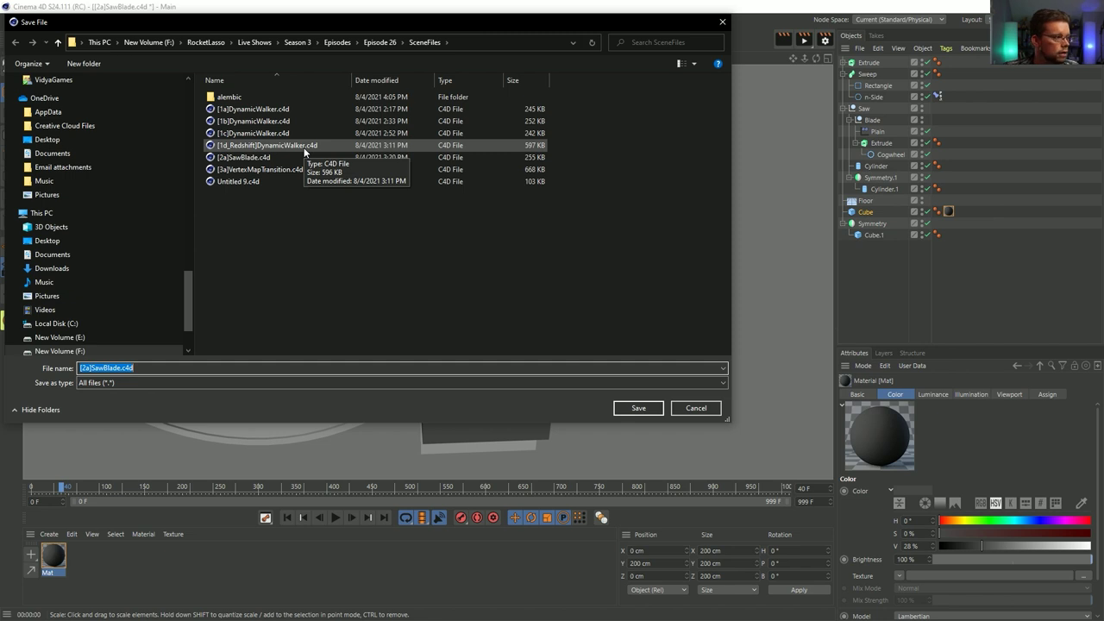
left_click(246, 159)
left_click(90, 368)
left_click(90, 368)
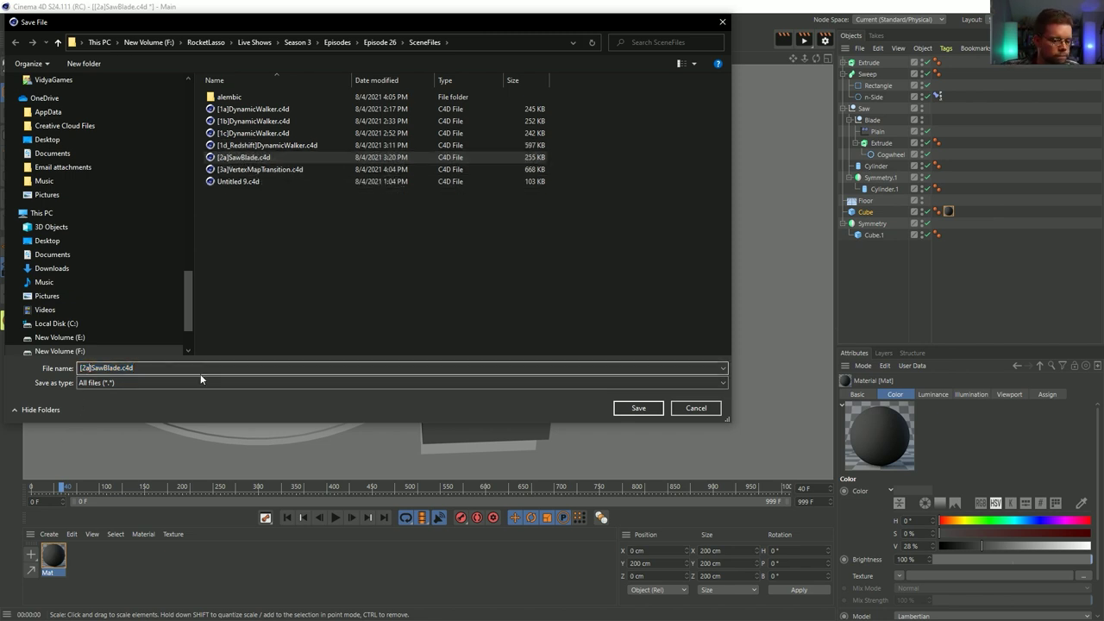
key("BackSpace")
type("b")
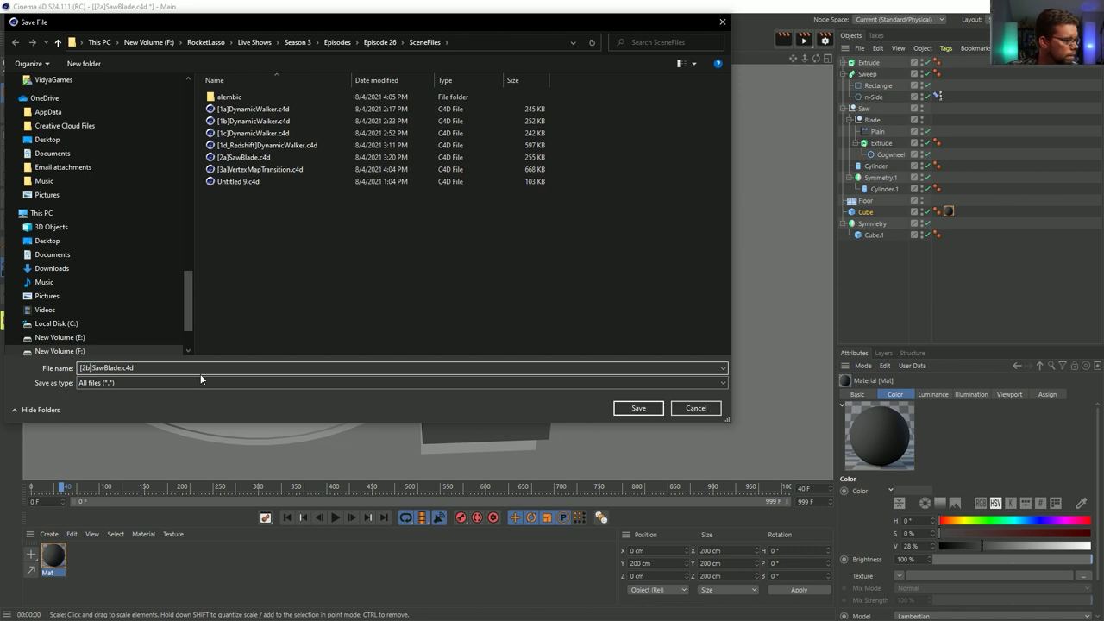
type("_Glow")
key("Return")
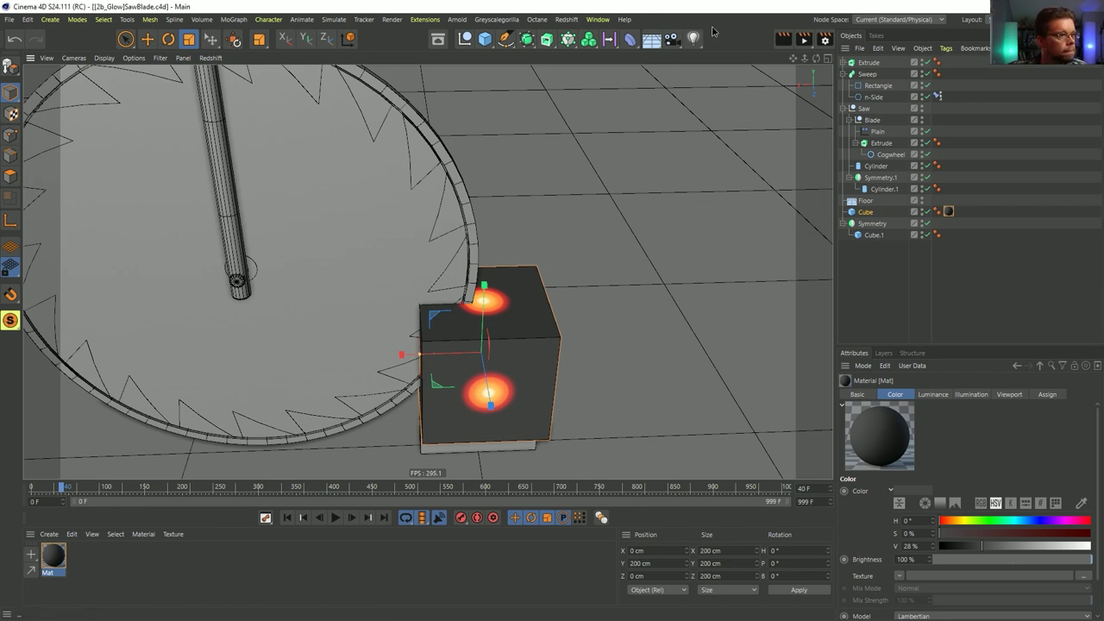
left_click(599, 21)
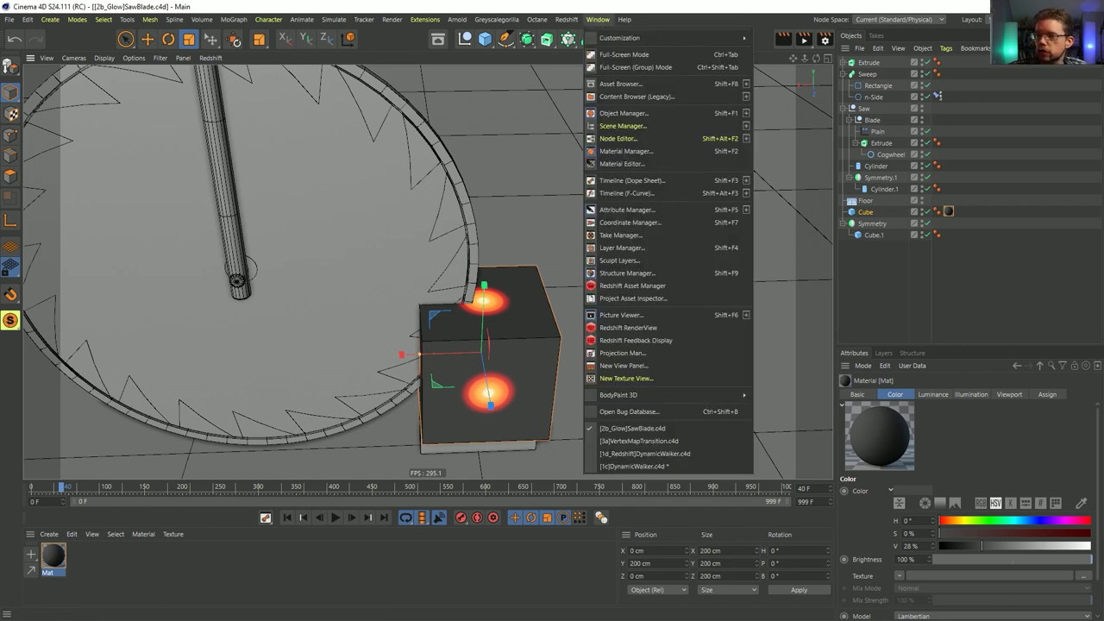
key("Escape")
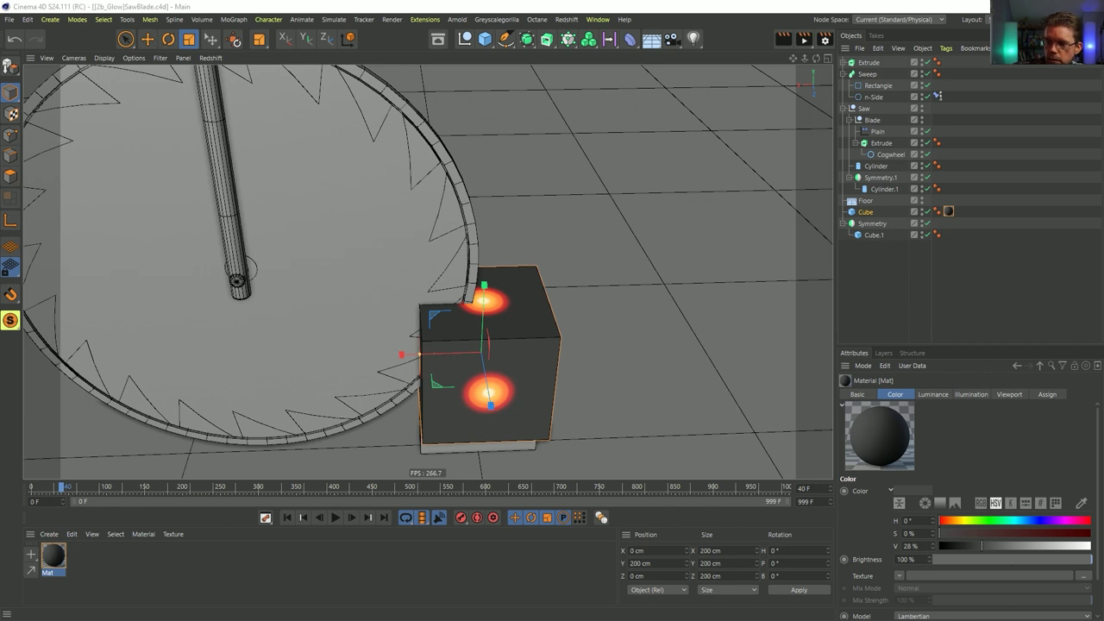
- Switch to Adobe Premiere Pro and play the opening seconds of the [1a]Duck0000.tif clip in the HalfRez sequence from its start
left_click_drag(2, 104, 506, 1)
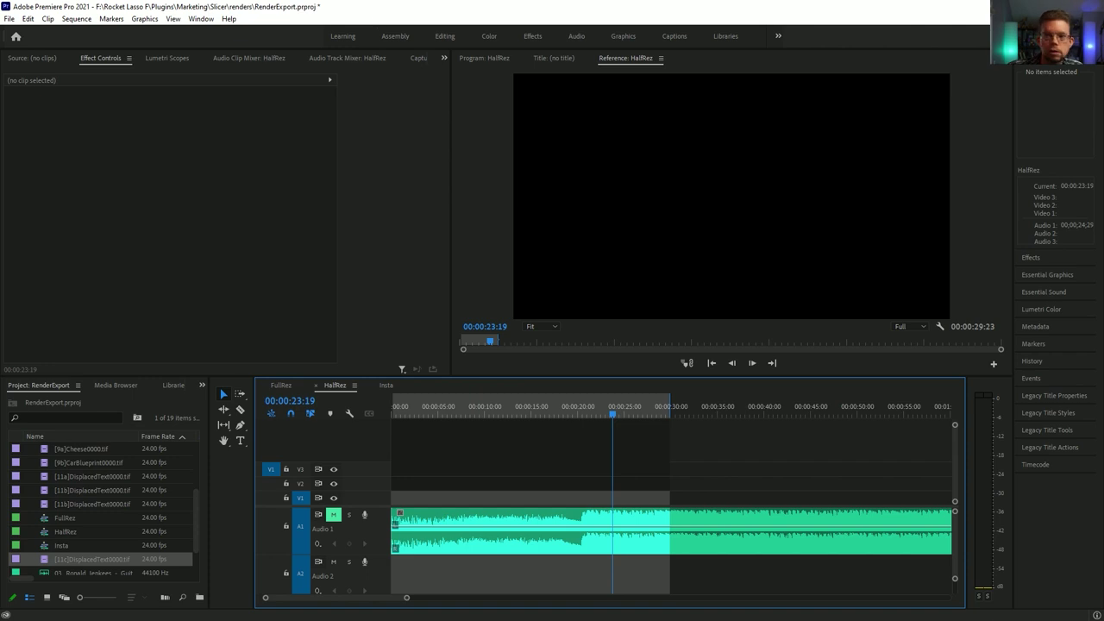
key("alt+Tab")
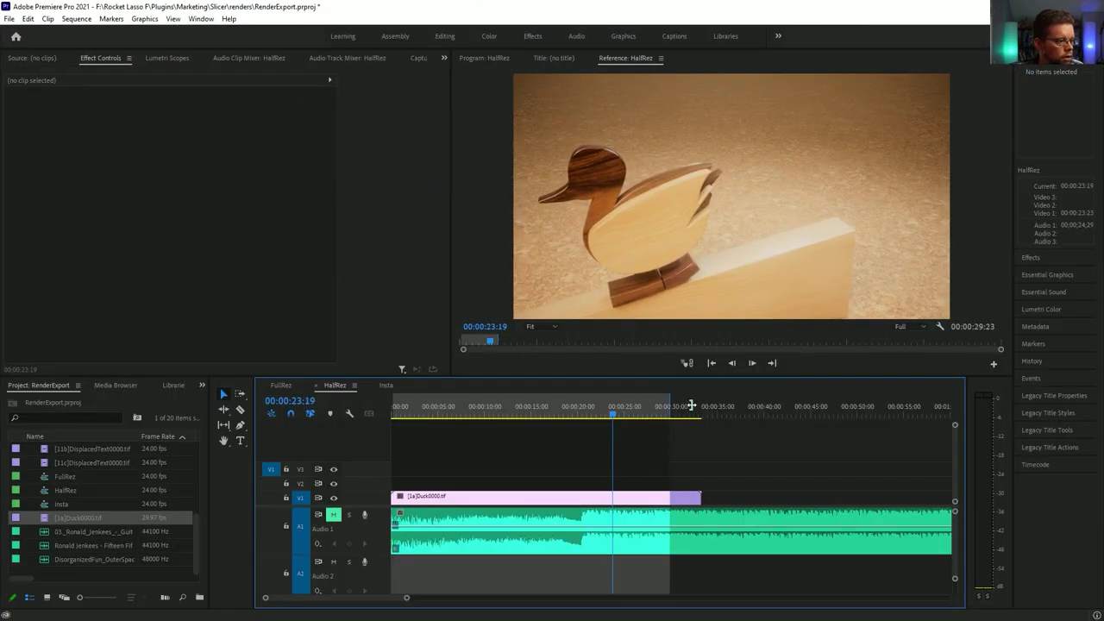
key("Home")
key("space")
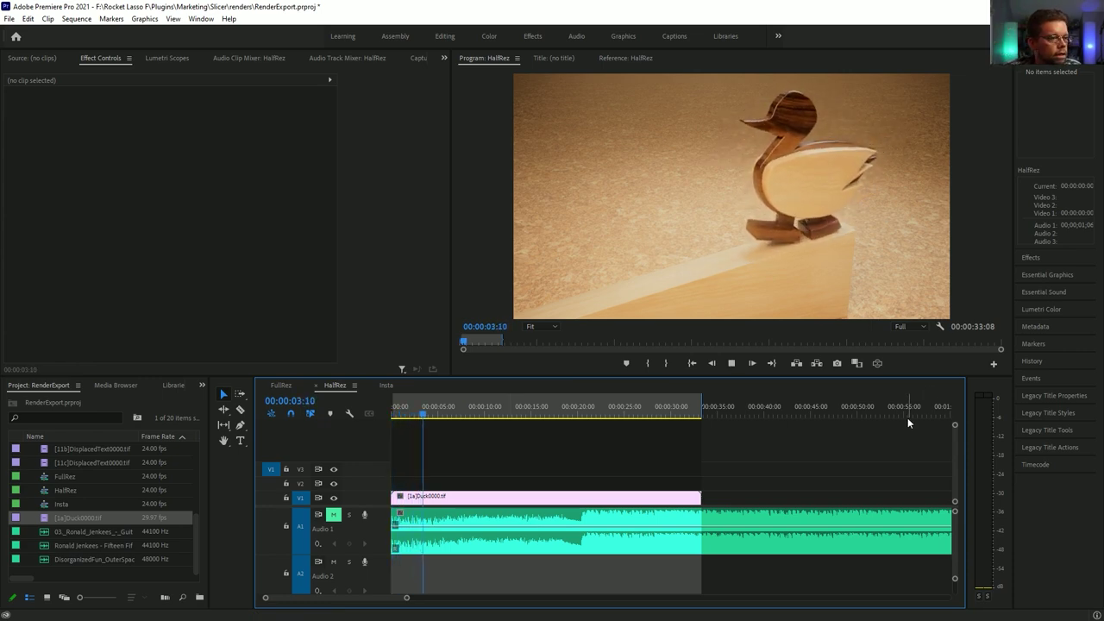
key("space")
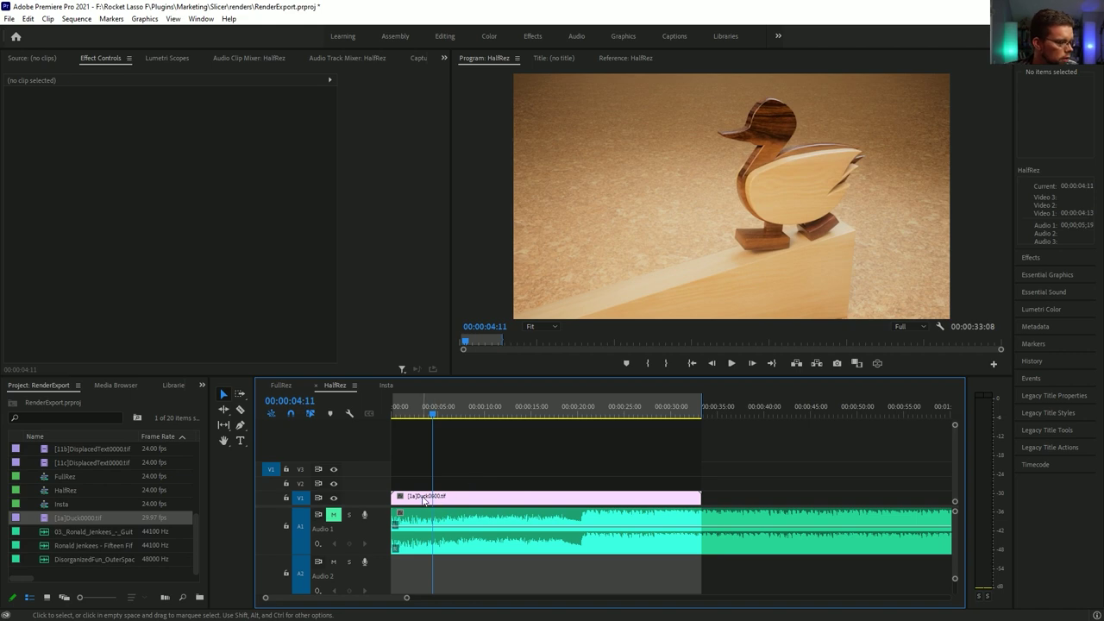
- Set the [1a]Duck0000.tif clip's speed to 200% and shorten the sequence's in/out range to the clip's end
right_click(420, 498)
left_click(500, 394)
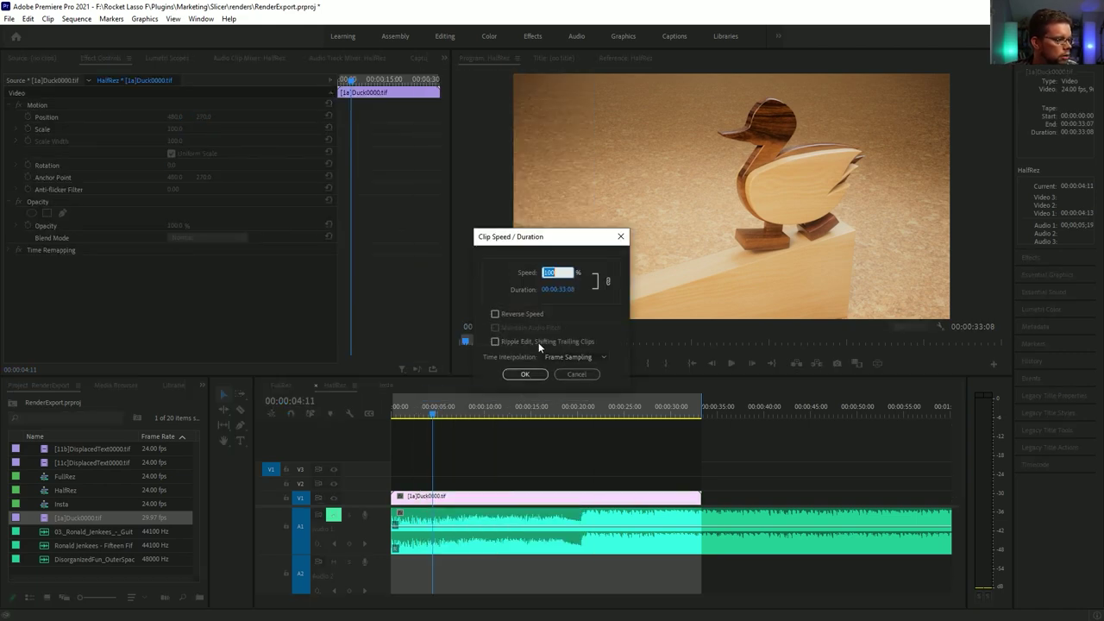
type("200")
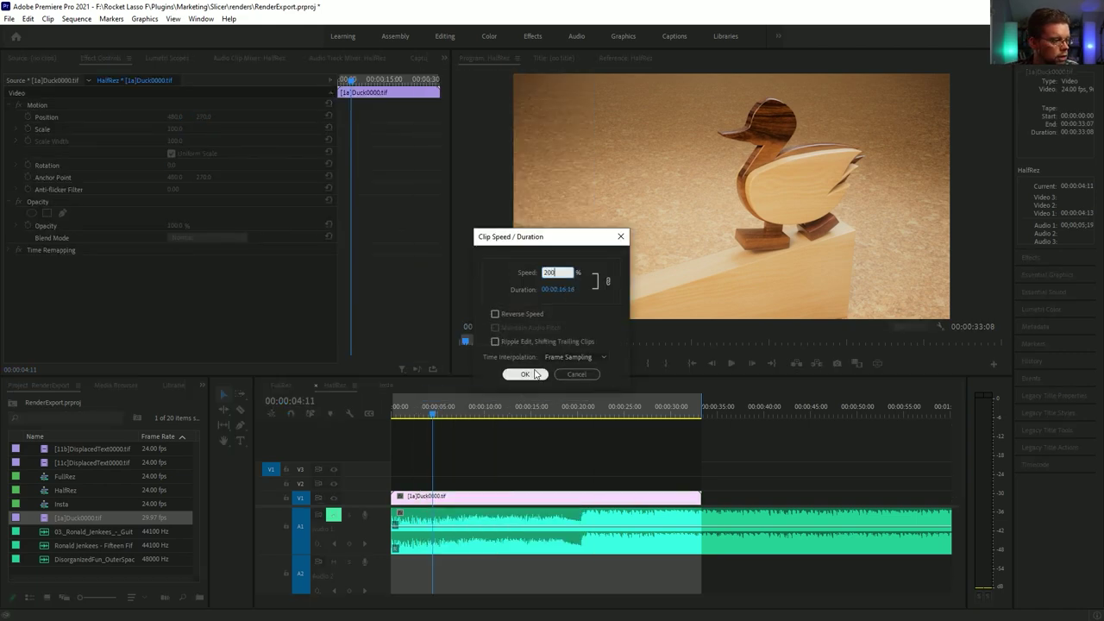
left_click(524, 373)
left_click_drag(701, 406, 549, 437)
- Play the sped-up duck clip repeatedly from the start of the sequence to review its motion, and return the playhead to the beginning
key("space")
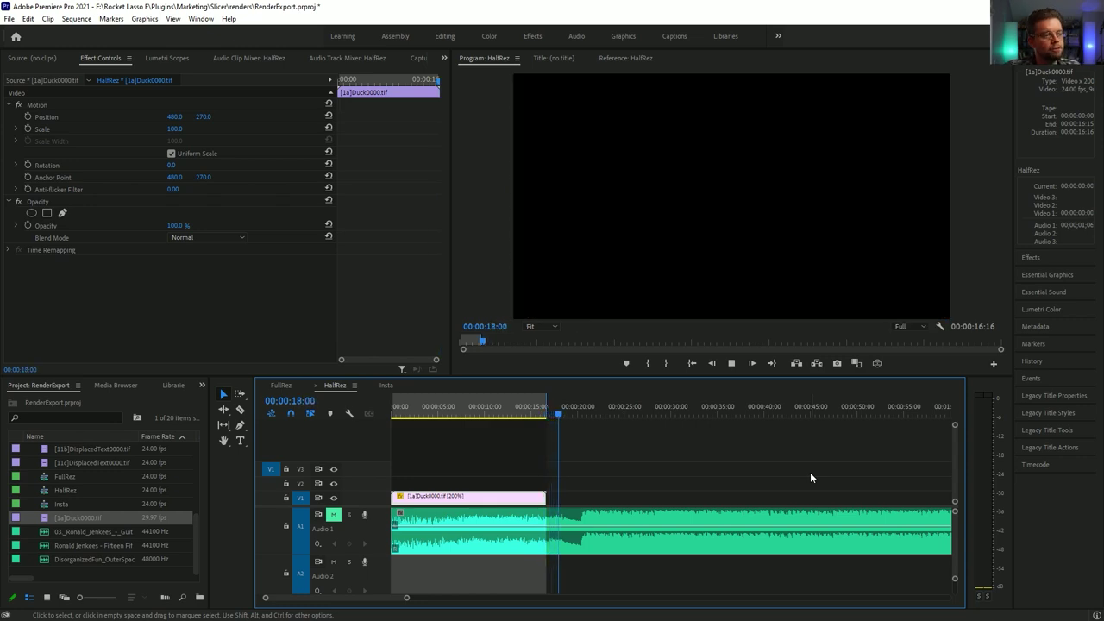
key("space")
key("Home")
key("space")
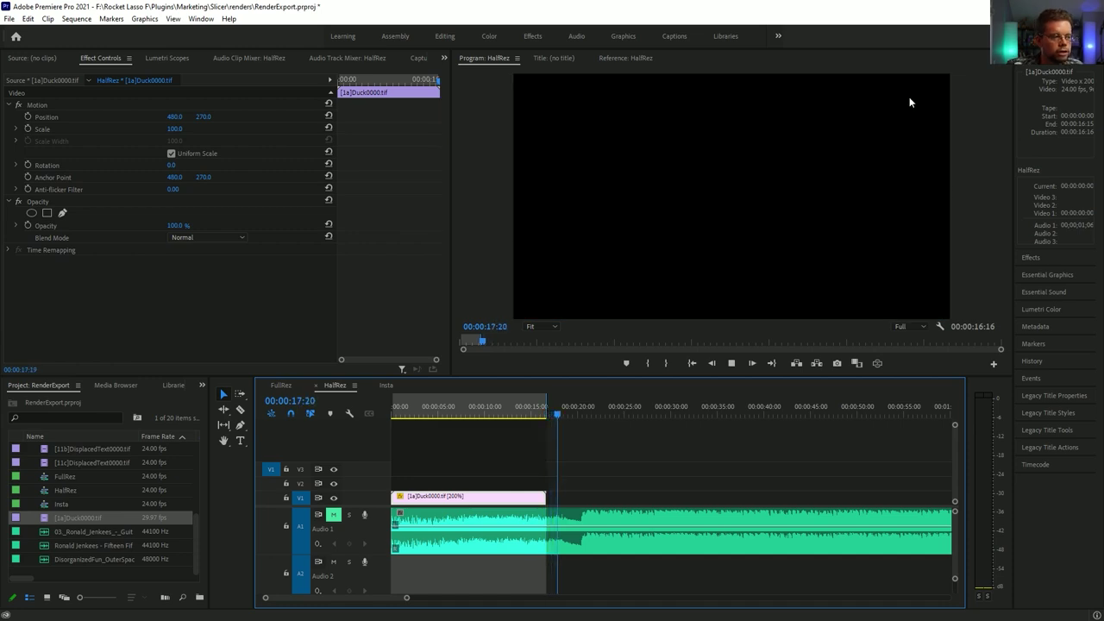
key("space")
key("Home")
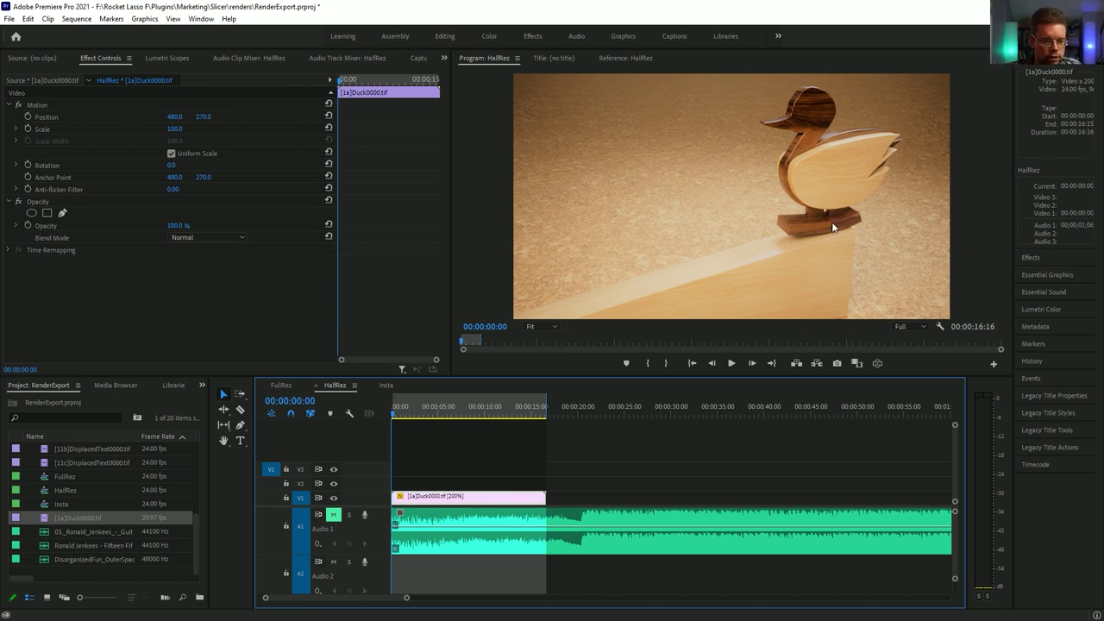
key("space")
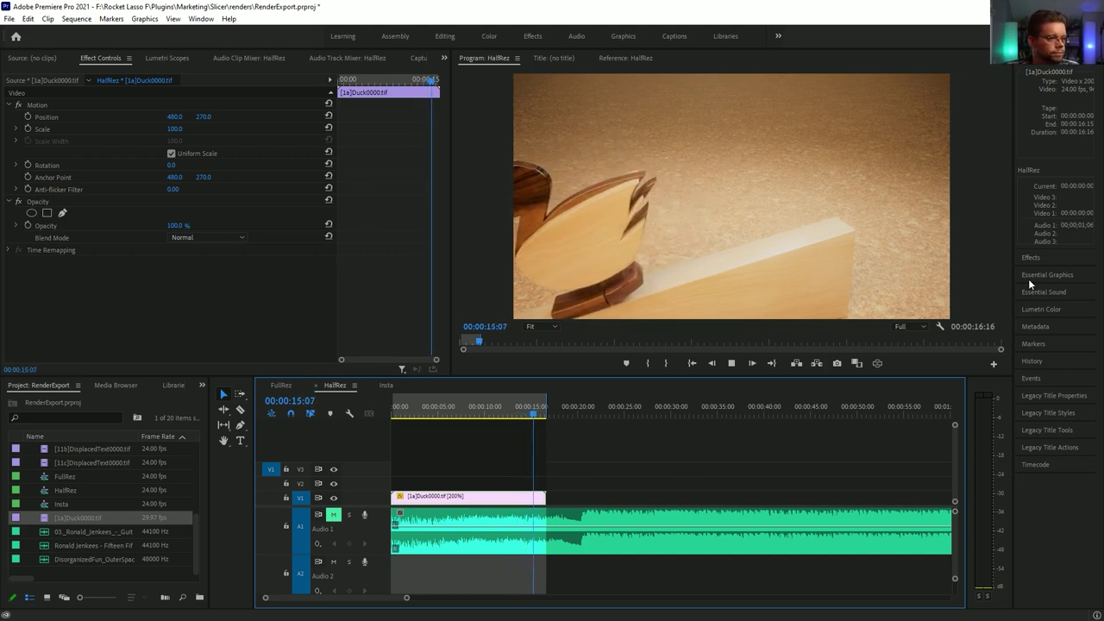
key("space")
left_click_drag(517, 418, 358, 452)
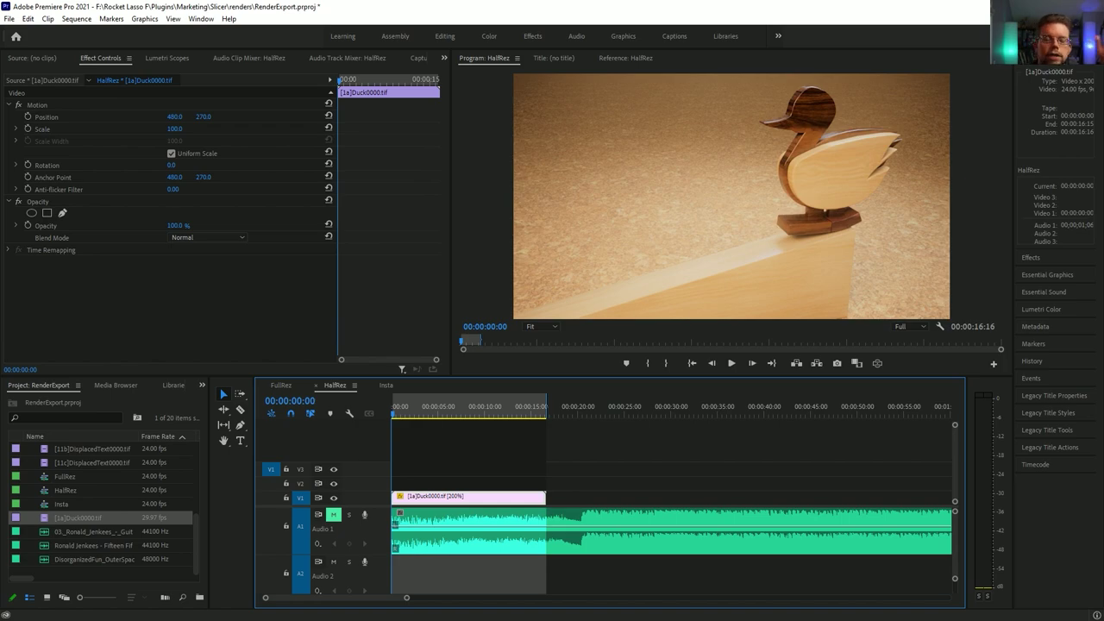